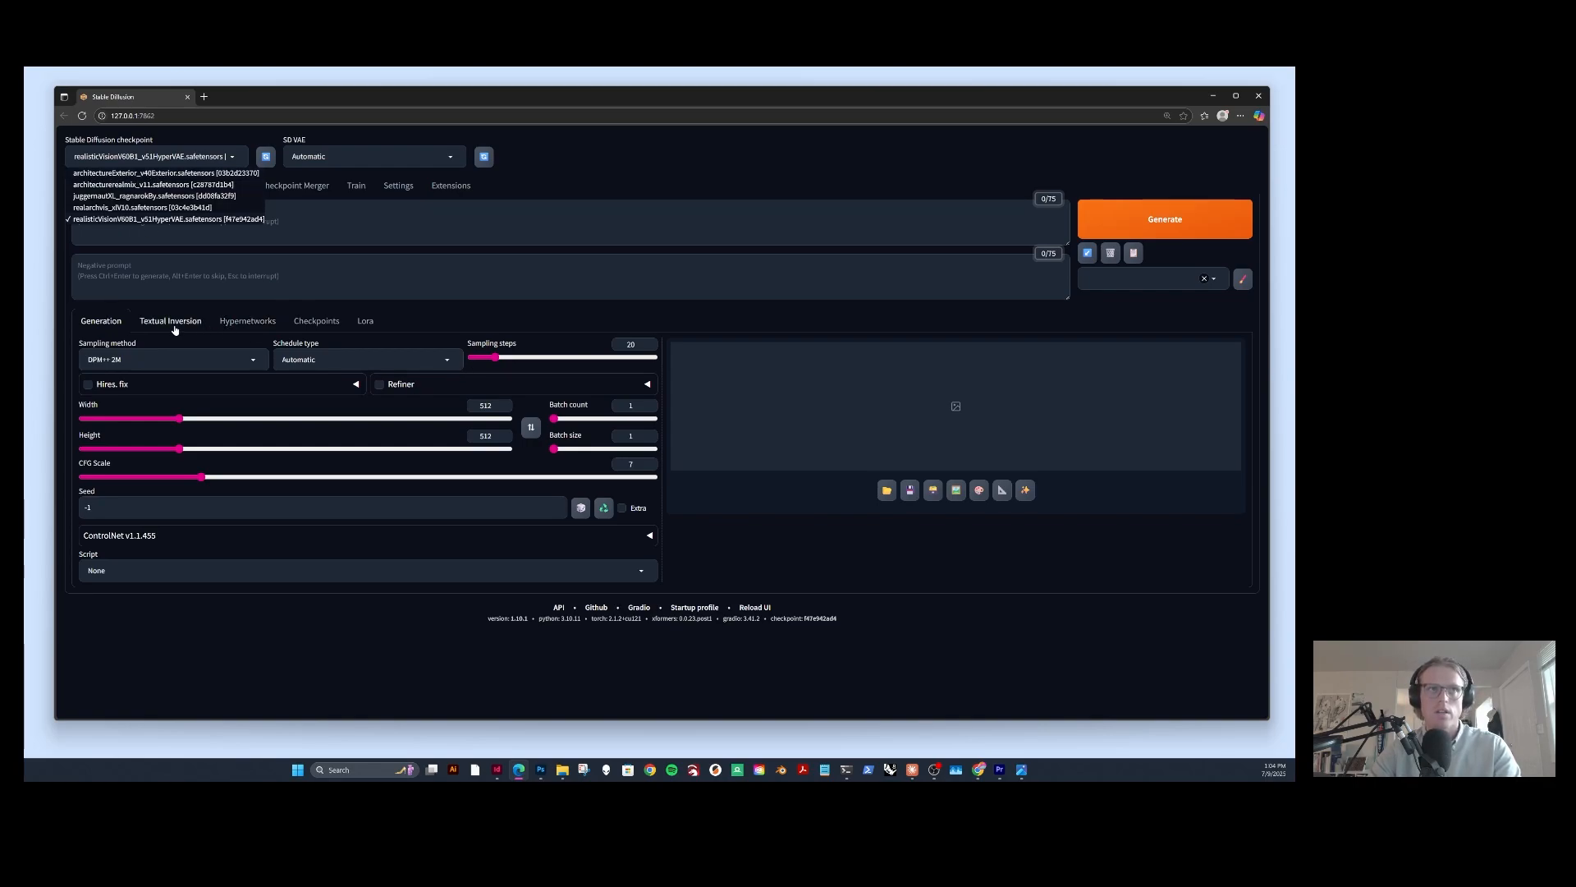
Examine the list of available Stable Diffusion checkpoints.
left_click(730, 172)
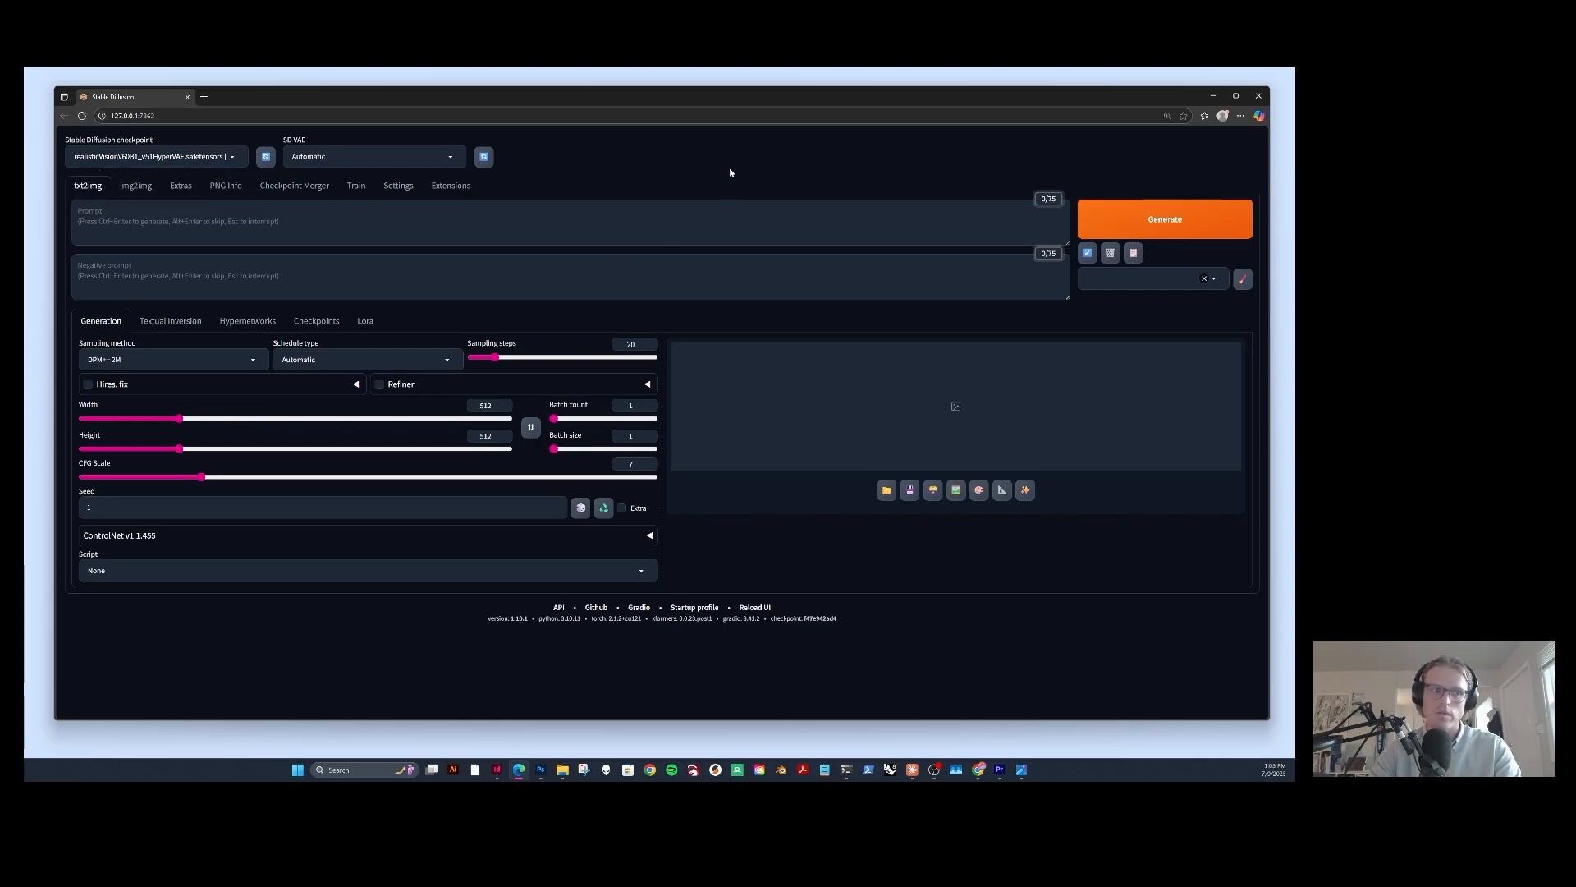
left_click(152, 156)
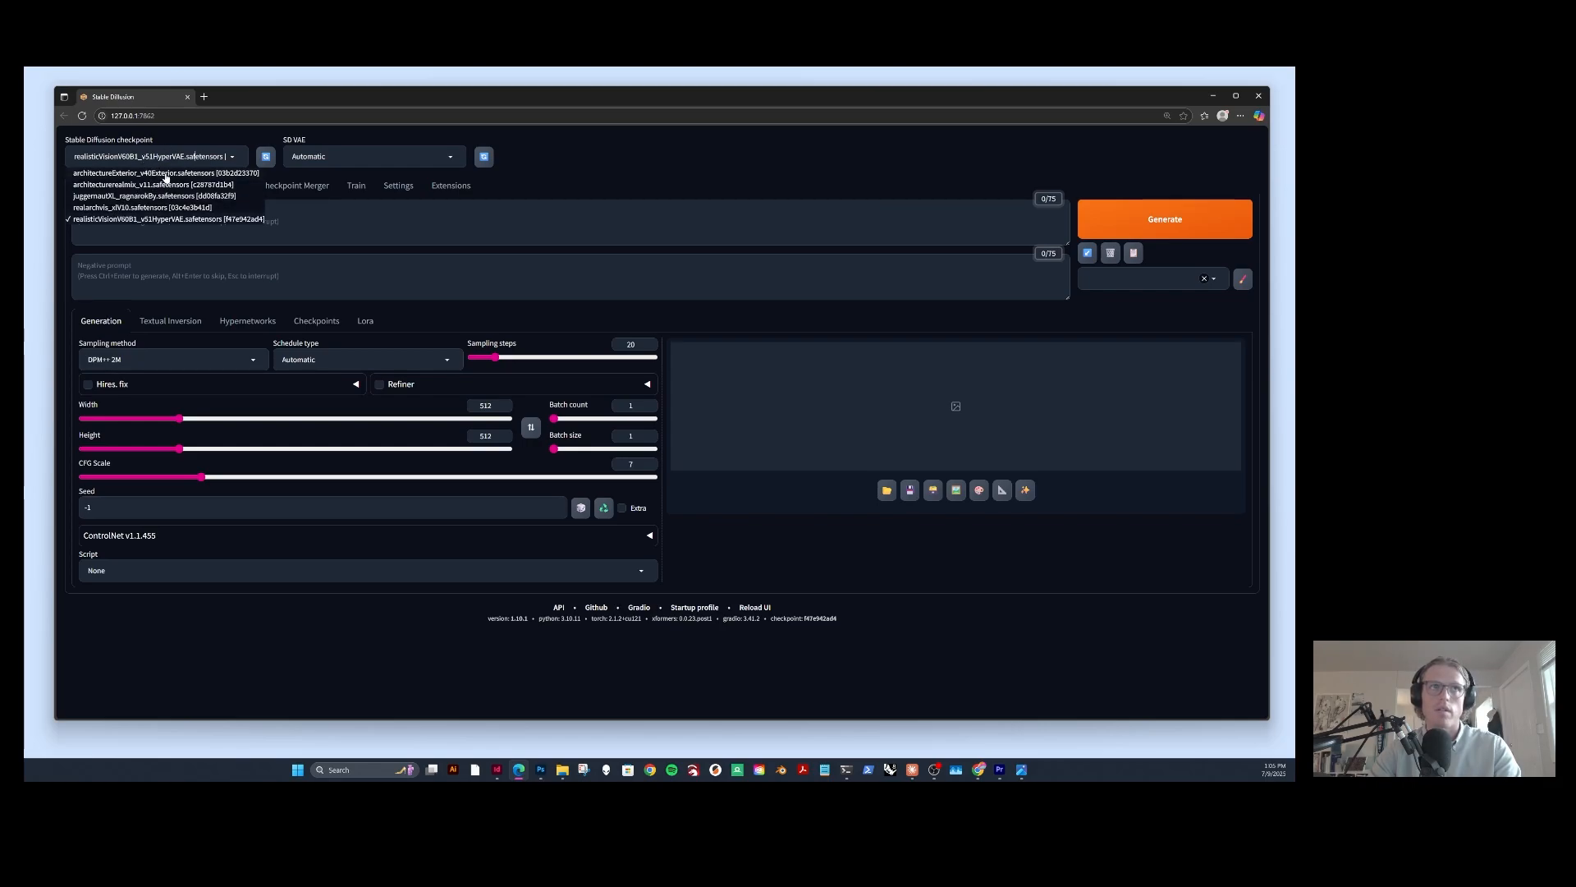
left_click(273, 639)
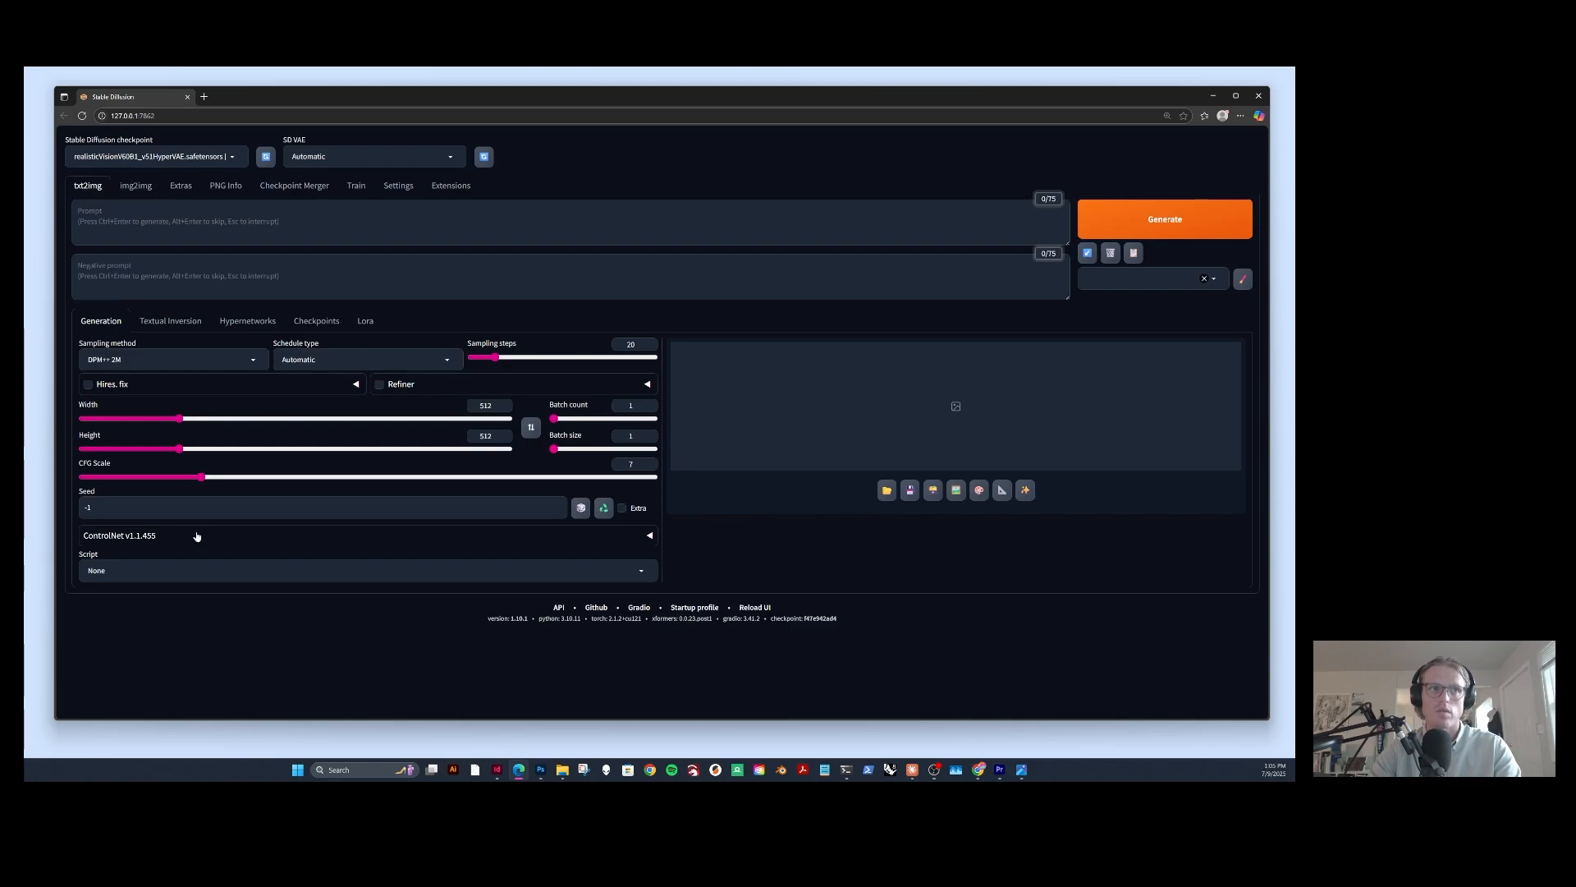
Expand the ControlNet settings, set Unit 0's control type to Inpaint and review the models offered for it.
left_click(197, 535)
scroll(199, 535, "down", 5)
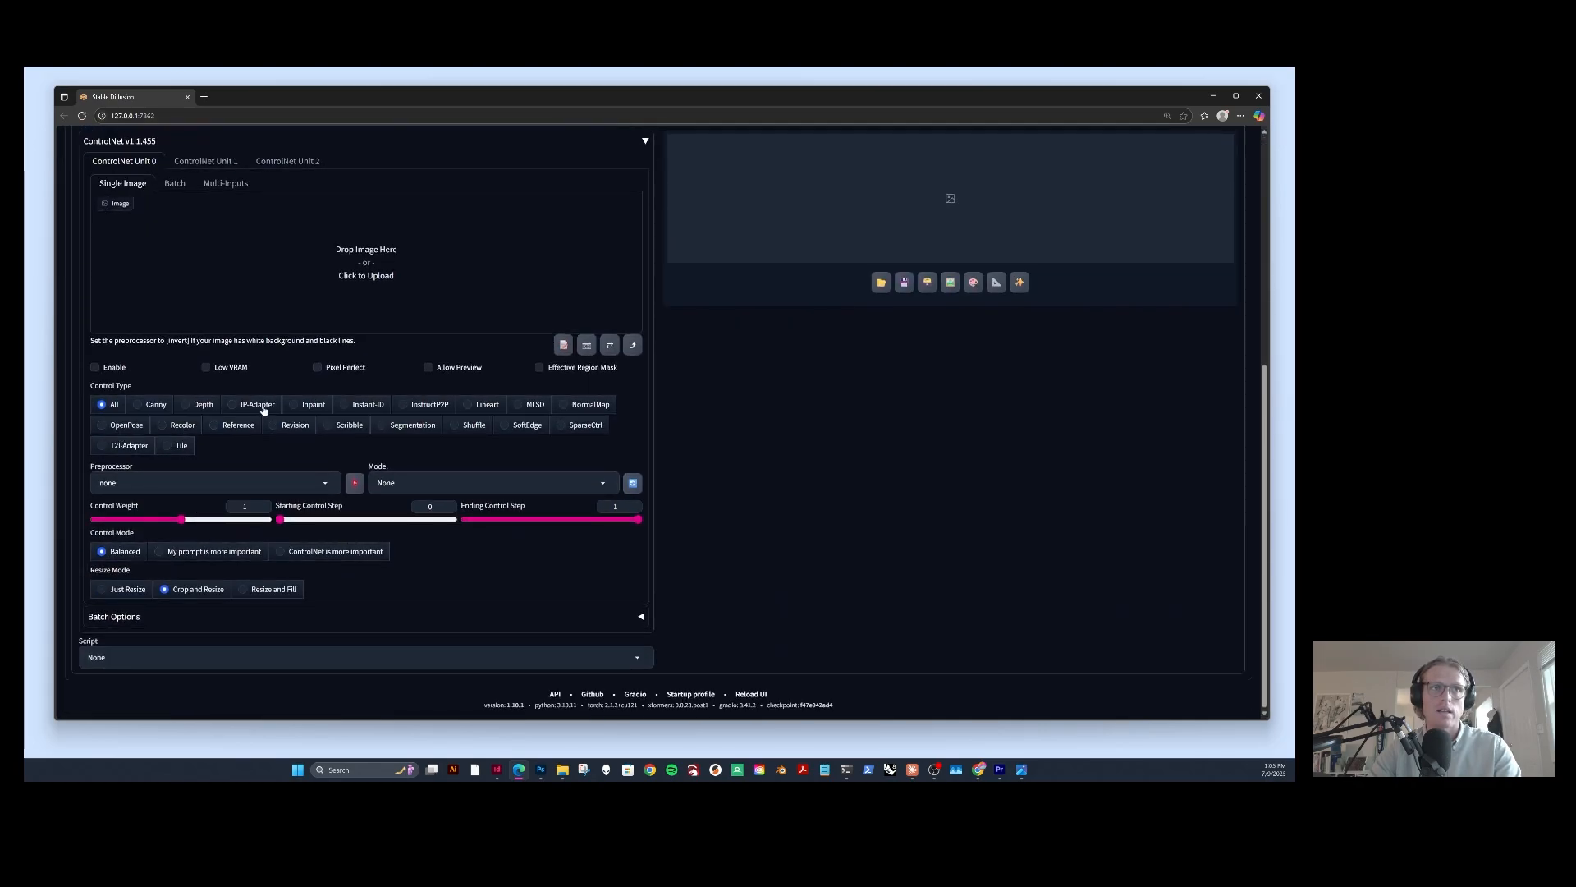
left_click(305, 404)
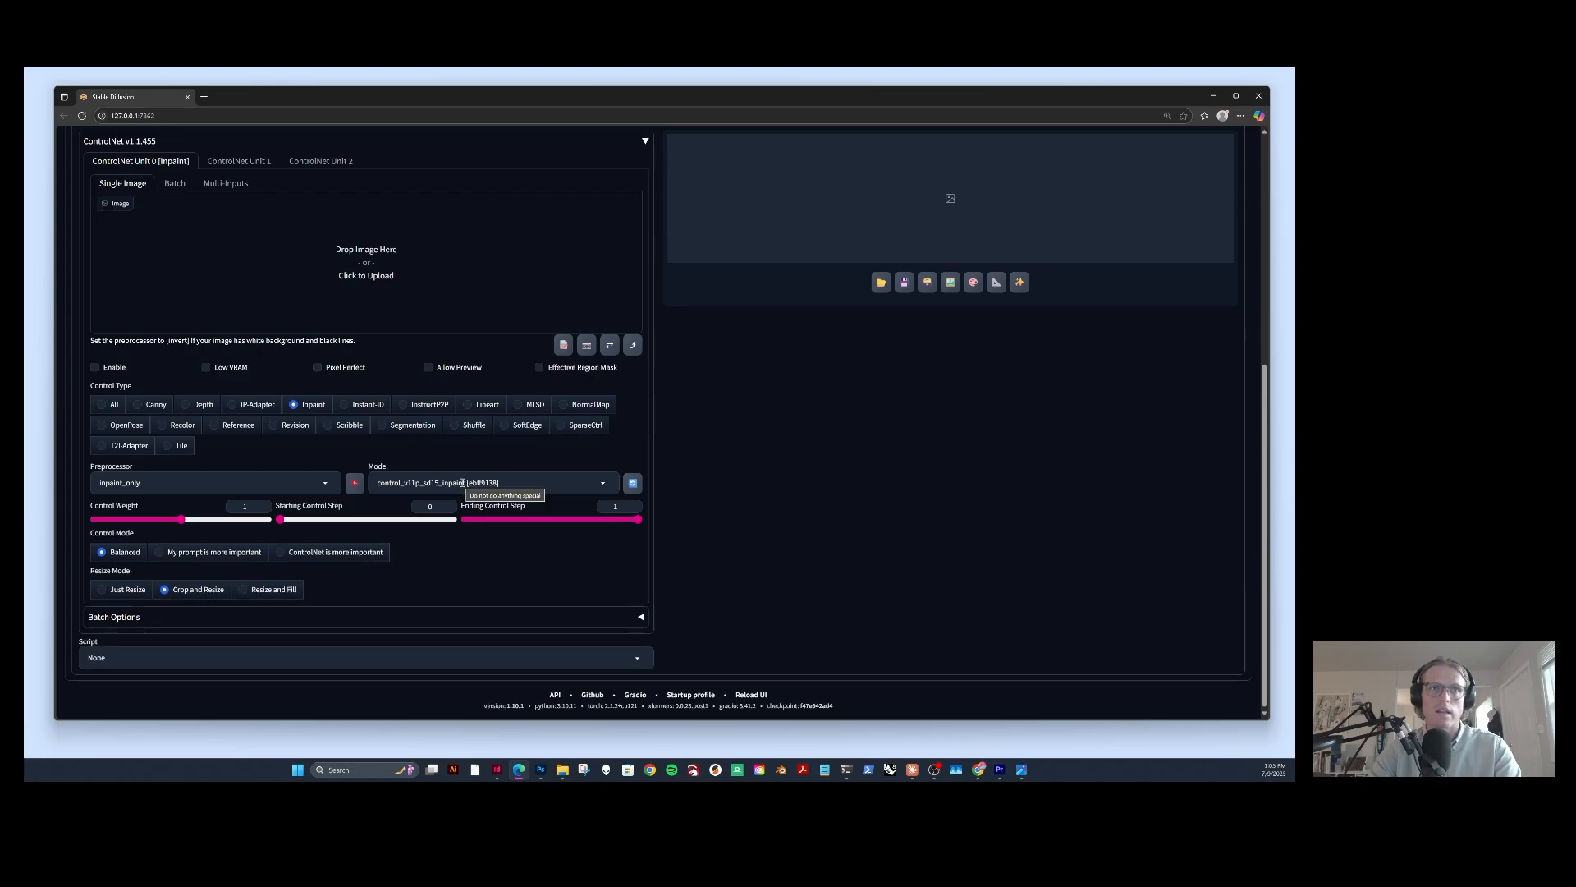
left_click(420, 483)
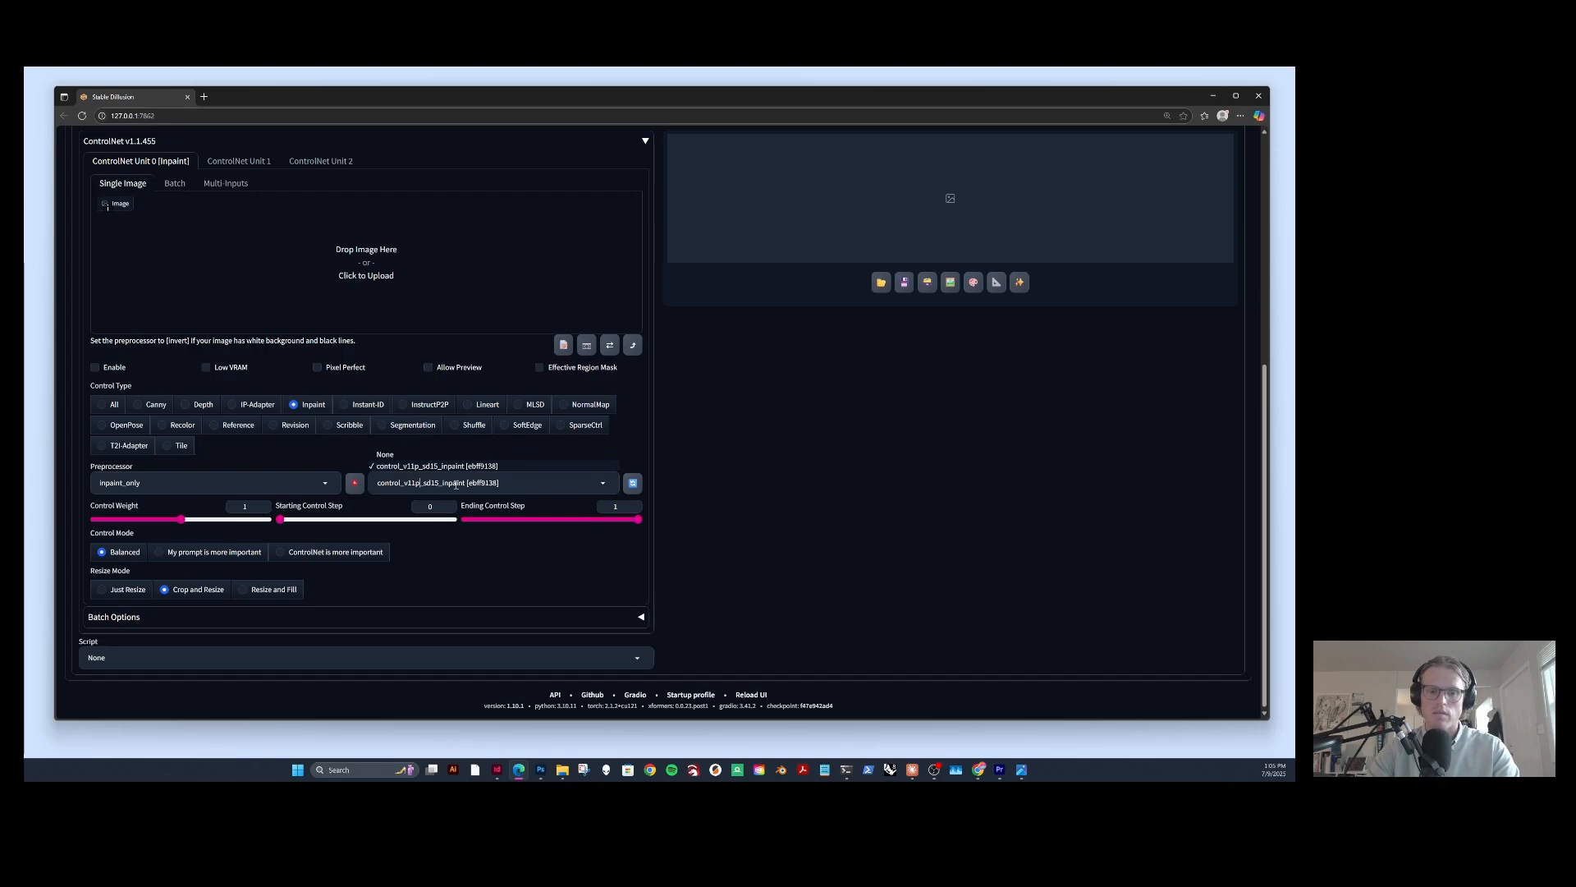
left_click(464, 563)
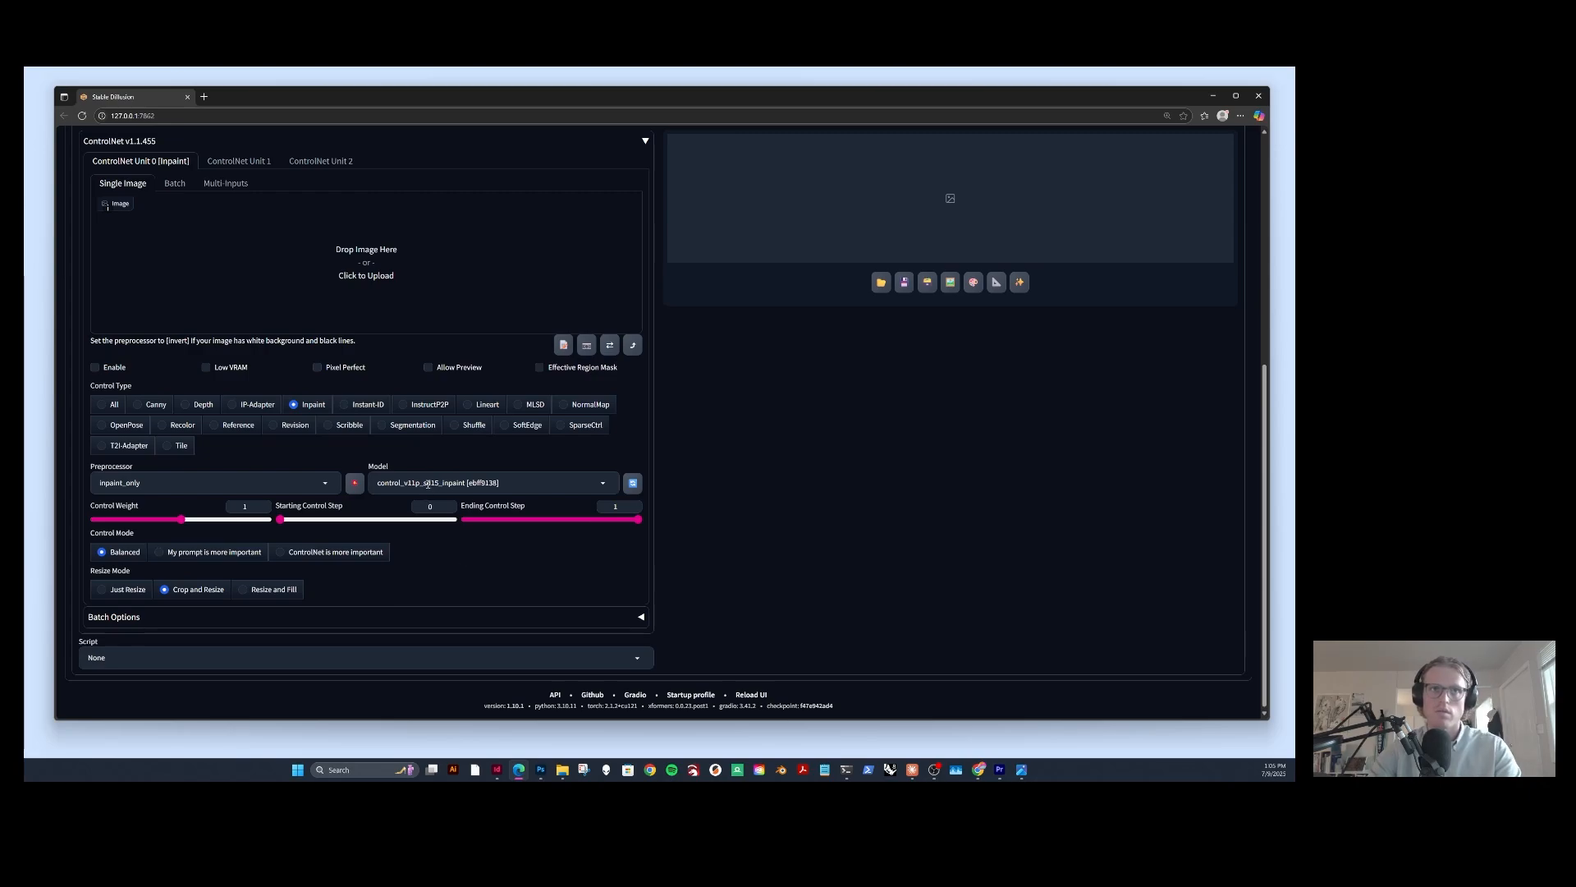
left_click(430, 482)
left_click(445, 577)
Compare the available Stable Diffusion checkpoints with the available SD VAE options.
scroll(412, 588, "up", 5)
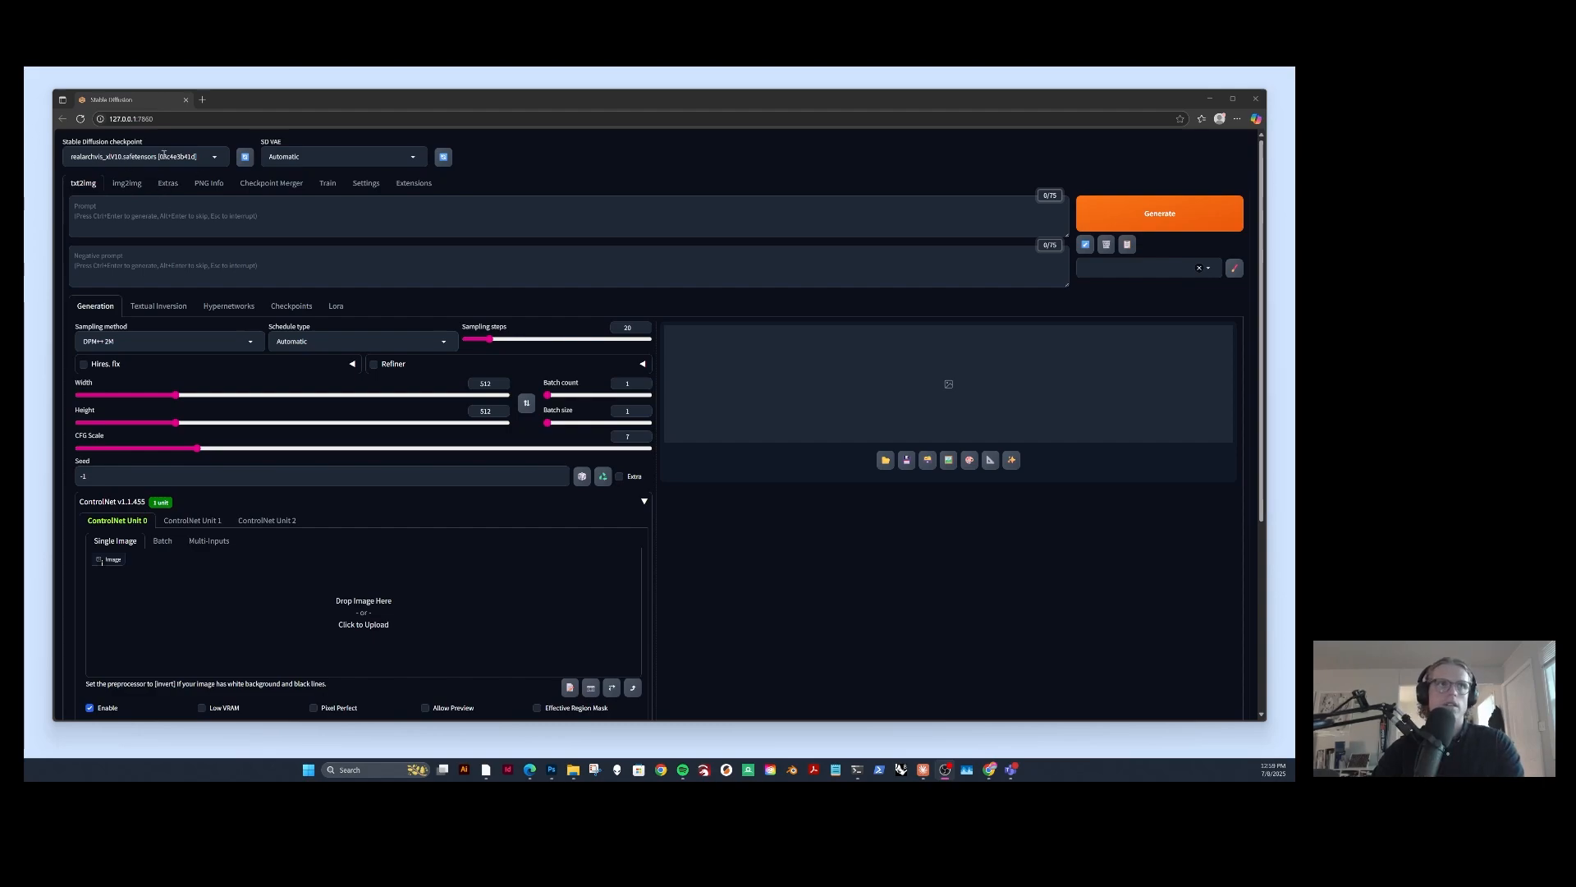
left_click(155, 156)
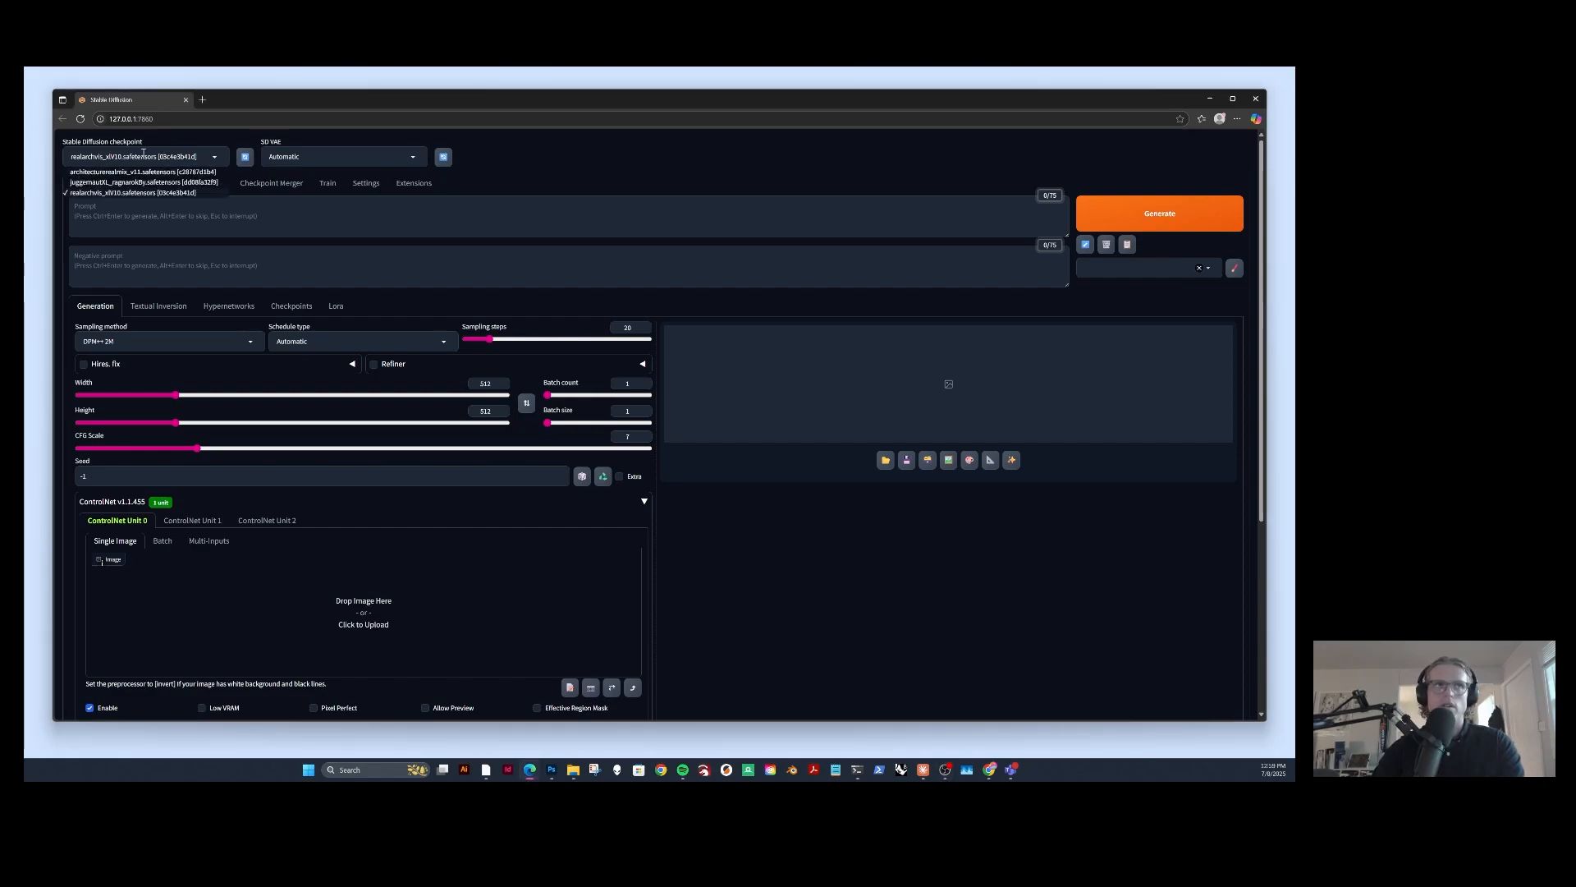
left_click(353, 157)
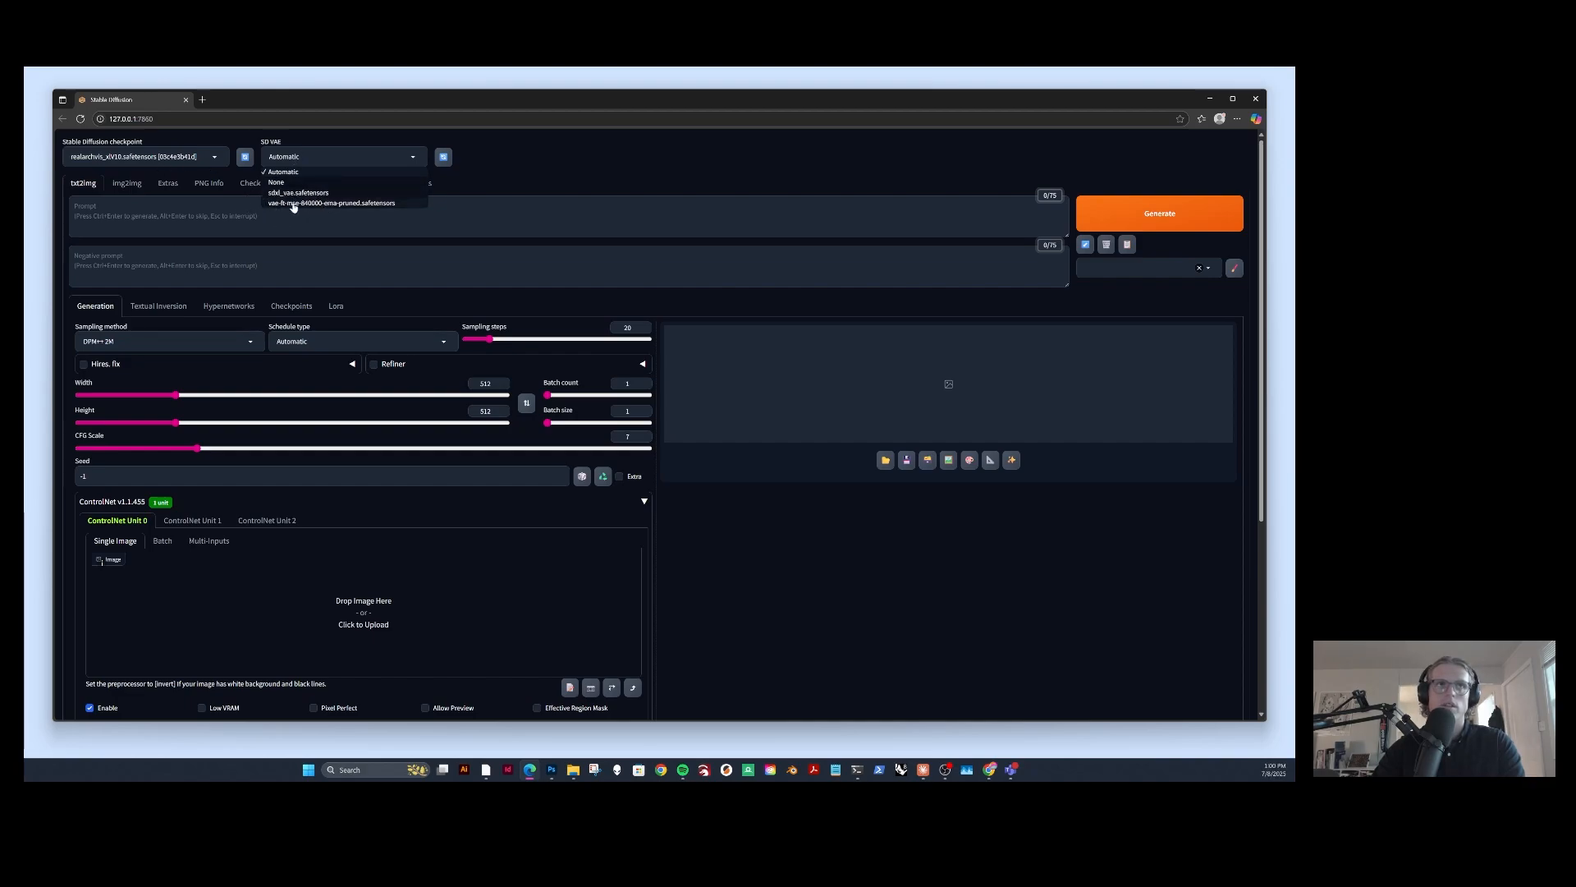
left_click(123, 155)
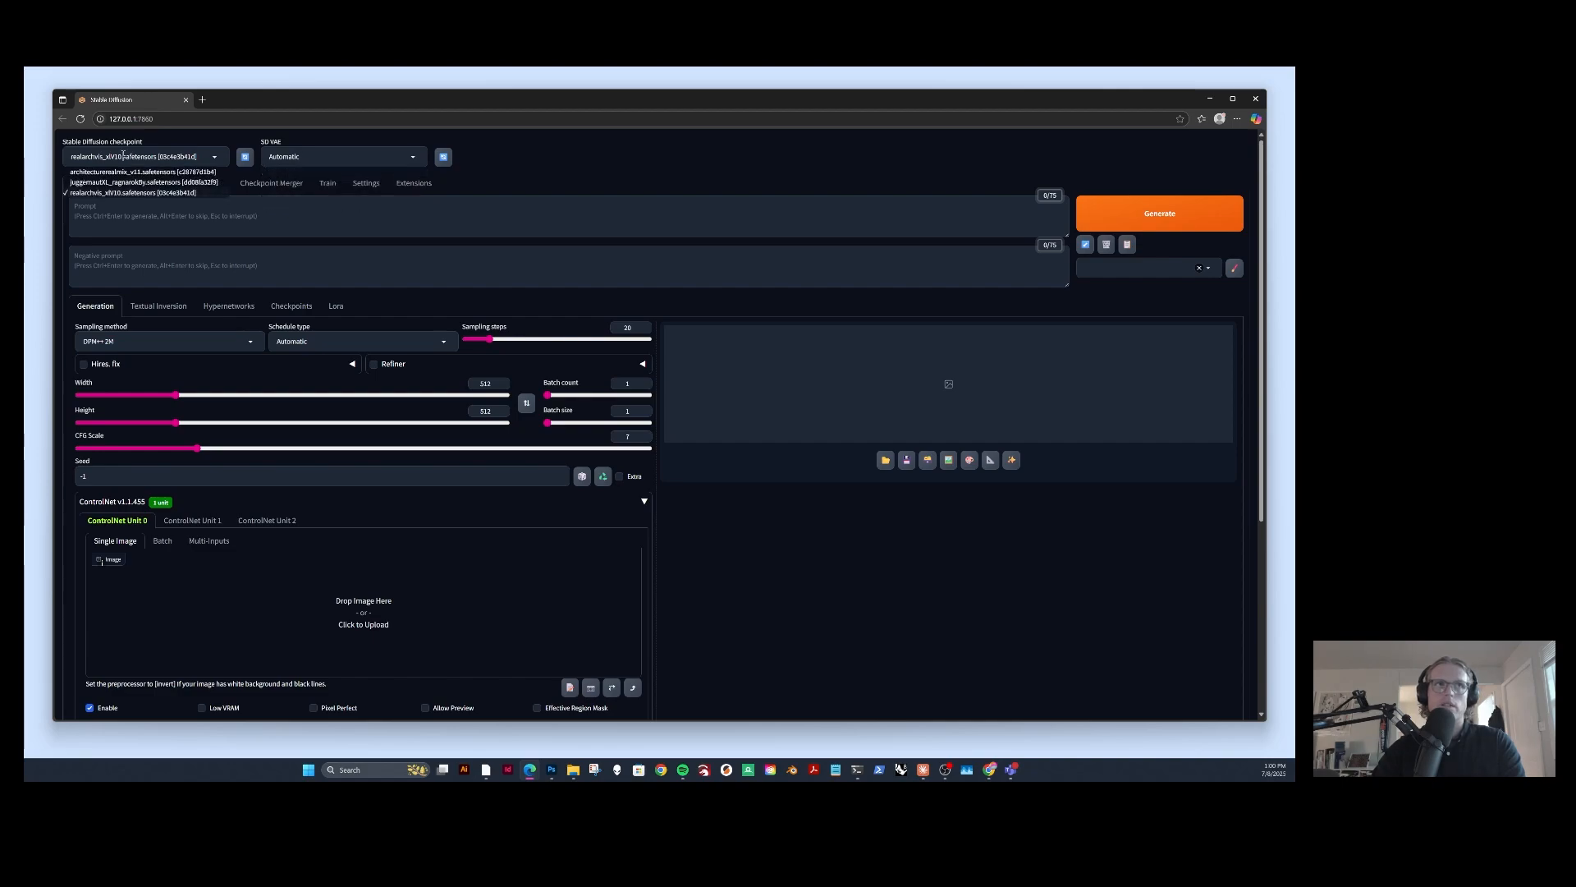
left_click(420, 155)
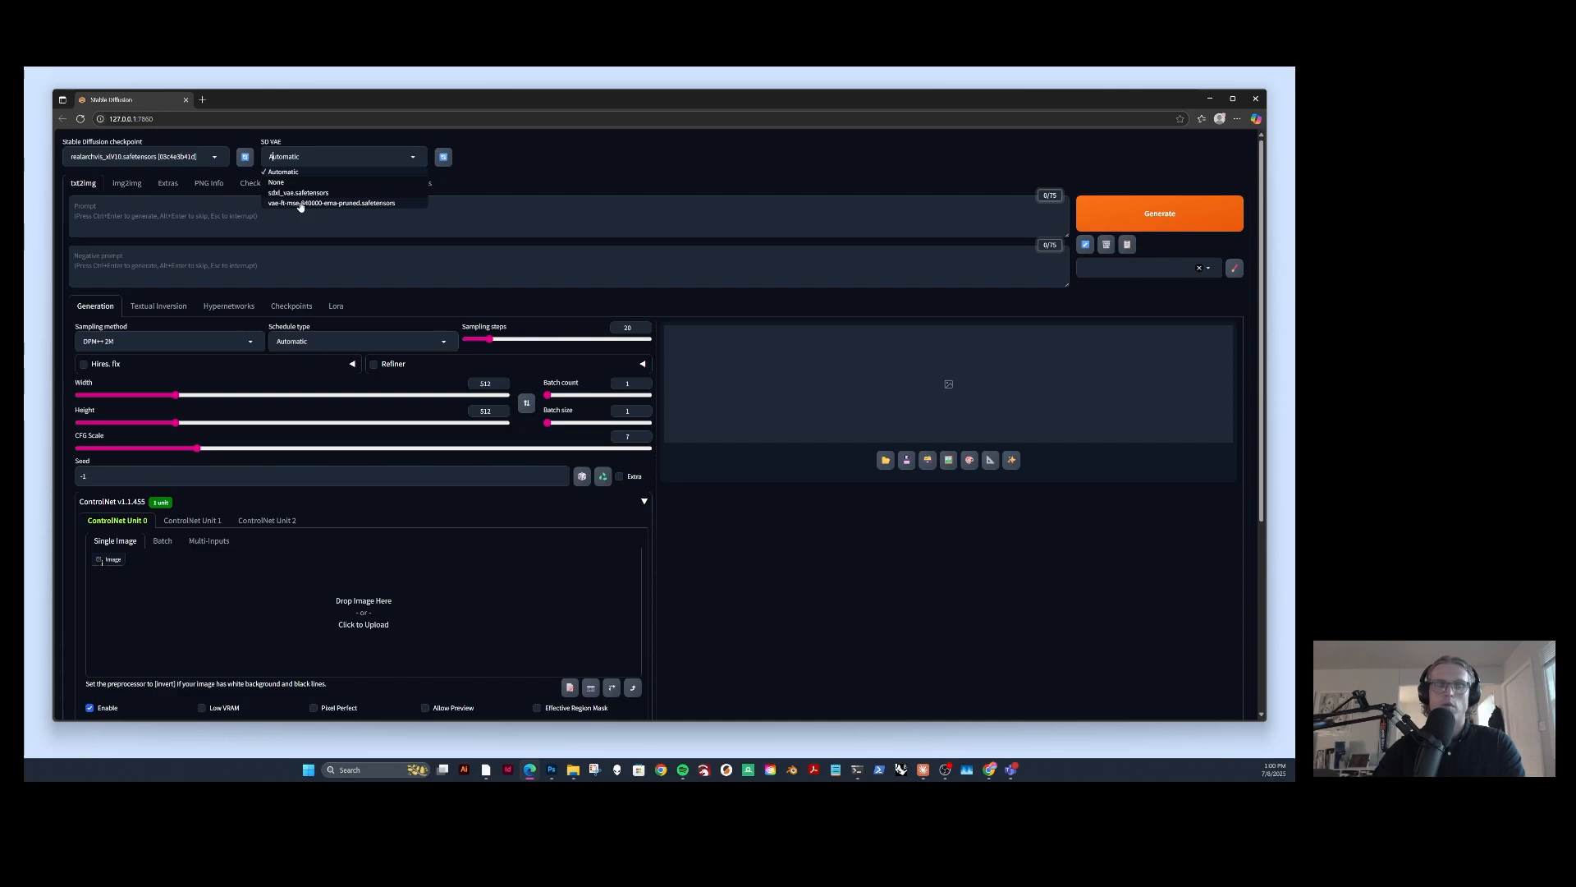
Load the juggernautXL_ragnarokBy checkpoint, check the VAE options and switch back to the realarchvis_xlV10 checkpoint.
left_click(150, 156)
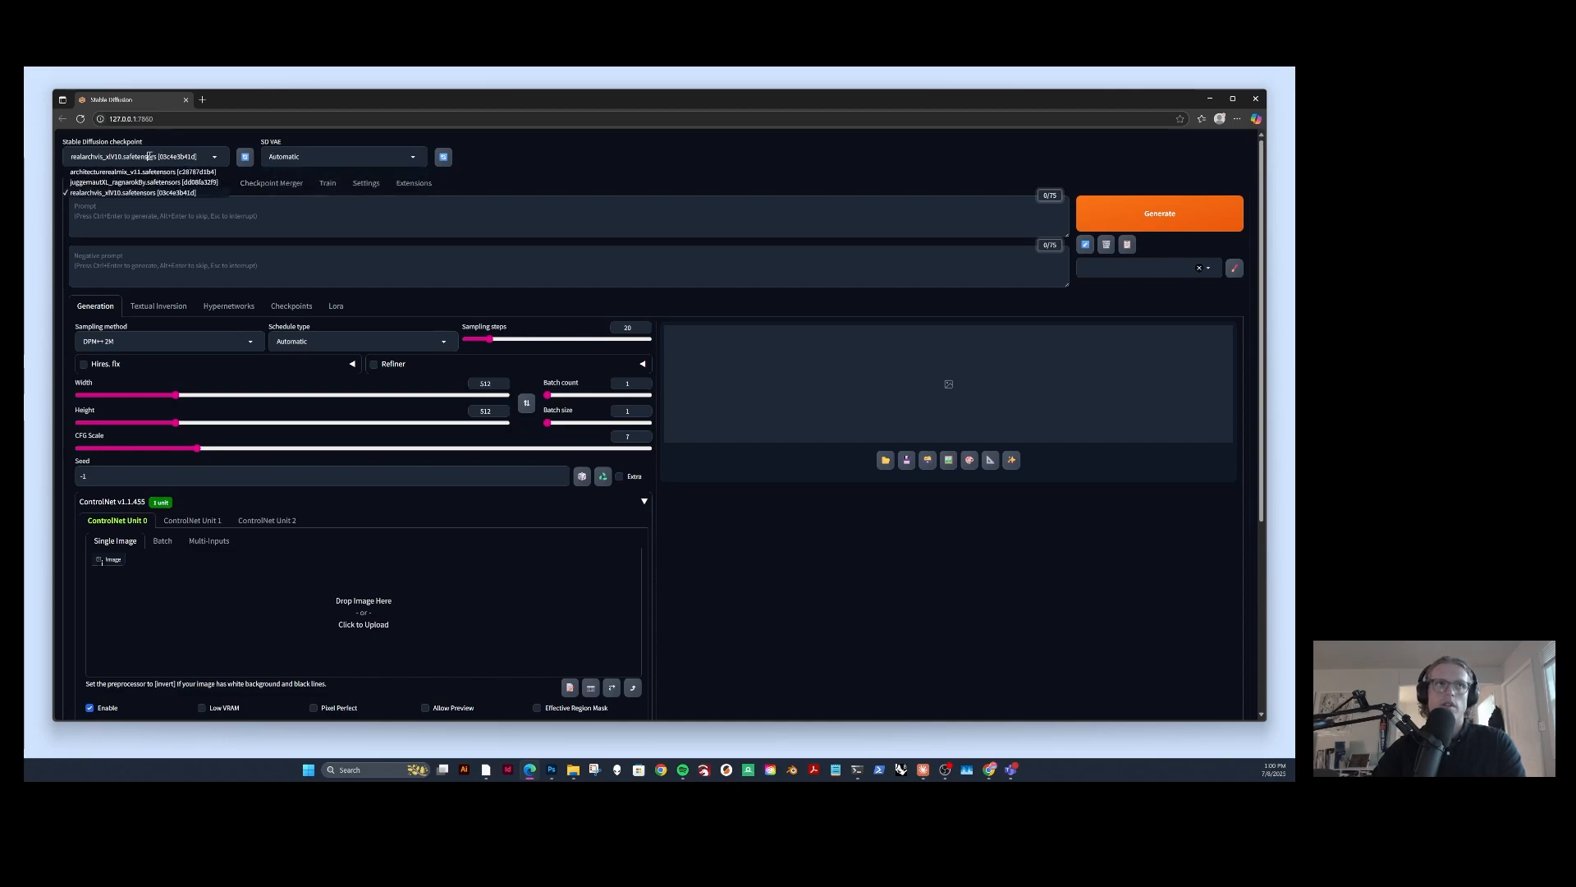
left_click(105, 182)
left_click(324, 156)
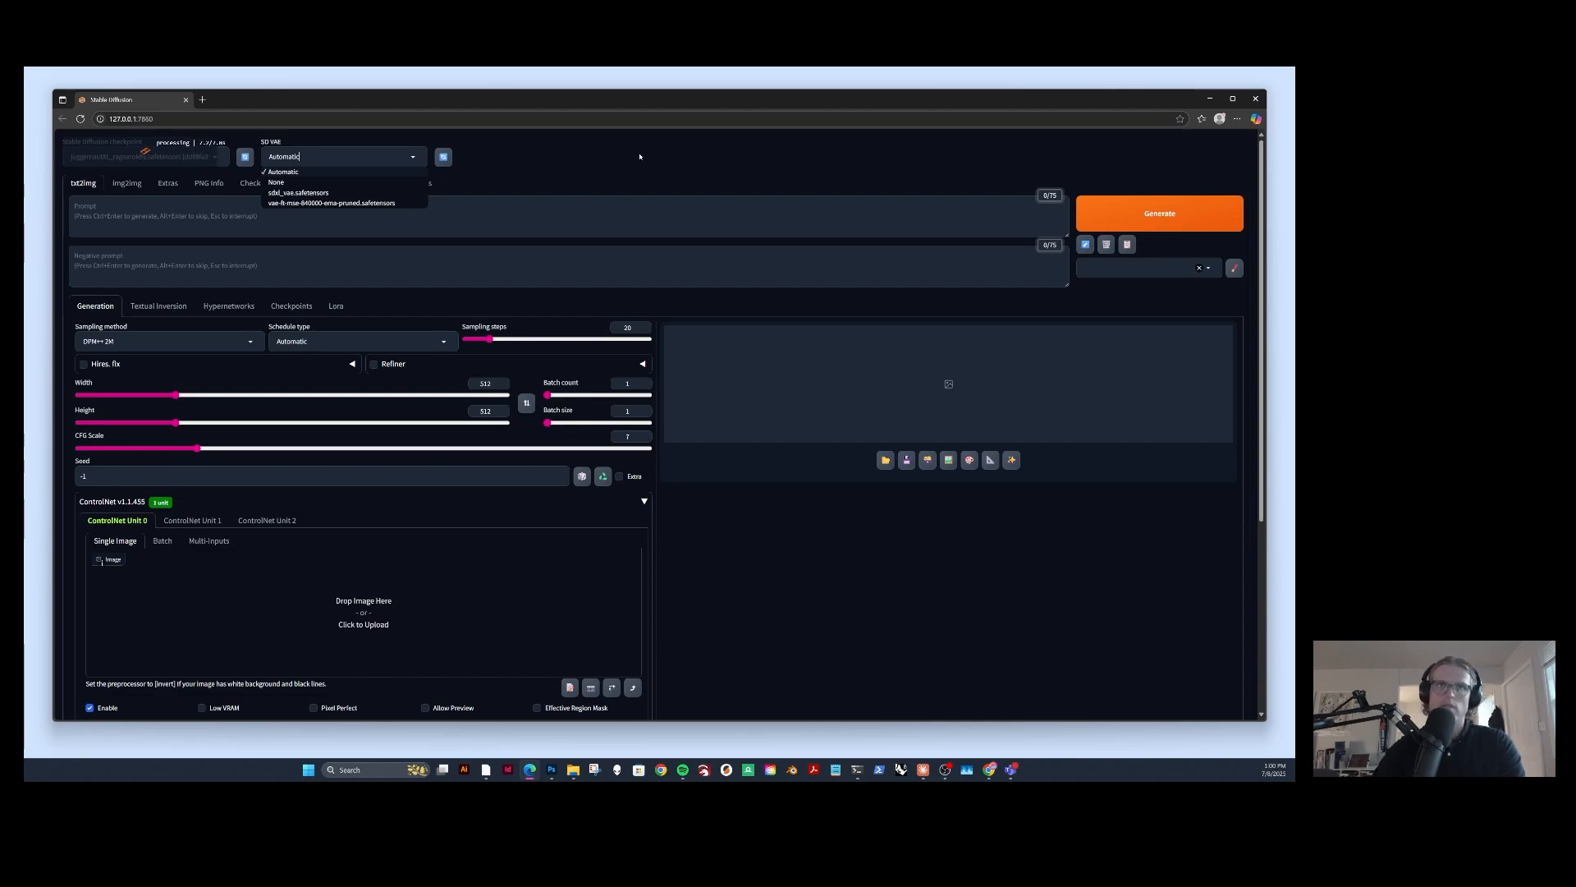
left_click(544, 165)
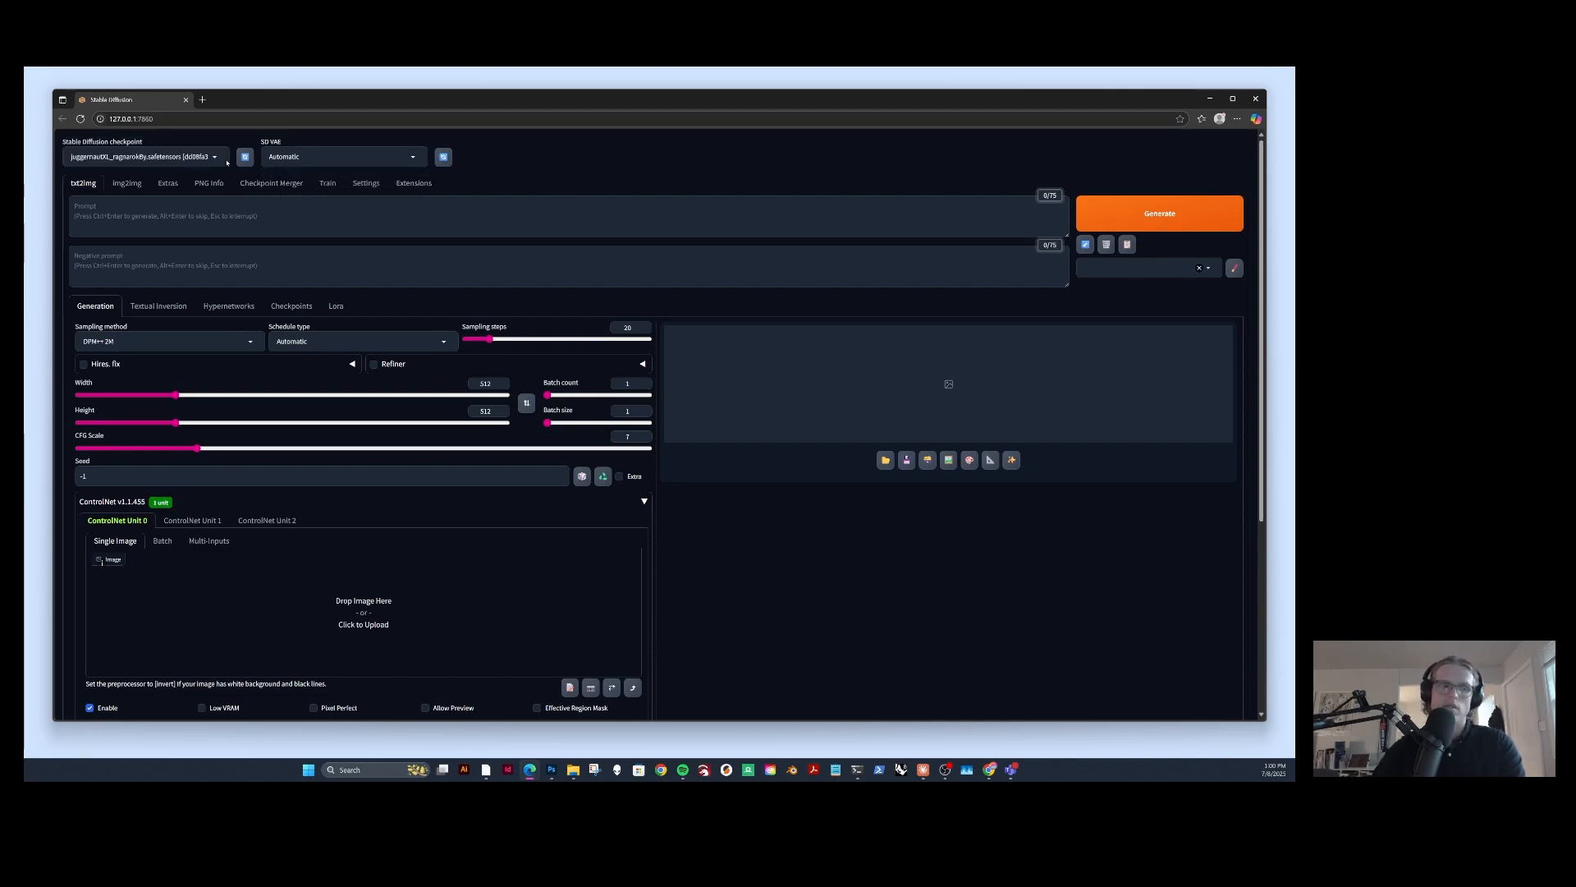
left_click(225, 160)
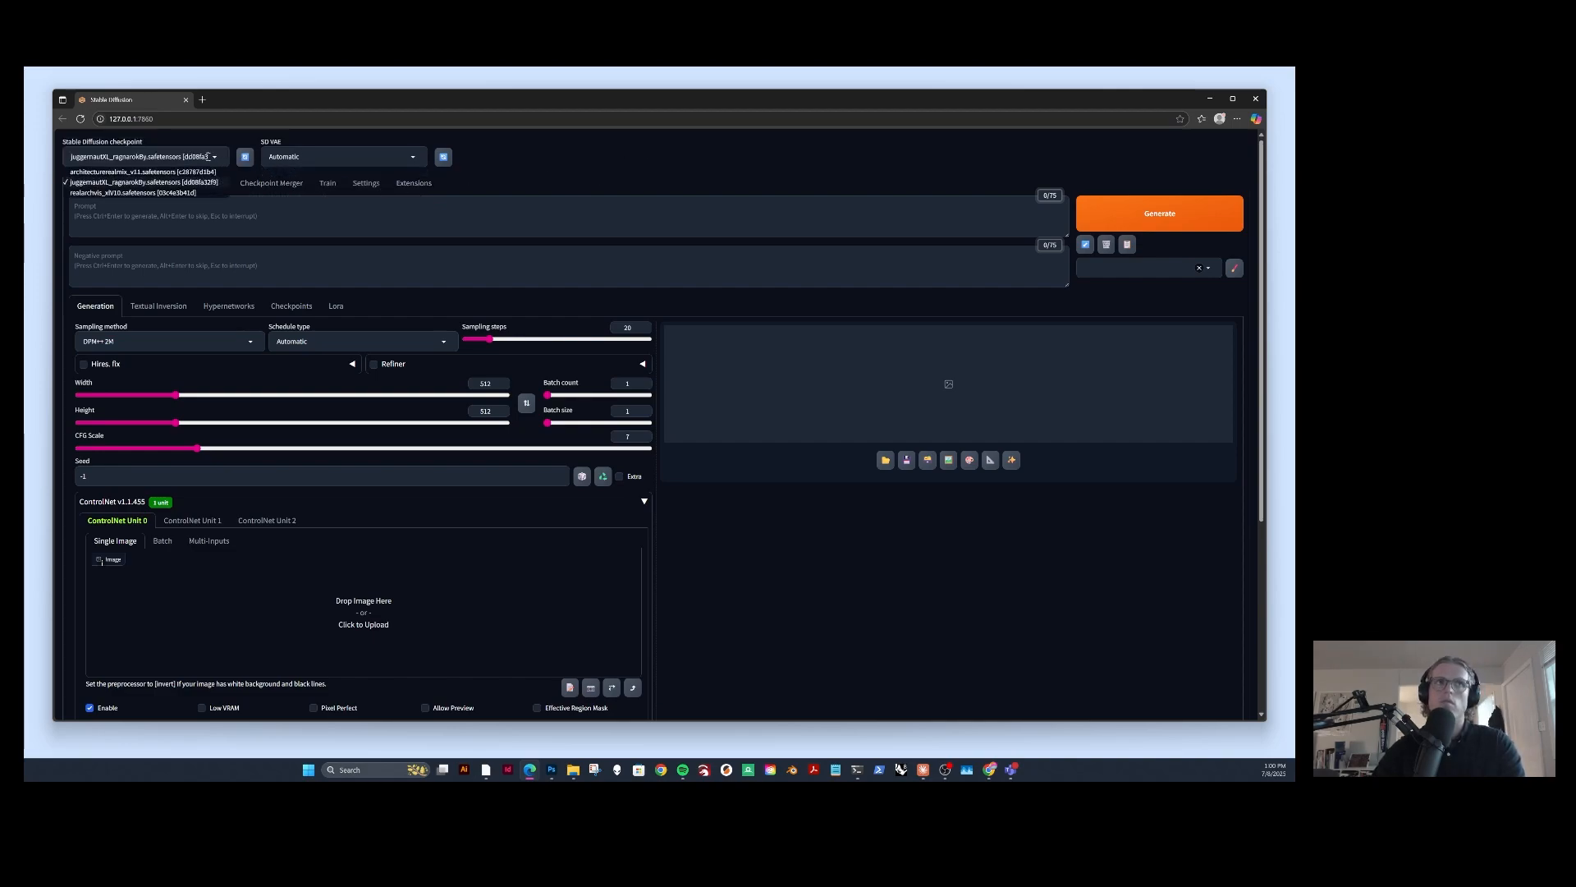
left_click(127, 194)
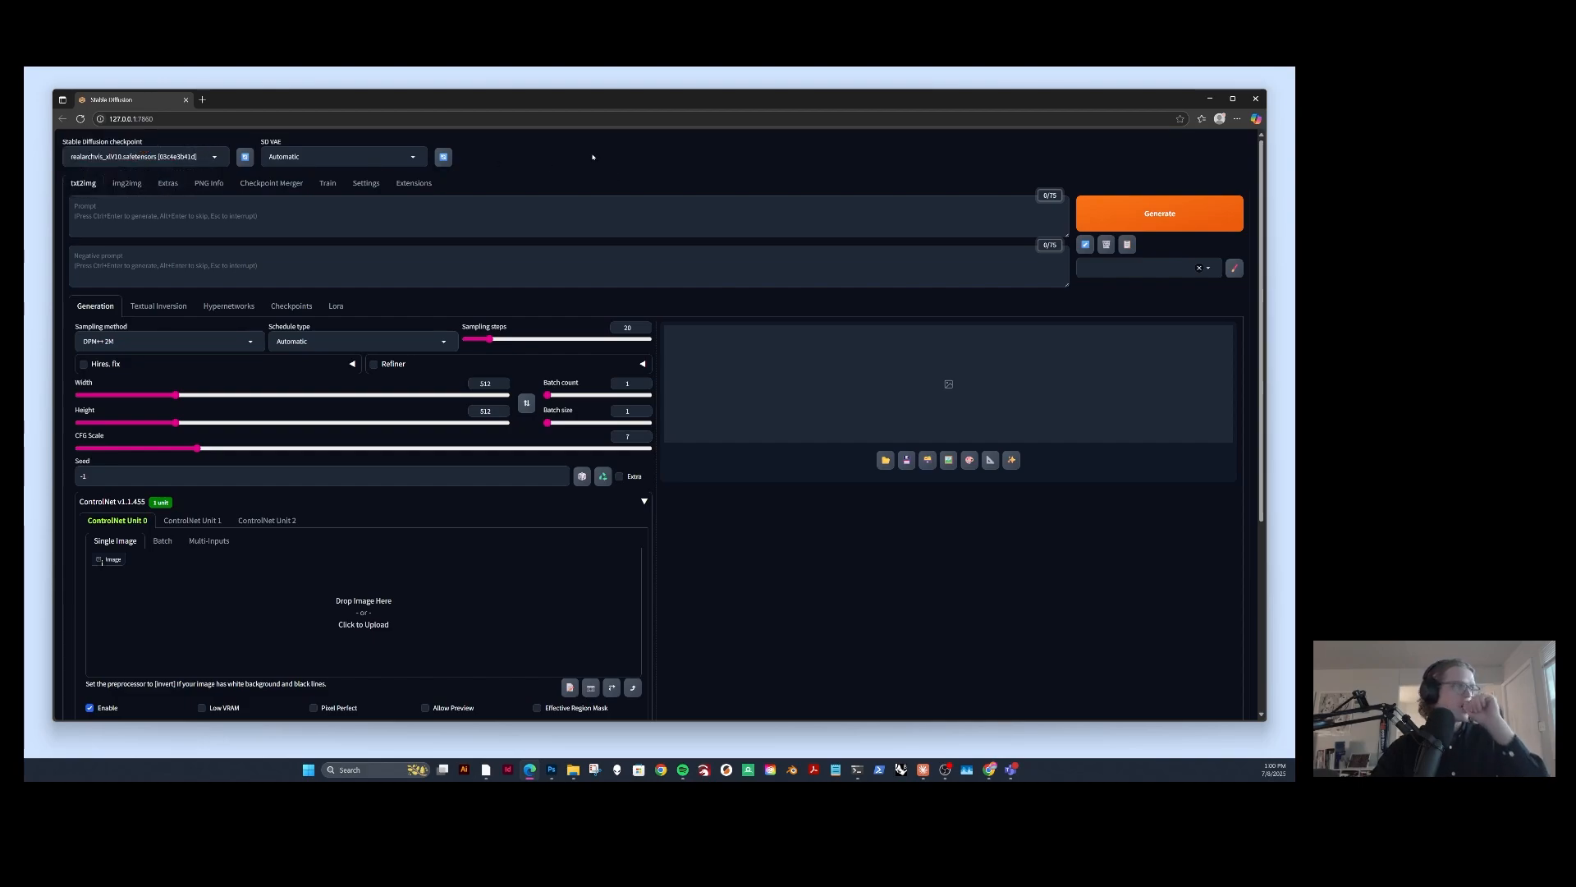
Load the sketch-1 image into ControlNet Unit 0 as its single input image.
left_click(231, 217)
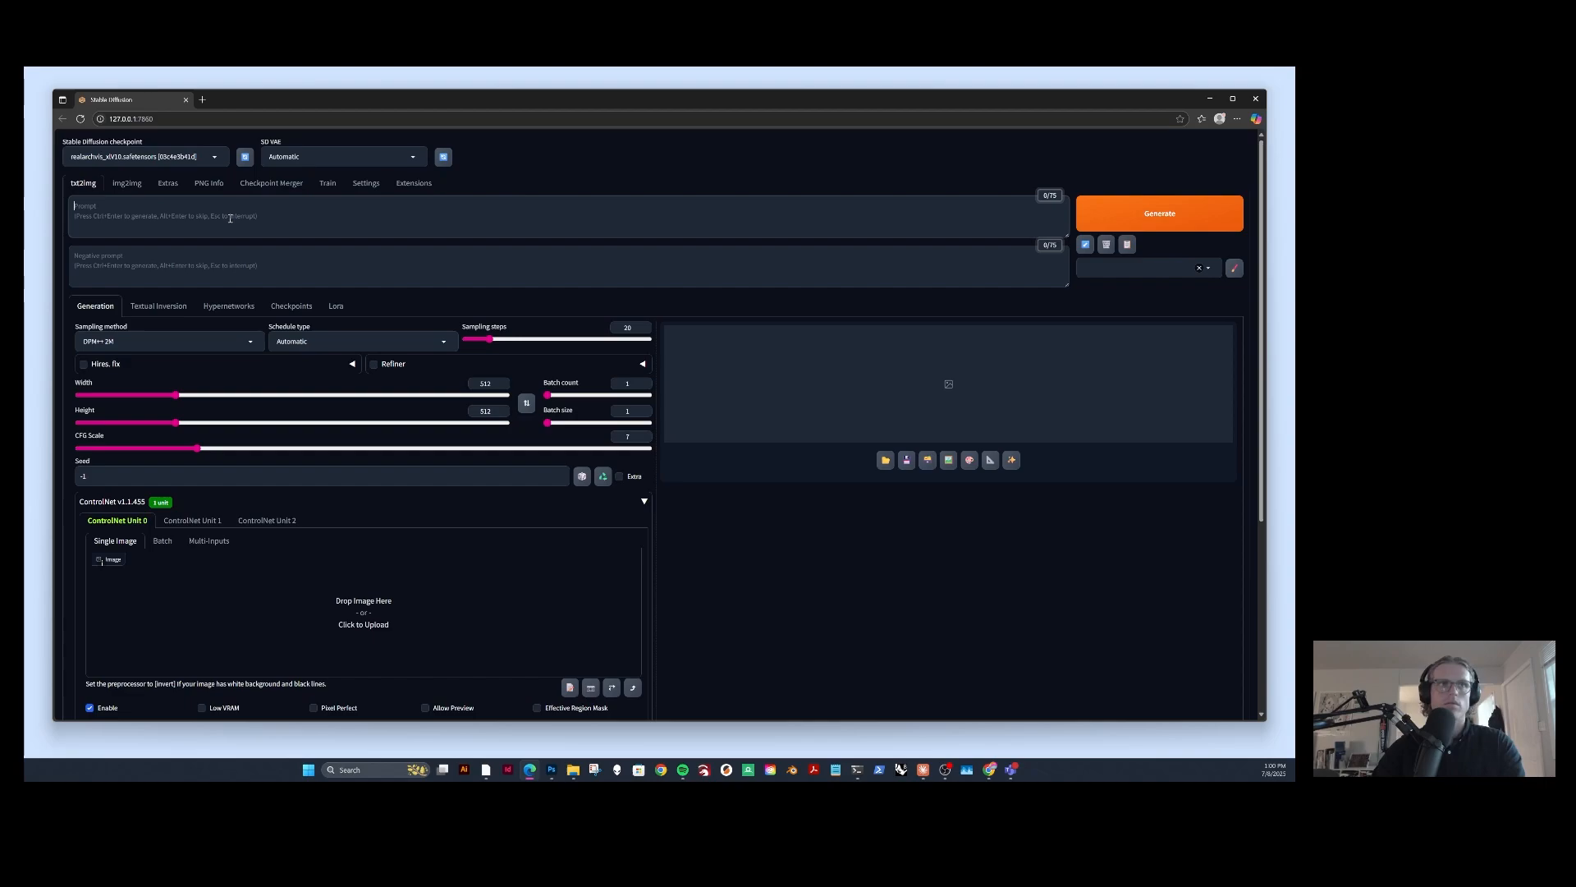
scroll(135, 288, "down", 2)
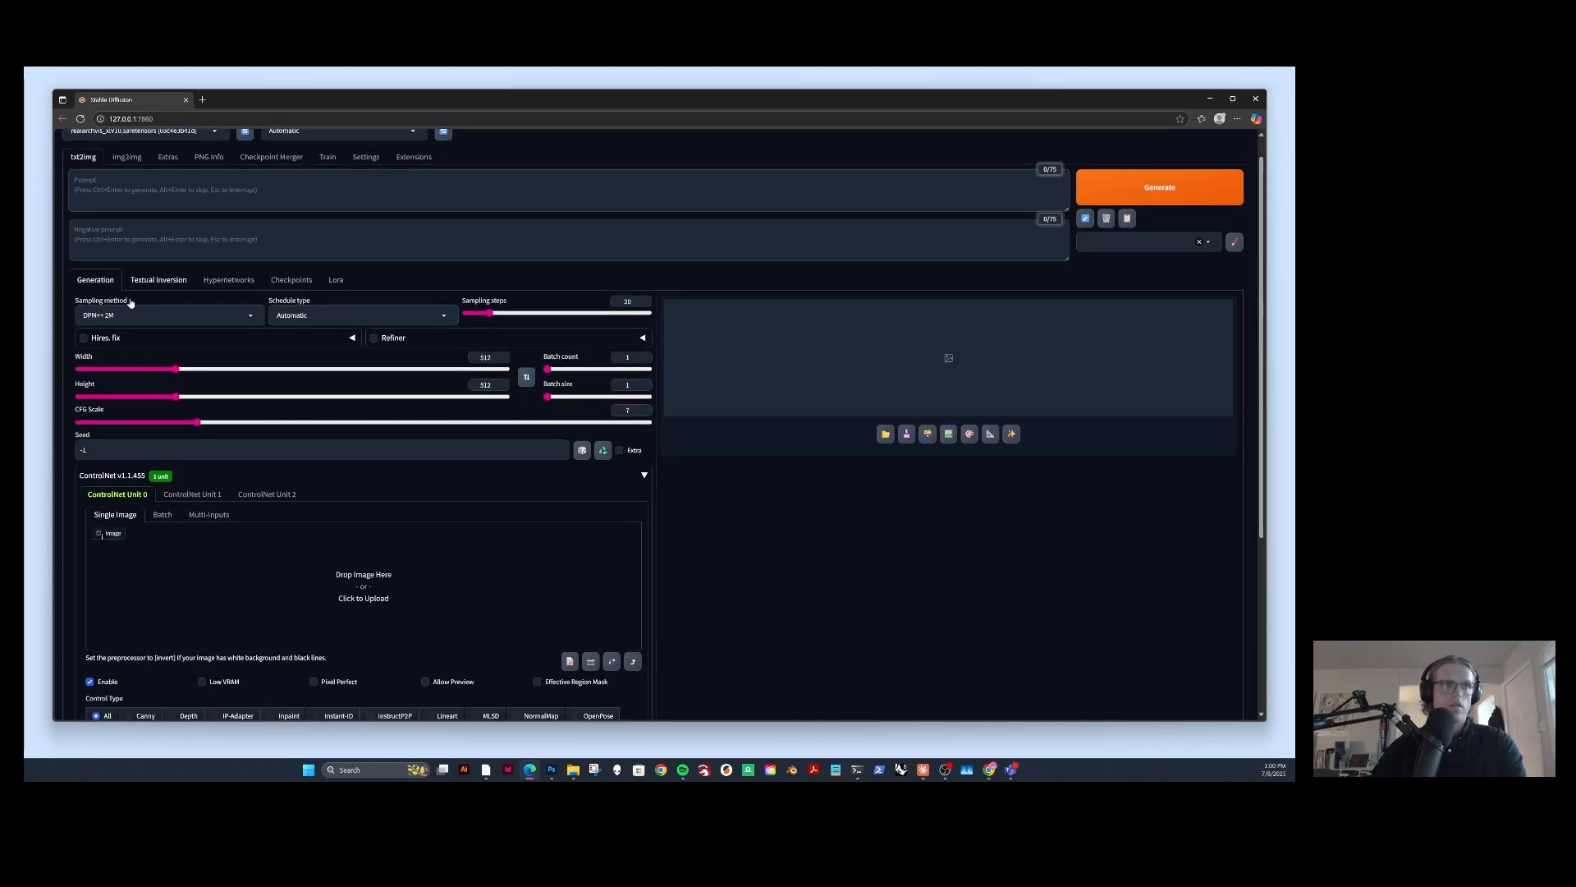
scroll(140, 308, "down", 4)
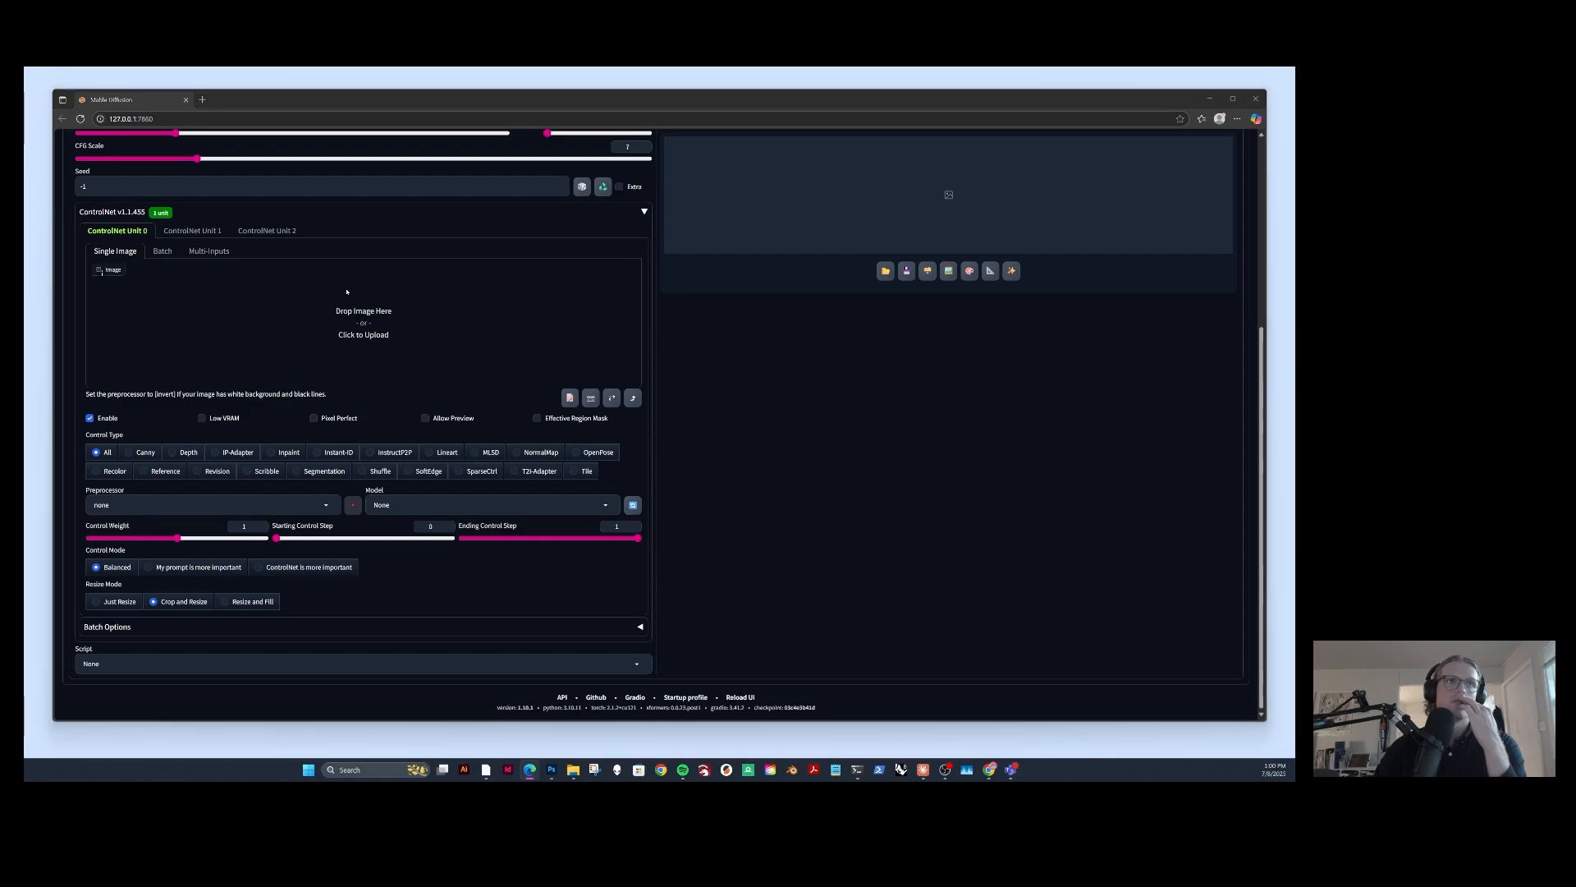
left_click(345, 293)
left_click(585, 556)
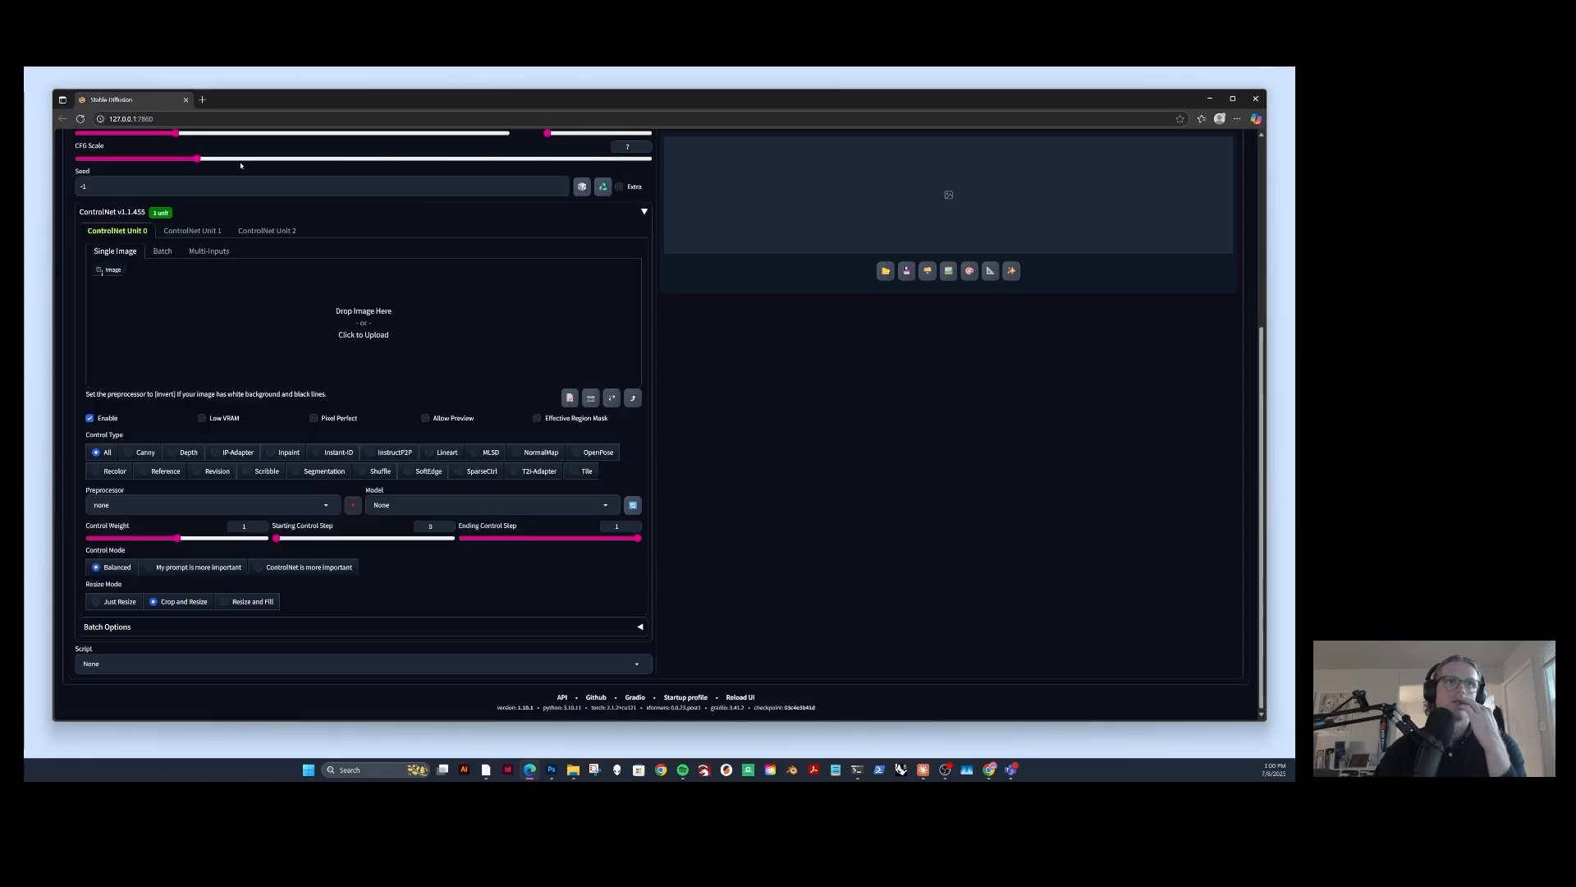
left_click(331, 299)
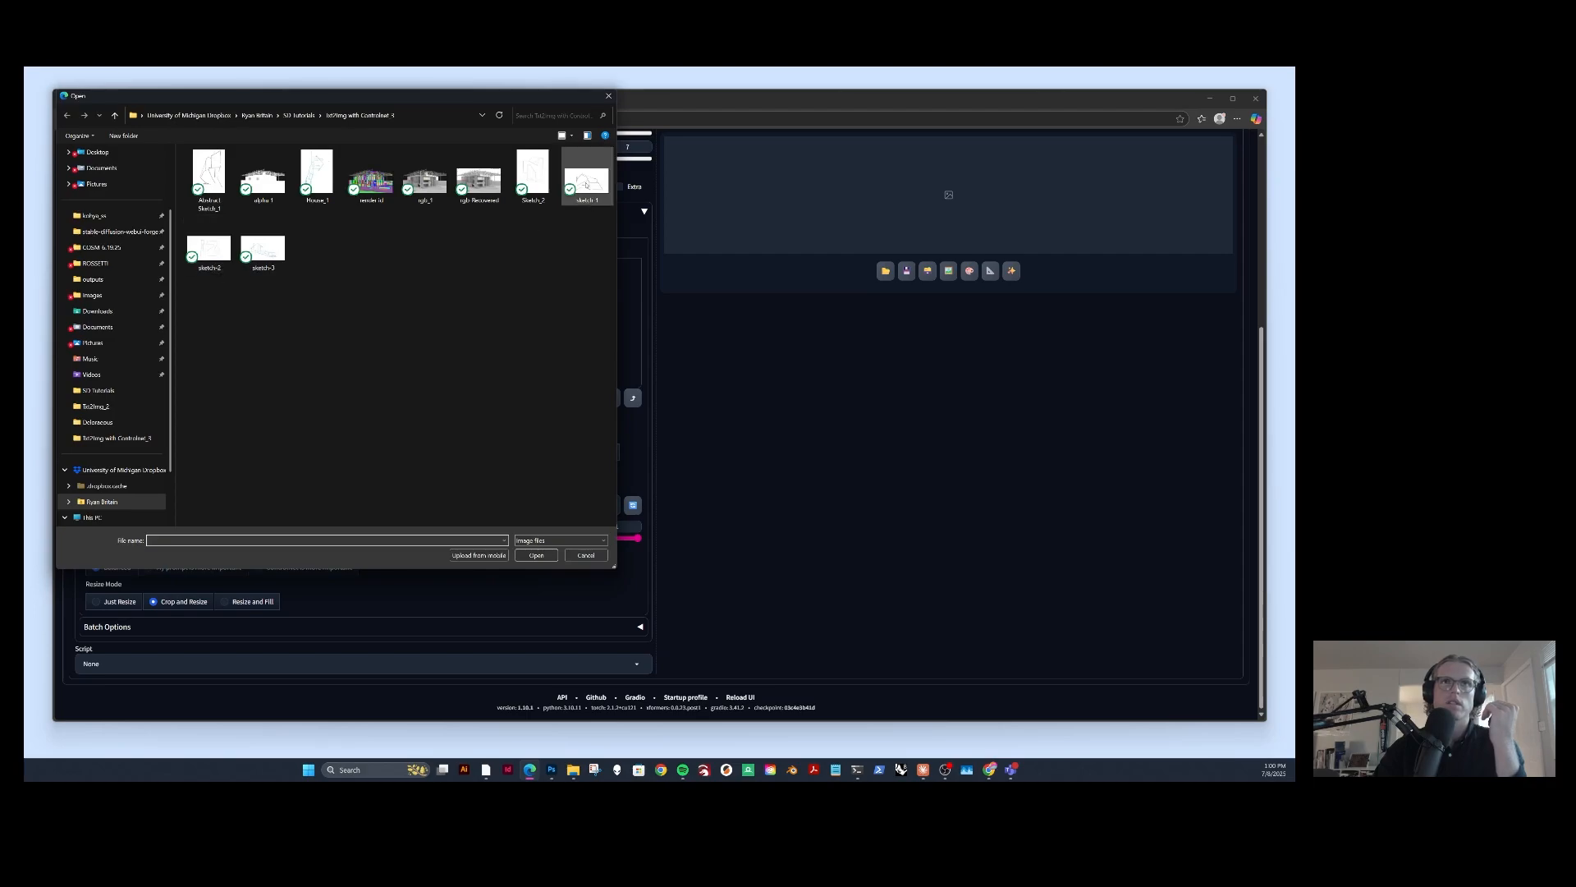
left_click(587, 185)
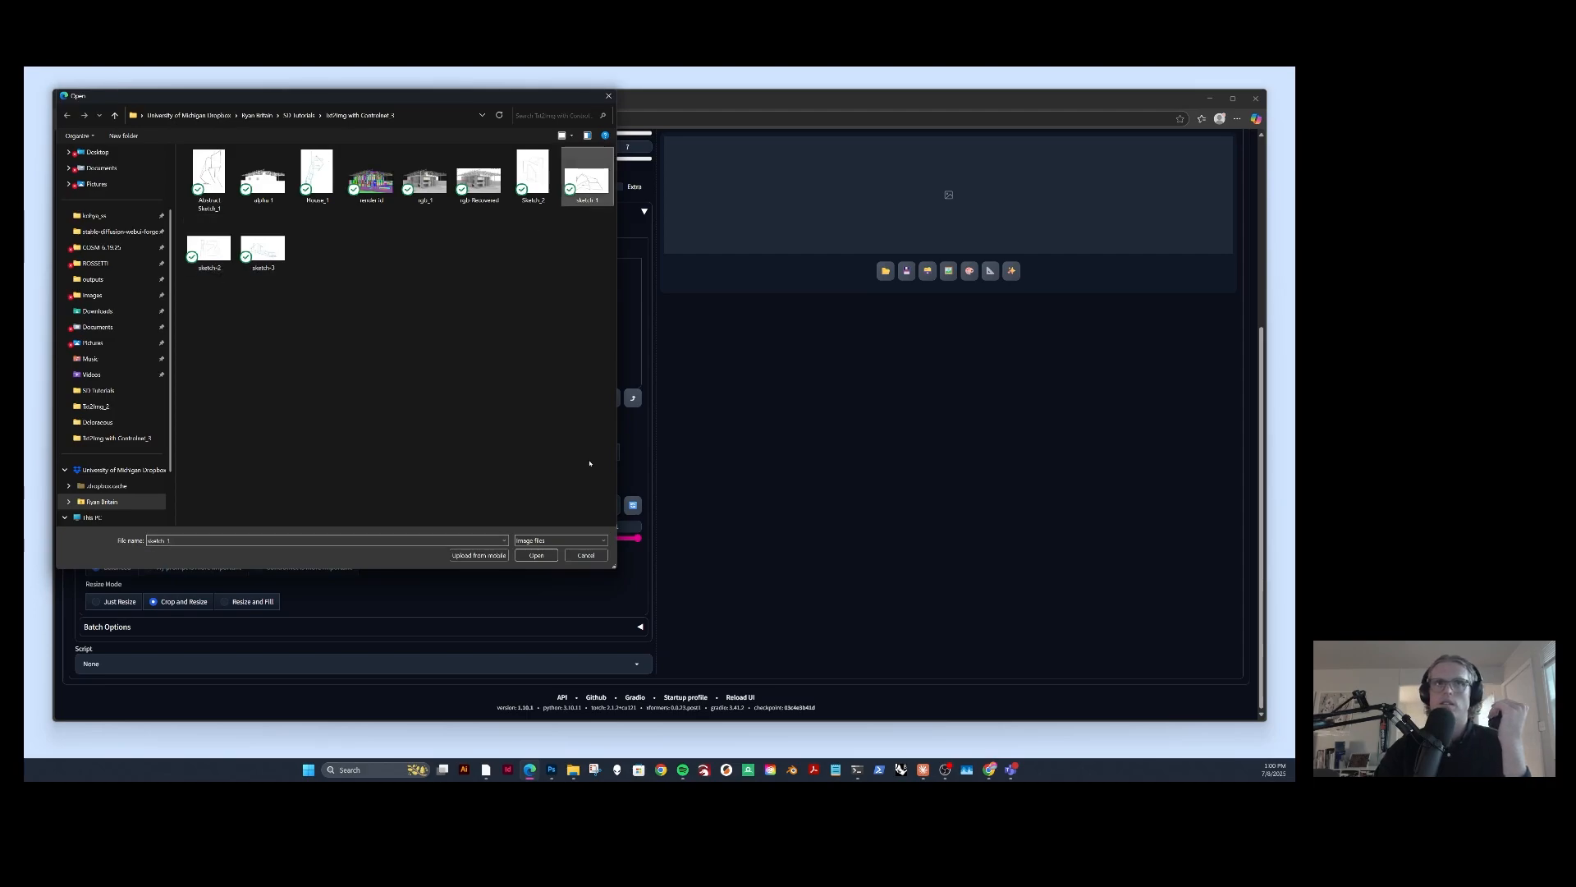
left_click(535, 557)
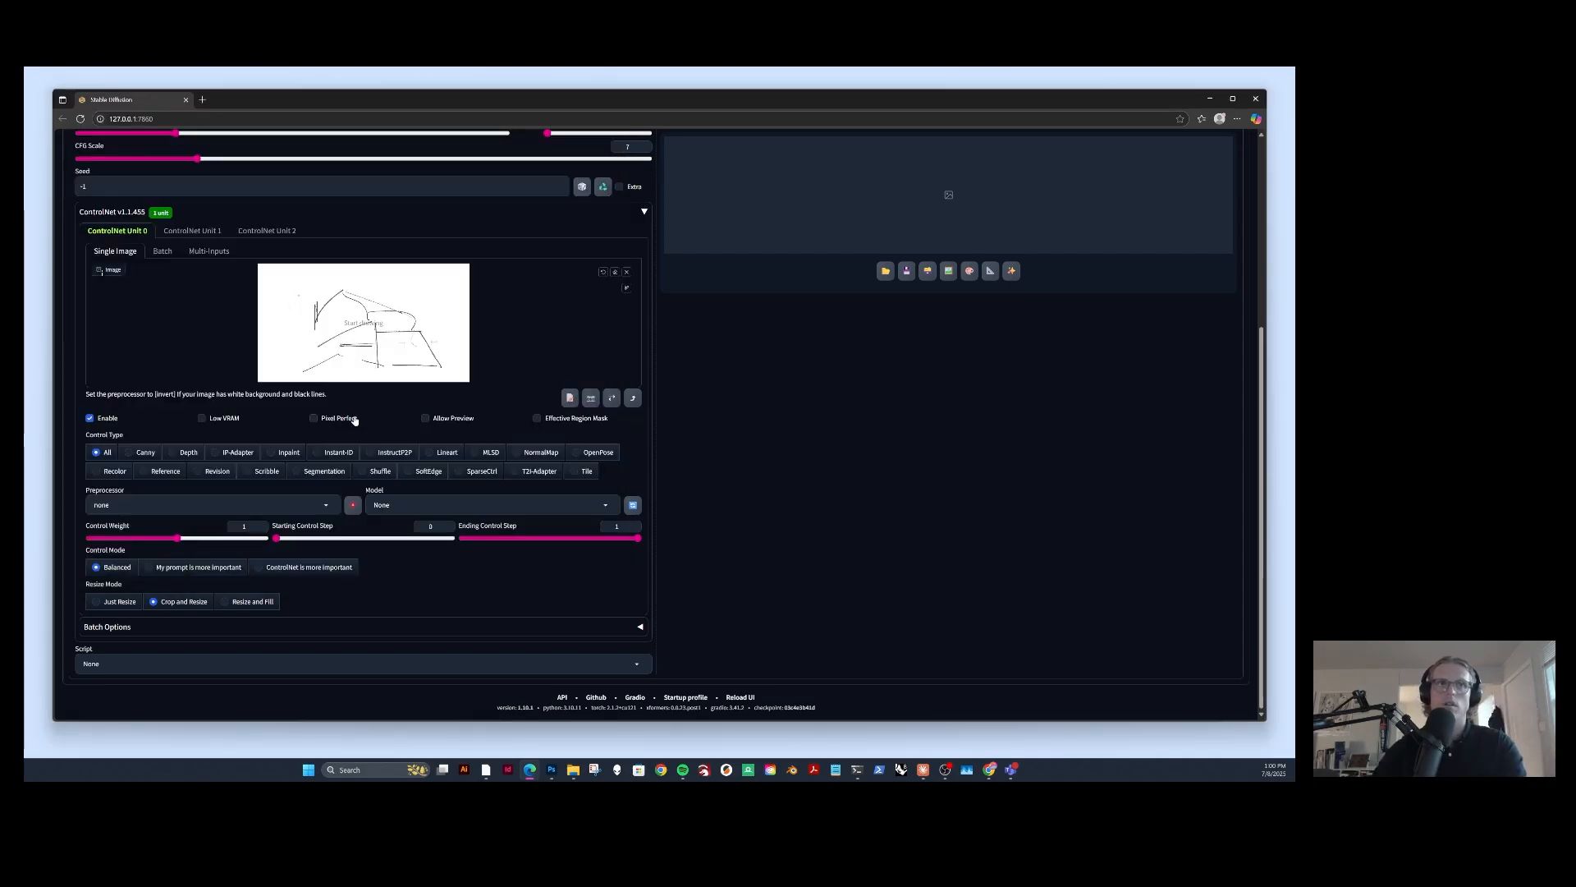
Examine the generation settings and compare ControlNet Units 0, 1 and 2, returning to Unit 0.
scroll(536, 556, "up", 1)
scroll(657, 427, "up", 3)
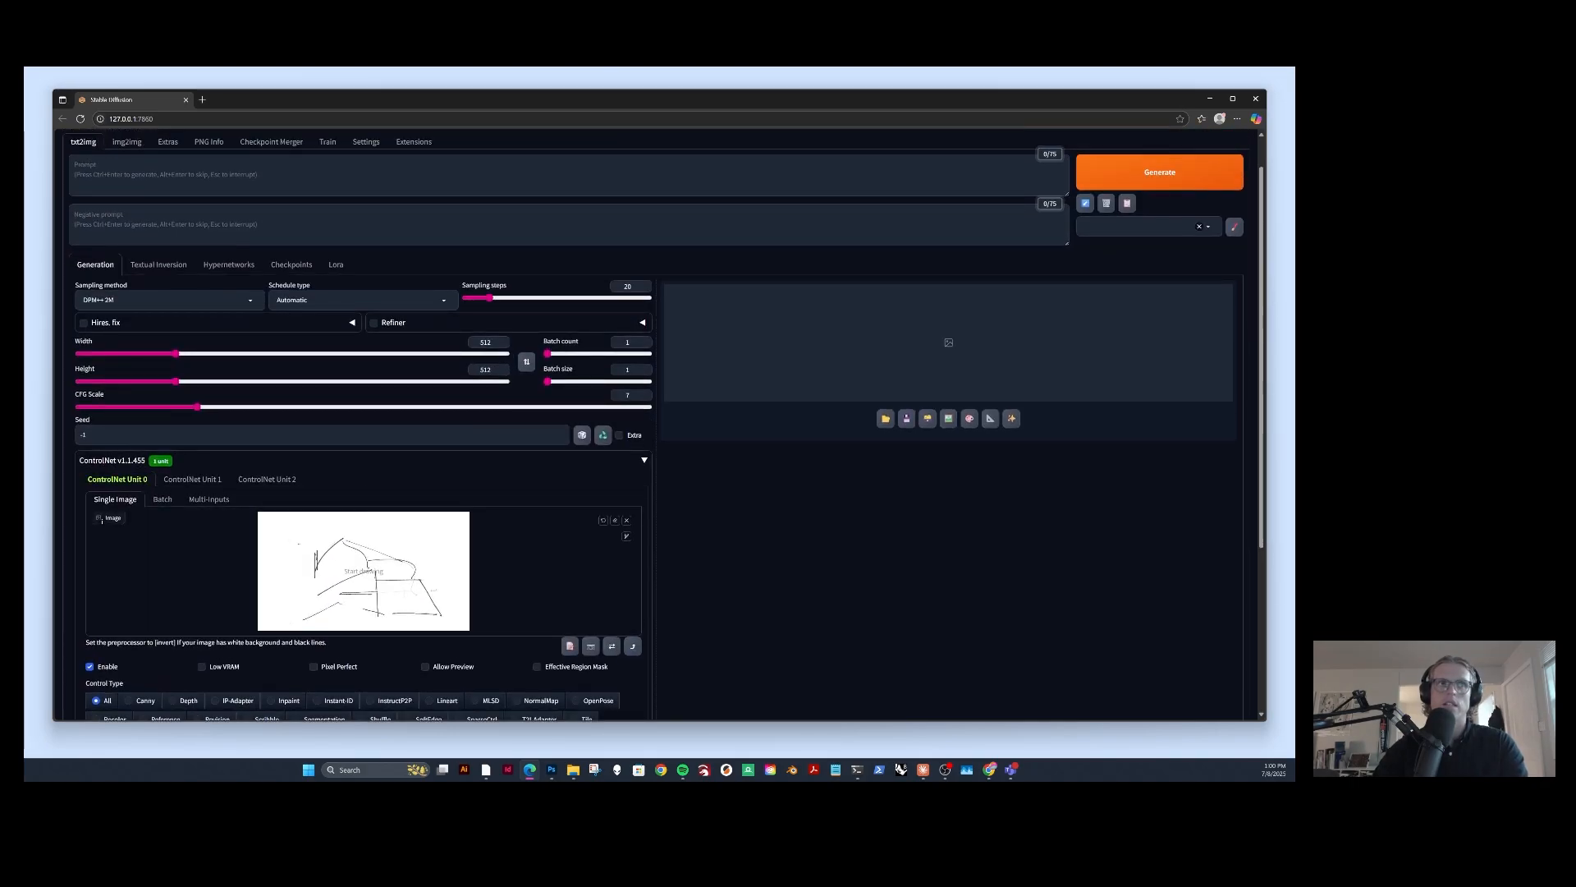
scroll(657, 427, "up", 1)
scroll(141, 493, "down", 4)
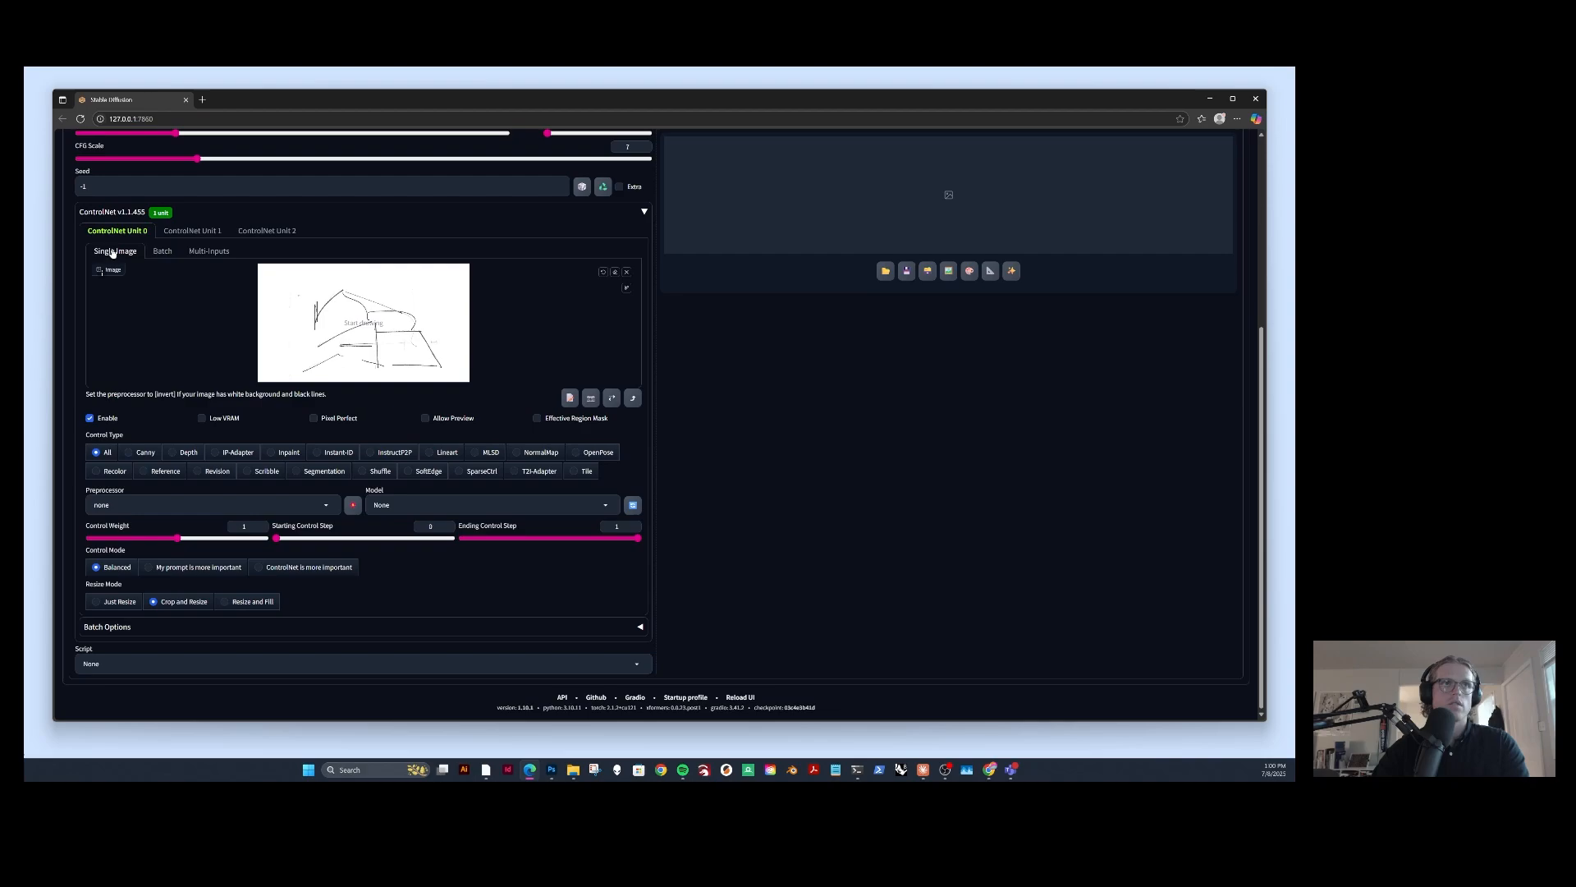
left_click(173, 234)
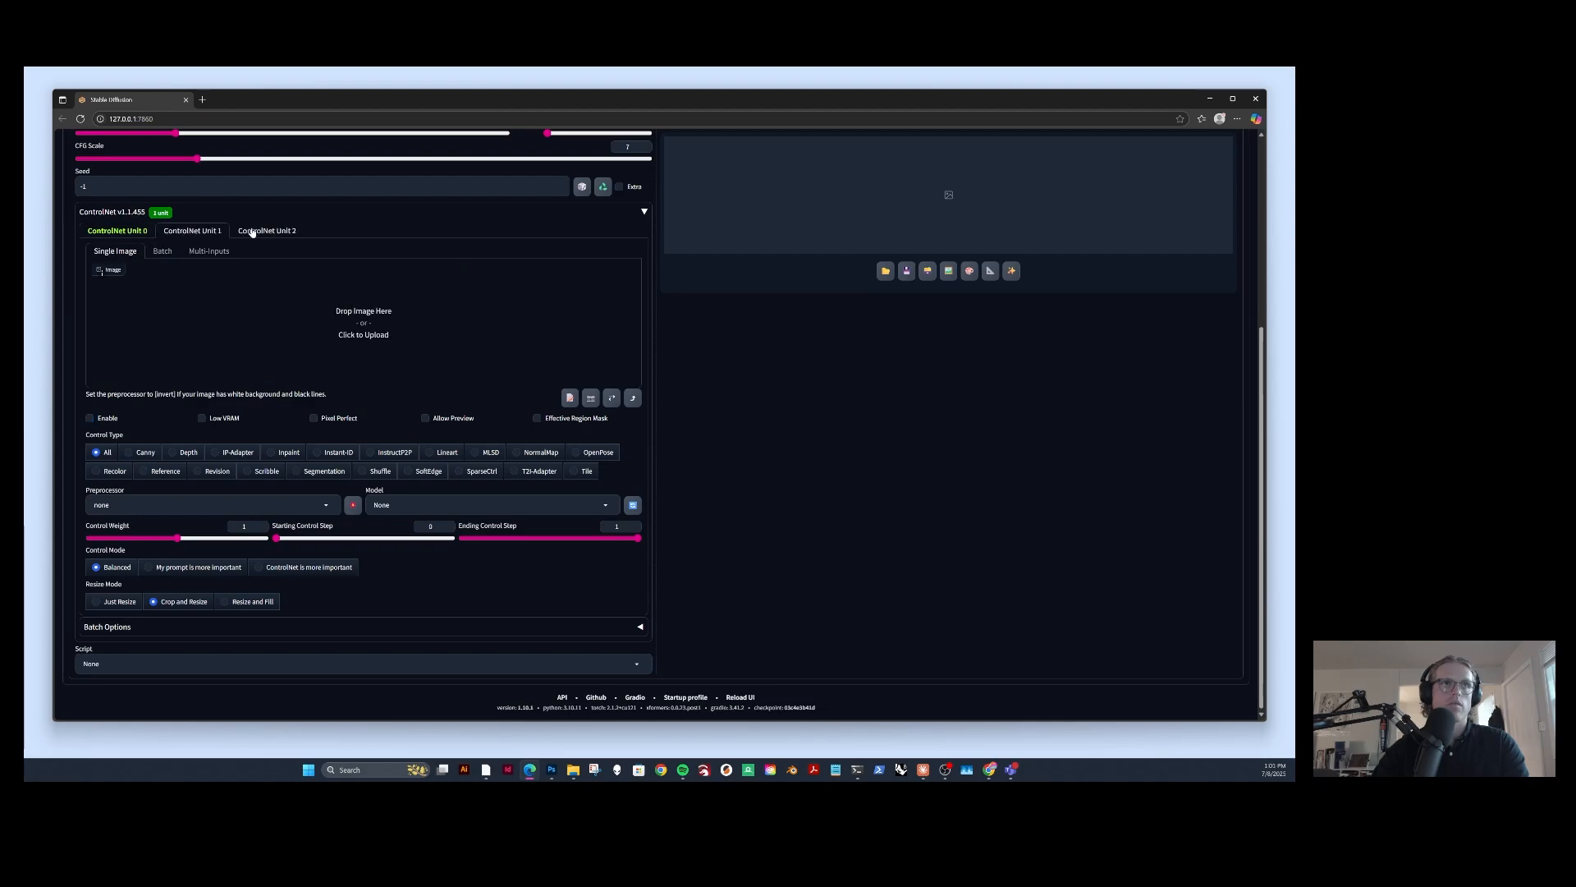
left_click(156, 232)
left_click(193, 233)
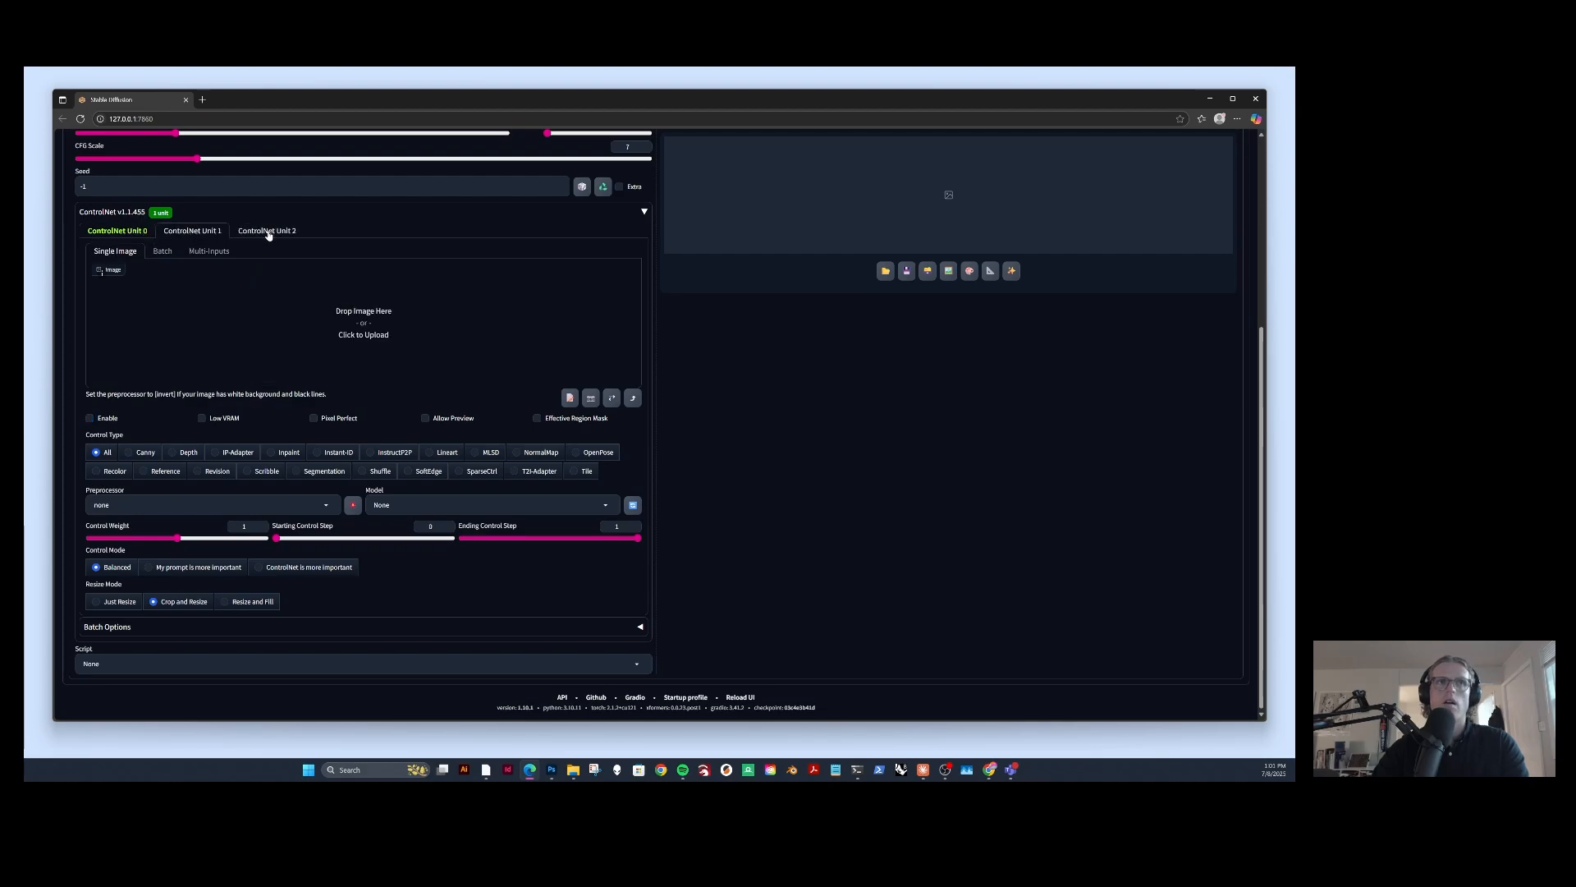
left_click(115, 232)
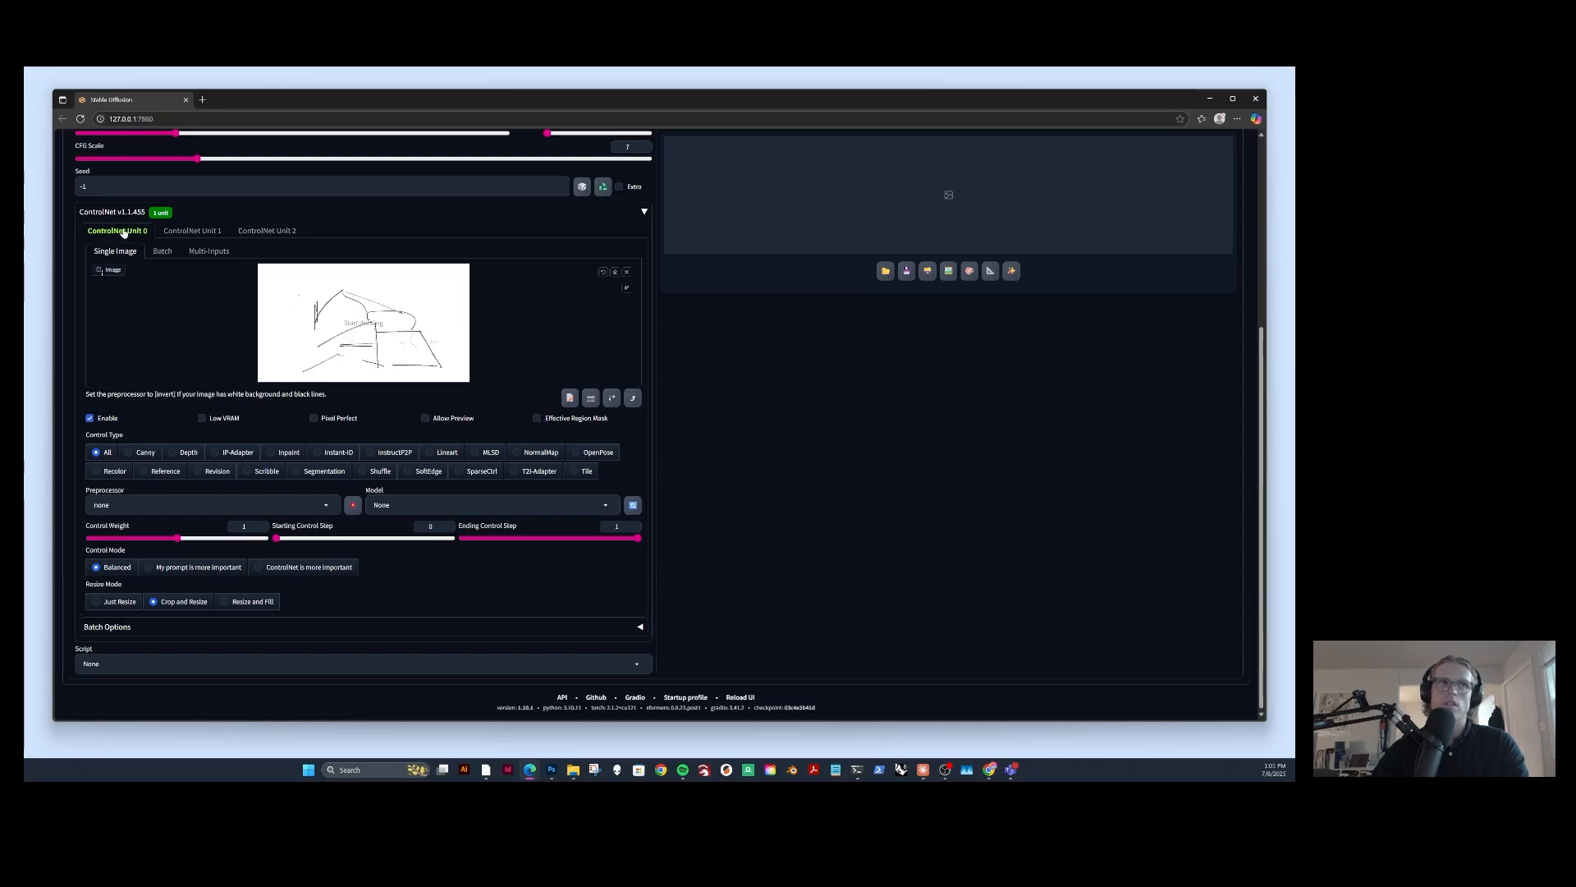
left_click(194, 232)
left_click(268, 232)
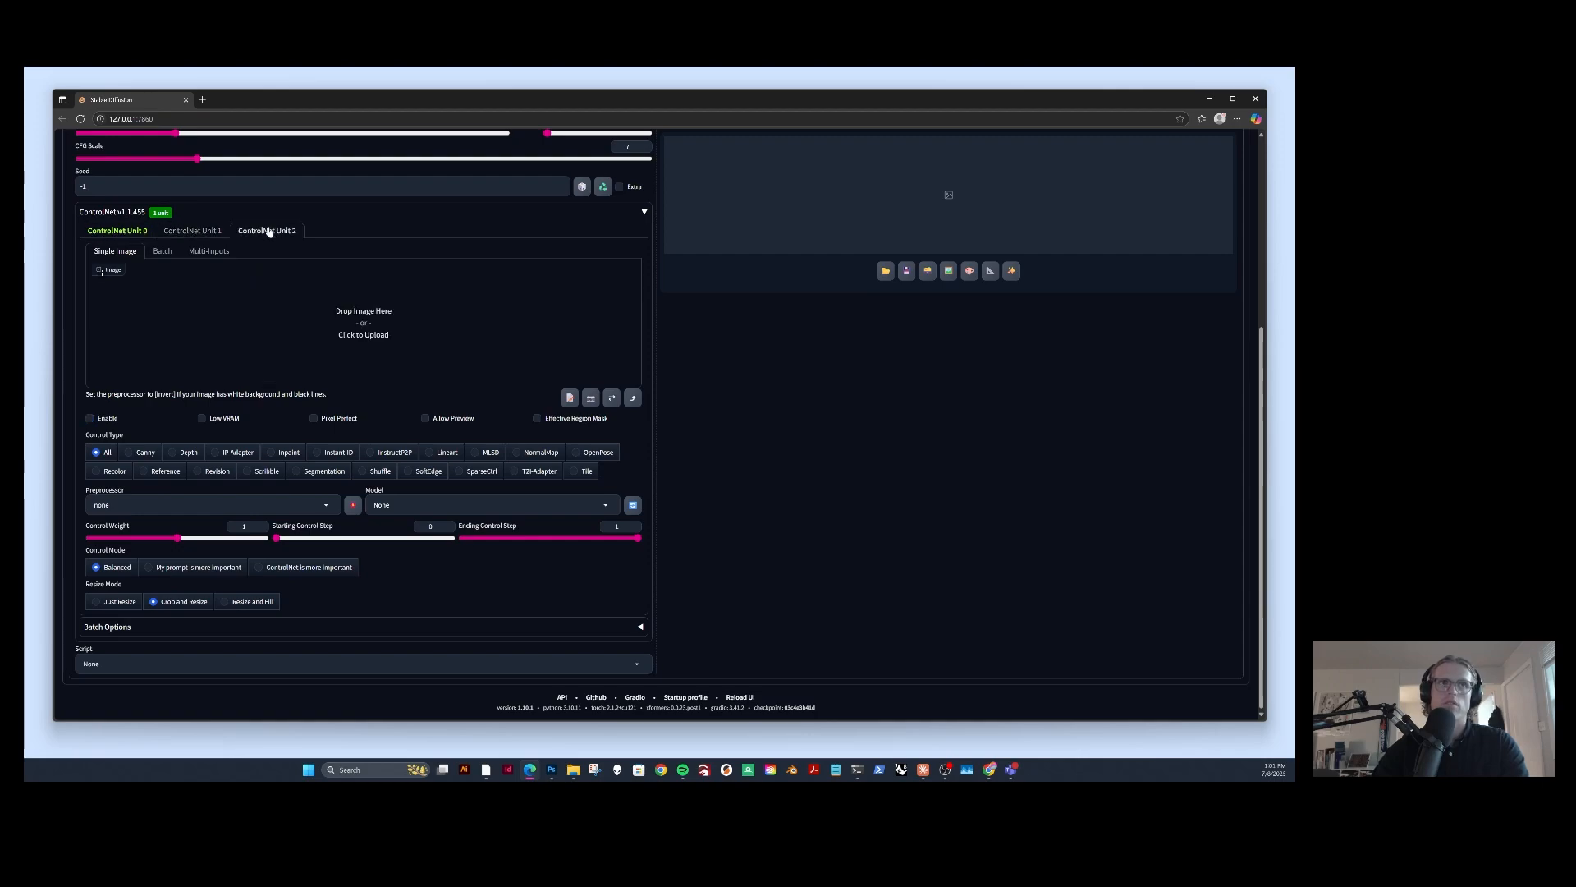
left_click(101, 232)
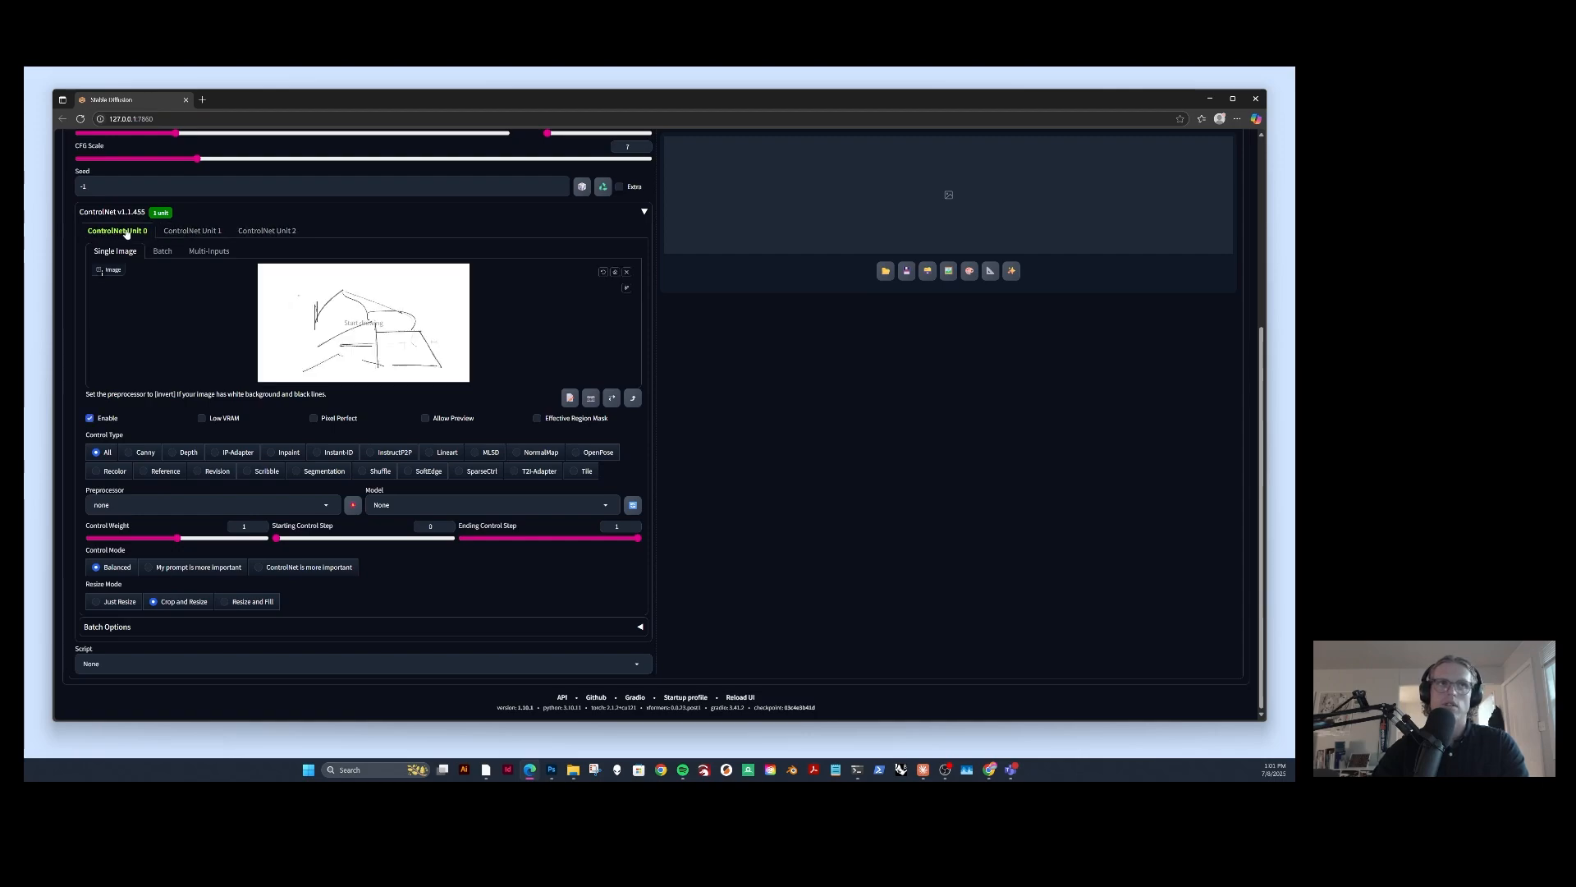
left_click(203, 230)
left_click(264, 230)
left_click(143, 233)
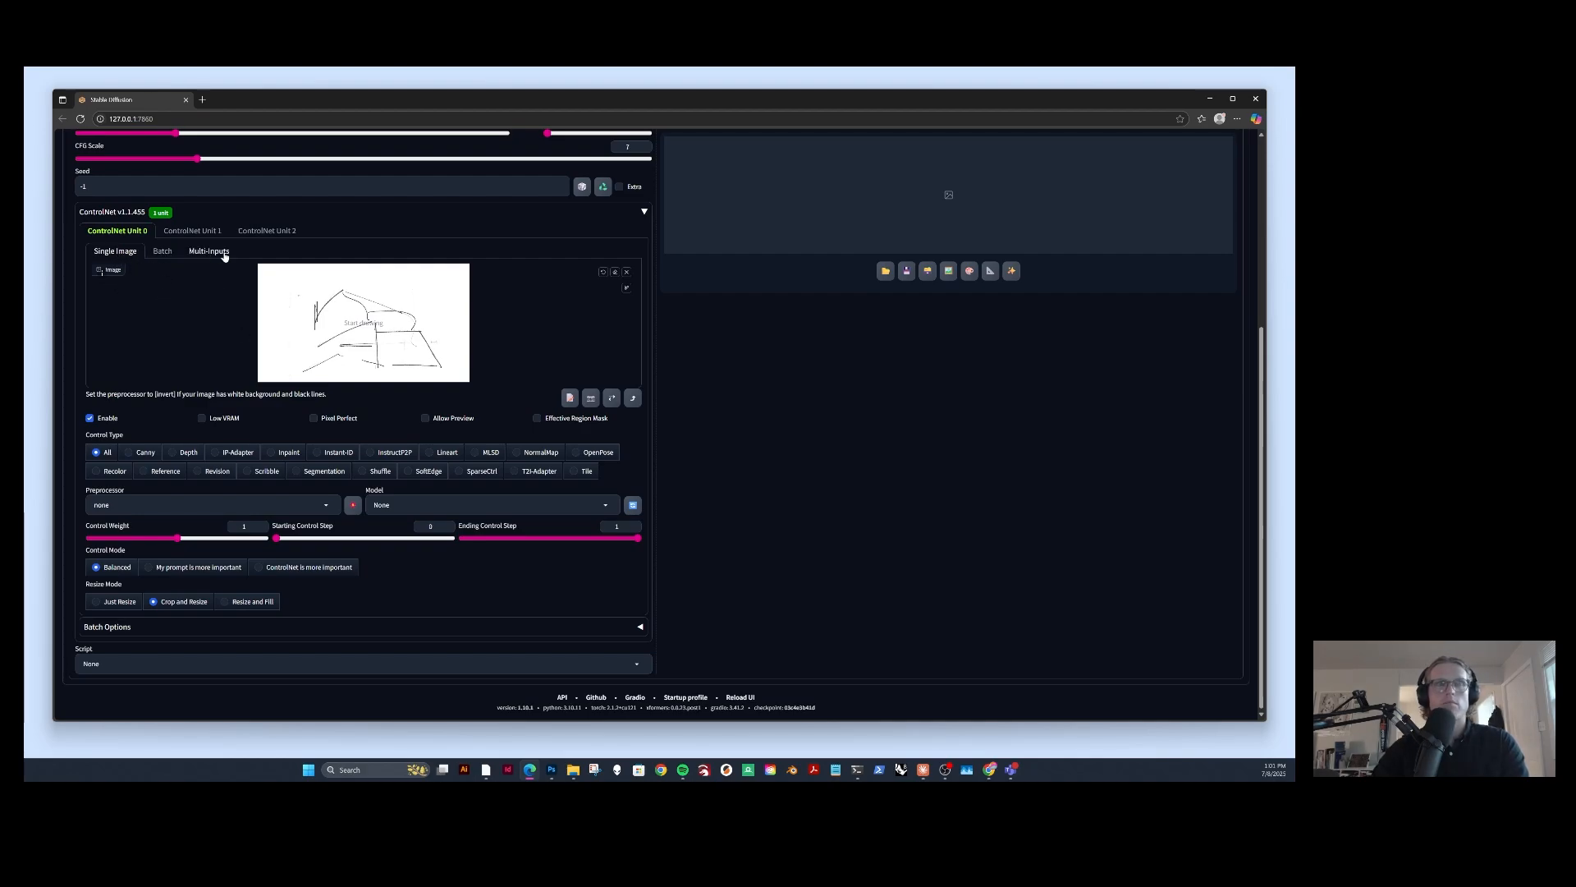
Examine the Batch and Multi-Inputs image input modes of ControlNet Unit 0.
left_click(162, 251)
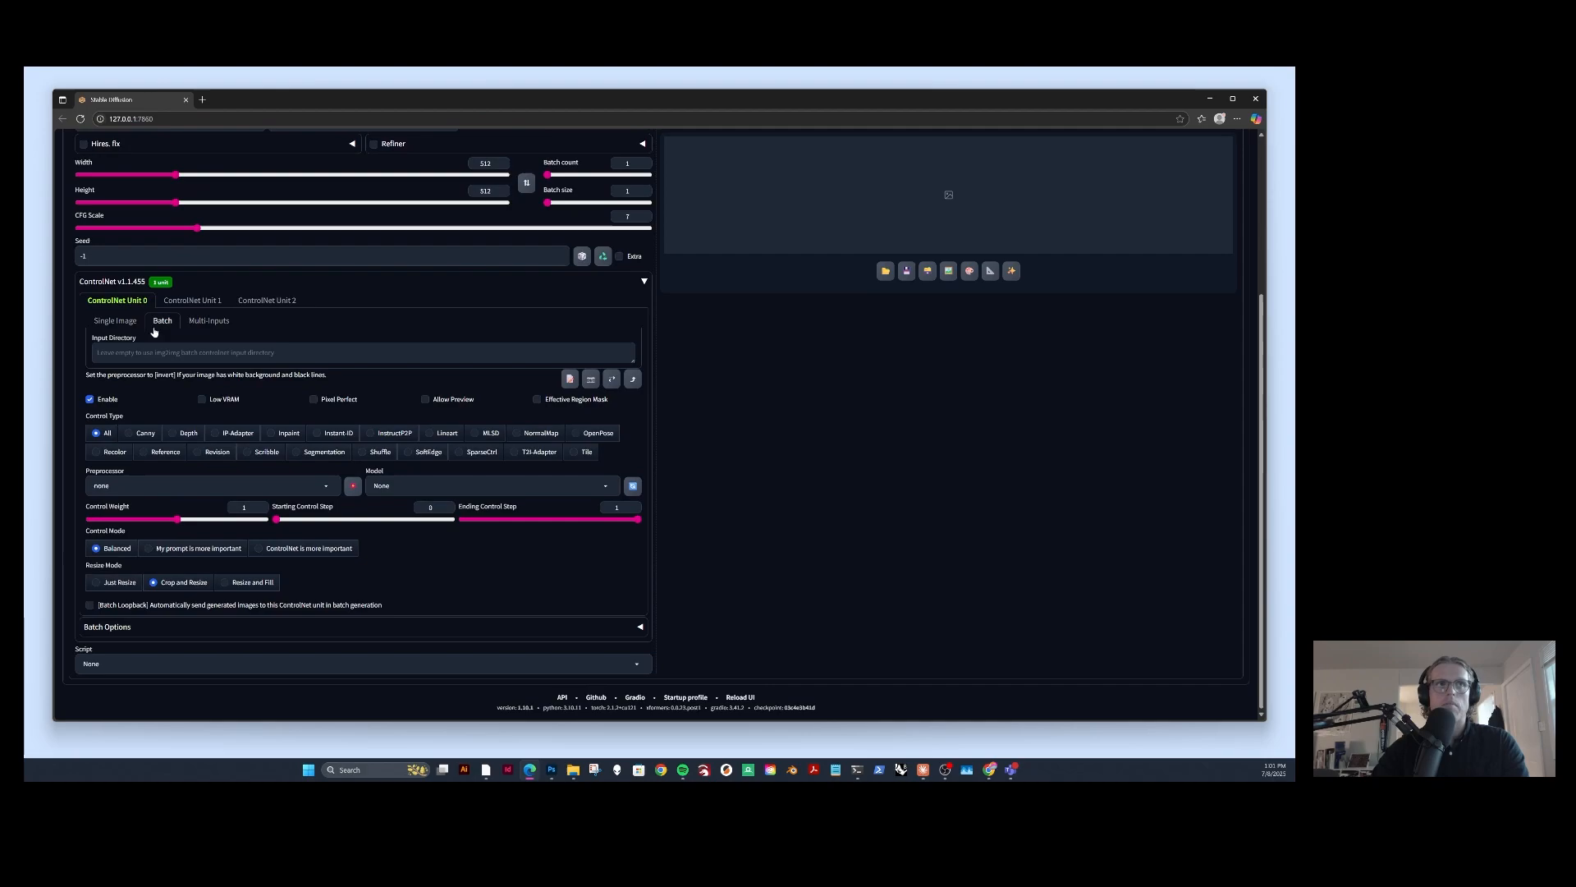
left_click(123, 320)
left_click(161, 321)
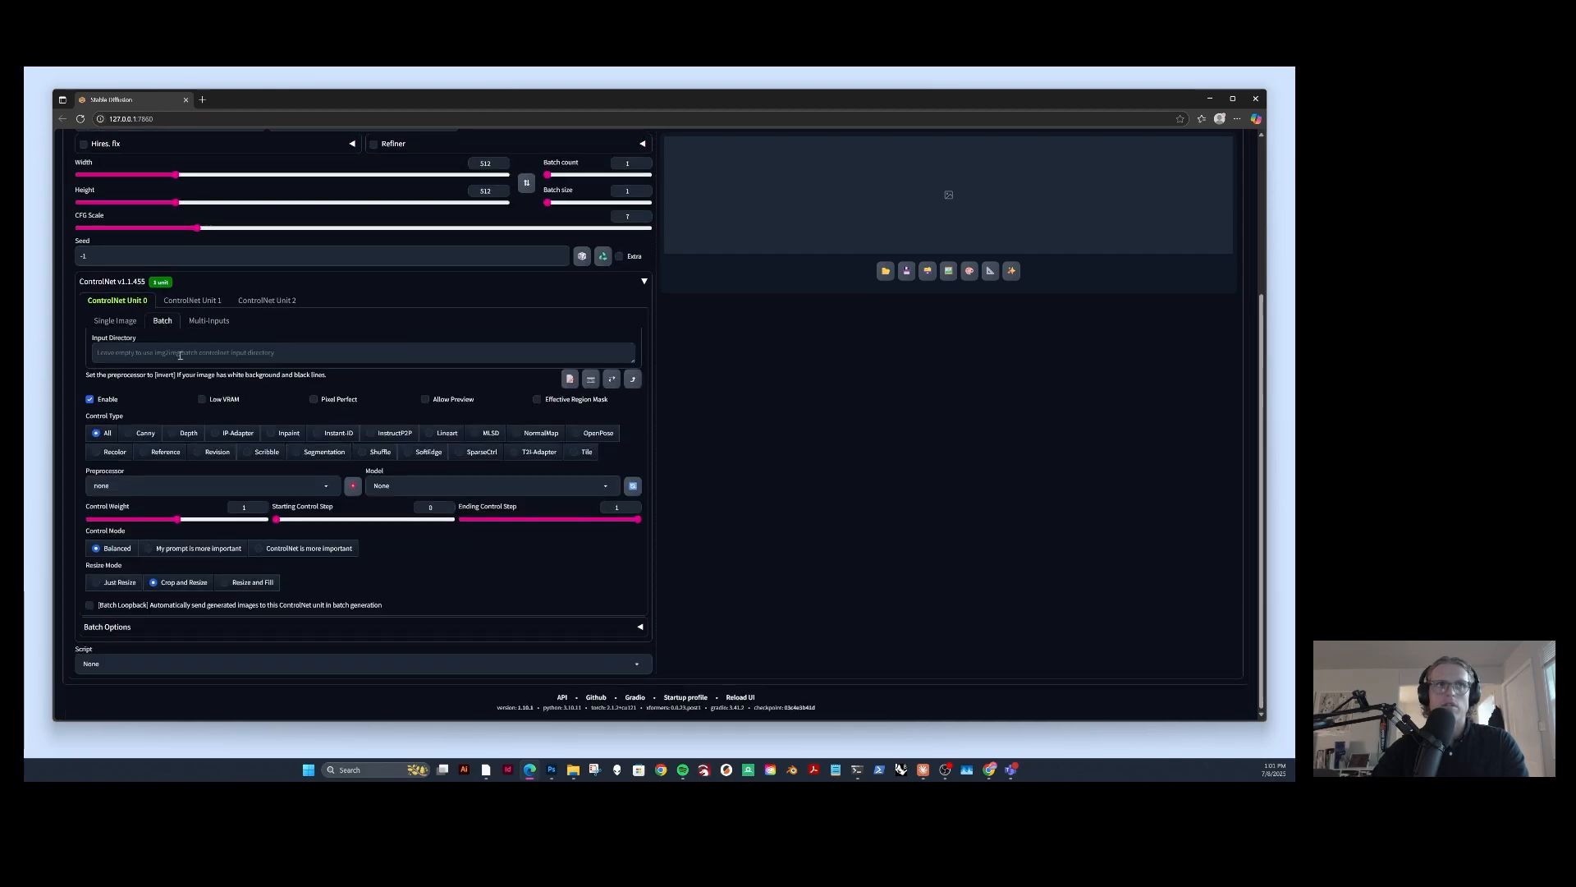
left_click(208, 320)
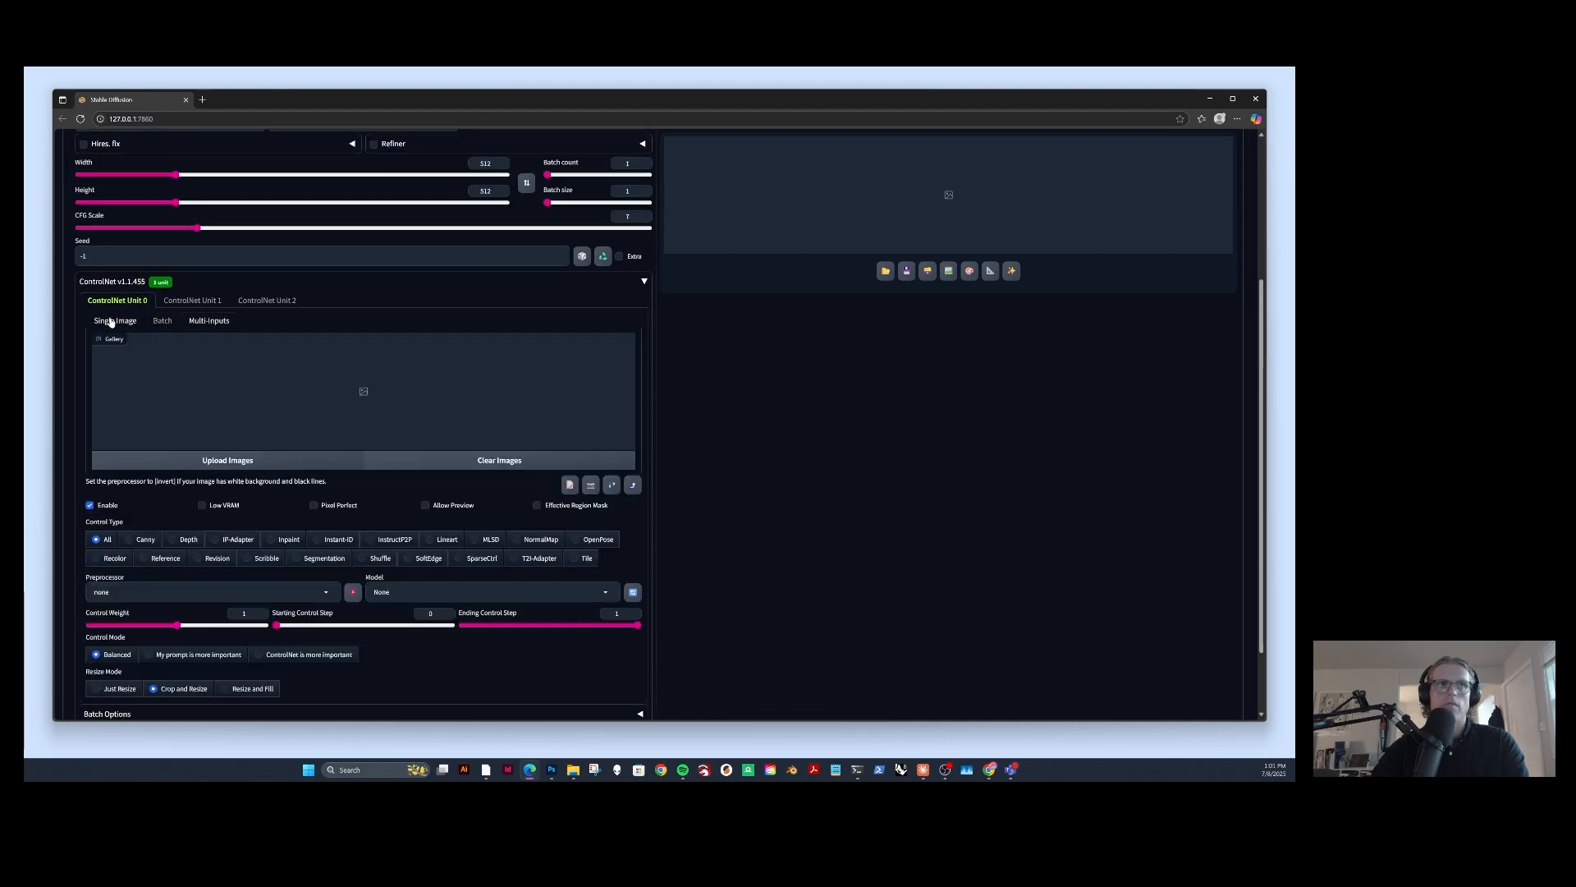
Return ControlNet Unit 0 to single-image input and enable Low VRAM, Pixel Perfect and Allow Preview.
left_click(115, 322)
scroll(206, 388, "down", 2)
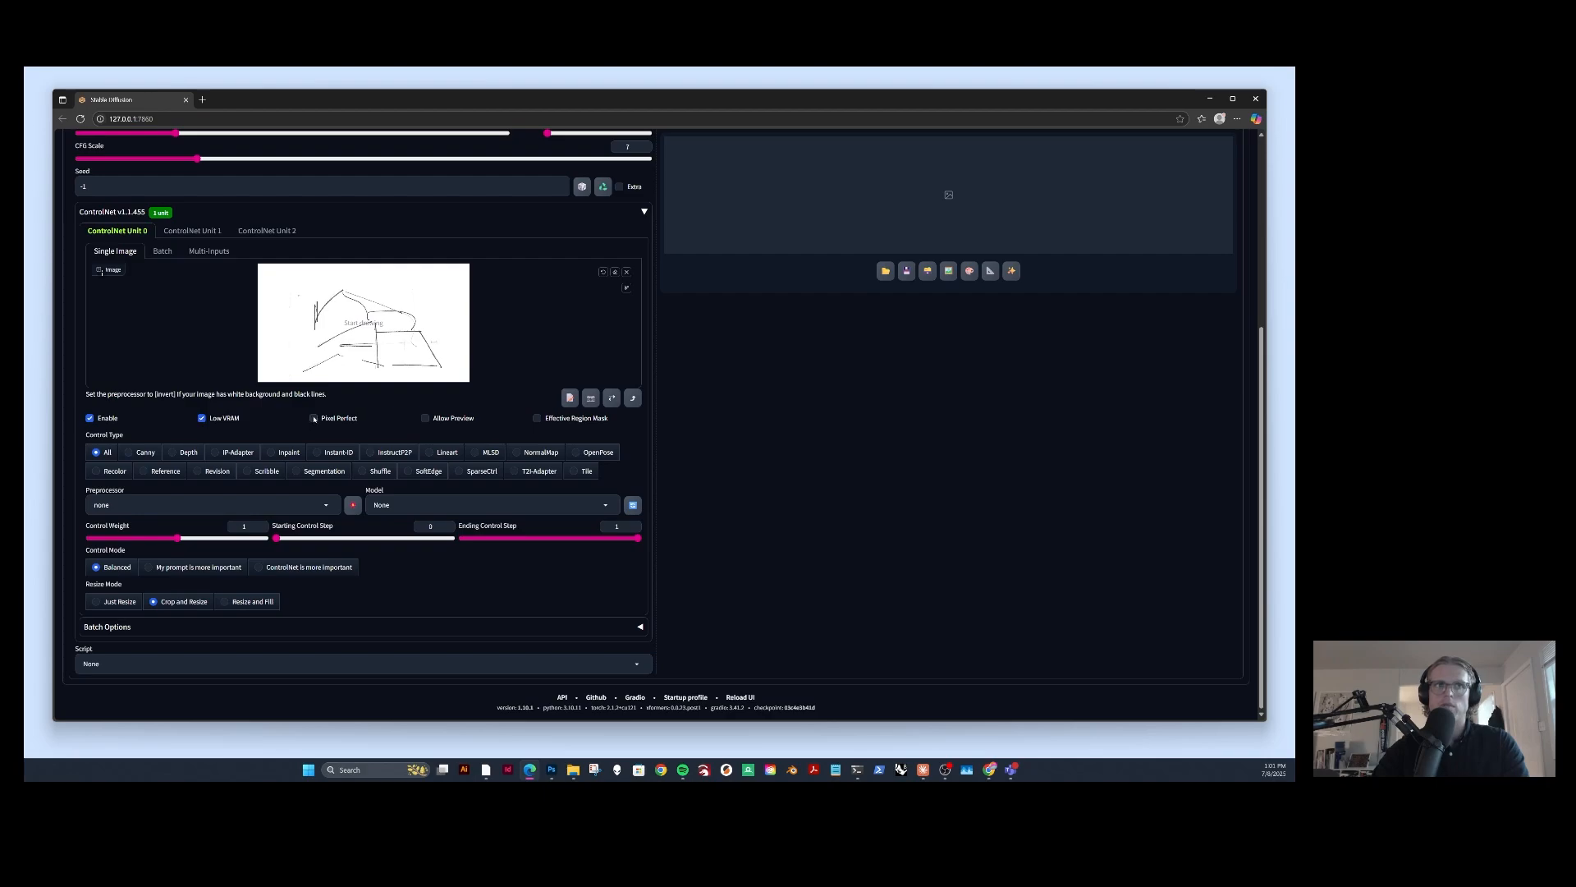
left_click(424, 419)
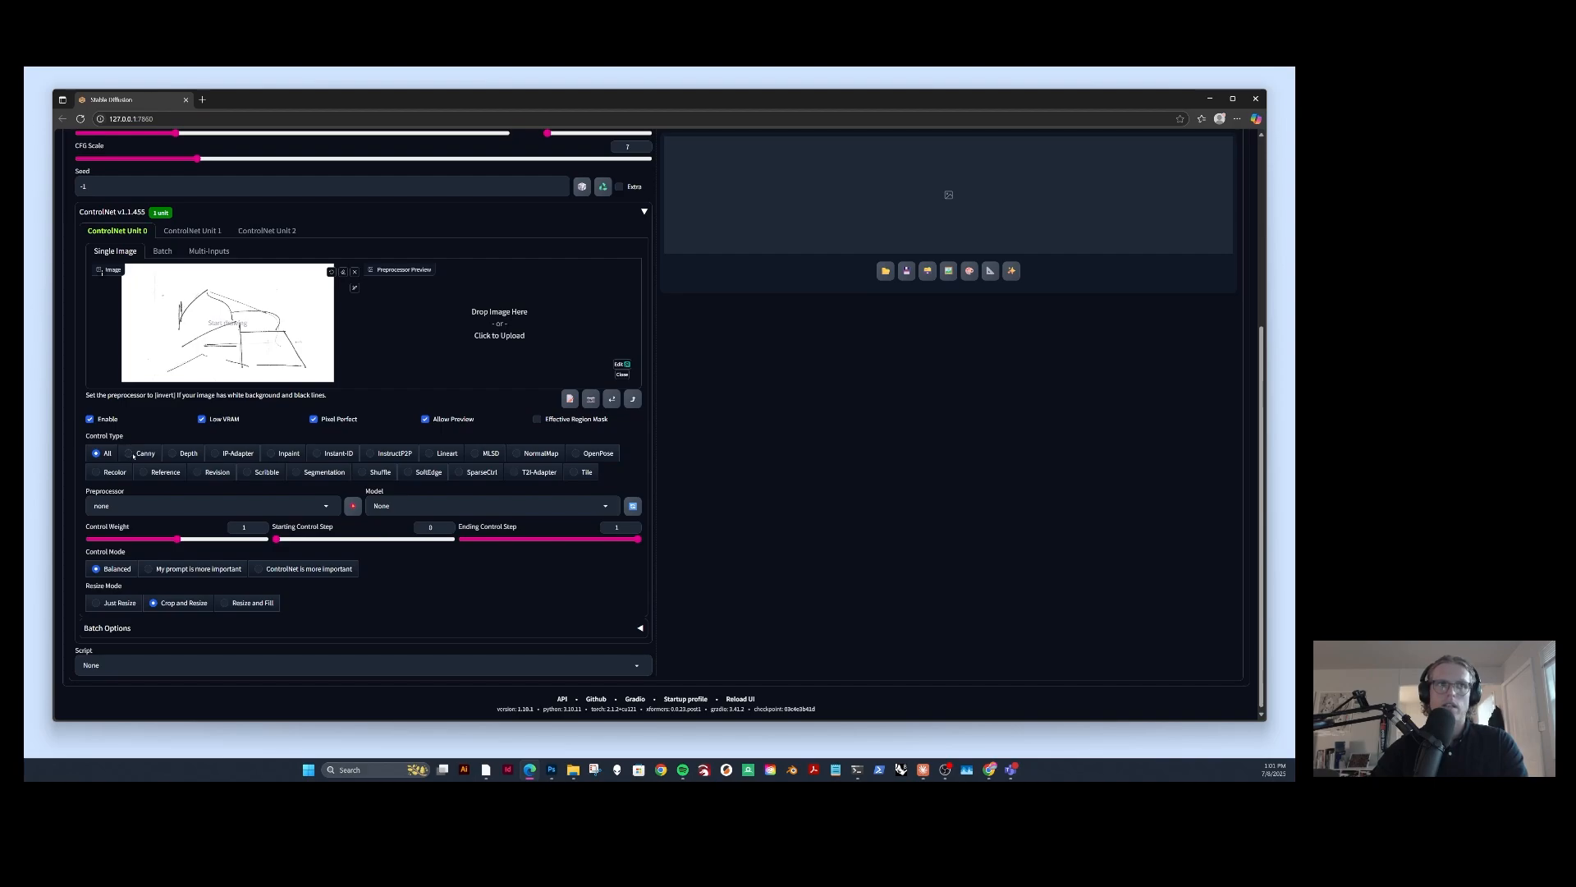
Set the control type to Canny, refresh the ControlNet model list and choose the control_xl_canny model.
left_click(129, 454)
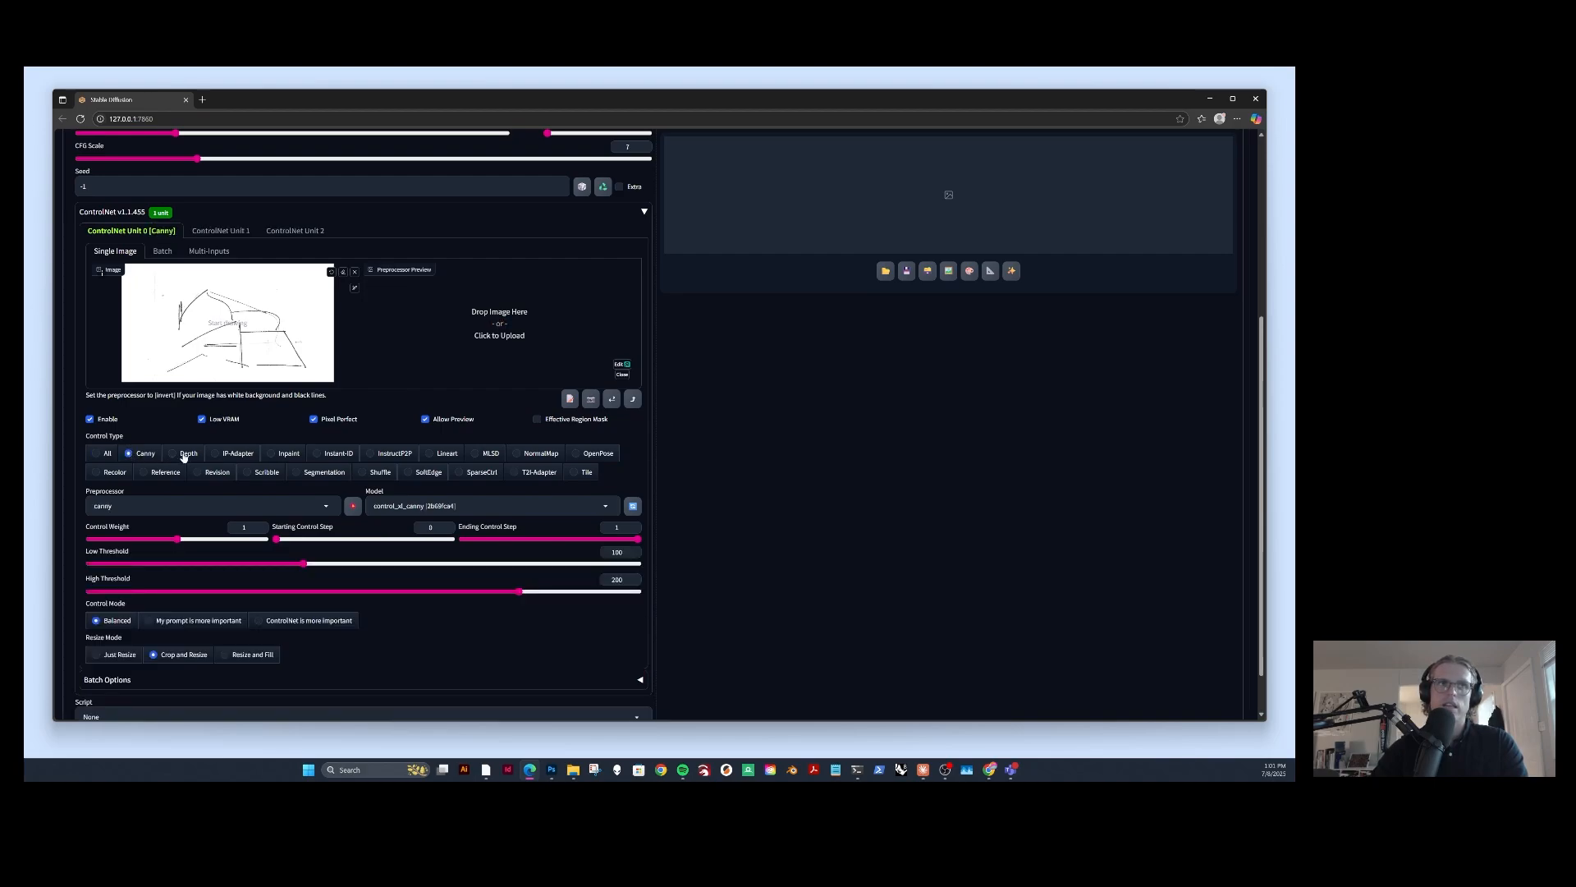
left_click(424, 506)
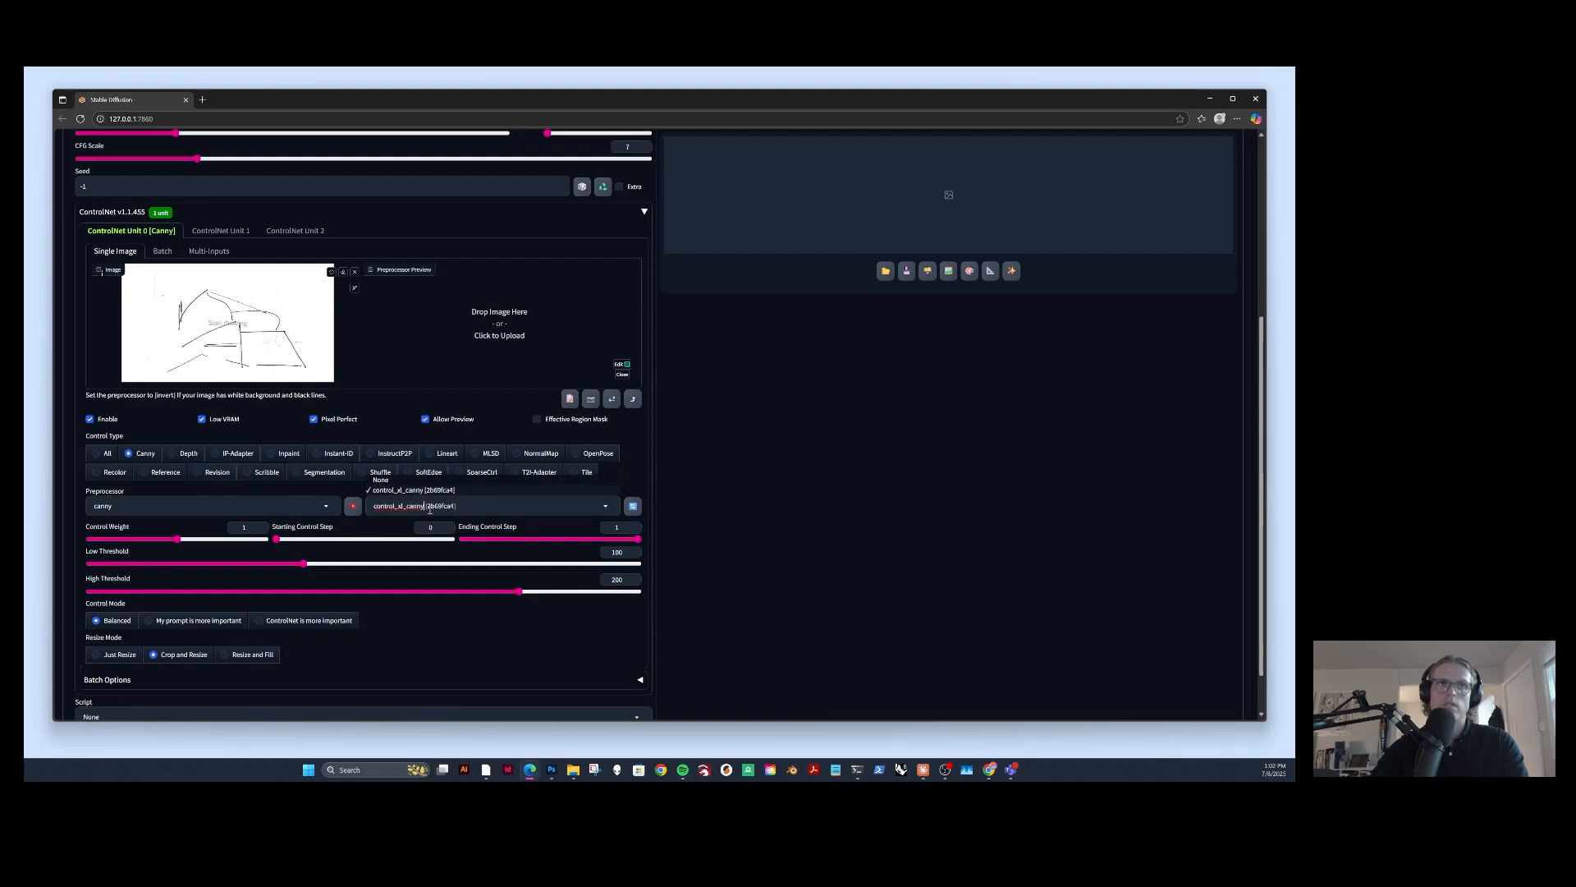
left_click(633, 507)
left_click(442, 508)
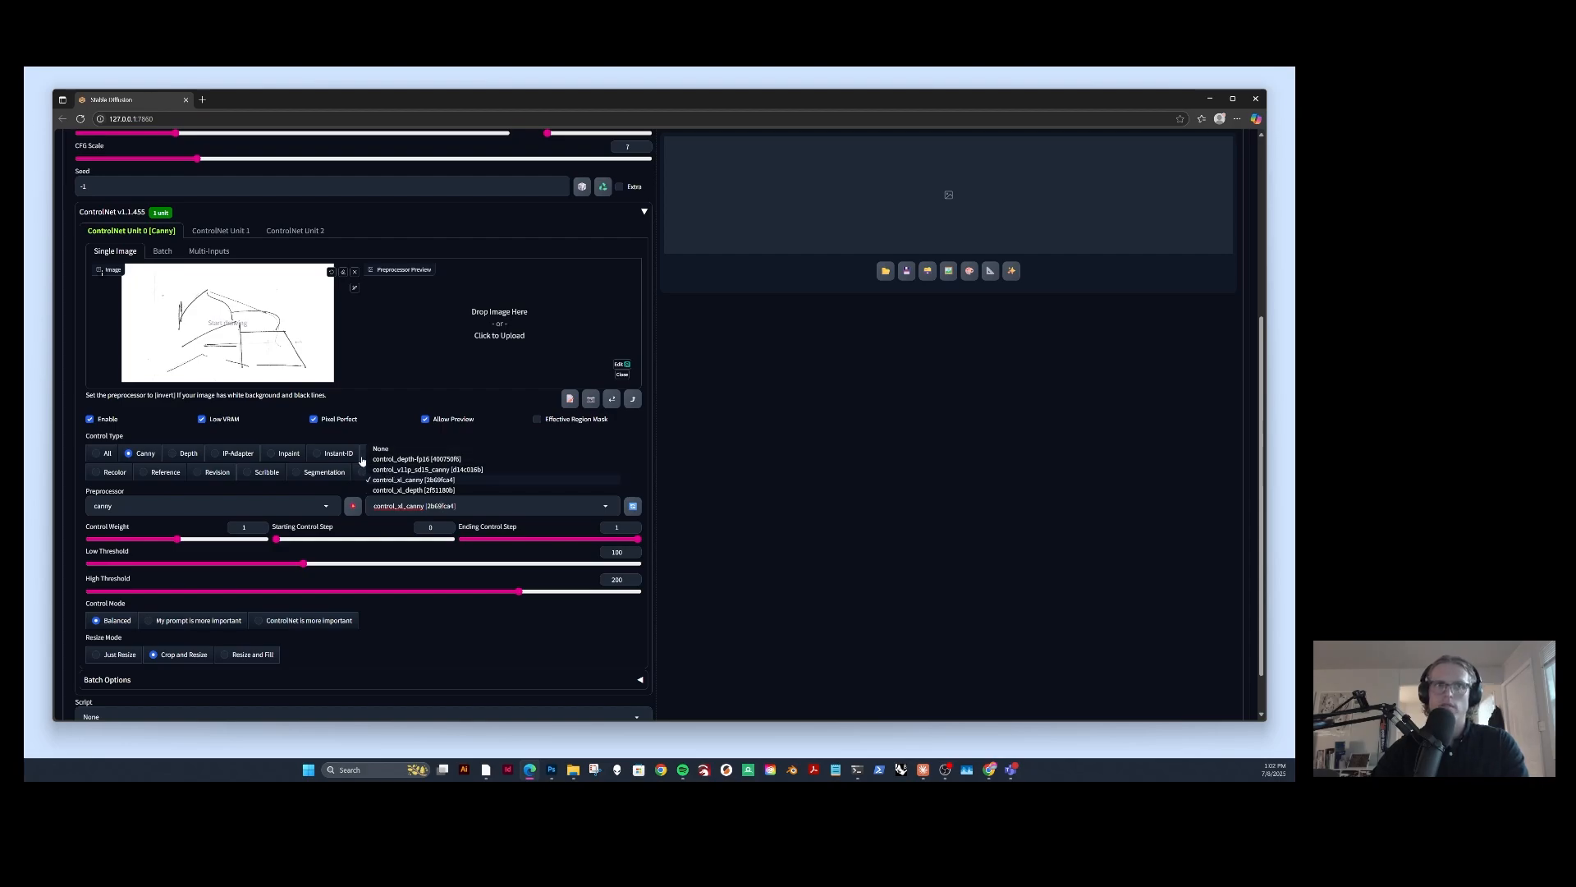
left_click(404, 484)
Compare the available checkpoints with the ControlNet canny and depth models to check that their base versions match.
scroll(403, 484, "up", 5)
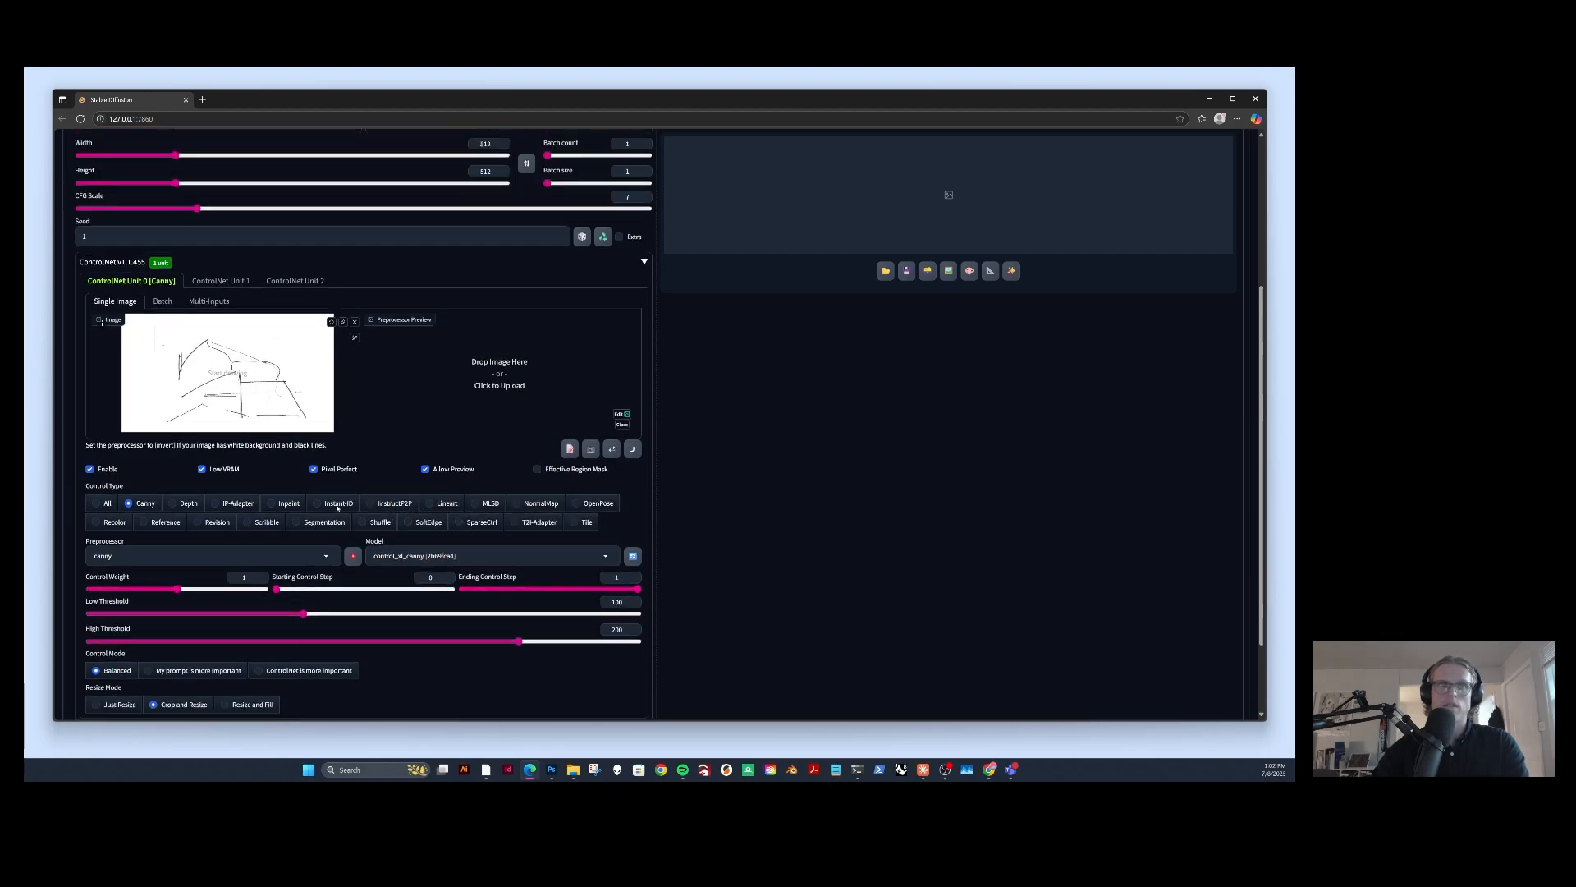
left_click(162, 156)
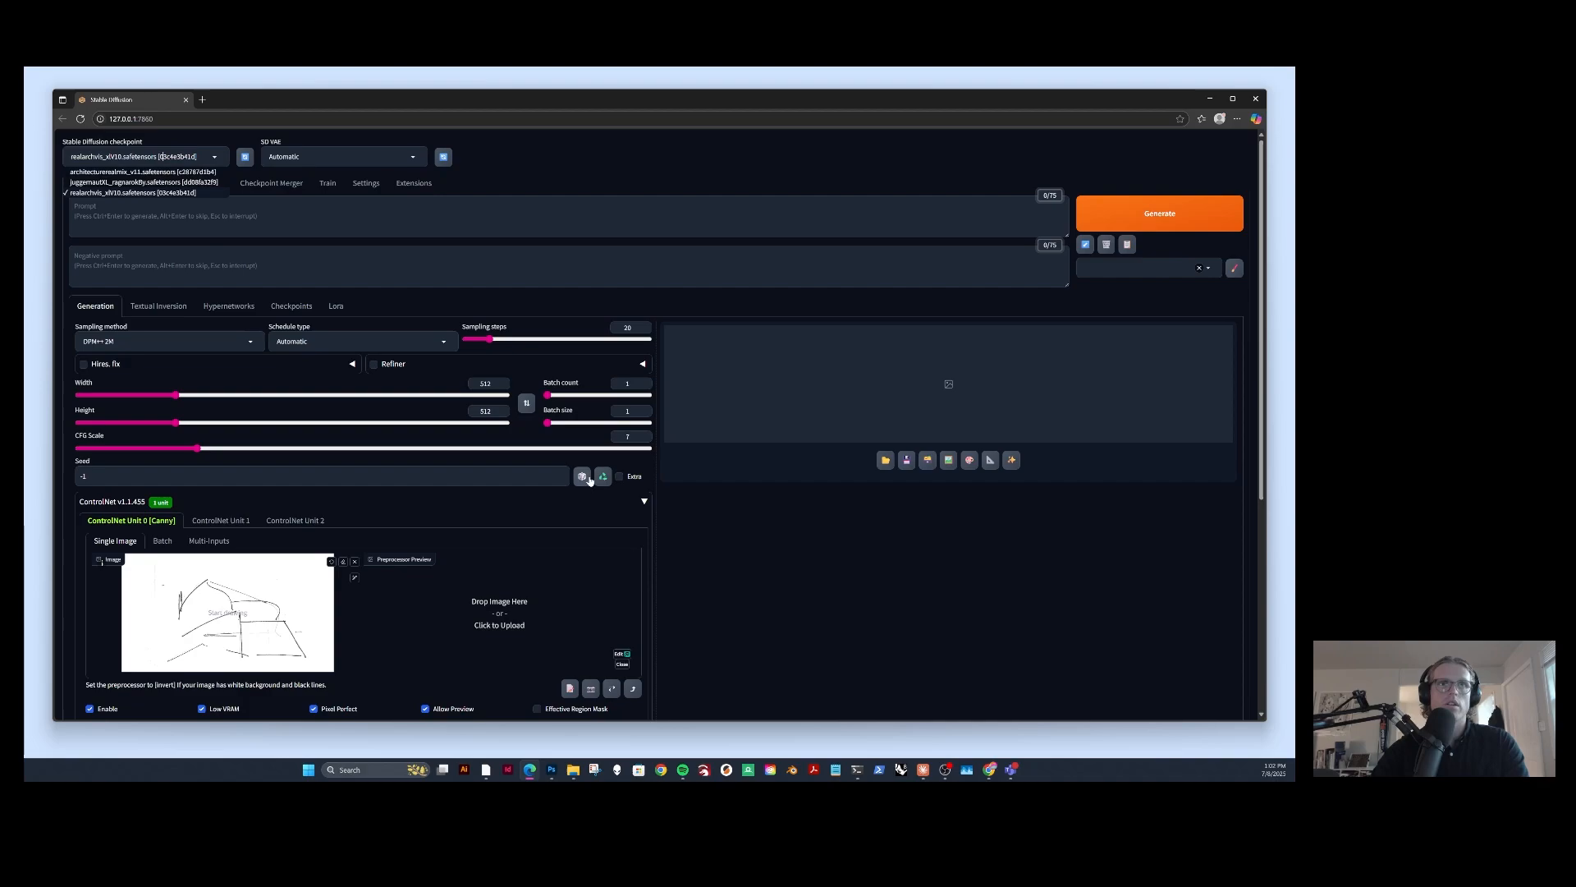
scroll(458, 477, "down", 5)
left_click(451, 451)
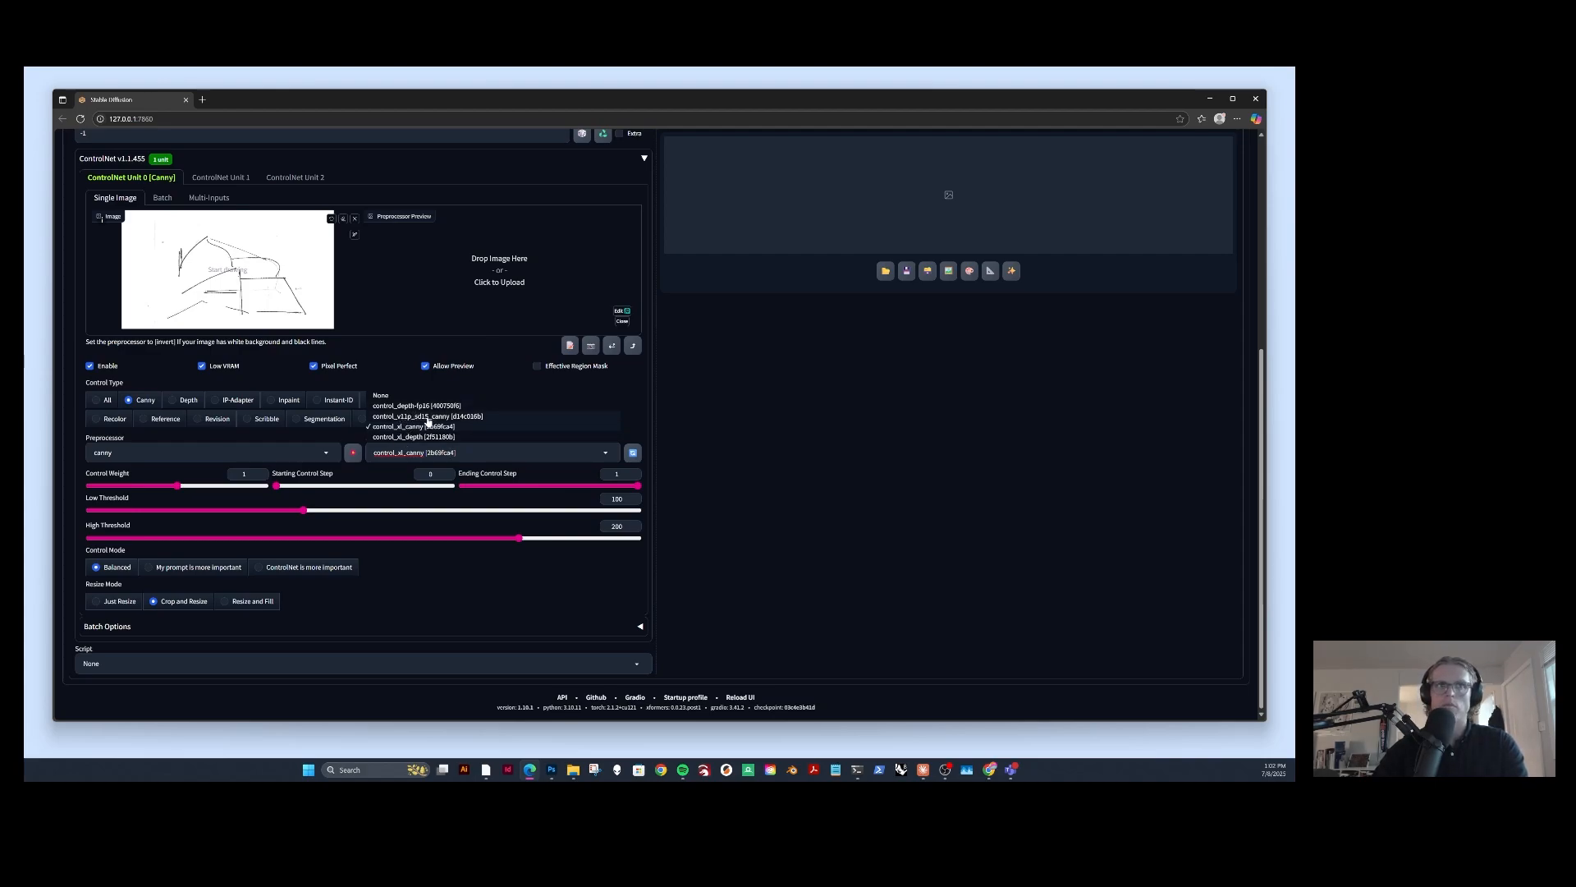
left_click(381, 474)
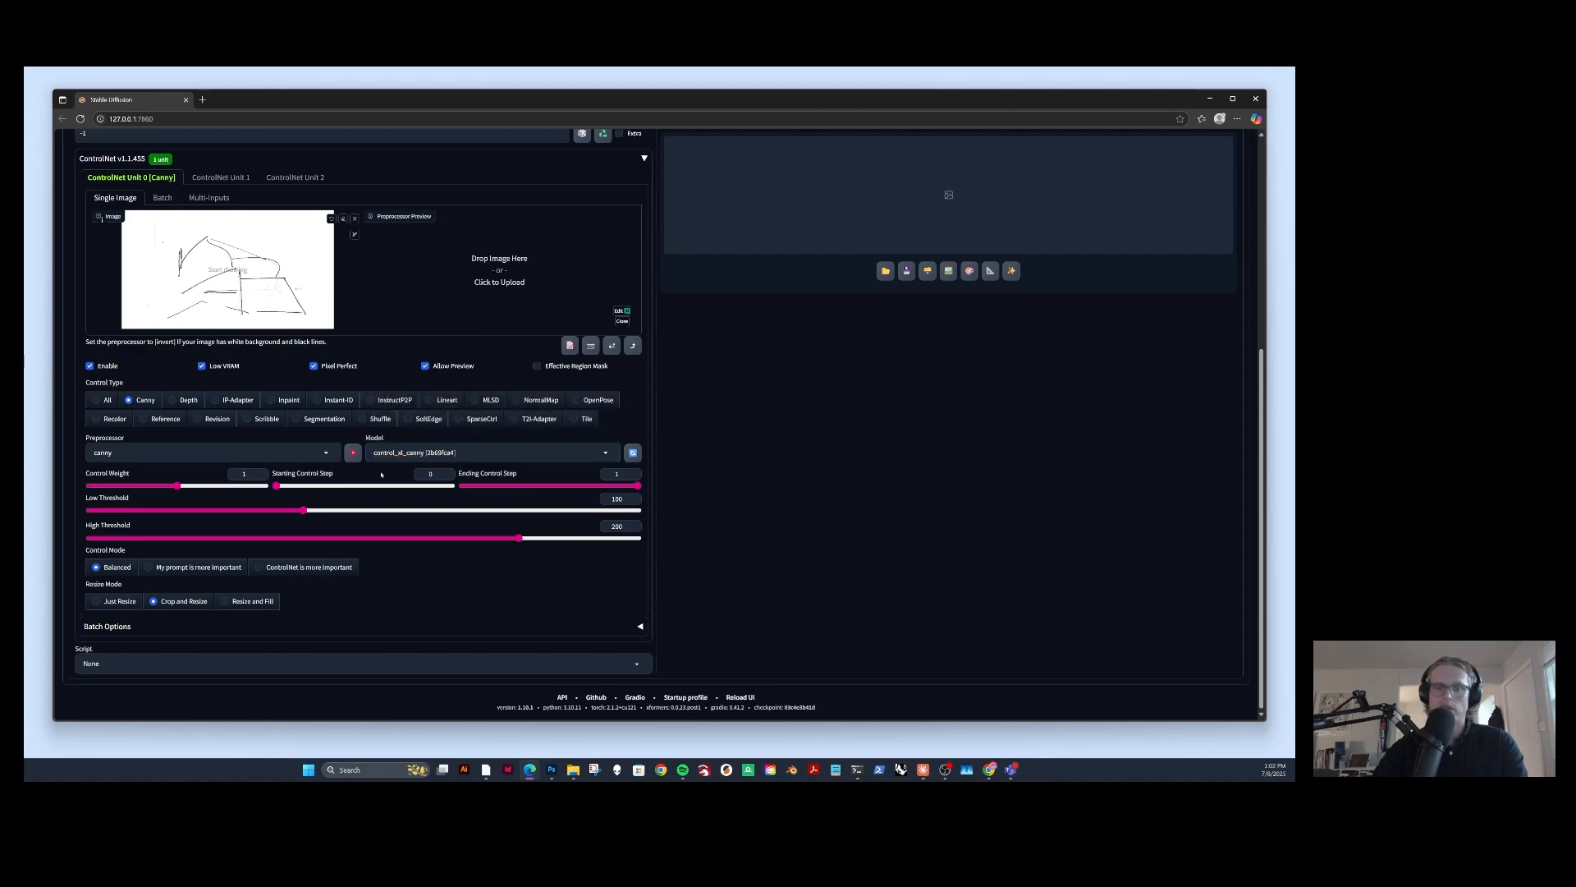
scroll(954, 254, "up", 3)
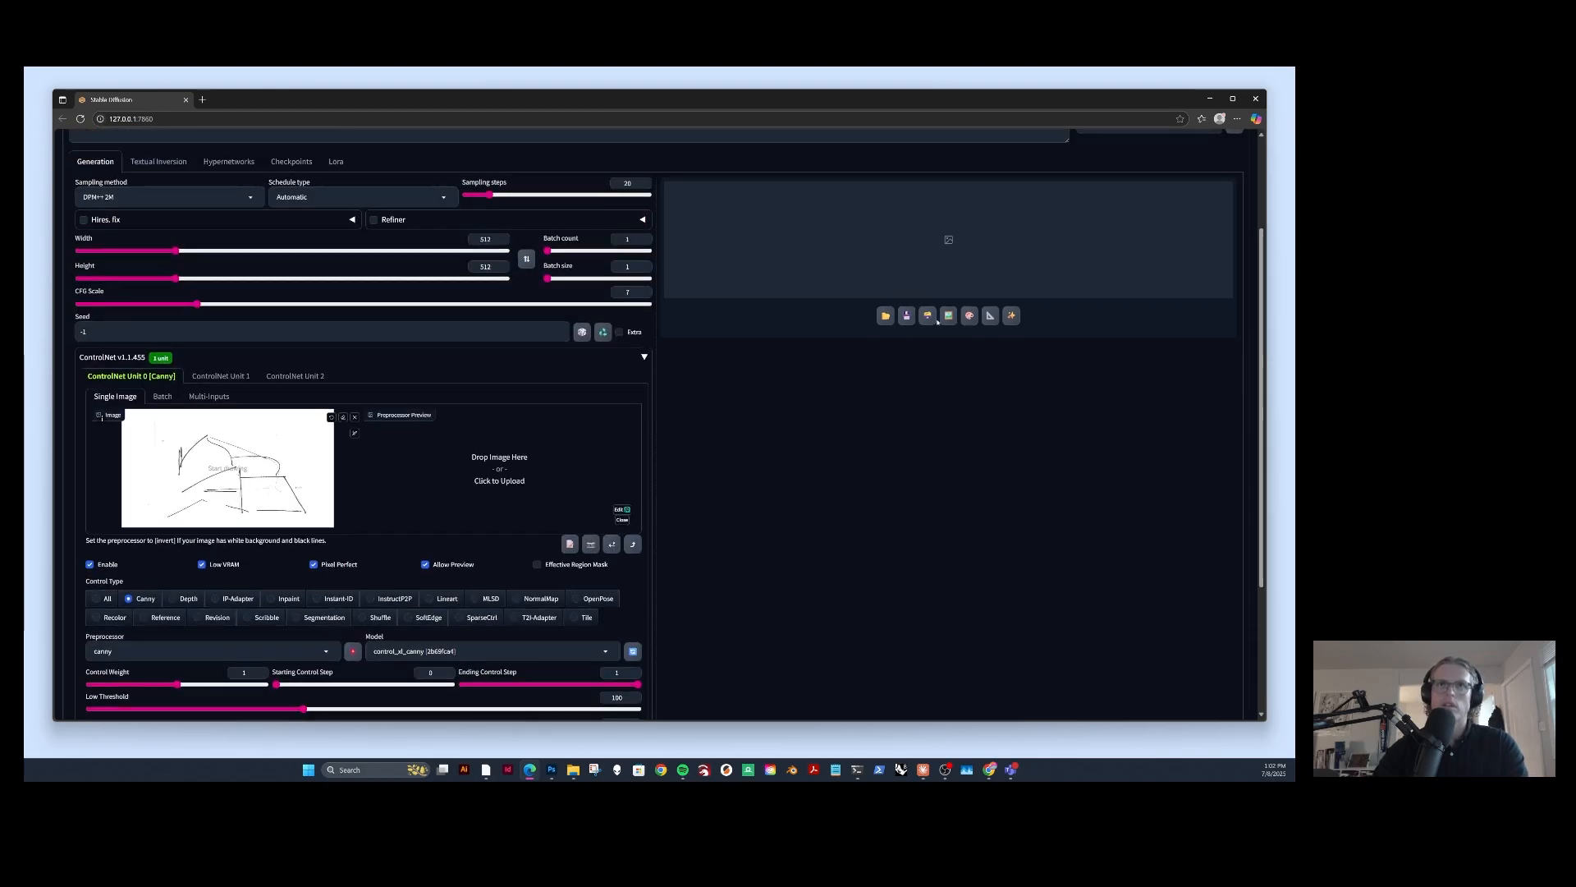
scroll(779, 382, "down", 3)
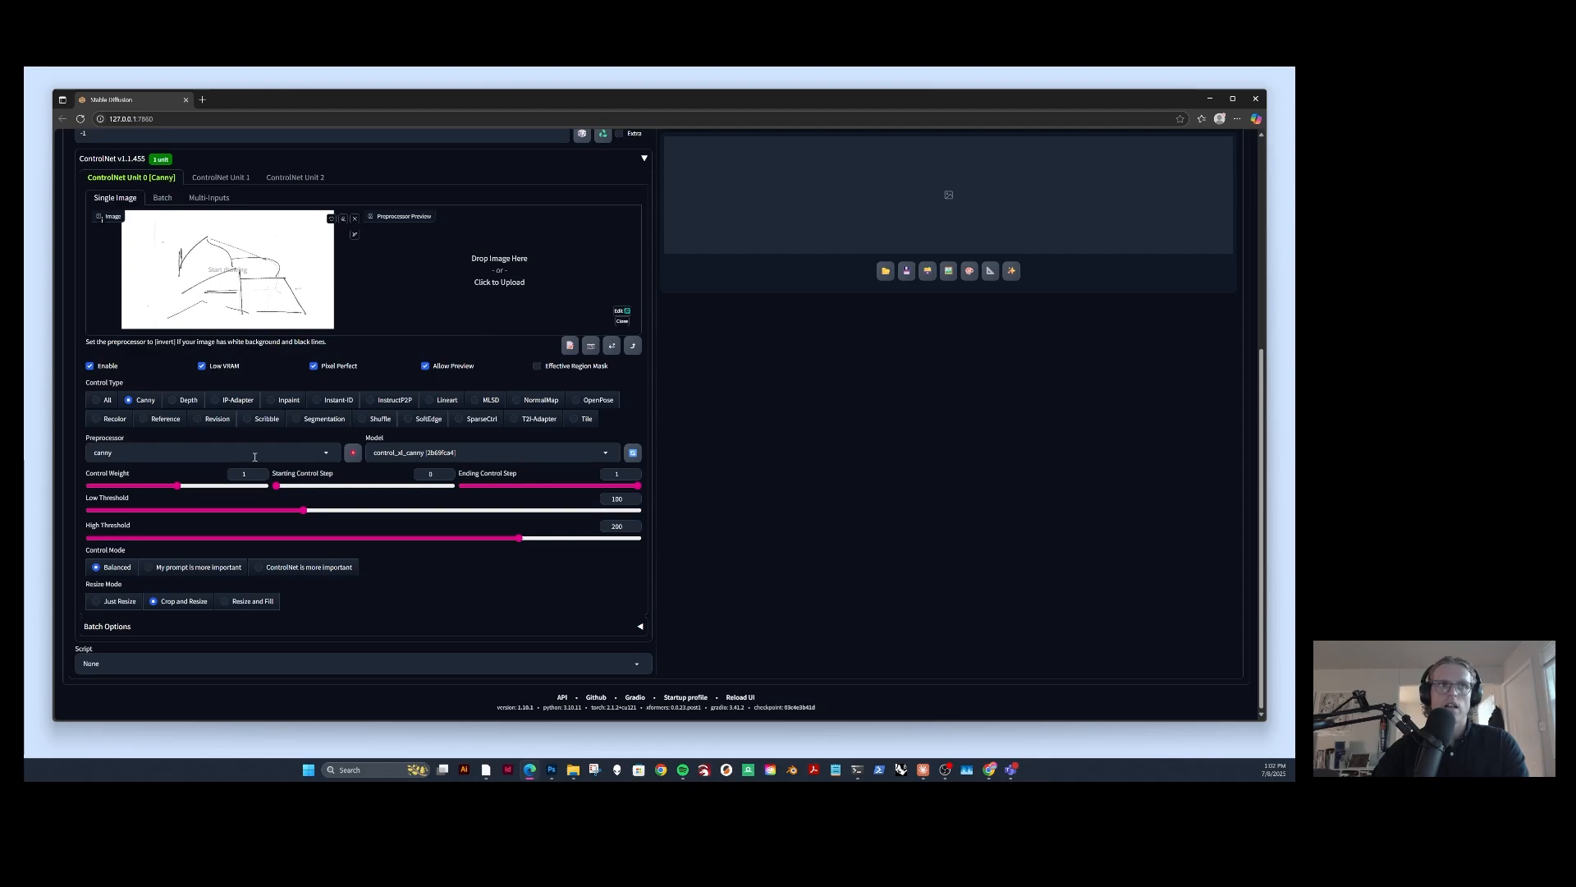
Keep the canny preprocessor and run it to generate a preview of the sketch's edges.
left_click(189, 453)
left_click(176, 471)
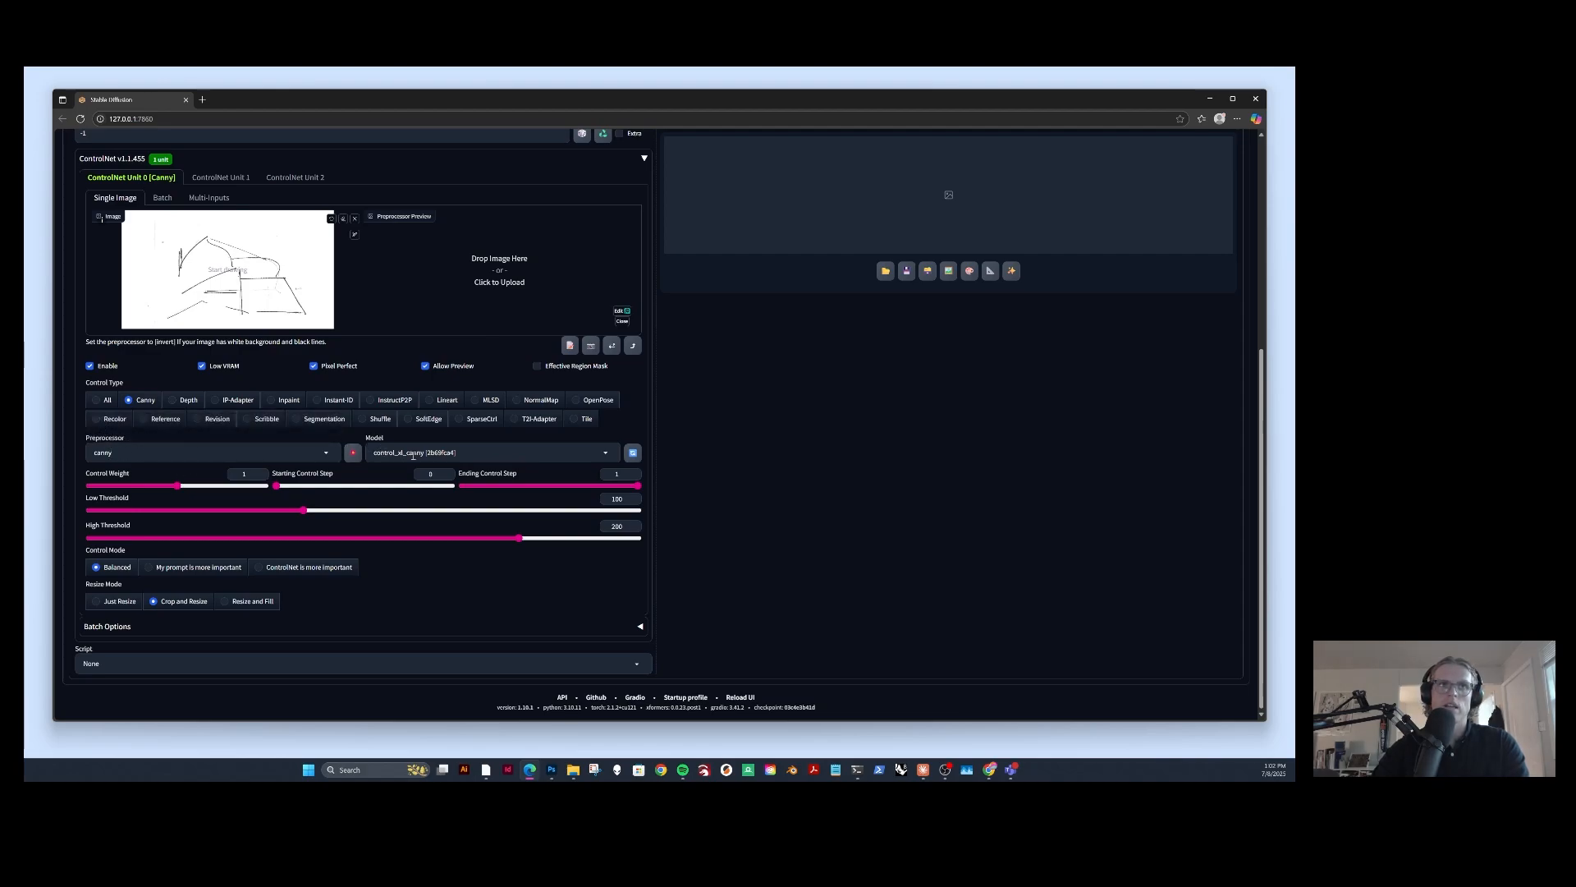
left_click(353, 456)
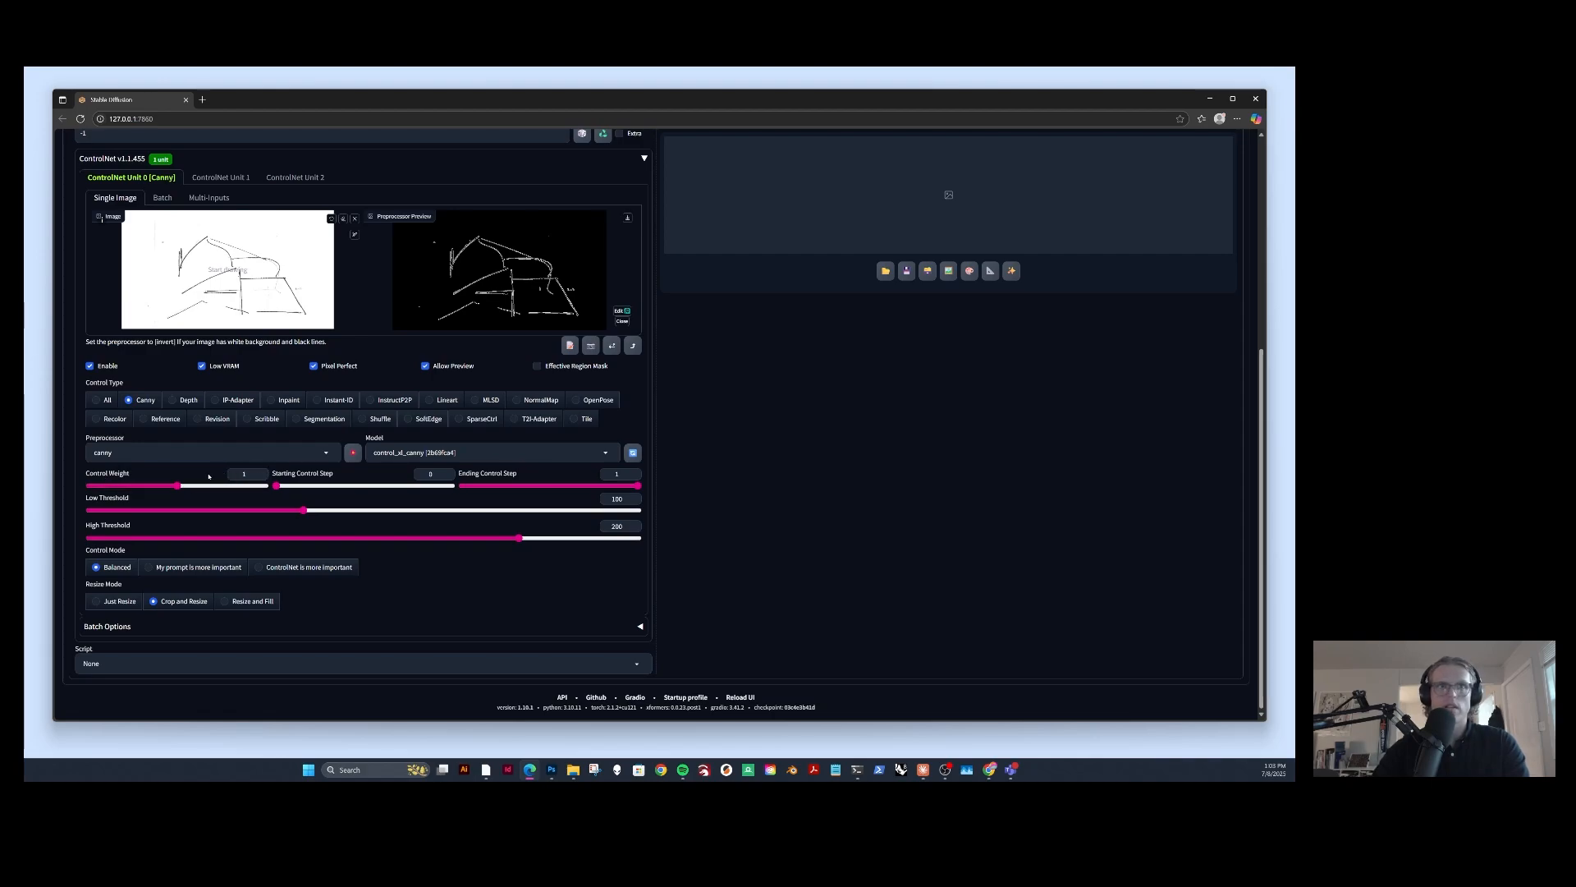
Enter the prompt "modern entertainment center, architecture, mixed use building, city center".
scroll(209, 476, "up", 4)
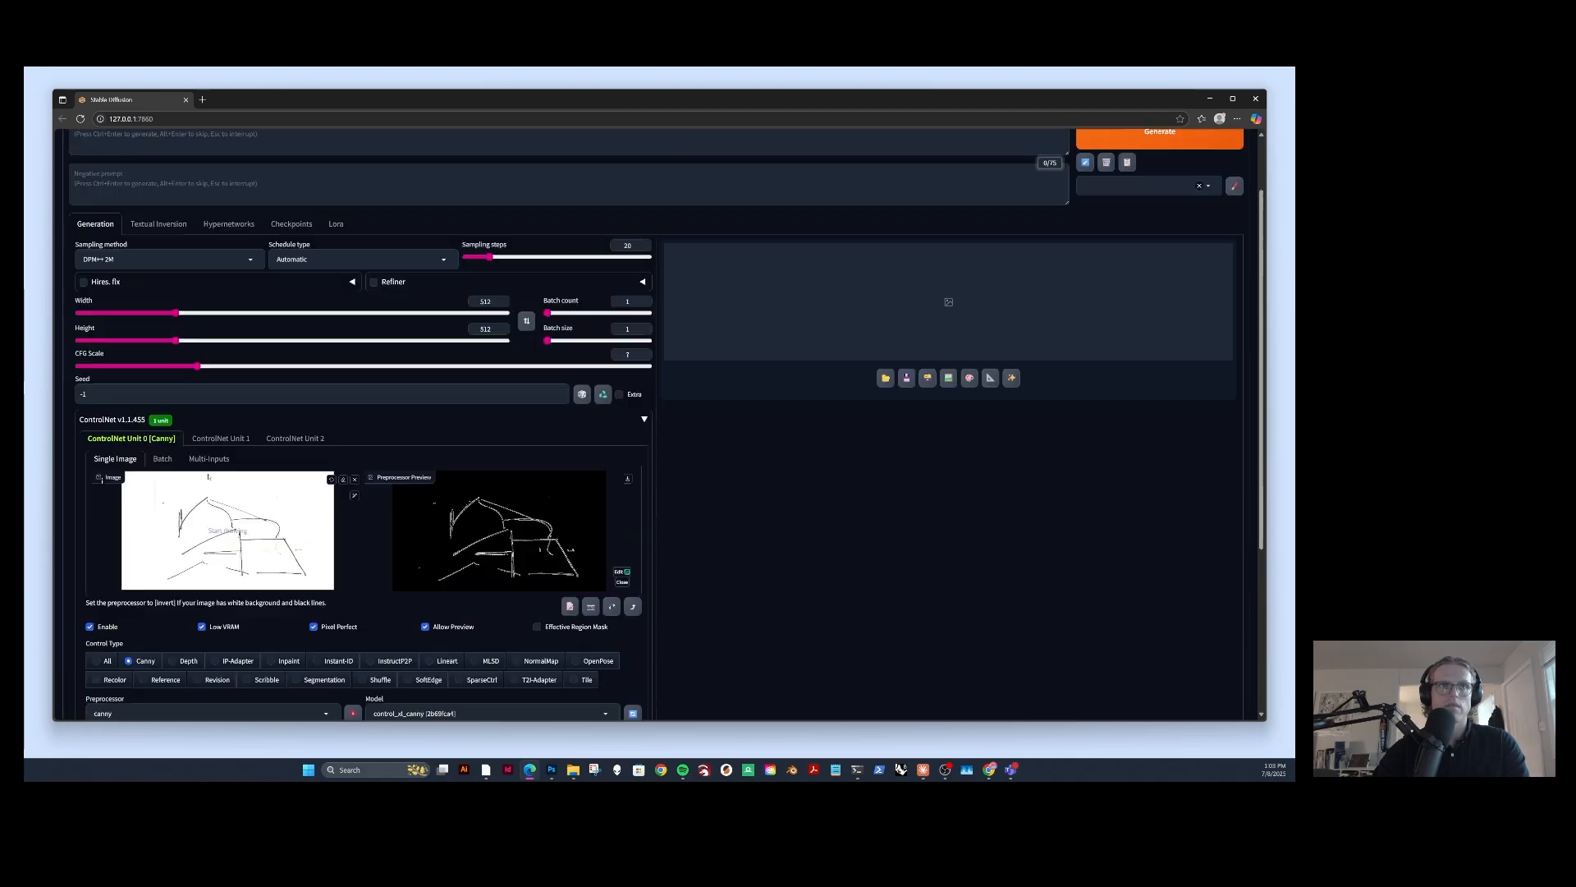
left_click(208, 178)
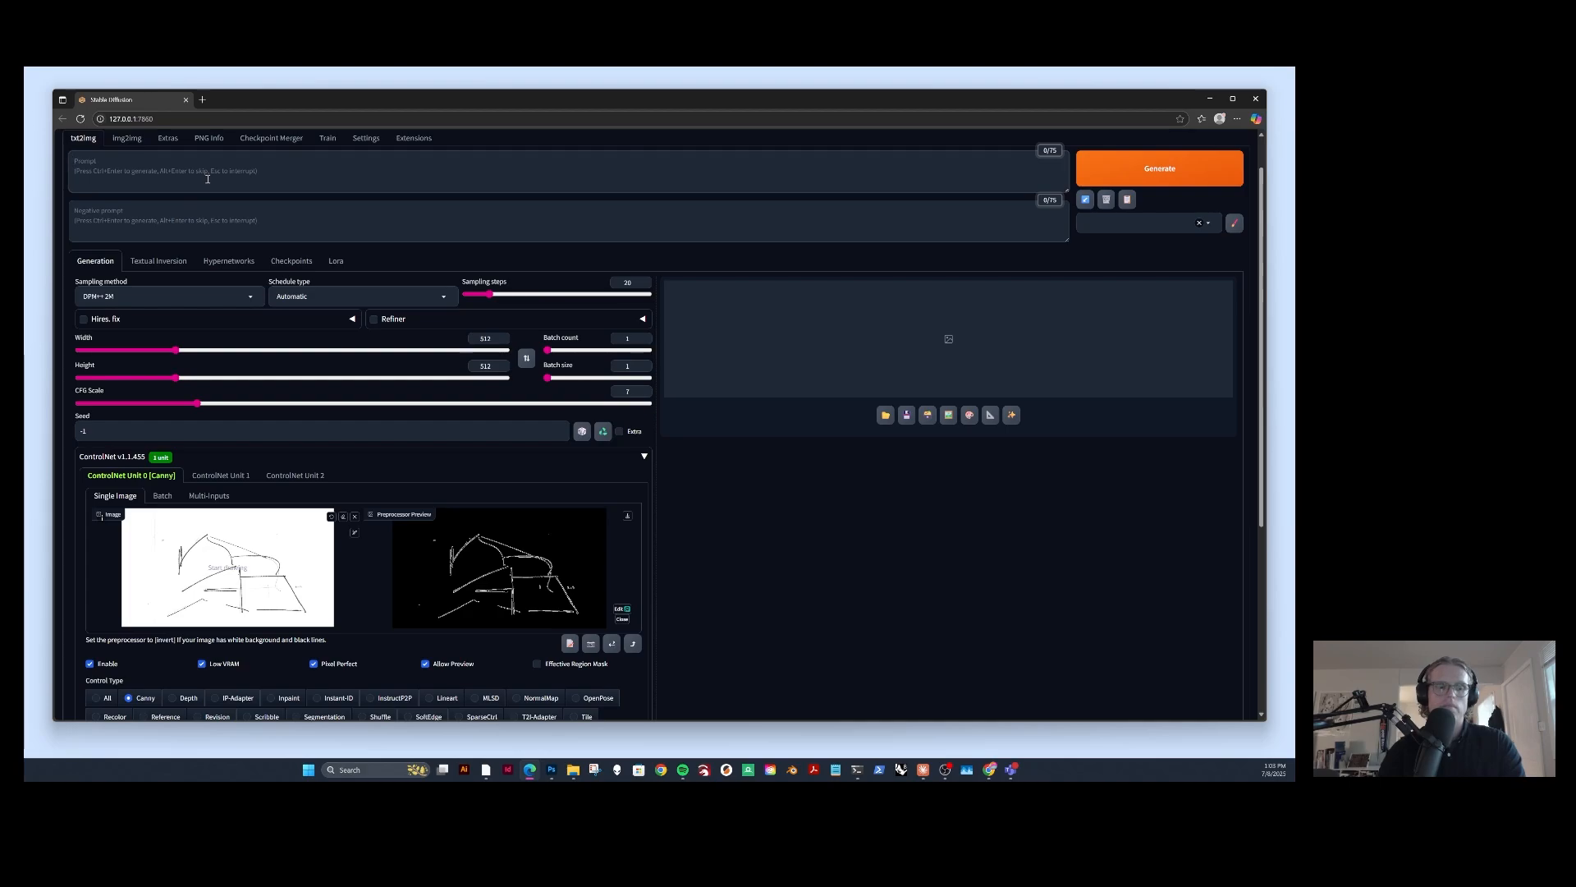
type("modern ent")
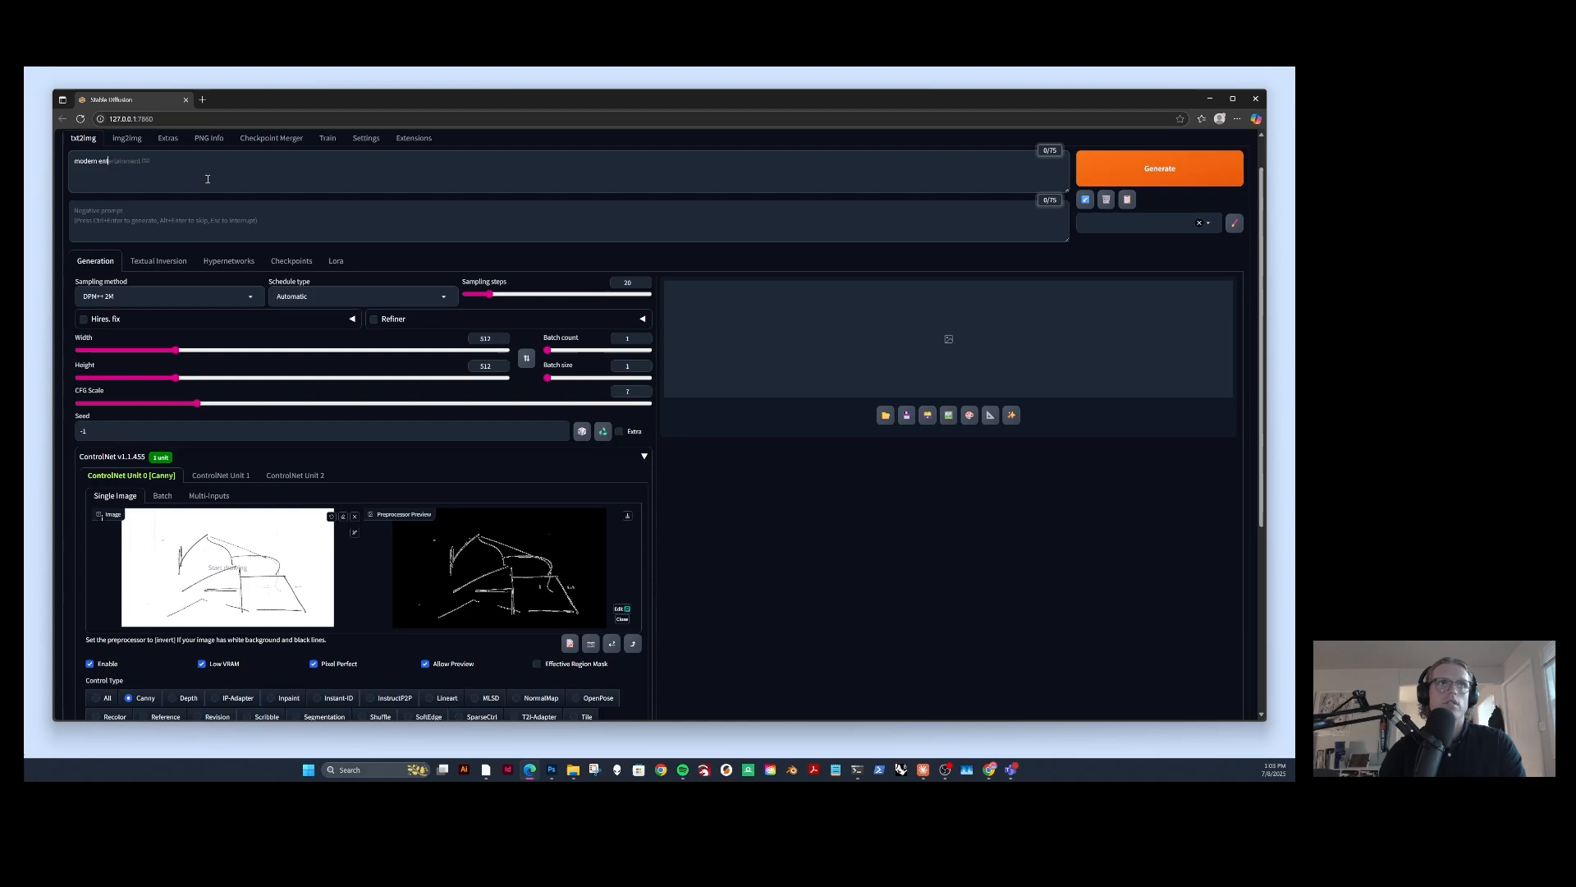
type("ertainment ce")
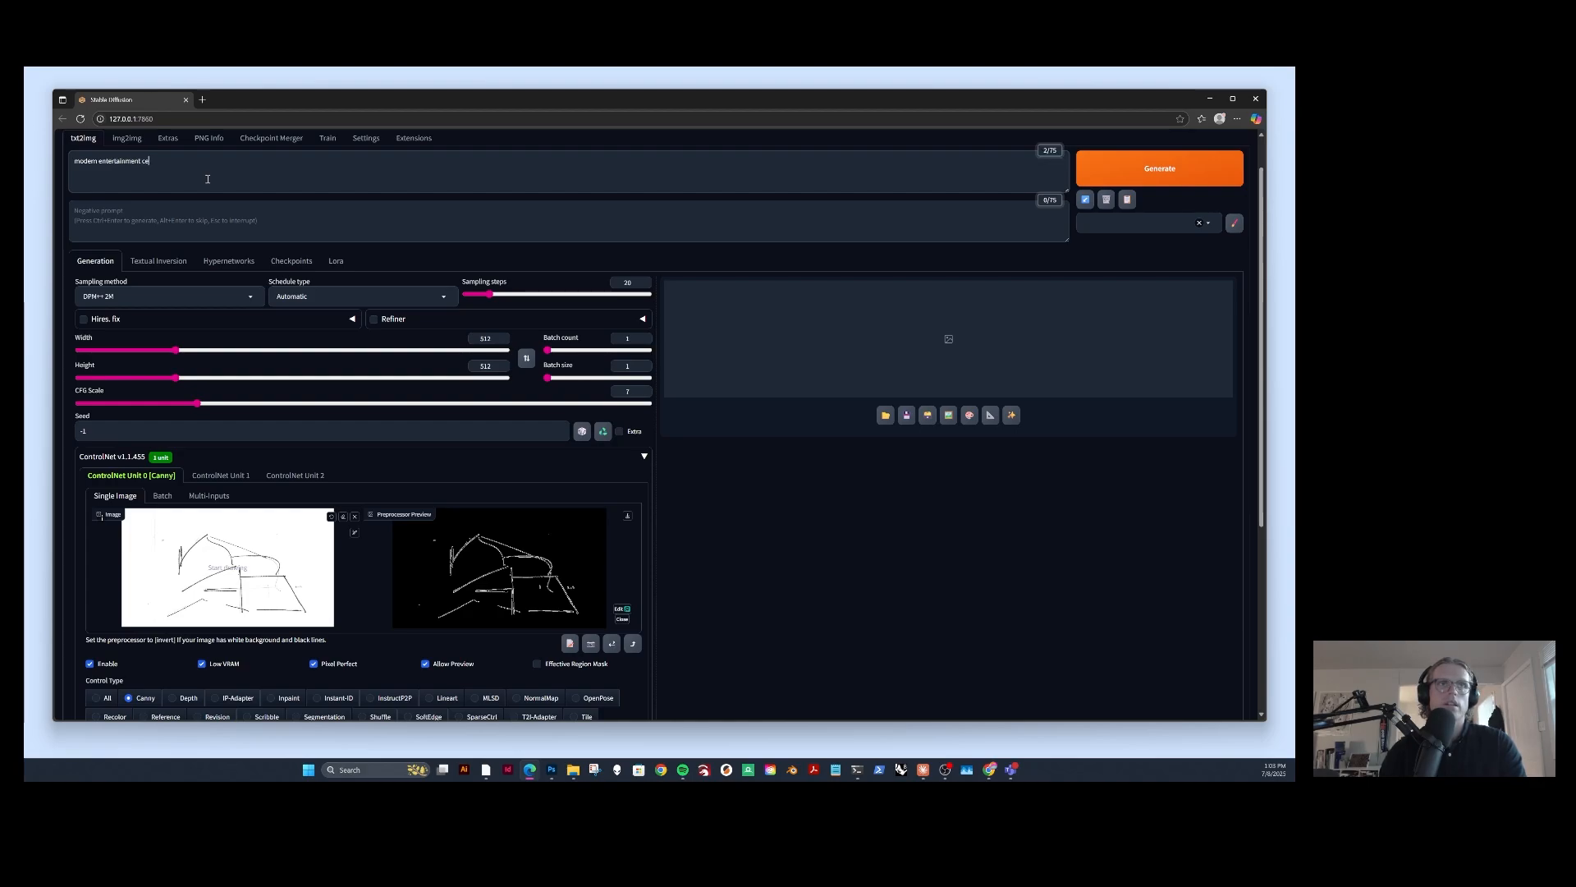
type("nter, arc")
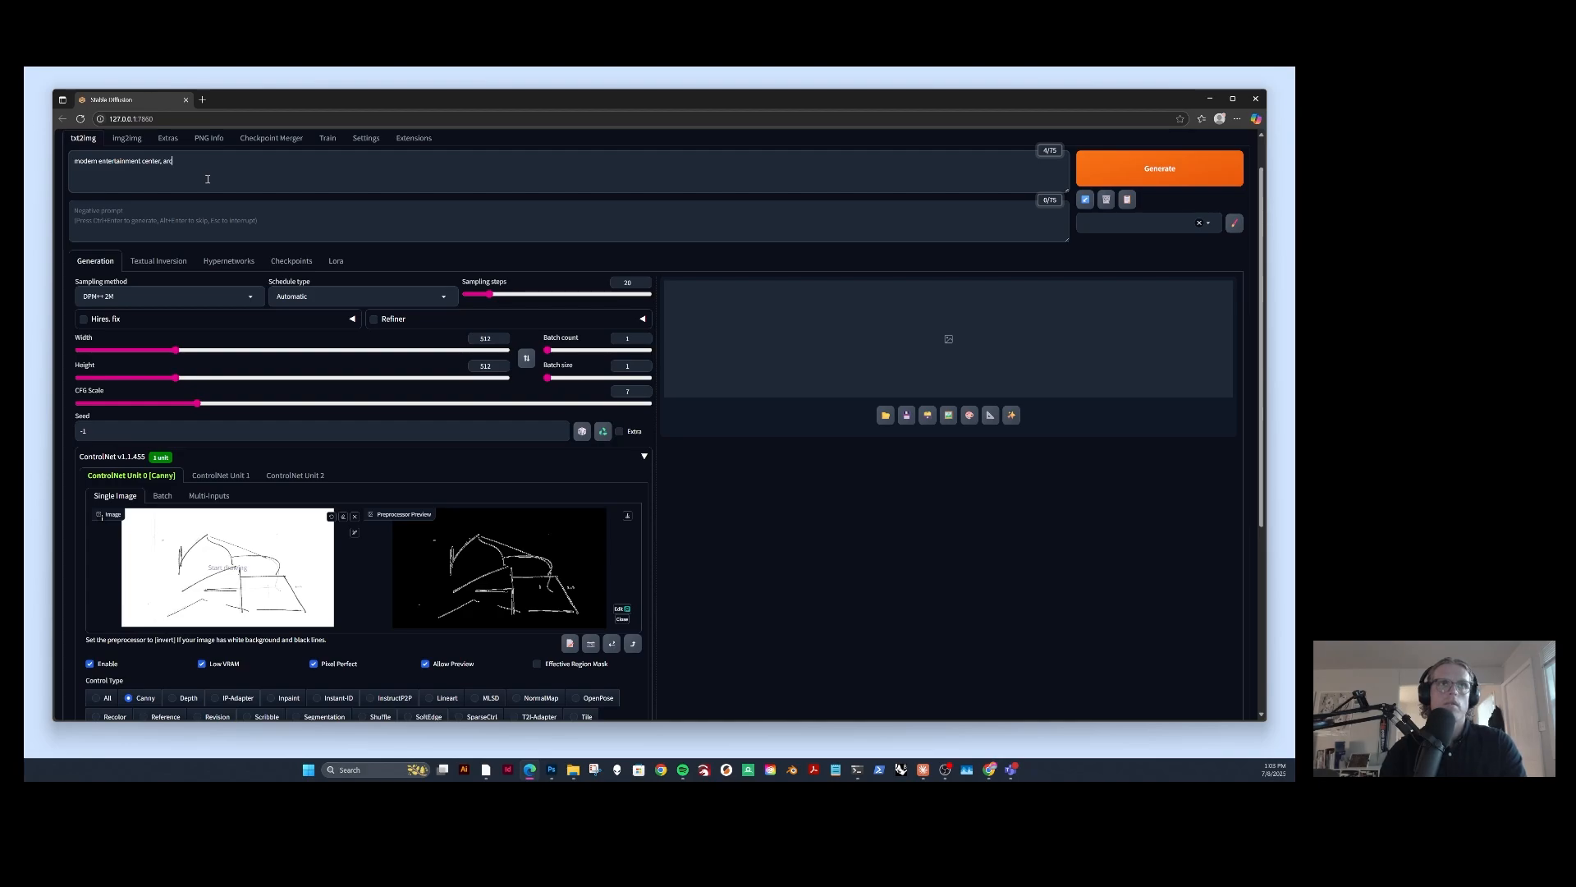
type("itecture, ")
type("pub")
type("mixed")
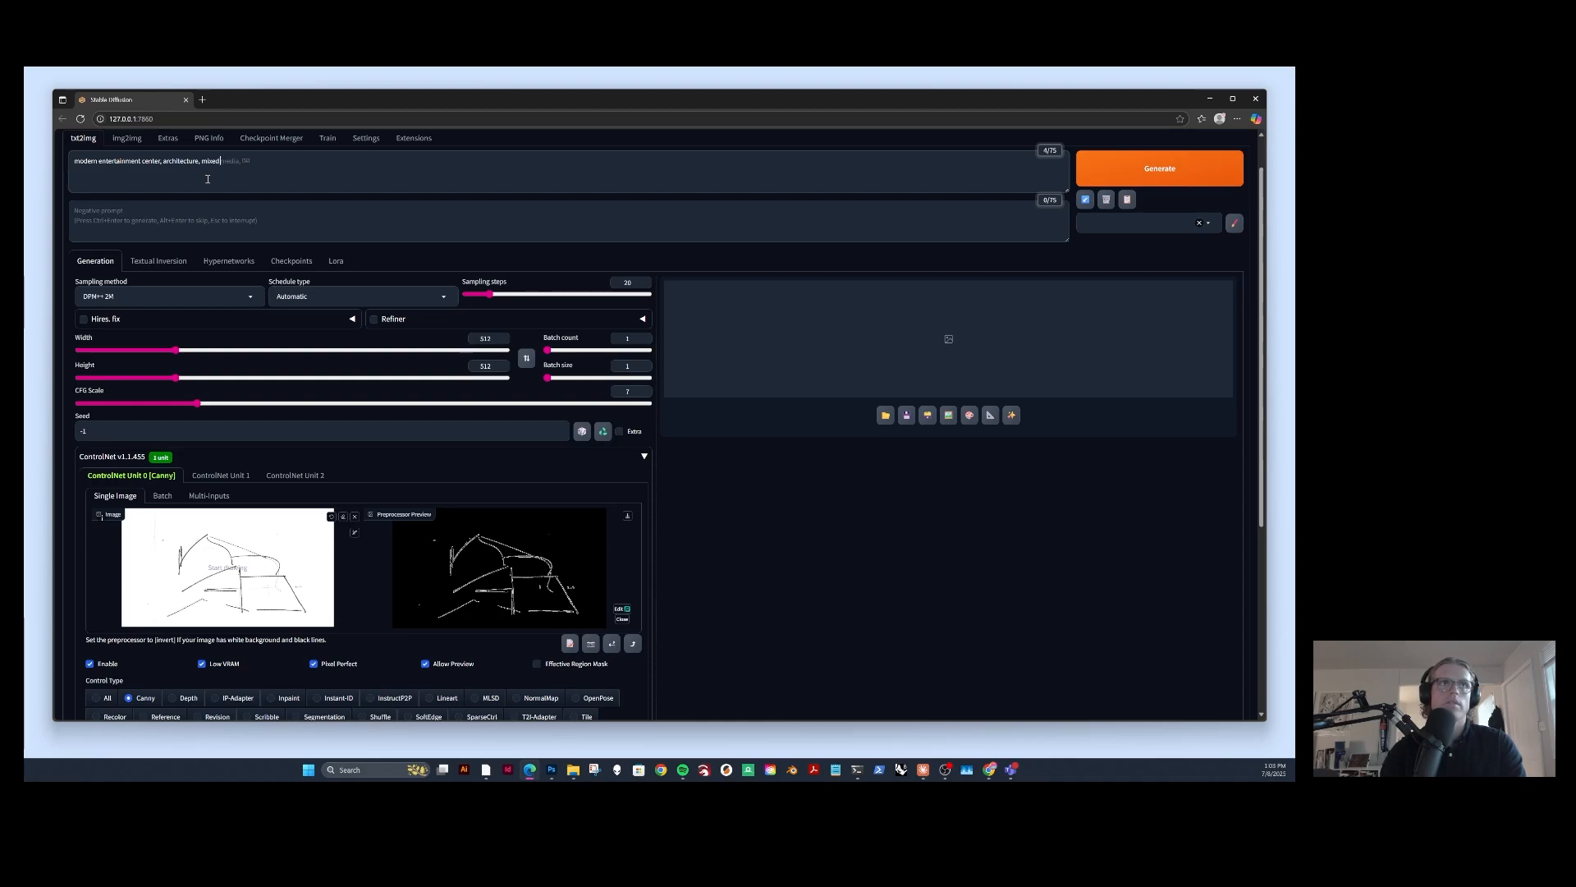
type(" use building, city center")
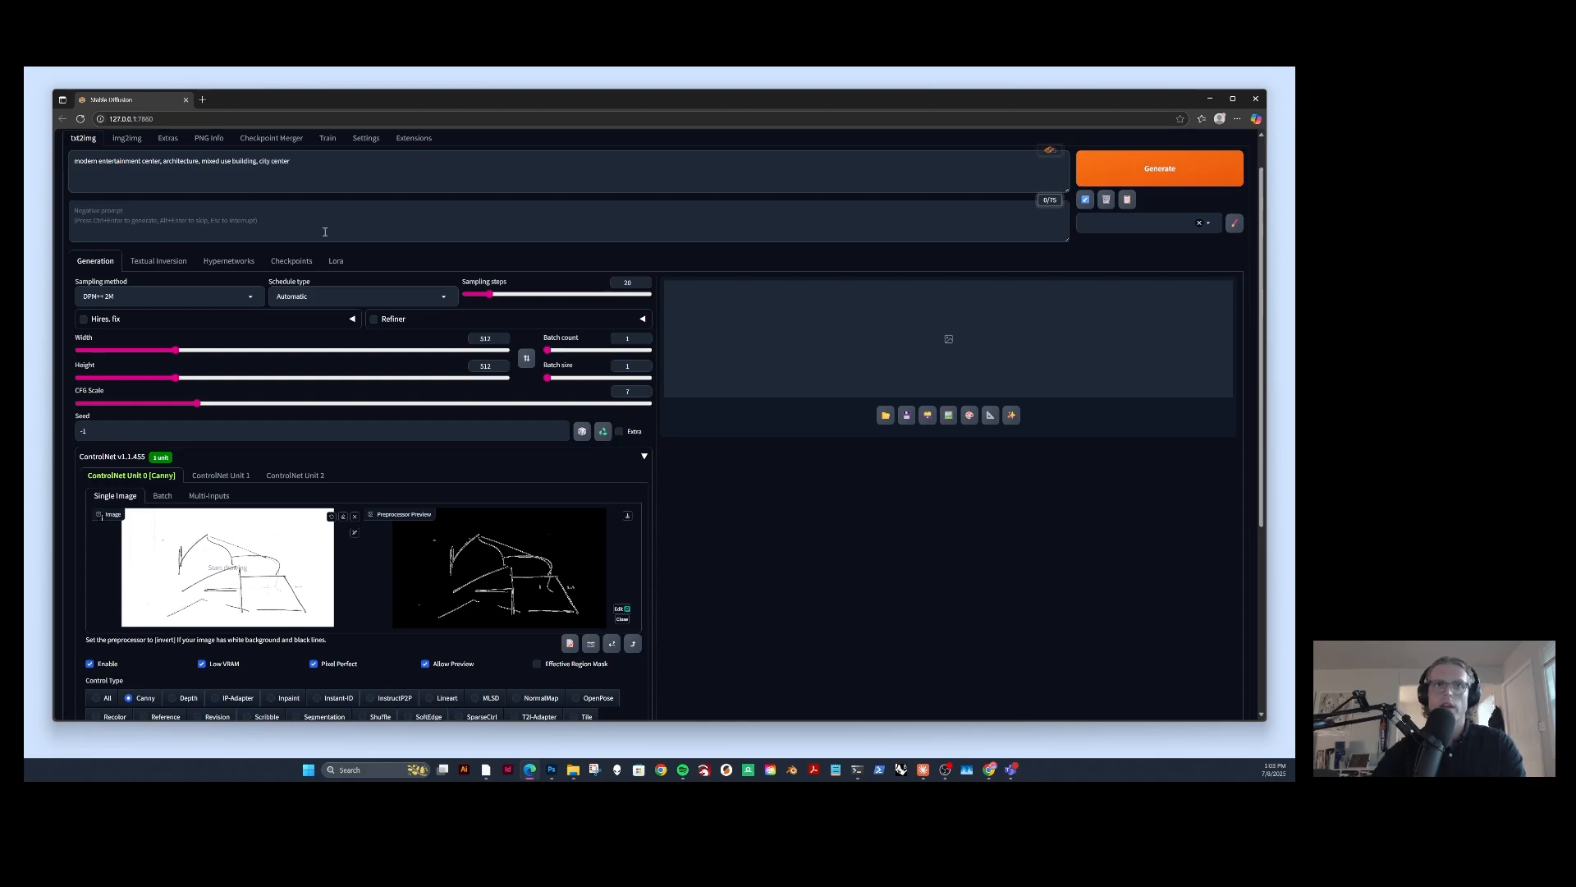
Leave the negative prompt empty and append ", rendering" to the end of the positive prompt.
left_click(282, 221)
scroll(281, 221, "down", 2)
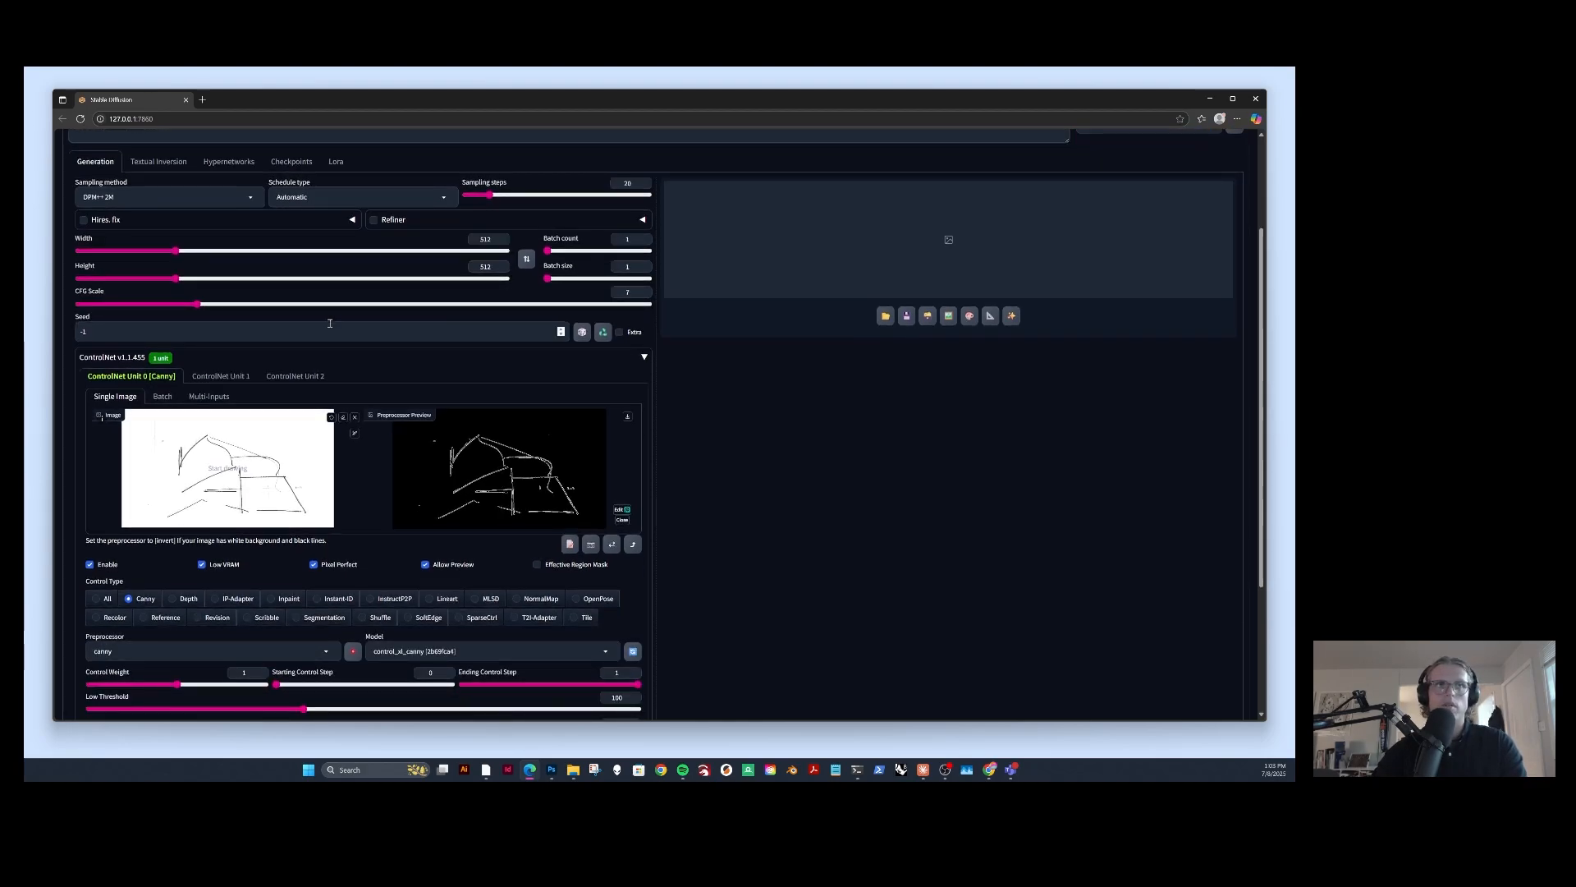
scroll(562, 331, "up", 3)
left_click(324, 203)
type(", rendering")
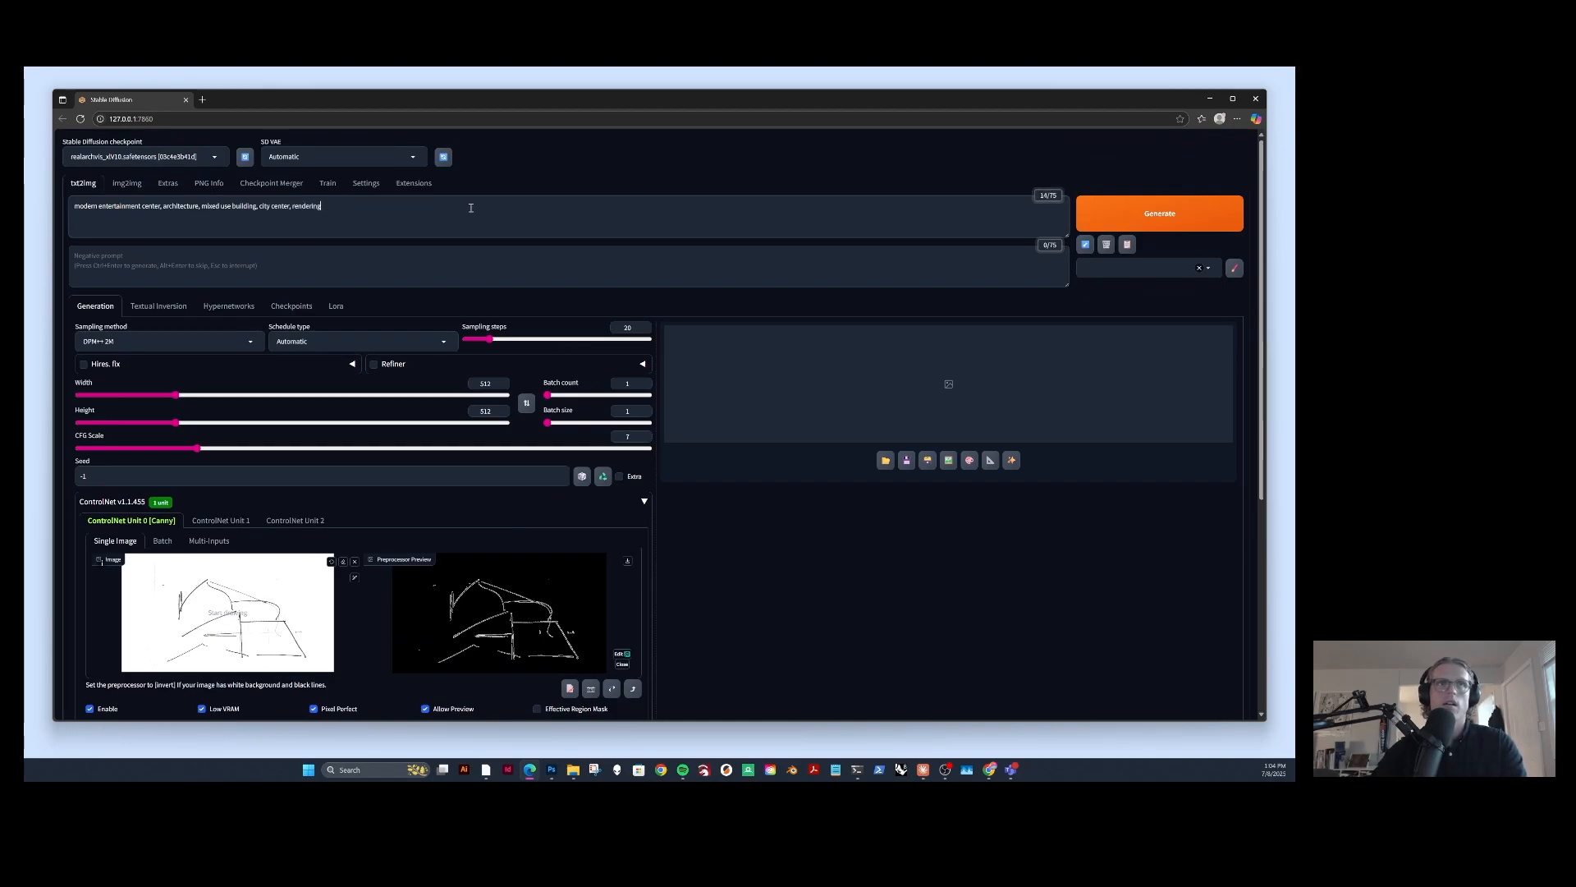
Review the ControlNet settings and generate an image from the prompt and sketch.
scroll(473, 207, "down", 3)
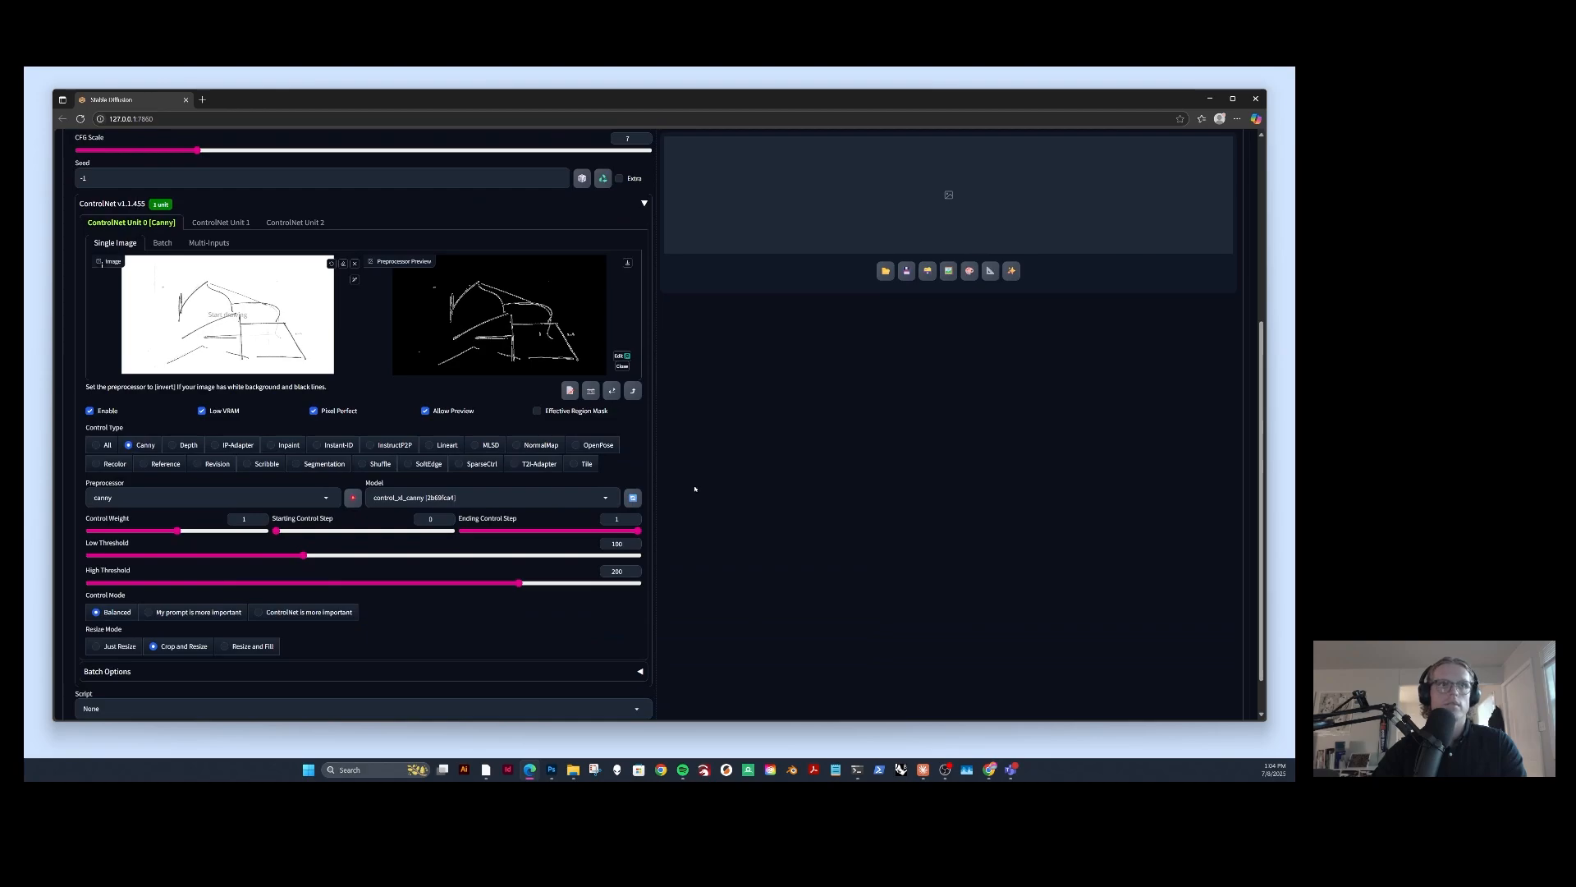
scroll(694, 488, "up", 4)
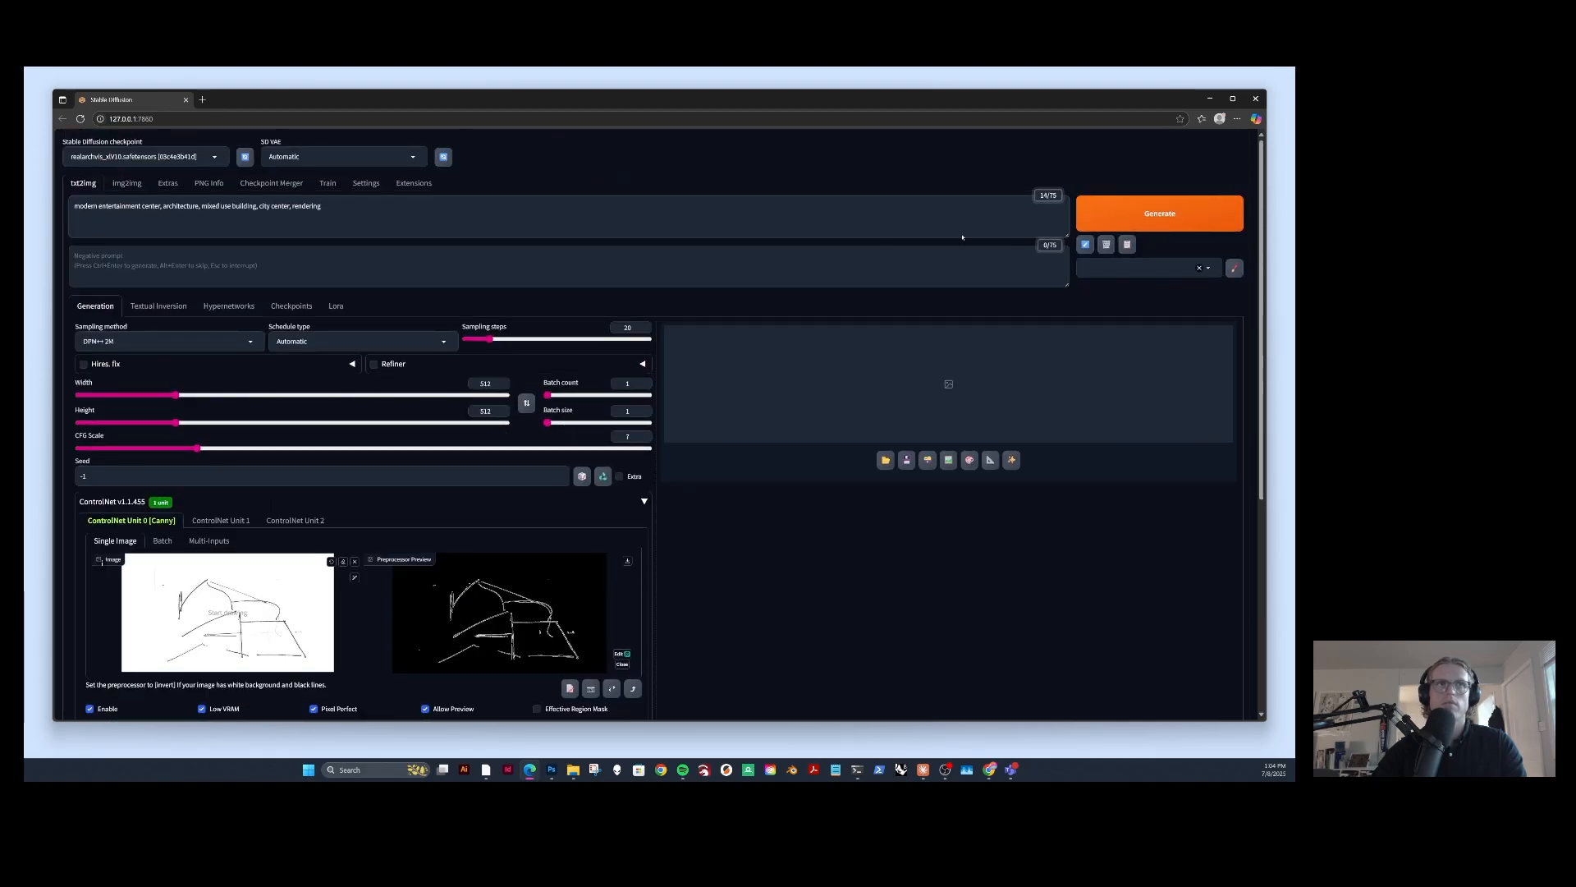
left_click(1145, 209)
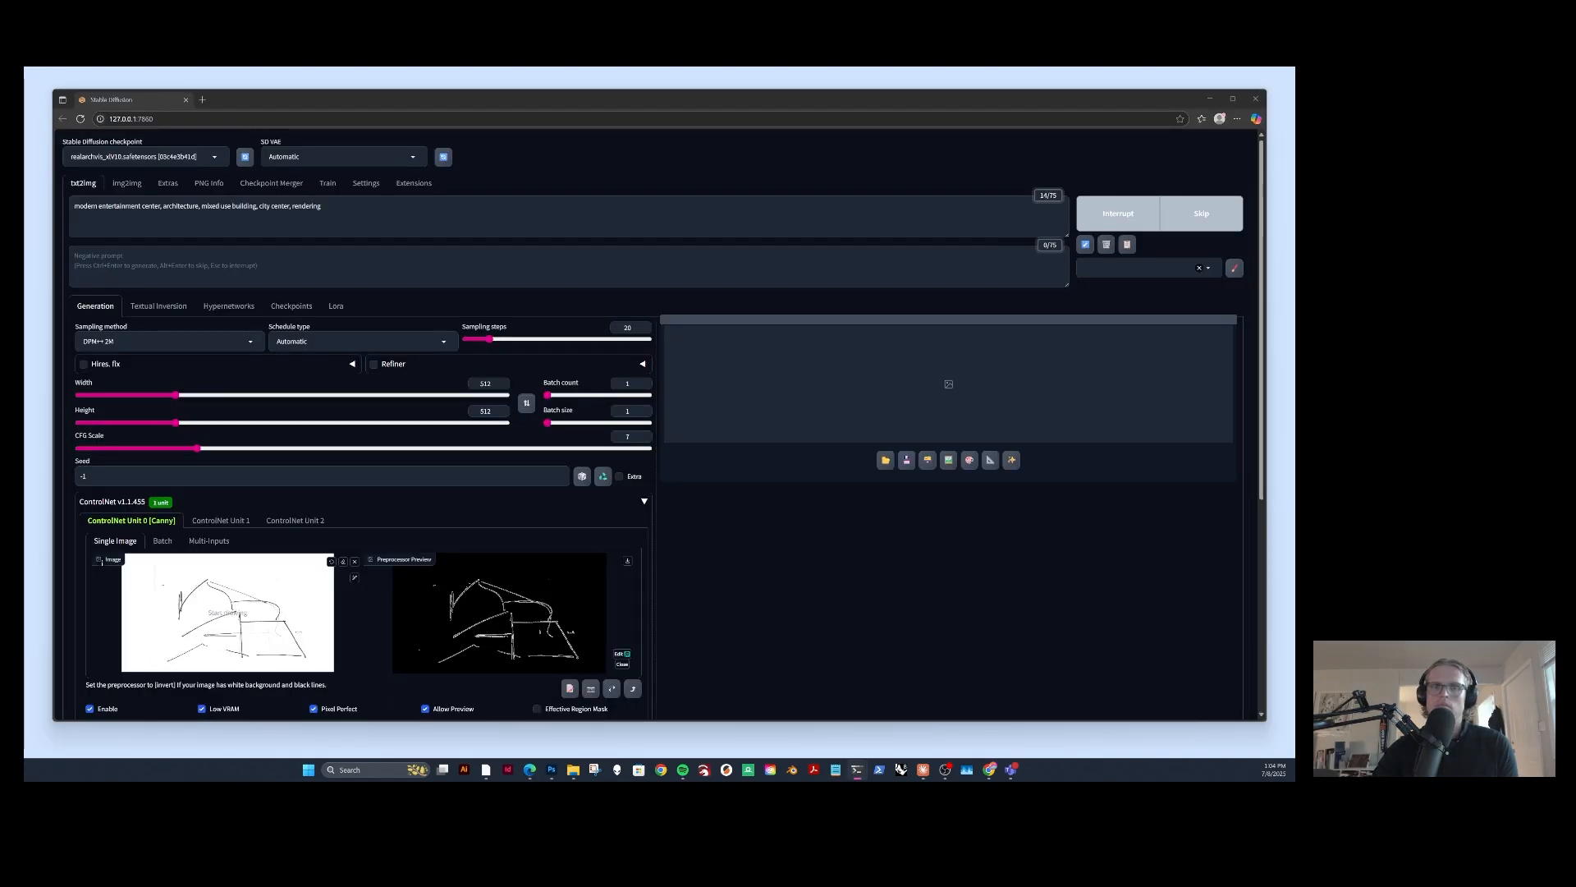
Switch to the webui-user console, narrow and reposition its window to check the generation progress, and minimize it.
left_click_drag(463, 745, 343, 128)
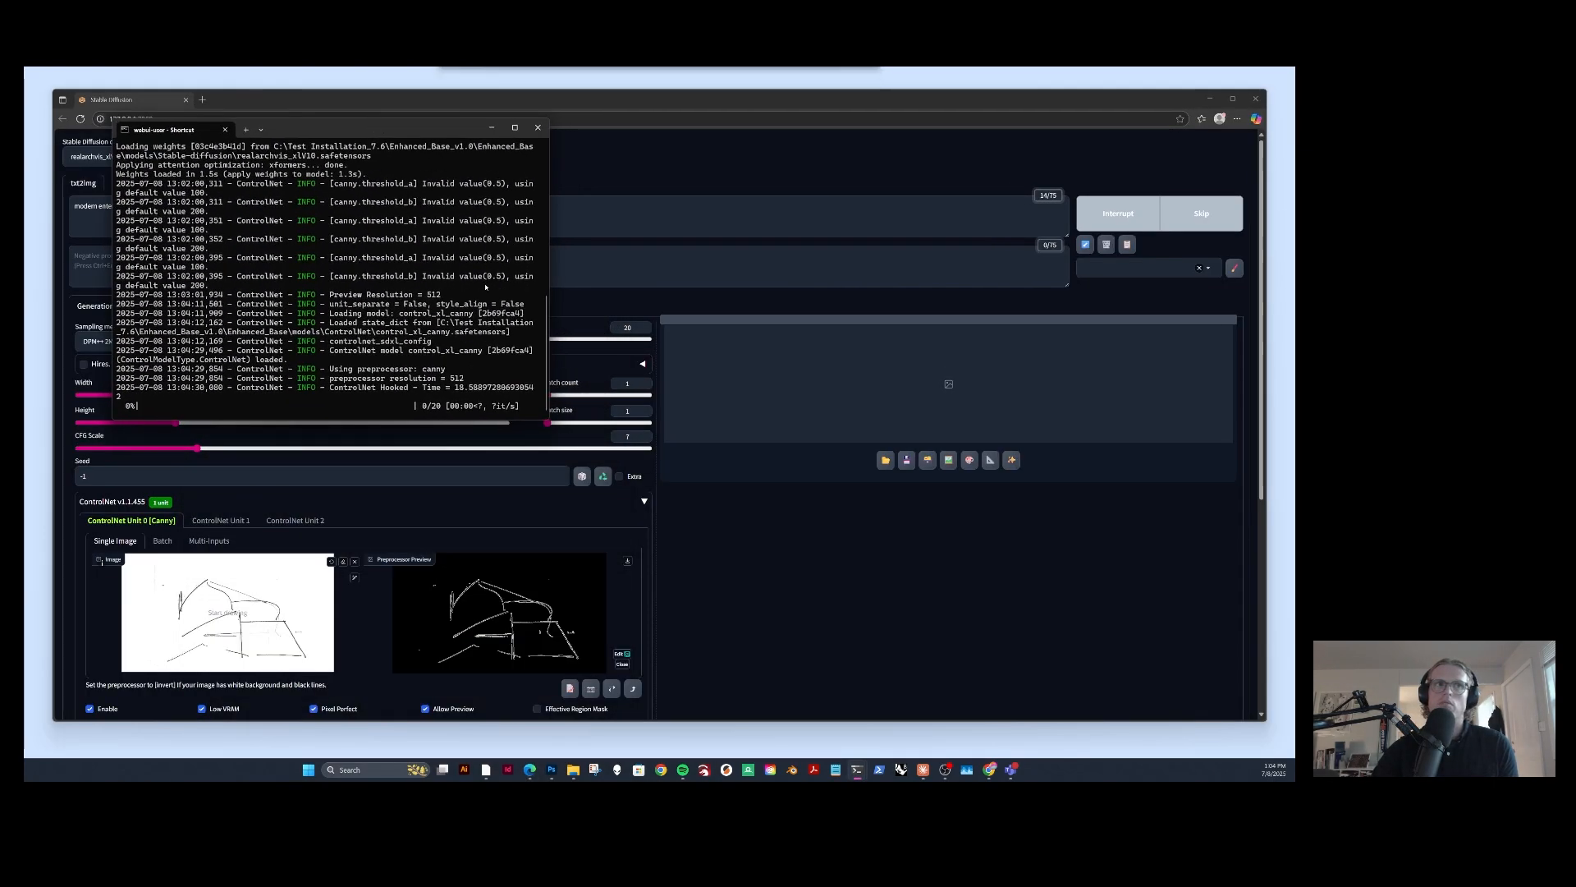
left_click_drag(554, 319, 370, 321)
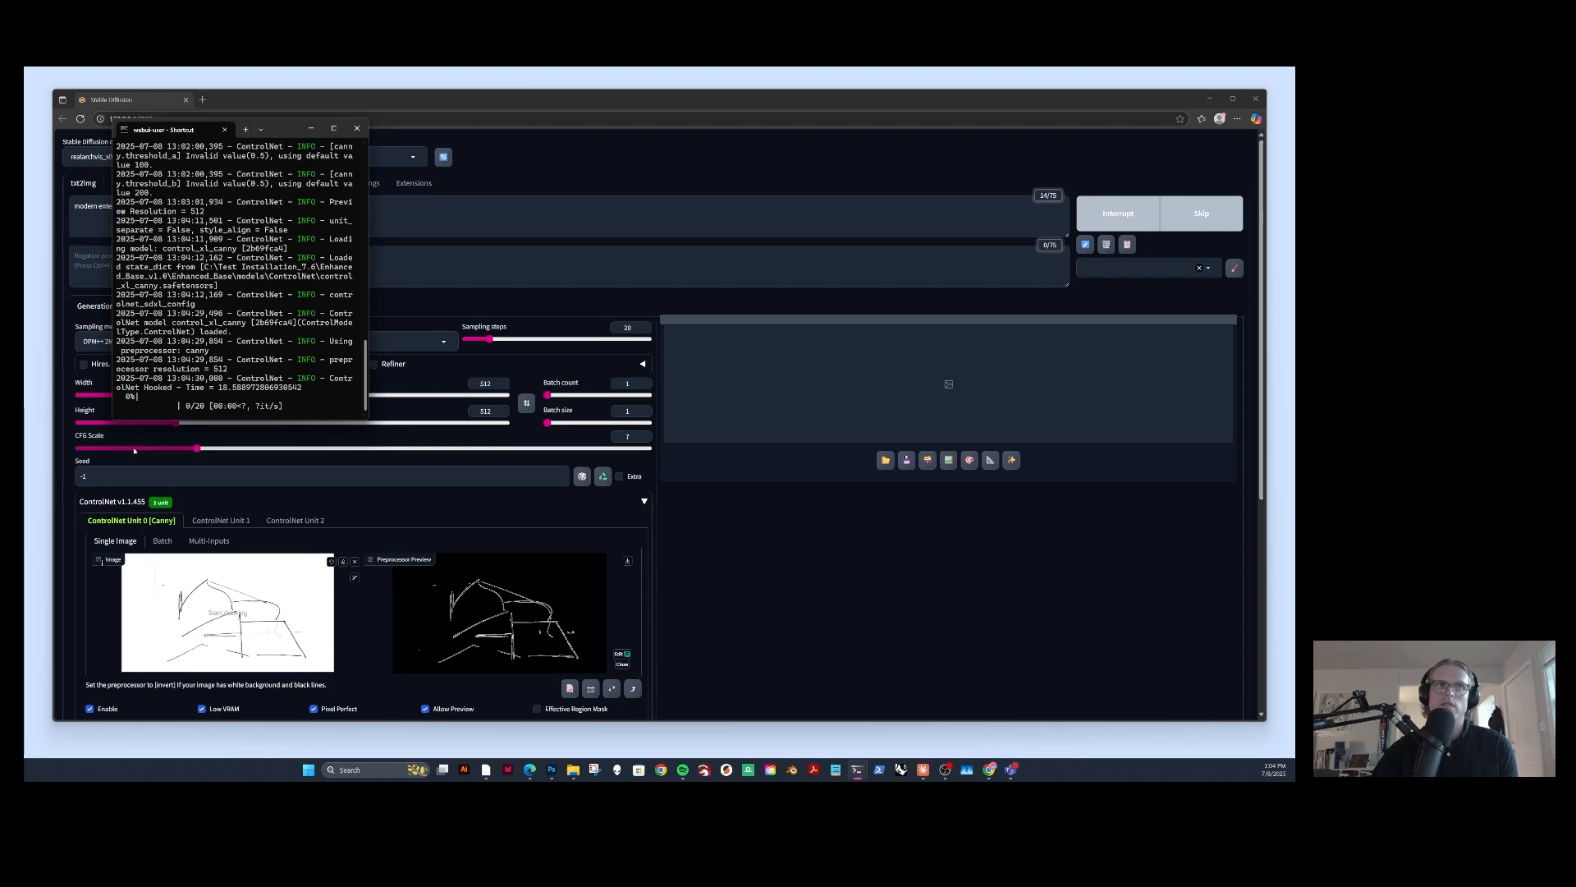
left_click_drag(233, 420, 174, 438)
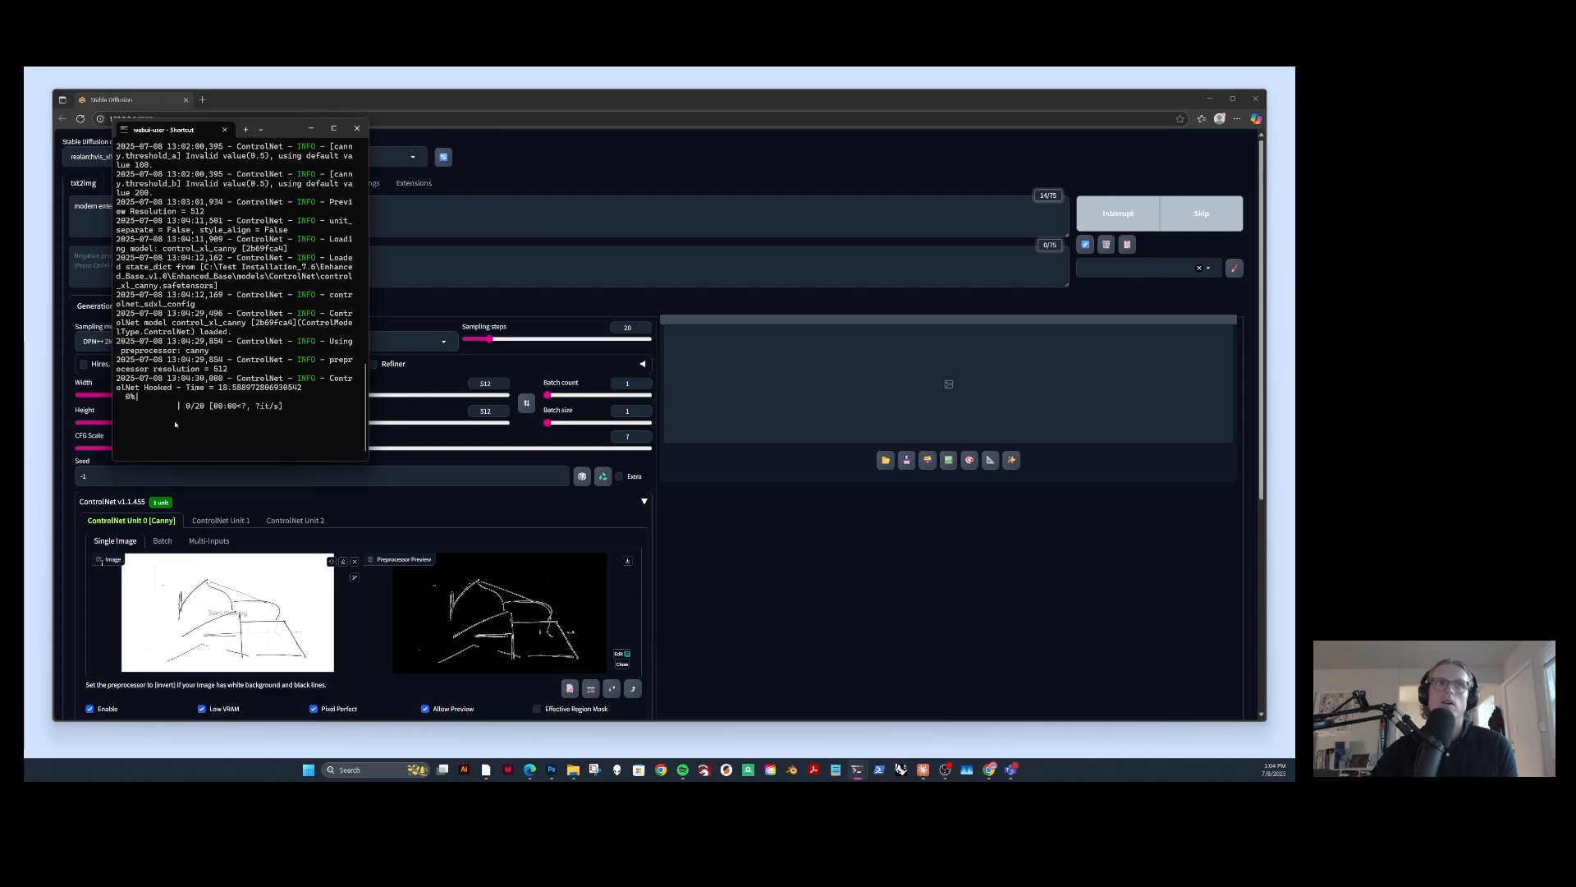
left_click_drag(283, 129, 256, 155)
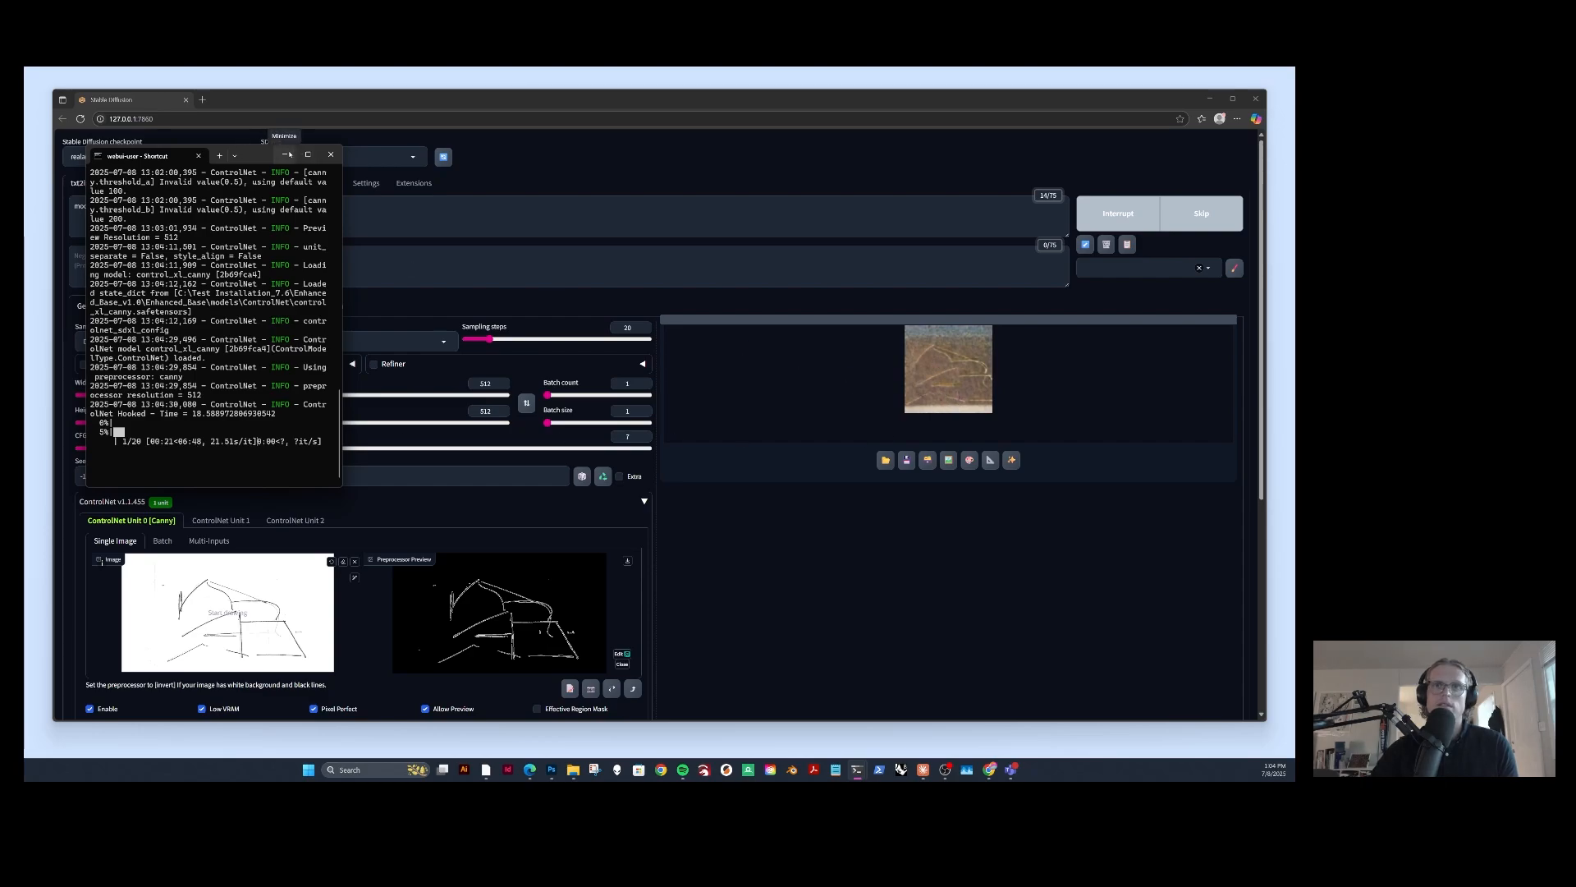
left_click(287, 154)
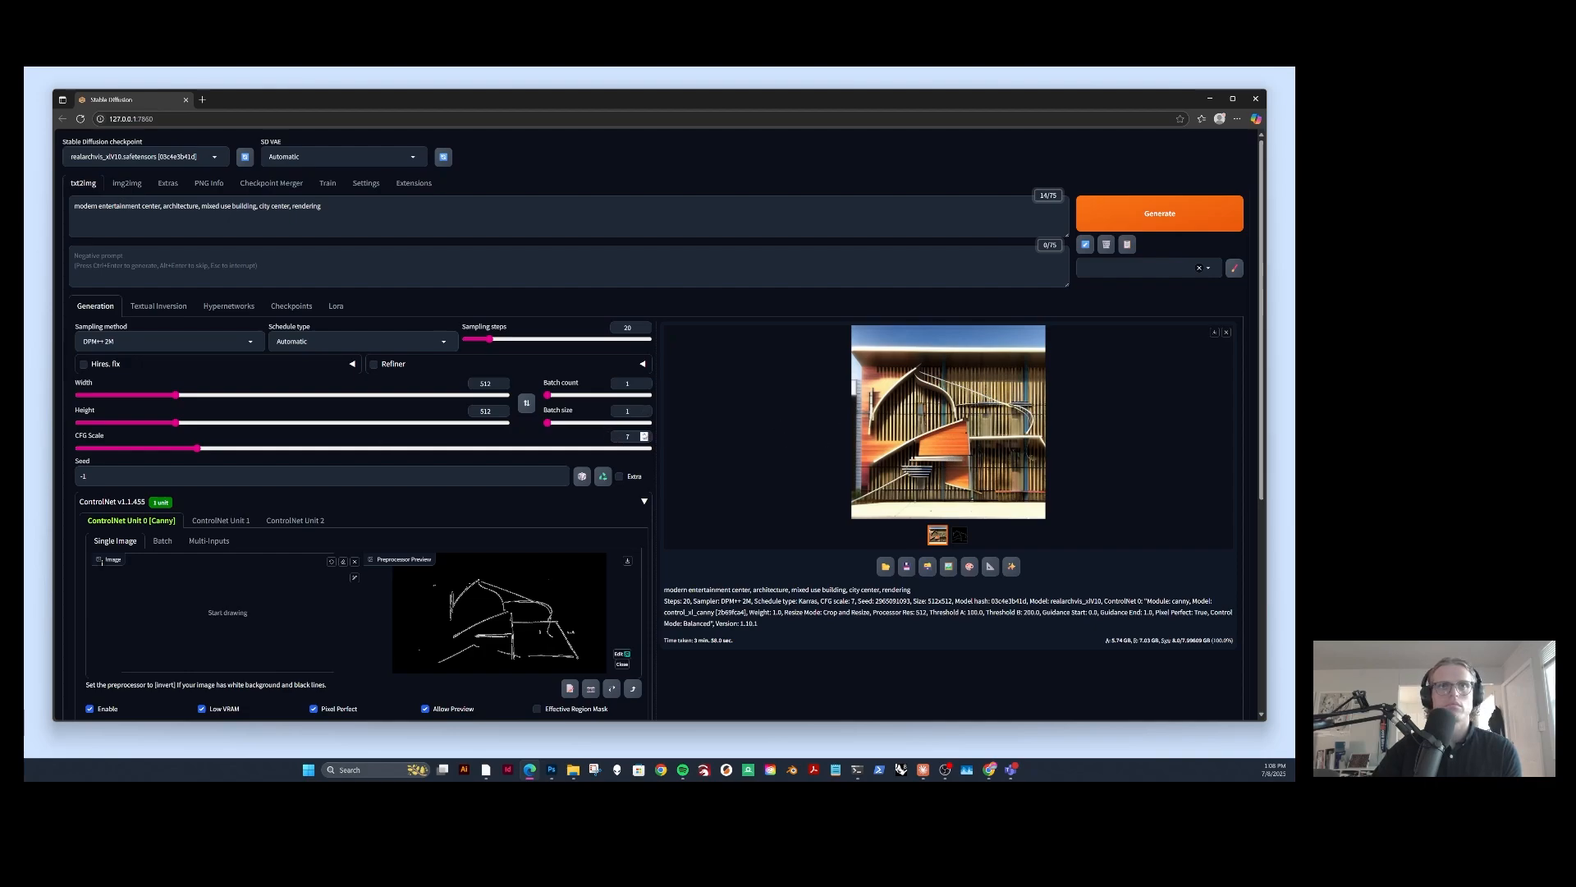
Set the output image size to 960 wide by 540 high and the batch size to 3.
scroll(432, 527, "down", 2)
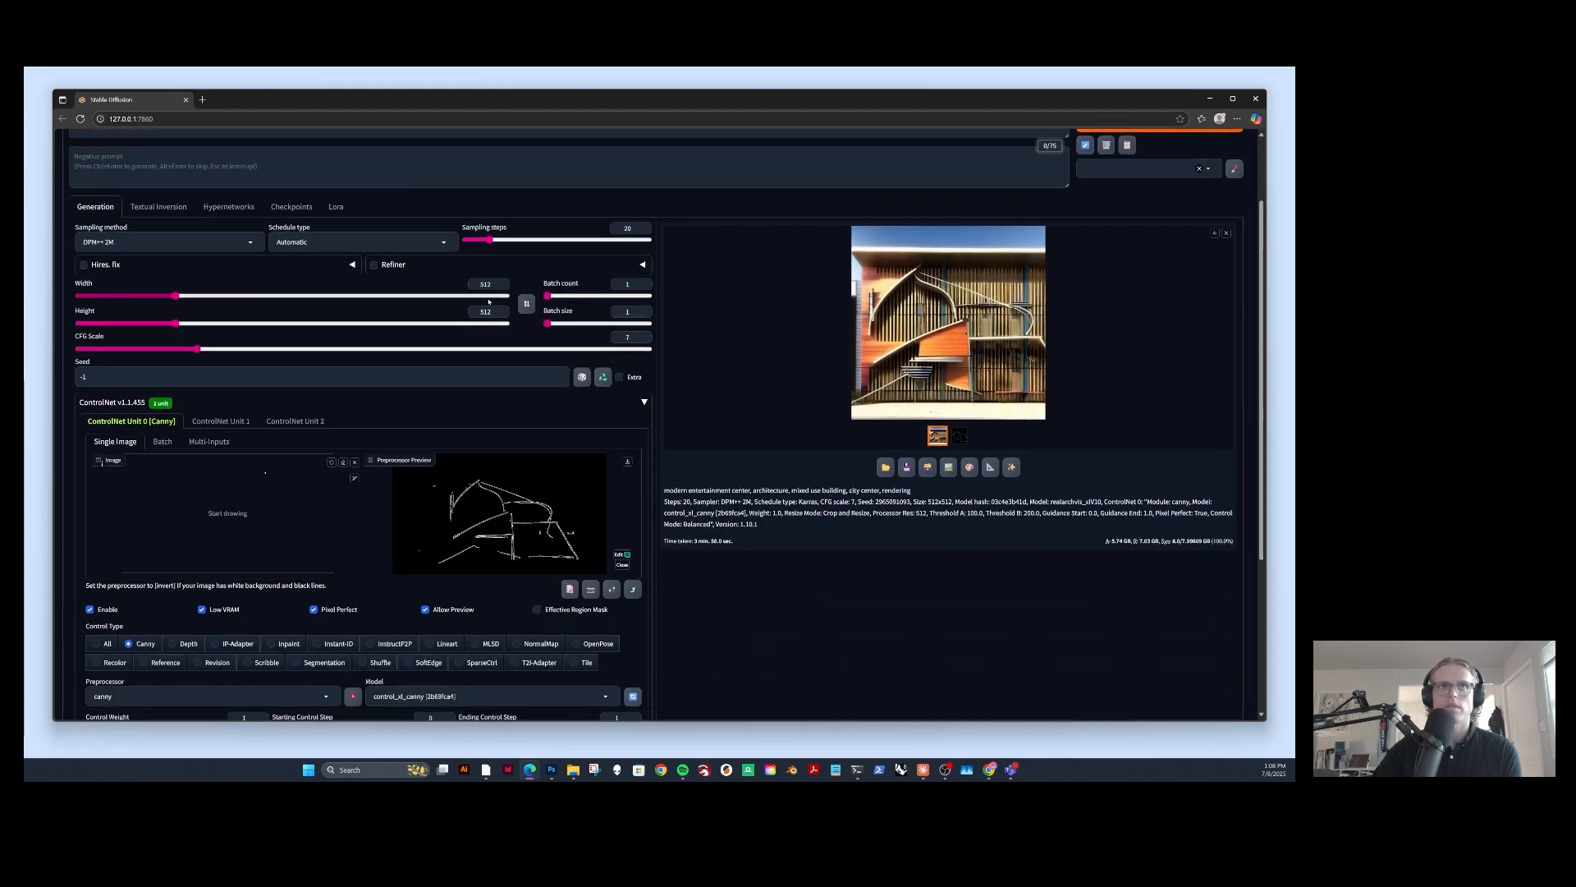
double_click(485, 285)
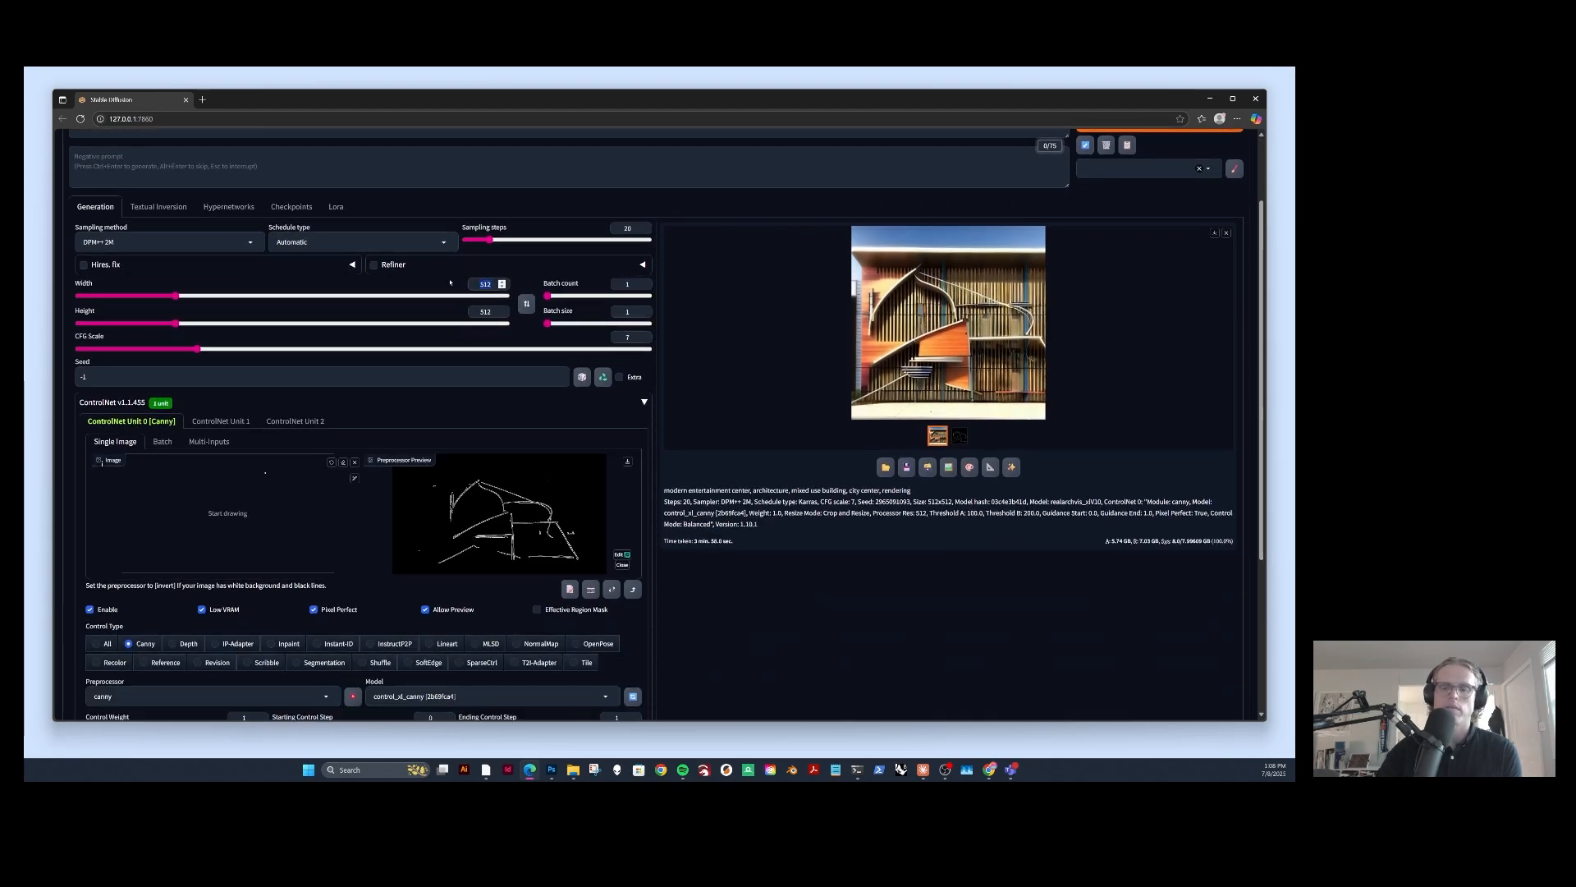
type("960")
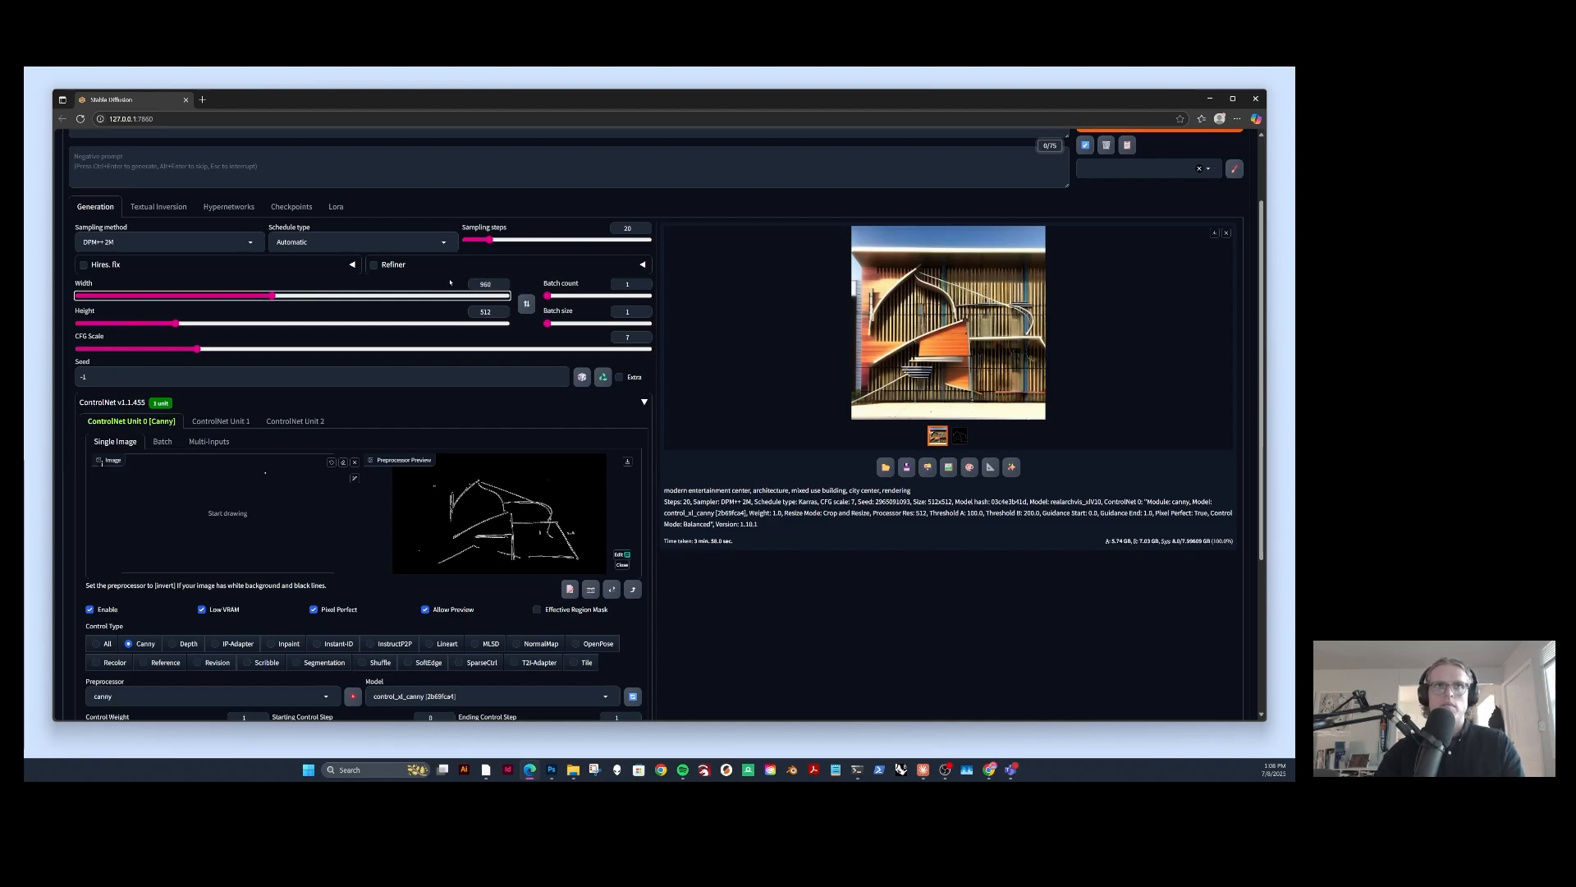
key("Tab")
type("540")
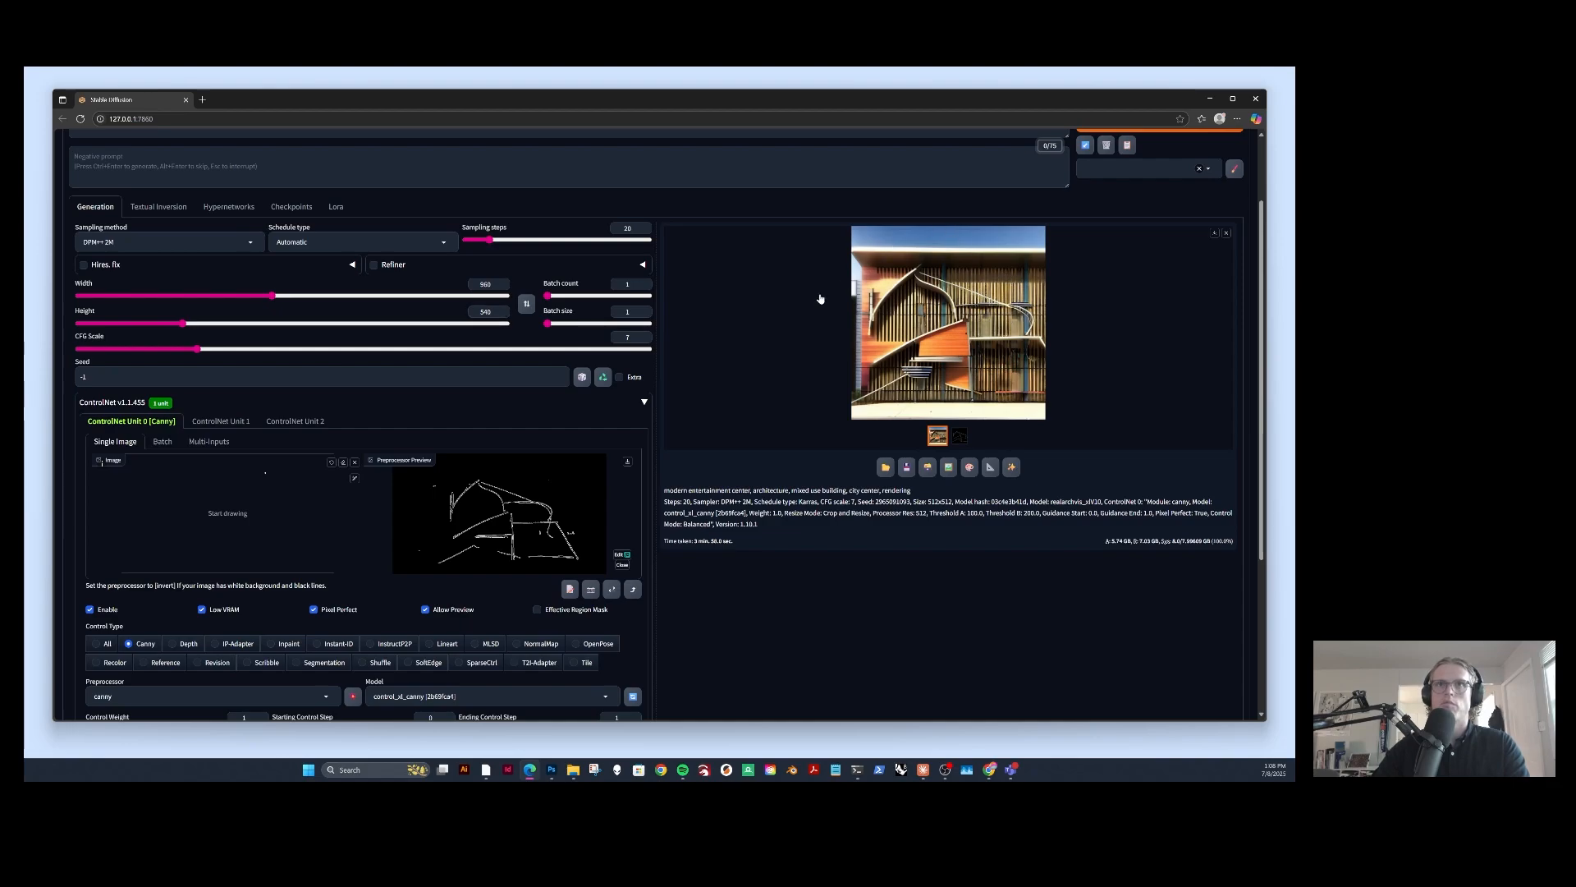
left_click(644, 309)
left_click(645, 309)
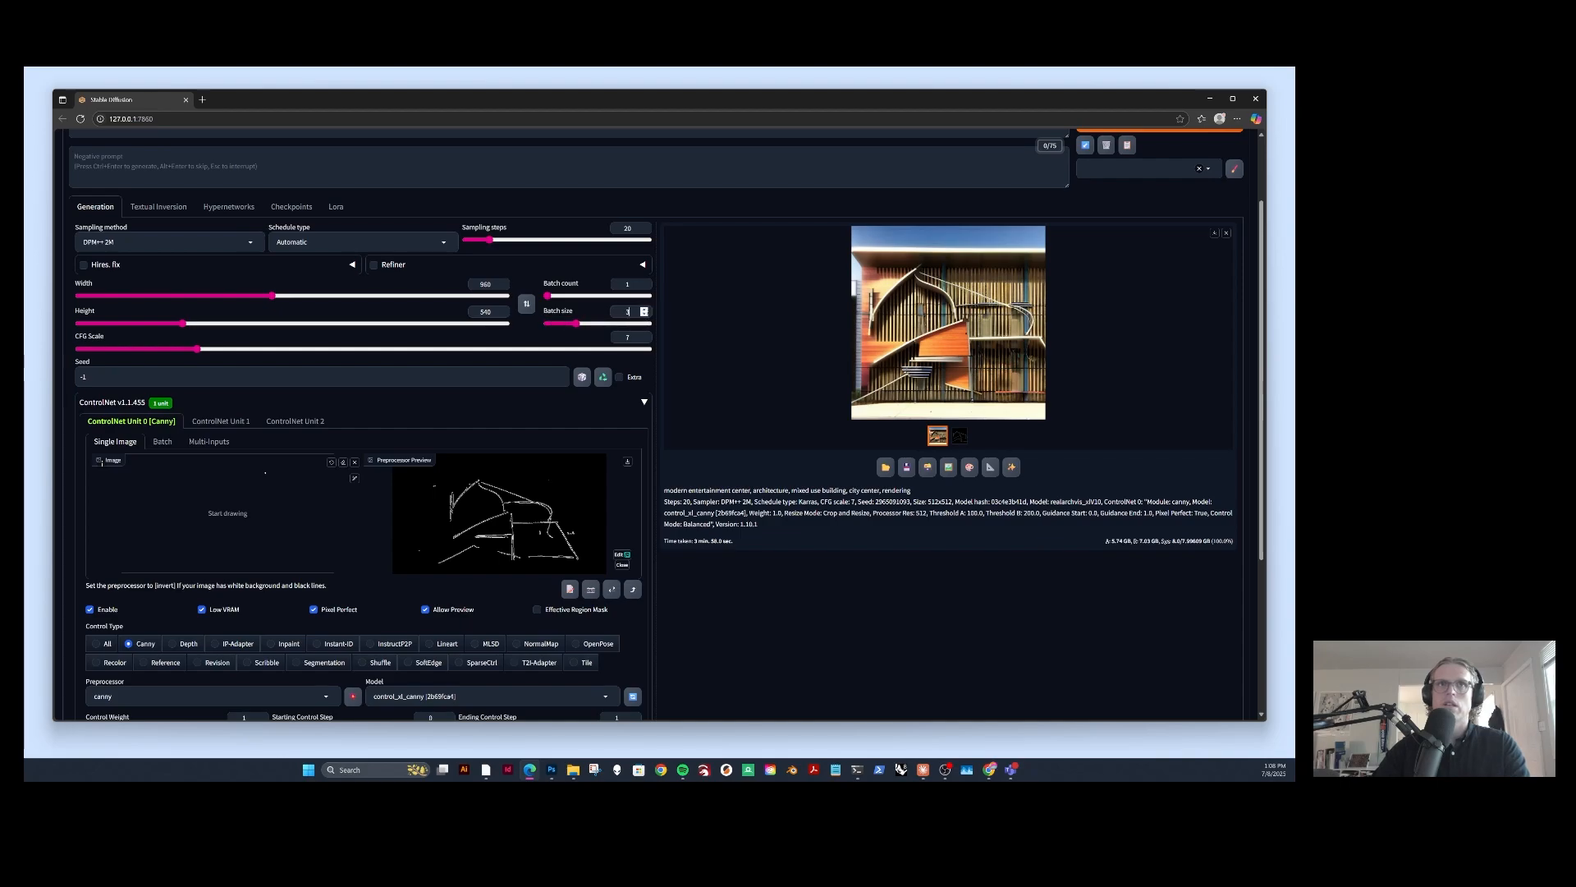
Raise the batch size to 4 and lower the CFG Scale to 2.
left_click(644, 310)
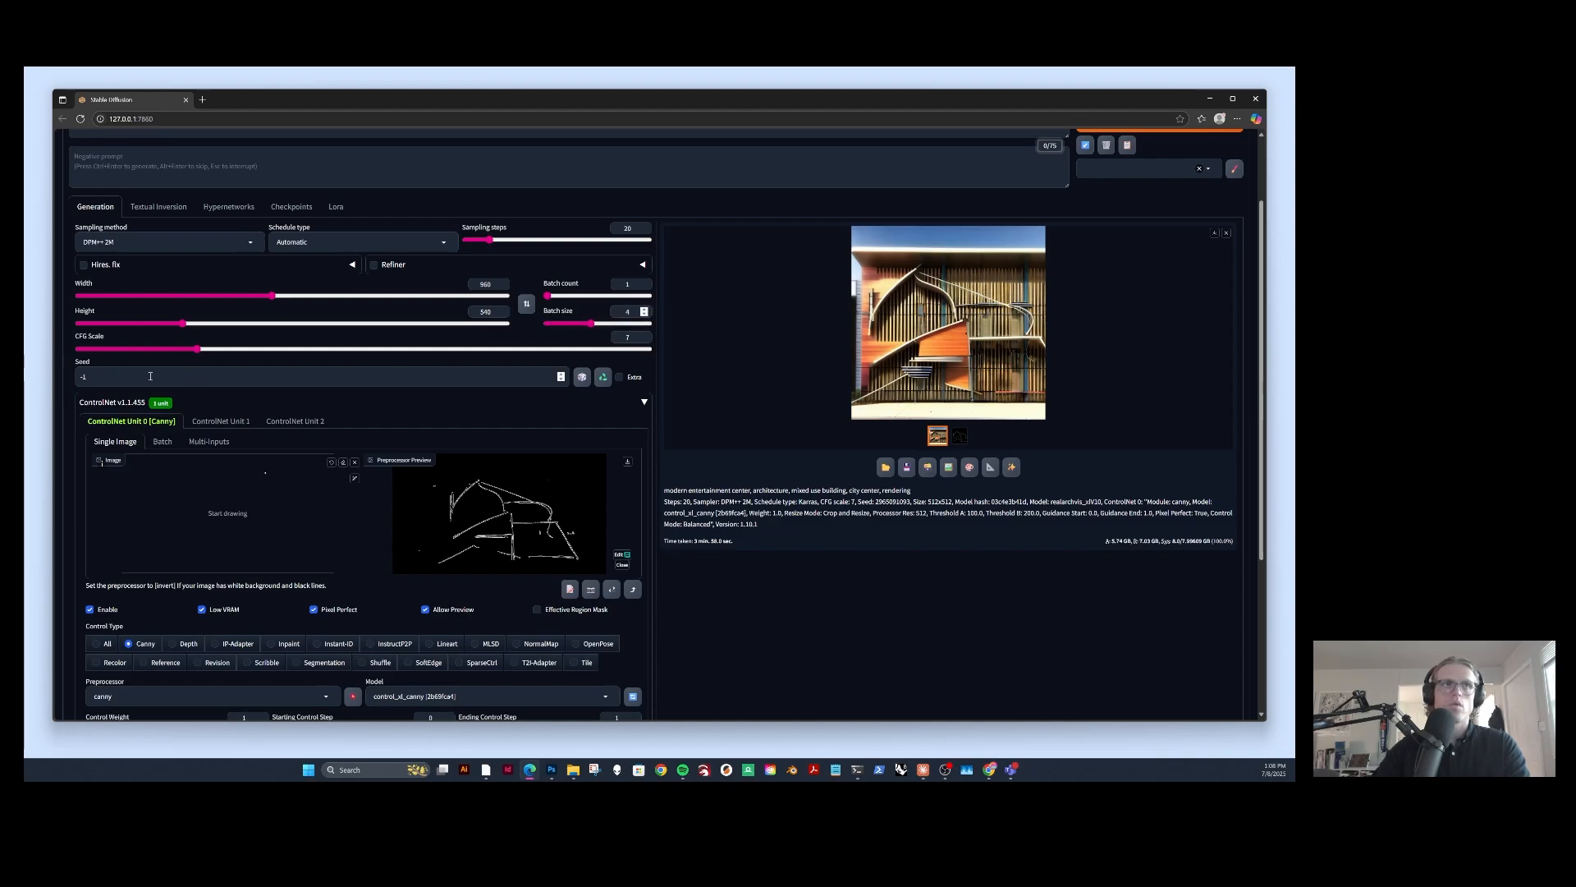
left_click_drag(197, 355, 103, 349)
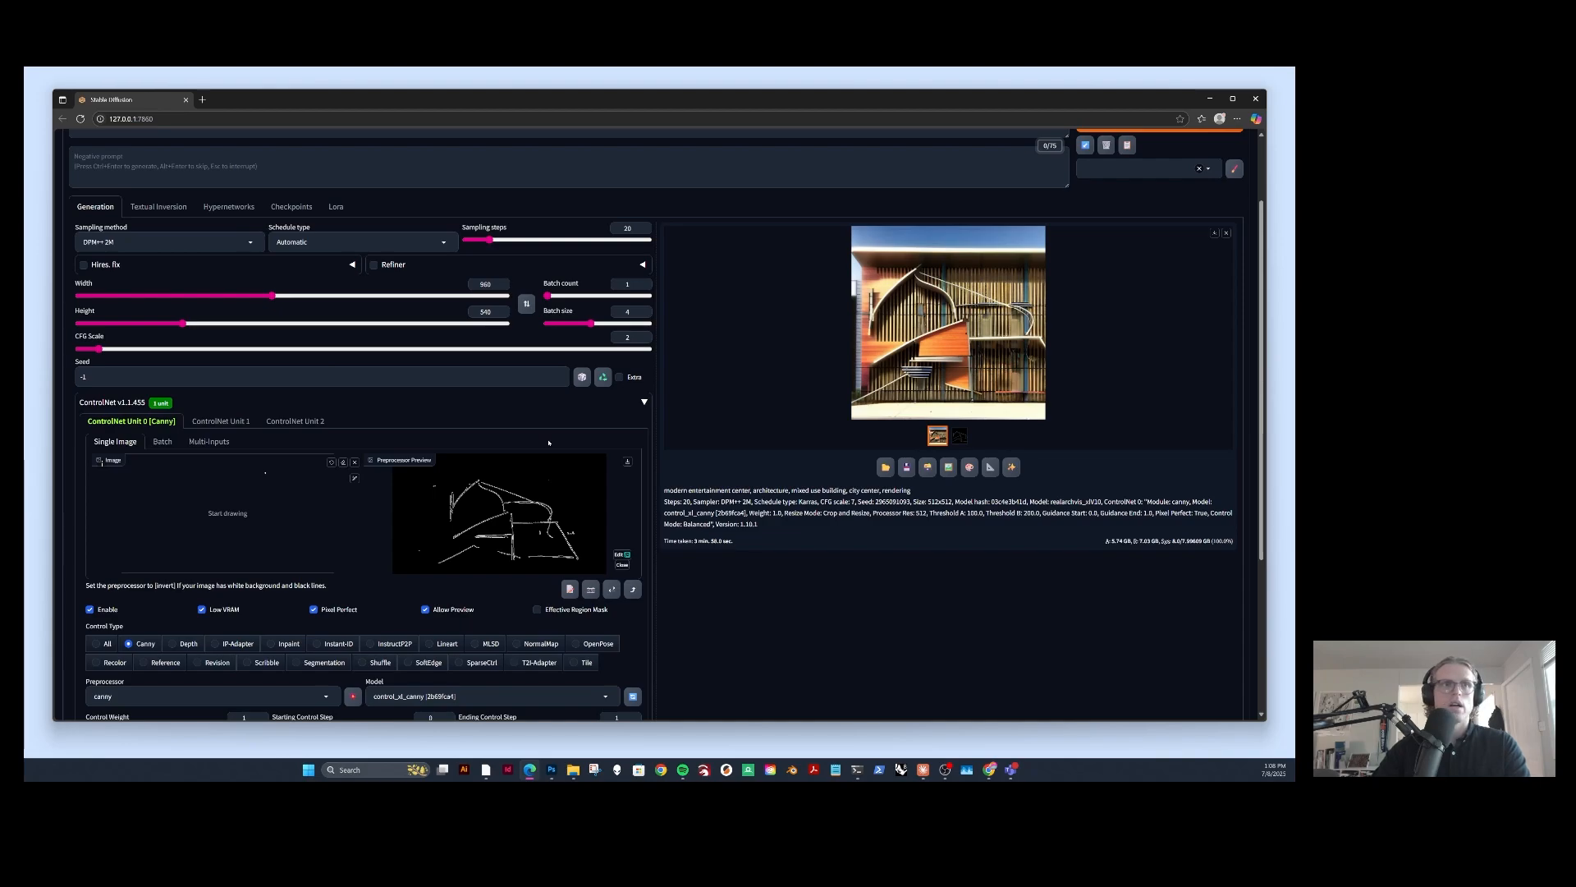
scroll(549, 443, "down", 2)
scroll(548, 444, "up", 3)
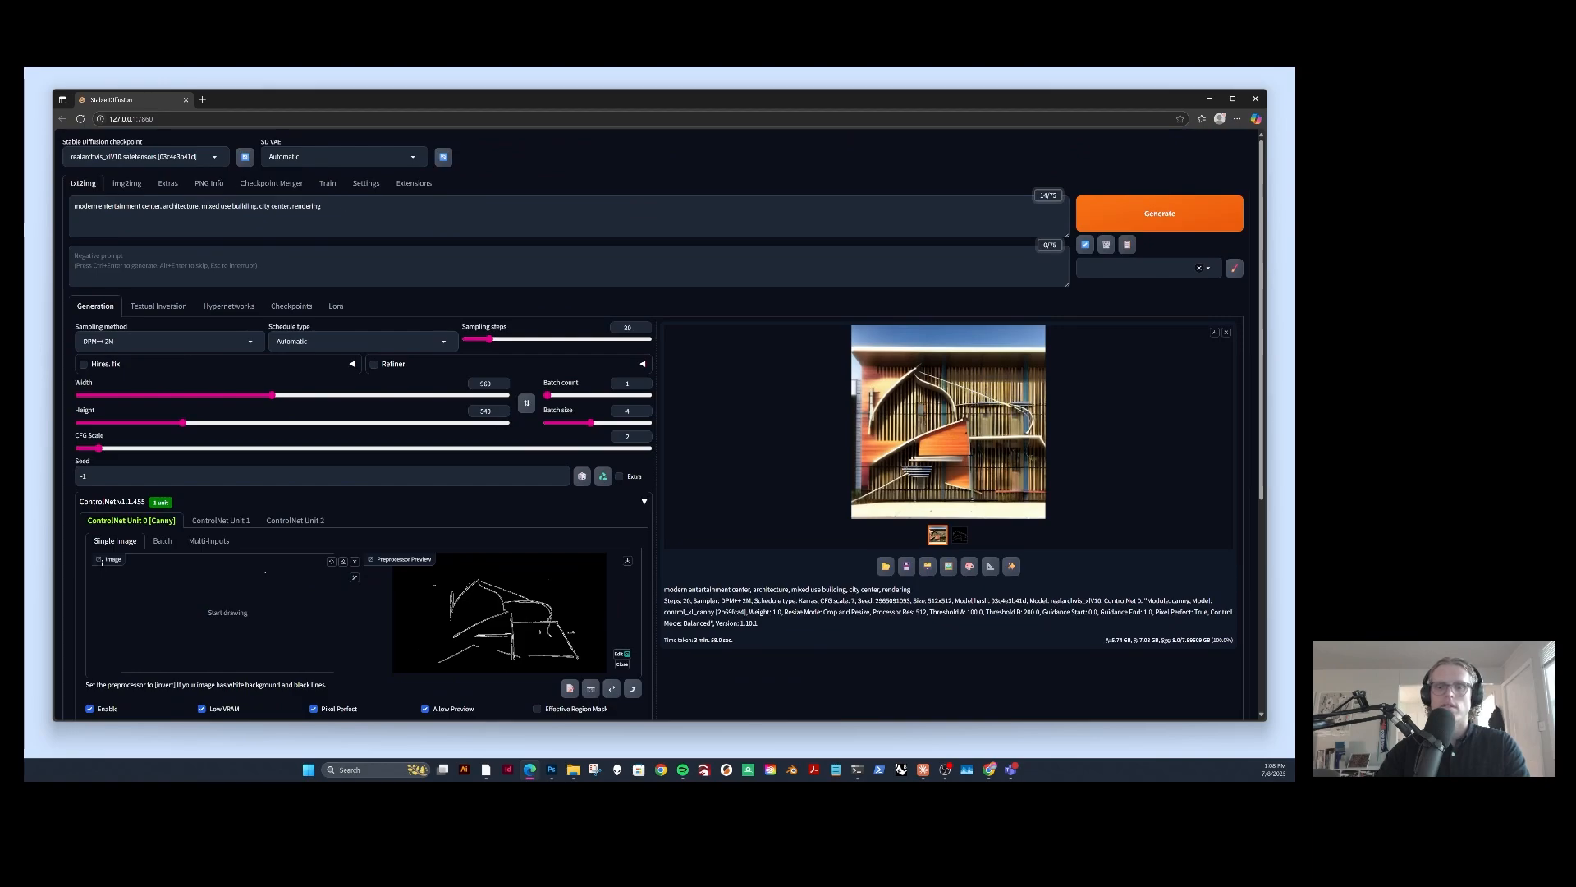
Bring up the Claude window and place the narrowed Chrome window with the Divisare site beside it.
key("ctrl+alt+space")
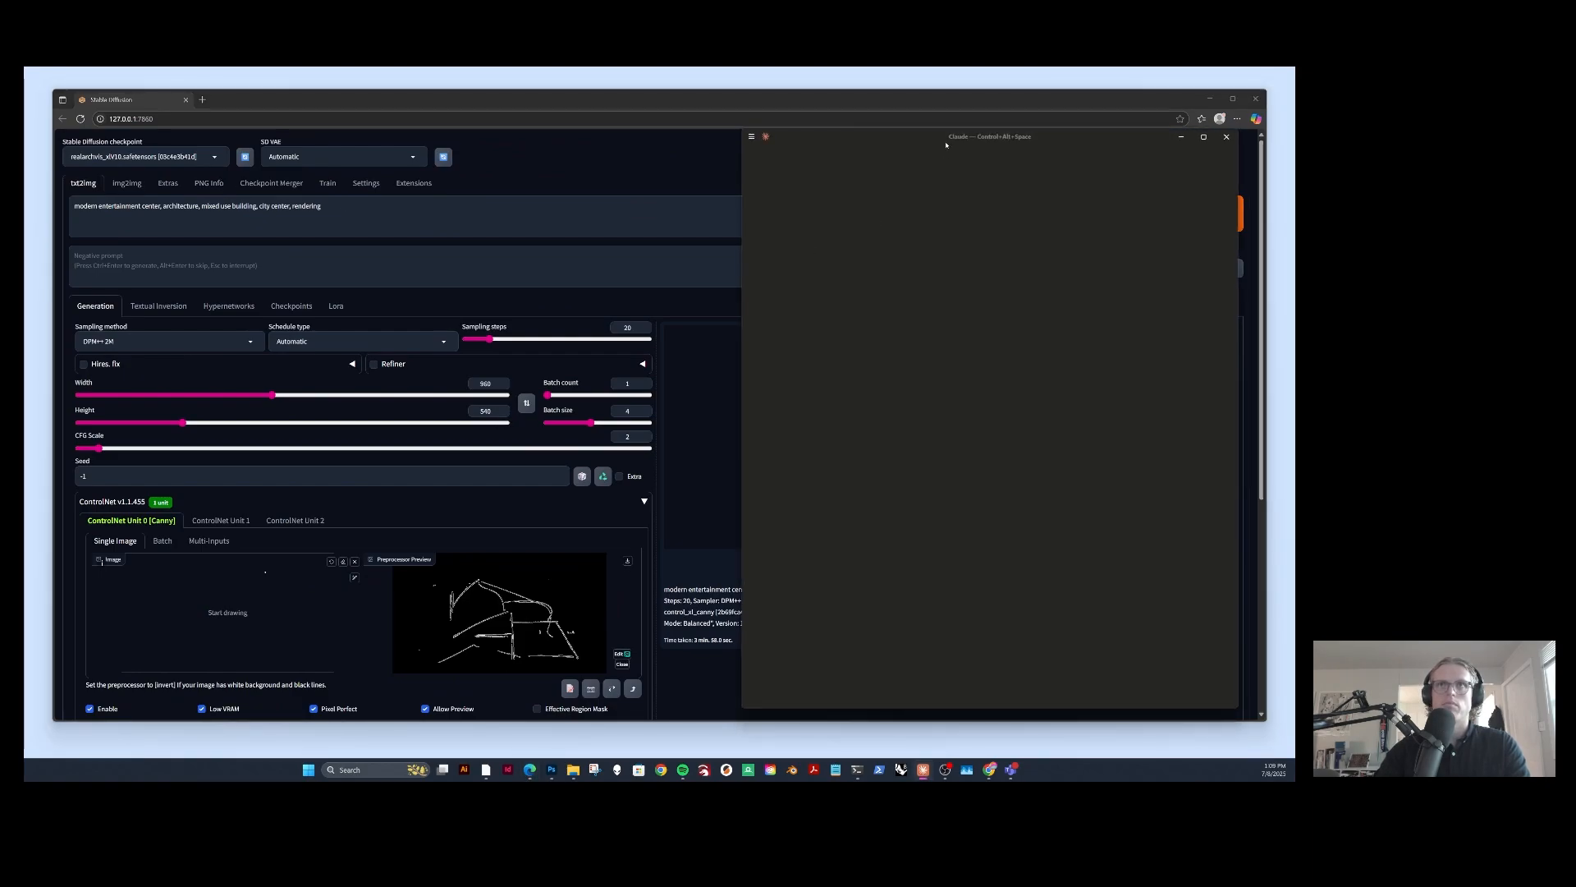
left_click_drag(945, 146, 943, 149)
left_click_drag(1049, 146, 1027, 170)
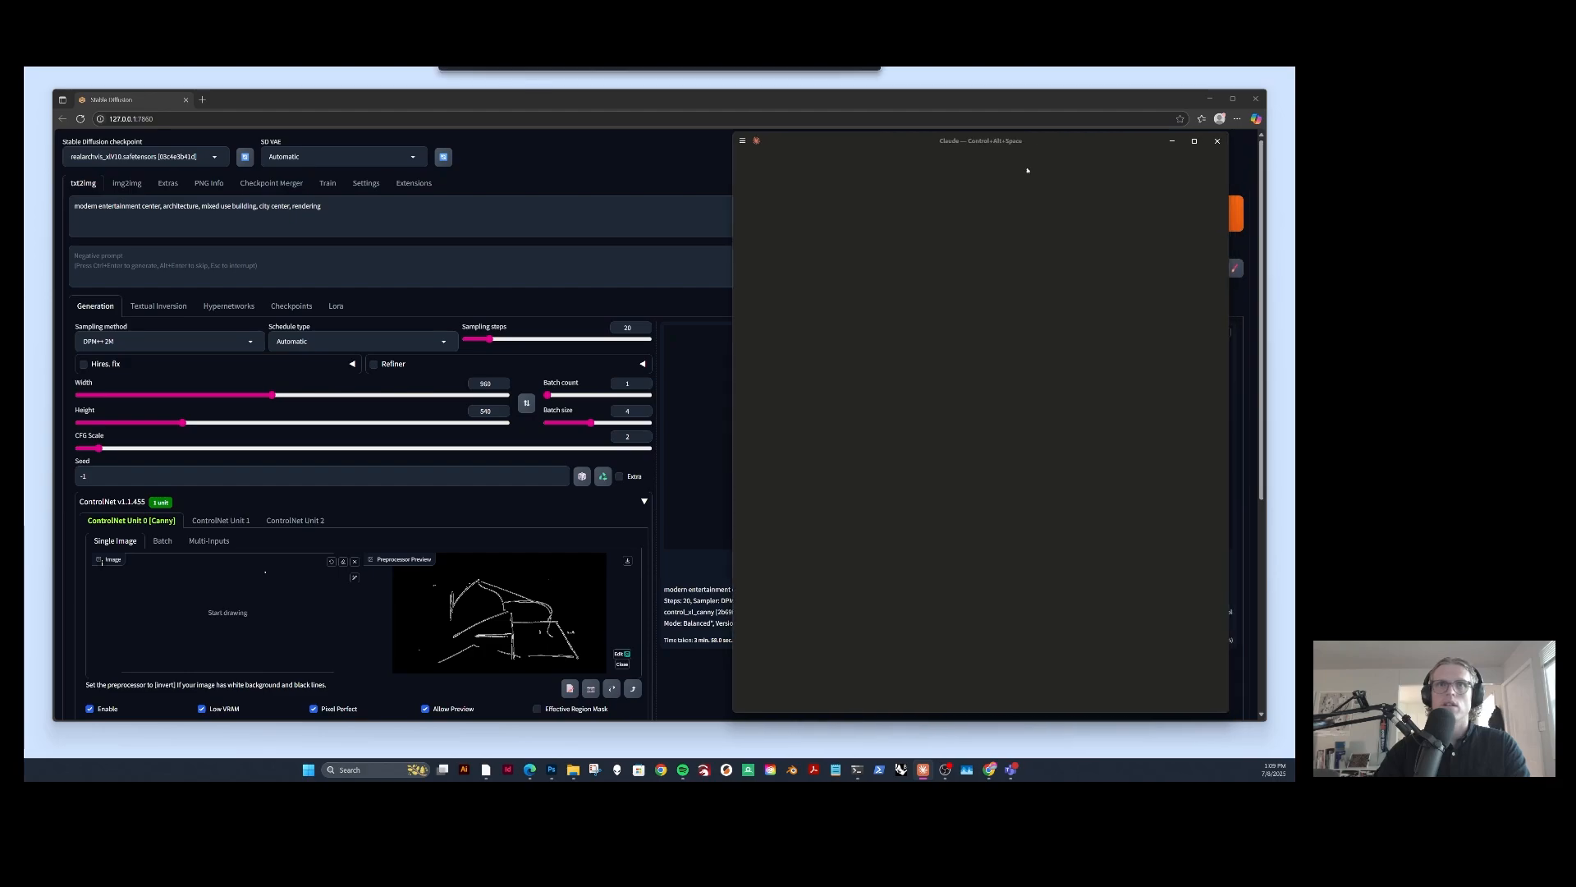
left_click(990, 770)
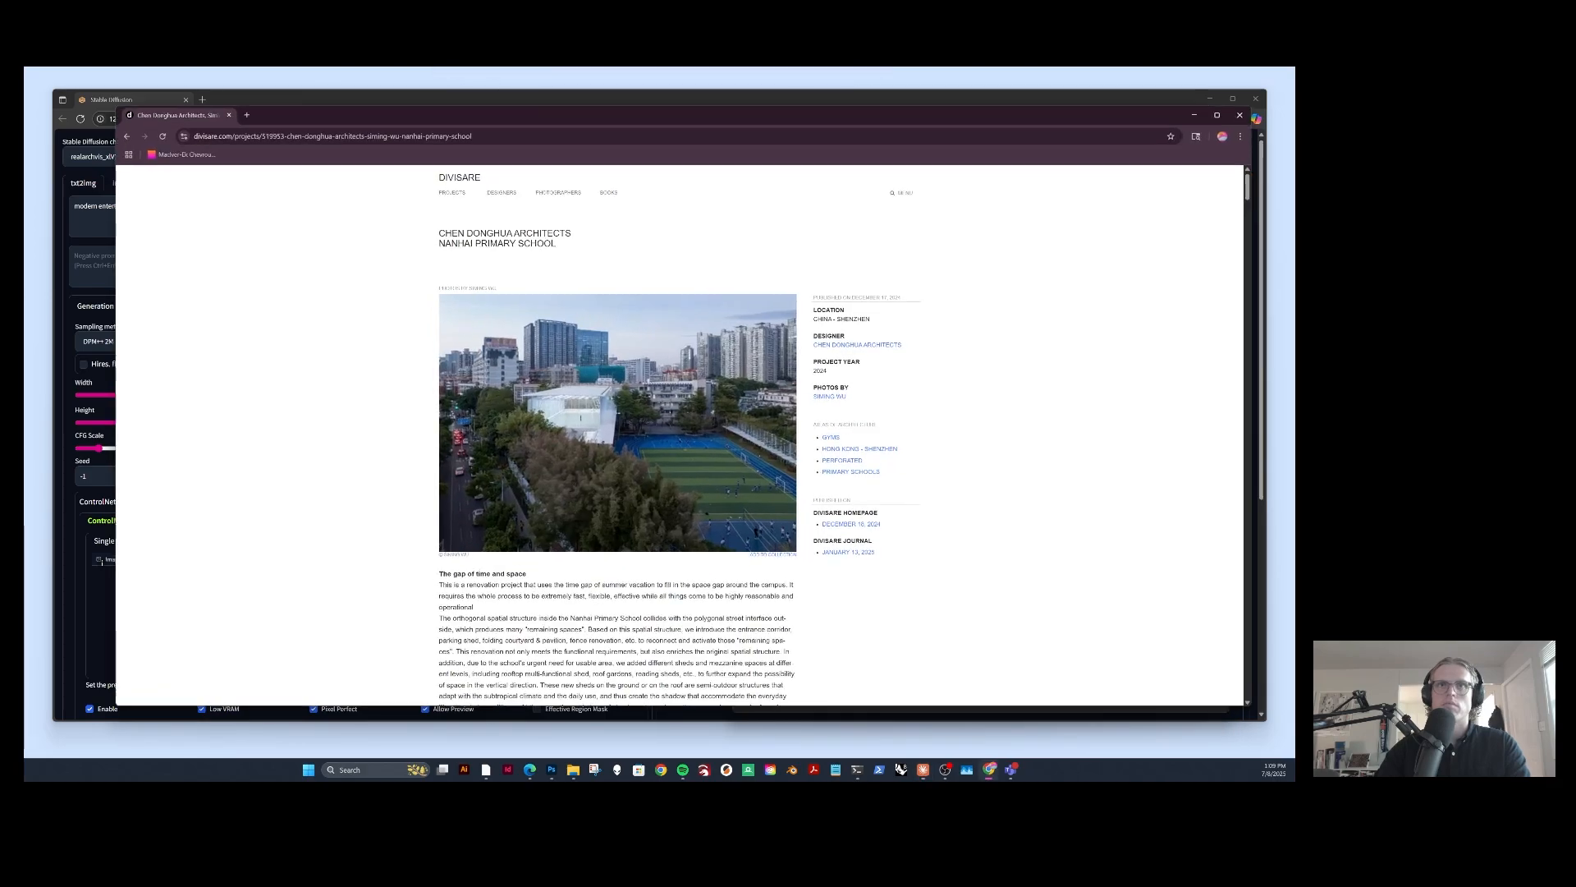
left_click_drag(650, 117, 613, 116)
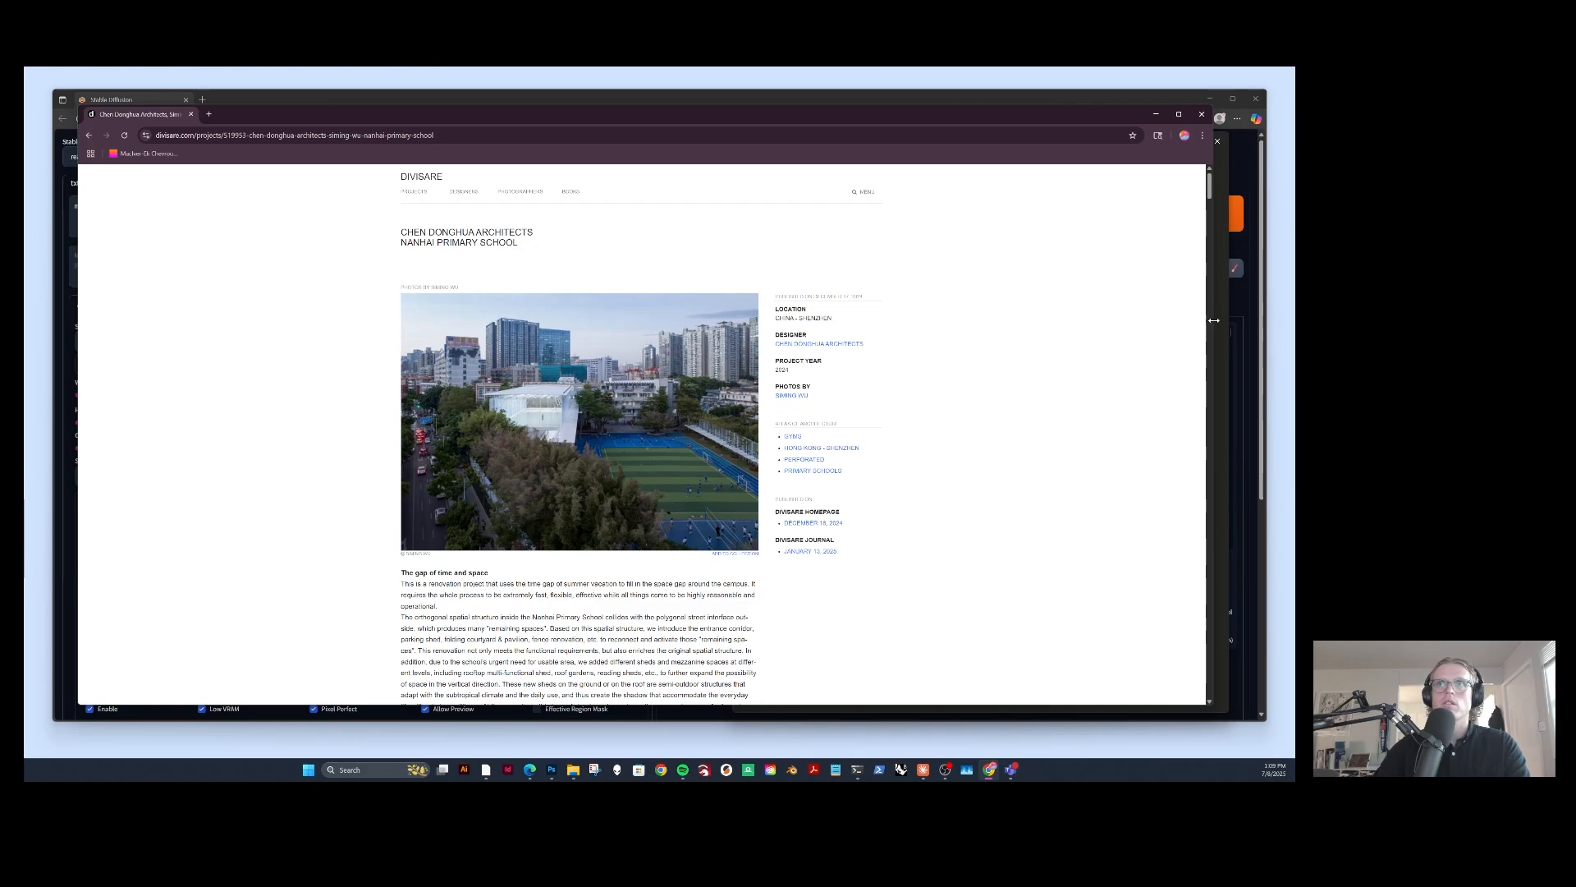
left_click_drag(1213, 320, 598, 320)
Open the Civic Centers collection from the building types in Divisare's project categories.
left_click(97, 195)
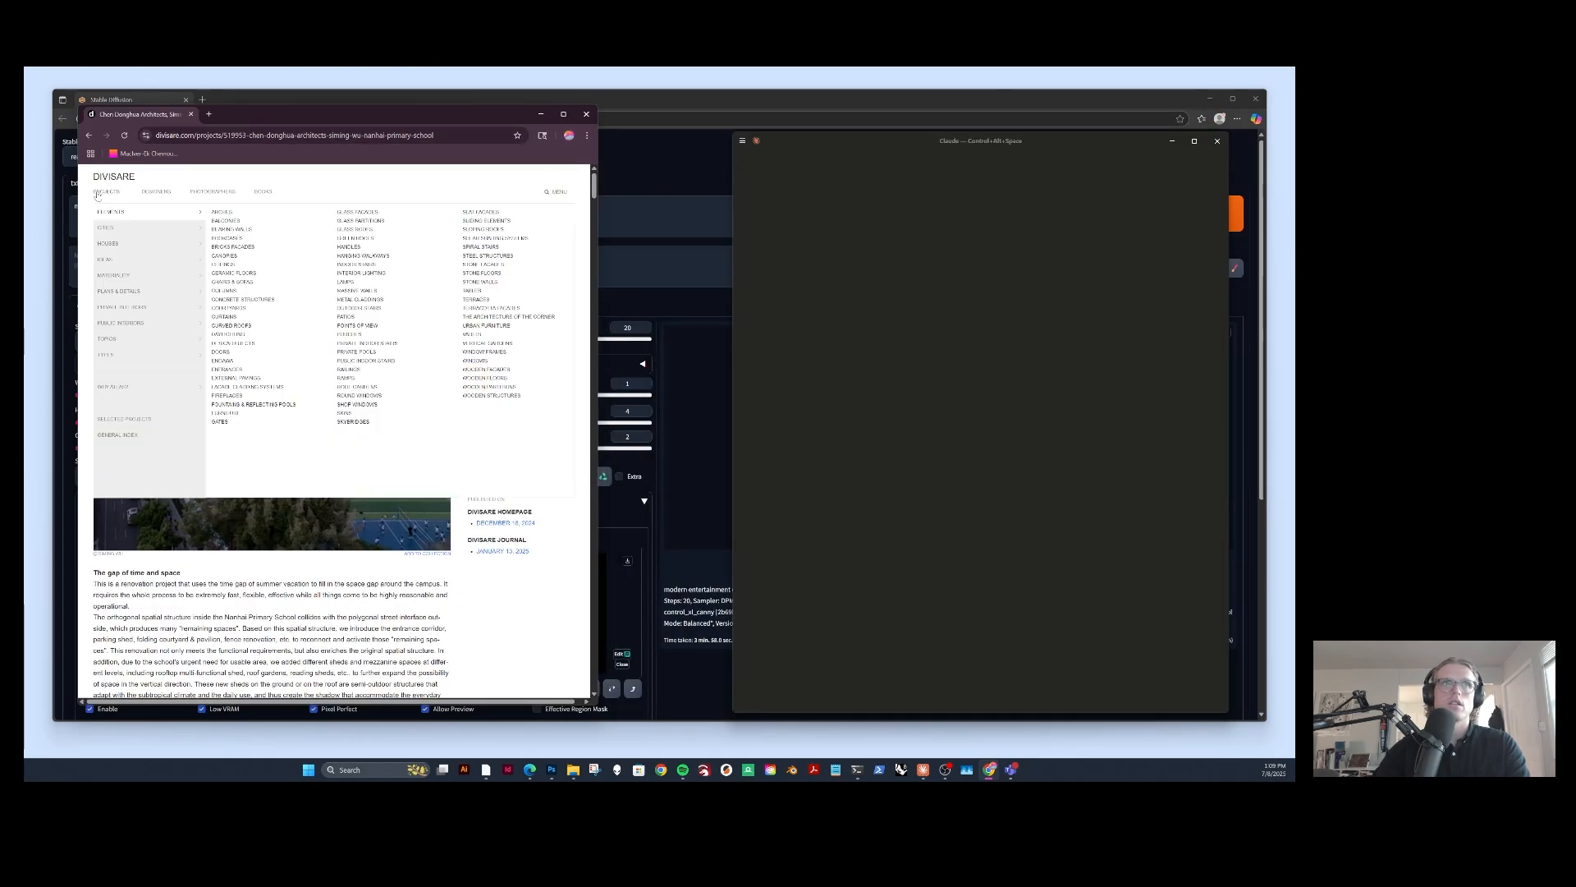
mouse_move(126, 264)
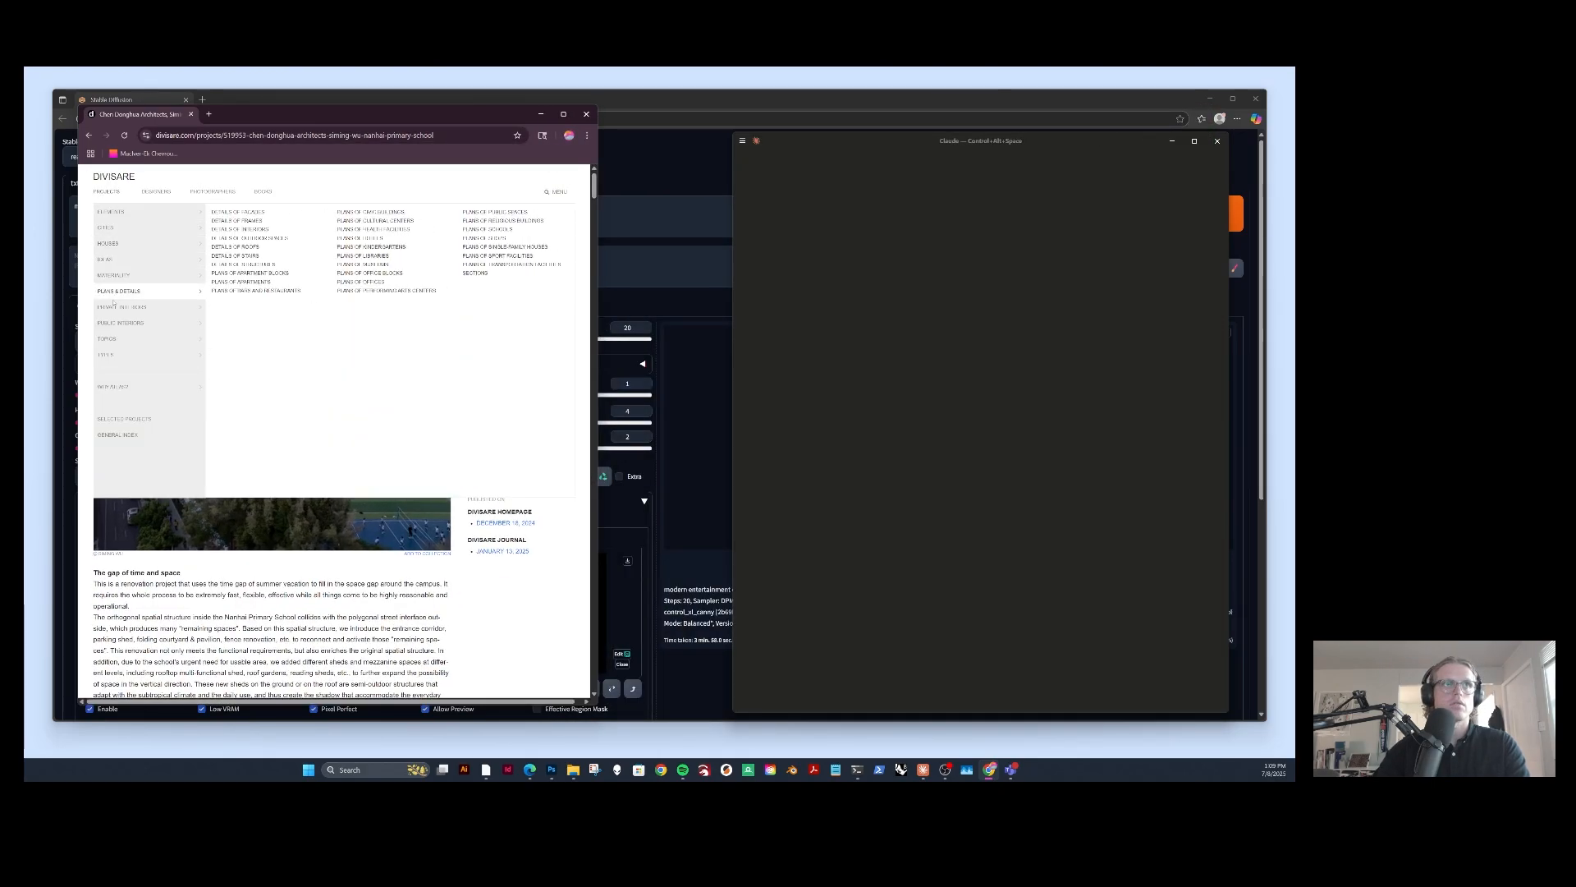
mouse_move(123, 339)
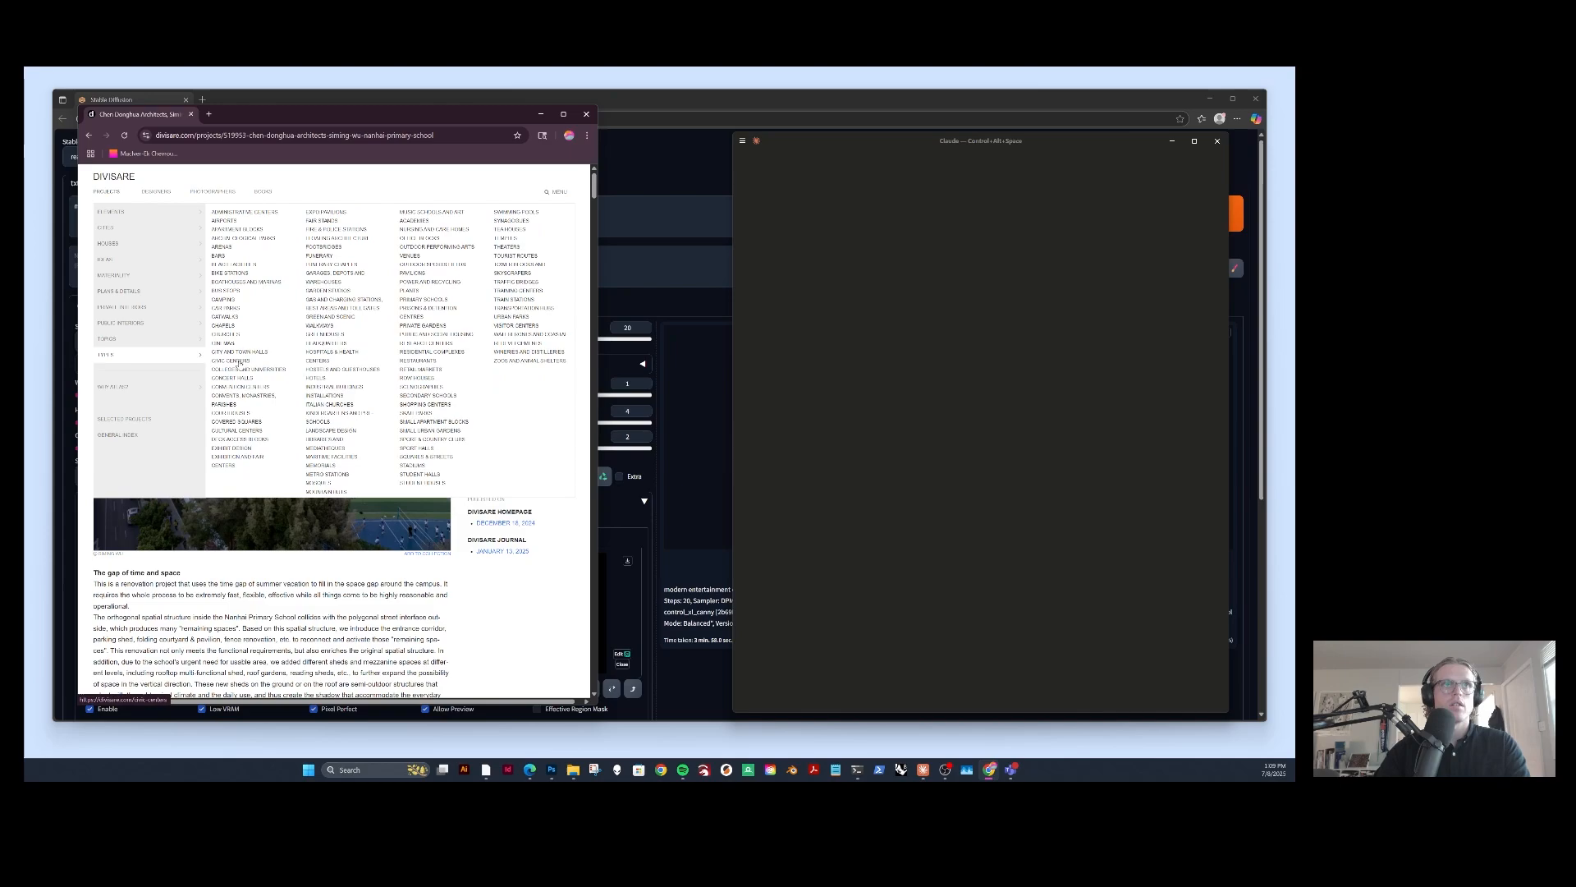
left_click(238, 362)
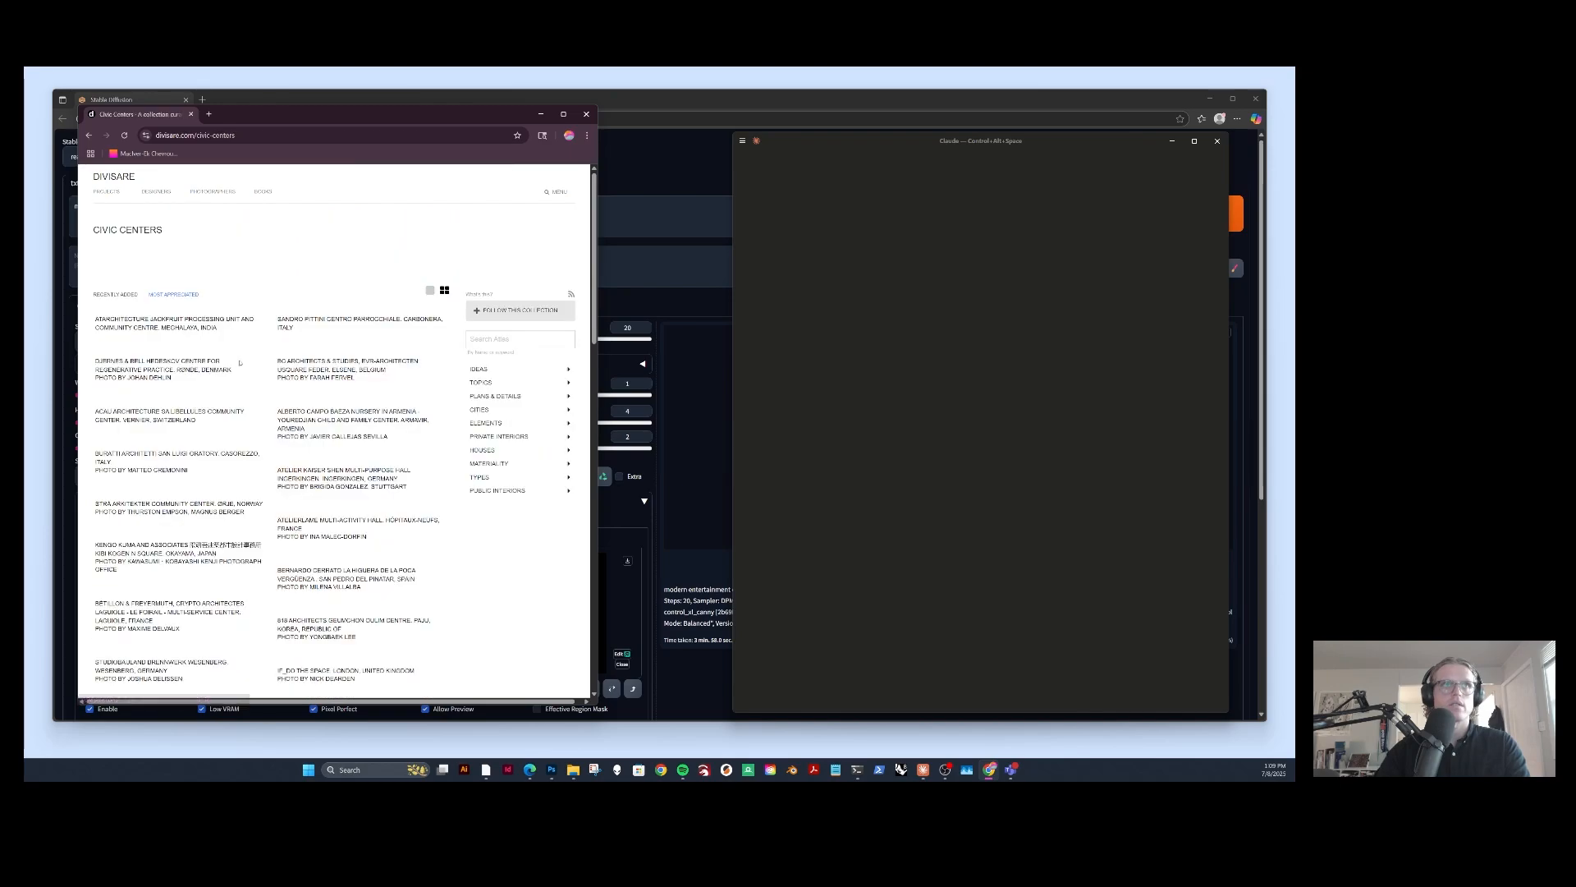
Browse the Civic Centers projects for a reference building and go to page 2 of the collection.
scroll(273, 355, "down", 10)
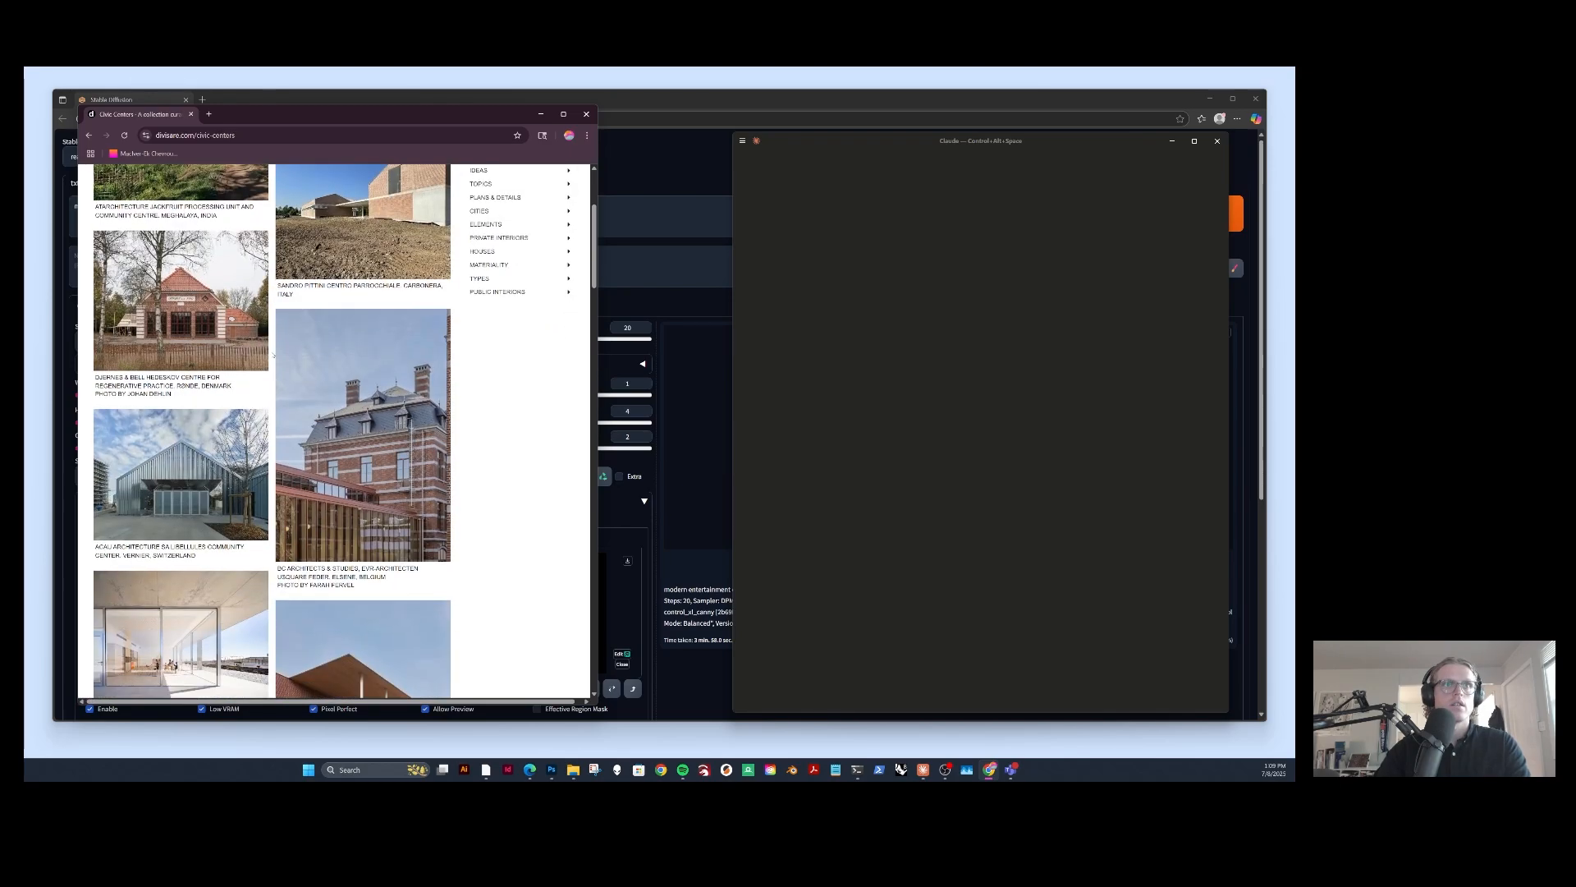
scroll(274, 355, "down", 6)
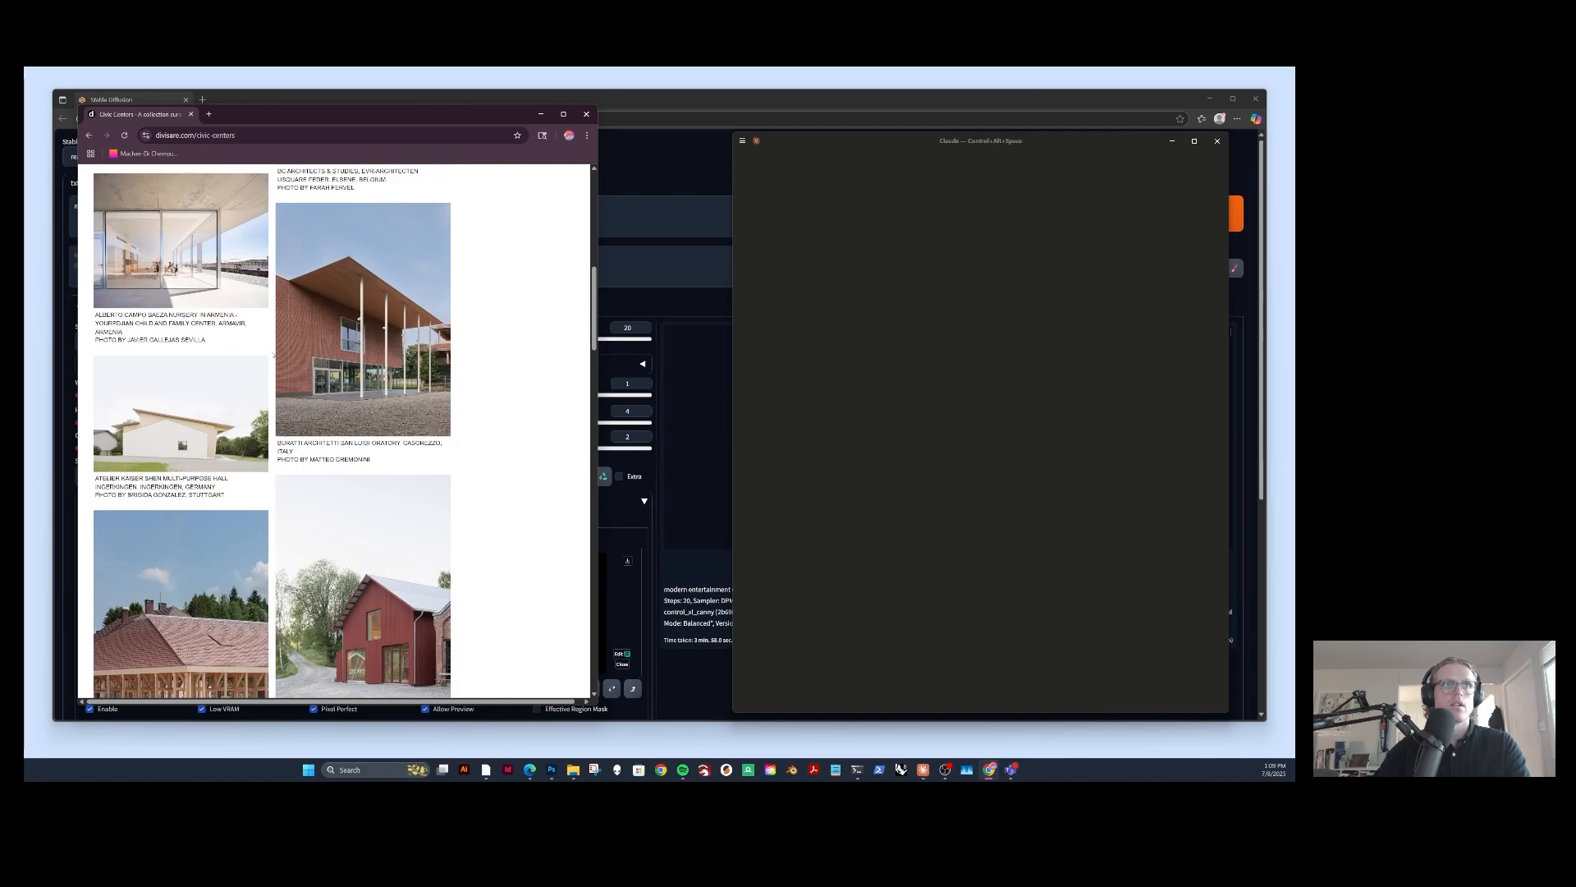
scroll(273, 354, "down", 3)
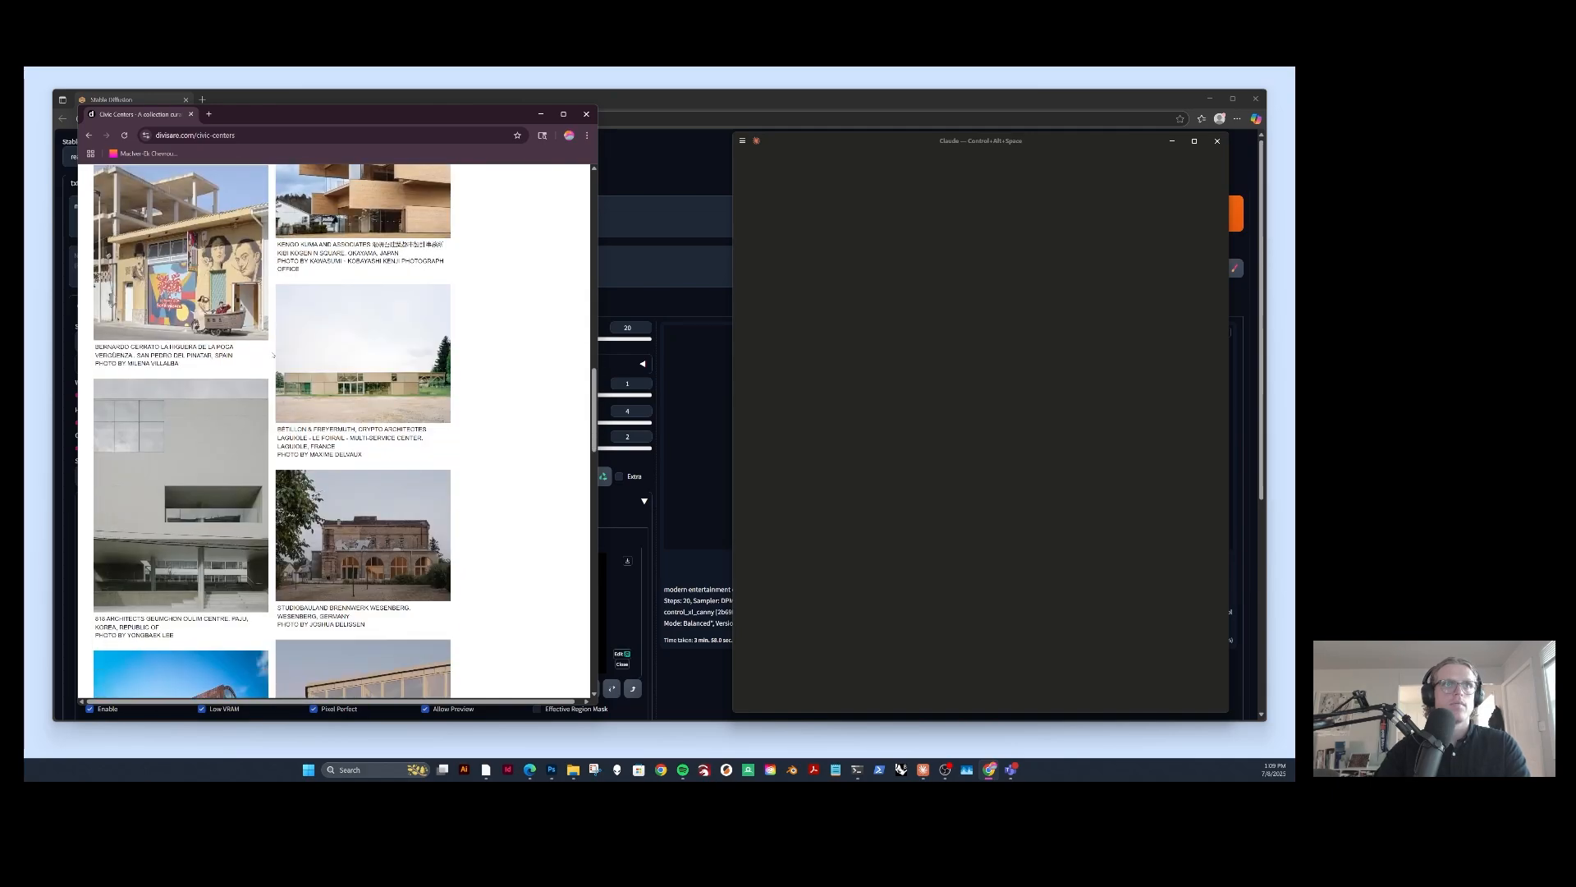
scroll(274, 355, "down", 10)
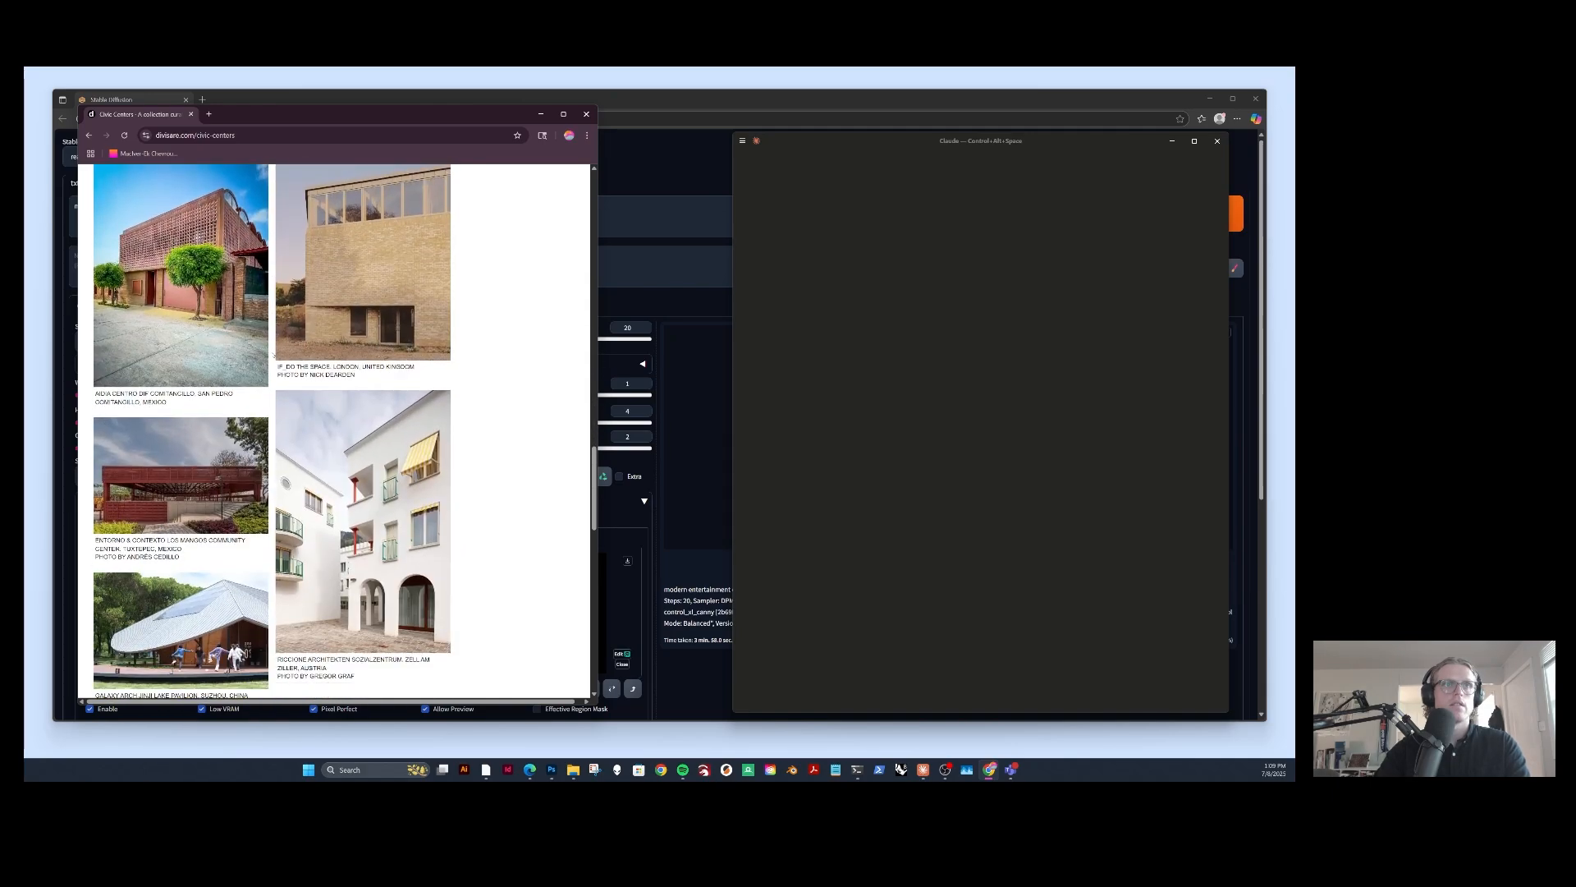
scroll(274, 355, "down", 2)
left_click(119, 477)
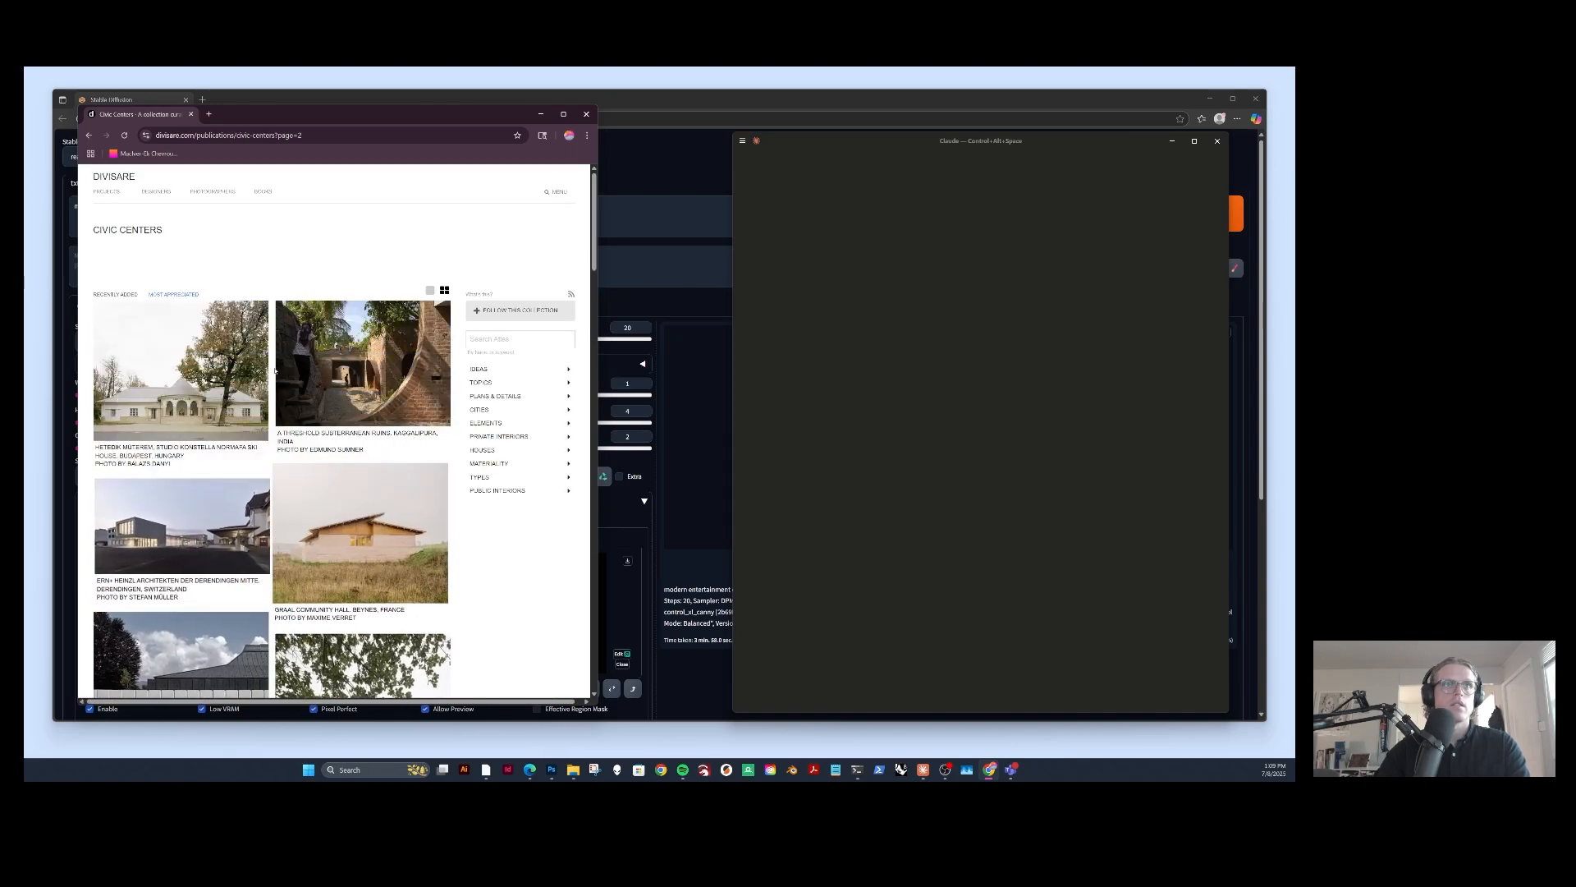
Open the Graal community hall project in Beynes, France, from the second collection page.
scroll(271, 378, "down", 3)
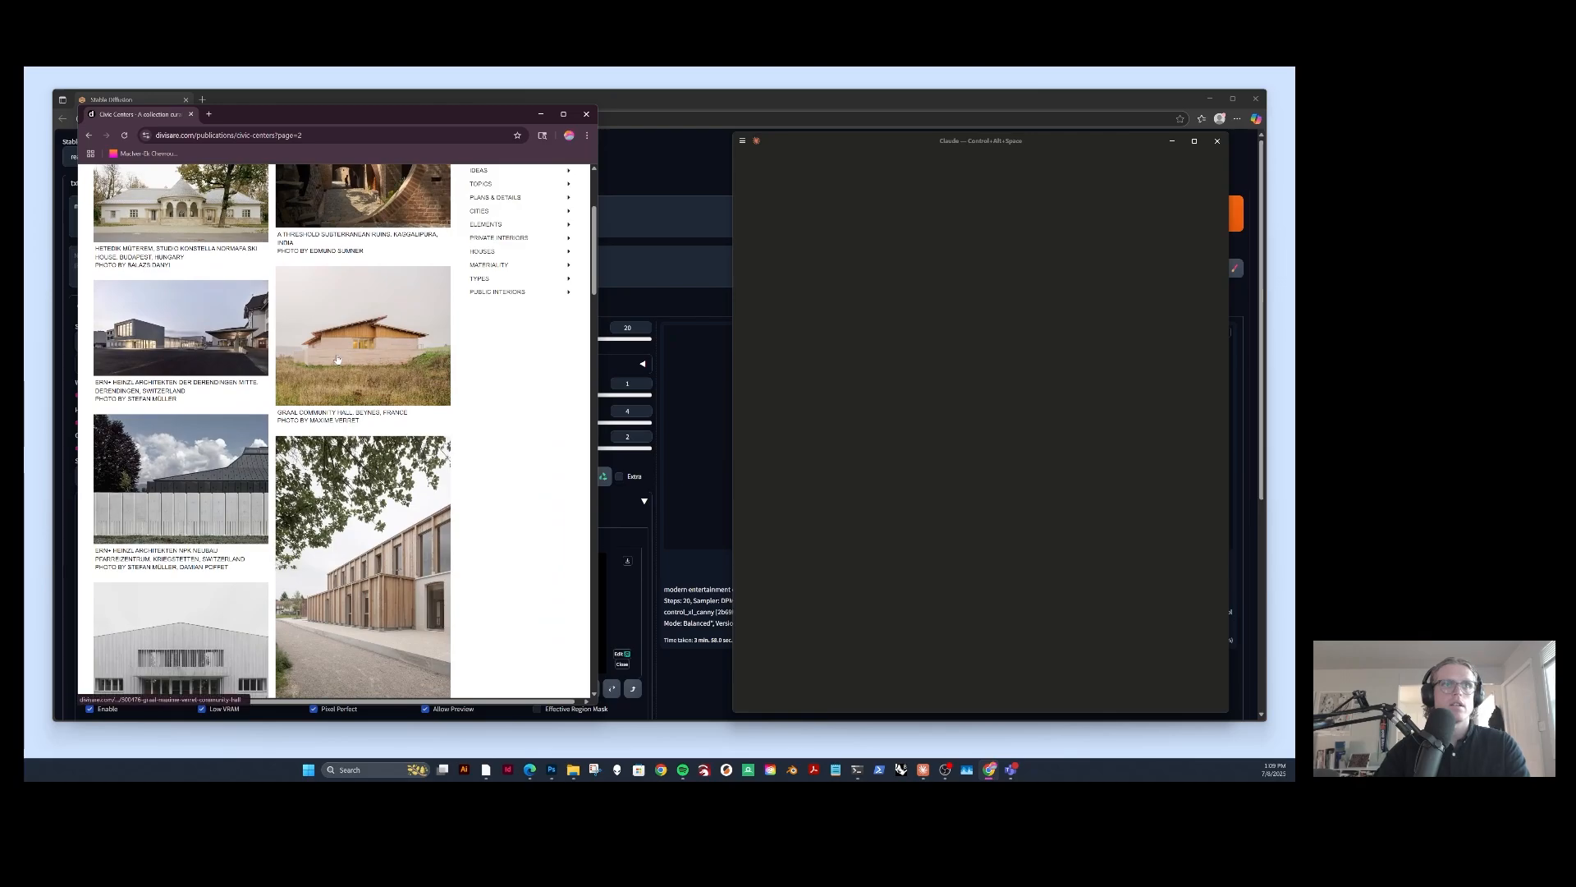
scroll(337, 359, "down", 1)
scroll(336, 359, "up", 1)
left_click(358, 329)
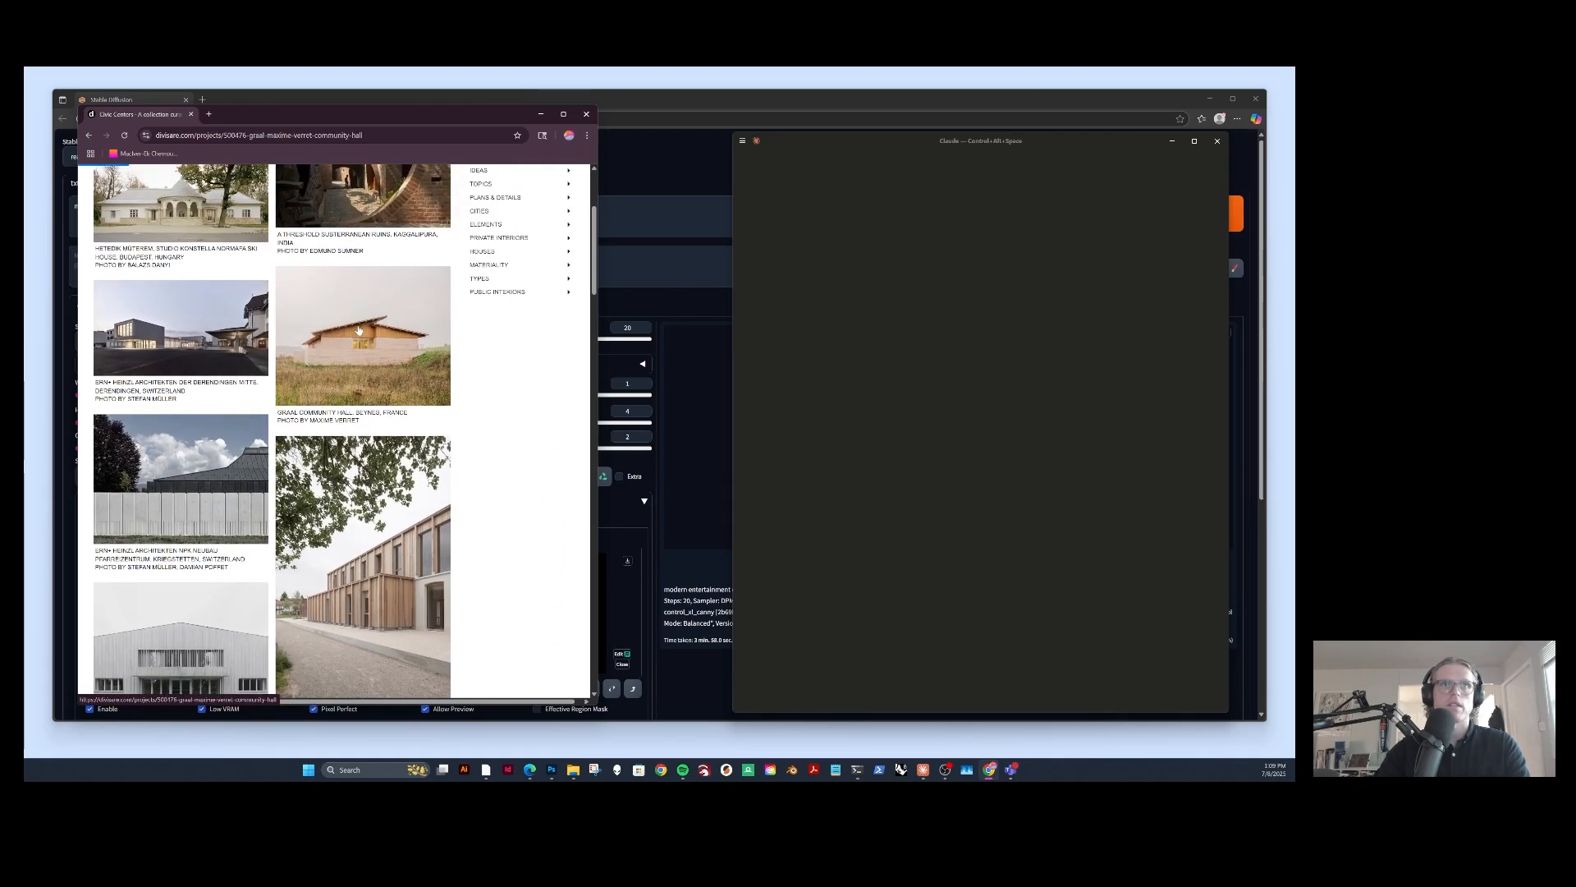
Copy the frontal photo of the community hall with its wood-clad gable standing behind the grass field.
scroll(275, 409, "down", 6)
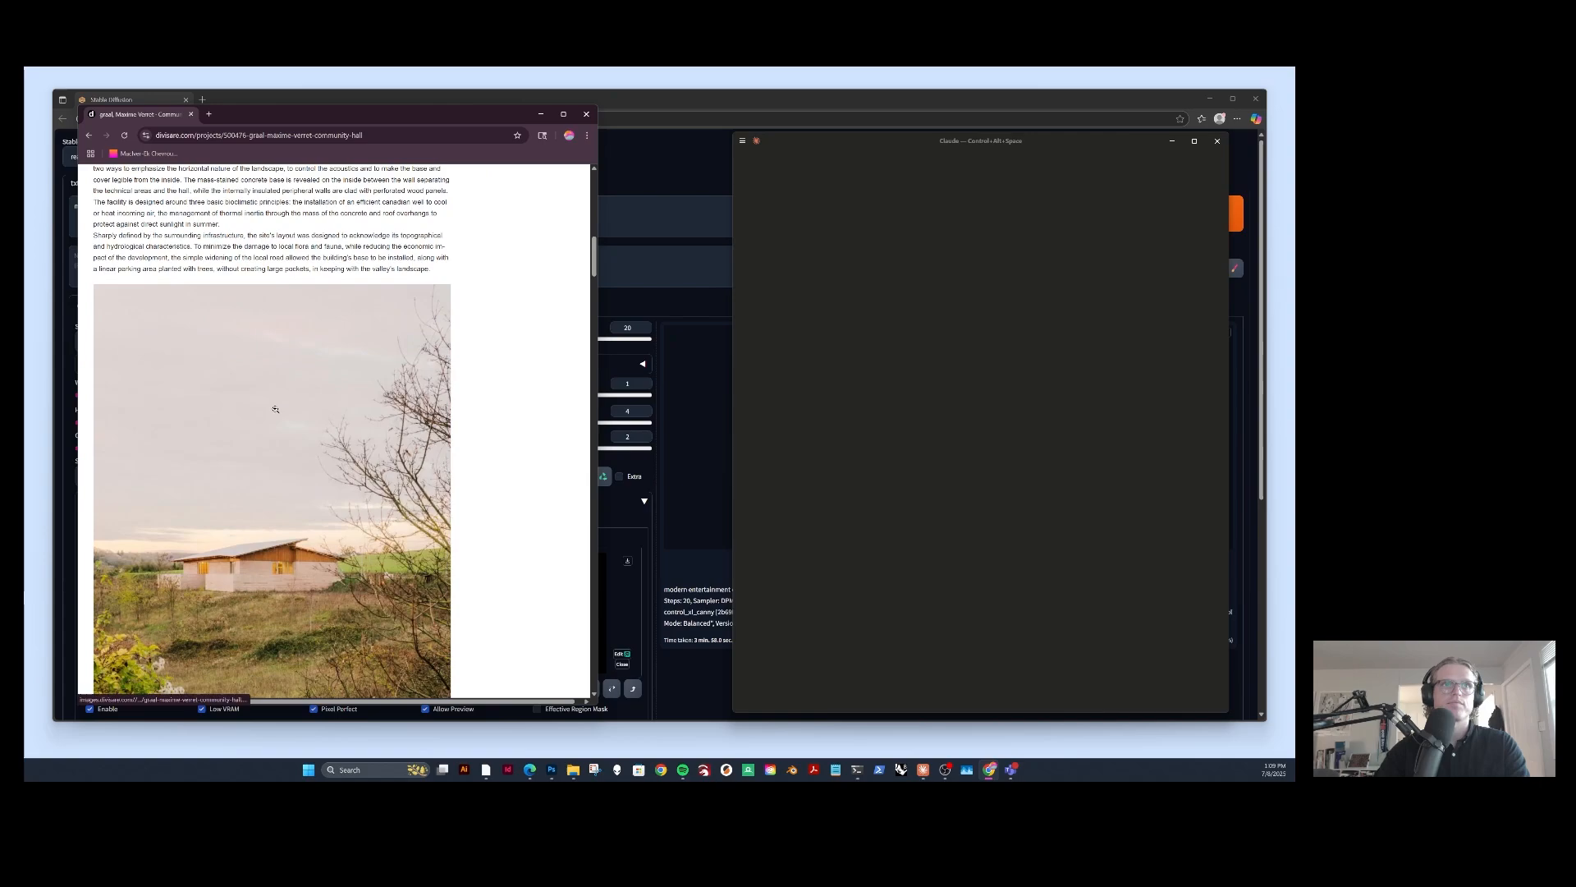
scroll(275, 409, "down", 3)
scroll(275, 408, "down", 4)
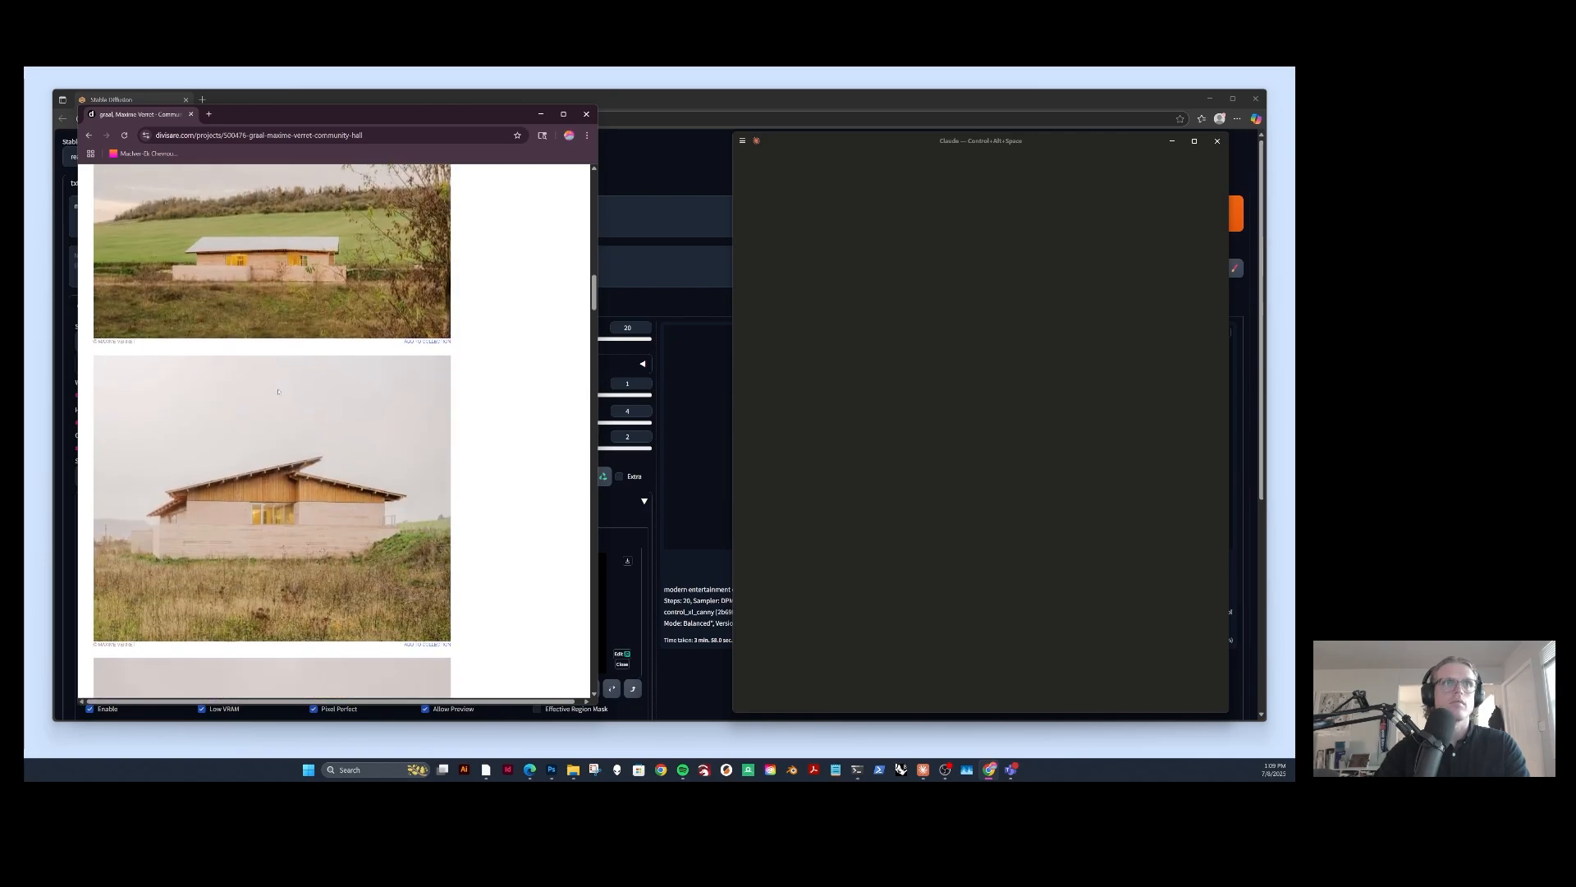
right_click(271, 490)
left_click(311, 654)
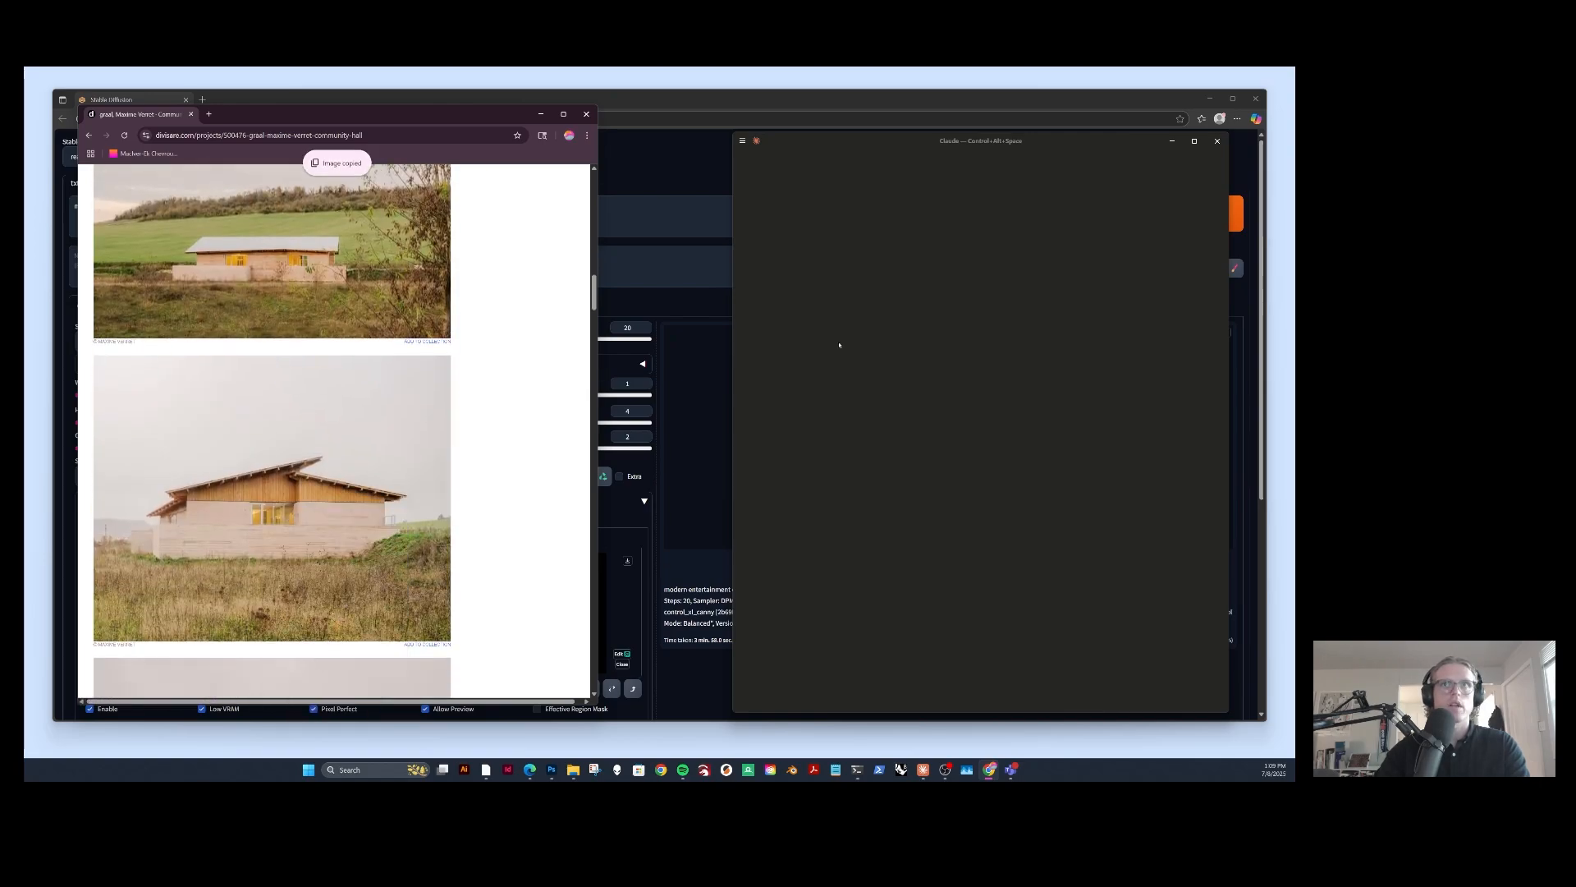
Write the Claude message "generate a stable diffusion prompt for the materiality, setting, image style, and context shown here for a sports and entertainment center.".
left_click_drag(1022, 144, 992, 143)
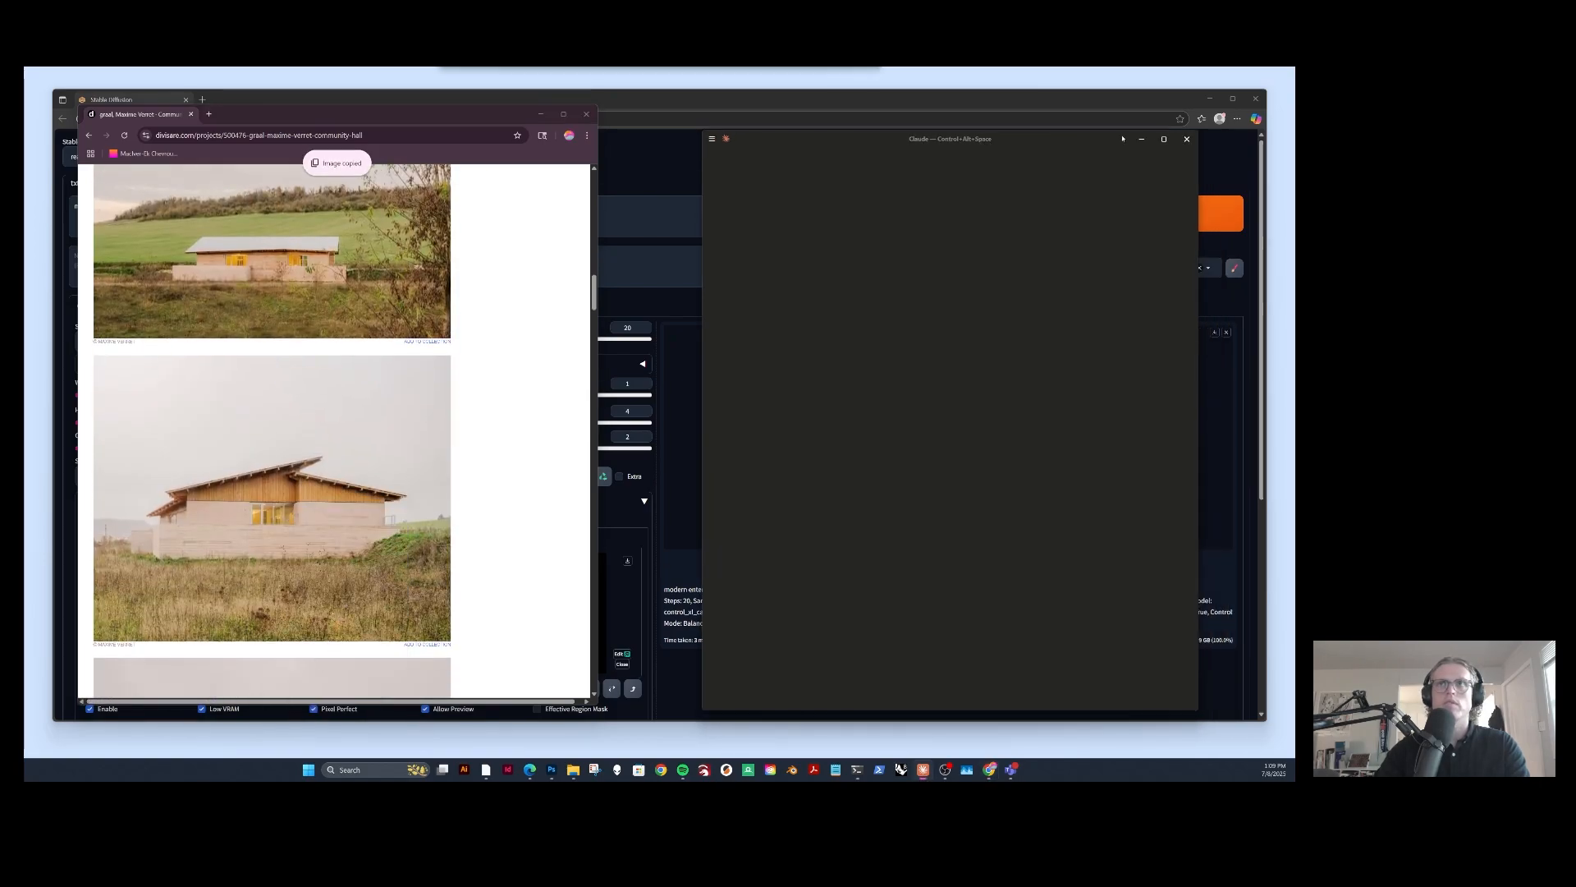
left_click(1164, 140)
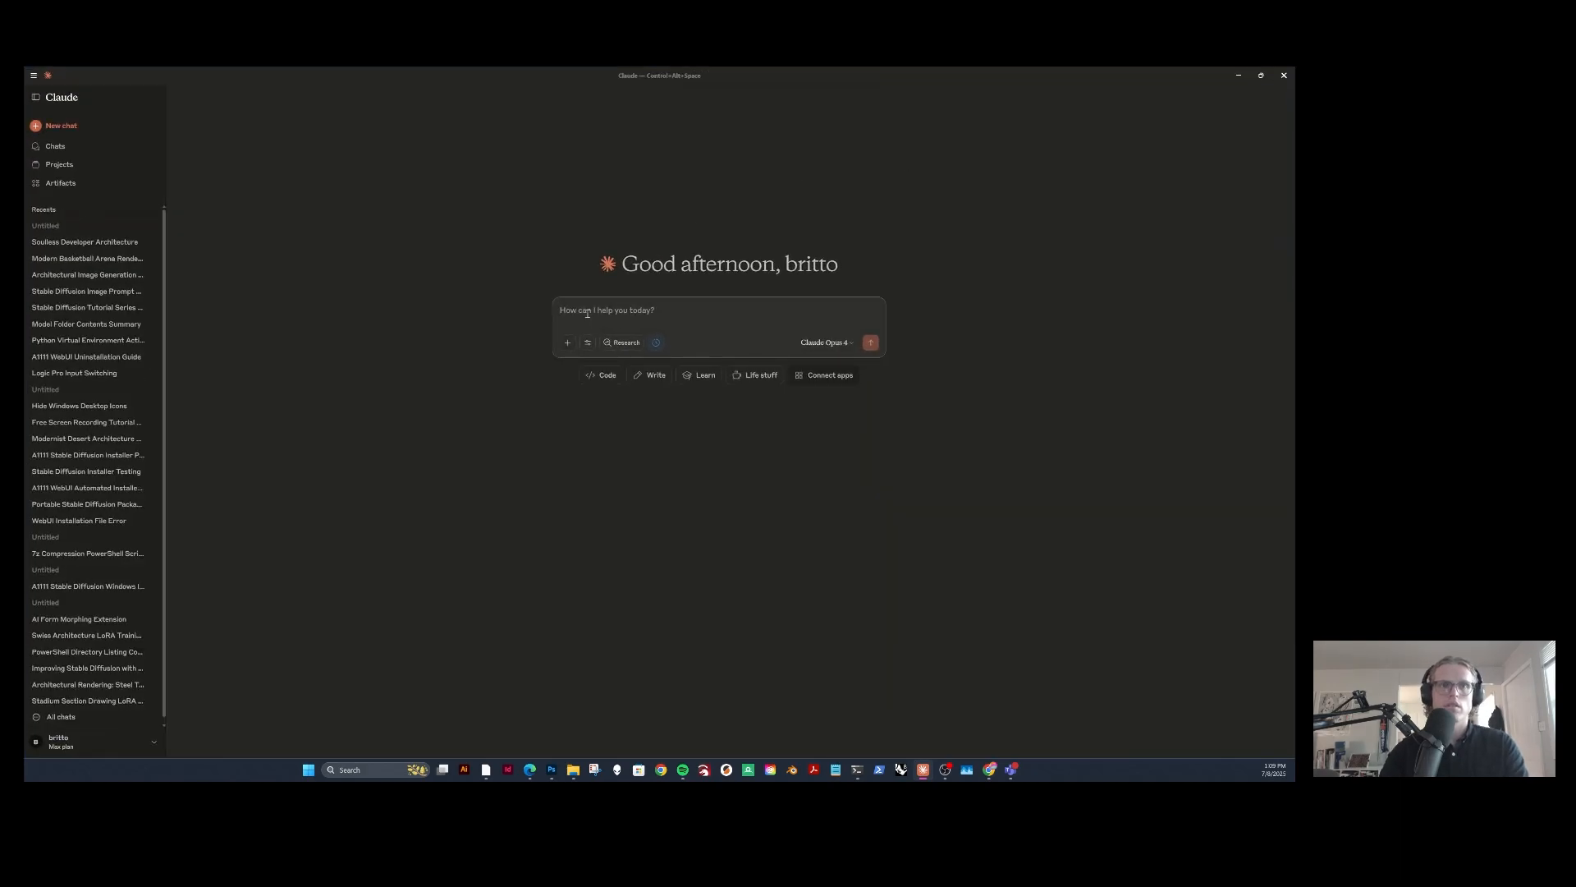
type("generate")
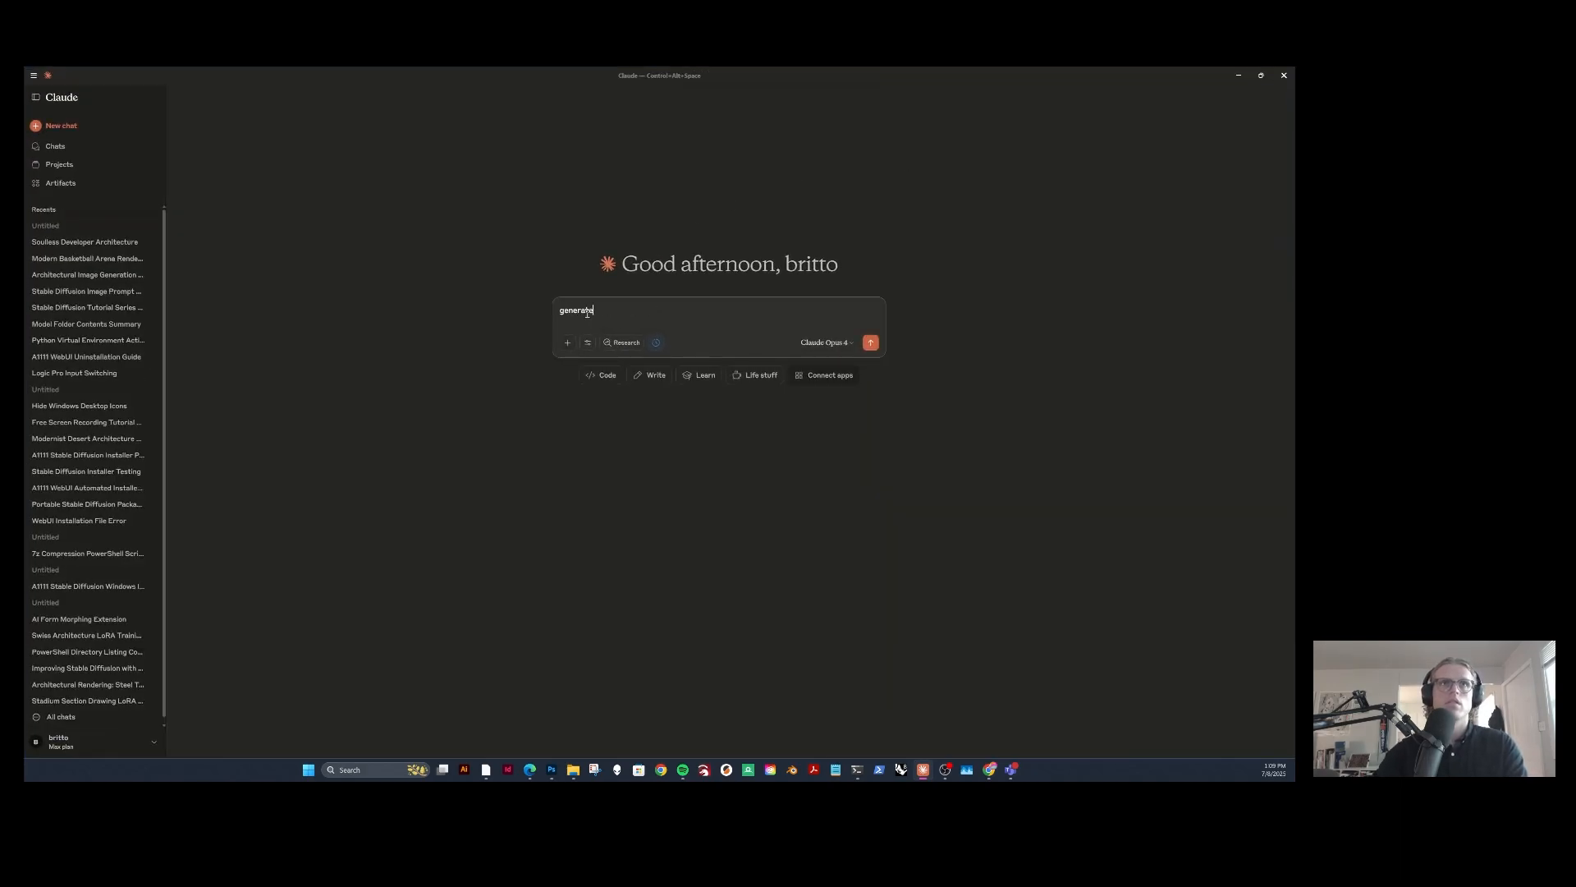
left_click(1261, 75)
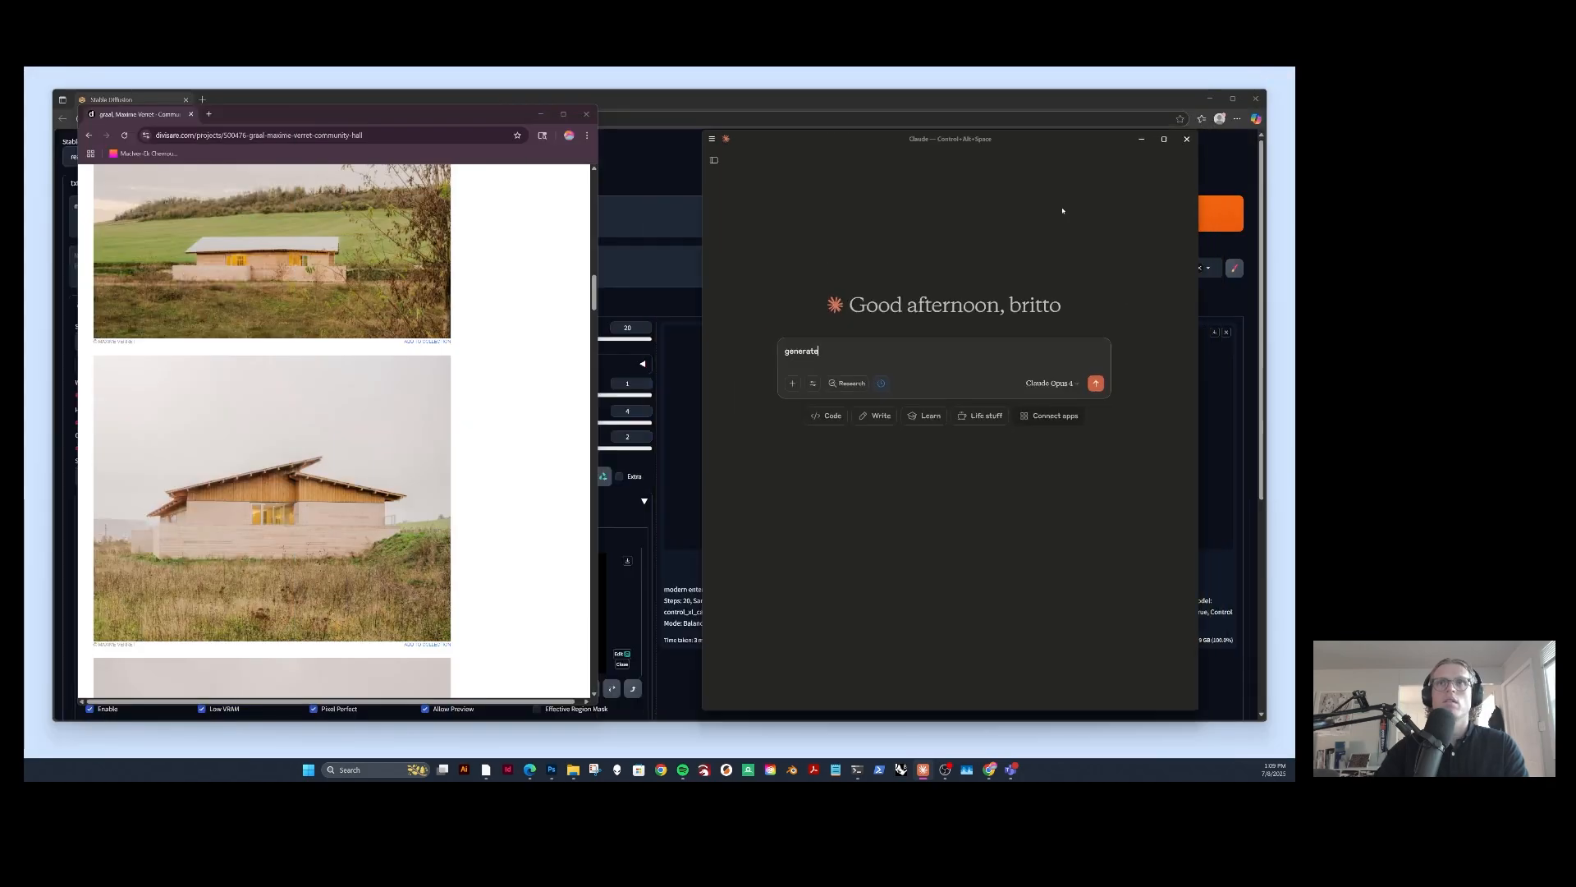
type("a")
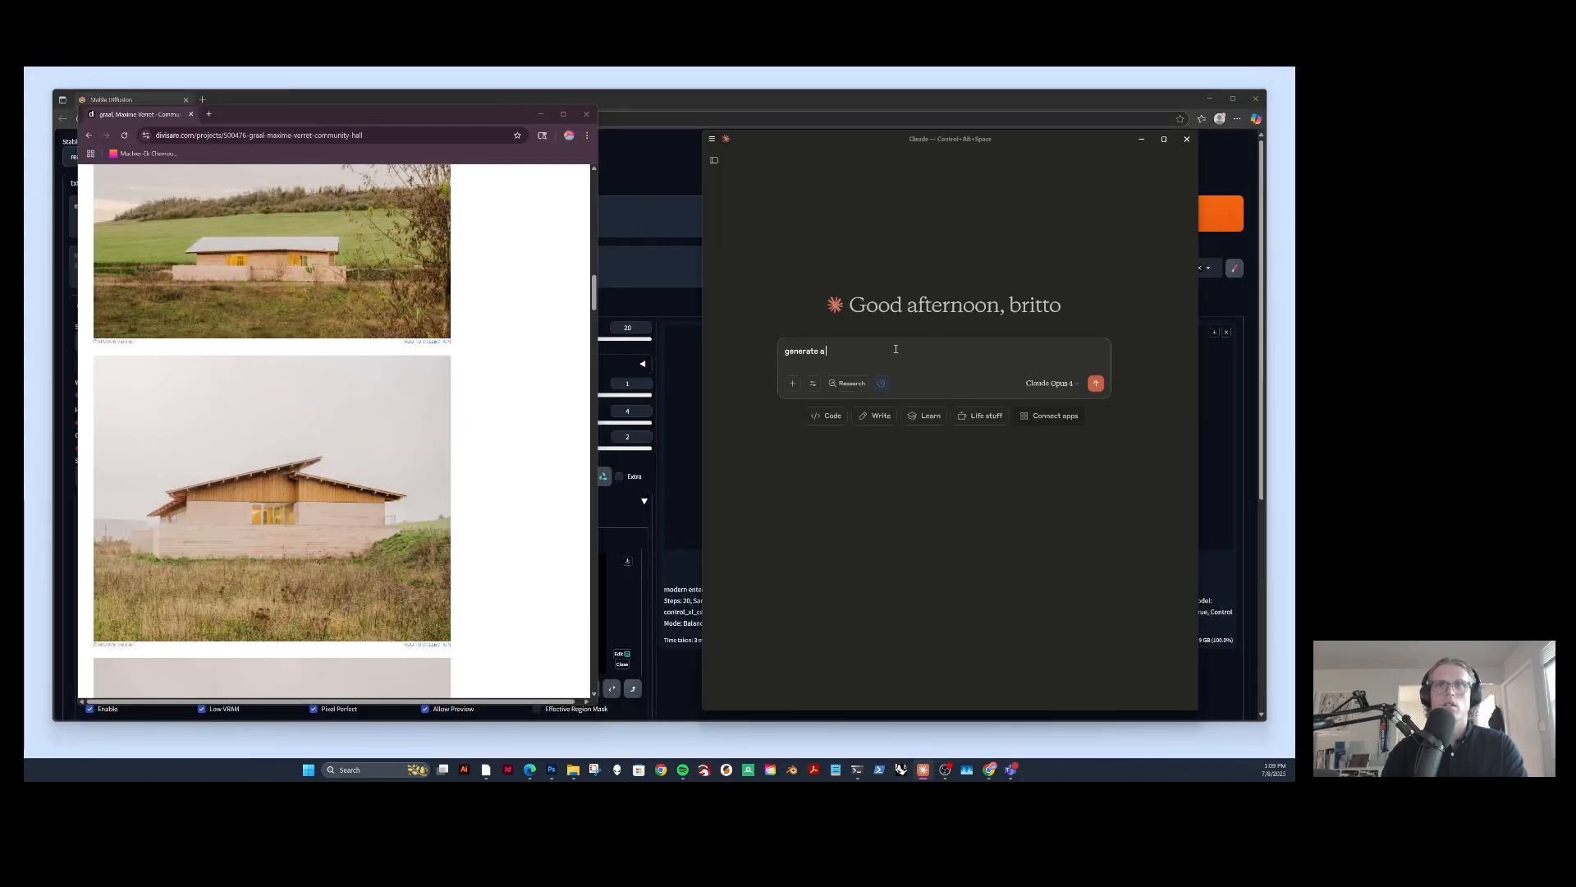
type(" stable diffus")
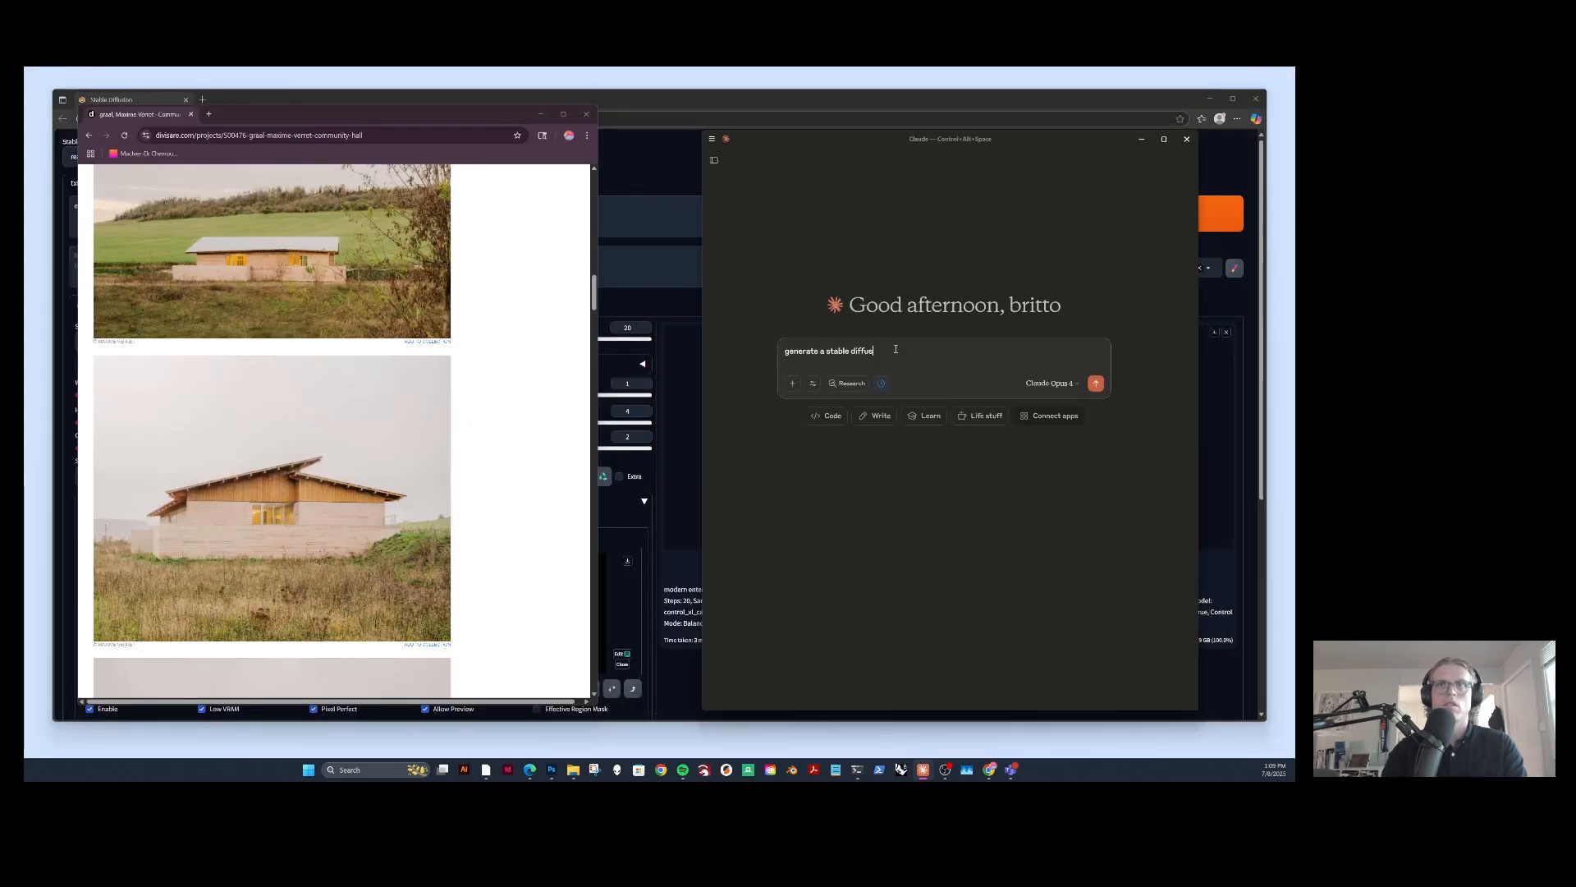
type("ion prompt for the")
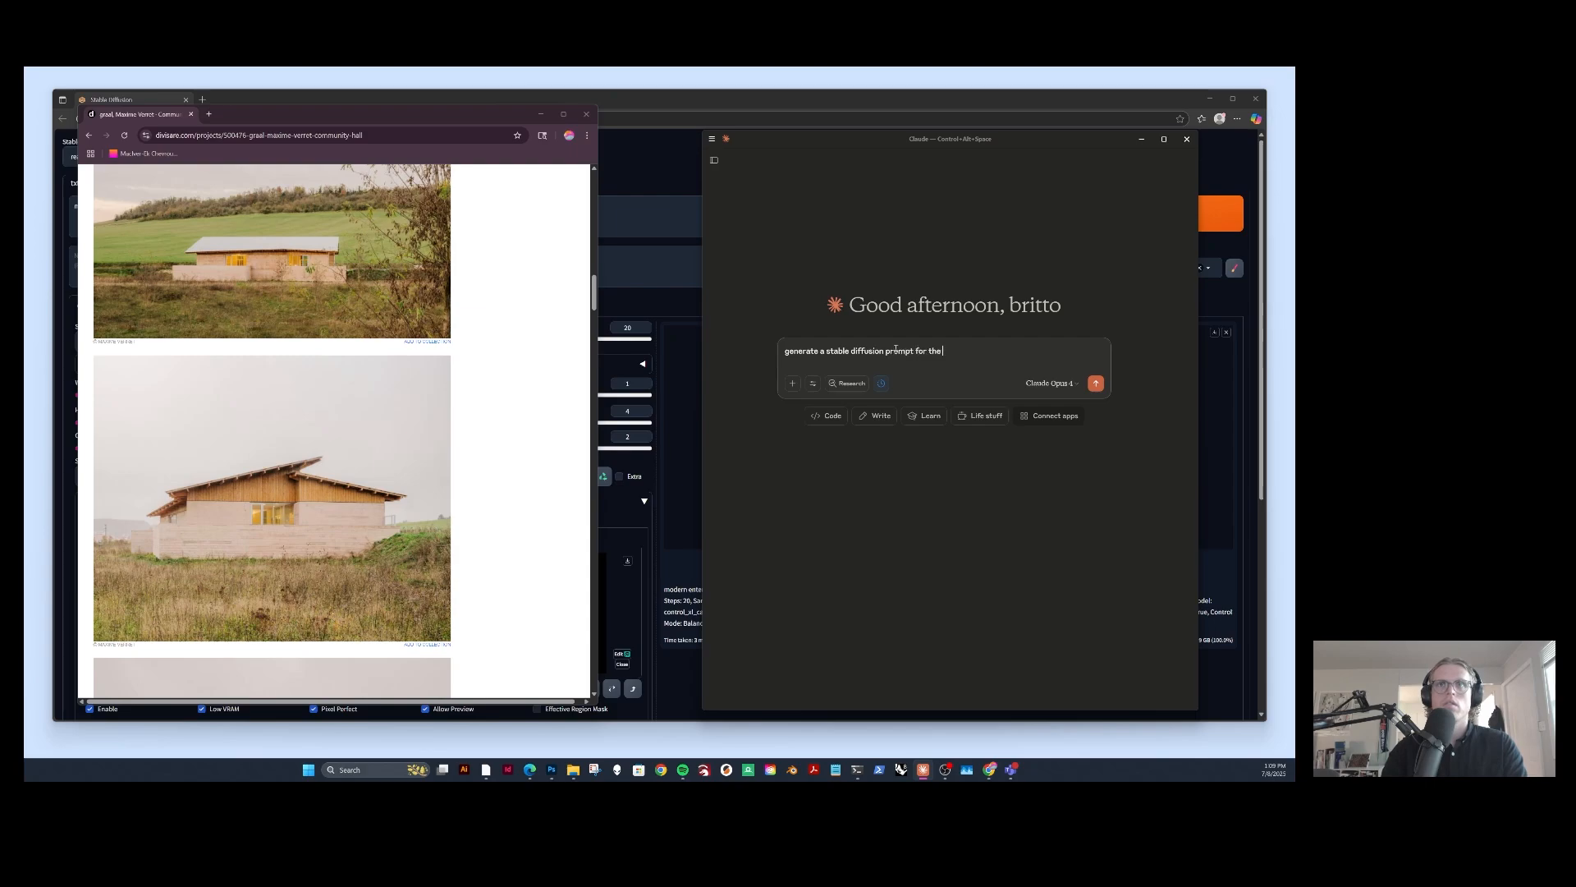
type(" materiality a, setting, image sty")
type("le, and context shown he")
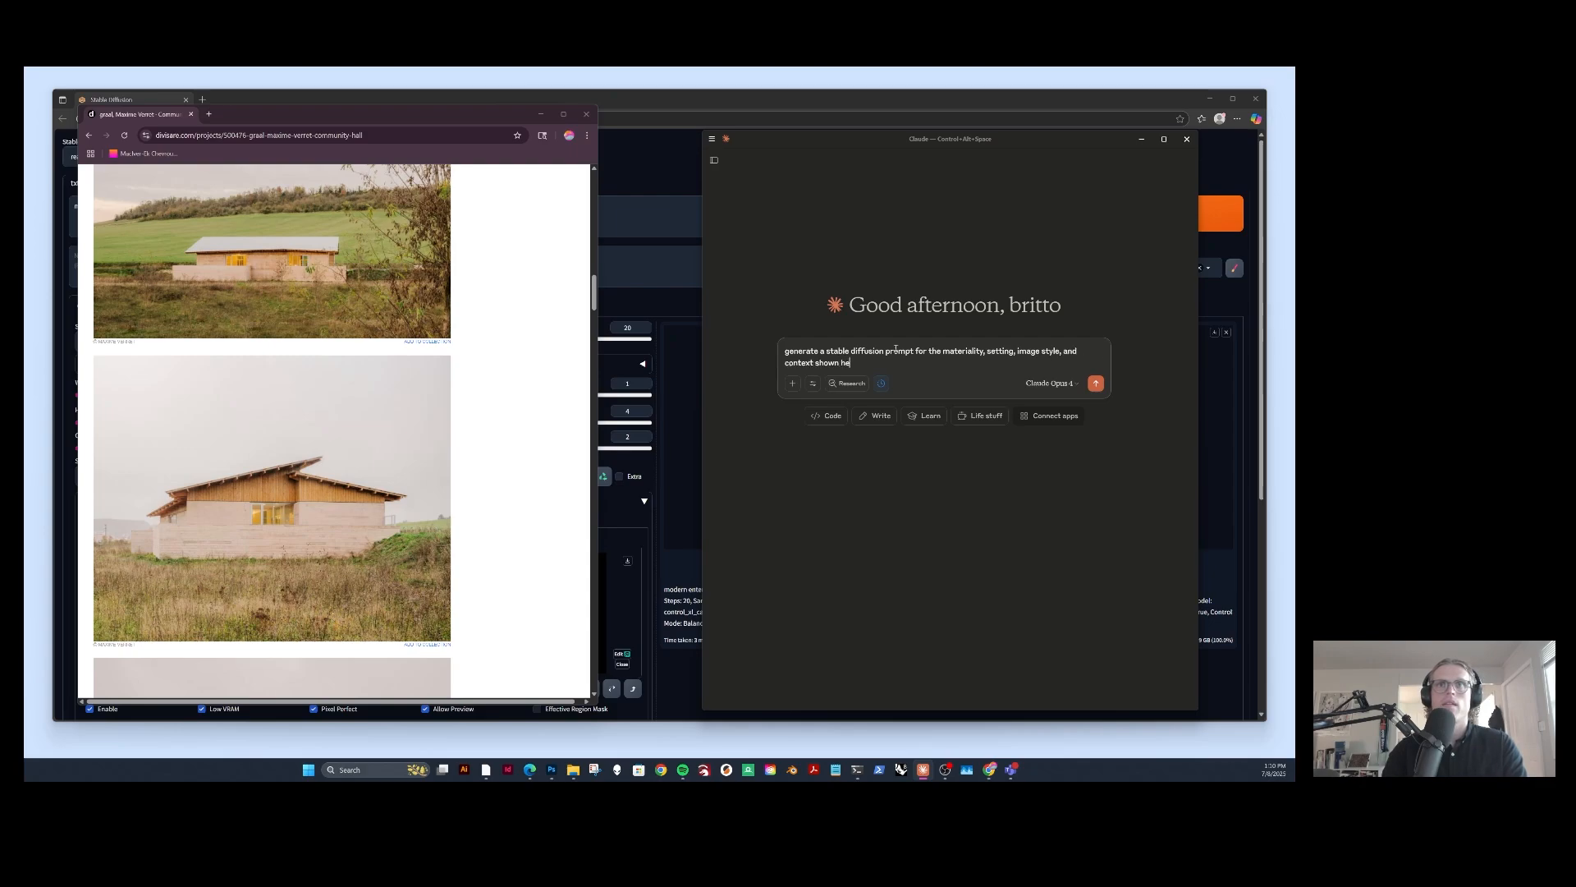
type("re for a sports and enter")
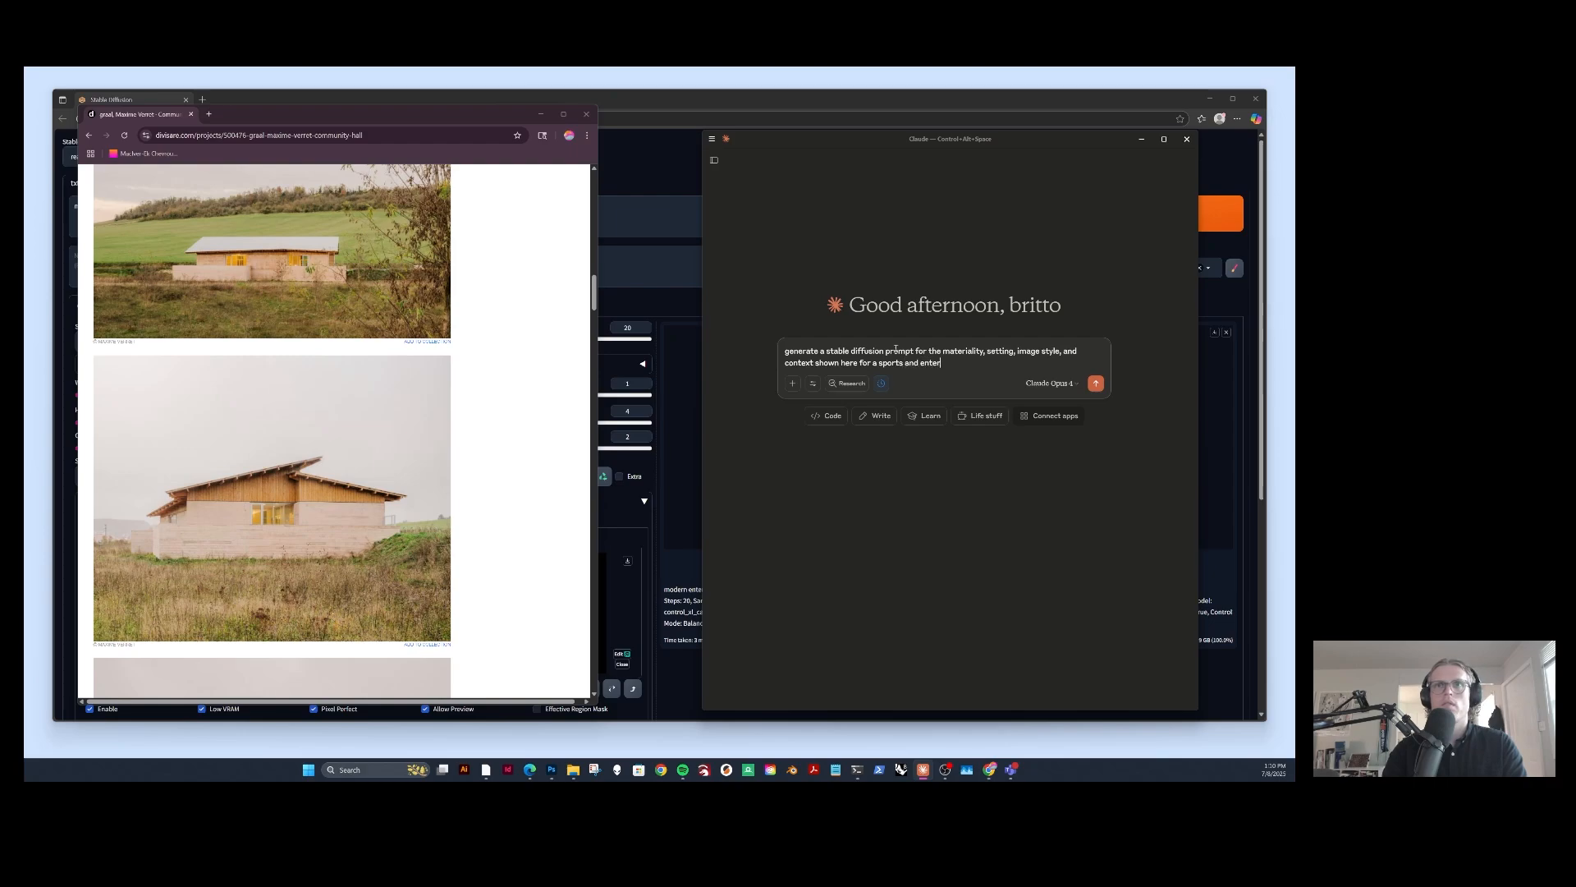
type("tainment center")
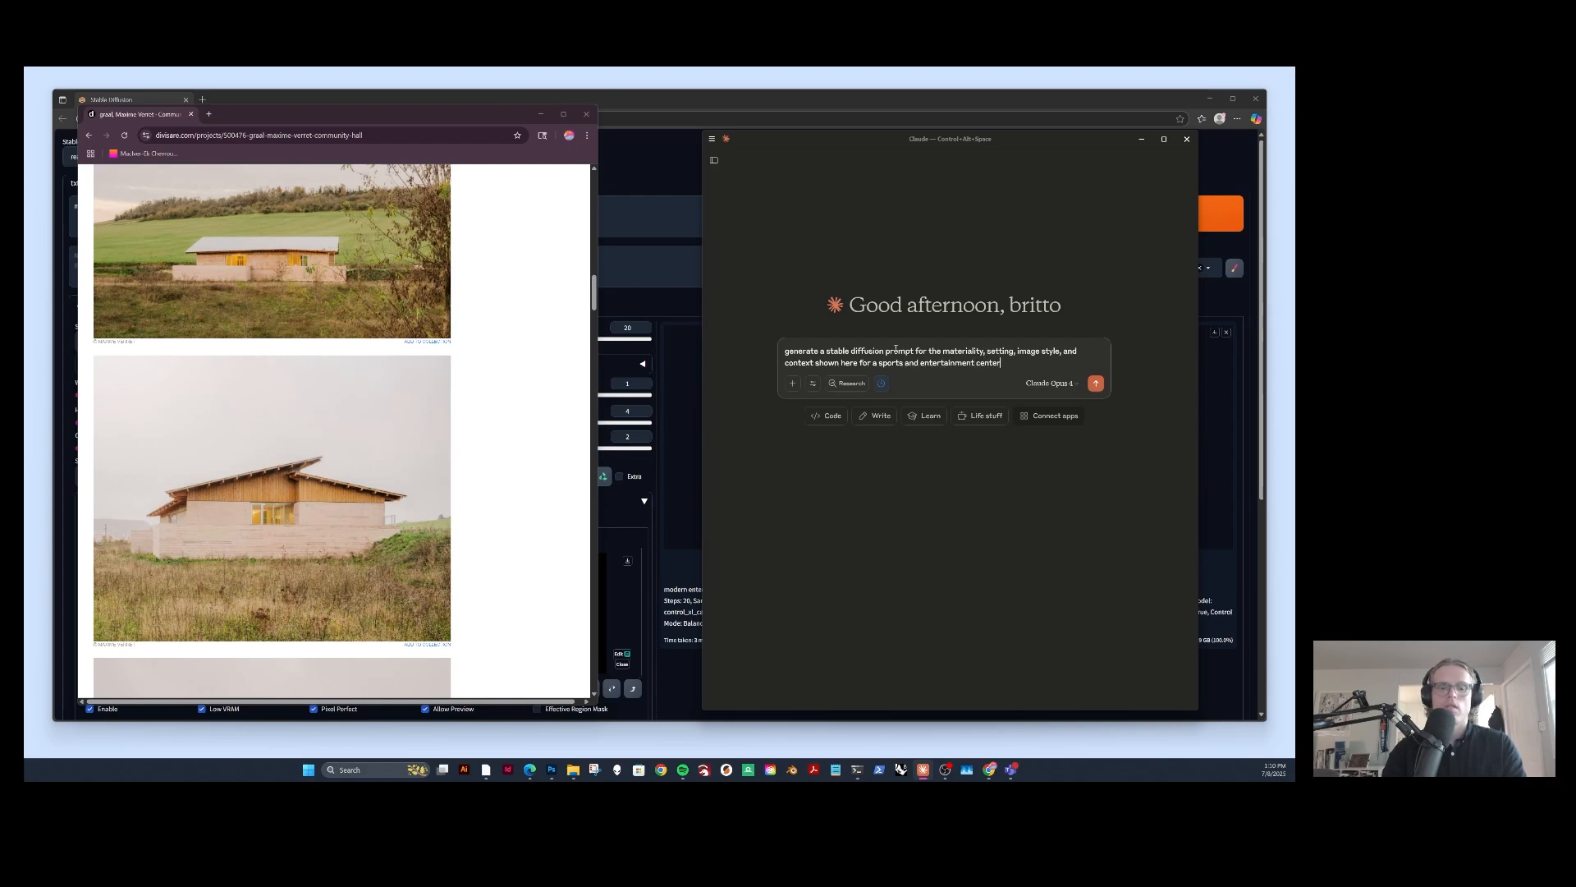
type(".")
Attach the copied community hall photo to the message, send it, and minimize the Divisare browser window.
key("ctrl+v")
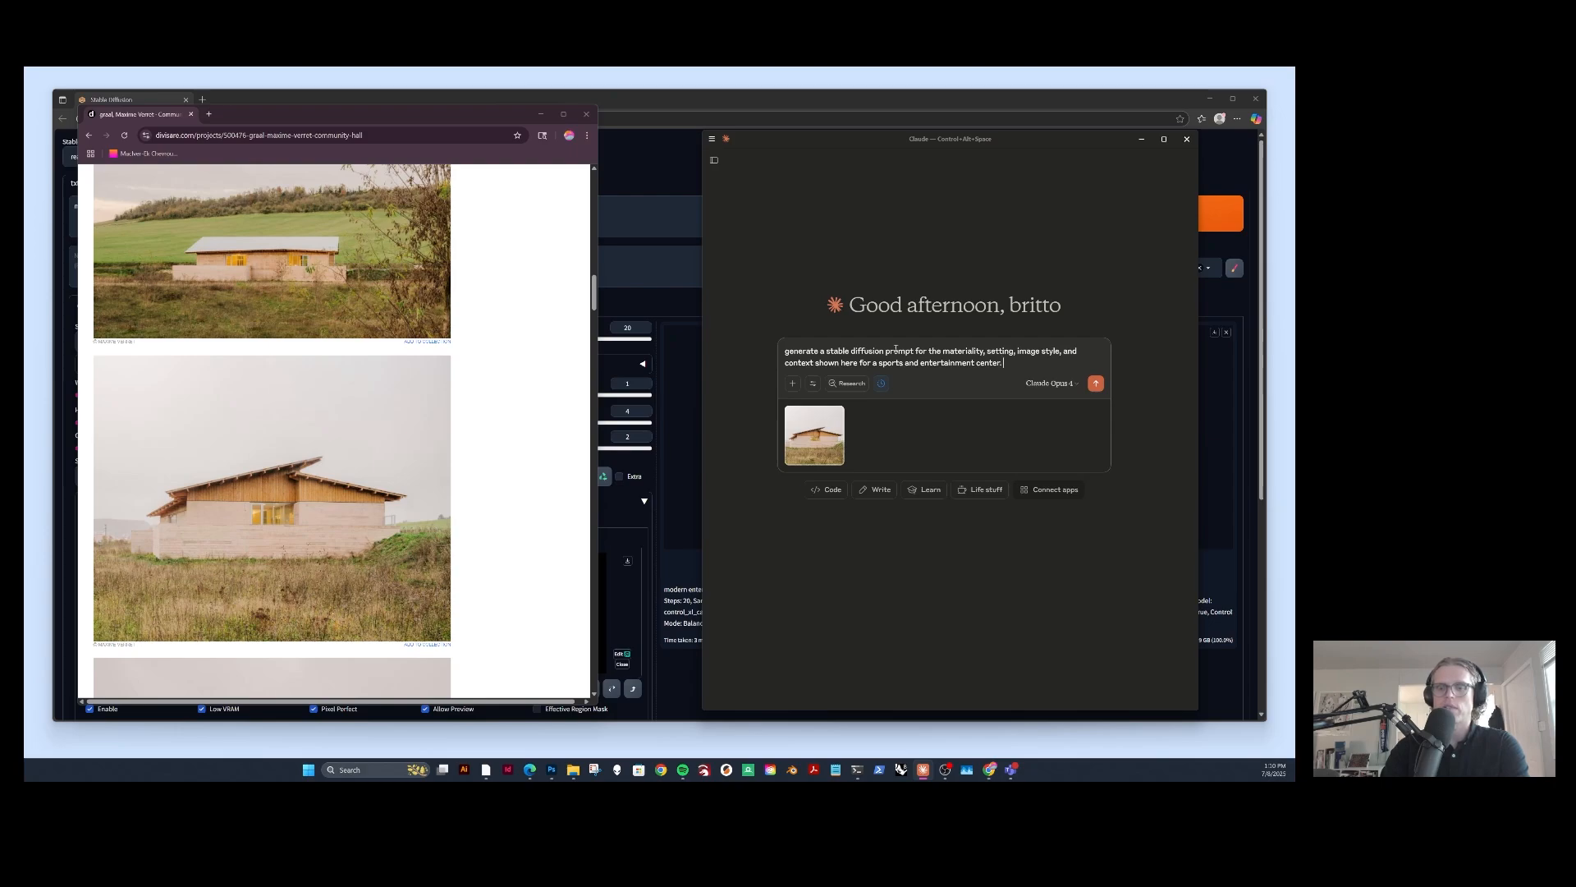
key("Return")
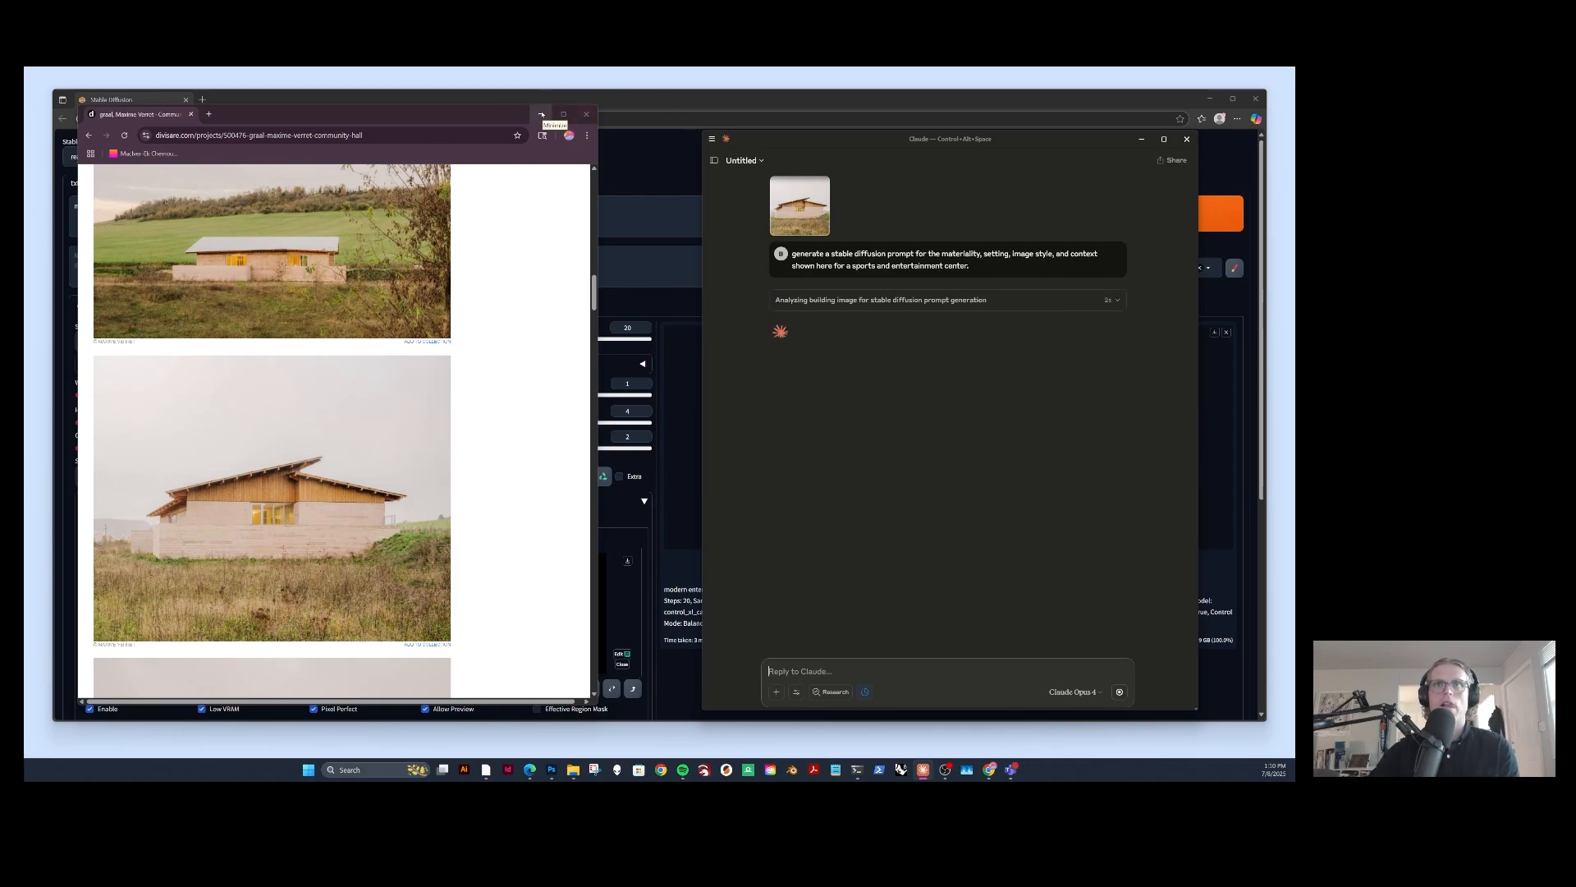
left_click(542, 115)
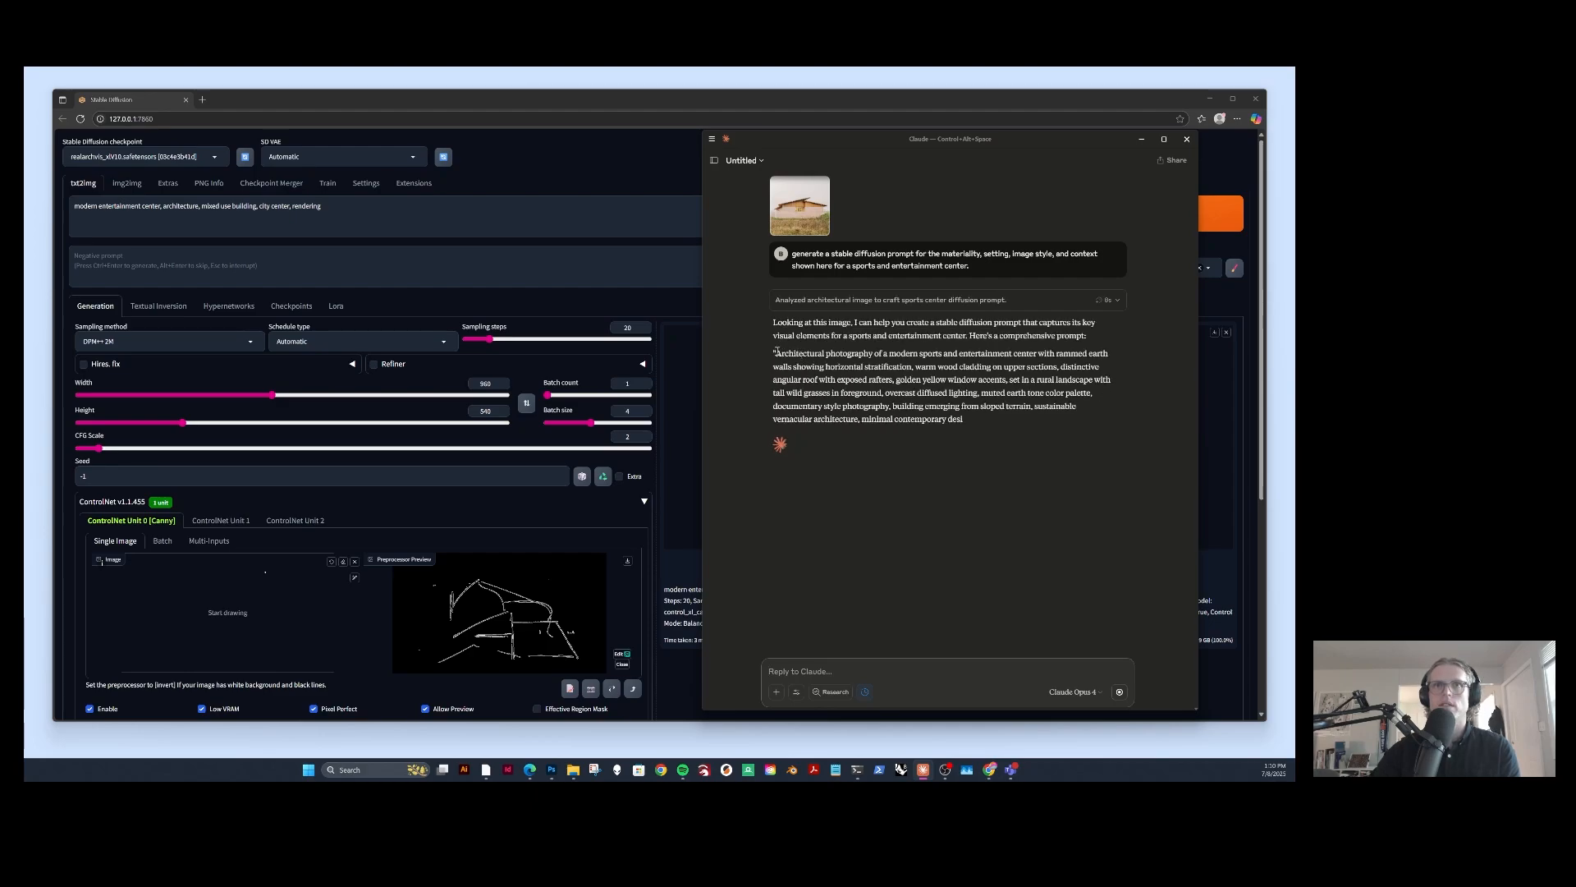
Copy Claude's generated rammed-earth sports and entertainment center description and paste it over the existing txt2img prompt.
left_click_drag(777, 352, 800, 432)
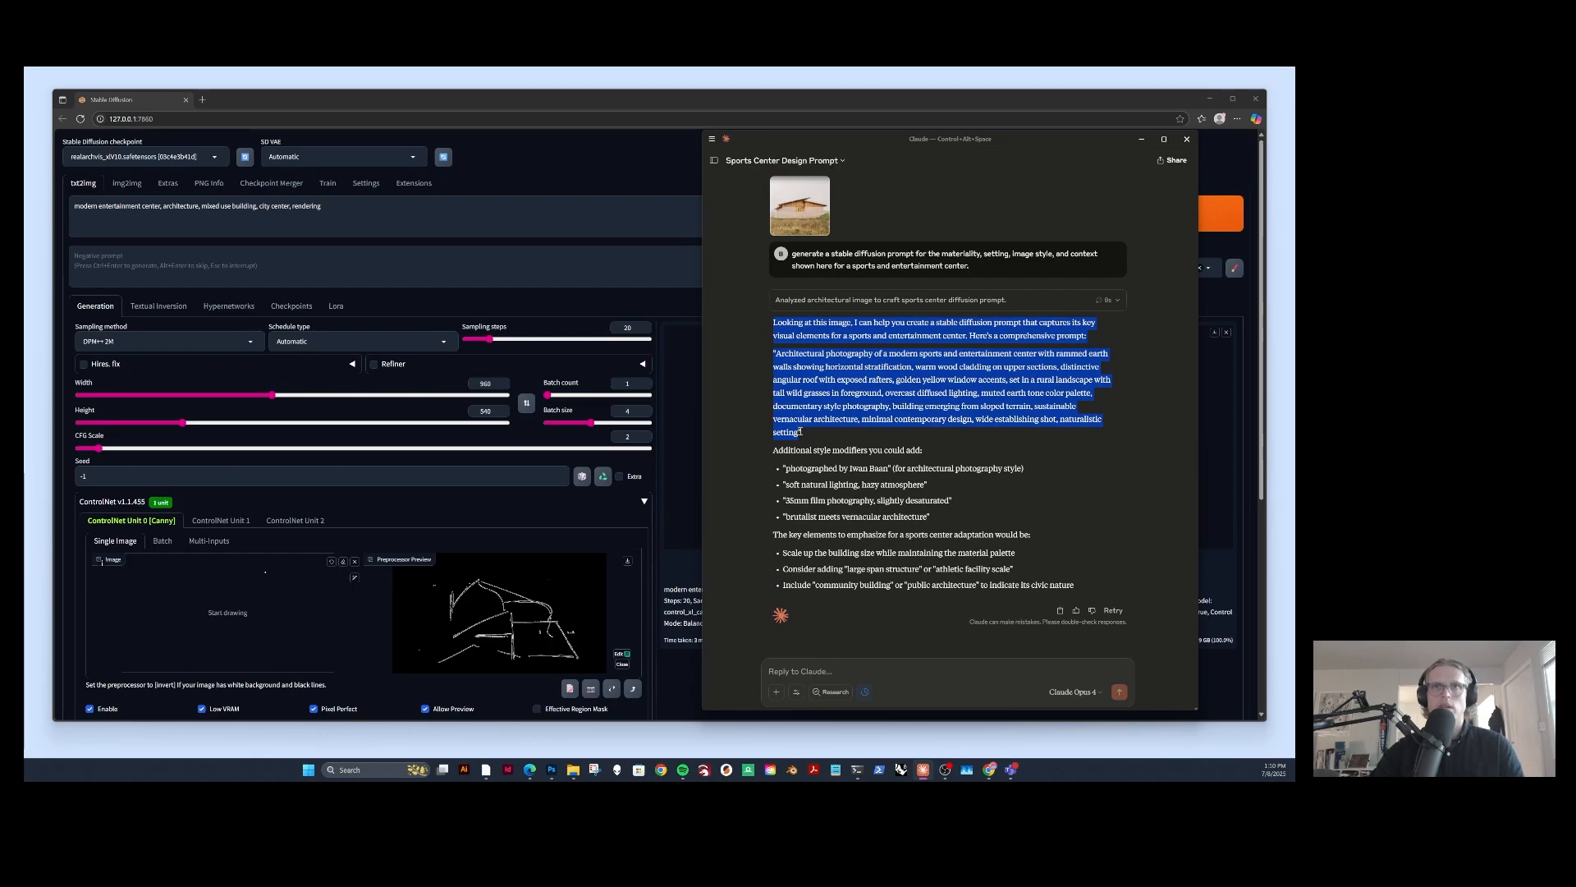
left_click_drag(341, 210, 75, 210)
key("ctrl+v")
left_click(250, 268)
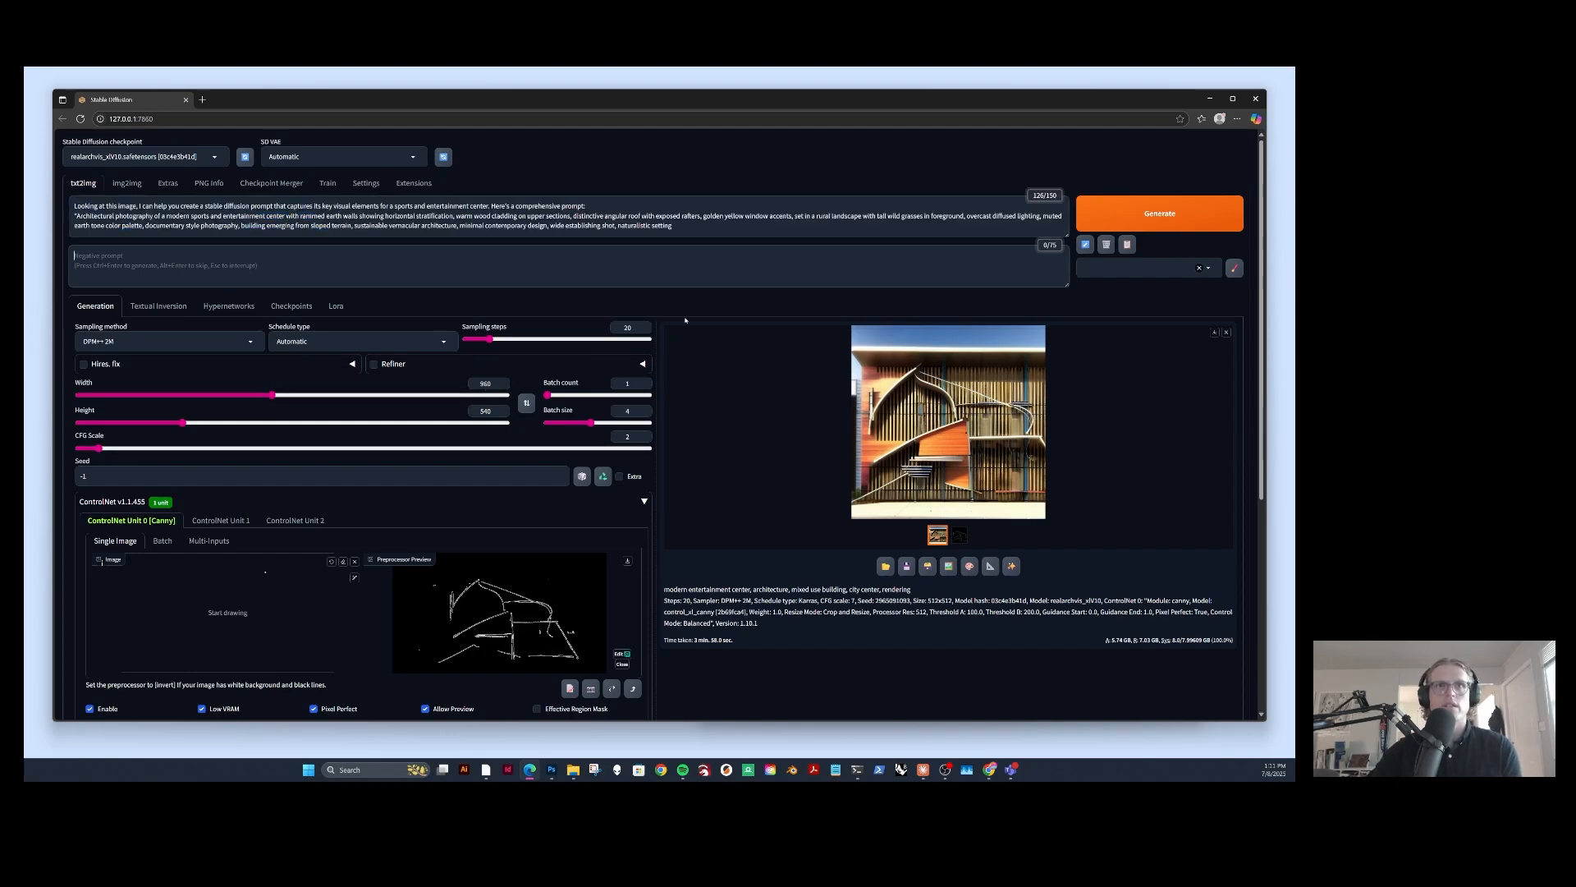
Set the sampling steps to 30 and the ControlNet control mode to My prompt is more important.
double_click(619, 327)
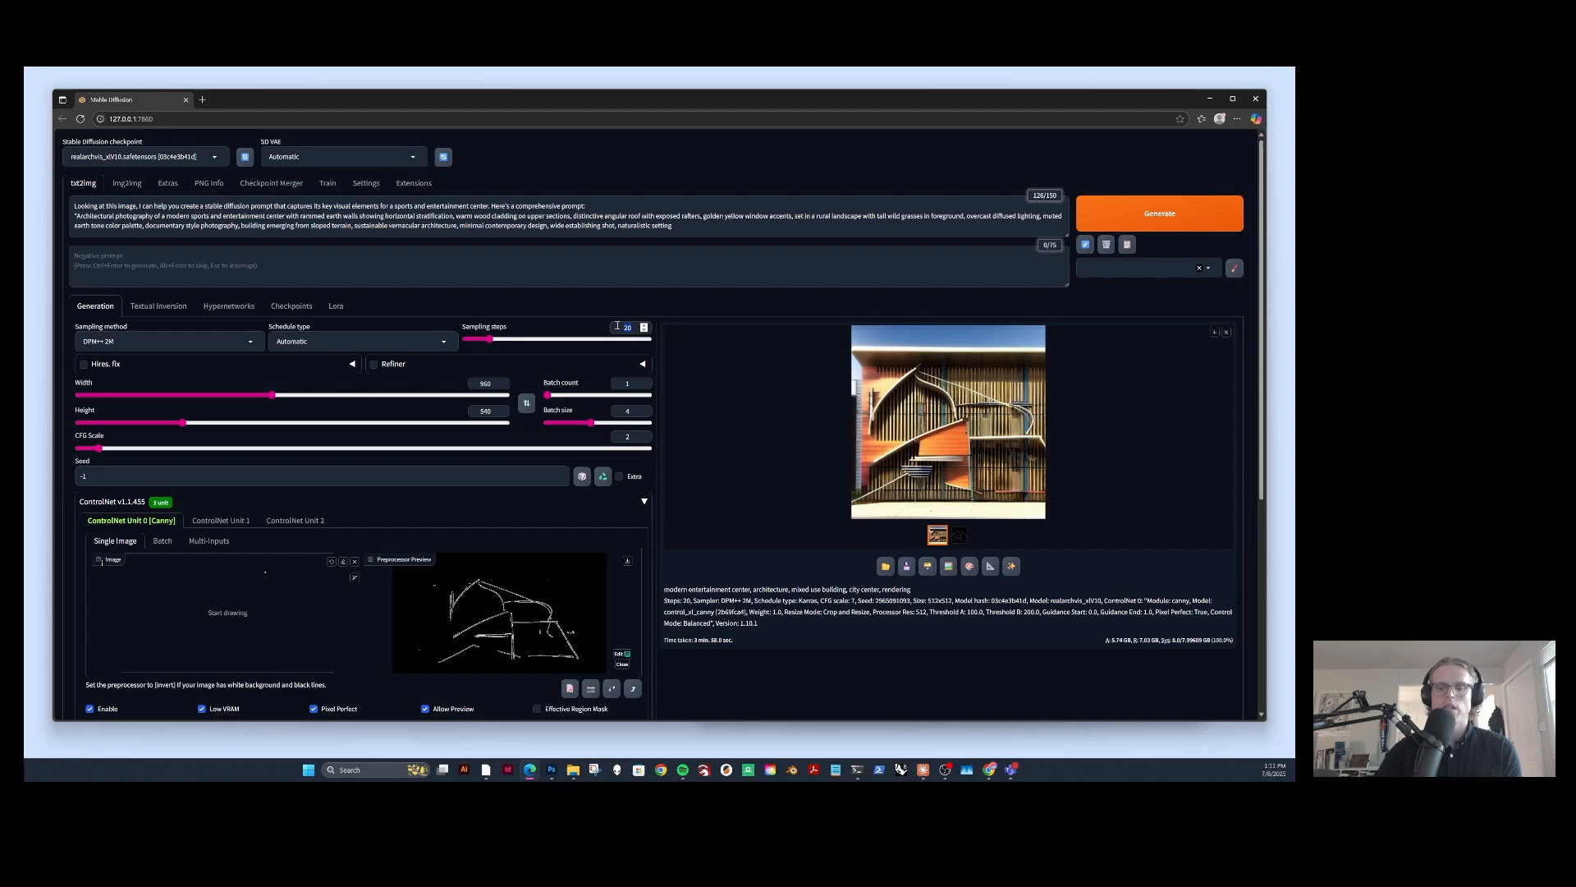
type("30")
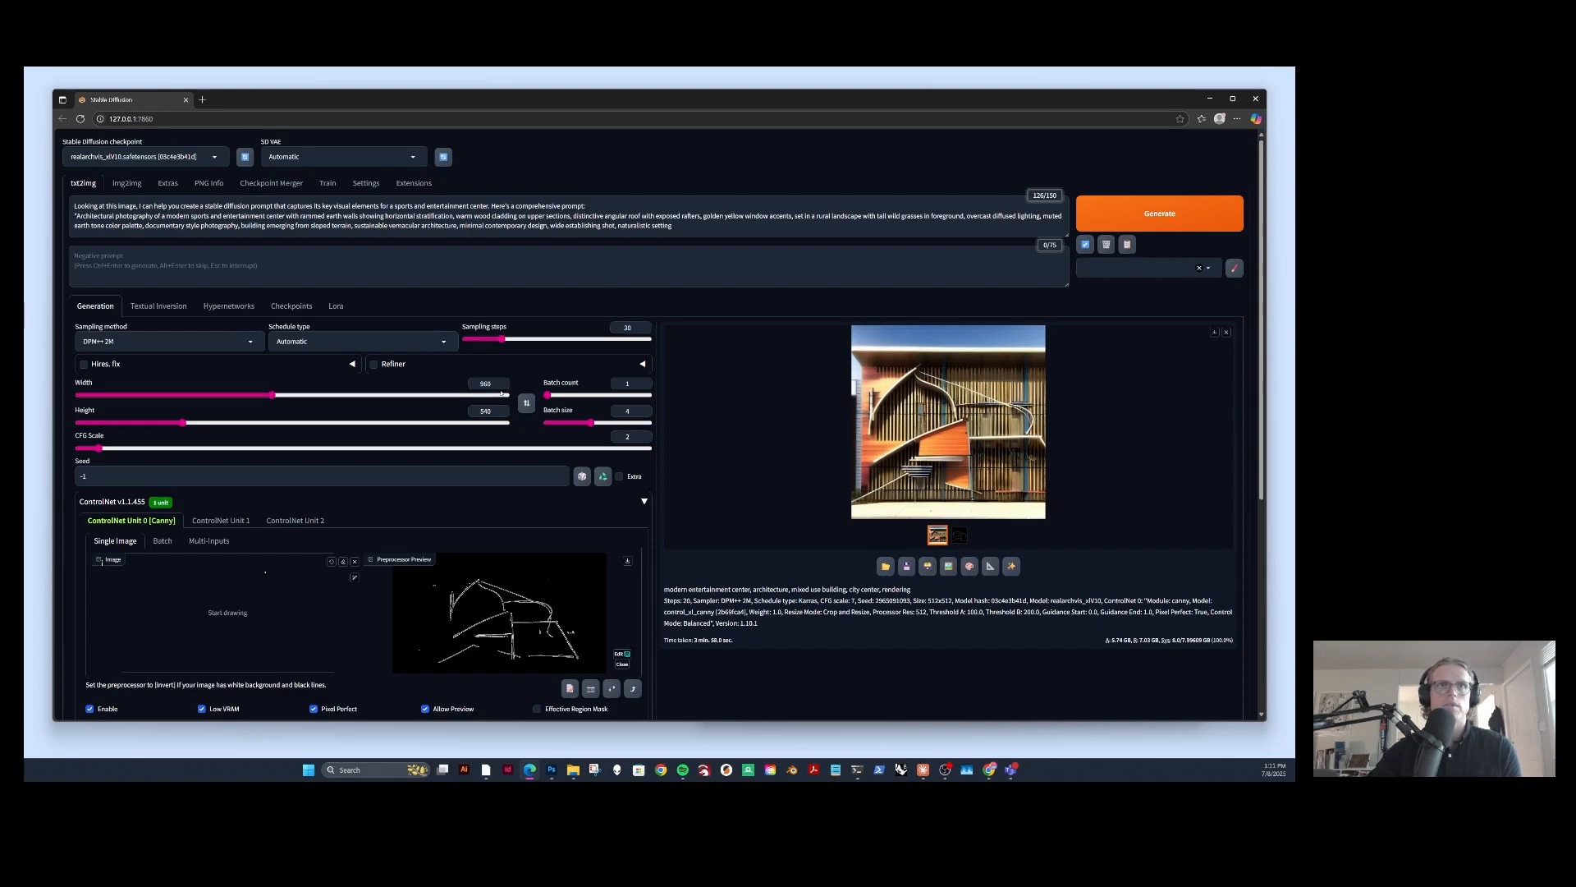
scroll(496, 384, "down", 2)
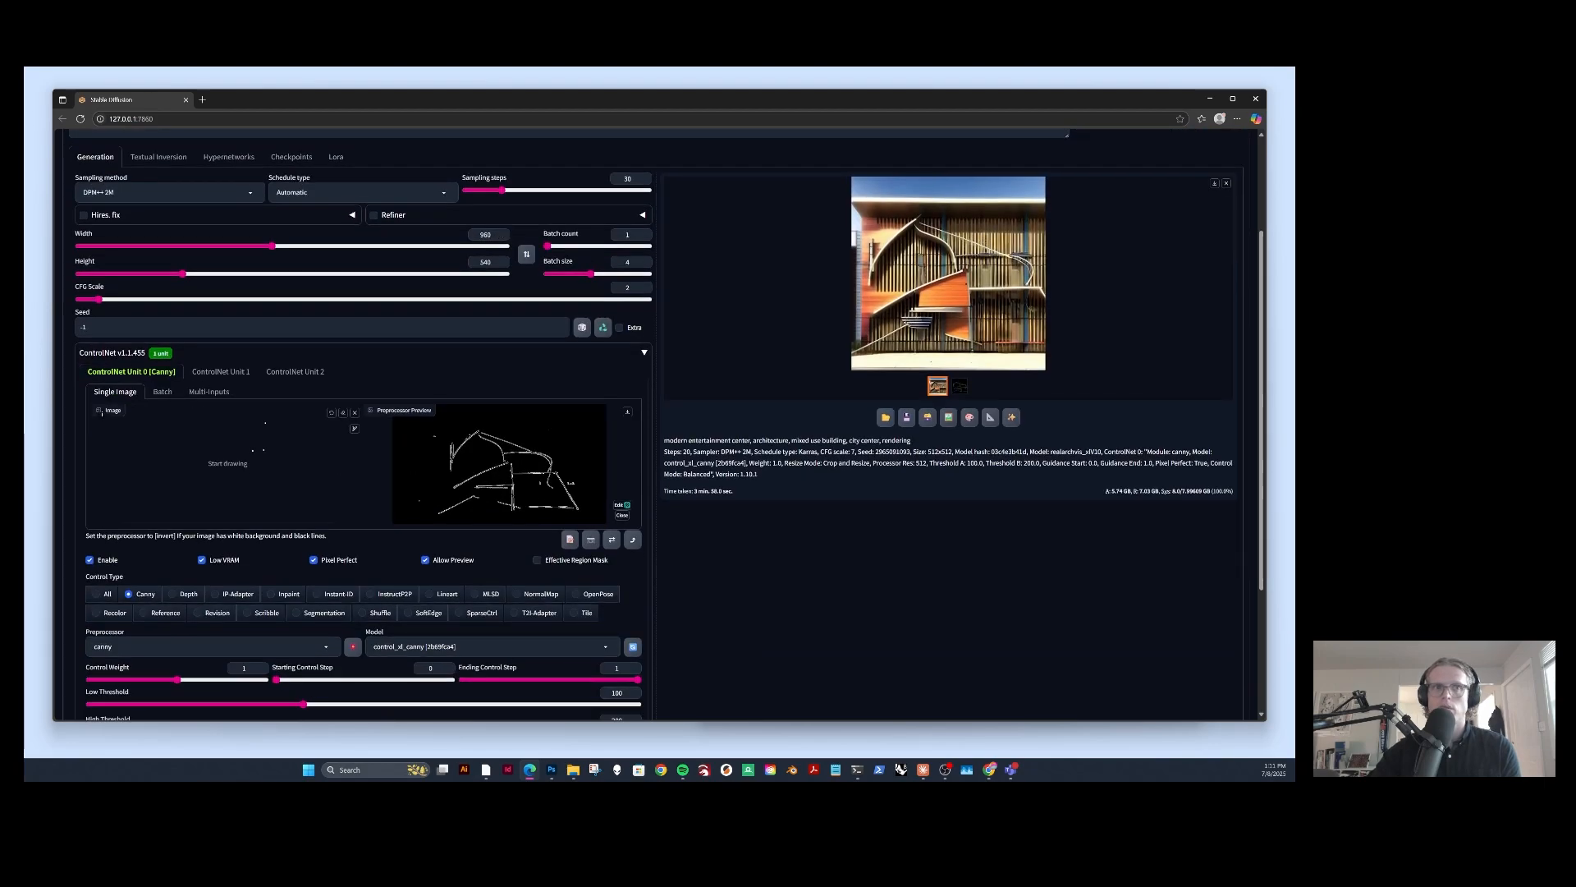
scroll(337, 528, "down", 2)
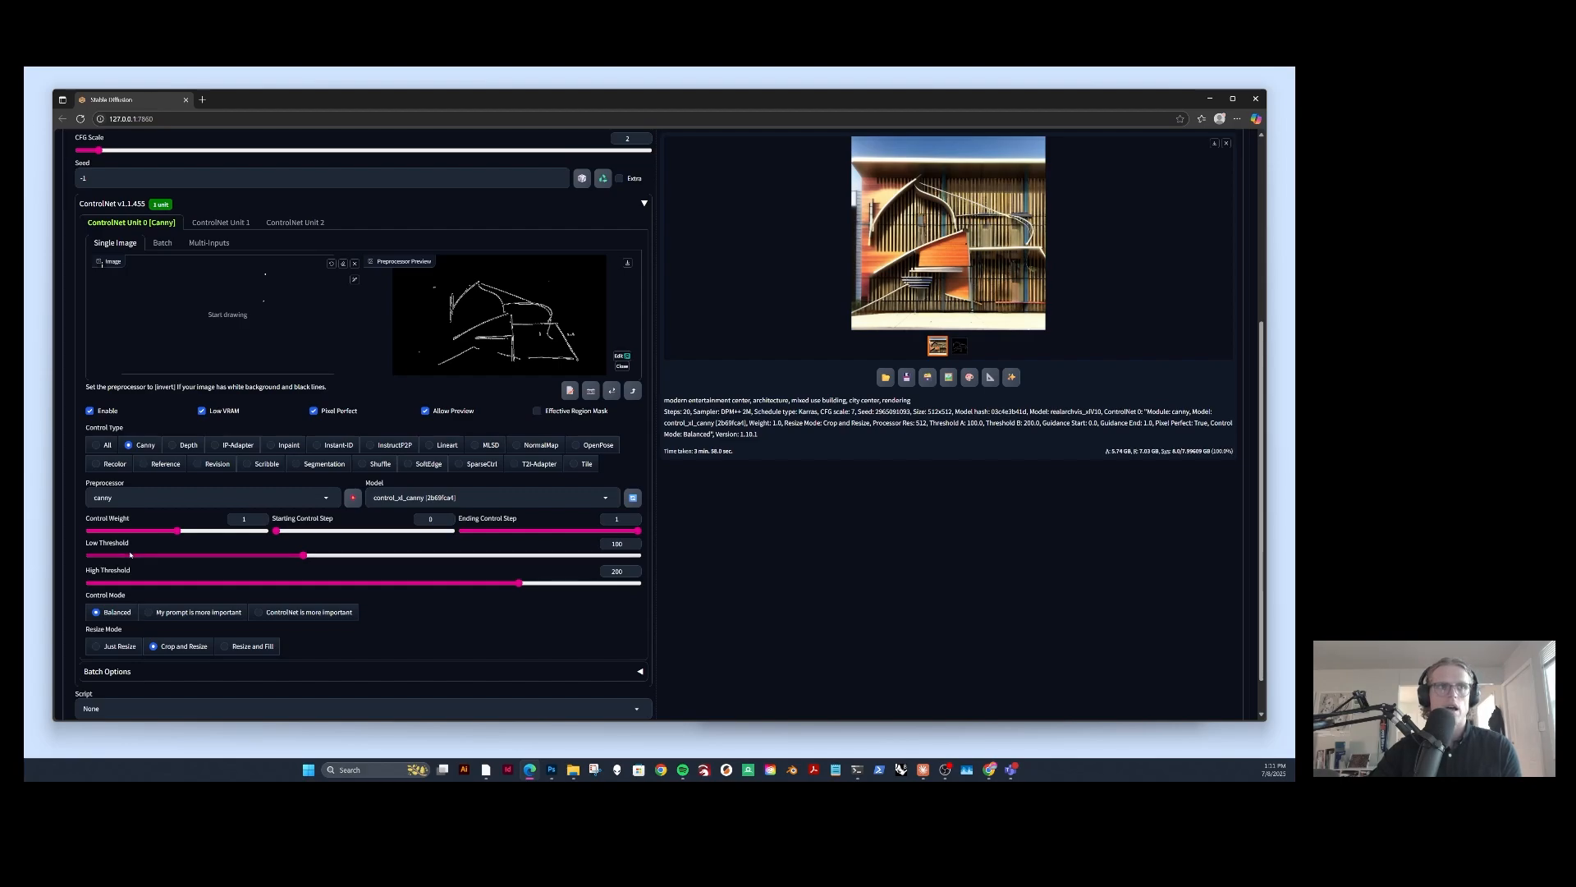
scroll(109, 612, "down", 1)
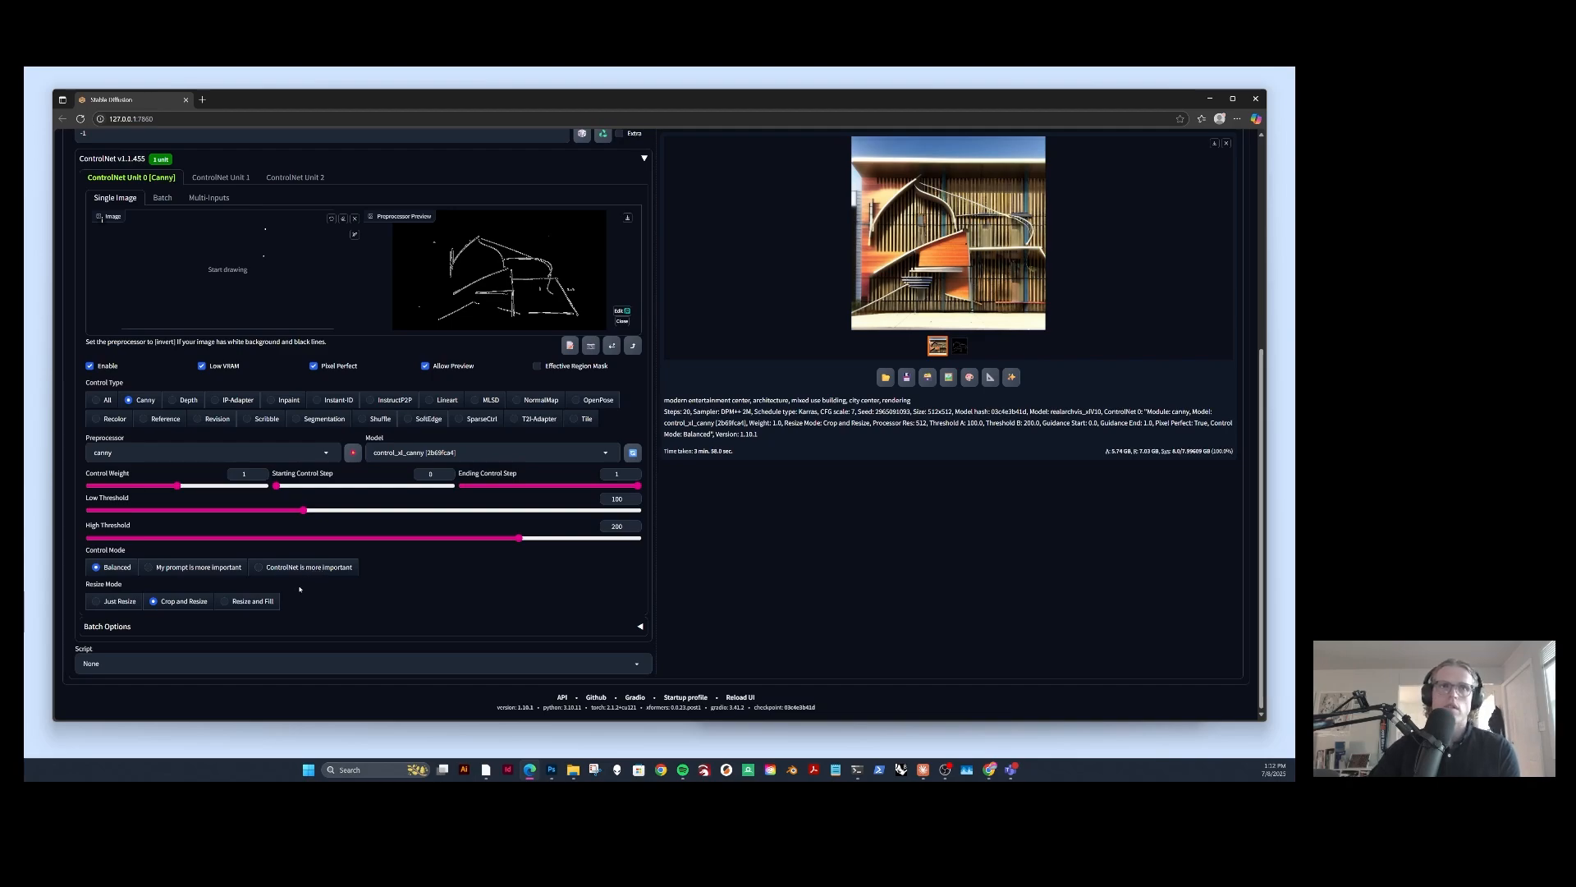
scroll(279, 586, "up", 1)
scroll(247, 583, "down", 1)
left_click(200, 570)
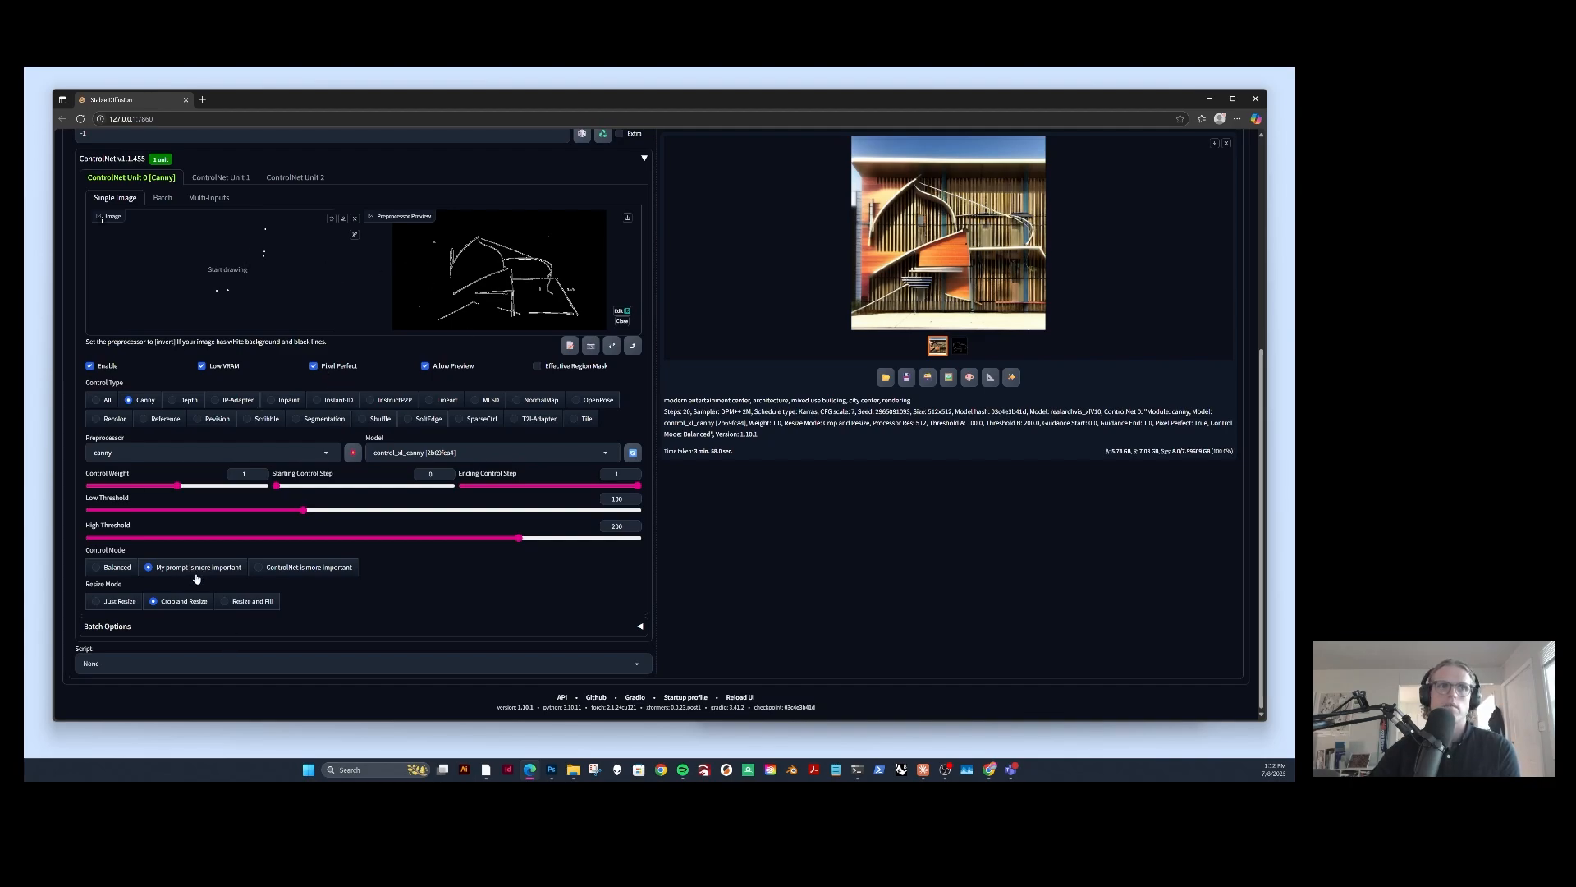
Delete Claude's introductory text from the prompt so that it starts with "Architectural photography of a modern sports and entertainment center".
scroll(445, 561, "up", 2)
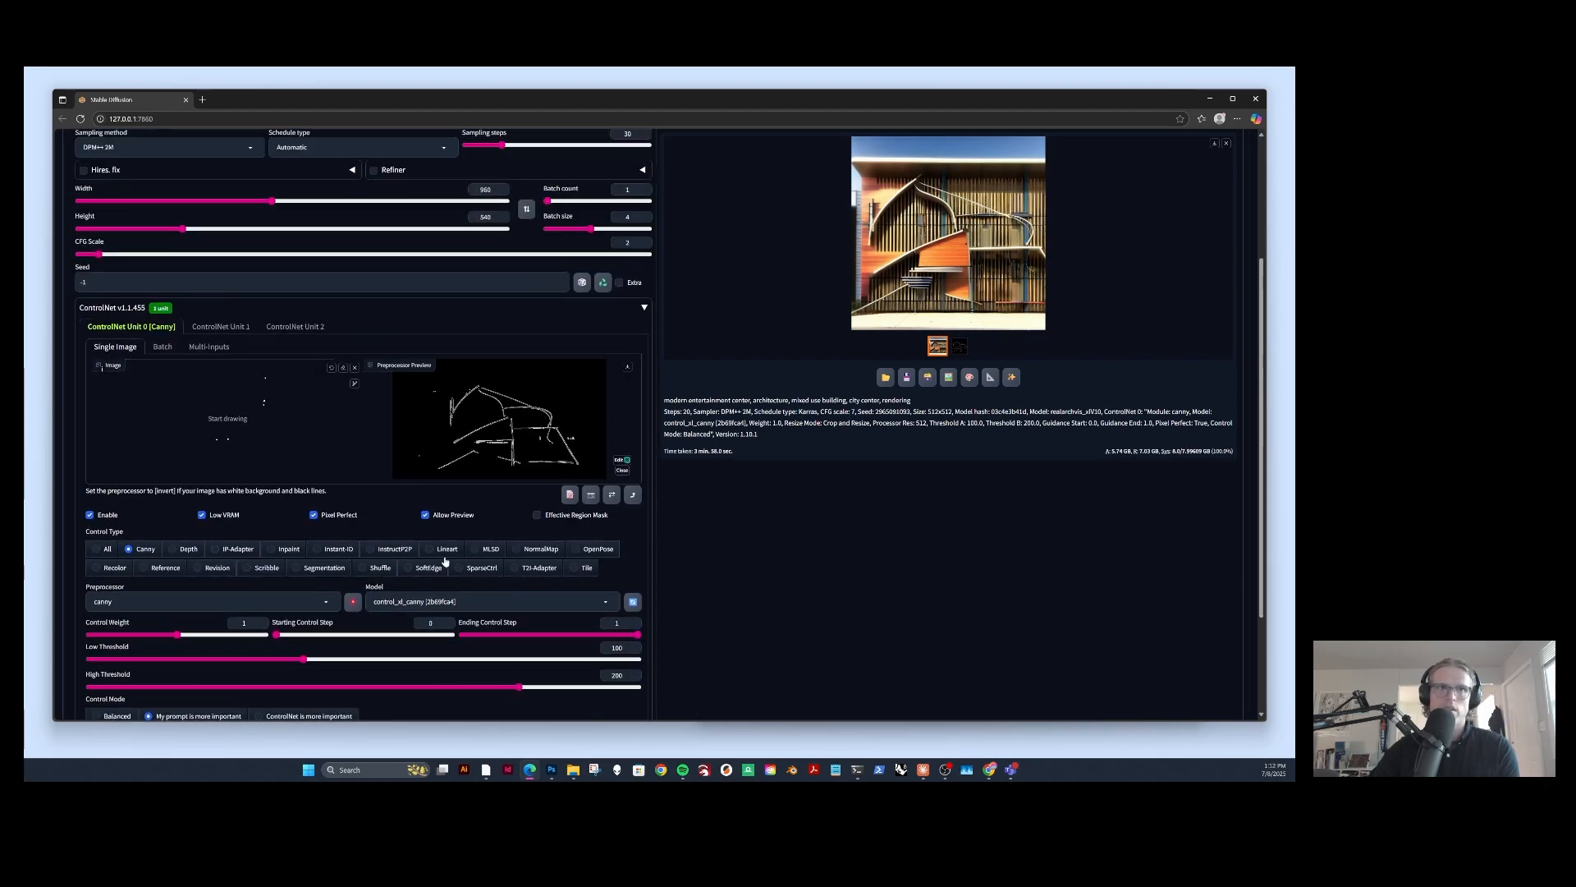
scroll(485, 605, "up", 3)
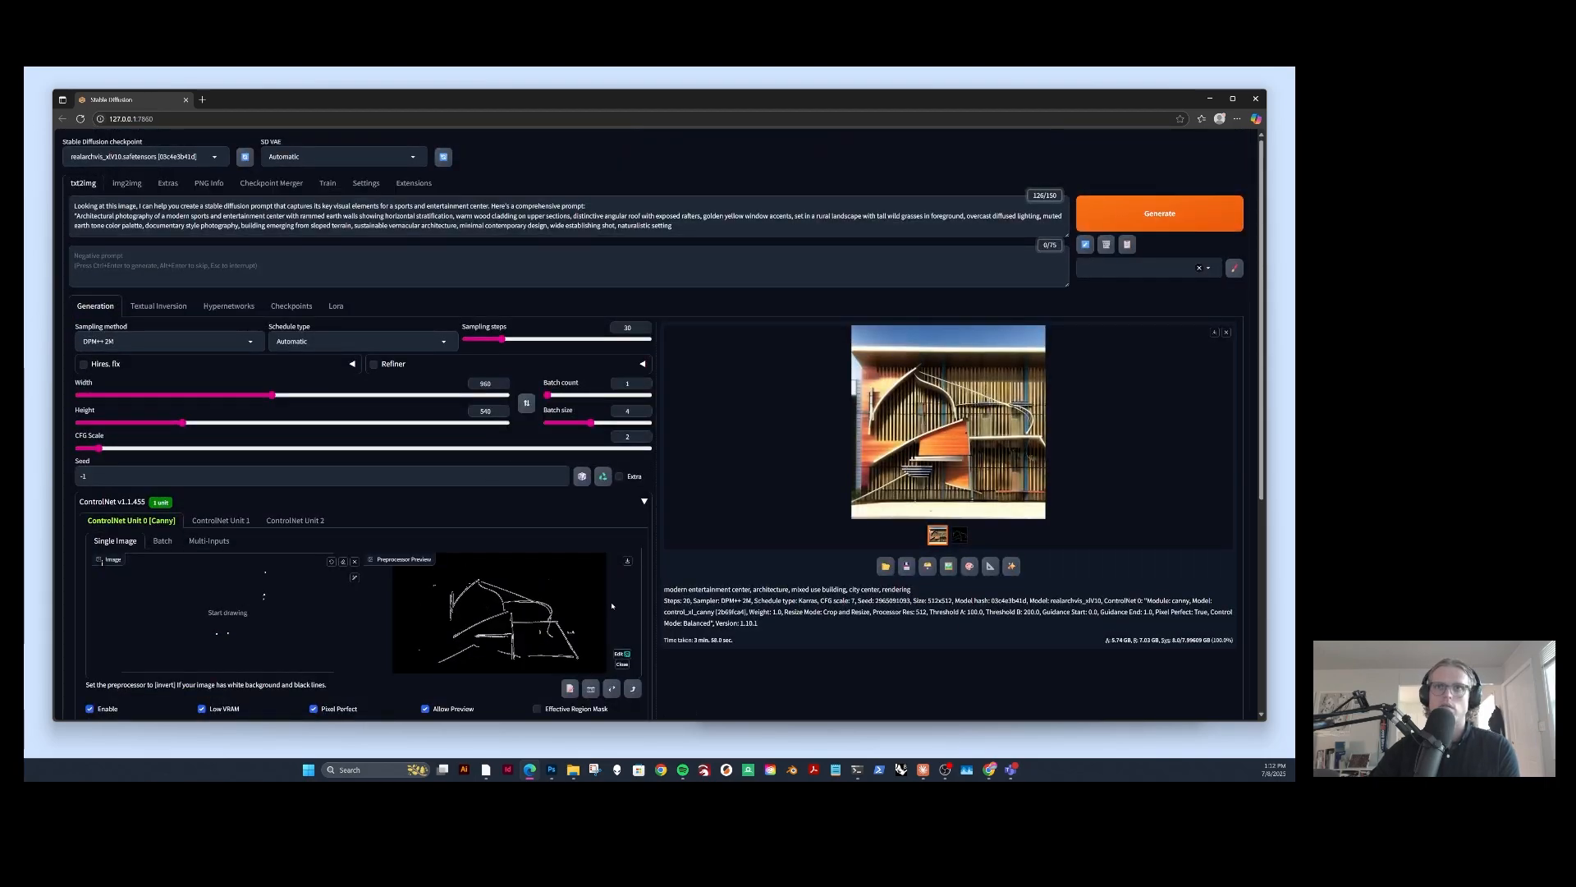
left_click(692, 227)
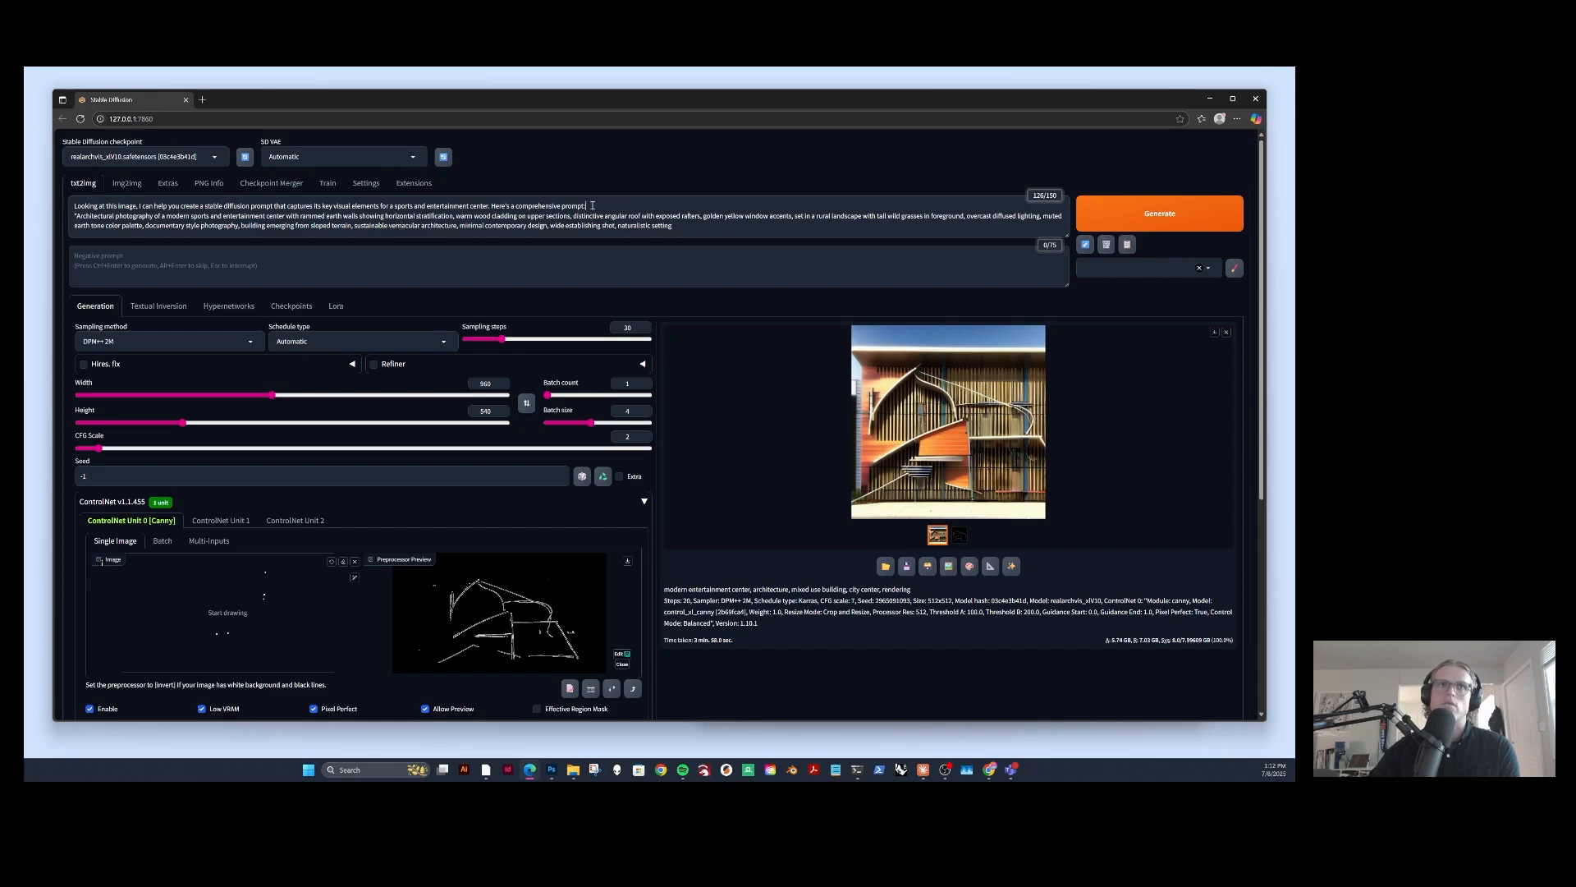
left_click_drag(592, 206, 81, 202)
key("BackSpace")
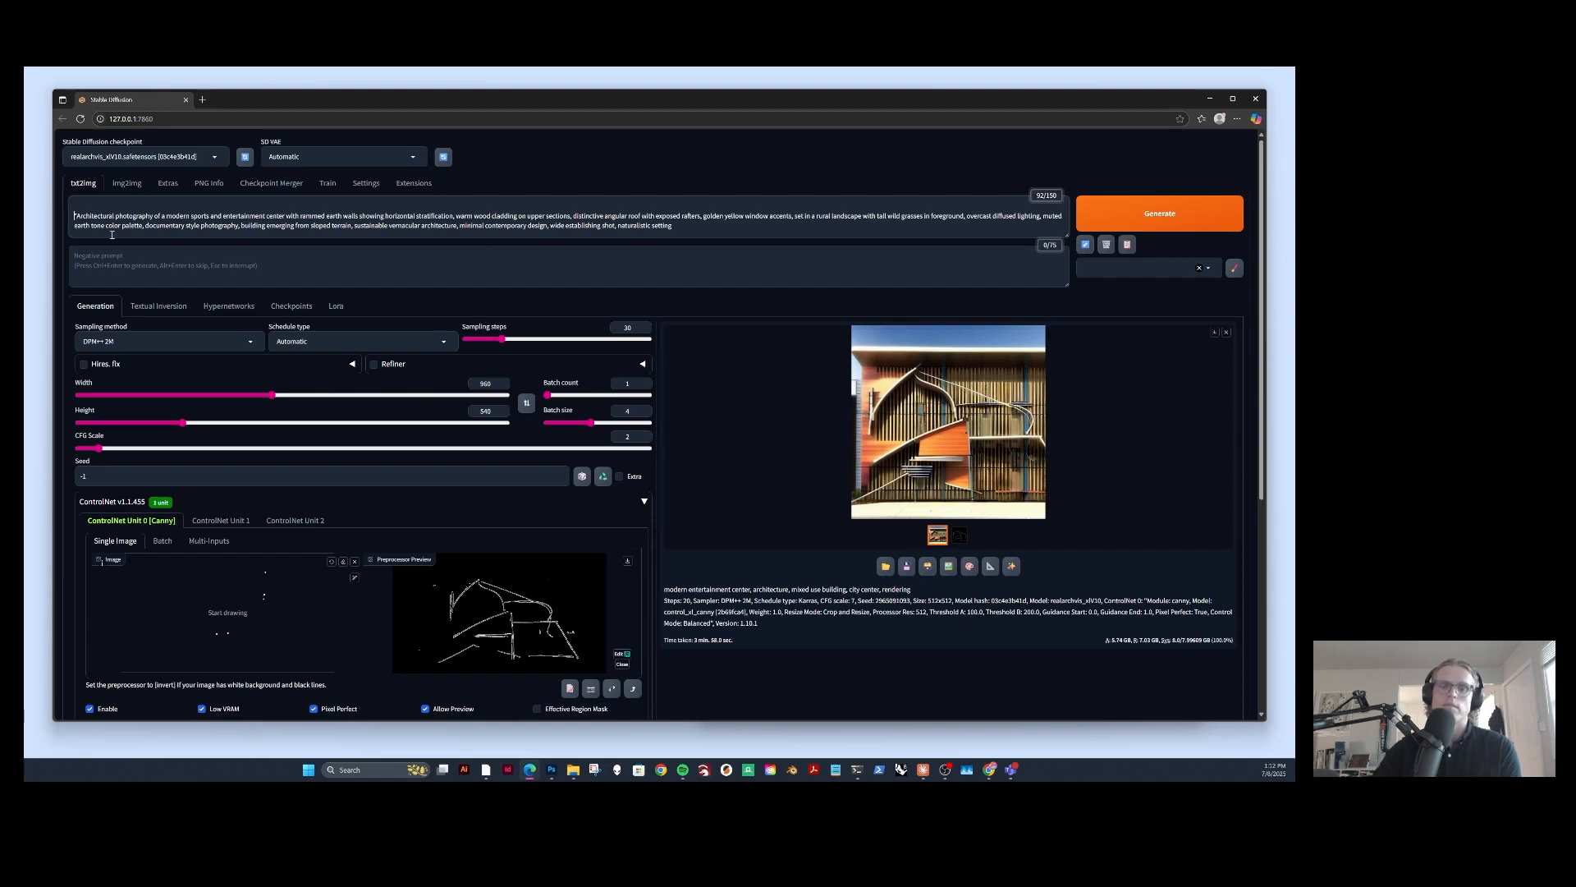
key("Delete")
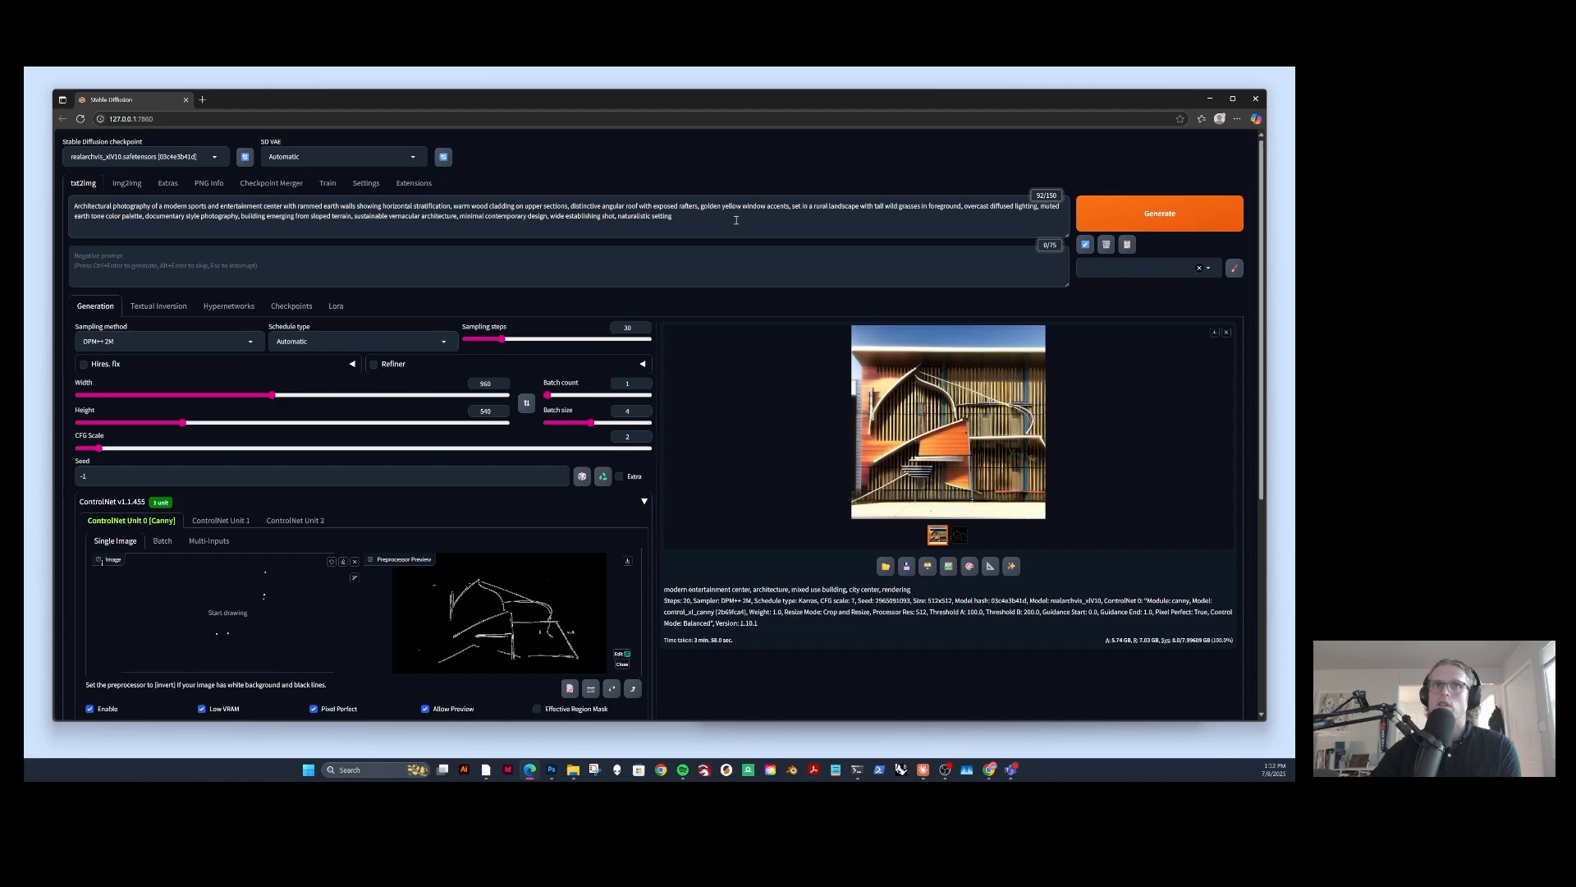
Narrow the generation settings column to give the output gallery more width.
scroll(592, 428, "down", 4)
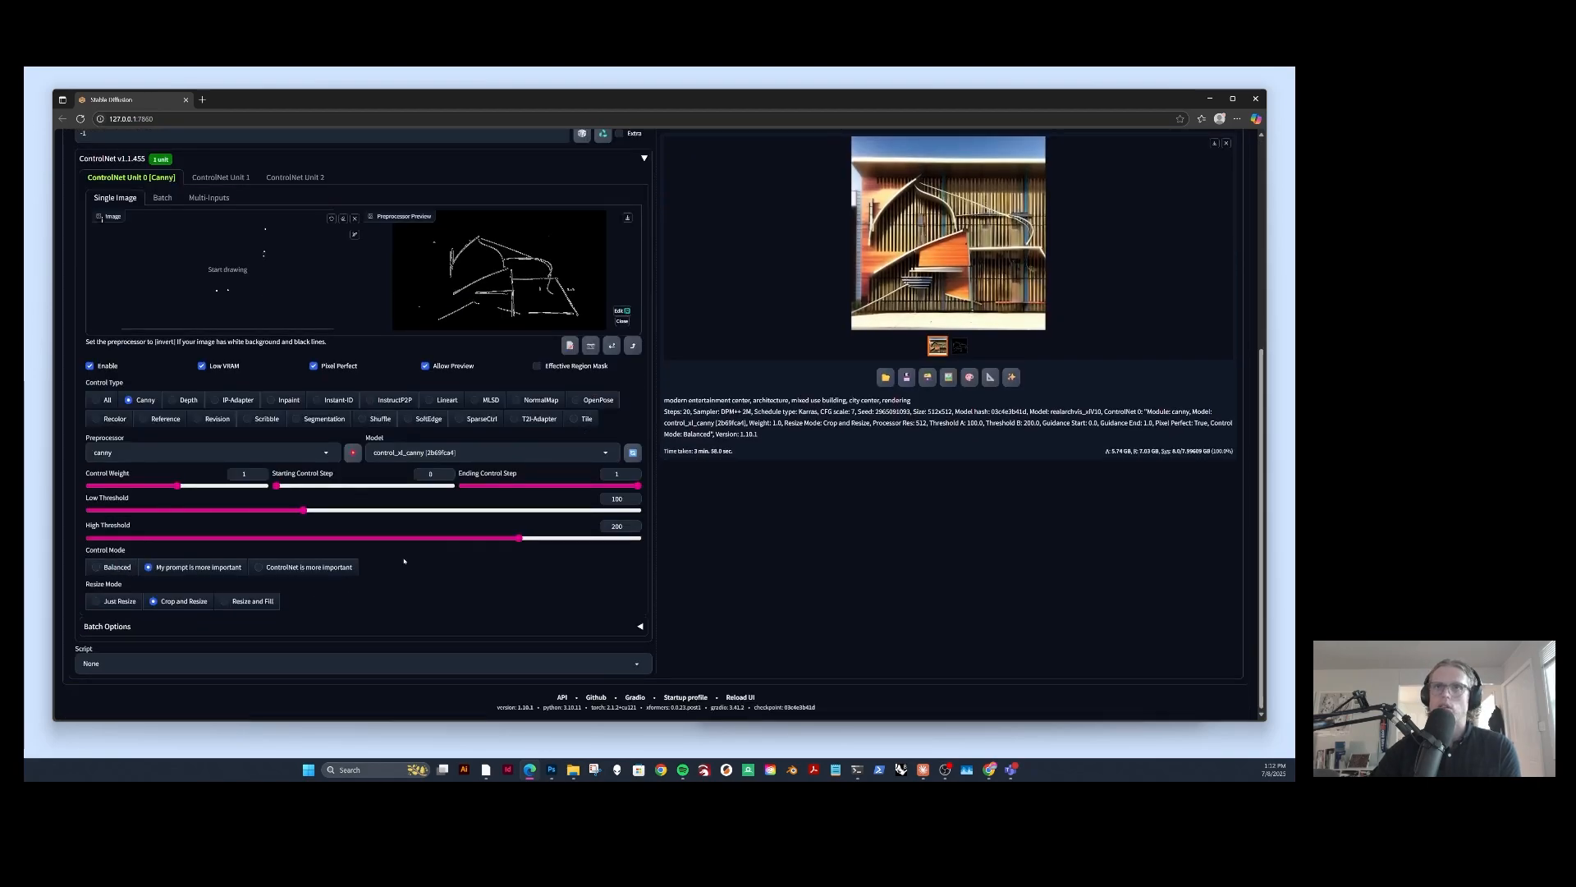
scroll(407, 571, "up", 4)
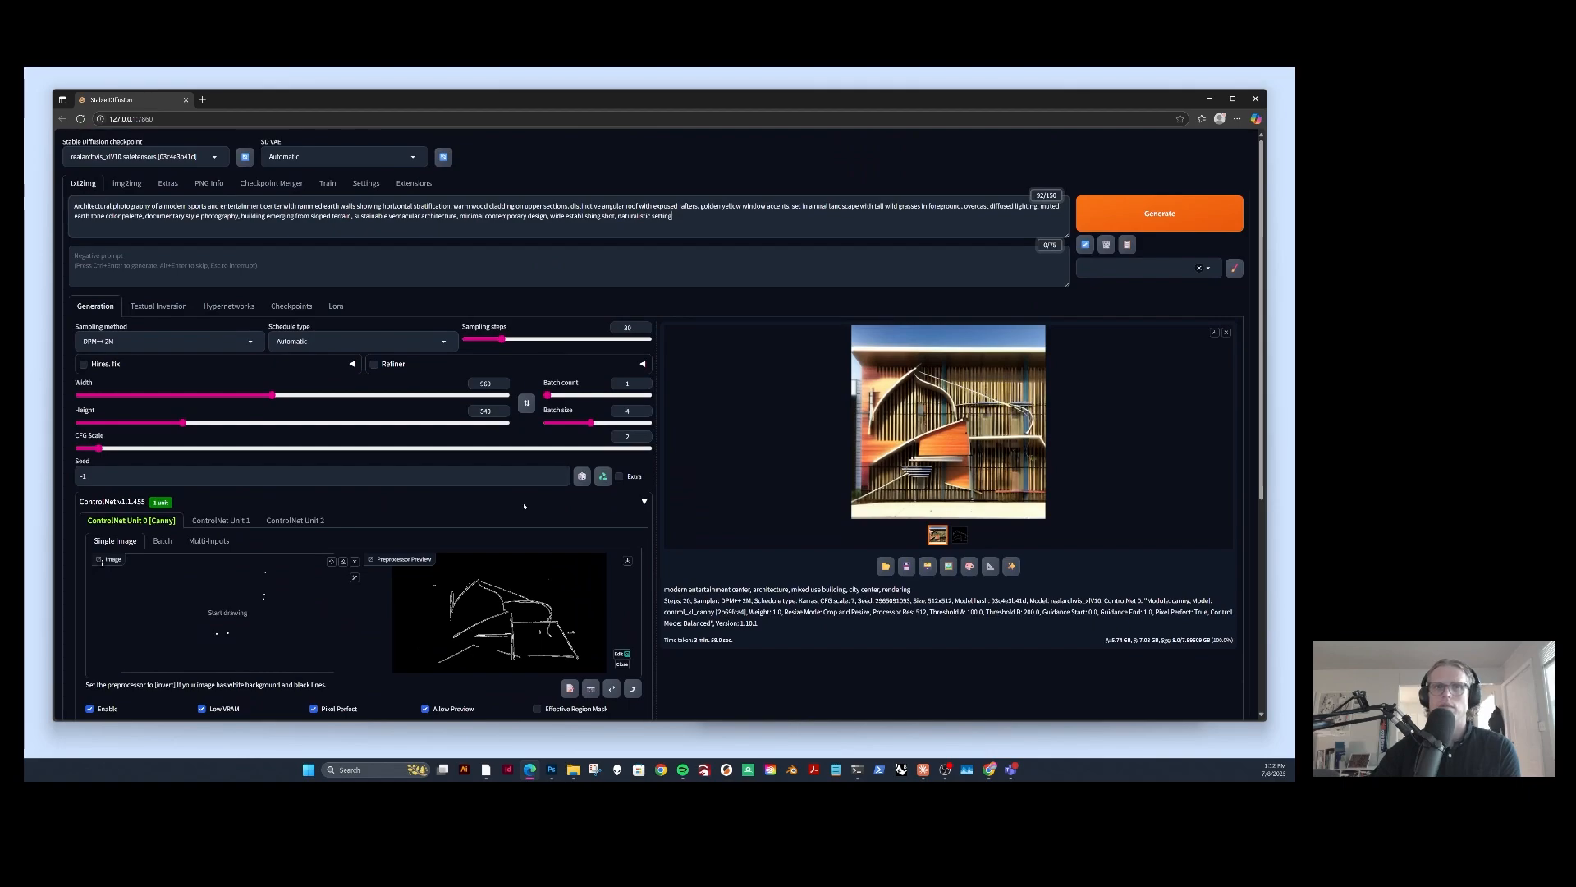
scroll(523, 506, "down", 1)
left_click_drag(654, 498, 570, 509)
scroll(416, 294, "down", 4)
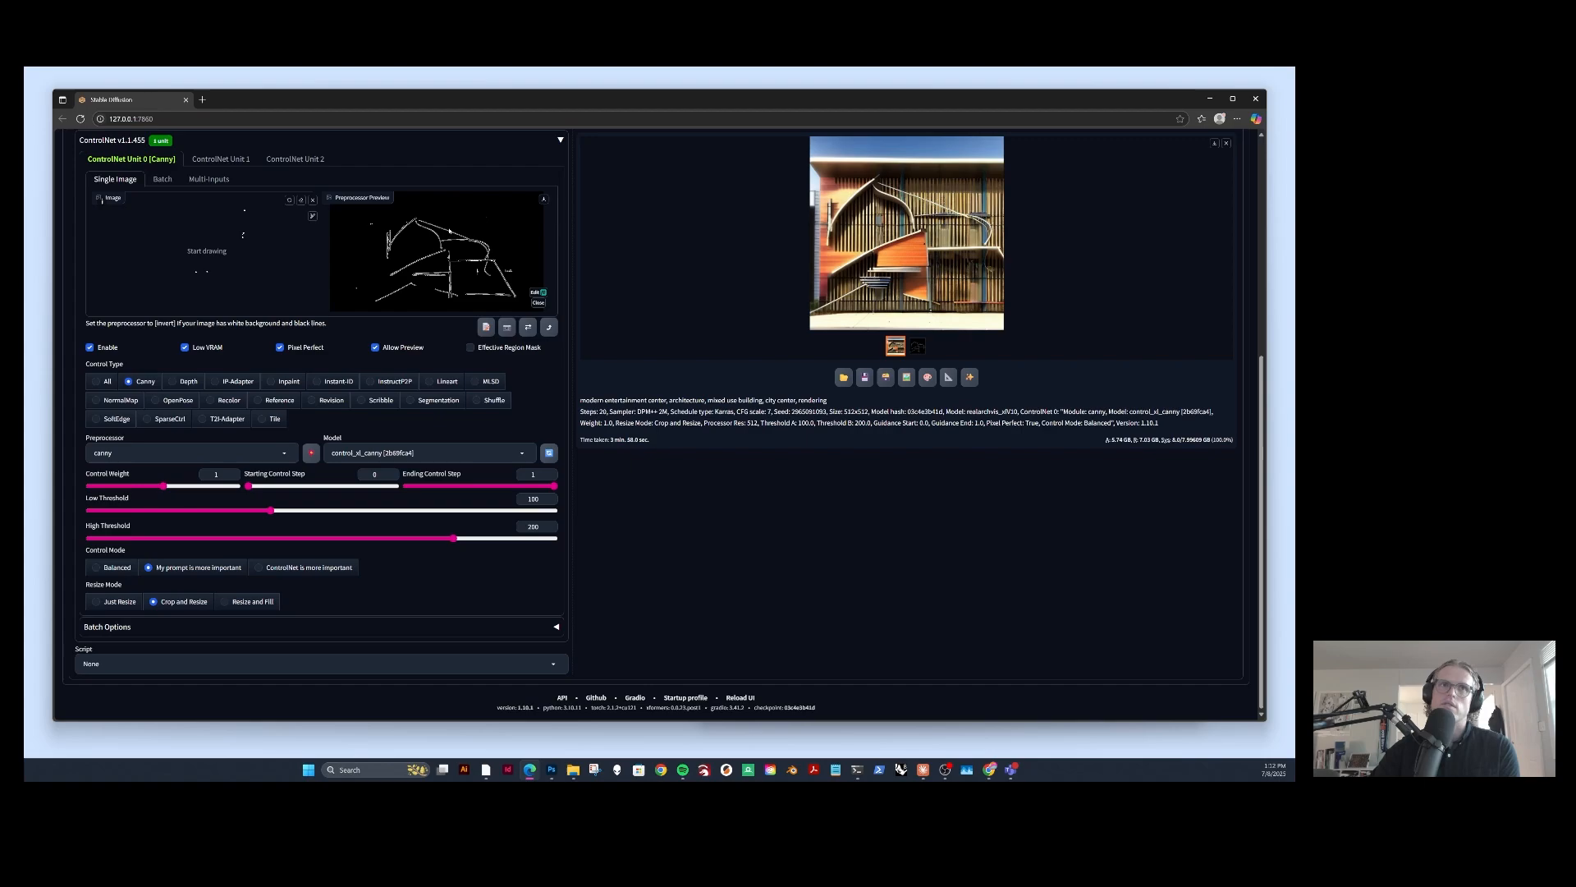
Check that ControlNet's control mode is My prompt is more important, and generate the batch of images.
scroll(417, 364, "up", 5)
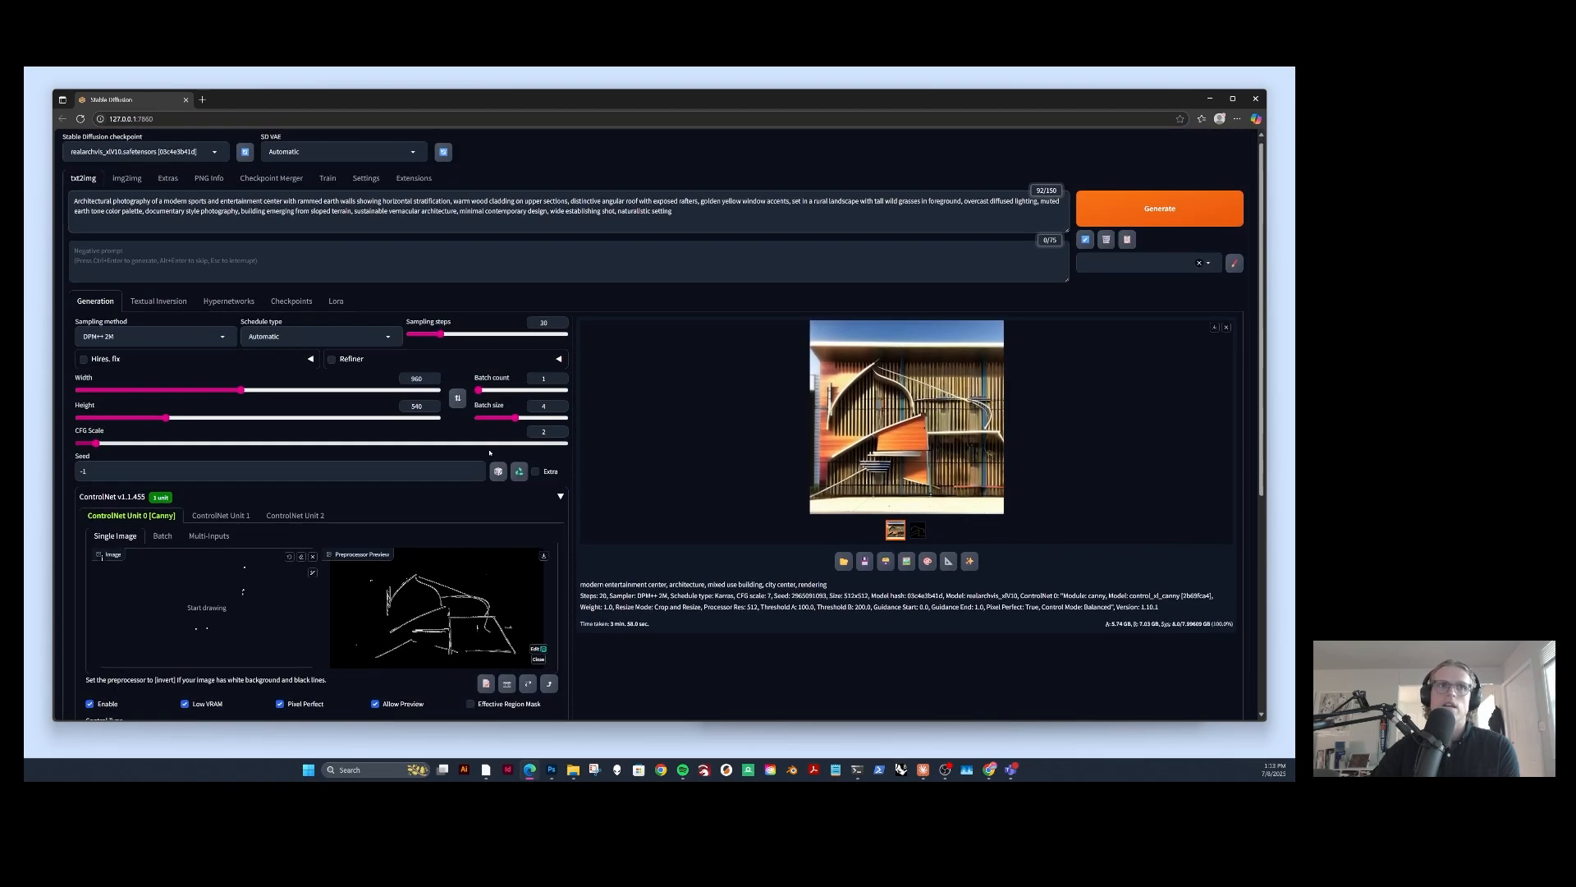
scroll(329, 492, "down", 5)
left_click(163, 569)
scroll(655, 573, "up", 5)
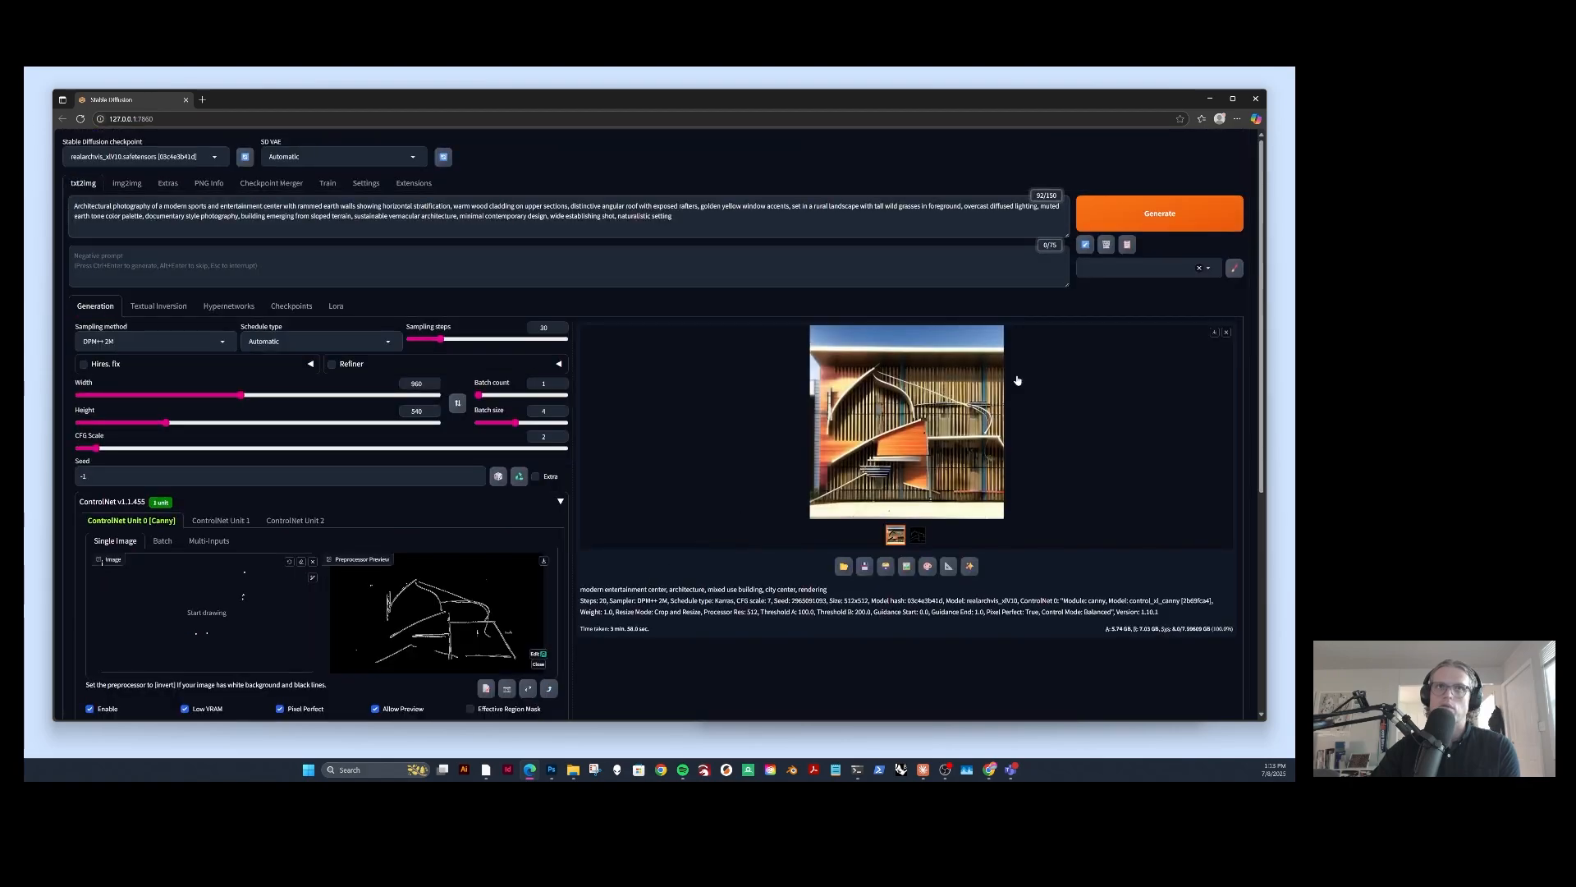
left_click(1147, 215)
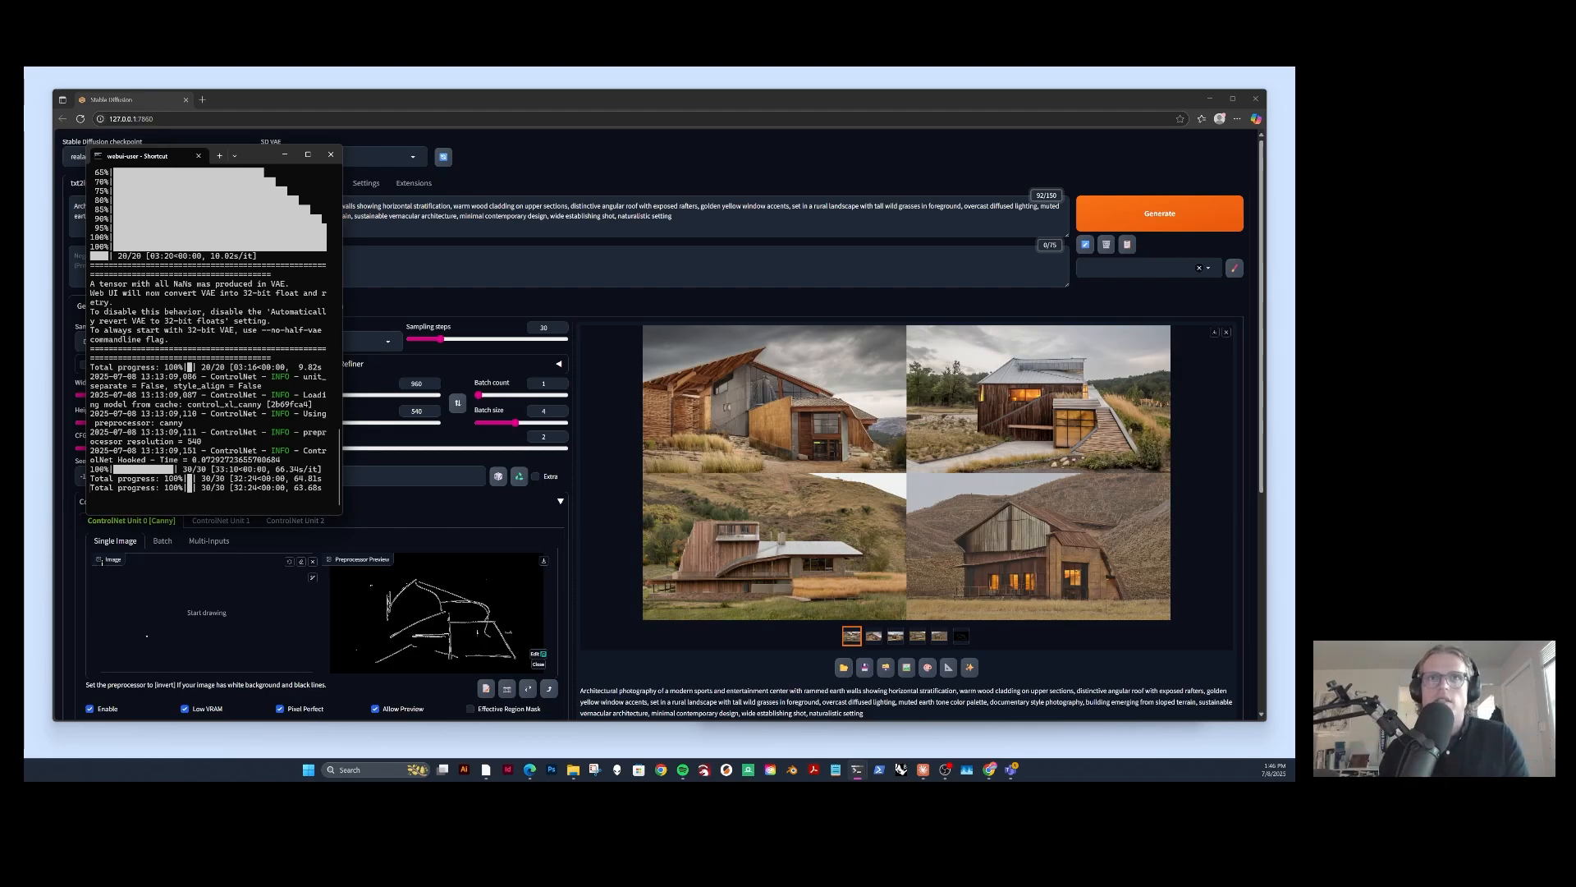
Minimize the console window and view each of the four generated renderings at full gallery size.
left_click(285, 155)
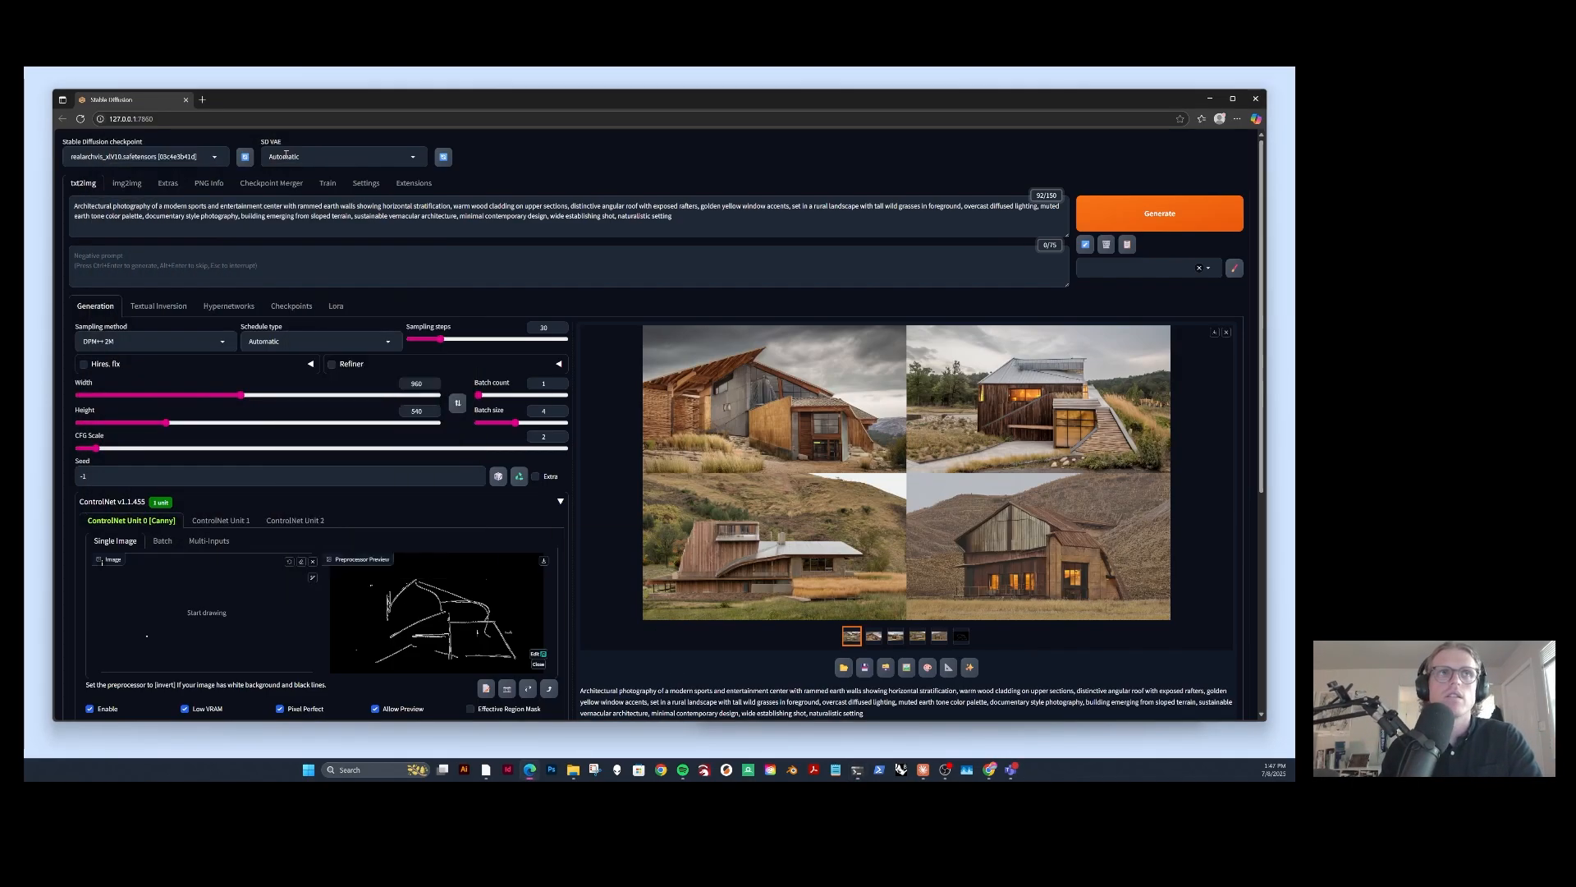
left_click(874, 638)
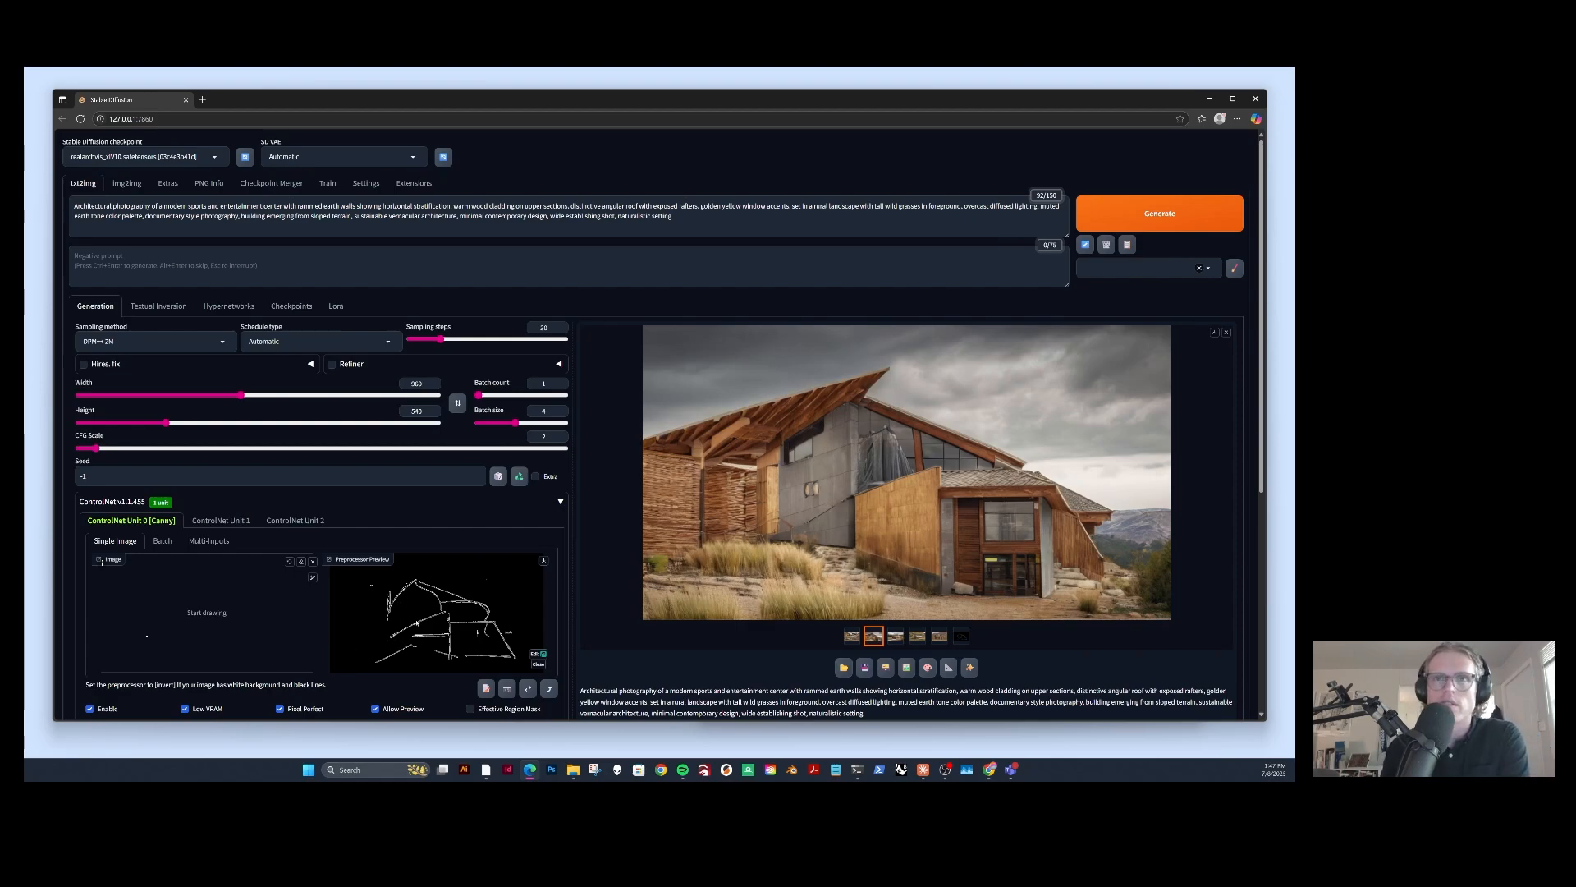
left_click(896, 636)
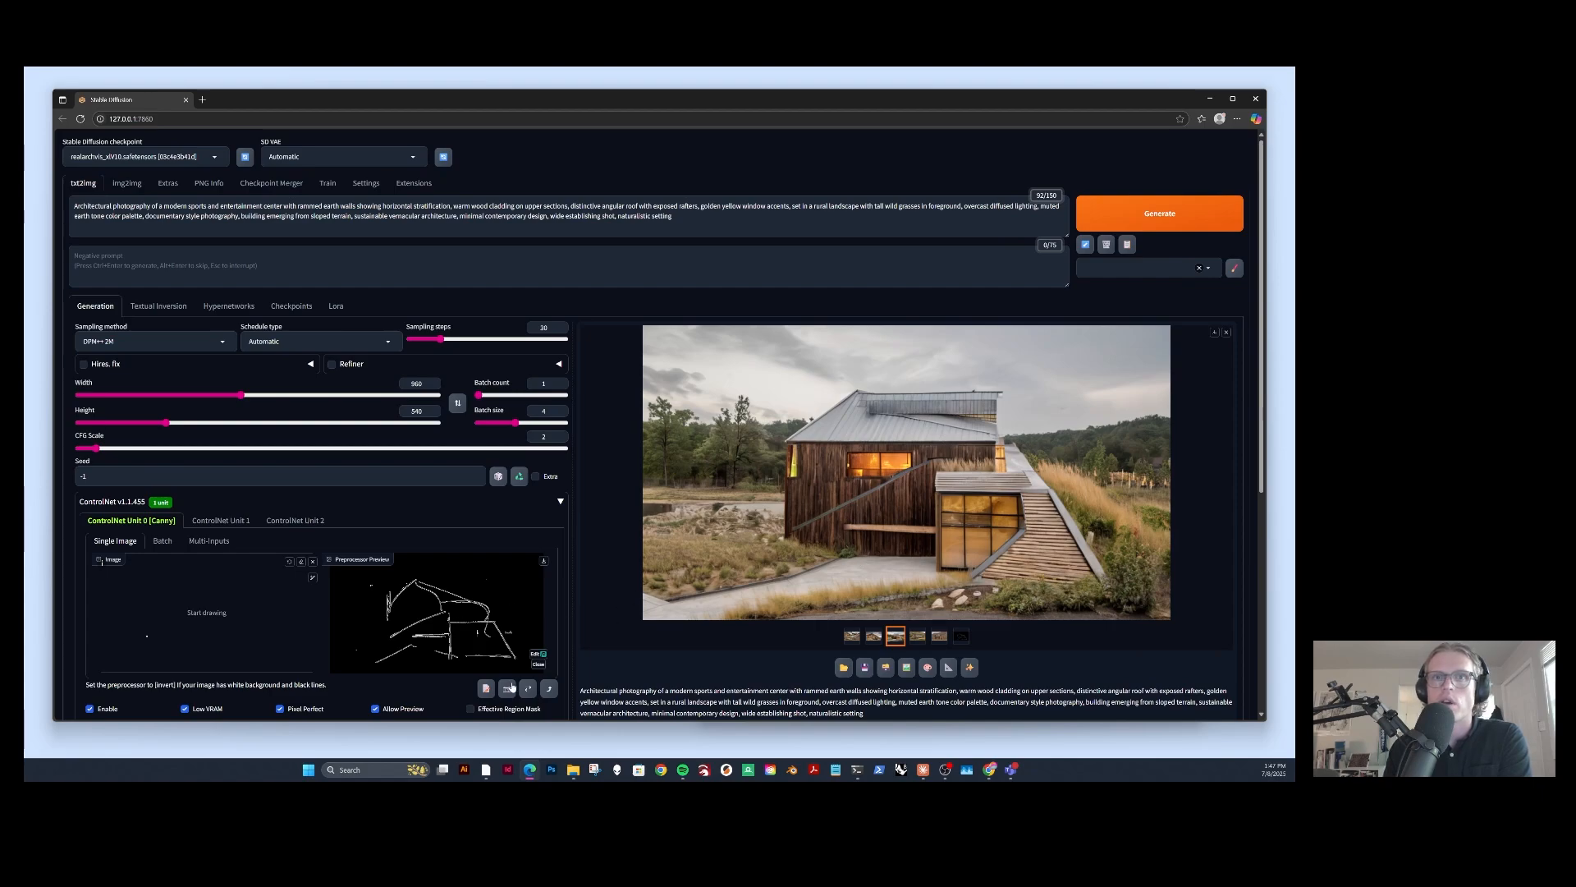
left_click(917, 638)
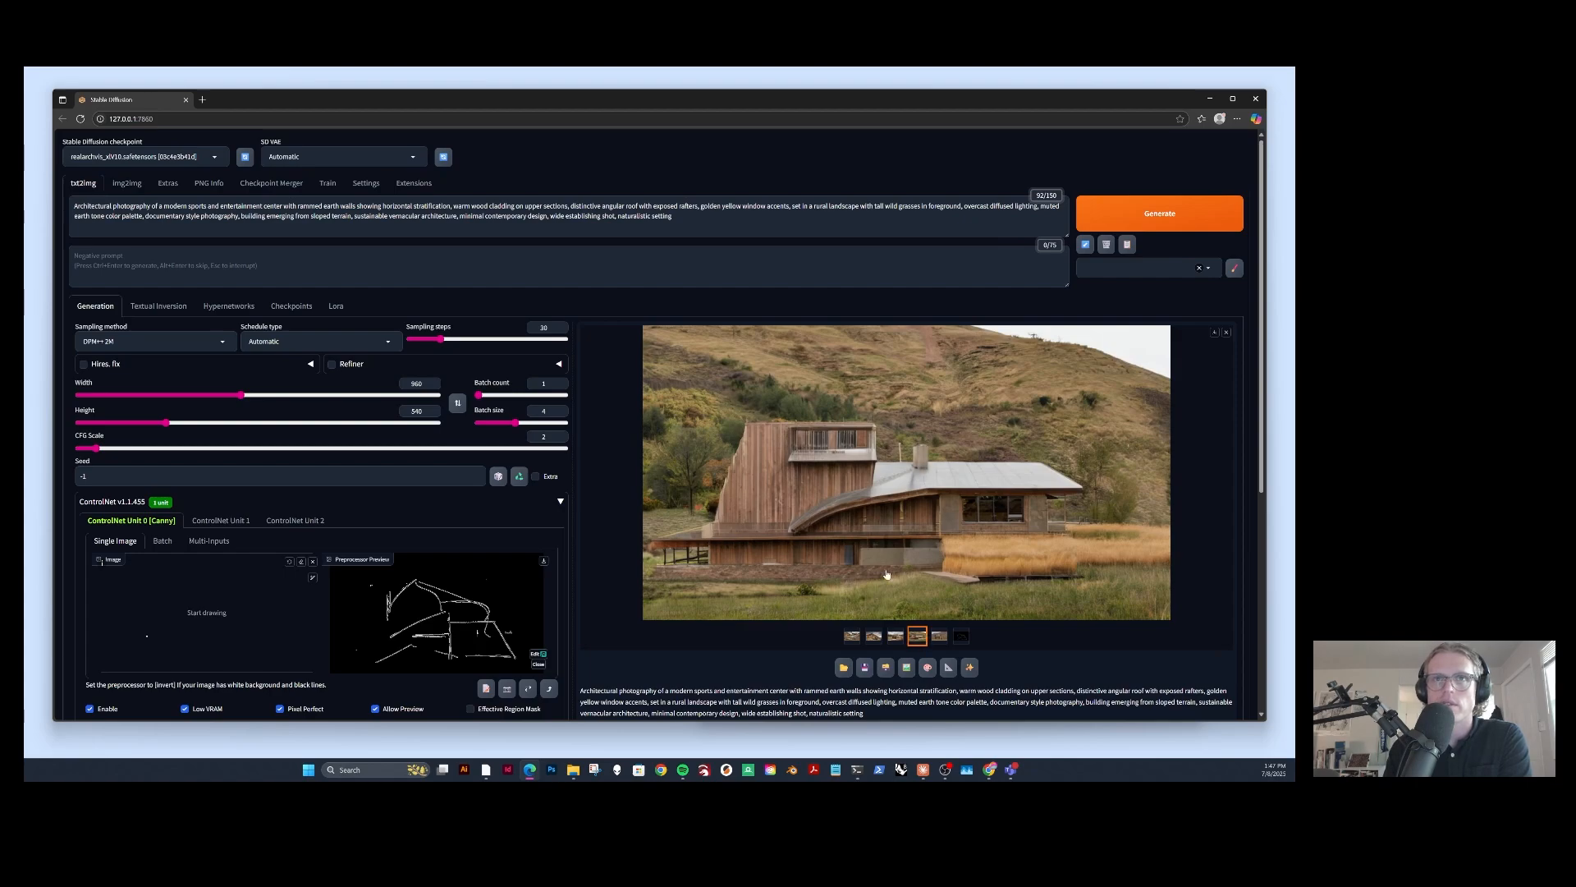
left_click(939, 636)
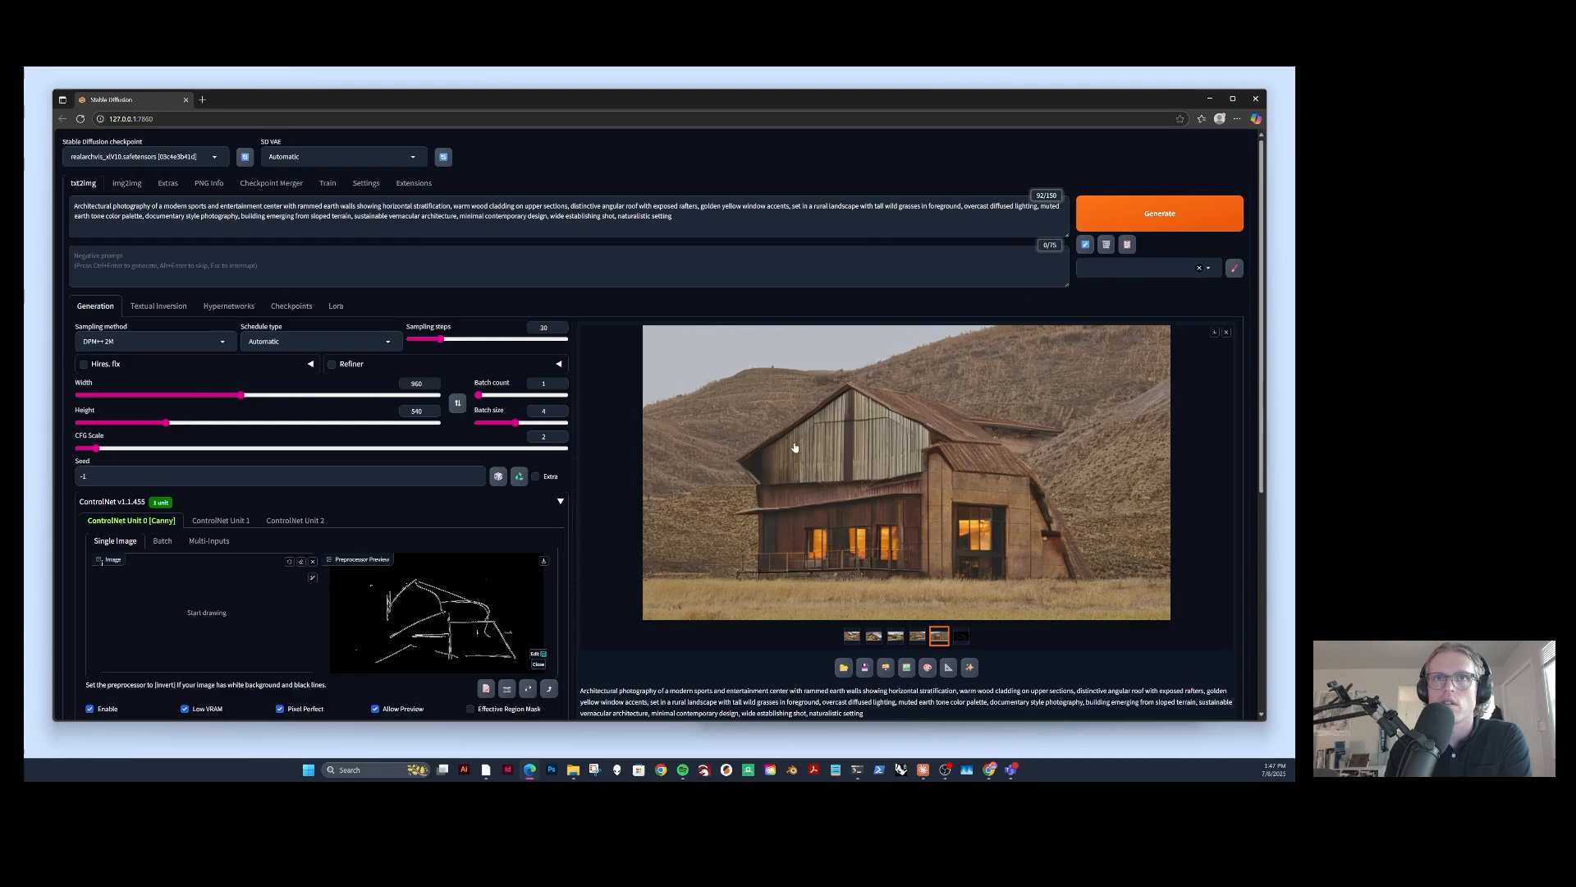
Compare the four renderings with the "sports and entertainment center" wording in the prompt.
left_click(874, 637)
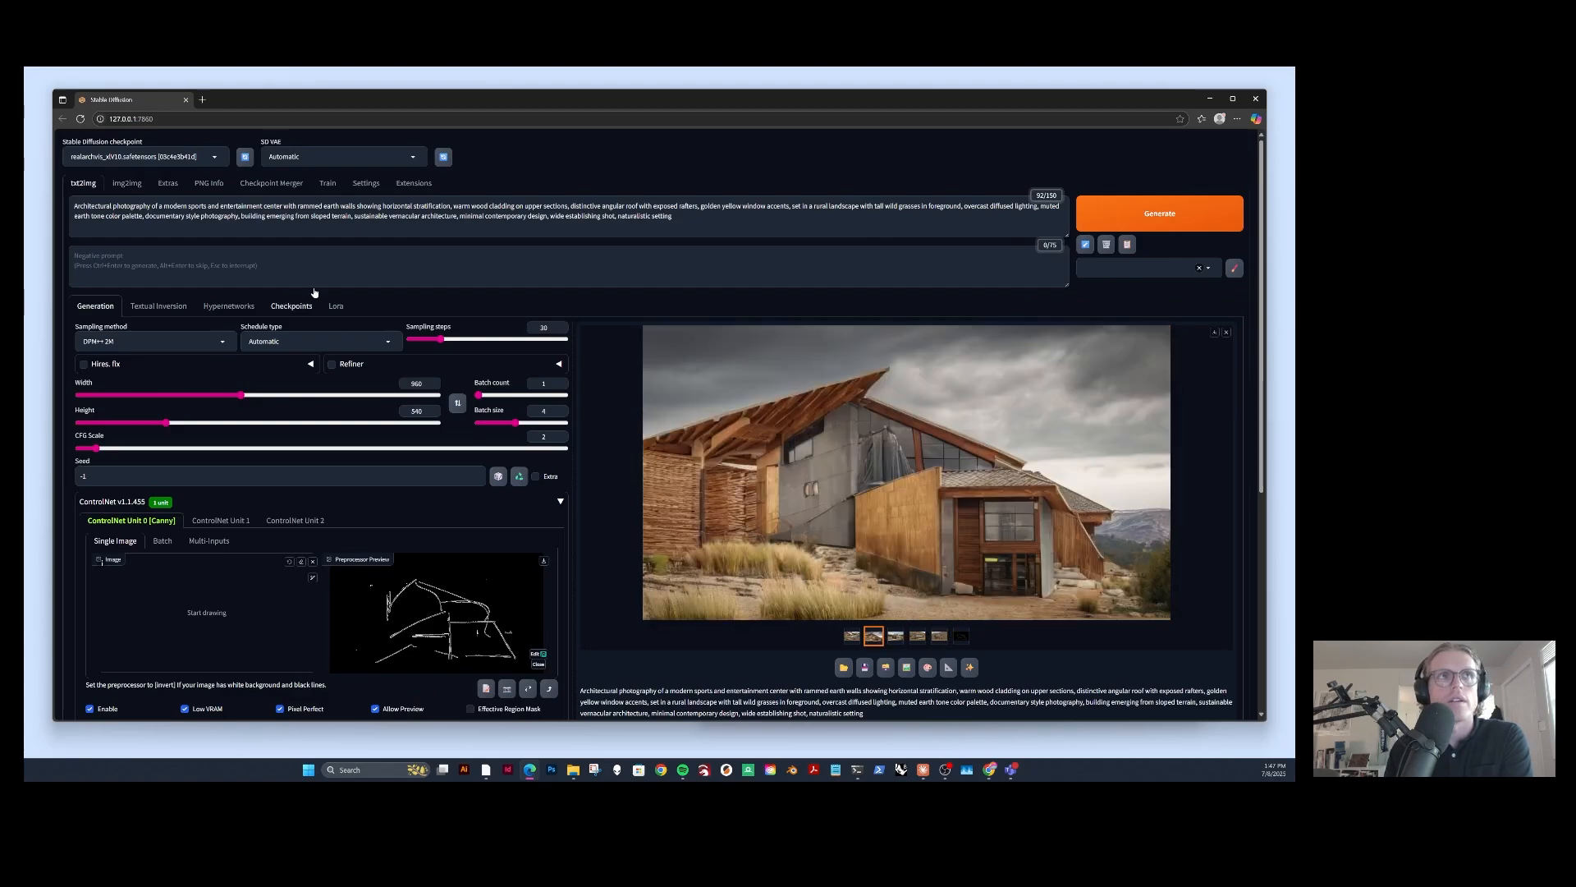
left_click_drag(184, 206, 283, 206)
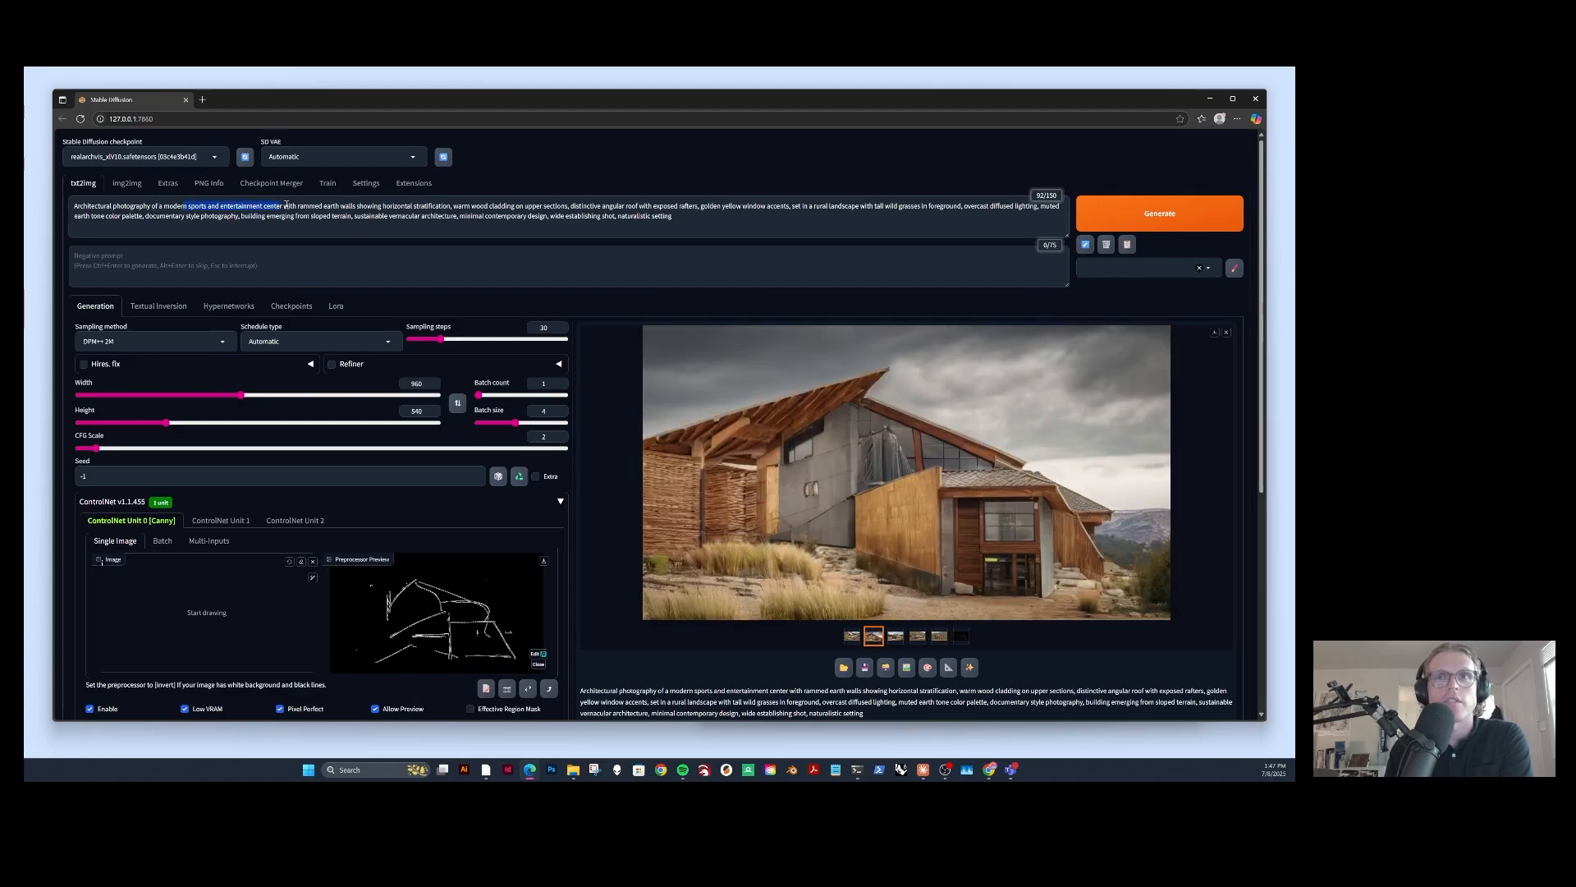
left_click(895, 636)
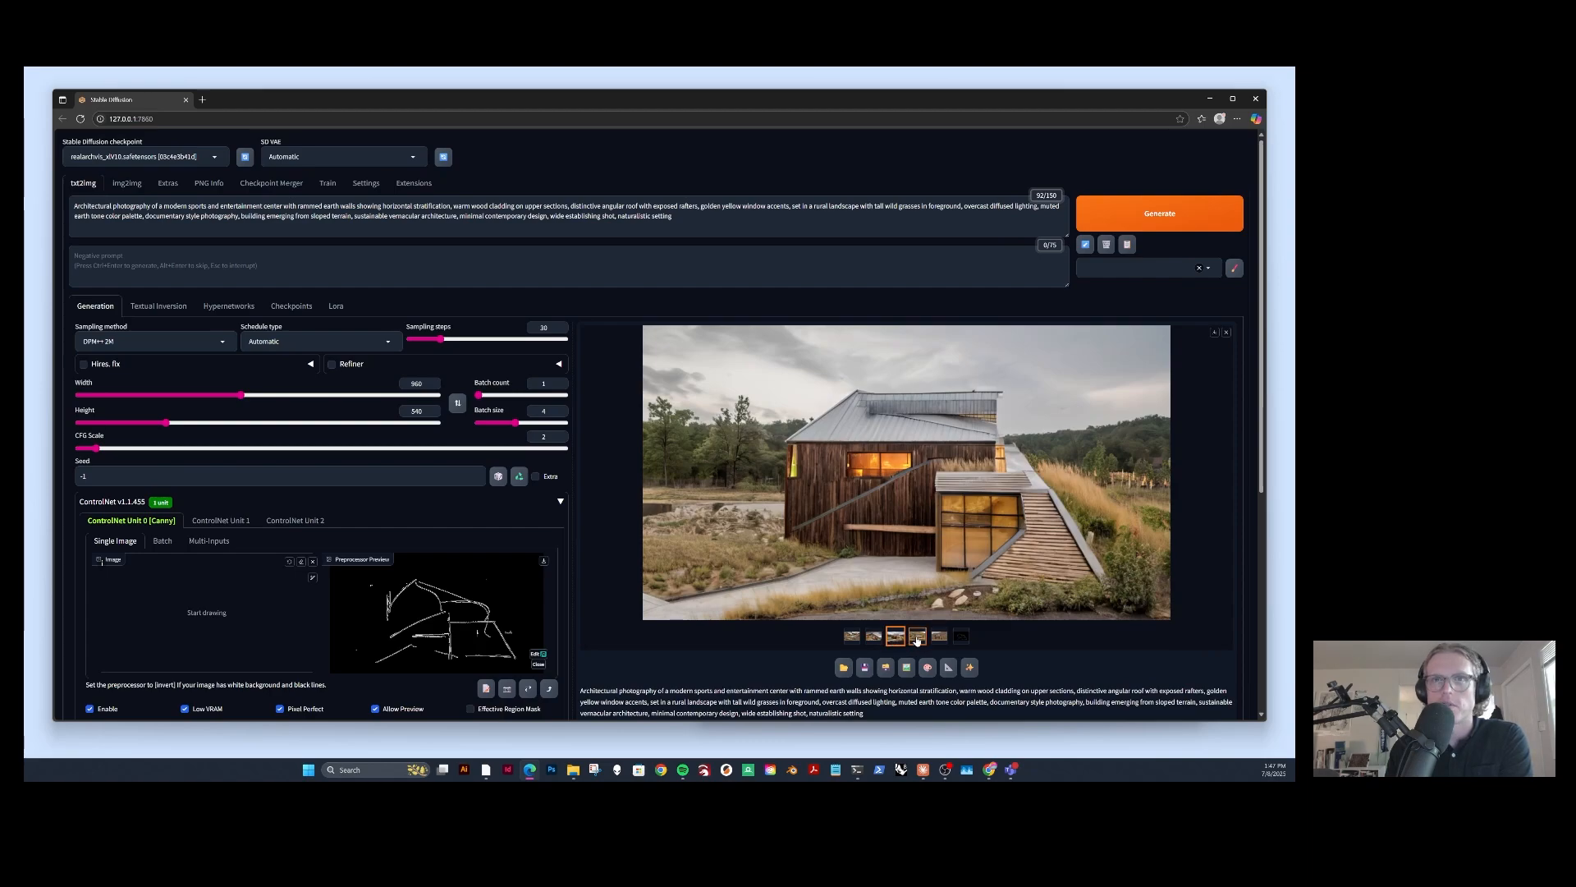
left_click(918, 637)
left_click(938, 637)
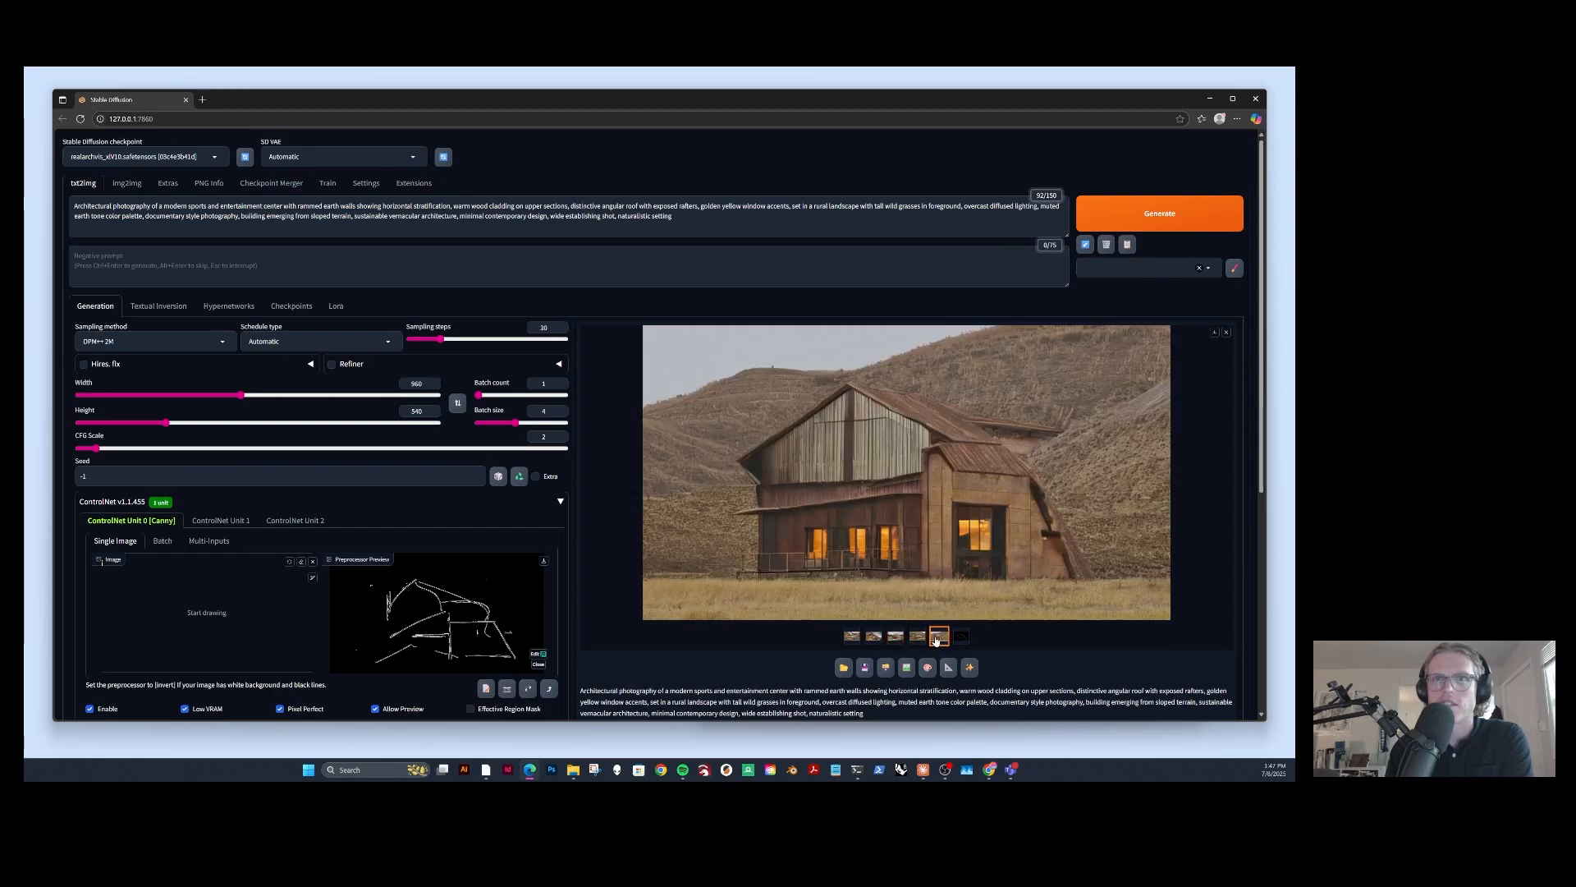
Compare the renderings' roofs with the prompt's phrase "distinctive angular roof with exposed rafters".
left_click(872, 637)
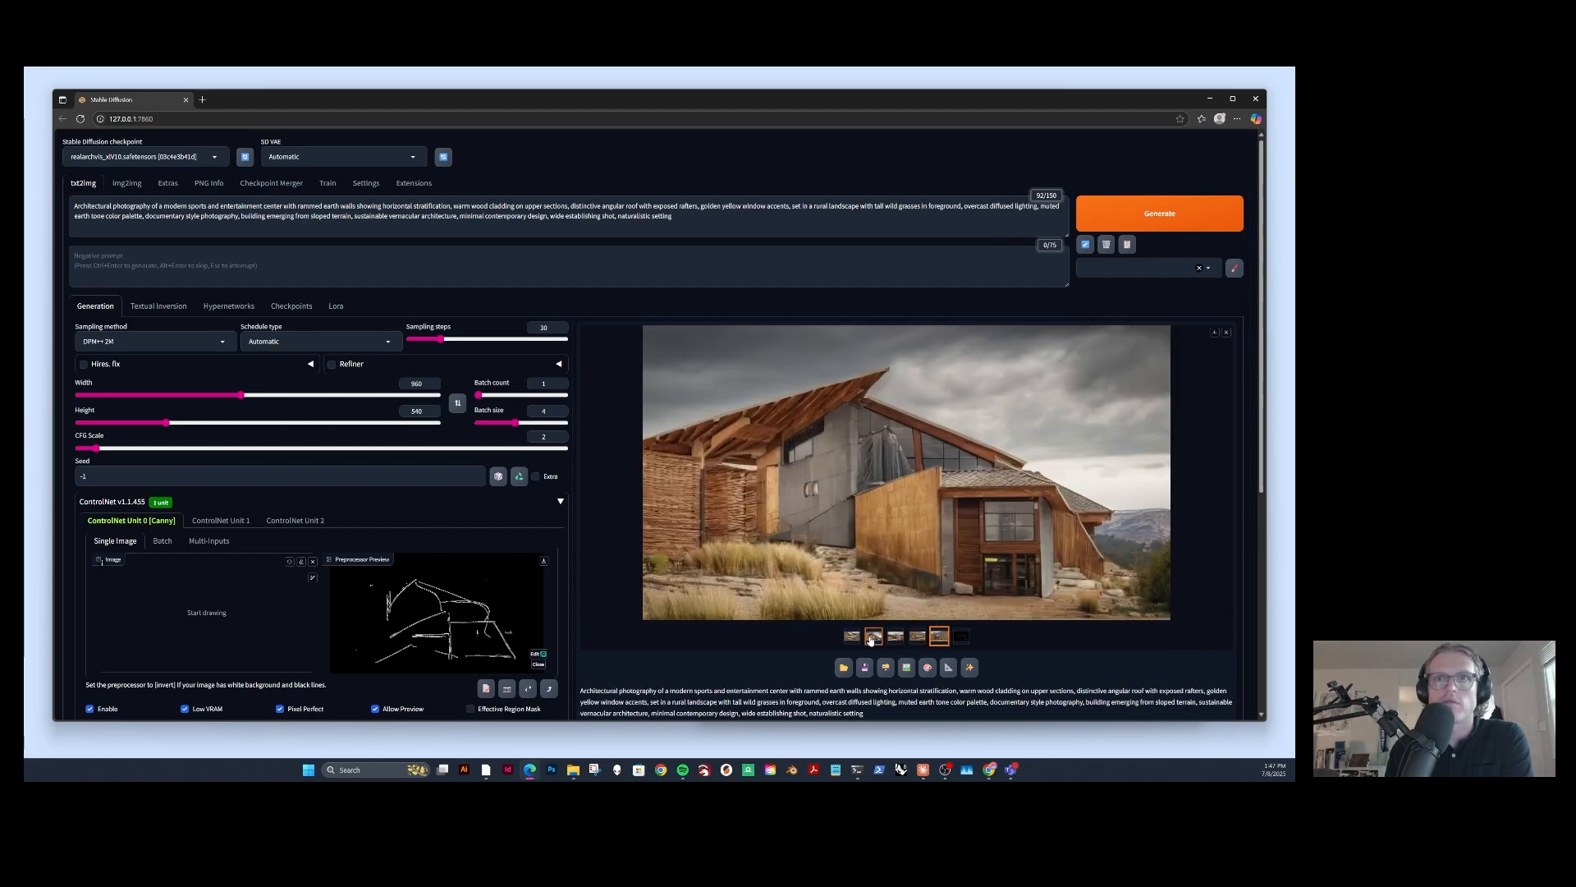
left_click(699, 222)
left_click_drag(699, 222, 564, 207)
left_click(686, 206)
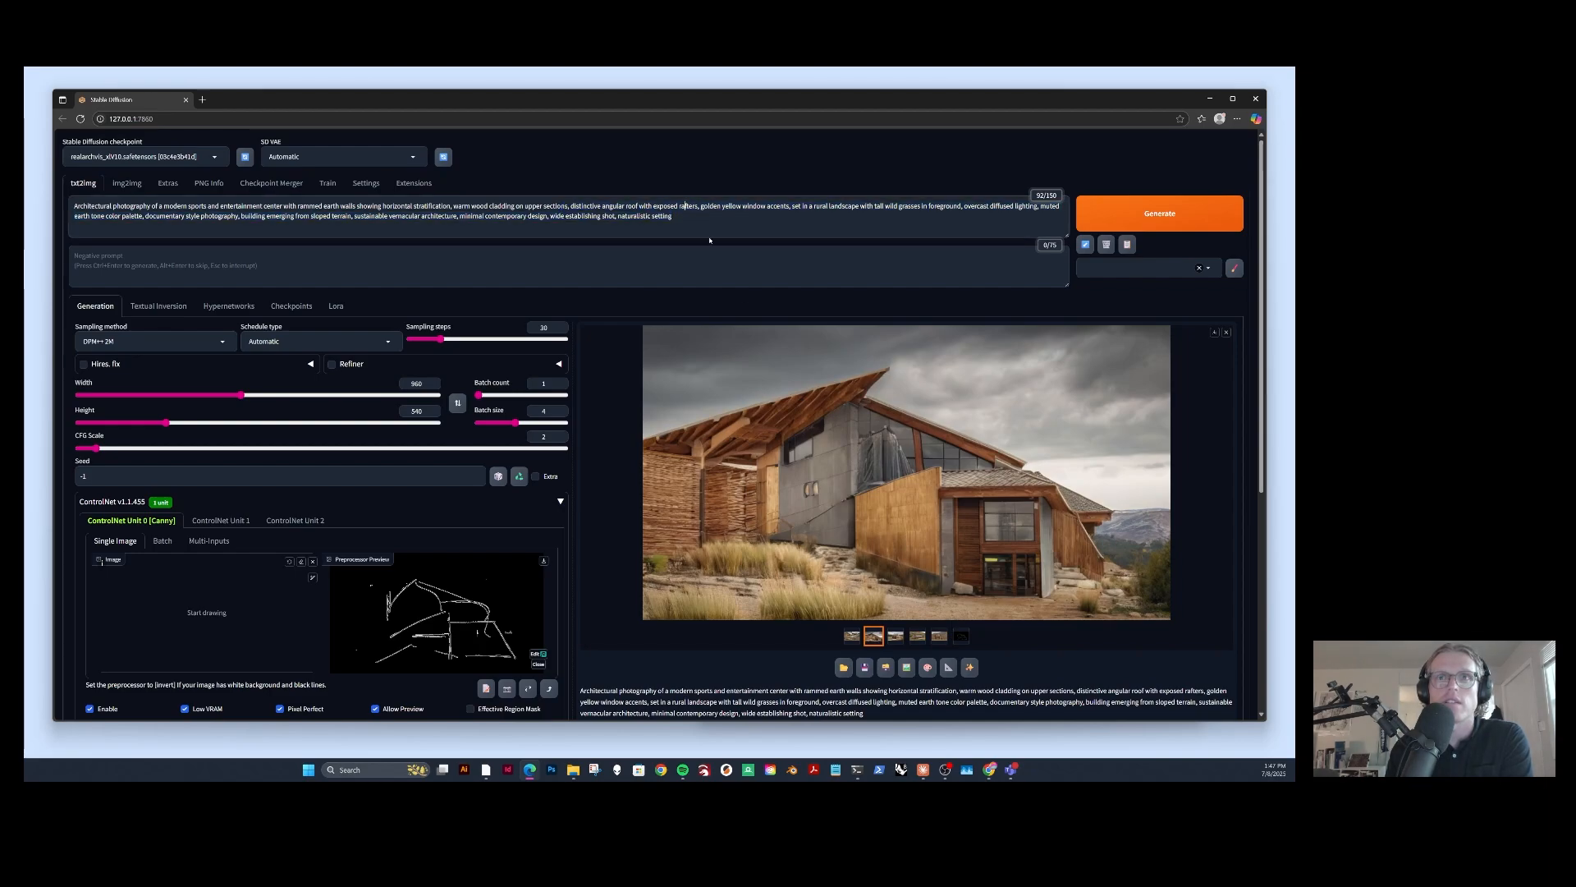
left_click(895, 637)
left_click(916, 638)
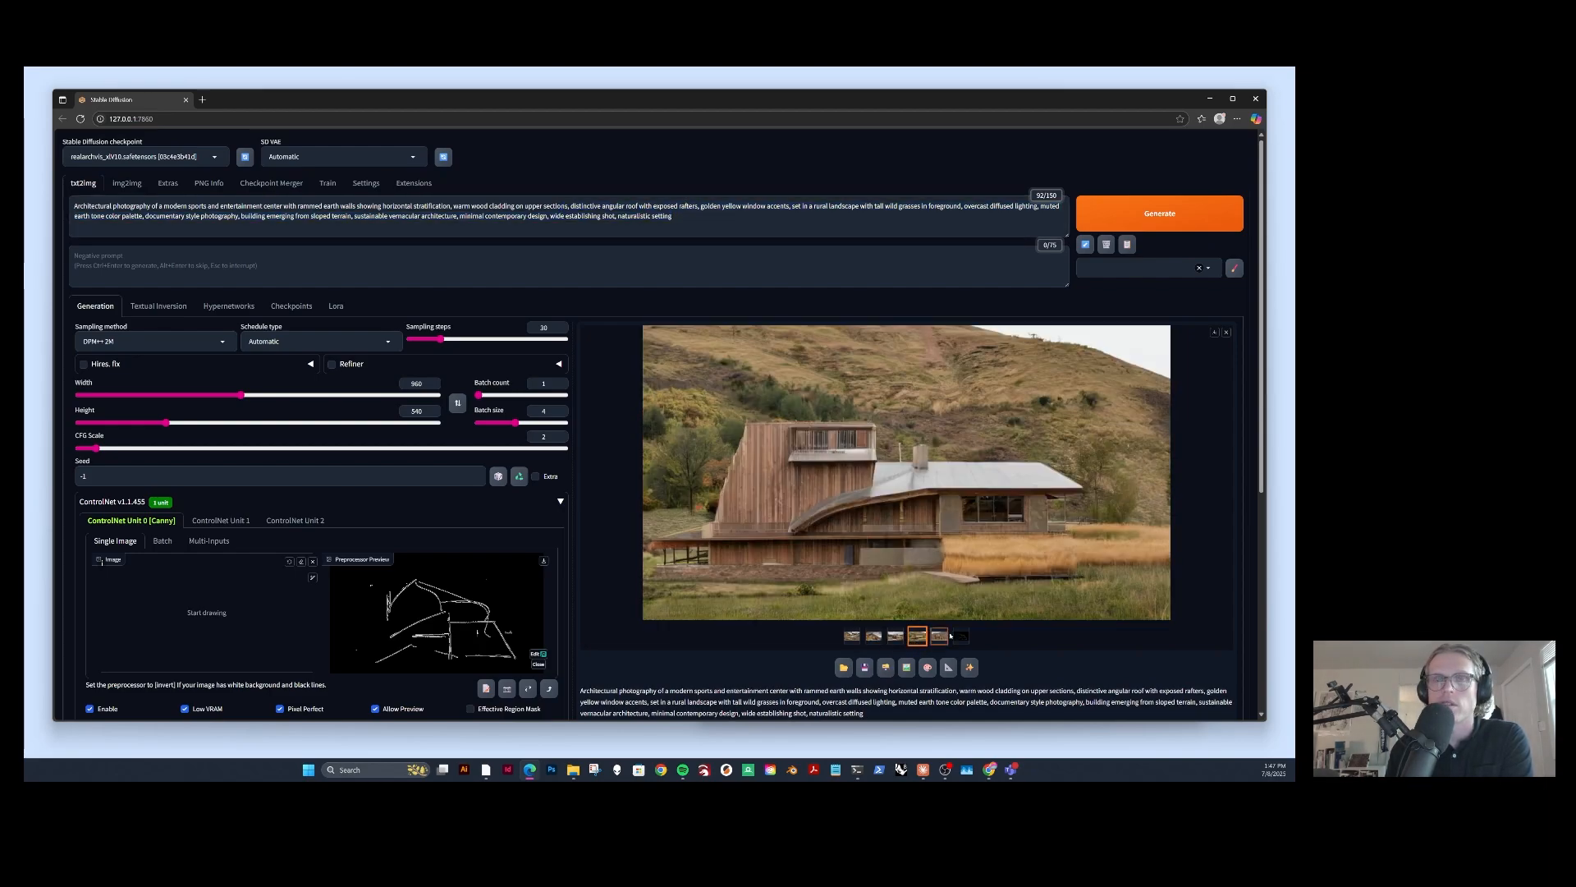
left_click(939, 637)
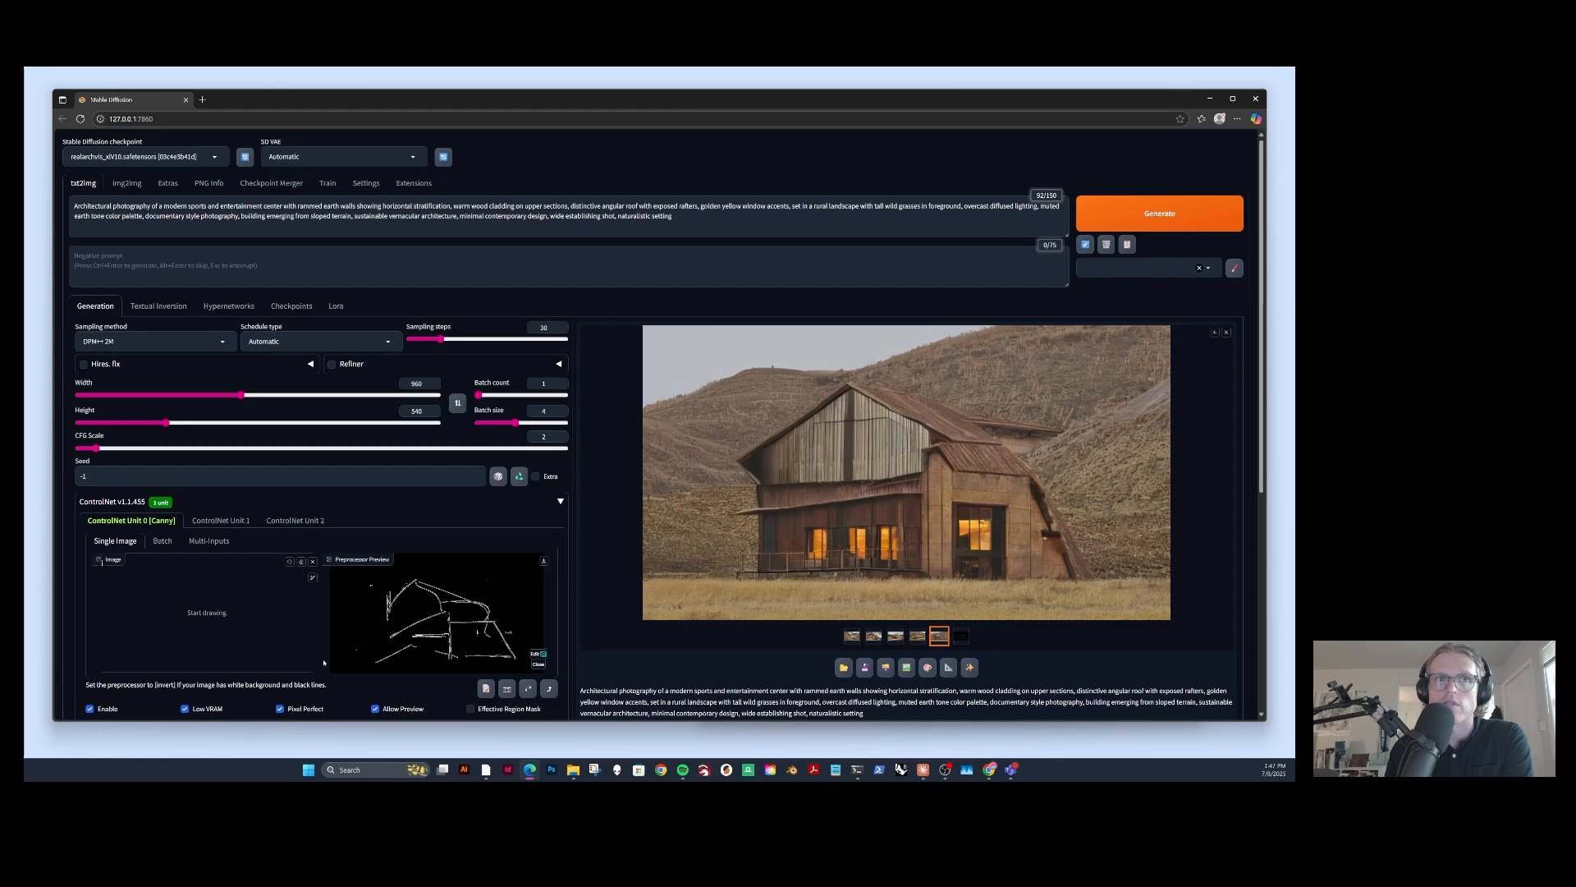
Compare the first three renderings with the Canny sketch preview, ending on the one with the sloping timber roof.
left_click(874, 637)
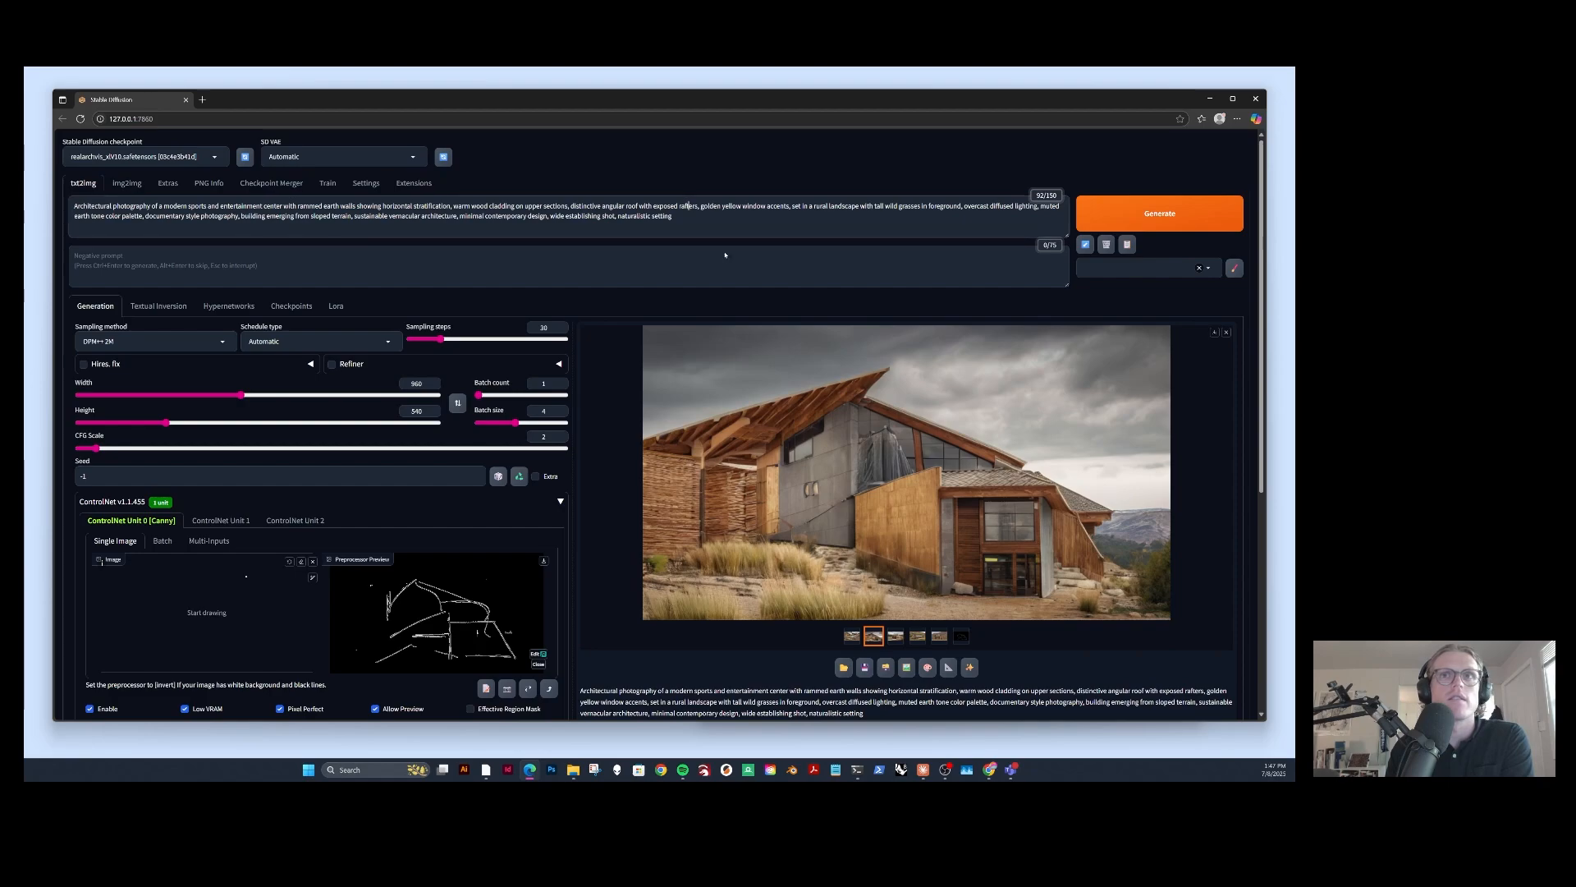
left_click(895, 636)
left_click(915, 637)
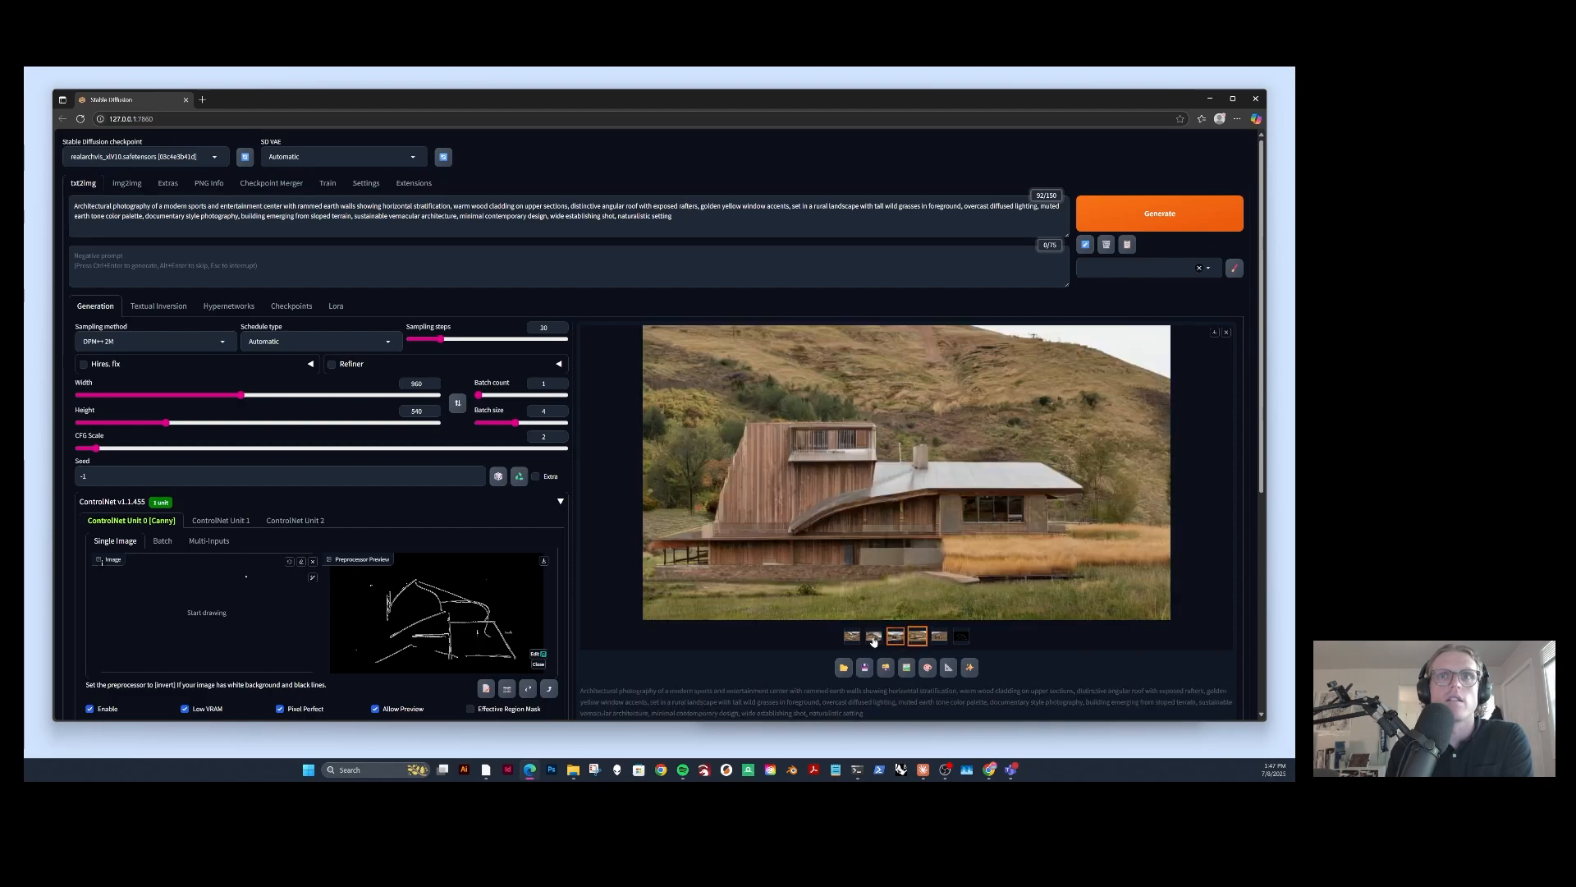
left_click(873, 638)
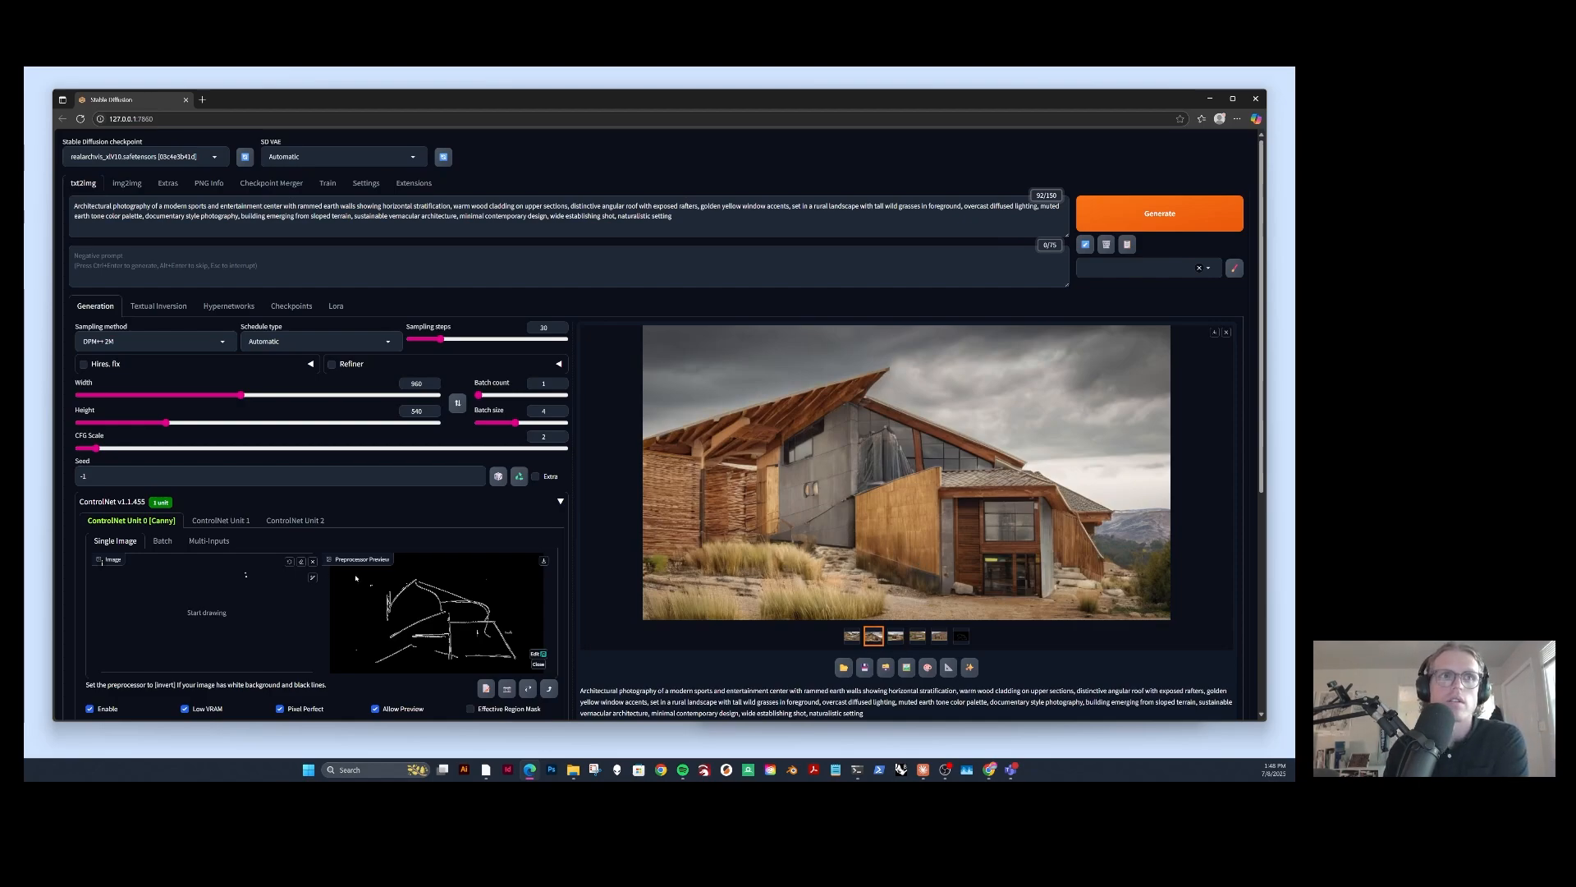
Replace the ControlNet Unit 0 image with sketch-2 and generate its Canny preprocessor preview.
left_click(312, 561)
left_click(236, 606)
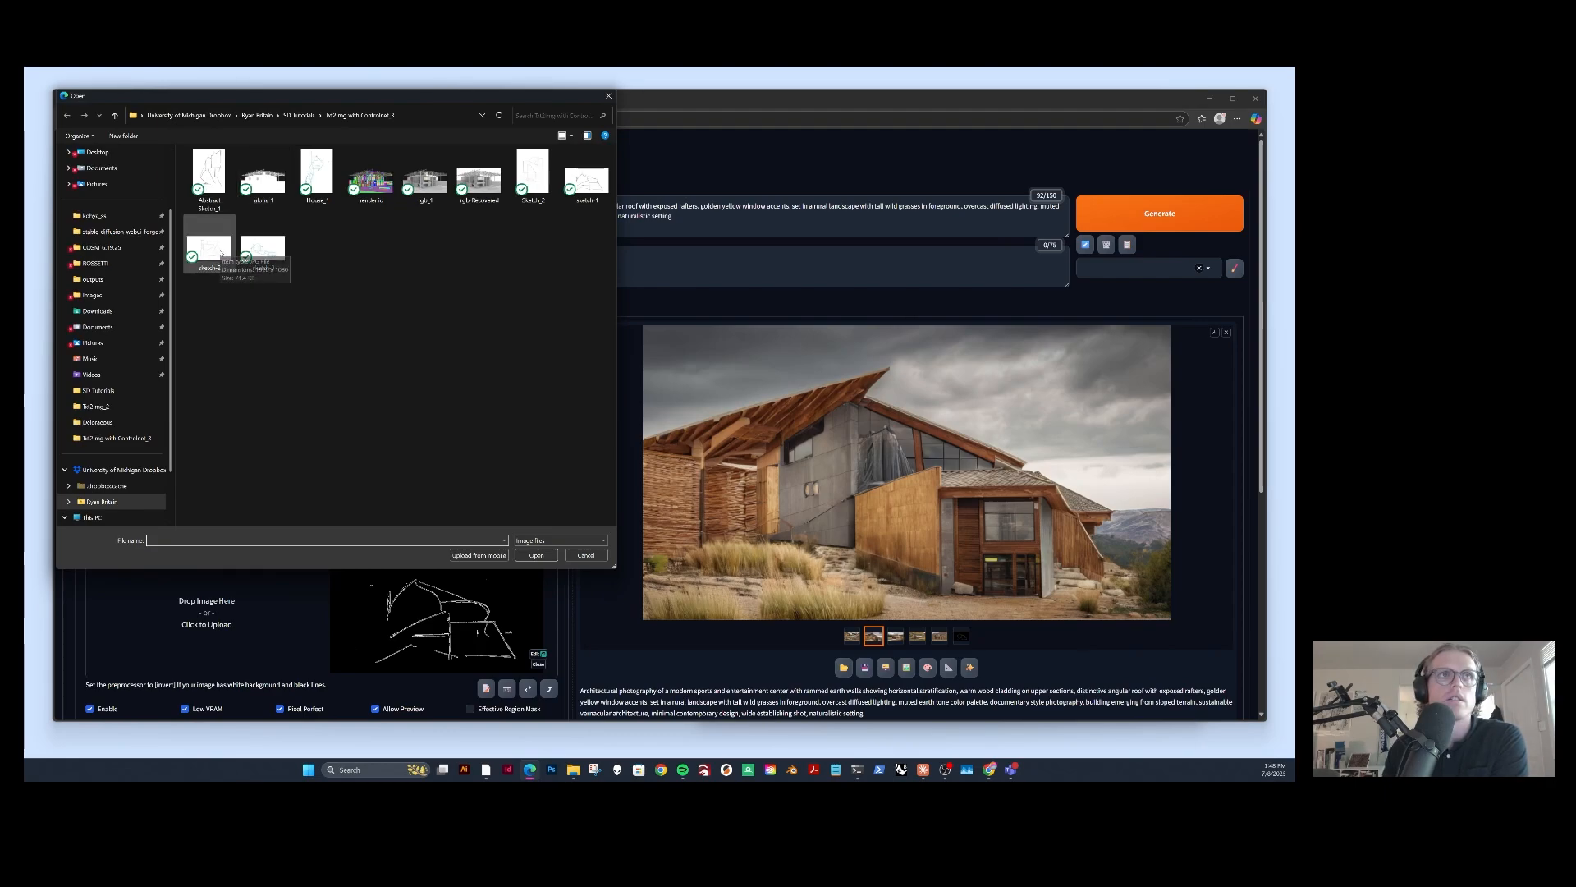
left_click(215, 248)
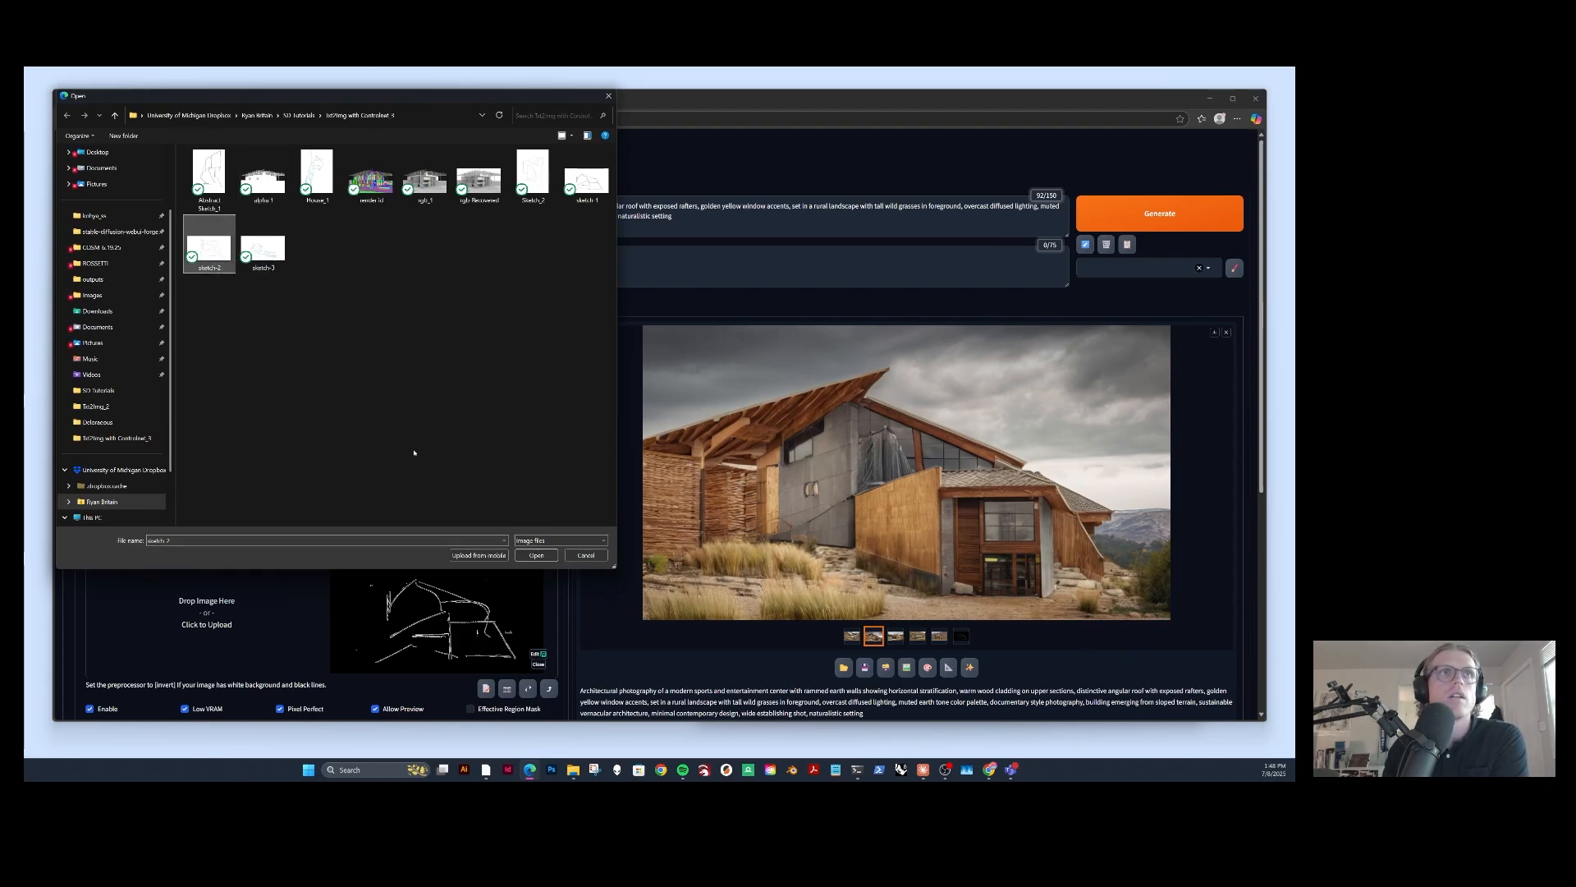
left_click(552, 560)
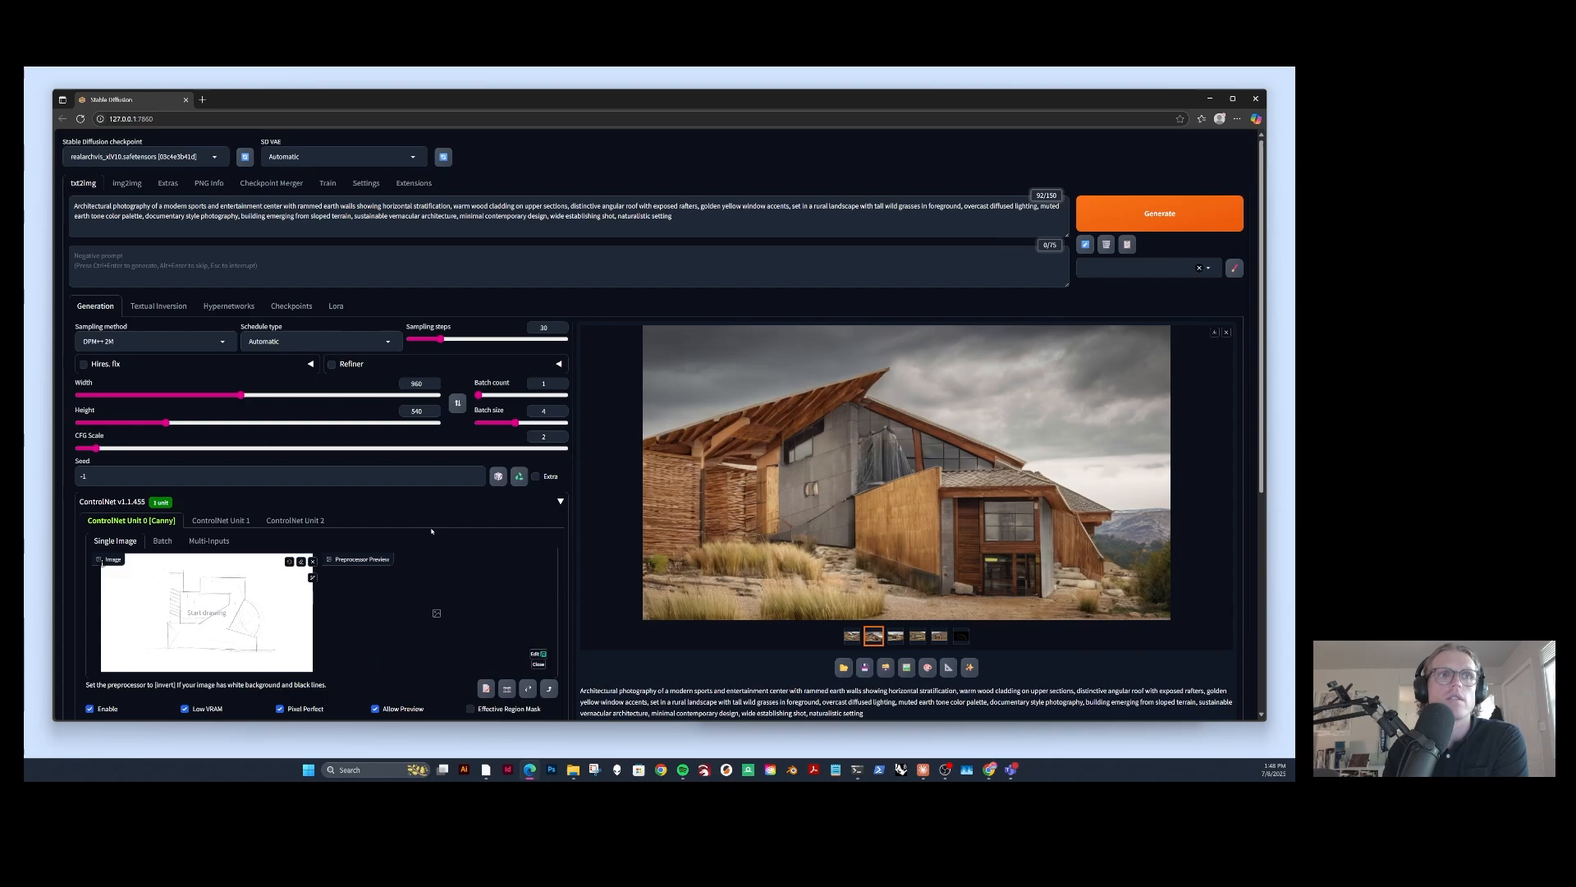
scroll(492, 526, "down", 2)
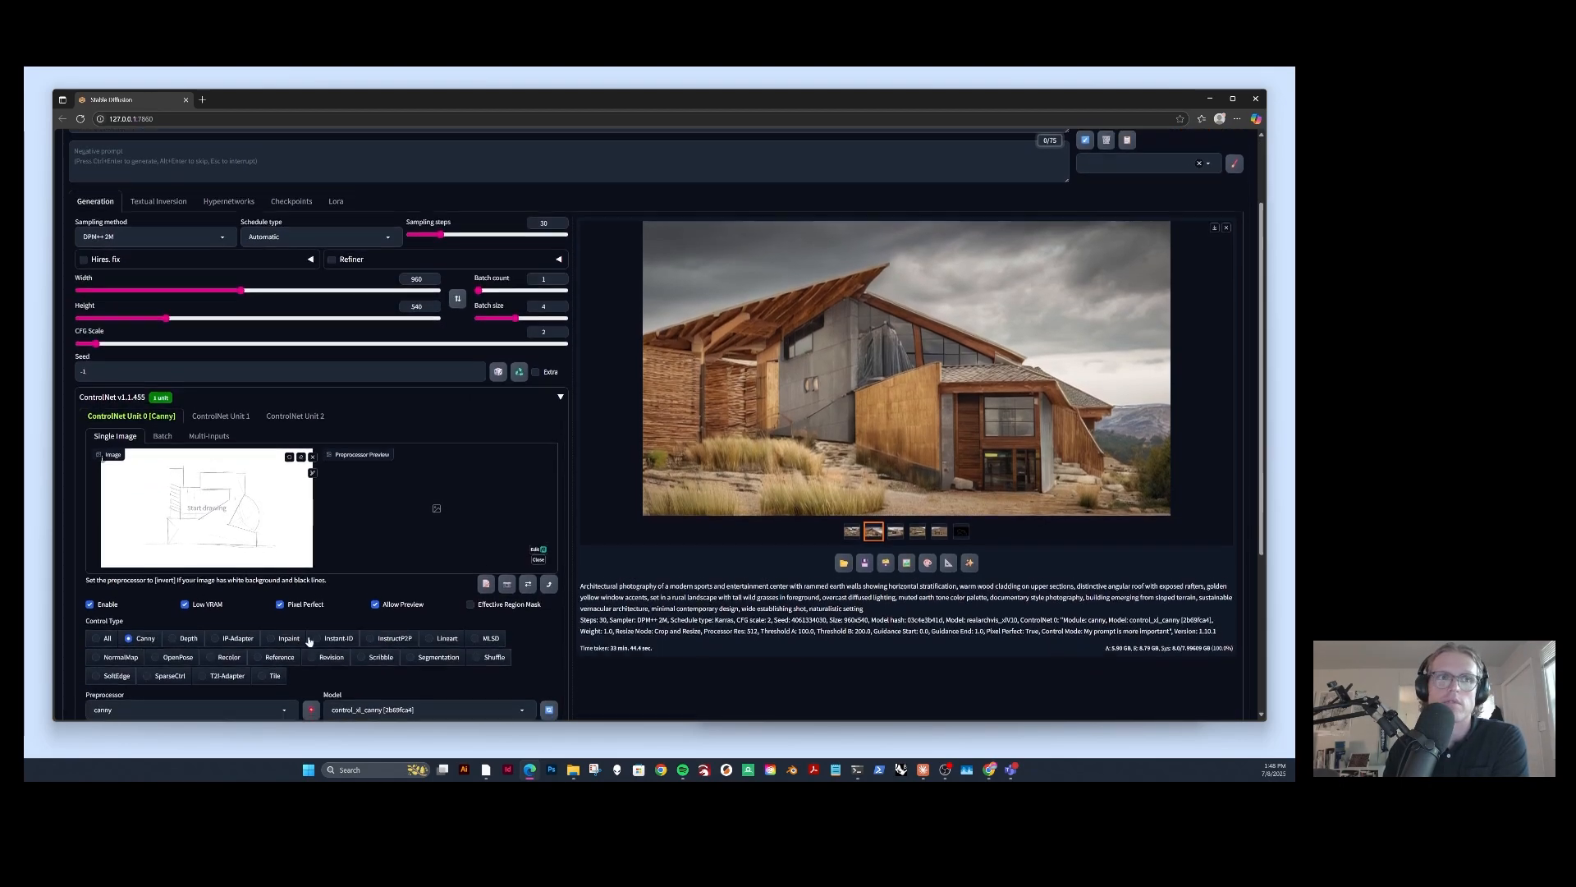
scroll(337, 624, "down", 1)
left_click(312, 666)
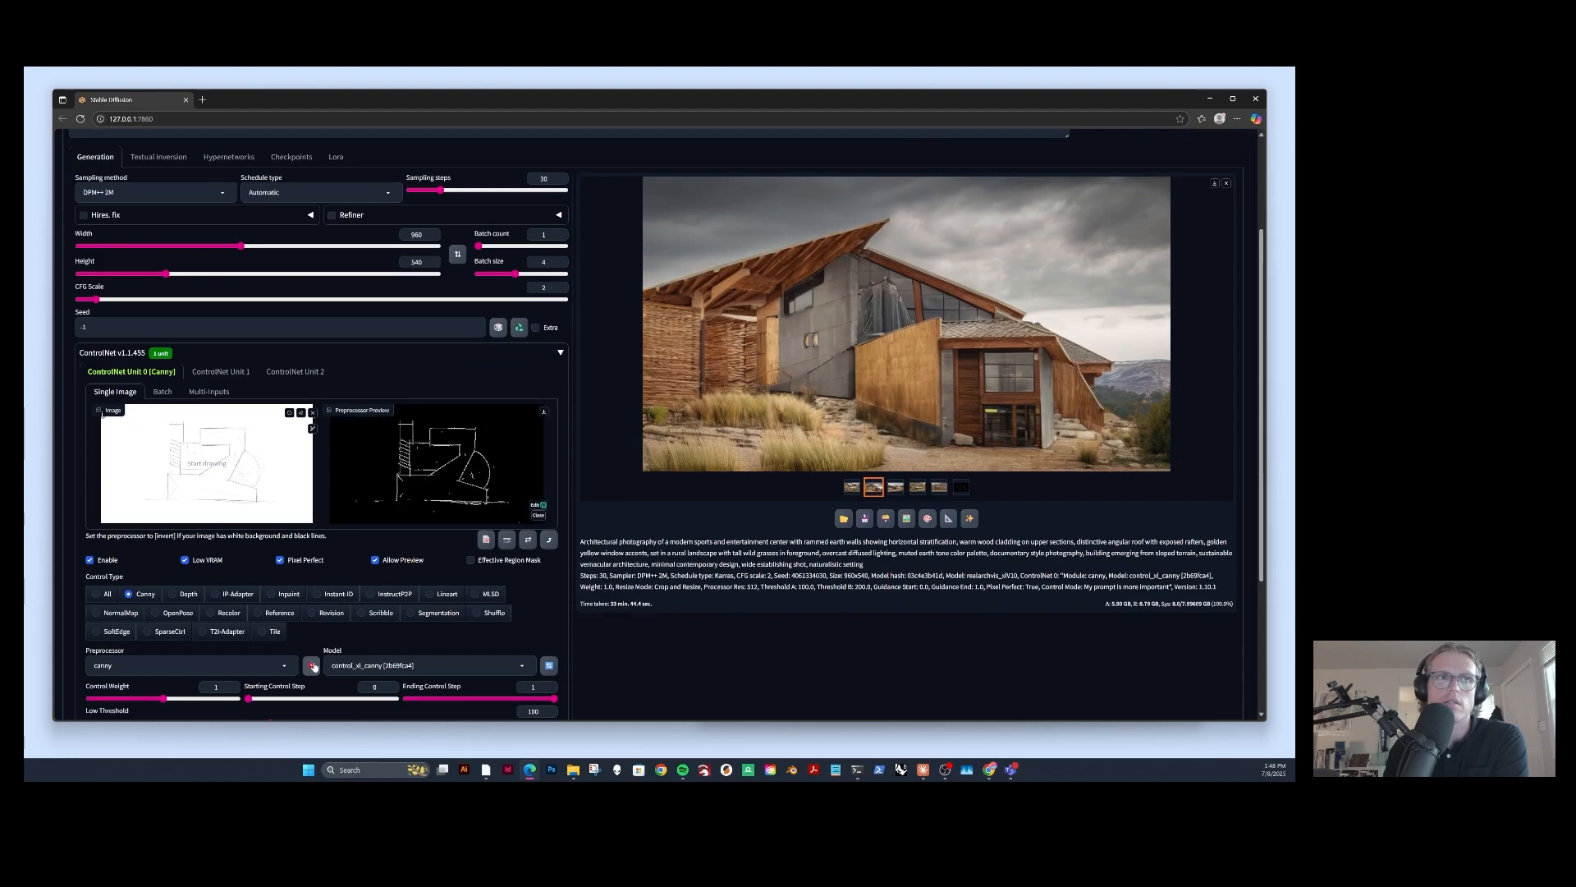
Replace the entire positive prompt with "architectural rendering, white concrete, brushed aluminum,".
scroll(454, 421, "up", 2)
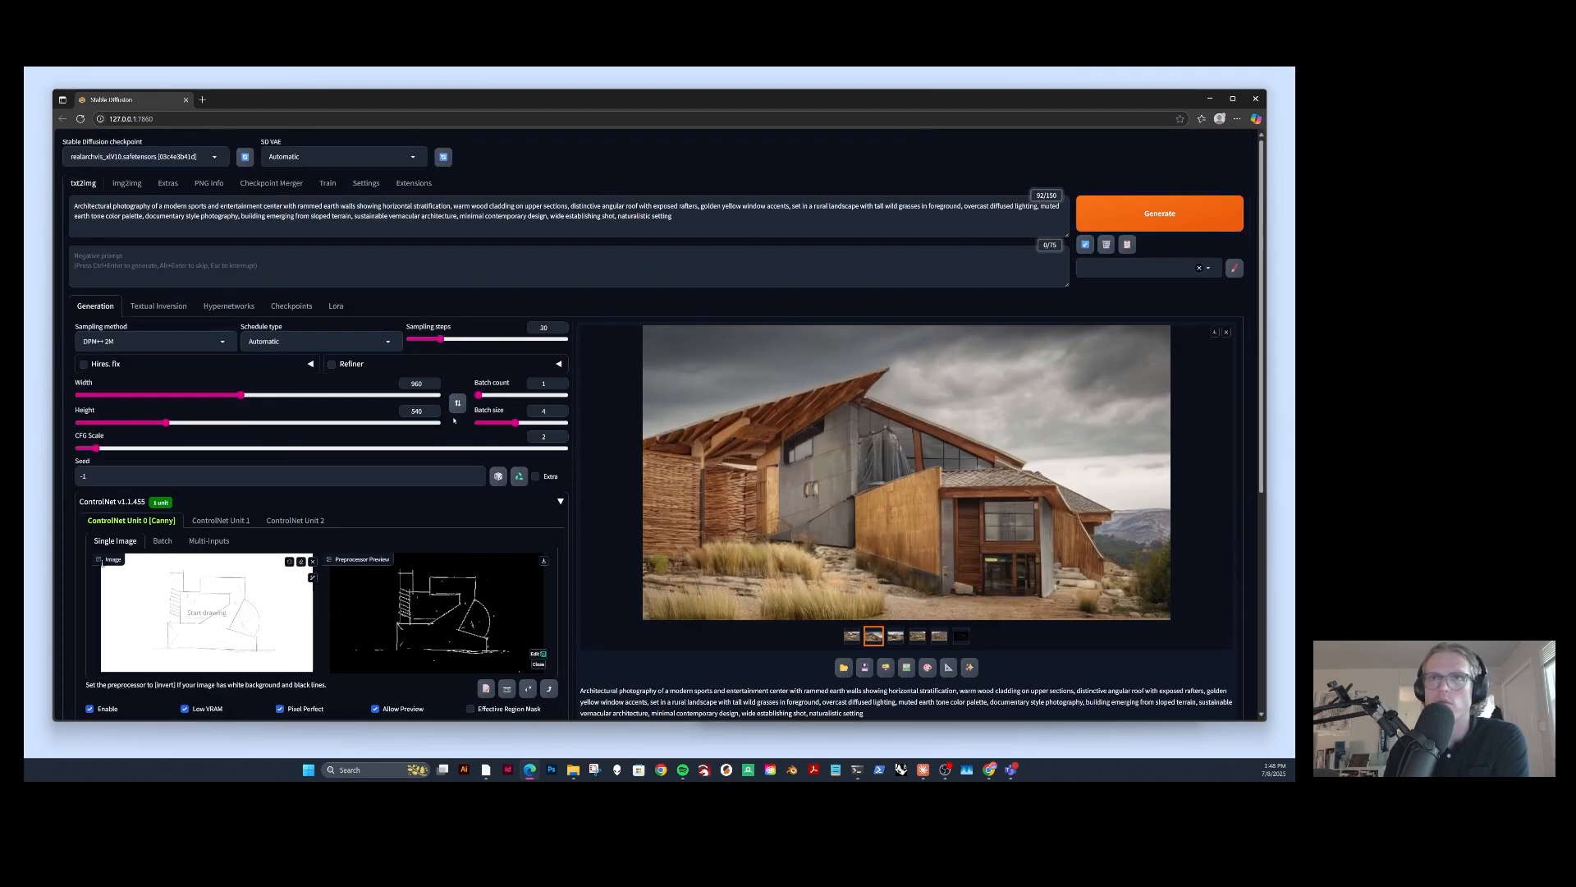
left_click_drag(694, 220, 37, 202)
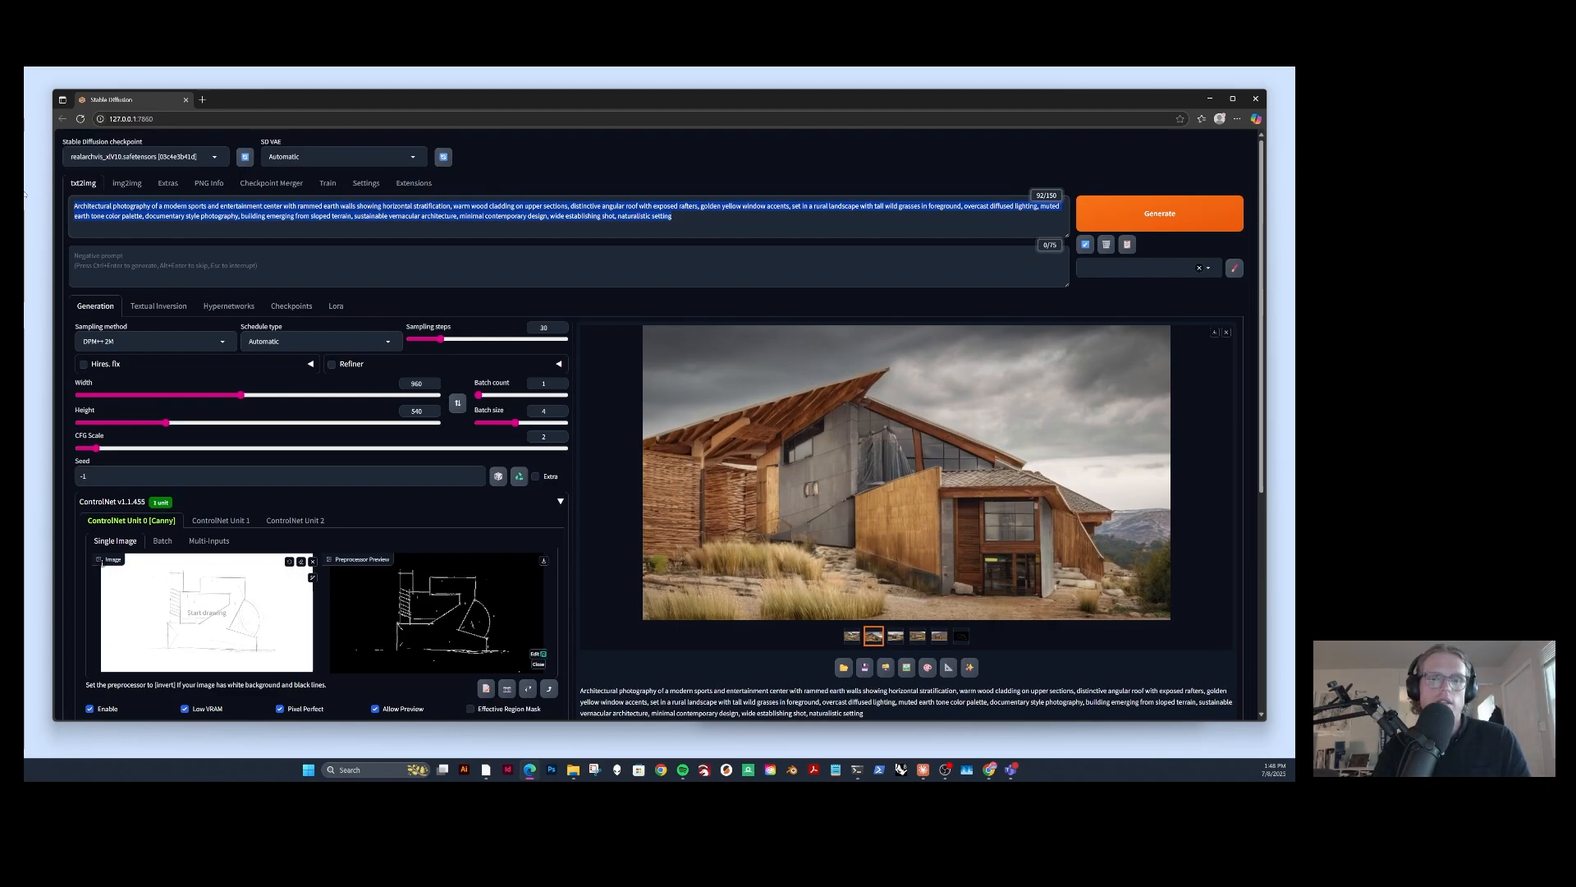
type("architectu")
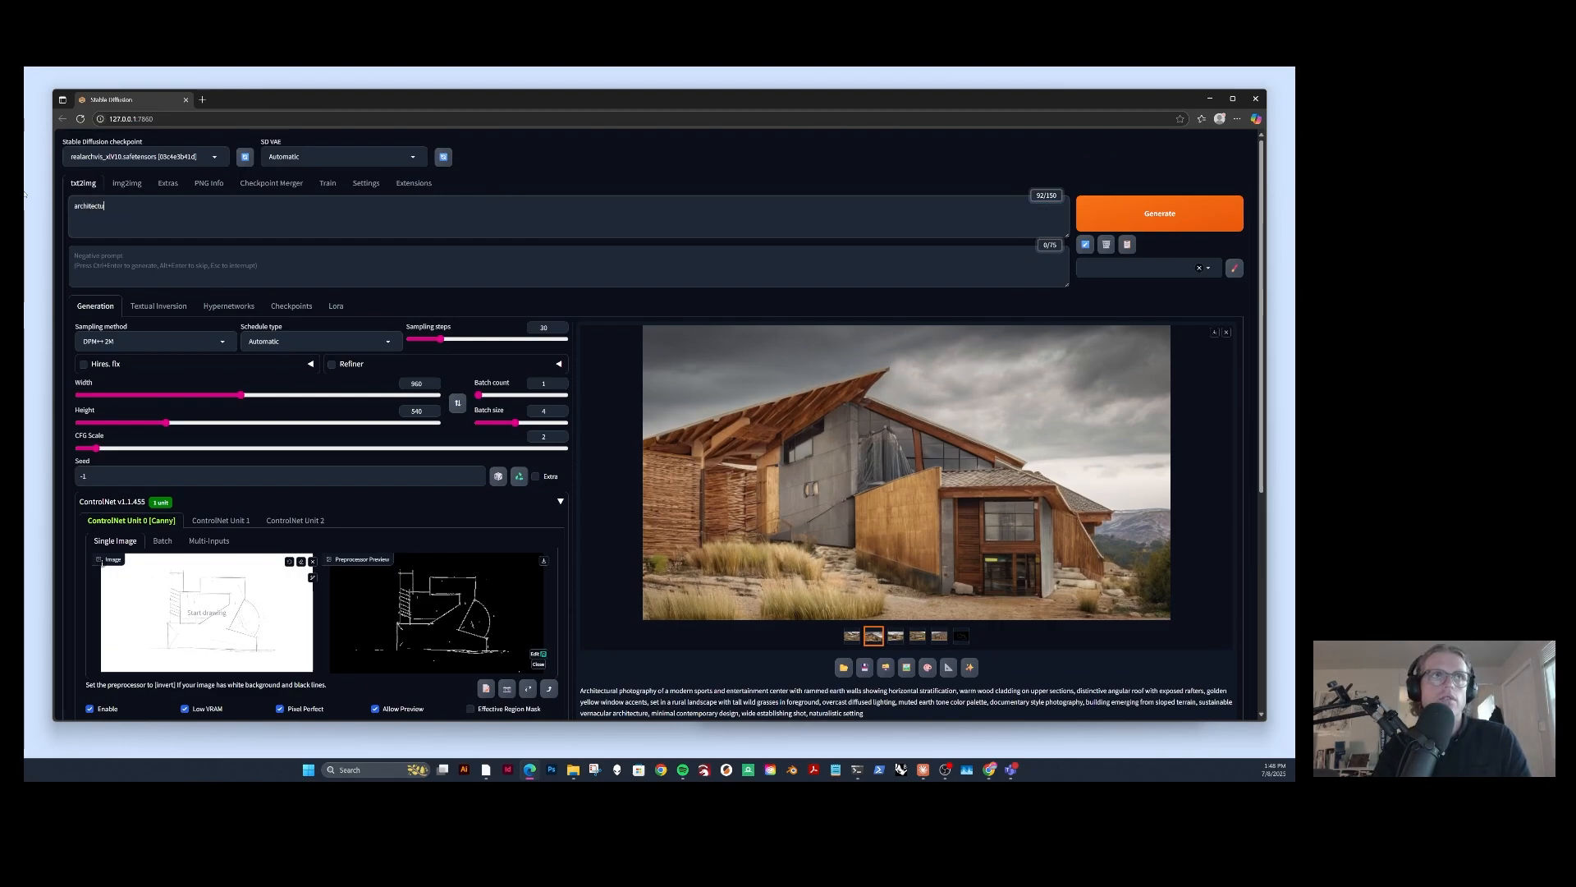
type("ral iendering, w")
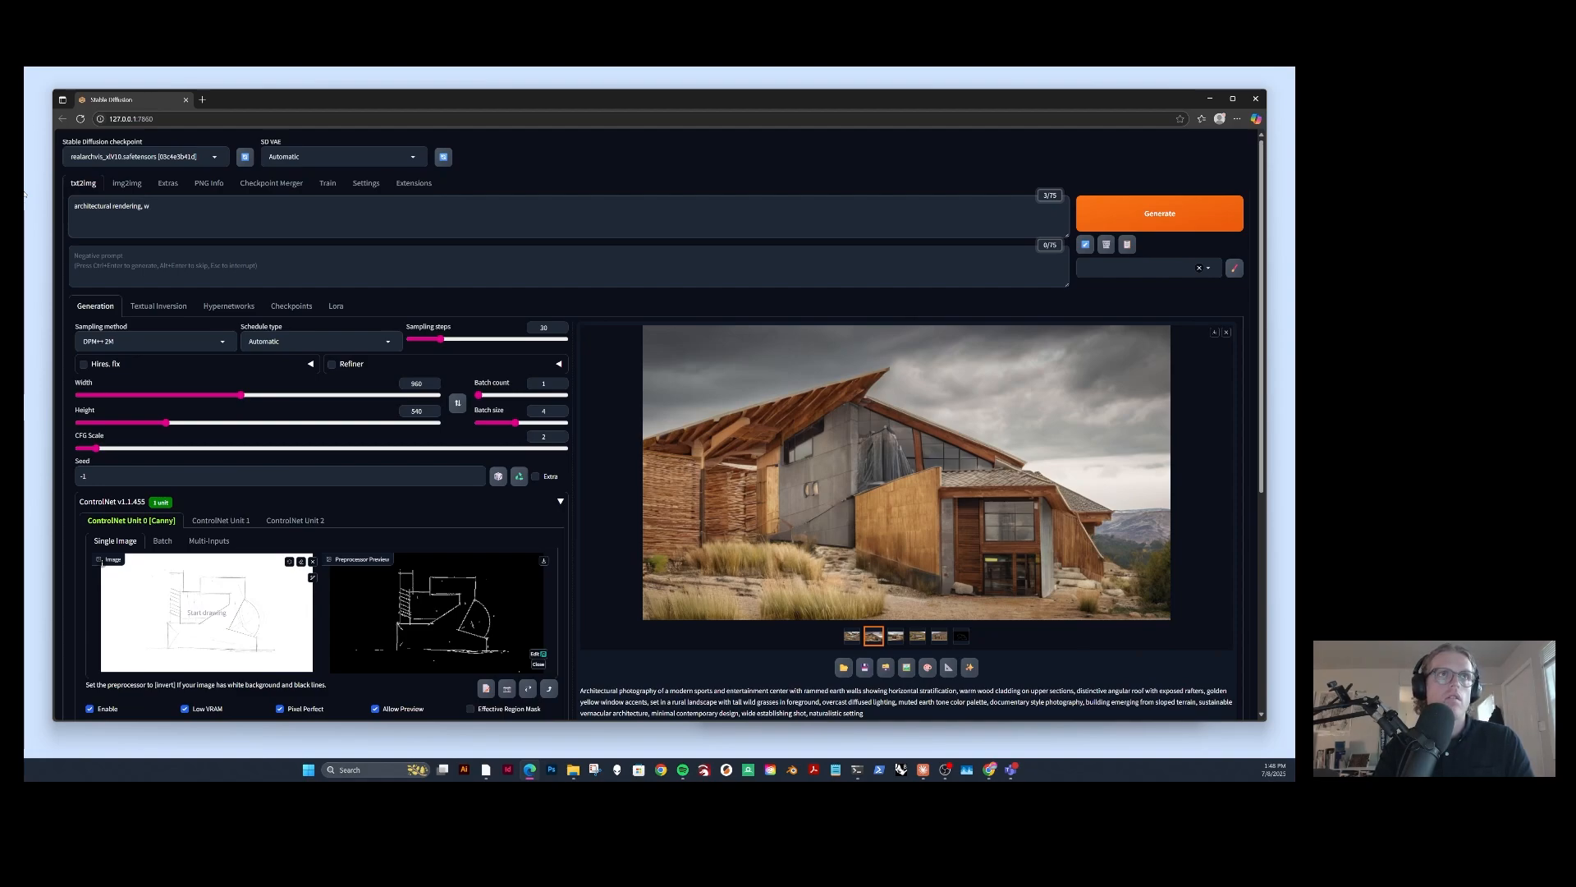
type("e concrete")
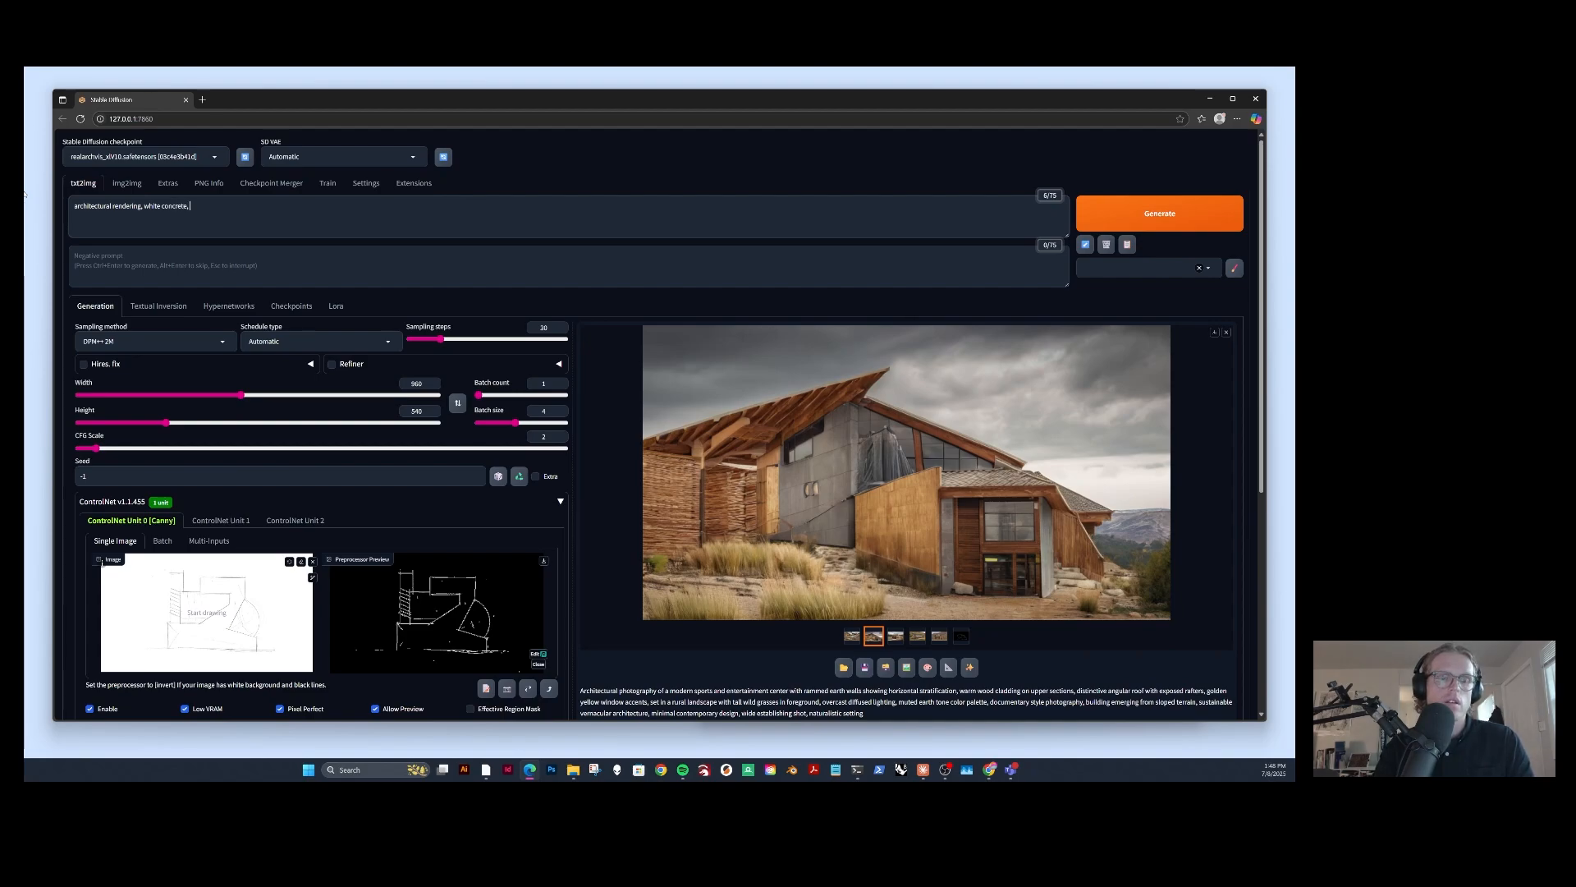
type(", brushed aluminum,")
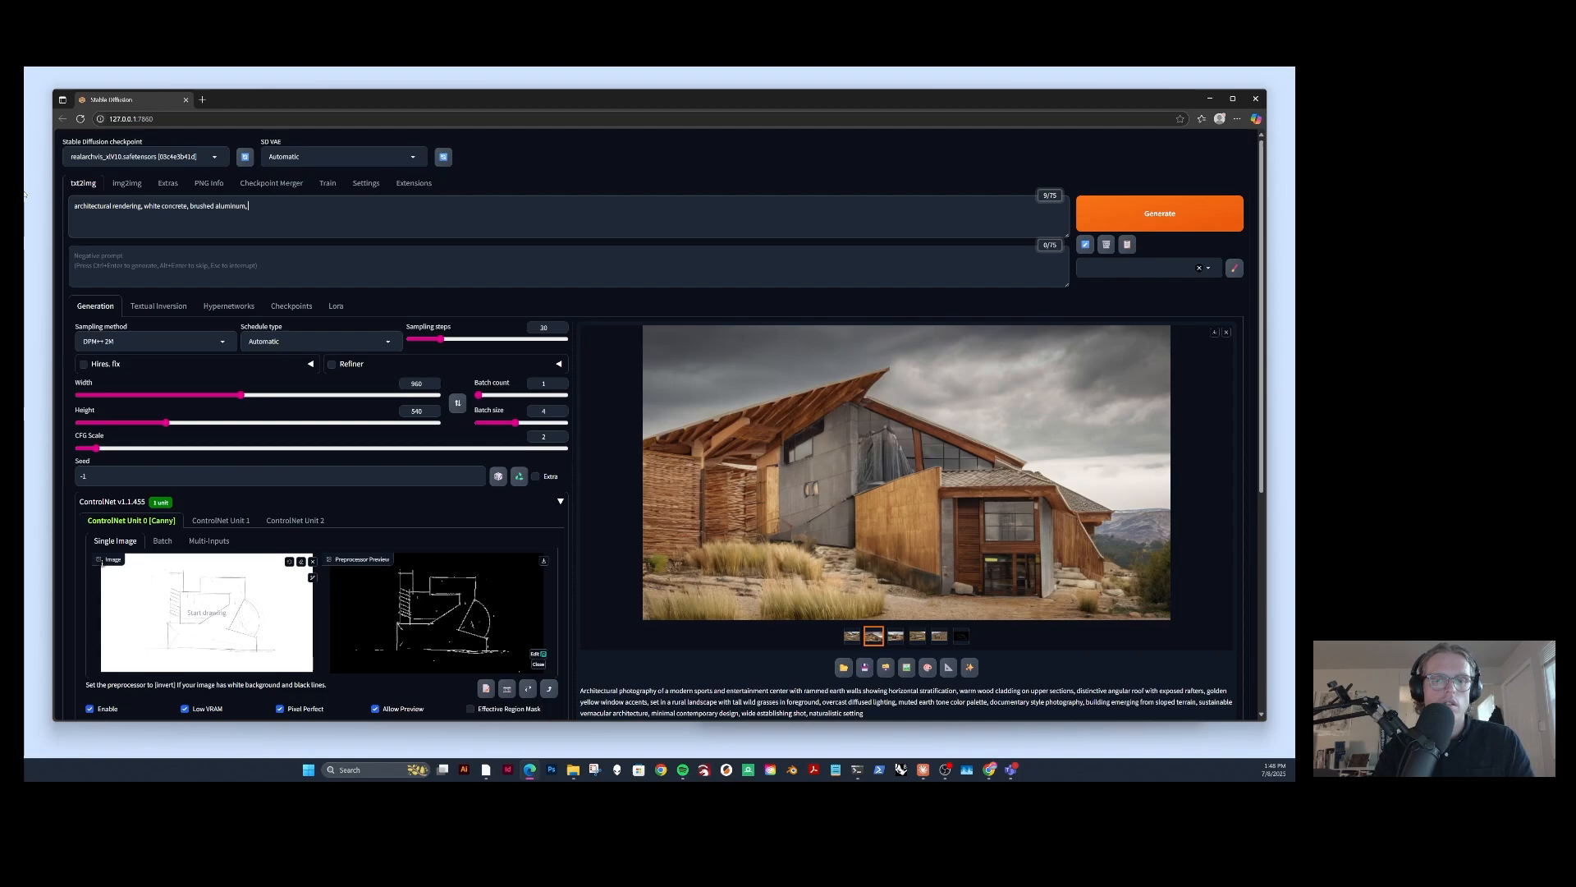
Add "frosted glass," to the material list at the end of the prompt.
type("glas")
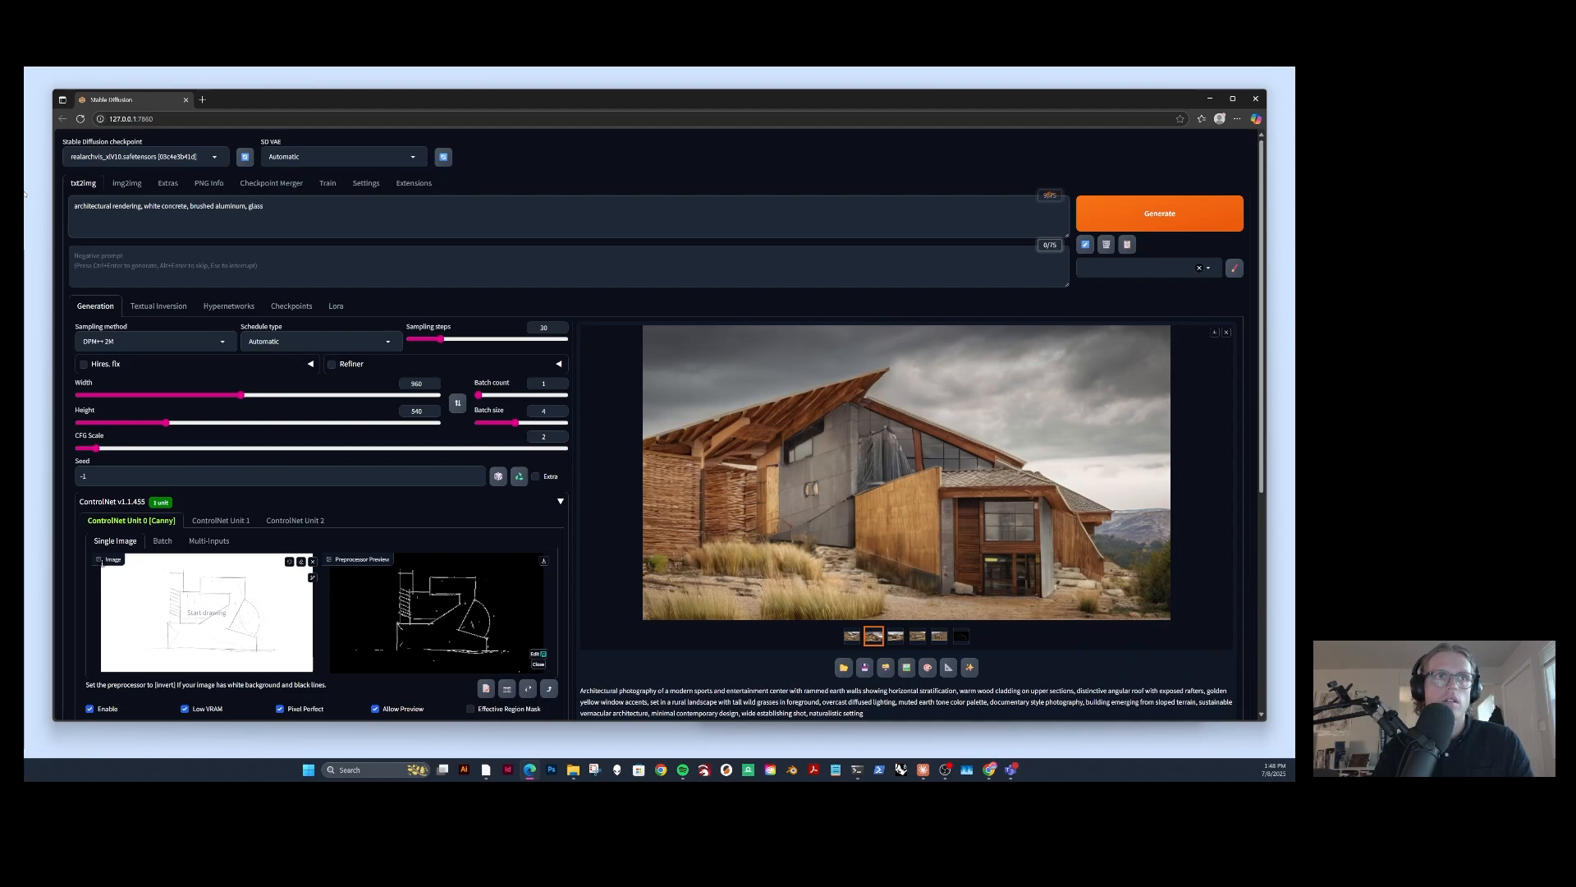
type("s fac")
key("BackSpace")
key("BackSpace")
key("BackSpace")
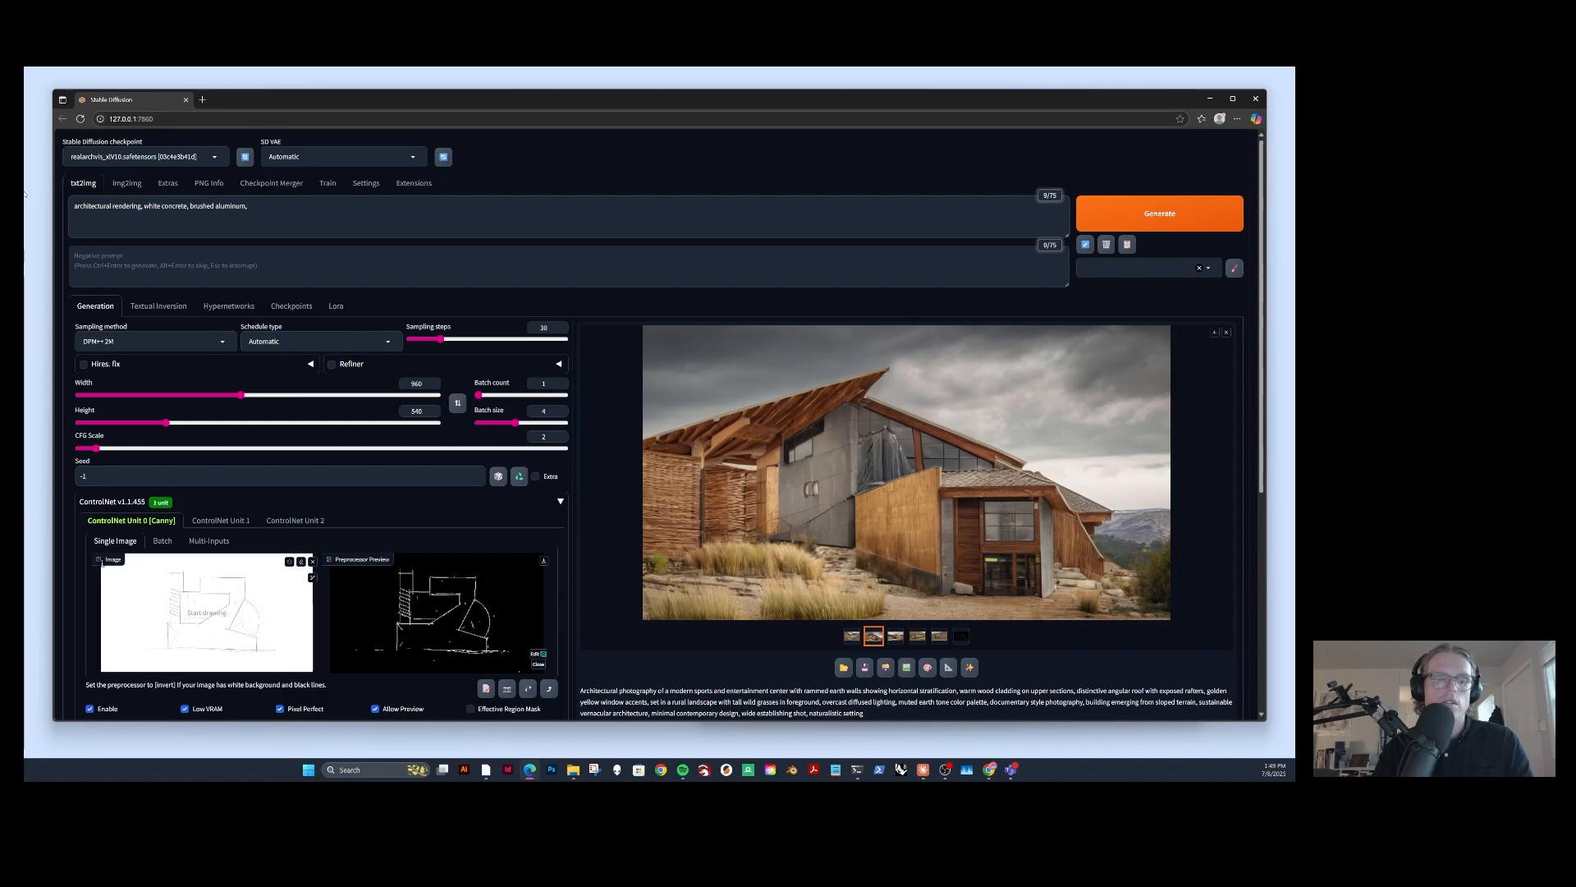
type("fro")
type("soted")
type("sted glass,")
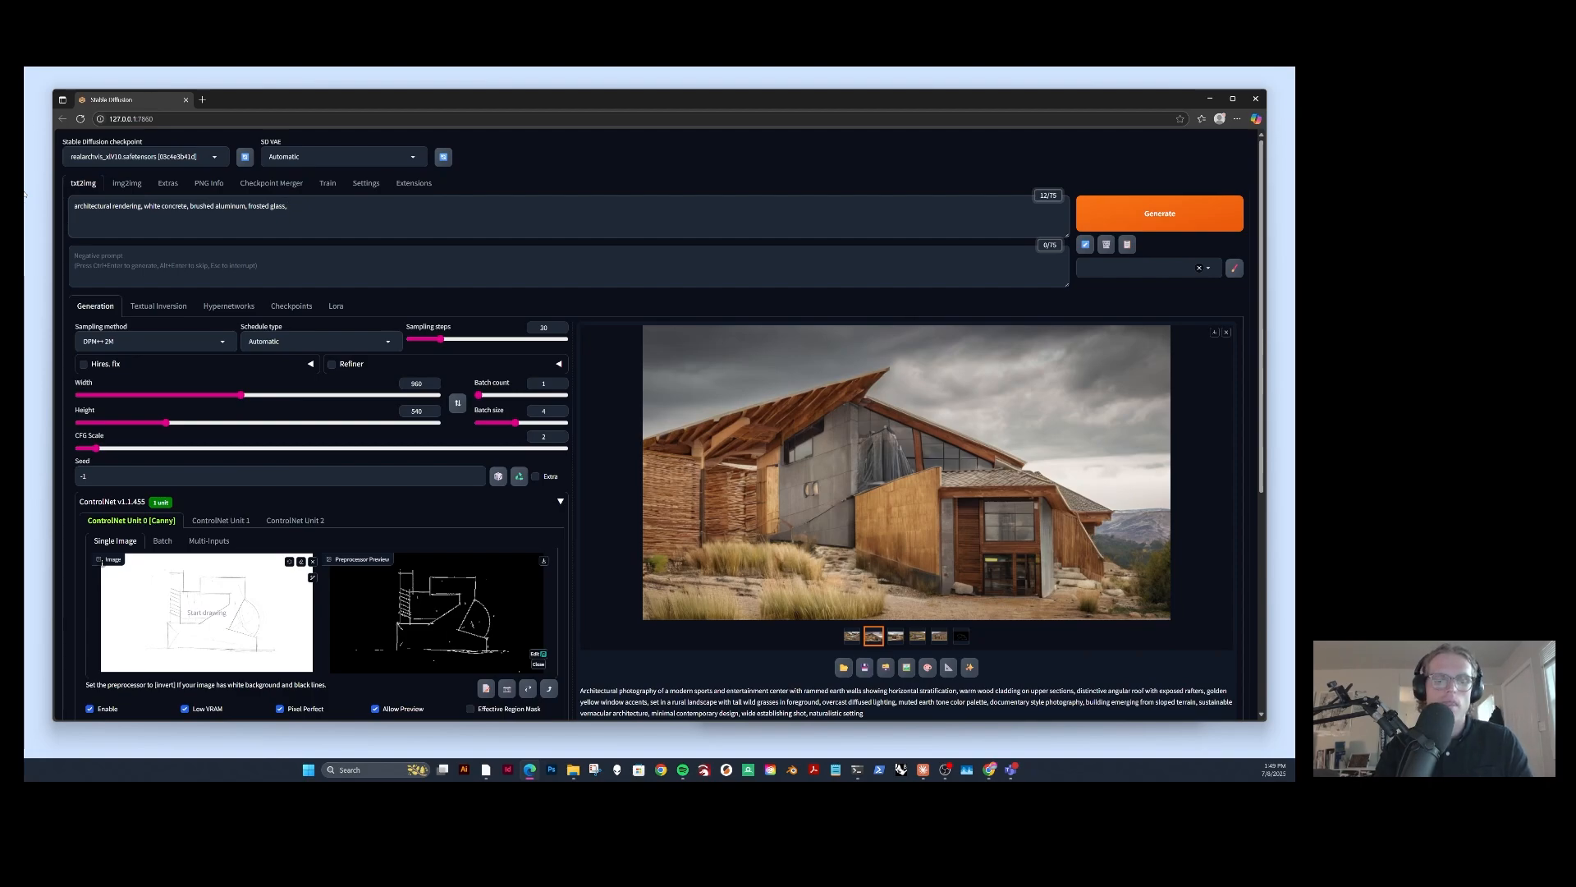
key("BackSpace")
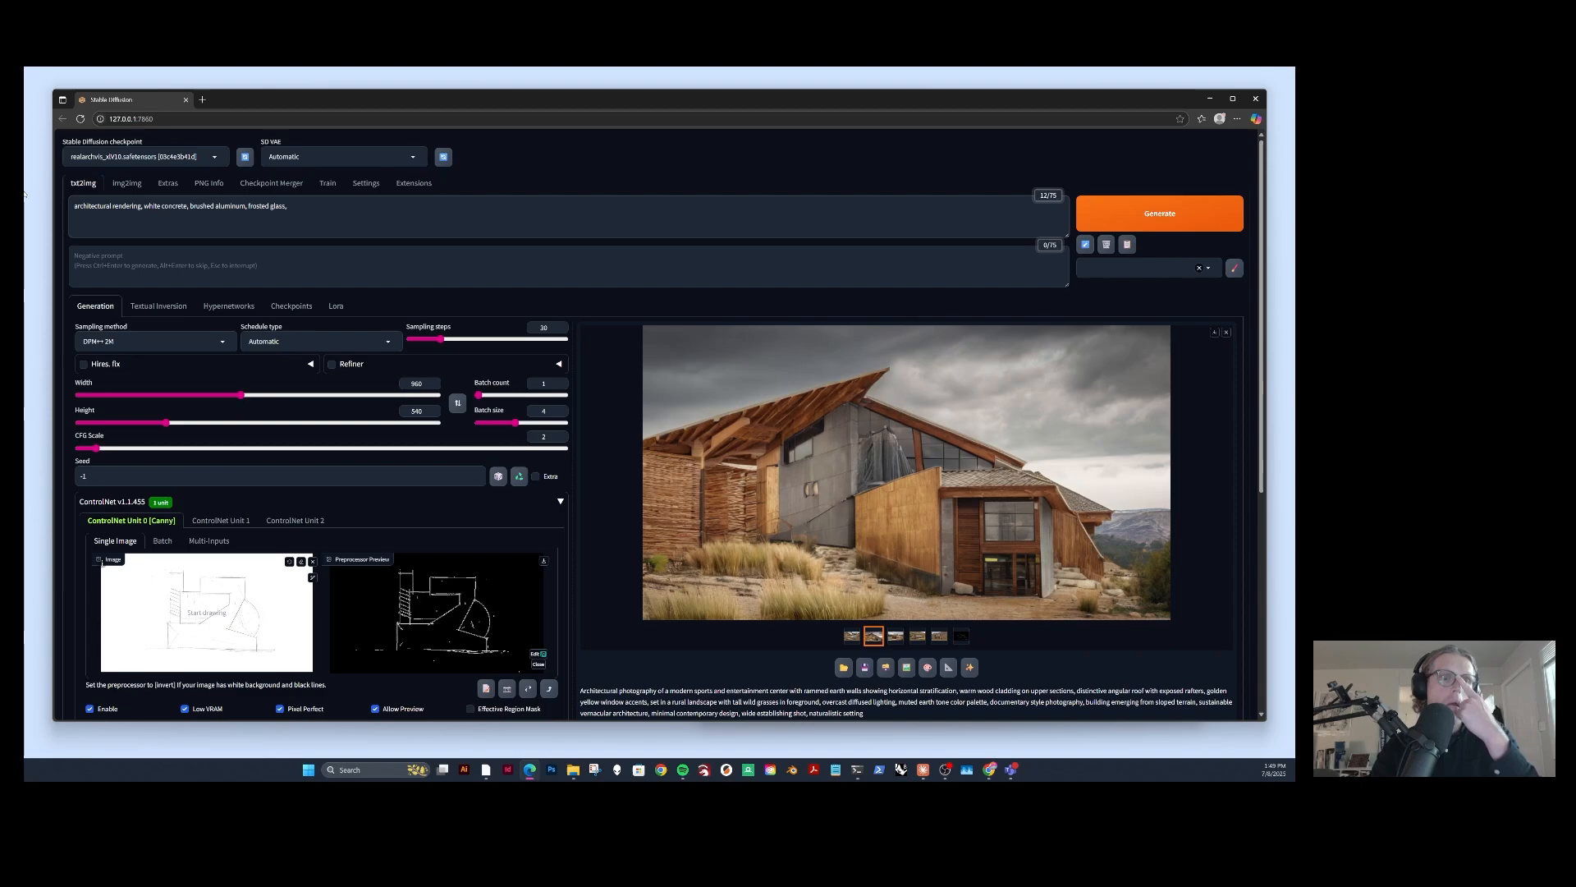
Extend the prompt with "exterior stair, intersecting rectilinear and spherical volumes,".
type("exterior")
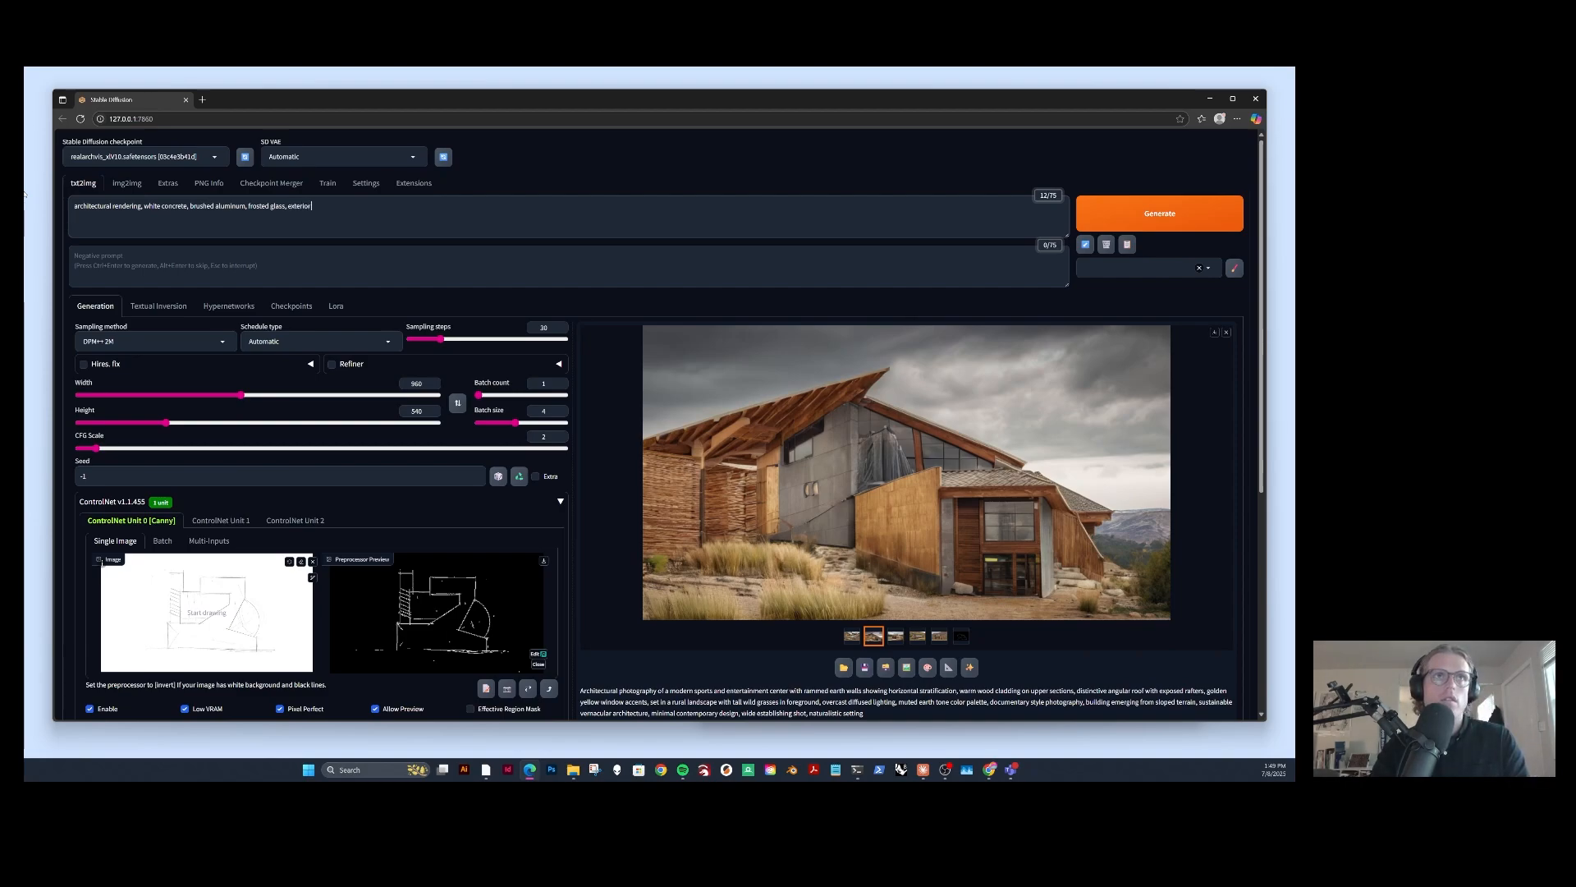
type(" stair, intse")
type("secting v")
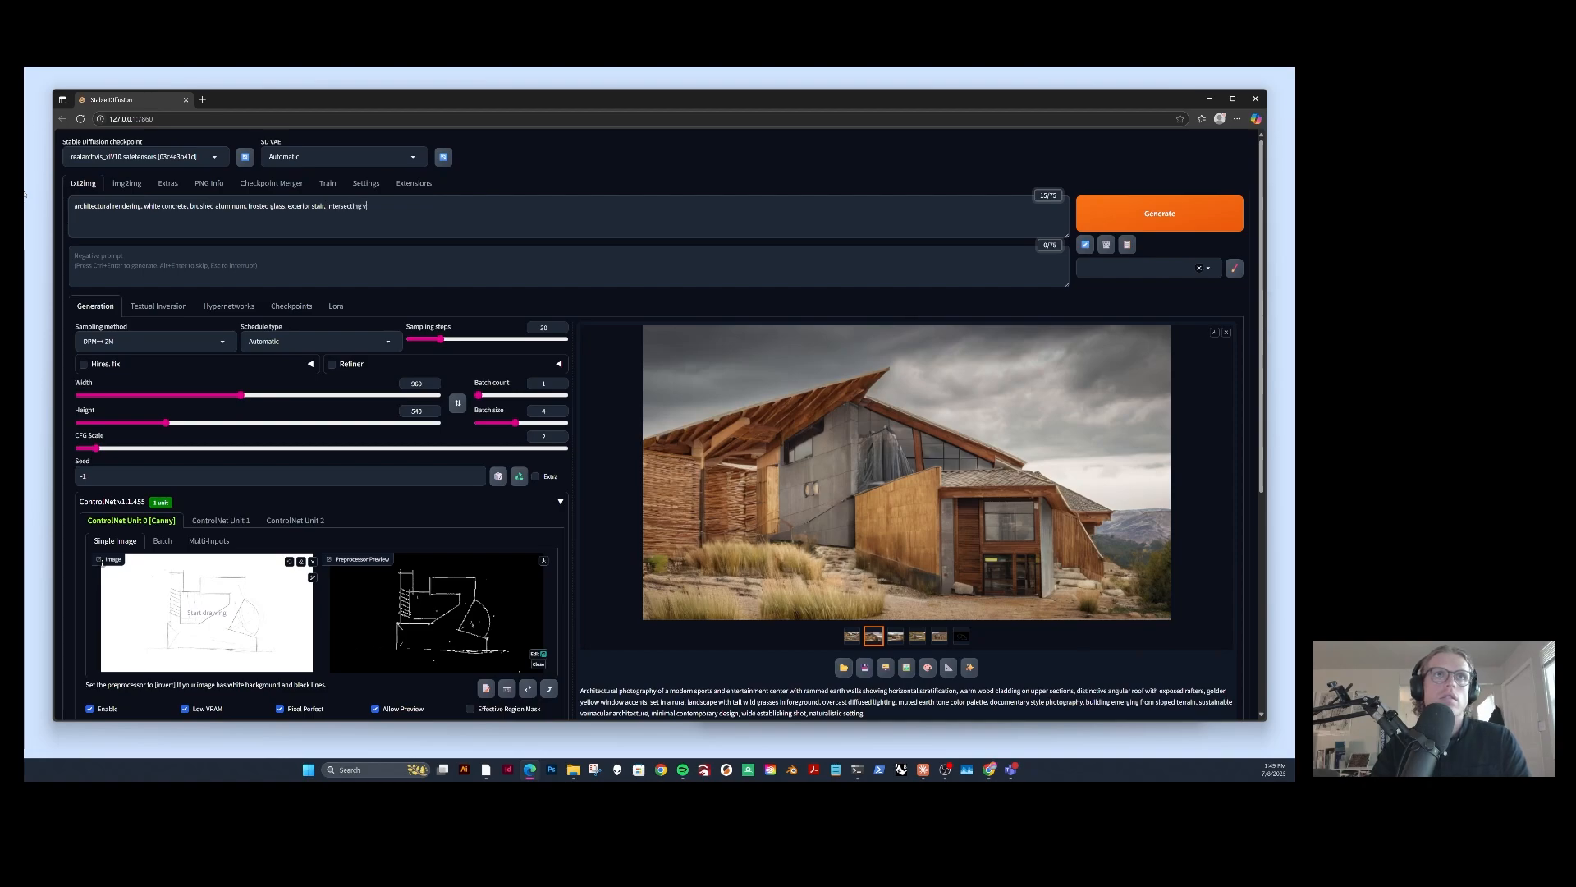
type("o")
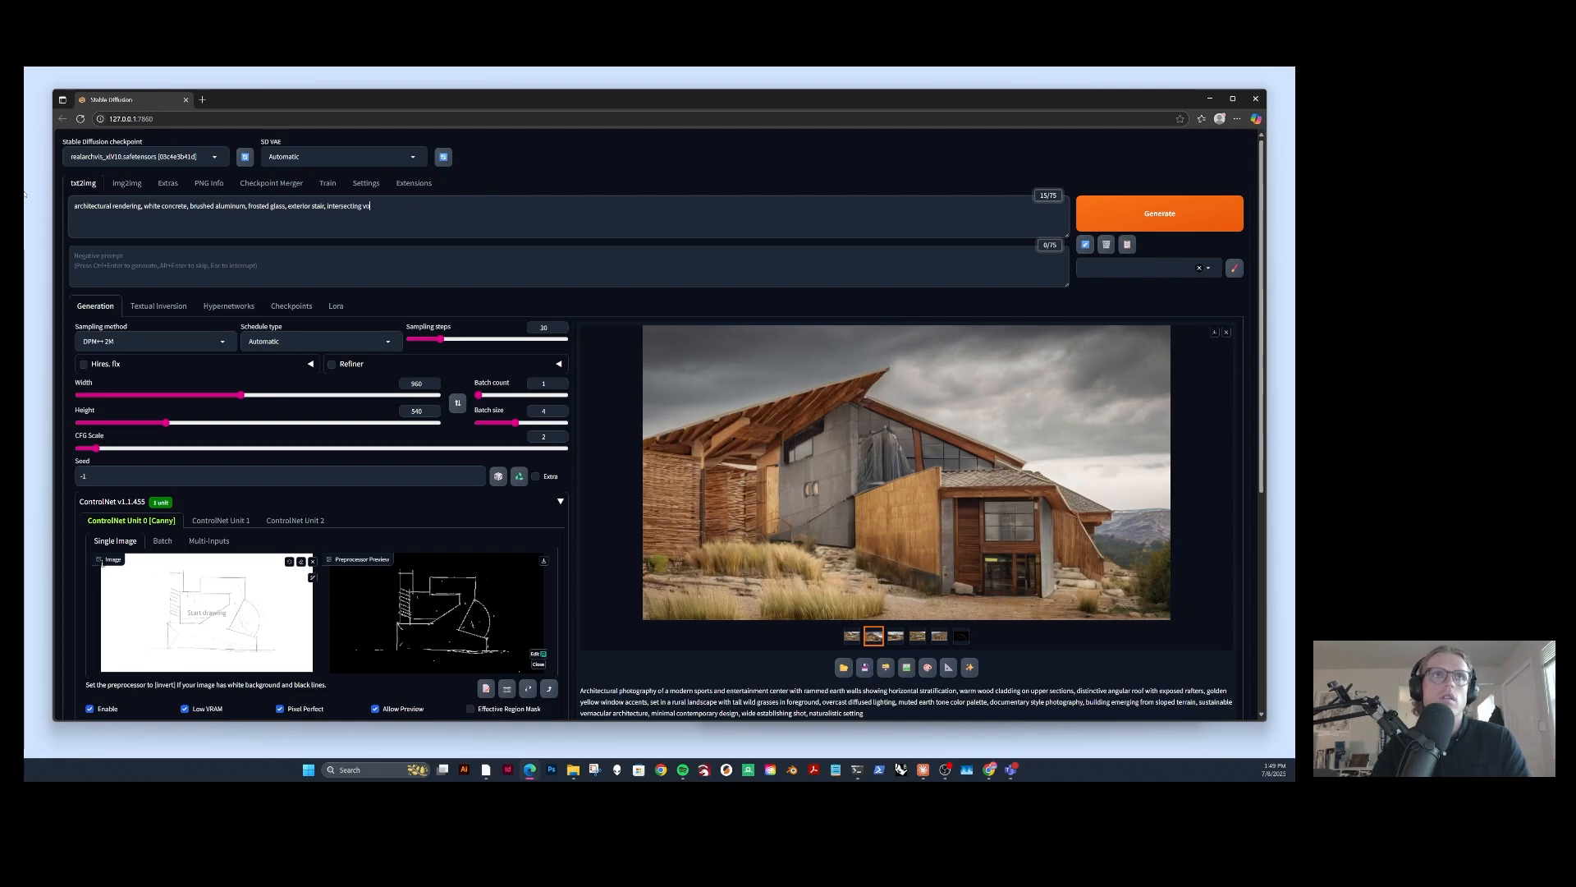
type("lume recti")
type("linear and spheri")
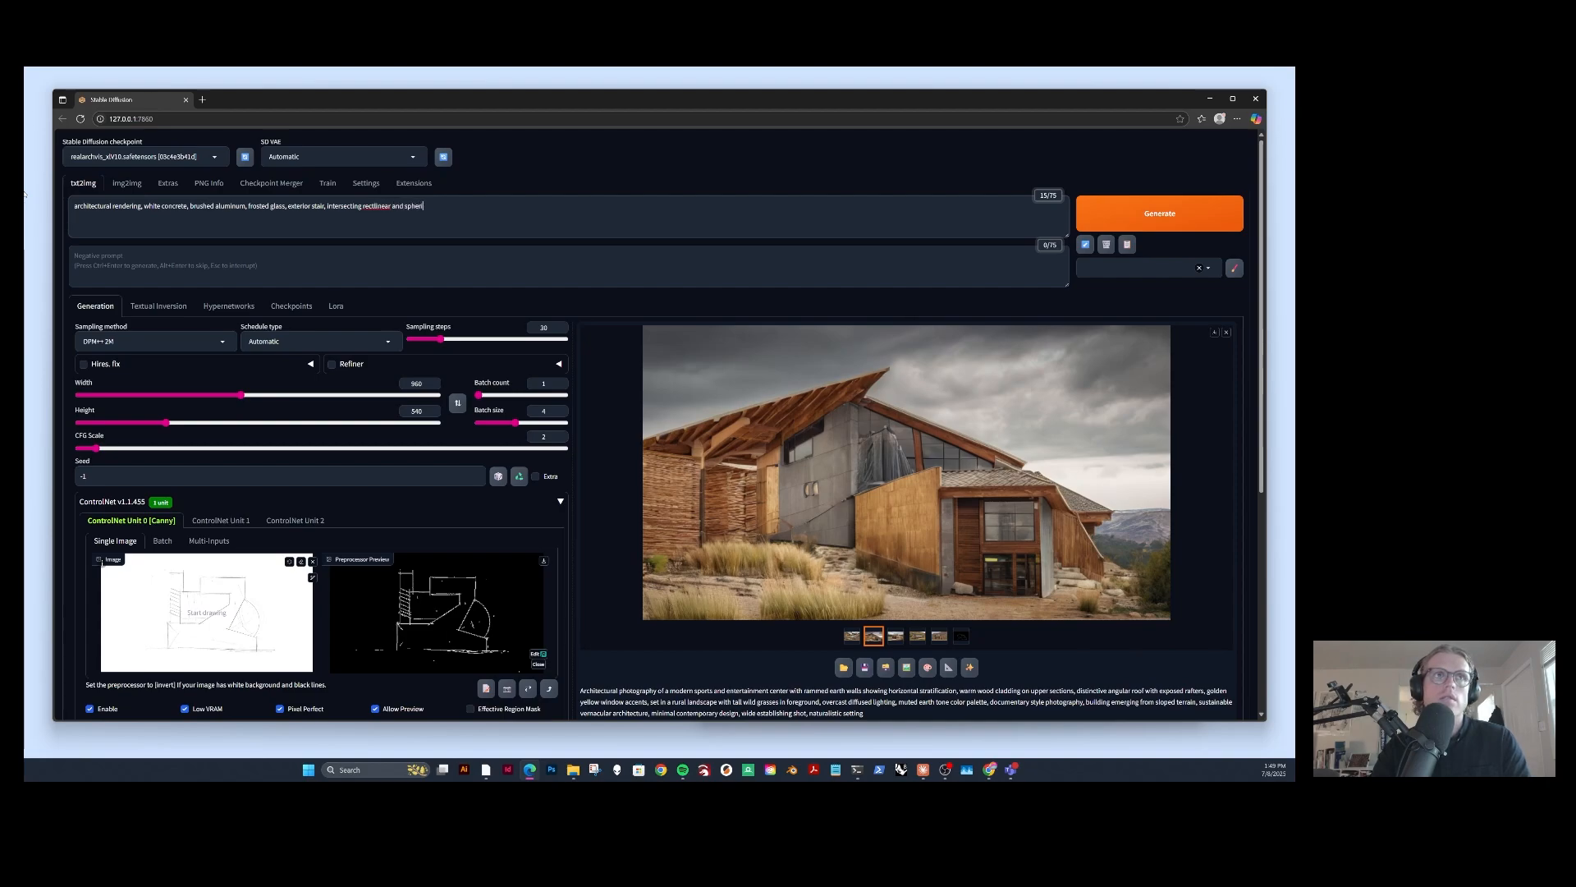
type("cal volumes,")
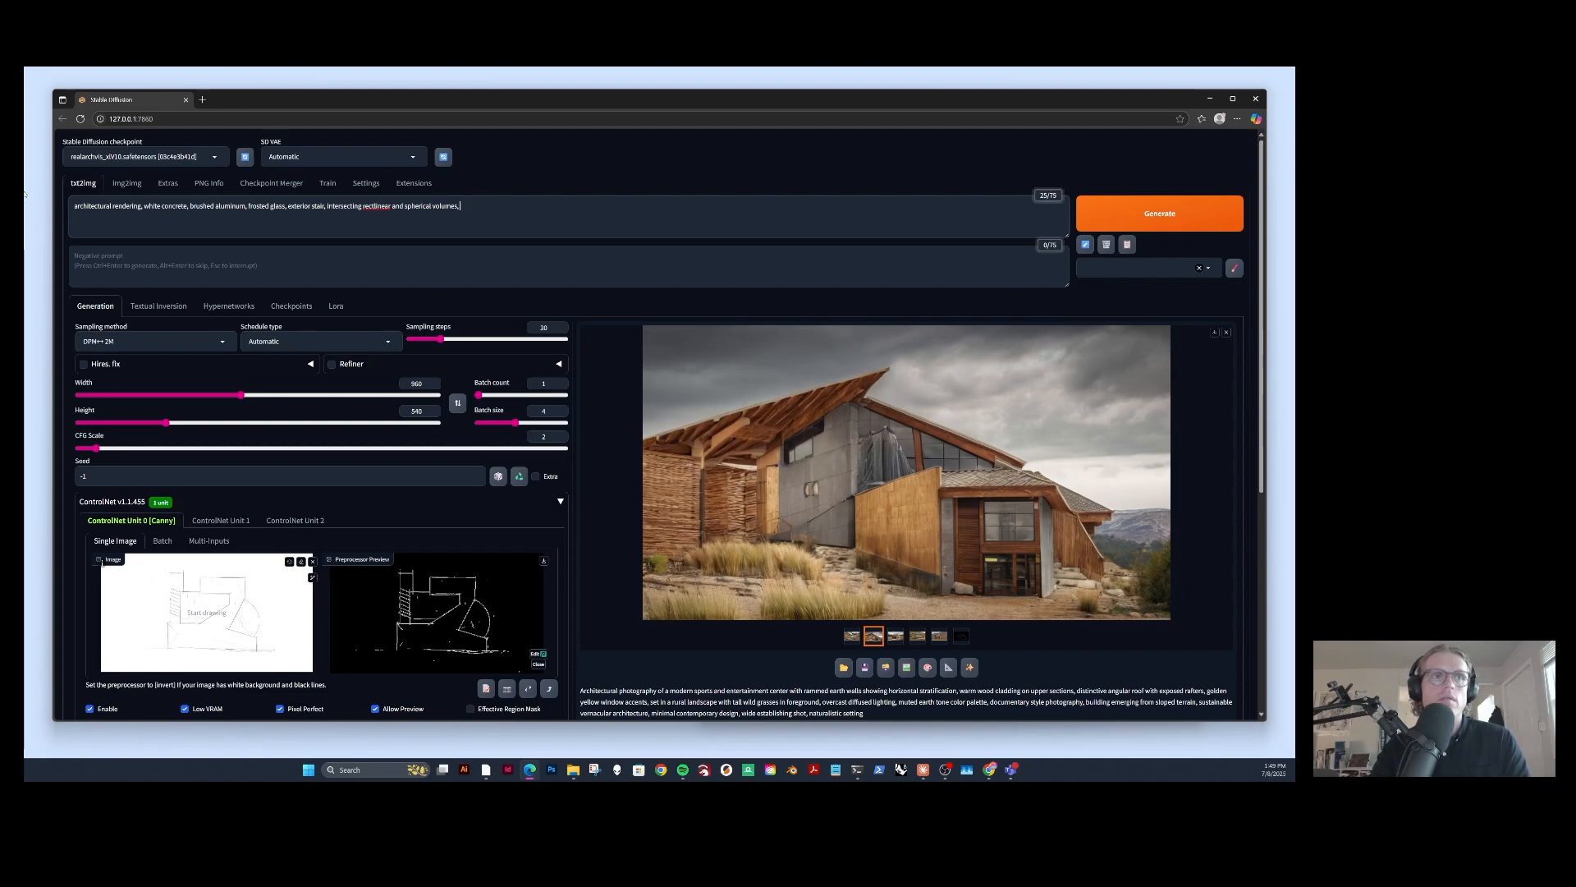
Finish the prompt with "elevation rendering, orthogonal view, city context, overcast sky".
type("elevation rendering, or")
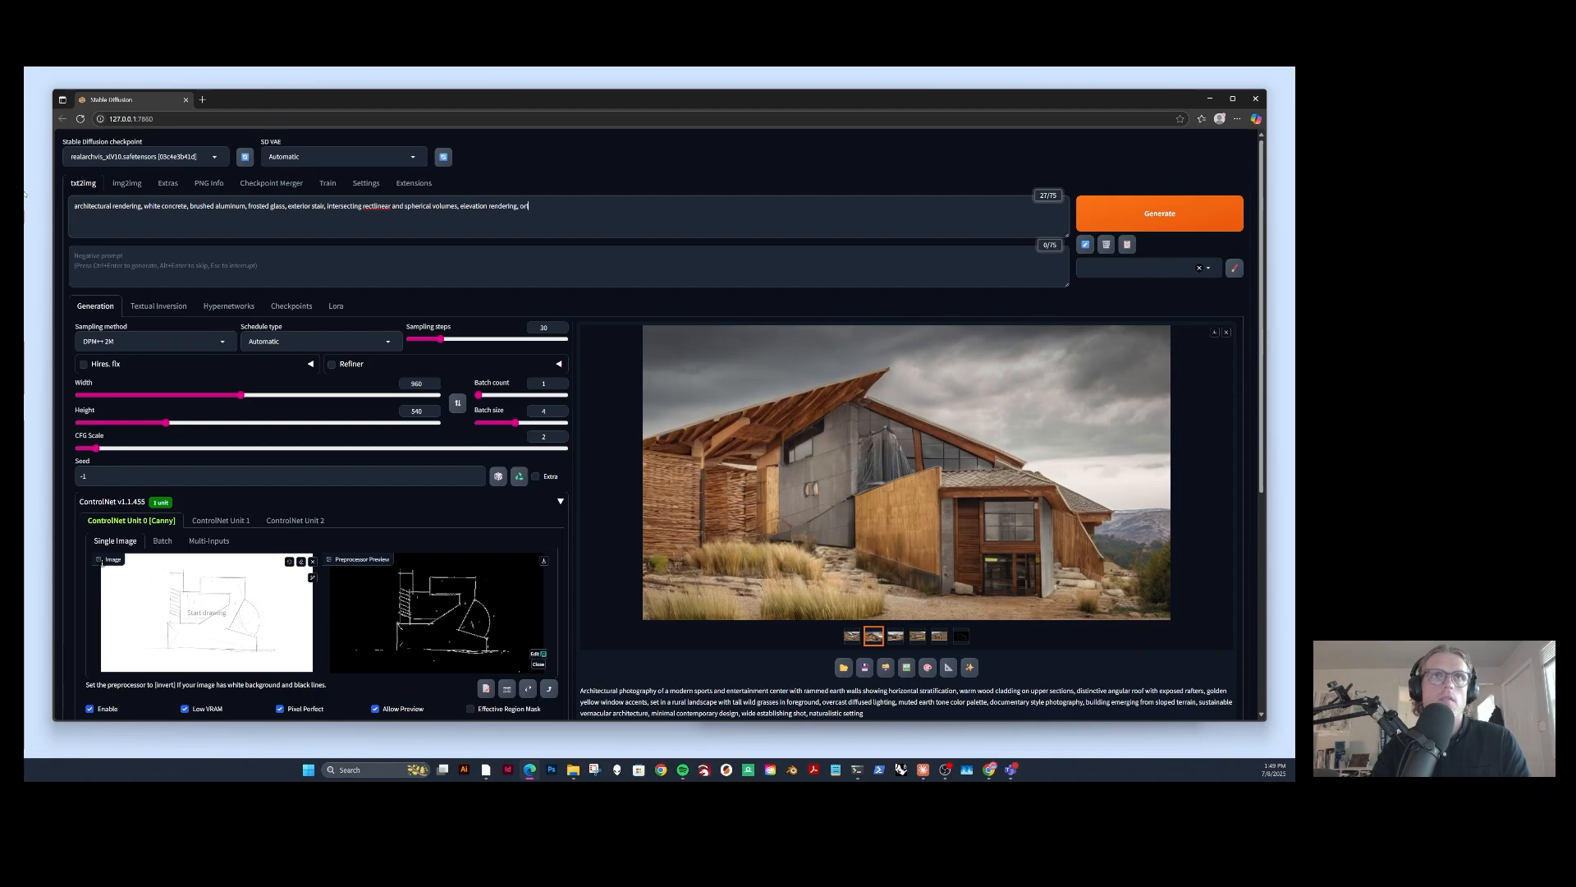
type("thogonal view")
left_click(947, 284)
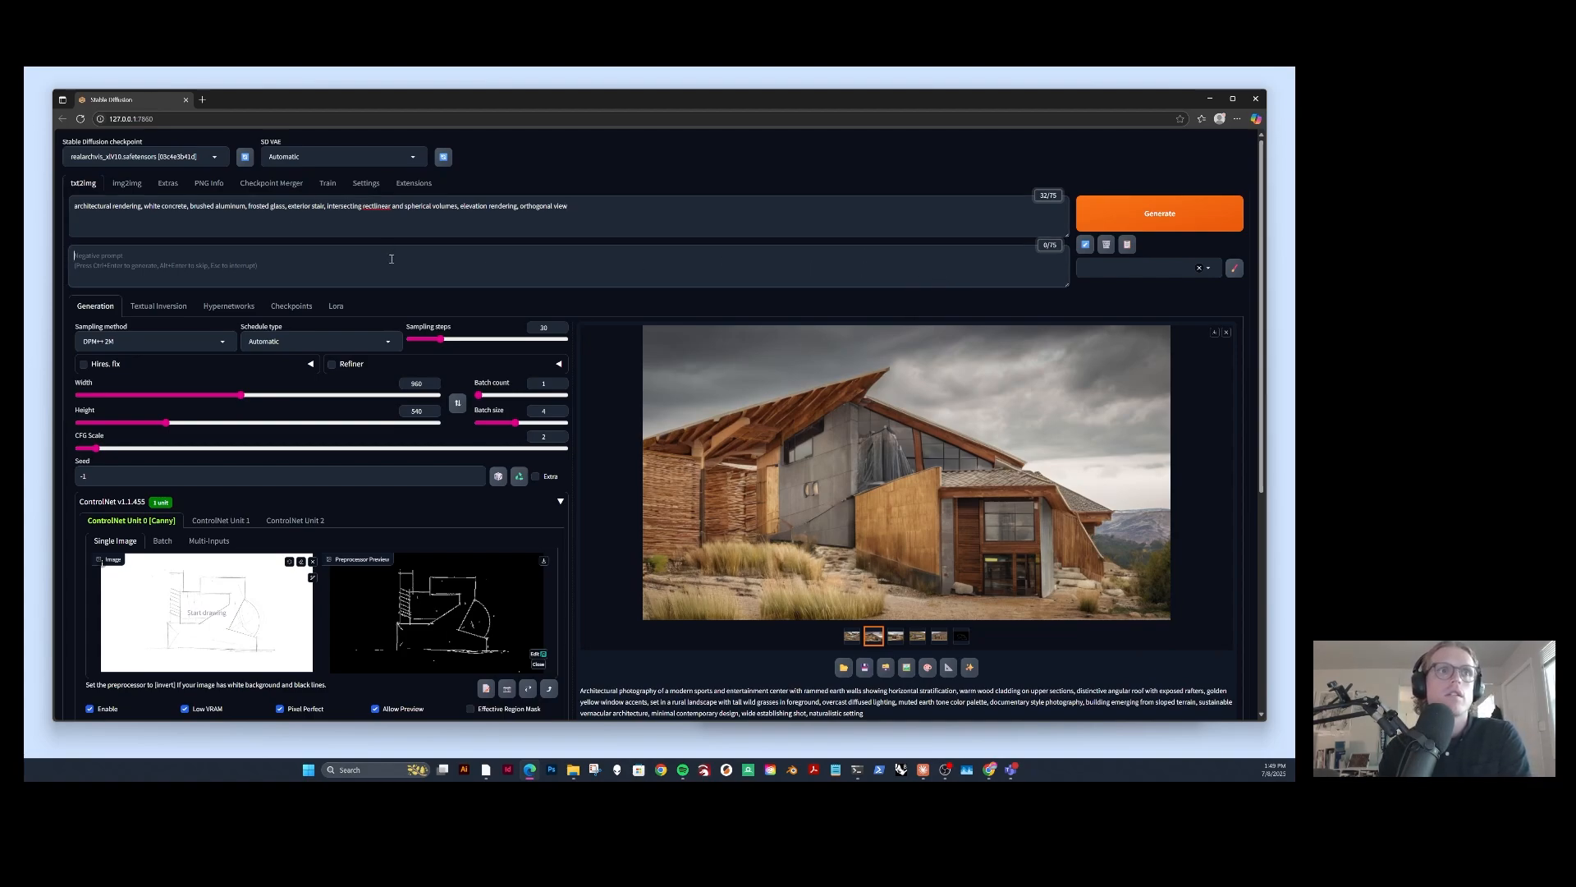
left_click(528, 217)
type(",")
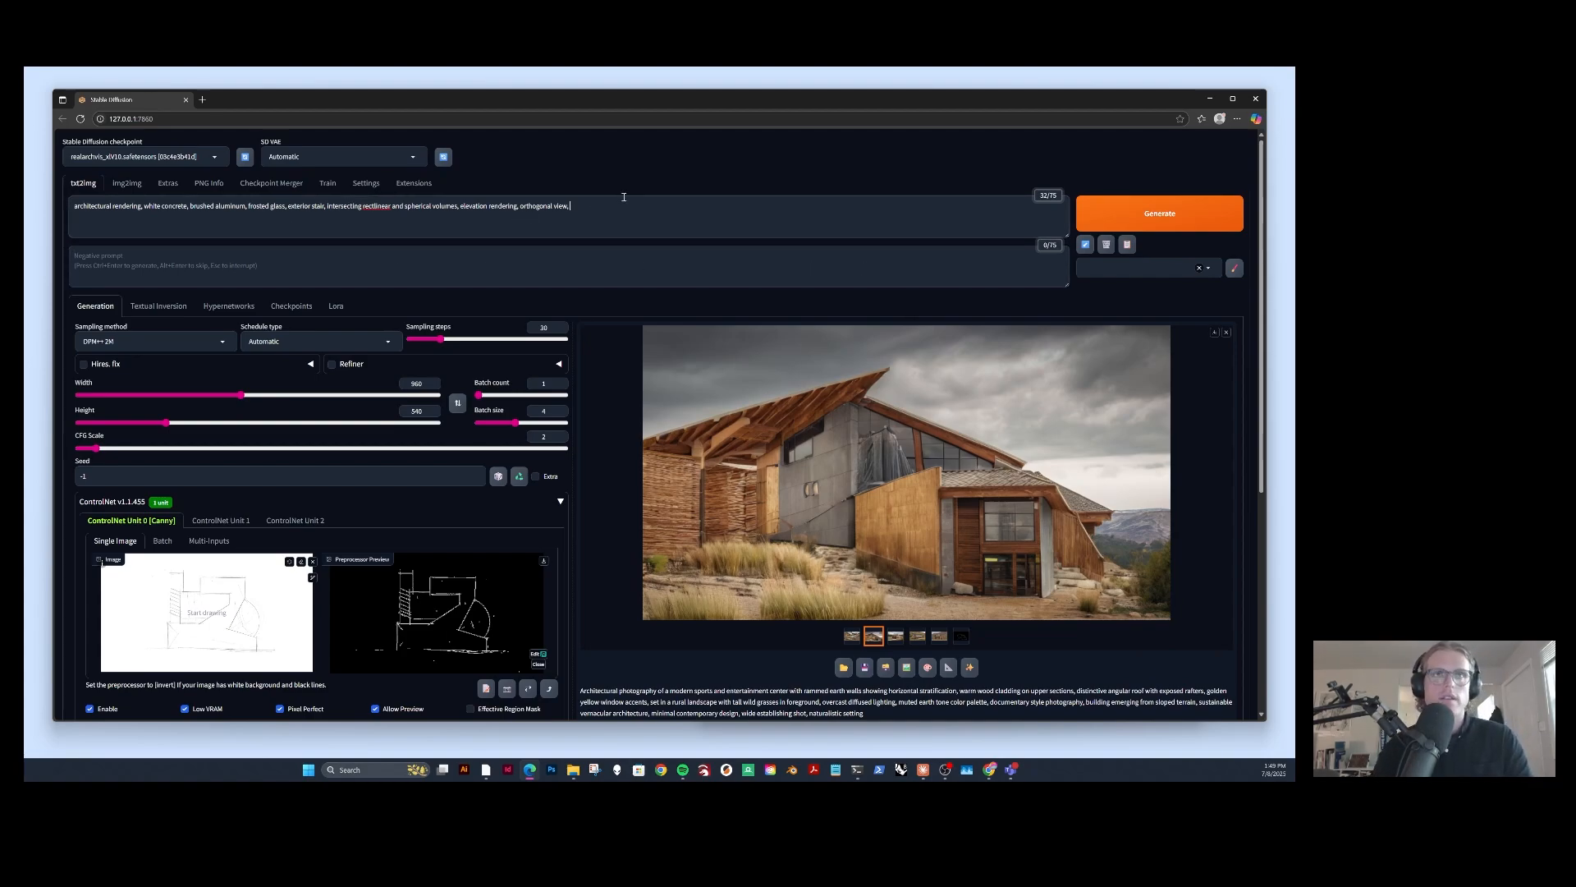
type(" city context")
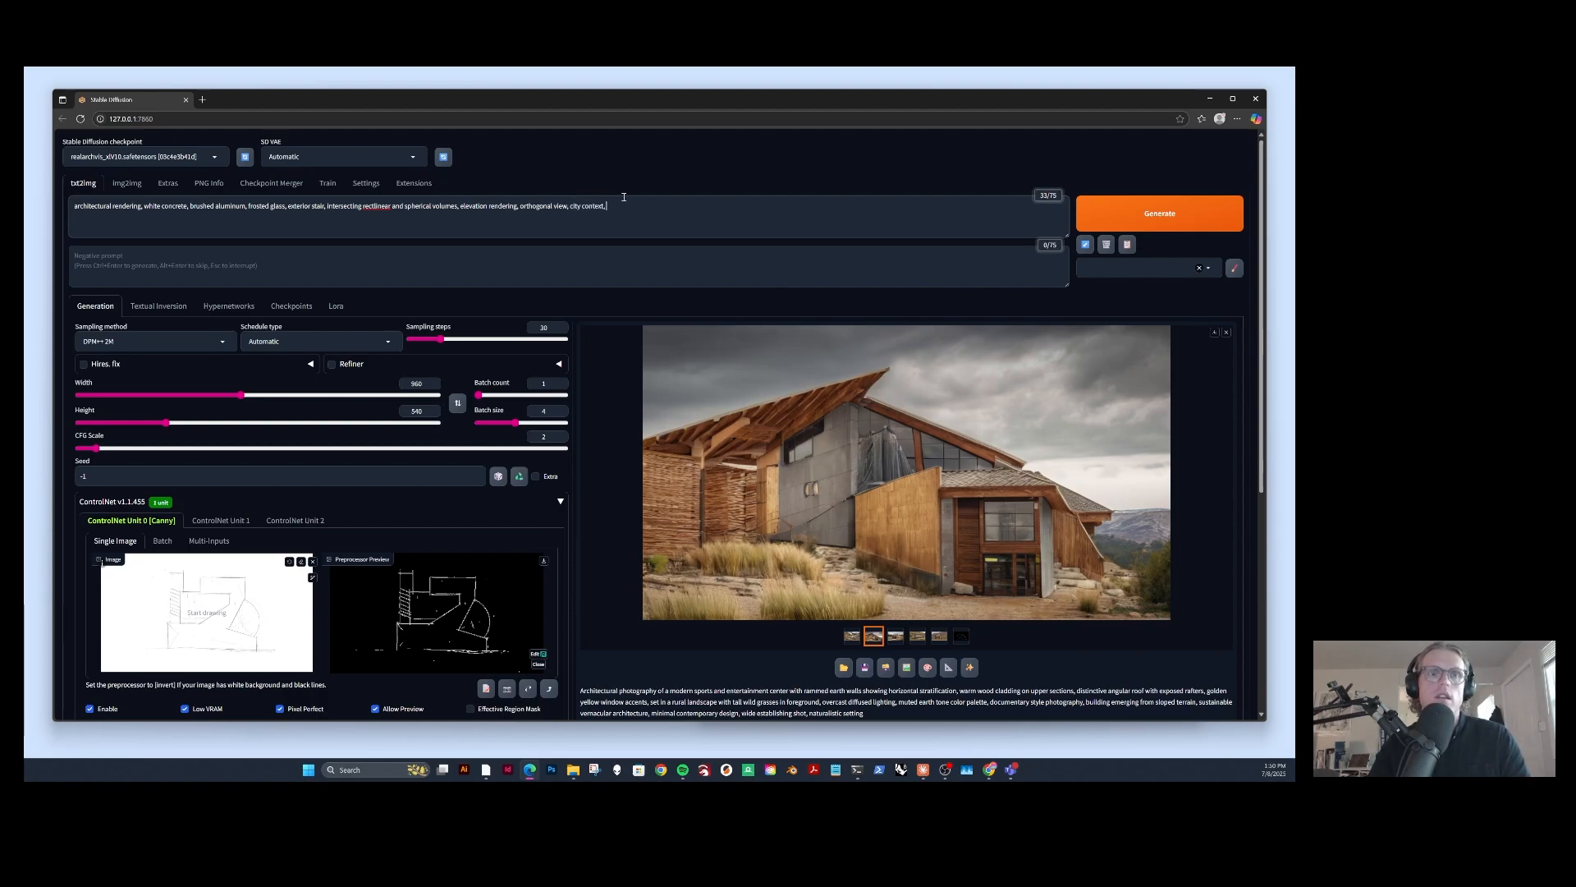
type(", overcast sky")
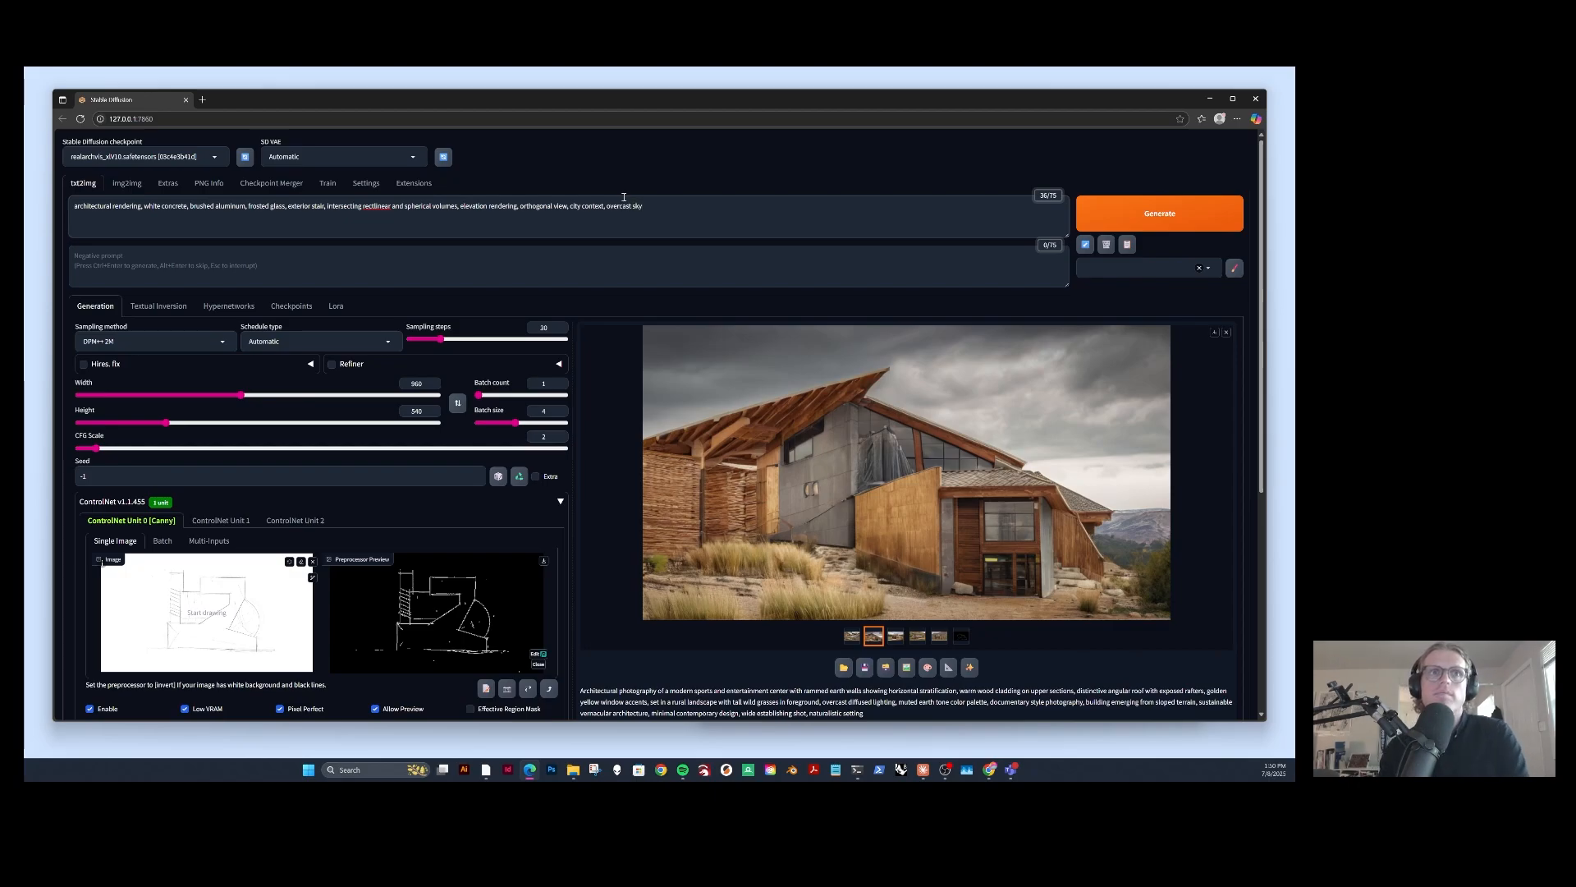
Review the ControlNet settings and generate the batch of renderings from the new sketch and prompt.
scroll(651, 292, "down", 2)
scroll(897, 383, "down", 2)
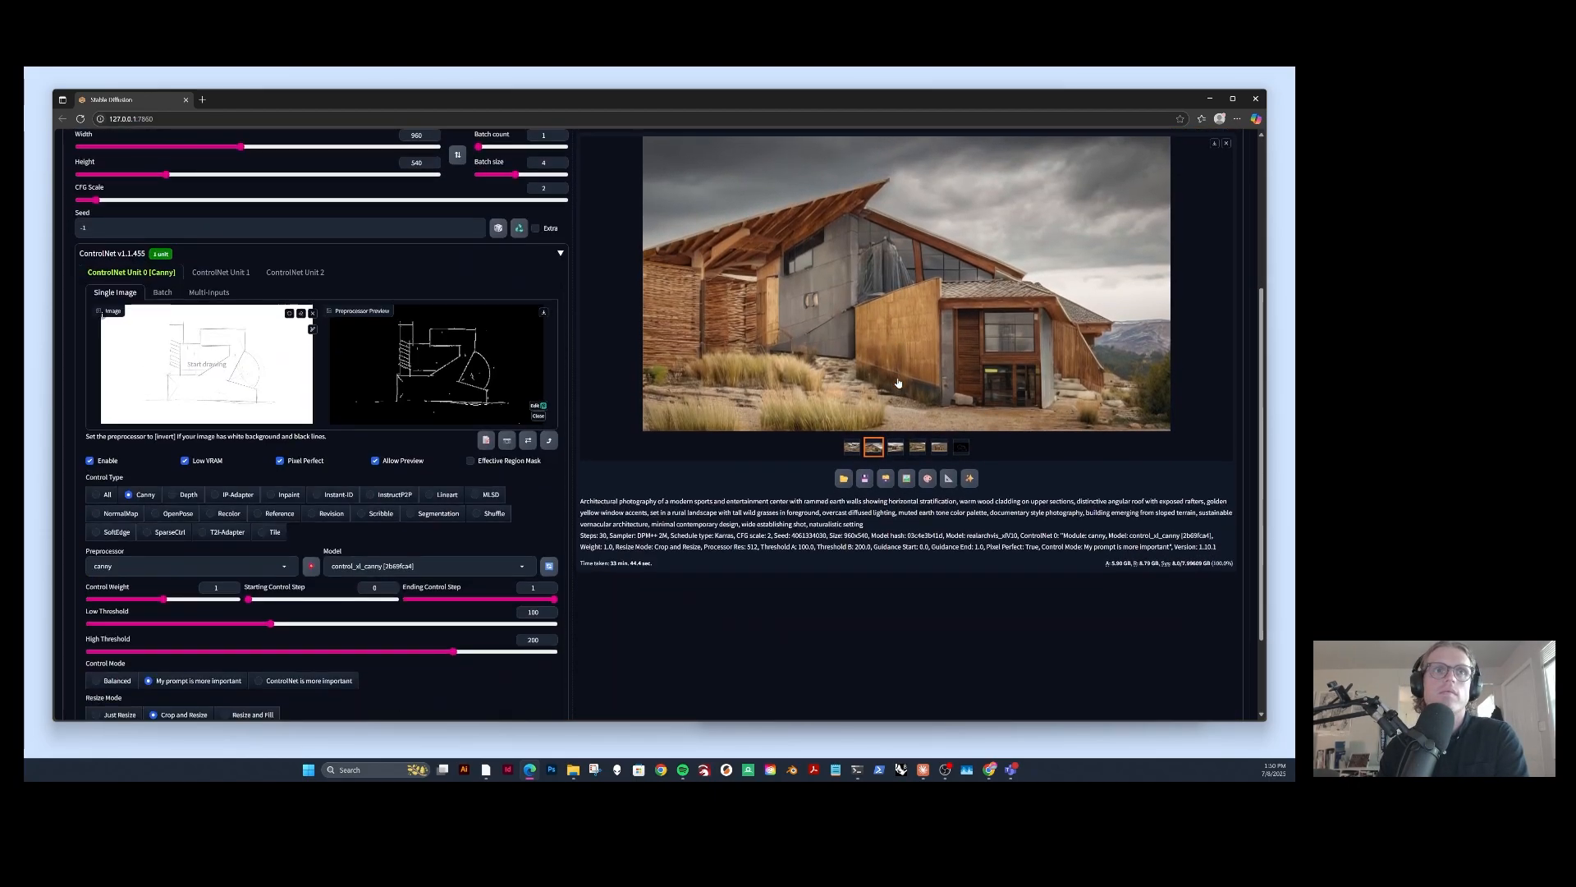
scroll(897, 382, "up", 4)
left_click(1176, 212)
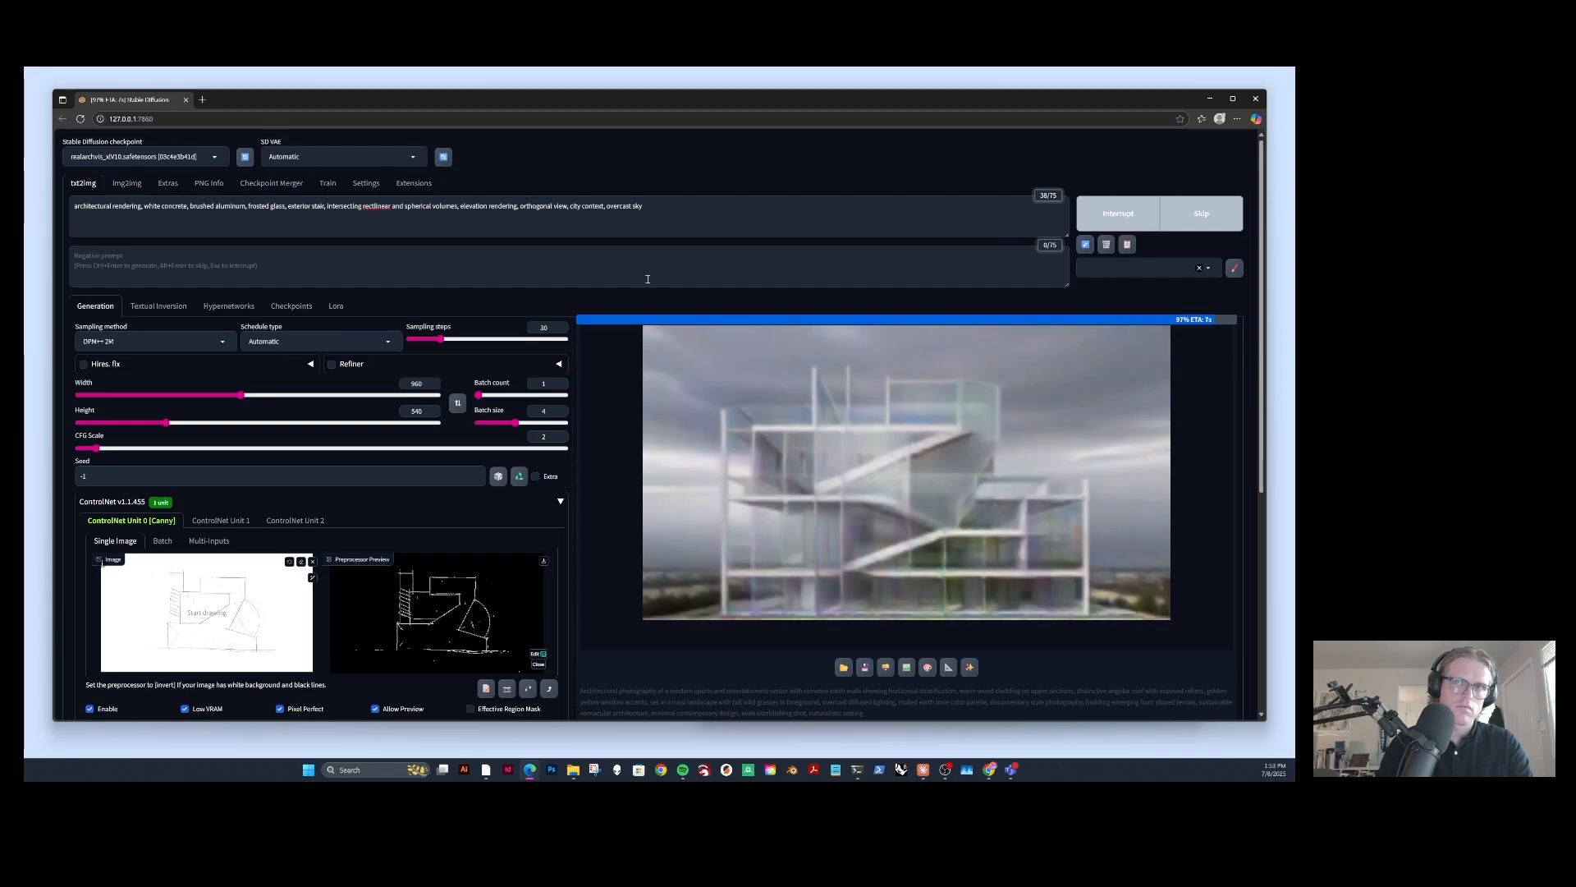
View each of the four new renderings in the gallery, ending on the white-framed glass building.
left_click(895, 637)
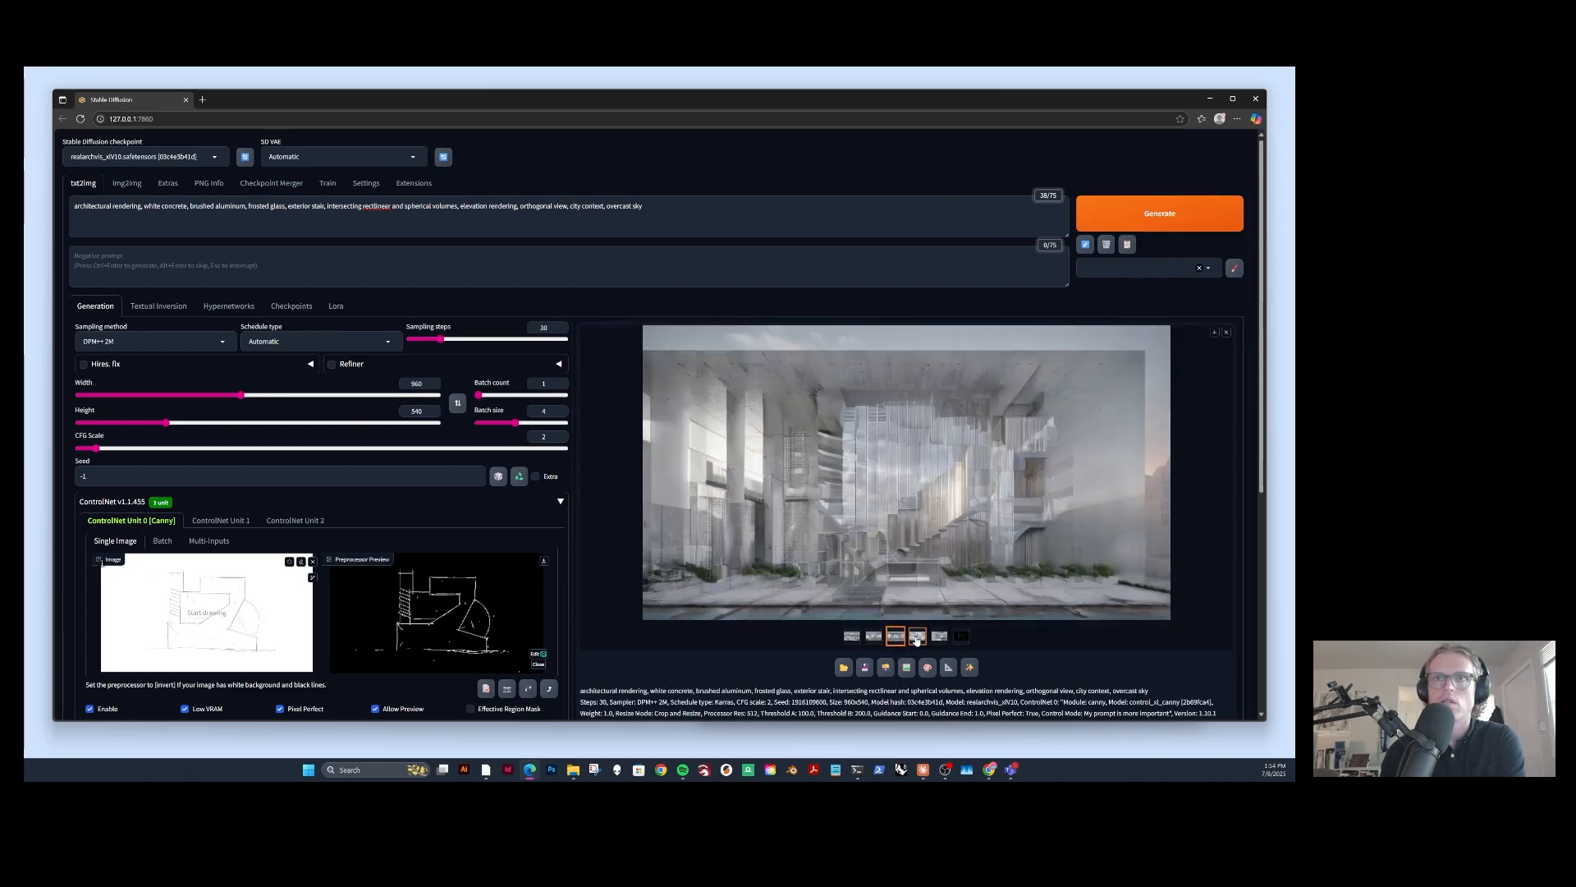
left_click(917, 637)
left_click(940, 638)
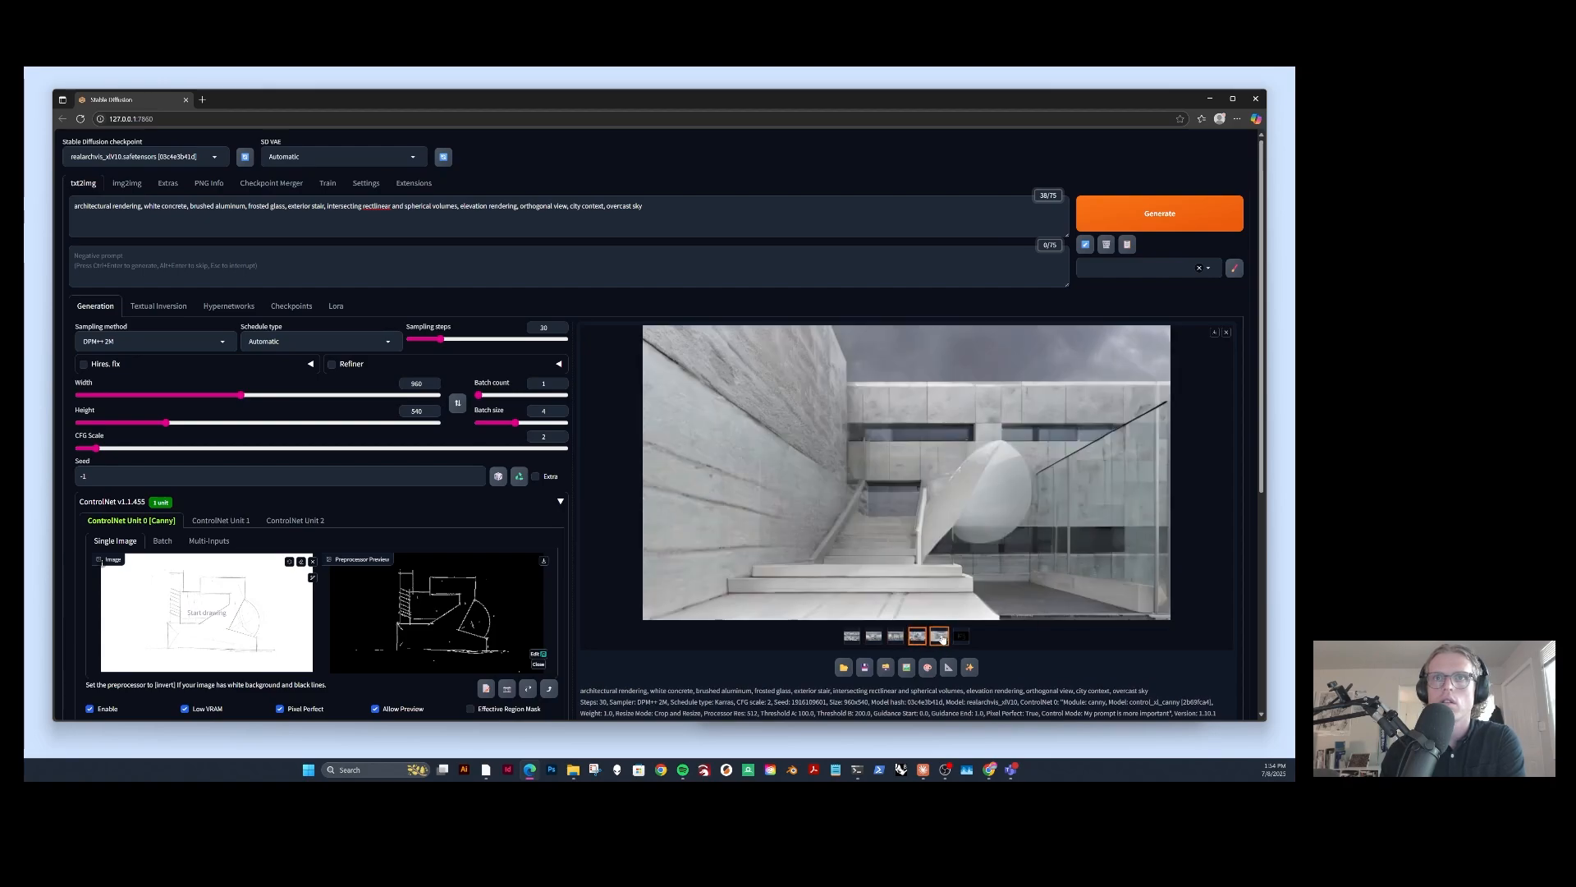
left_click(873, 638)
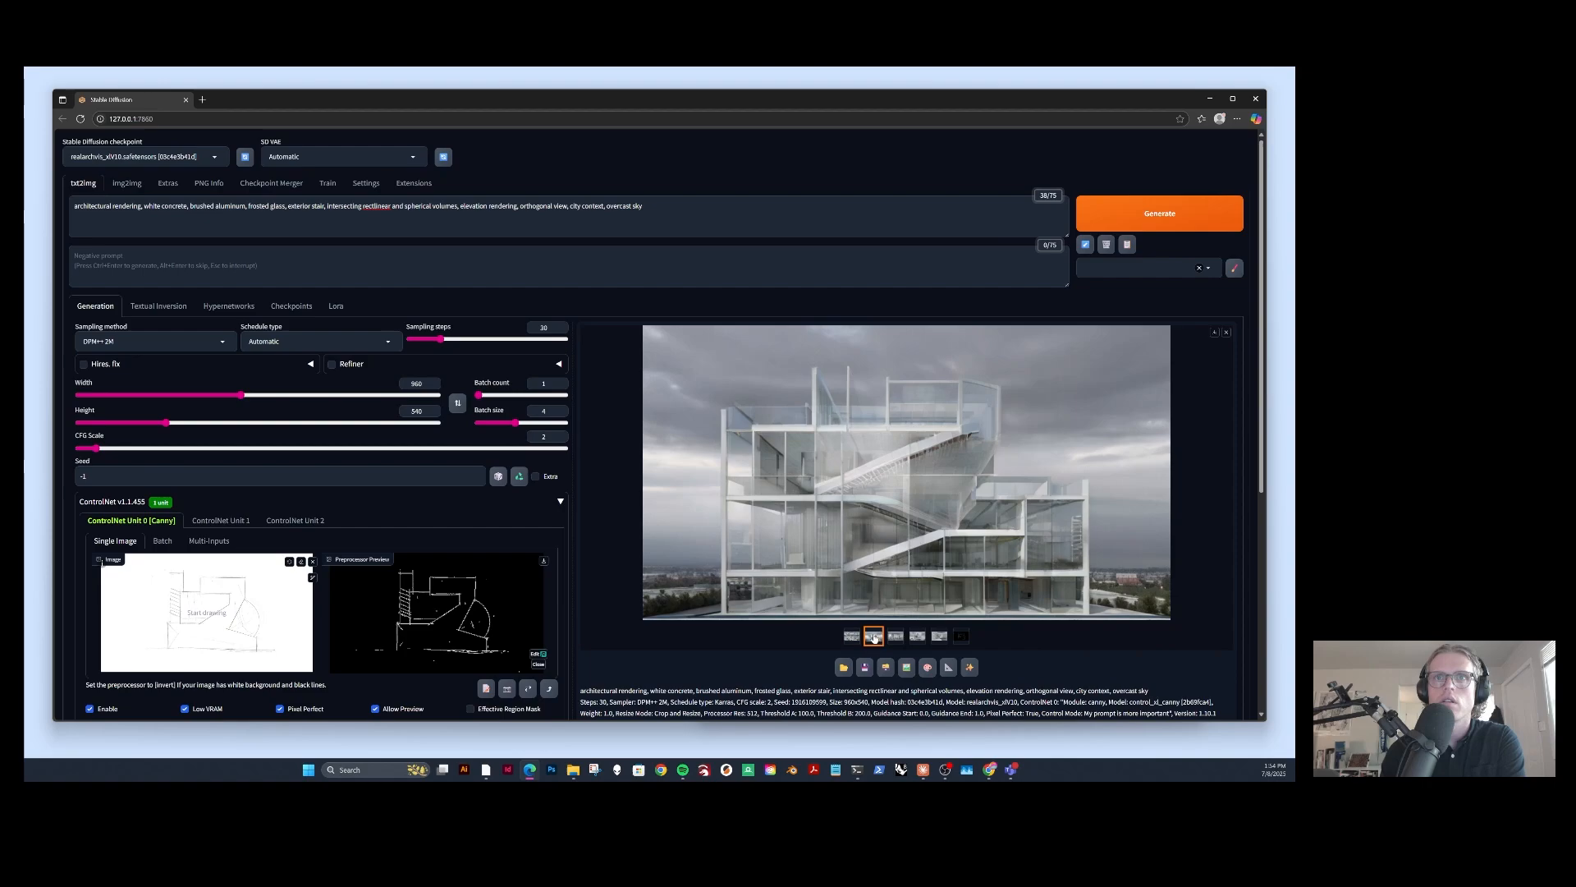
Compare the four new renderings with the Canny preview of sketch-2, returning to the white-framed glass building.
scroll(520, 608, "down", 3)
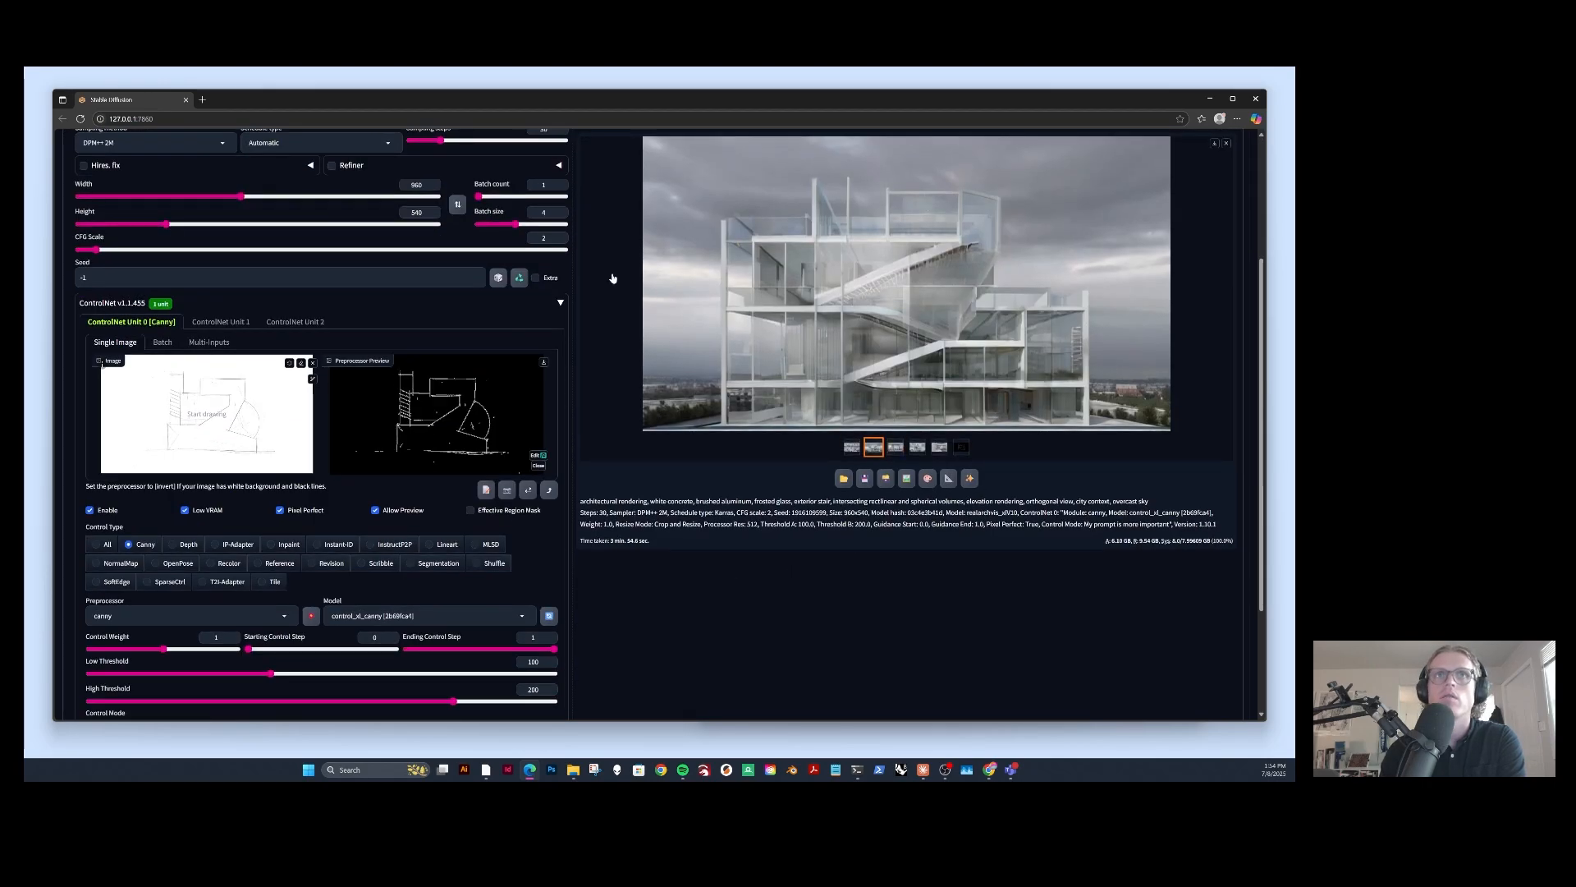
left_click(896, 448)
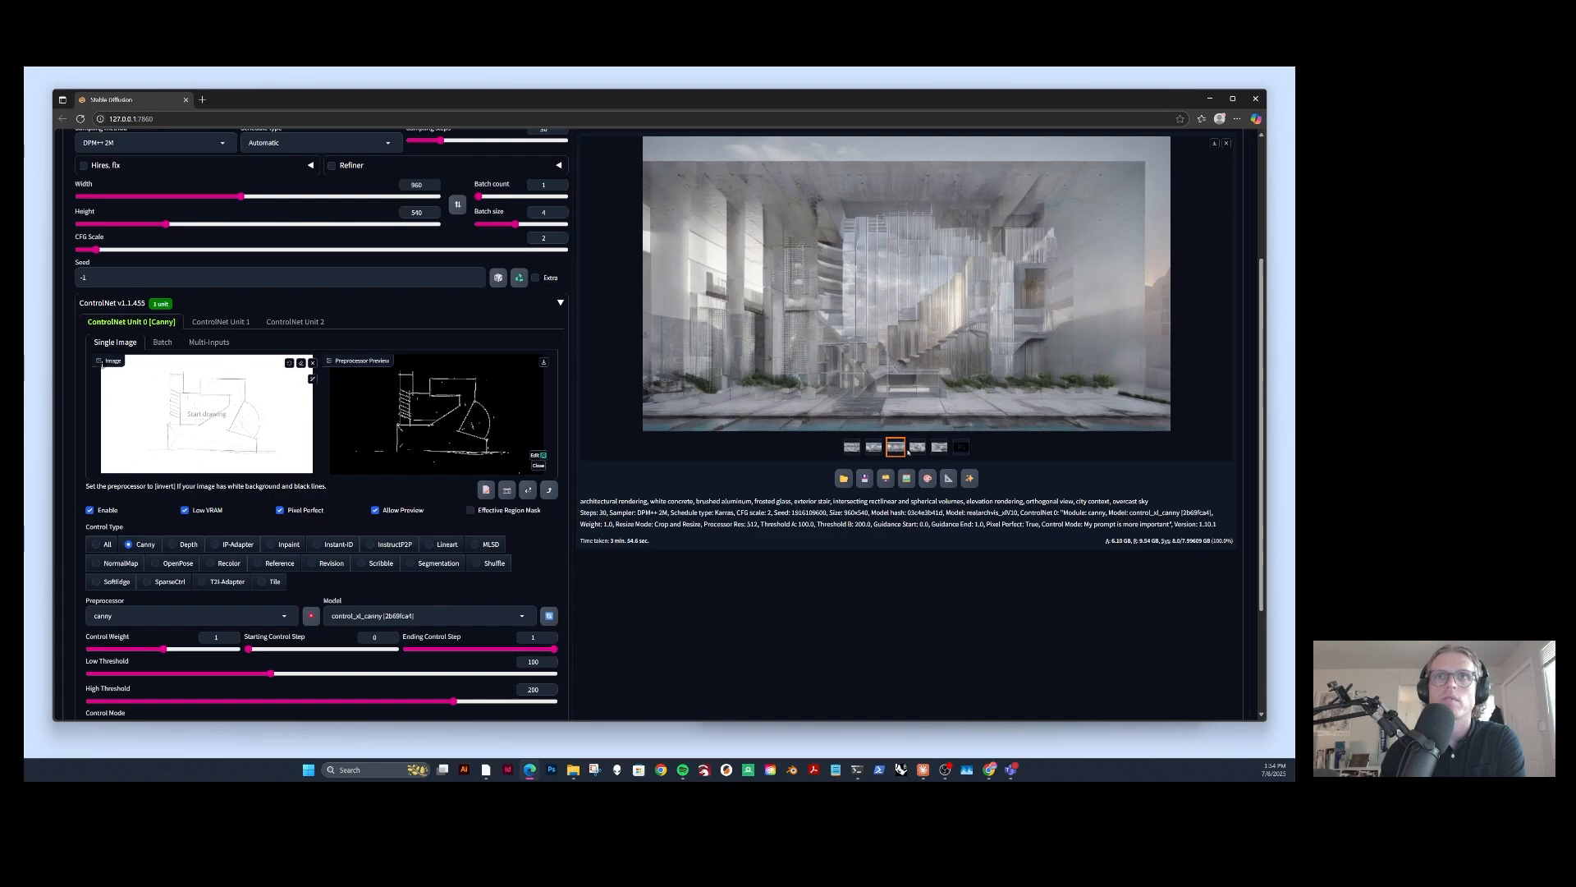
left_click(917, 448)
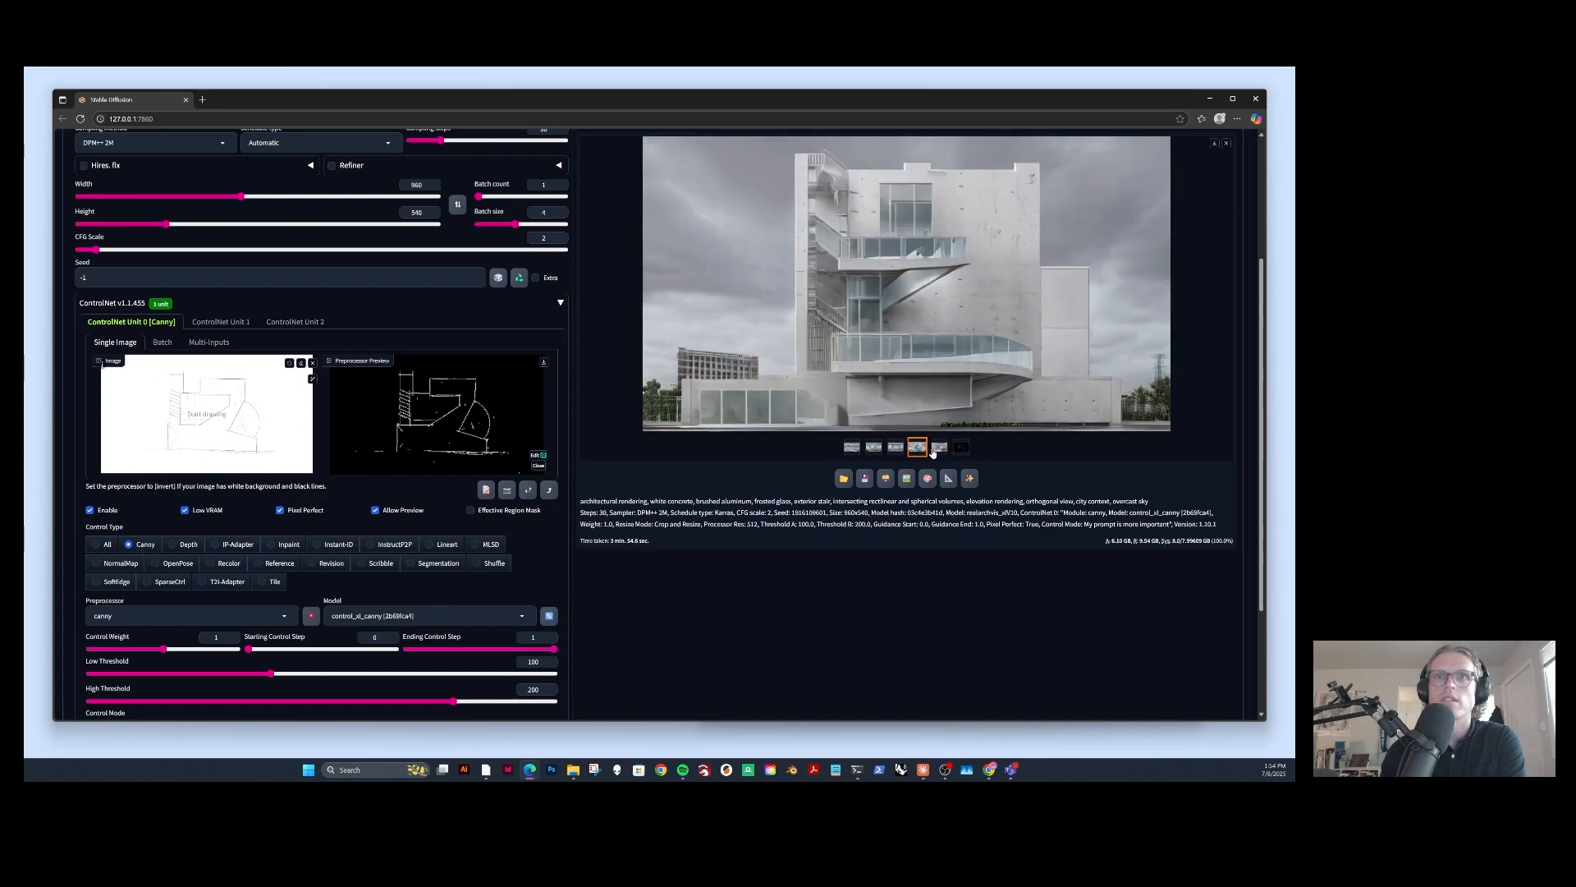
left_click(940, 447)
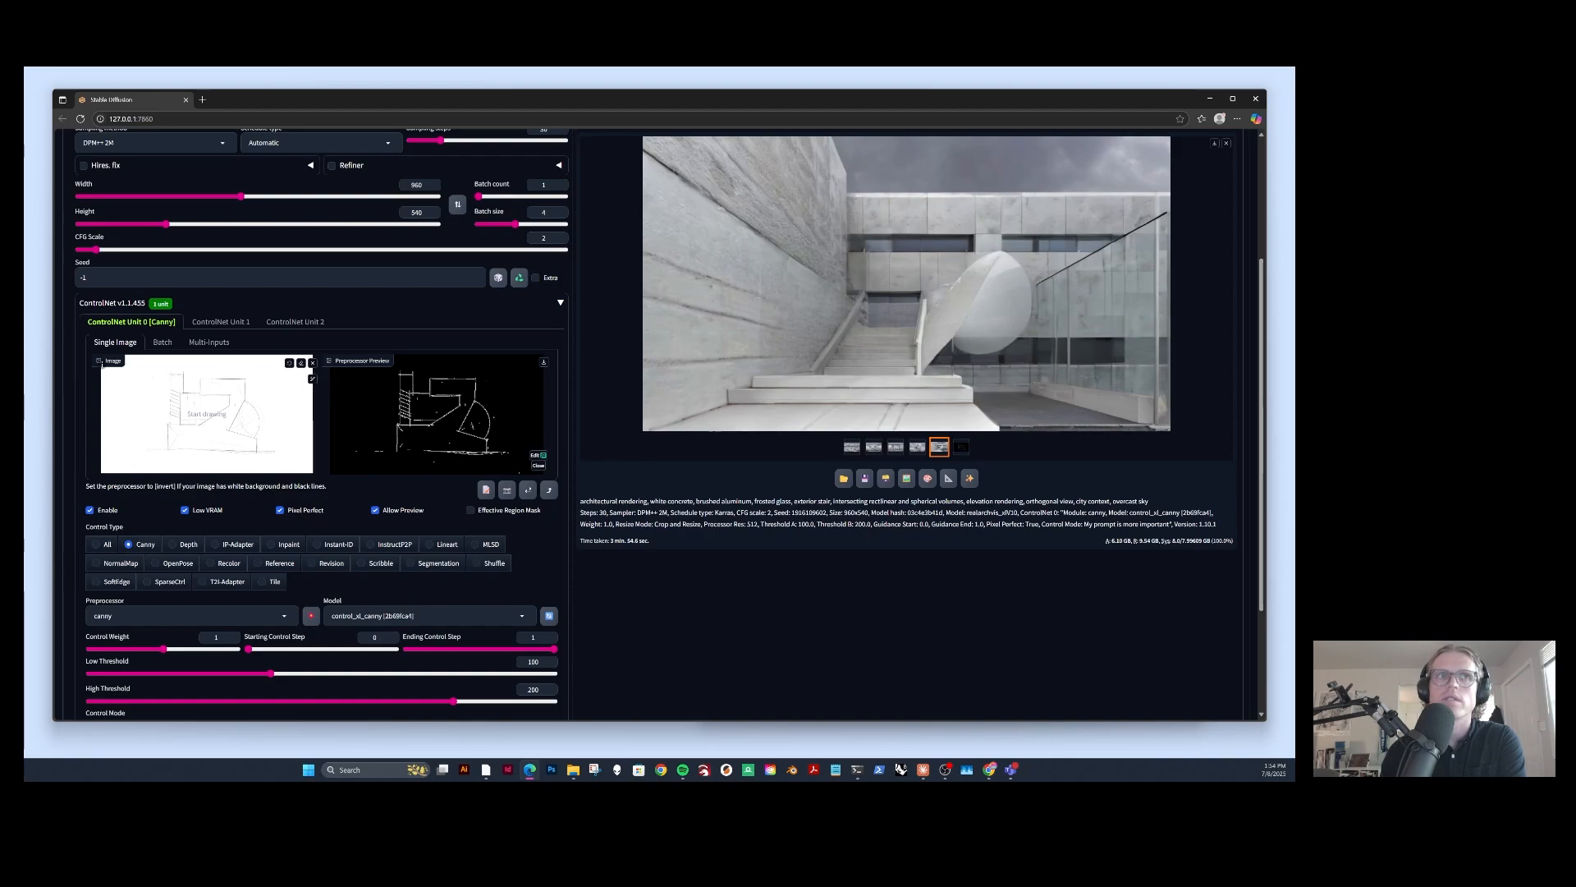
left_click(874, 446)
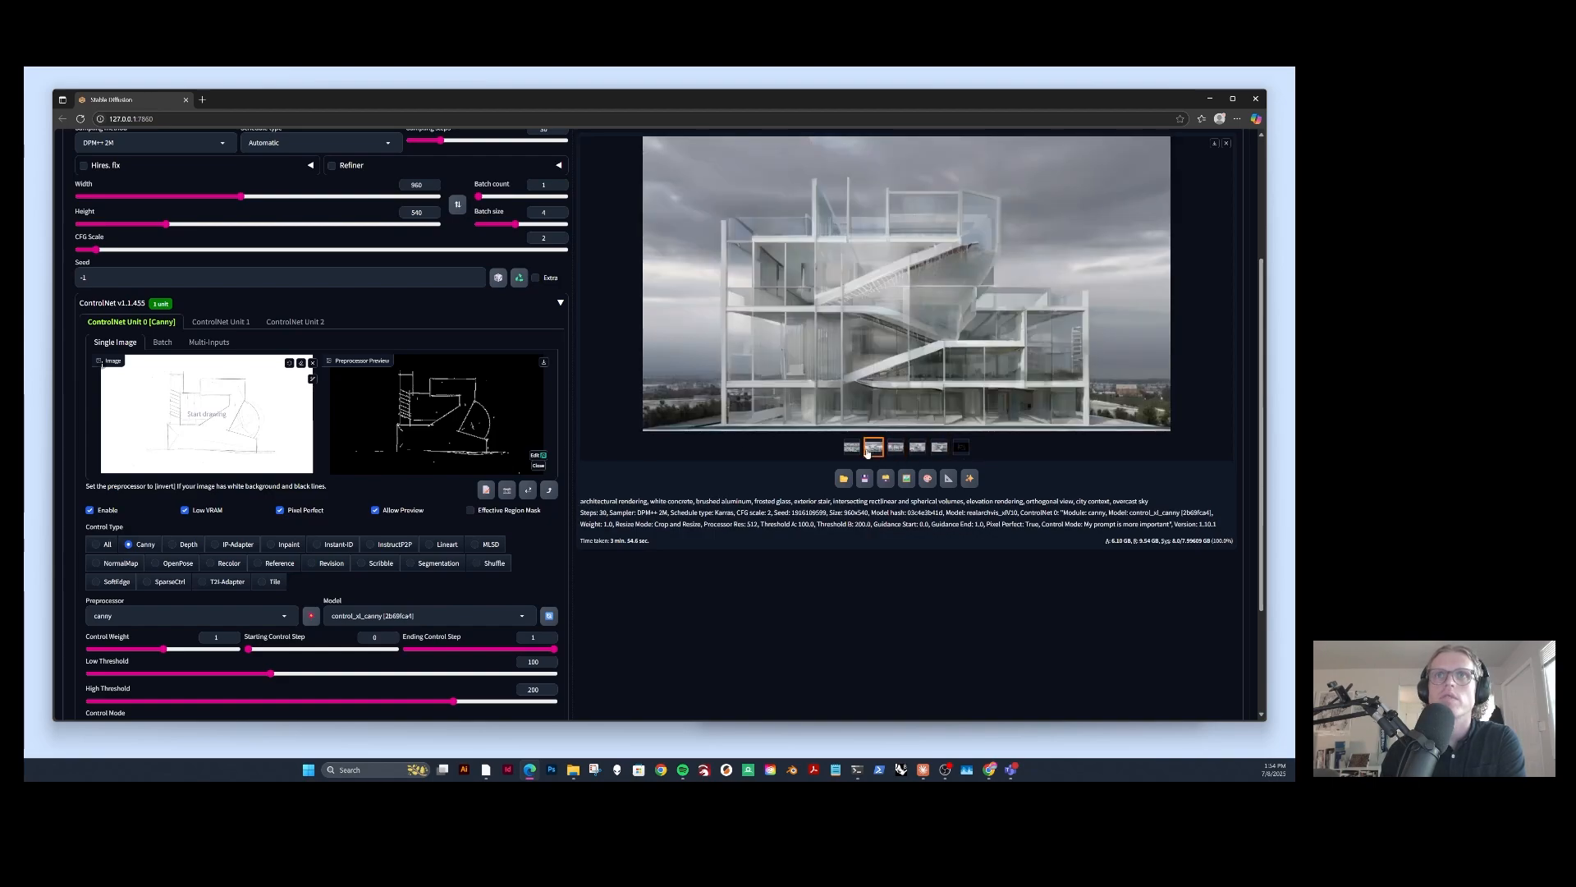
Set the CFG scale to 5 and check the remaining ControlNet settings.
scroll(131, 483, "up", 2)
left_click_drag(96, 348, 147, 349)
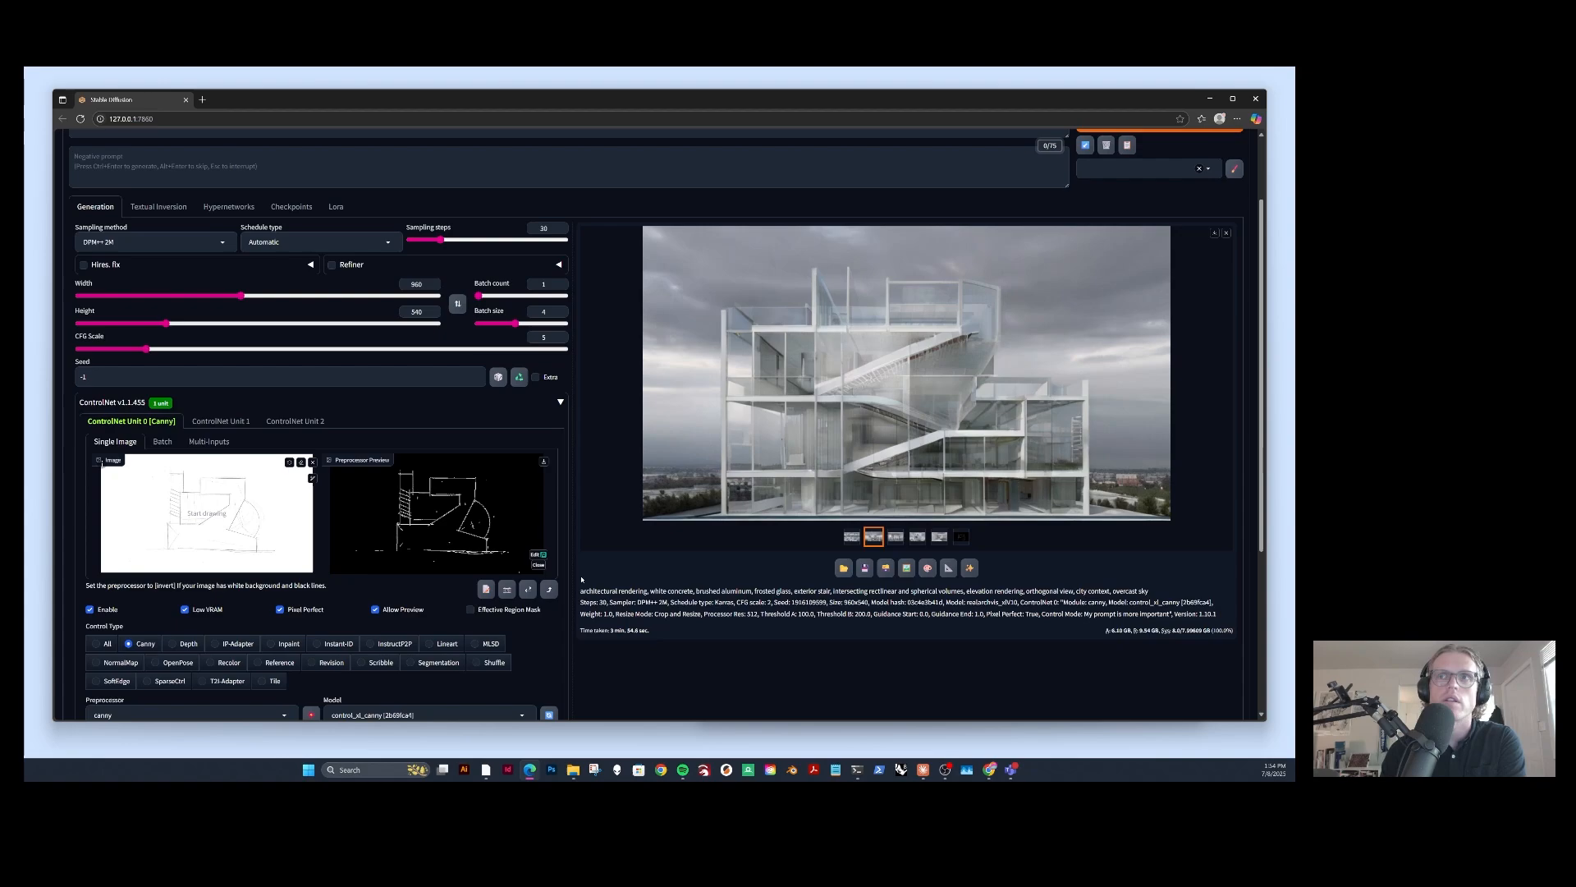
scroll(580, 580, "down", 3)
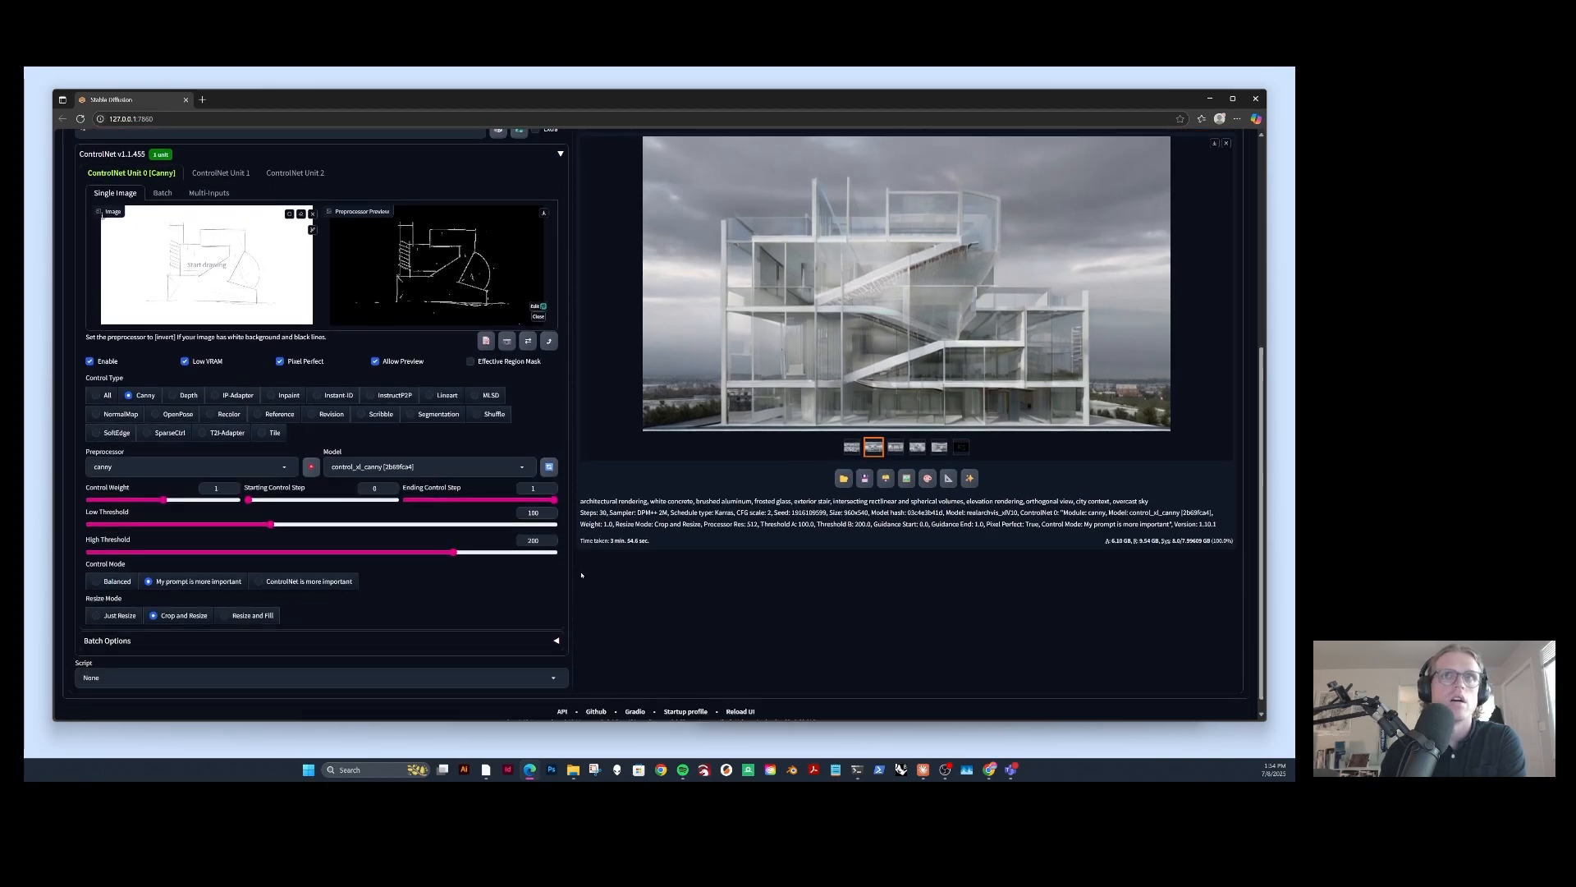
scroll(581, 575, "up", 5)
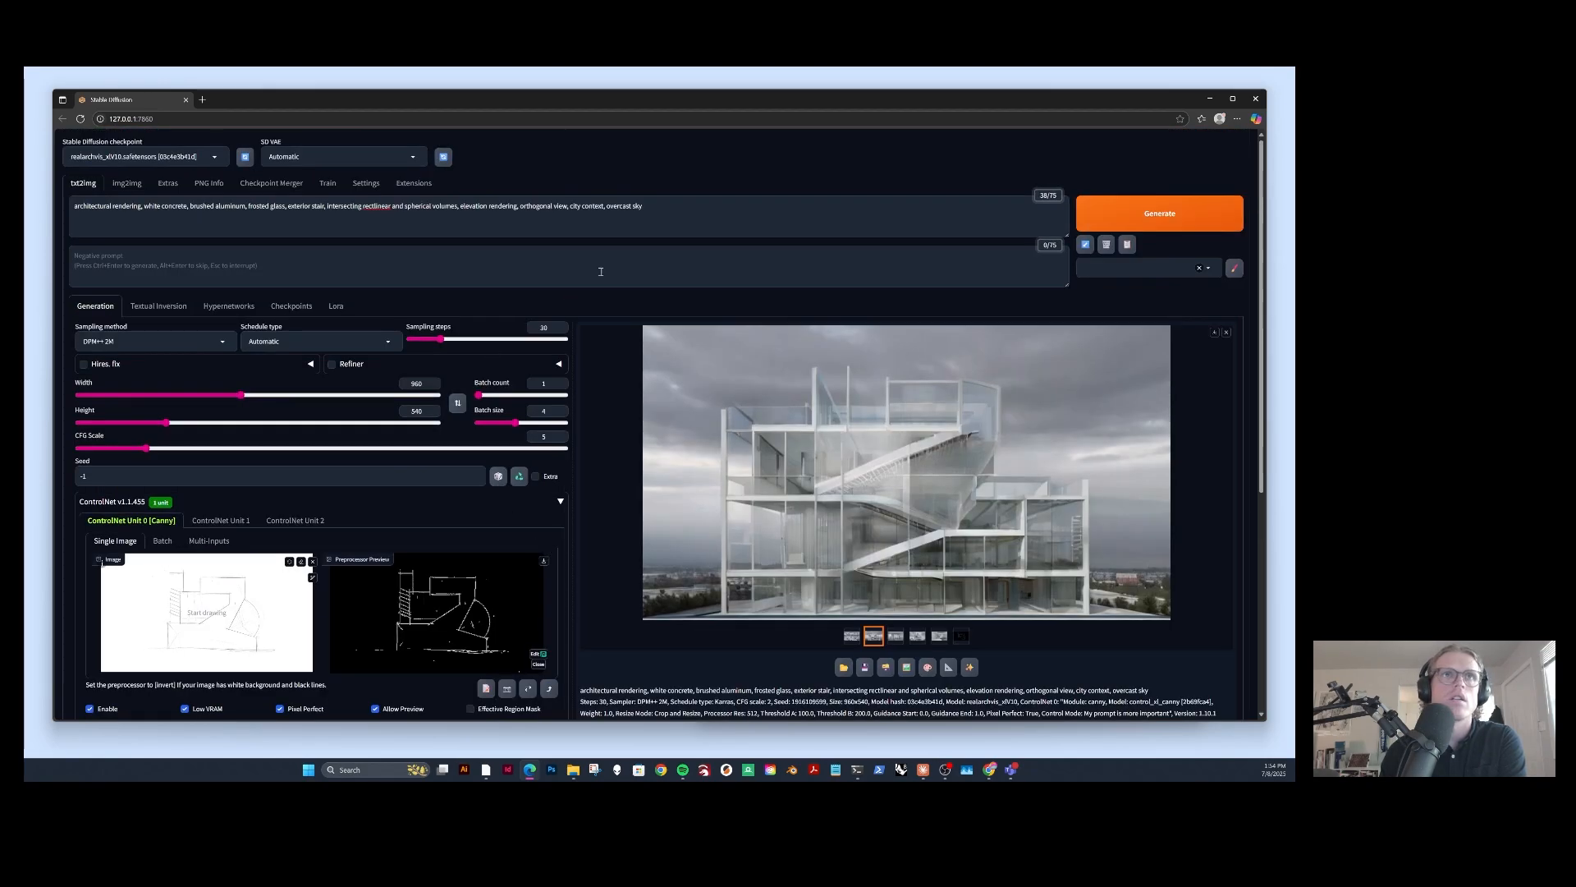
Extend the prompt with "surrounded by park with trees and flowers" after "overcast sky".
left_click(699, 206)
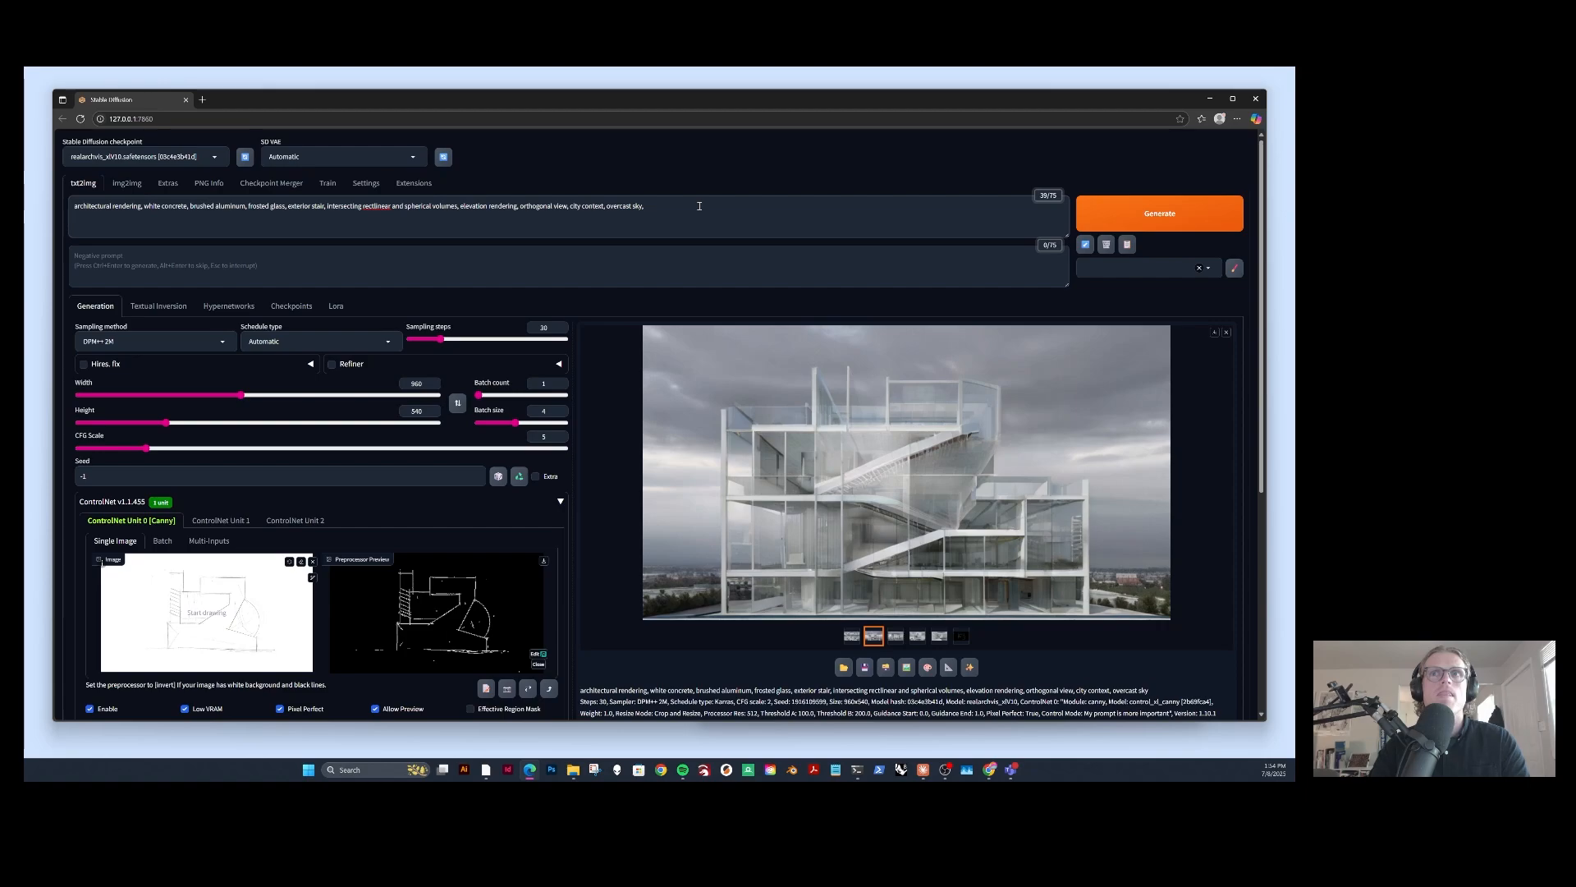
type(", surrounding park wit")
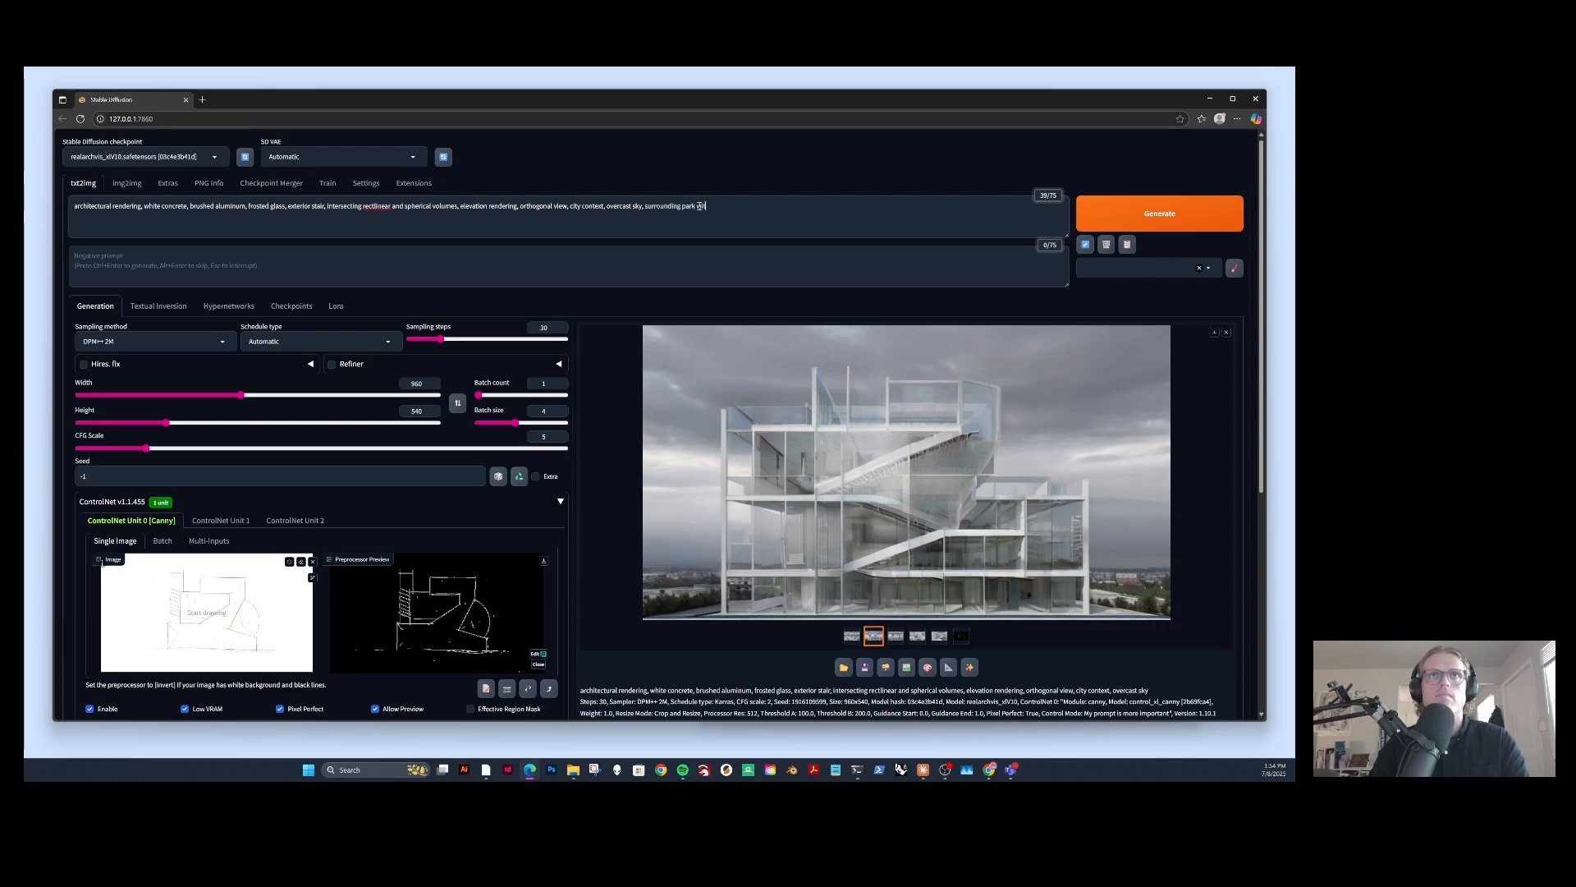
type("h trees and flowers,")
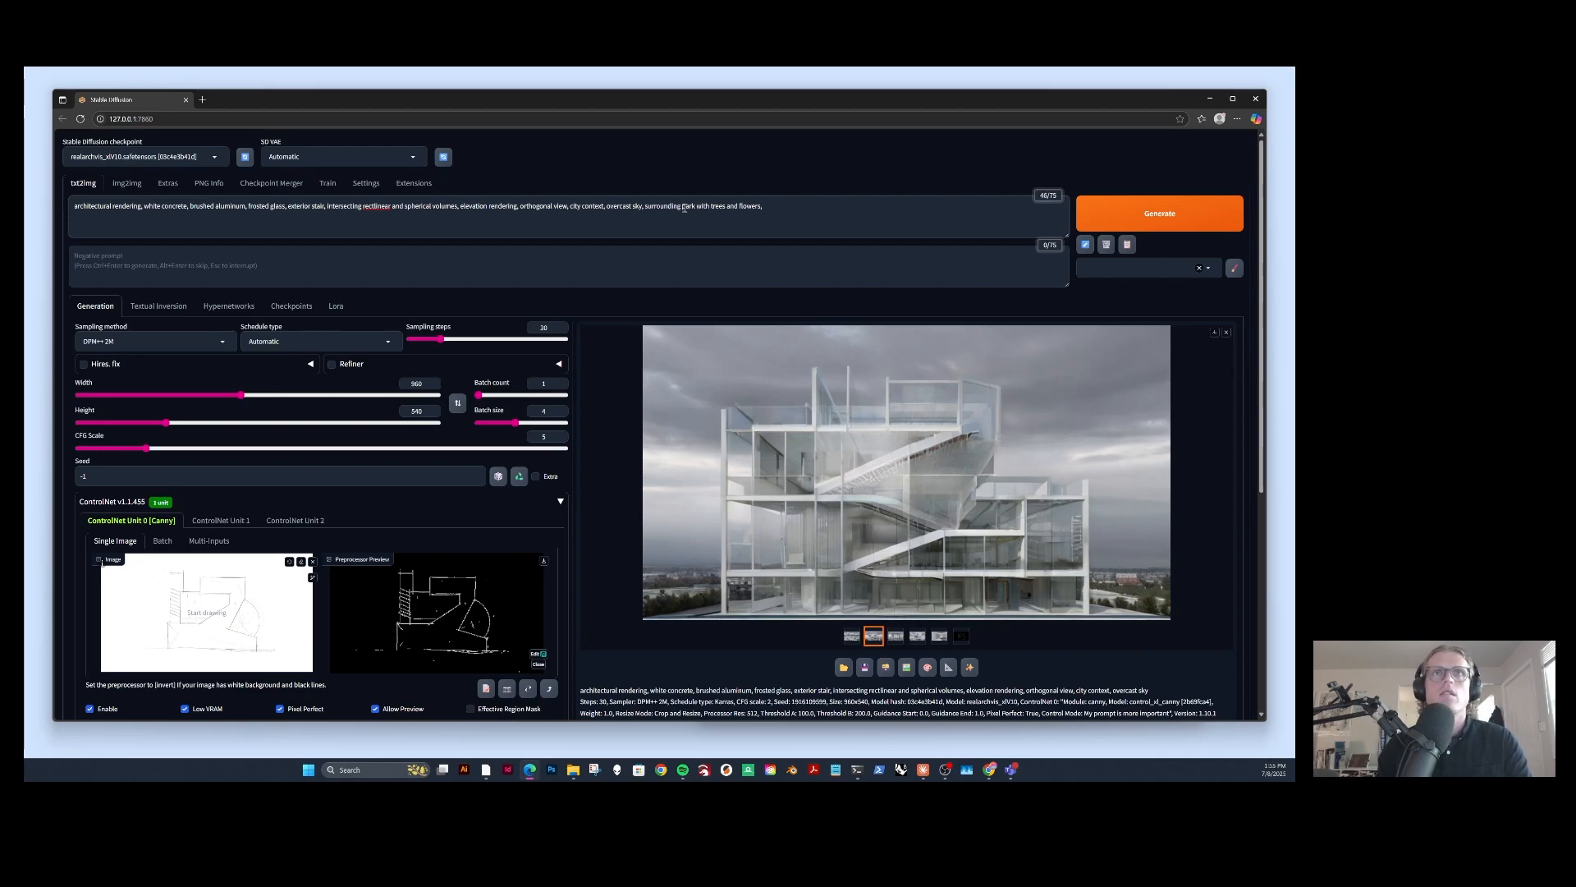
left_click_drag(683, 206, 645, 205)
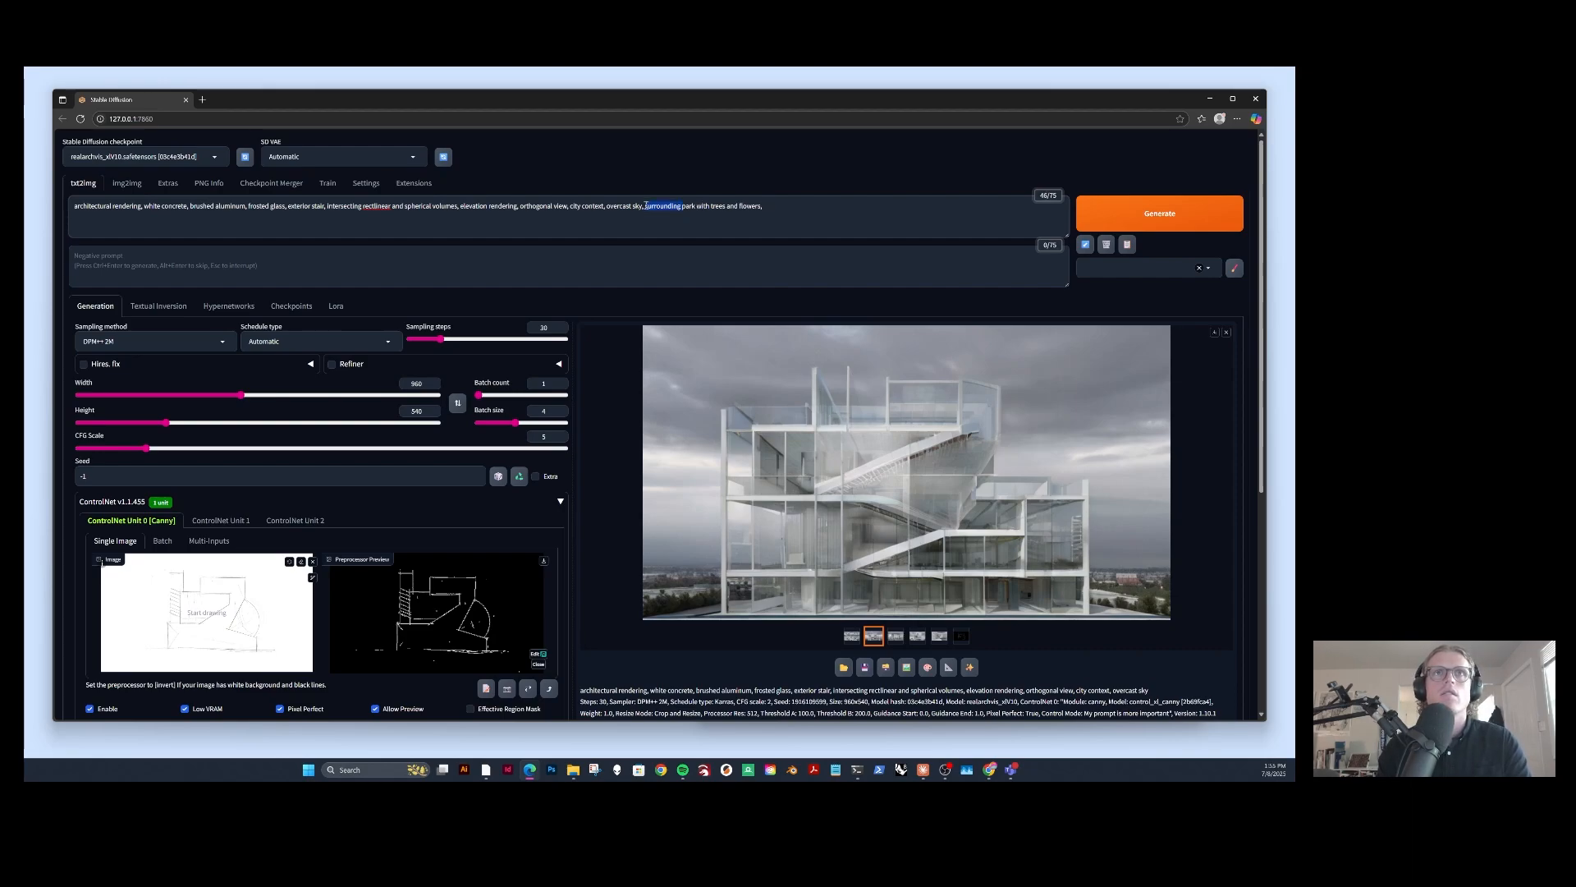
type("surrou")
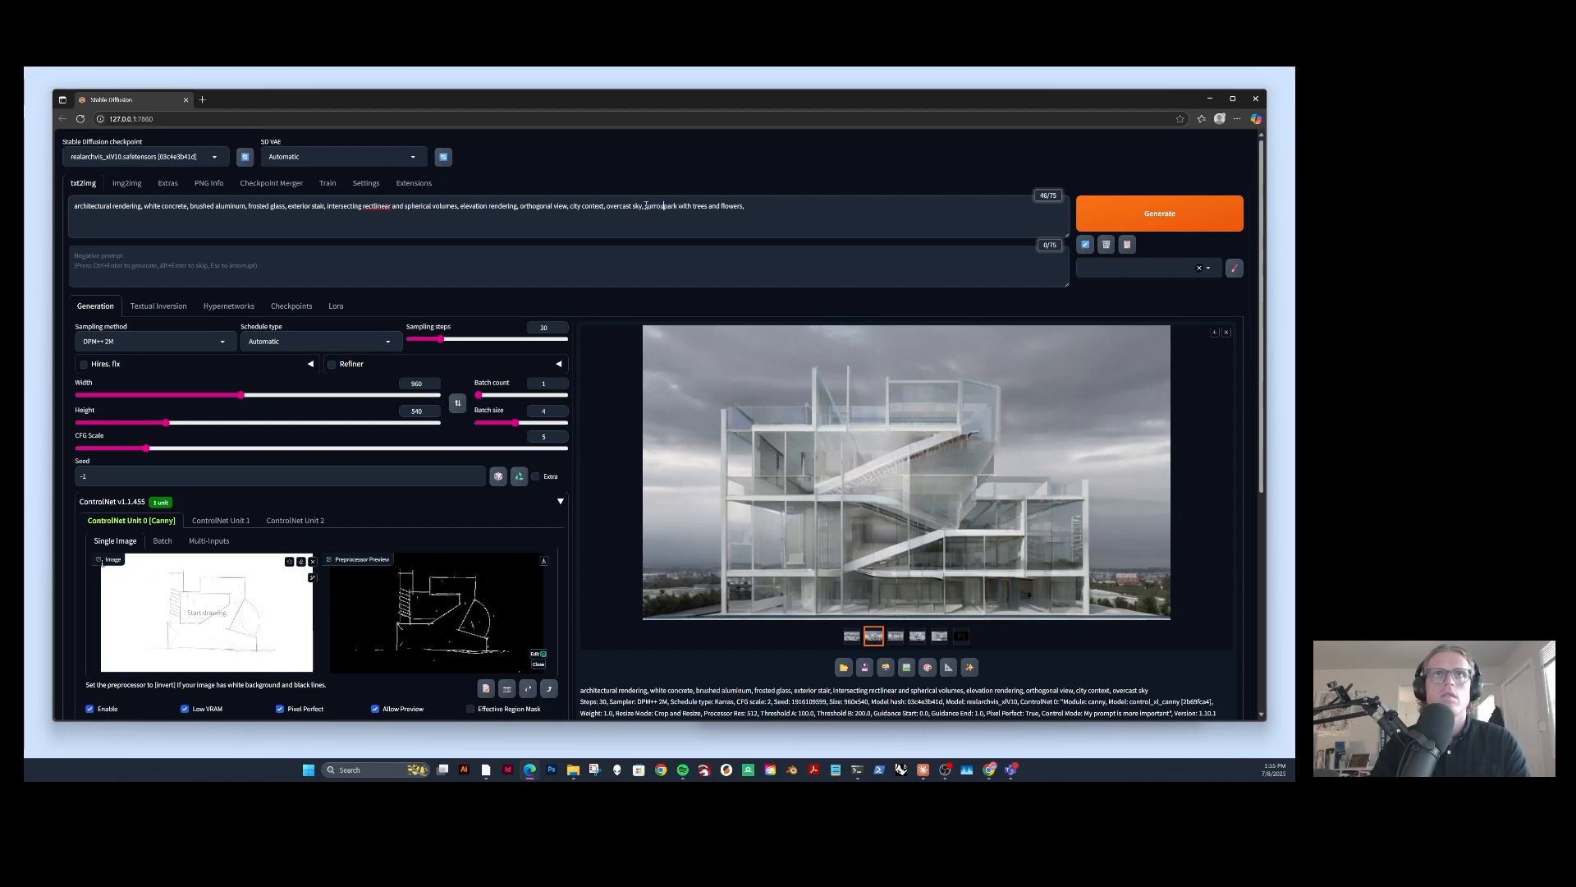
type("nded by park with trees a")
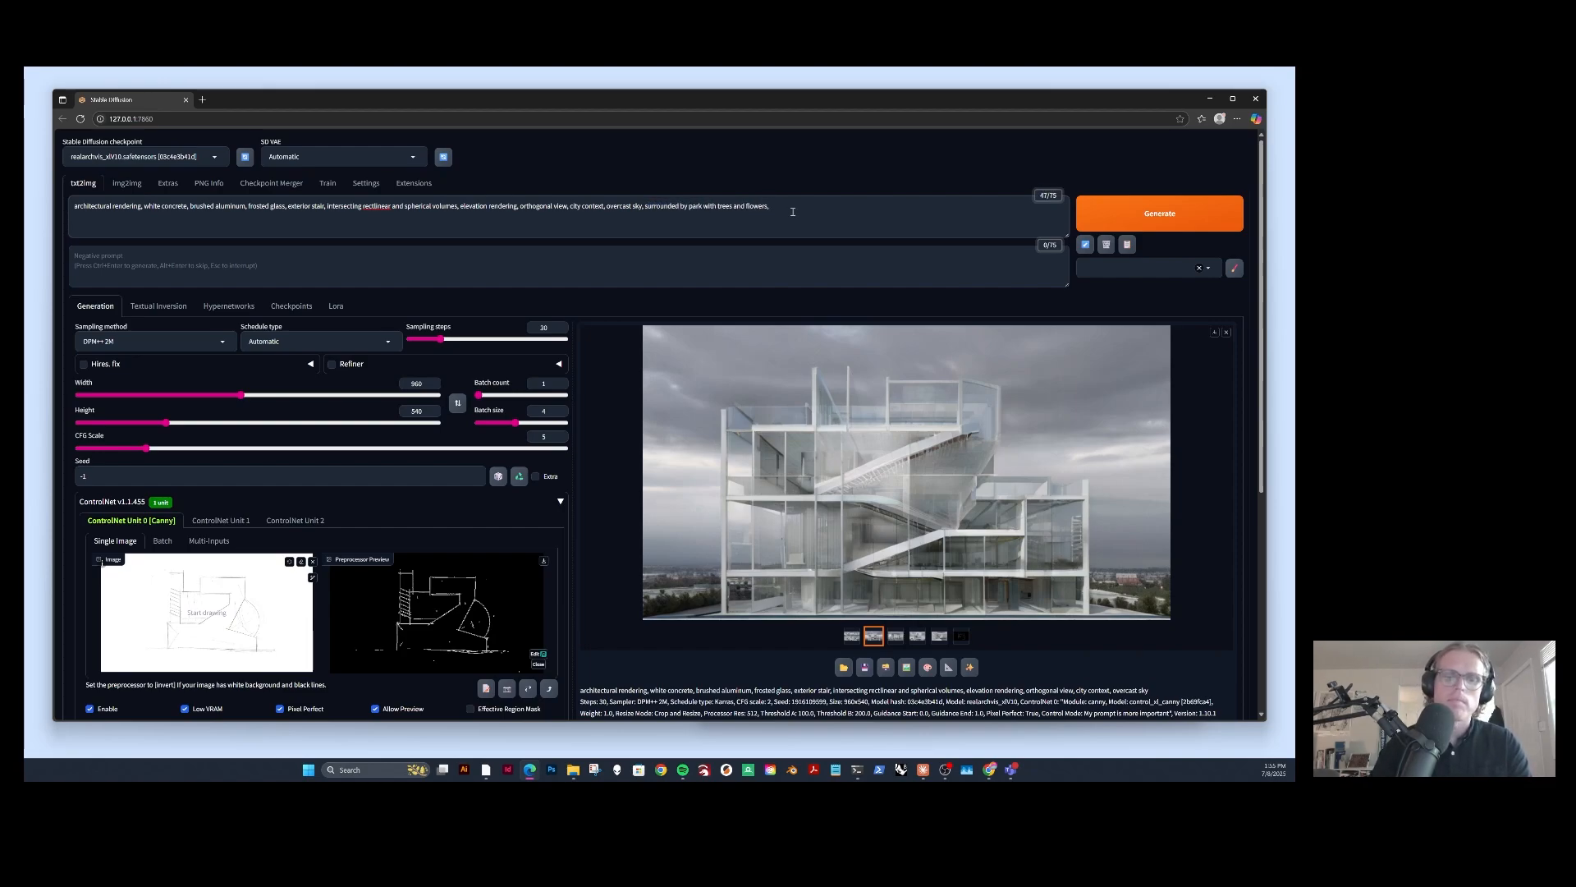
Add "natural park in city context, vivid bright metal stair" to the end of the prompt.
type("nd flowers, natural")
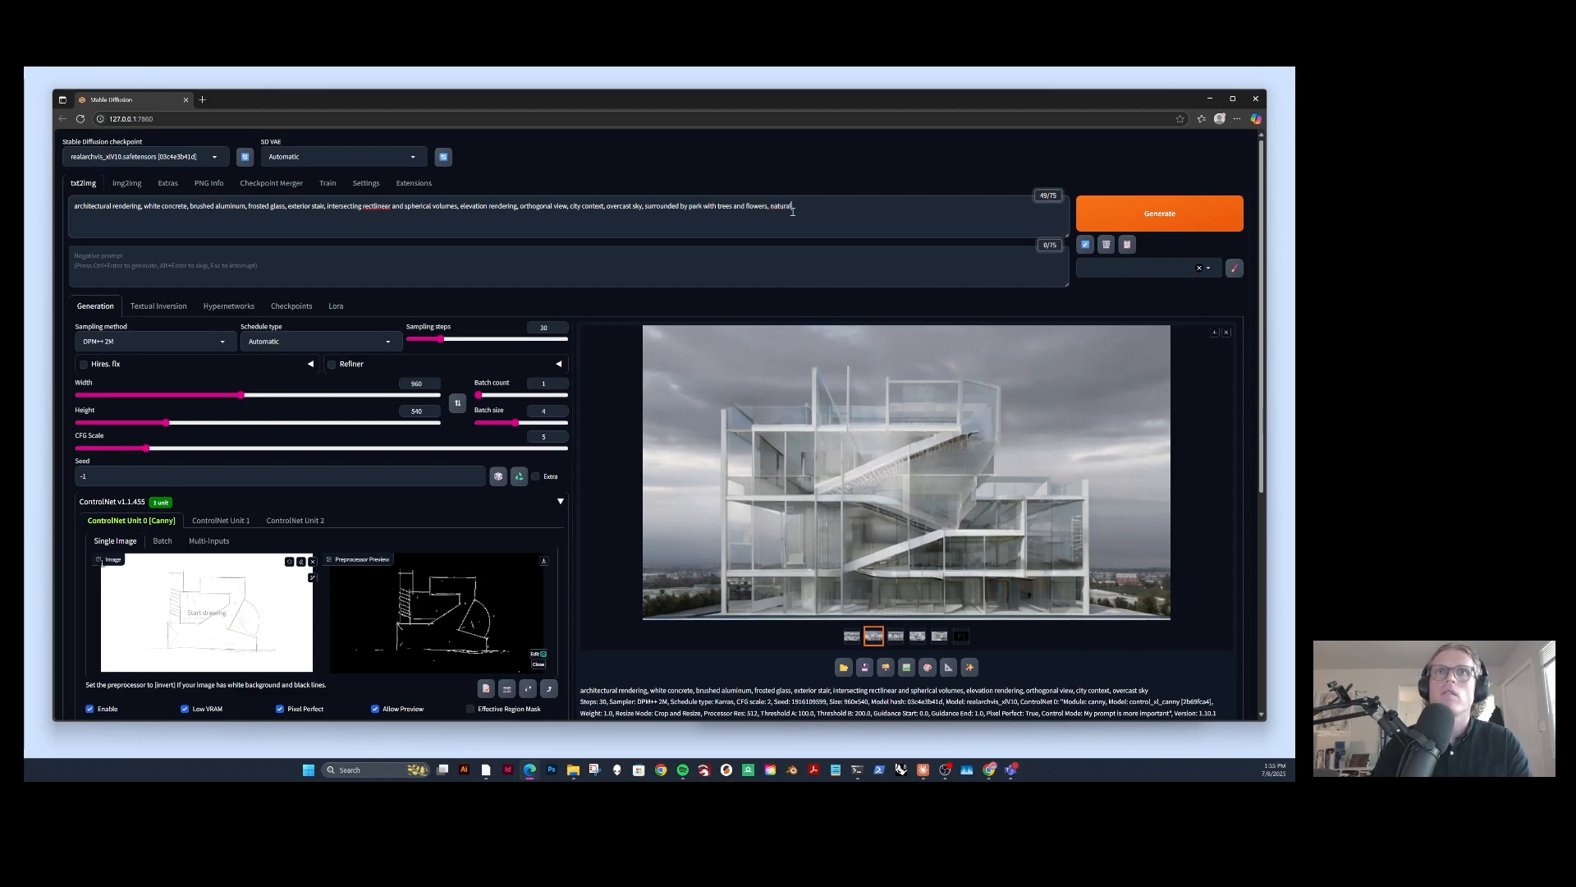
type(" park in city context")
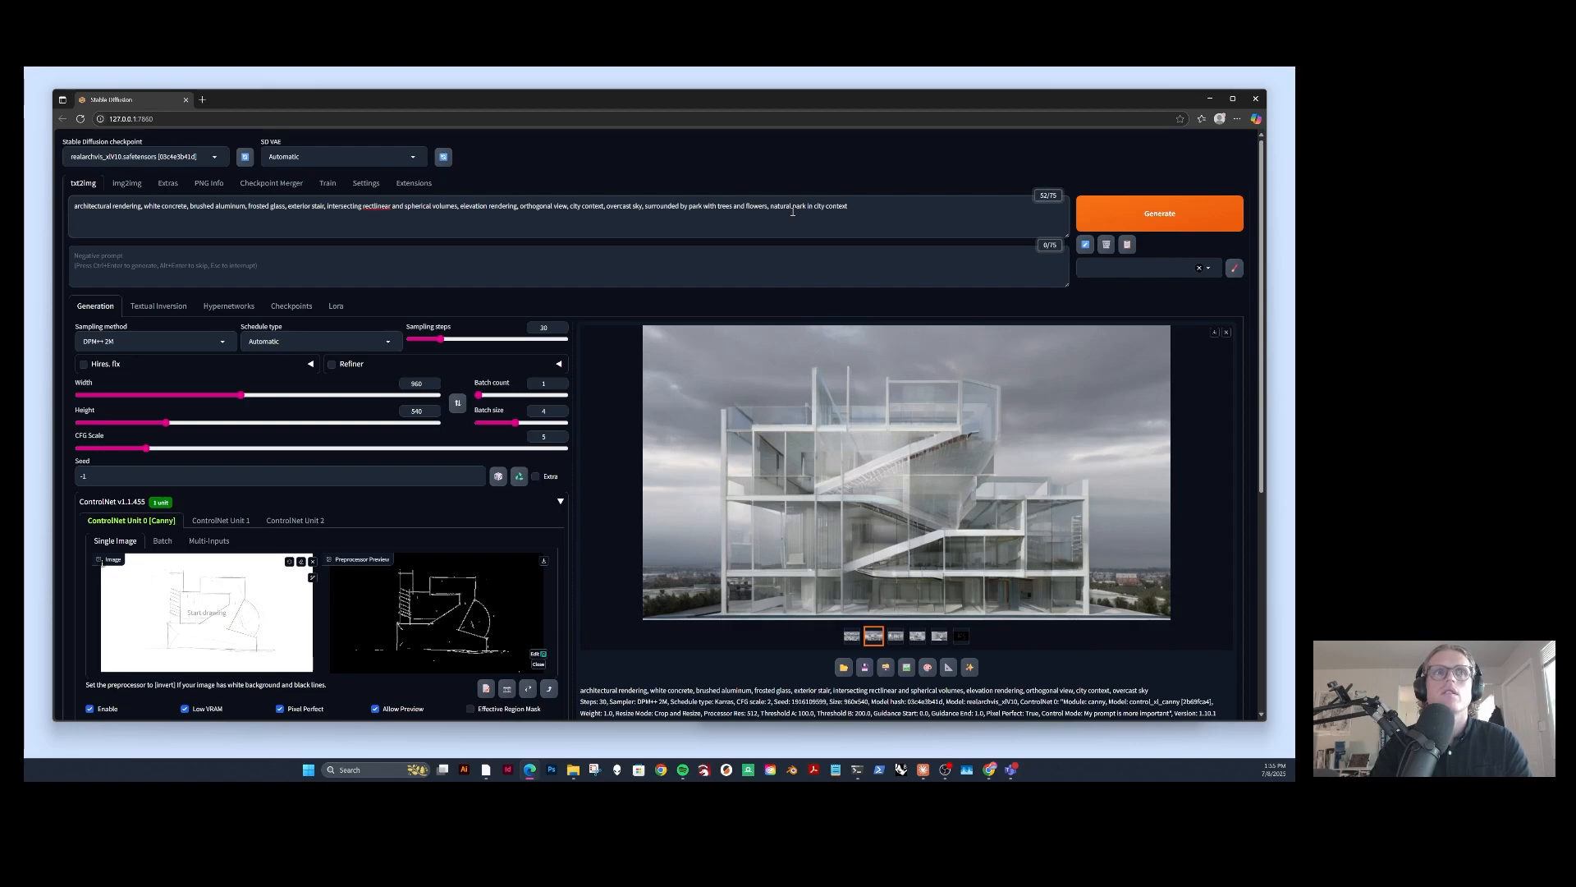
type("vivi")
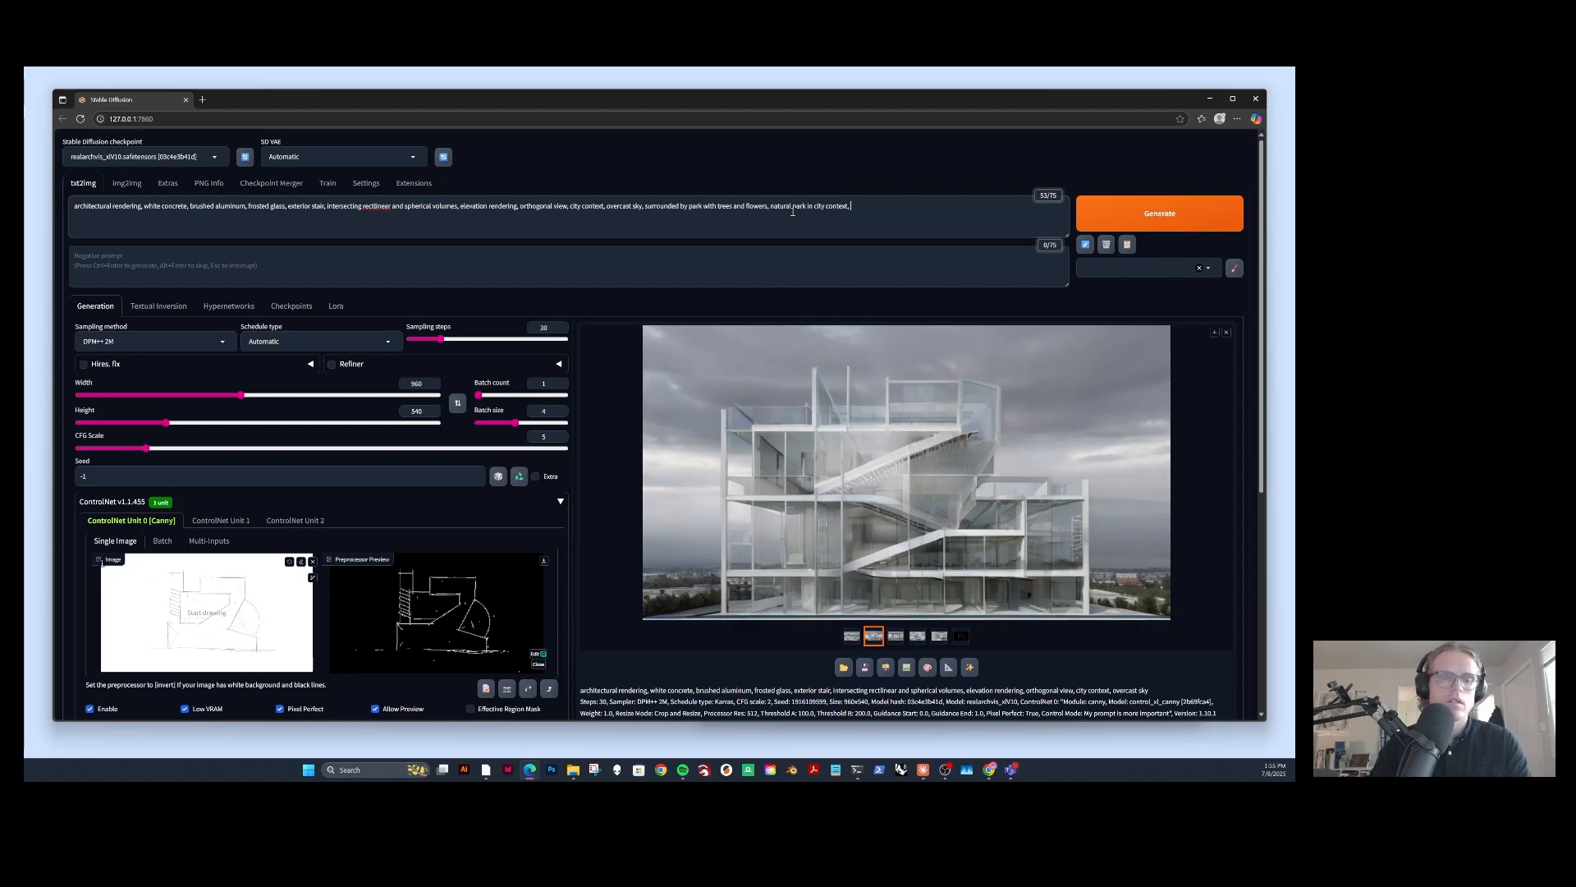
type("d")
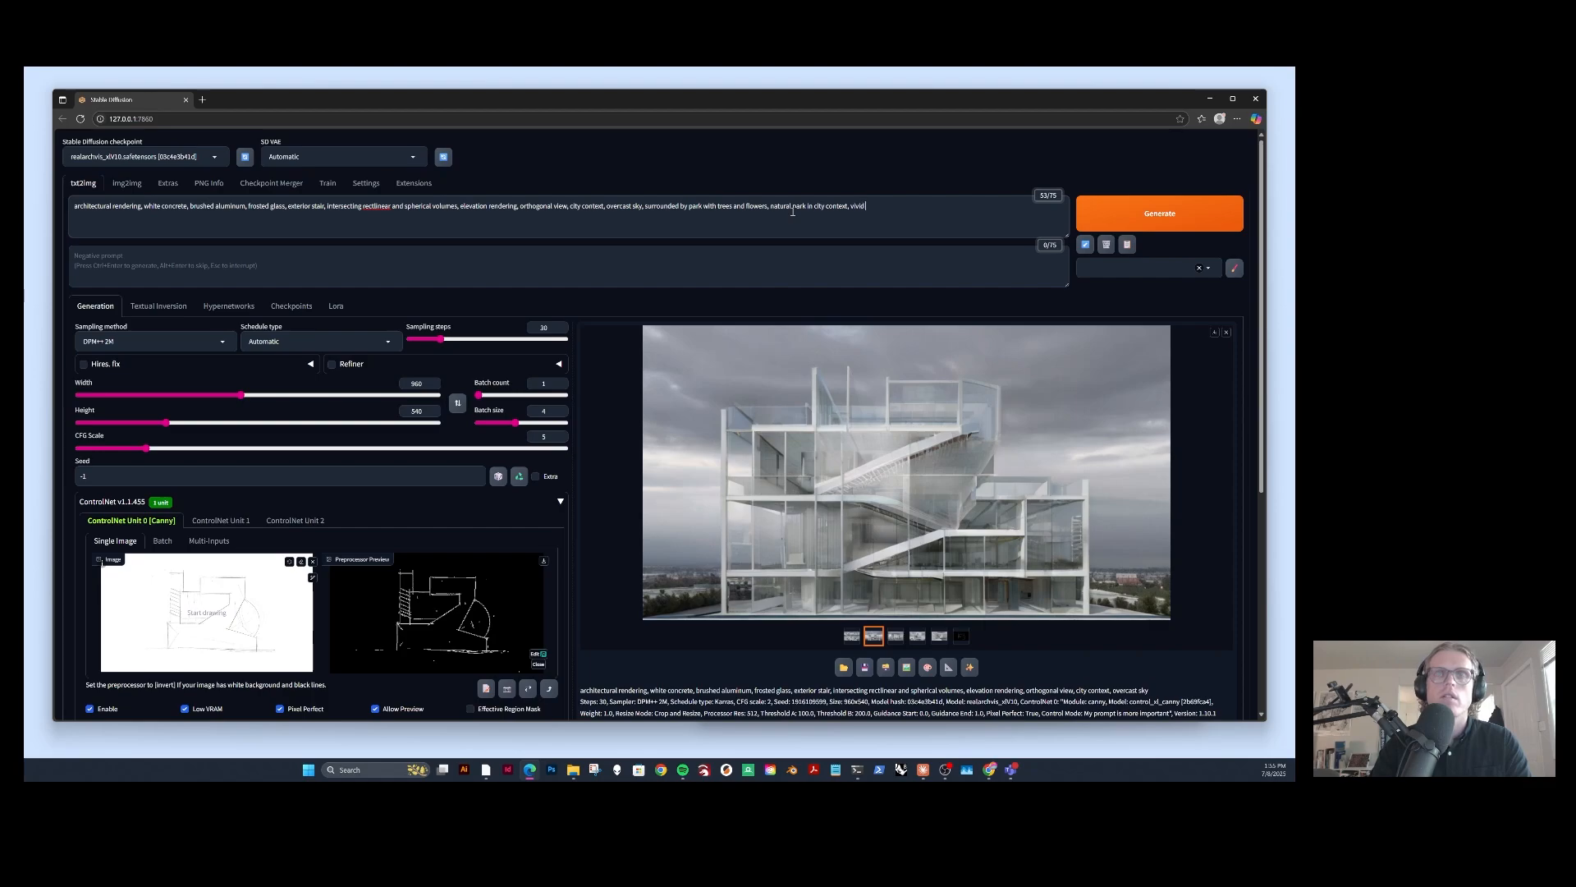
type(" bright")
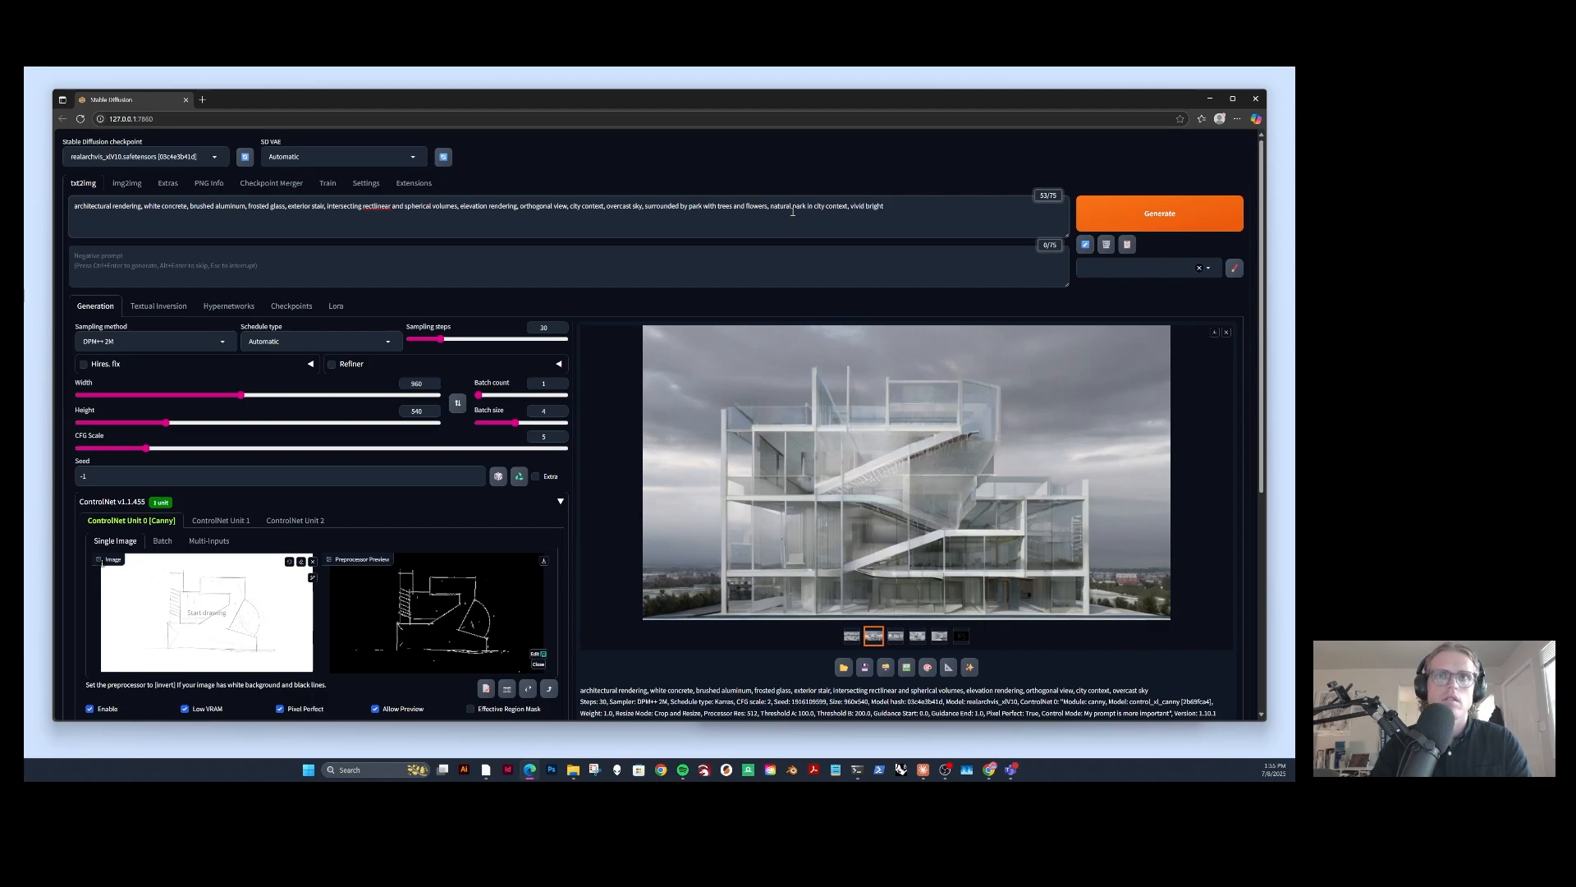
type(" stair")
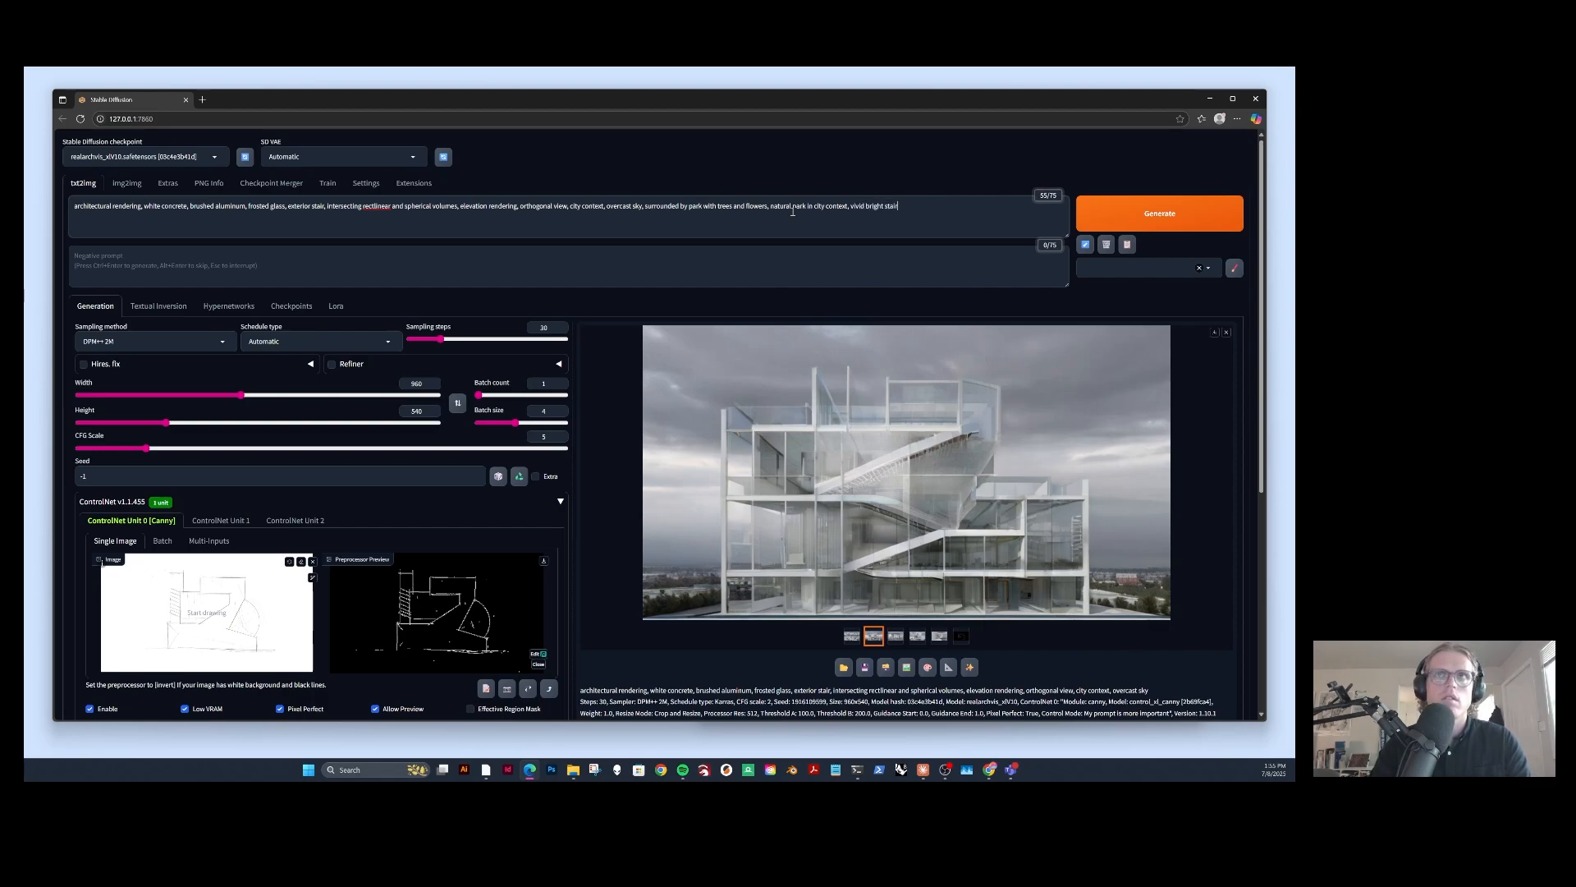
type("well")
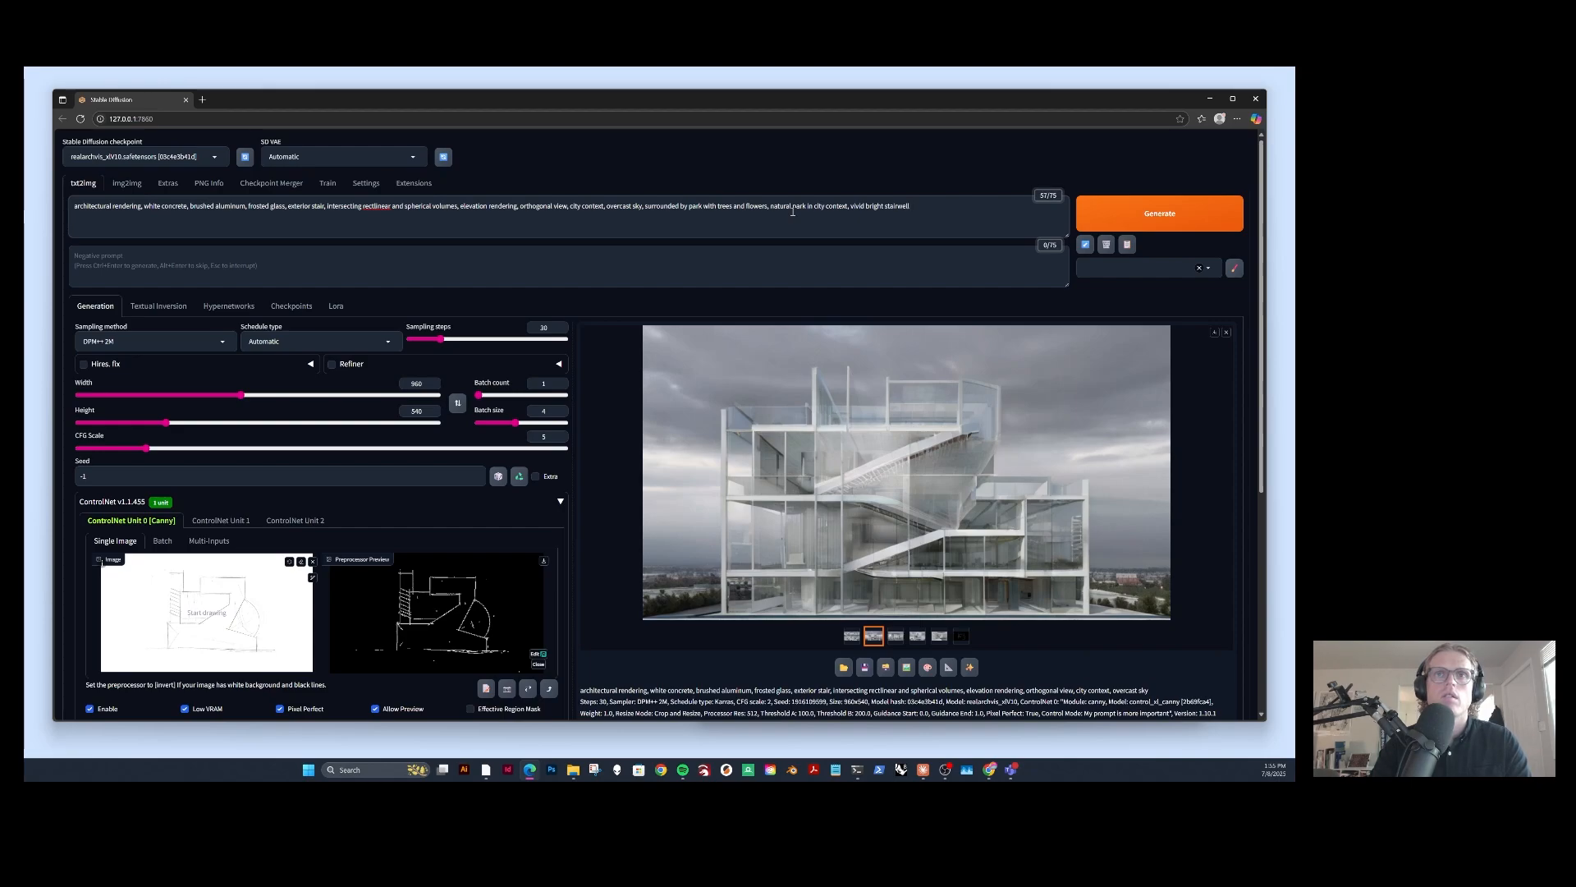
key("ctrl+BackSpace")
type("metal st")
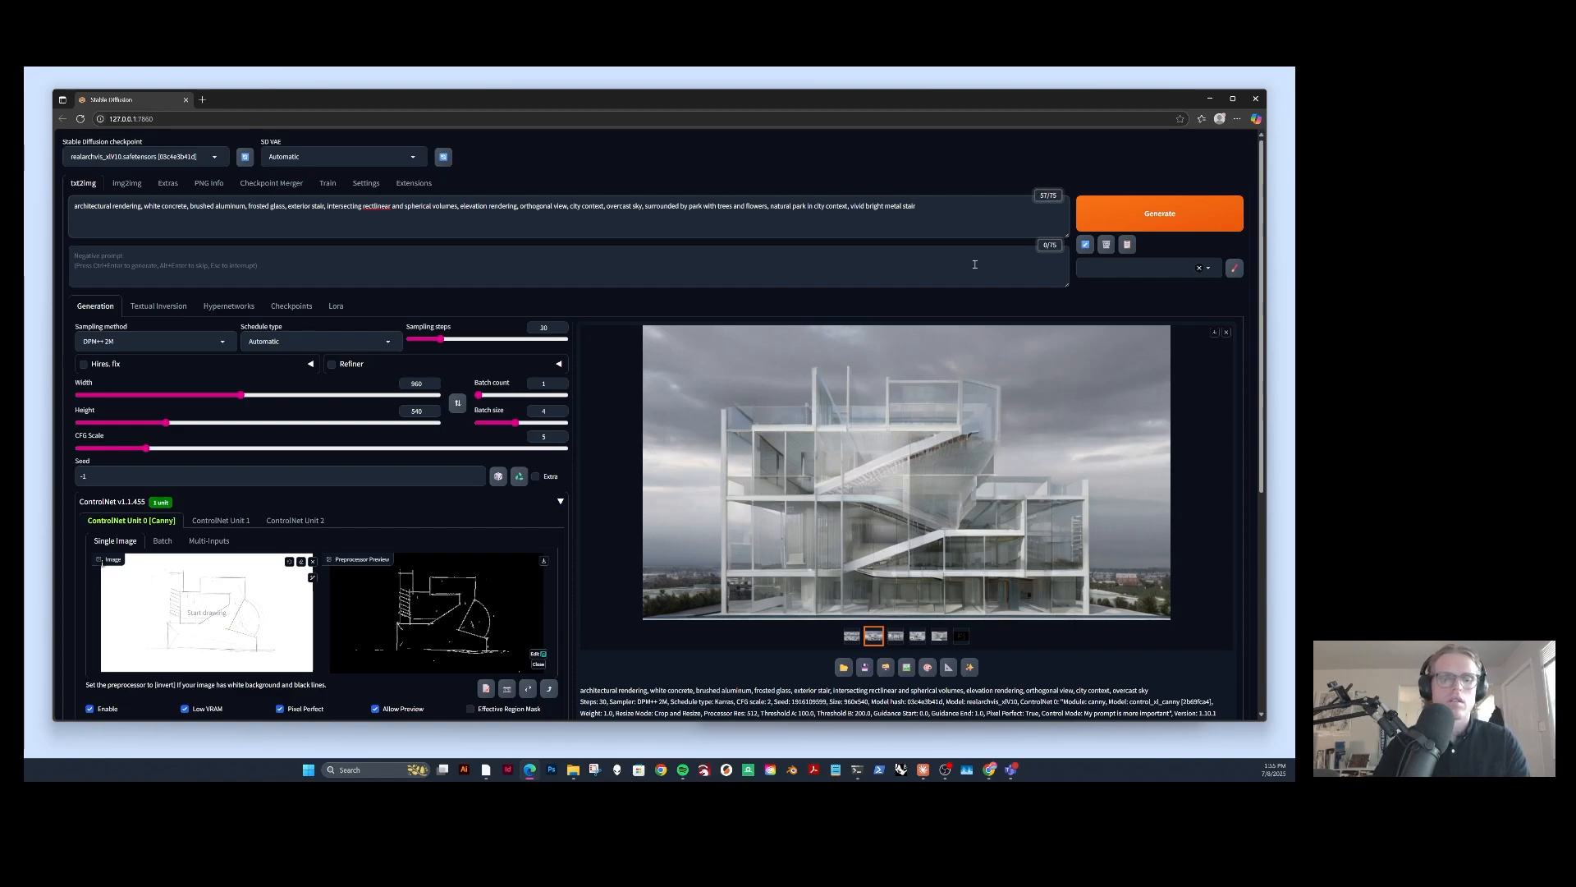
Insert the word "colorful" before "metal stair" in the prompt and correct its spelling.
type("colorful")
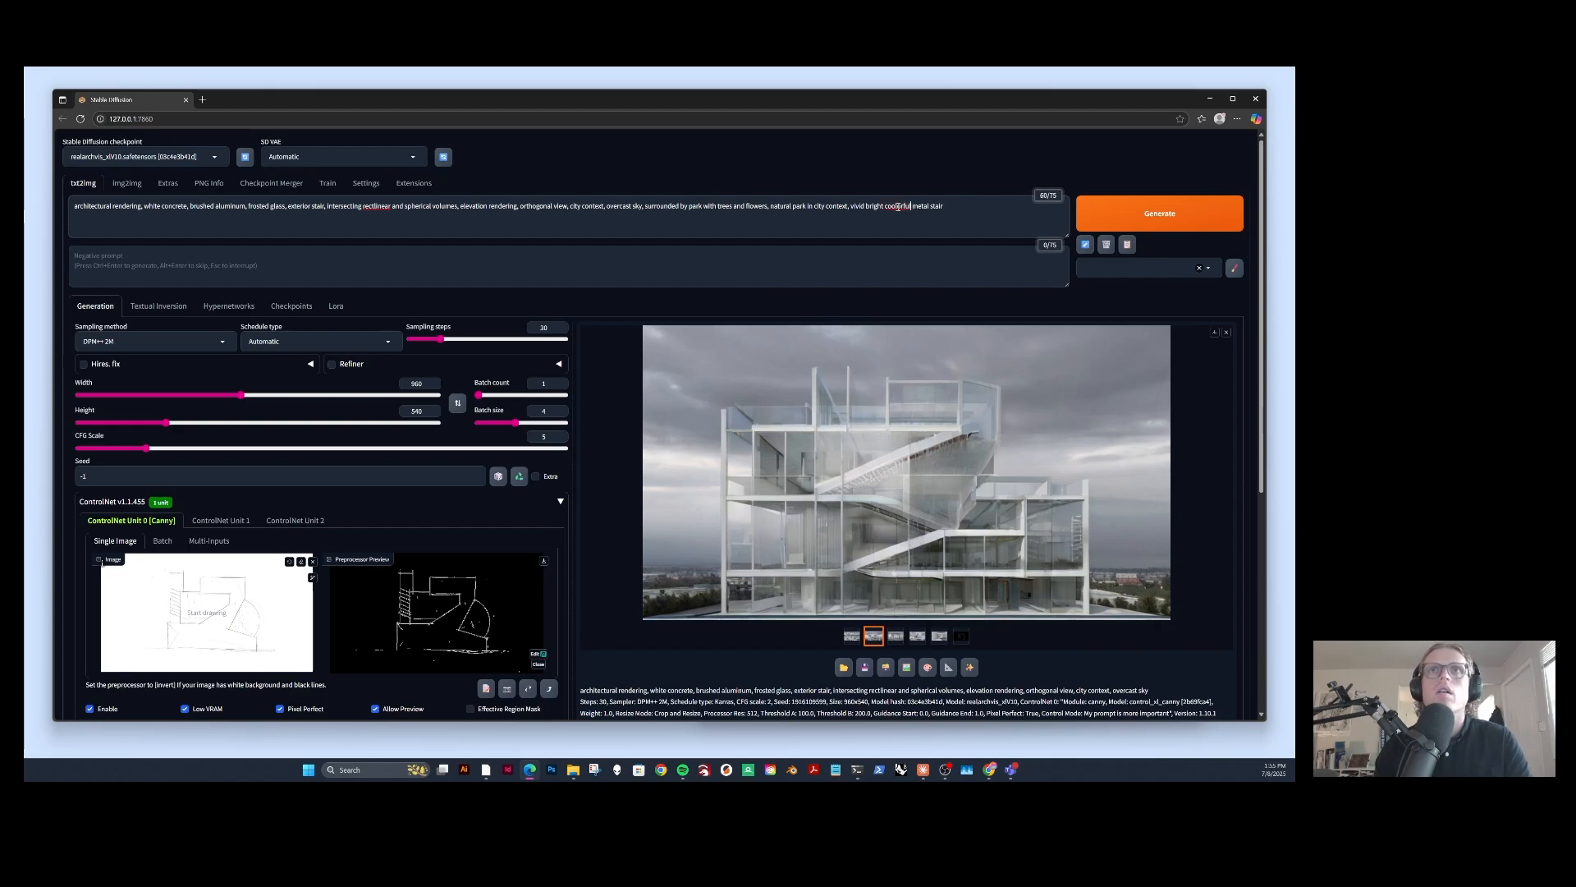
left_click(897, 206)
left_click(842, 279)
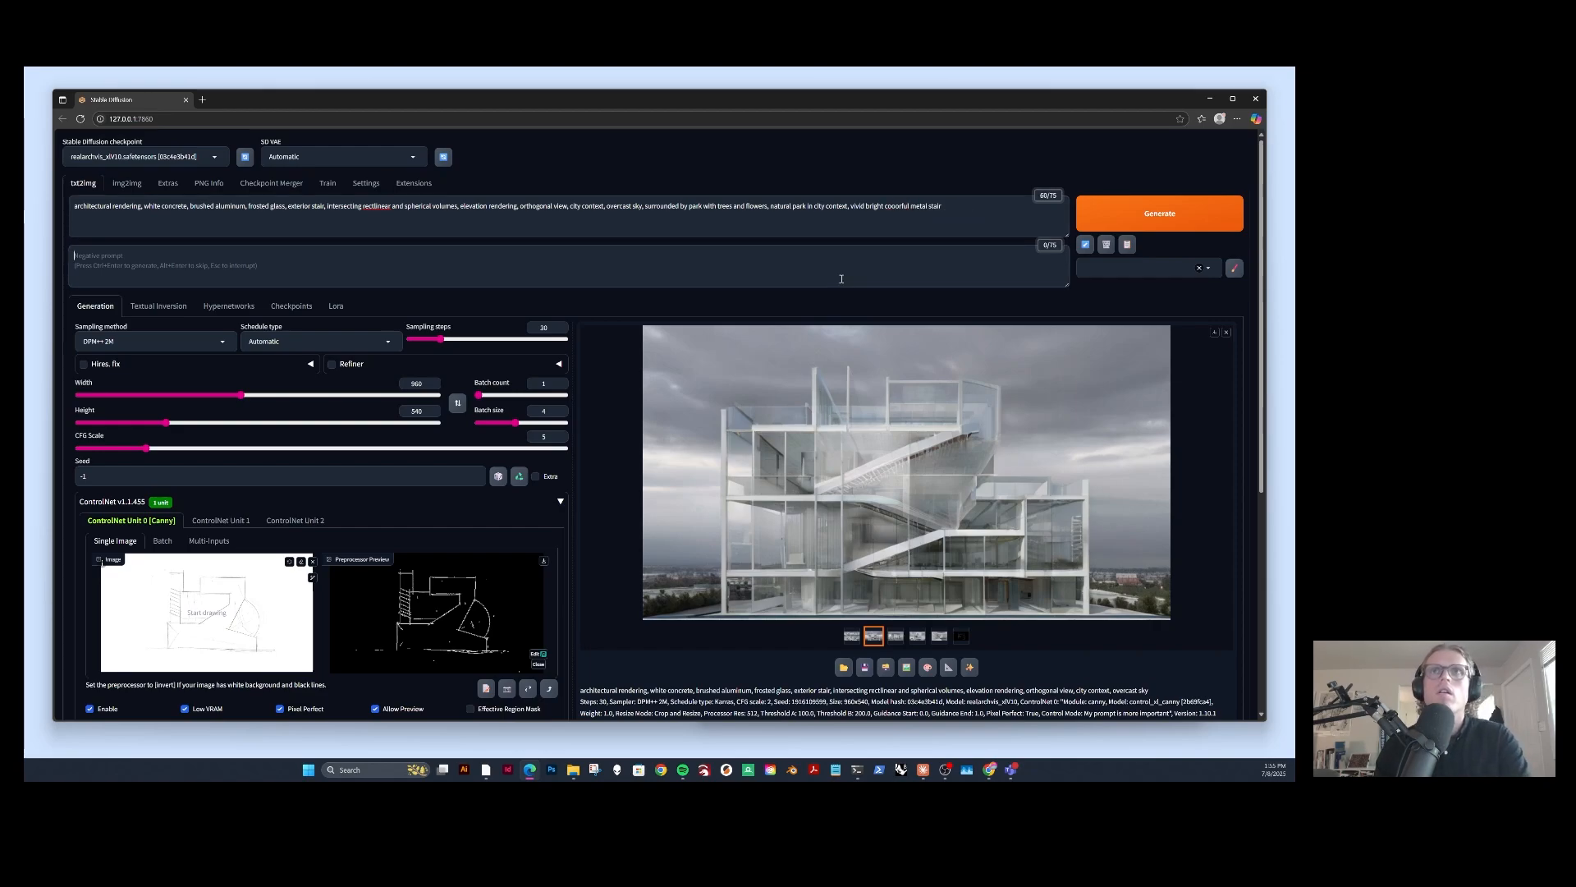
left_click(897, 206)
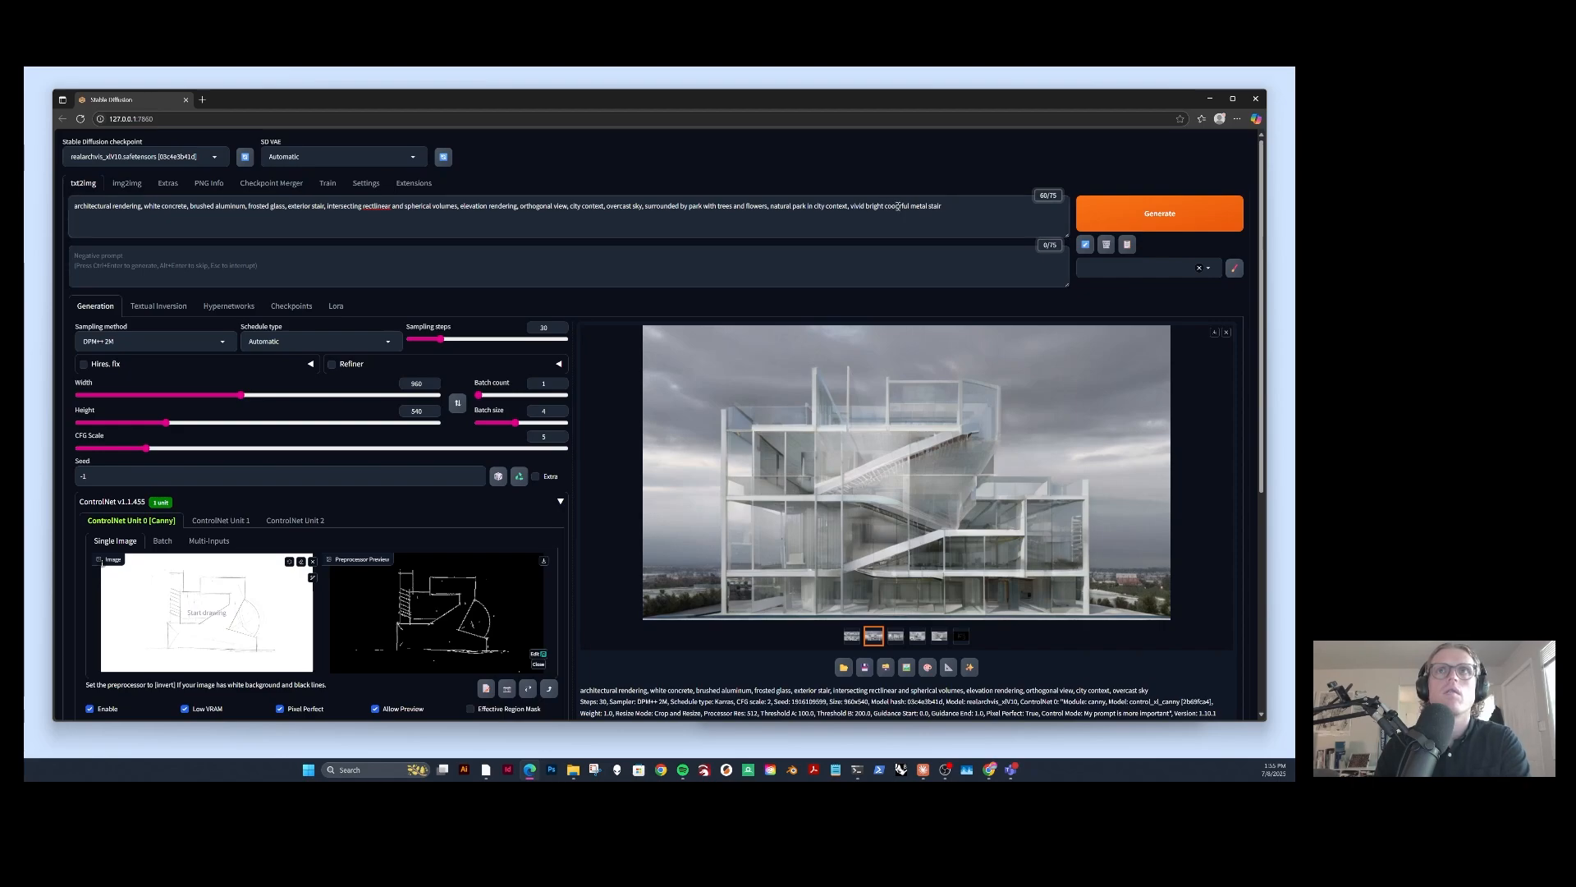
key("BackSpace")
type("l")
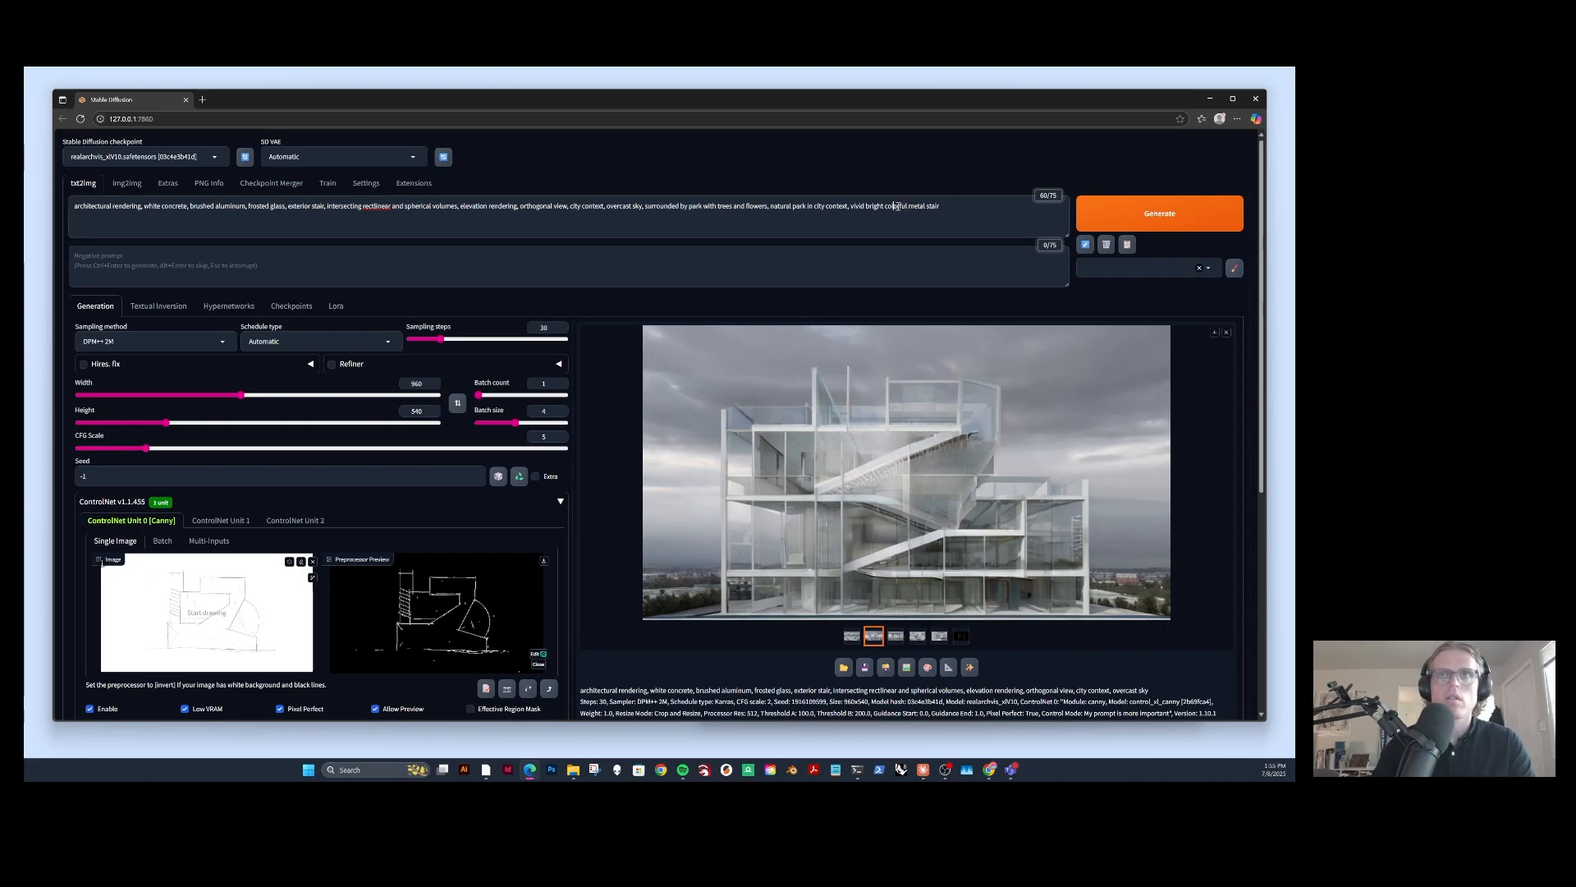
key("BackSpace")
Try the Depth control type with the control_xl_depth model and preview the depth map of the sketch.
scroll(474, 372, "down", 1)
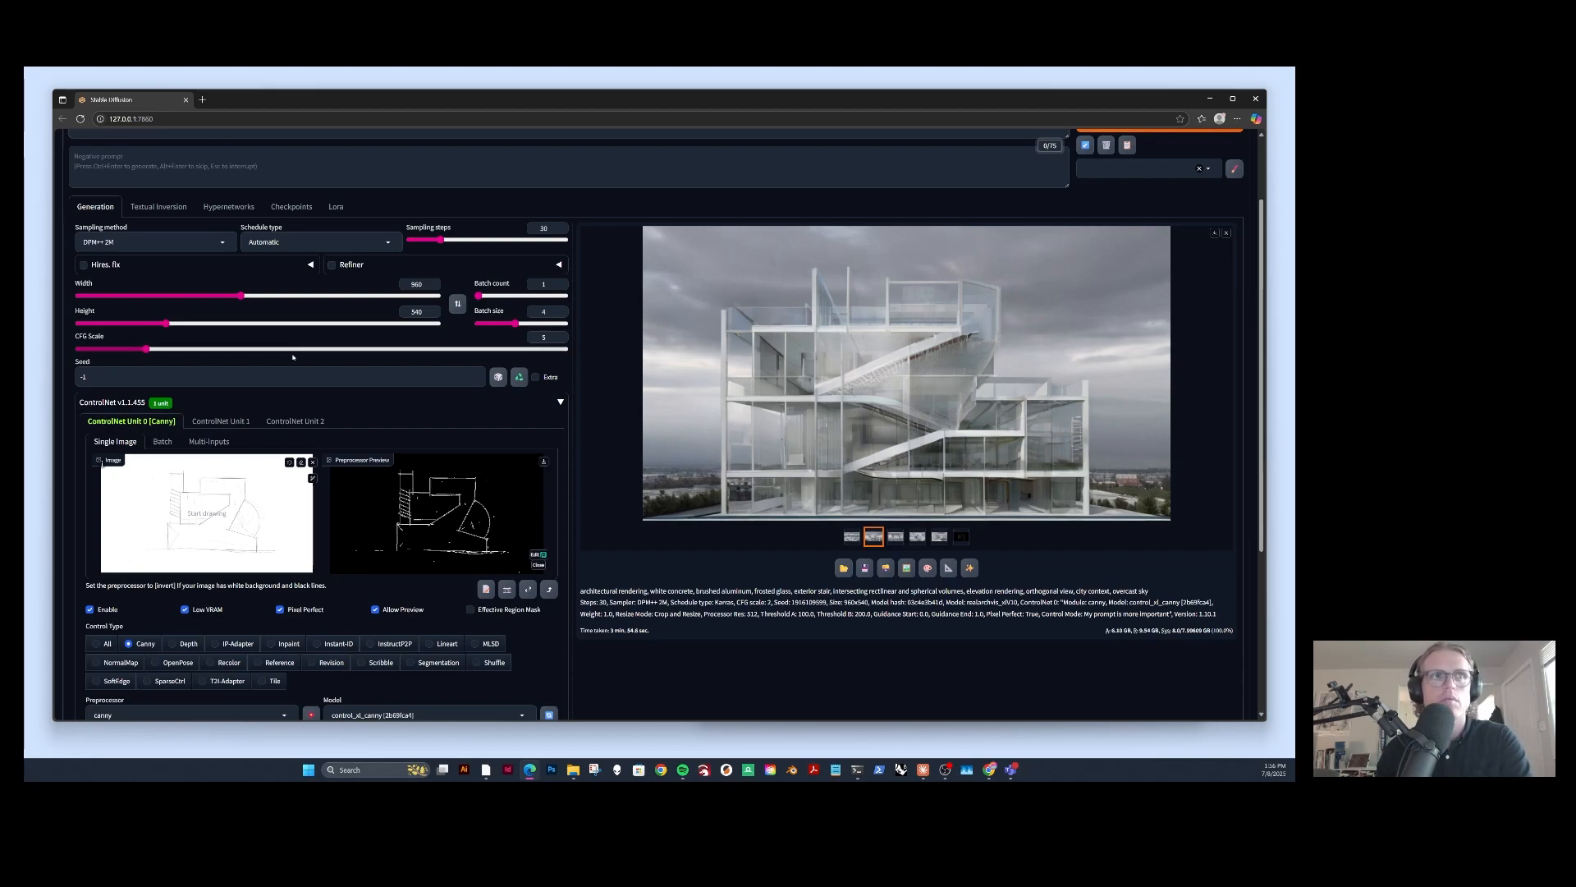
scroll(474, 411, "up", 1)
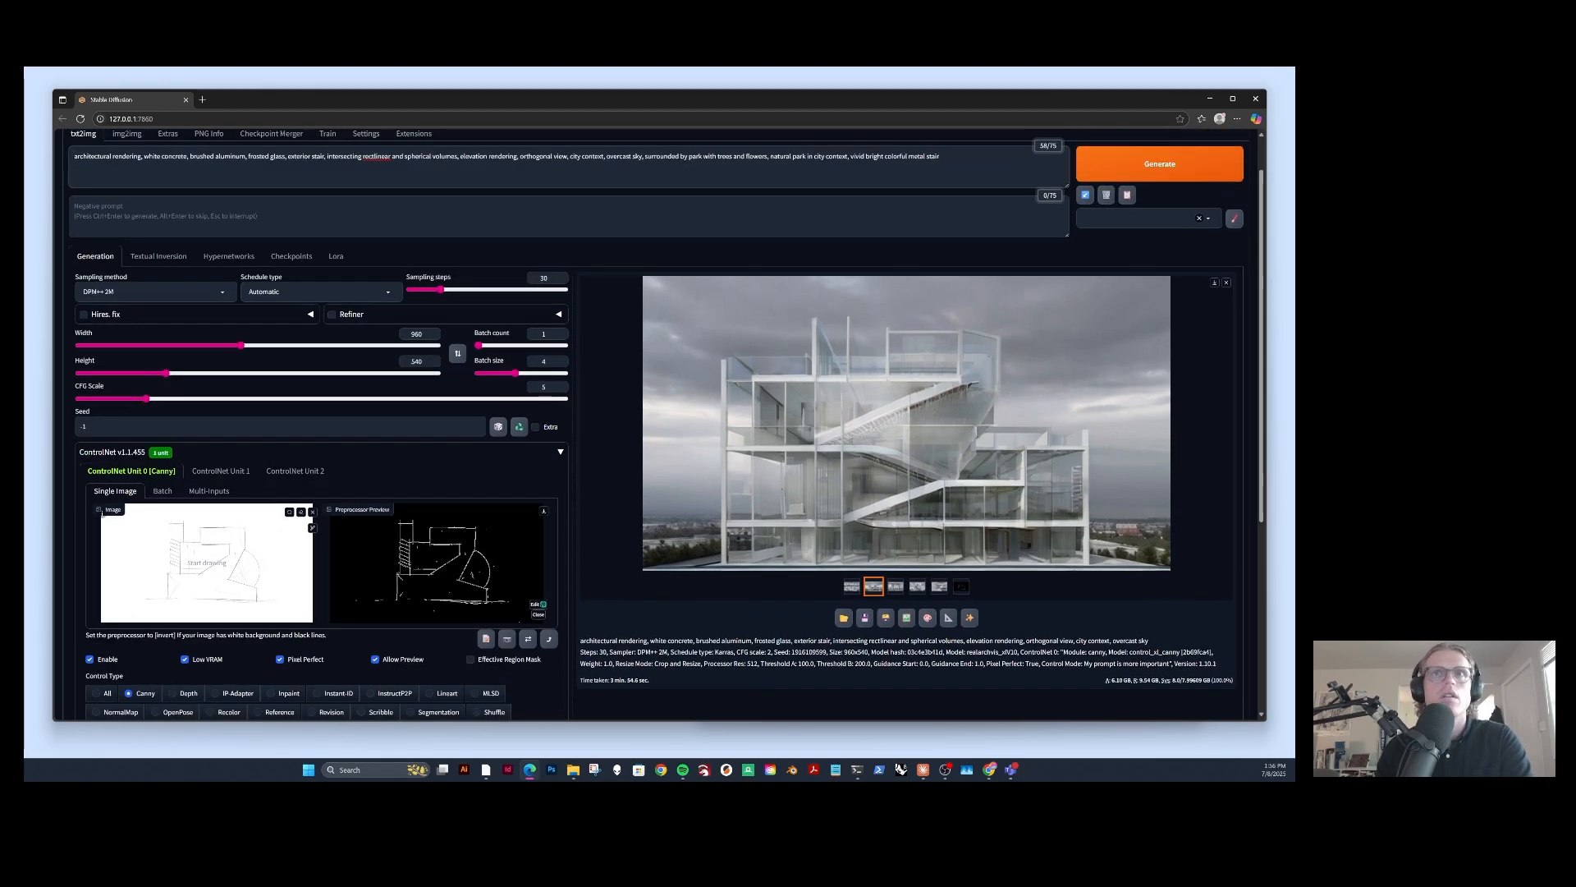
scroll(700, 548, "down", 2)
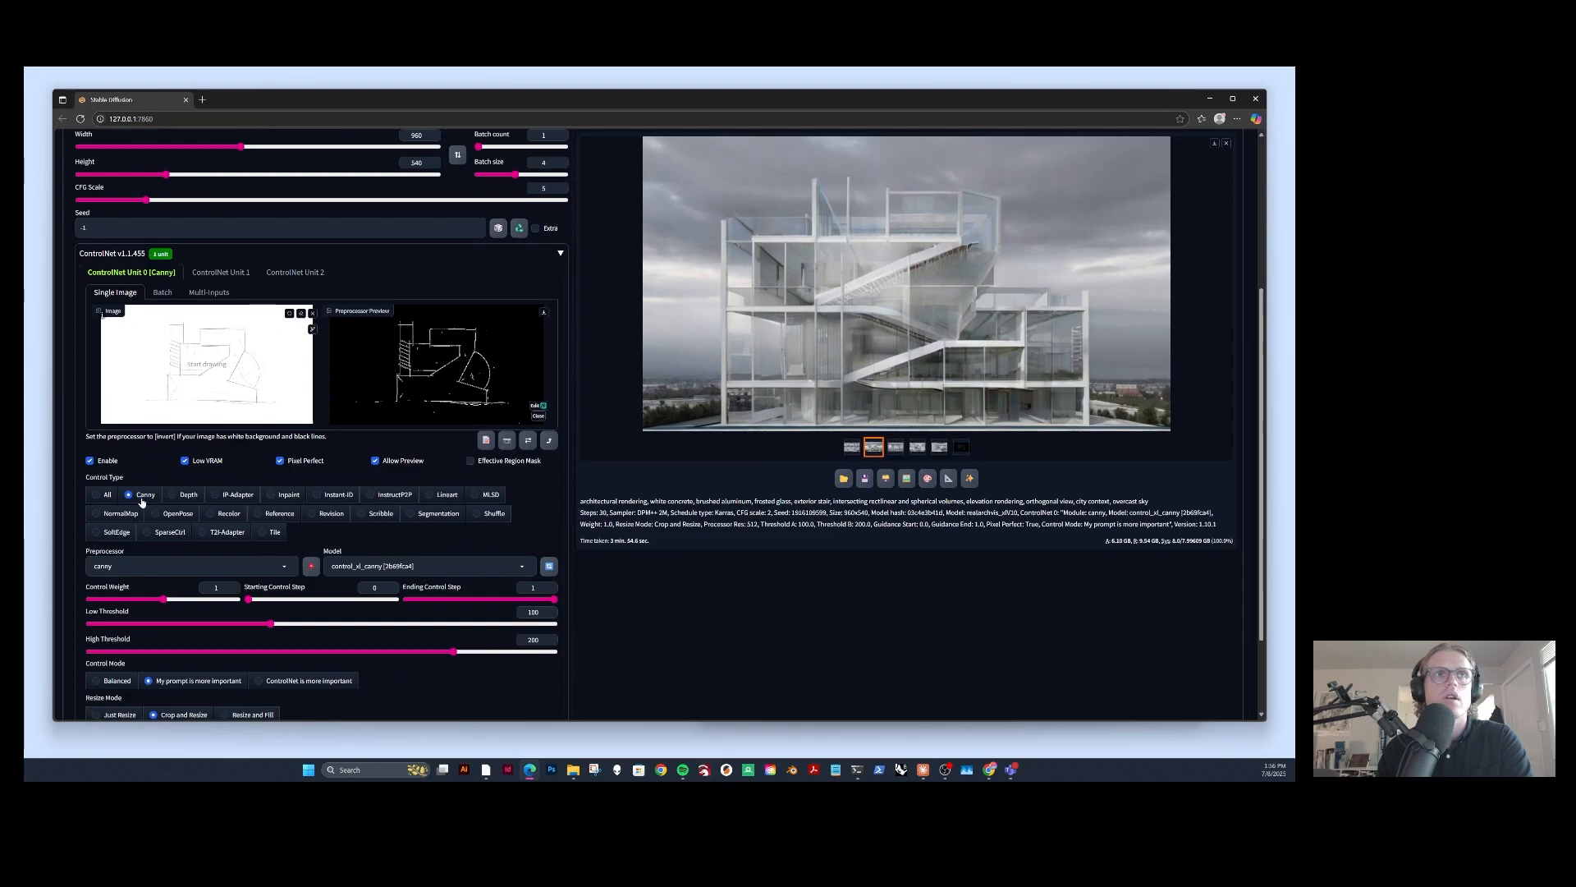
left_click(185, 495)
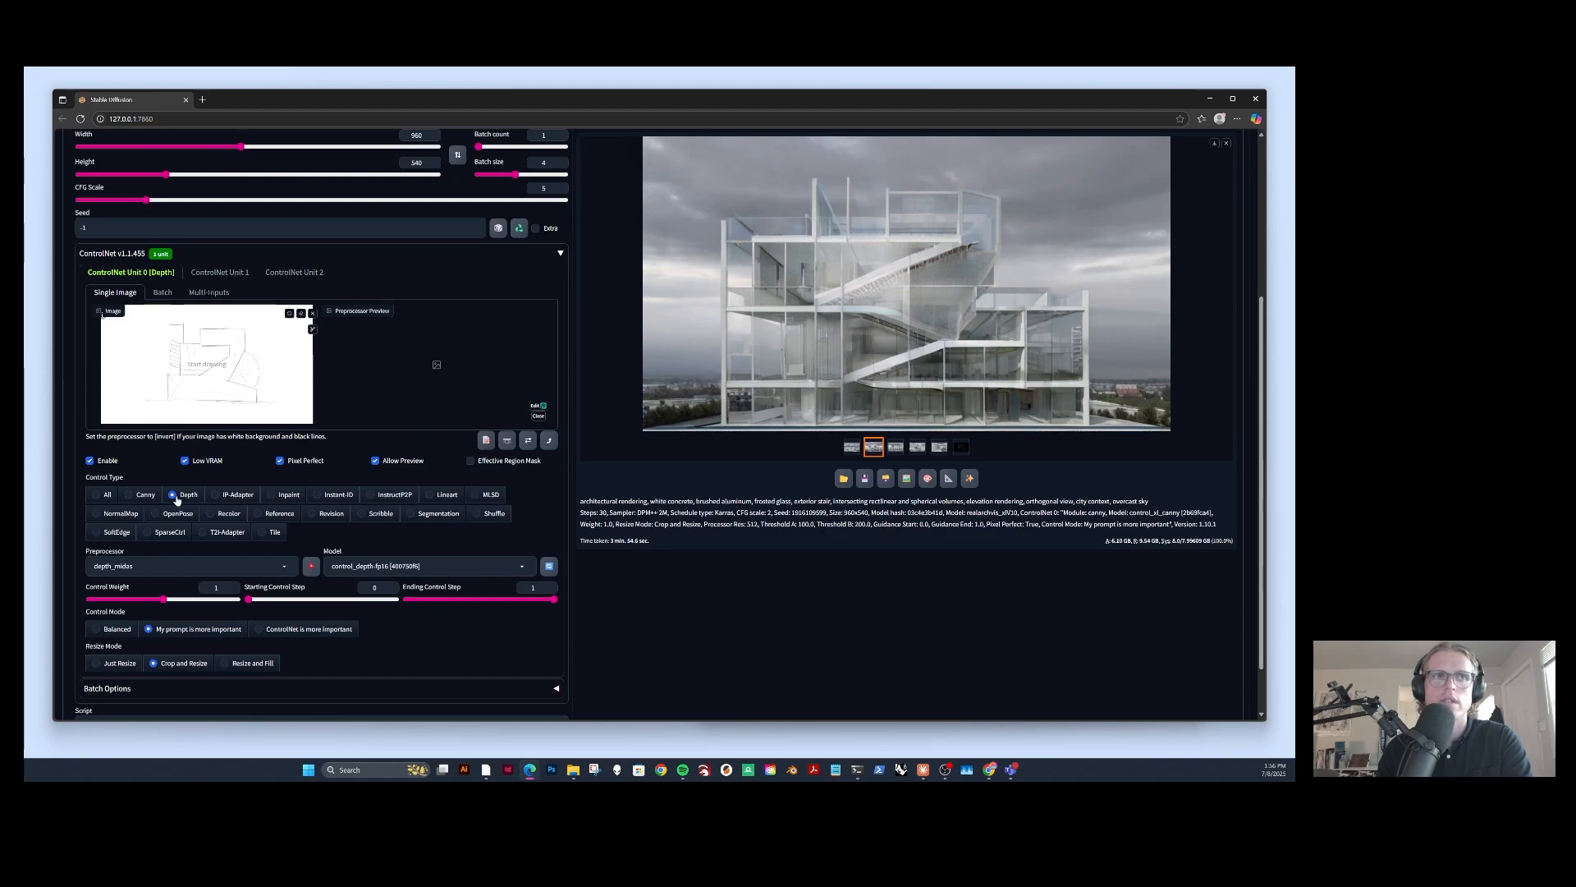
left_click(368, 570)
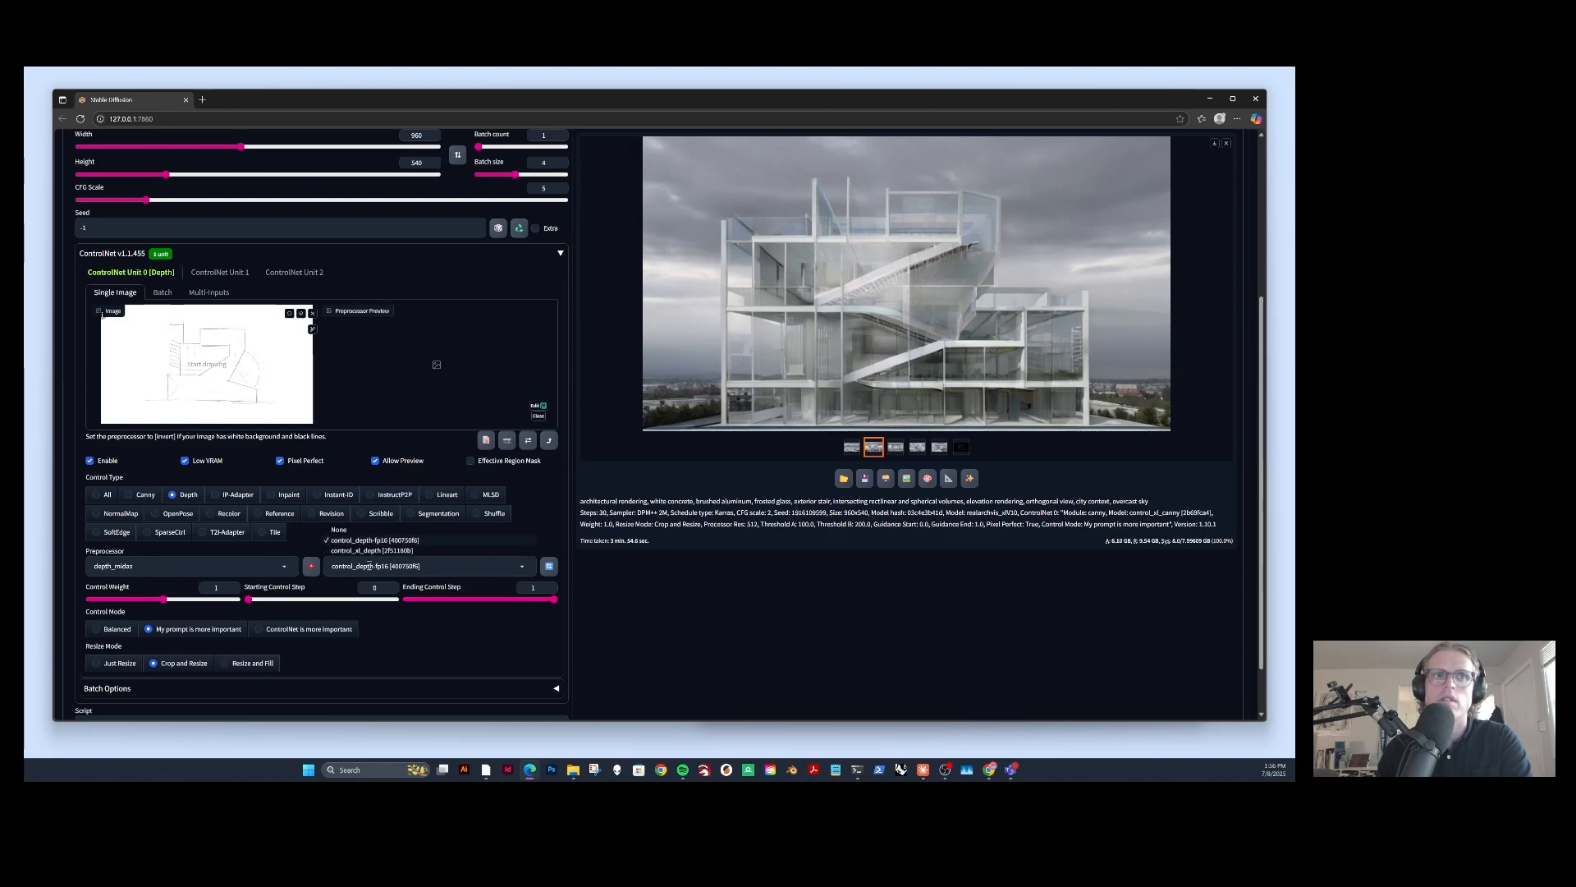
left_click(369, 551)
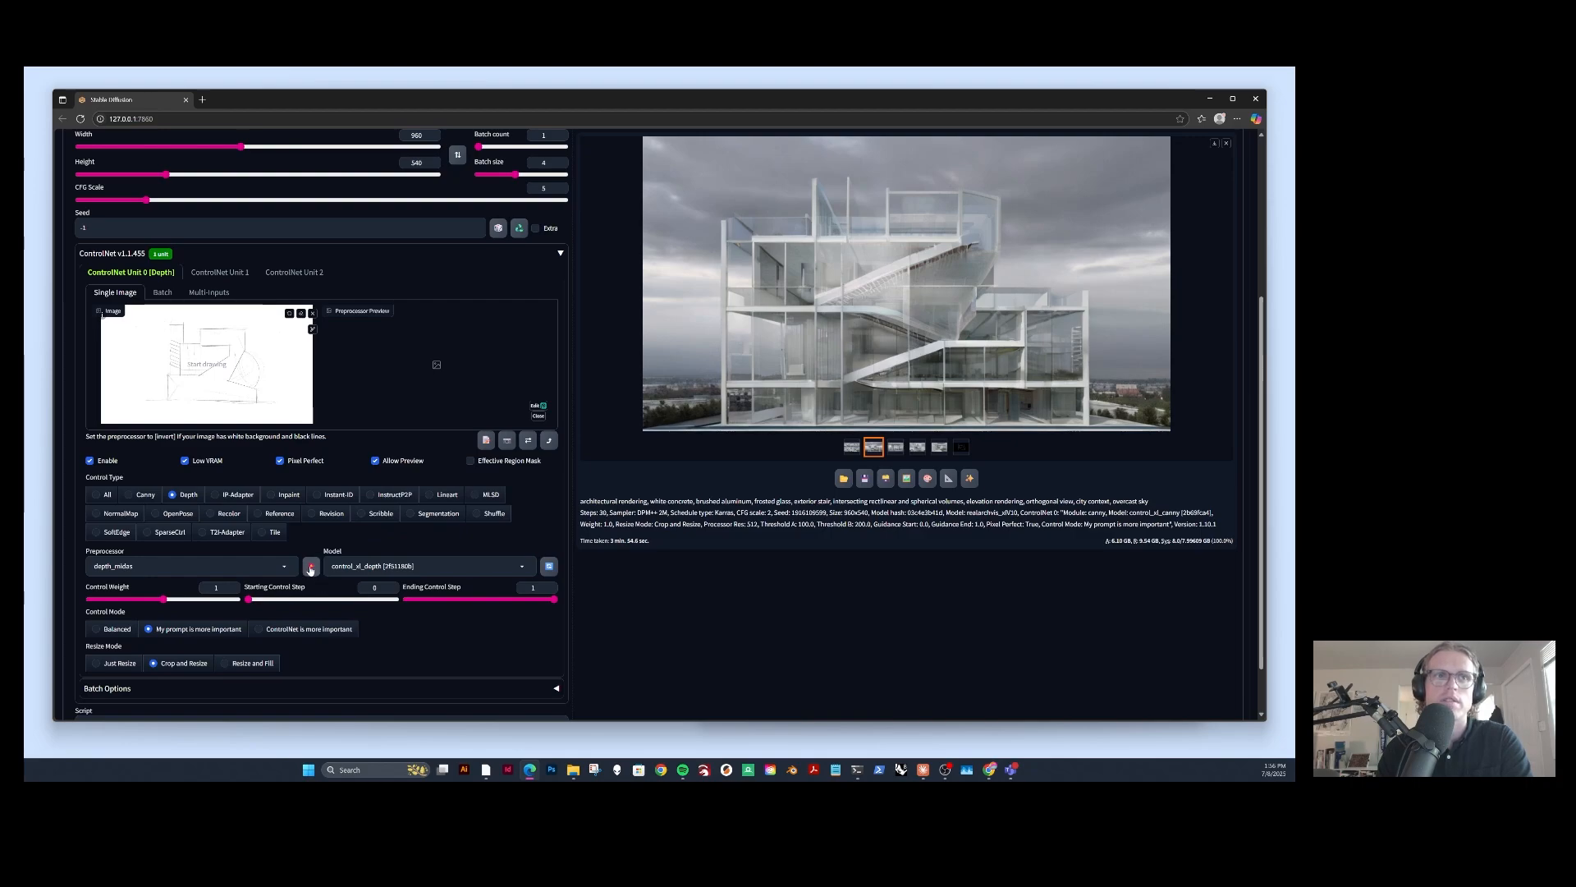
left_click(311, 568)
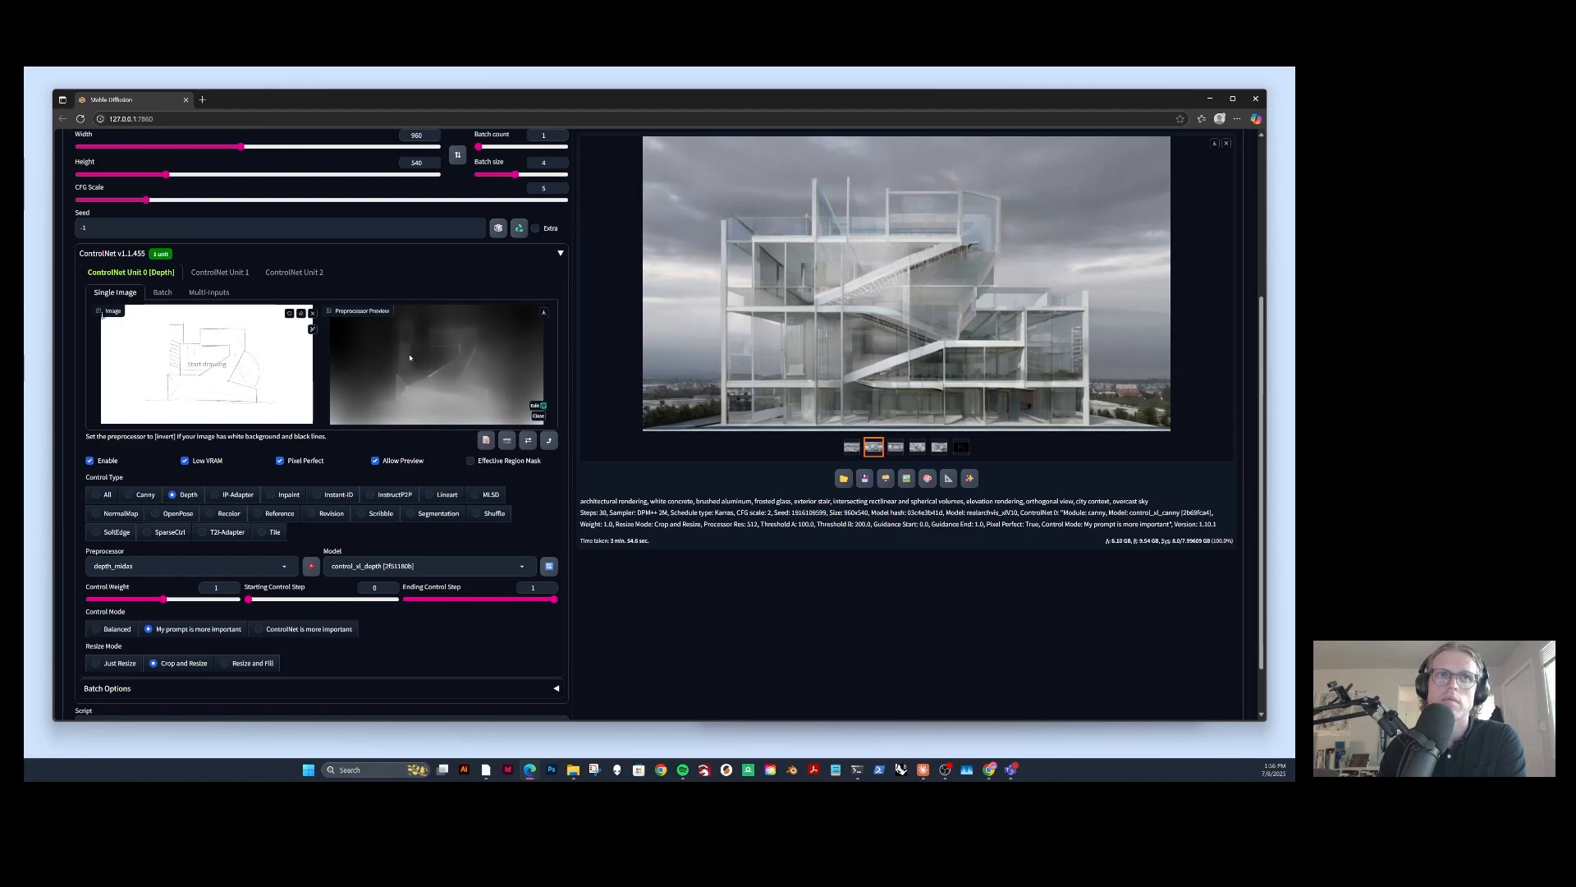
Return the ControlNet unit to Canny with a fresh preview and generate a new batch of renderings.
left_click(139, 496)
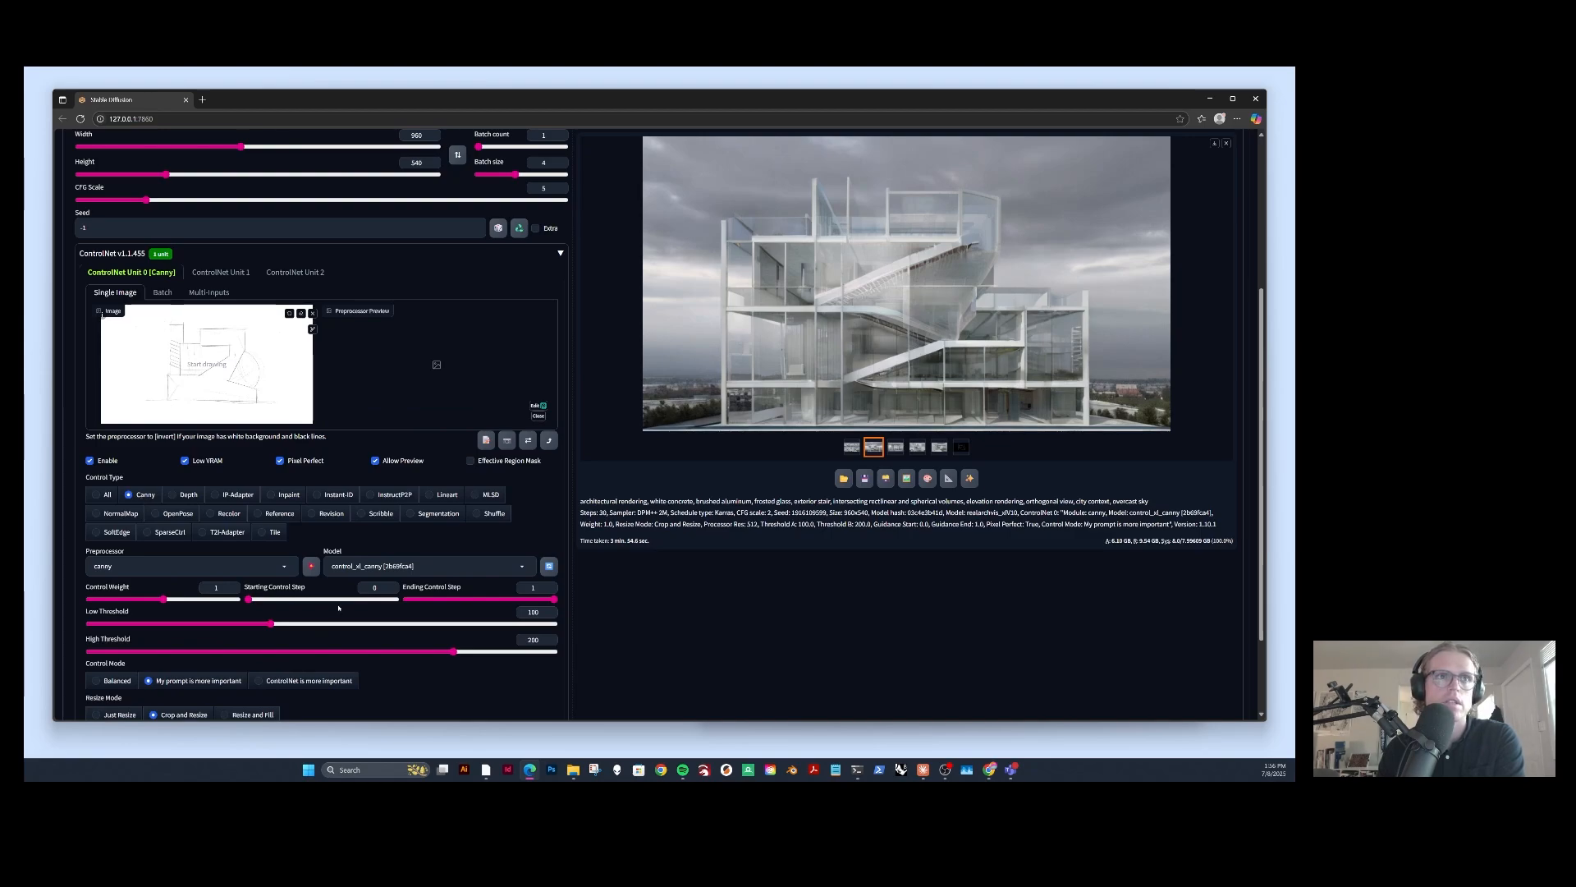
left_click(313, 566)
scroll(480, 495, "up", 3)
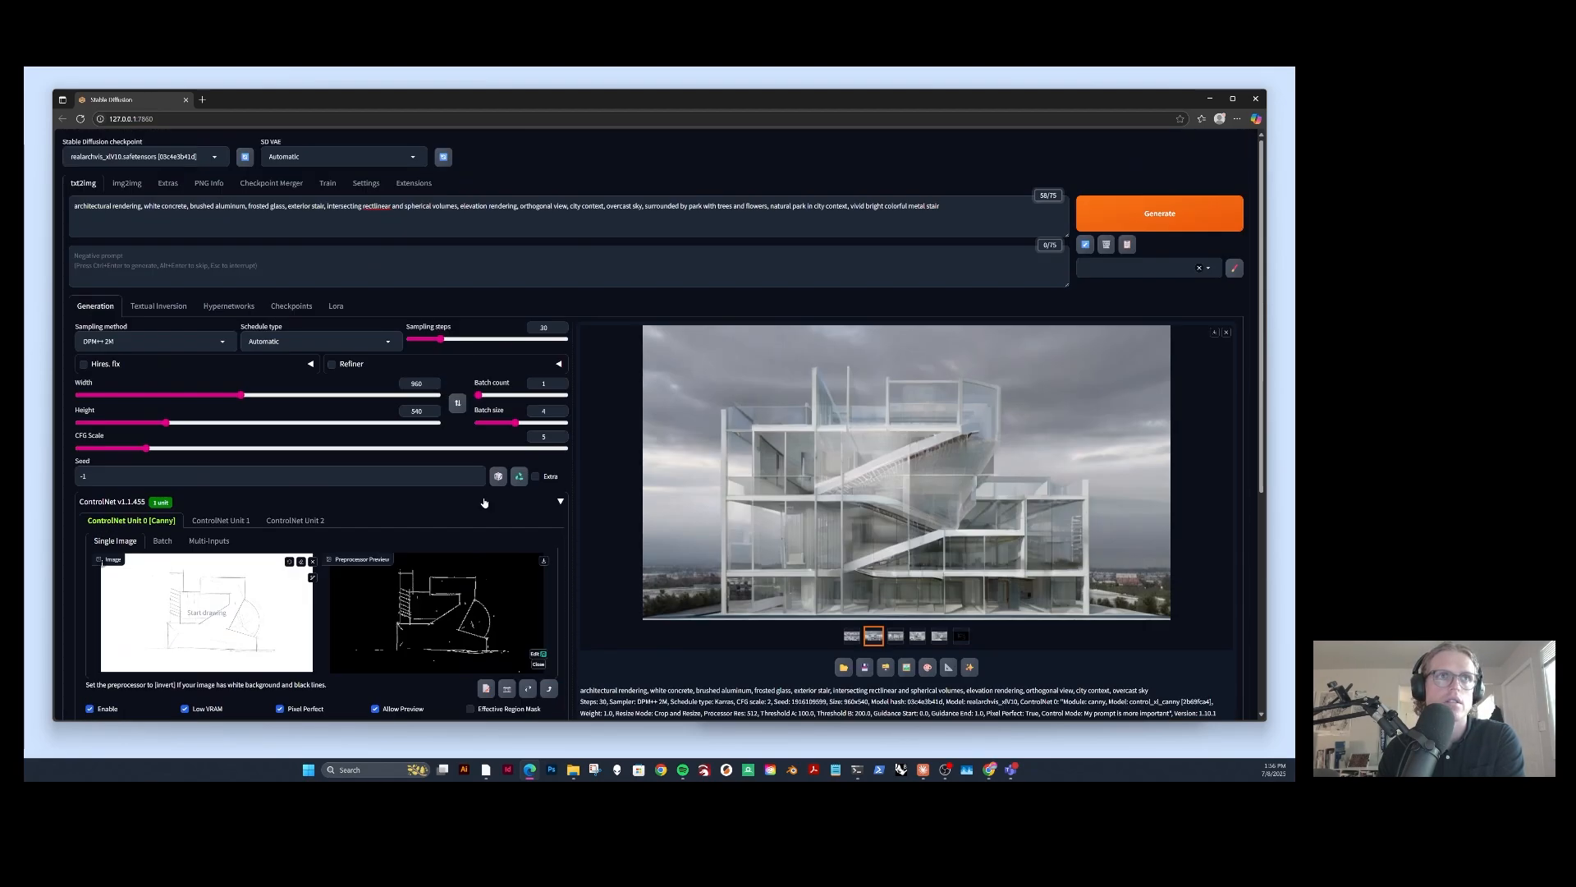
left_click(1131, 215)
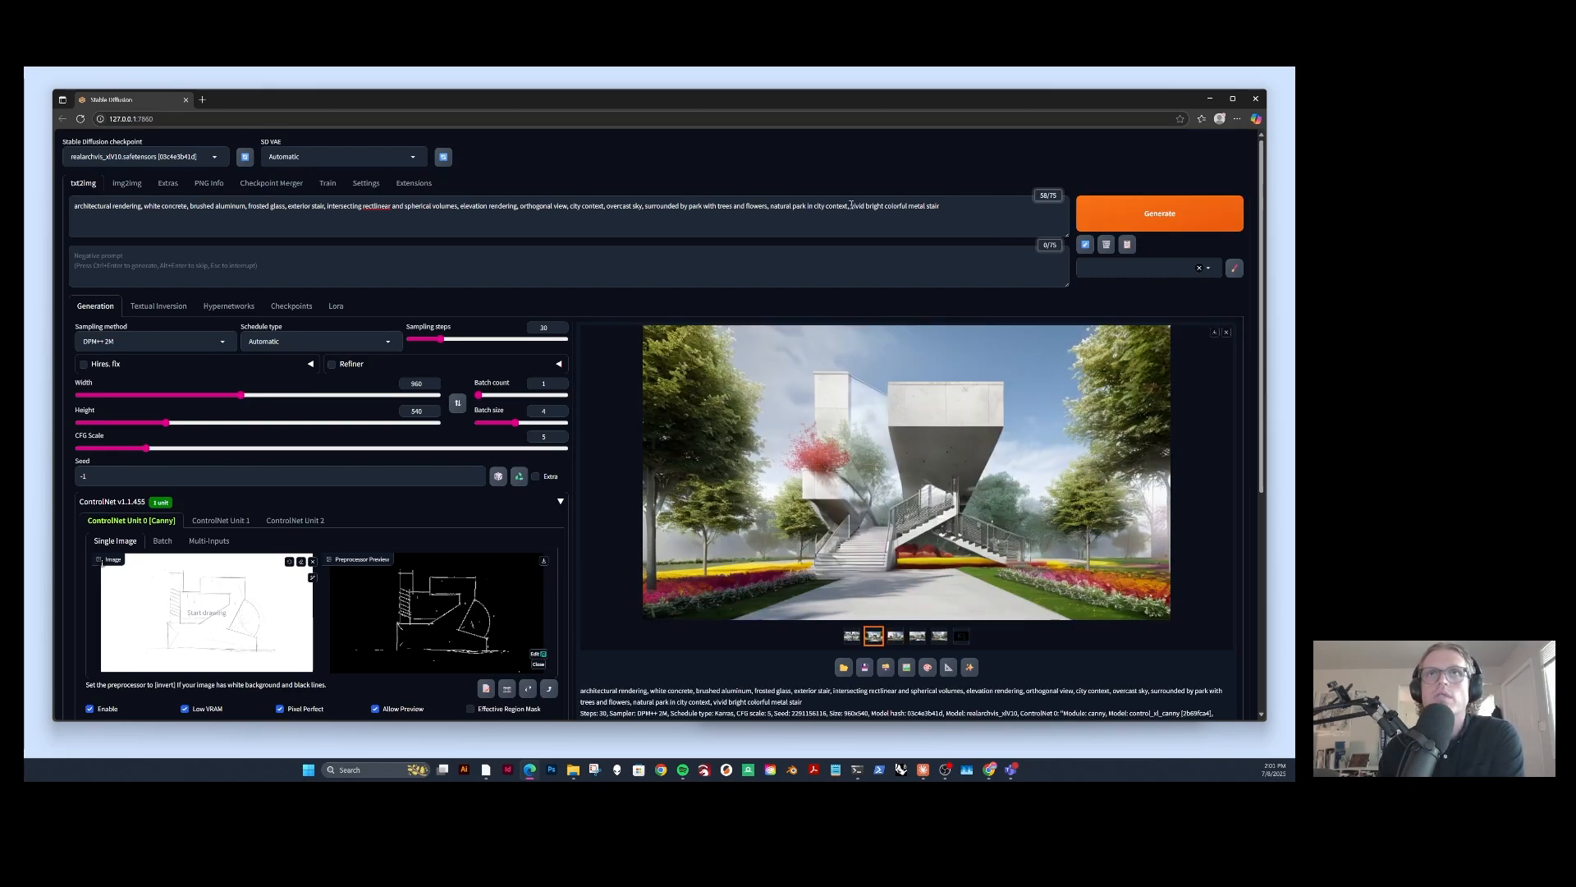
Compare the new renderings in the gallery against the prompt's stair and park wording, viewing through to the last image.
left_click_drag(850, 205, 902, 204)
left_click(789, 207)
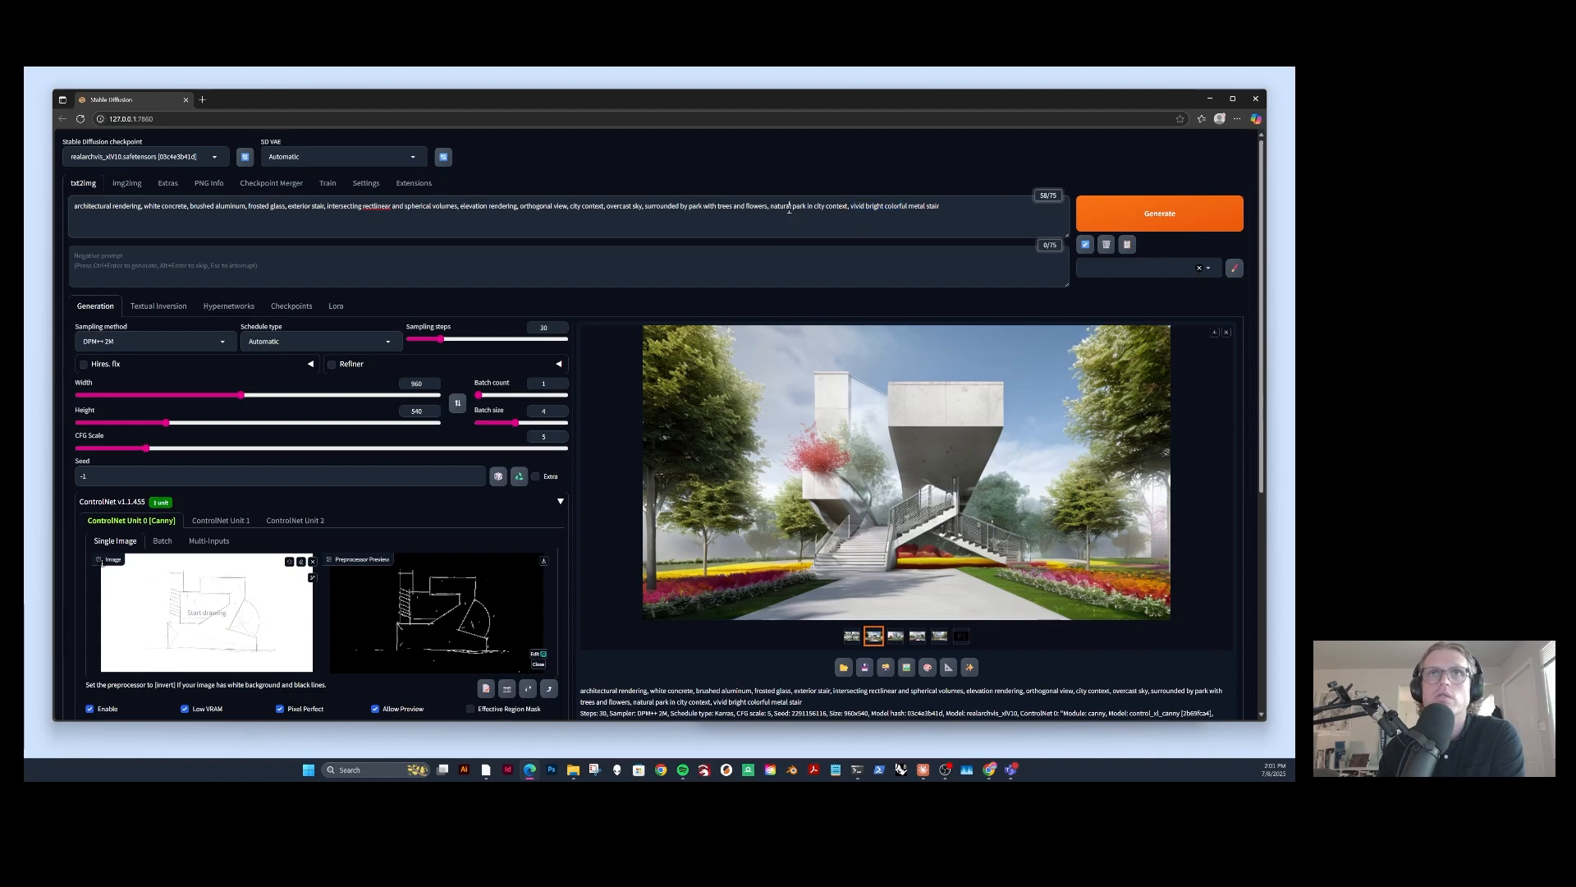
left_click(899, 638)
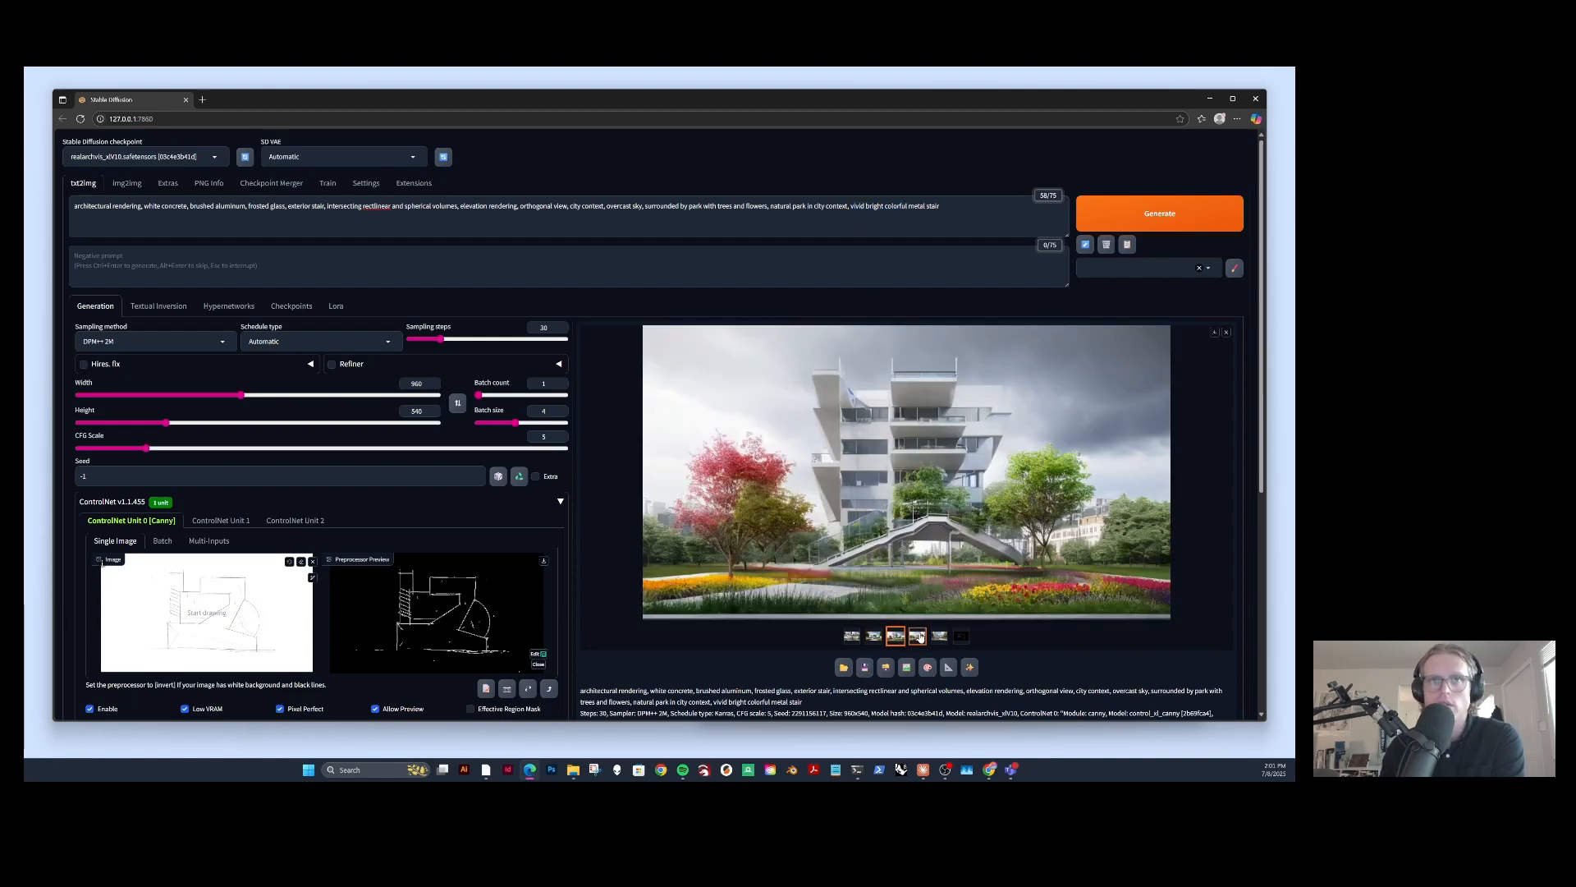
left_click(918, 637)
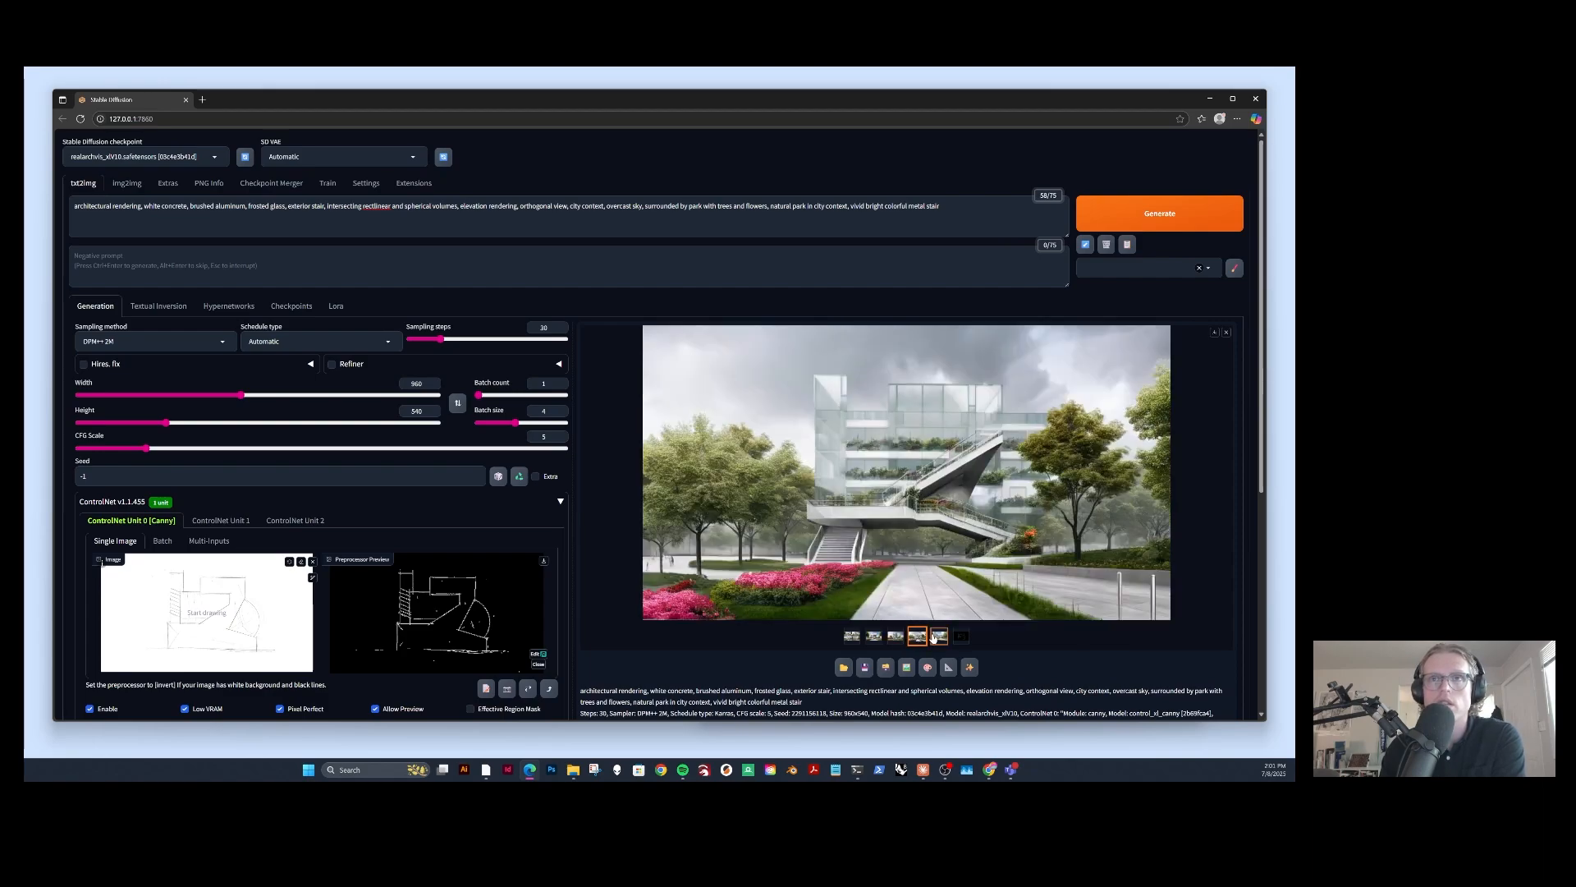
left_click(939, 637)
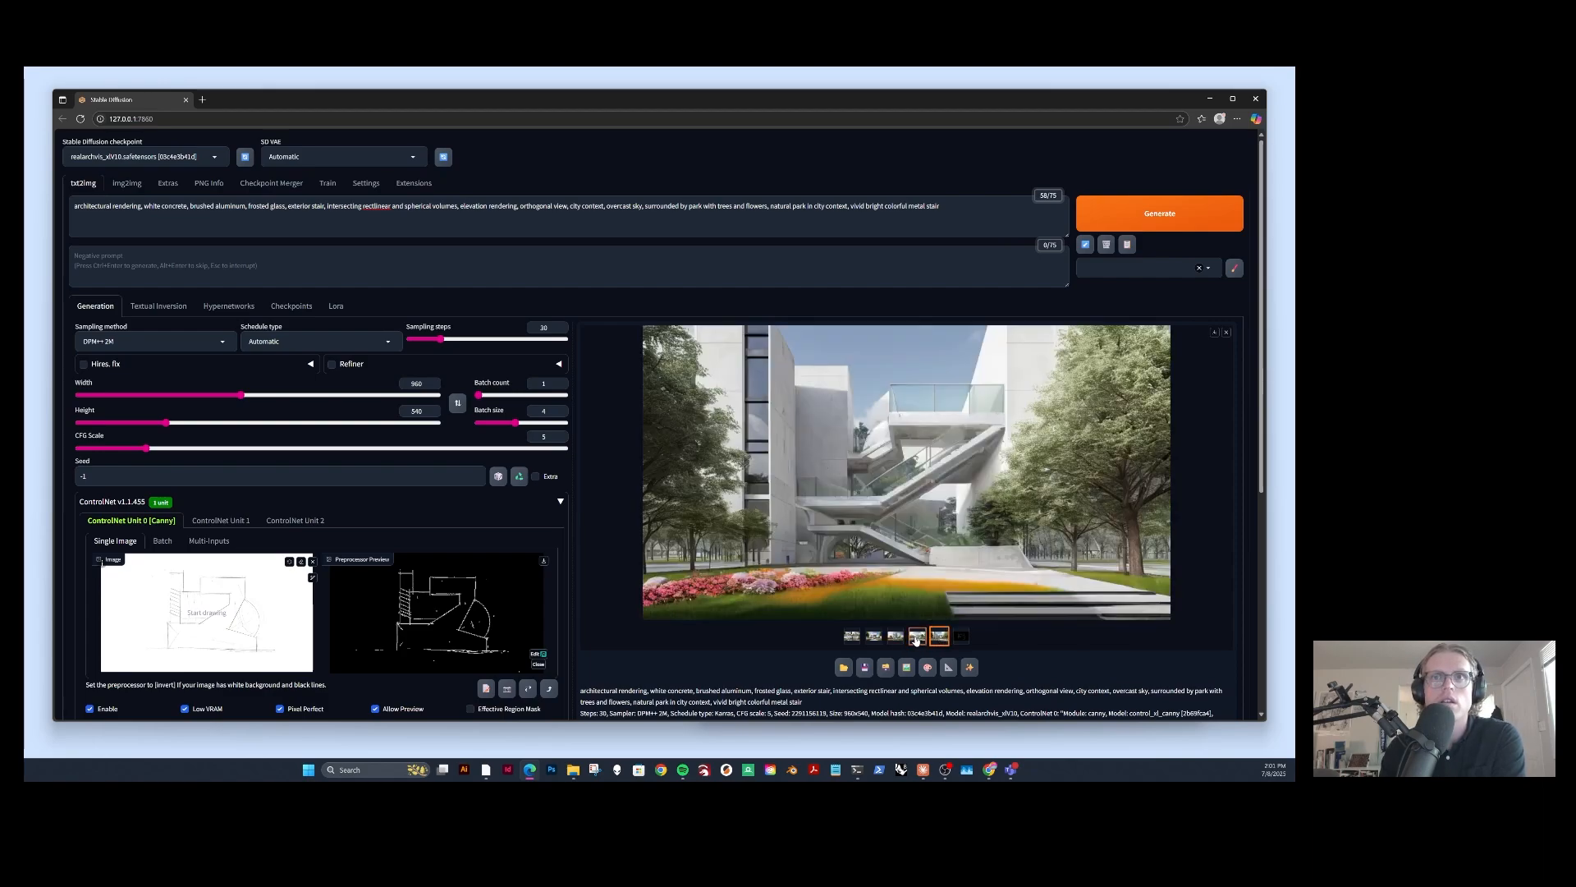
Compare the four renderings of the latest batch one by one and in the overview grid, ending on the second rendering.
left_click(918, 637)
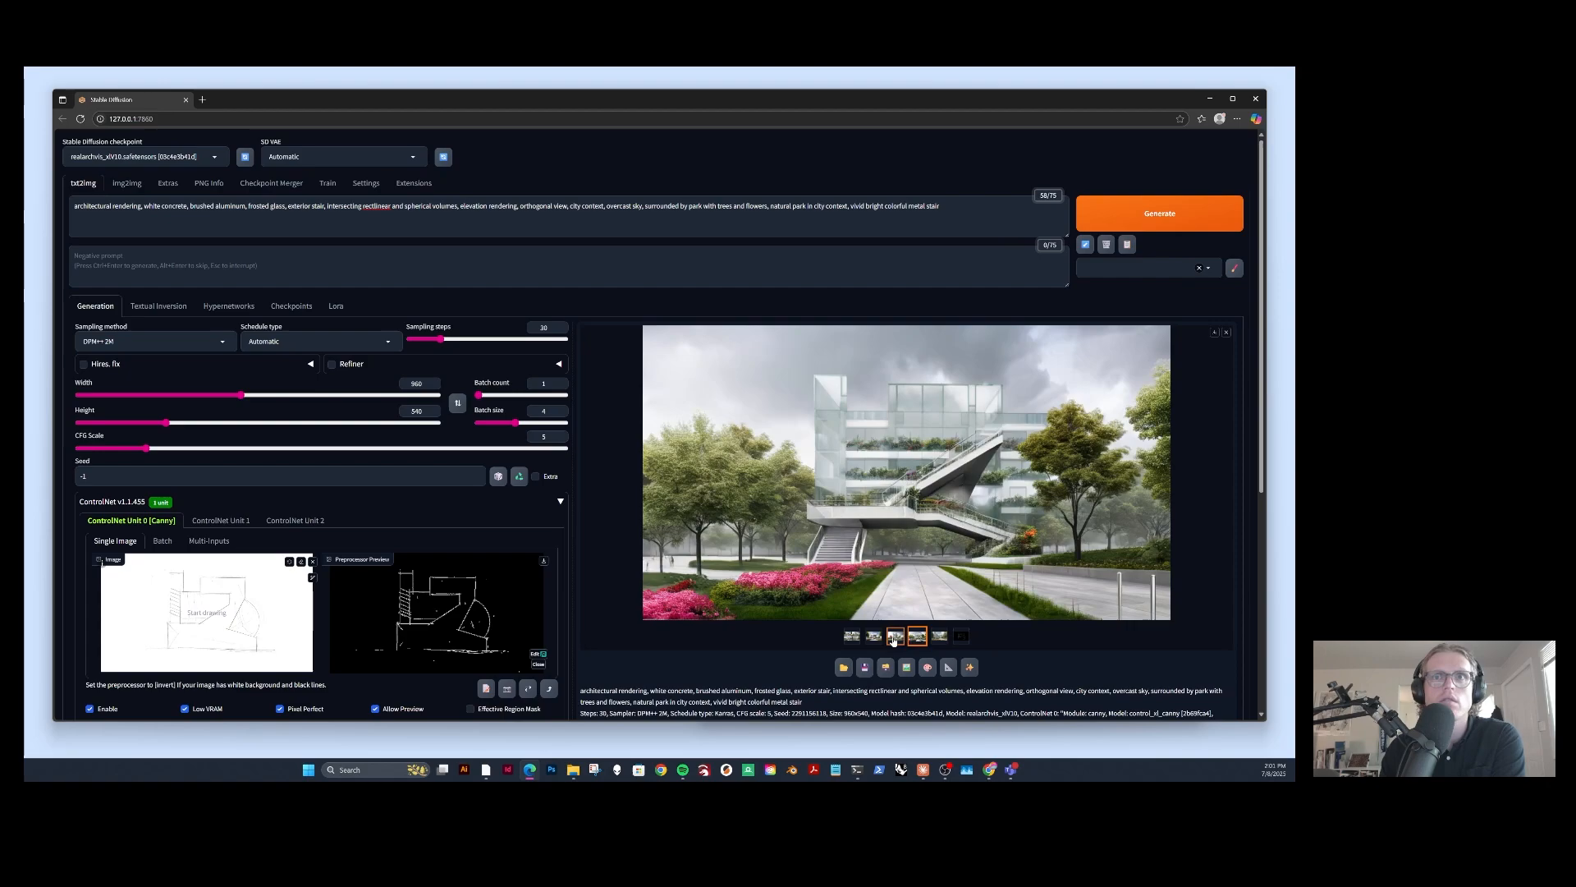
left_click(895, 637)
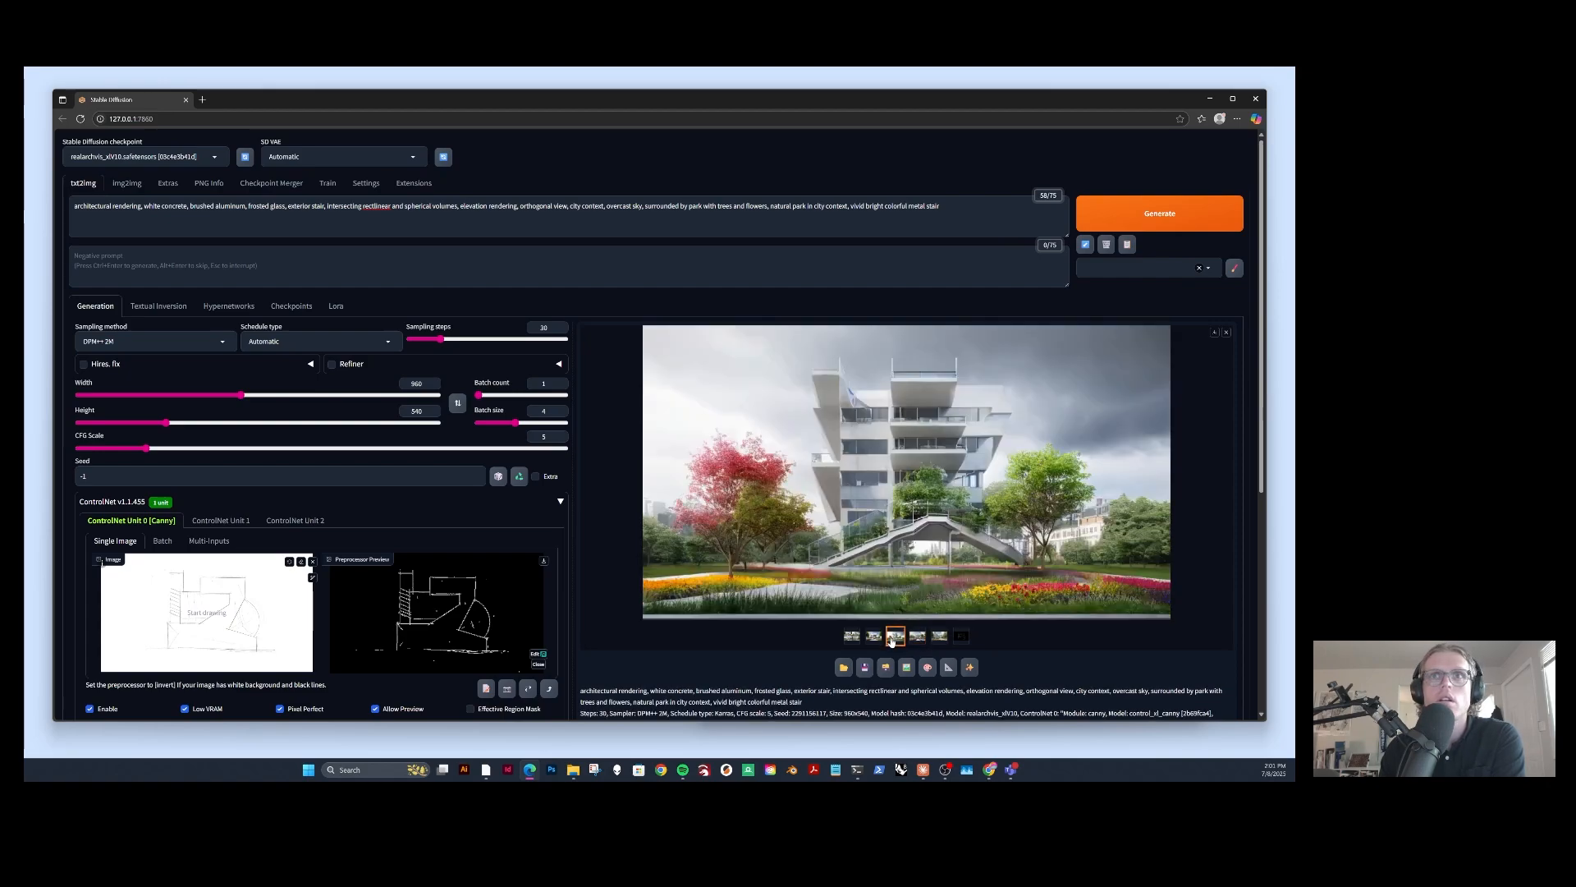
left_click(874, 638)
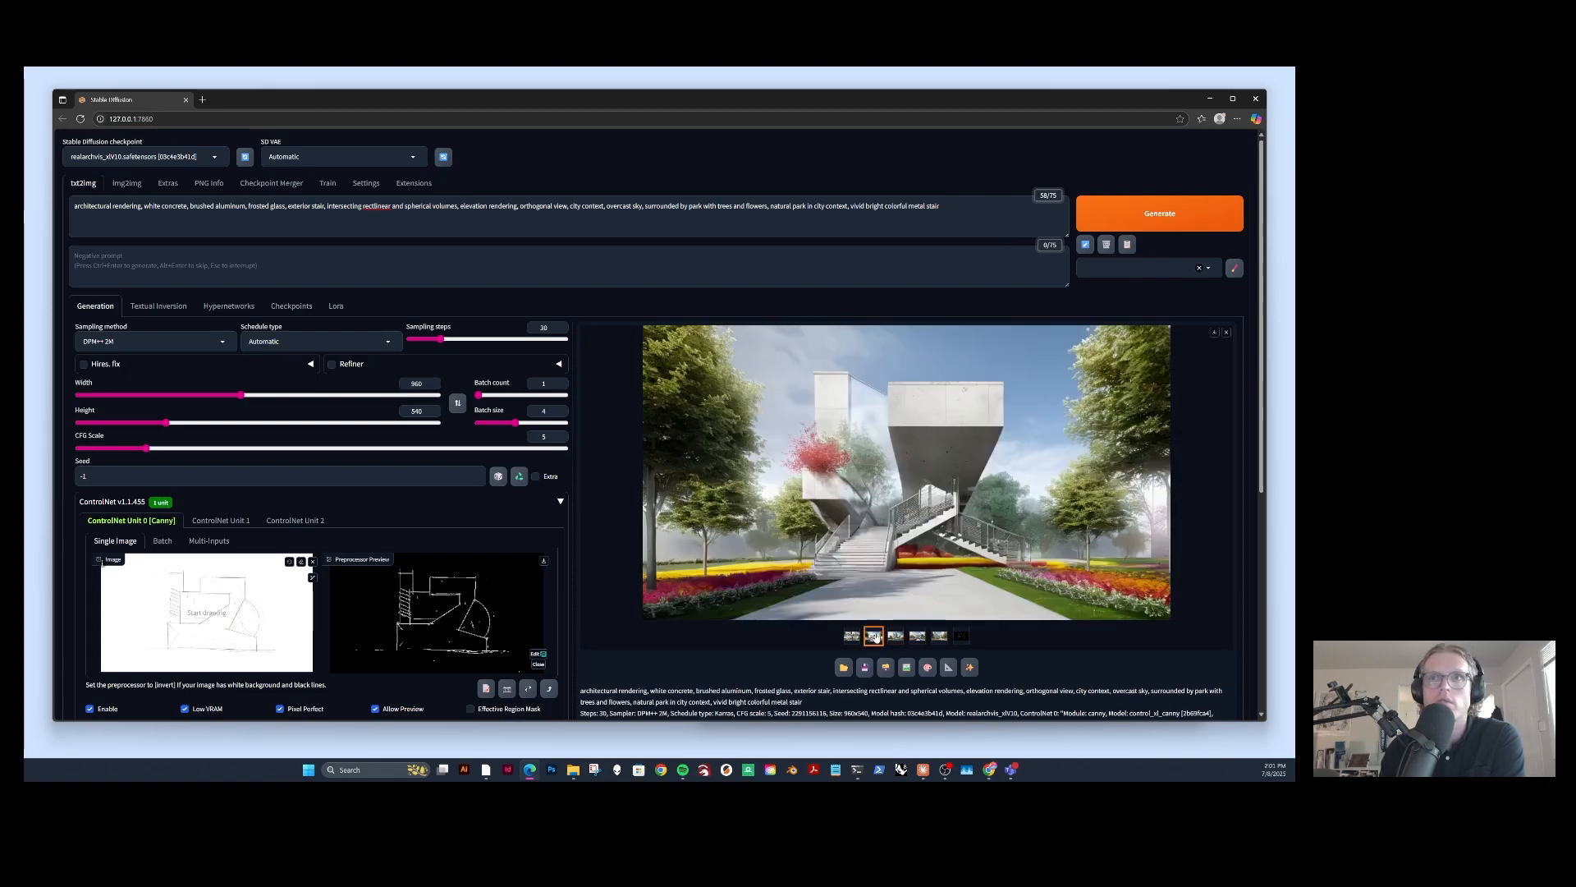
left_click(854, 638)
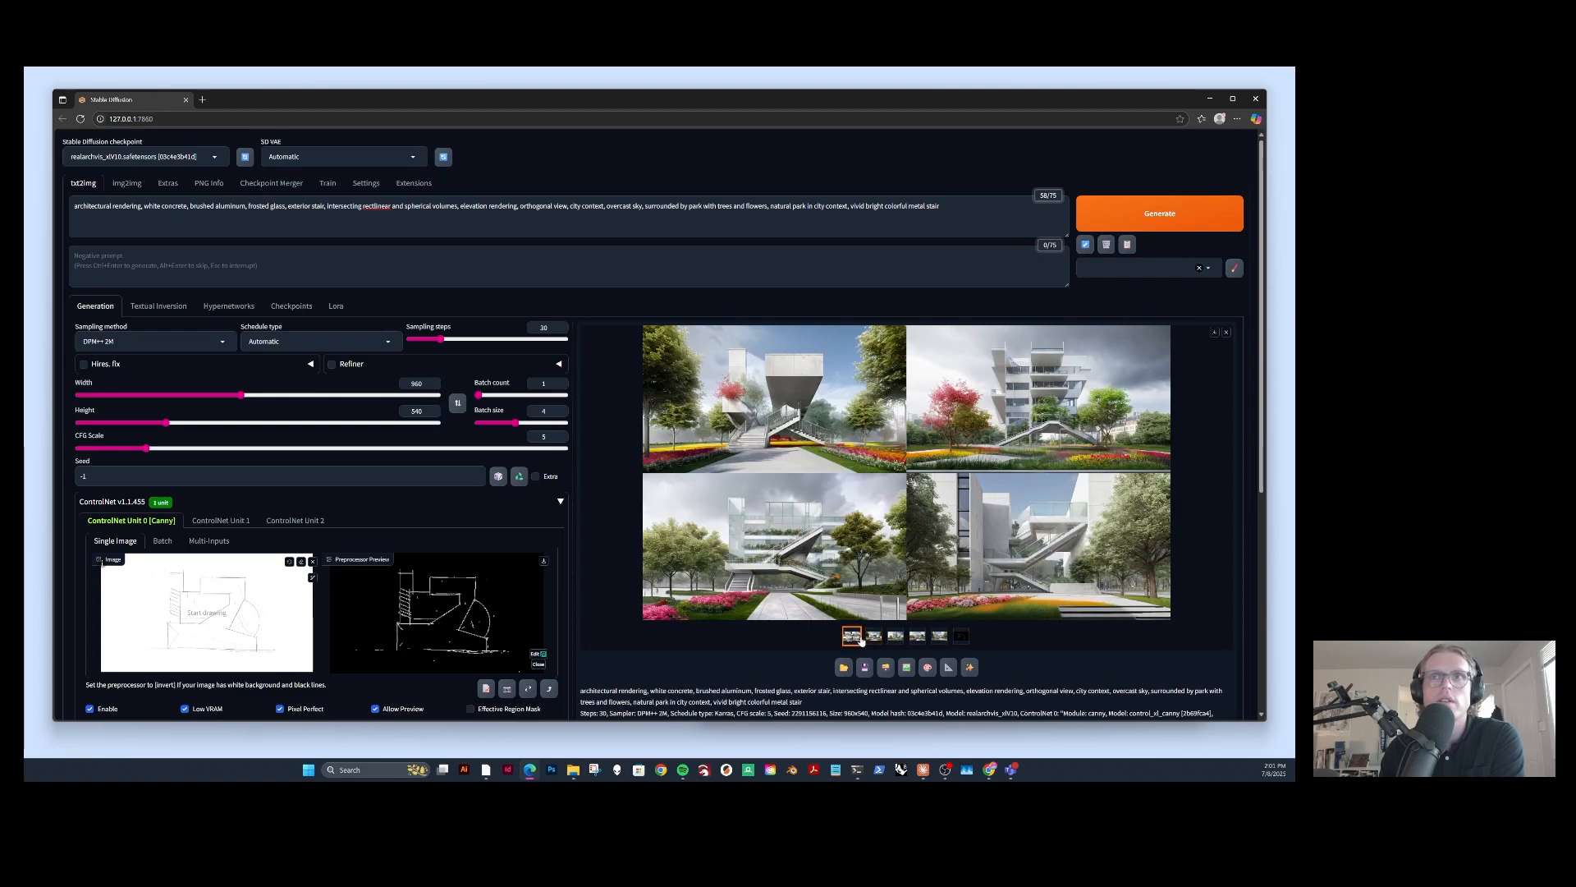
left_click(874, 637)
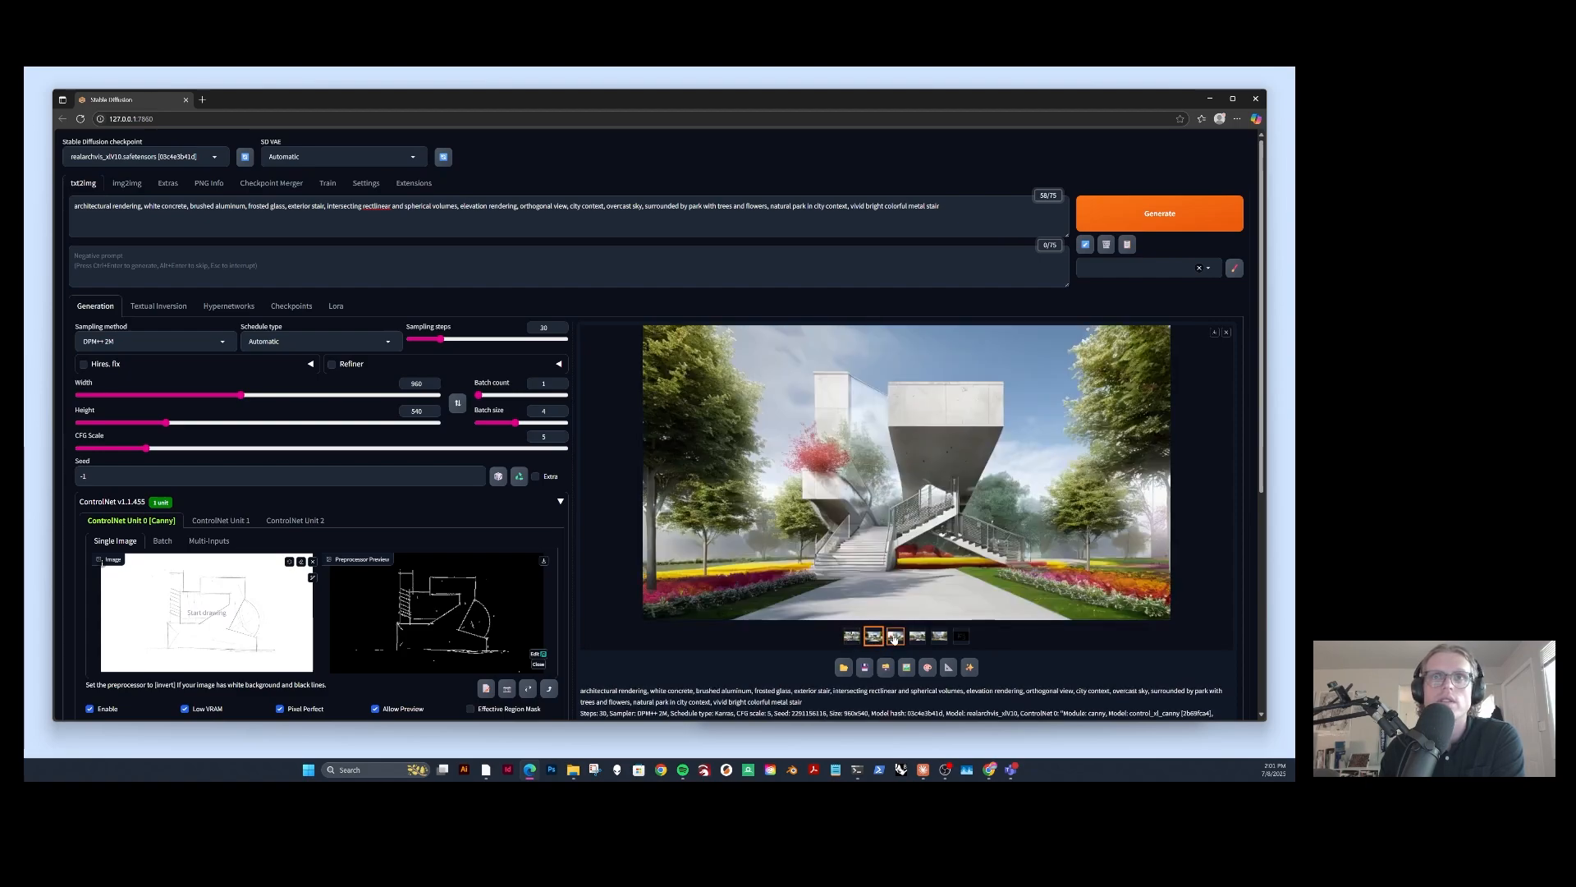
left_click(895, 637)
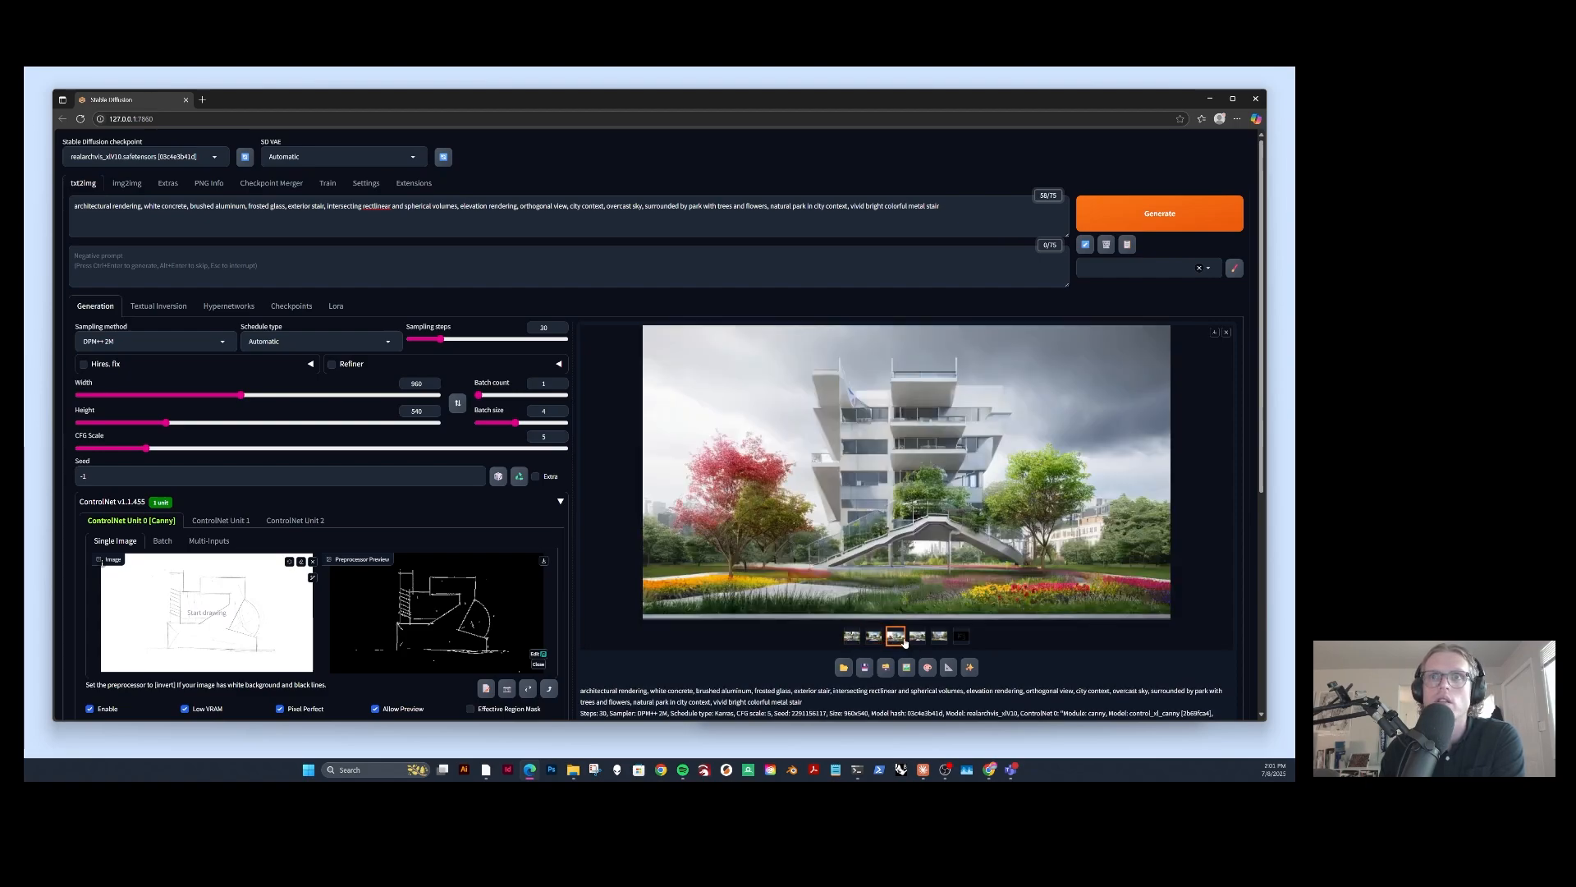
left_click(917, 637)
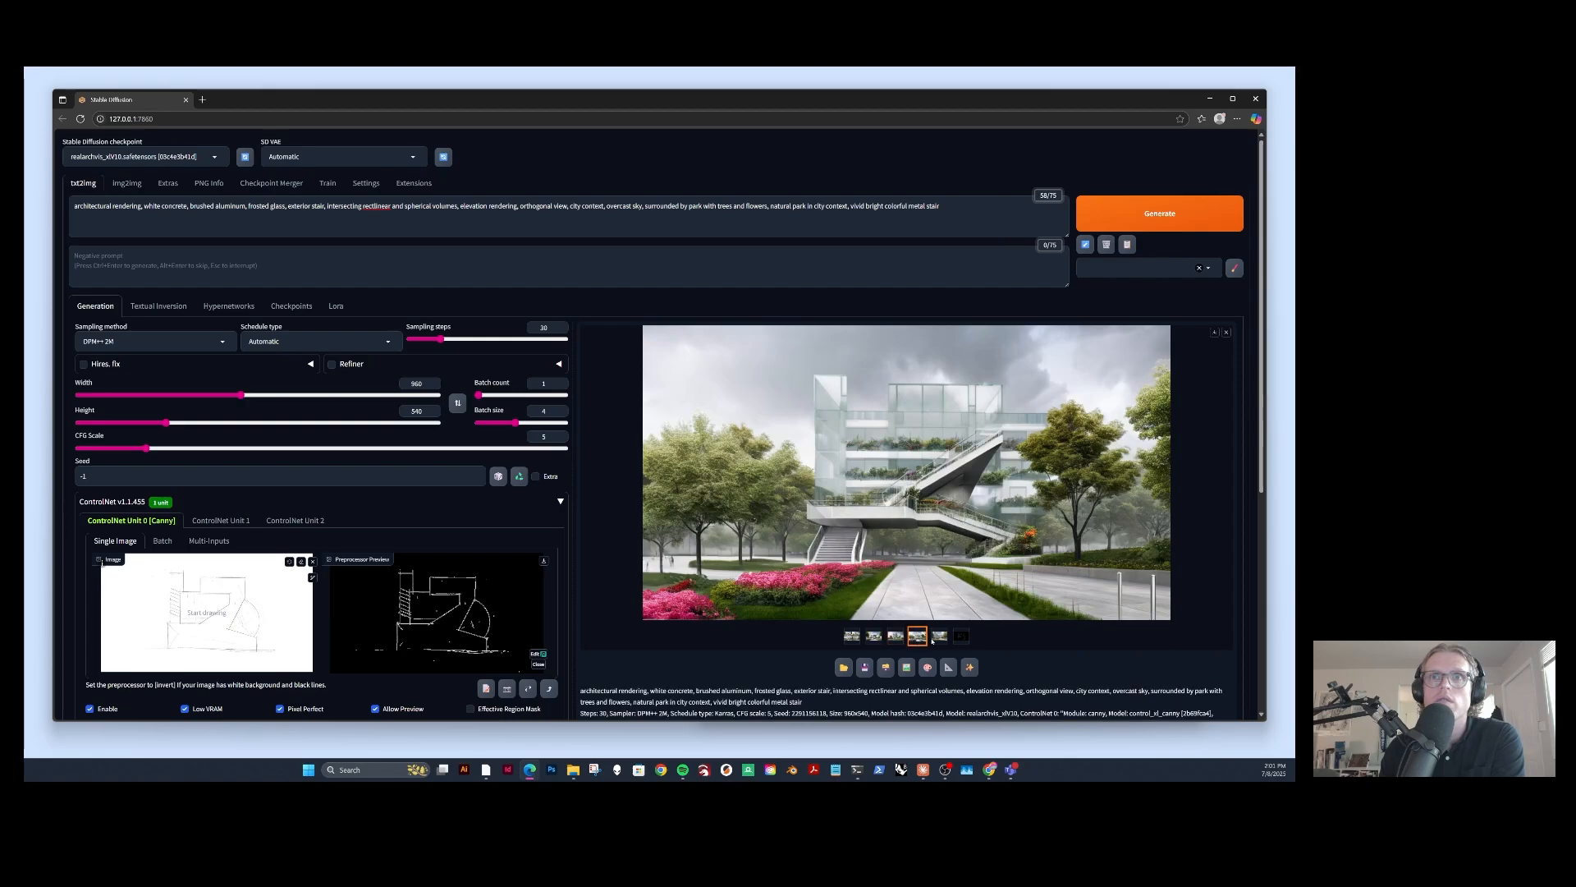
left_click(940, 637)
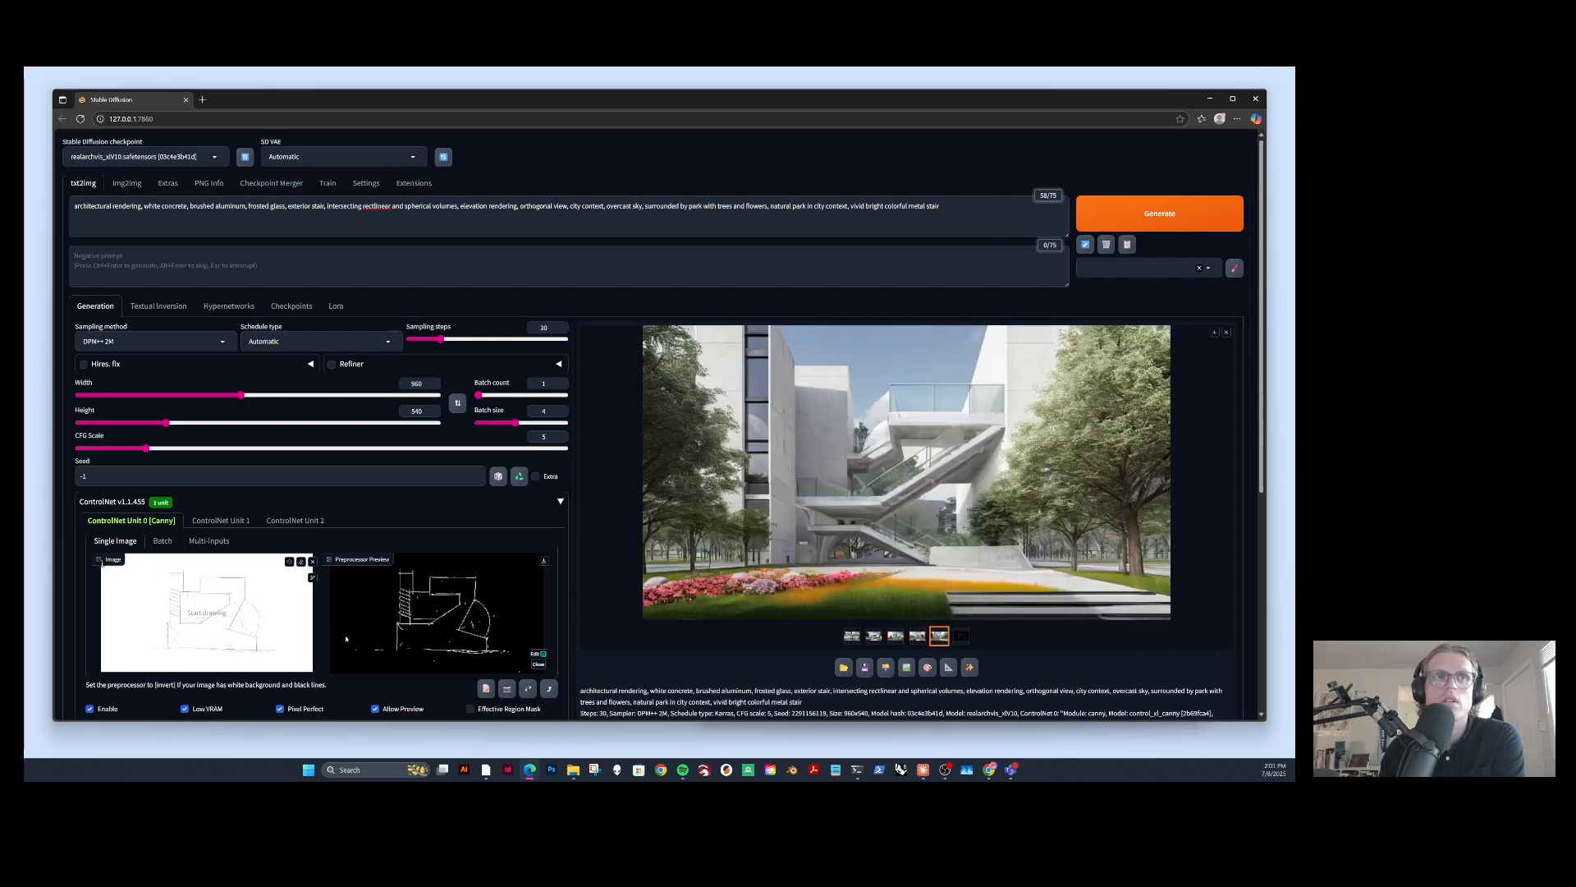
left_click(917, 638)
left_click(895, 637)
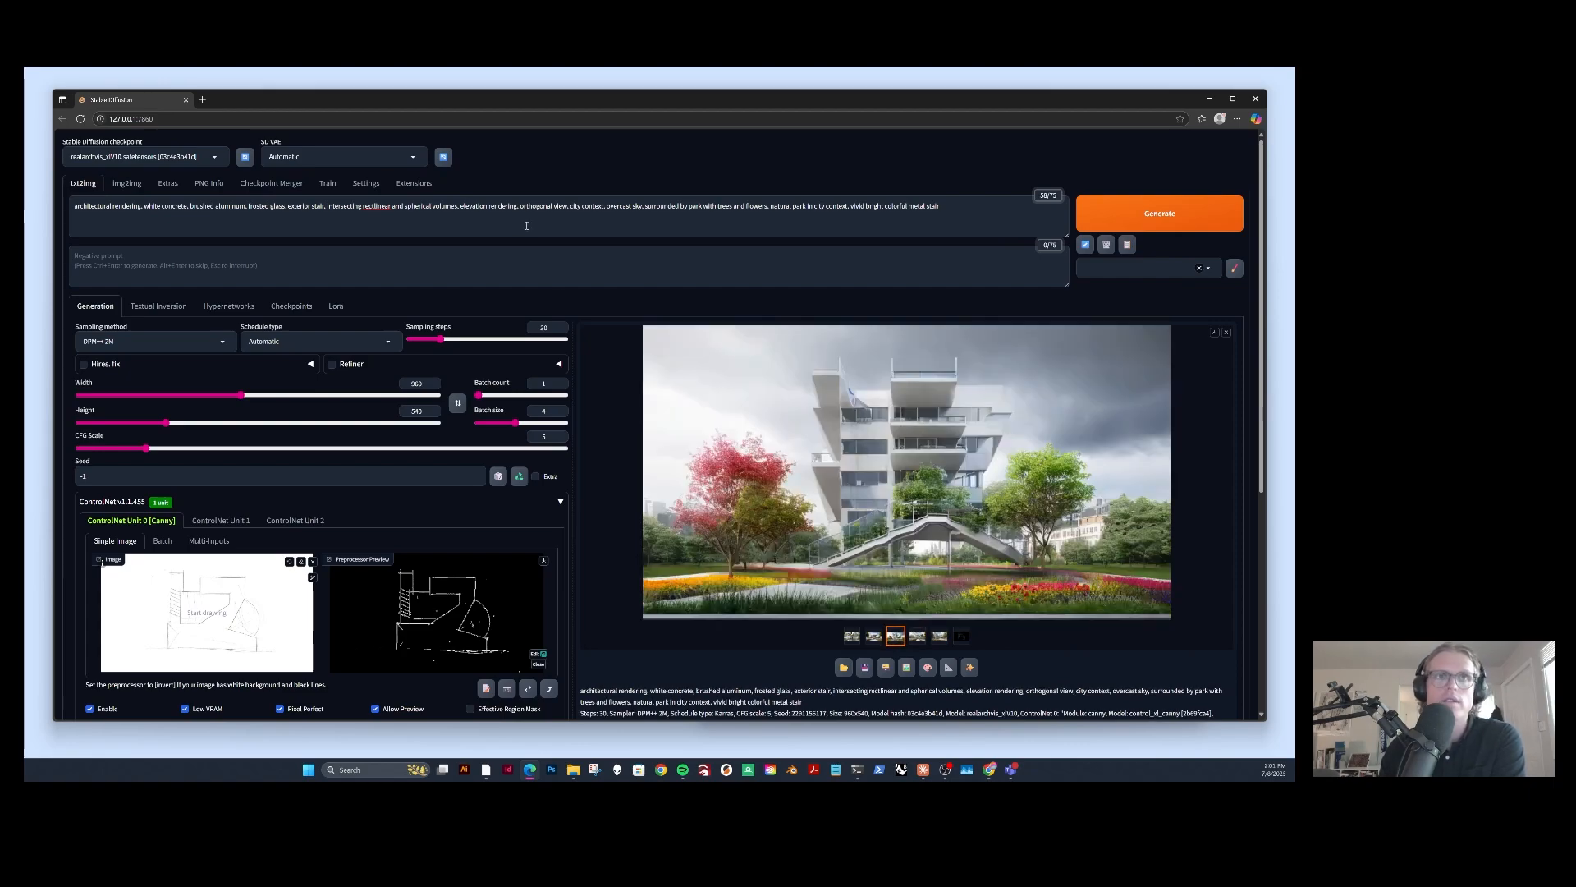
Replace the ControlNet input image with sketch-3 and preview its Canny edges.
scroll(526, 225, "down", 2)
left_click(312, 462)
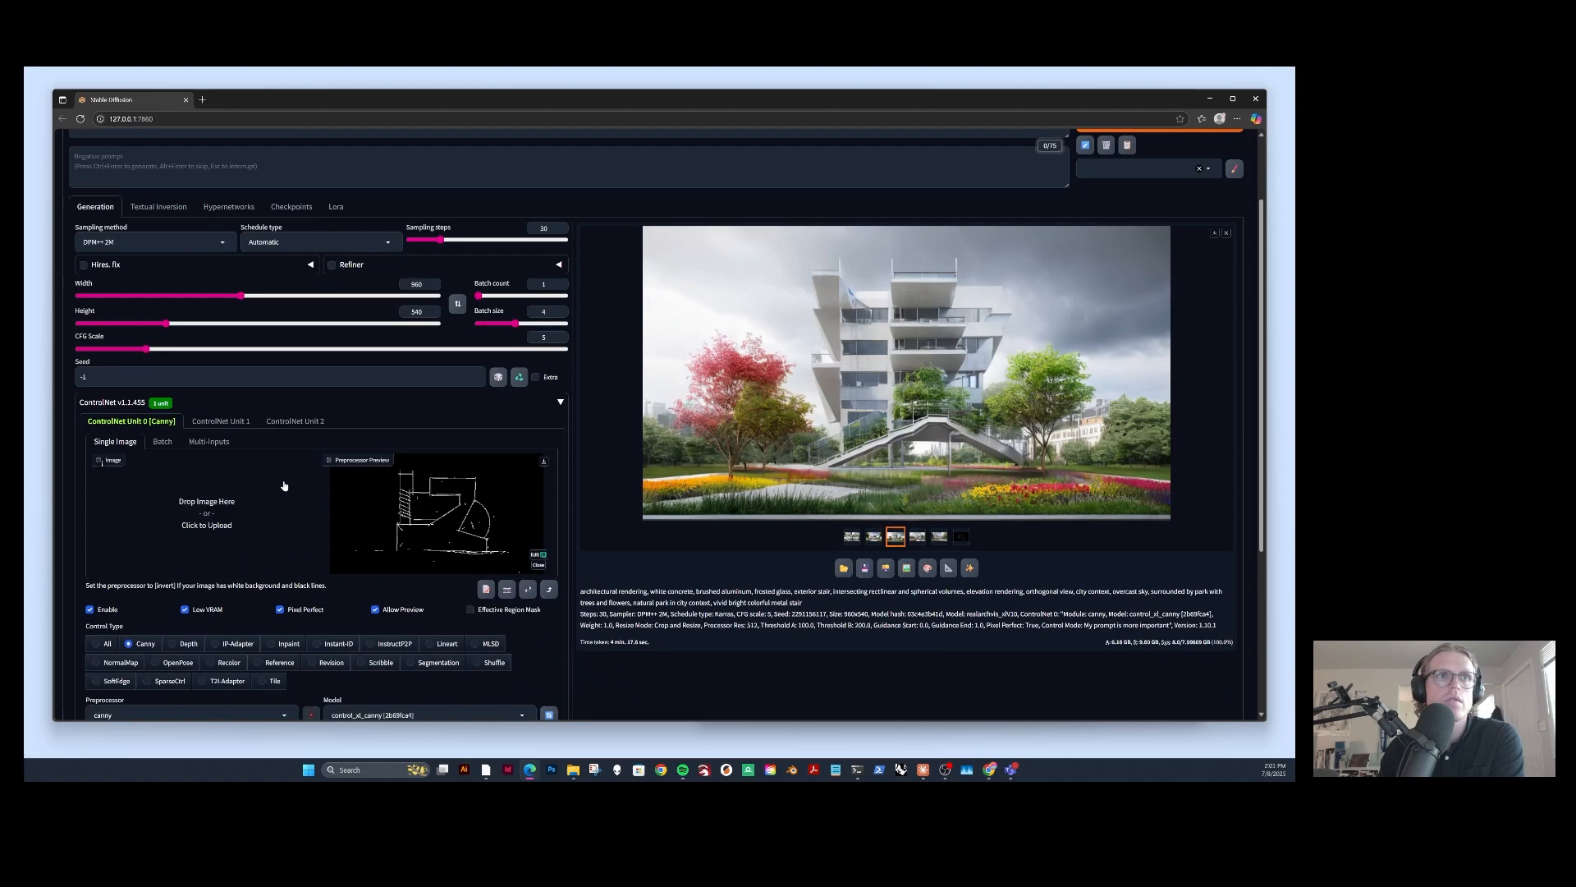
left_click(285, 486)
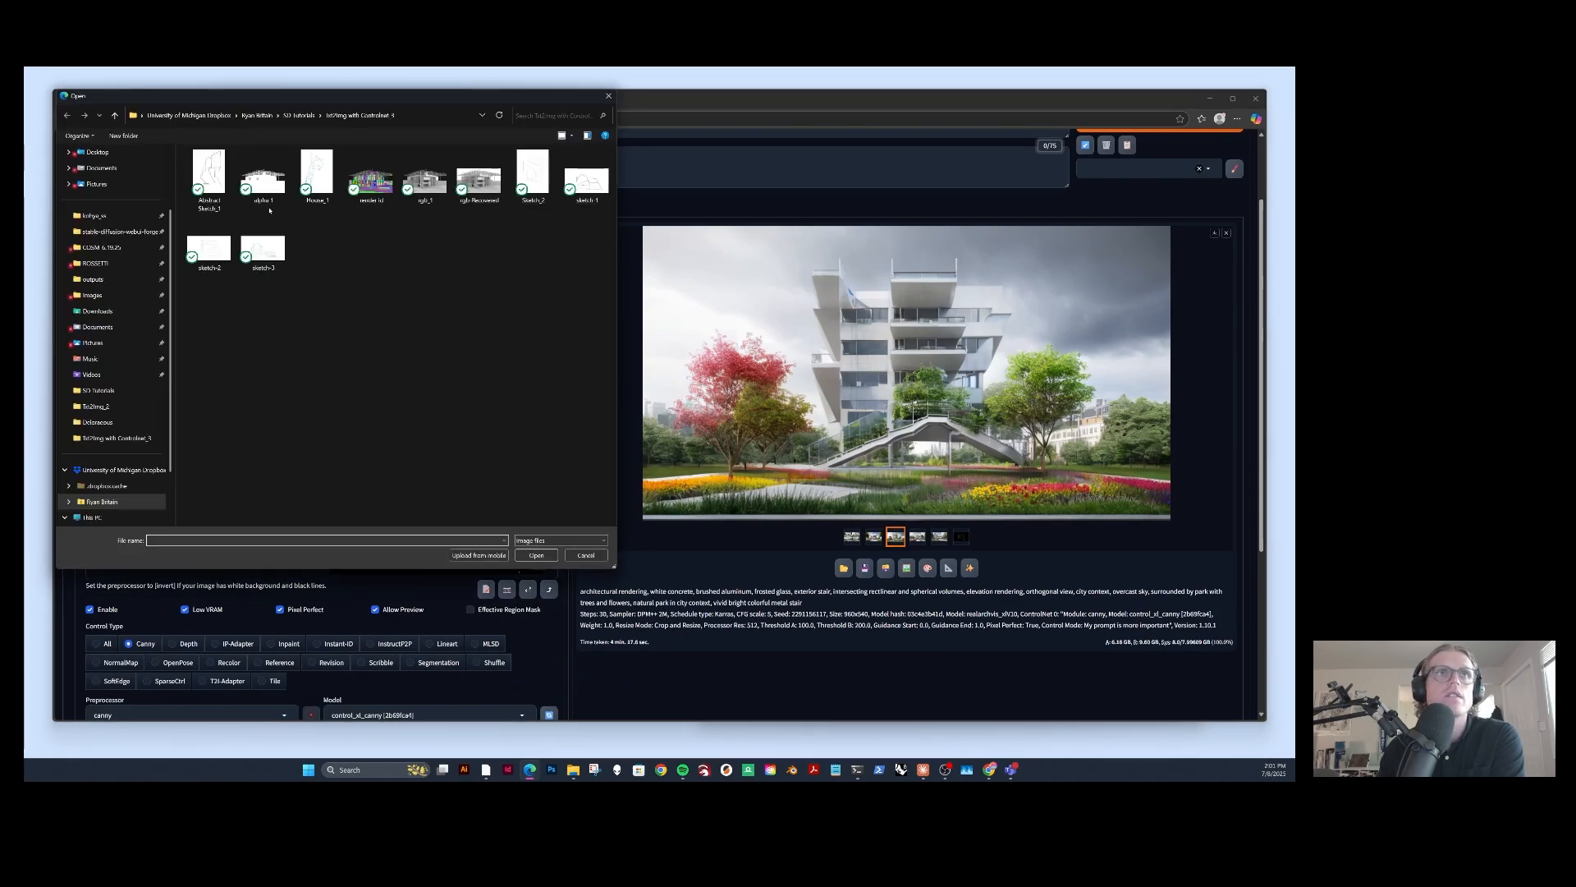
left_click(263, 248)
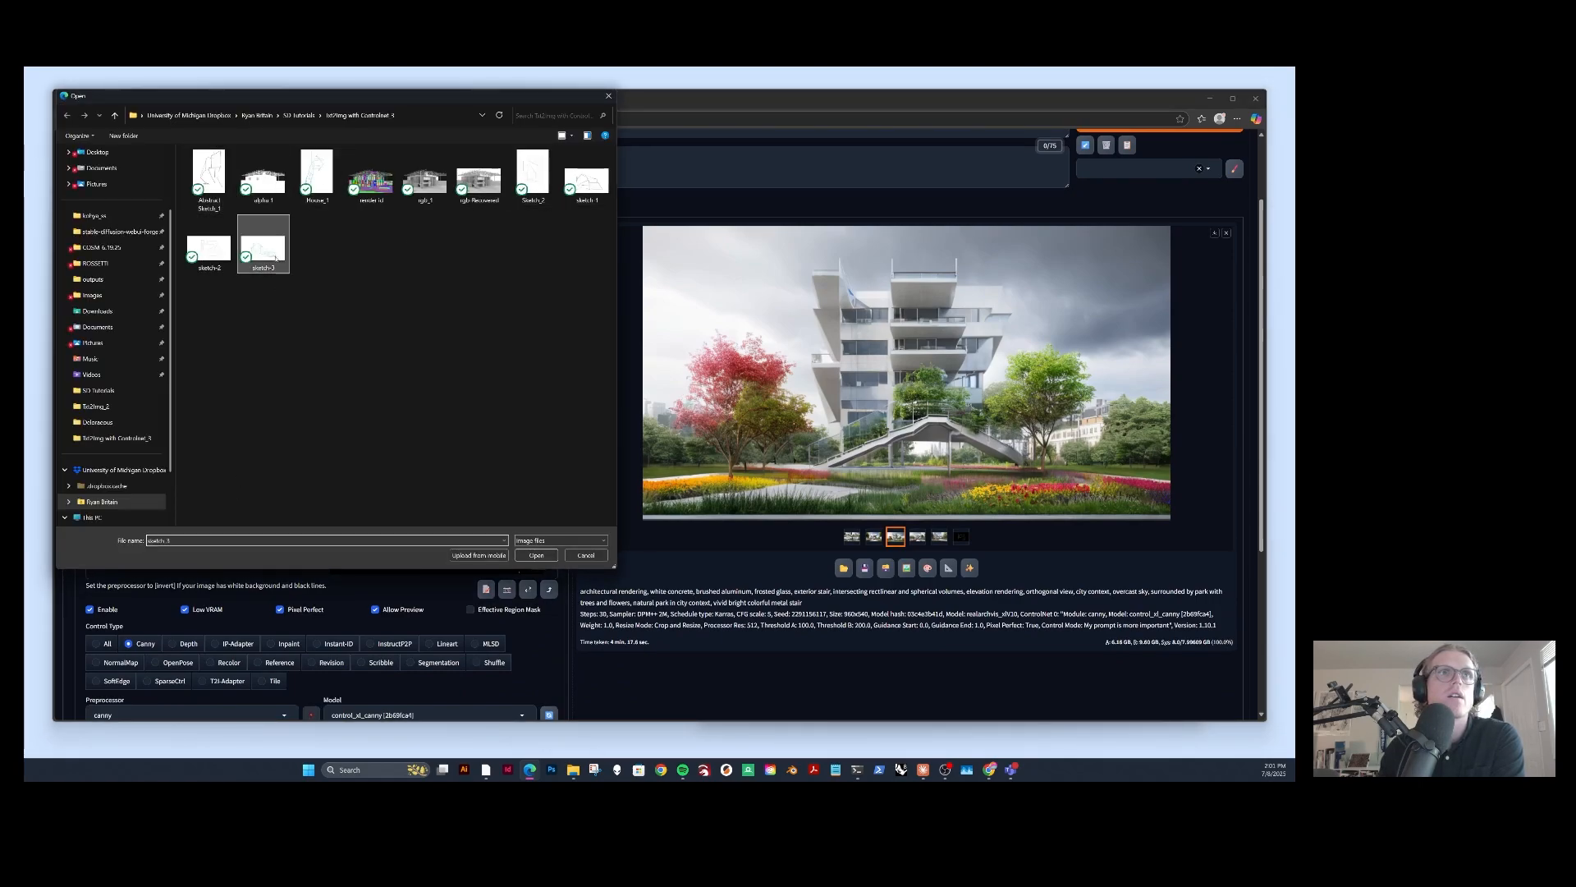
left_click(538, 555)
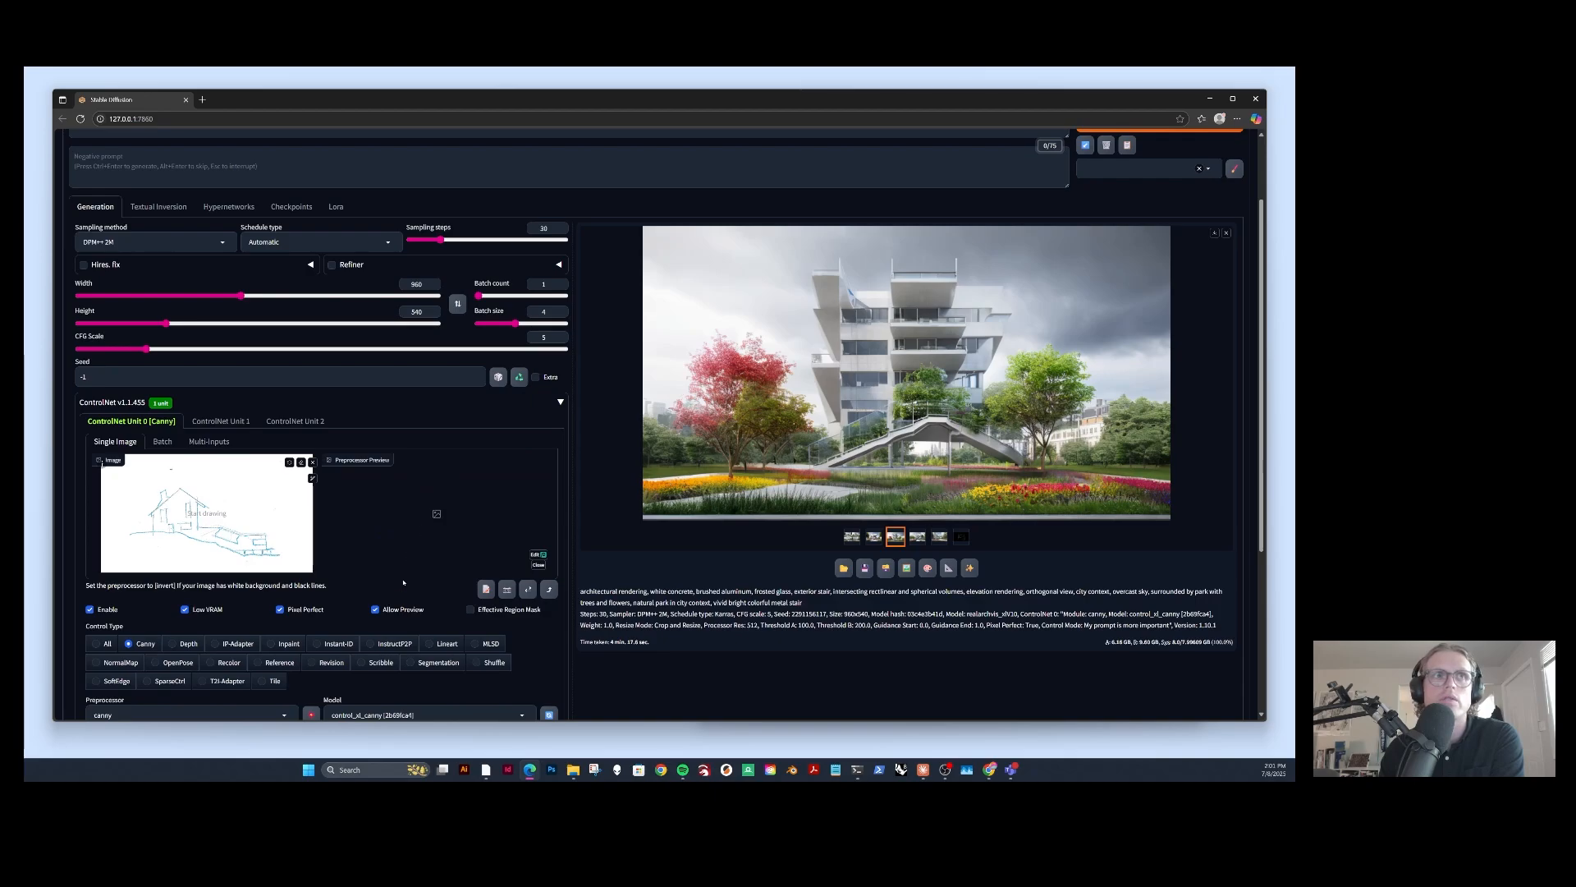
scroll(333, 575, "down", 1)
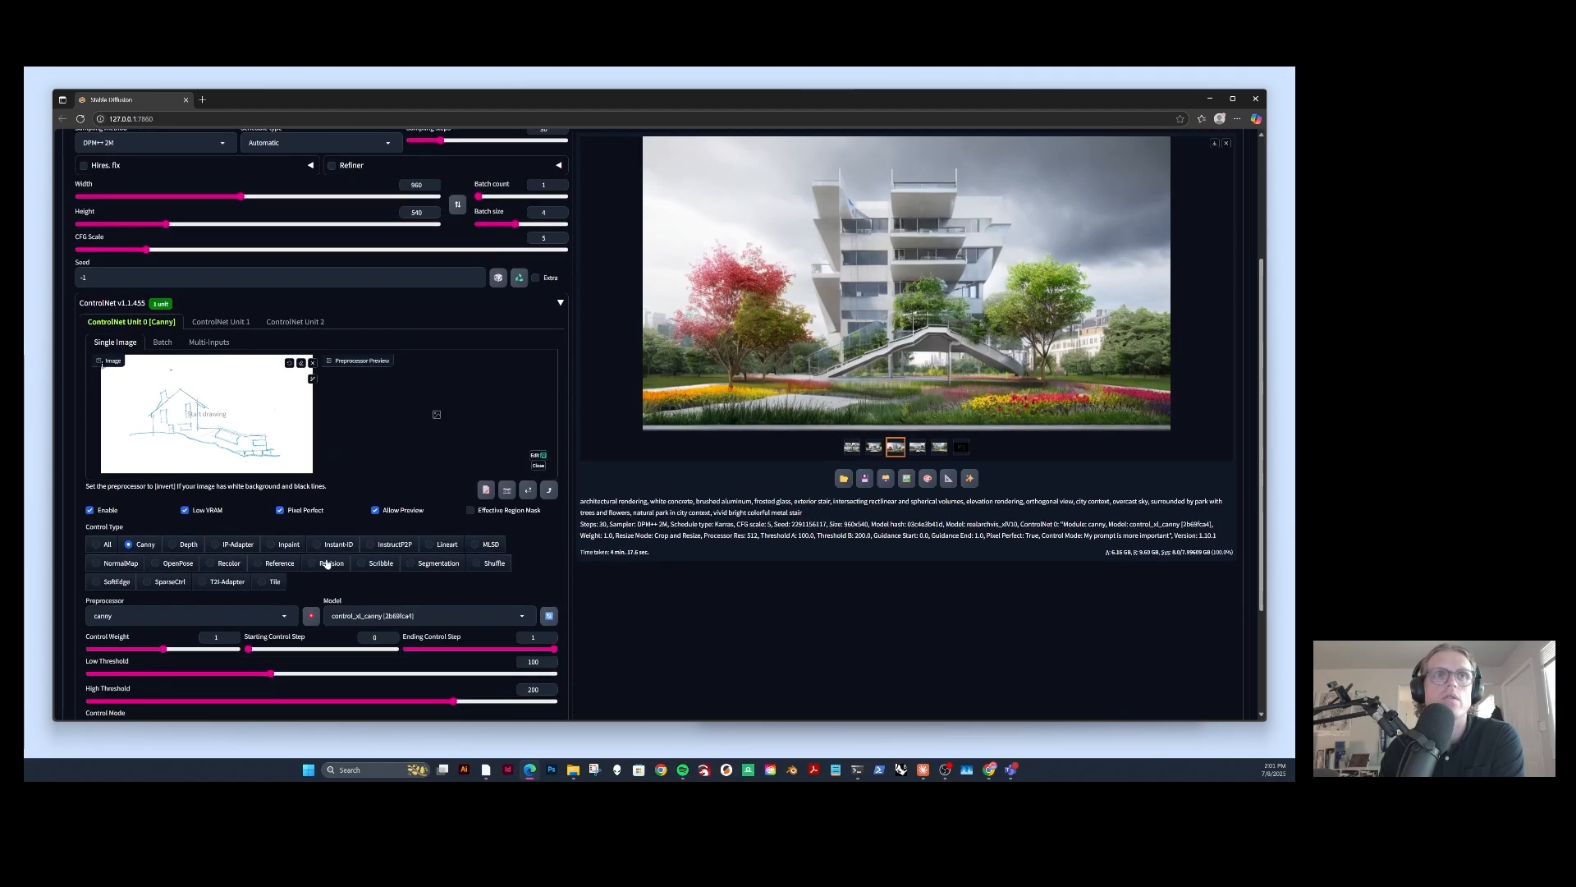
left_click(313, 616)
Clear the entire positive prompt.
scroll(339, 434, "up", 2)
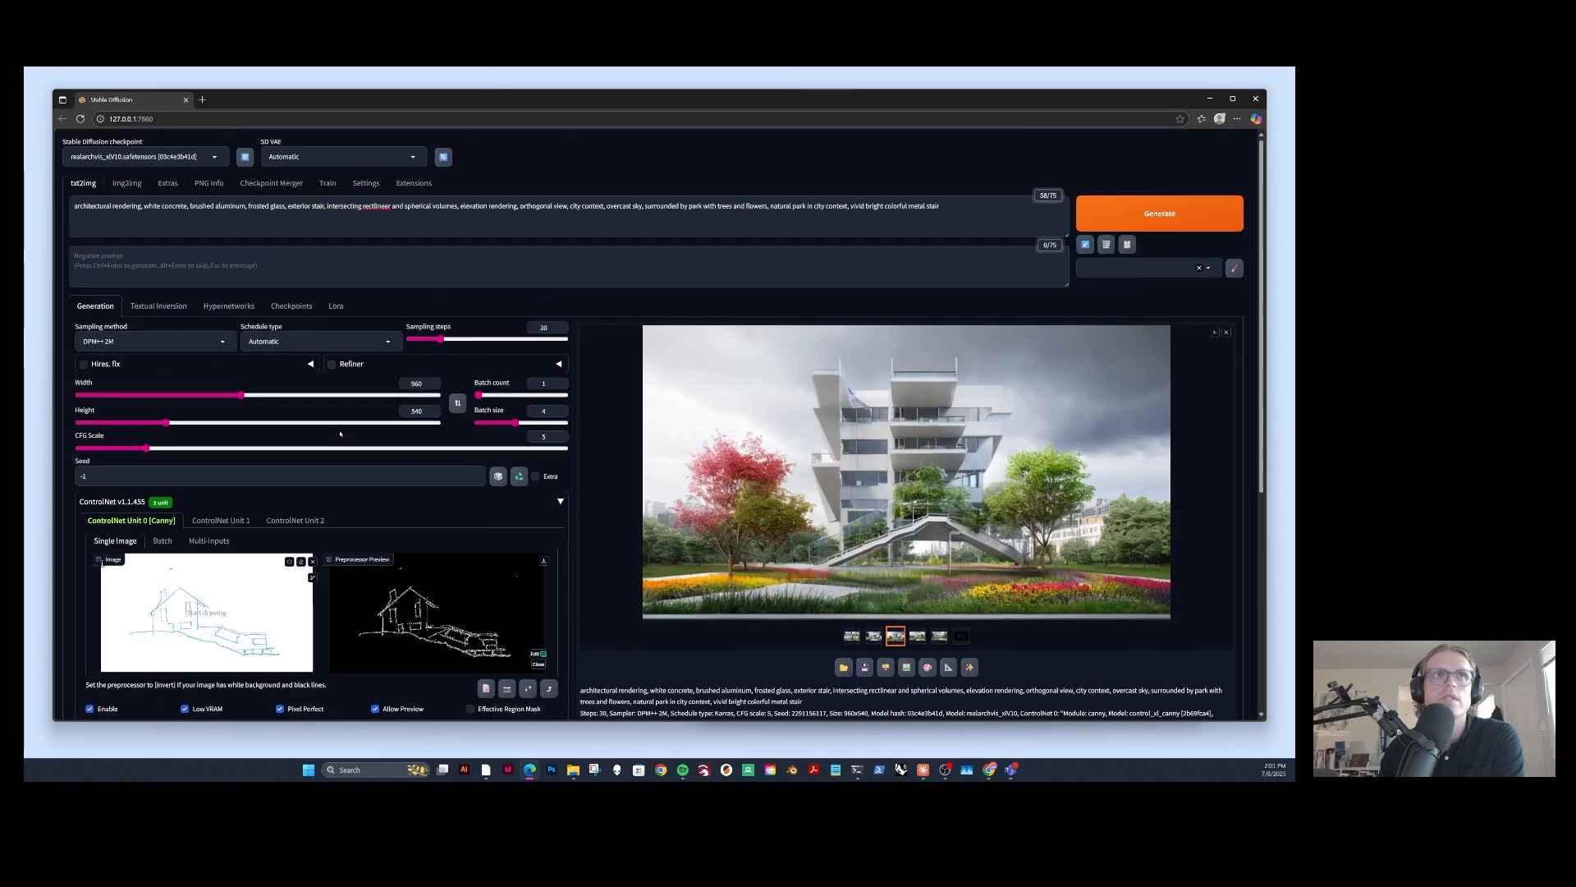
left_click_drag(944, 208, 57, 214)
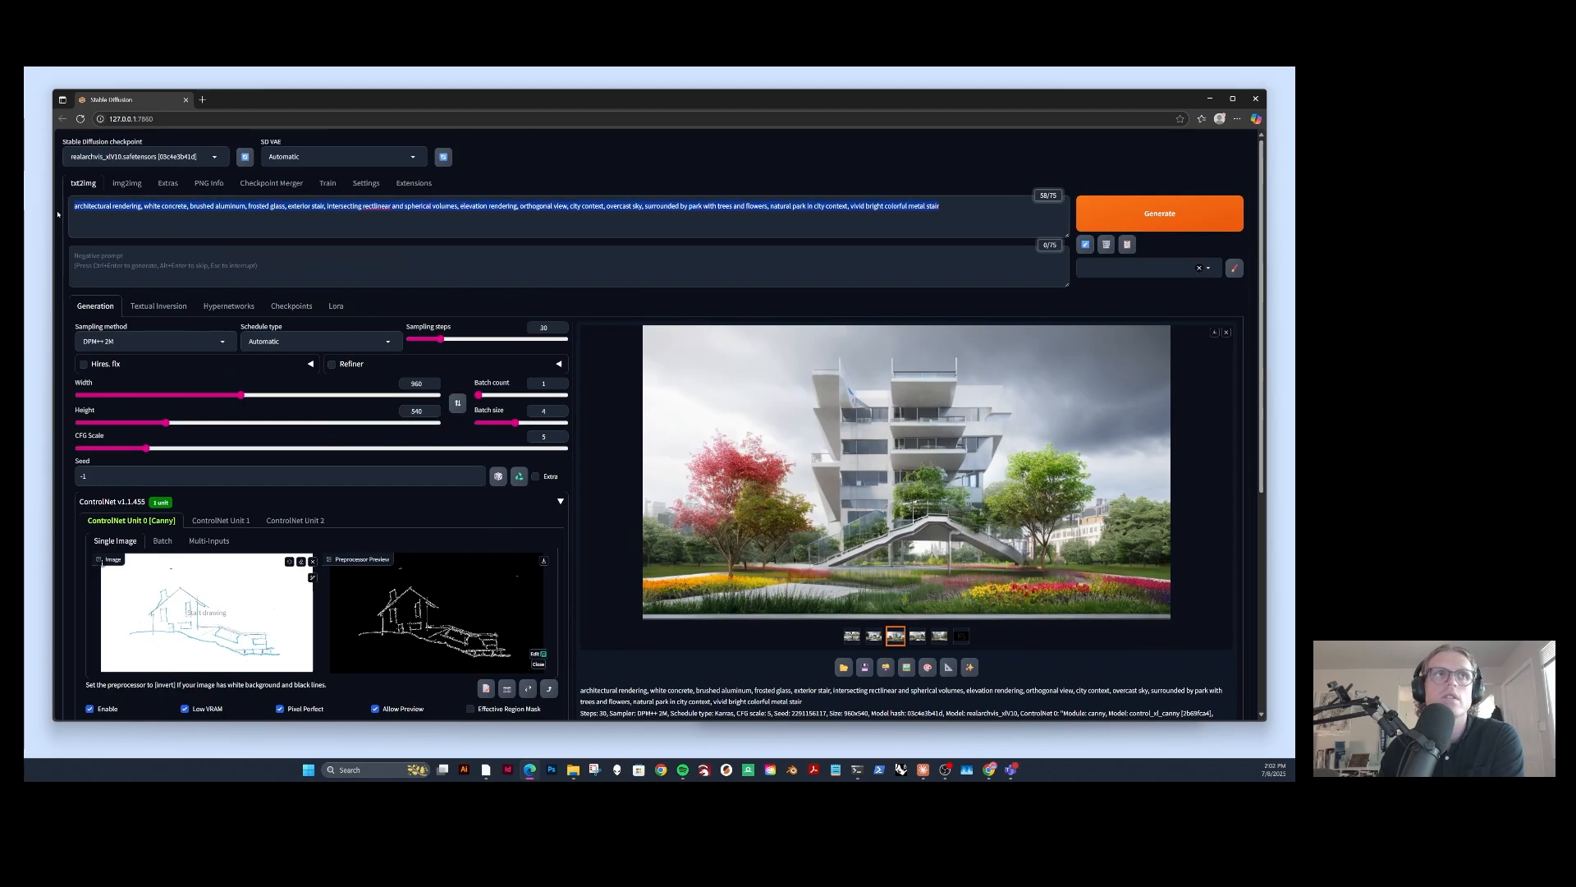
key("Delete")
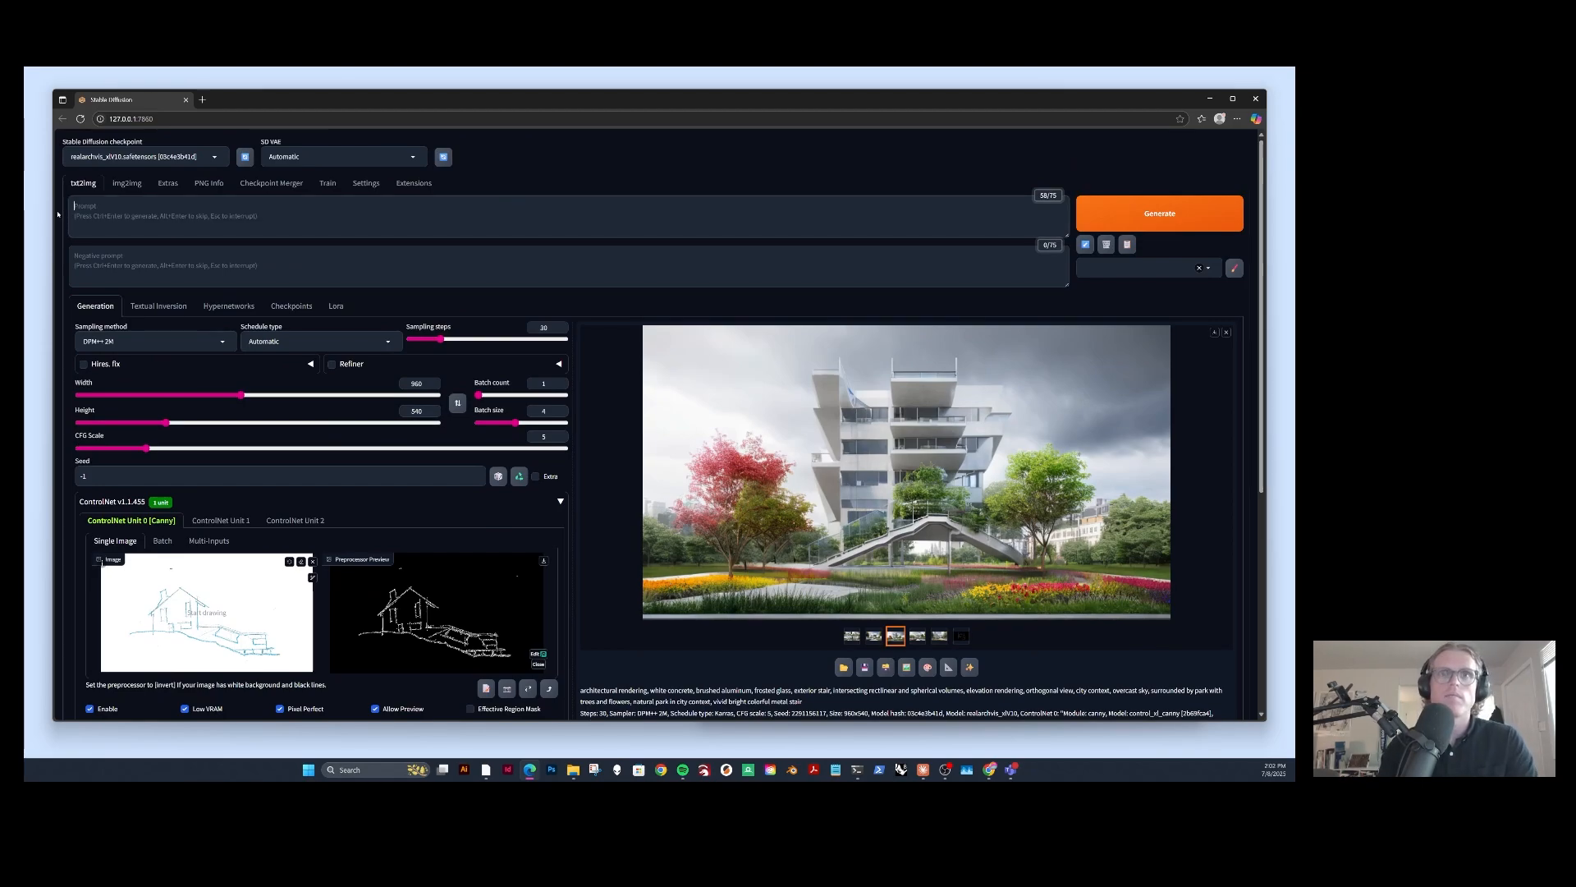
Bring up the Claude prompt chat, switch to the Divisare browser window and open the Greenhouses project collection.
left_click(923, 770)
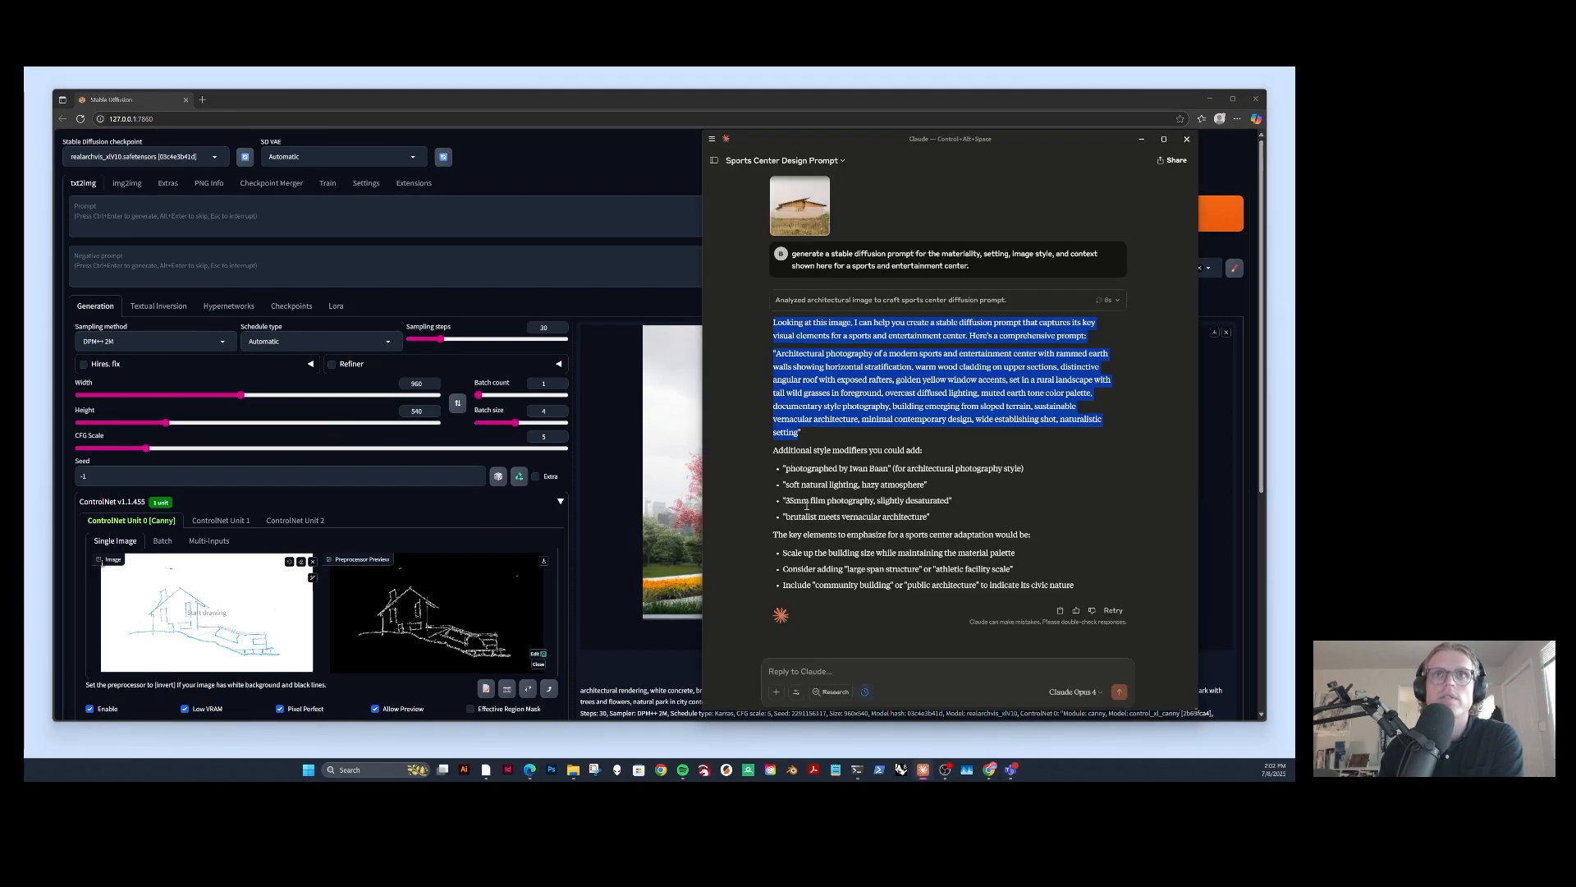
left_click(823, 352)
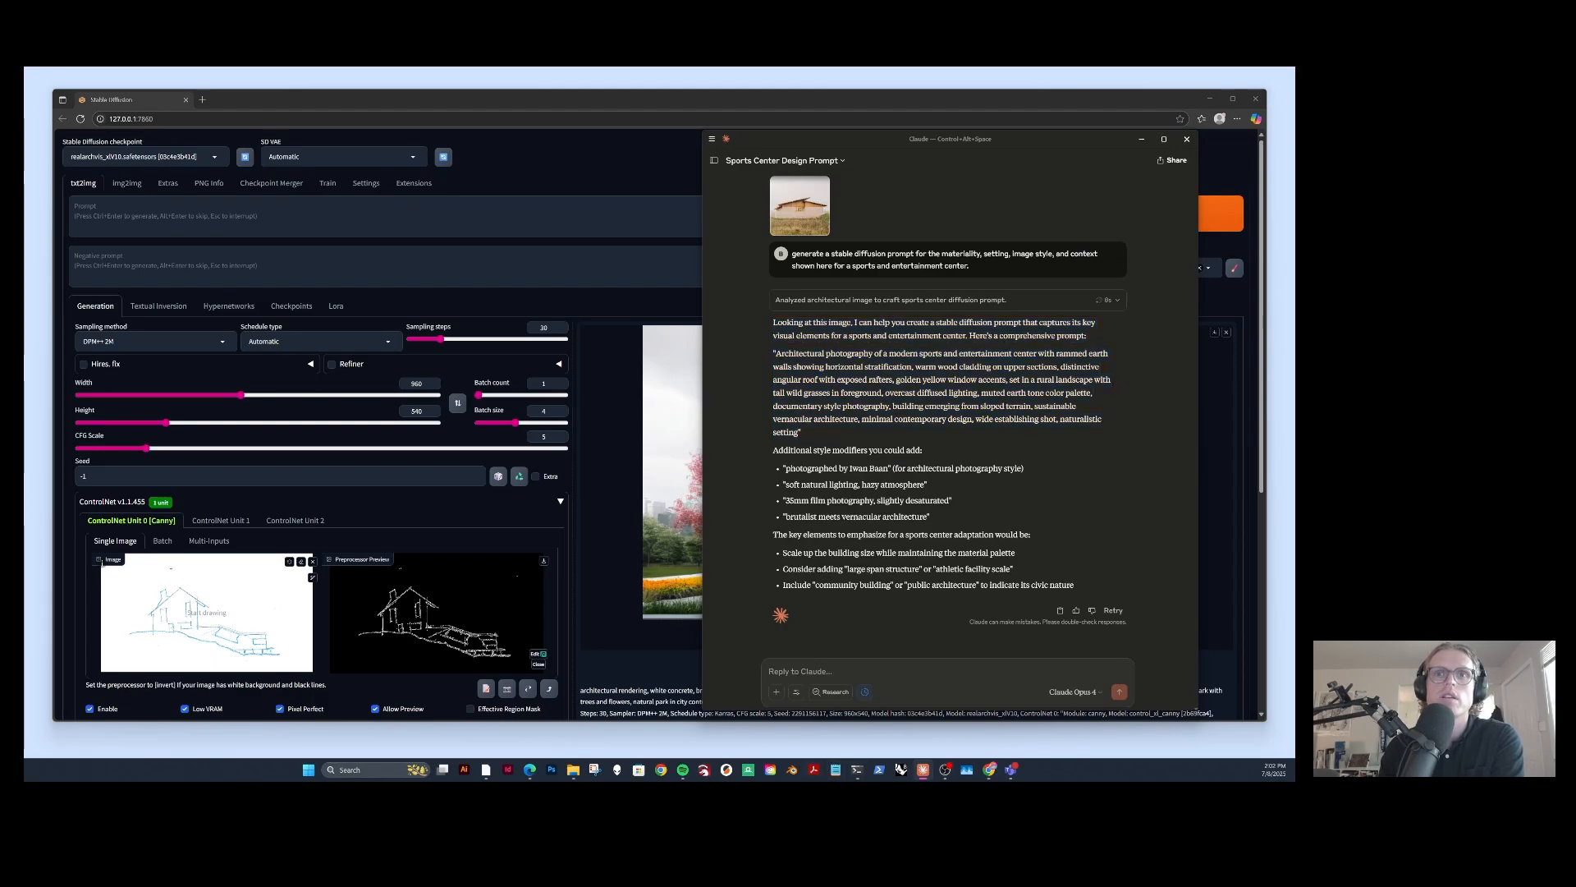
left_click(986, 770)
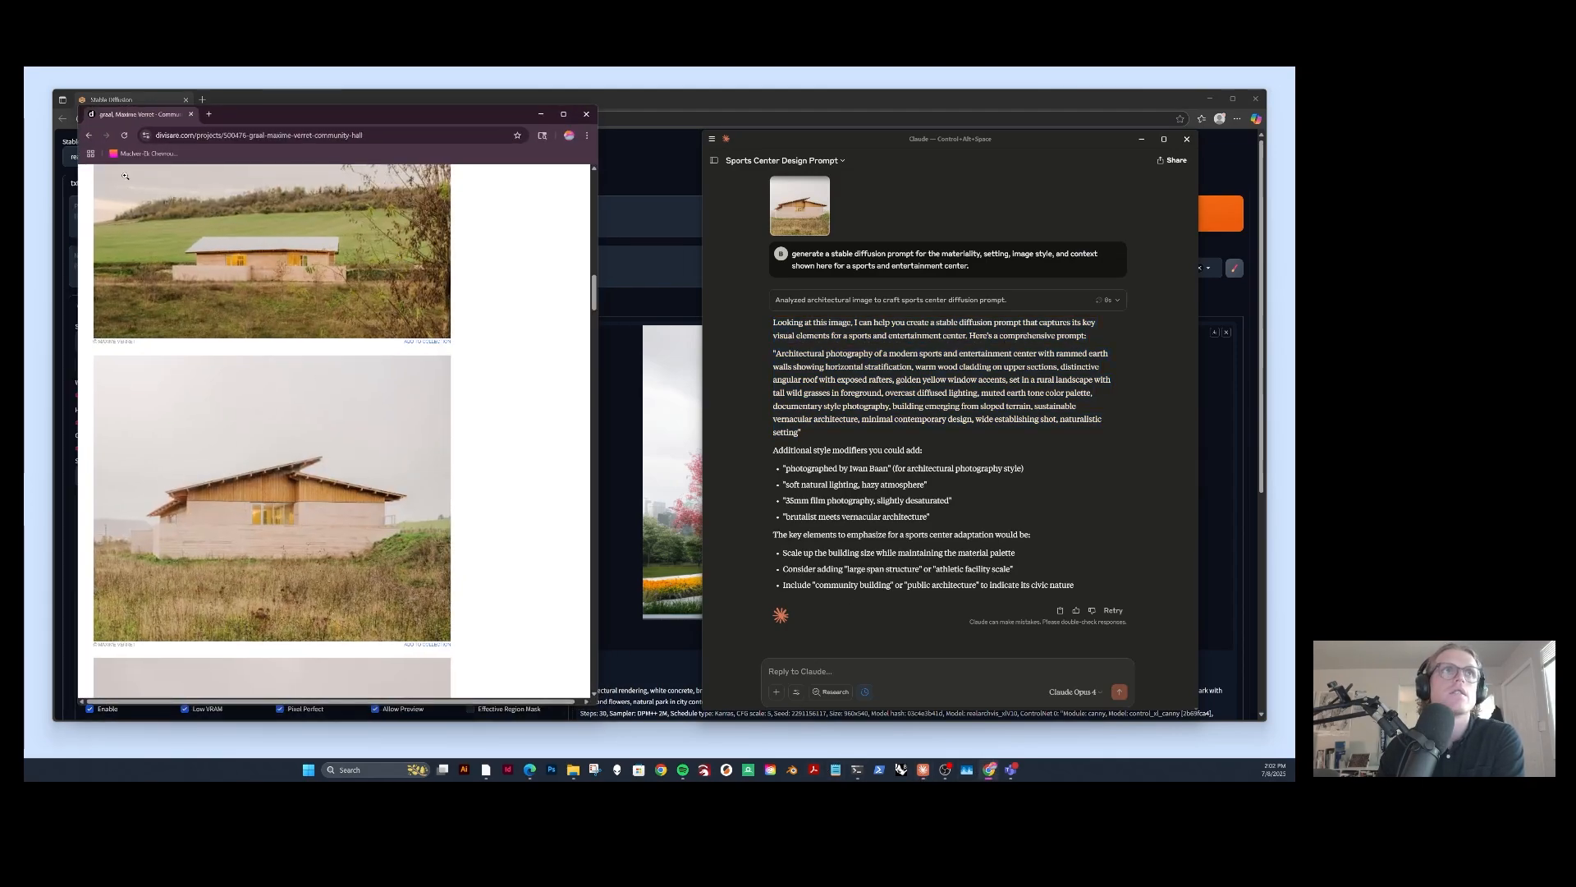
left_click(89, 135)
scroll(215, 439, "down", 3)
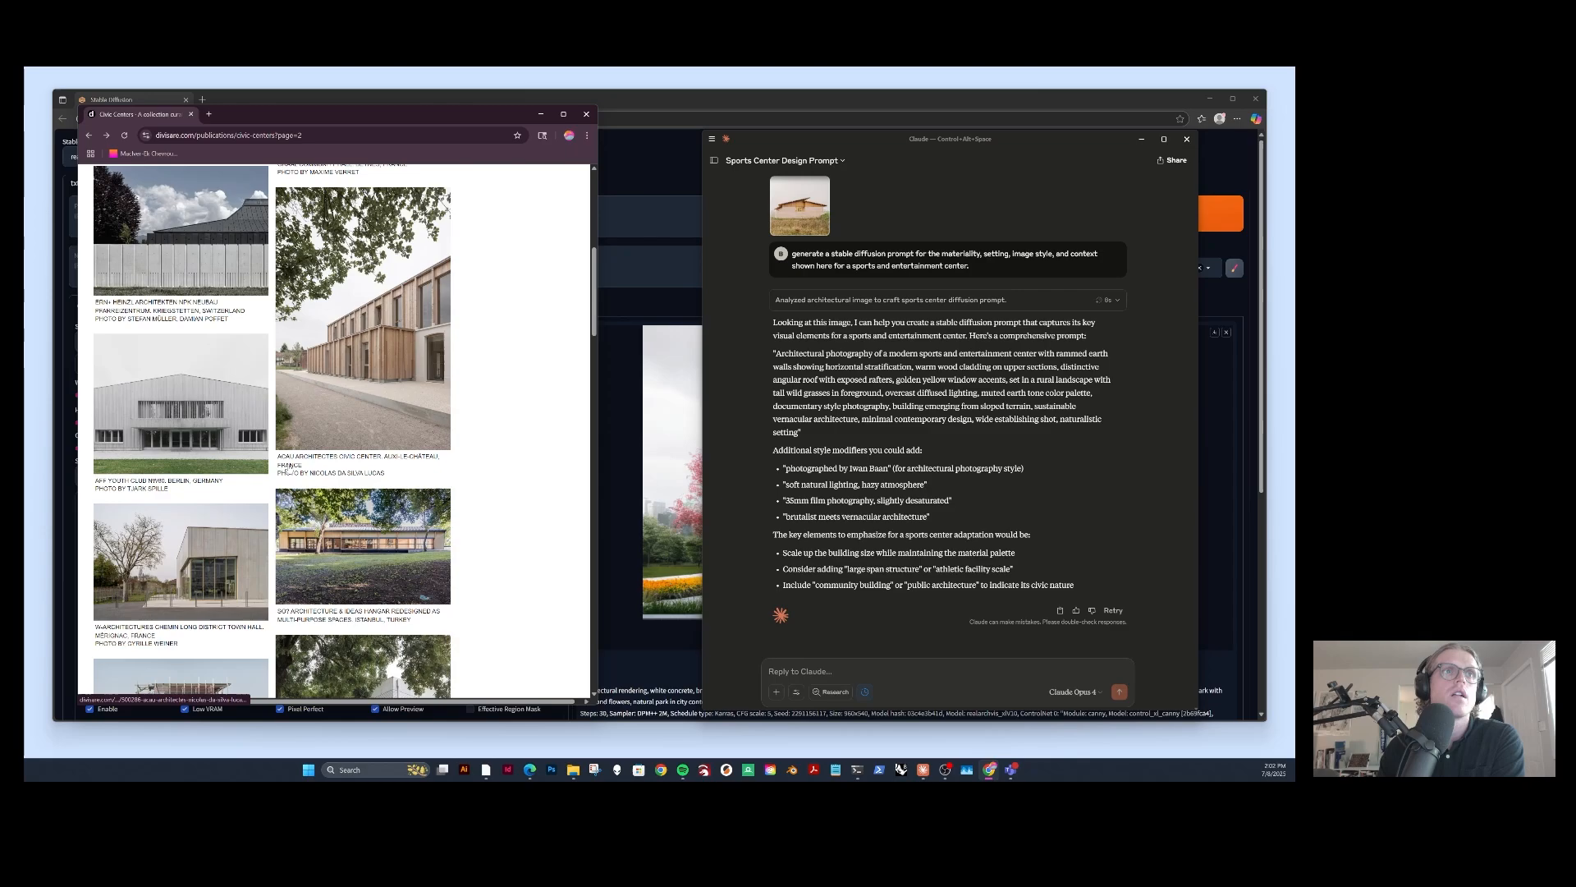
scroll(215, 438, "up", 7)
mouse_move(109, 192)
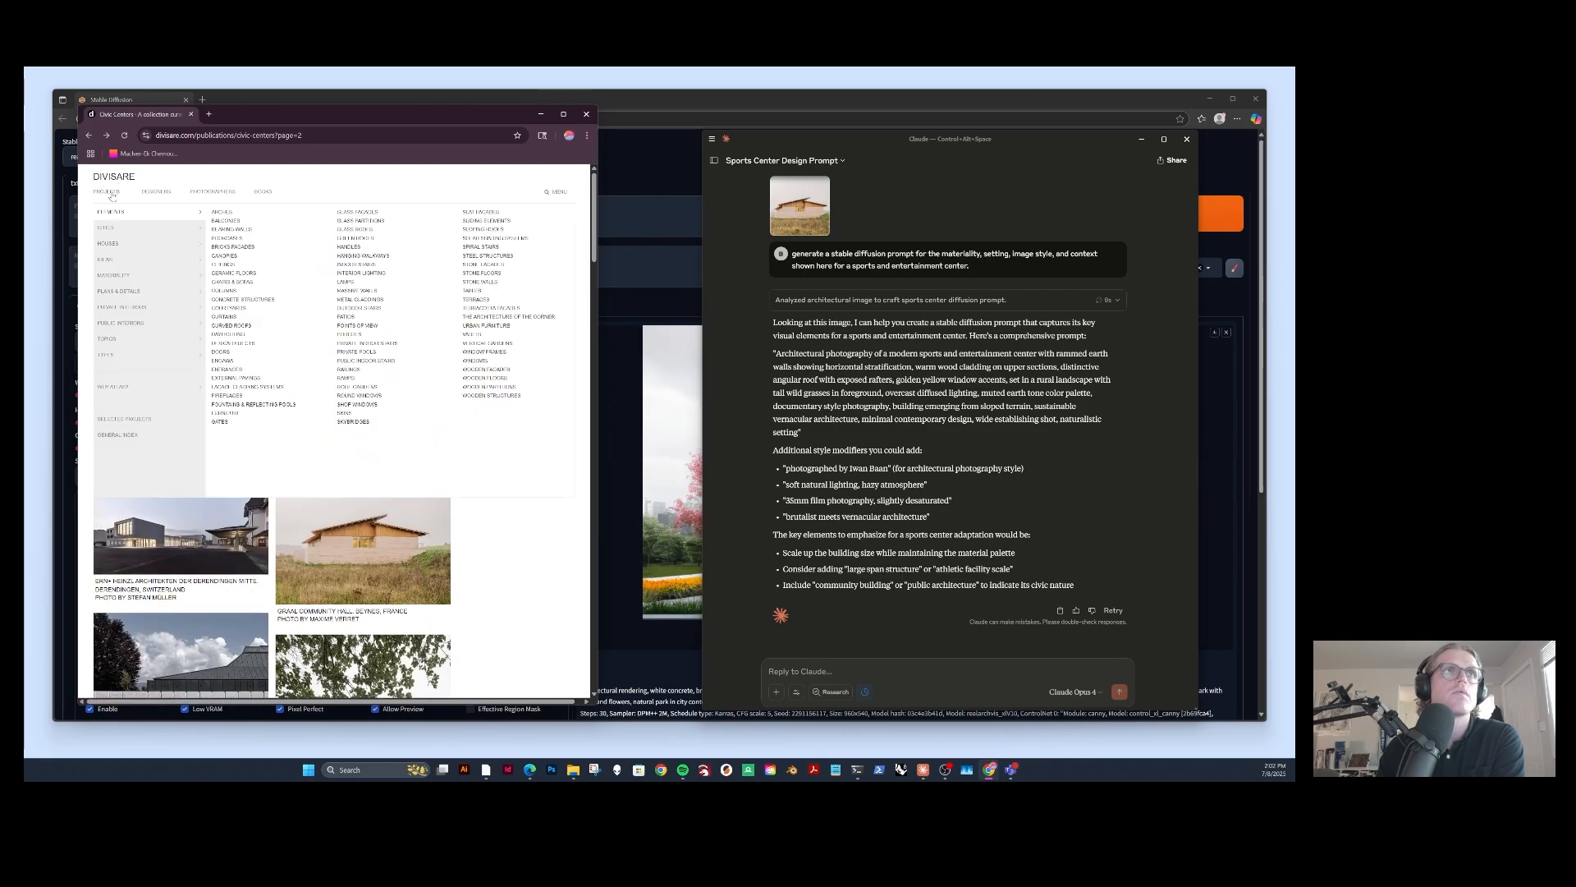
mouse_move(136, 351)
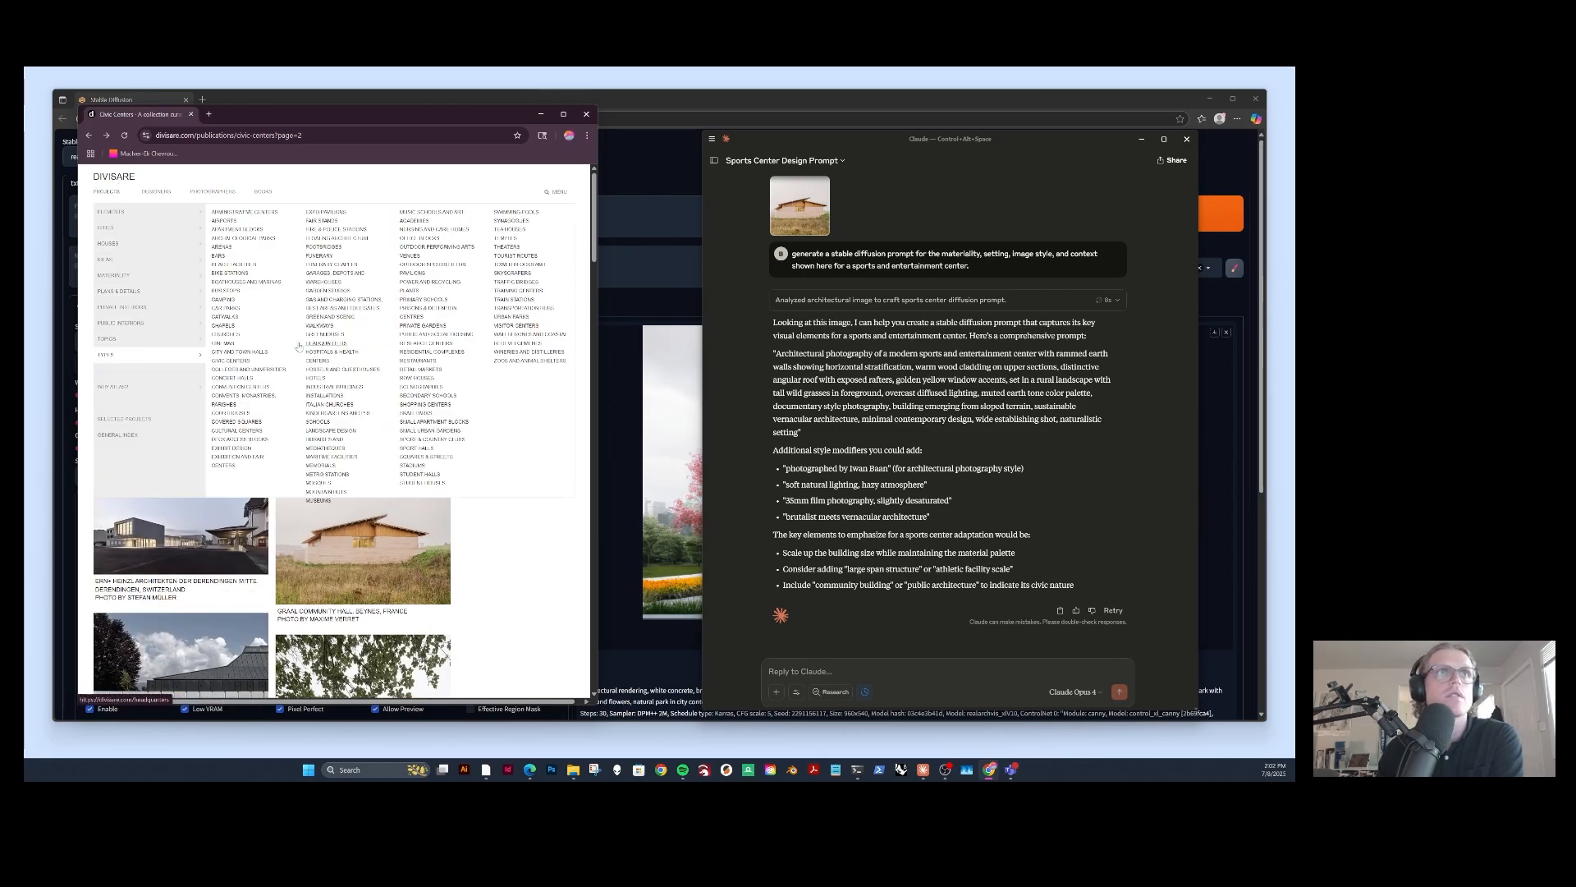
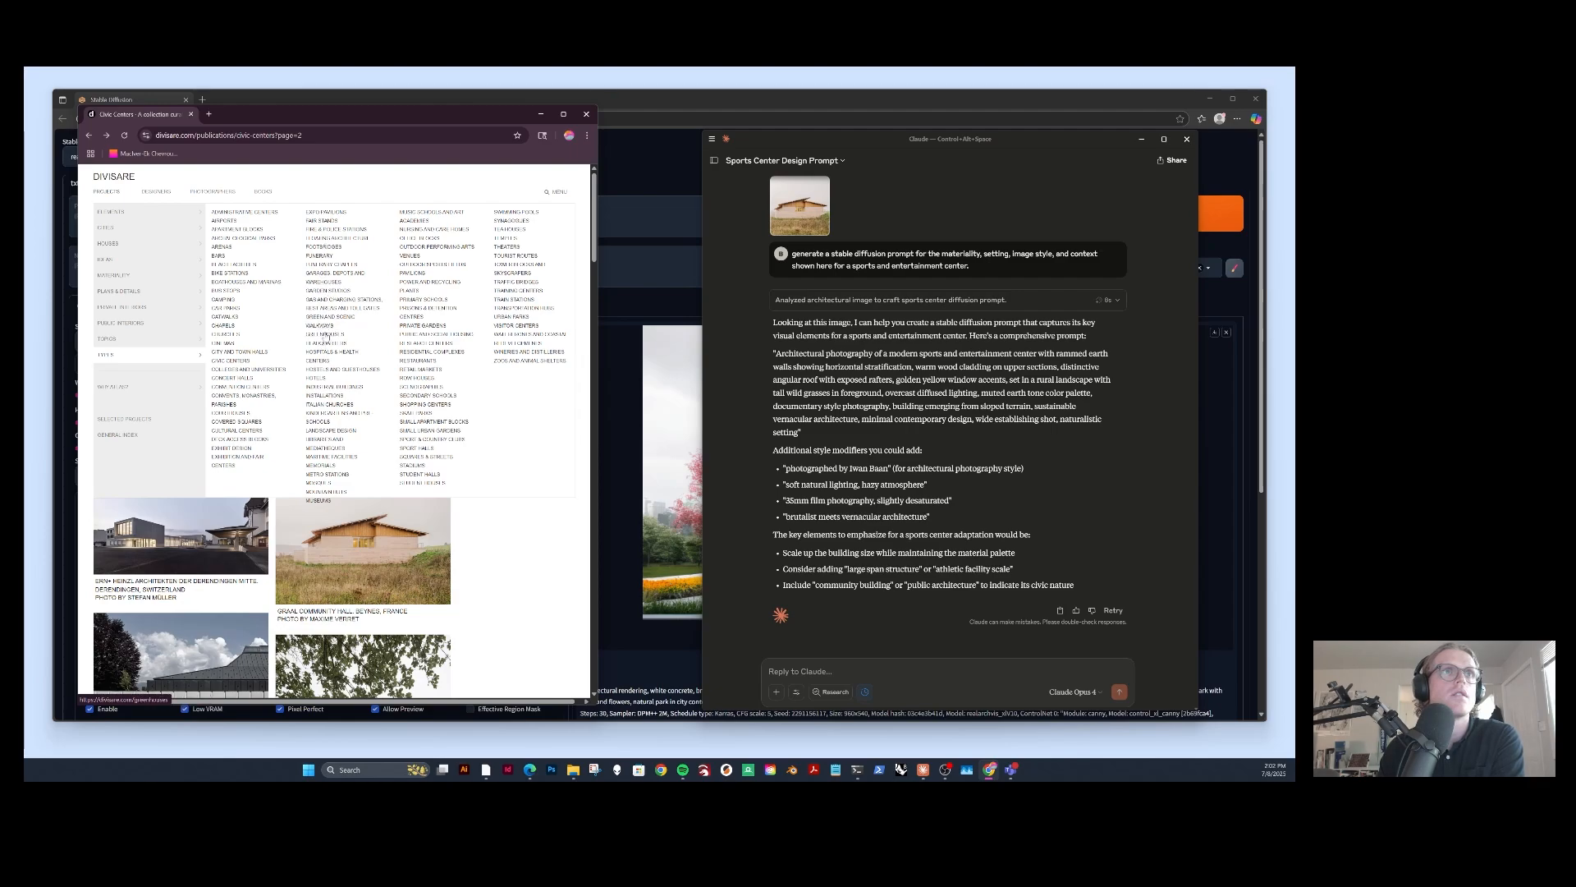
left_click(327, 335)
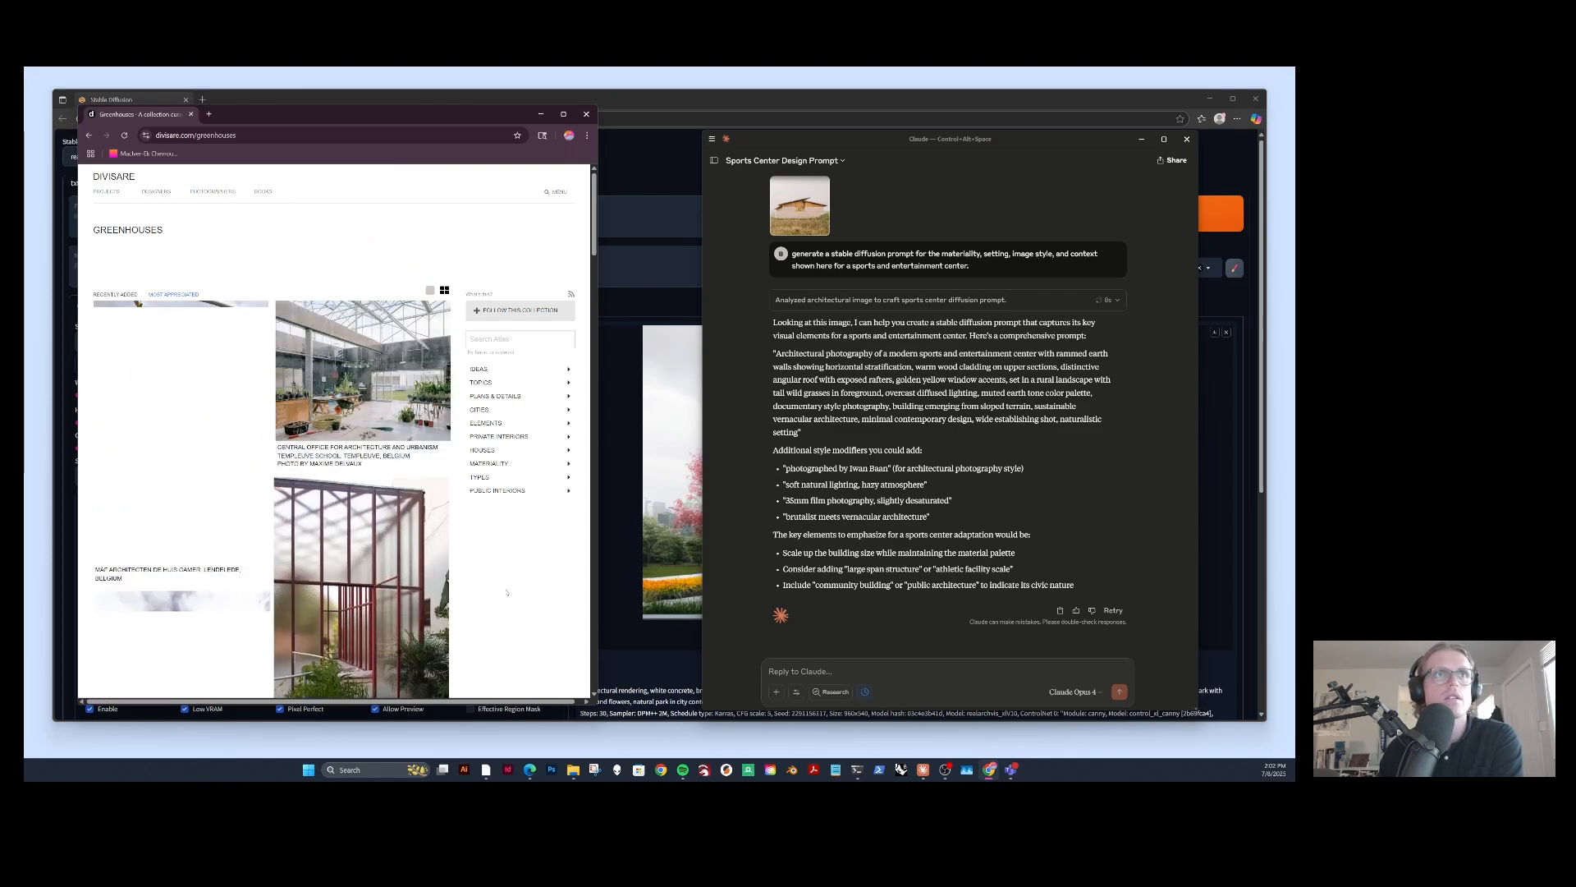
Browse the greenhouse projects through to page 2 and open the Paddenbroek project.
scroll(506, 591, "down", 10)
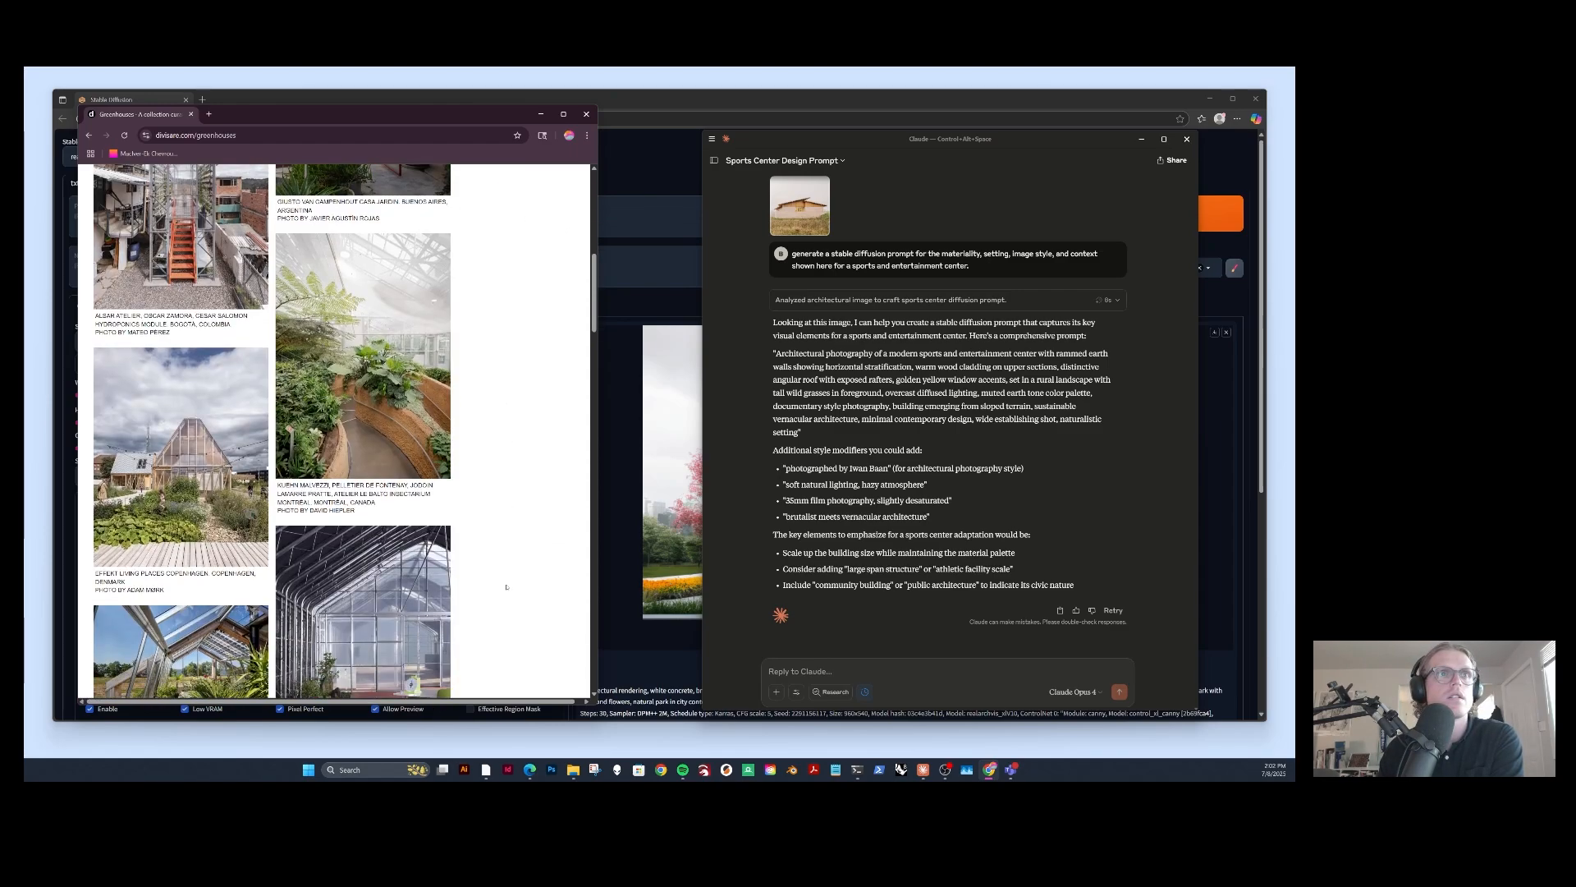
scroll(506, 587, "down", 10)
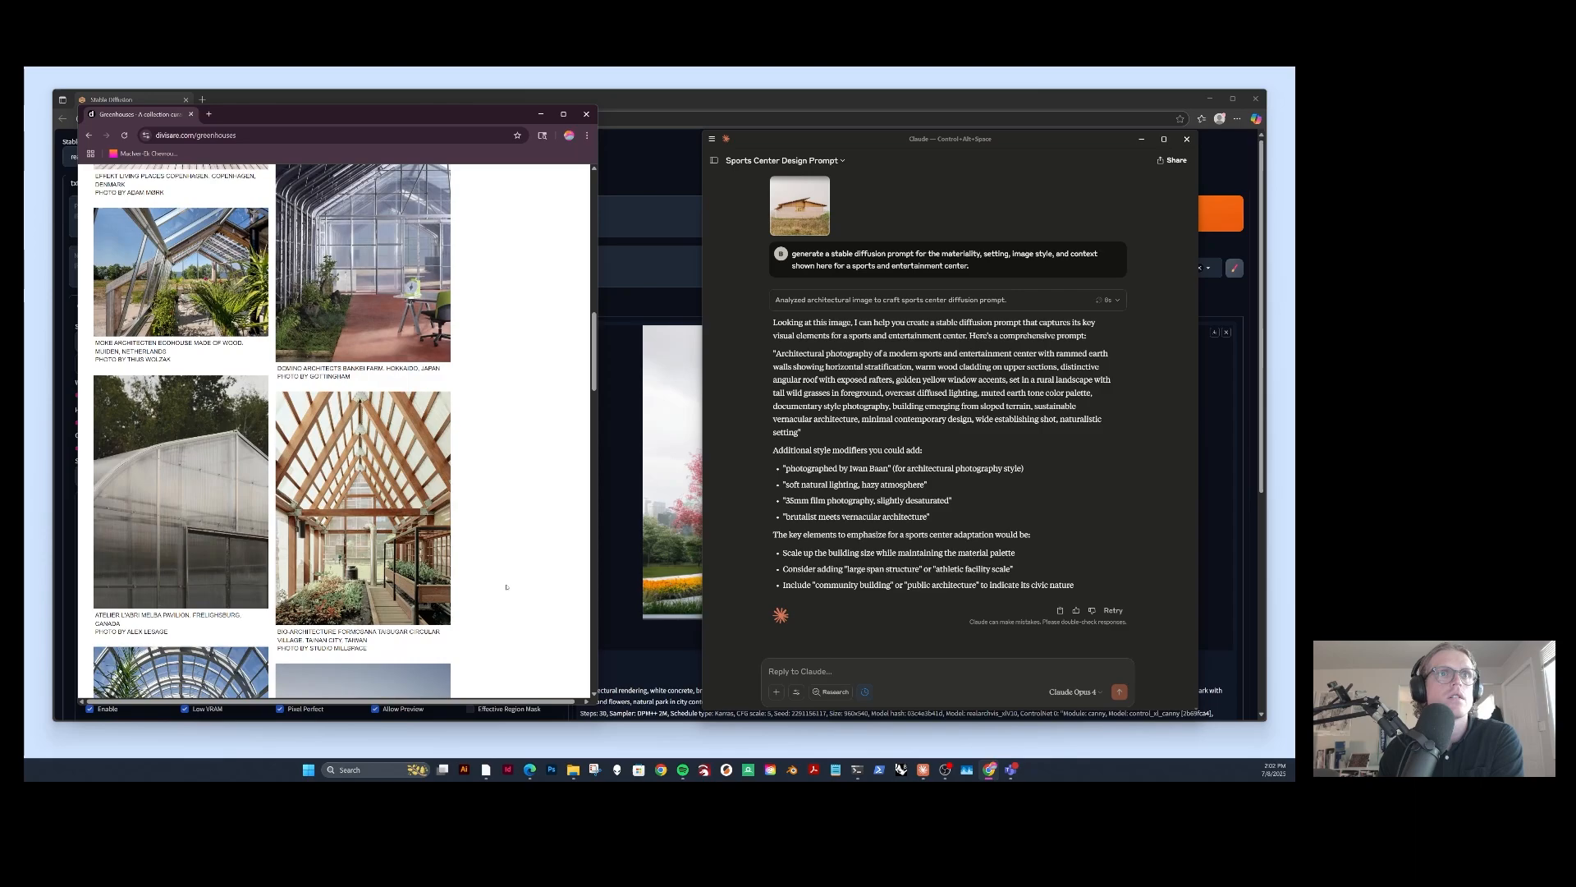
scroll(507, 587, "down", 10)
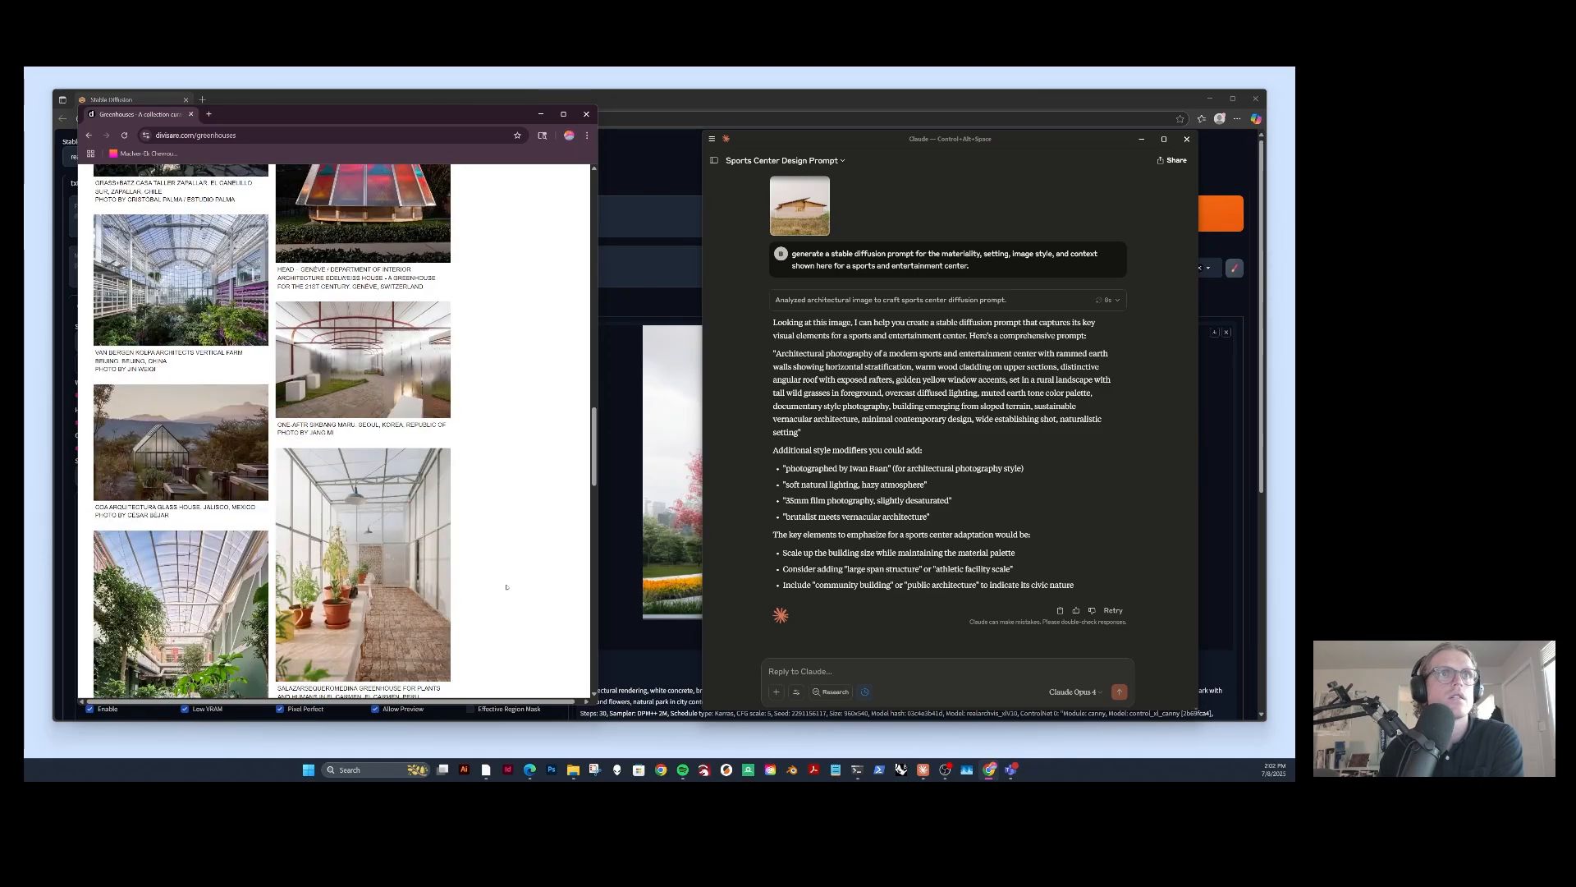
scroll(507, 587, "down", 8)
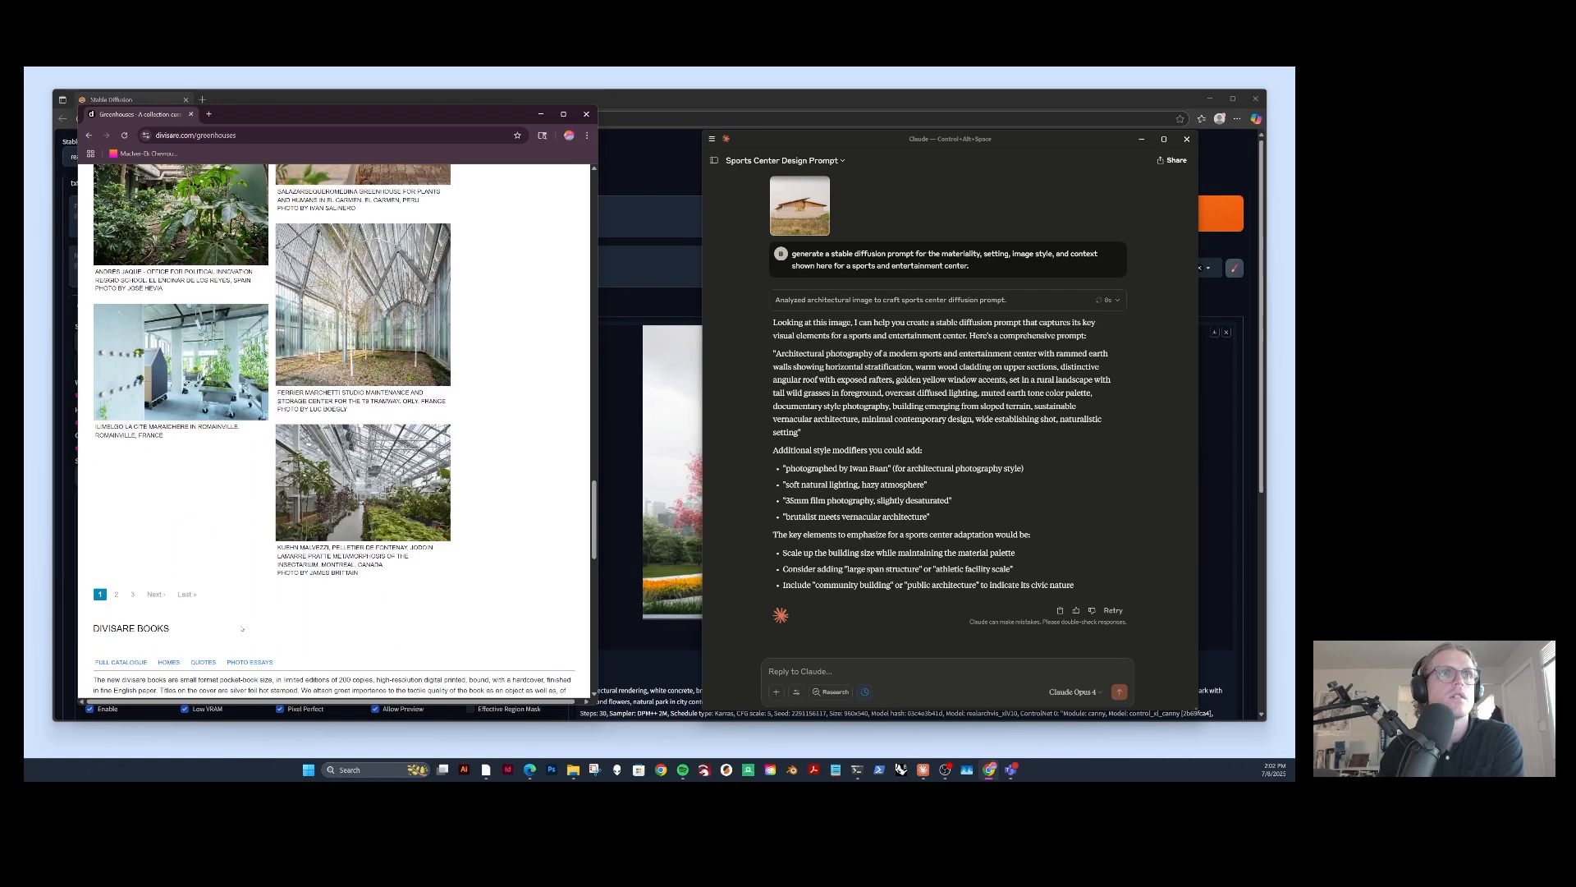
left_click(116, 595)
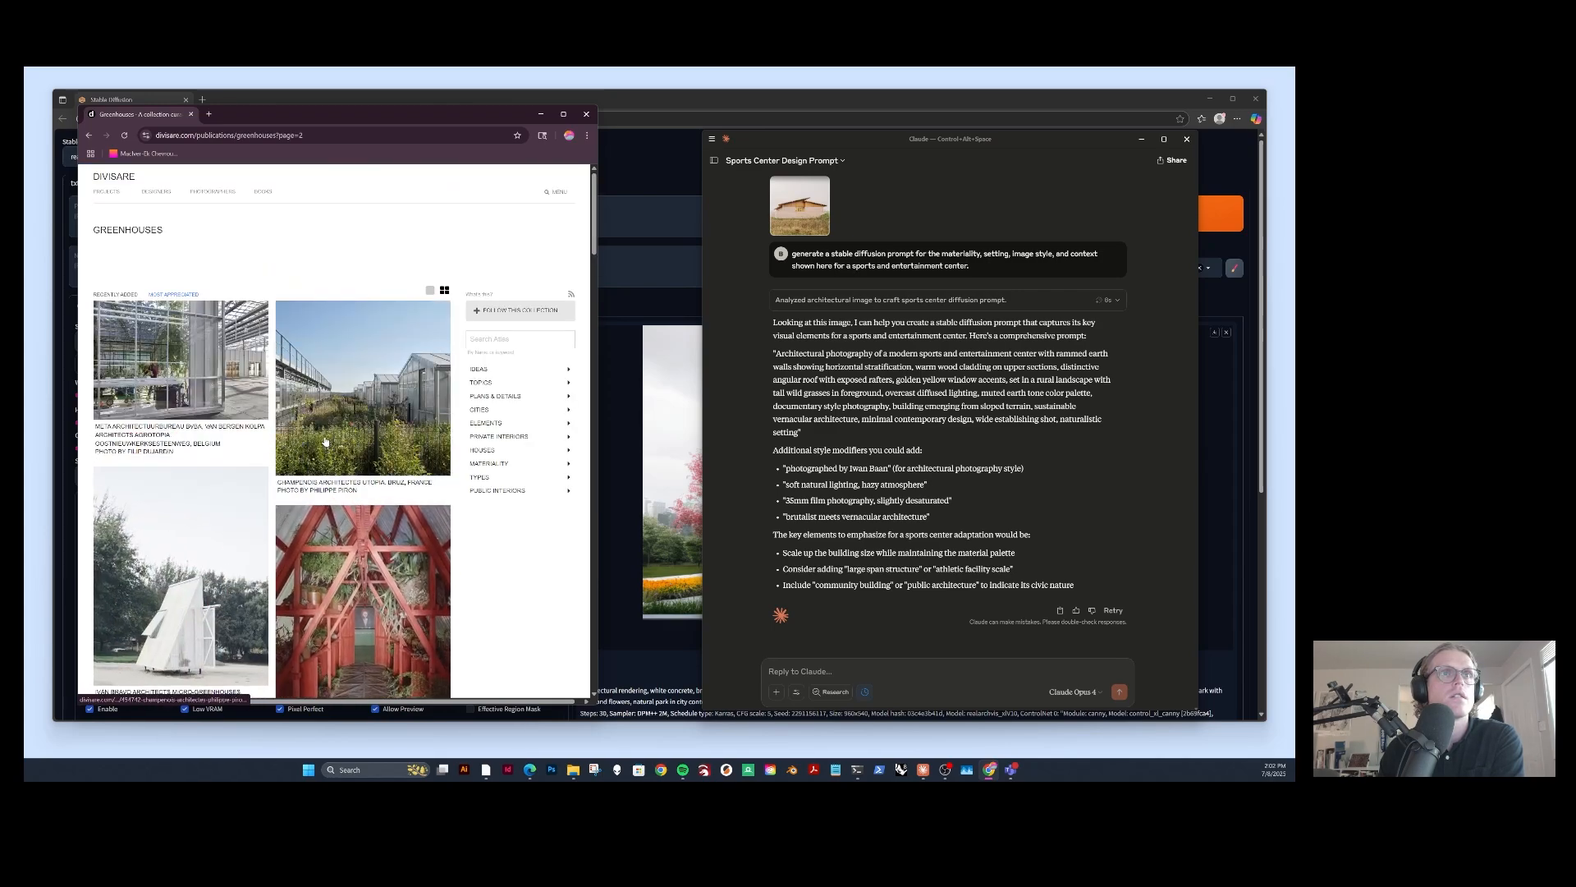
scroll(325, 441, "down", 10)
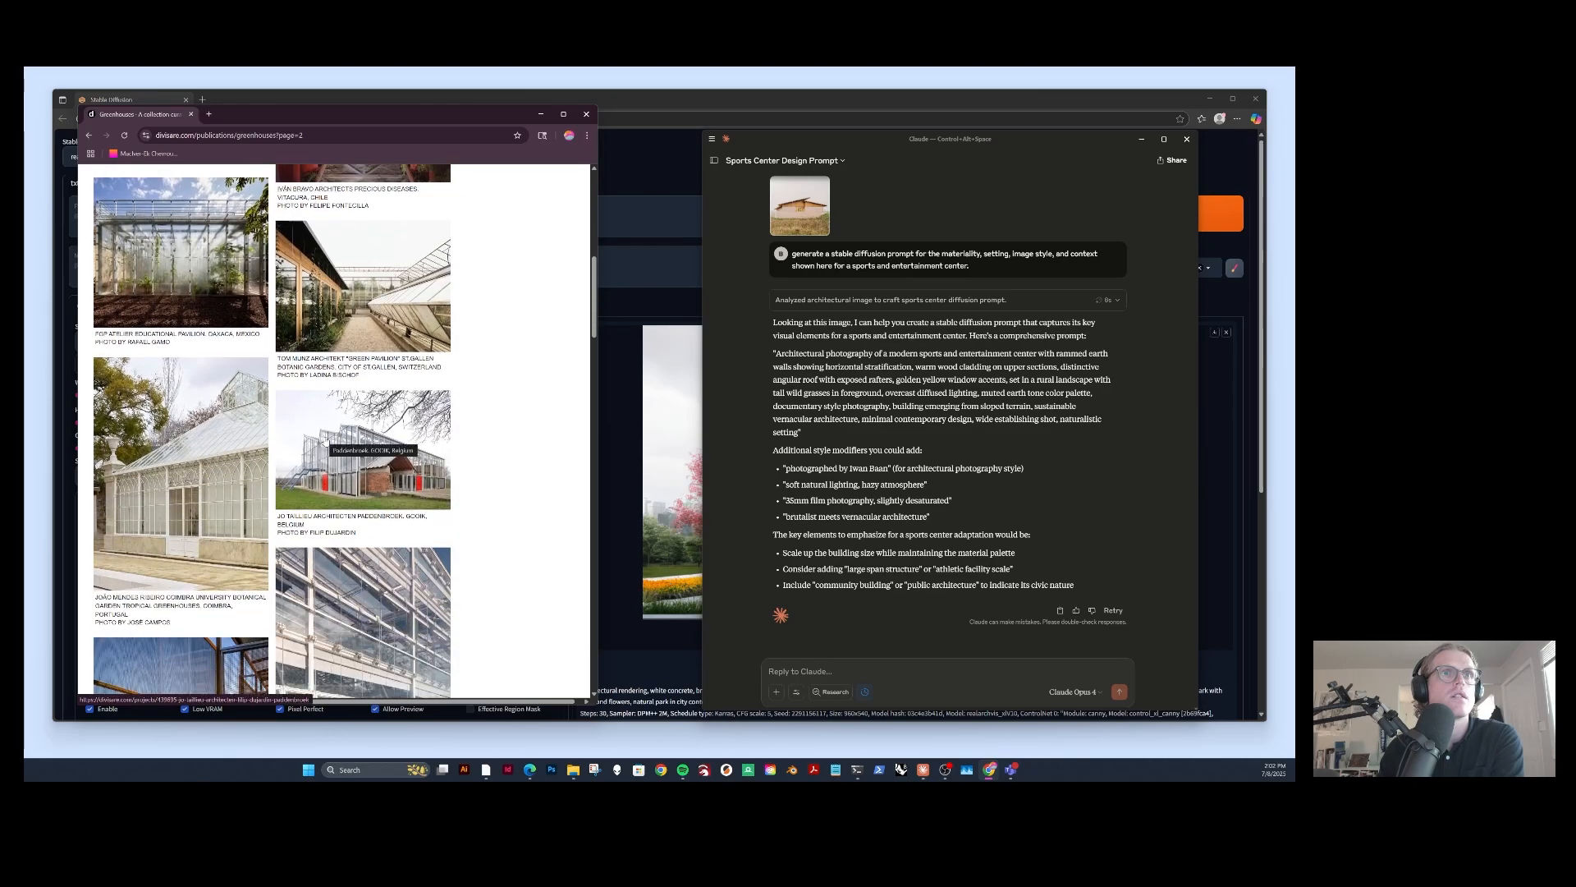
scroll(325, 440, "down", 2)
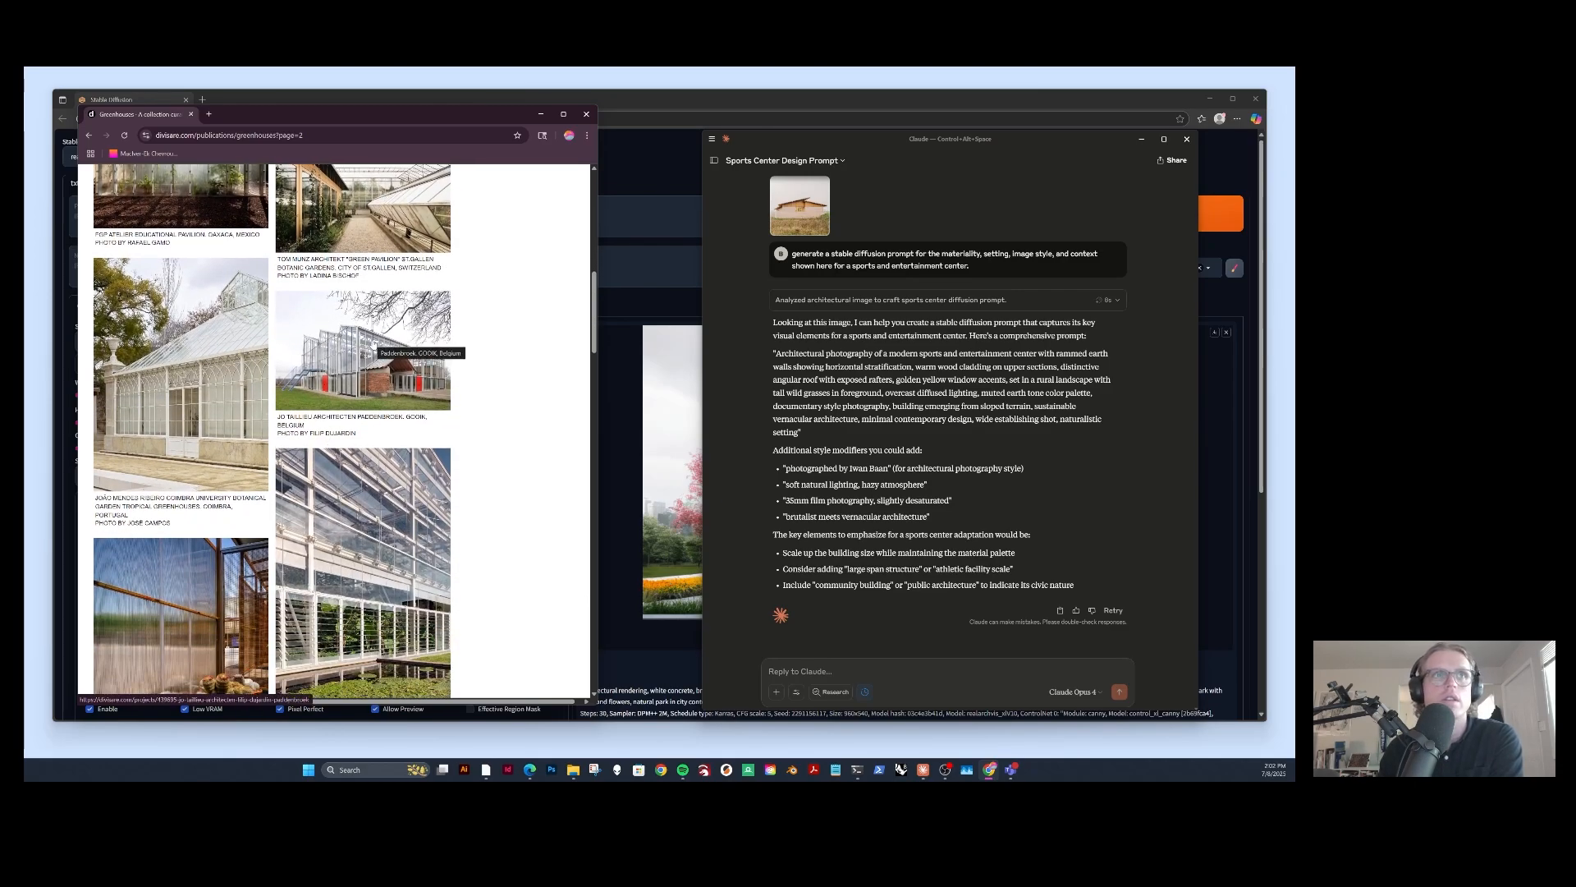
left_click(371, 343)
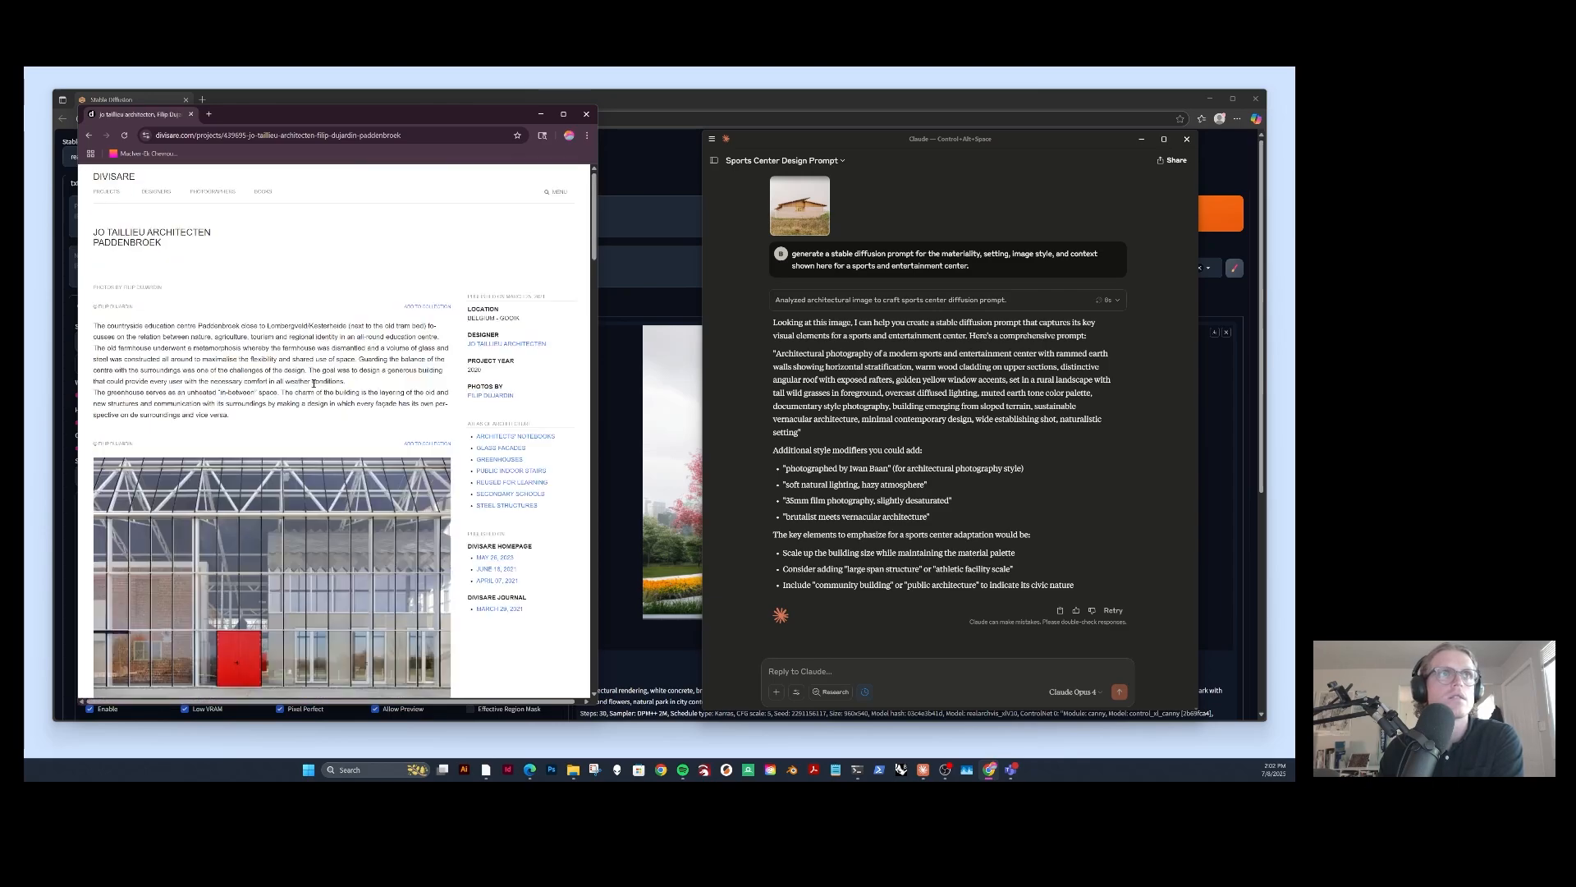
Look through the Paddenbroek project photos for a suitable exterior reference view.
scroll(313, 383, "down", 5)
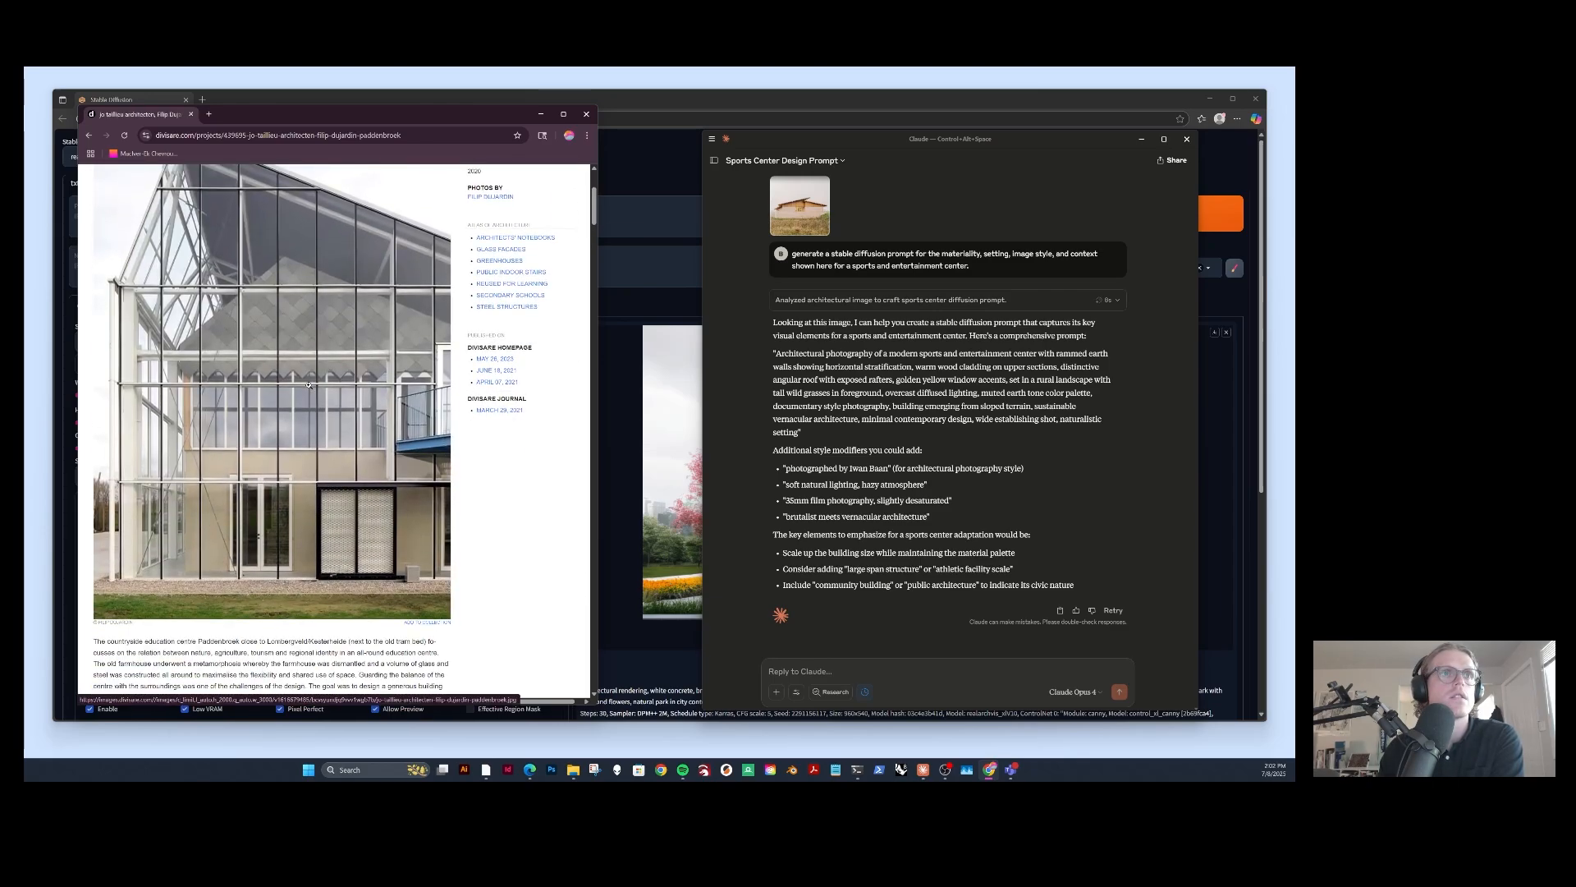
scroll(309, 384, "down", 4)
scroll(308, 385, "up", 4)
scroll(238, 474, "down", 4)
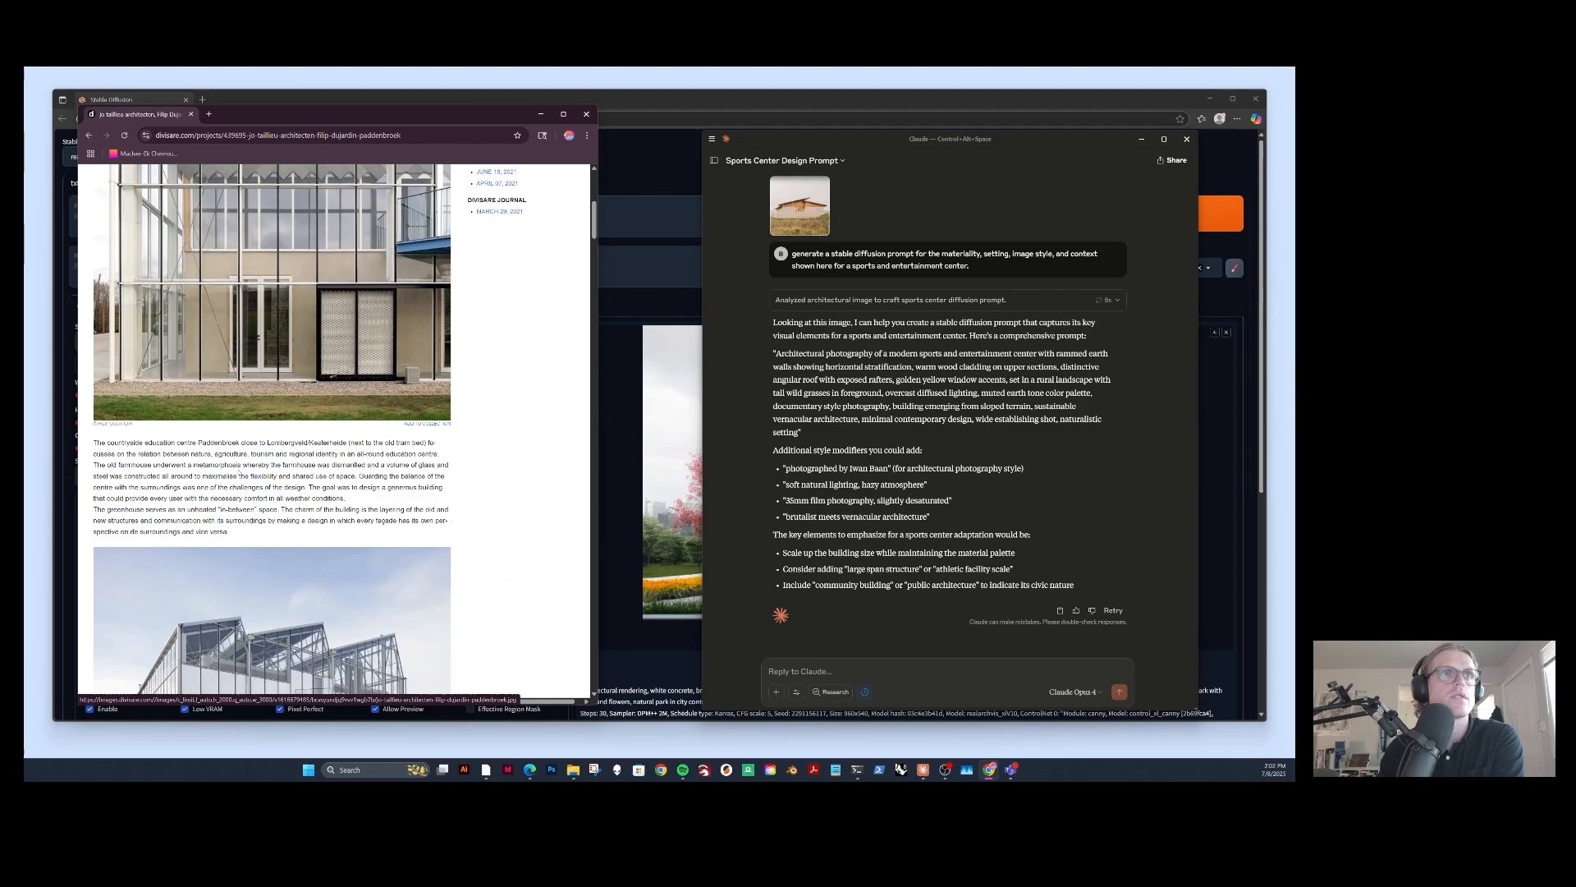
scroll(210, 454, "down", 3)
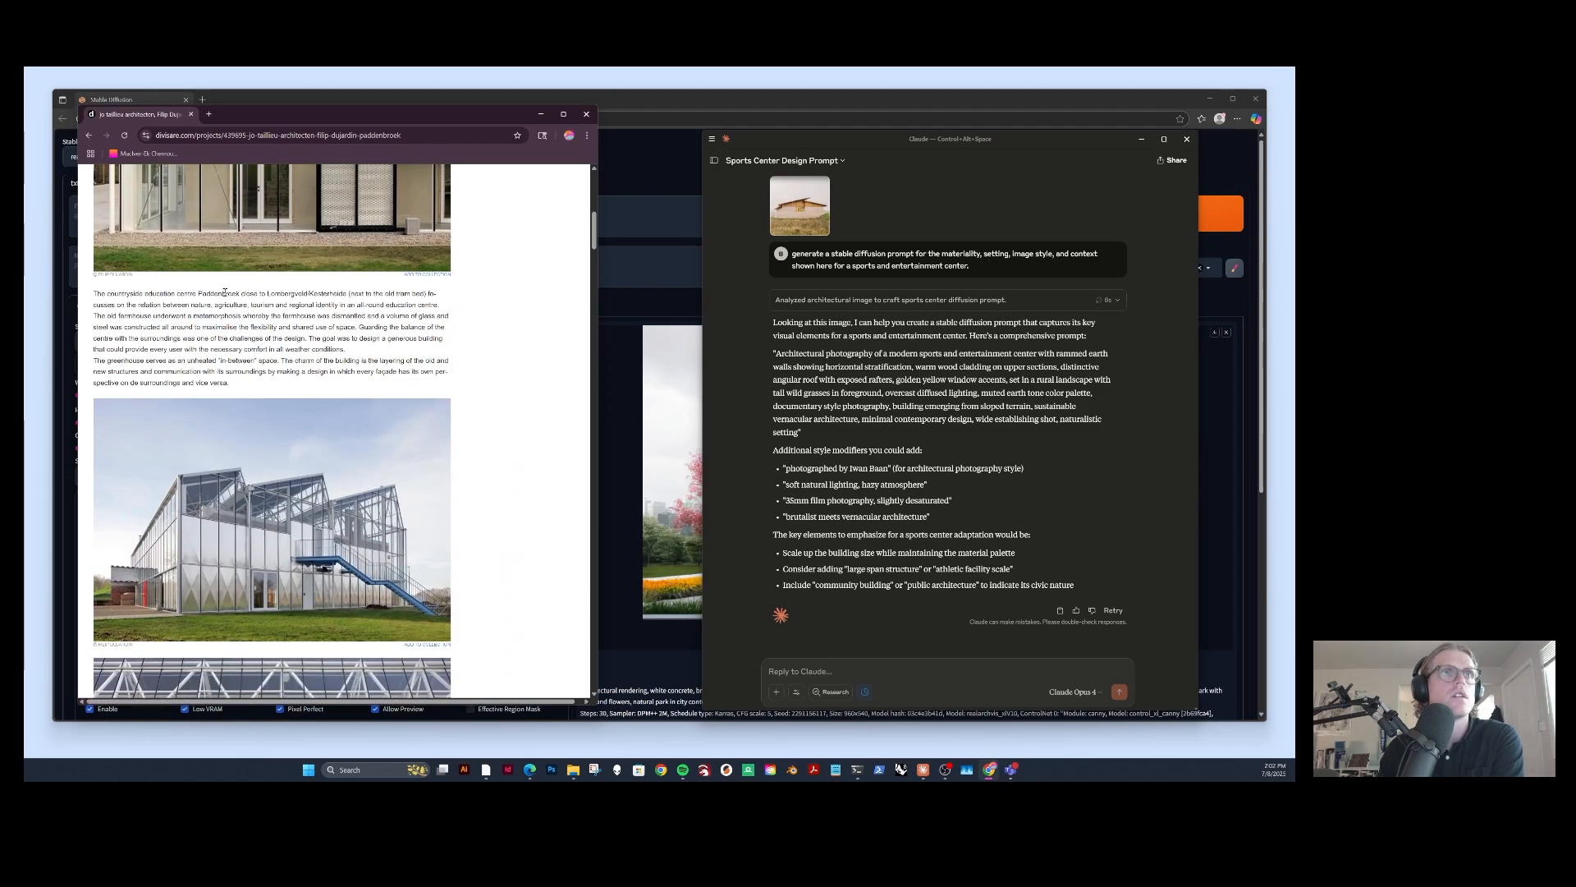
scroll(263, 381, "down", 10)
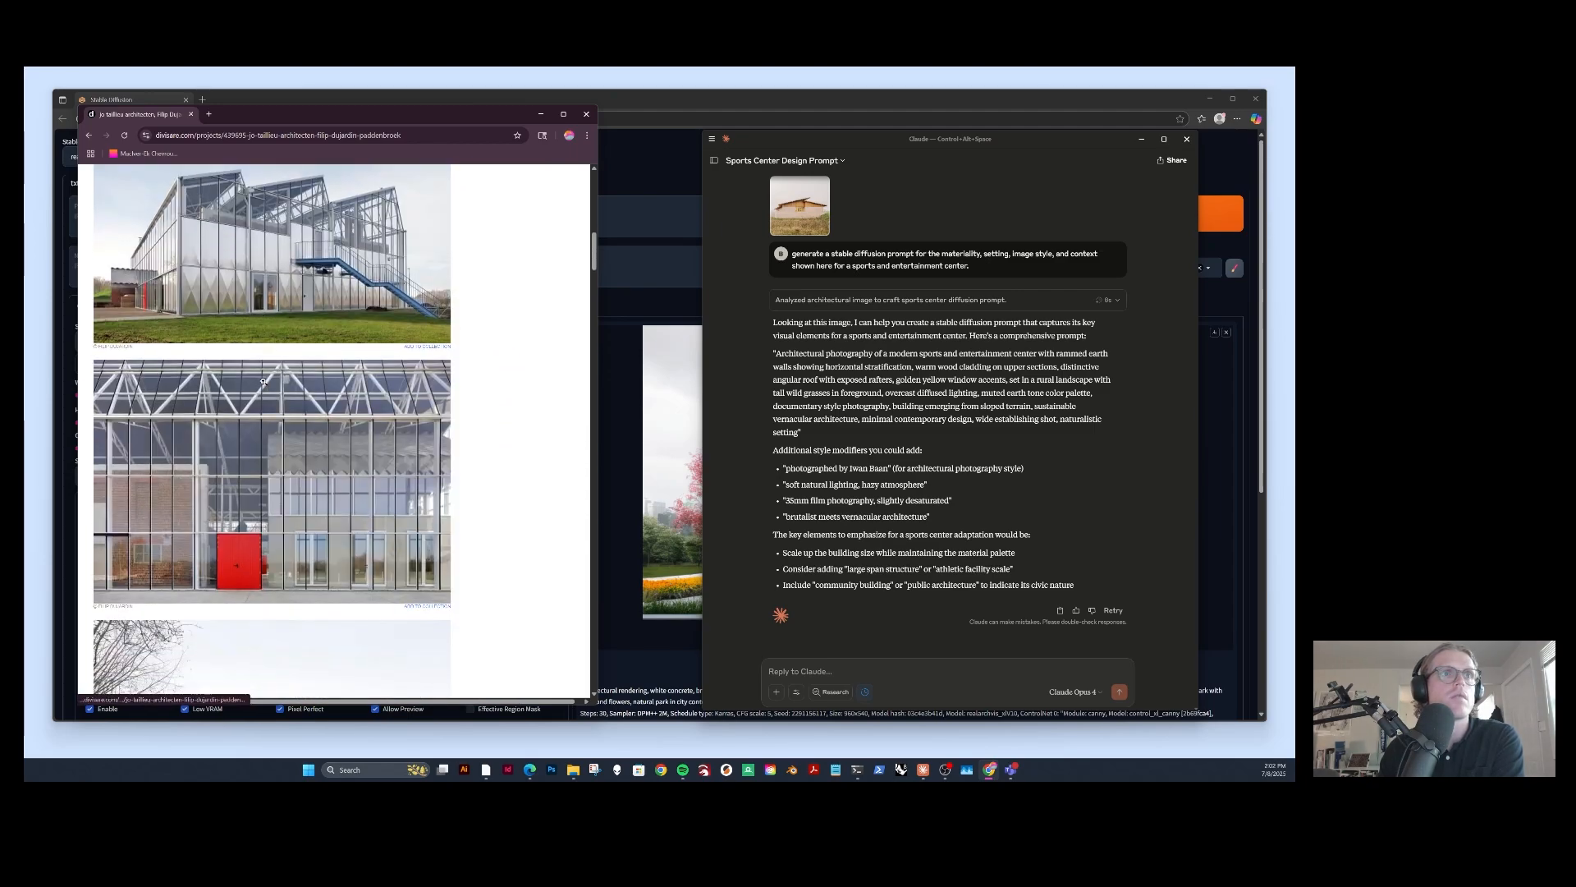
scroll(263, 381, "down", 12)
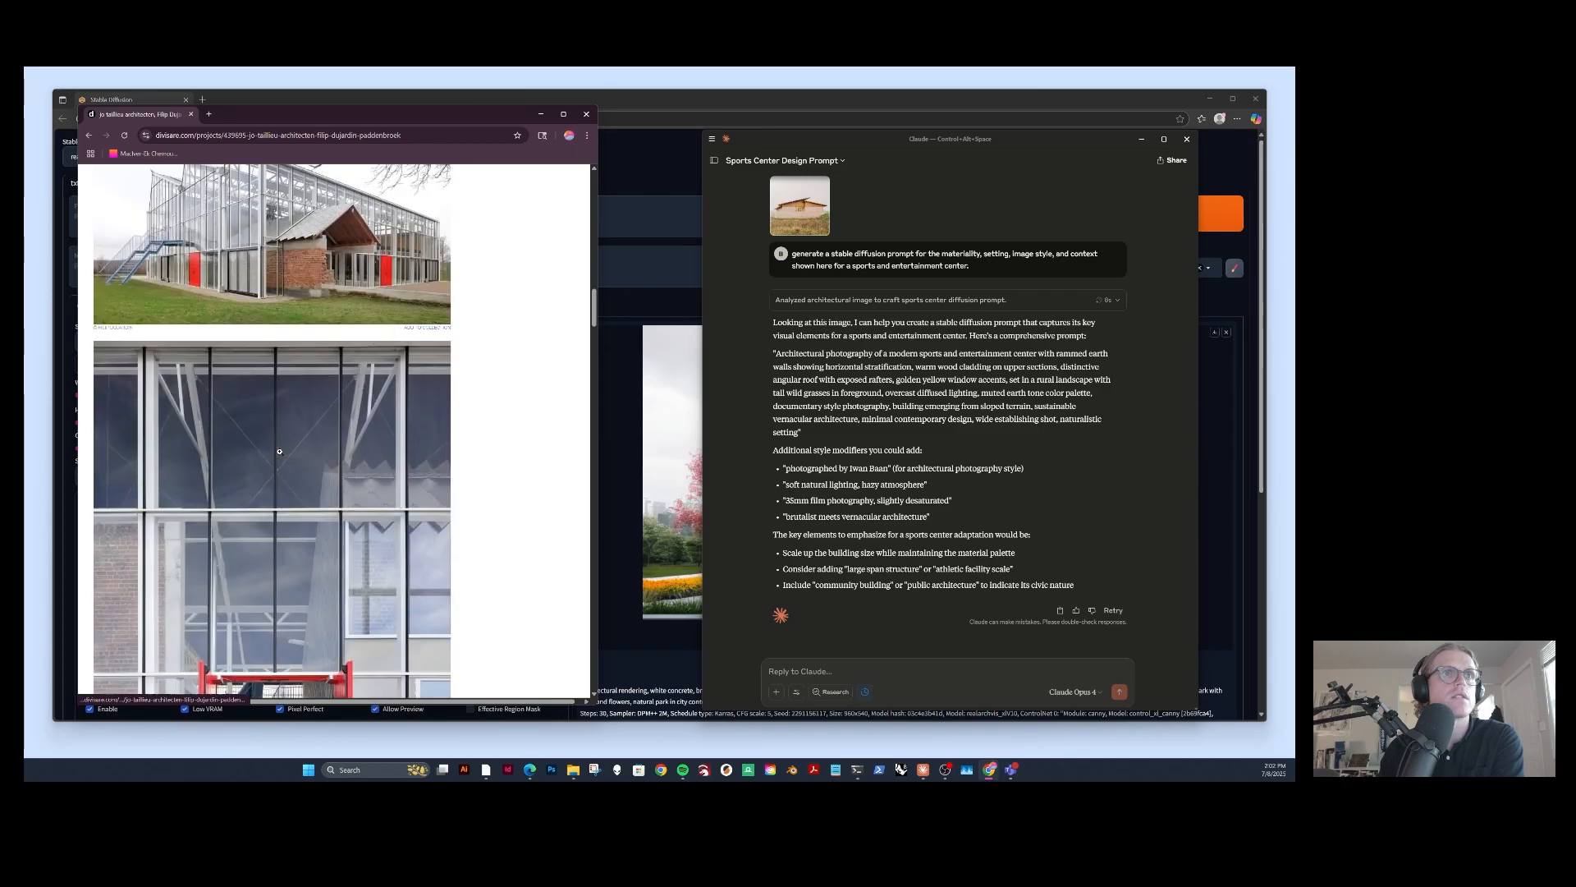
scroll(279, 451, "down", 10)
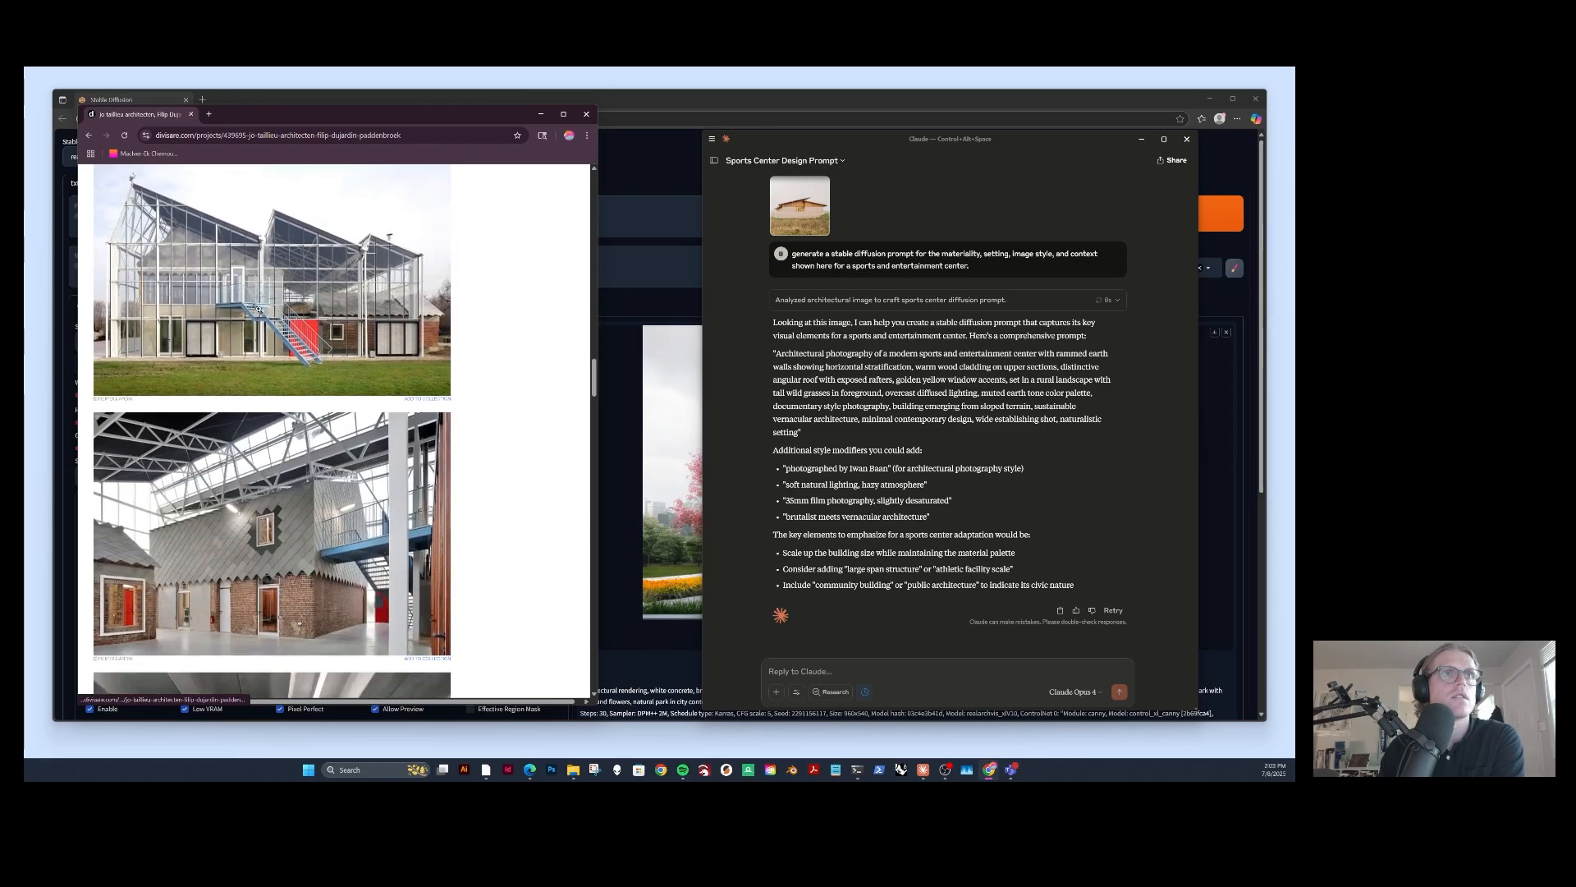
scroll(258, 309, "down", 3)
scroll(271, 440, "up", 5)
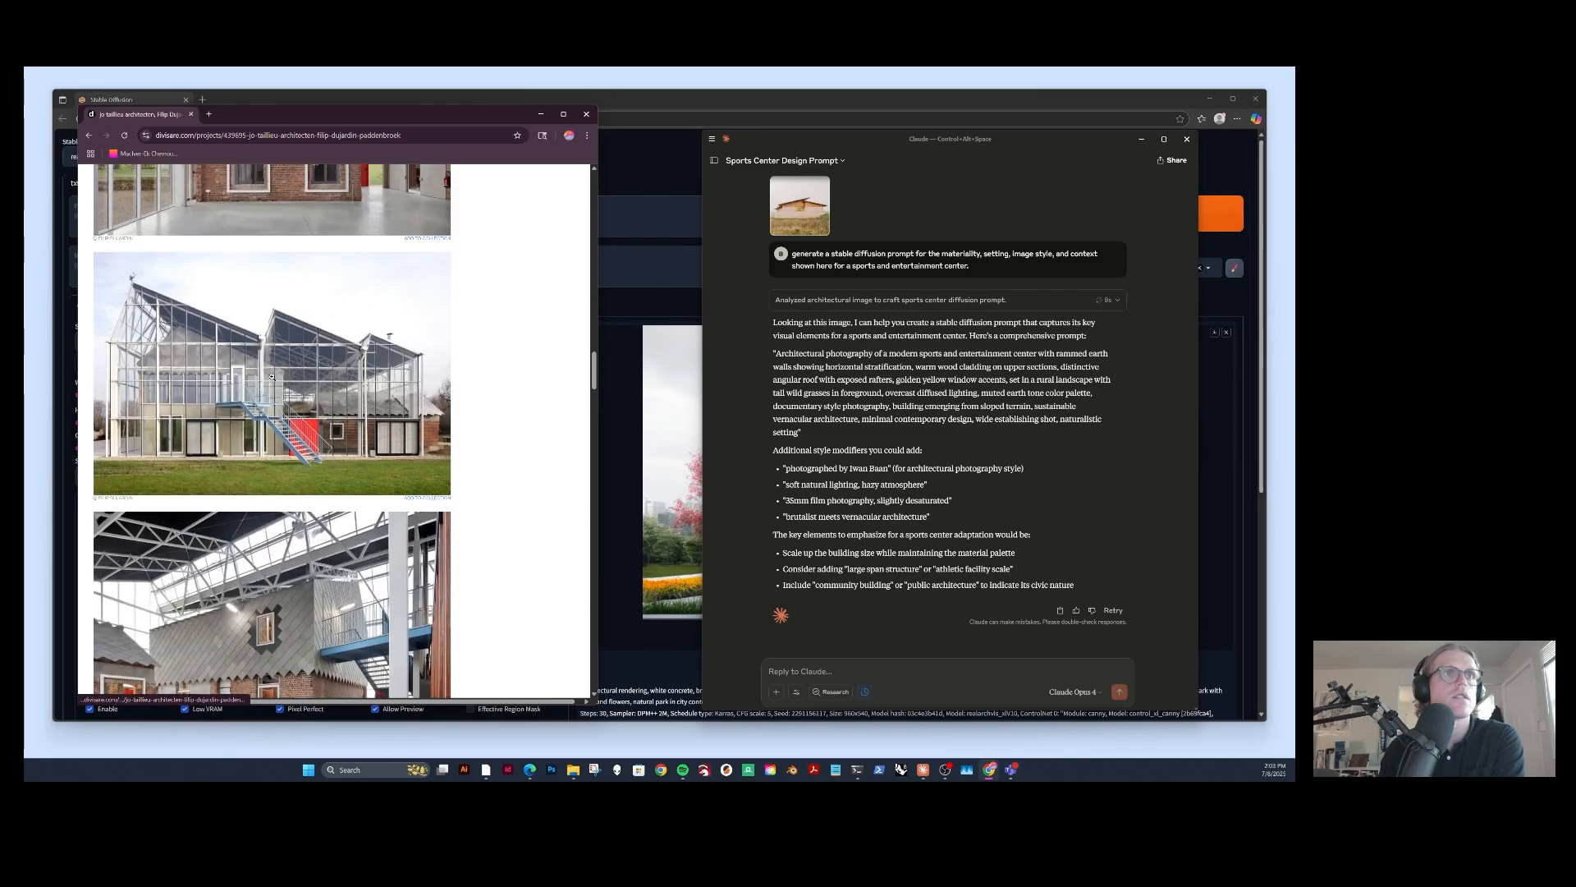
scroll(272, 377, "down", 10)
scroll(269, 433, "up", 3)
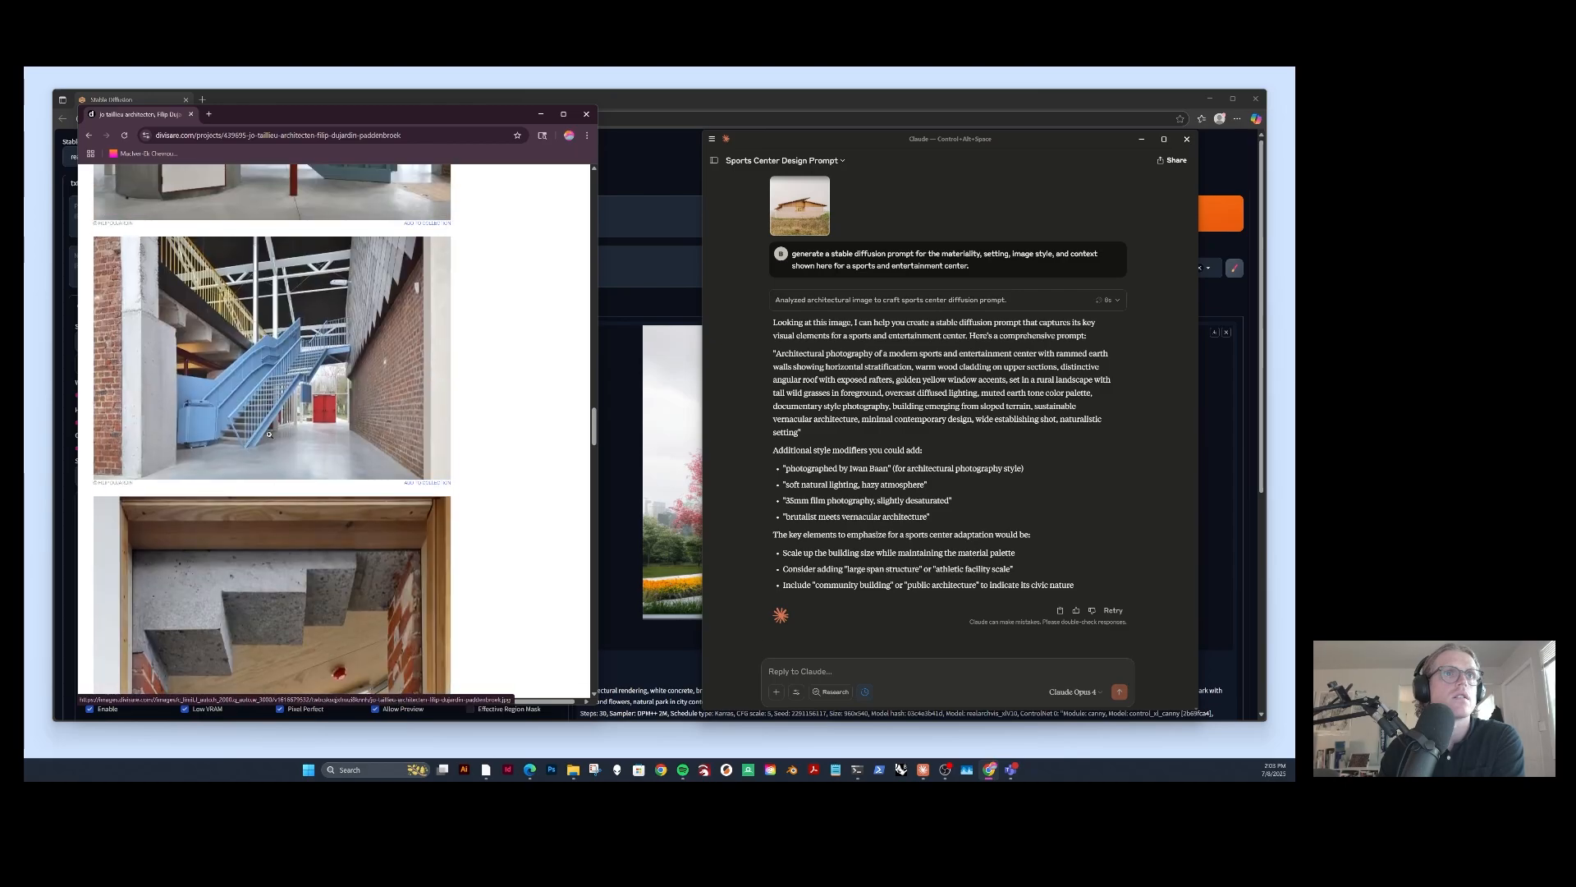
scroll(268, 434, "down", 5)
Copy the frontal exterior photo with the sawtooth glass roofs and blue stair into the Claude reply as an attachment.
right_click(268, 397)
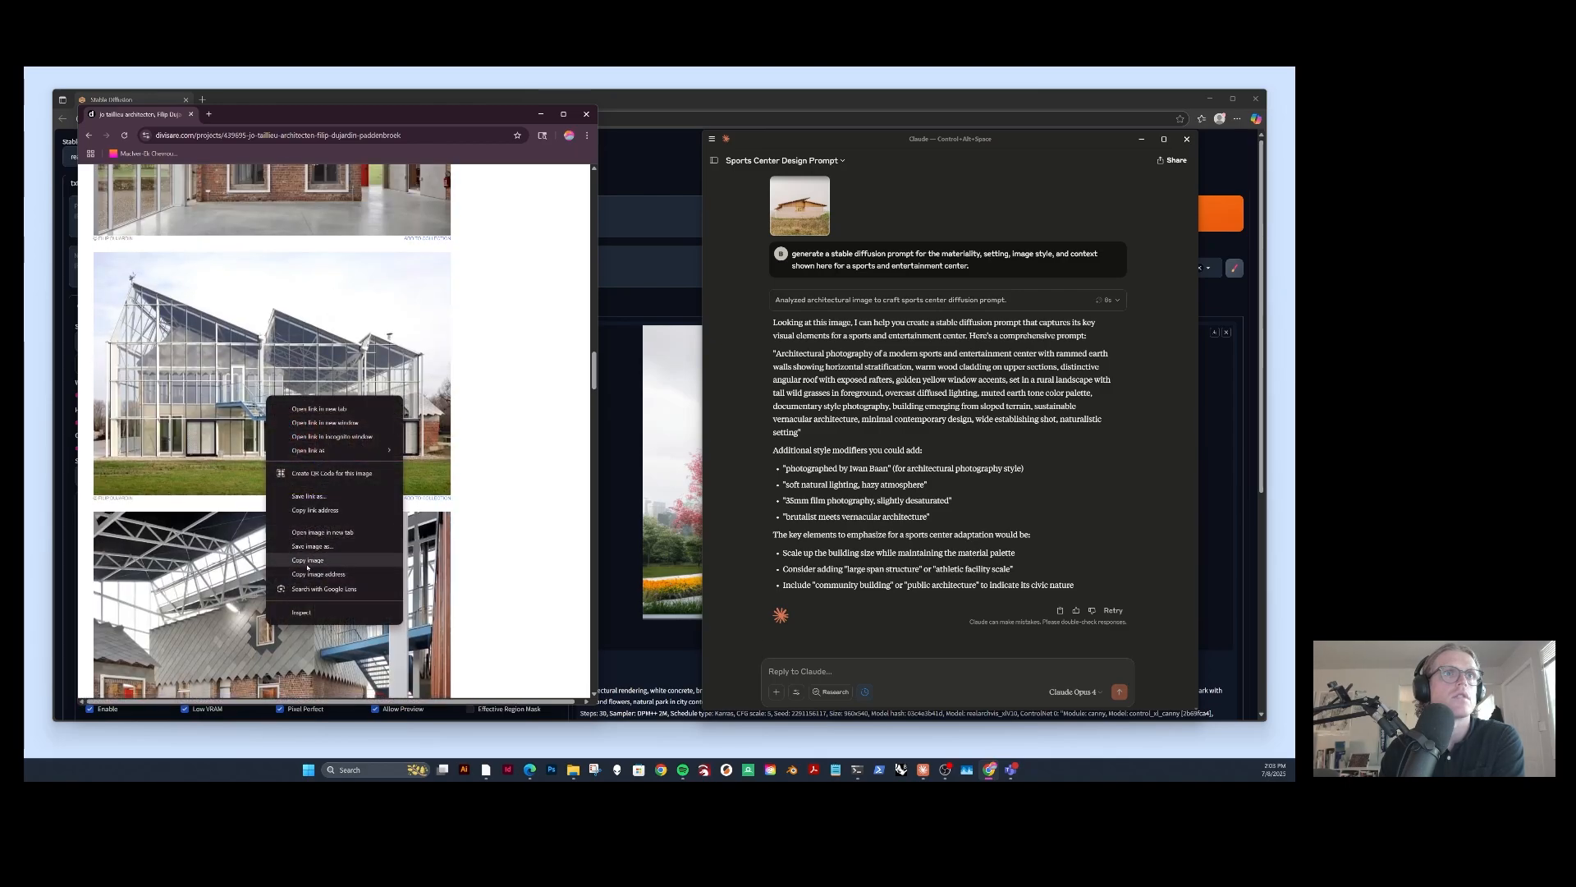
left_click(308, 560)
left_click(895, 671)
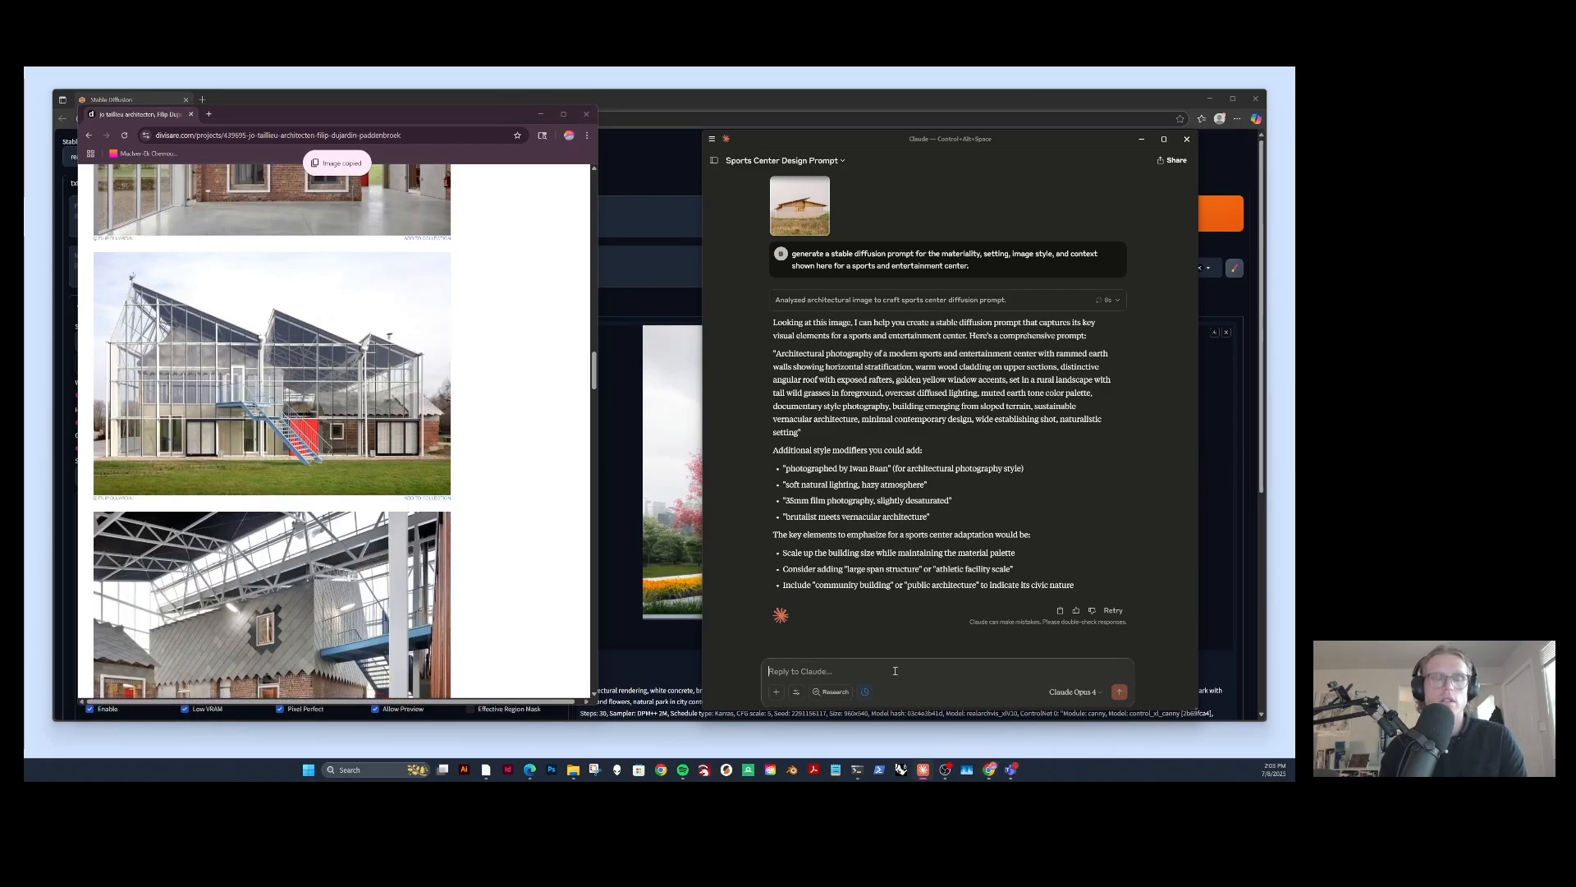
key("ctrl+v")
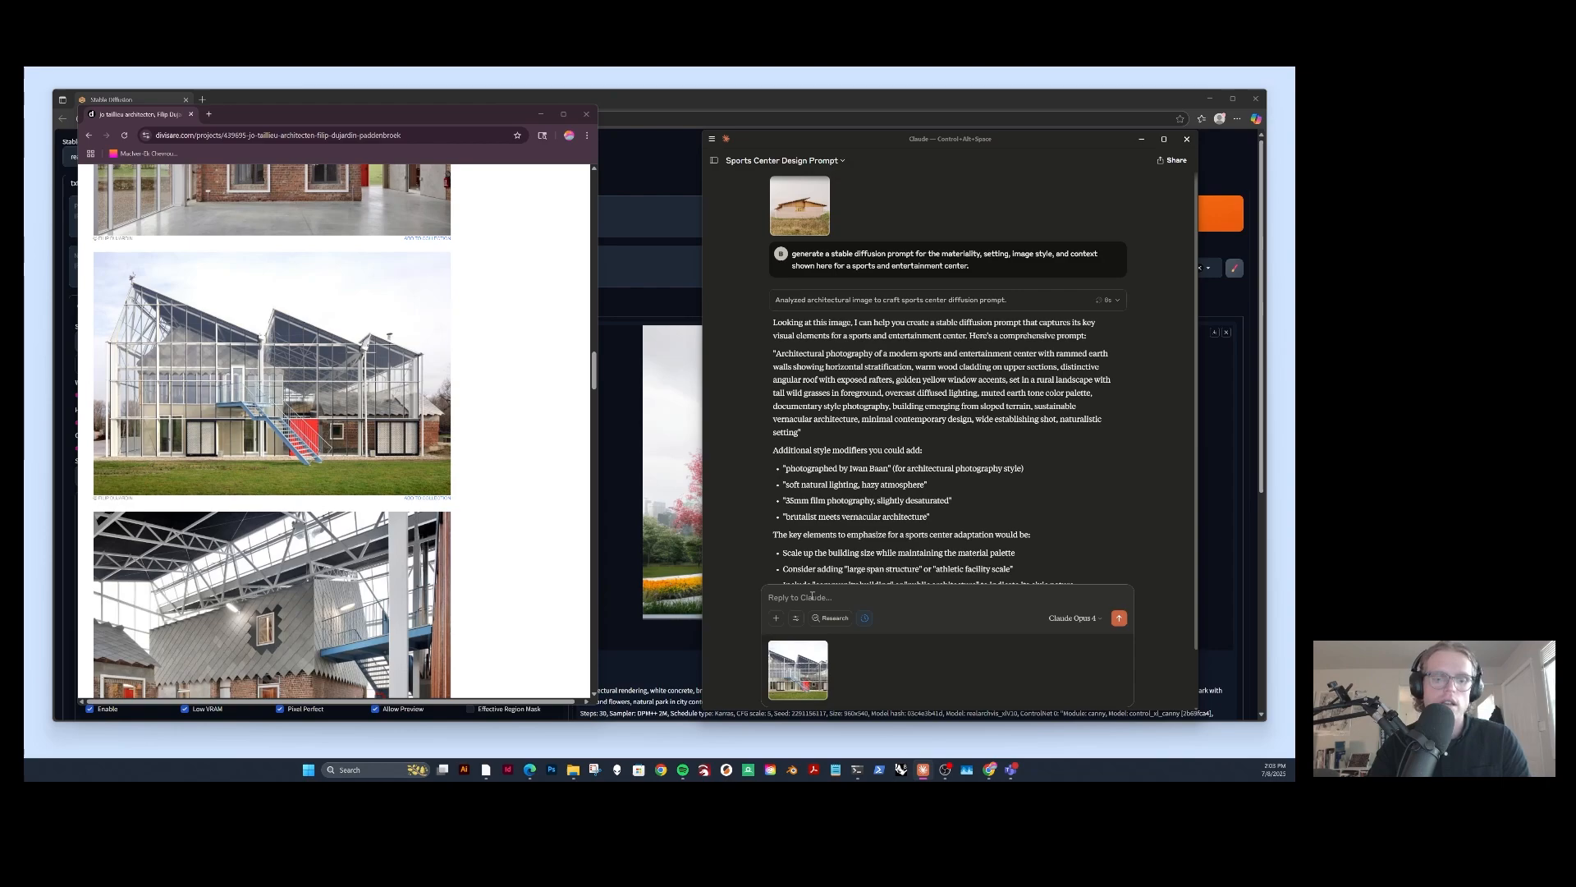
Send Claude the request "give me a prompt to translate this image and its architectural style to a house using stable diffusion".
type("give me a prompt to translate thi")
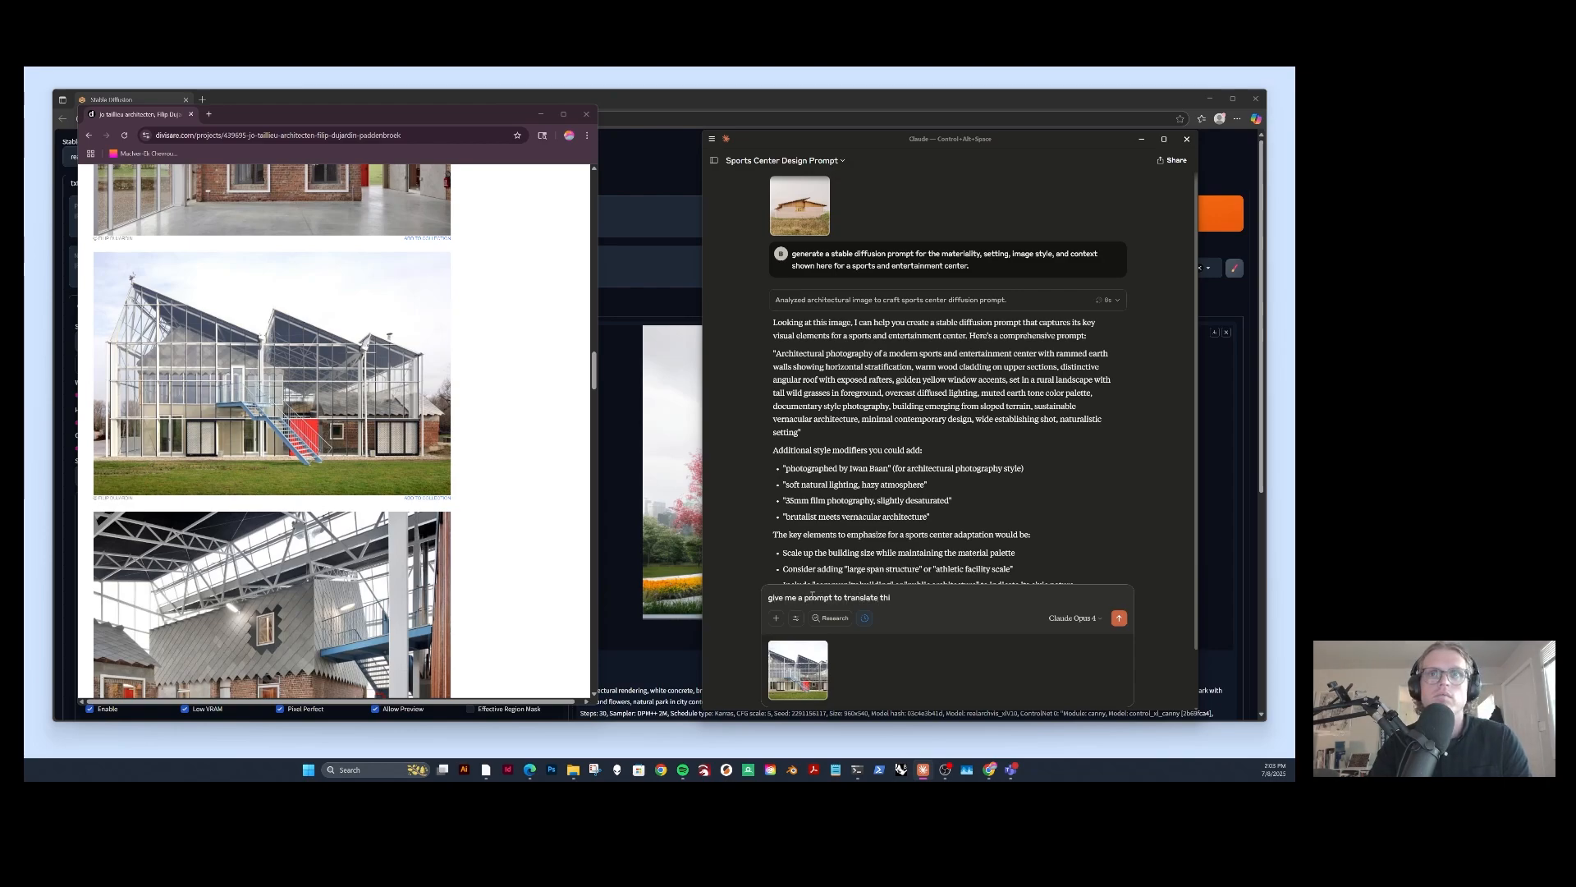
type("s image to a")
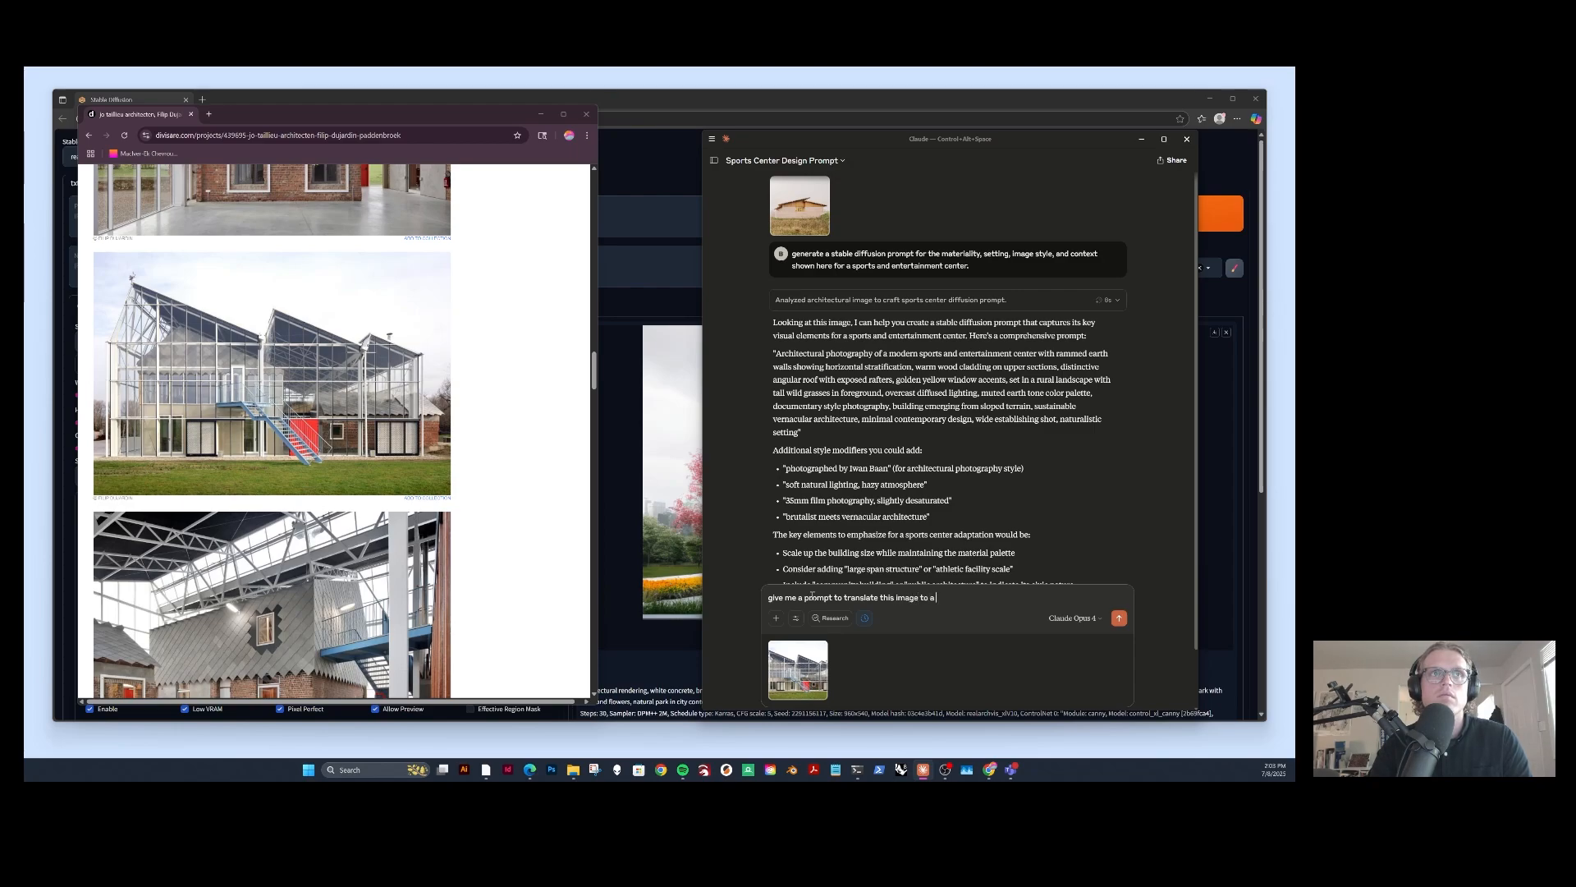
key("BackSpace")
key("BackSpace")
key("BackSpace")
key("BackSpace")
key("BackSpace")
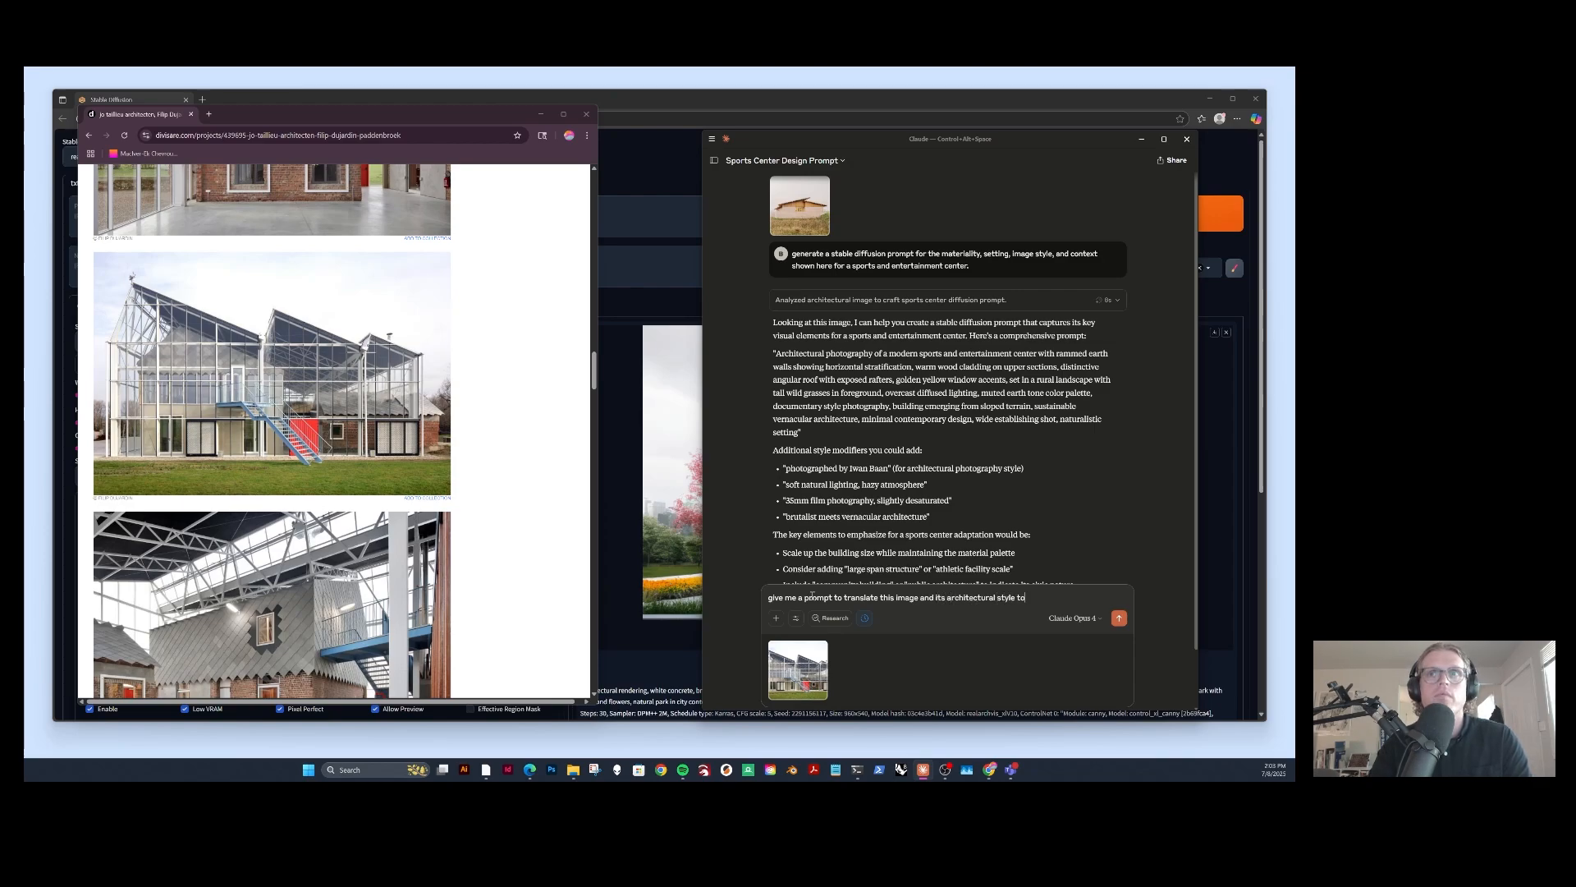
type("new ")
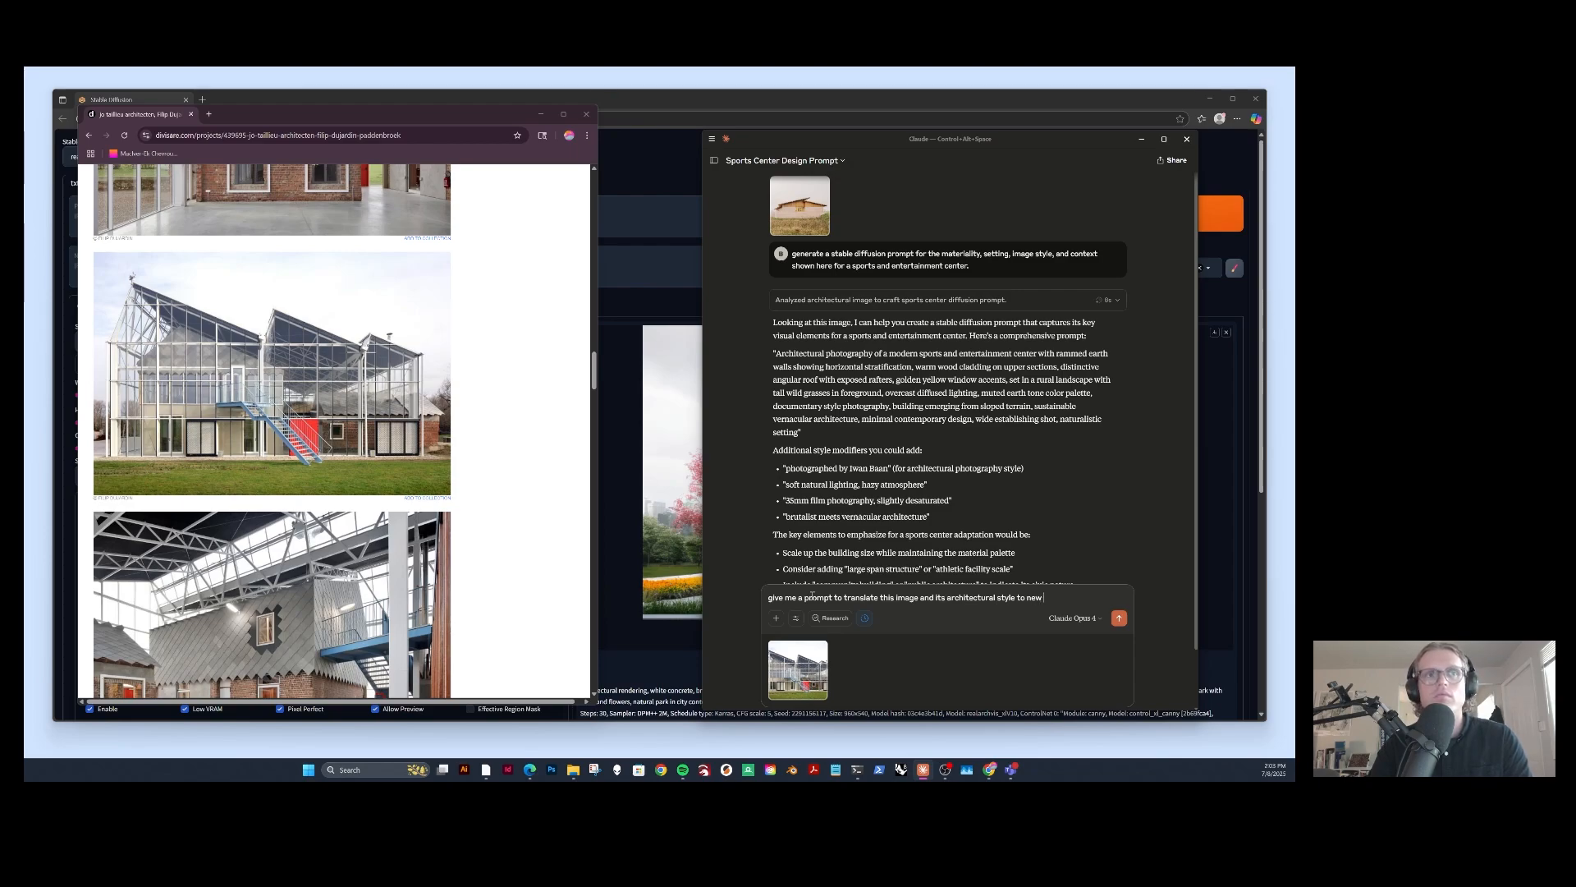
key("BackSpace")
key("BackSpace")
key("BackSpace")
key("BackSpace")
type("a house")
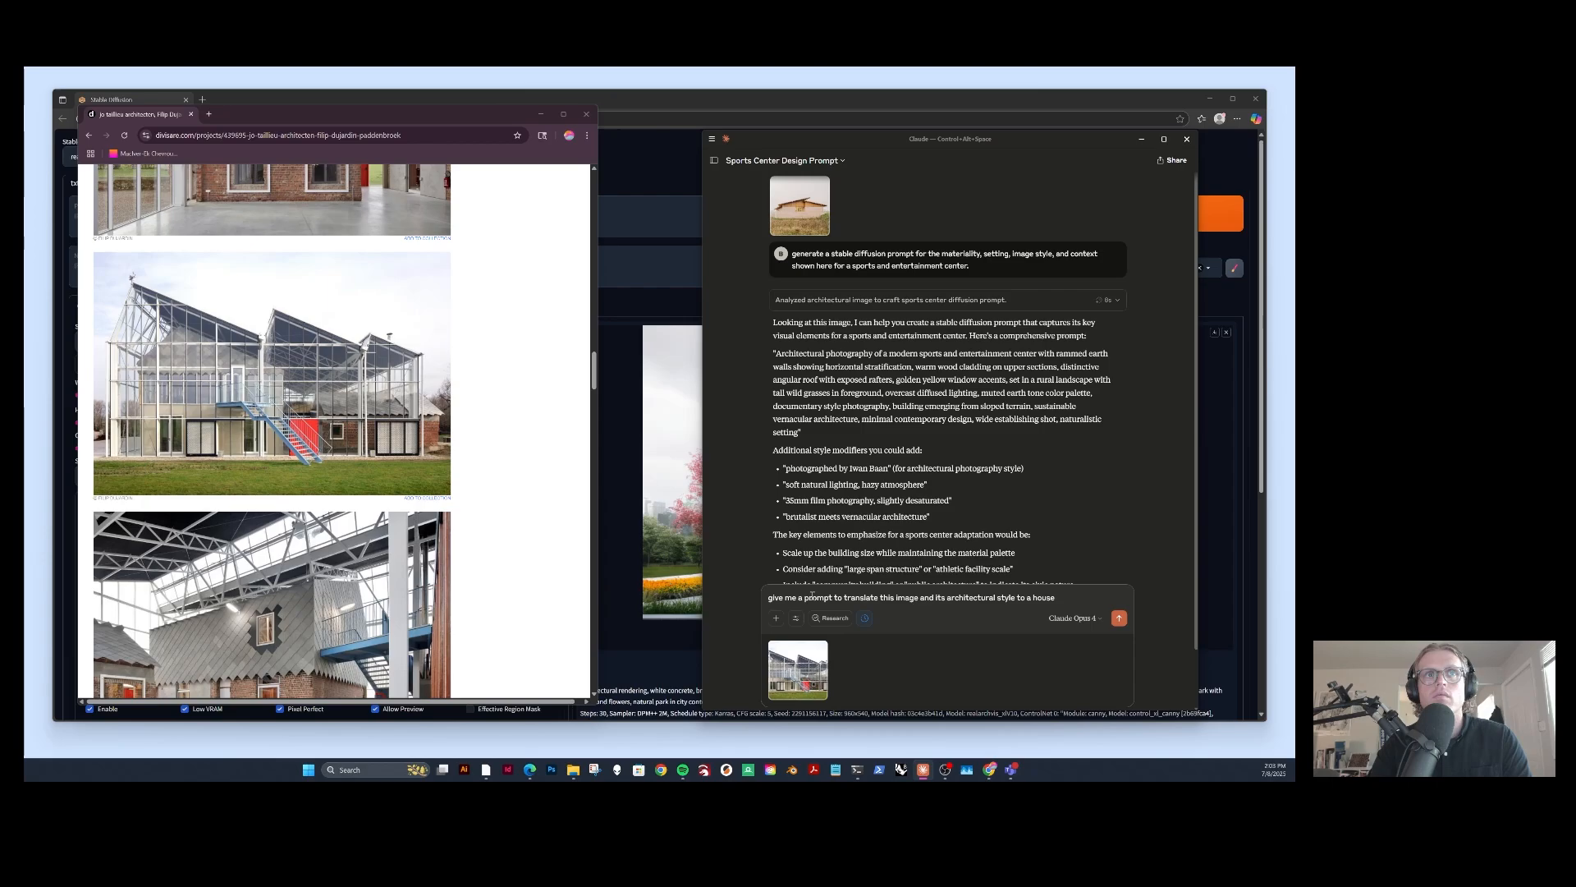
type(" using stable")
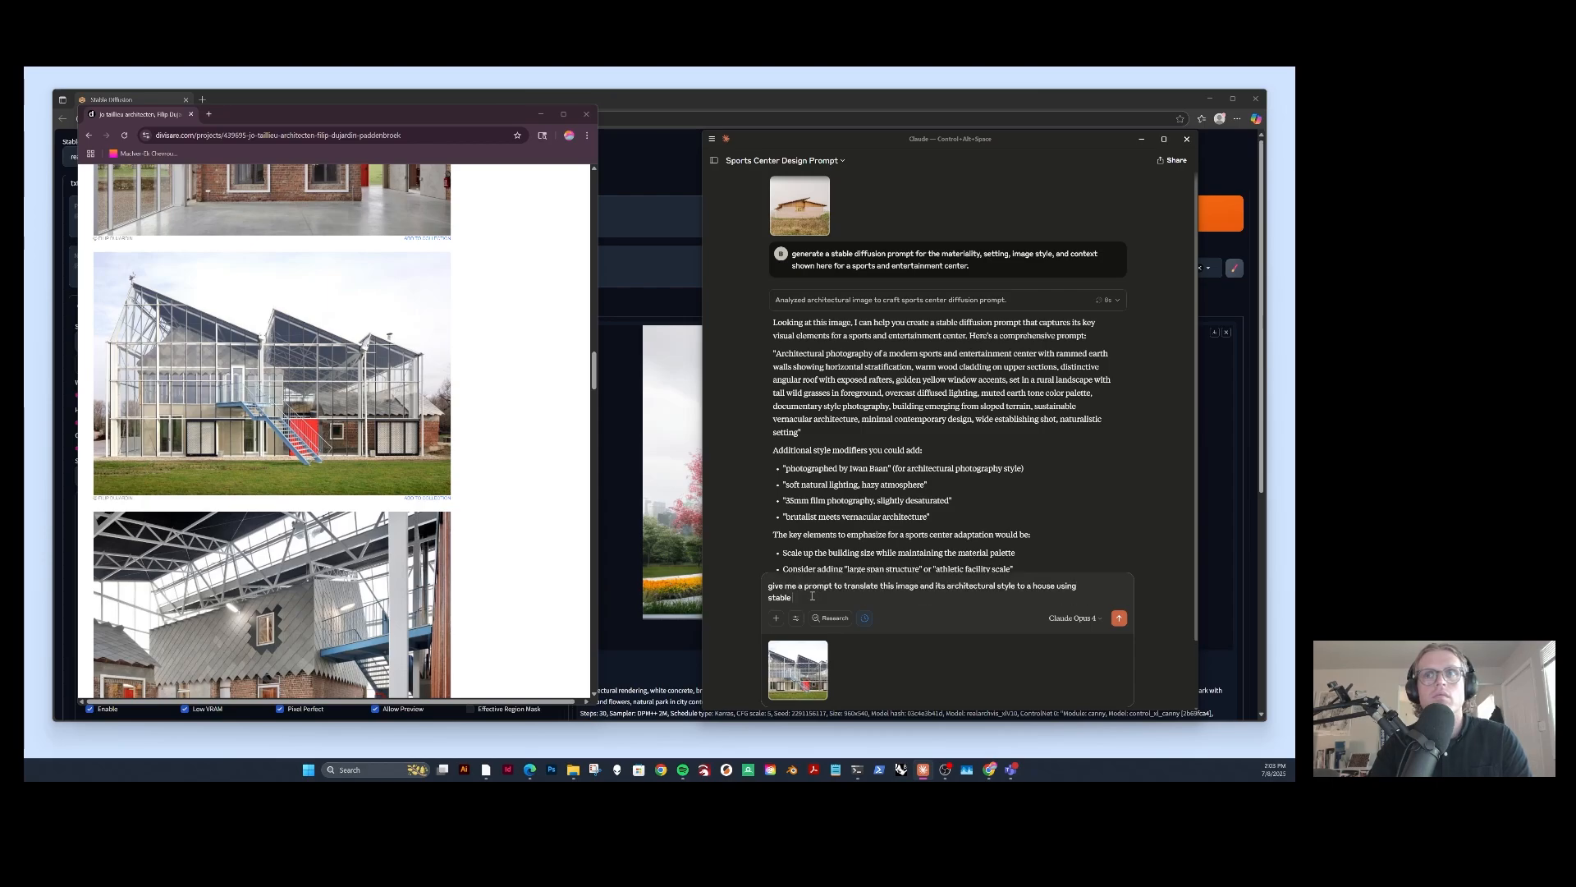
type(" diffusion")
key("Return")
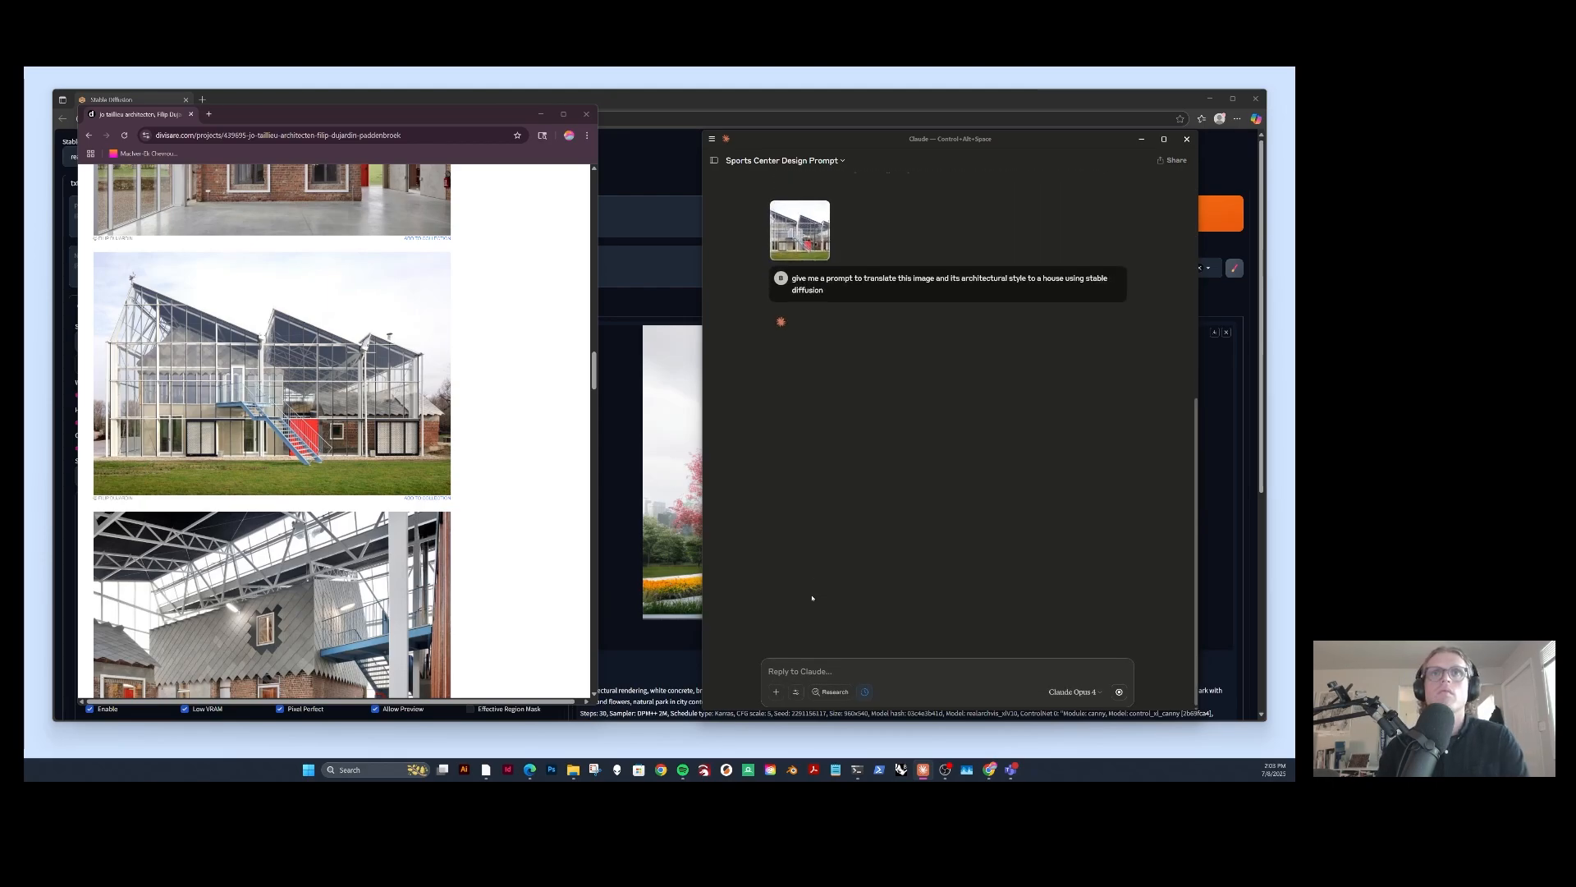
Look through the remaining Paddenbroek photos and drawings on the project page.
scroll(412, 520, "down", 10)
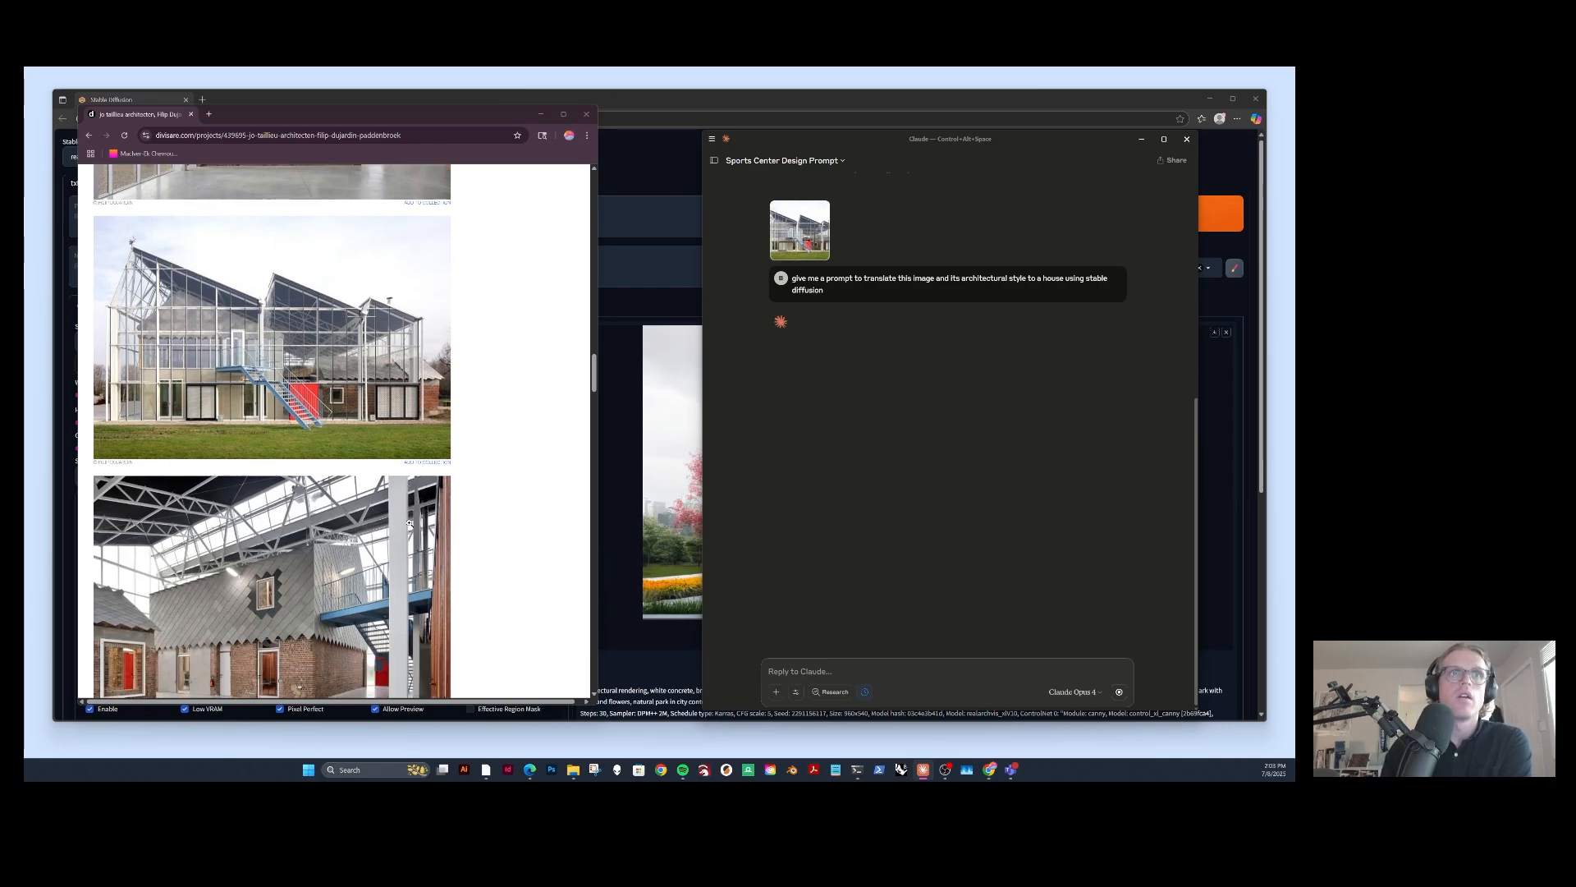
scroll(412, 520, "down", 12)
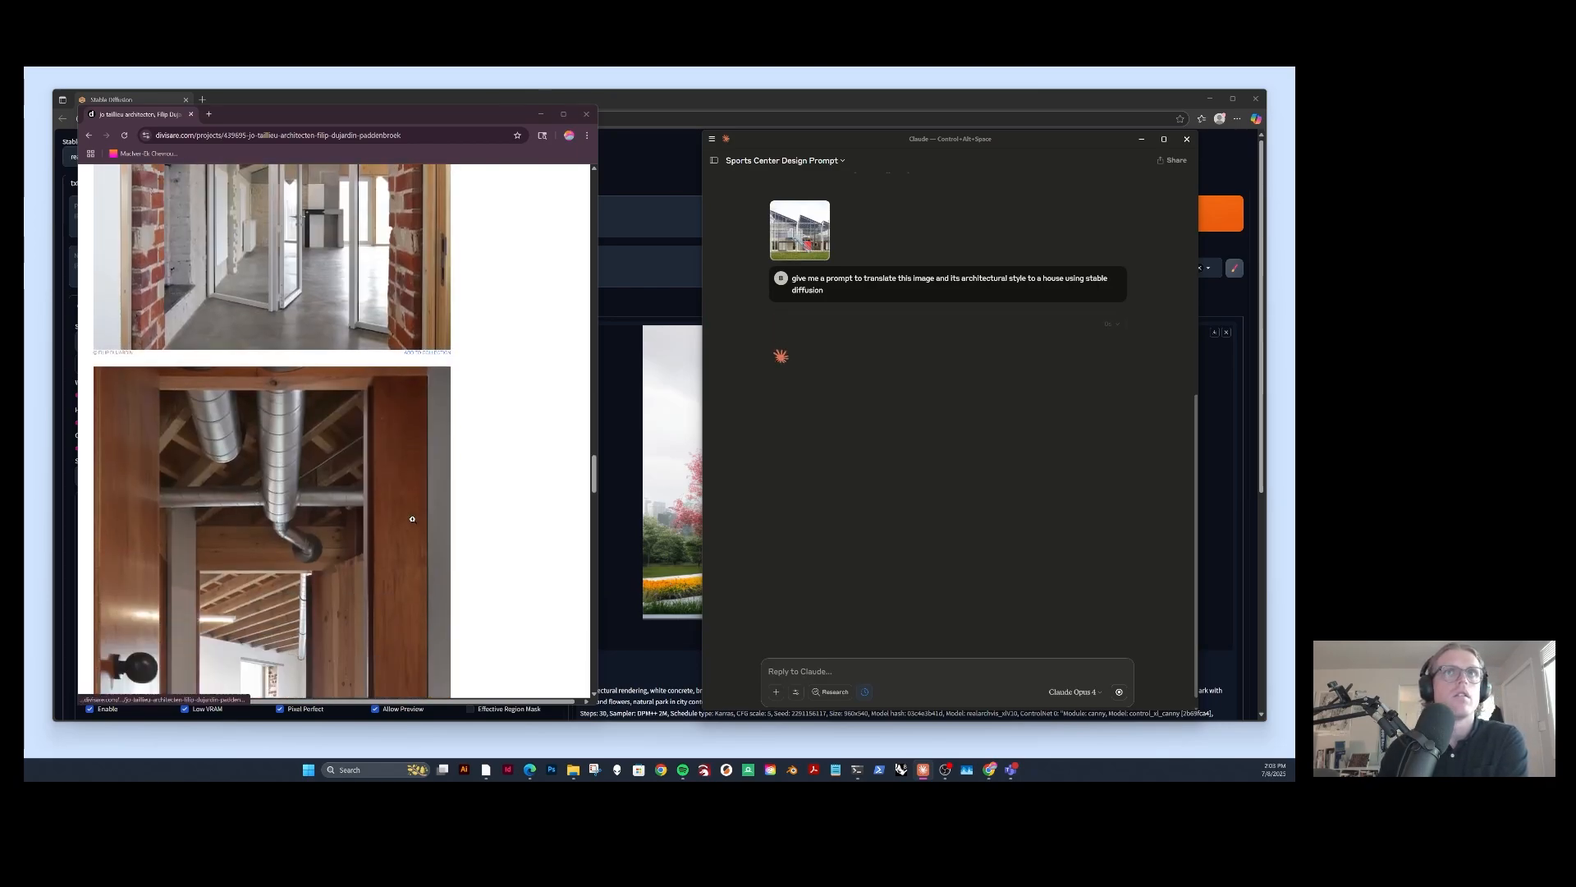
scroll(412, 519, "down", 4)
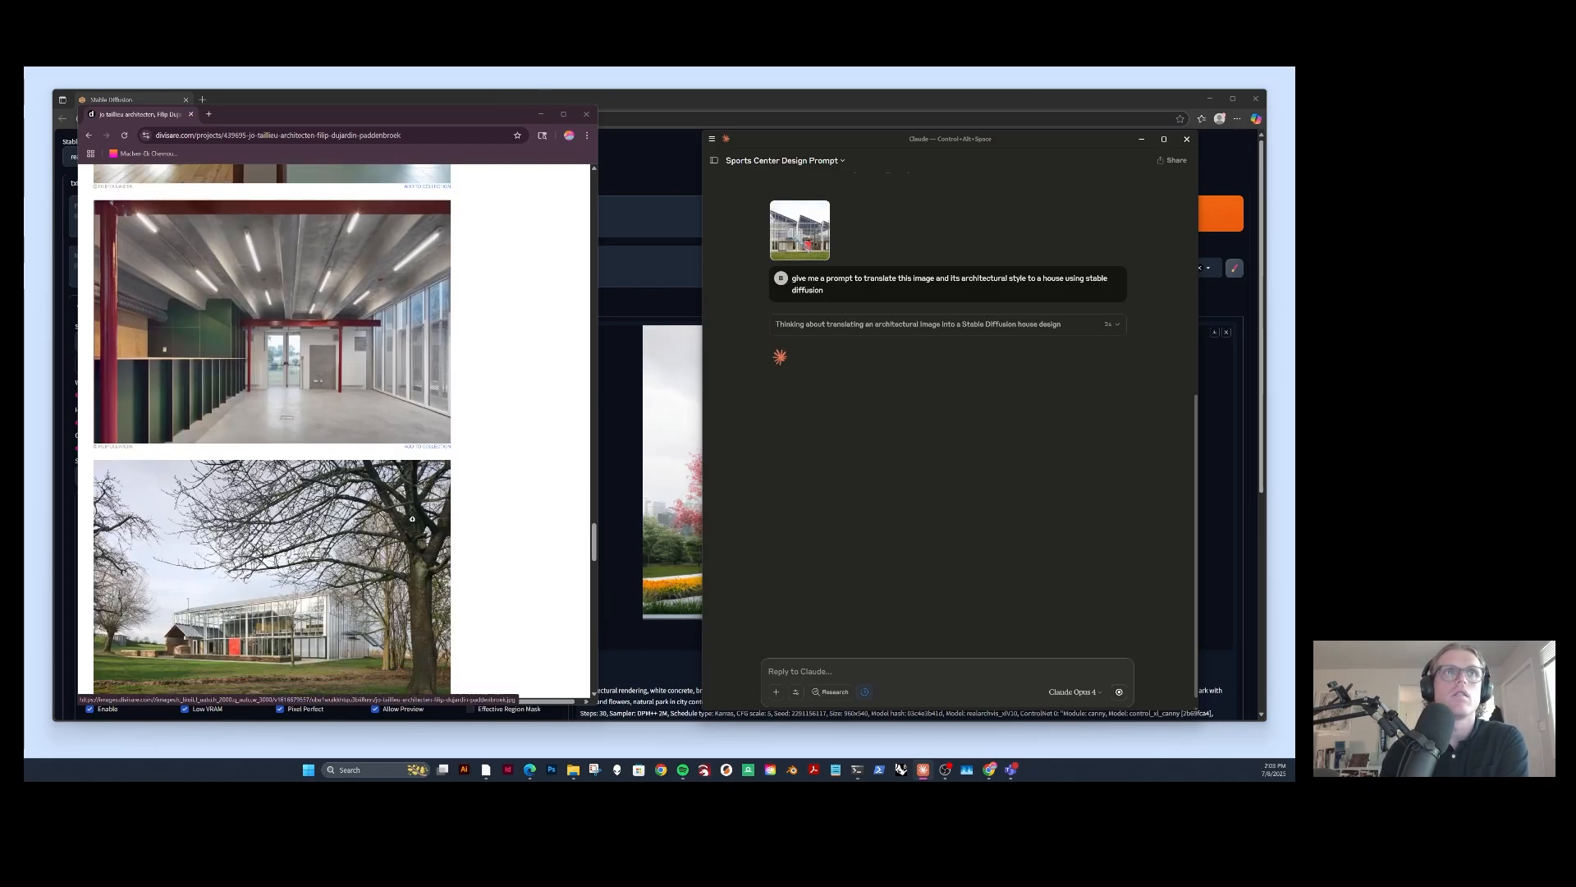
scroll(412, 519, "down", 3)
scroll(412, 519, "down", 4)
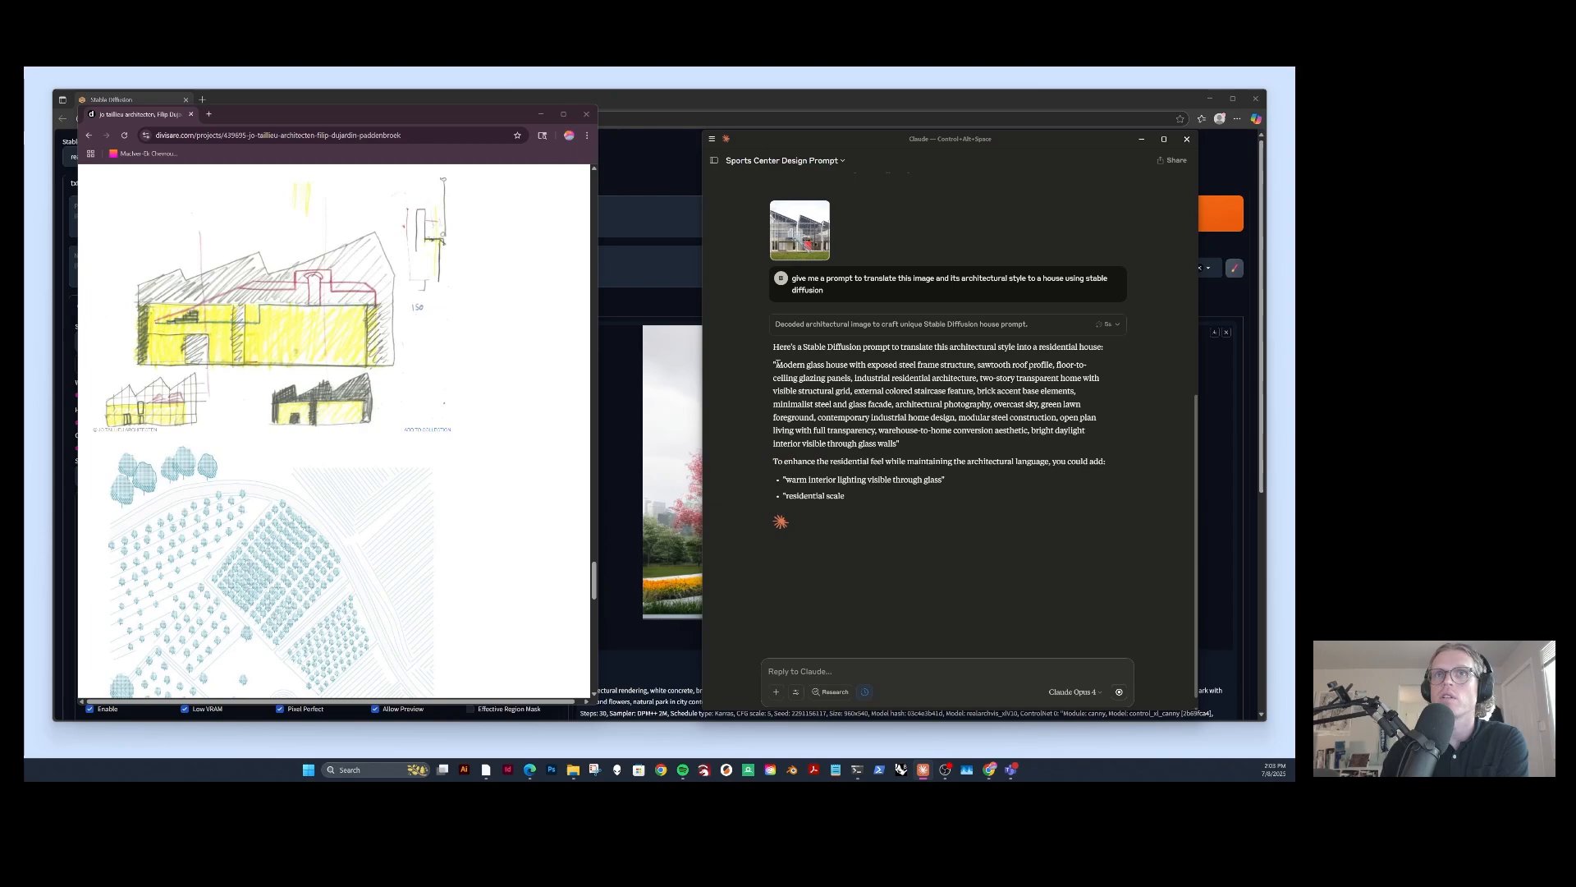
Copy Claude's glass house prompt, switch to the Stable Diffusion window and paste it as the positive prompt.
left_click_drag(776, 364, 899, 444)
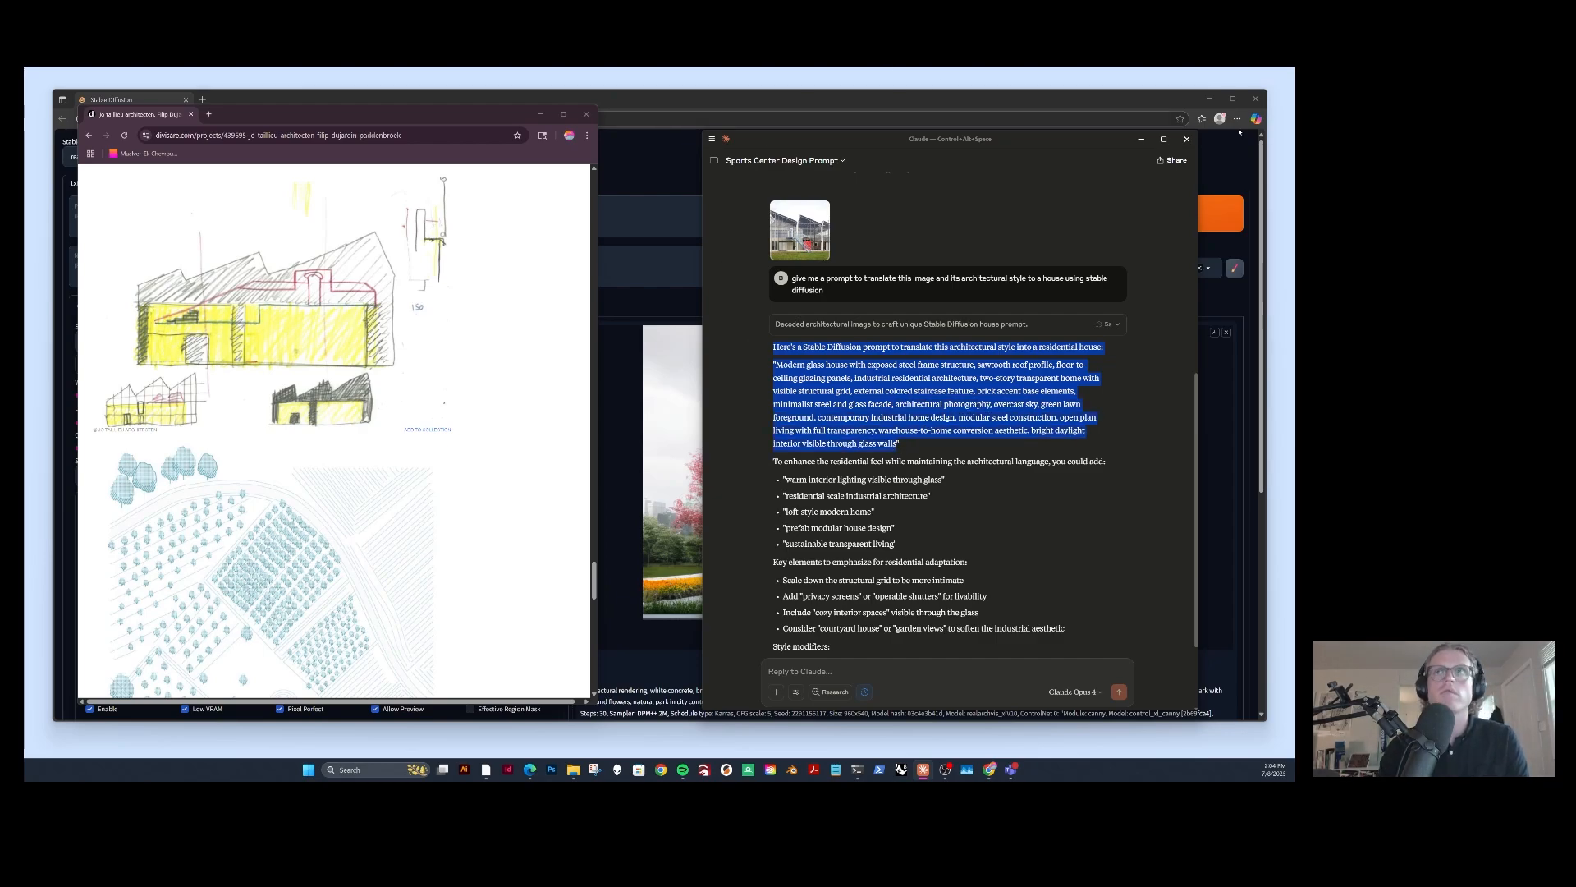
left_click(1142, 141)
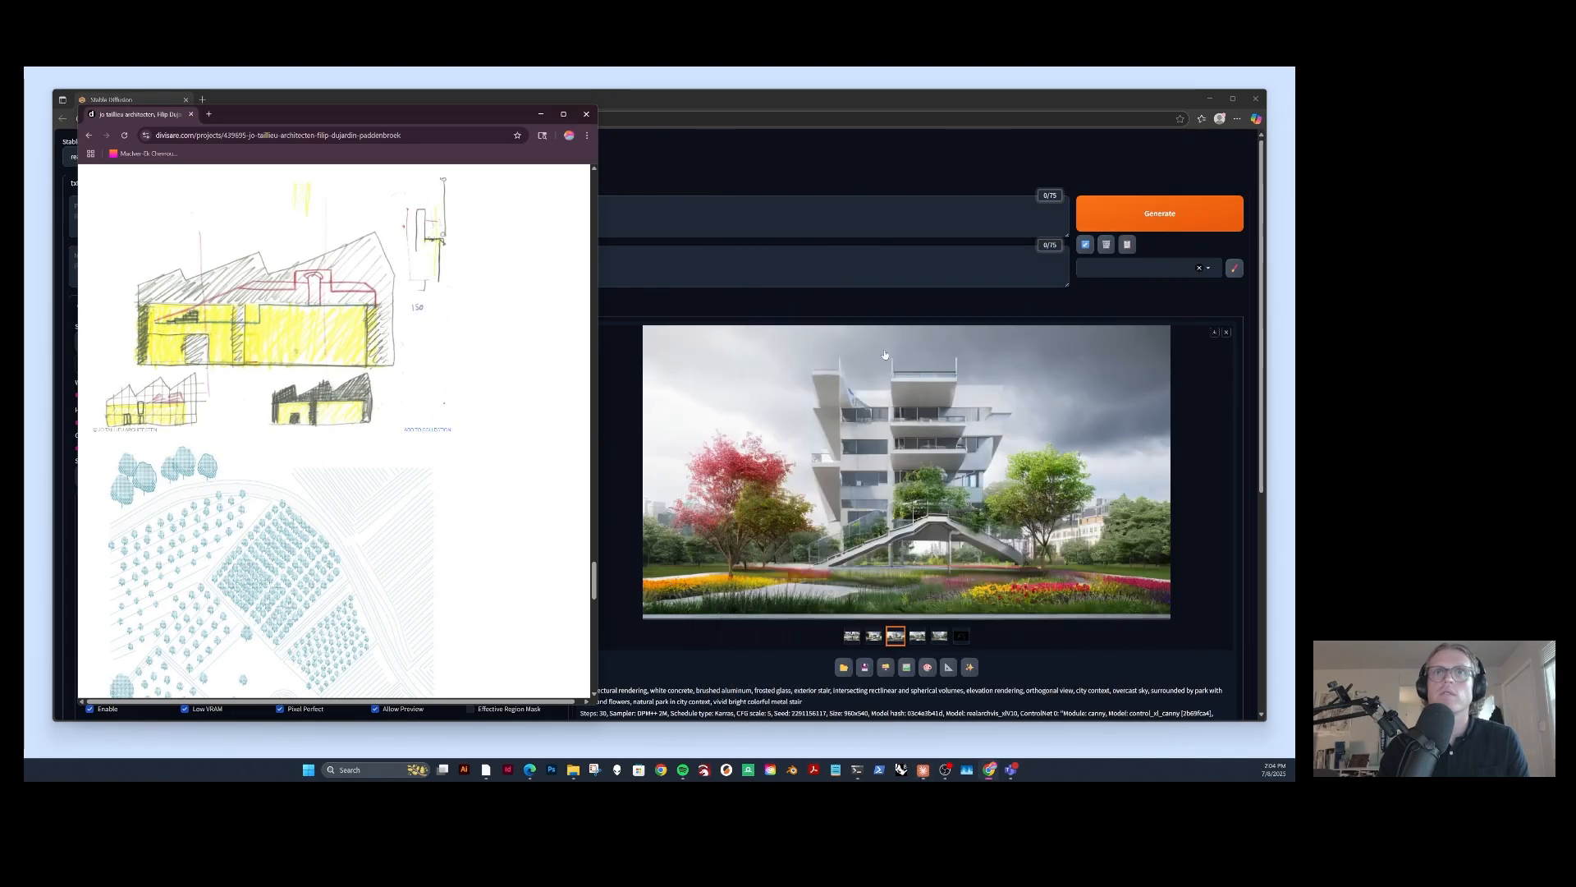
left_click(540, 114)
left_click(300, 230)
key("ctrl+v")
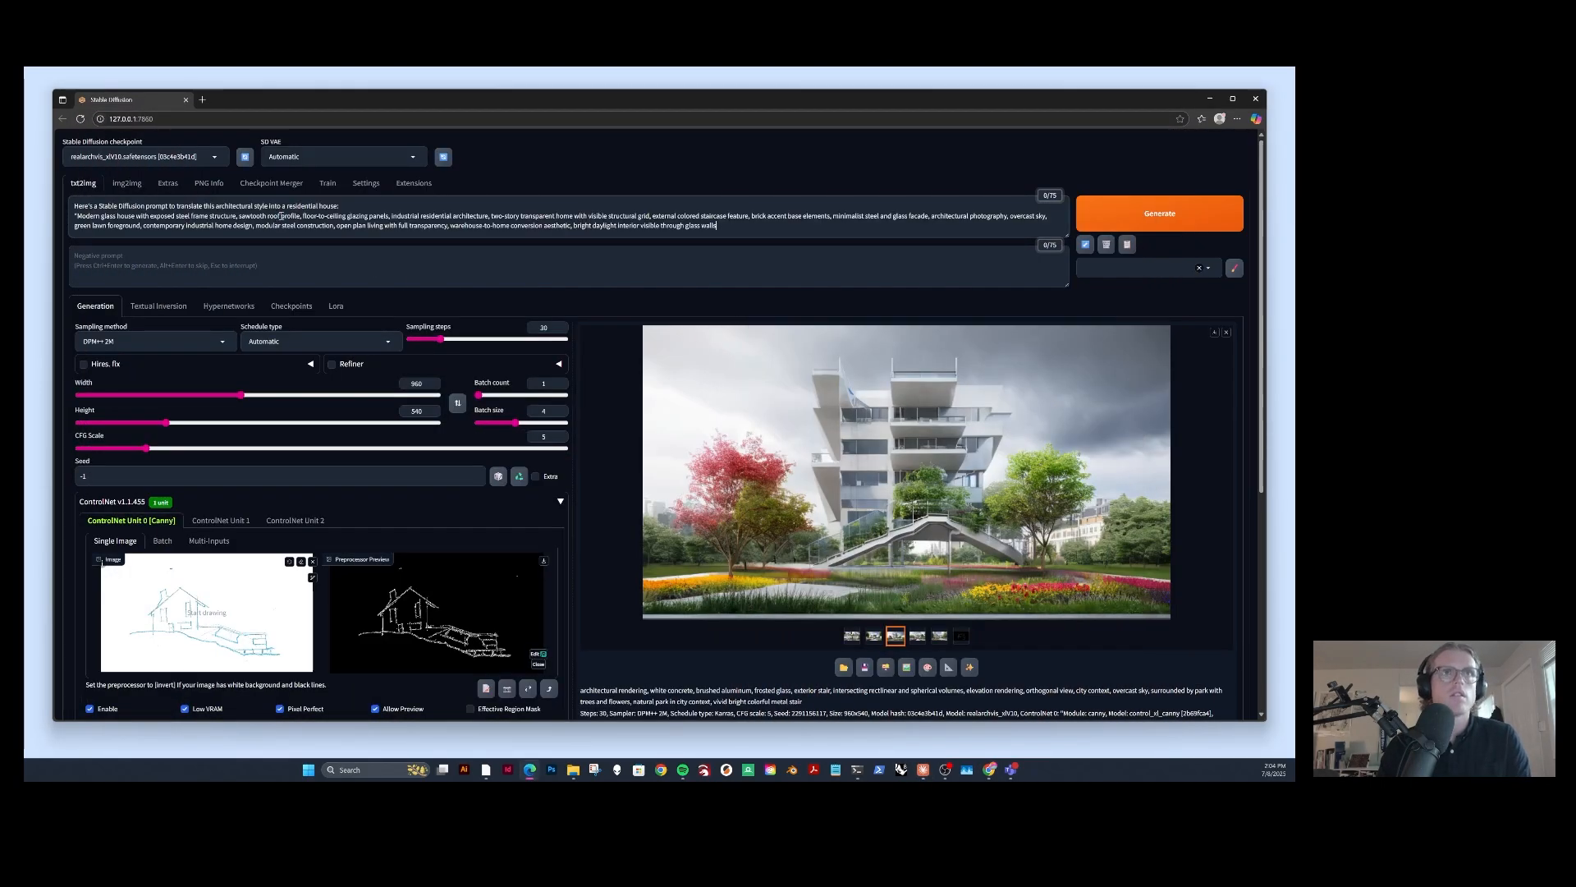
Remove the introductory sentence and opening quotation mark so the positive prompt starts with "Modern glass house".
left_click_drag(357, 204, 74, 206)
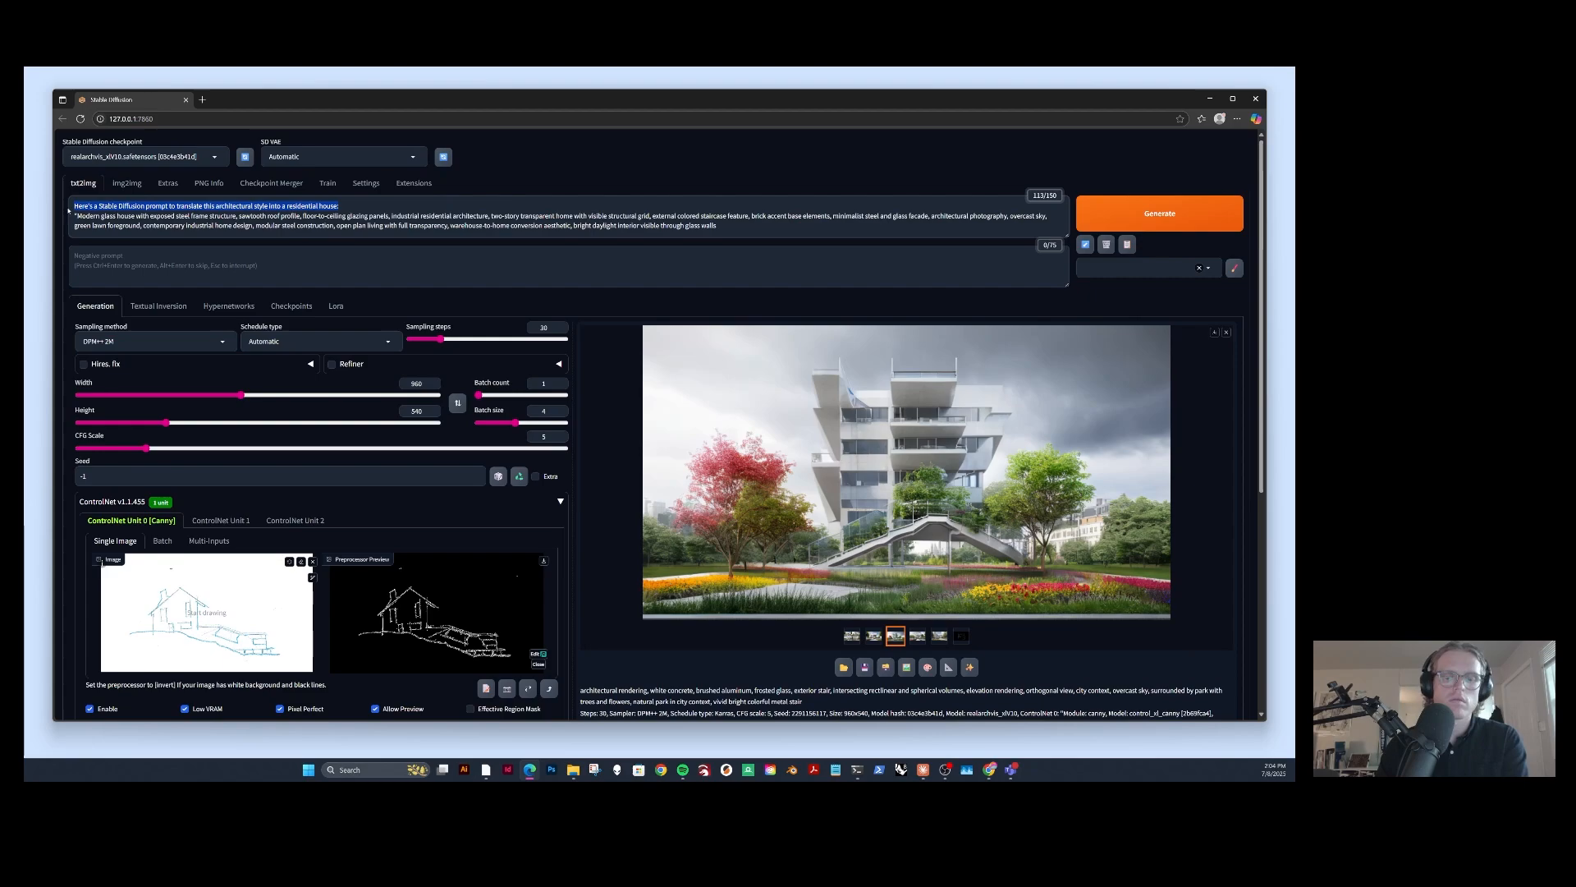
key("BackSpace")
key("BackSpace")
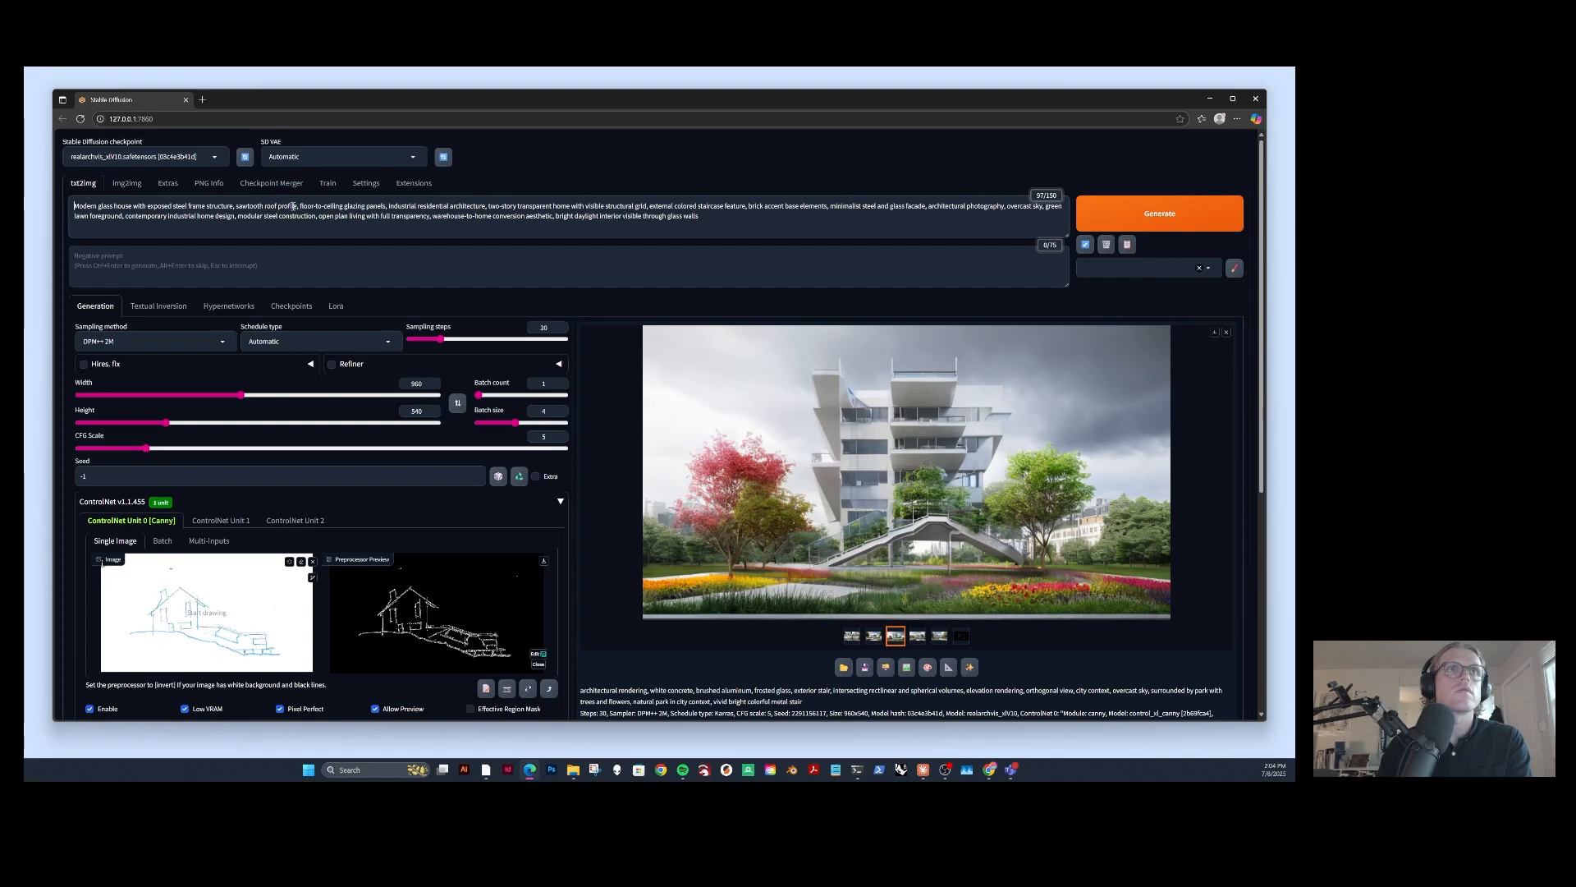
Replace "sawtooth" with "pitched" in the positive prompt and insert "colorful vibrant chimney," after "floor-to-ceiling glazing panels,".
left_click_drag(262, 206, 238, 206)
key("BackSpace")
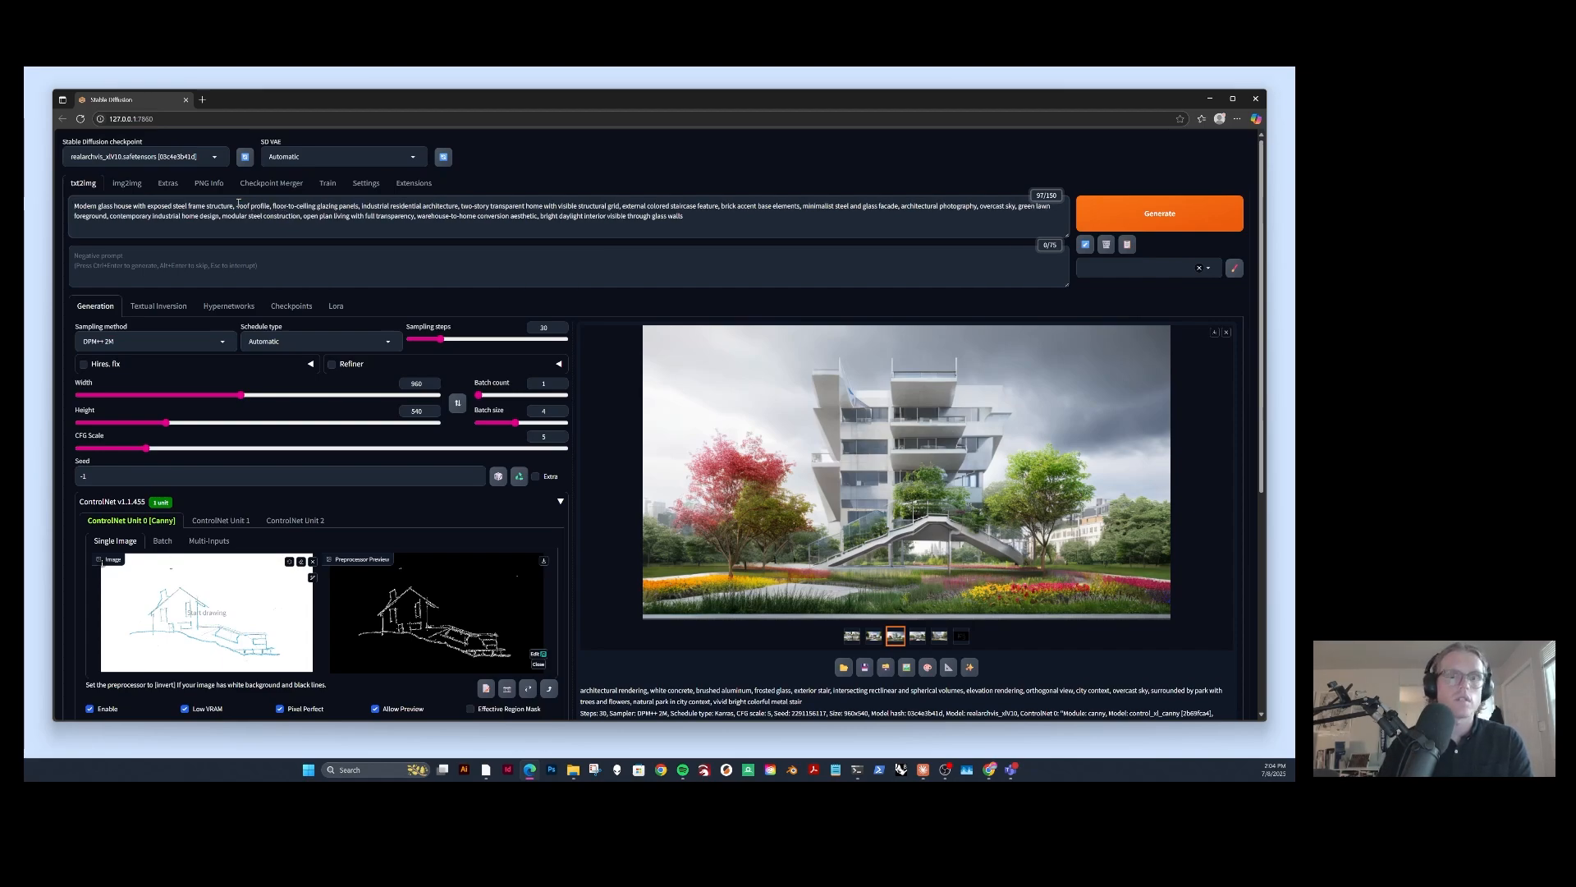
type("pitched")
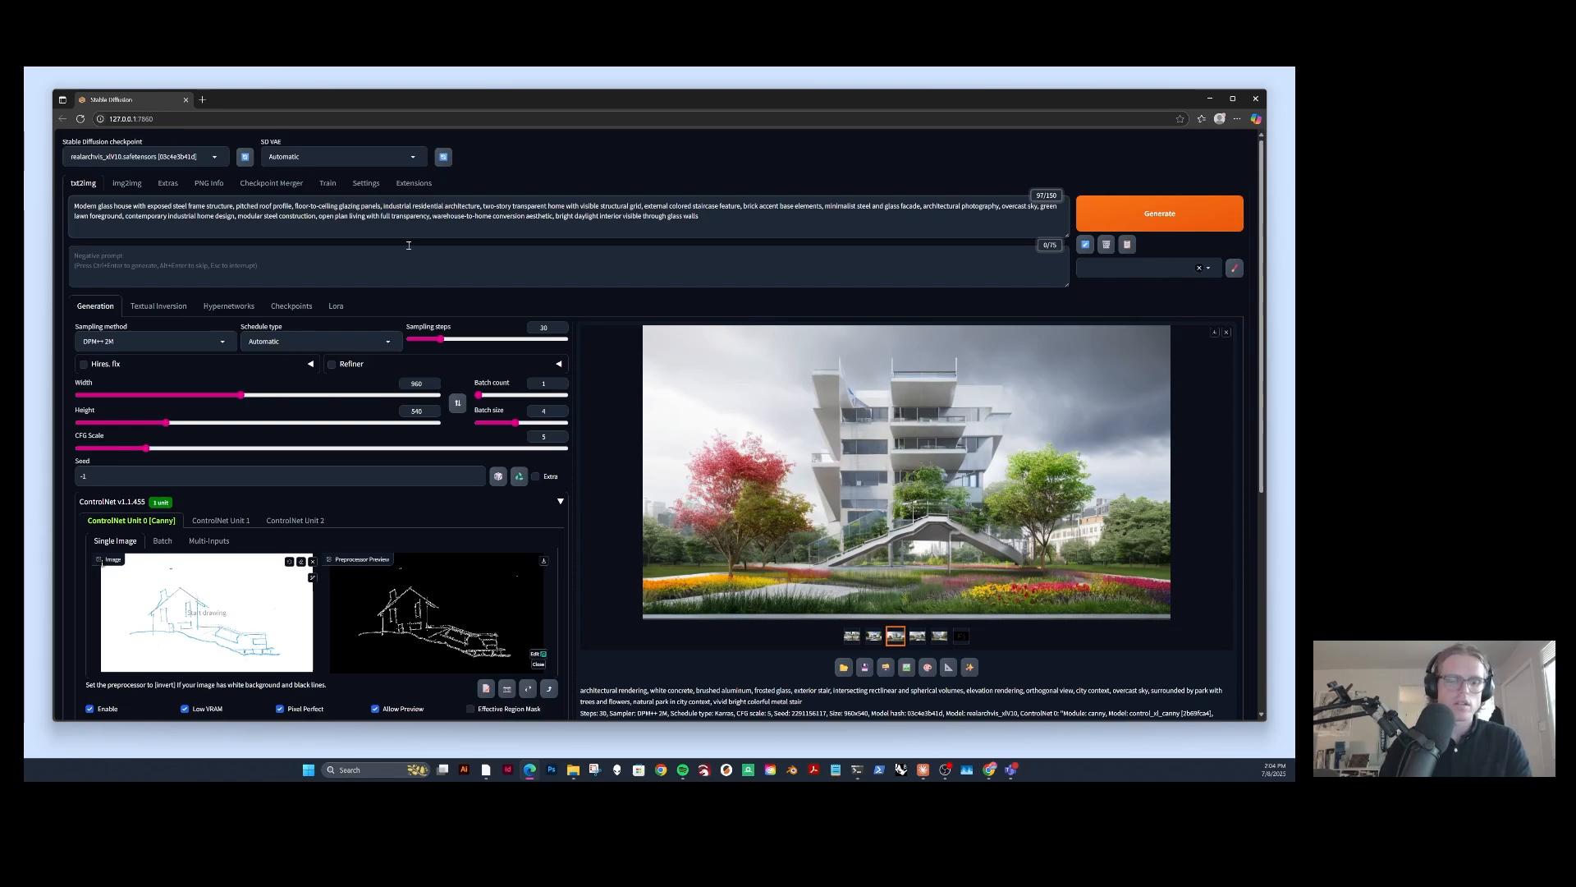
type("colorful v")
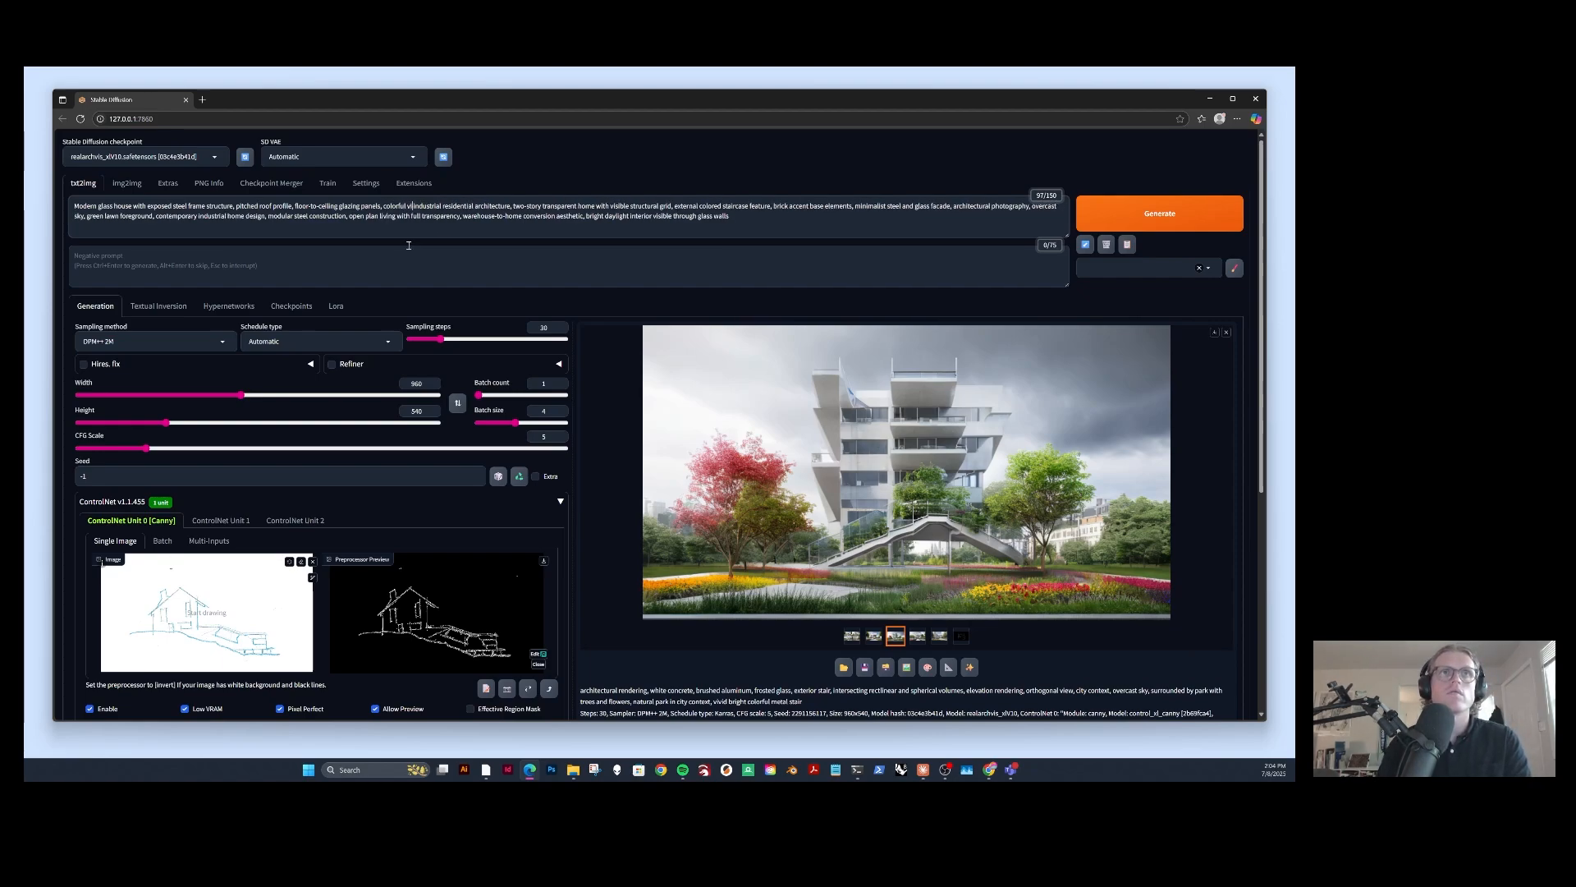
type("ibrant chimne")
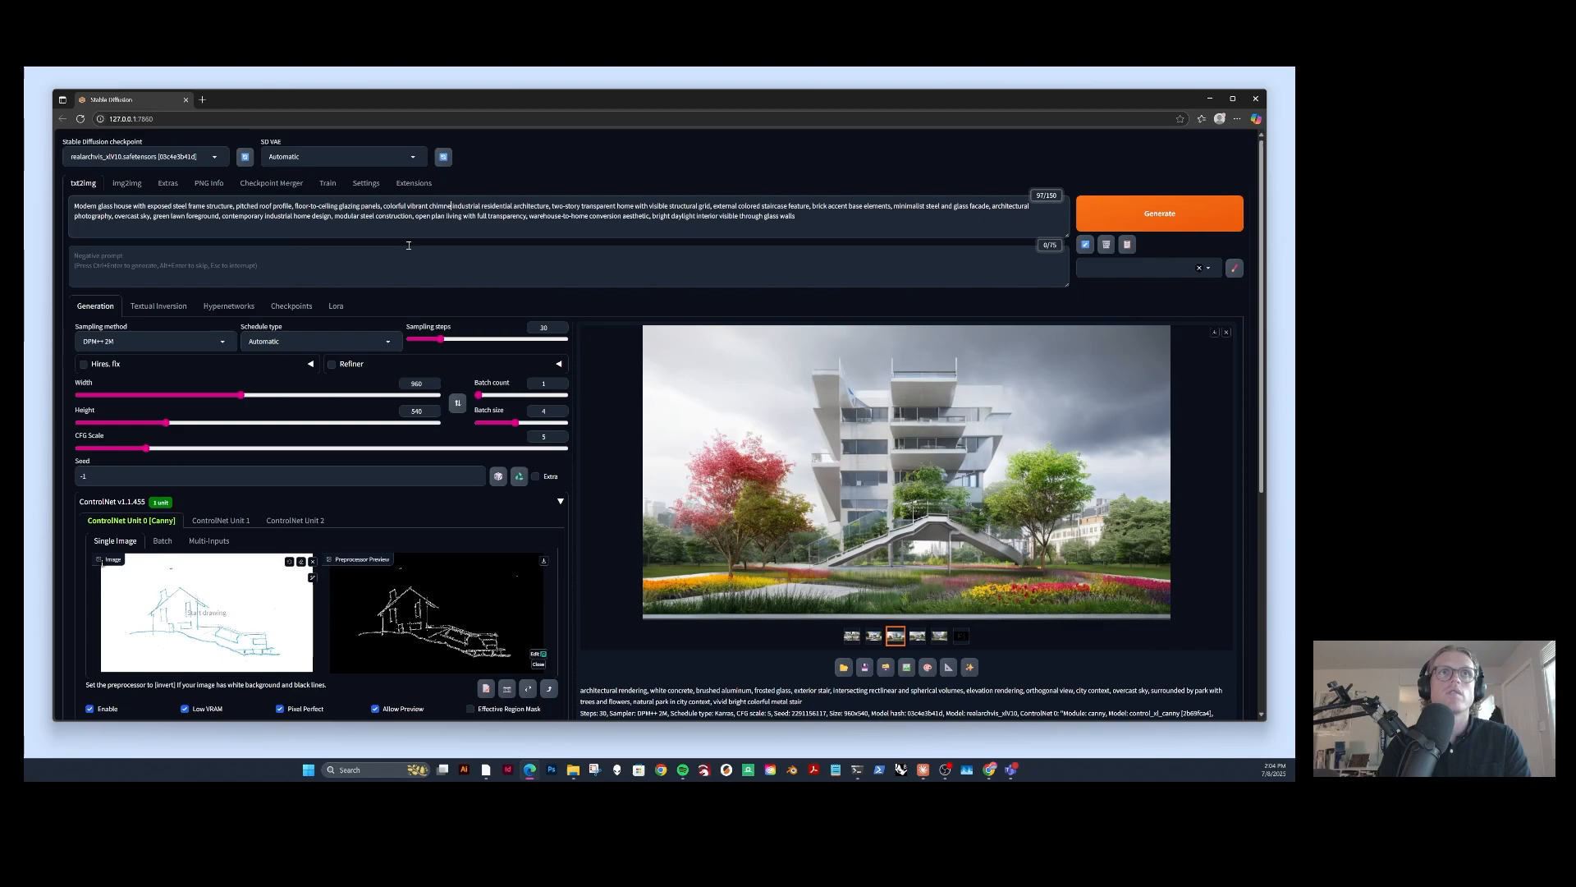
type("y,")
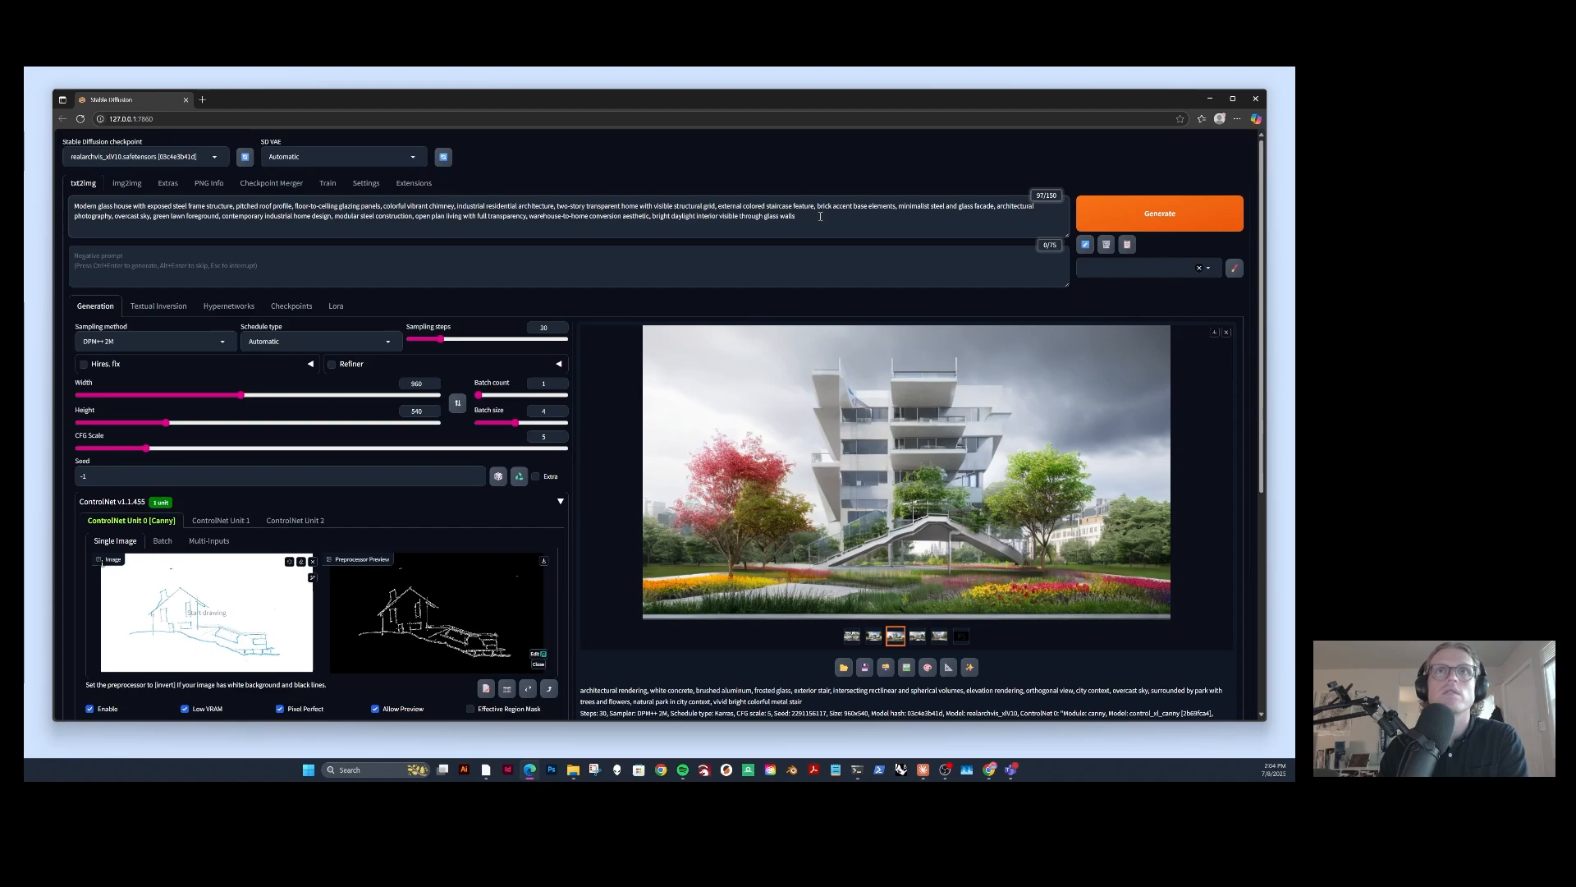
Add "sitting on a hill" after "exposed steel frame structure" in the positive prompt.
left_click(235, 206)
type("si")
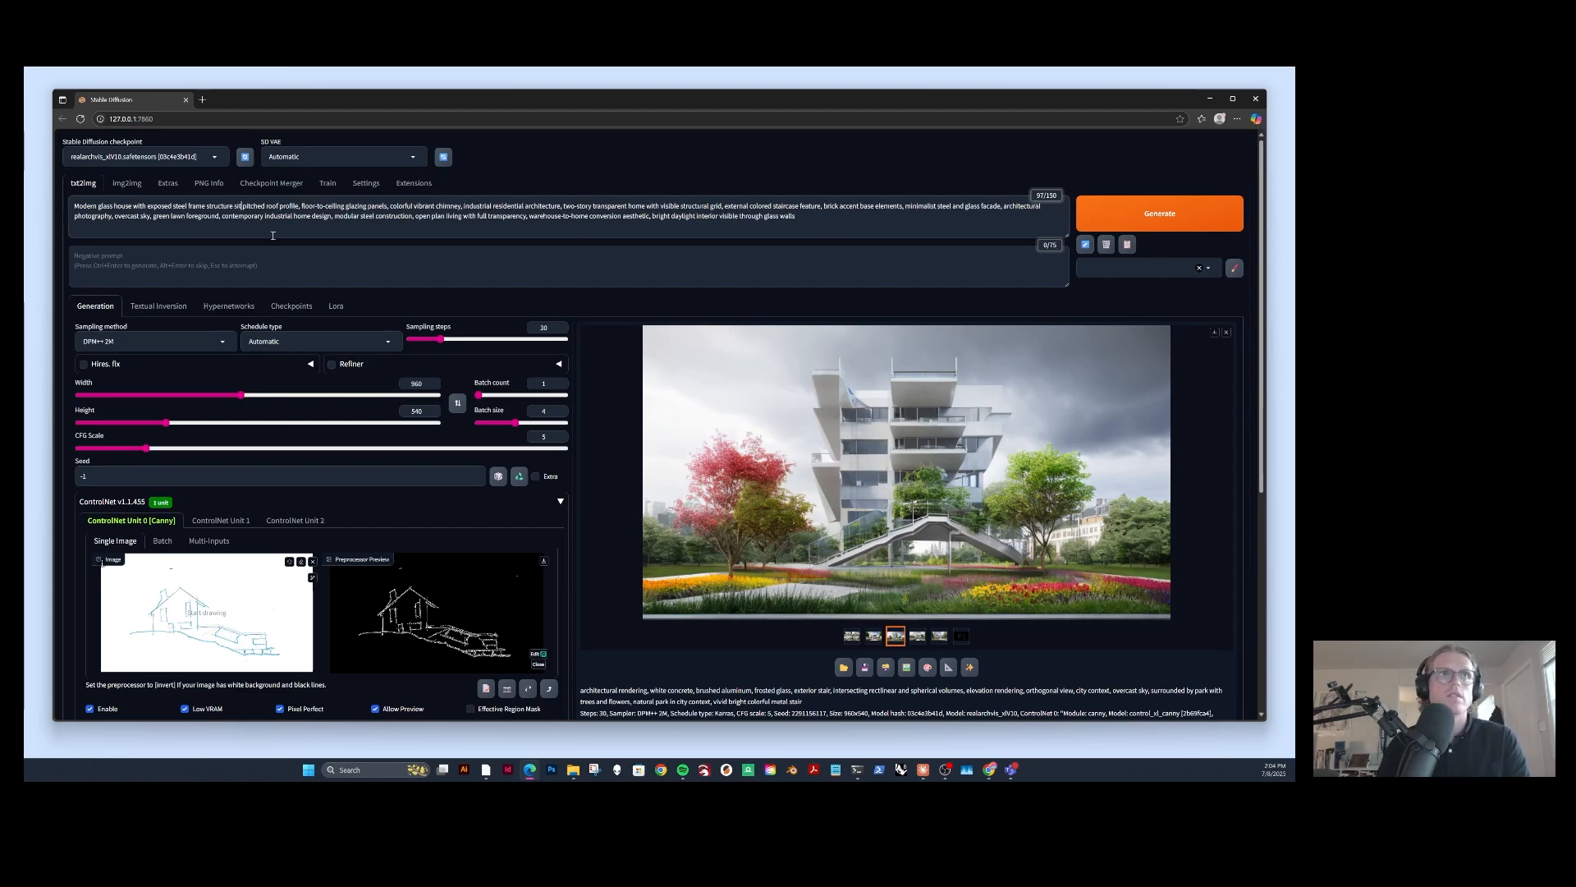
type("tting on a hill")
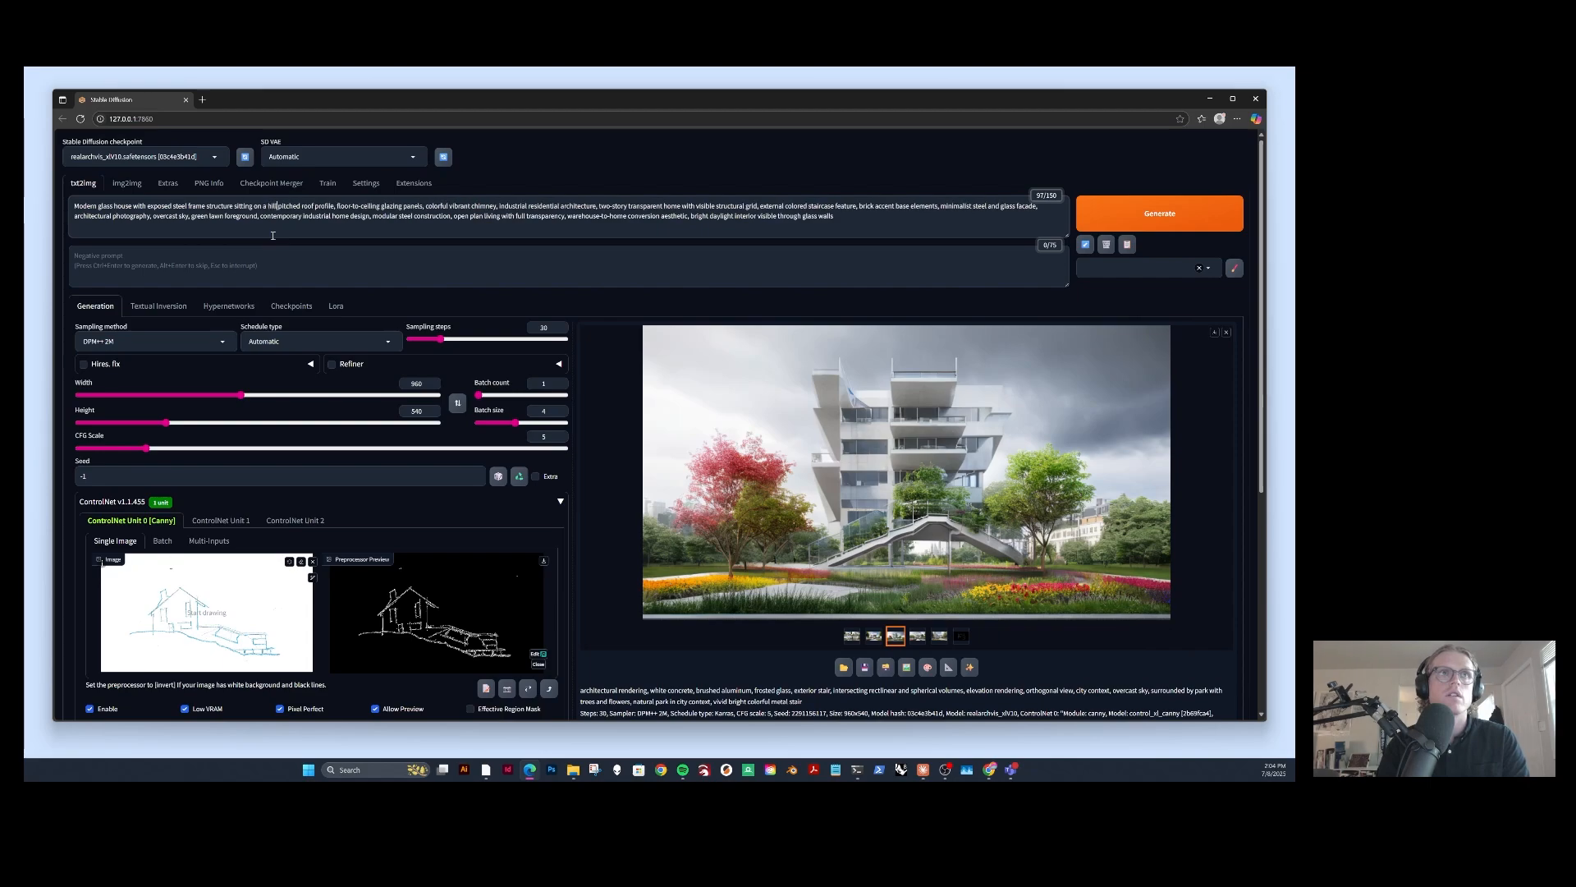
Separate "sitting on a hill" from "pitched roof profile" with a comma in the prompt and generate the images.
type(",")
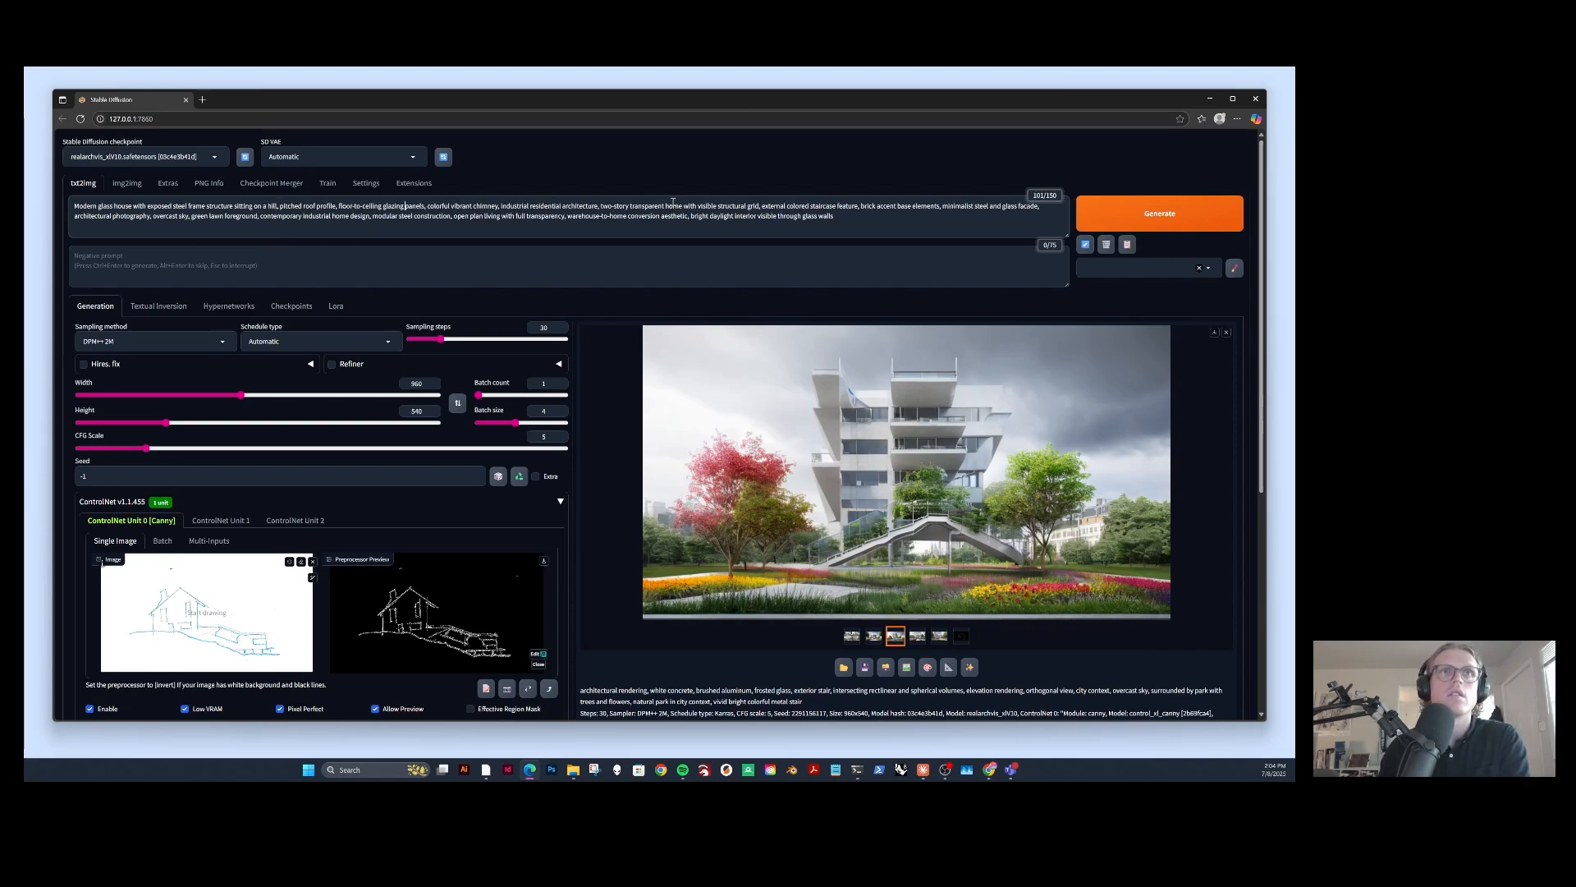
scroll(730, 258, "down", 4)
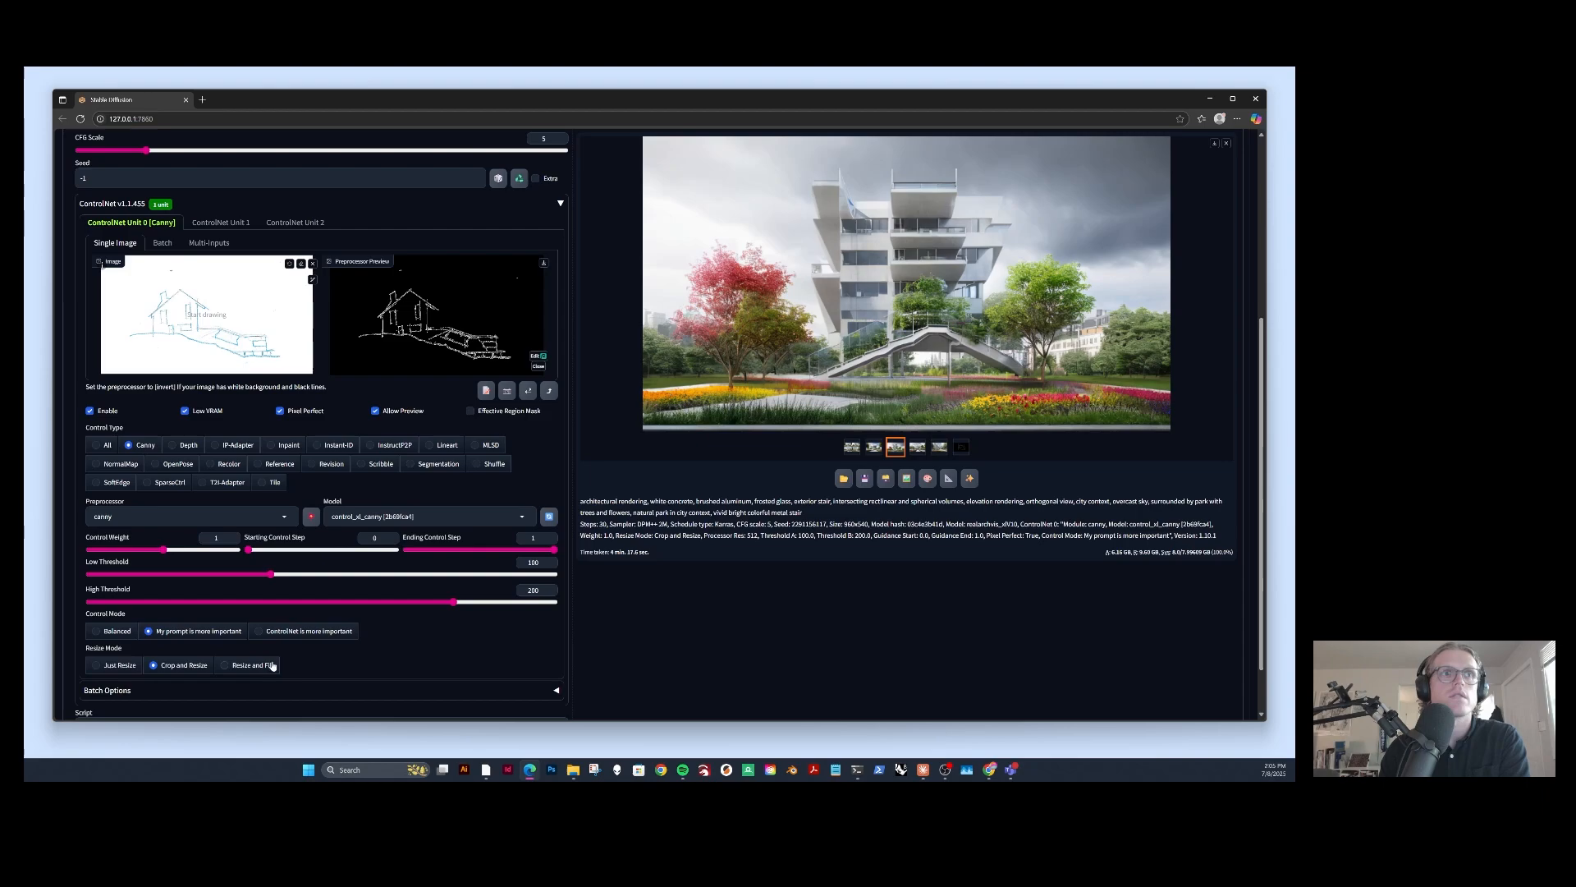
scroll(634, 450, "up", 4)
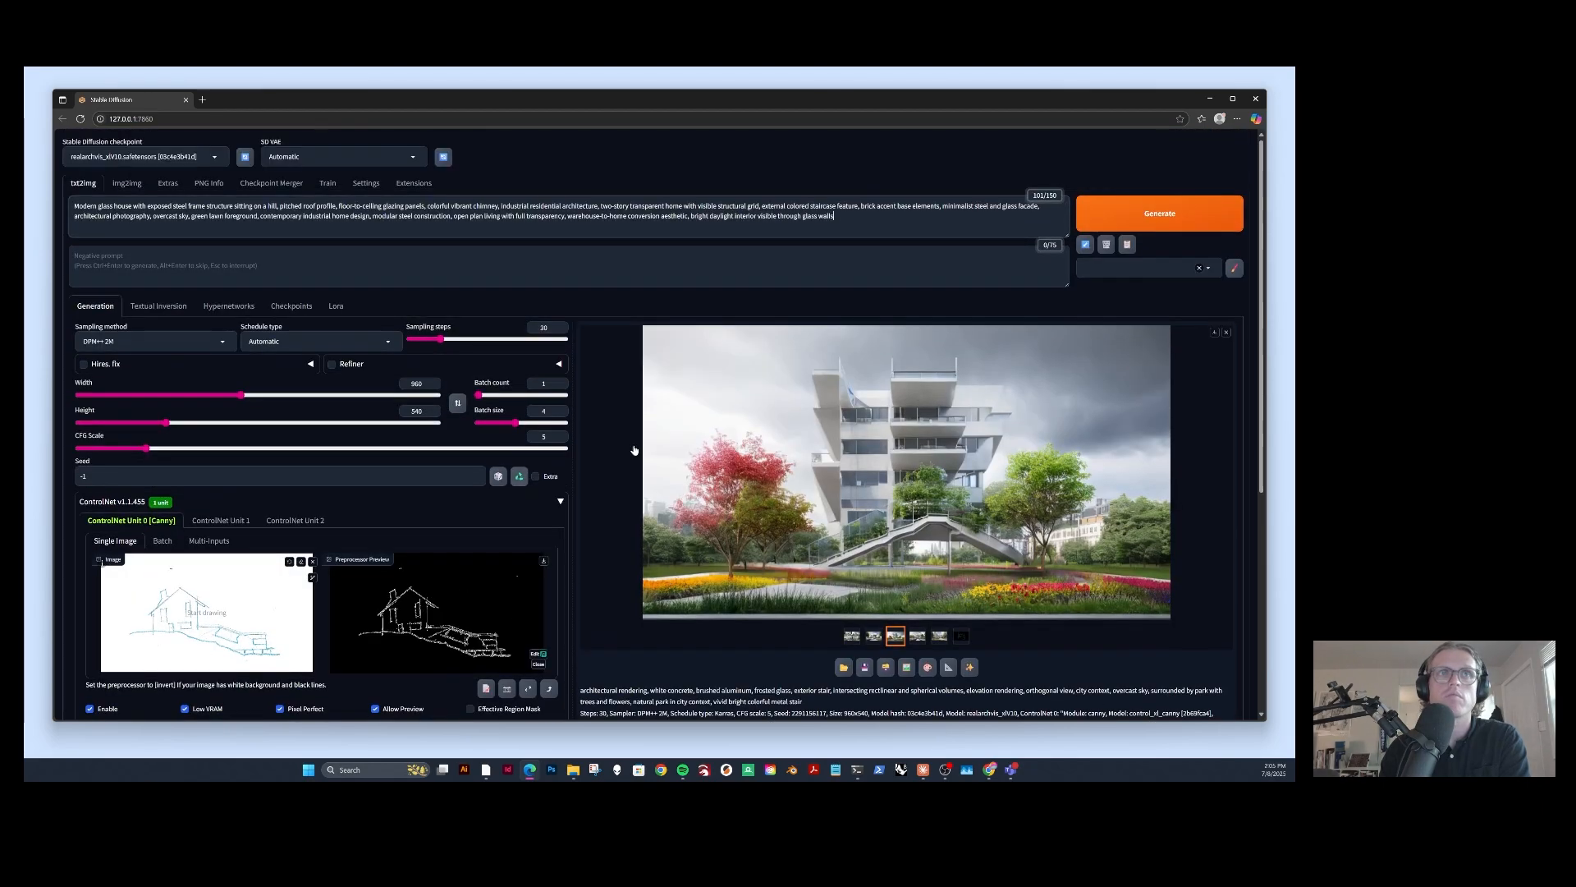
left_click(1160, 213)
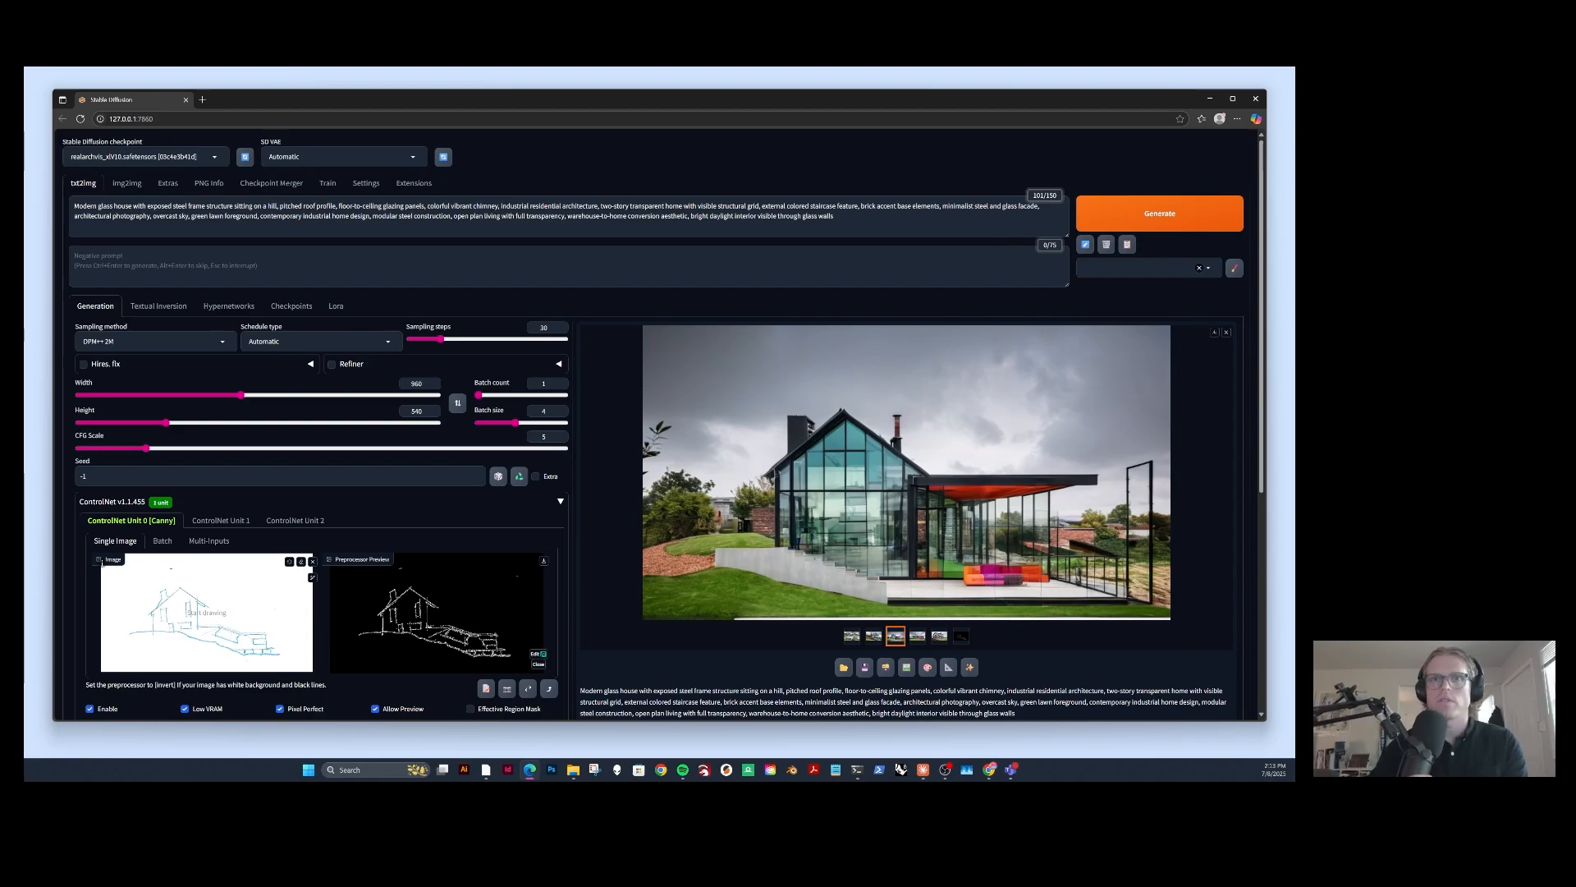
Examine each of the four generated glass house renders and compare them with the input sketch.
left_click(874, 637)
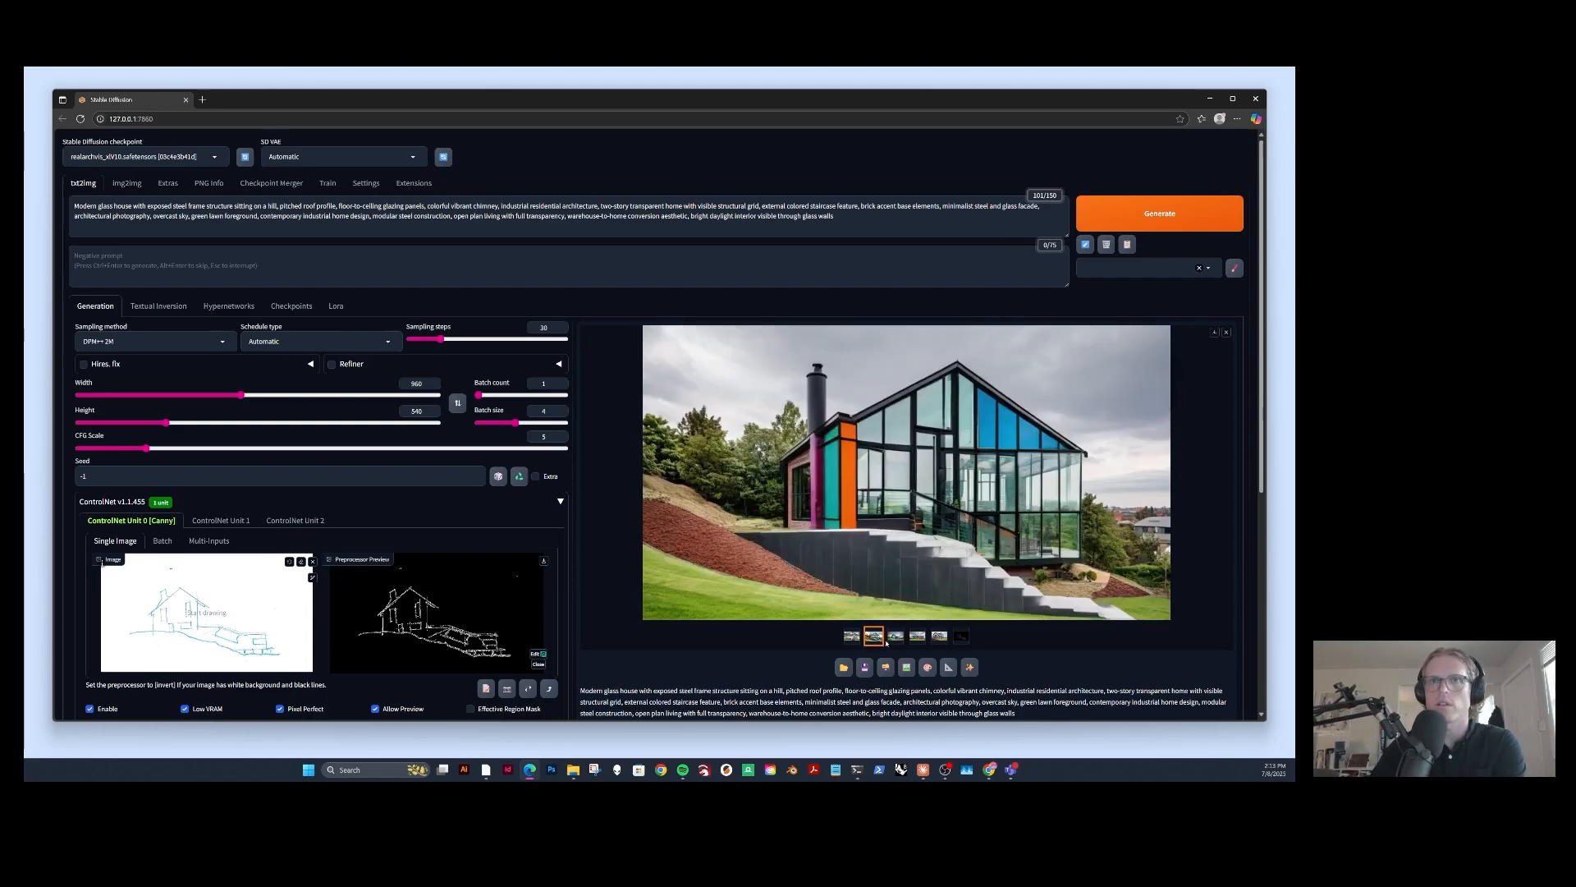
left_click(902, 640)
left_click(918, 637)
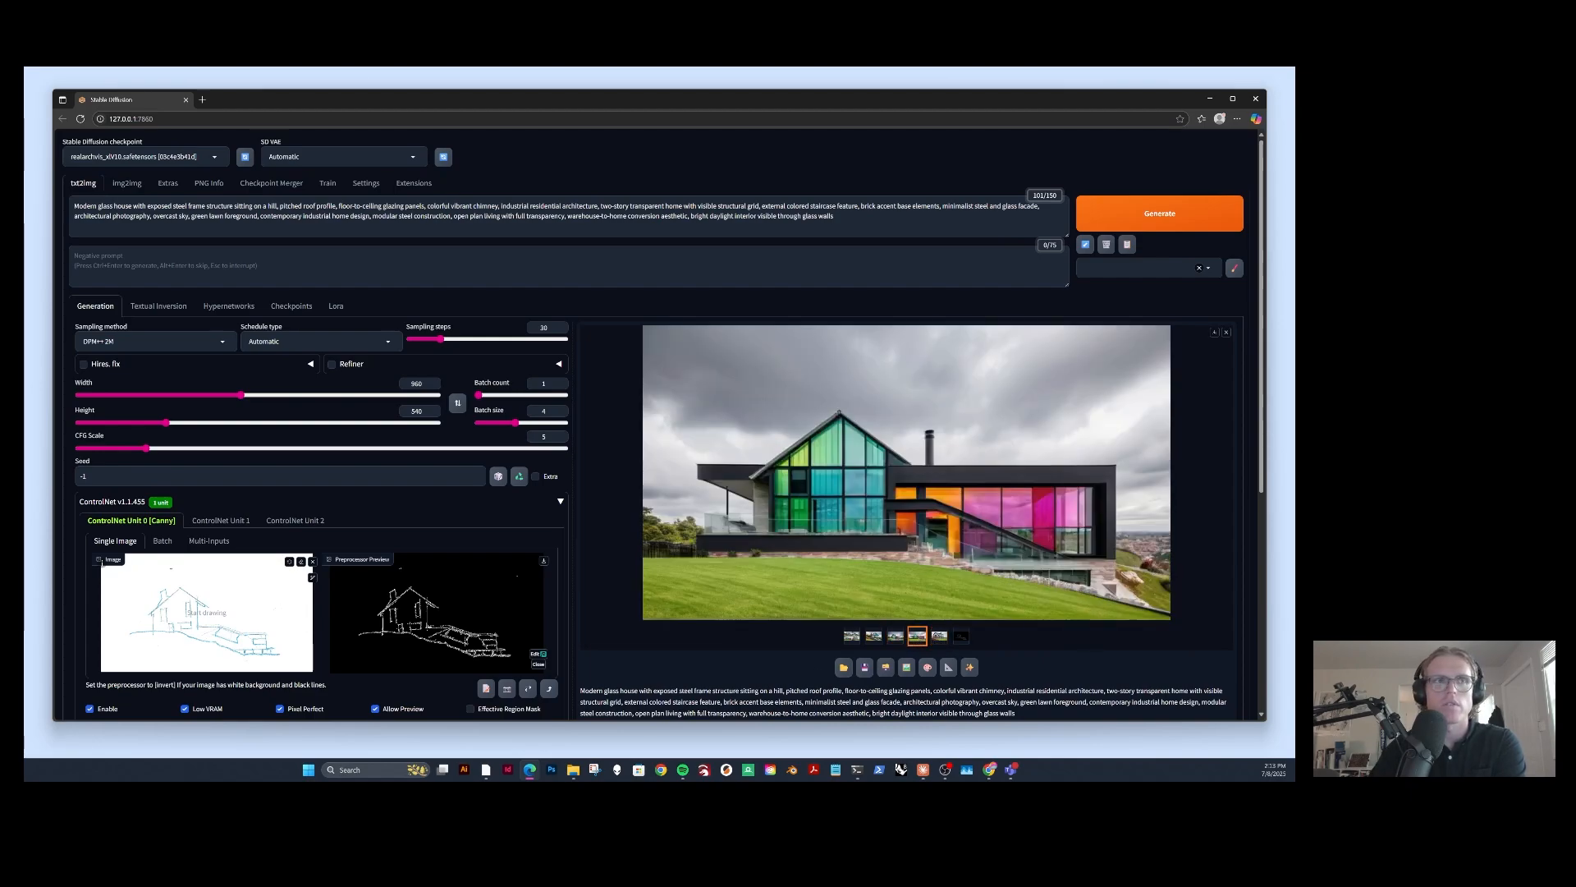
scroll(944, 575, "down", 1)
left_click(939, 537)
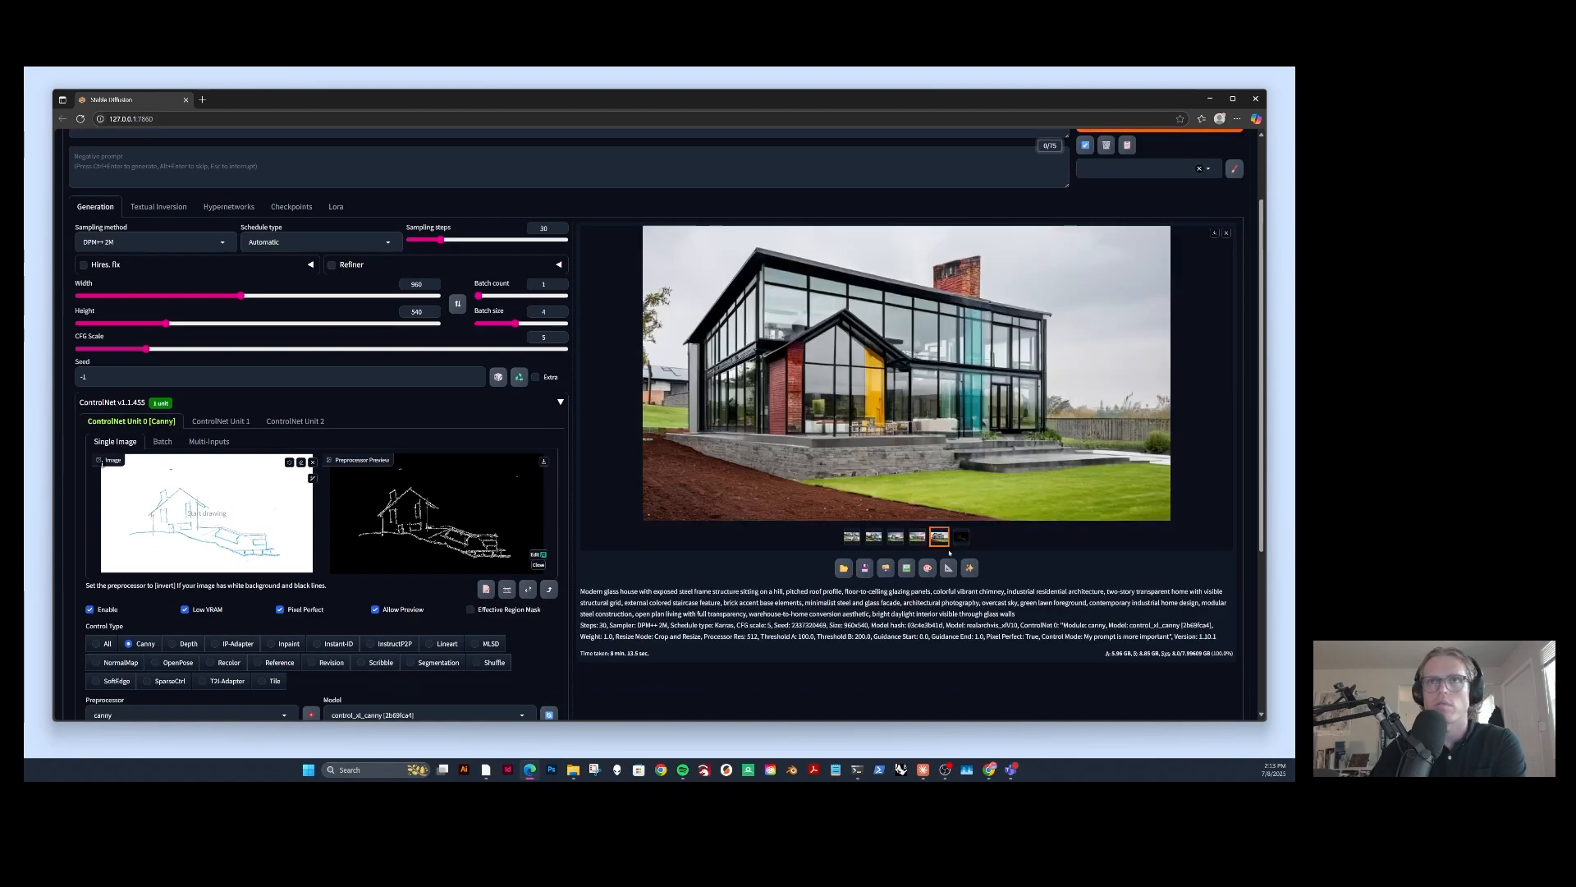
left_click(917, 537)
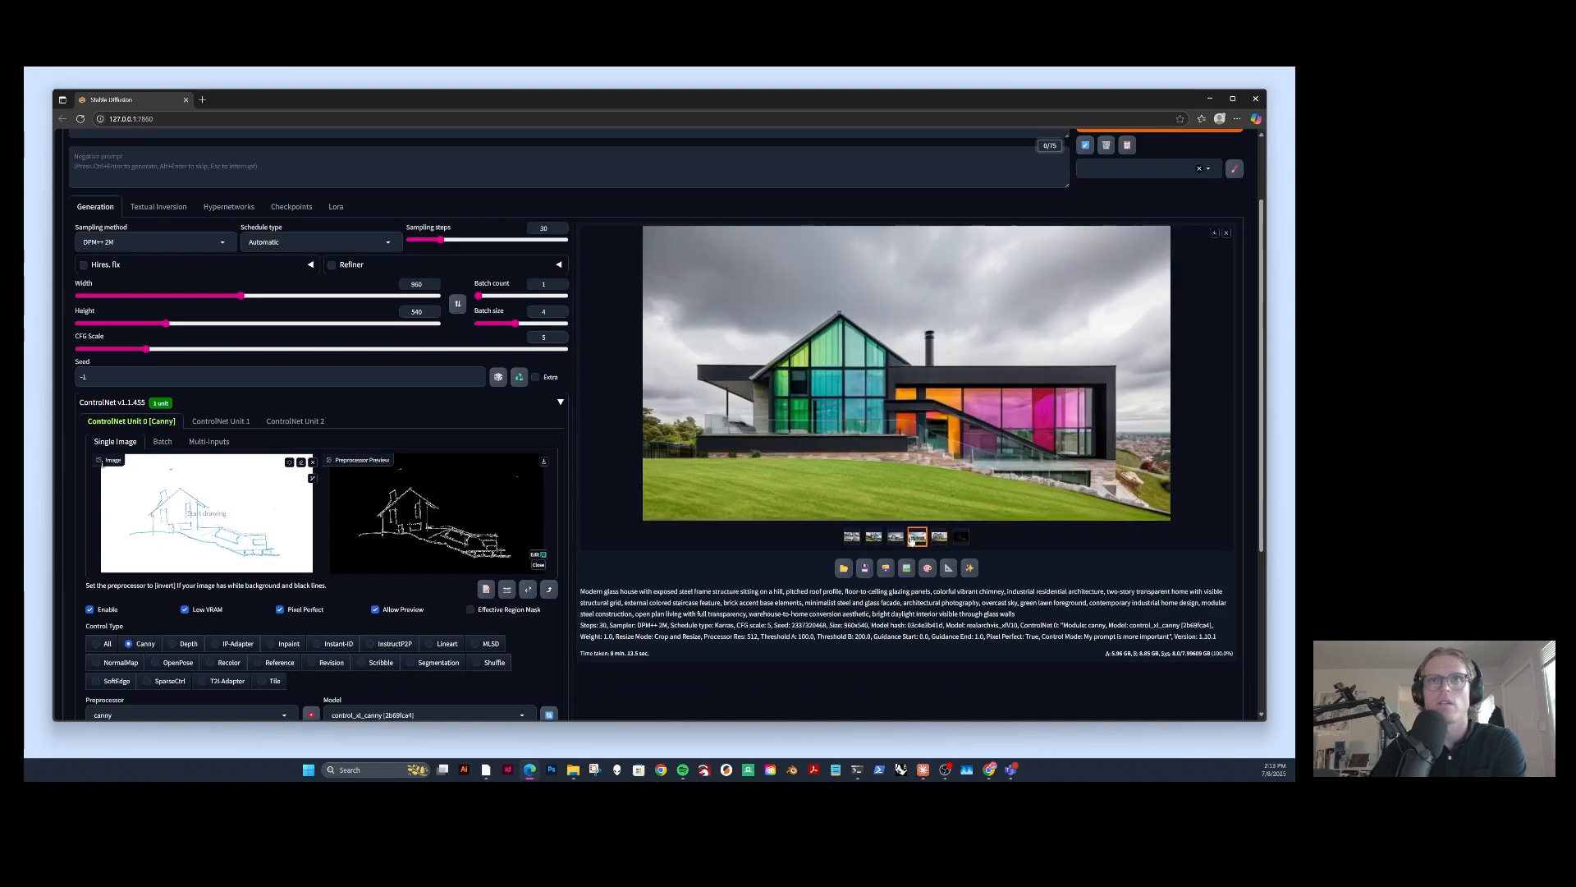
left_click(895, 537)
left_click(875, 536)
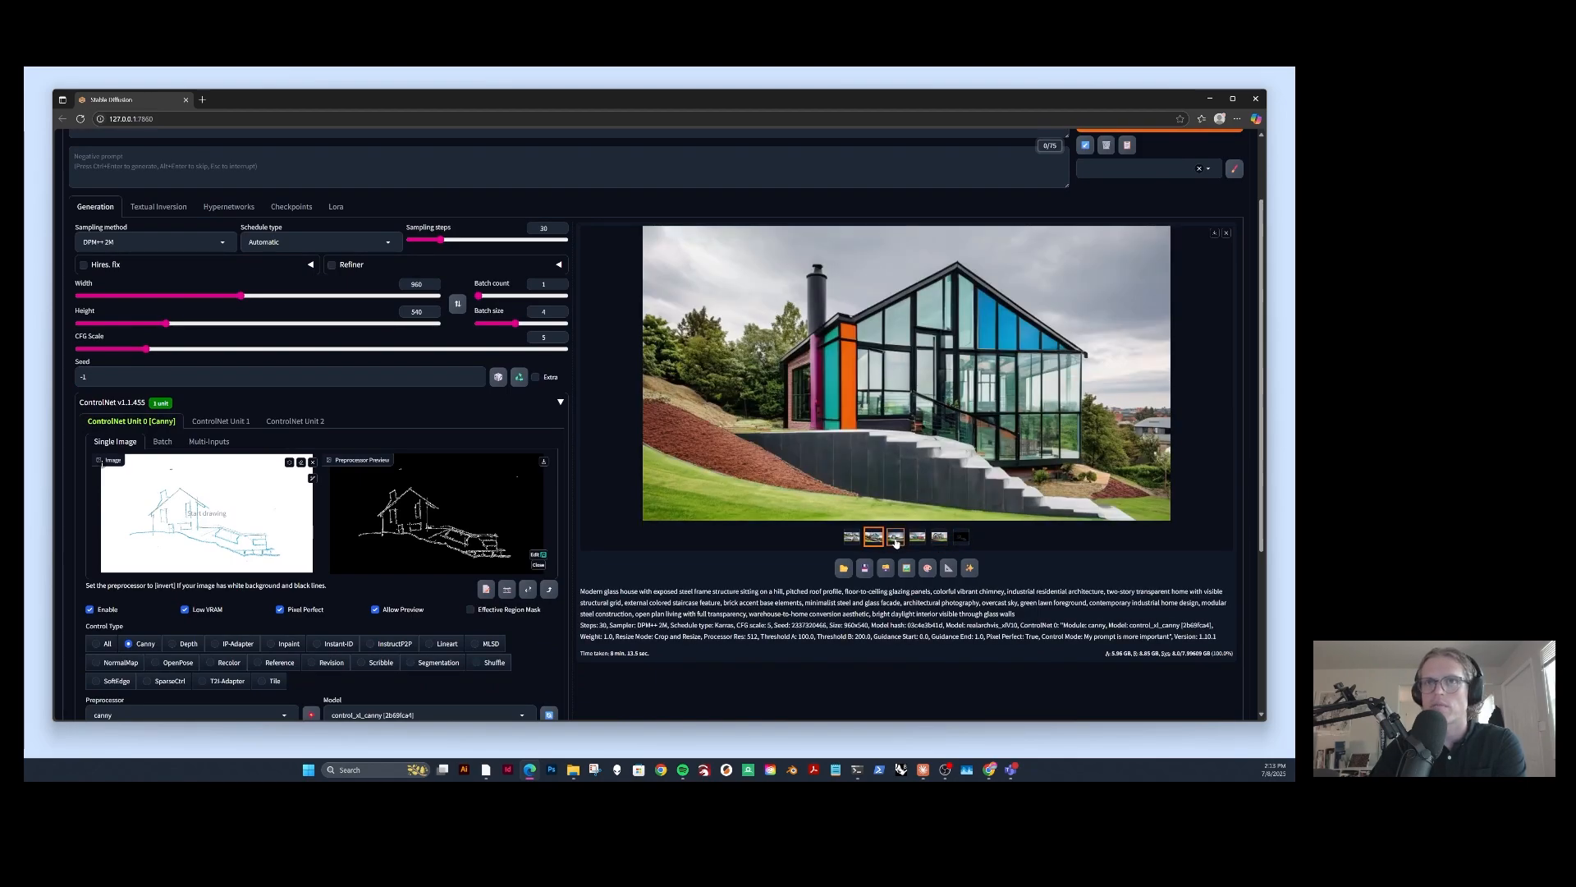
left_click(896, 536)
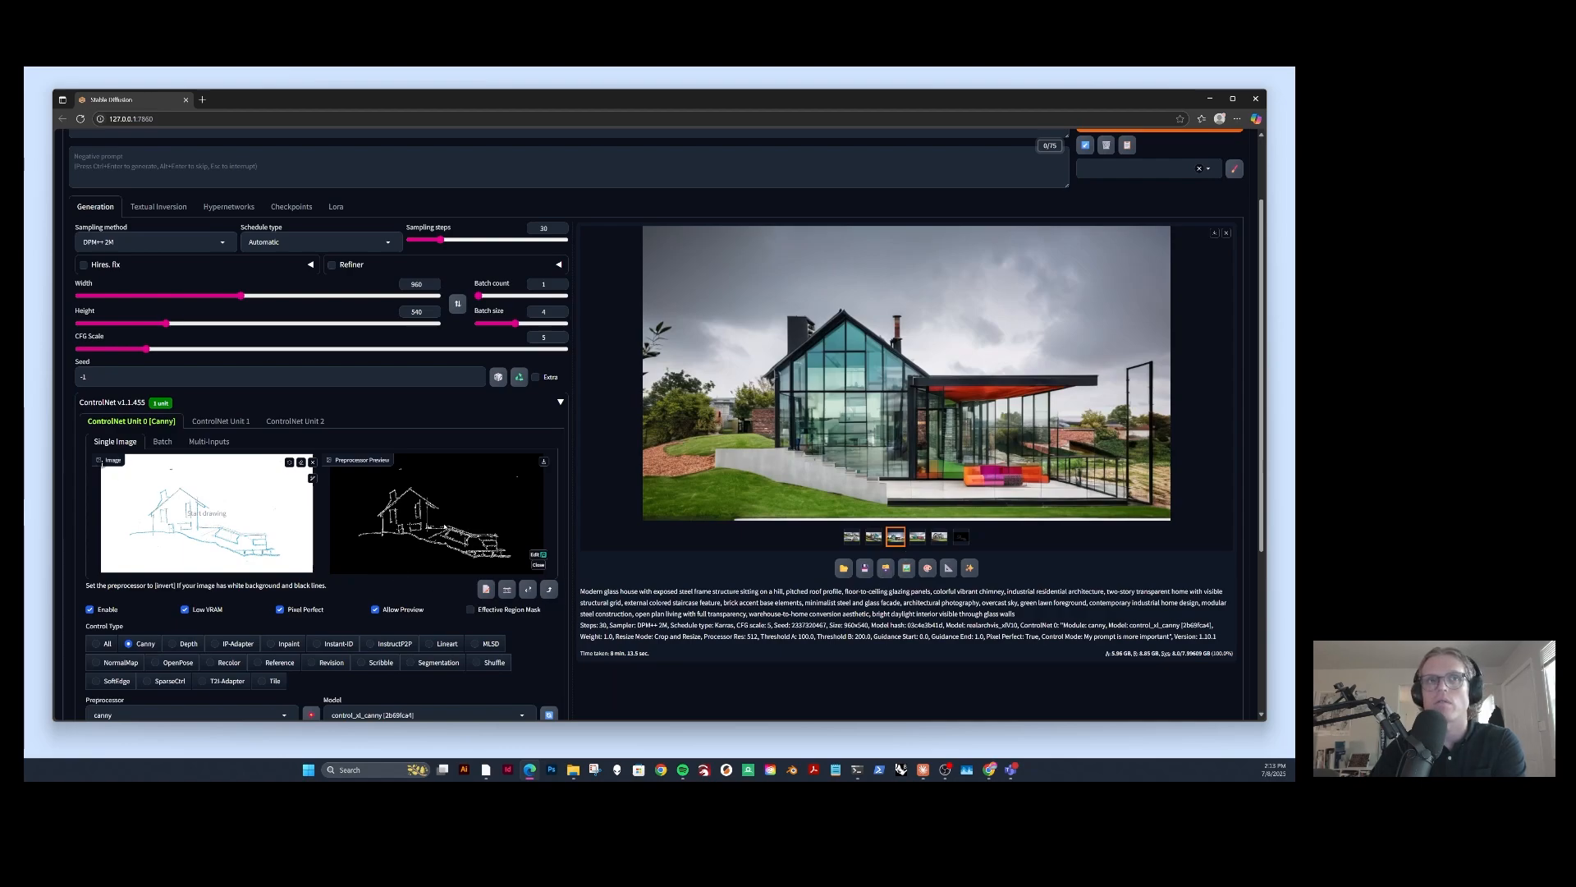
left_click(917, 537)
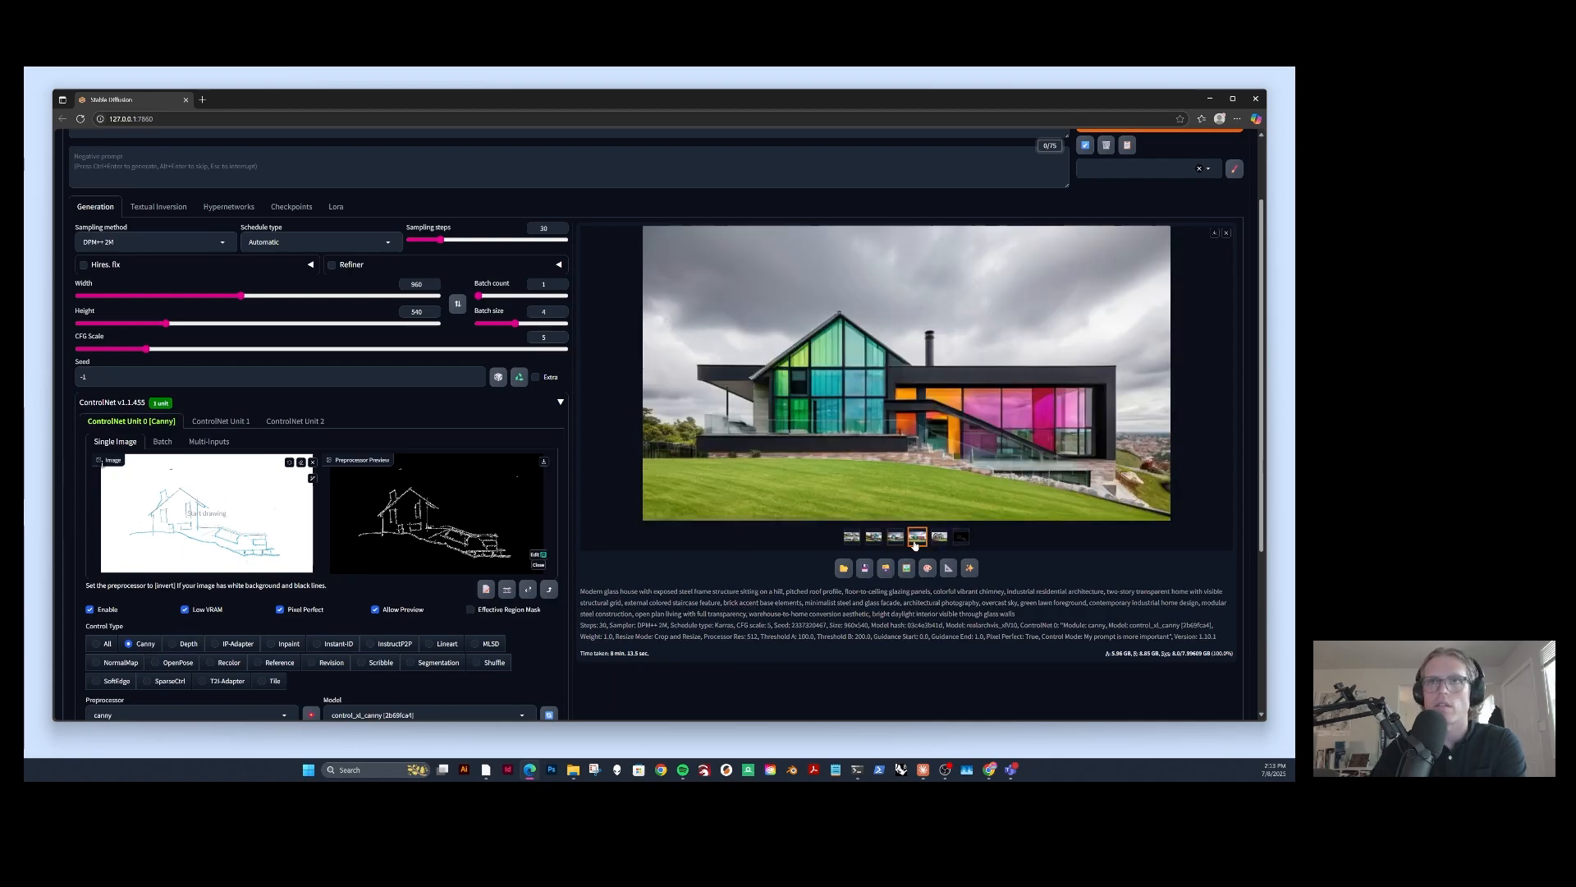
left_click(940, 536)
Set the ControlNet control mode to Balanced for the Canny unit.
scroll(139, 644, "down", 2)
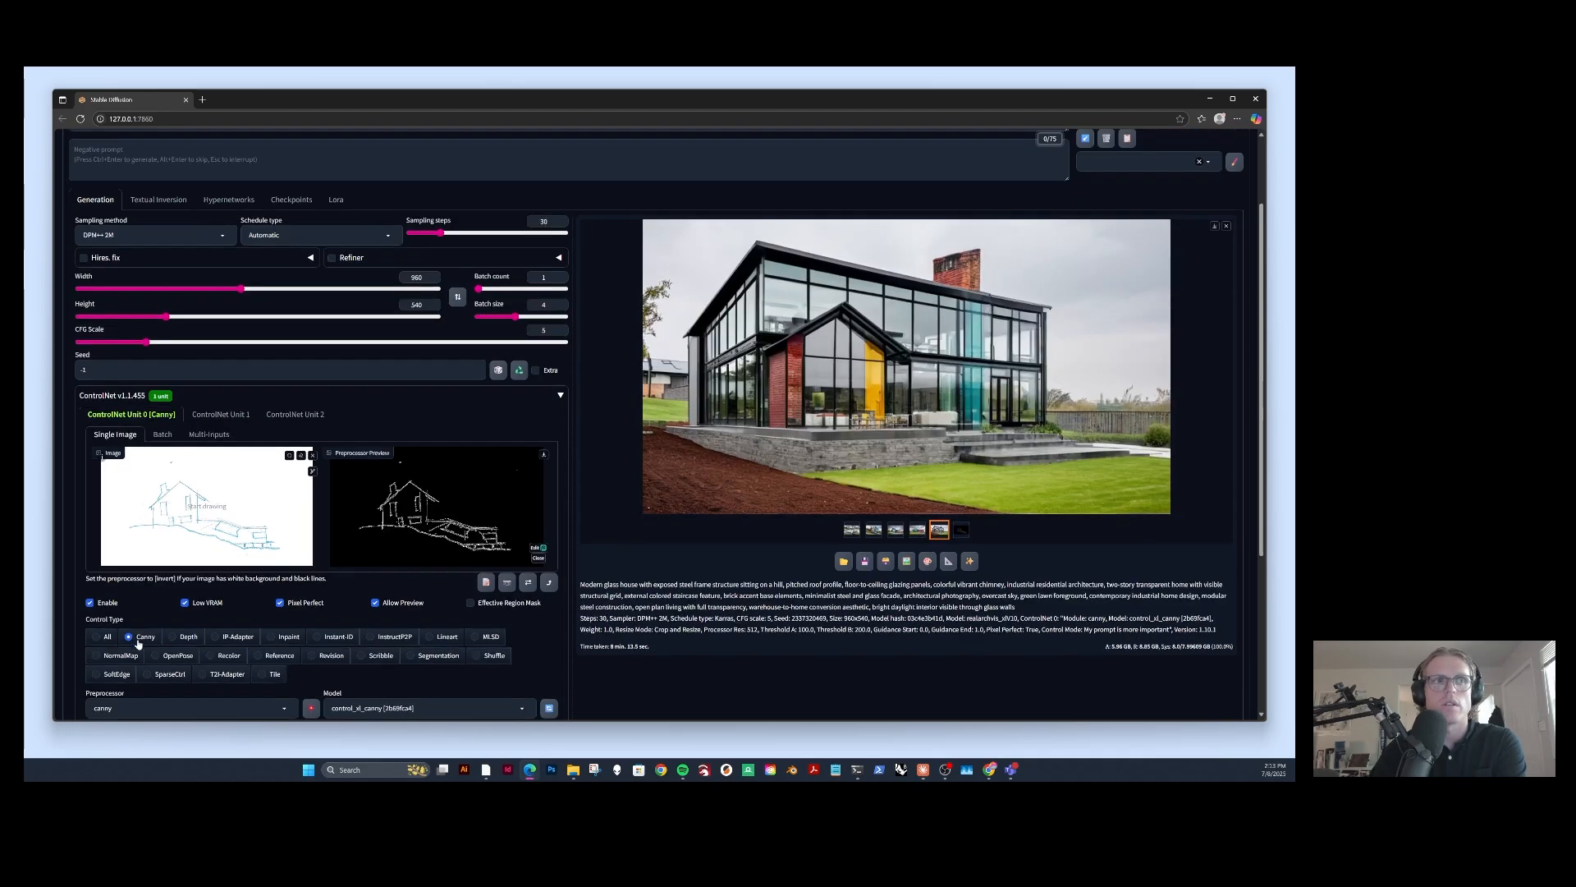
scroll(159, 616, "up", 3)
scroll(112, 573, "down", 5)
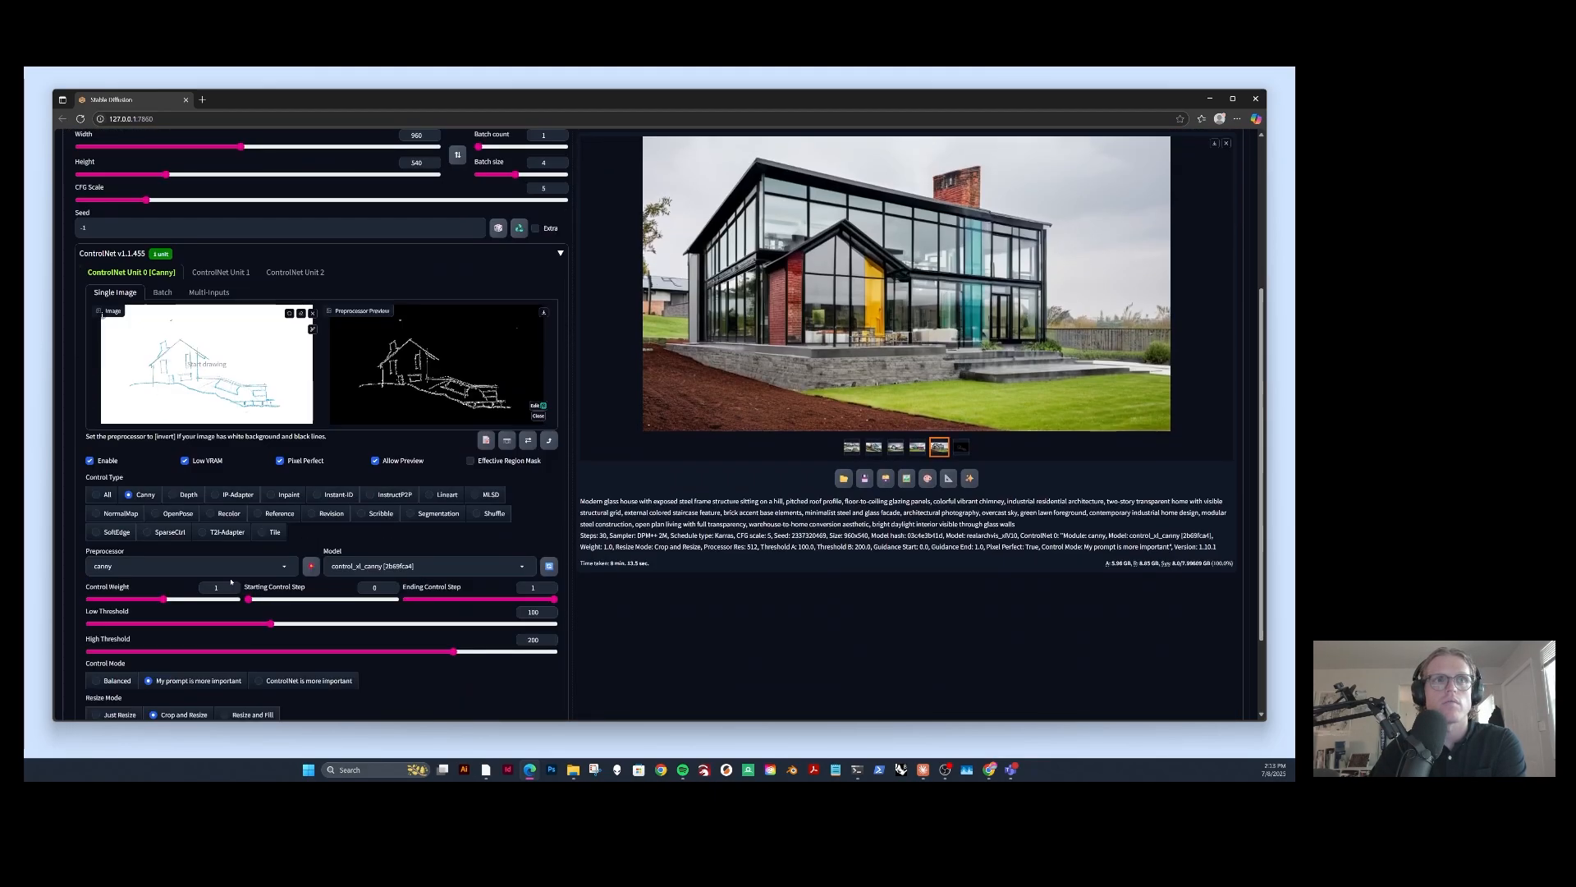
left_click(115, 569)
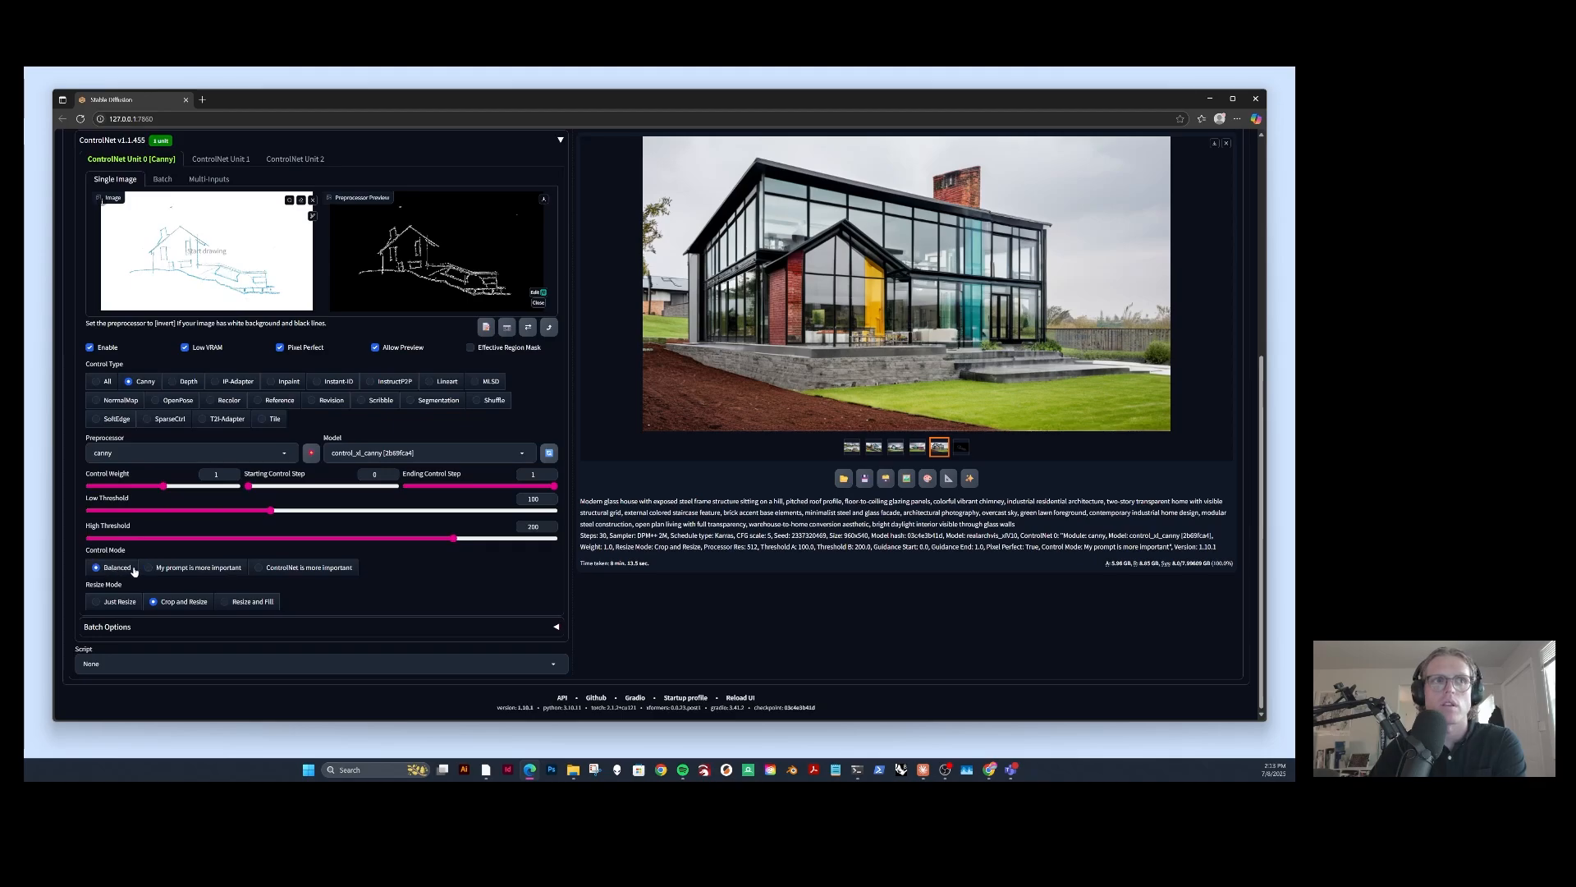
scroll(349, 591, "up", 4)
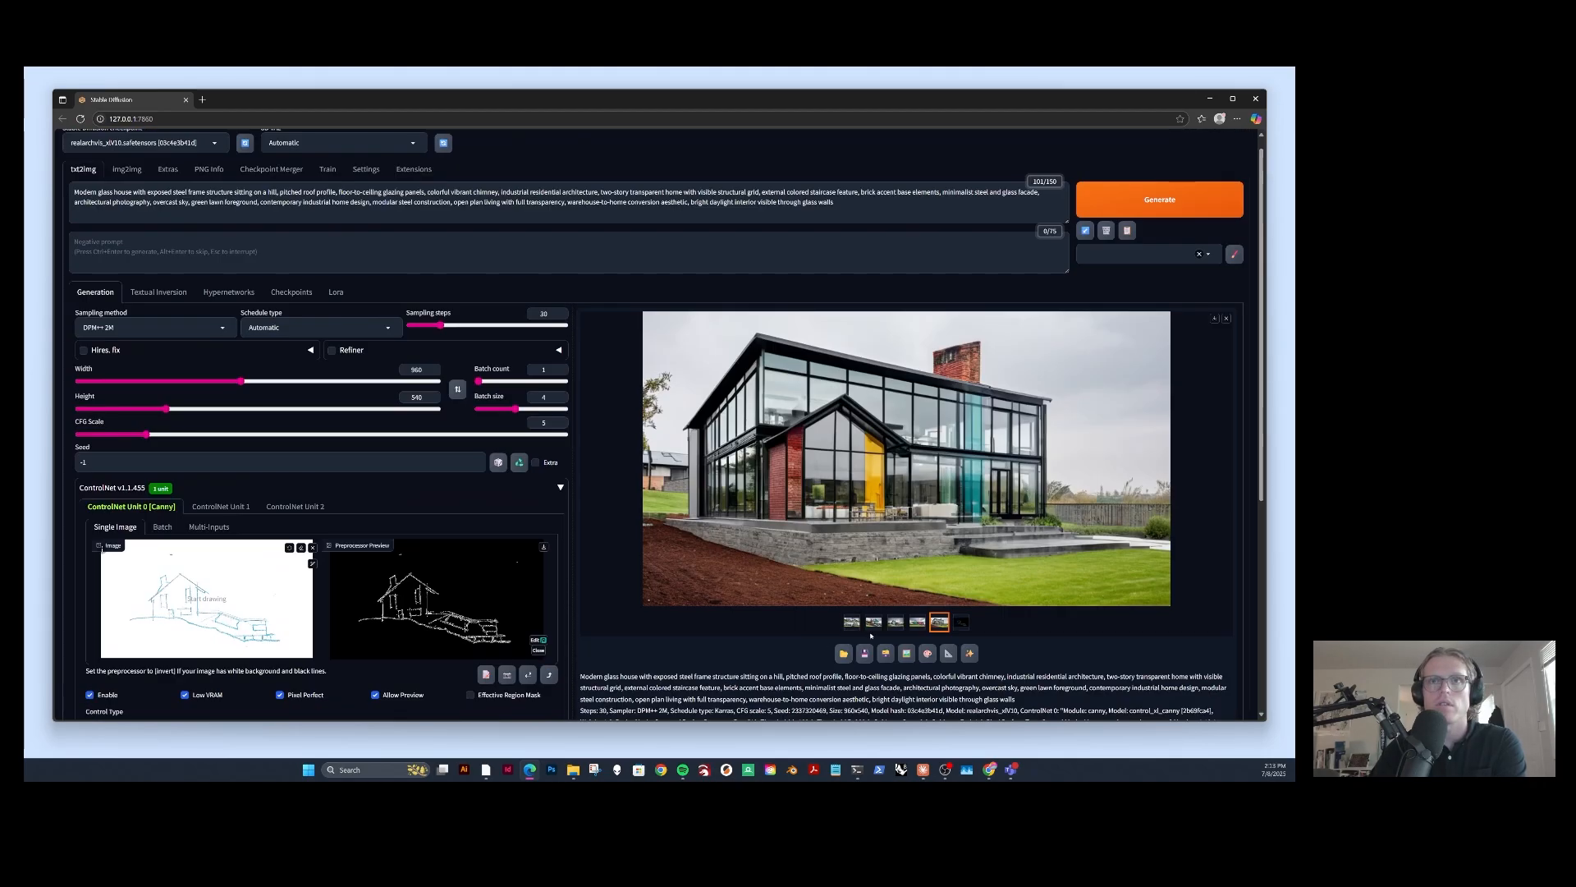
Compare the first three glass house renders again and generate a new batch with the Balanced control mode.
left_click(873, 623)
scroll(239, 615, "down", 4)
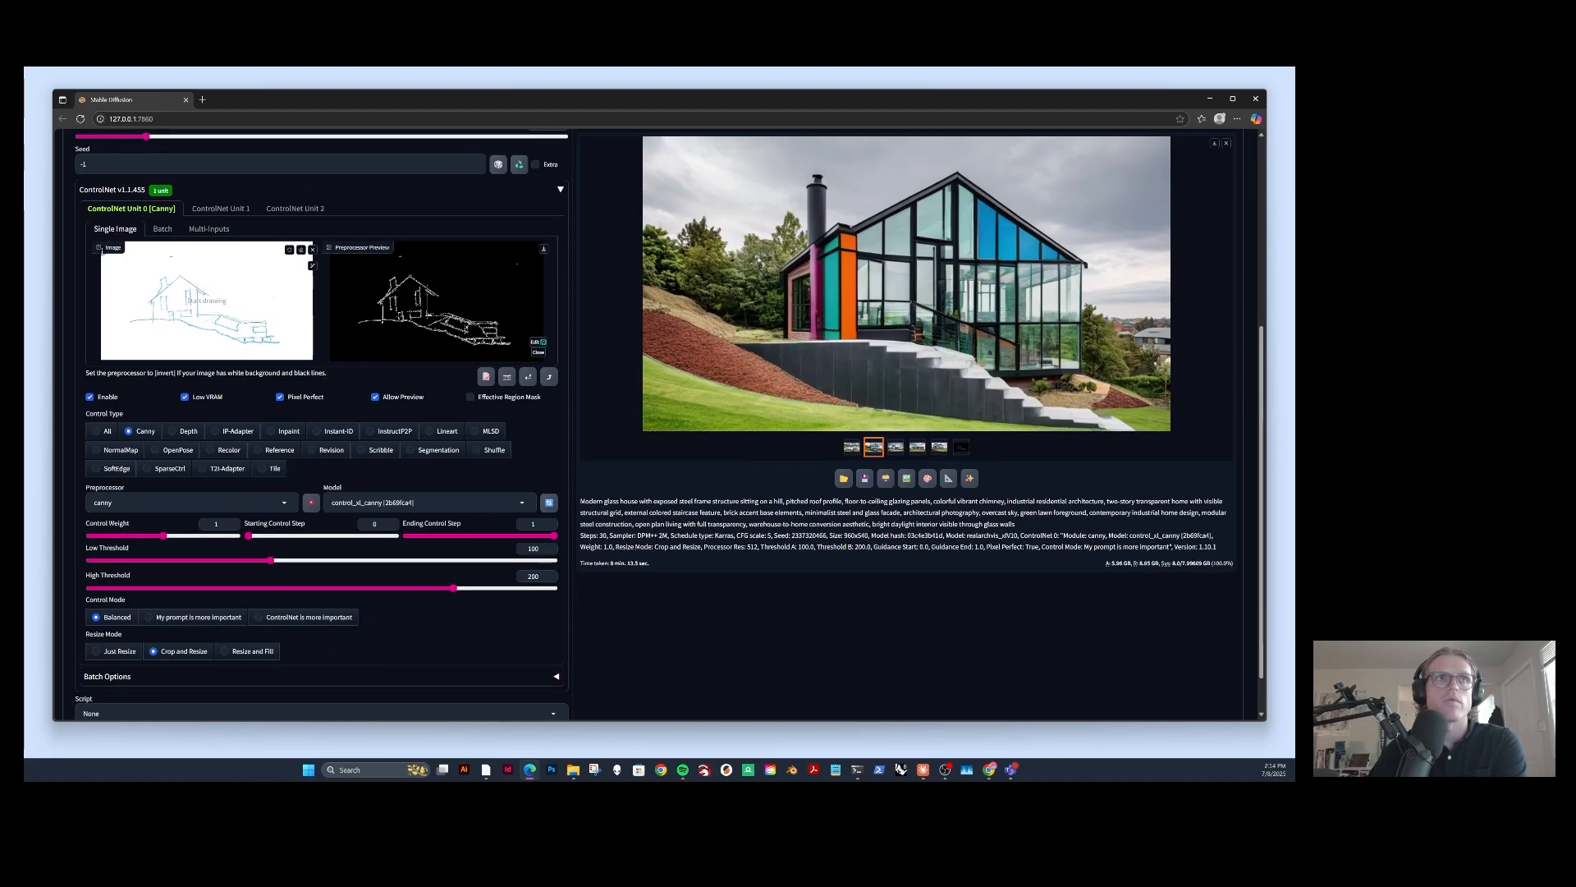
scroll(321, 427, "up", 4)
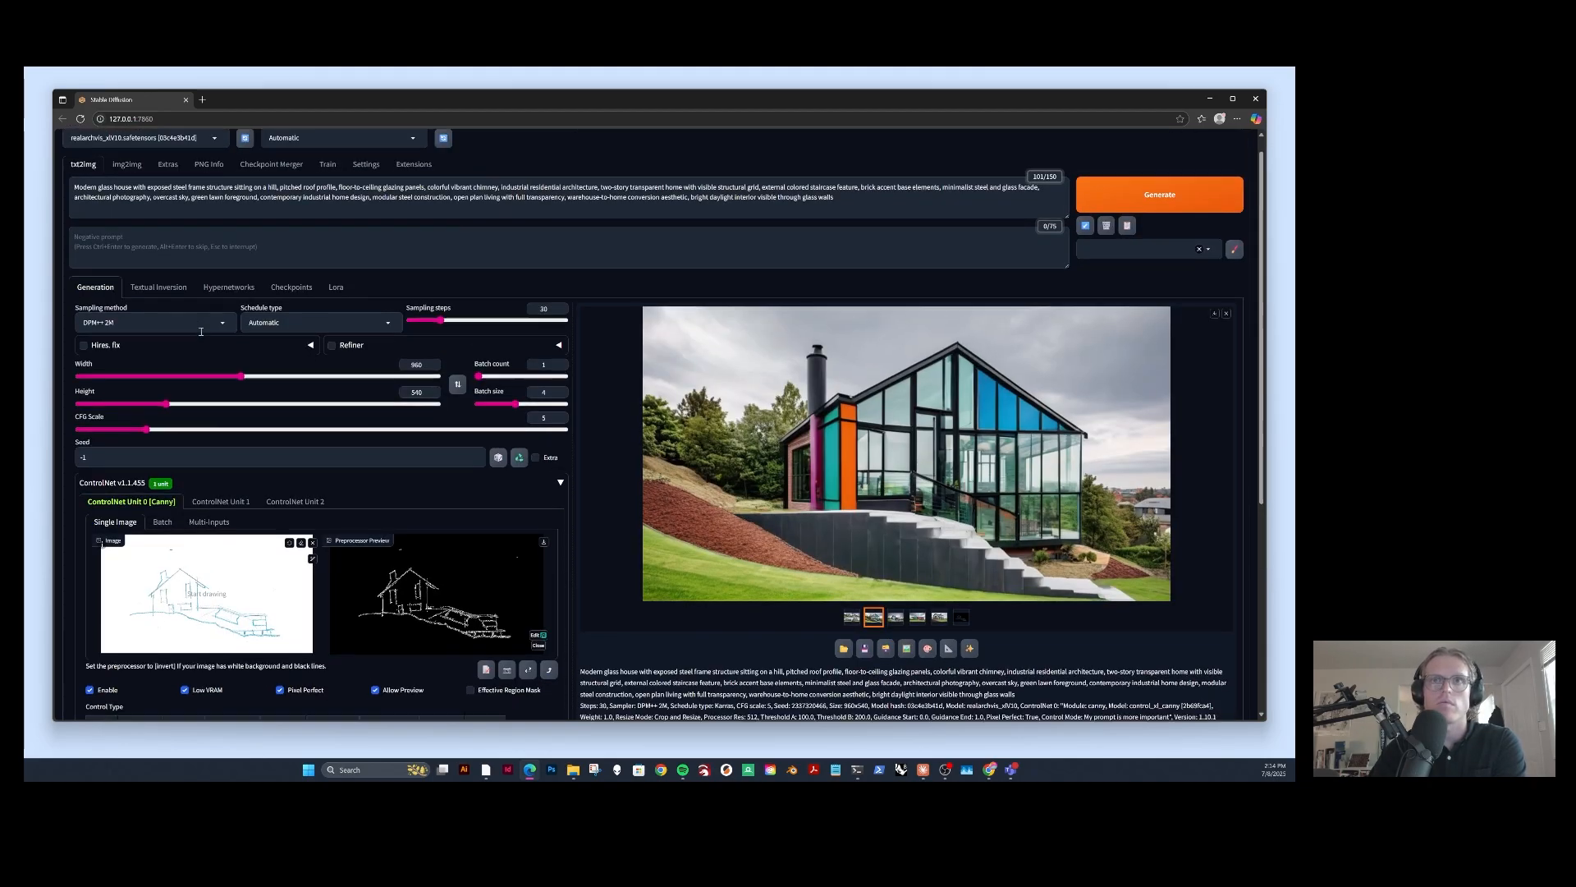
scroll(821, 534, "down", 1)
left_click(895, 524)
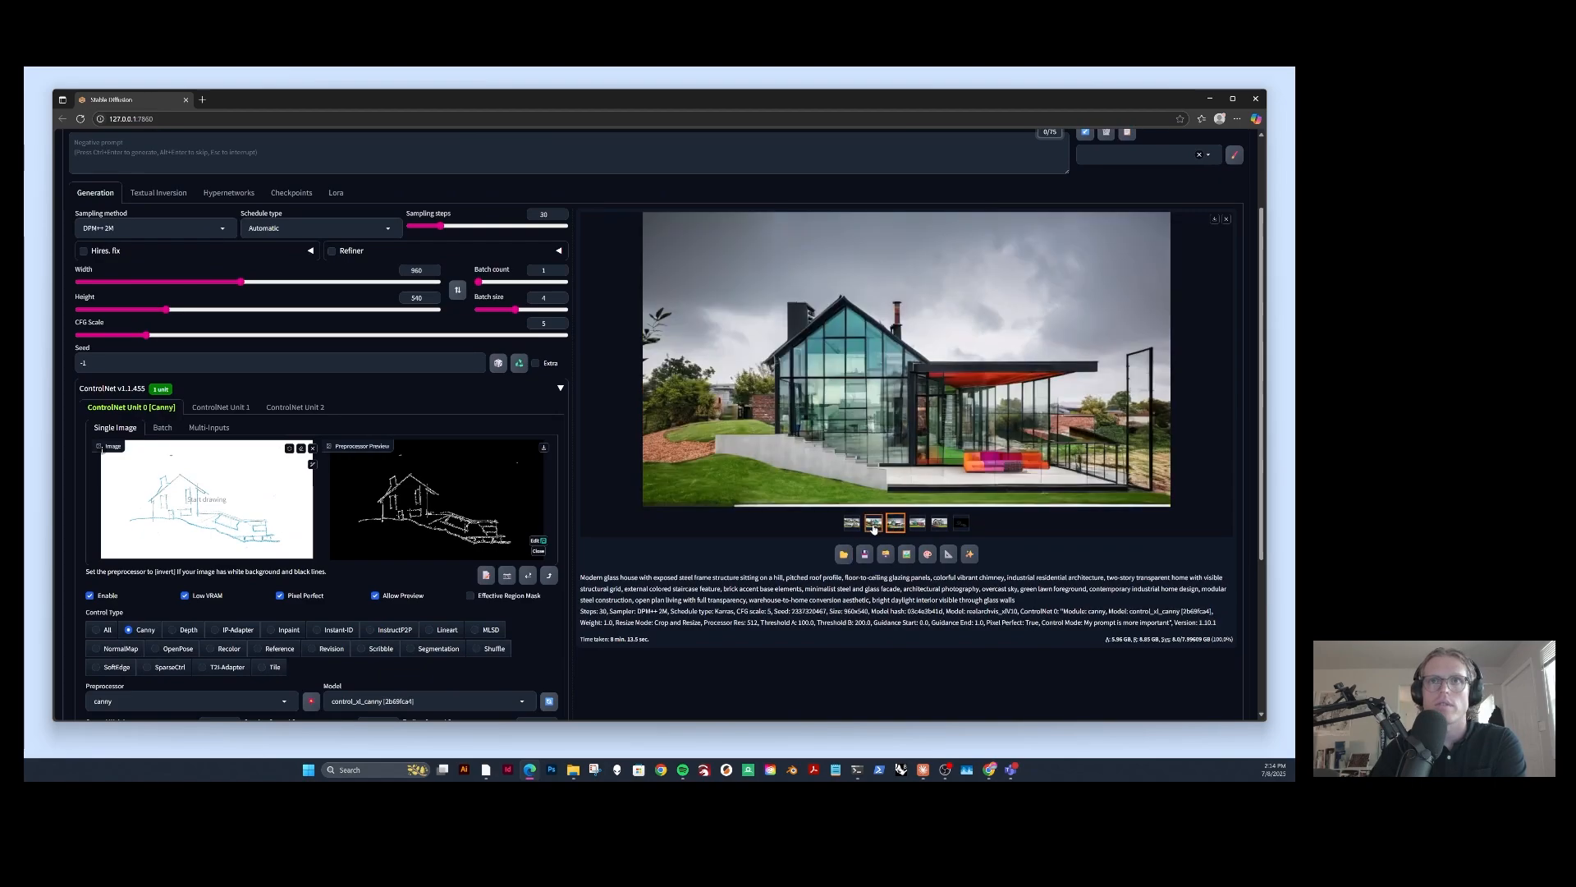
left_click(918, 524)
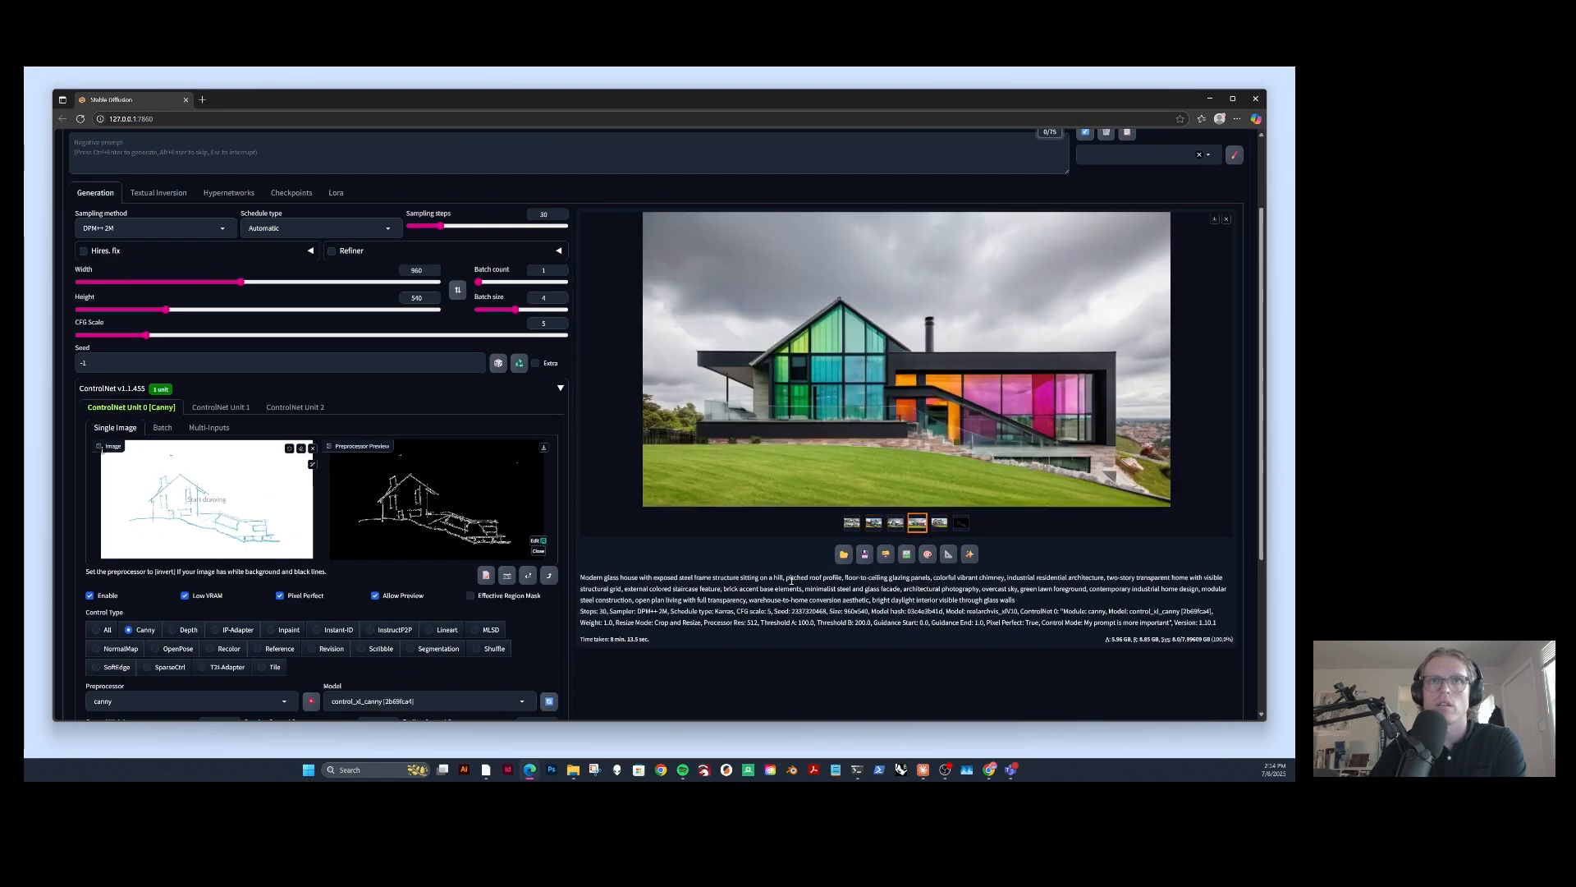
left_click(873, 524)
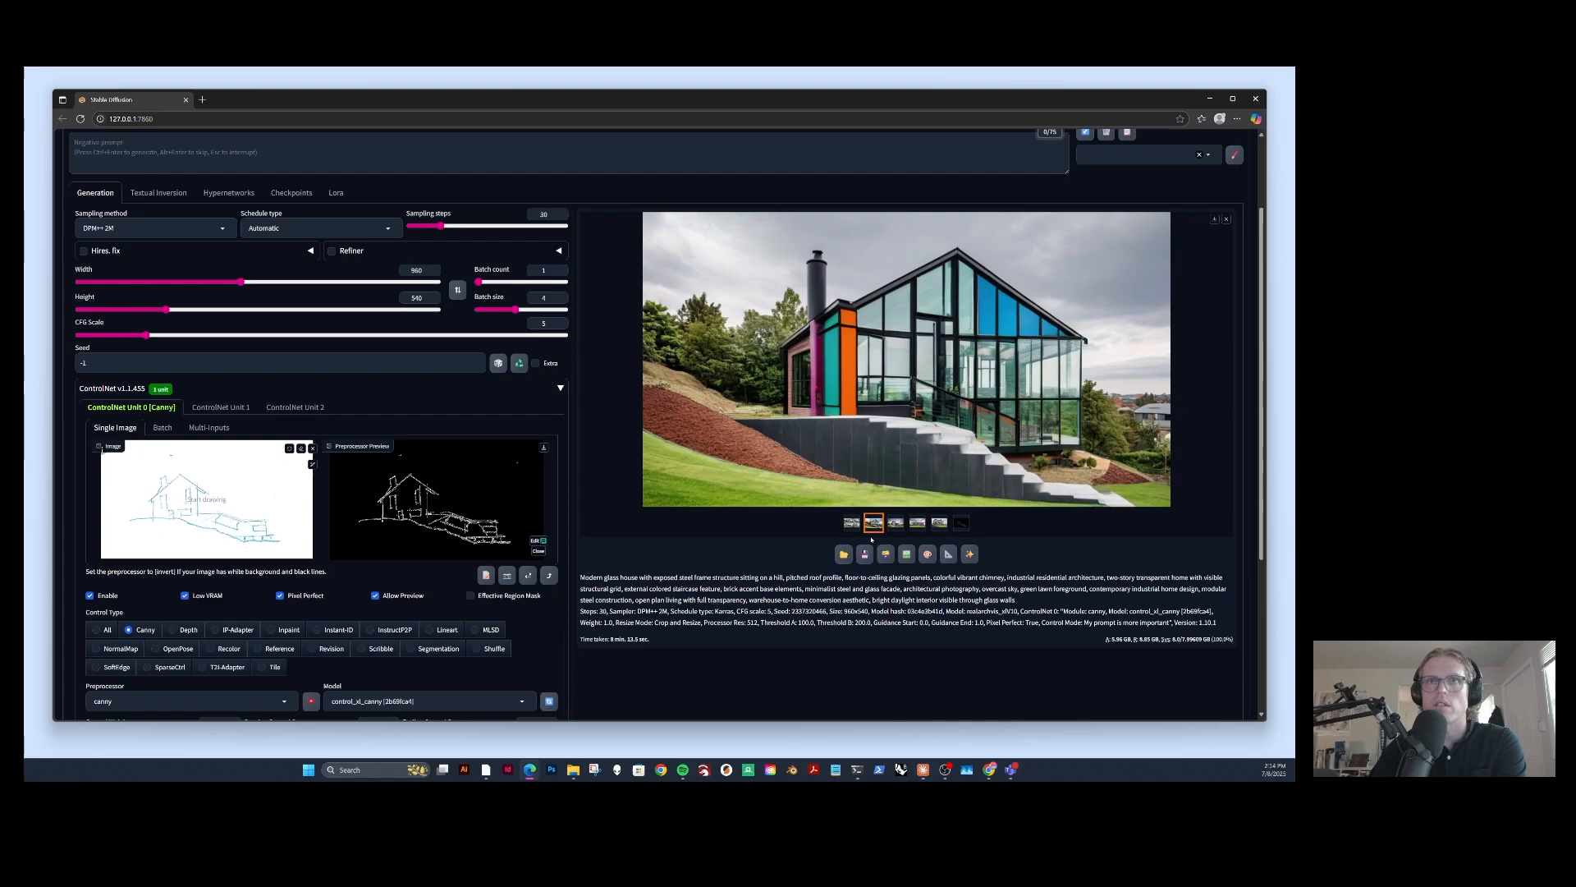
scroll(875, 526, "up", 1)
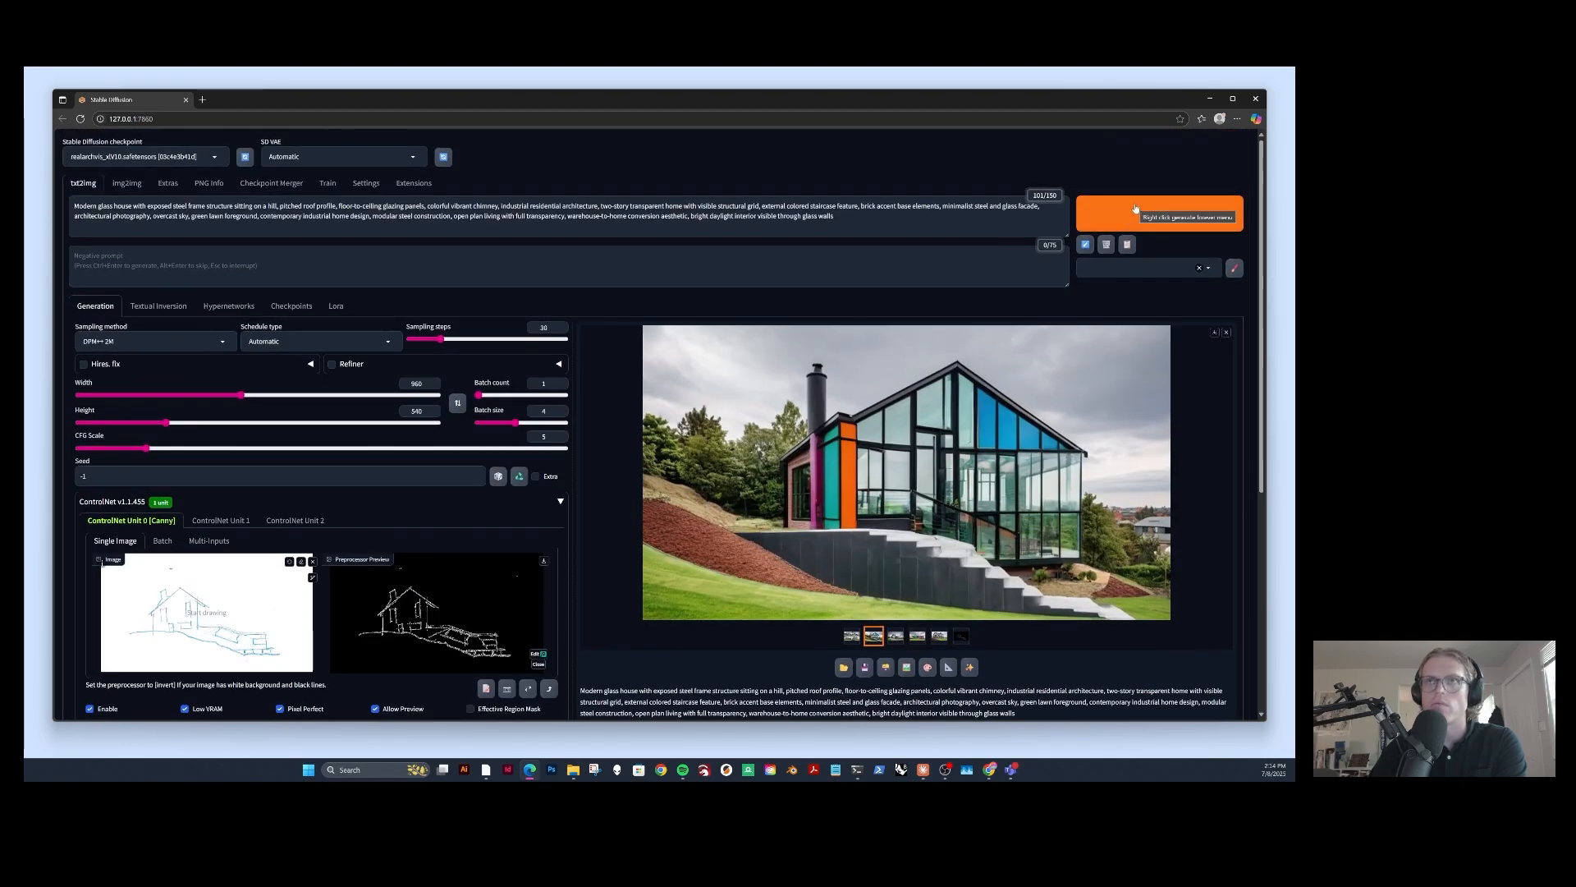
left_click(1137, 209)
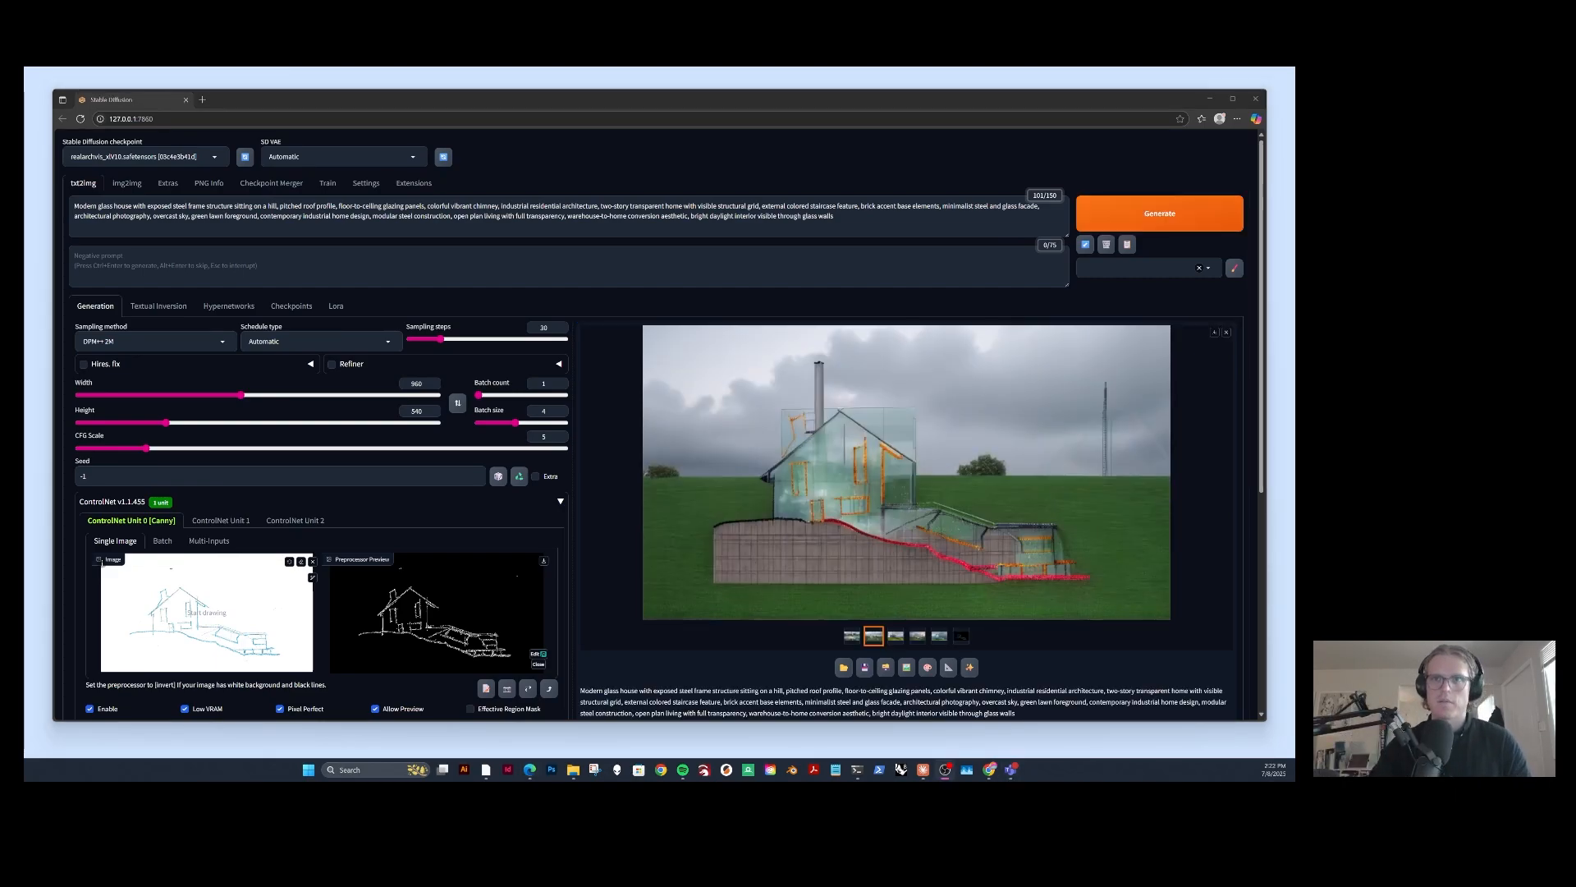
Examine the new batch as a grid and as individual renders, ending on the first single image.
left_click(853, 637)
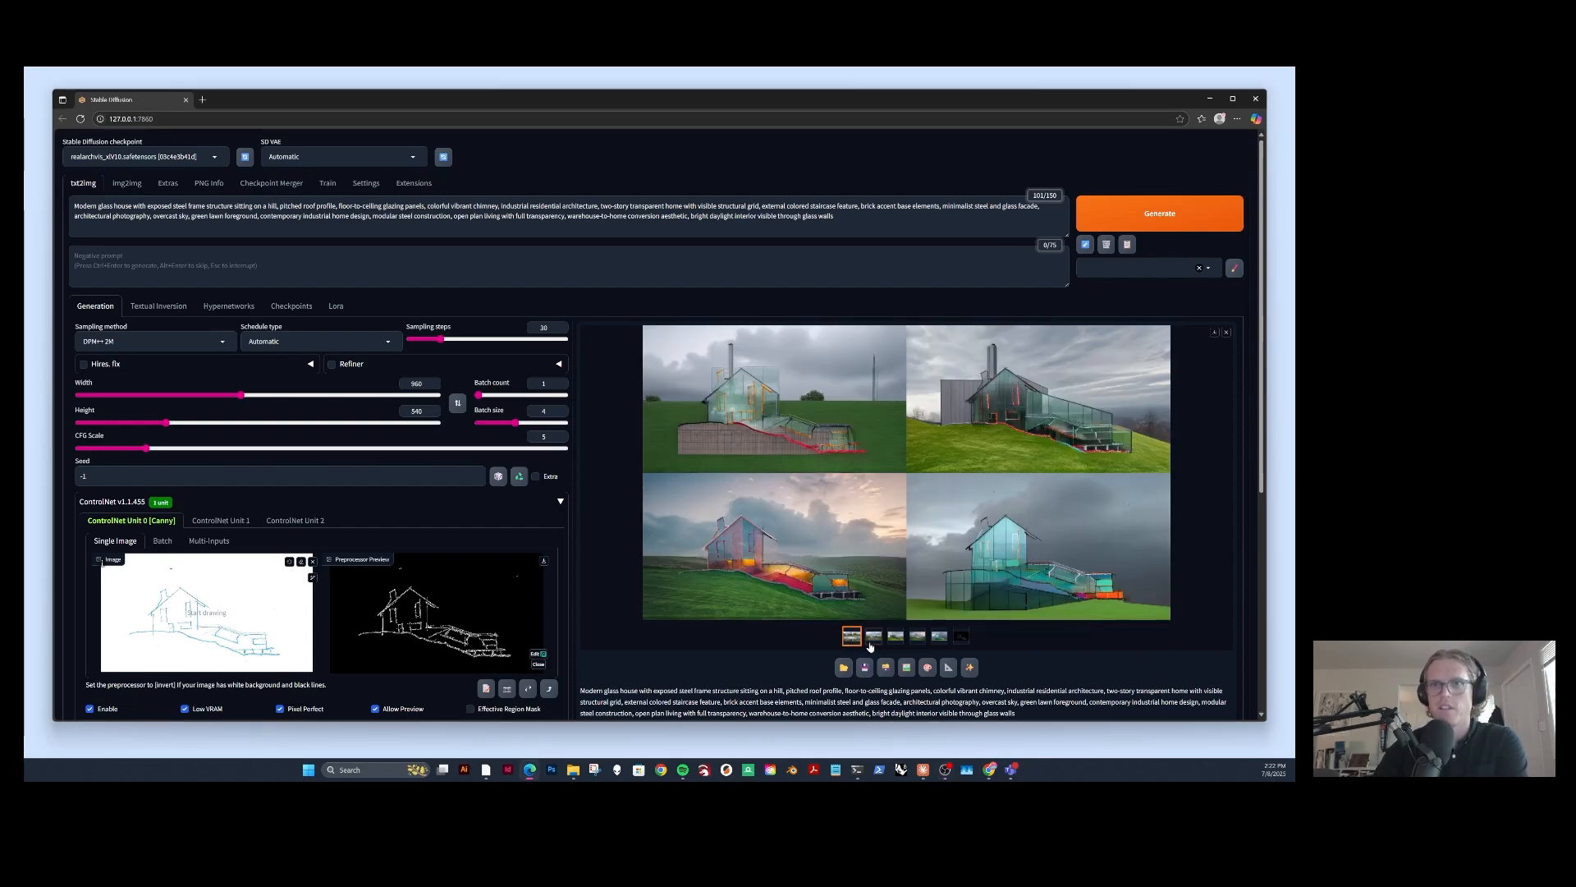
left_click(876, 638)
left_click(895, 639)
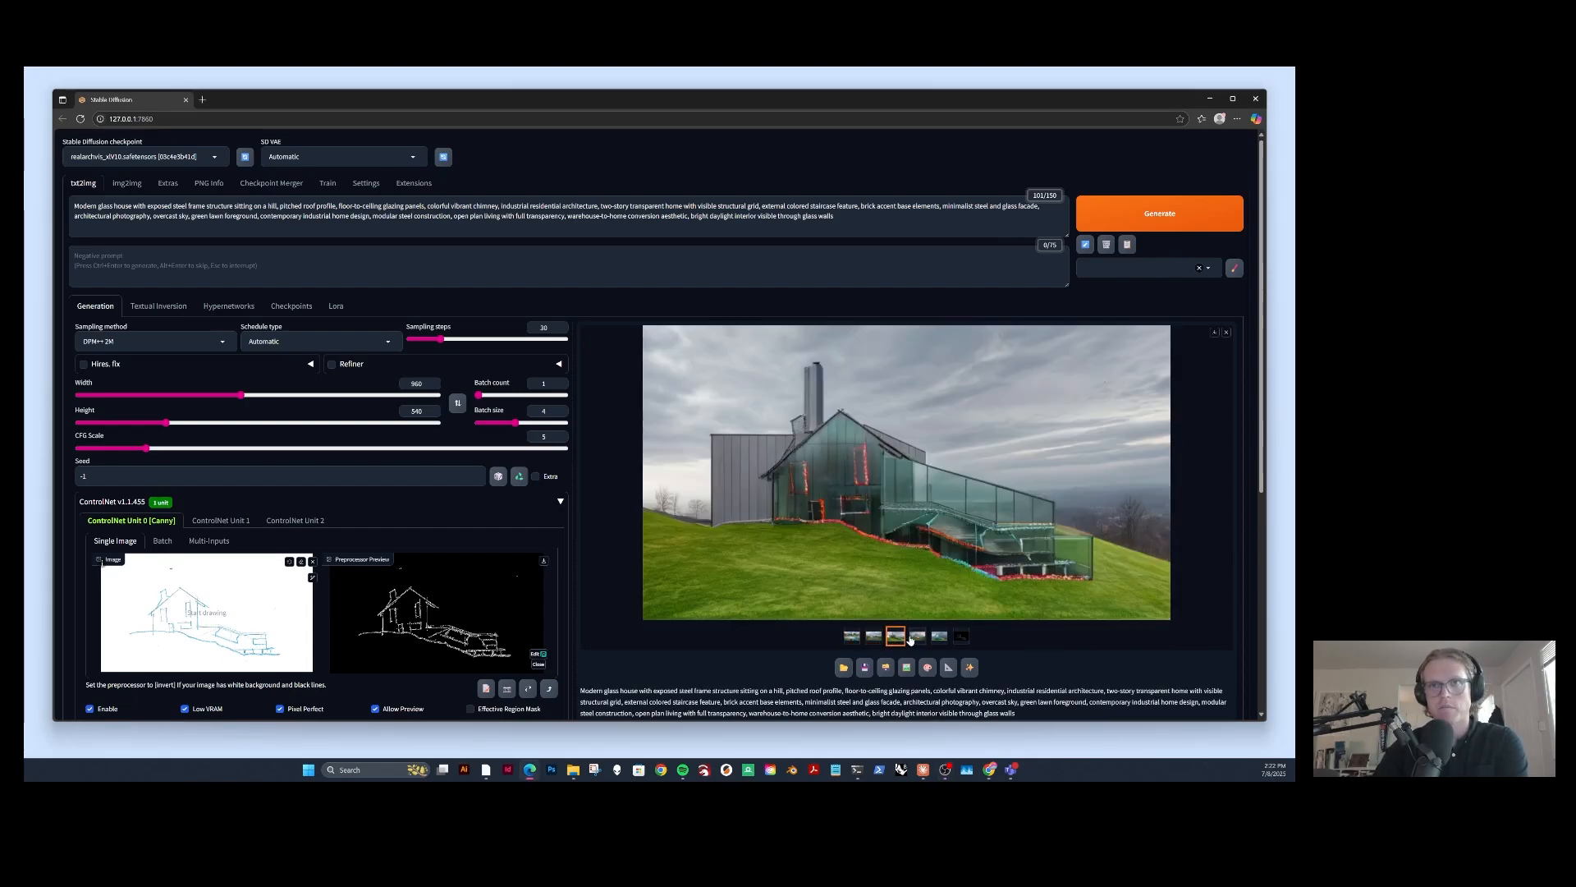
left_click(917, 637)
left_click(939, 638)
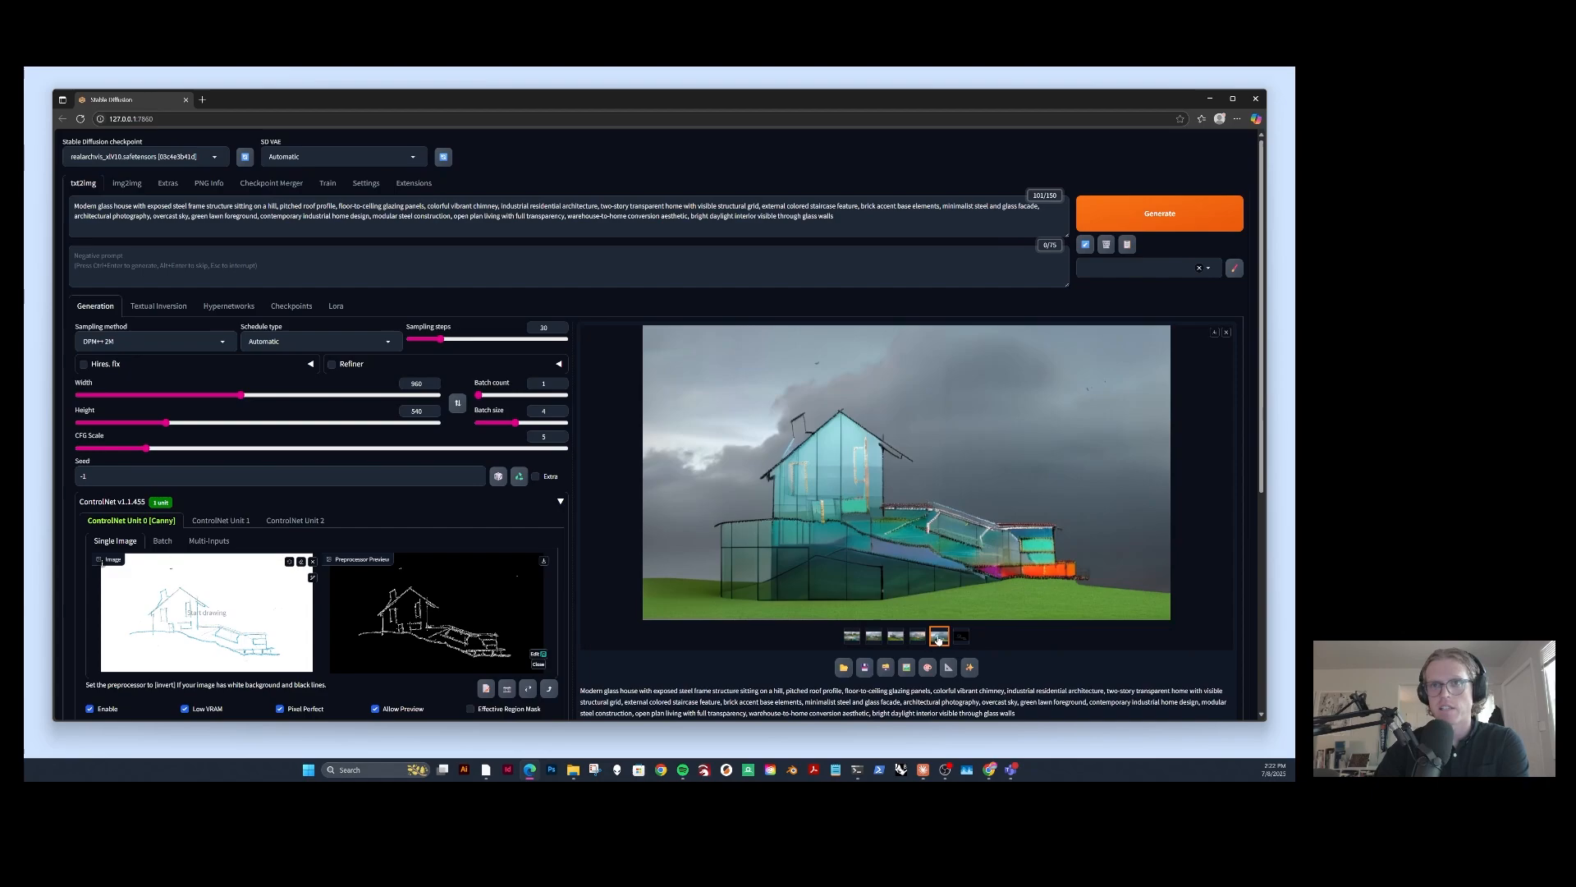
left_click(875, 639)
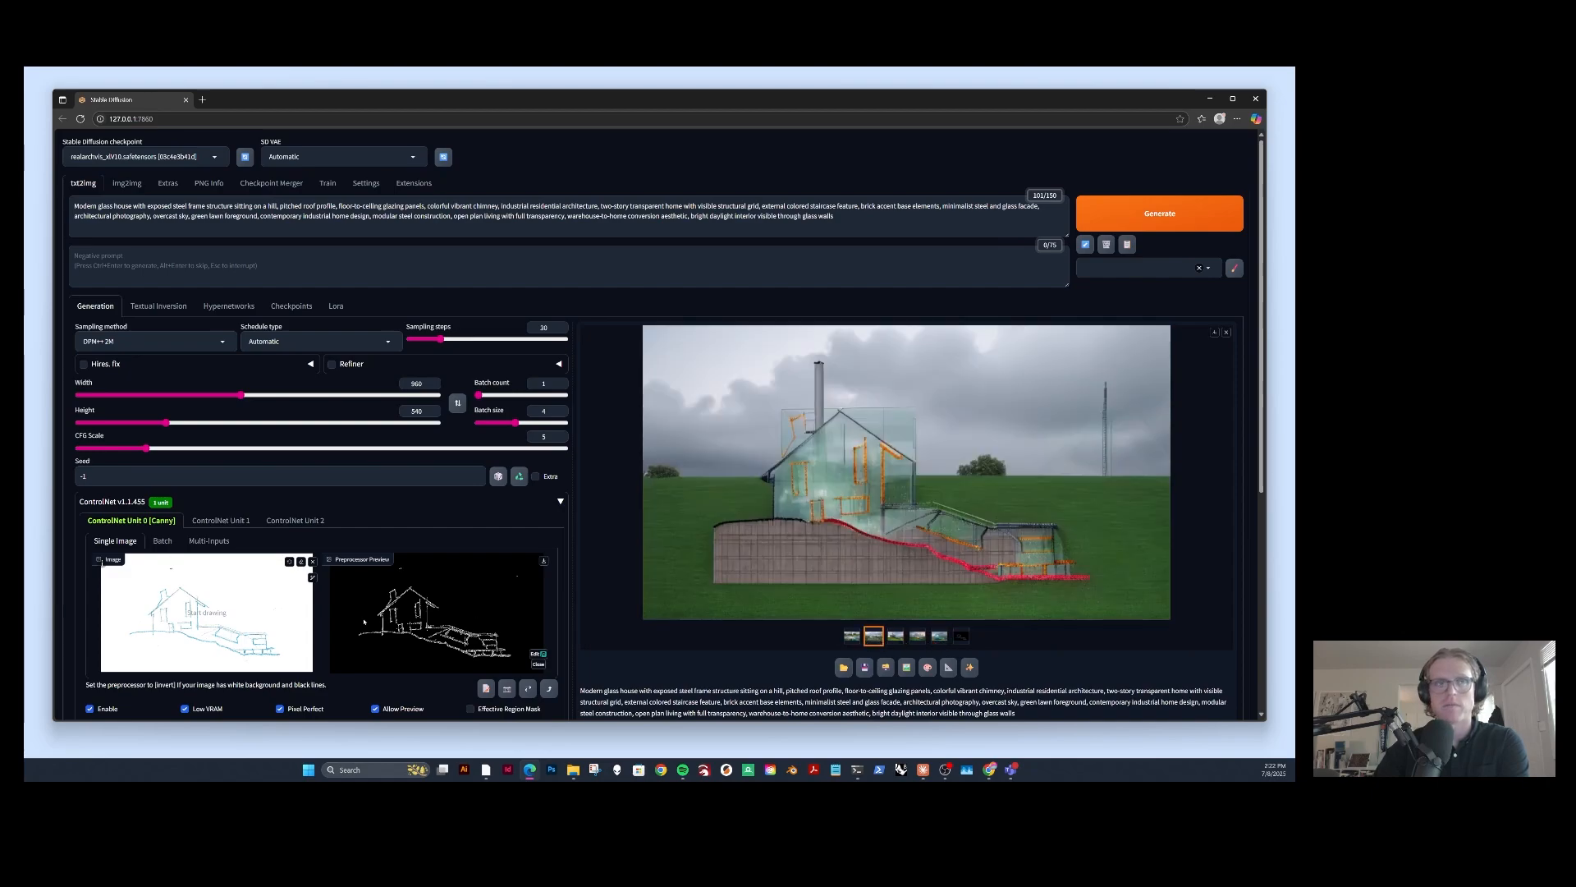
Lower the CFG scale to 1 and generate another batch of the glass house.
scroll(272, 653, "down", 4)
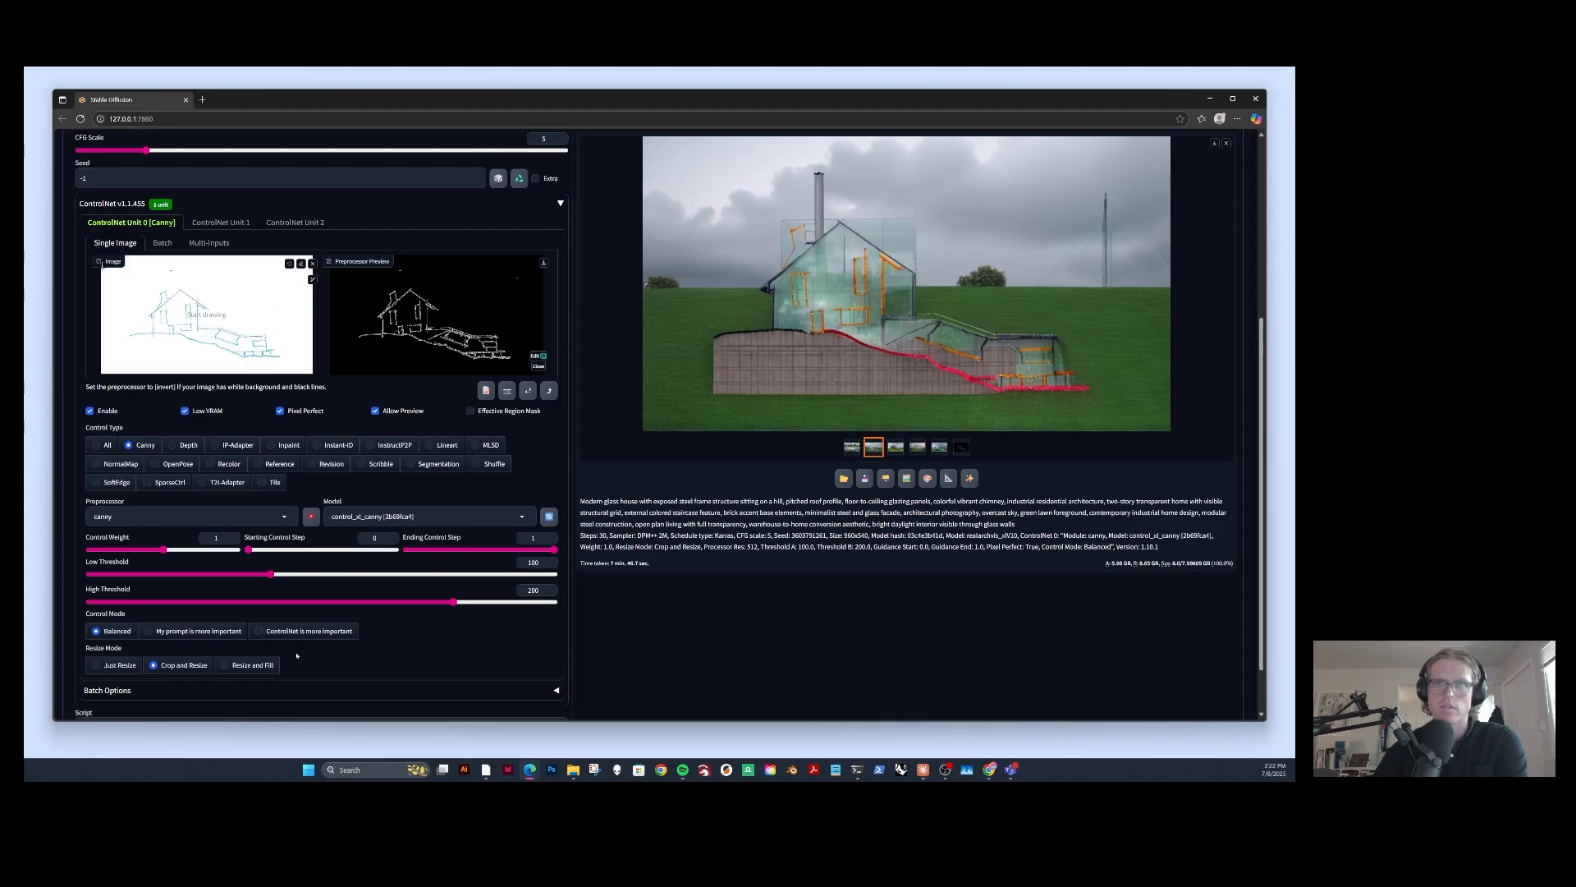
scroll(138, 476, "up", 4)
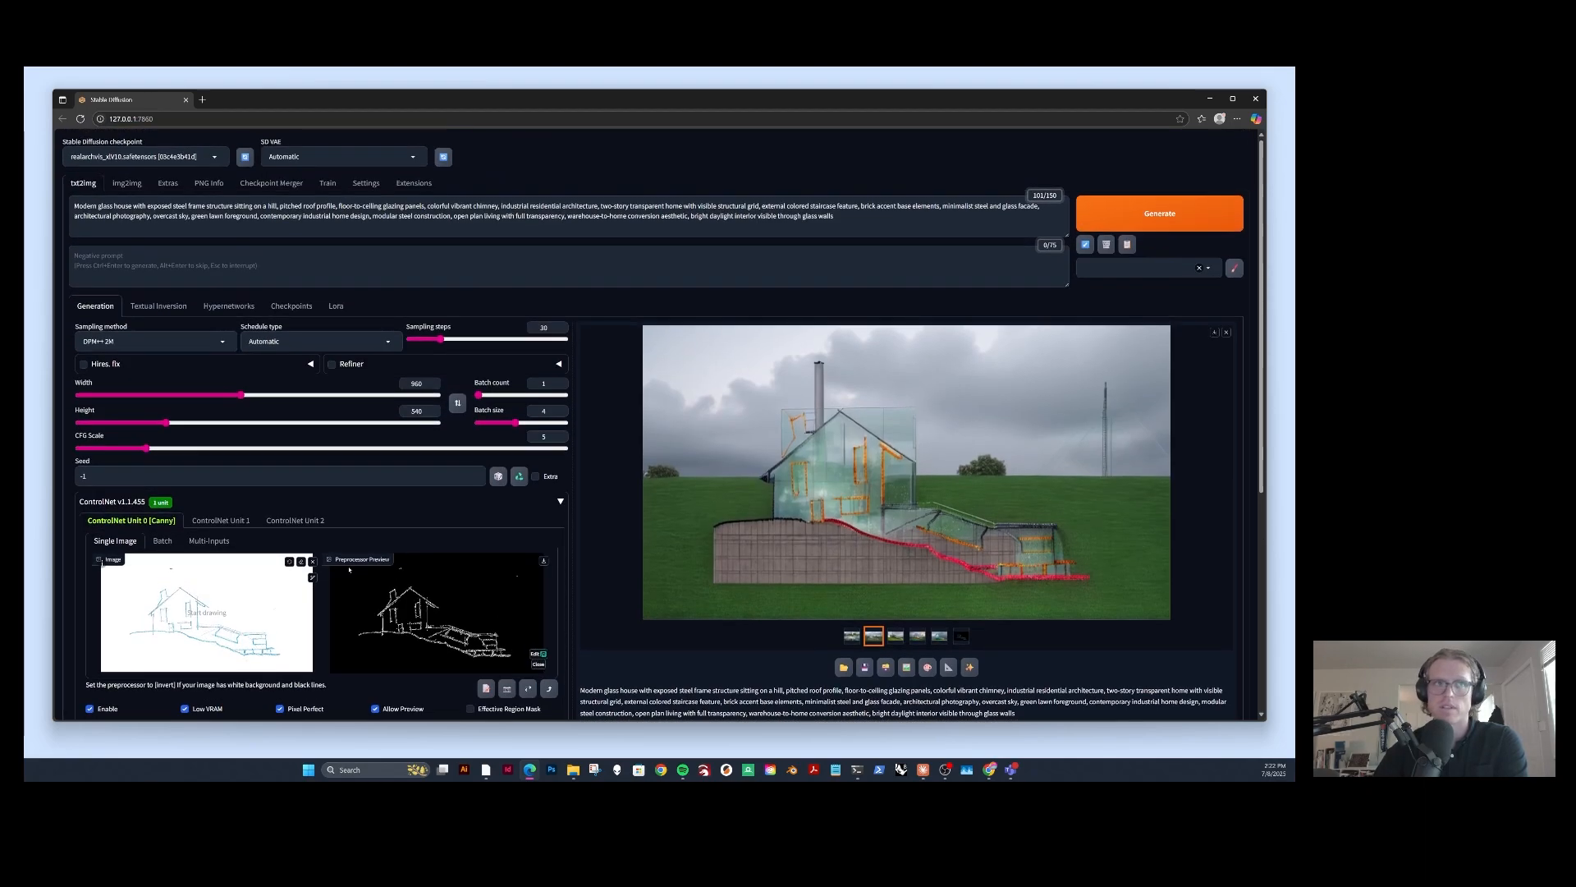
left_click_drag(146, 448, 79, 448)
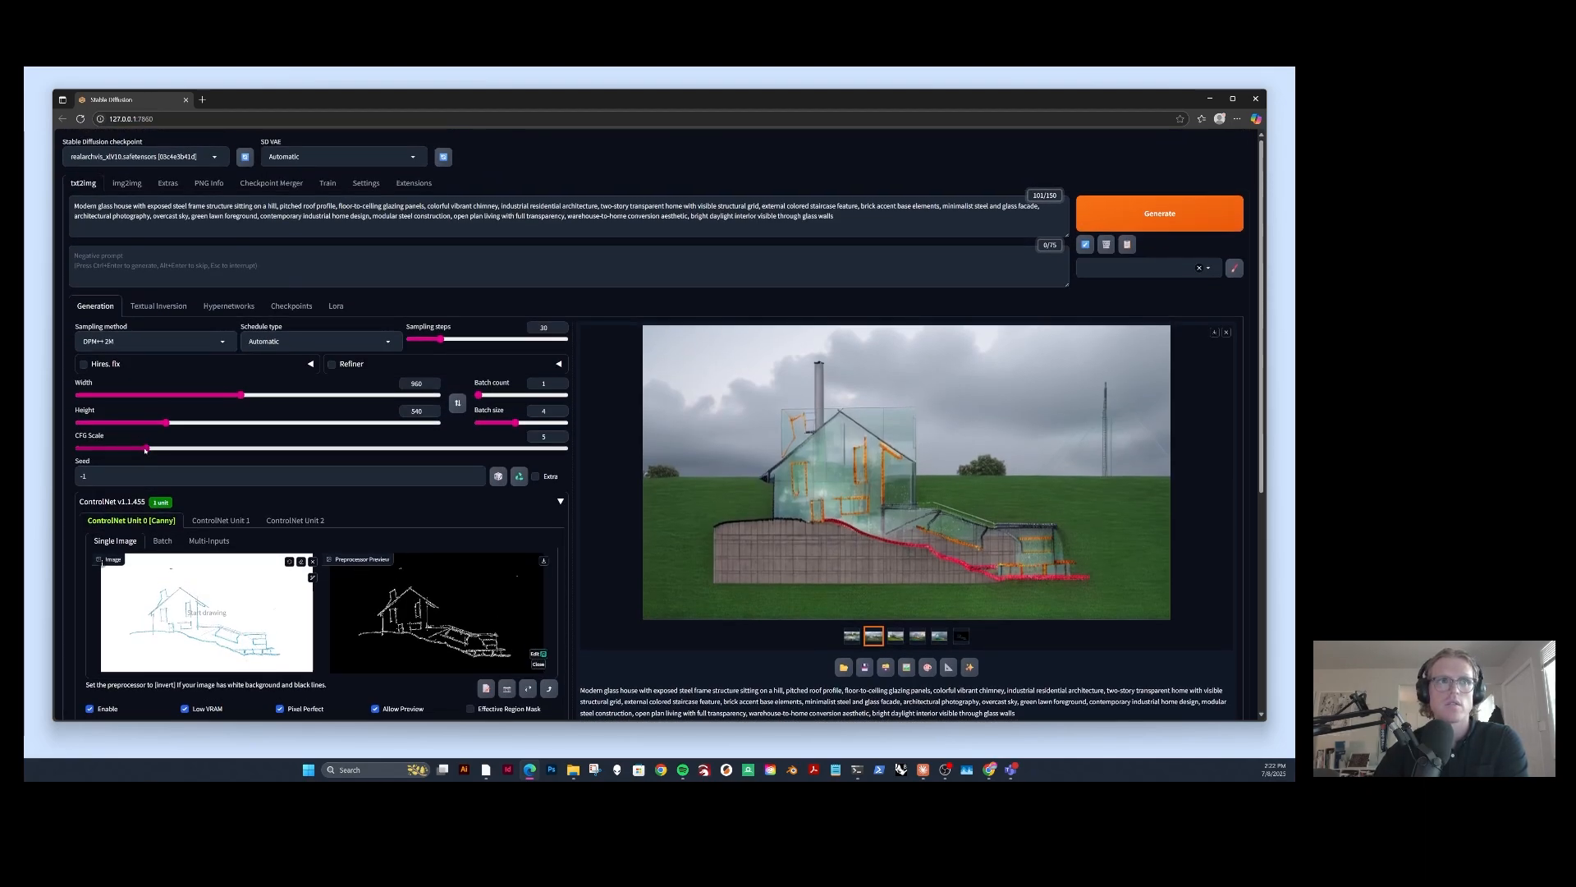
scroll(161, 591, "down", 5)
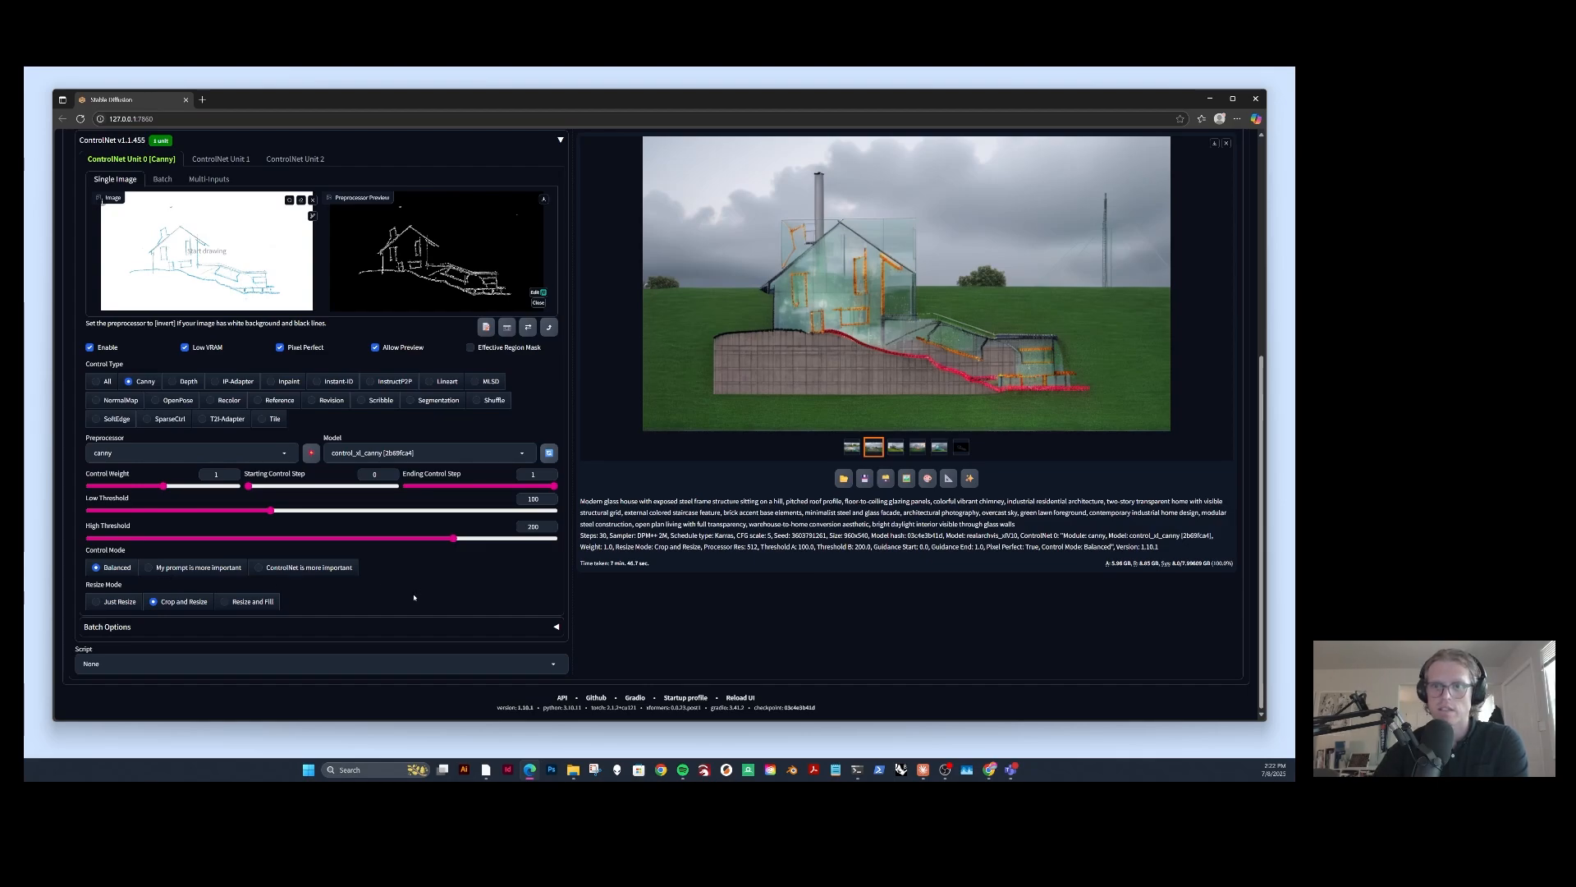
scroll(413, 598, "up", 1)
scroll(836, 417, "up", 3)
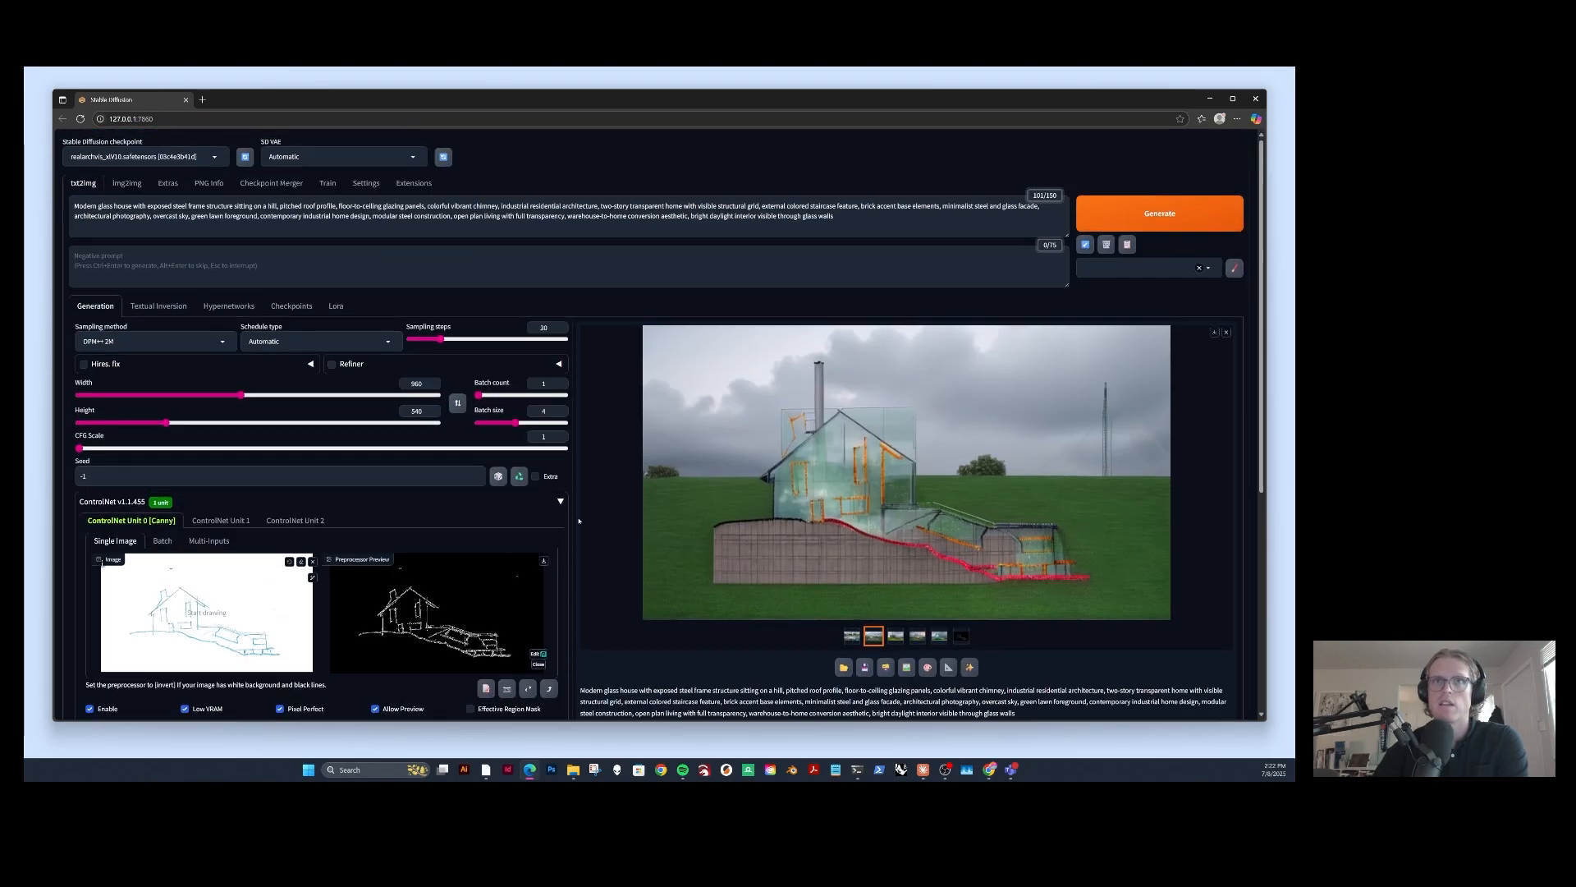
left_click(1160, 216)
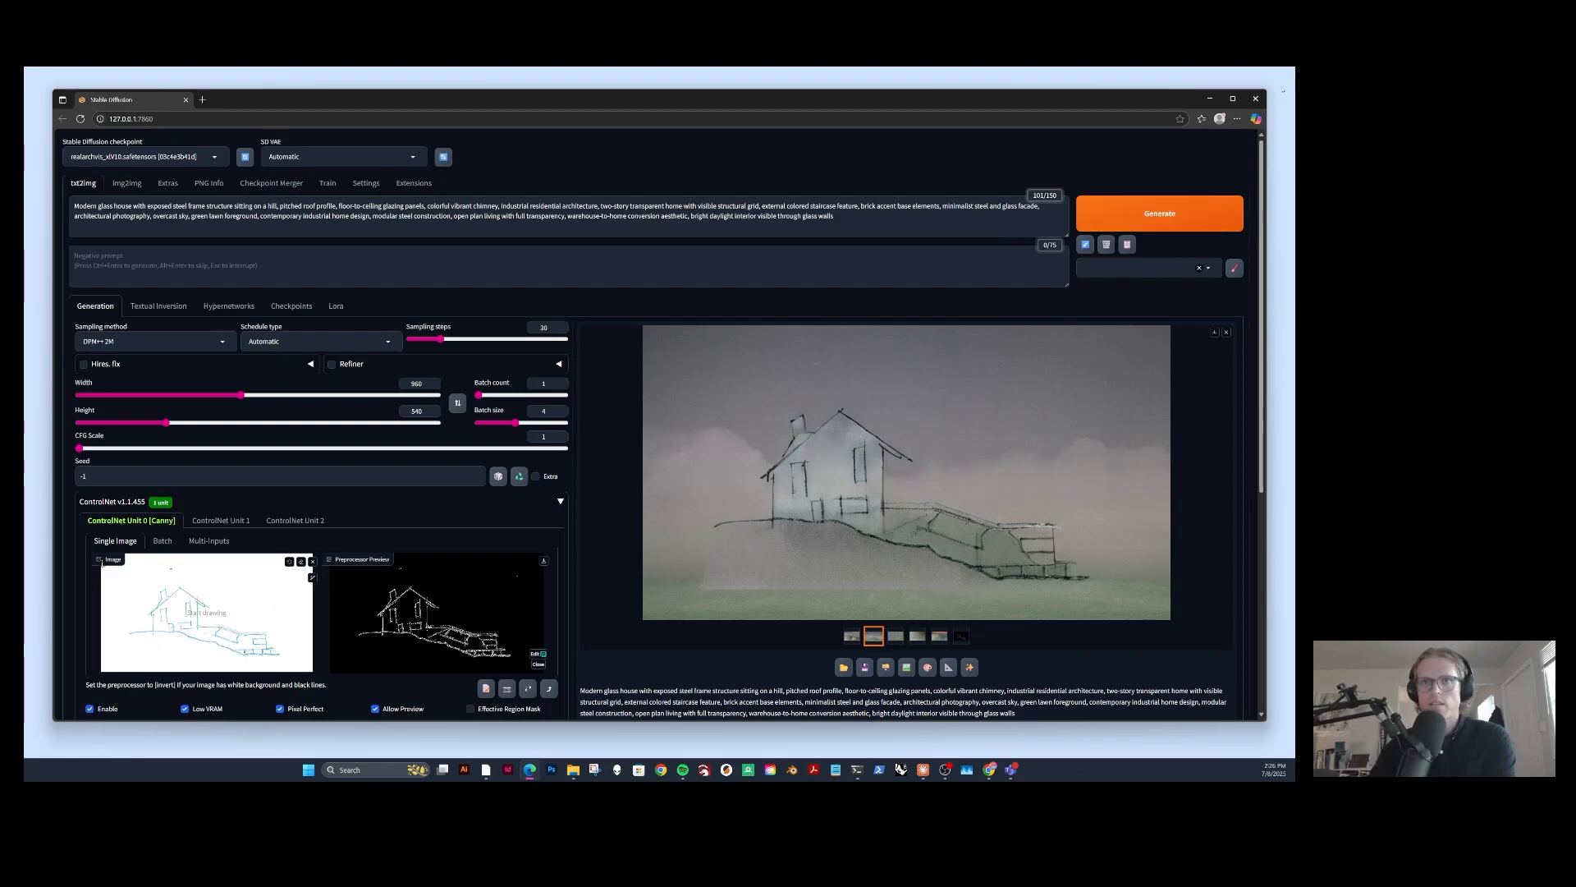
Examine the second and third images of the batch generated at CFG scale 1.
left_click(894, 638)
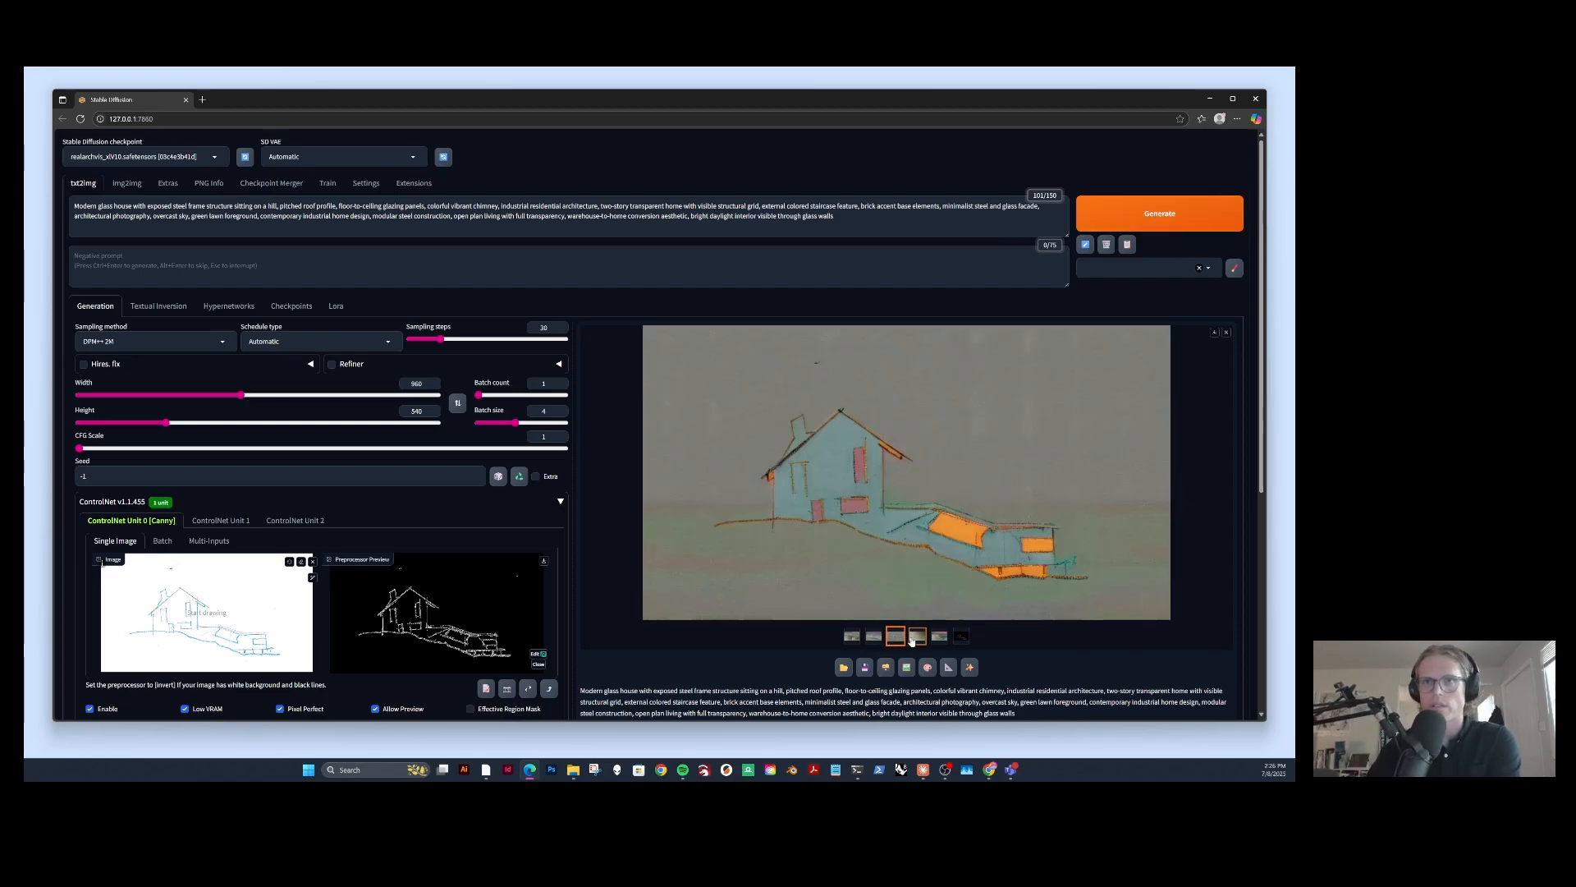
left_click(917, 637)
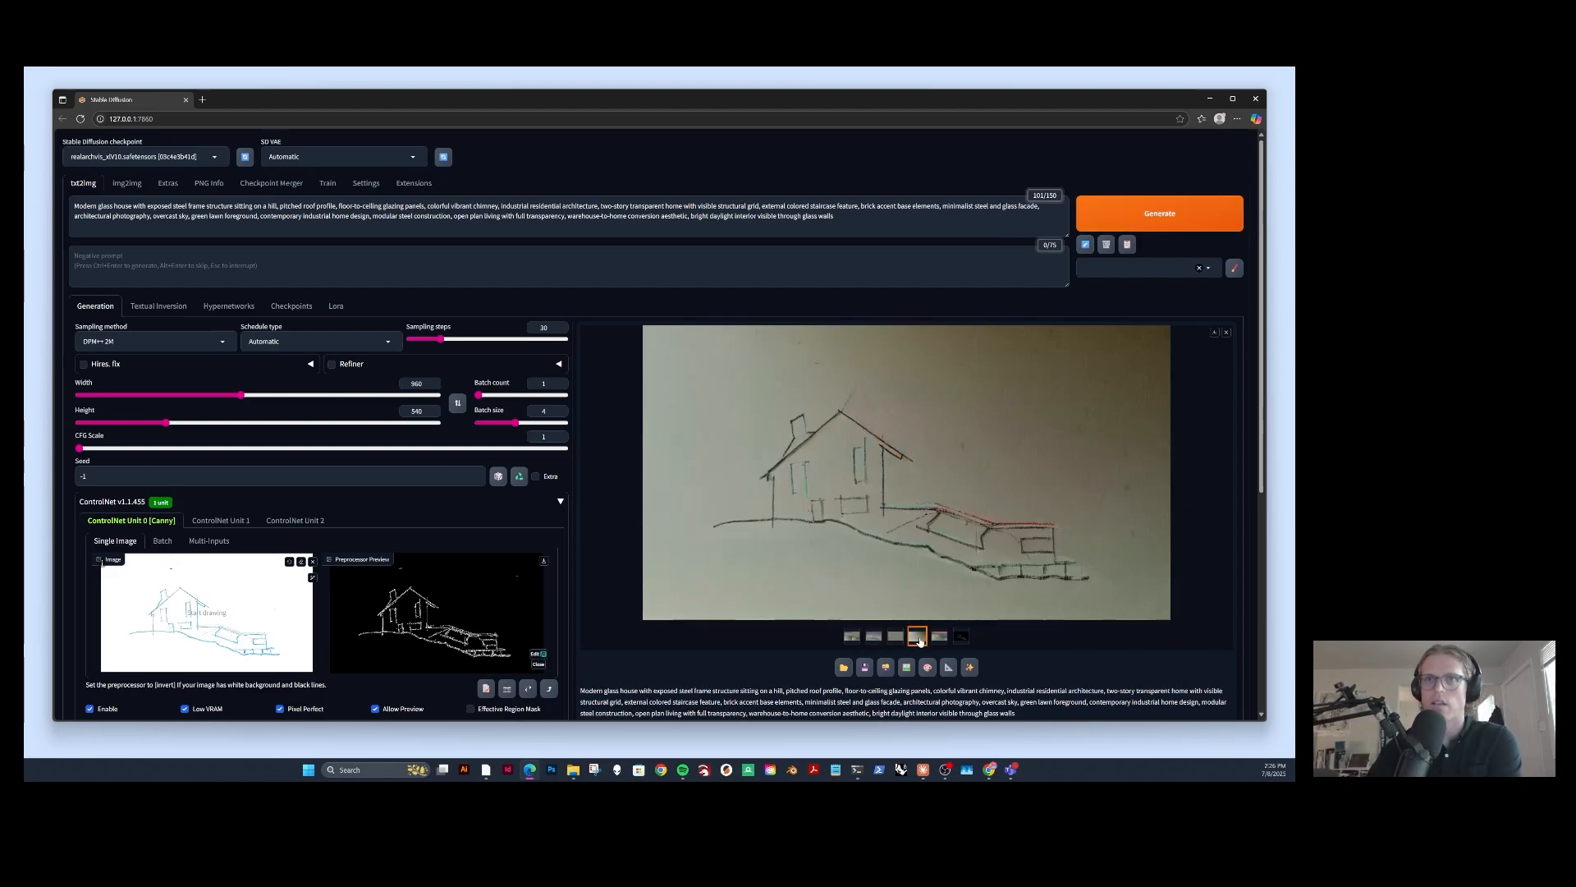
Set the CFG scale to 4 and the ControlNet control mode to My prompt is more important.
left_click(656, 221)
key("ctrl+a")
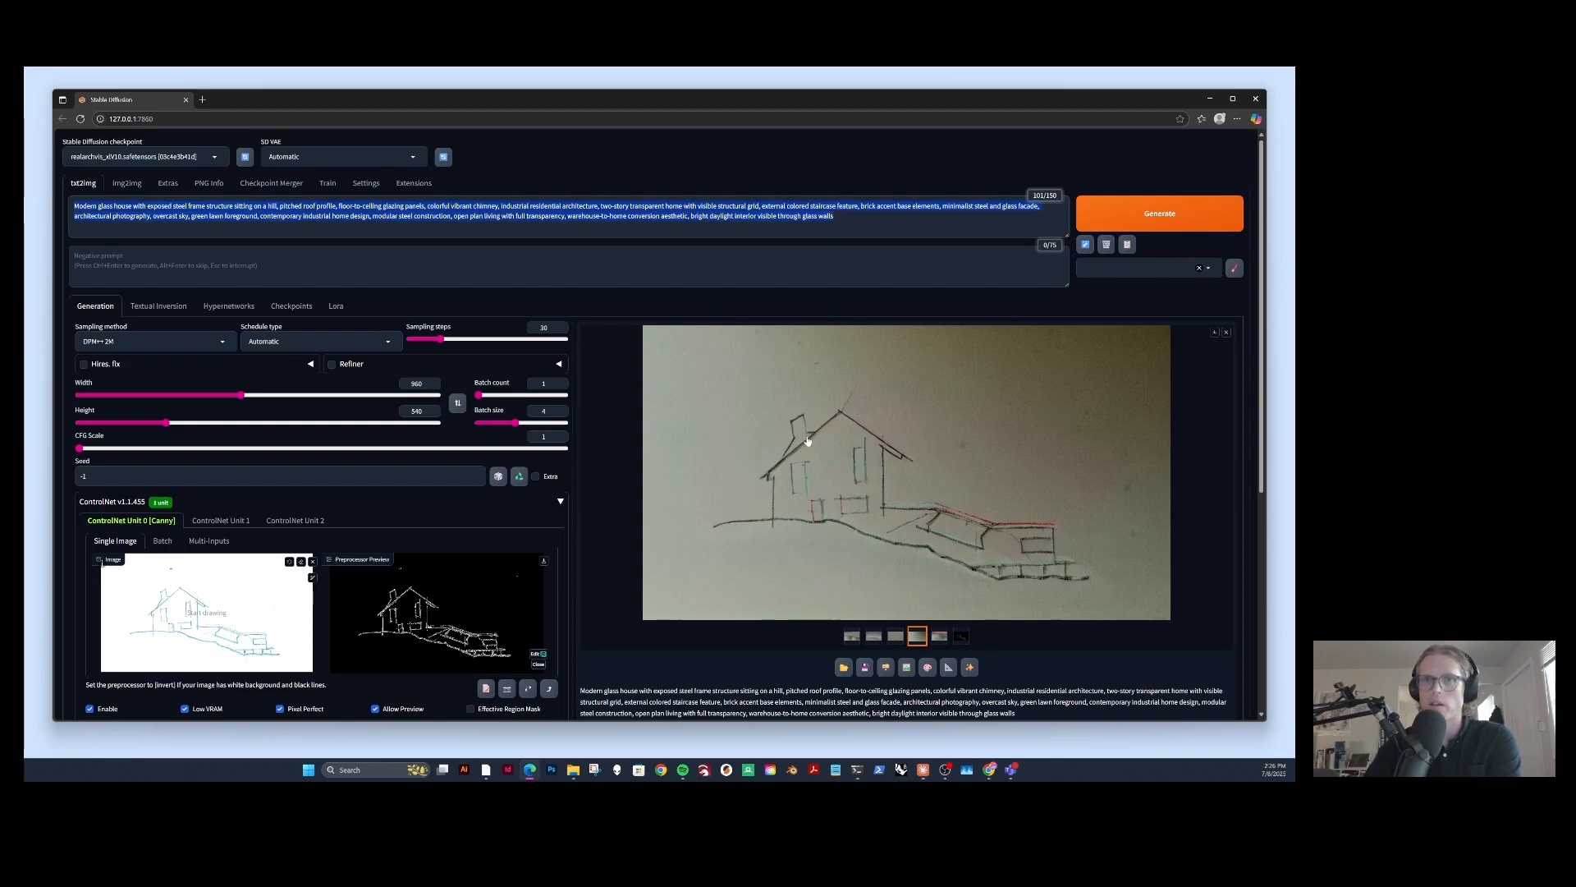
scroll(678, 534, "down", 2)
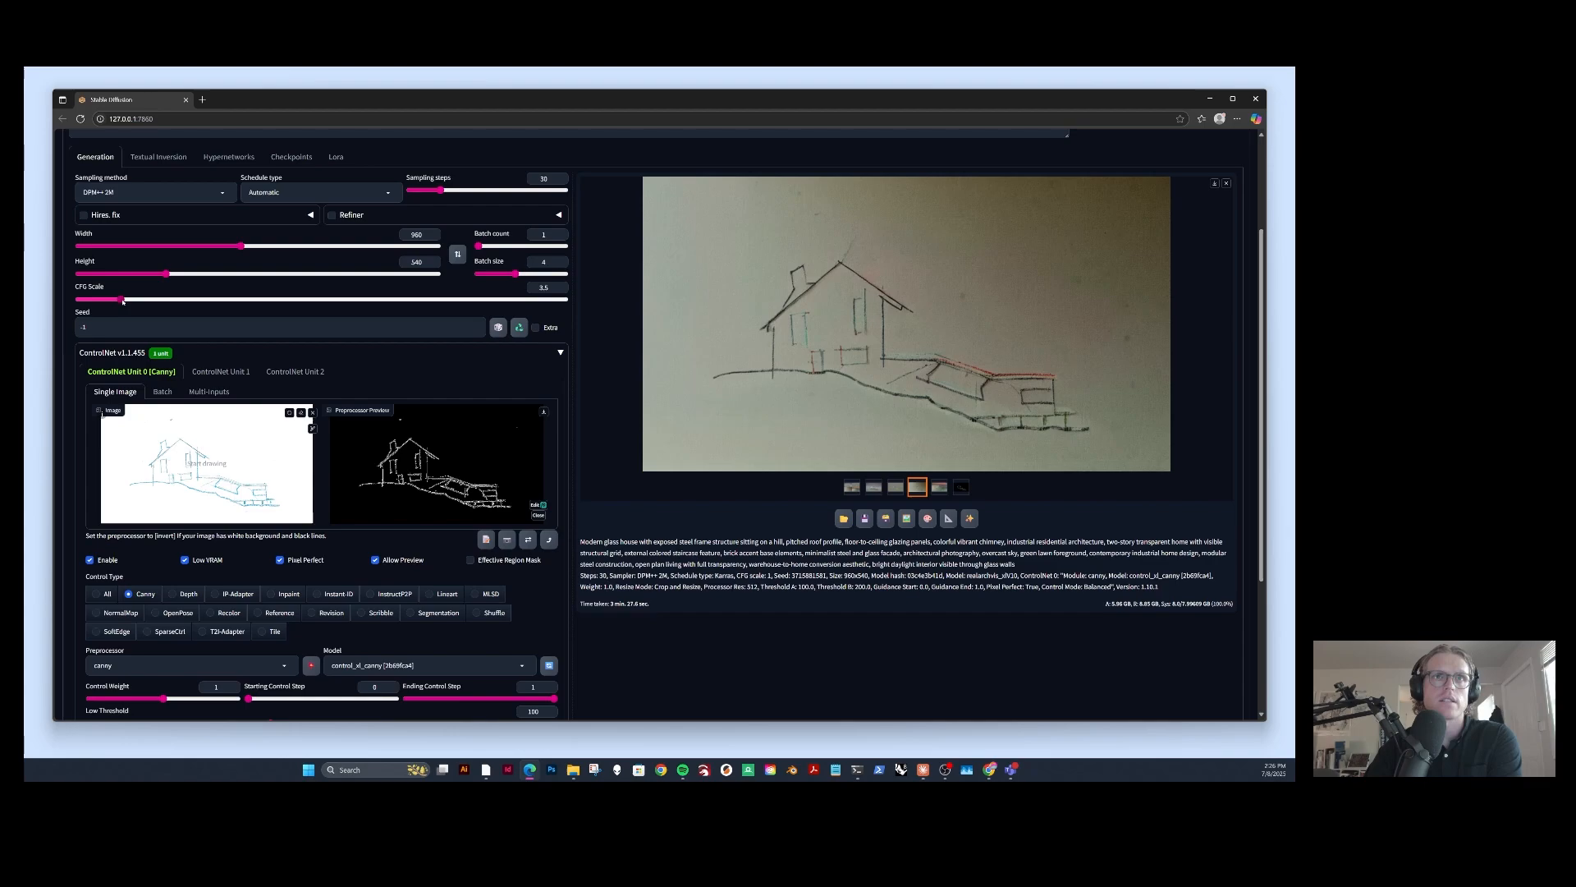
left_click_drag(78, 299, 129, 300)
scroll(174, 617, "down", 3)
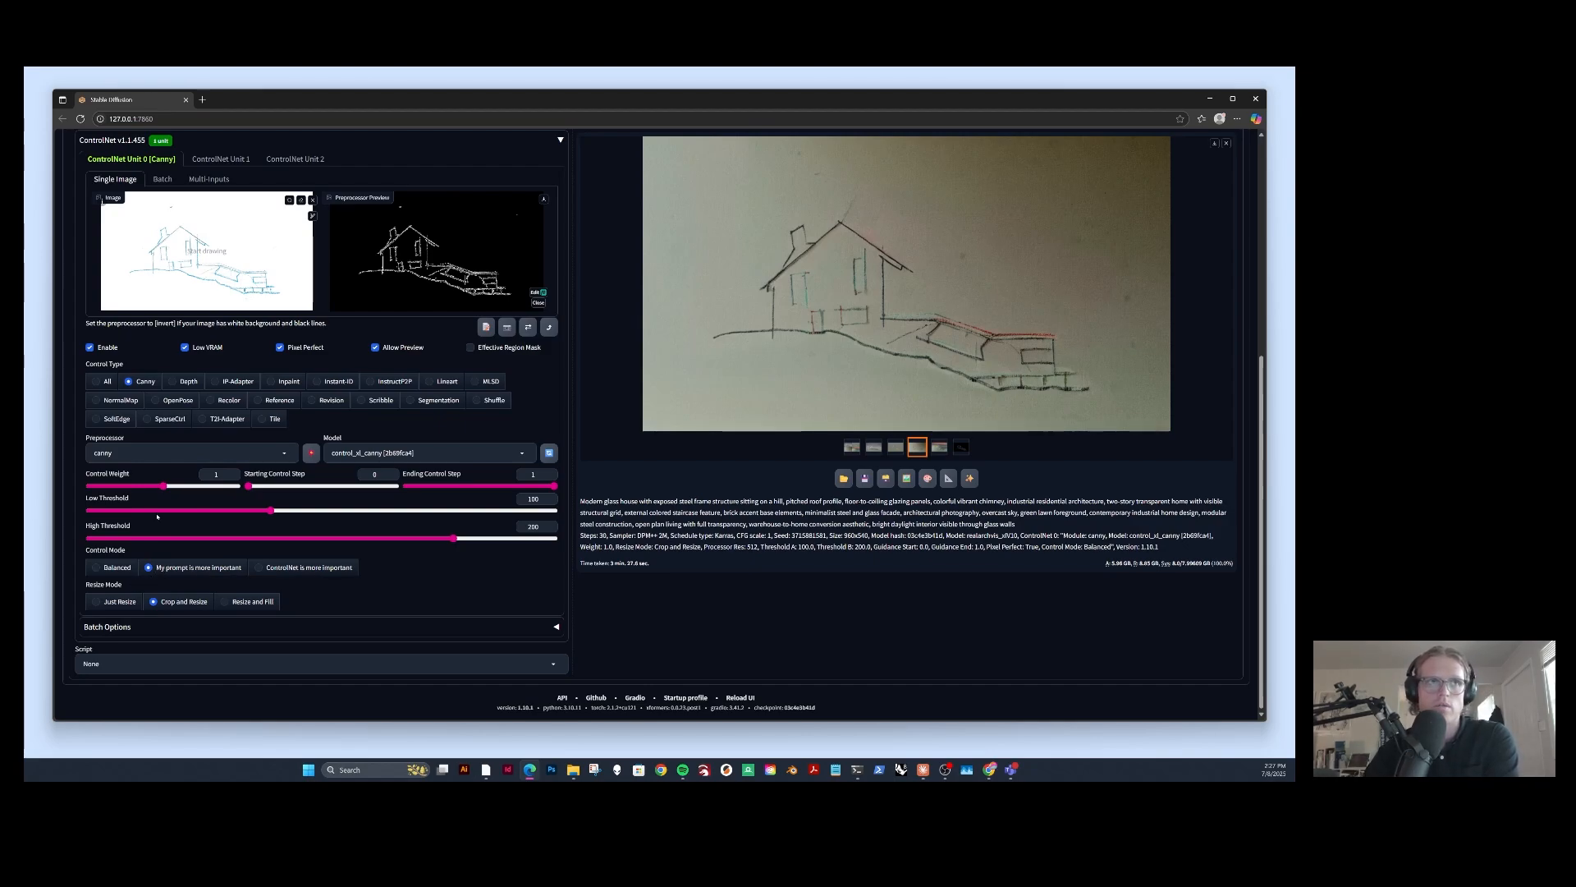
scroll(181, 479, "up", 3)
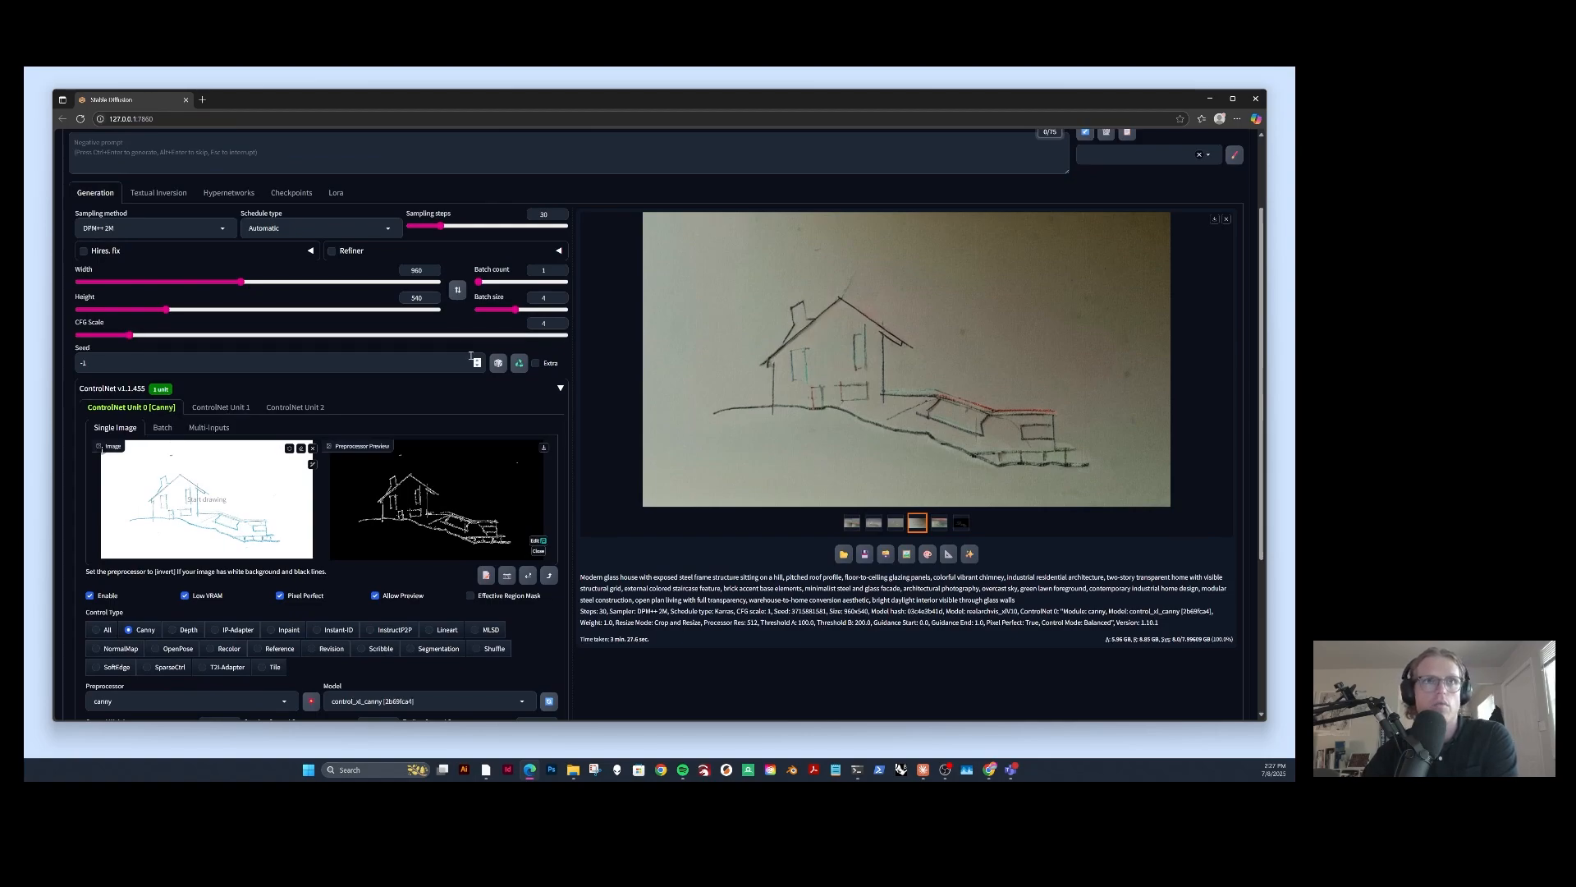
scroll(275, 587, "down", 3)
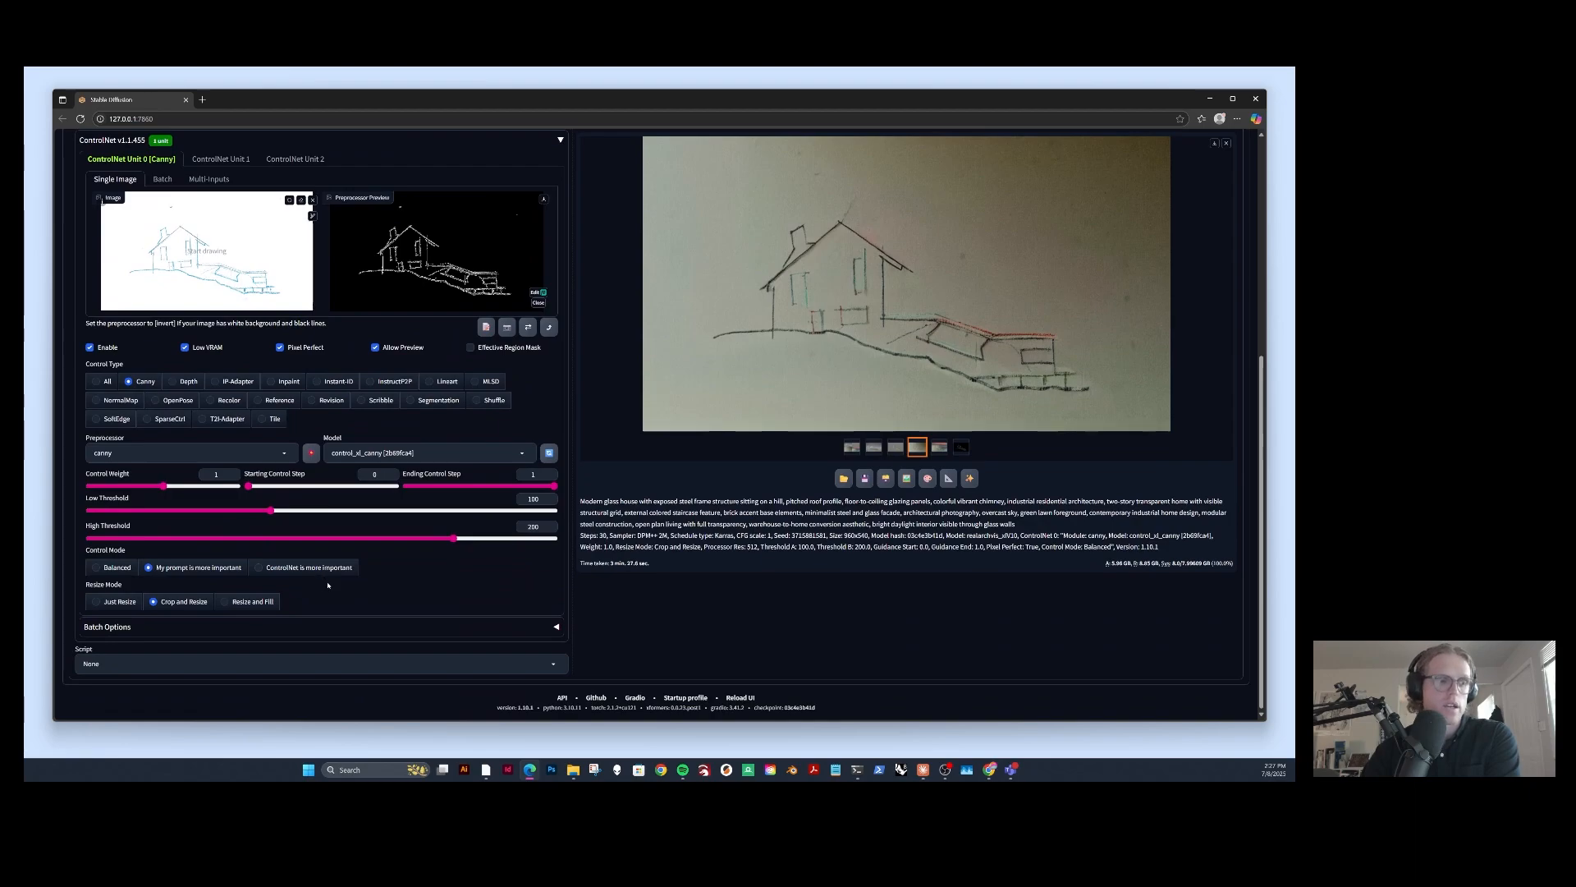
scroll(324, 578, "up", 4)
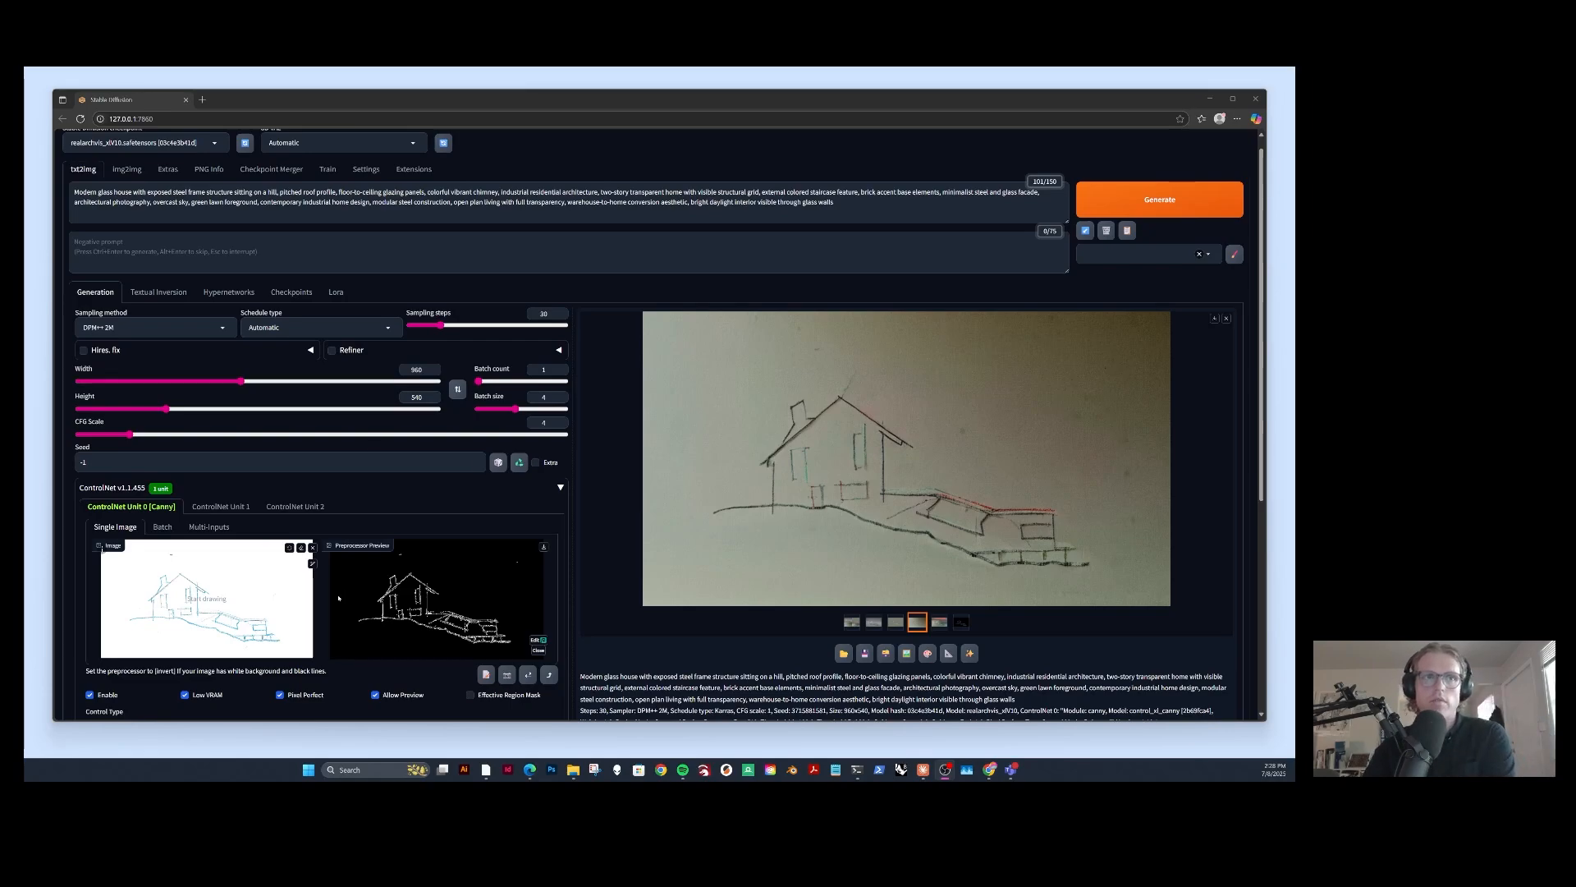
Replace the sketch in ControlNet Unit 0 with the rgb-Recovered image and preview its Canny edges.
scroll(338, 598, "down", 1)
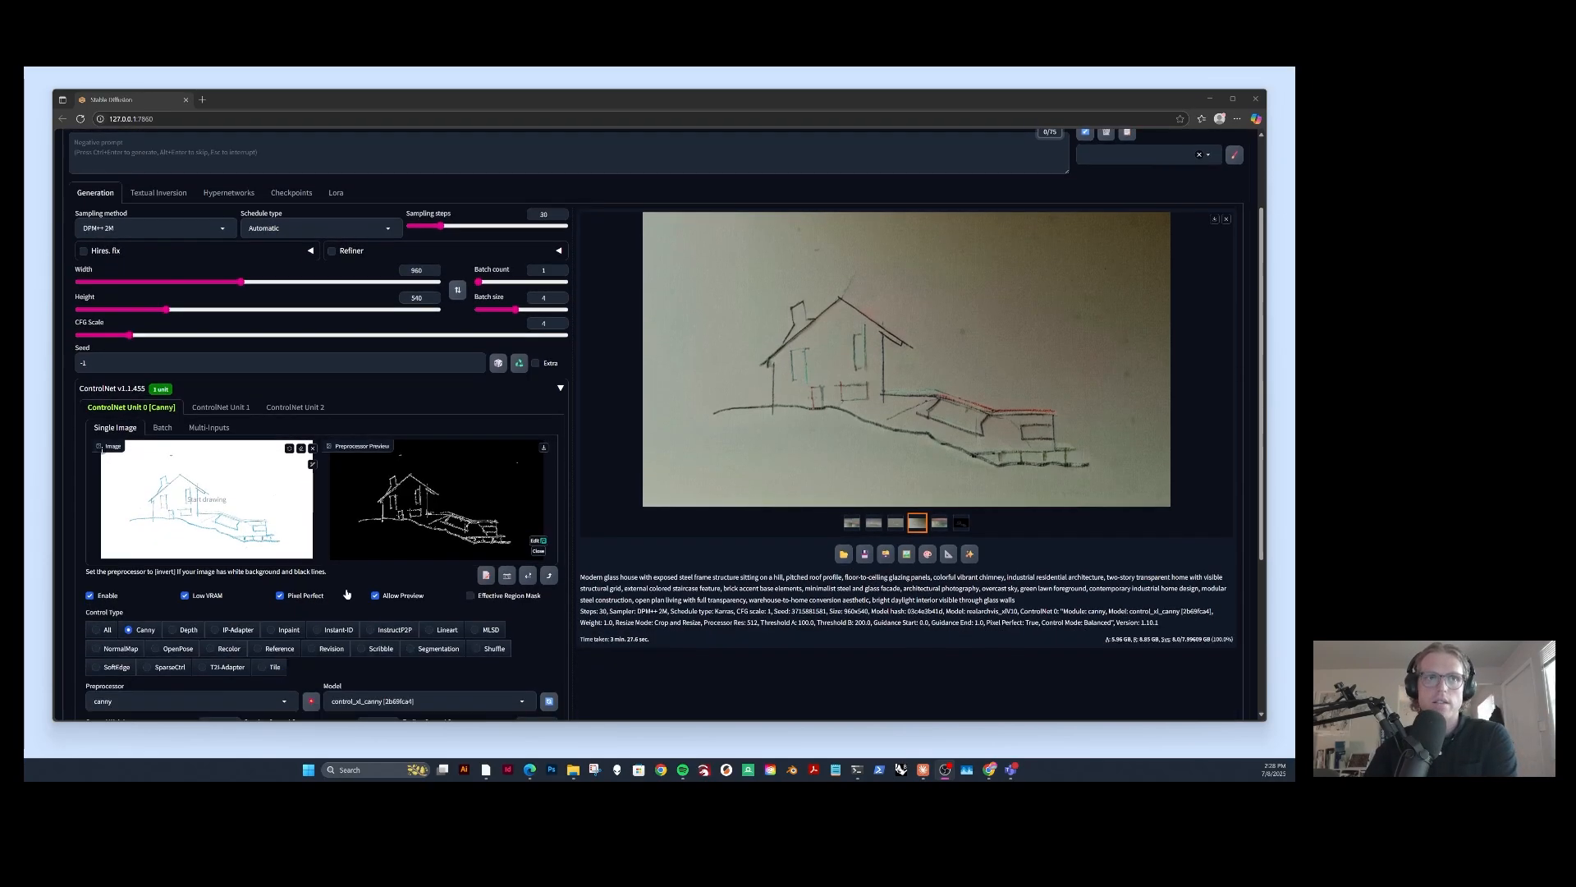
left_click(313, 448)
left_click(244, 488)
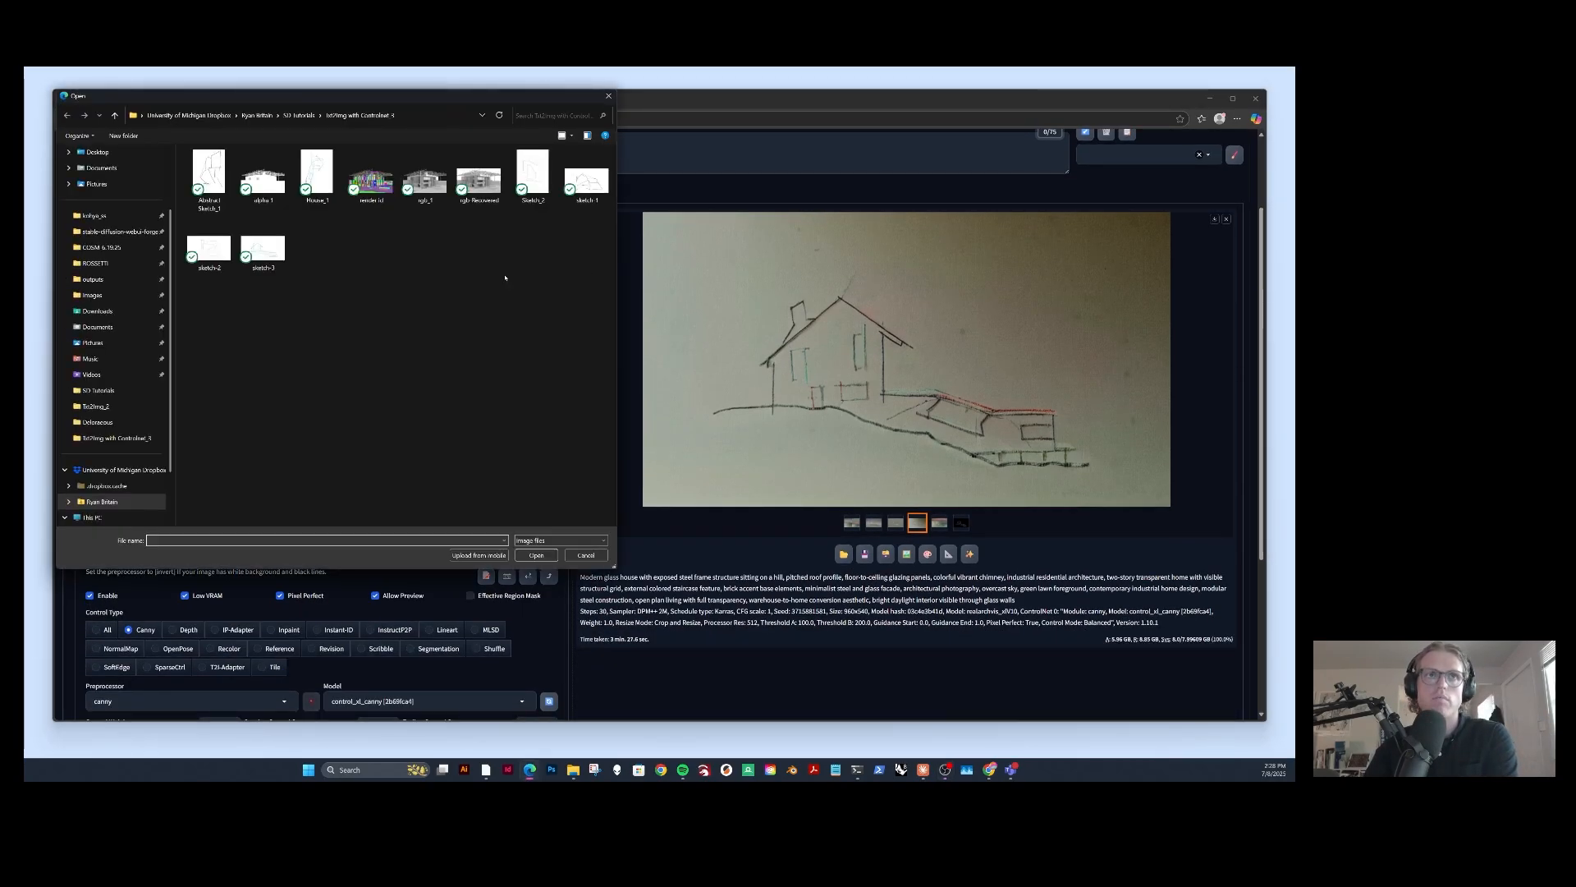
left_click(492, 197)
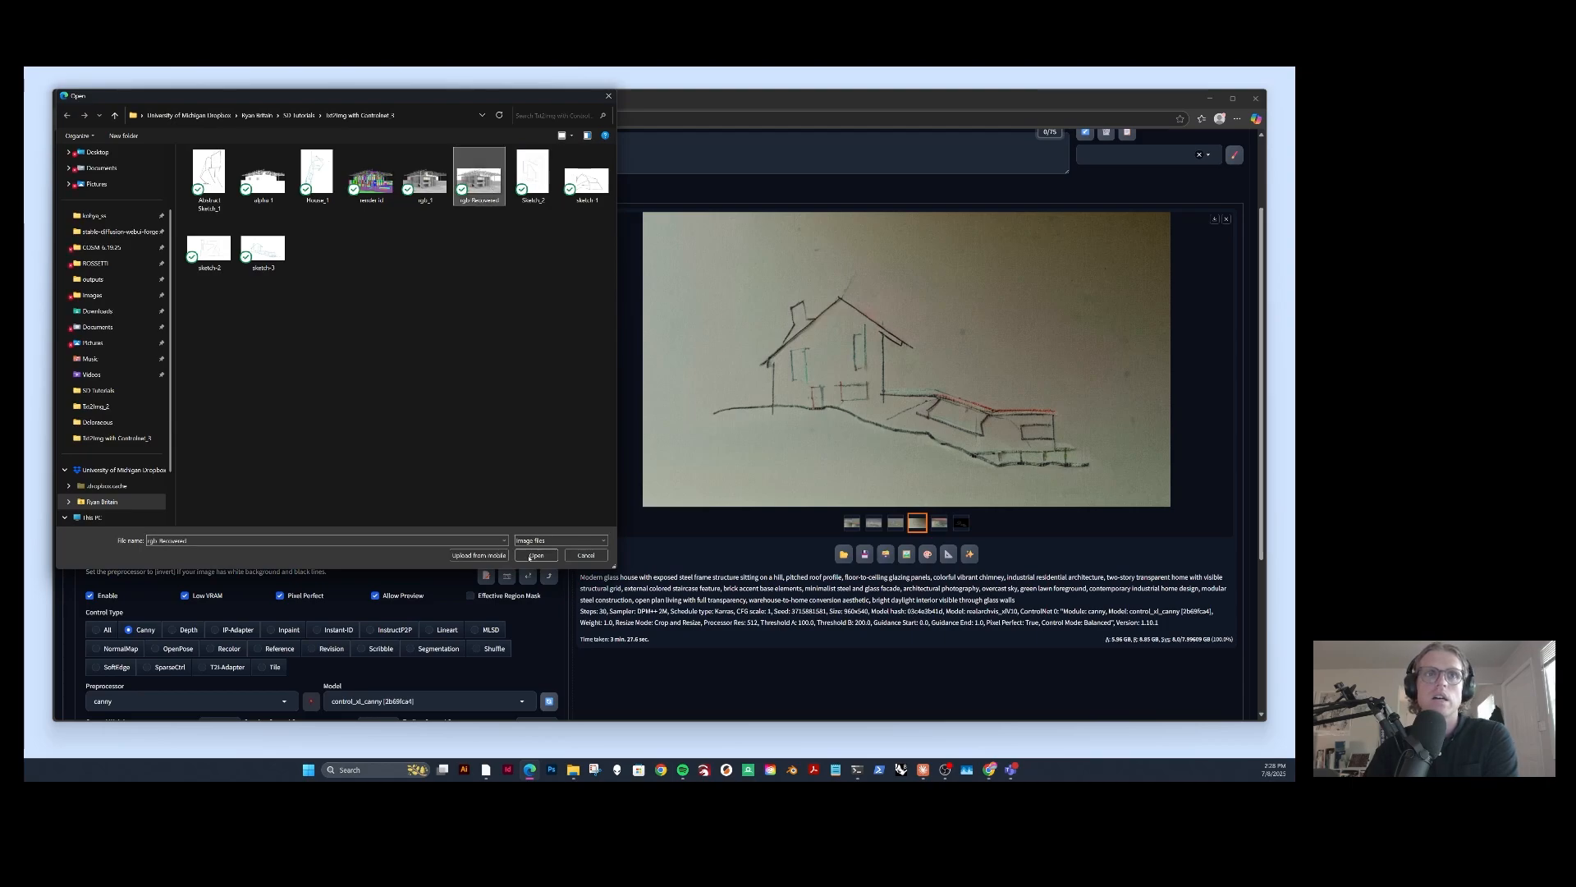
left_click(529, 556)
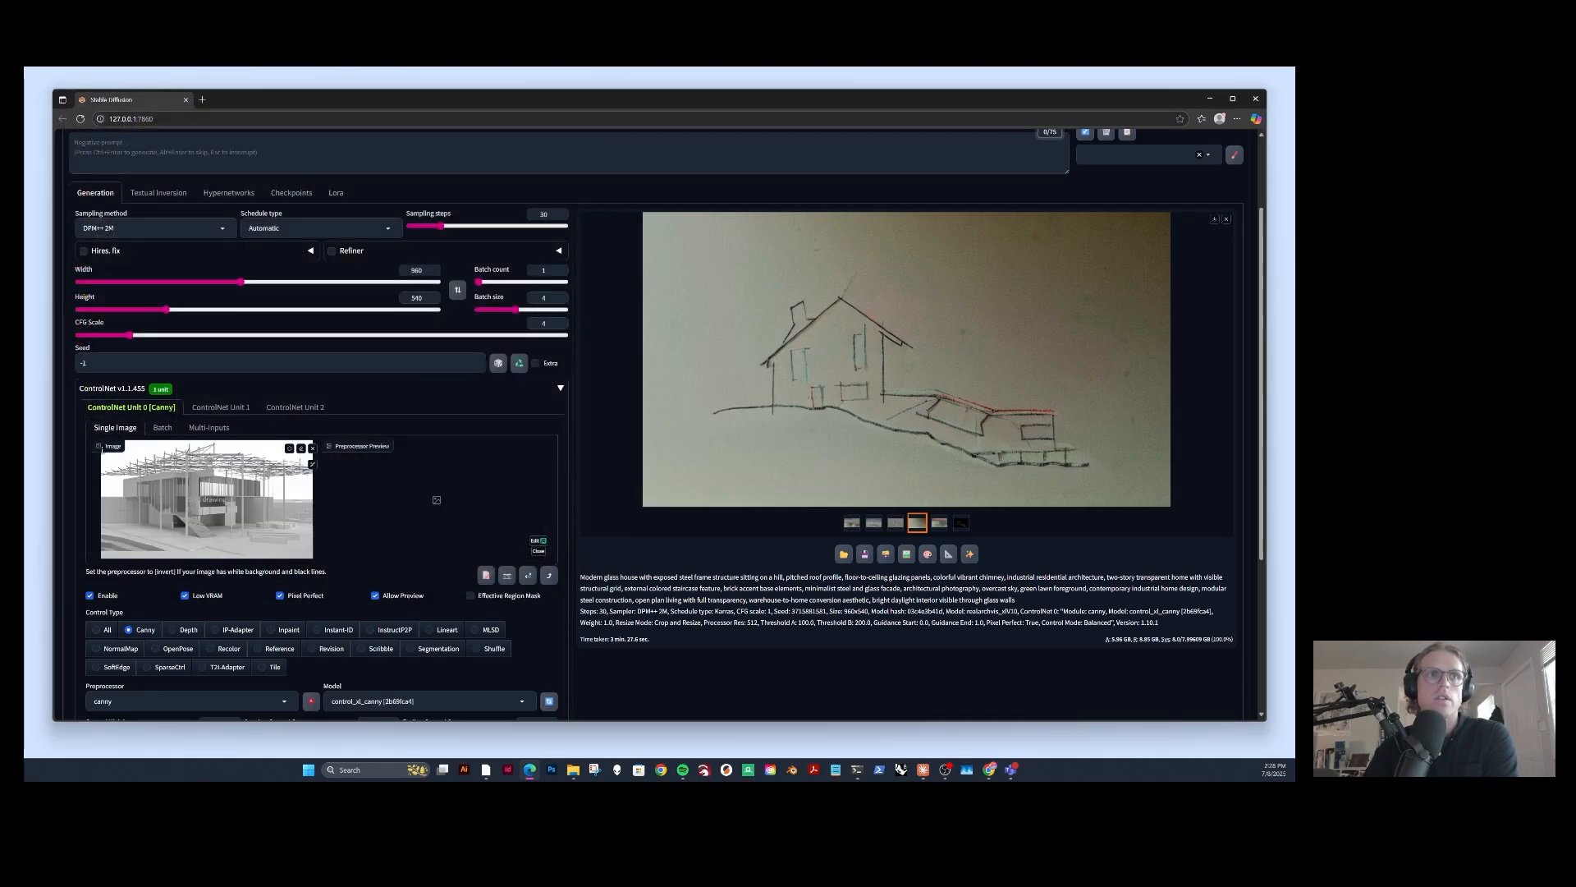
scroll(291, 646, "down", 1)
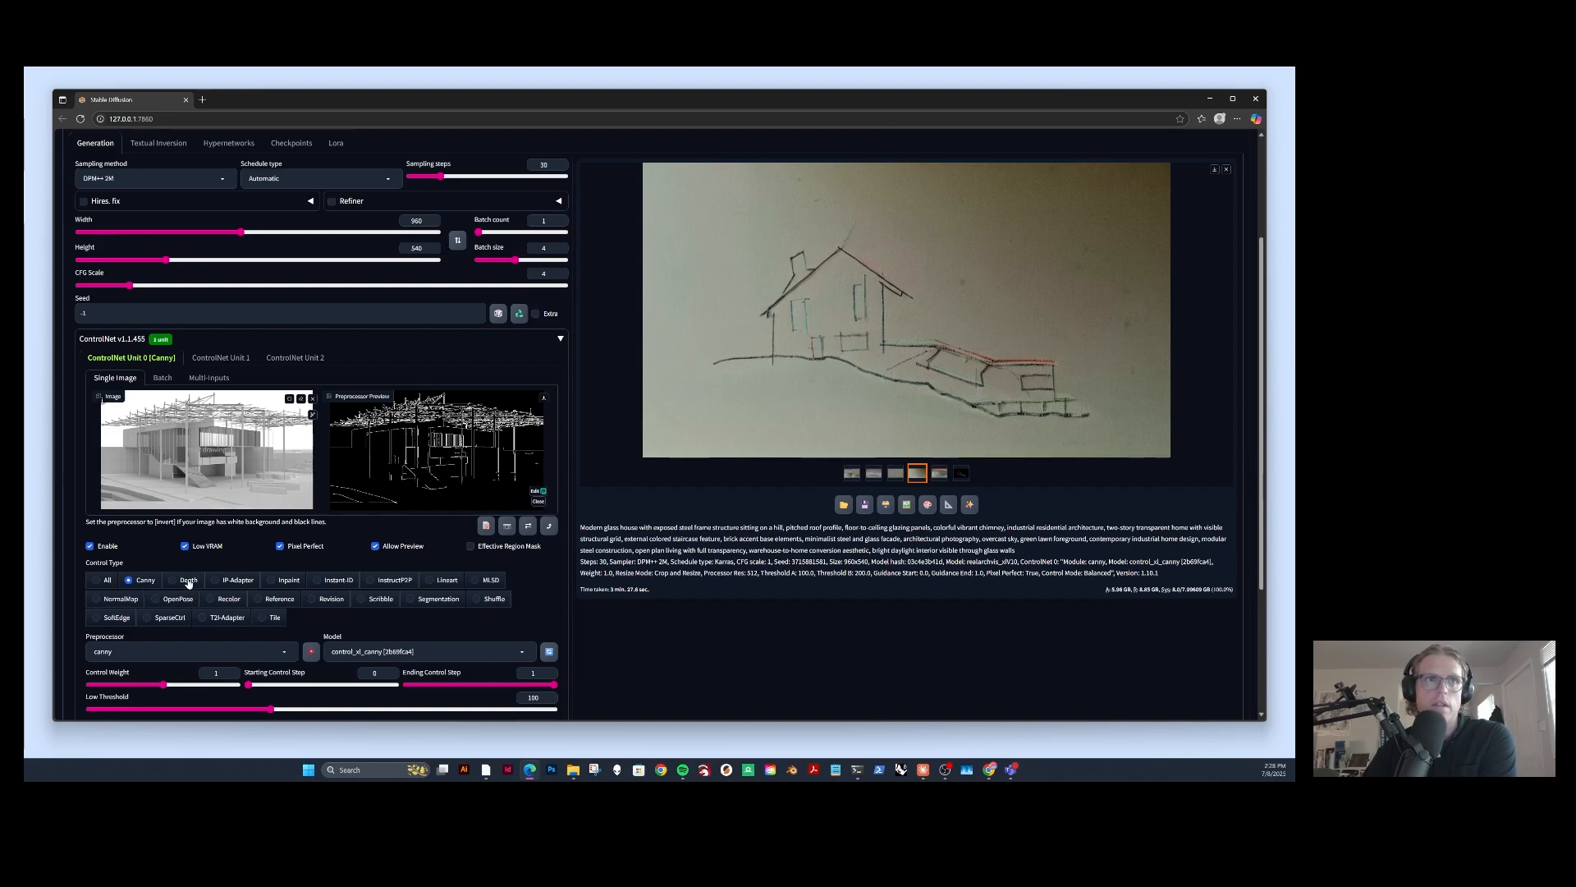
Change the control type to Depth and run the depth_midas preprocessor on the pavilion image.
scroll(360, 406, "down", 1)
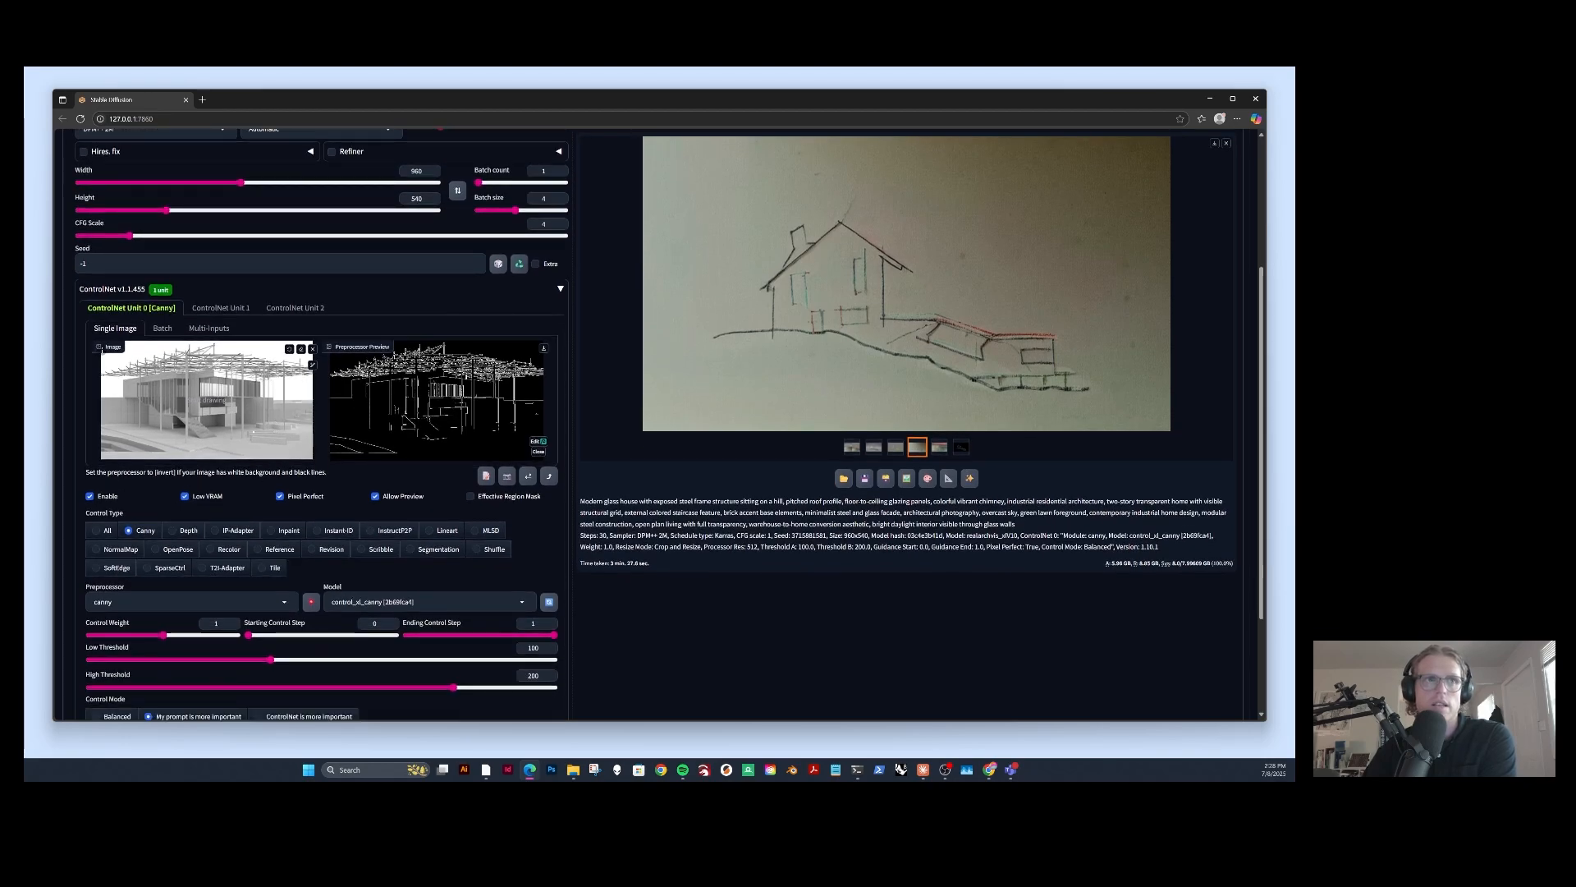
left_click(185, 532)
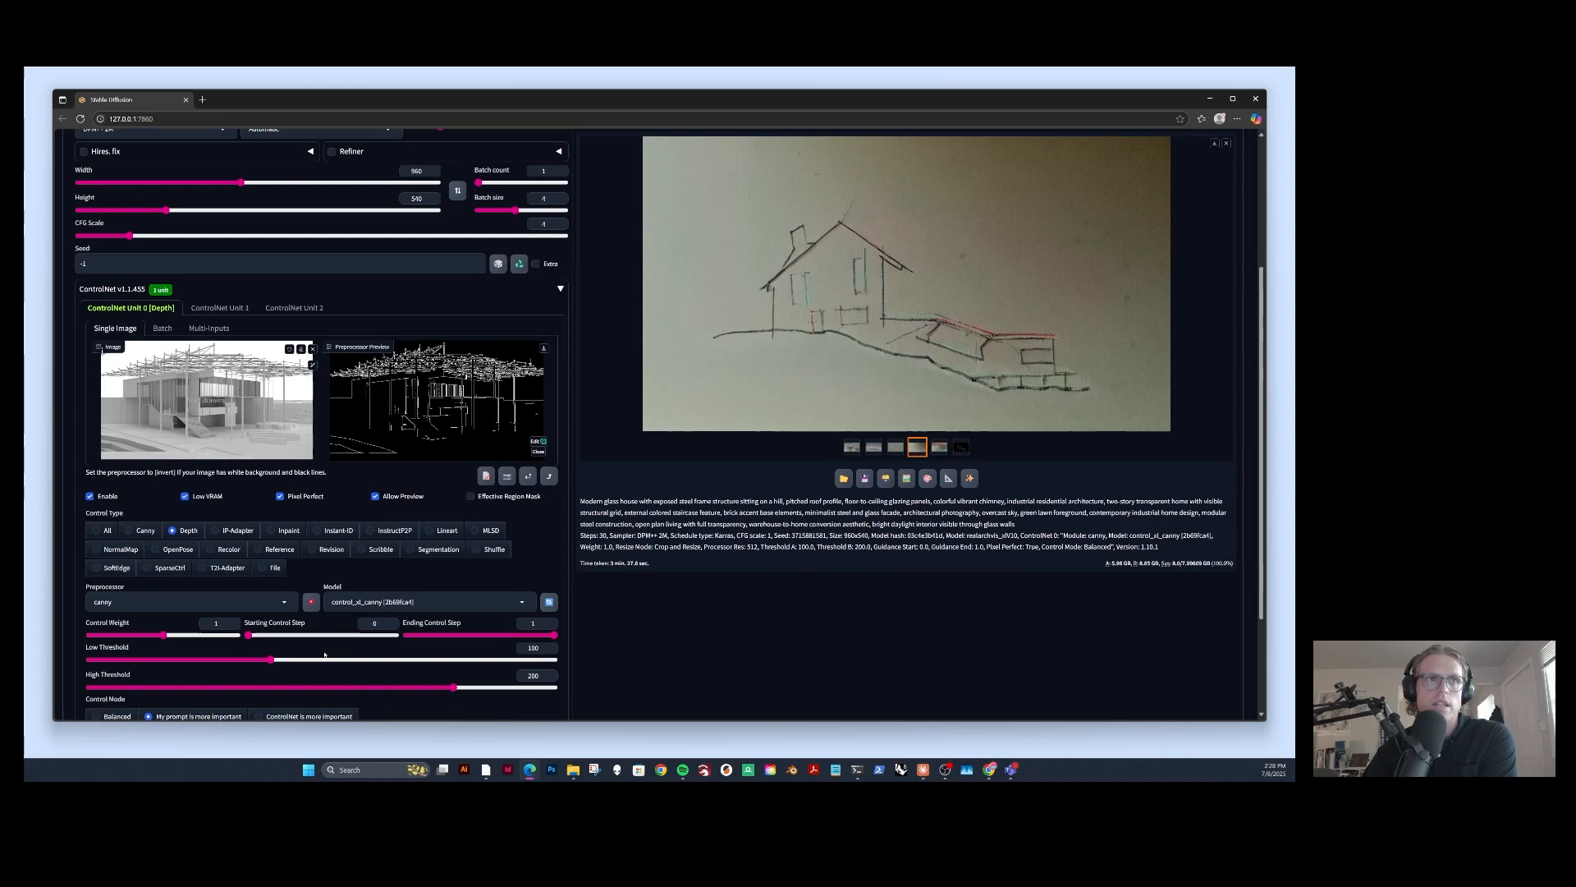
left_click(312, 604)
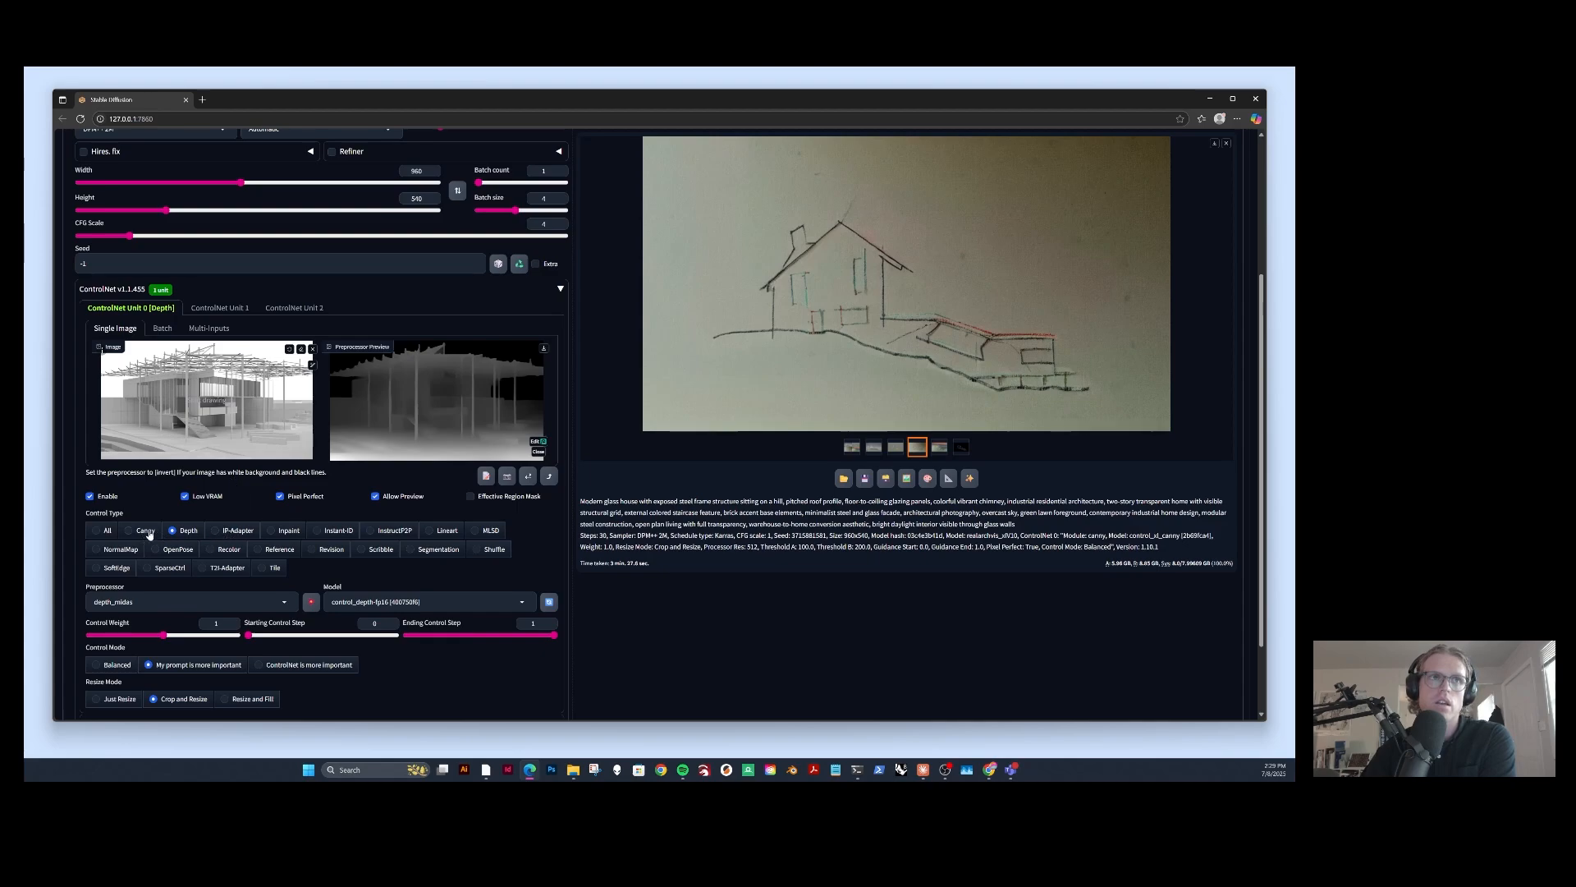
scroll(296, 574, "down", 2)
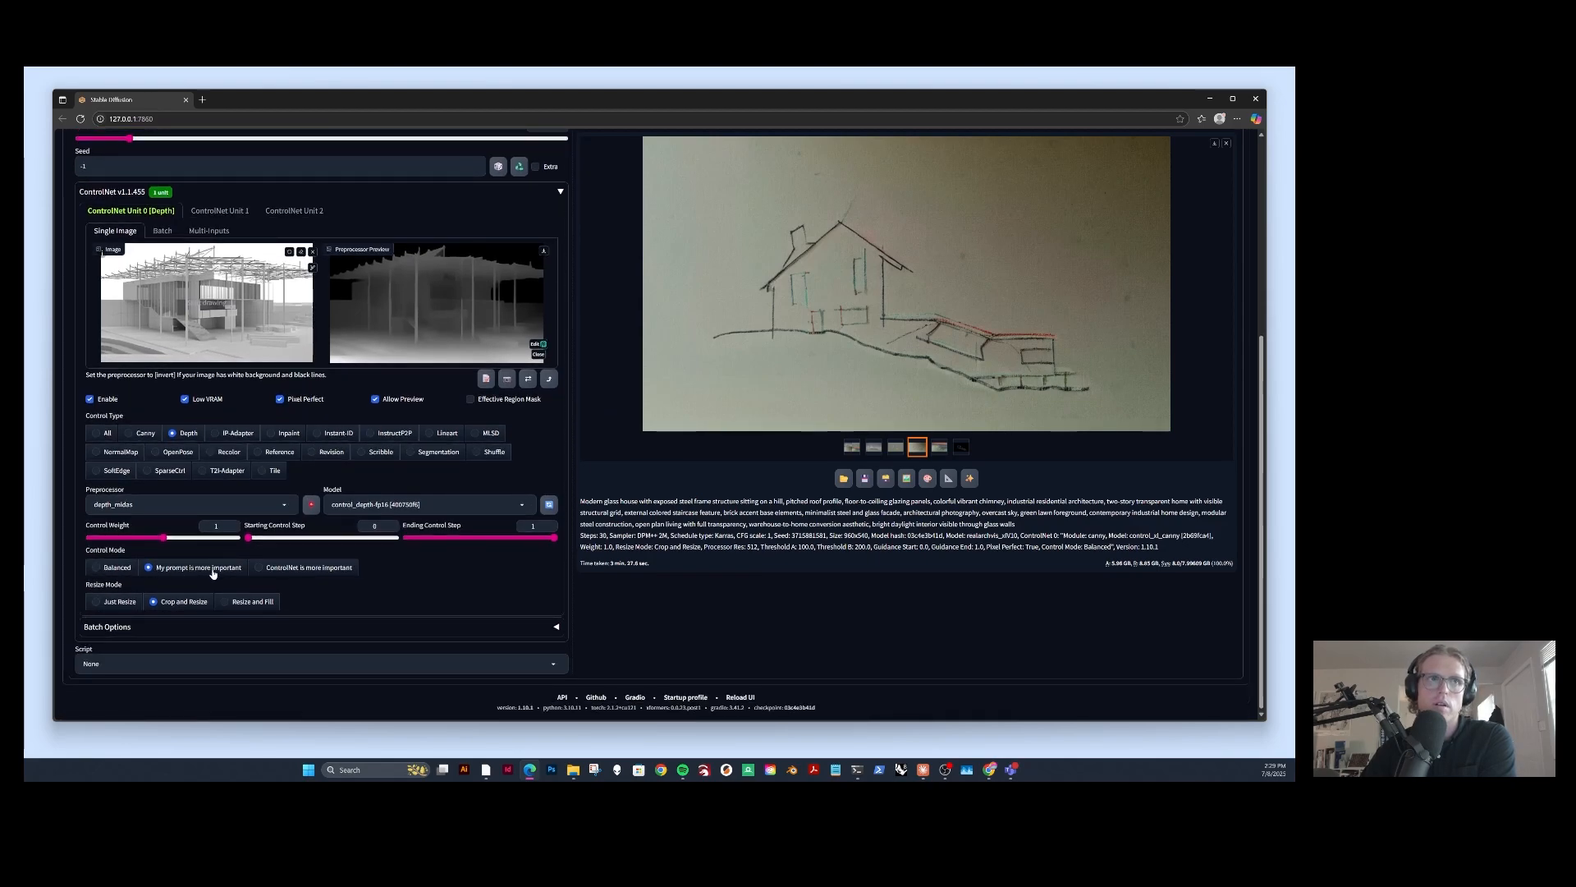
scroll(215, 572, "up", 5)
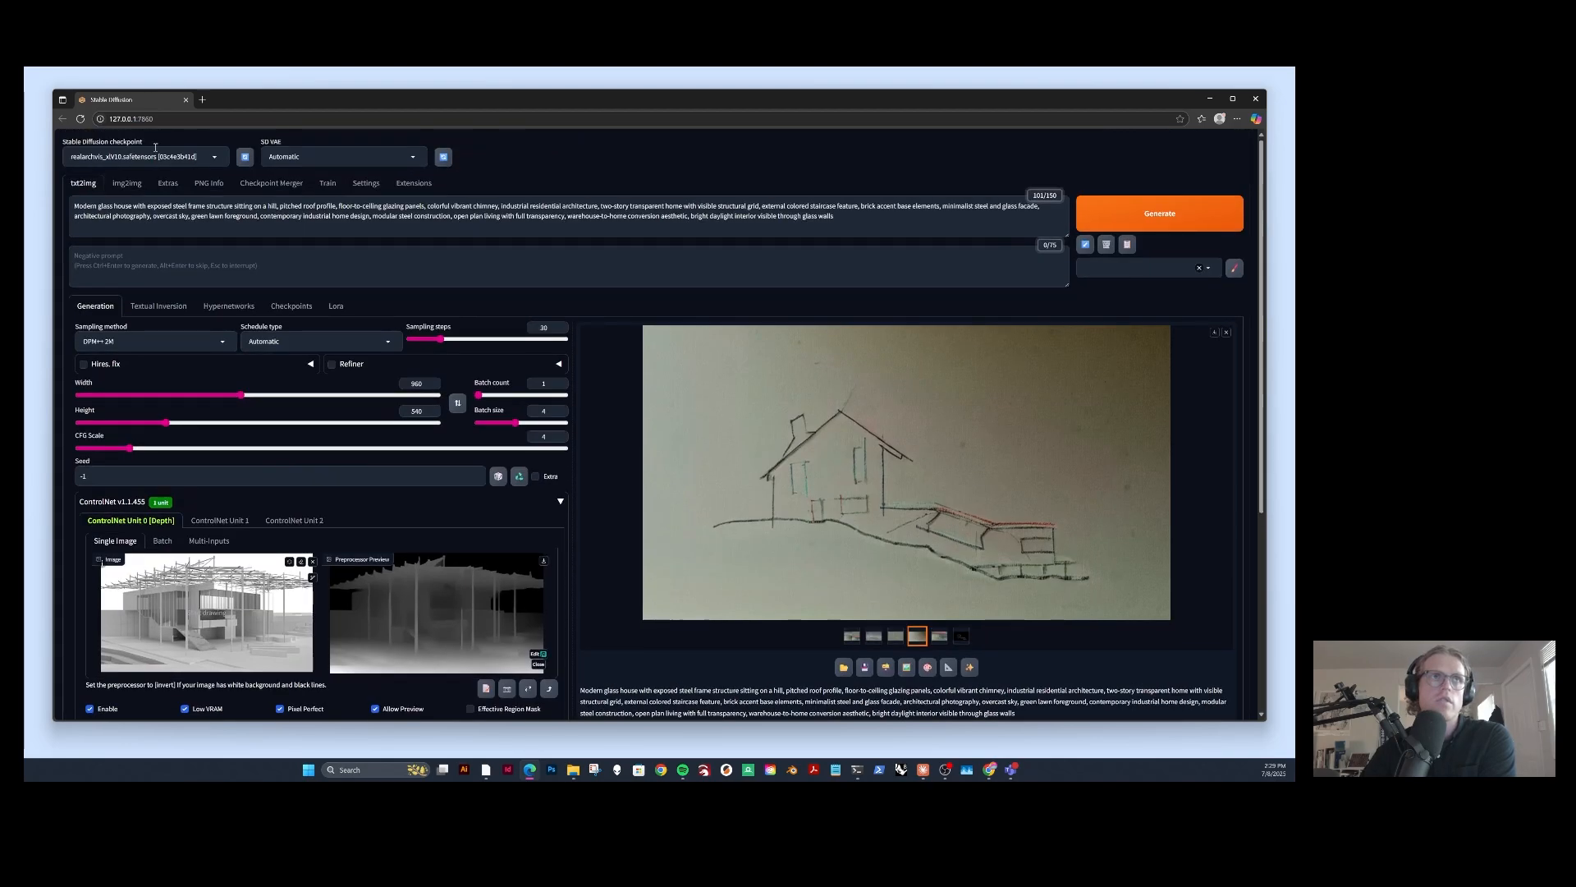
Bring up Claude and the Chrome window, and go back through the Divisare pages to the Nanhai Primary School project.
left_click(621, 229)
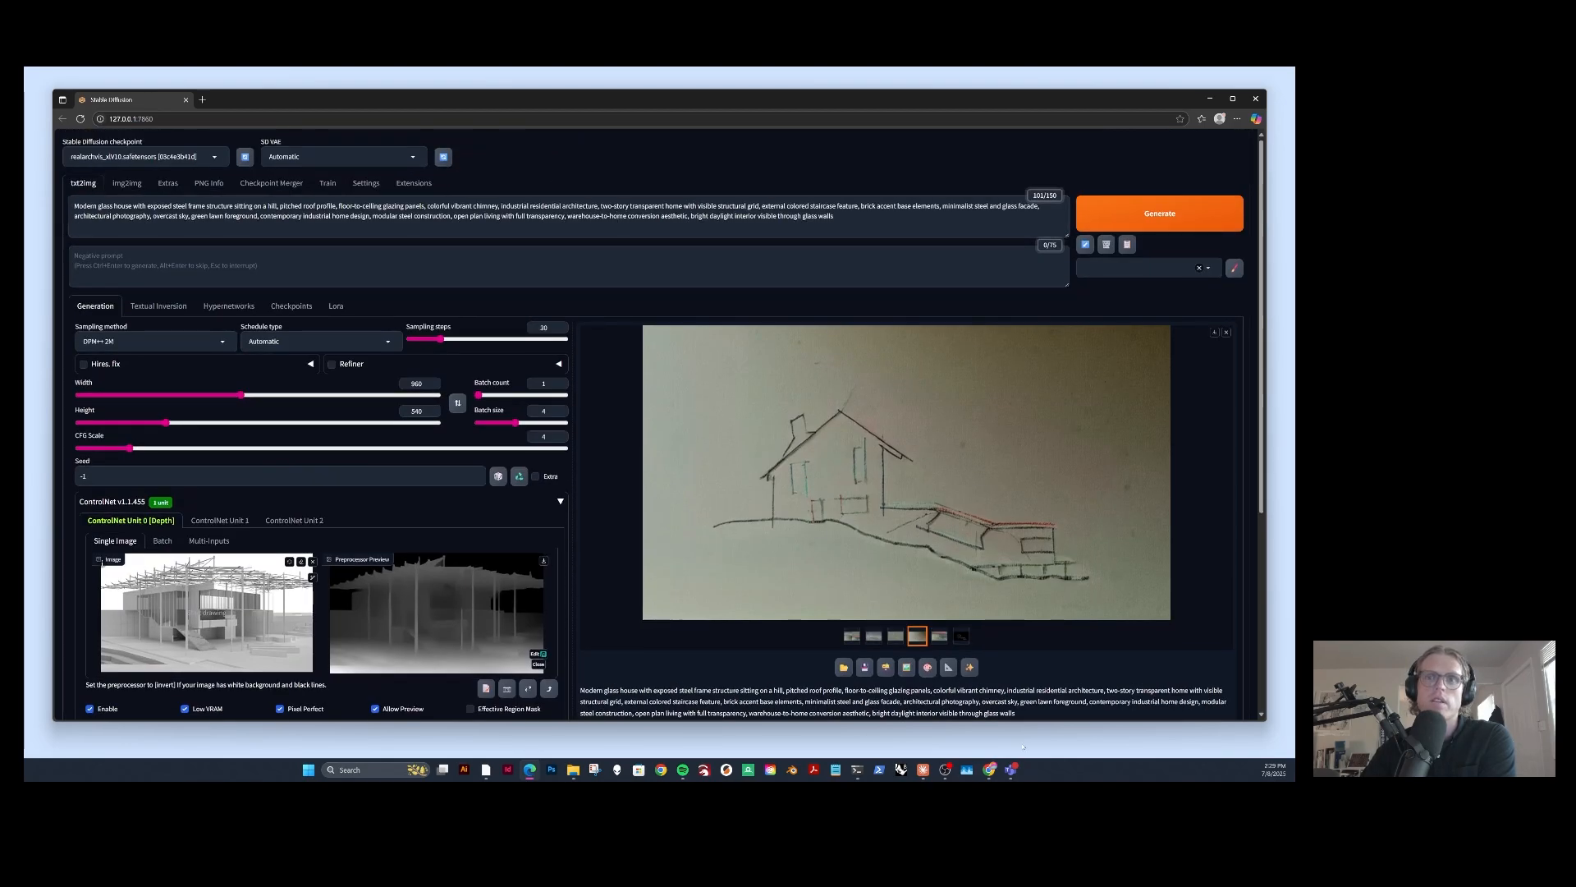
left_click(920, 771)
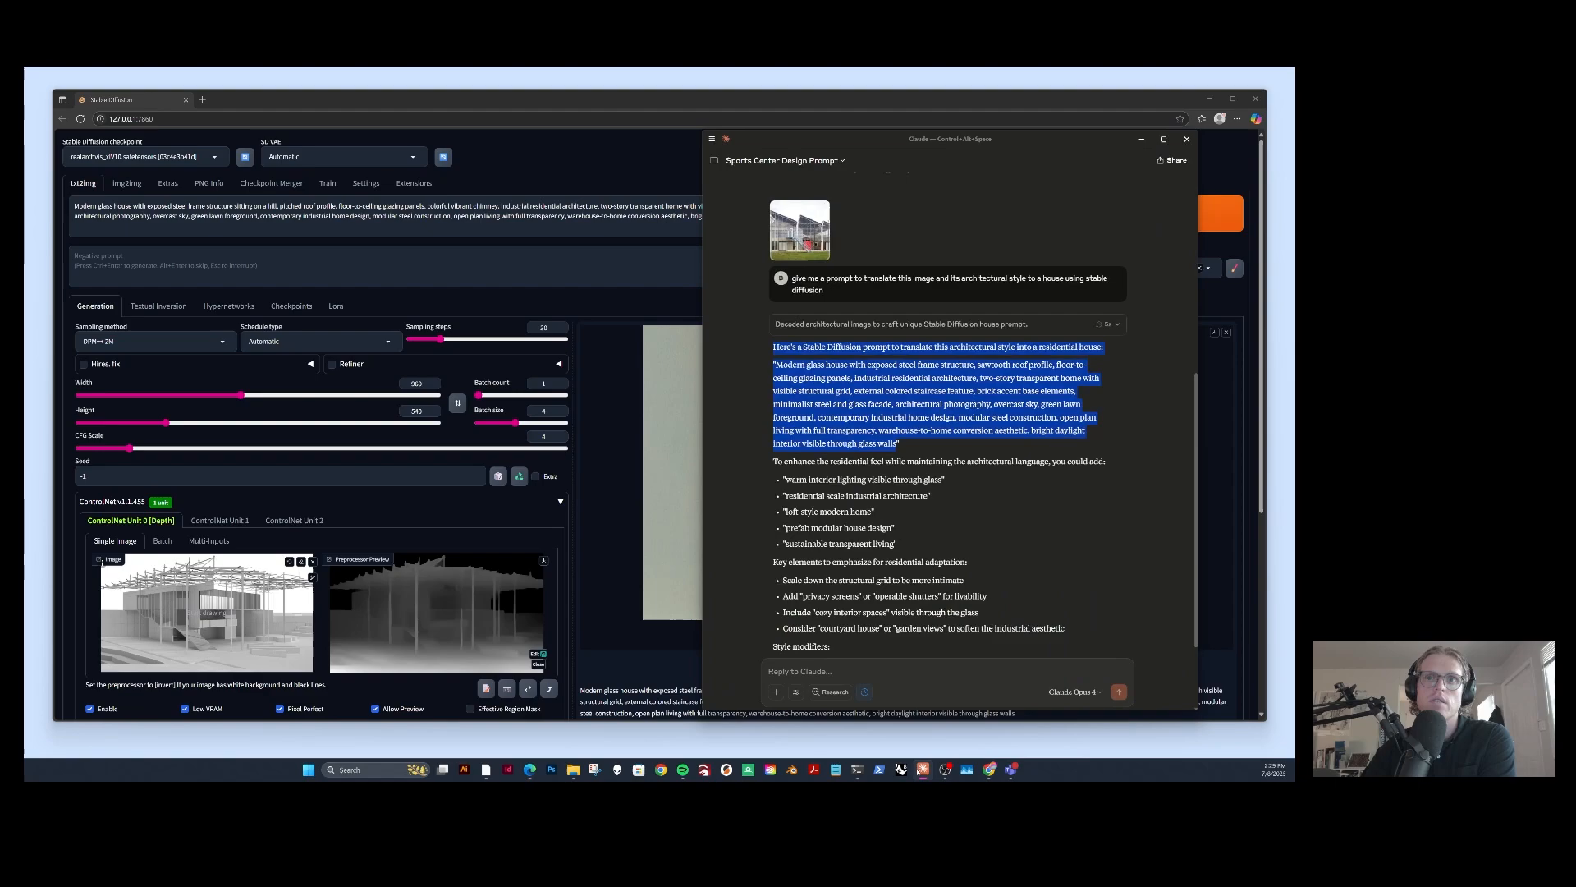
left_click(992, 770)
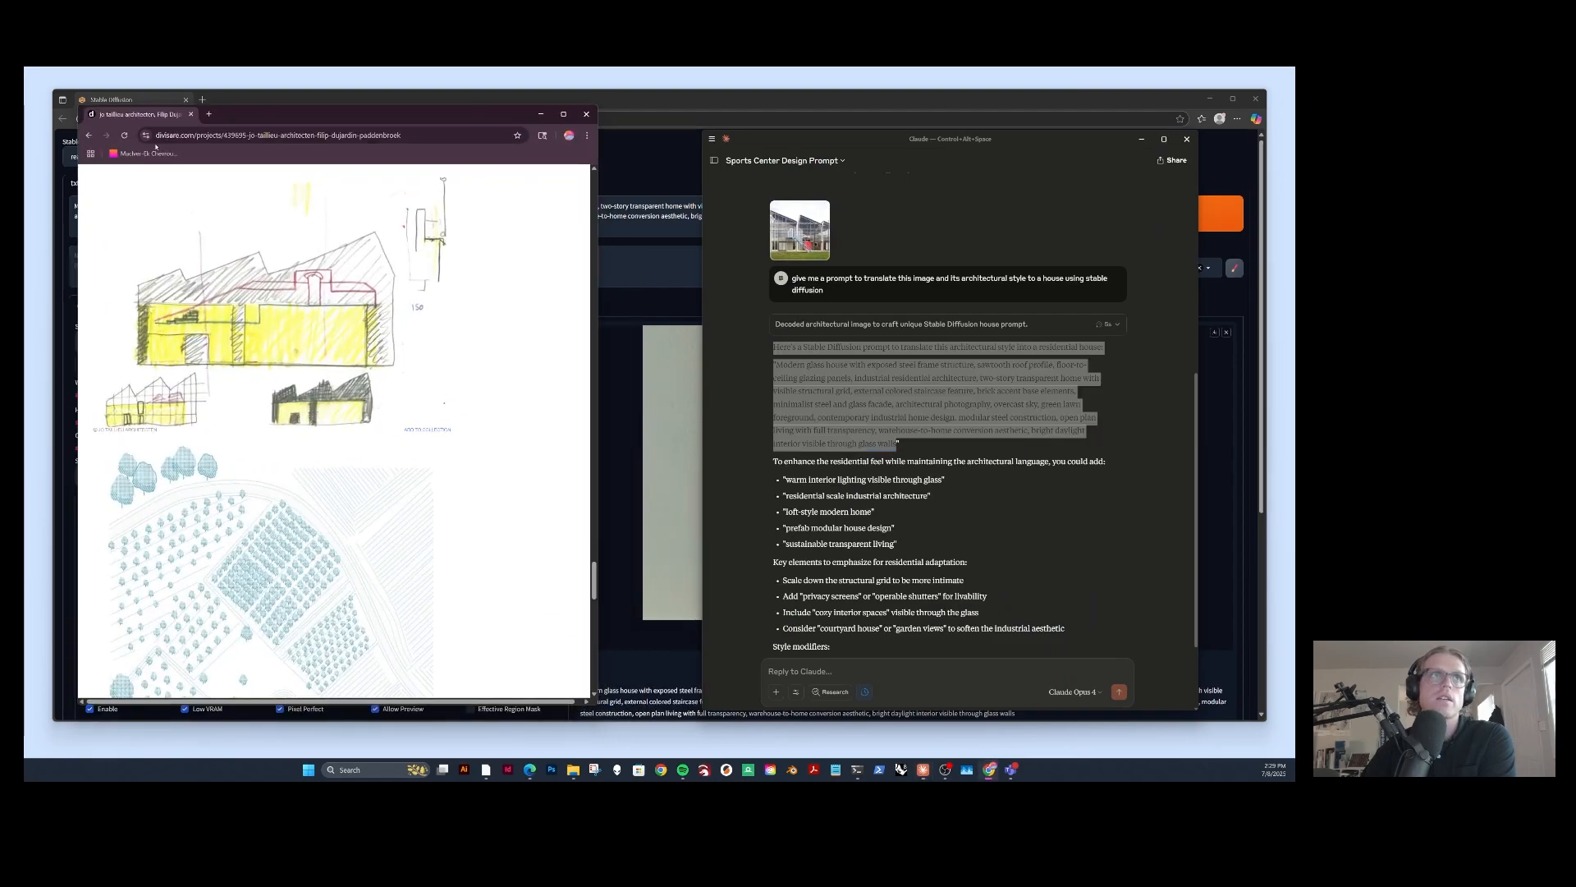
scroll(271, 345, "up", 4)
left_click(91, 136)
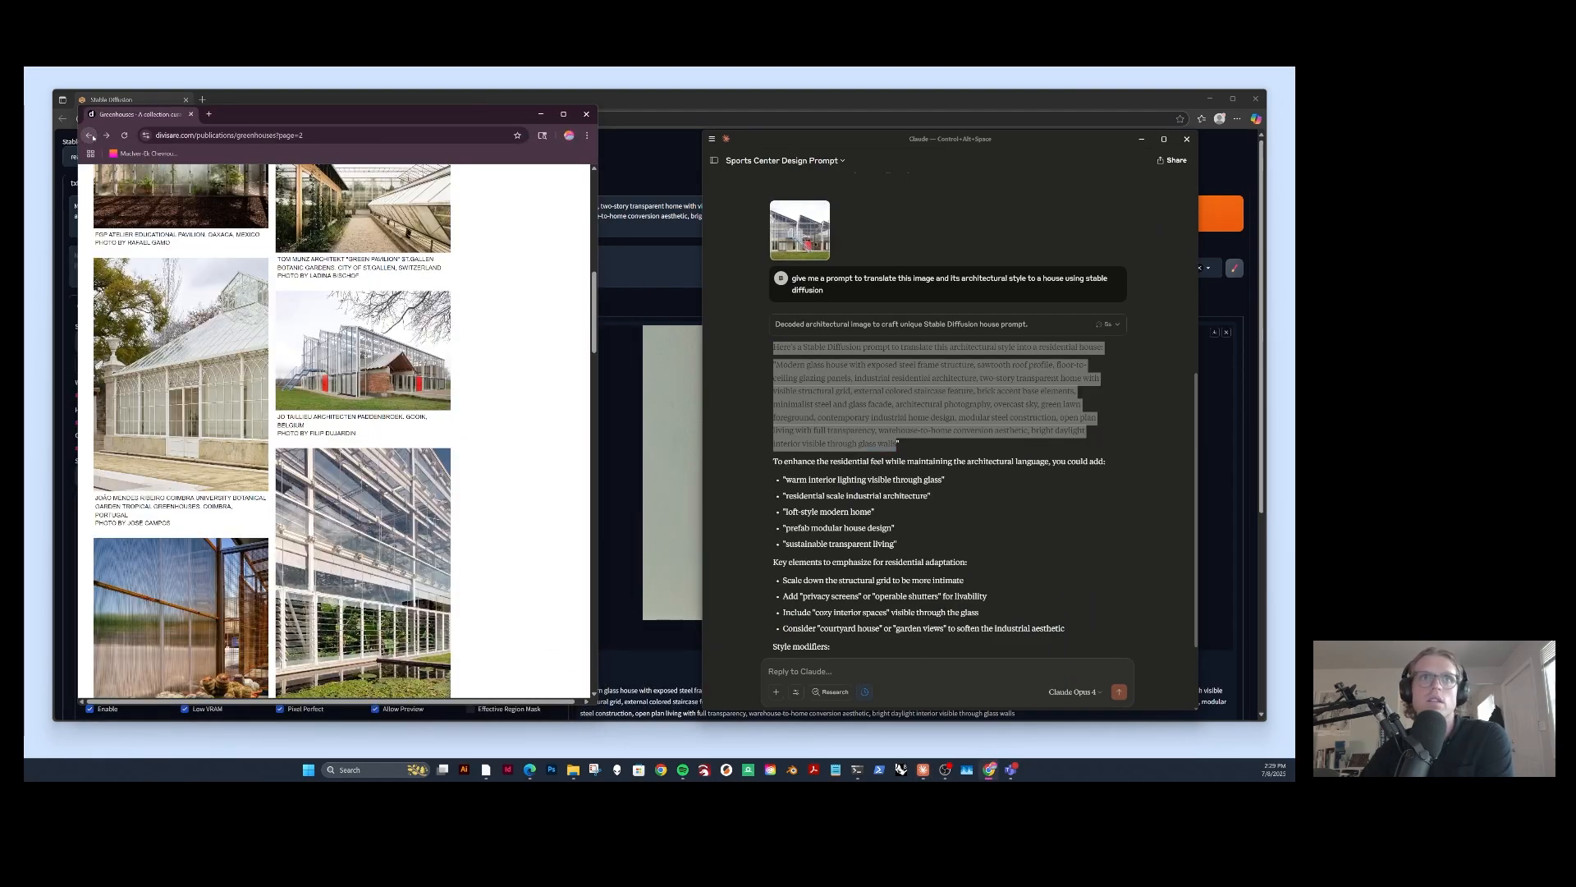
left_click(90, 136)
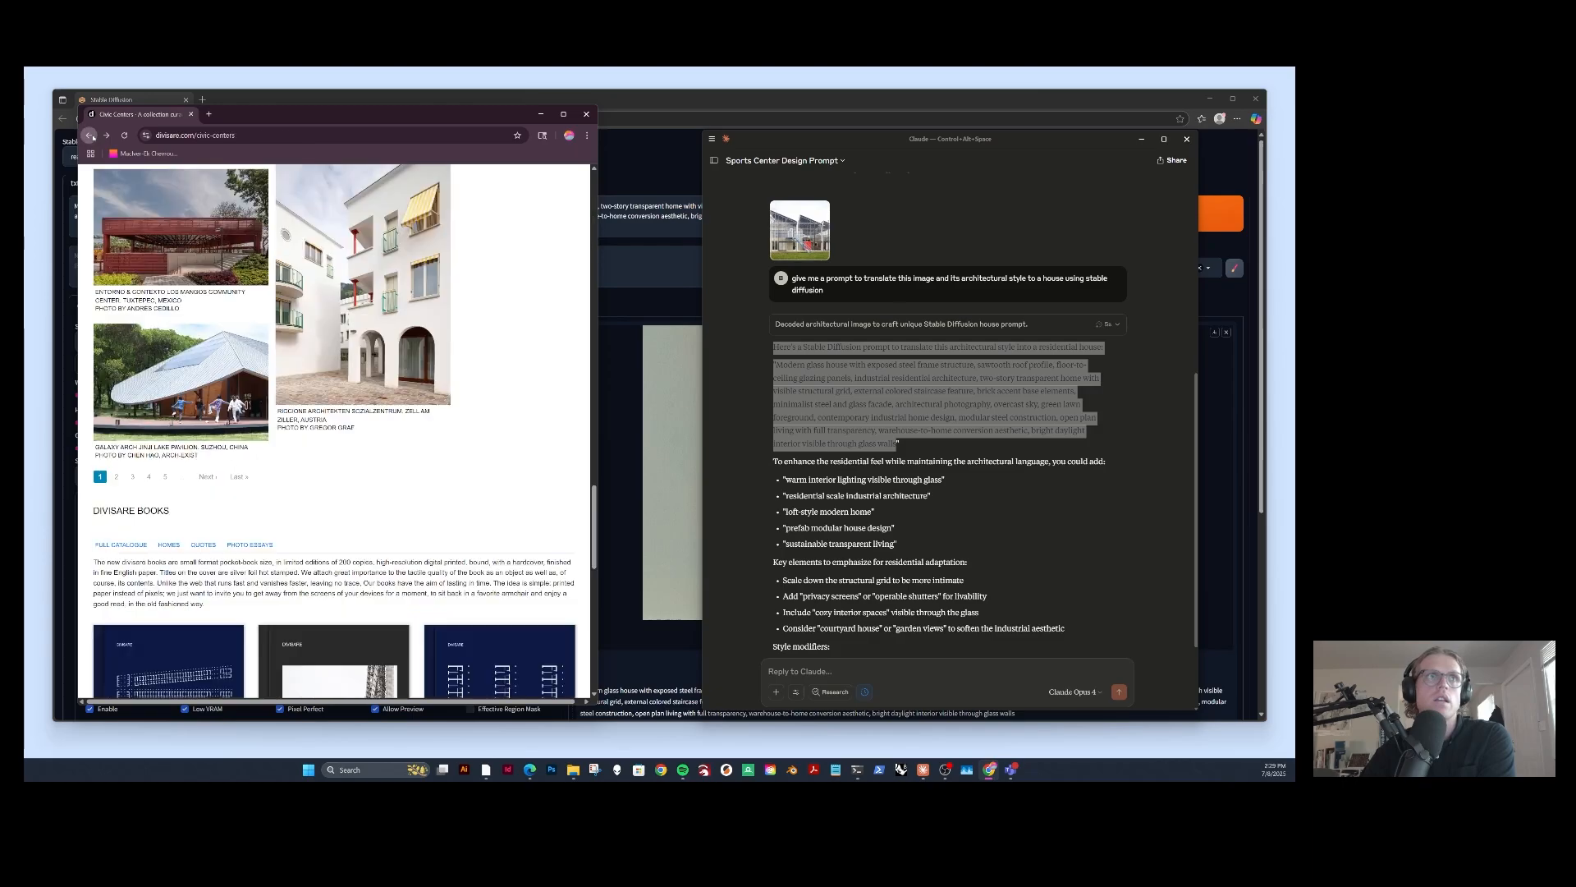
left_click(90, 136)
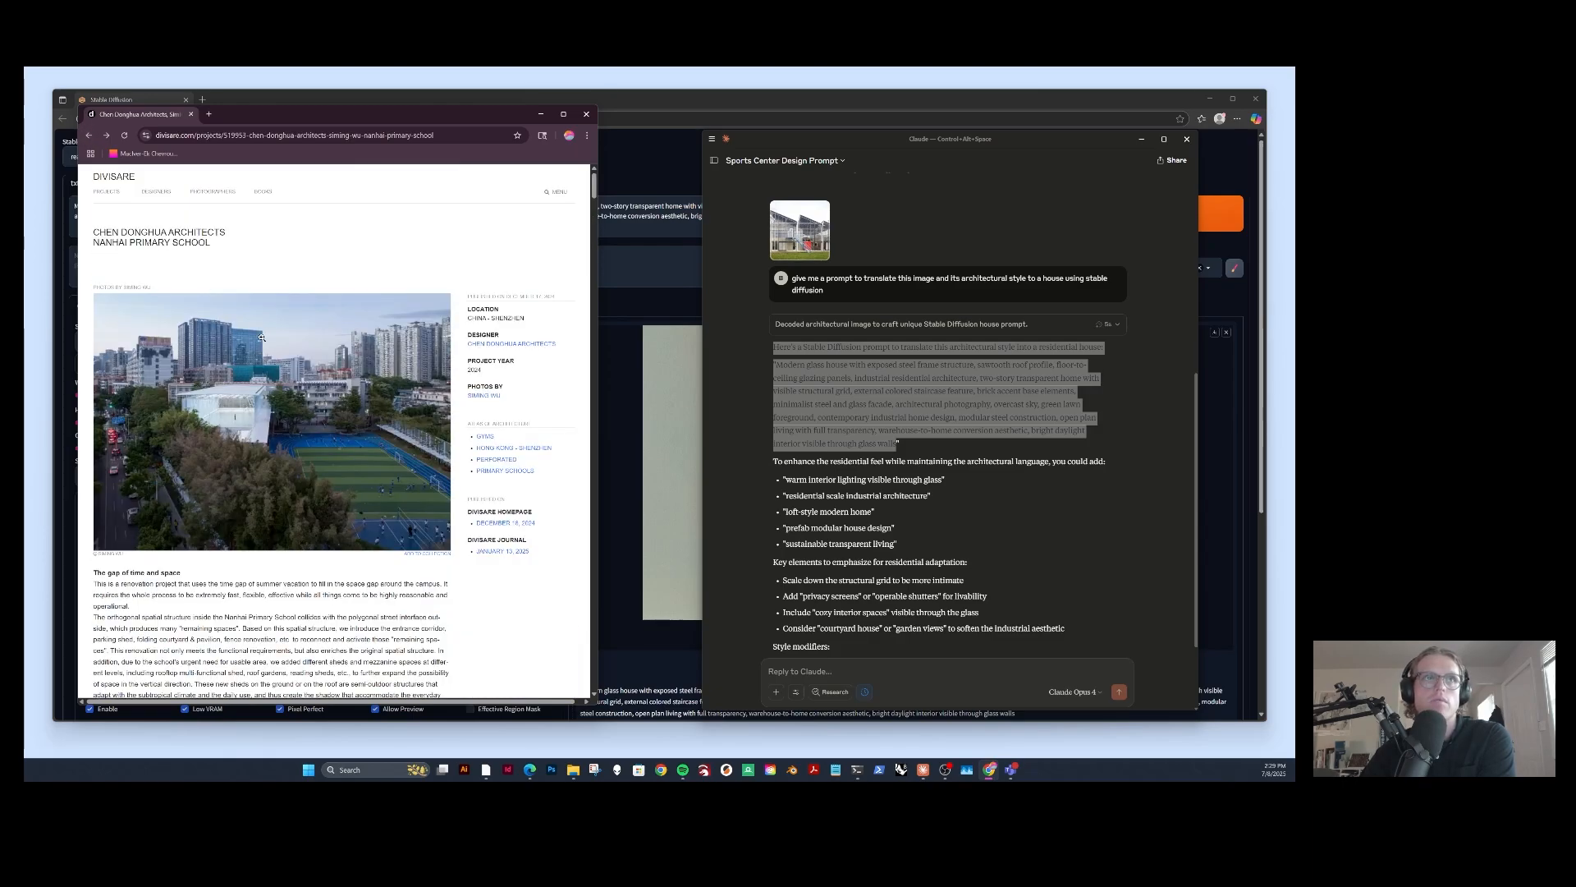
Look through the Nanhai Primary School photos and drawings for a suitable style reference image.
scroll(256, 336, "down", 15)
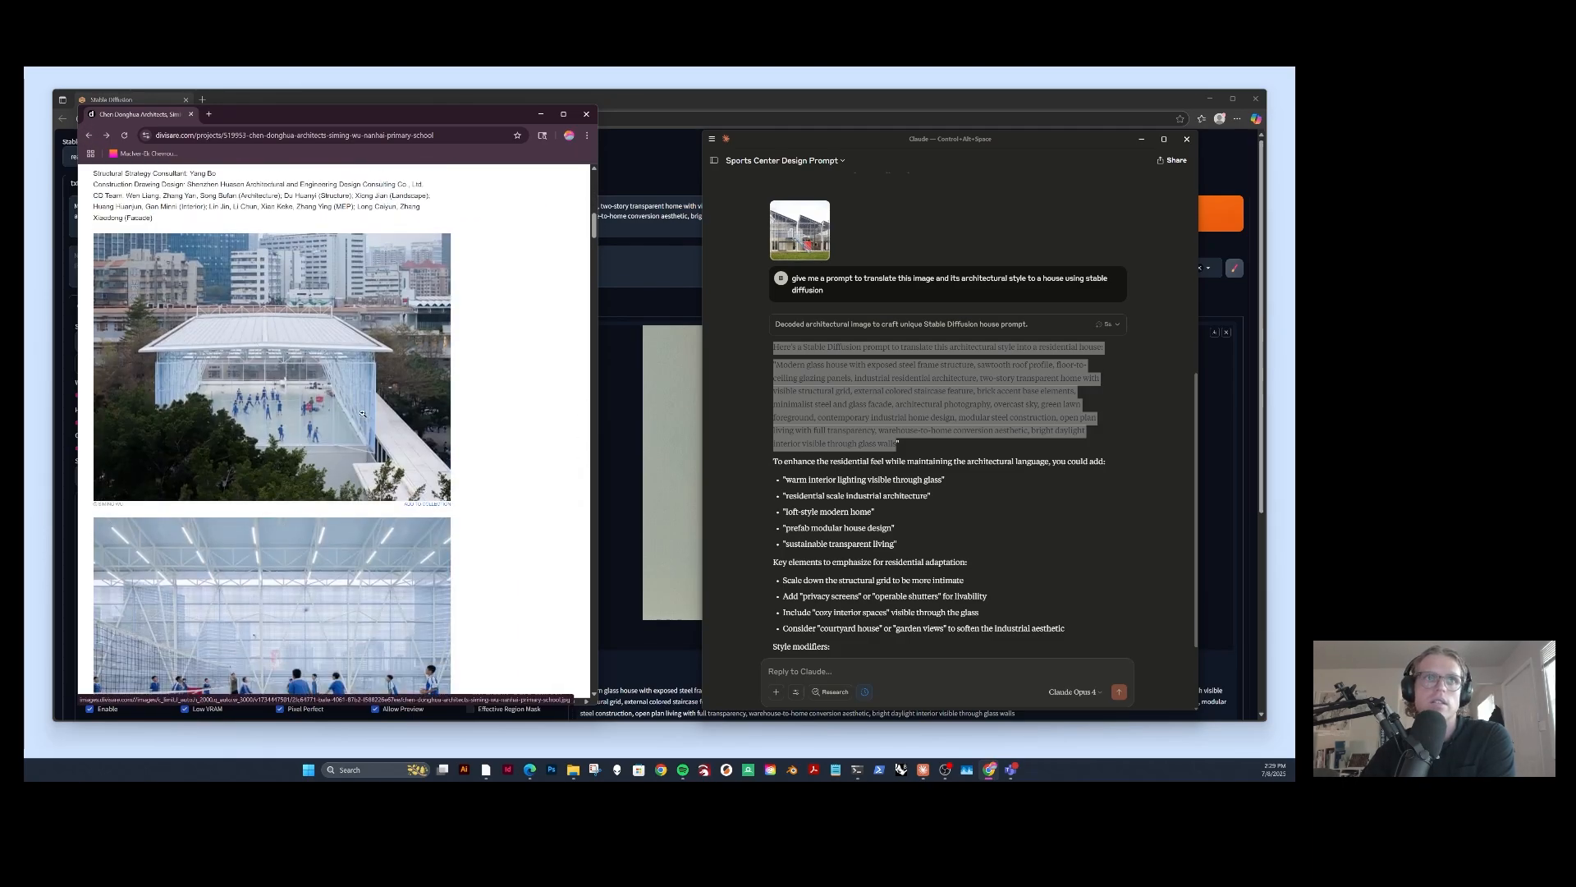
scroll(360, 413, "down", 5)
scroll(361, 413, "up", 20)
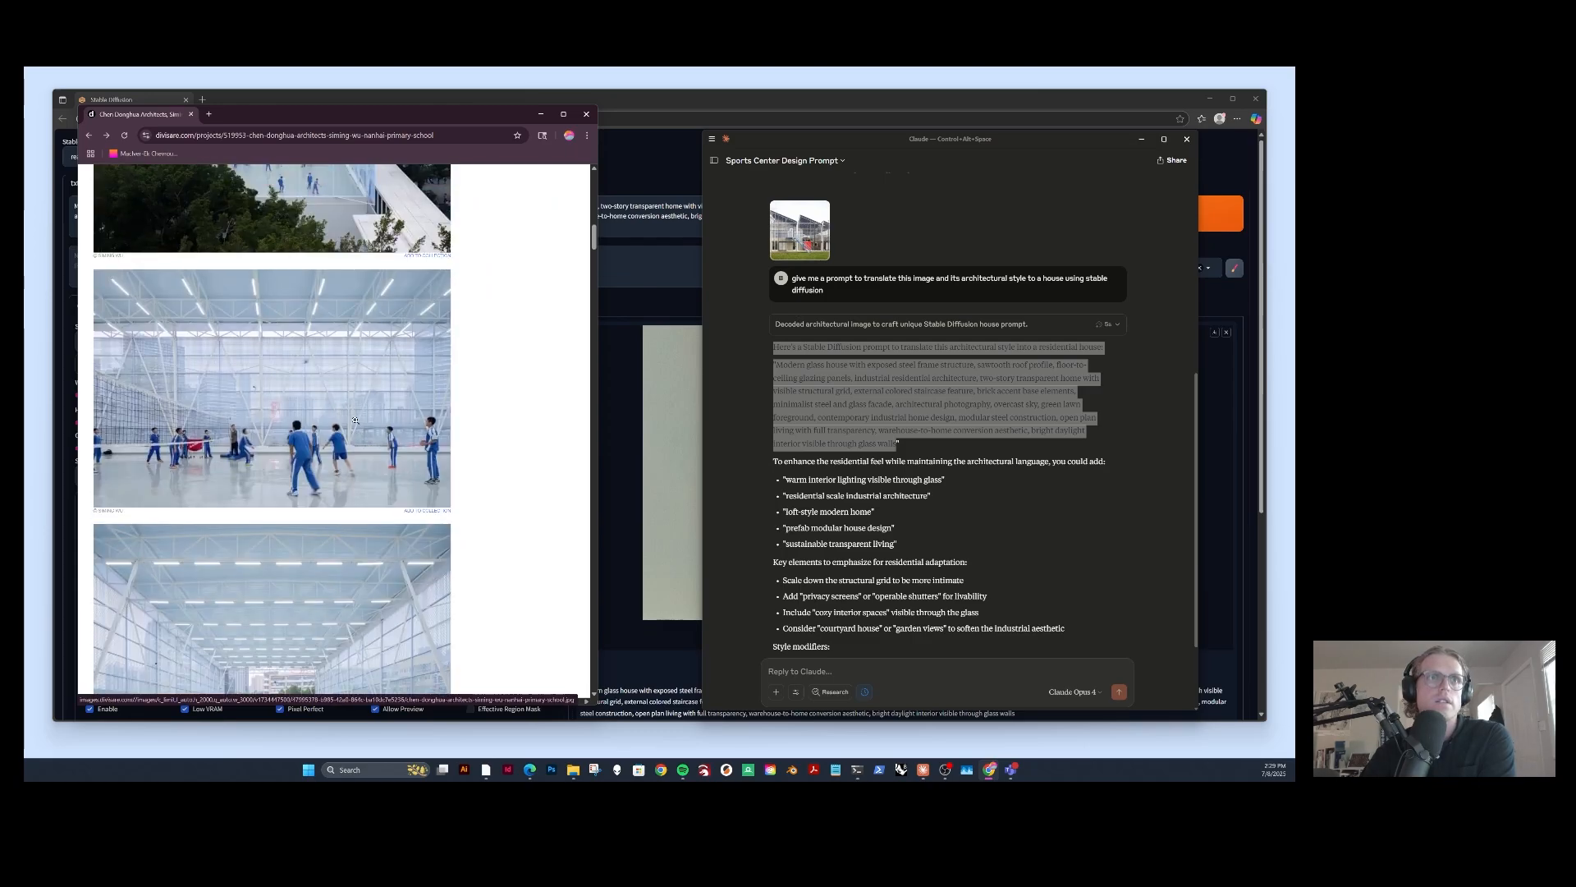
mouse_move(124, 199)
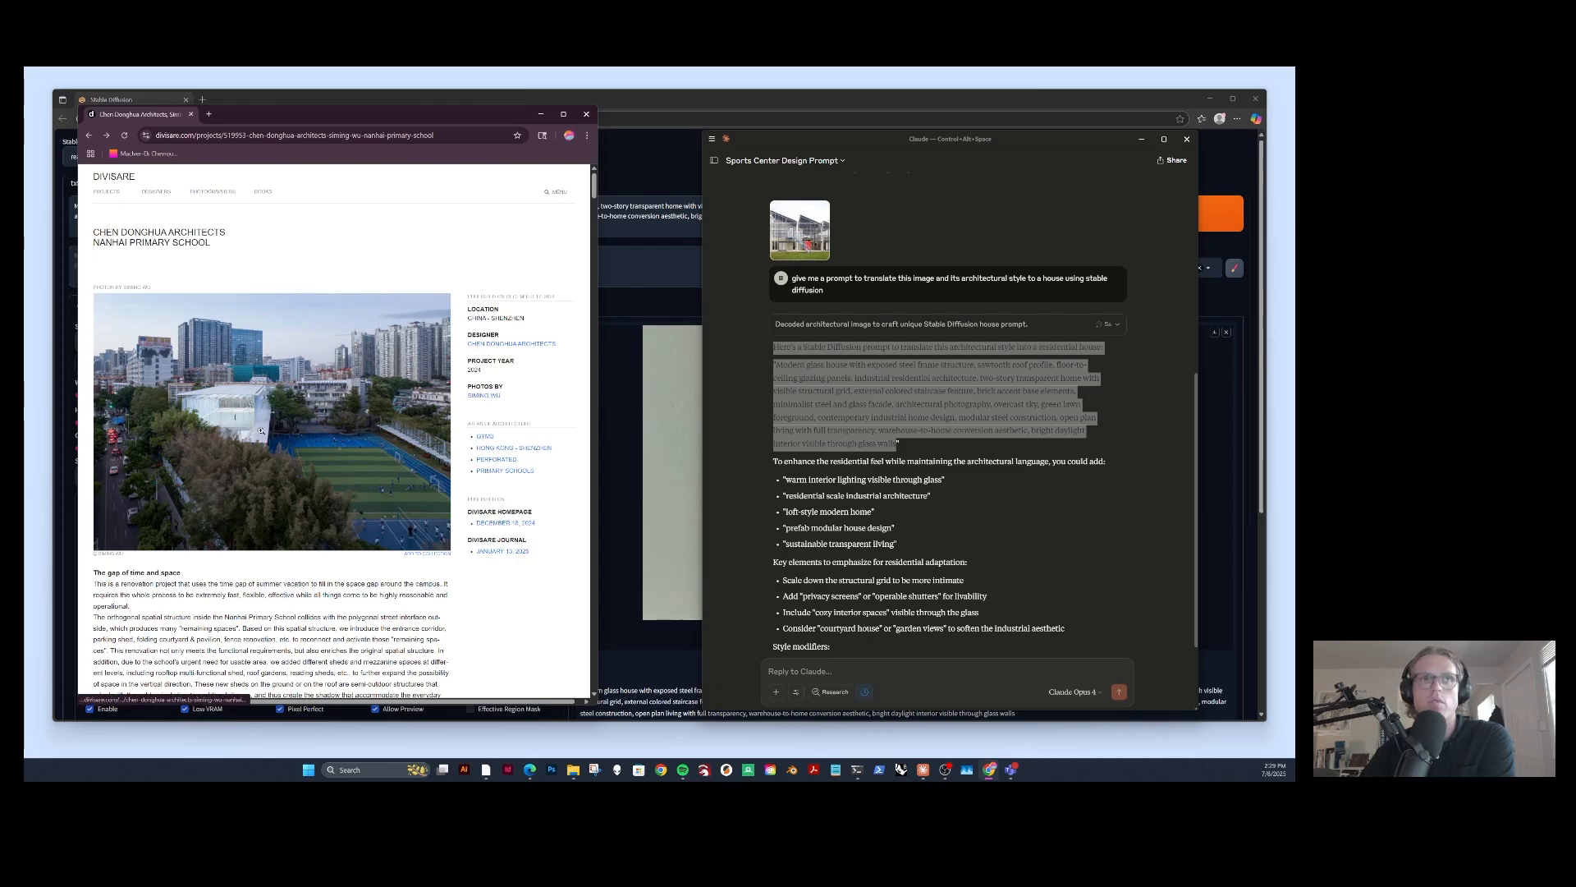
scroll(261, 430, "down", 4)
scroll(261, 430, "up", 2)
scroll(261, 430, "down", 15)
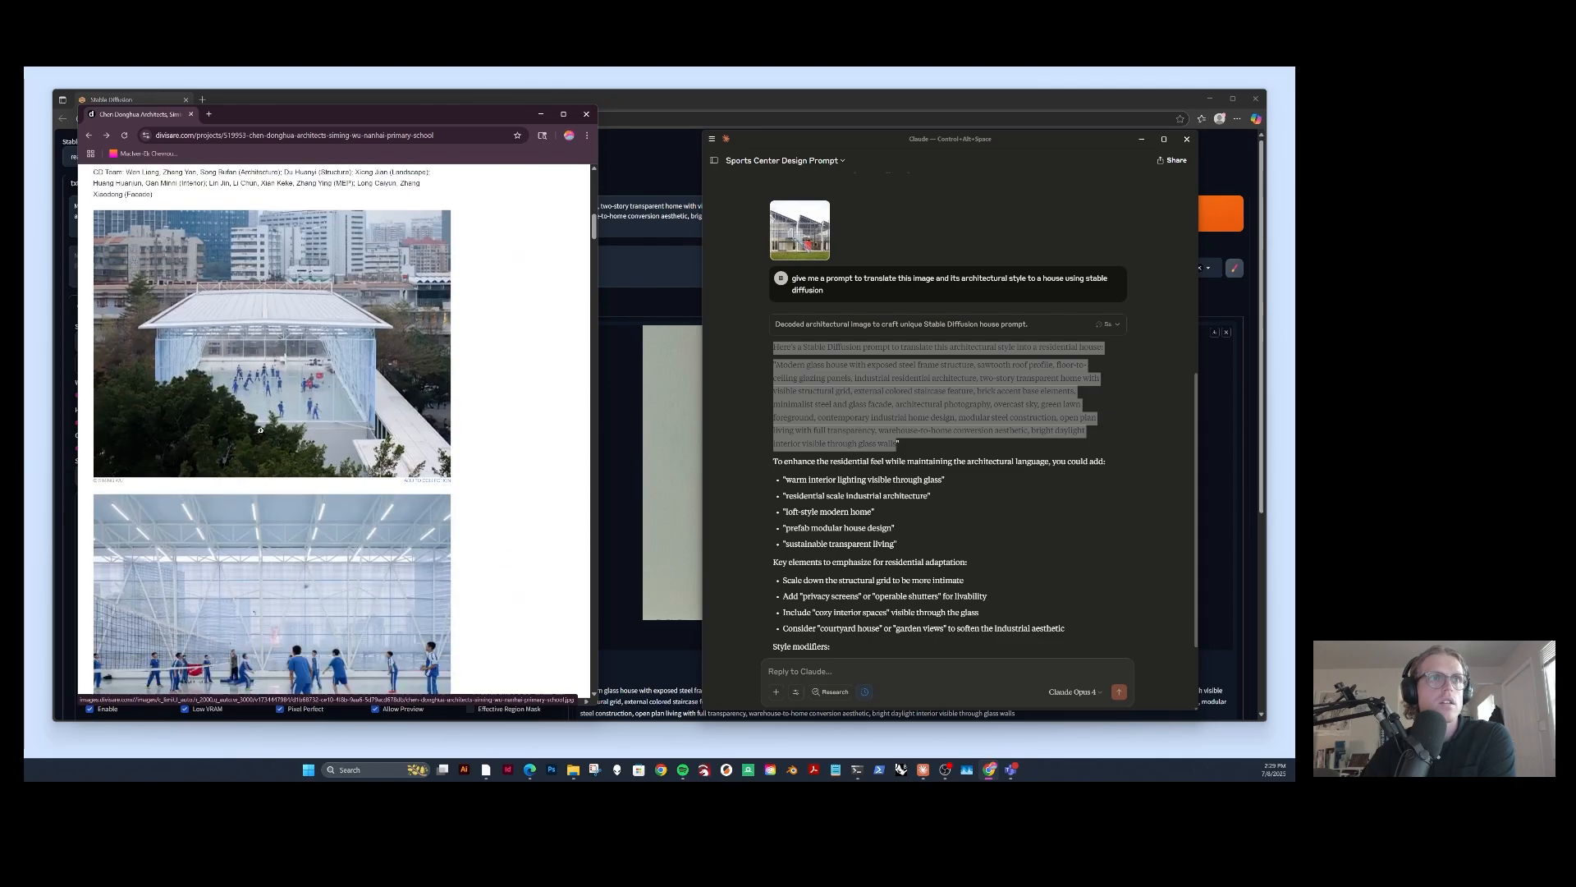
scroll(259, 436, "down", 10)
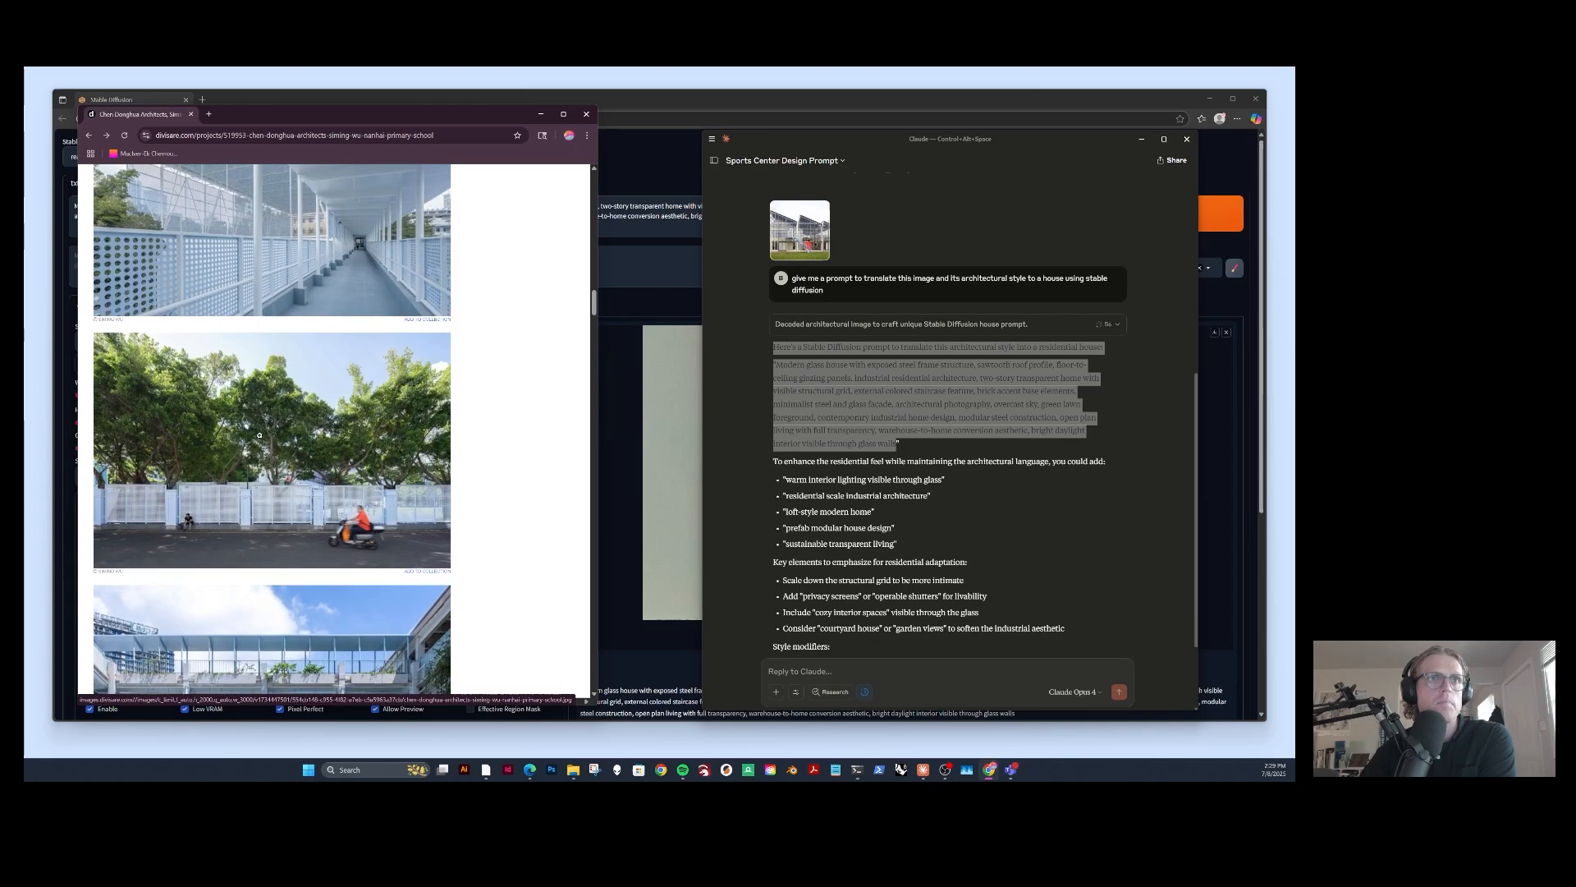
scroll(260, 434, "down", 12)
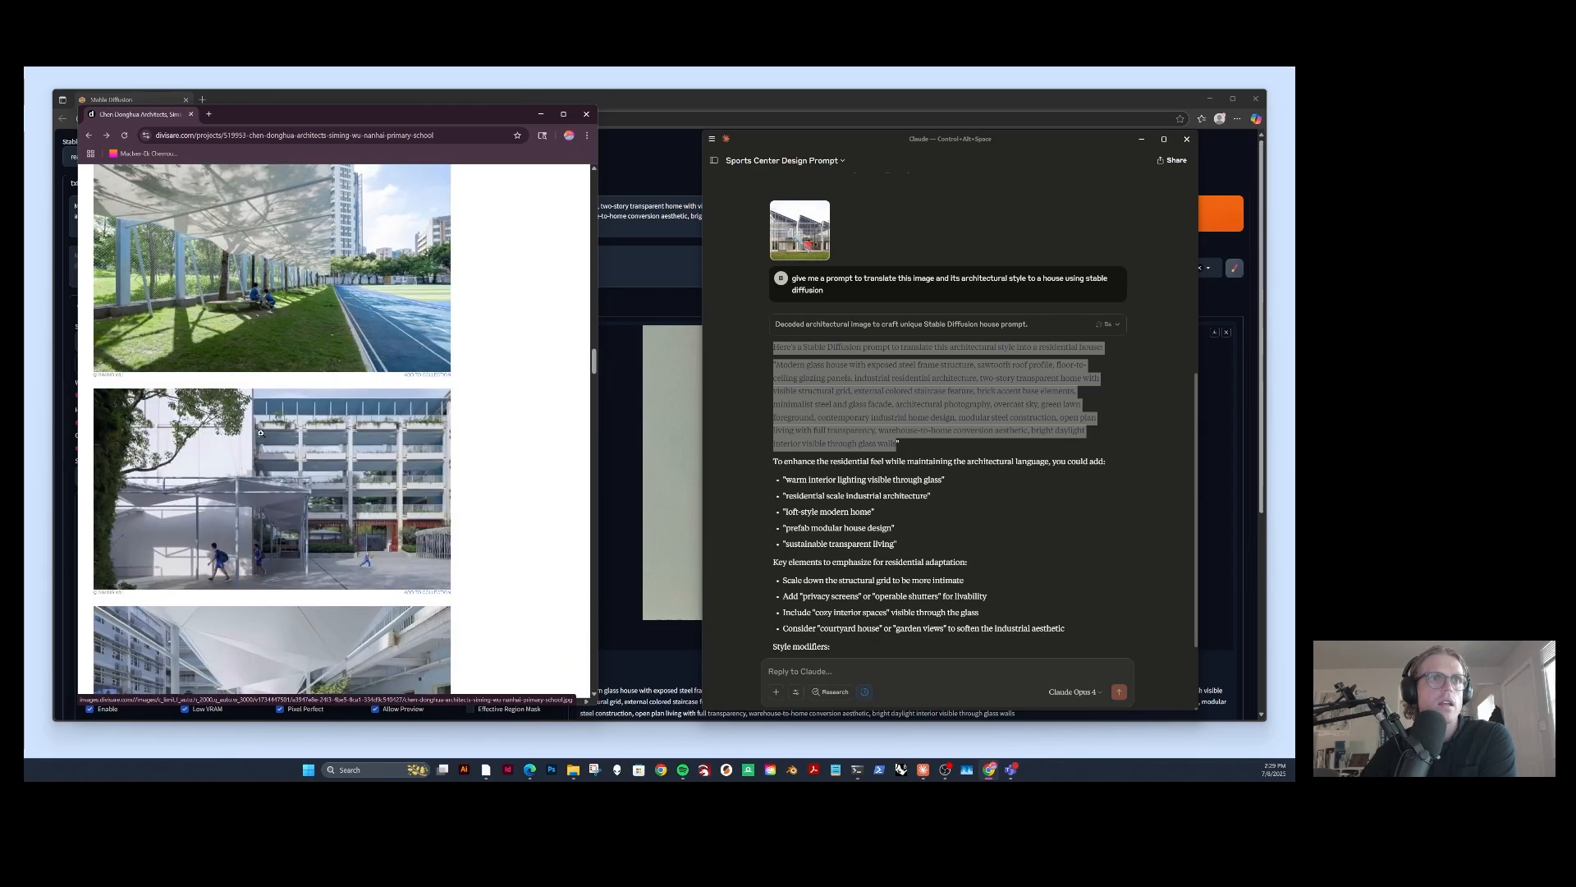
scroll(261, 433, "down", 12)
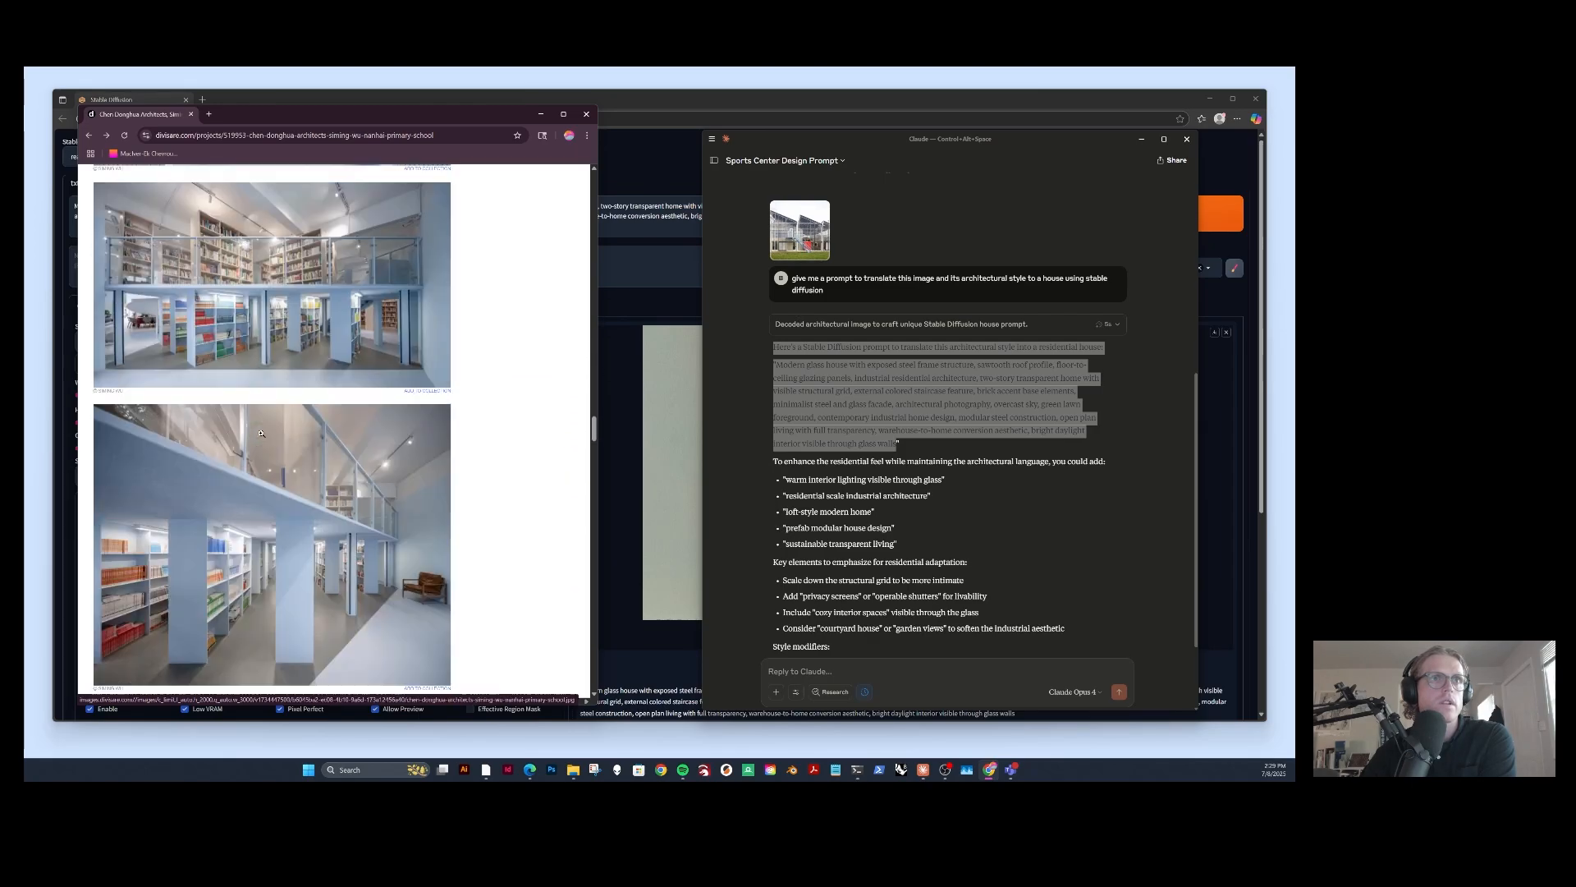
scroll(260, 433, "down", 5)
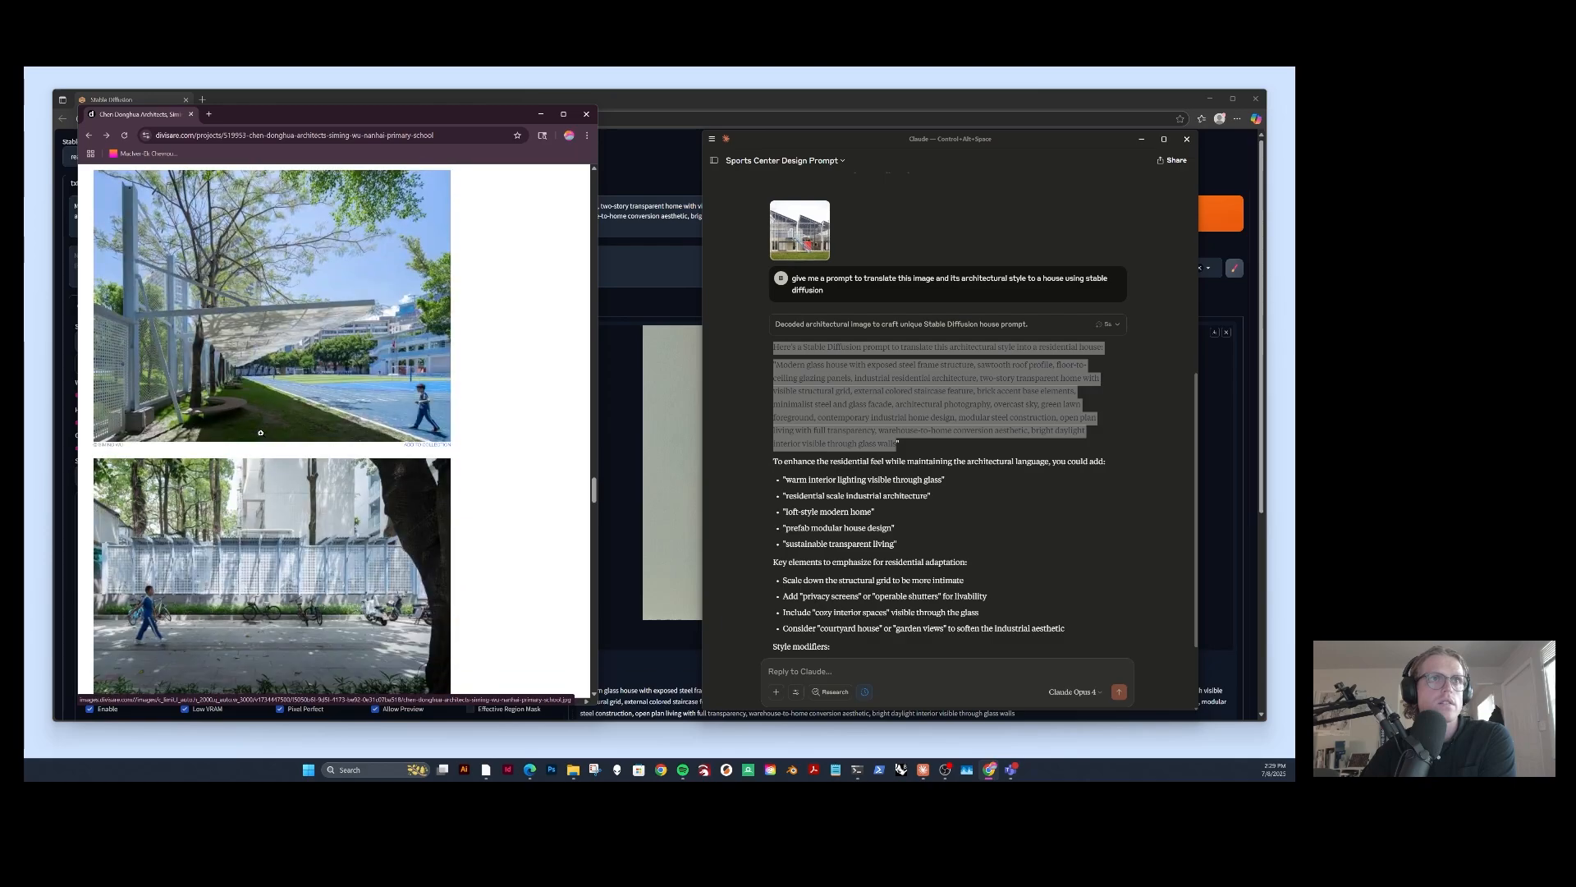
scroll(261, 433, "down", 12)
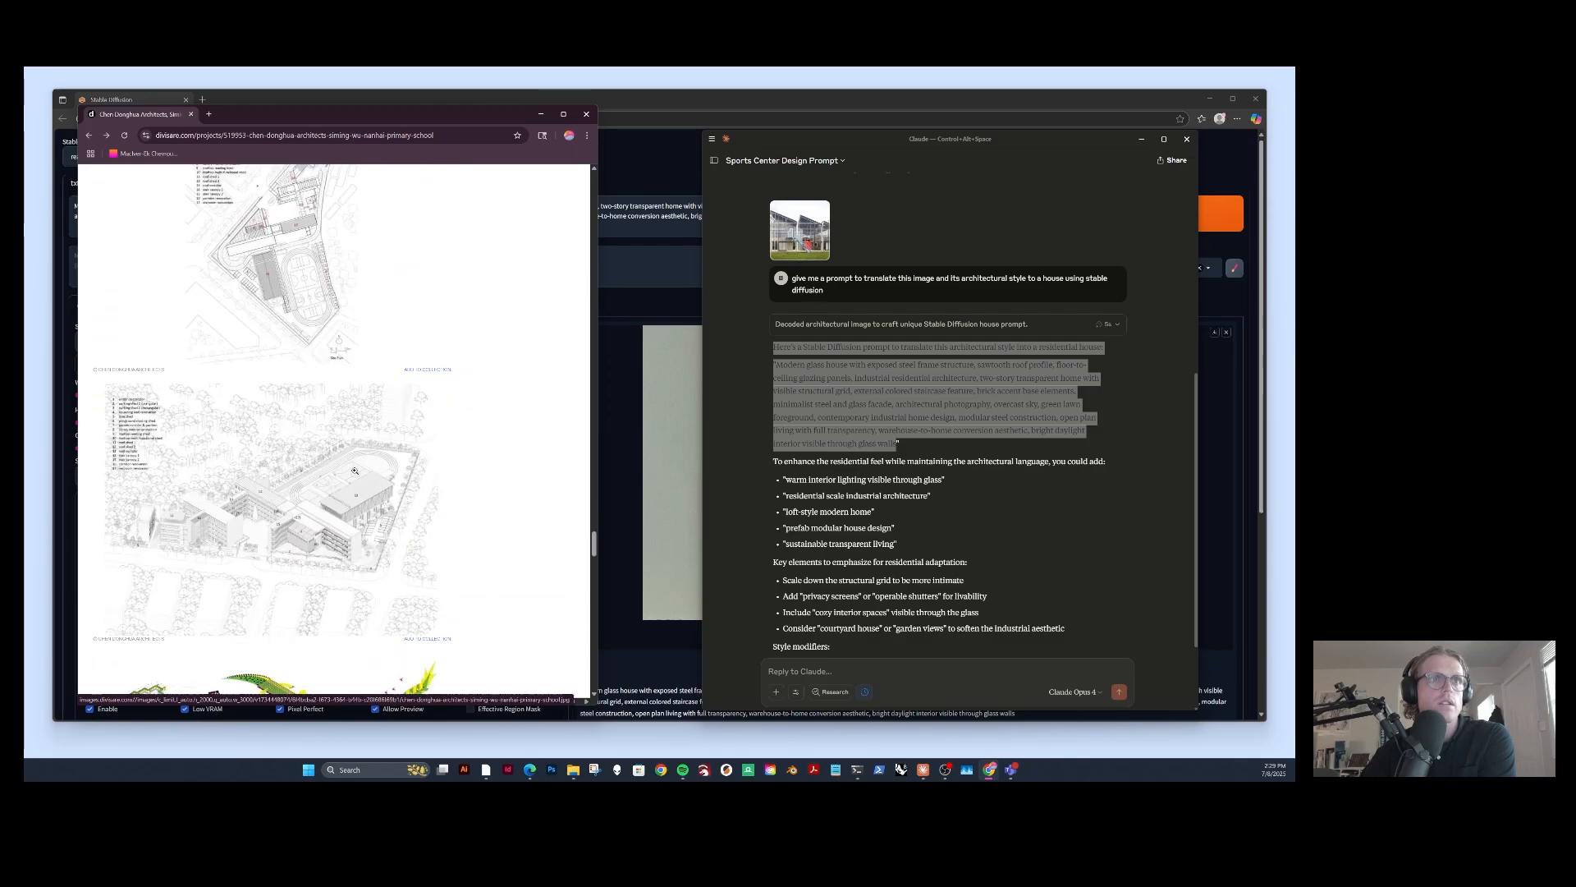
scroll(457, 527, "down", 4)
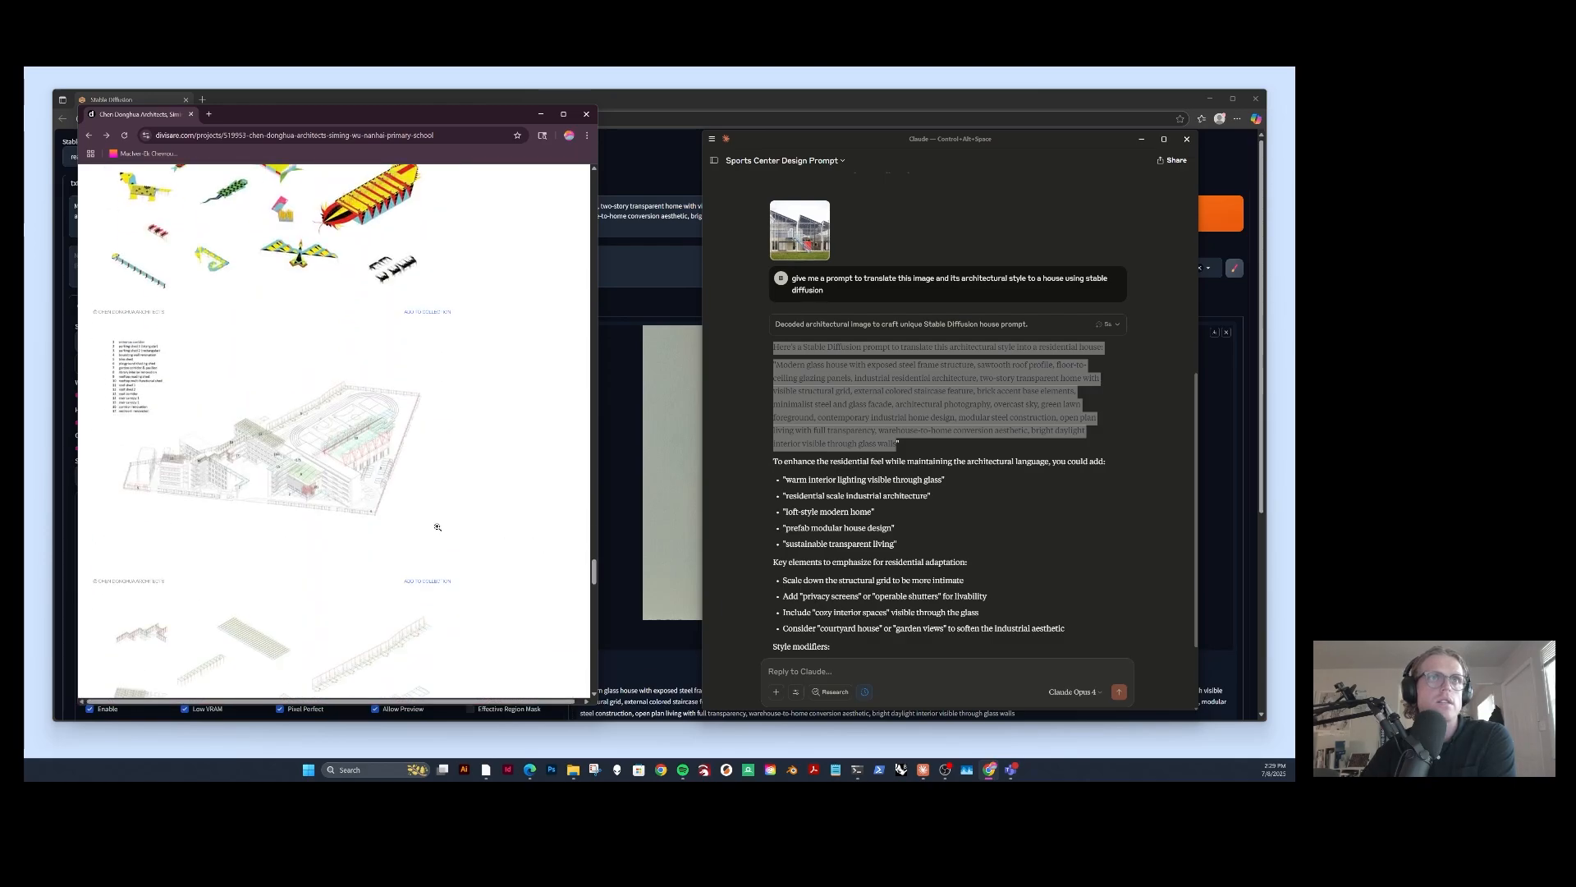
scroll(437, 527, "down", 4)
Find the exterior photo of the white-roofed sports pavilion on the Nanhai Primary School page and copy the image.
left_click_drag(595, 588, 571, 335)
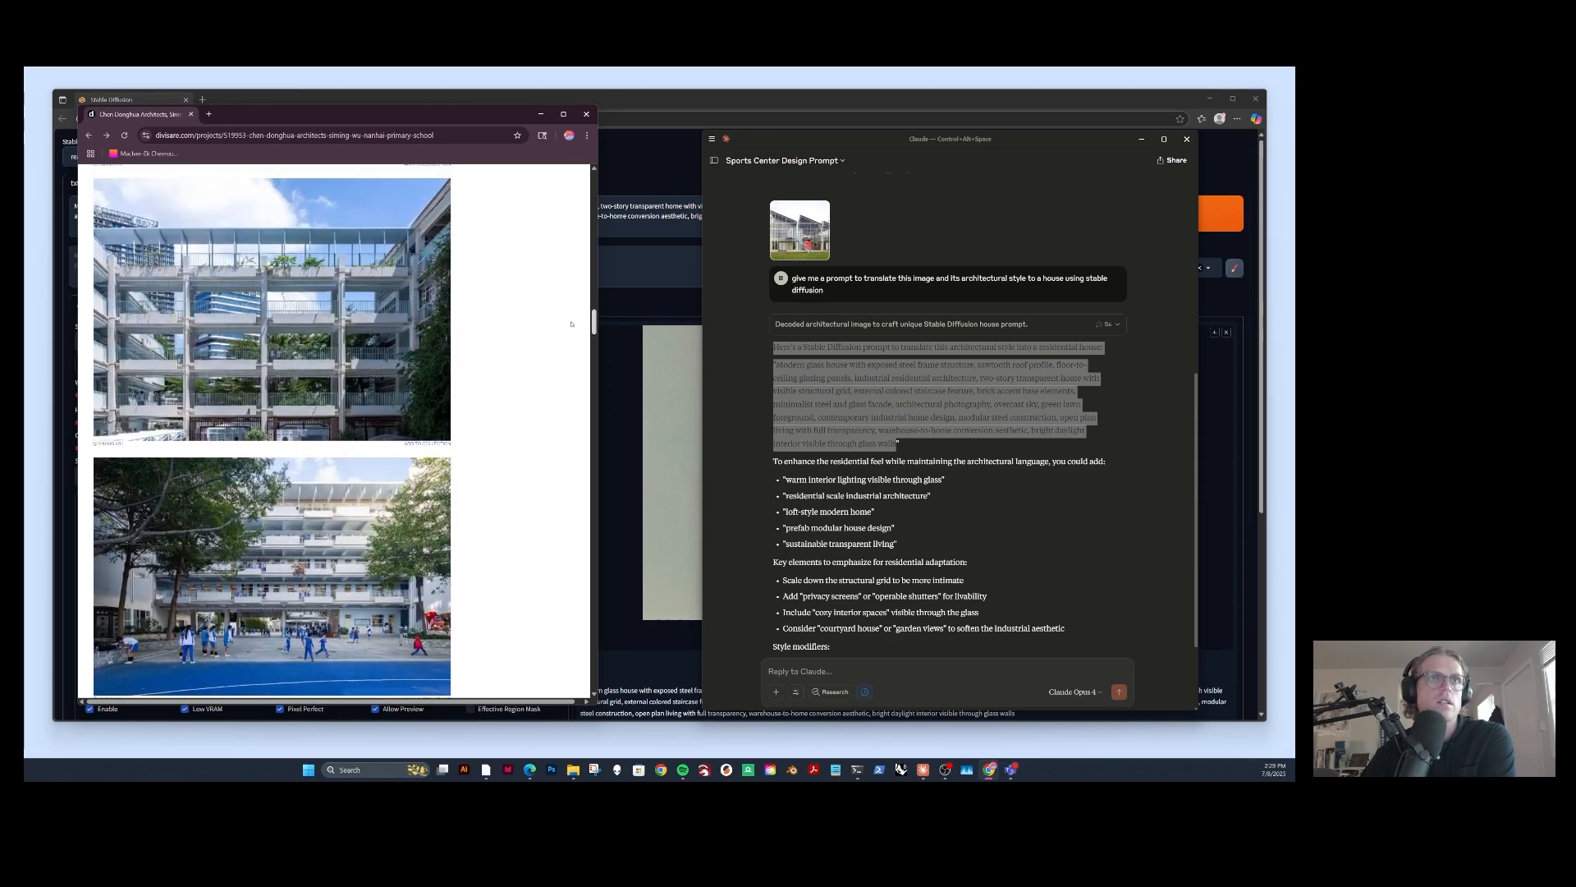
left_click_drag(572, 308, 578, 229)
scroll(239, 466, "up", 4)
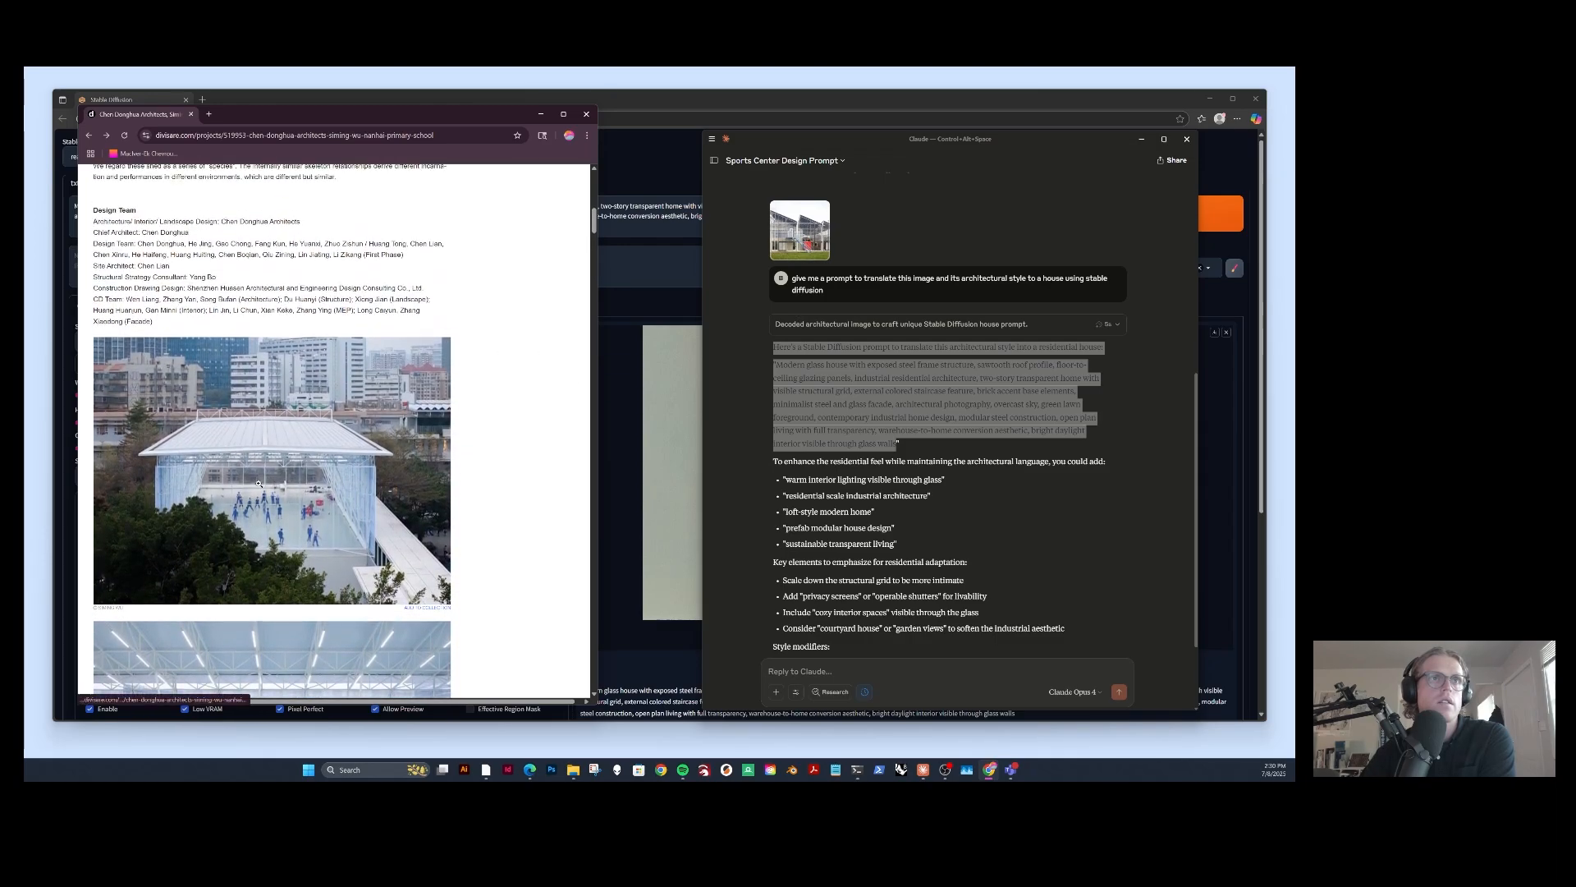
scroll(269, 471, "up", 1)
right_click(278, 354)
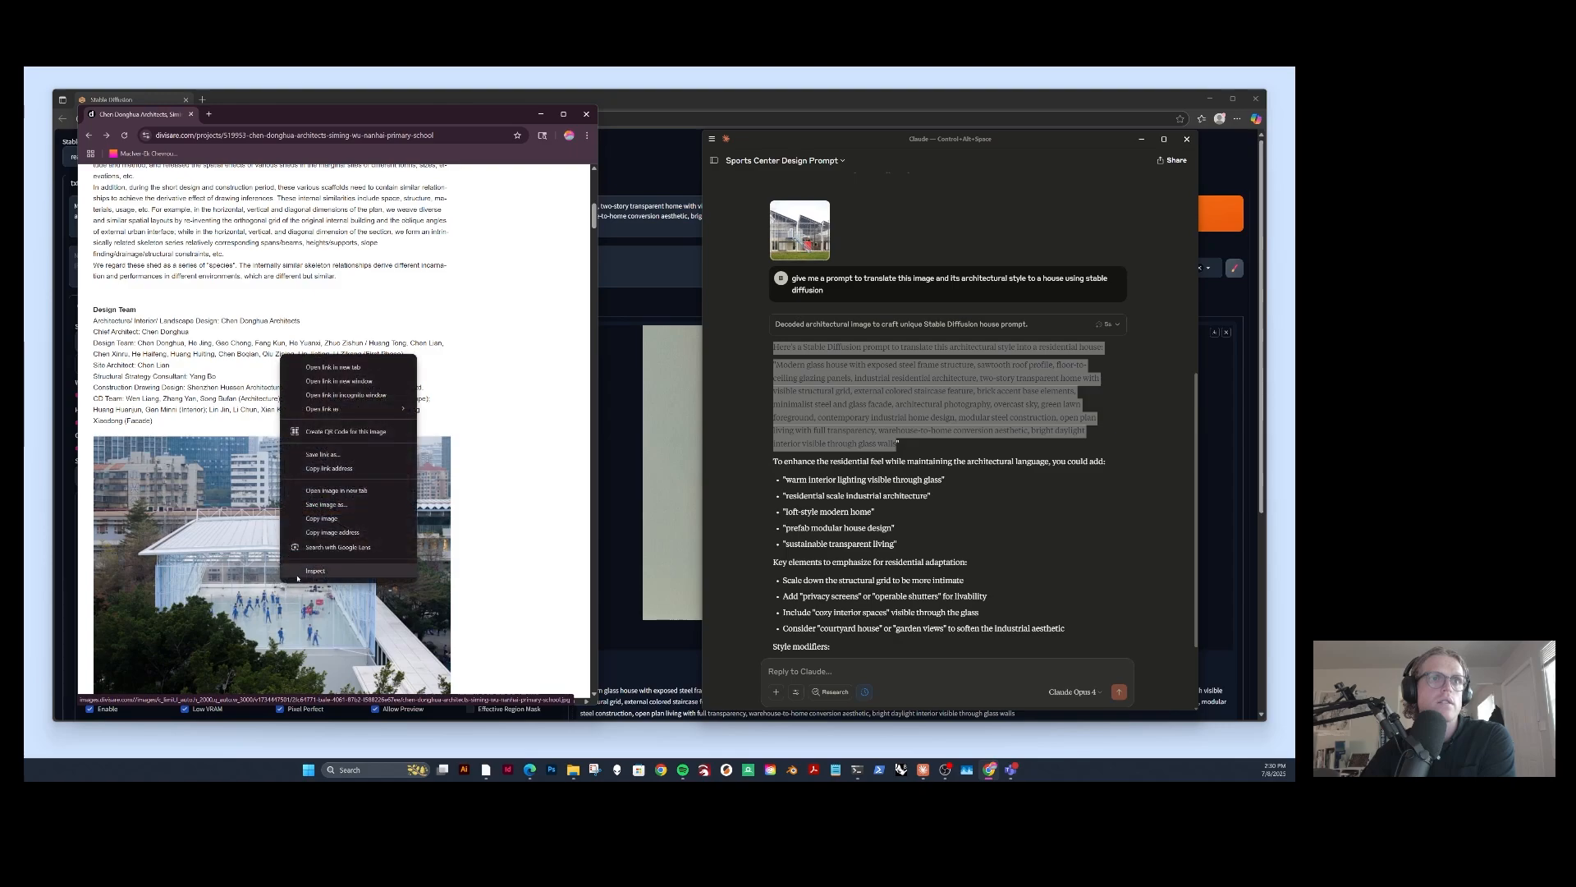
left_click(316, 516)
Send Claude the copied photo with the message "do the same for this image. don't prompt for people.".
left_click(799, 669)
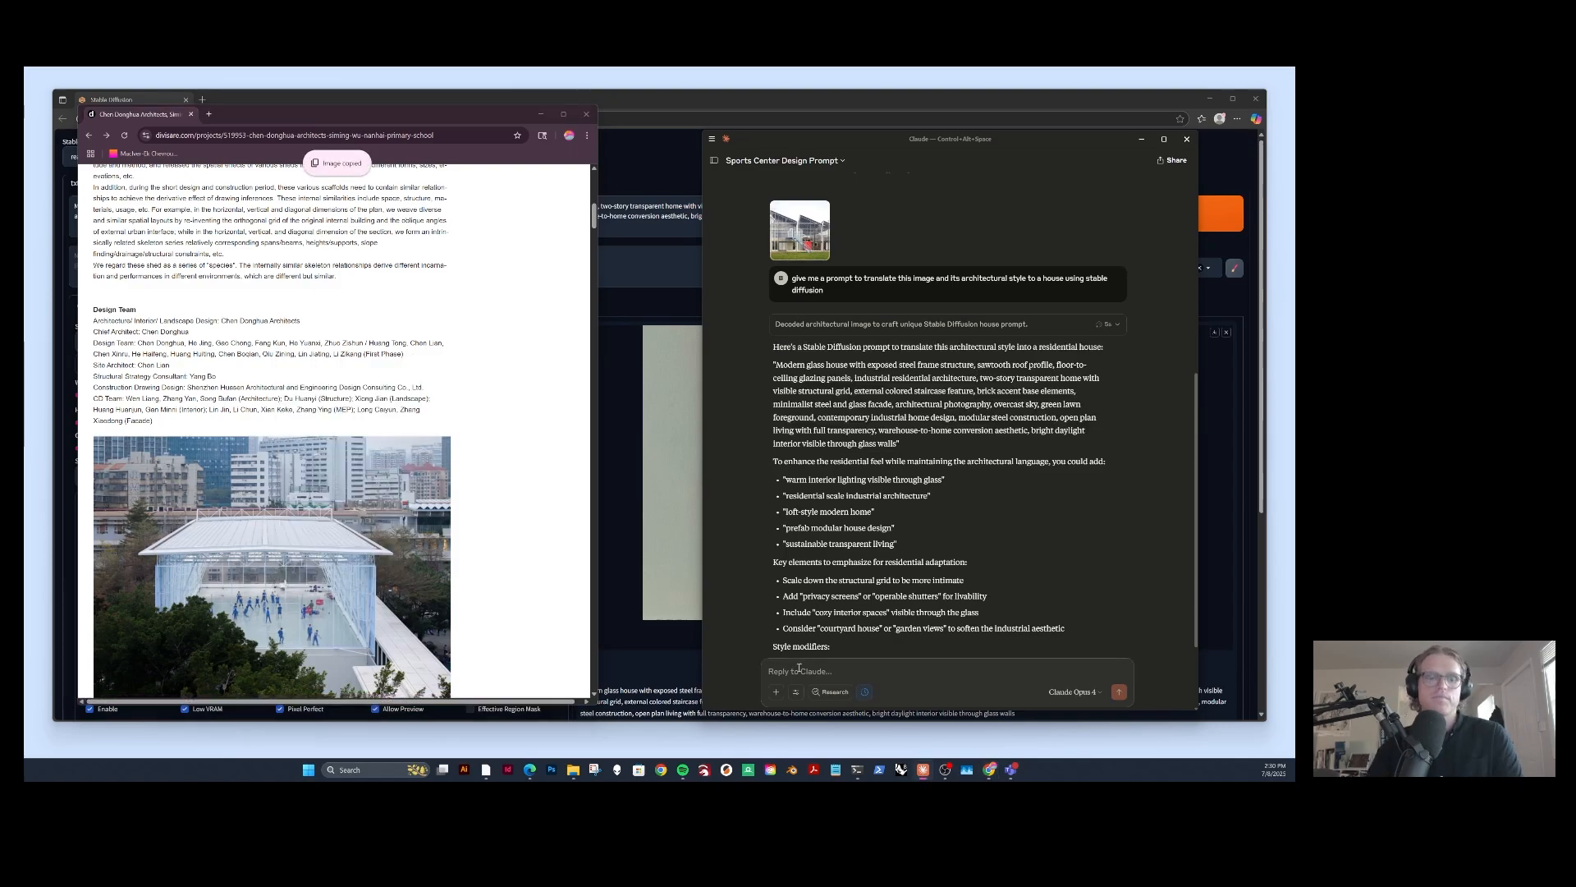
type("dot he s")
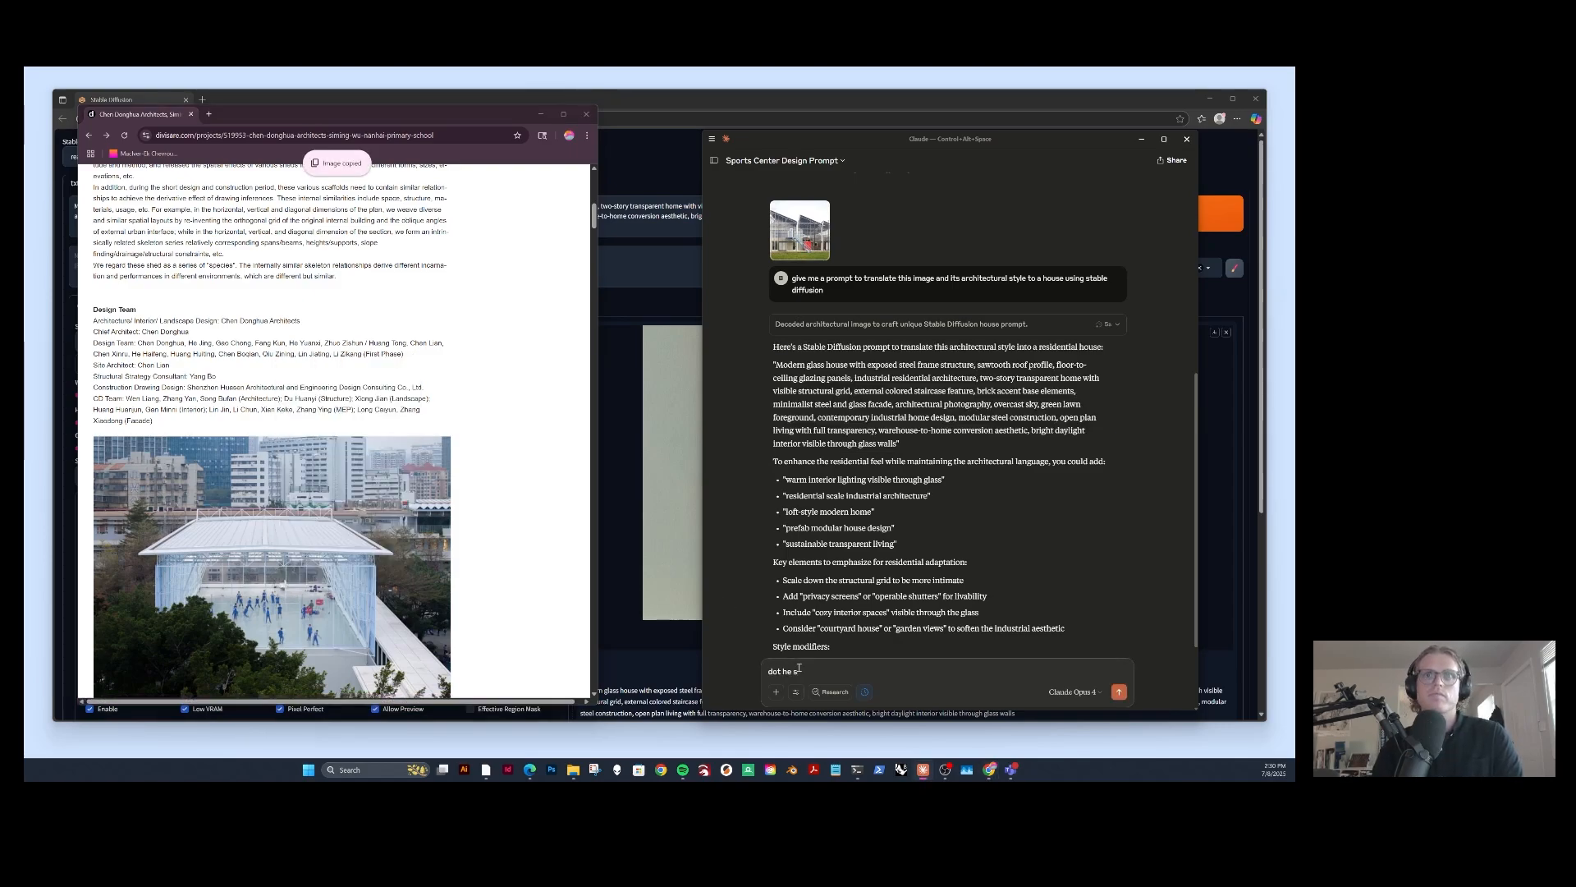
type("the")
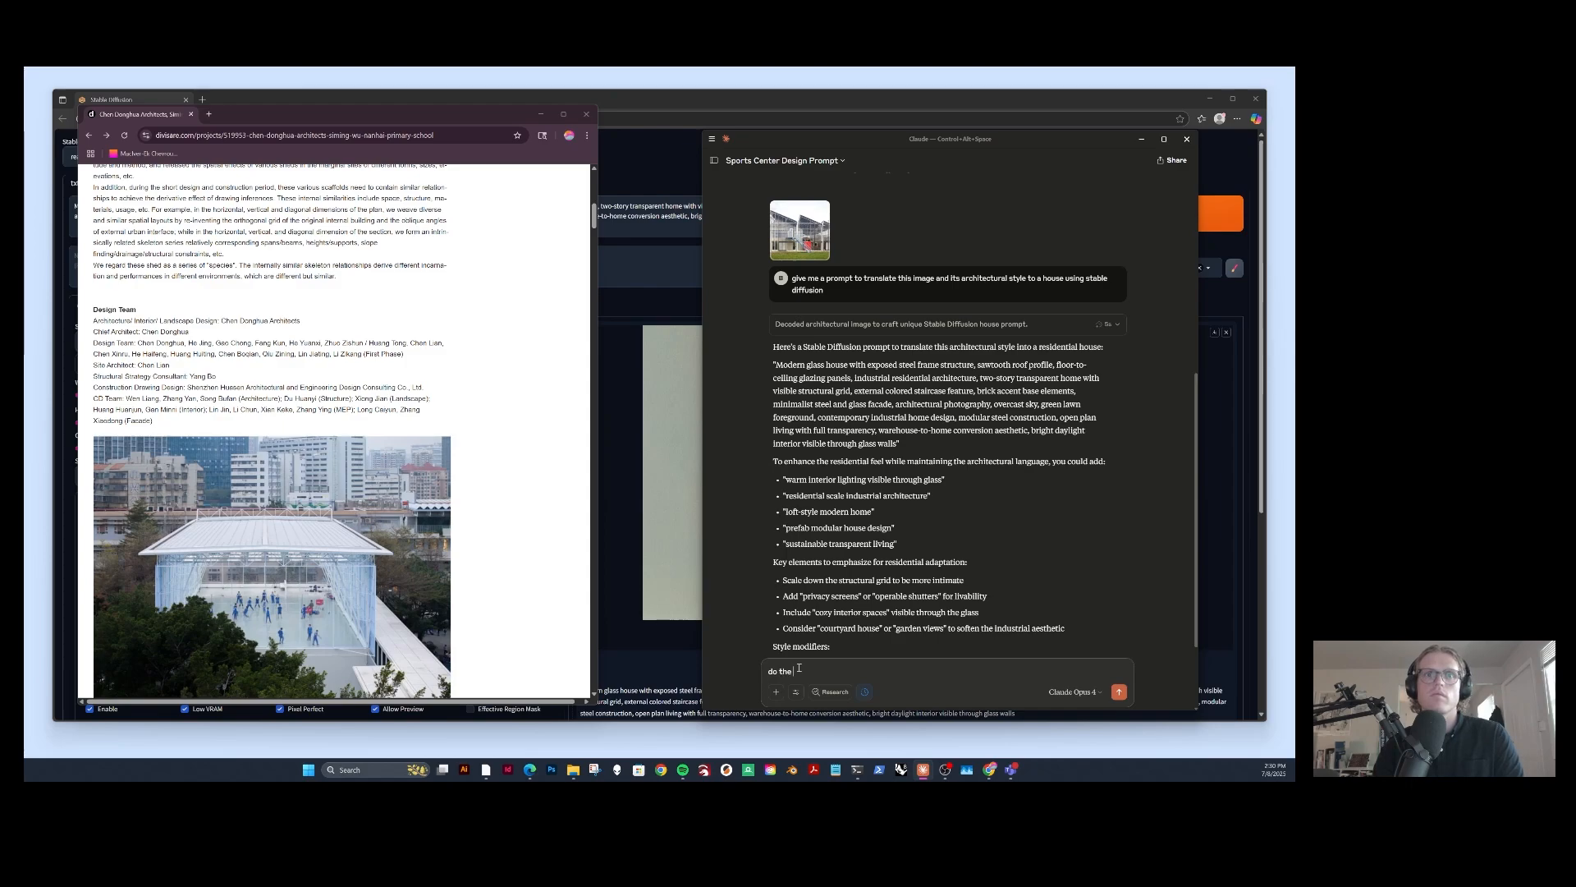
type(" same for this image. don't prompt for people.")
key("ctrl+v")
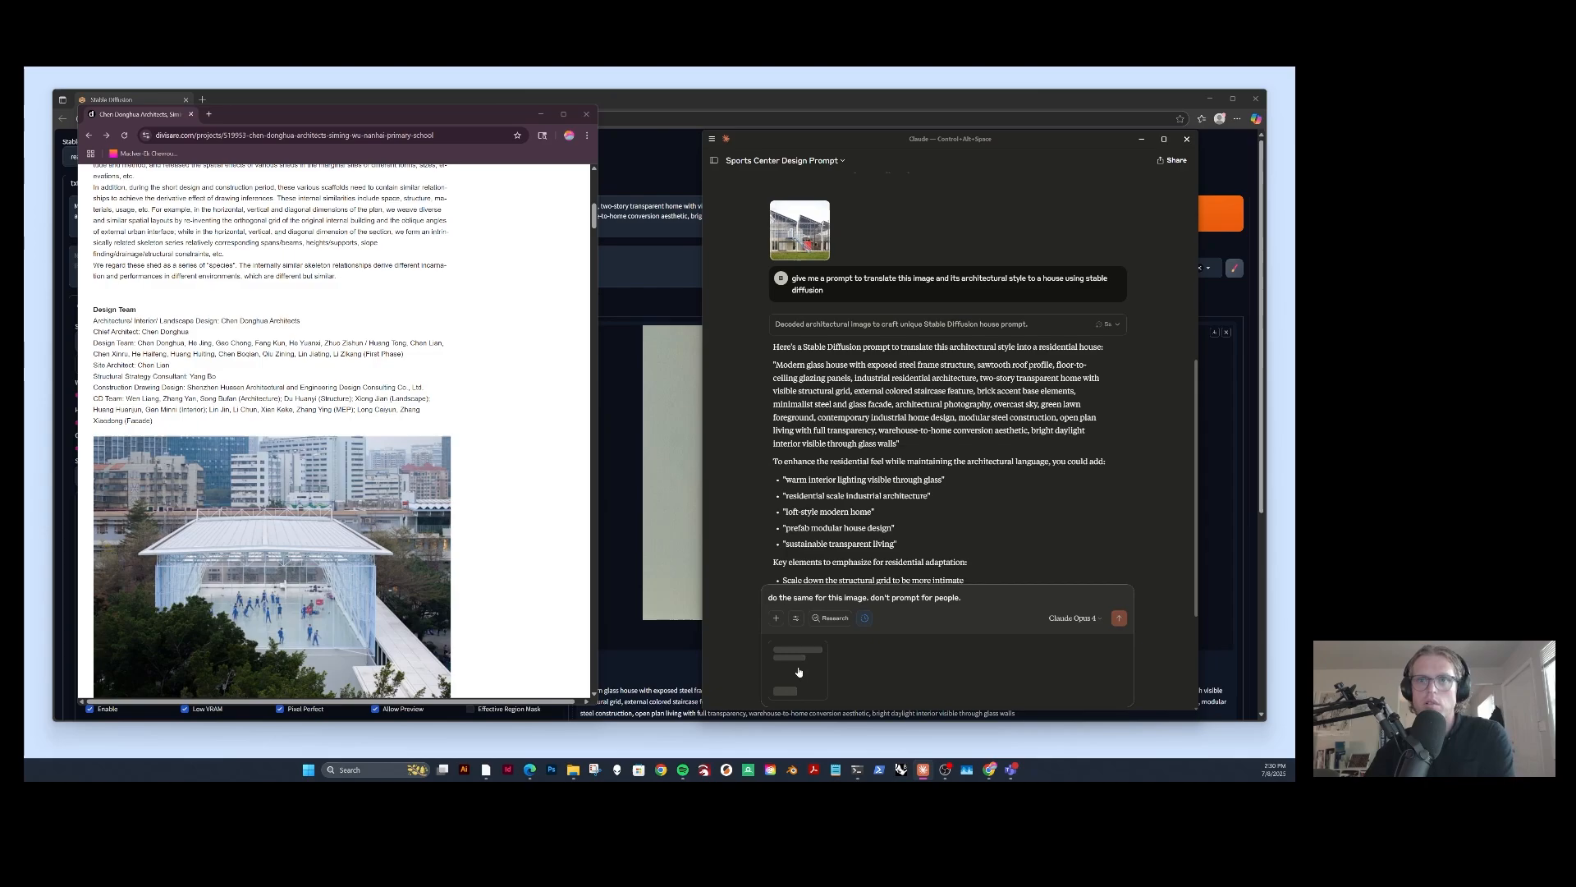
scroll(476, 525, "up", 10)
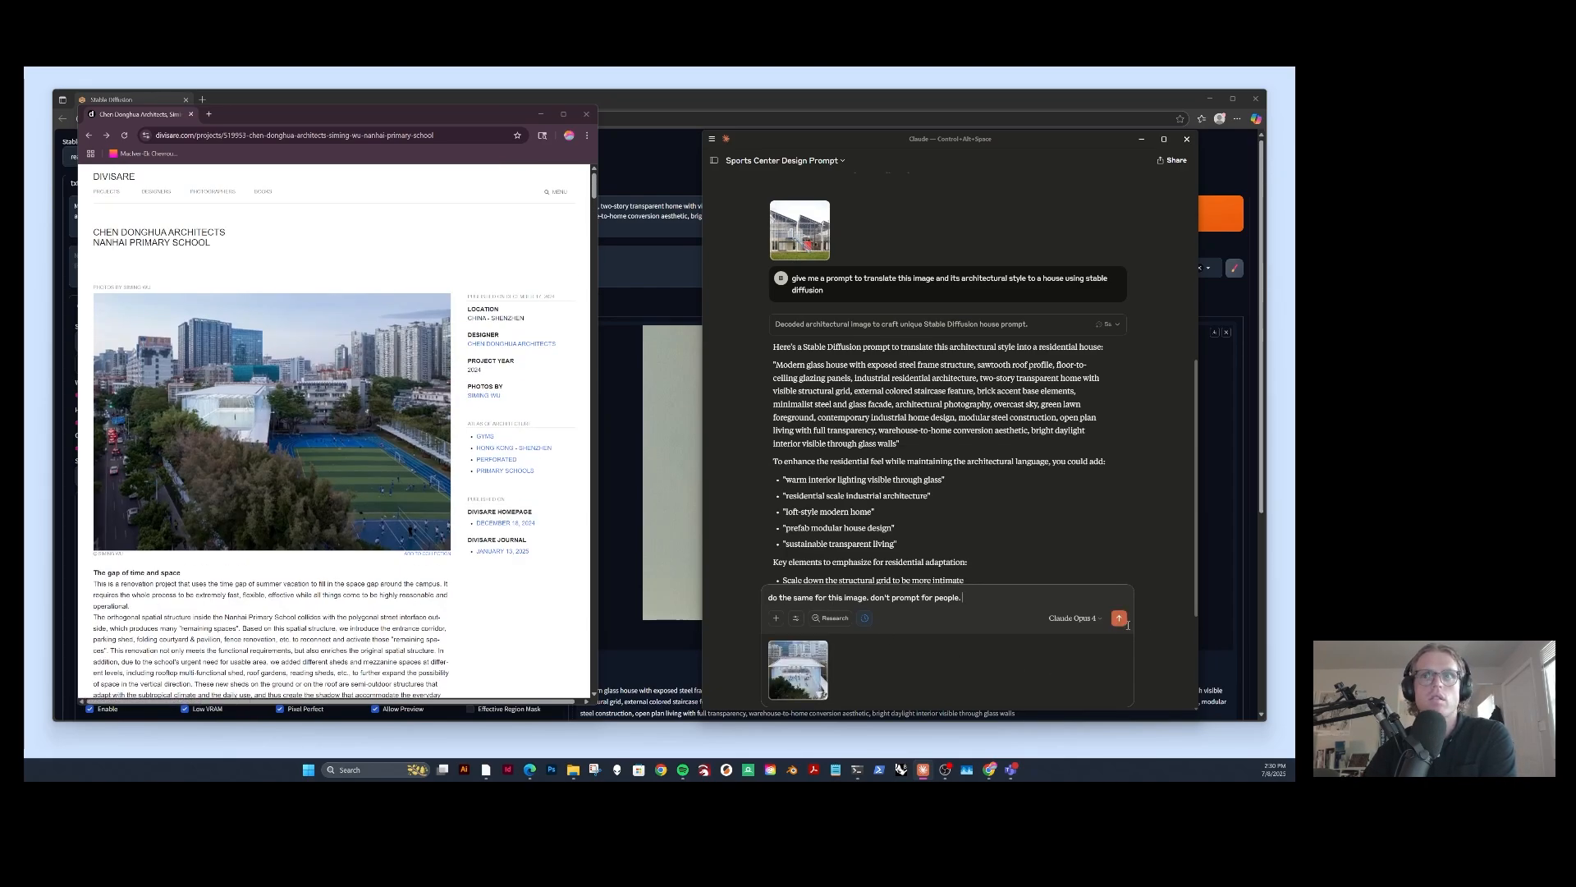
left_click(1119, 618)
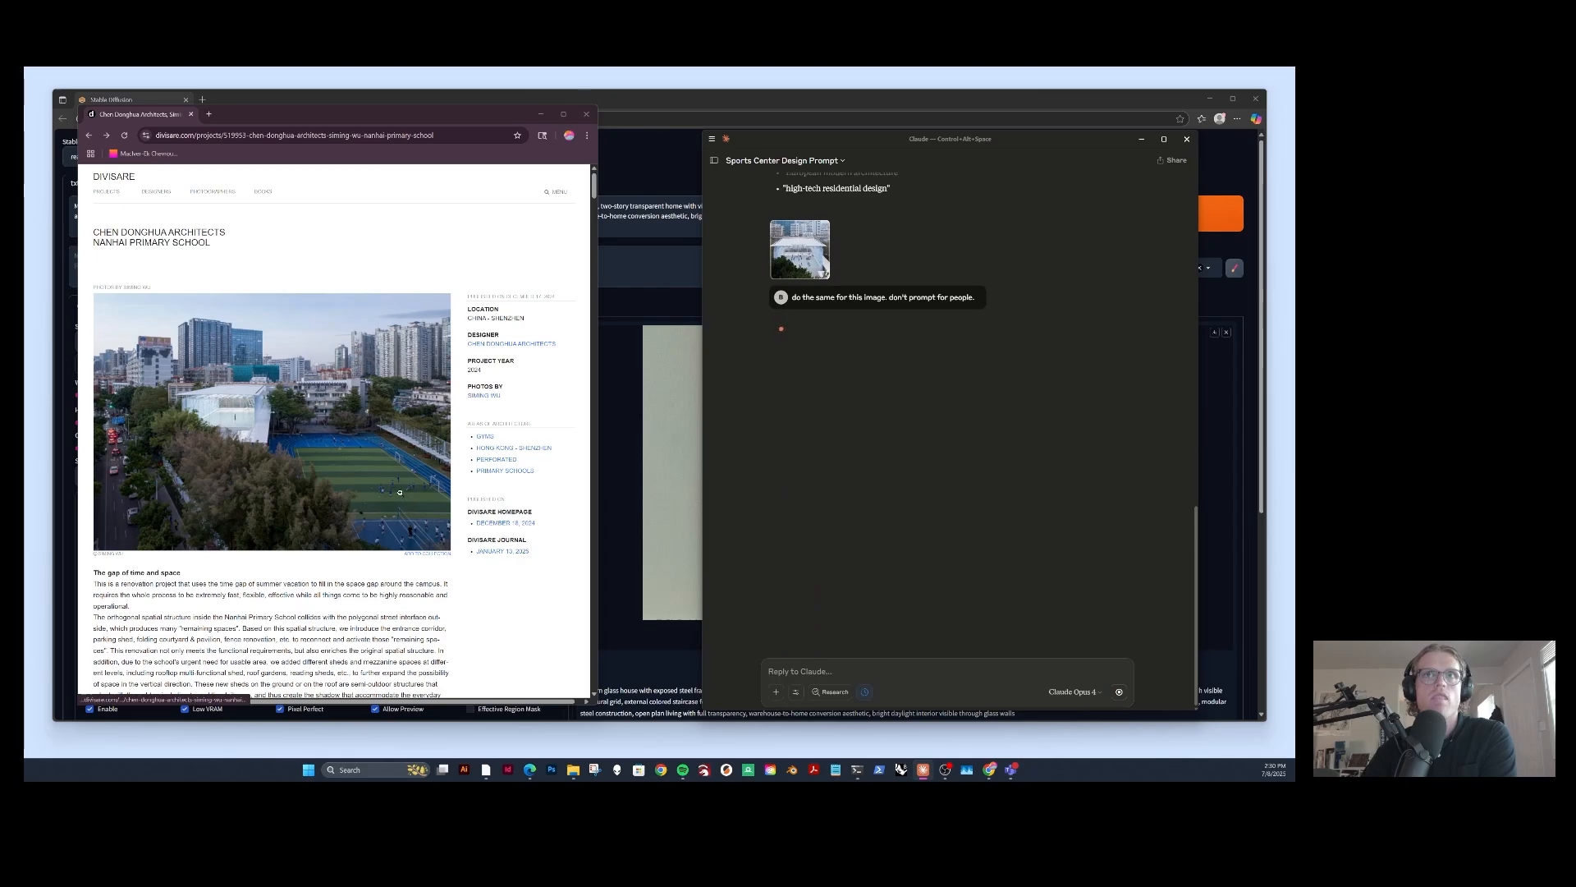
Look over more of the project's photos while Claude answers, and copy the generated "Modern pavilion house" prompt from its reply.
scroll(399, 492, "down", 15)
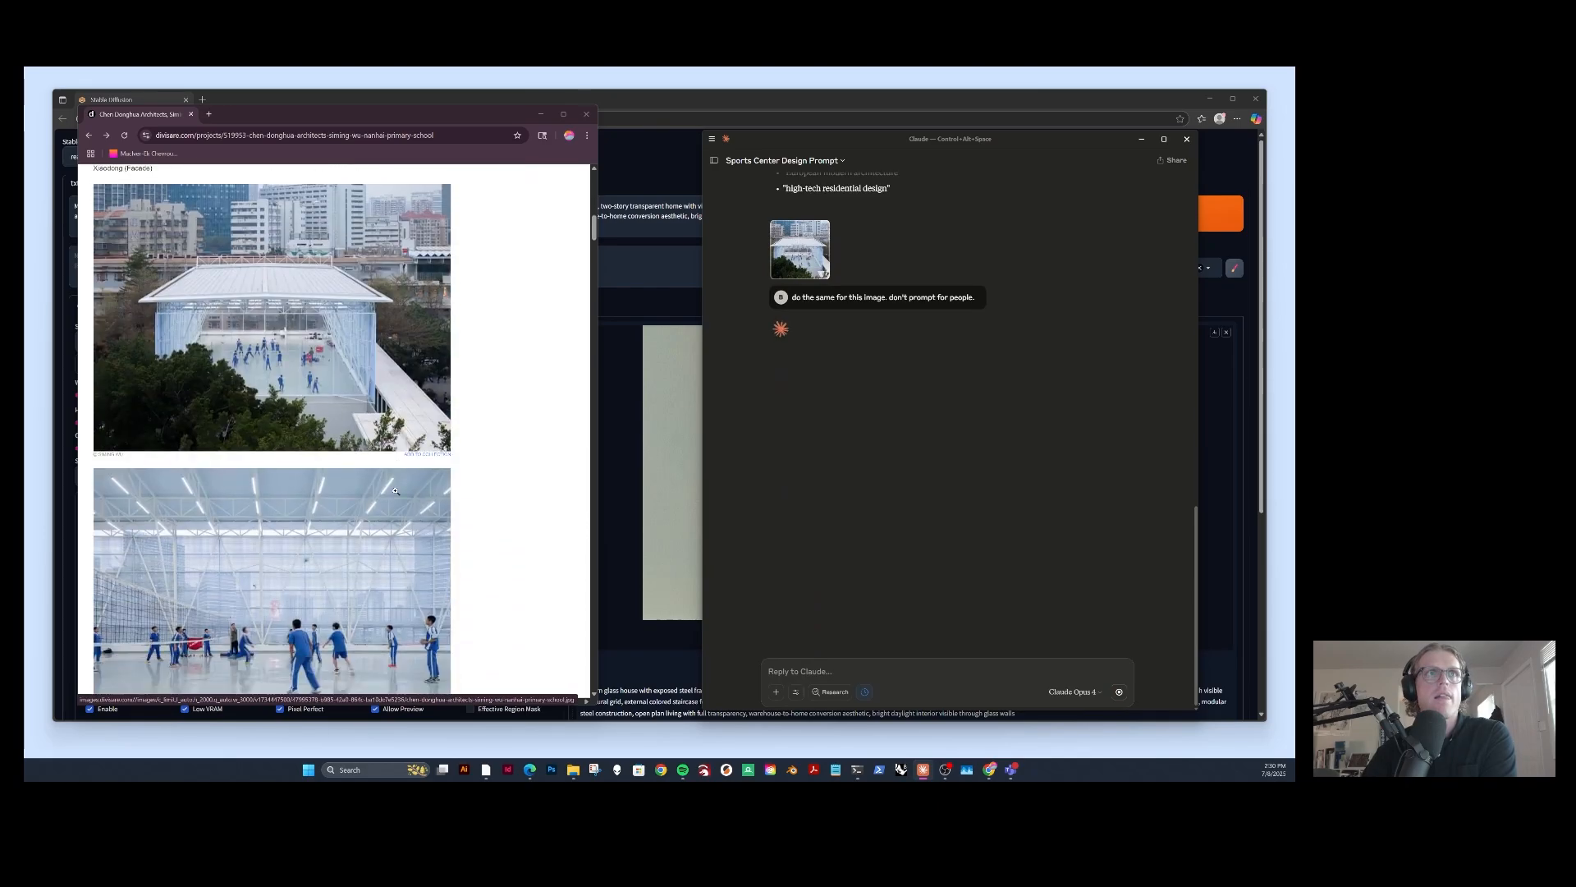
scroll(395, 490, "down", 5)
scroll(392, 488, "down", 4)
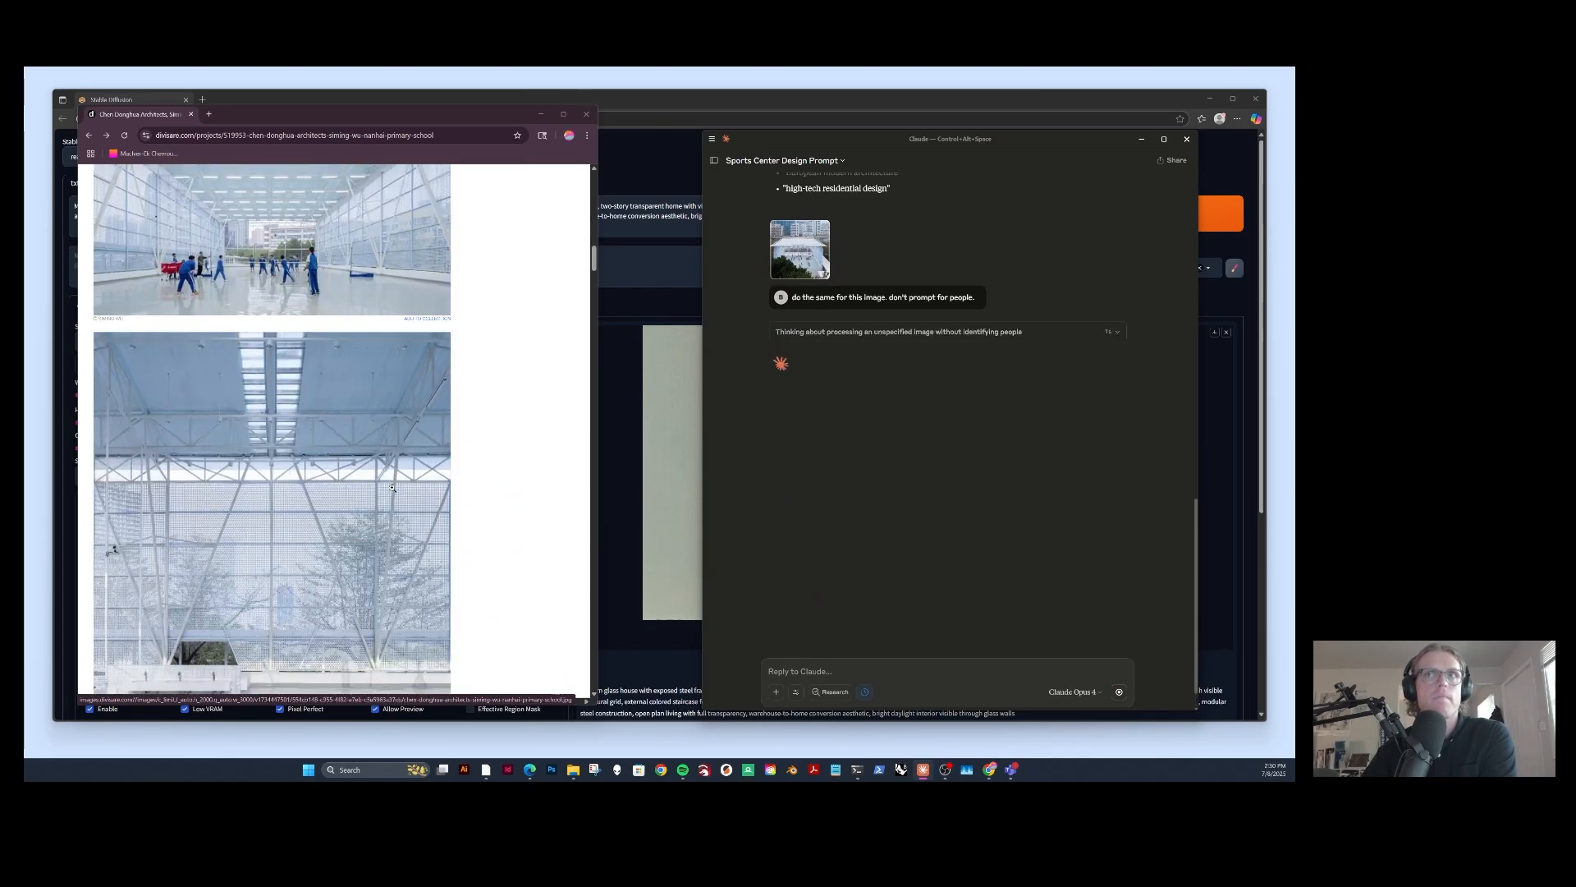
scroll(392, 488, "down", 2)
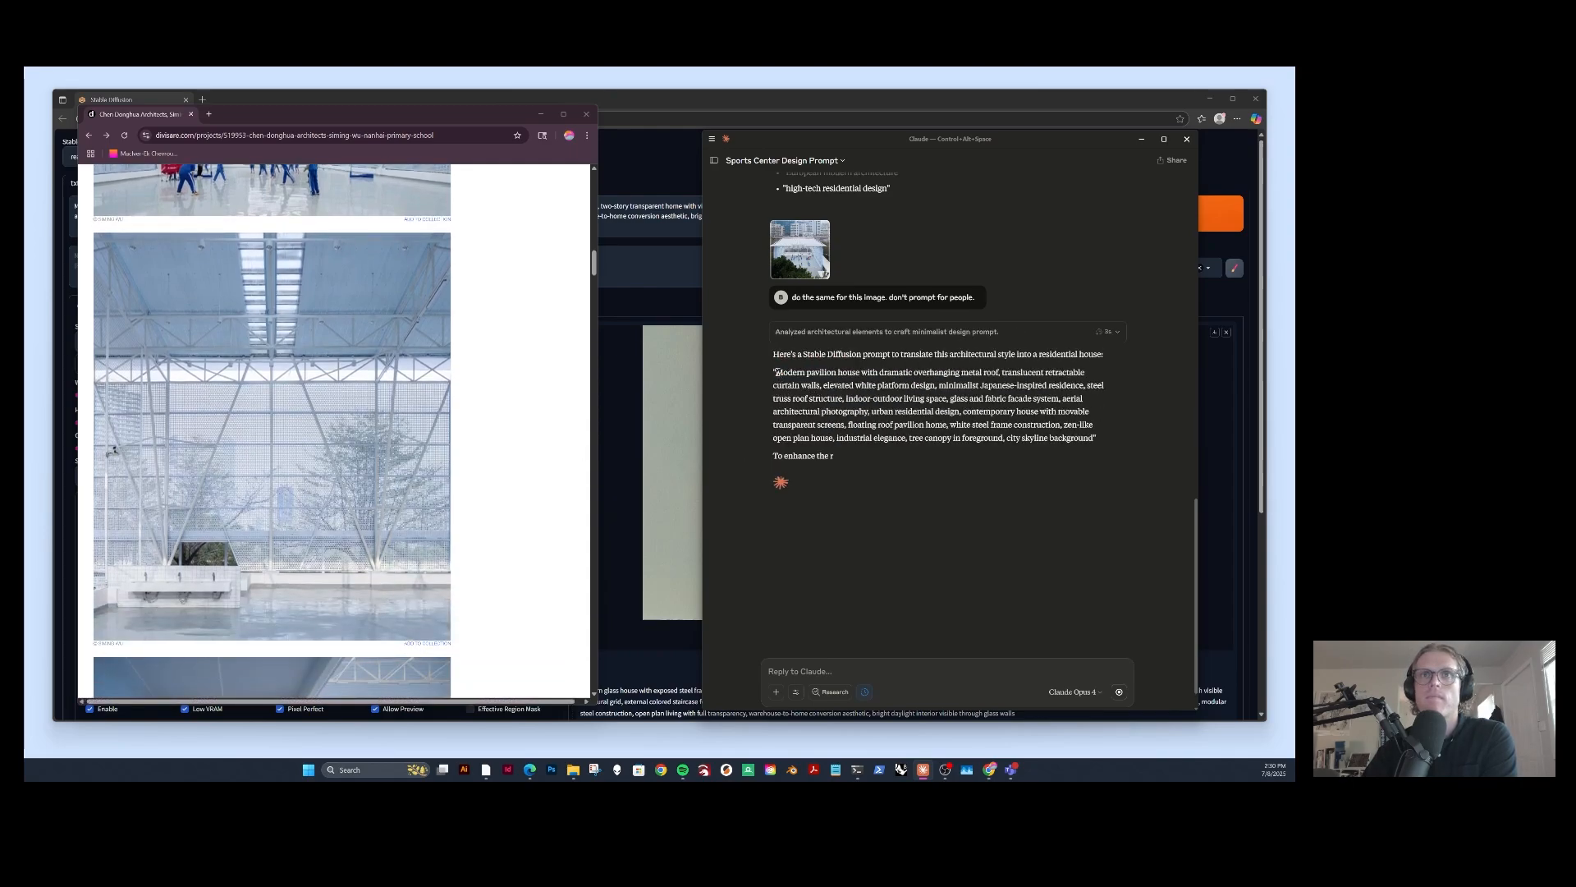
left_click_drag(774, 372, 1089, 439)
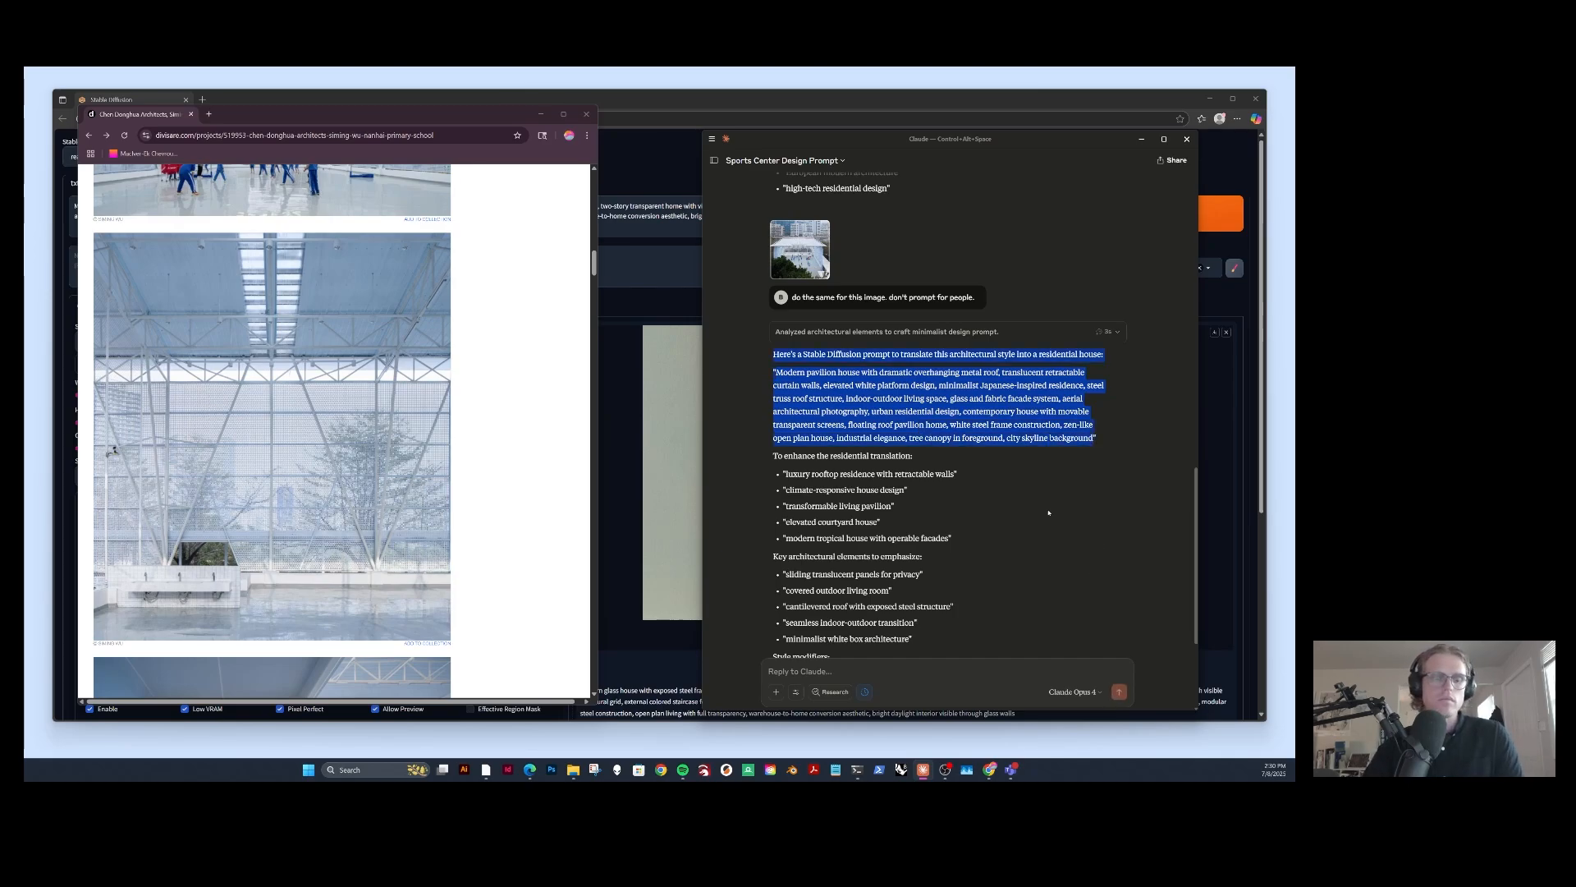
Switch back to Stable Diffusion and replace the positive prompt with the copied text, stripping its intro line and opening quotation mark.
left_click(1141, 138)
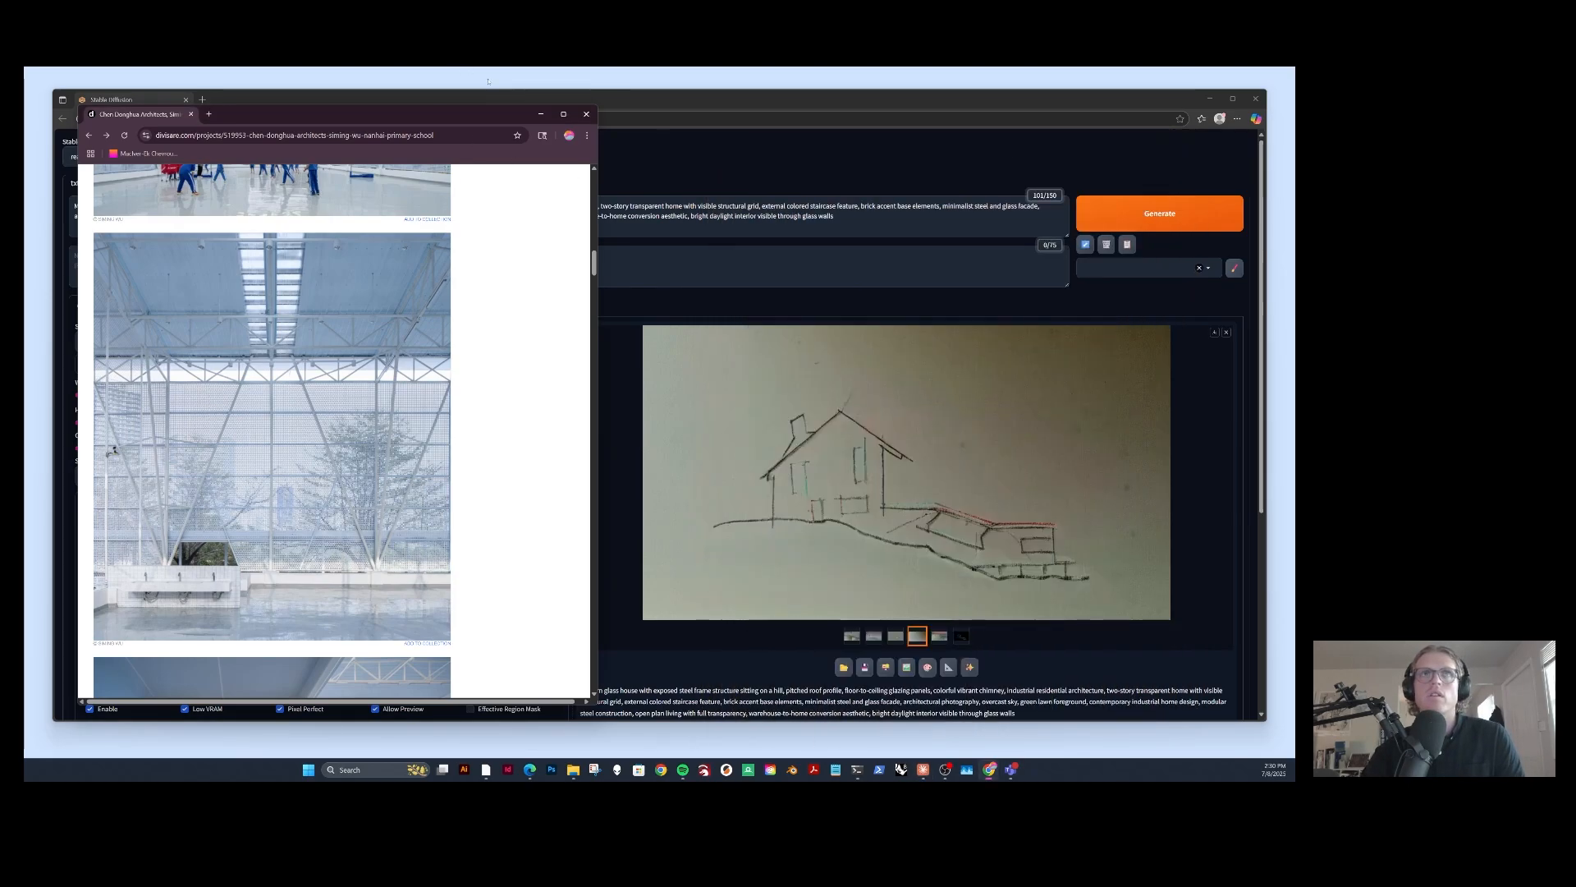
left_click(541, 114)
left_click_drag(810, 234, 82, 203)
key("ctrl+v")
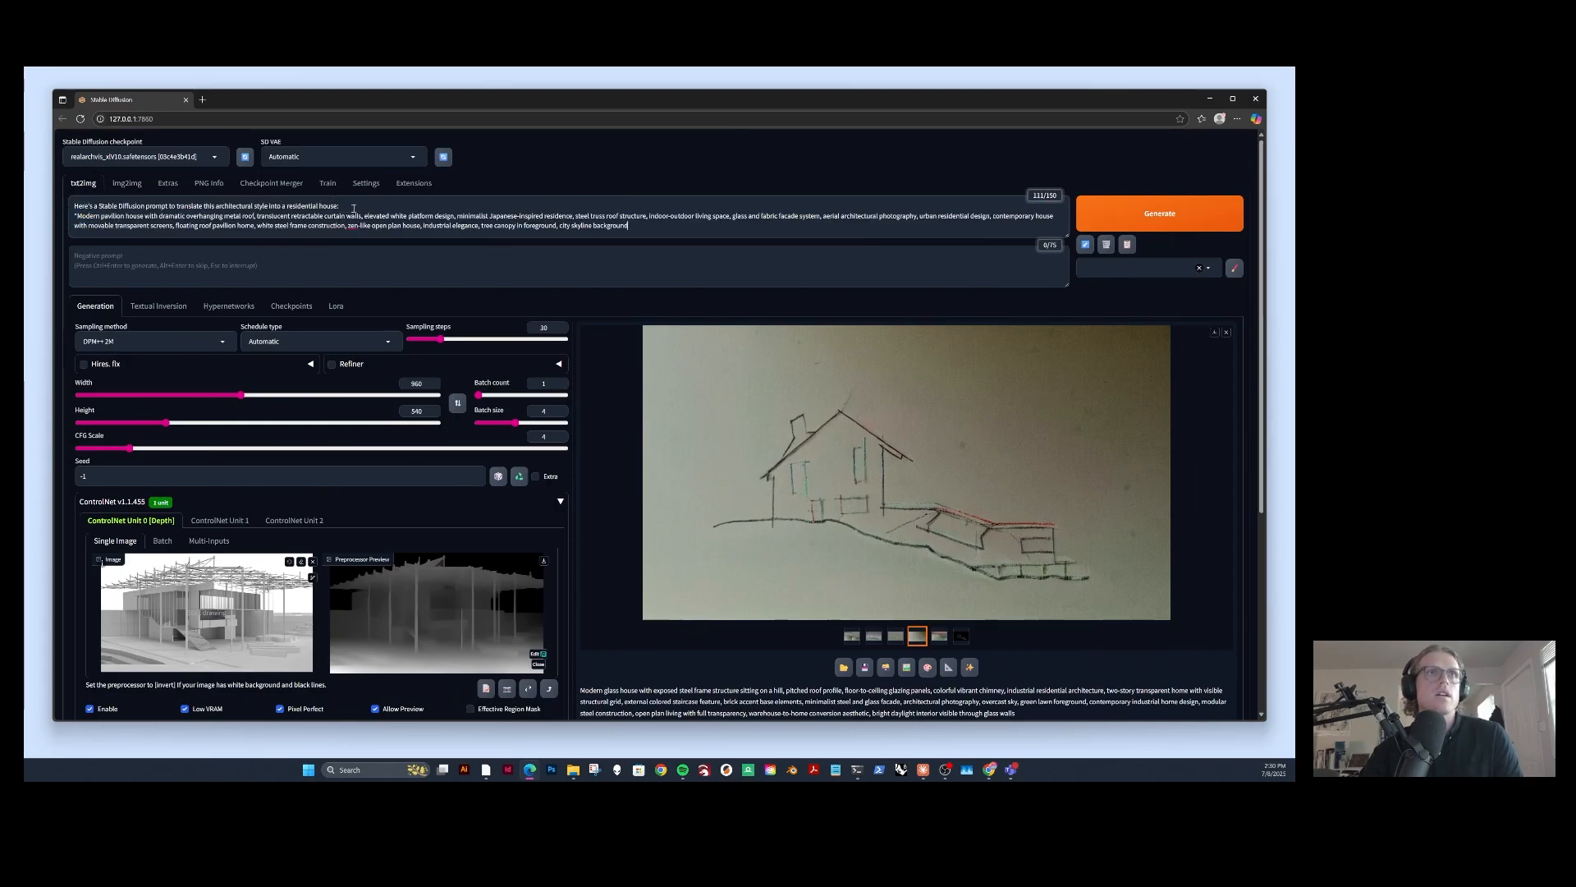
left_click_drag(353, 208, 74, 205)
key("BackSpace")
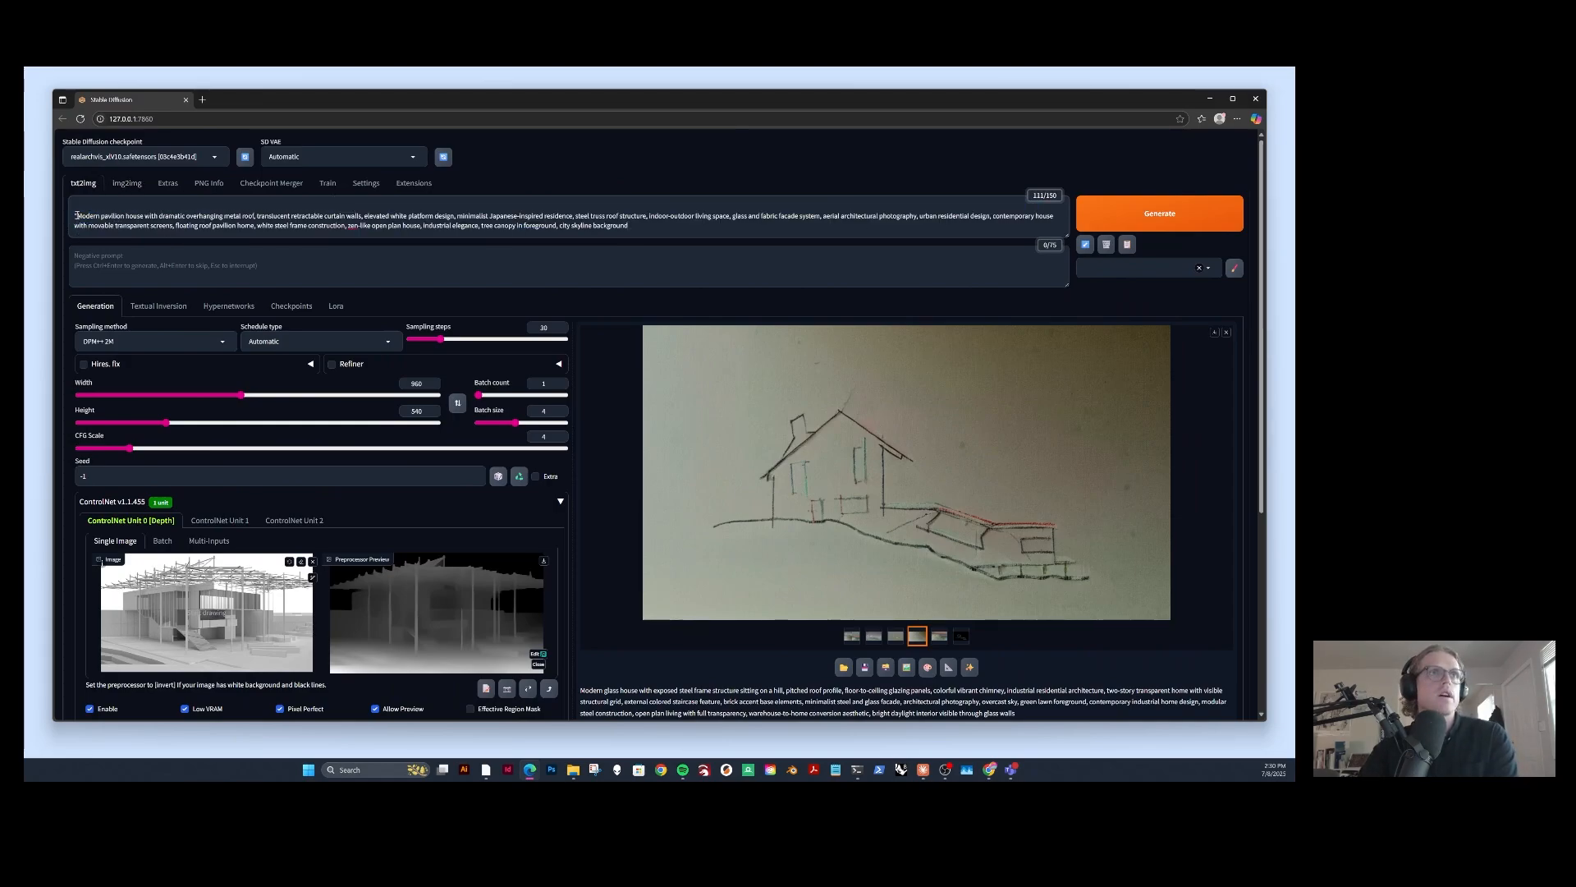
key("BackSpace")
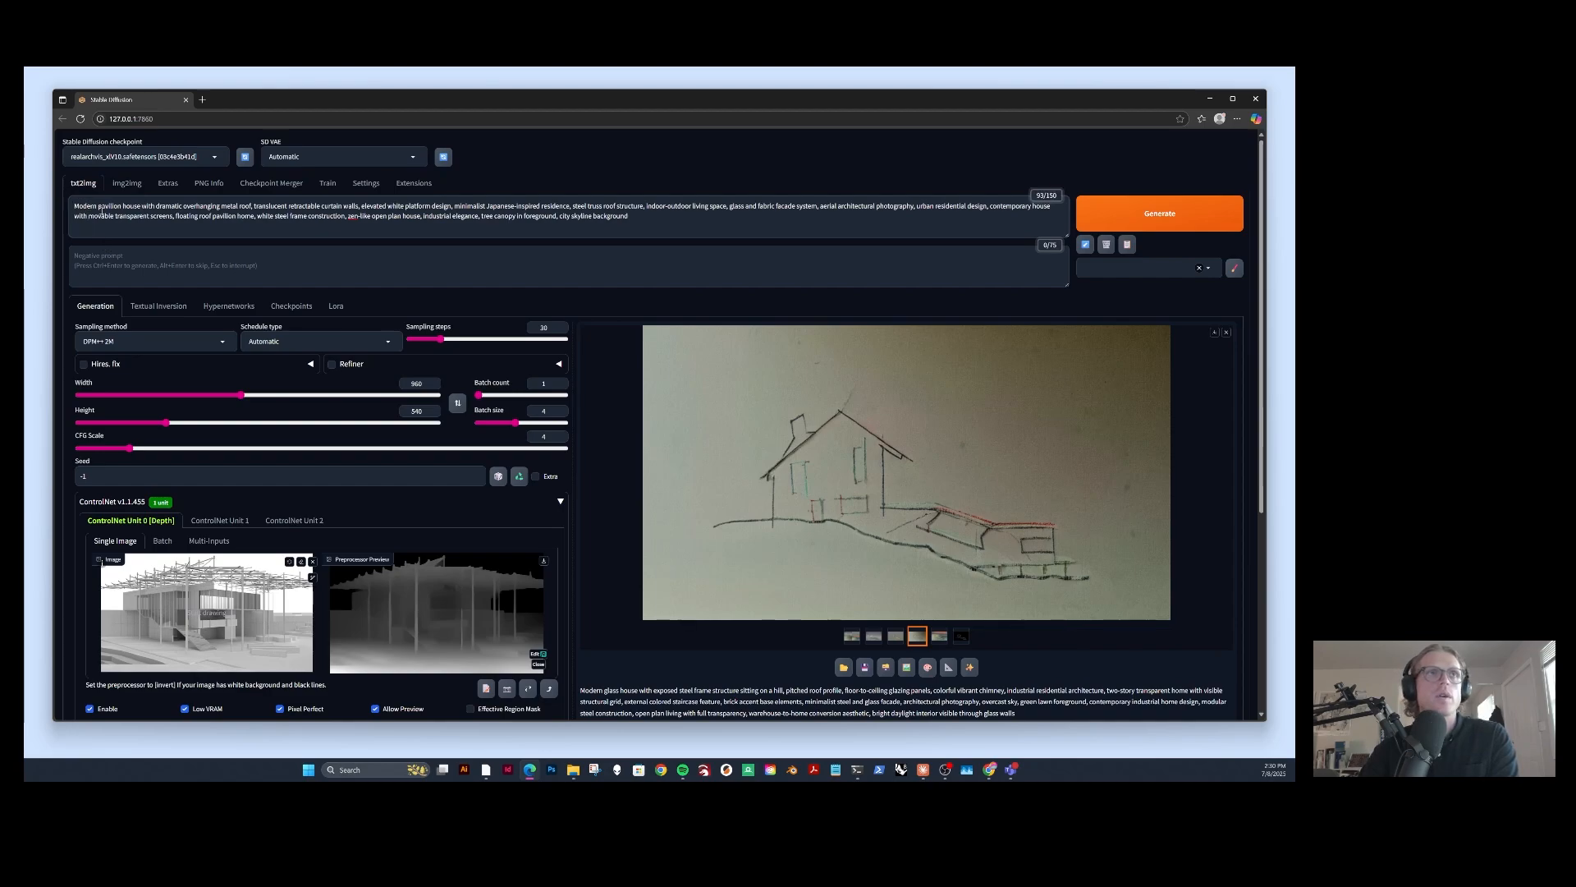
Replace "house" with "public building" after "Modern pavilion" at the start of the prompt.
left_click(143, 211)
key("BackSpace")
key("BackSpace")
key("BackSpace")
key("BackSpace")
key("BackSpace")
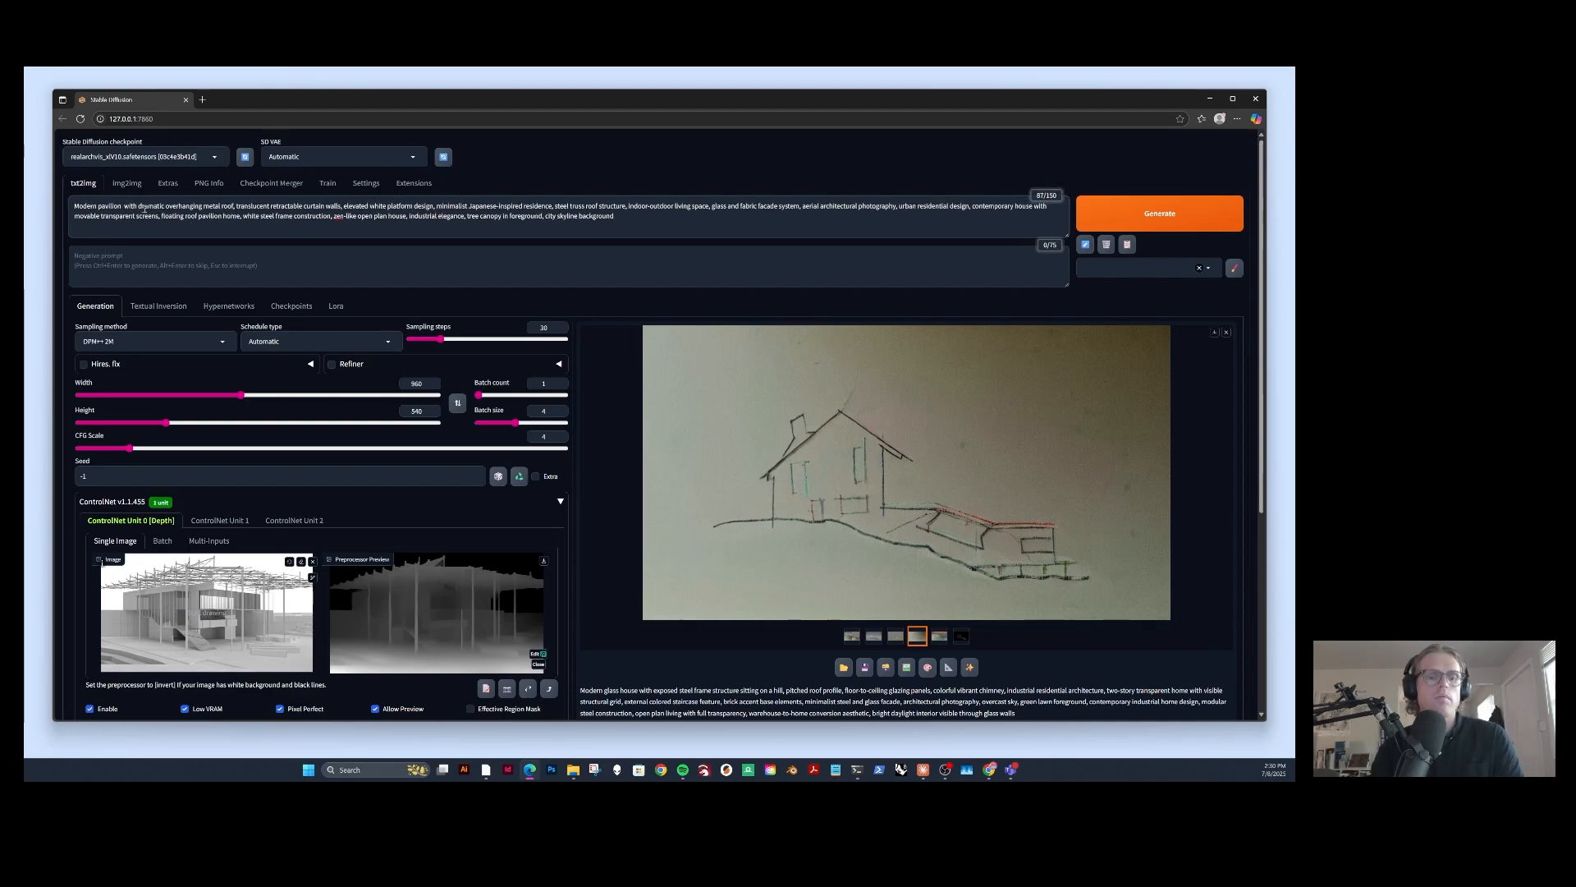
type("public")
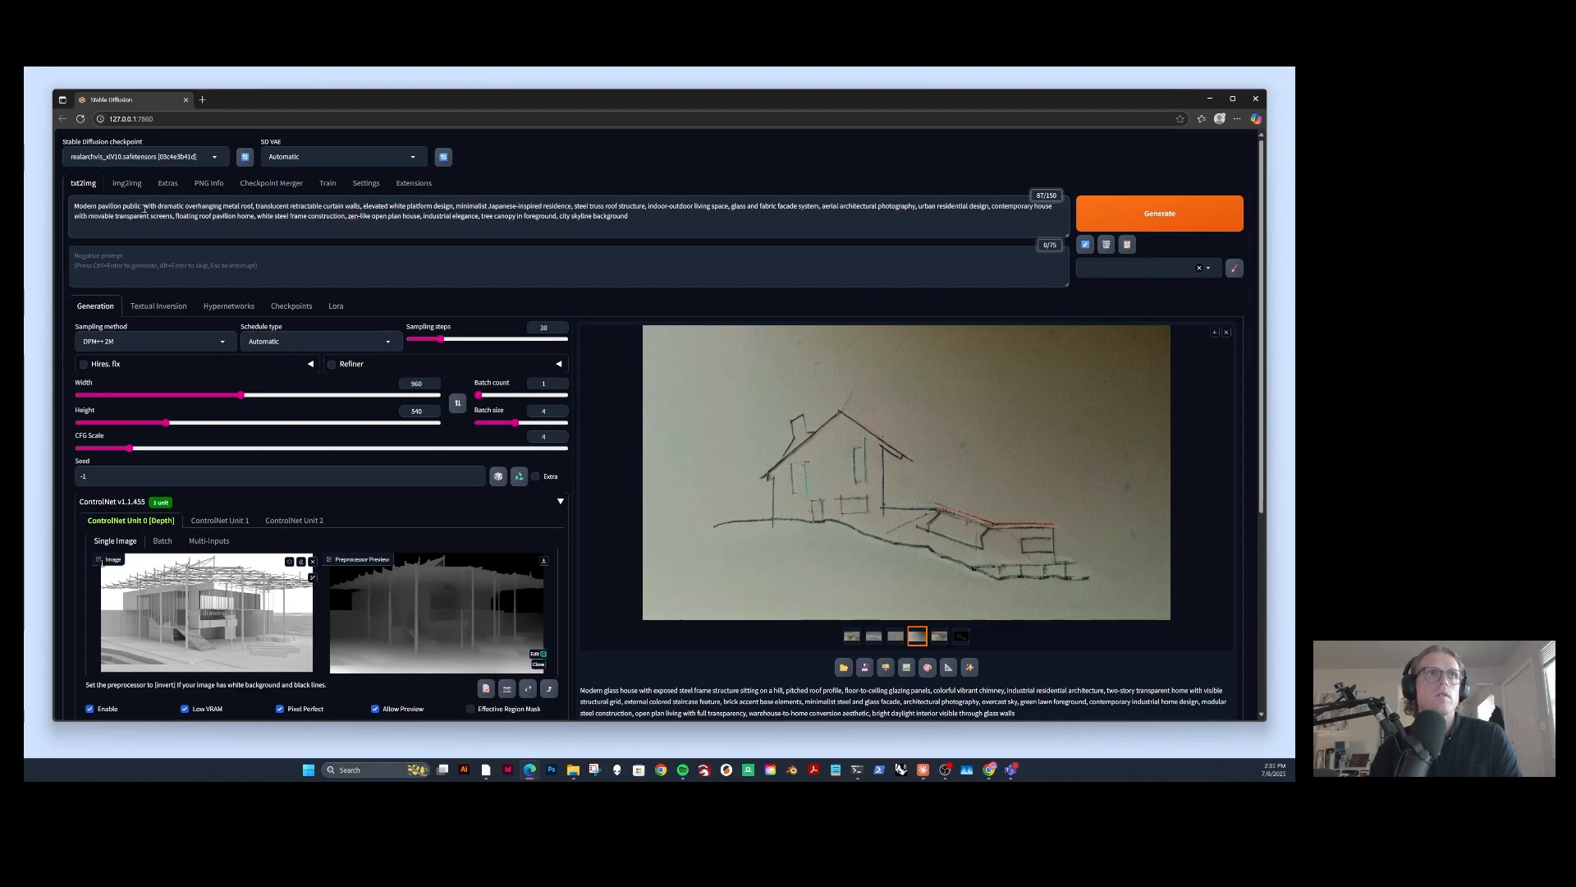
type(" building")
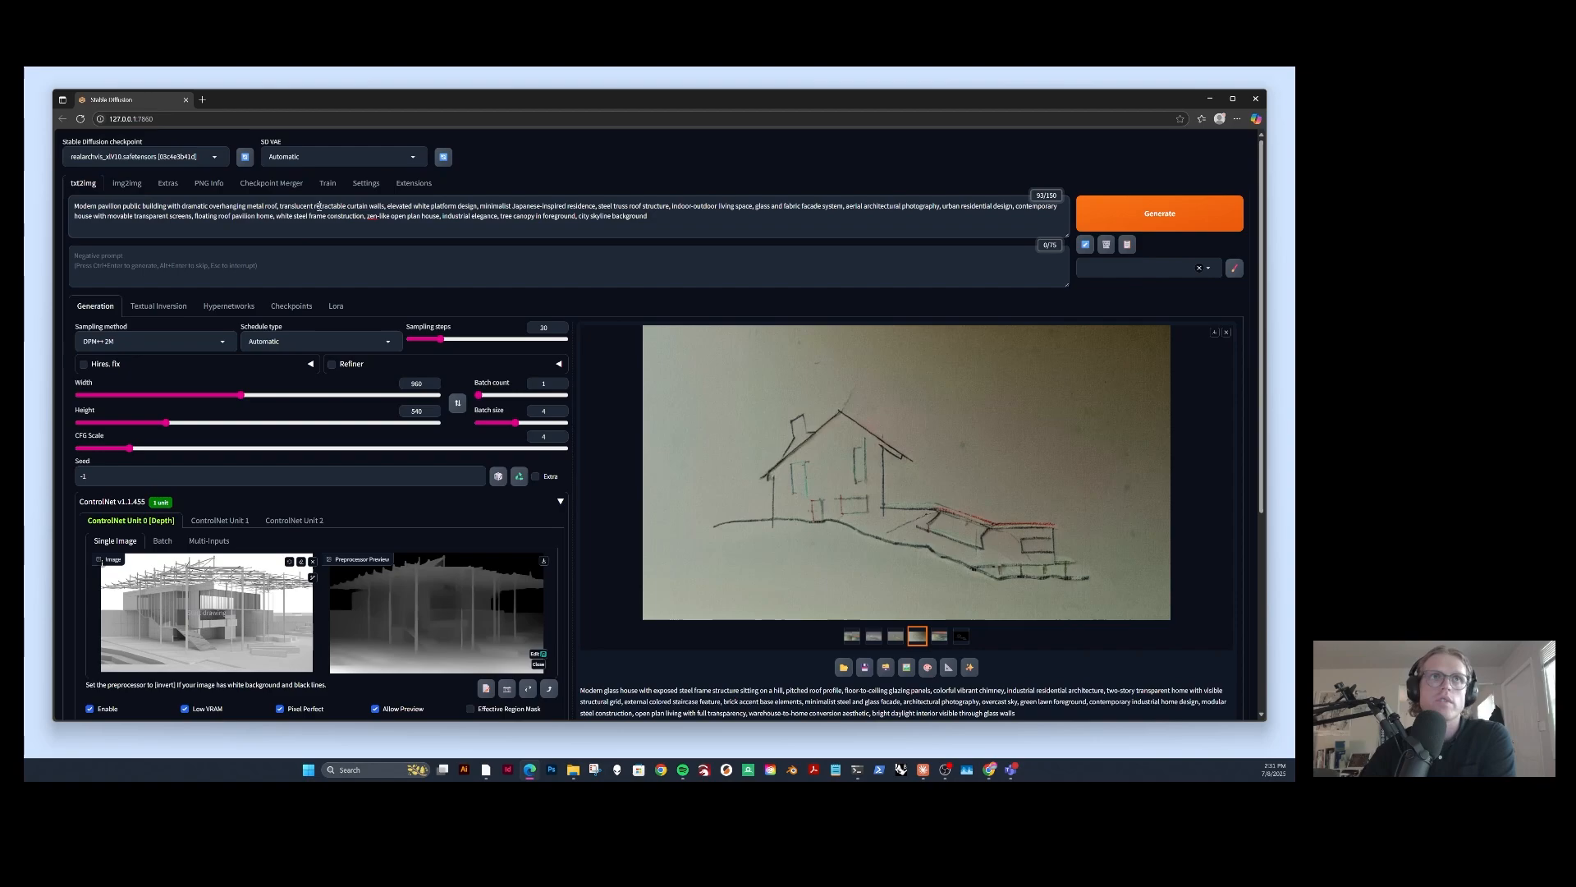
left_click(373, 216)
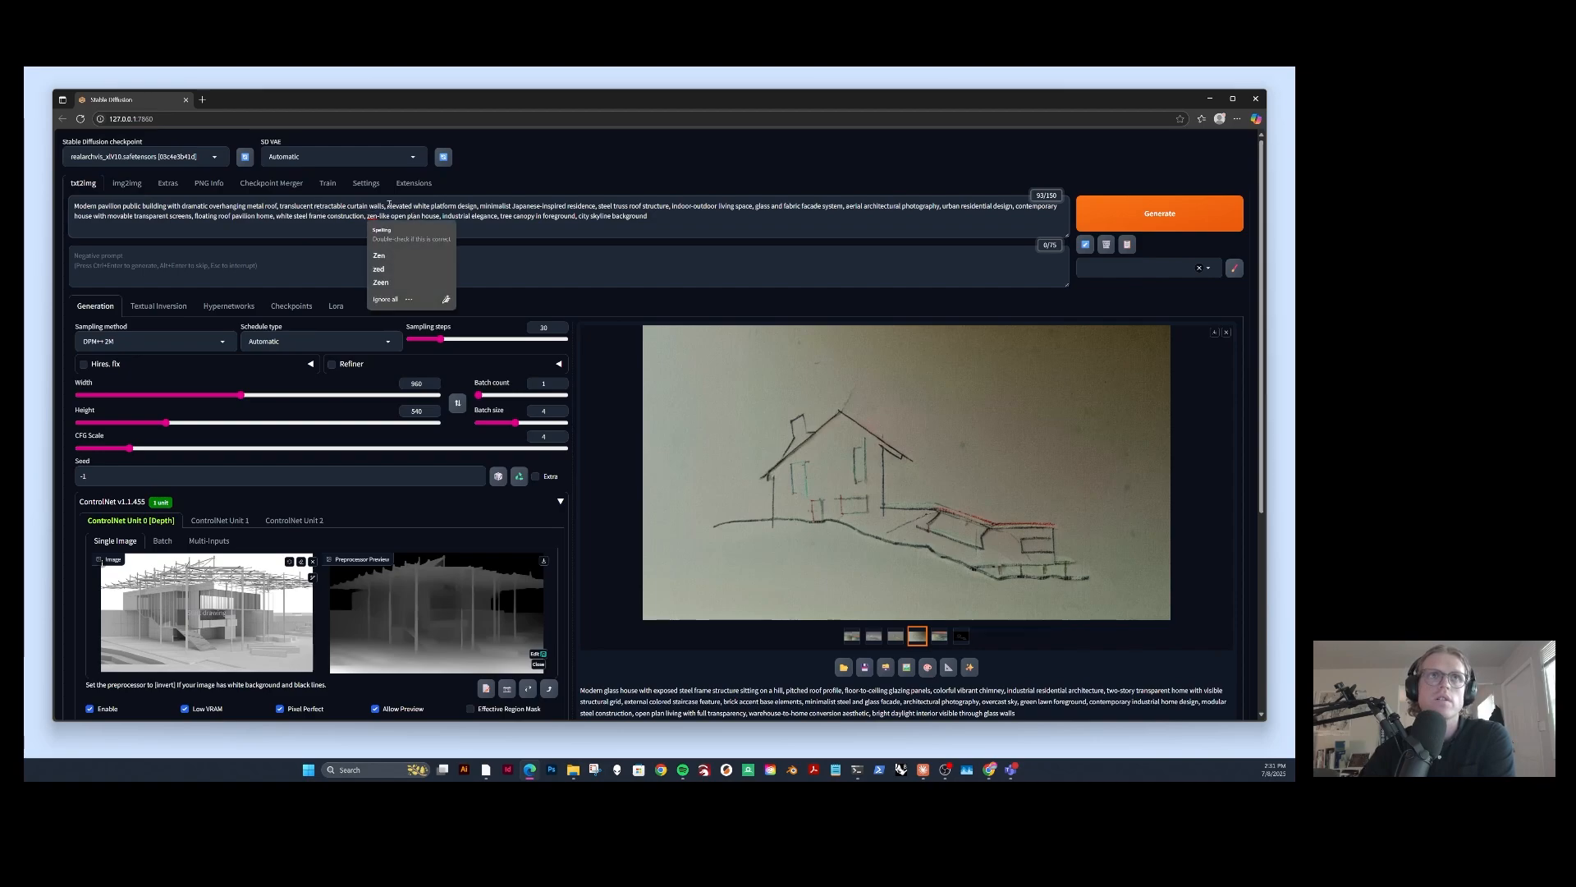
left_click(388, 205)
type("deta")
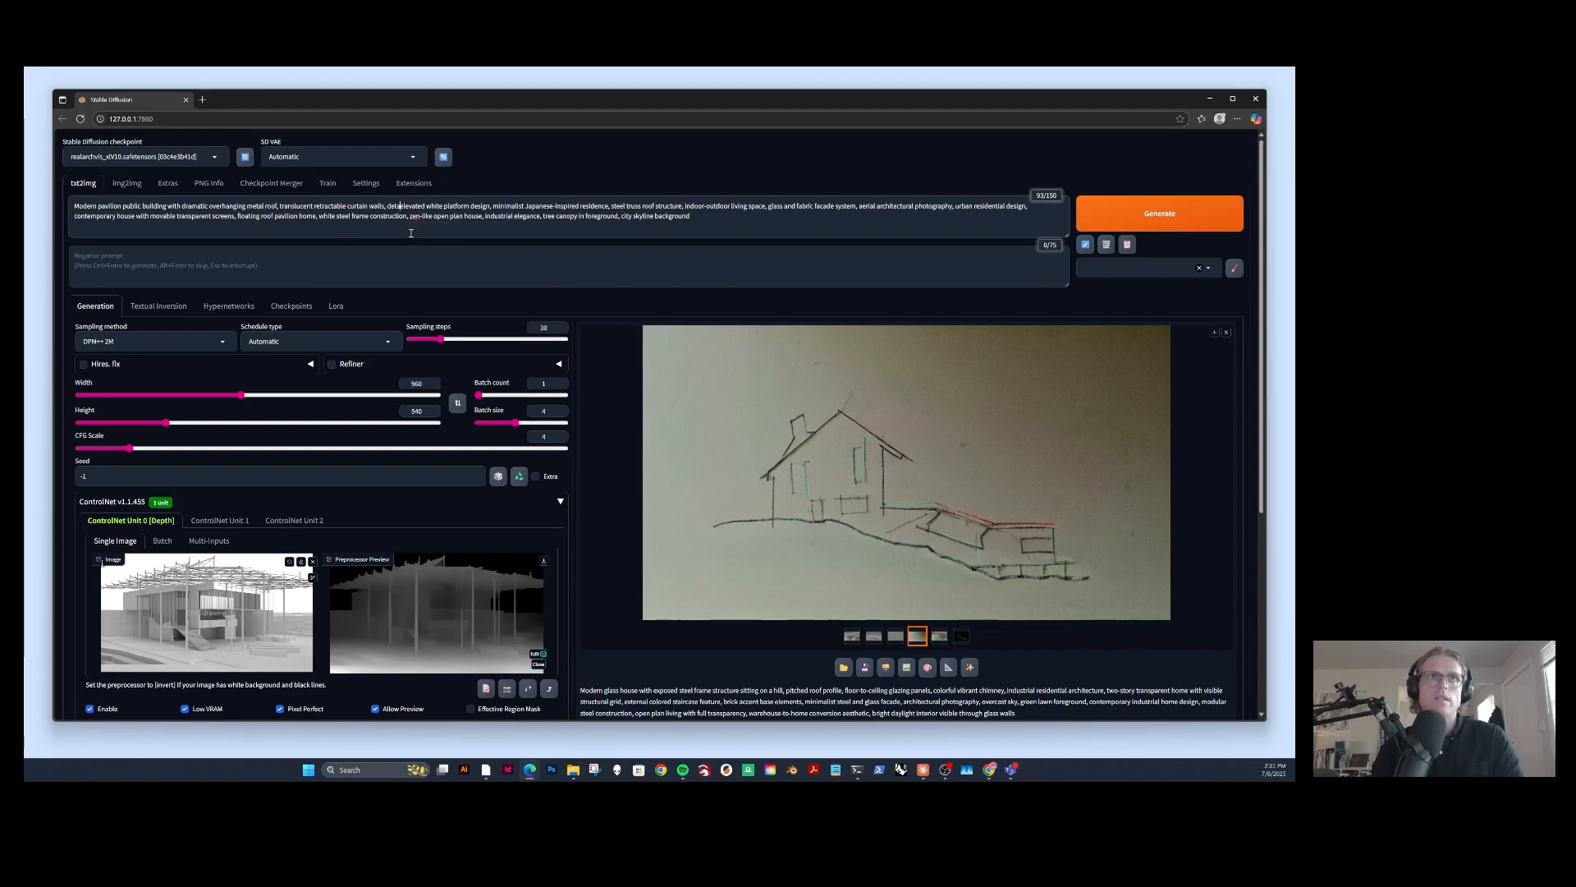
type("iled")
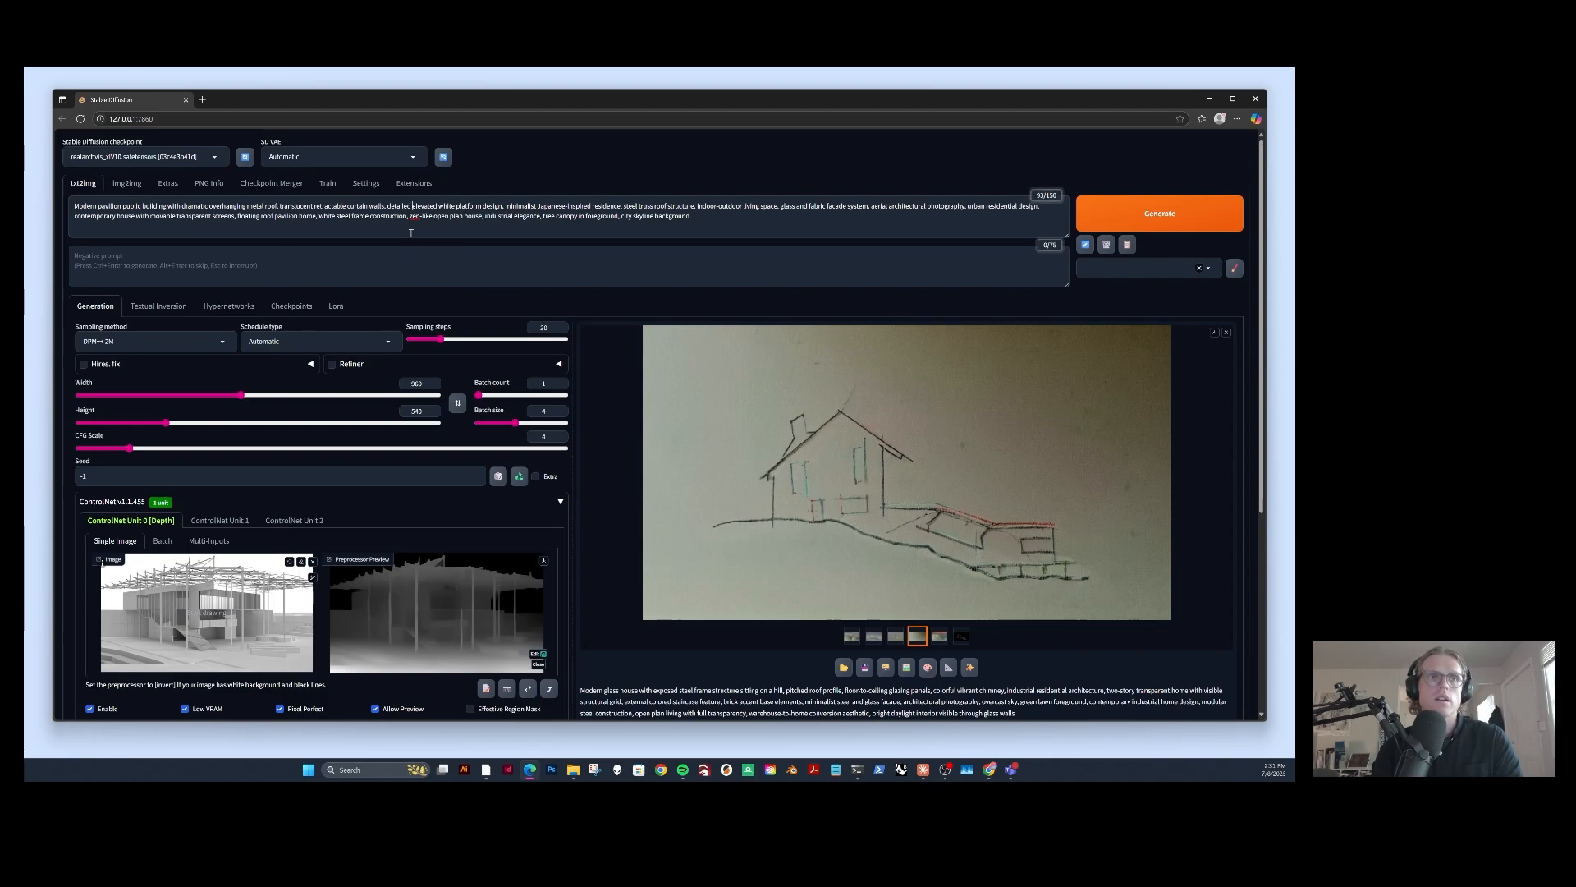
key("BackSpace")
key("BackSpace")
key("BackSpace")
key("BackSpace")
key("BackSpace")
key("BackSpace")
key("BackSpace")
key("BackSpace")
key("BackSpace")
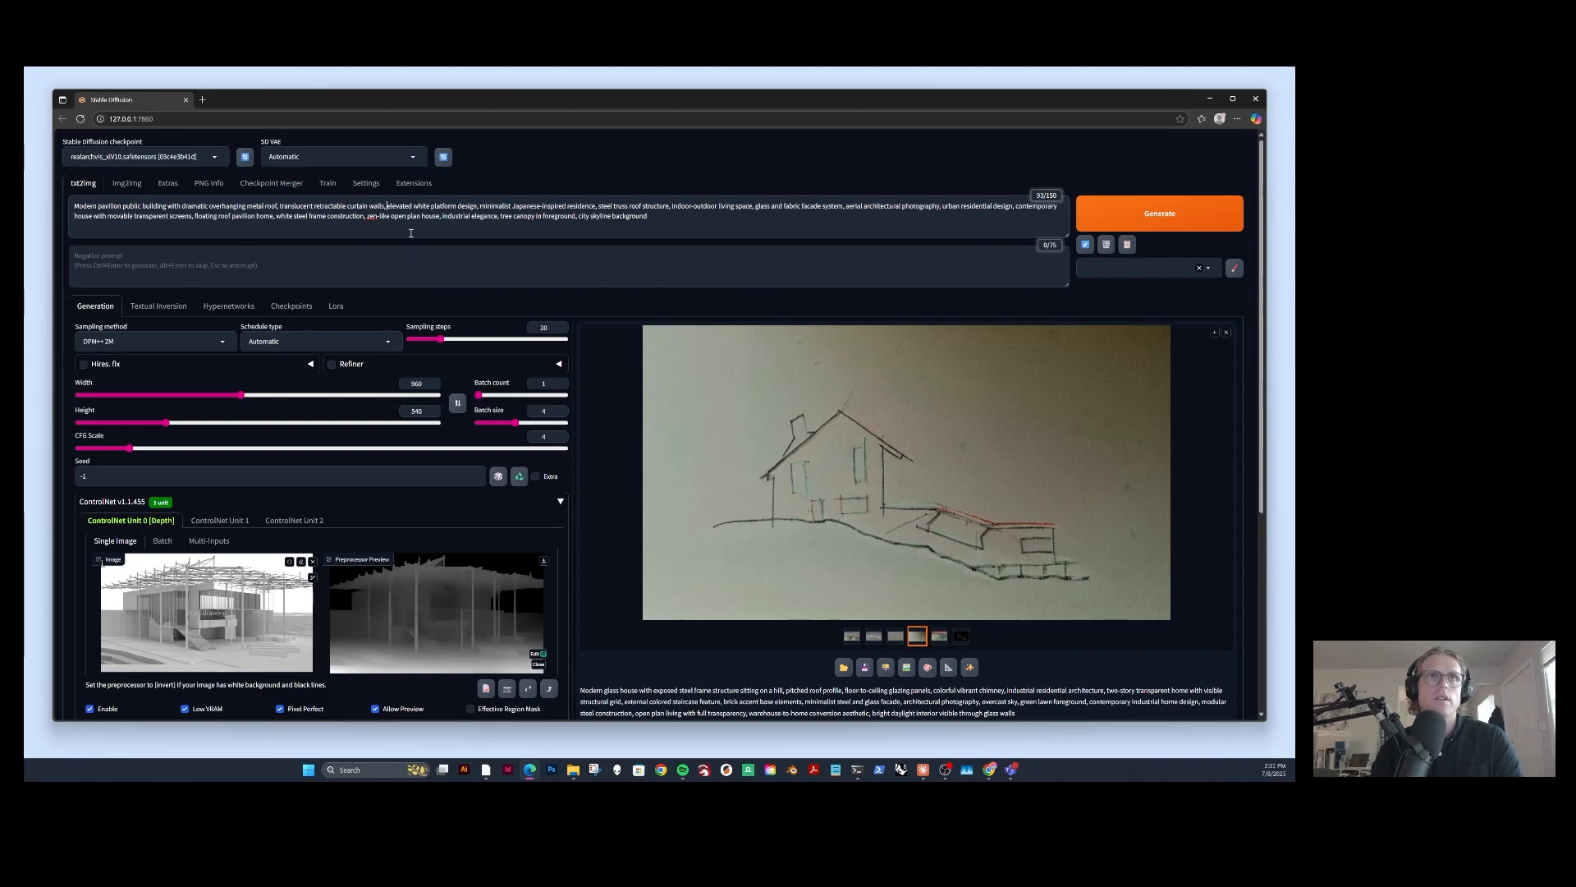
Insert "intricate space-frame roof structure," before "elevated white platform design" in the prompt.
type("intricate spac")
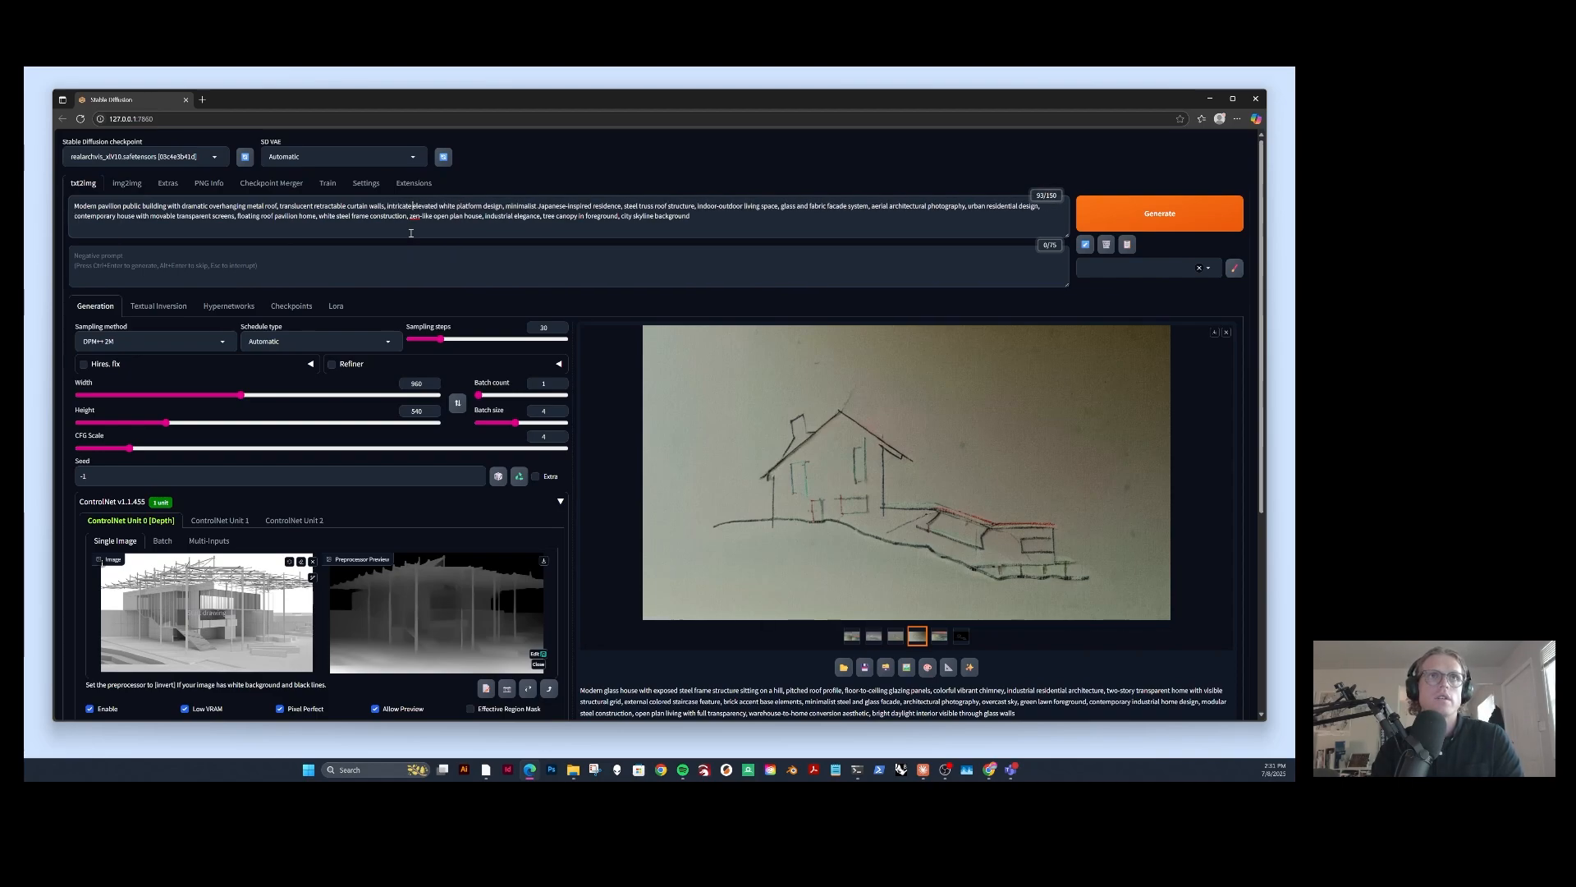
type("e-frame ro")
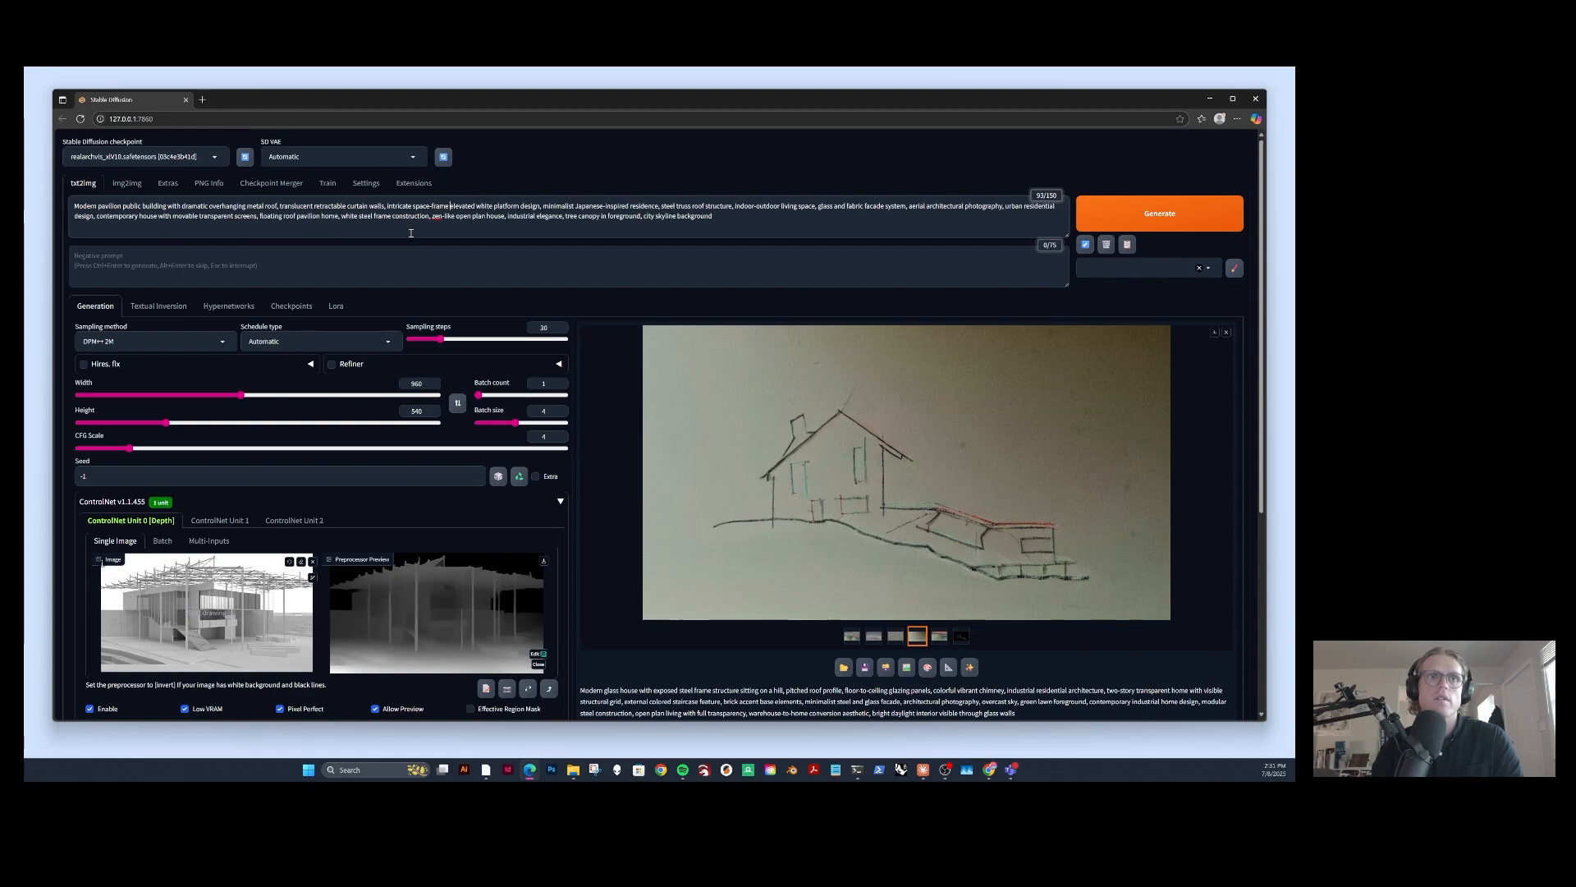
type("of structure")
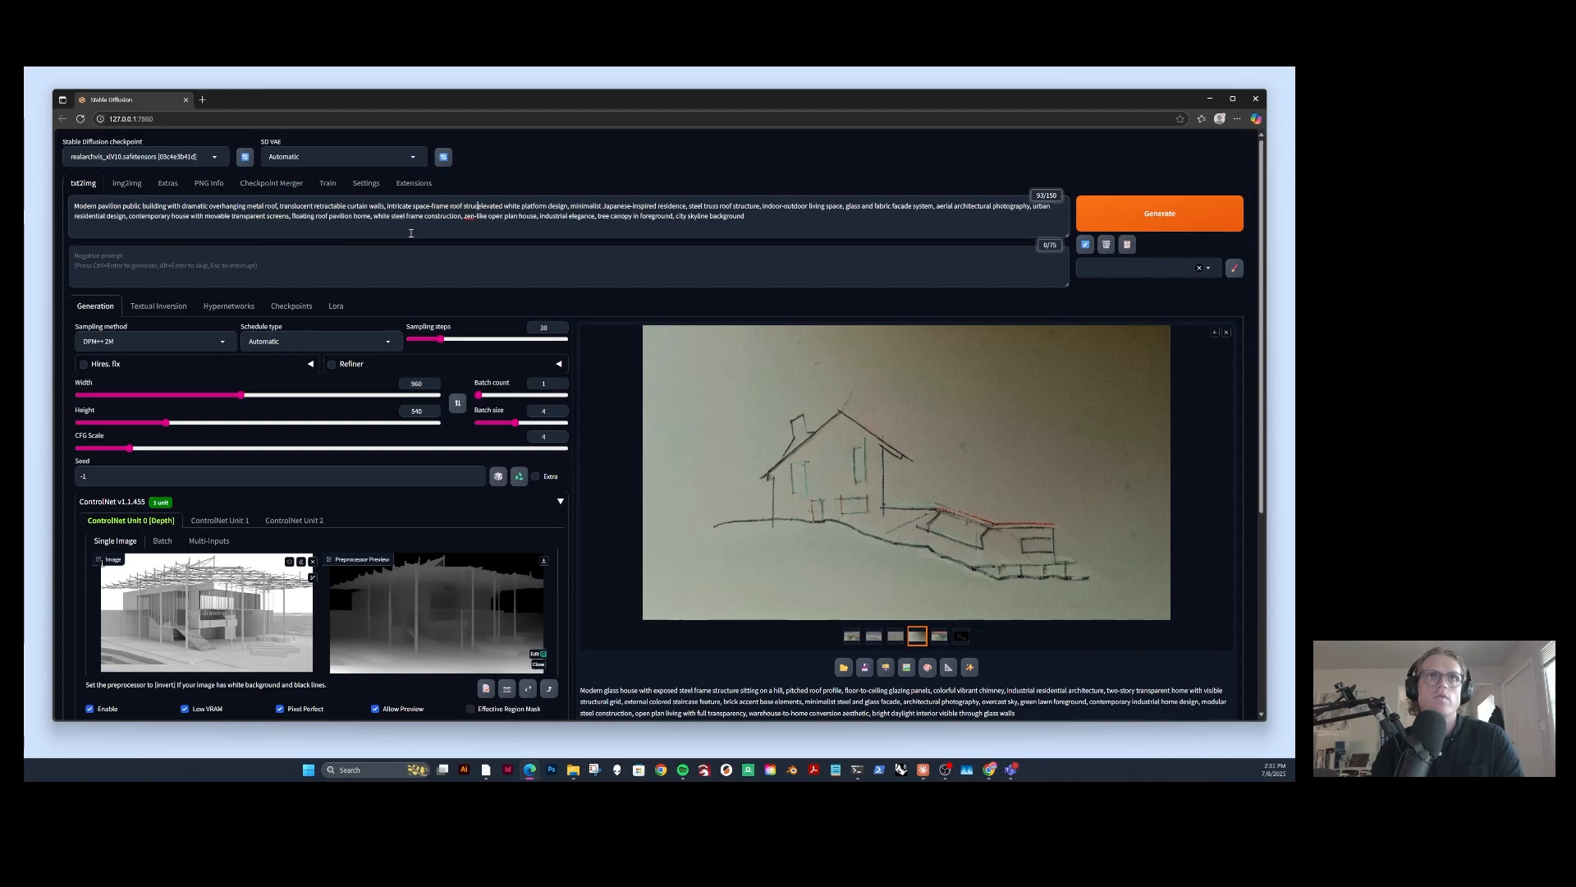
type(",")
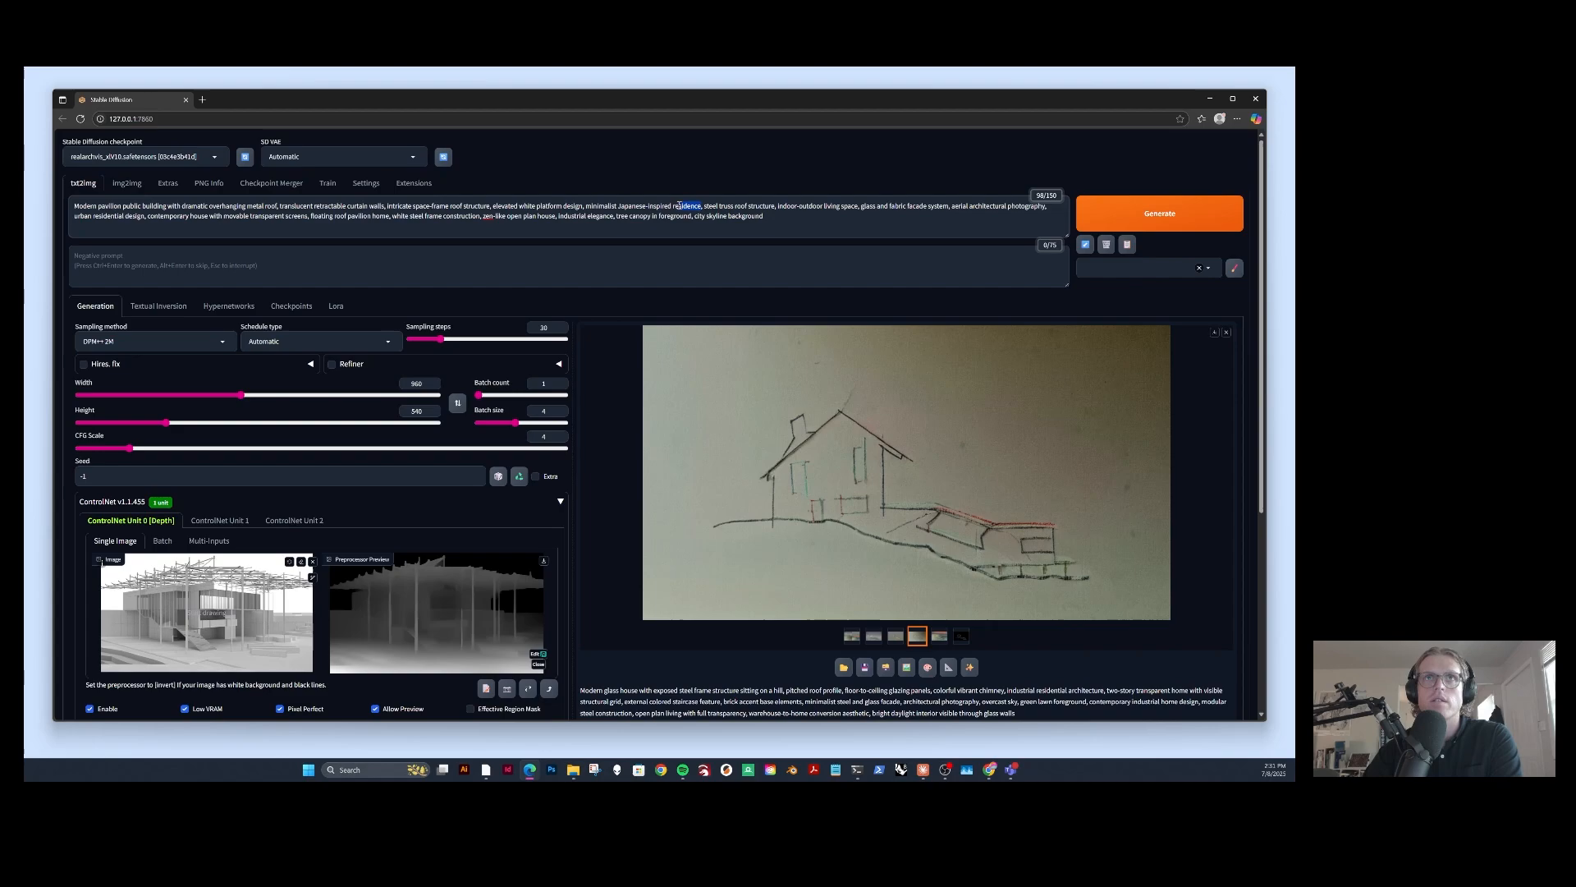
Change "Japanese-inspired residence" to "Japanese-inspired architecture" and add "white" before "steel truss roof structure" in the prompt.
type("a")
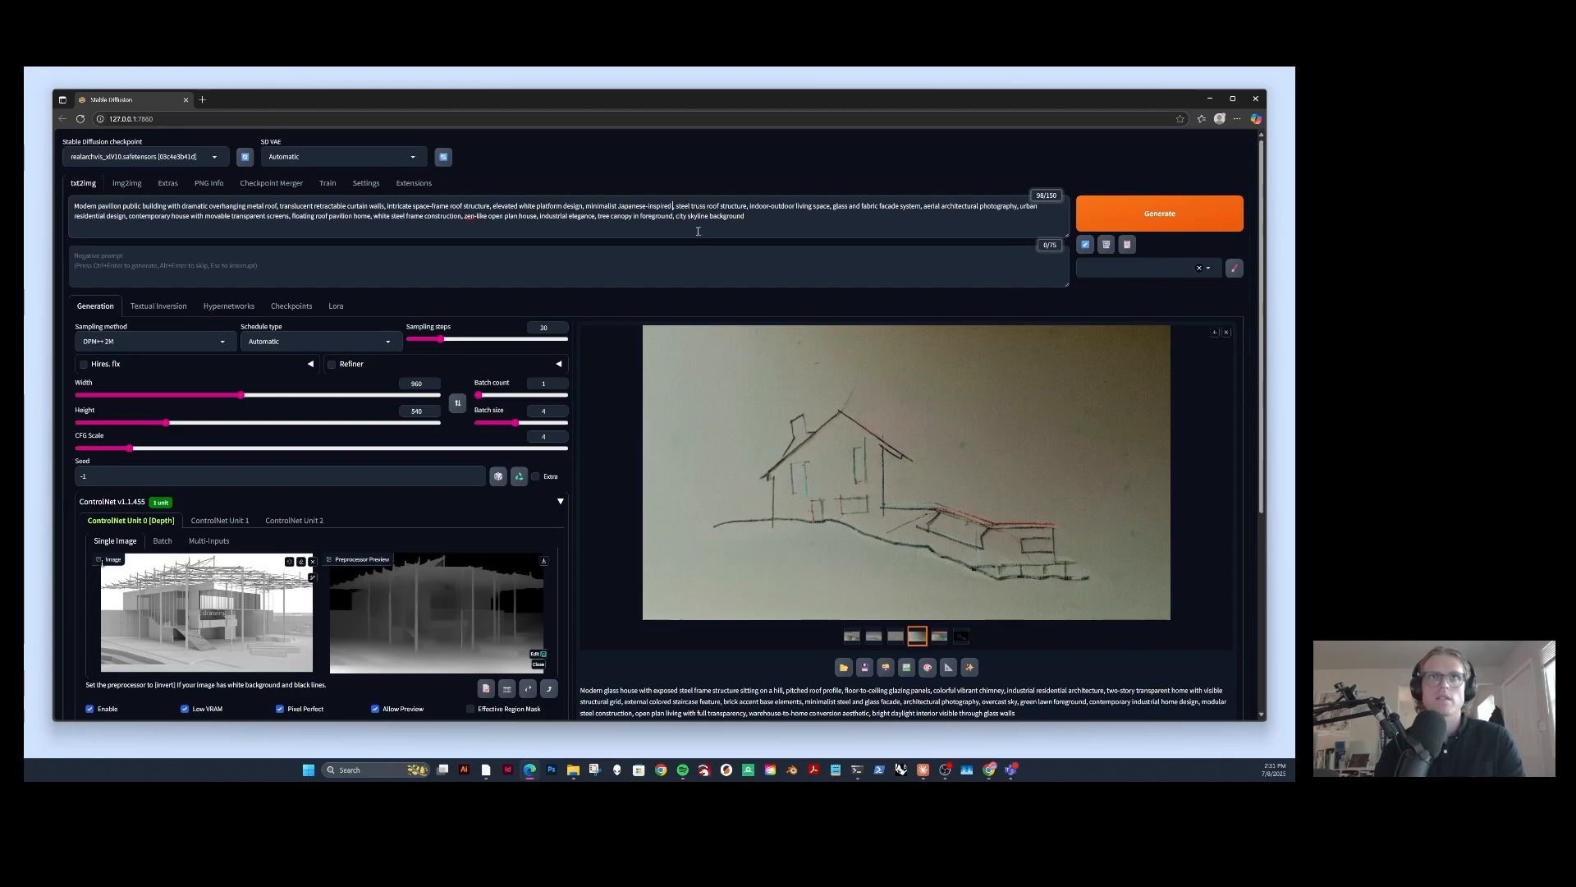
type("rchitecture")
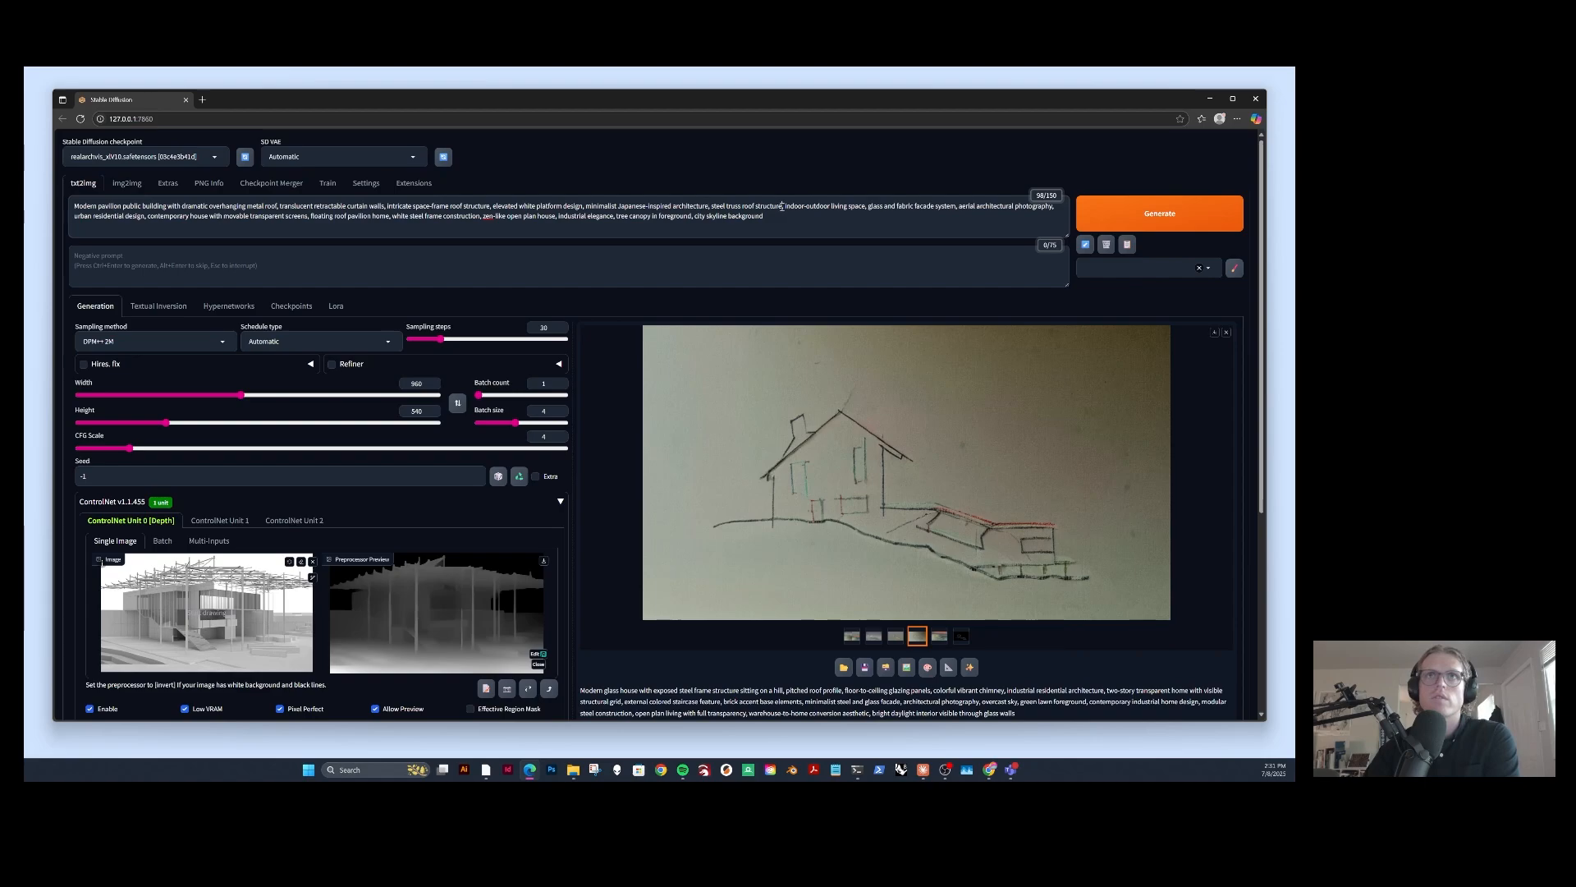
left_click_drag(782, 206, 720, 206)
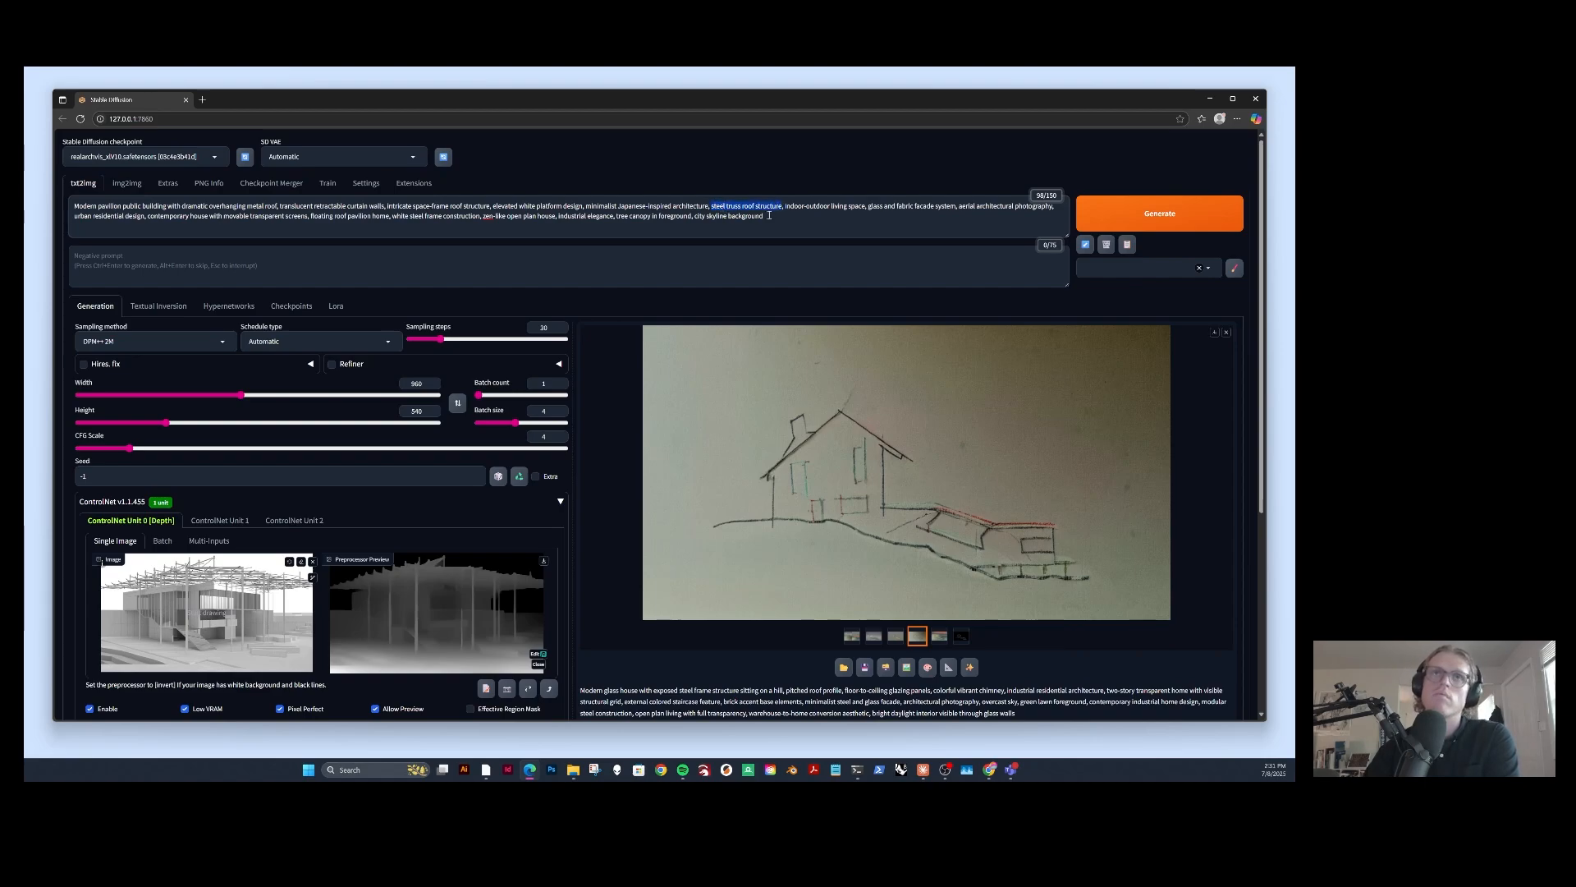
key("Left")
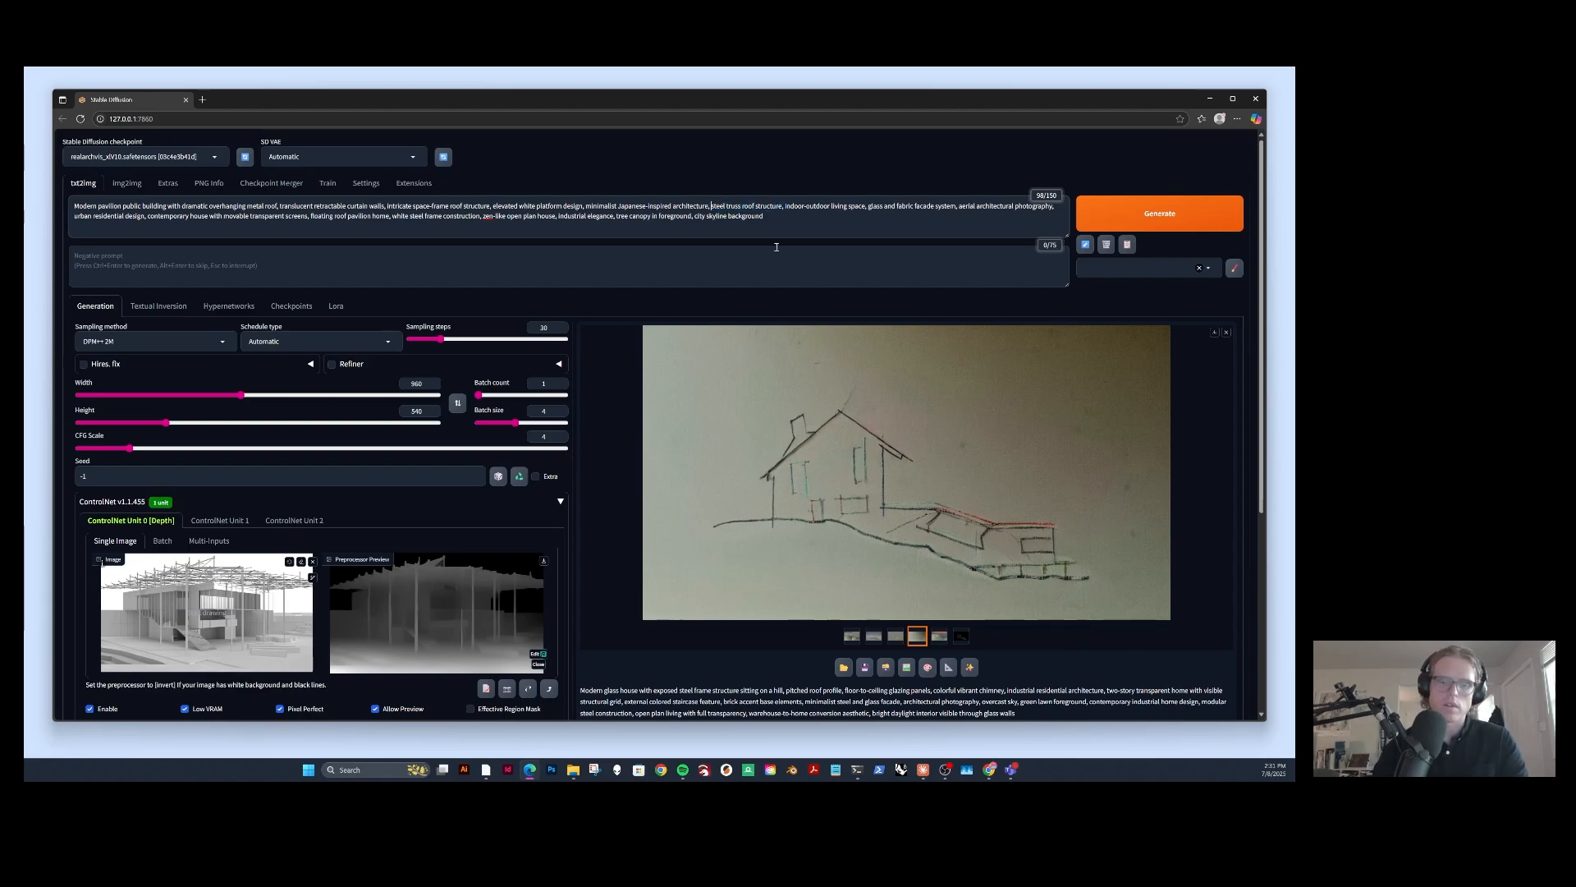
type("white")
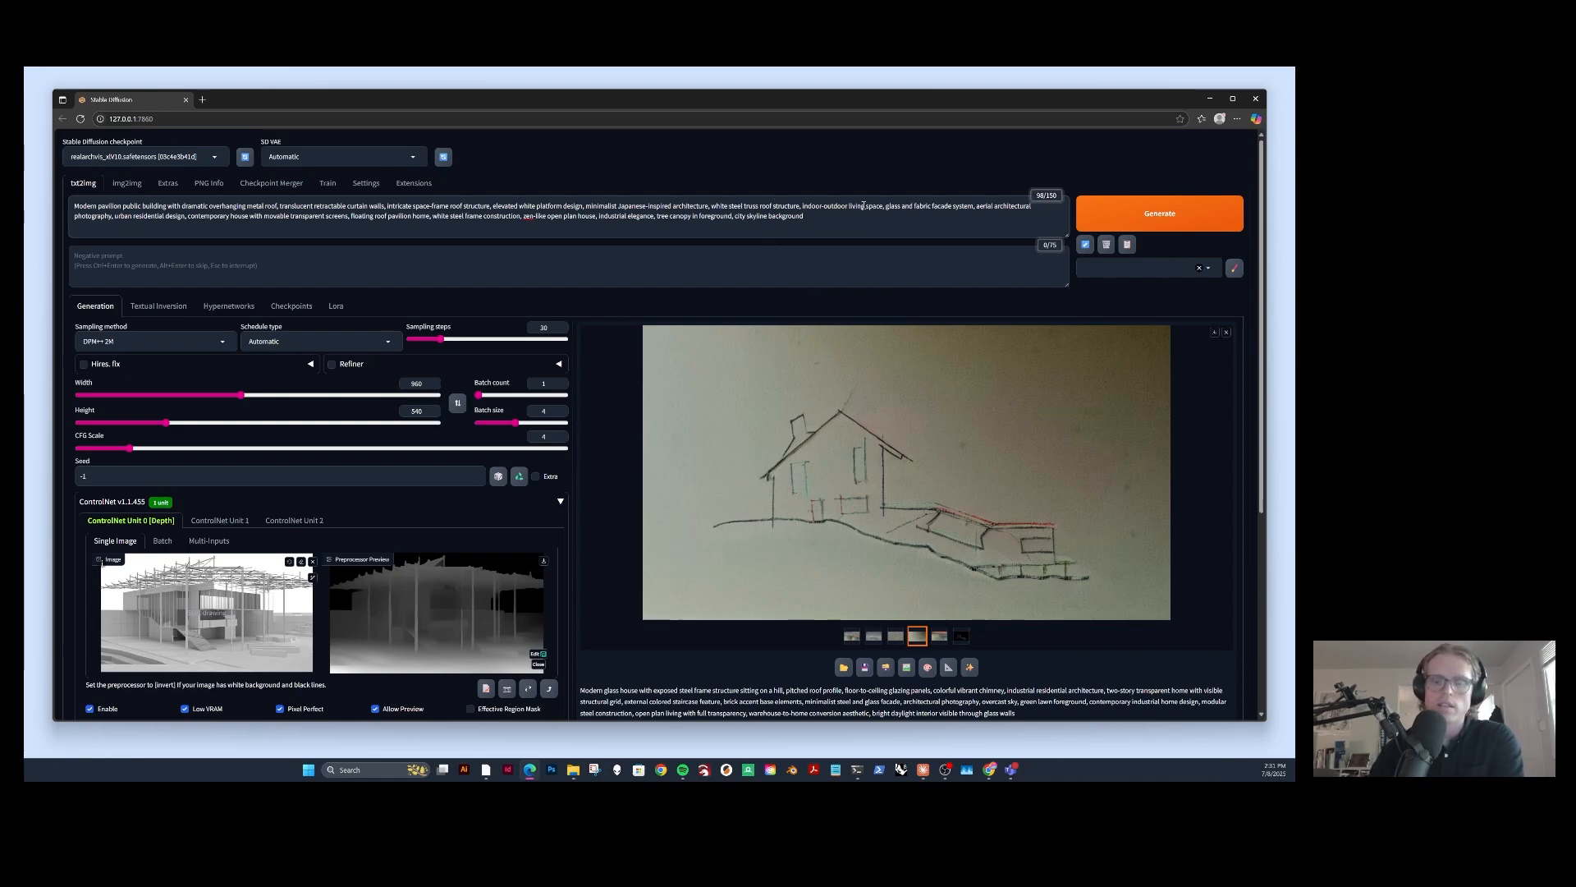
Delete "living" from "indoor-outdoor living space" and replace "aerial" with "perspectival" before "architectural photography" in the prompt.
double_click(863, 206)
key("BackSpace")
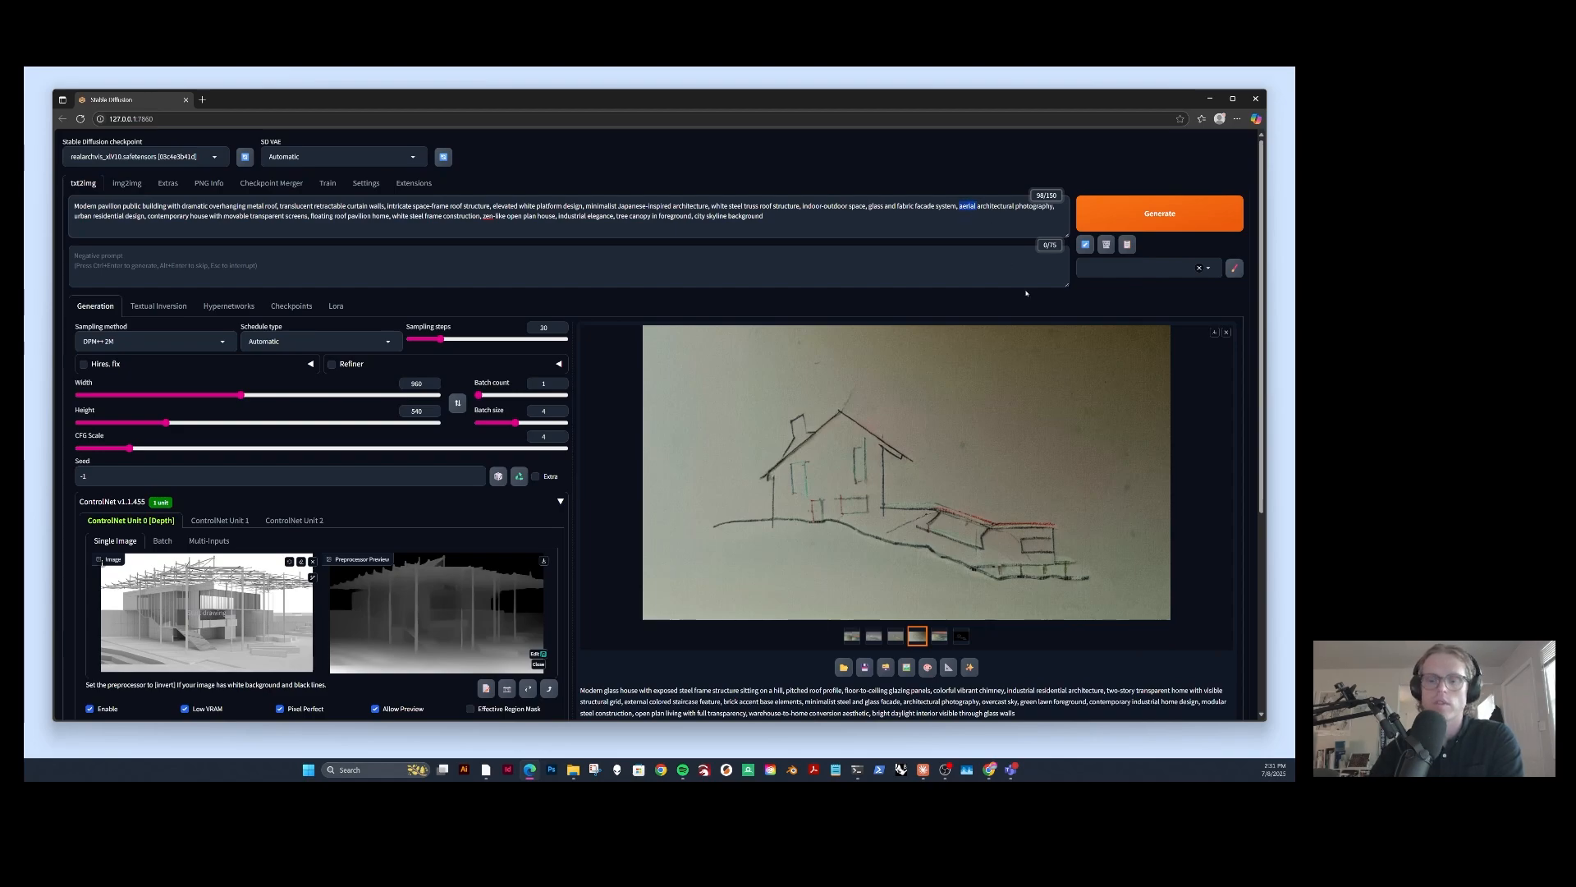
key("BackSpace")
type("perspe")
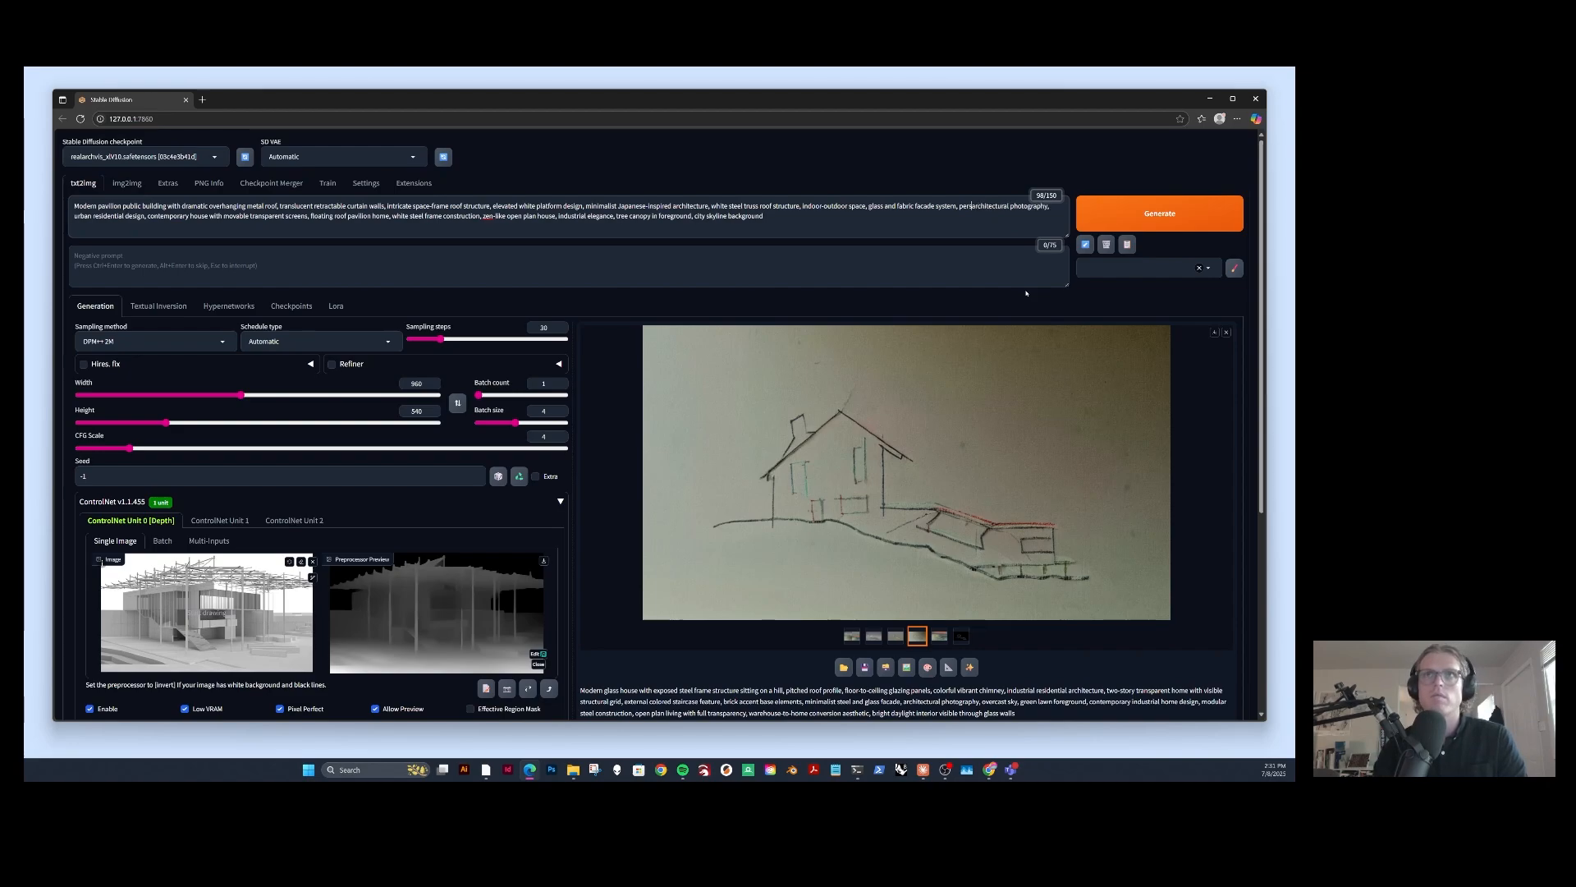
type("ctival")
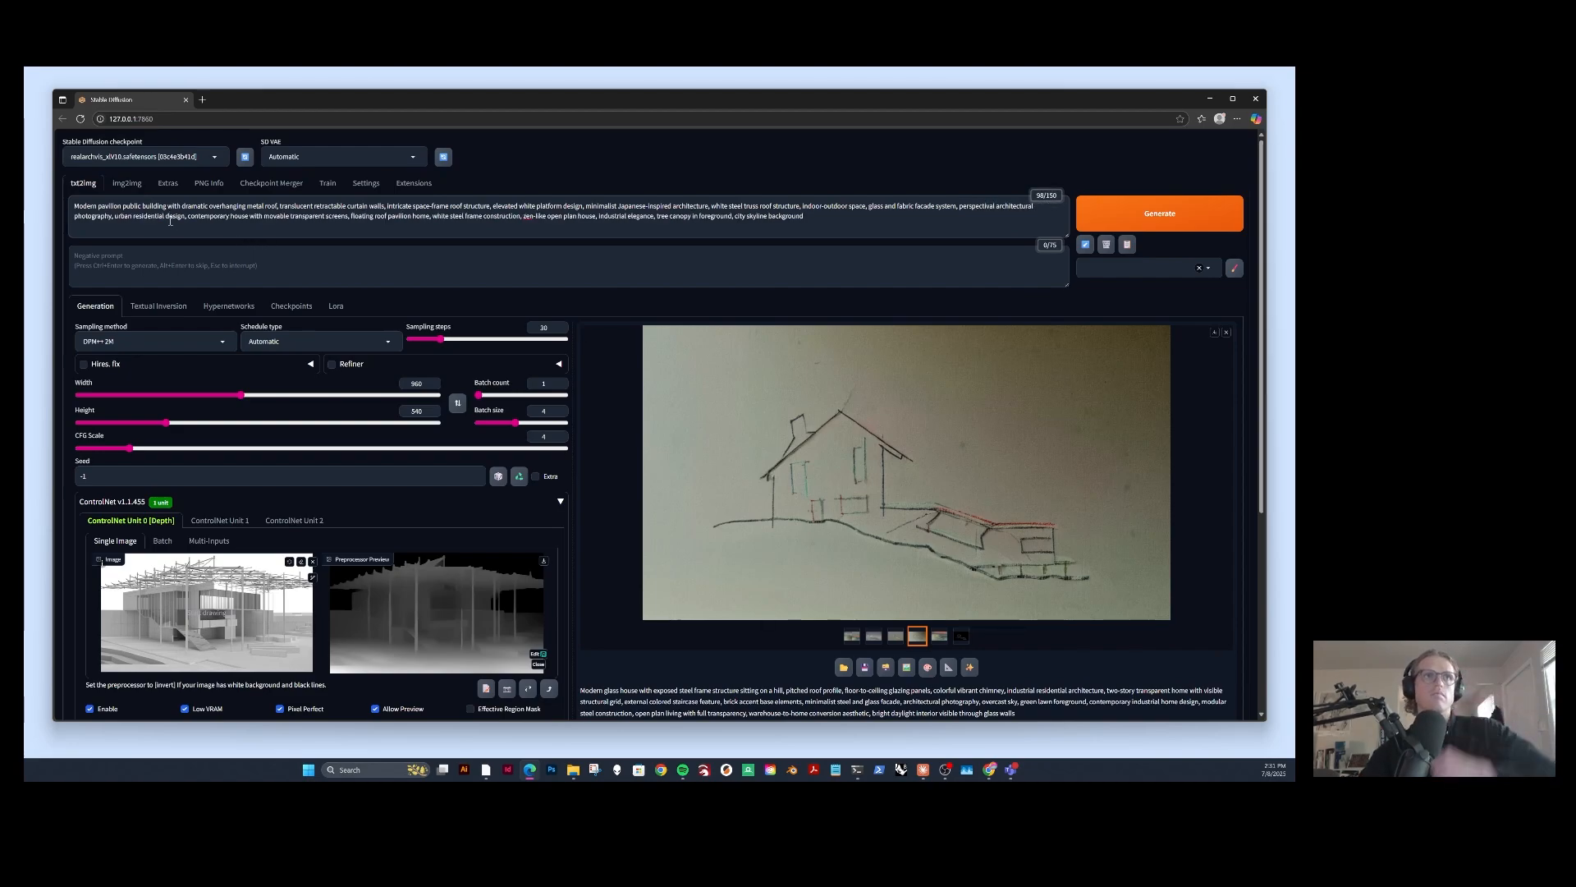
Shorten "urban residential design" to "urban design" and change "contemporary house" to "contemporary architecture" in the prompt.
left_click_drag(164, 216, 141, 216)
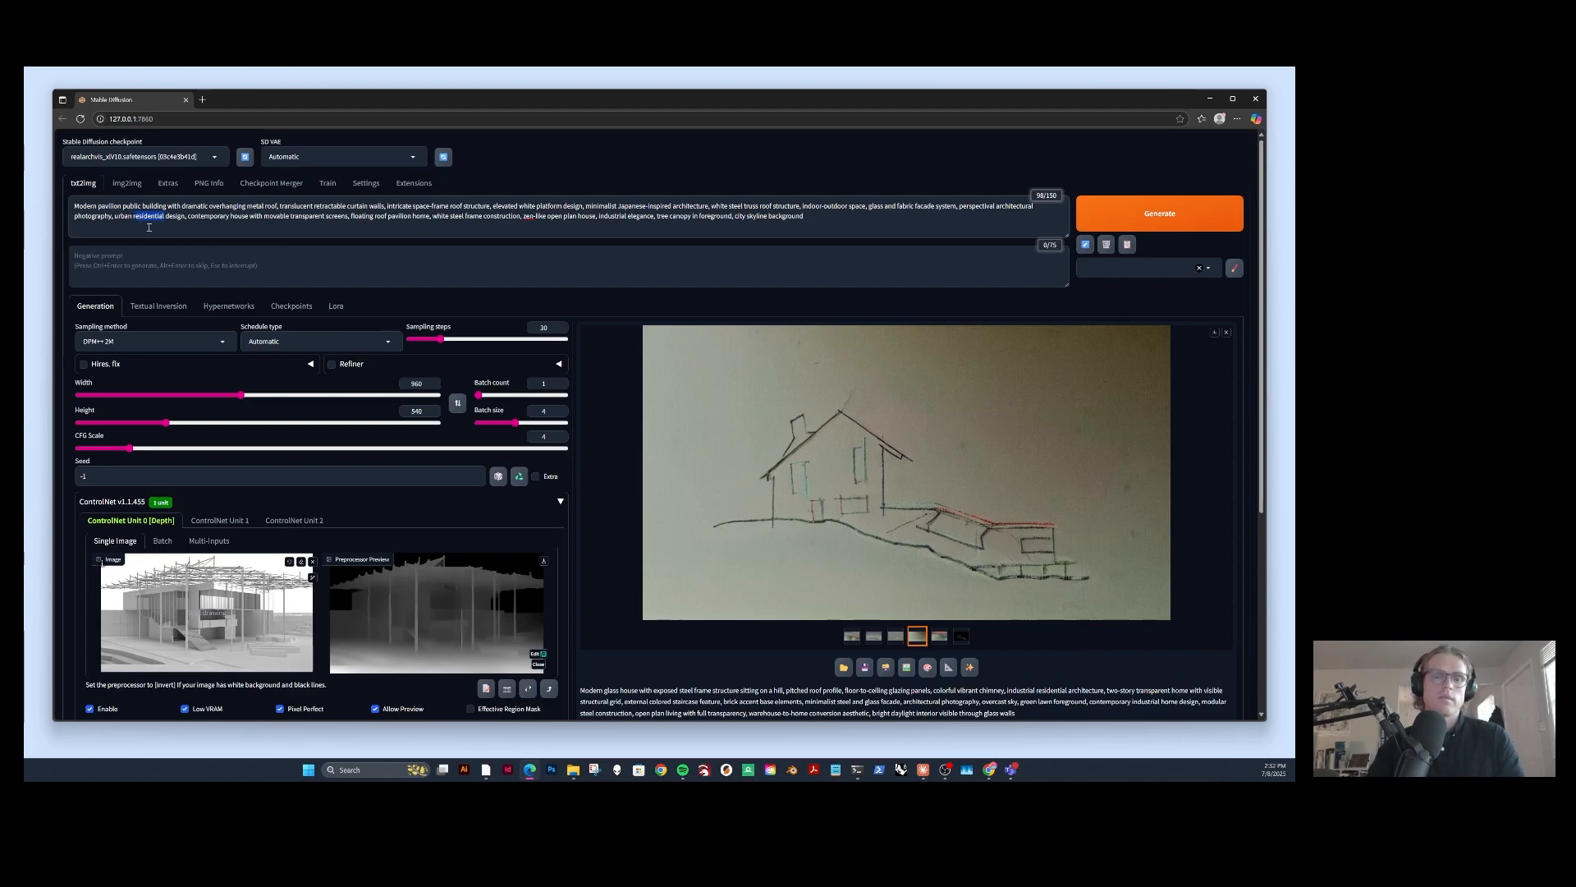
key("BackSpace")
key("BackSpace")
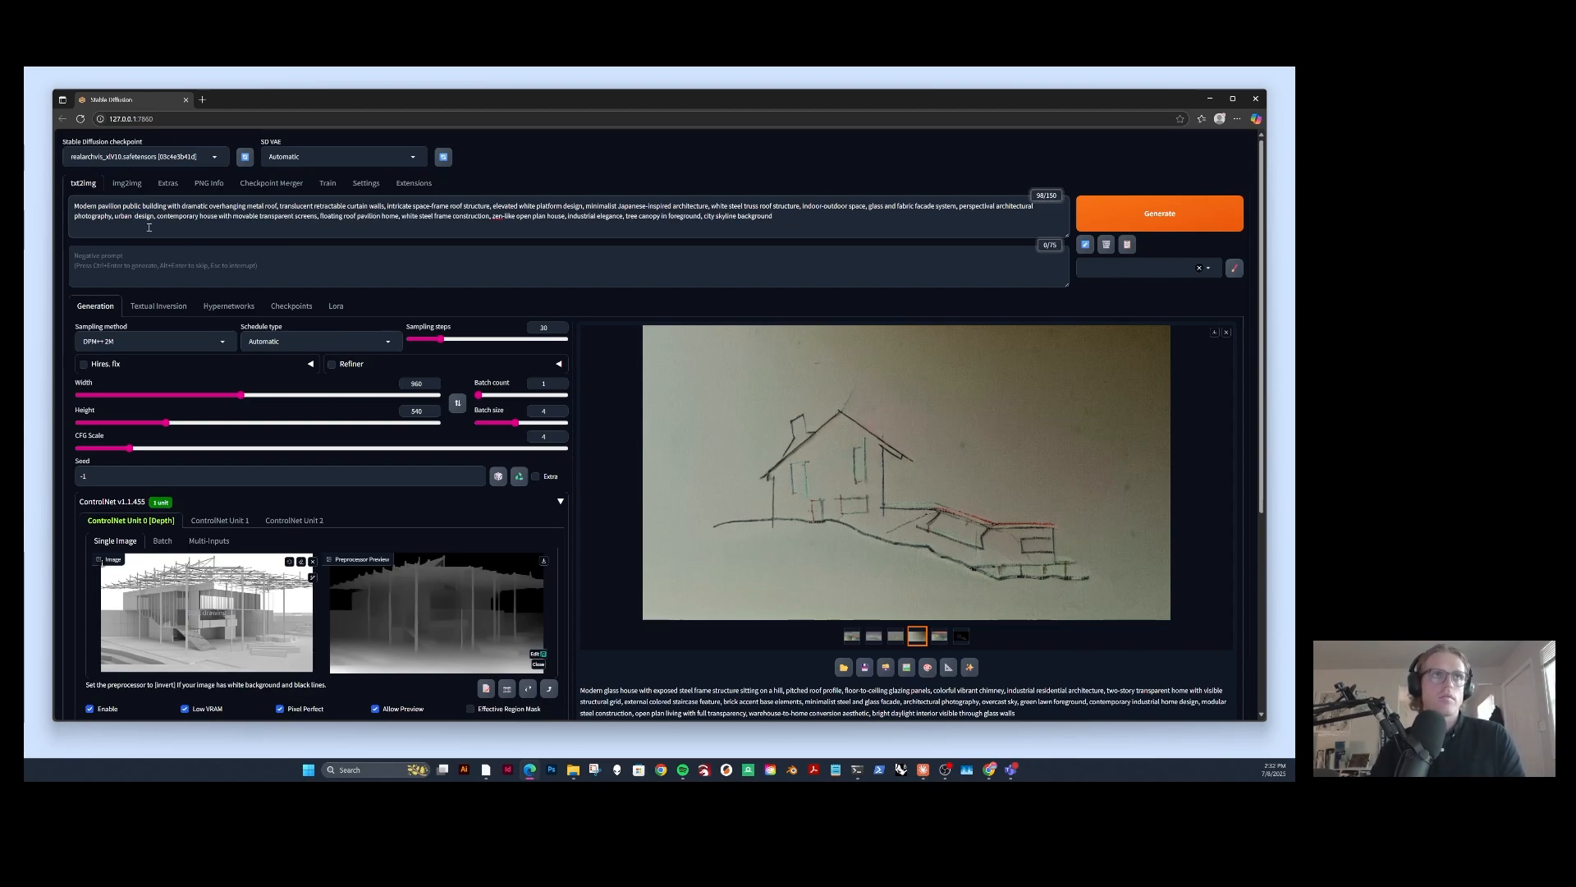
key("BackSpace")
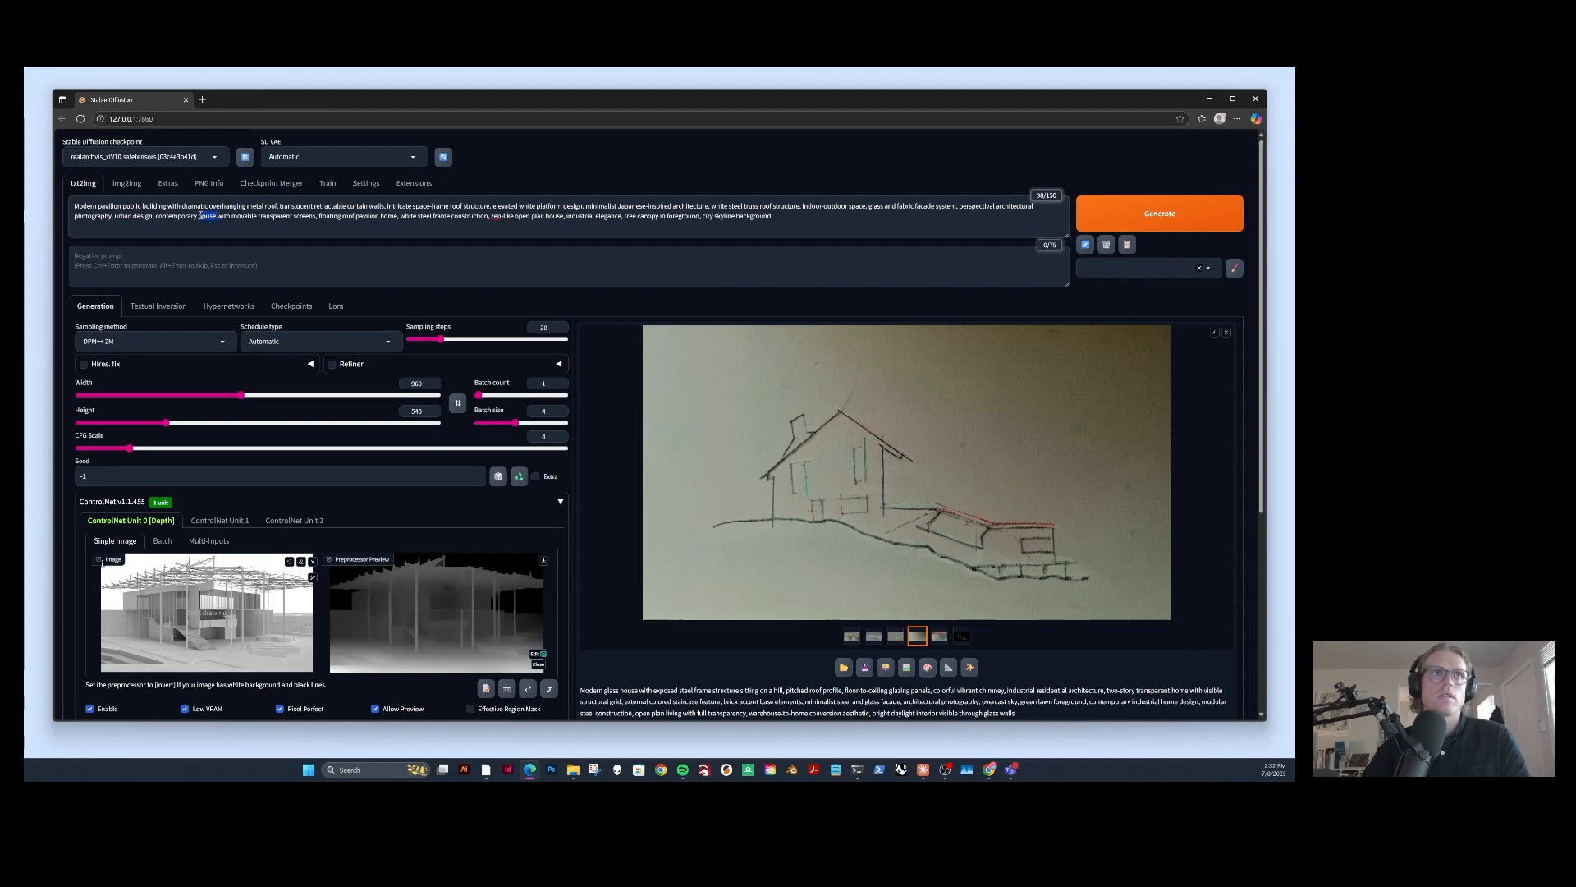
type("architecture")
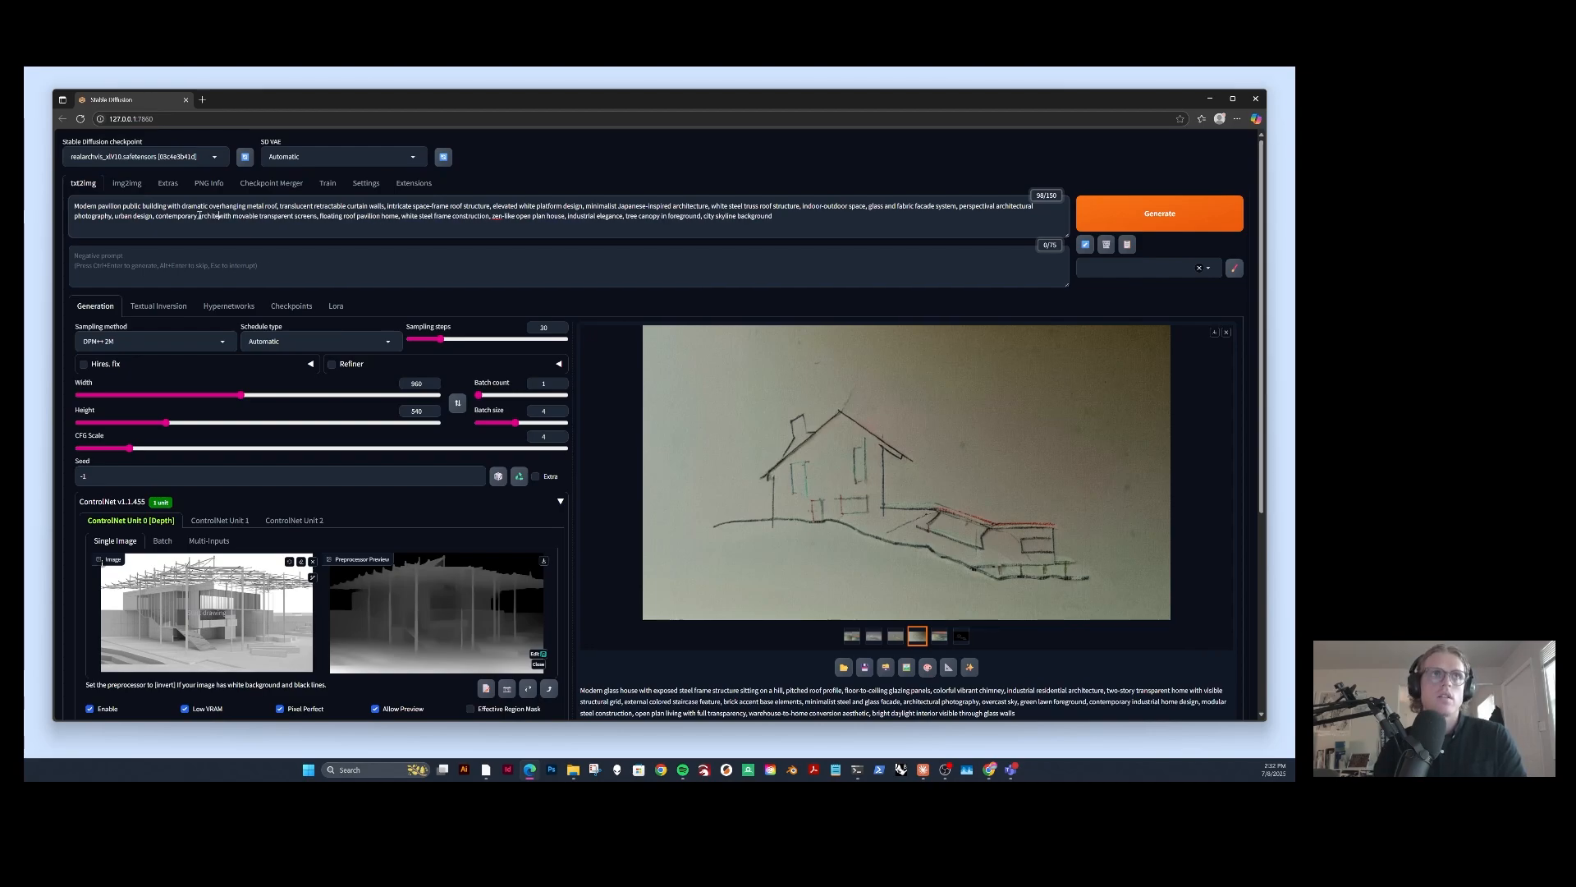
Replace "home" with "structure" after "floating roof pavilion" in the prompt.
left_click(355, 217)
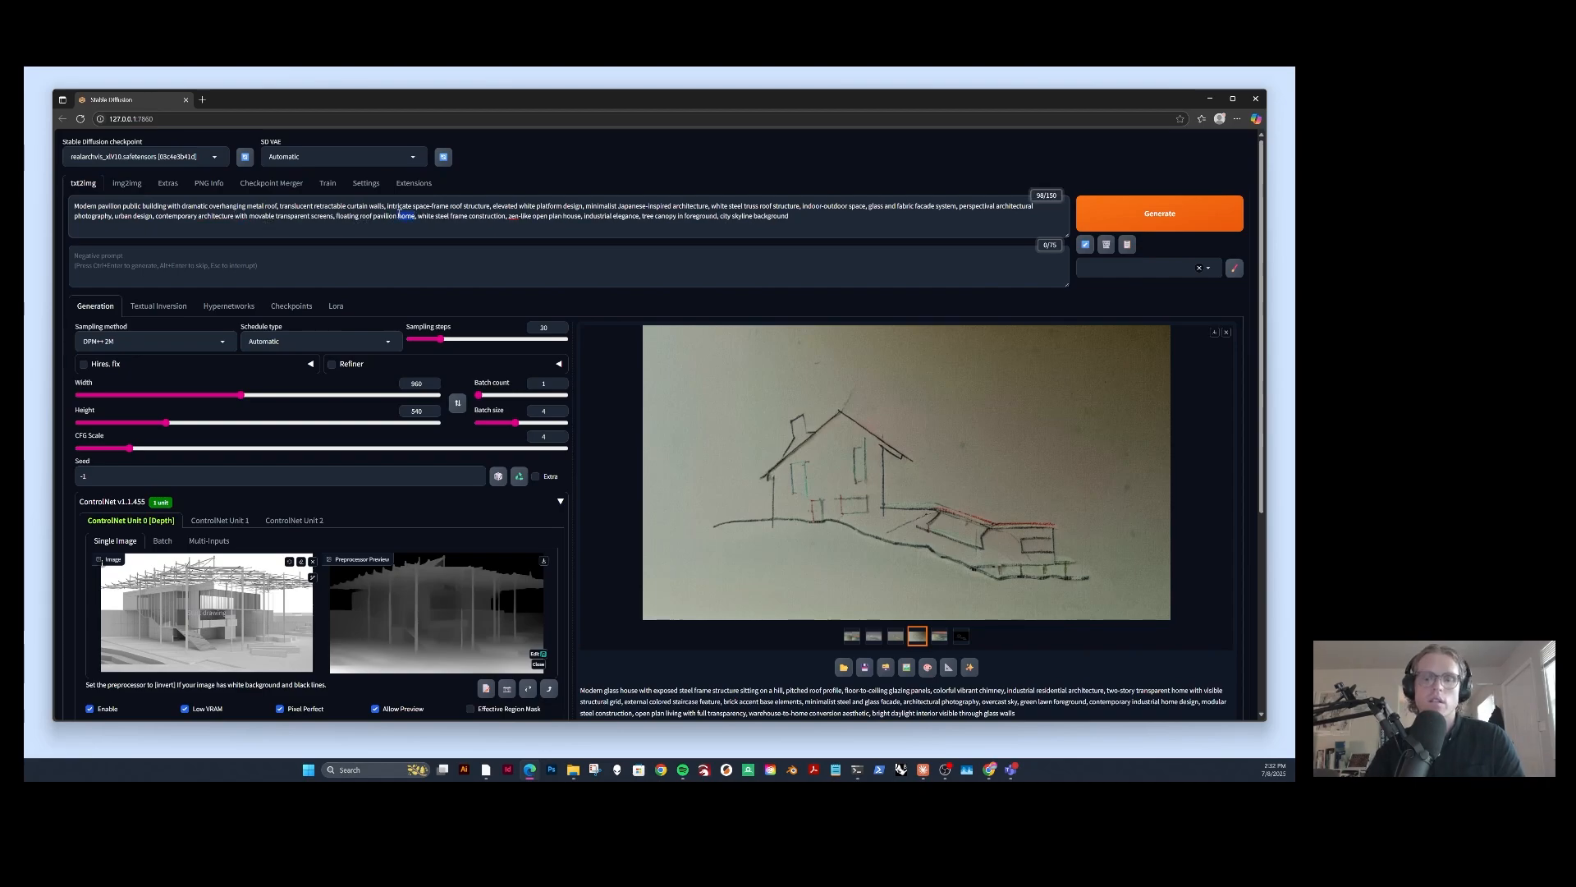
type("struct")
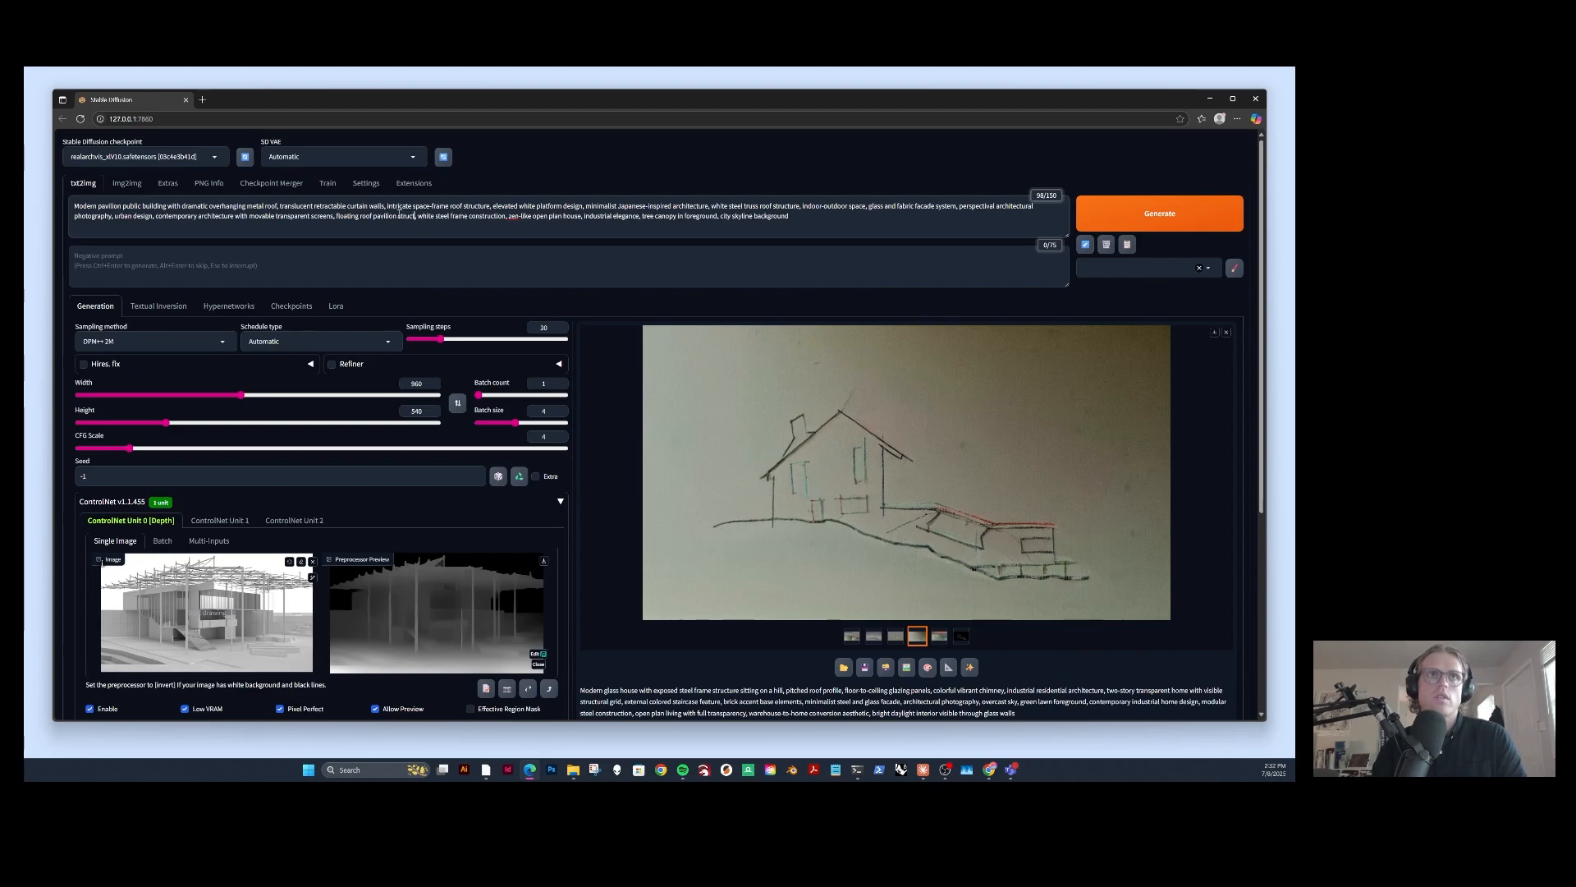
type("ure")
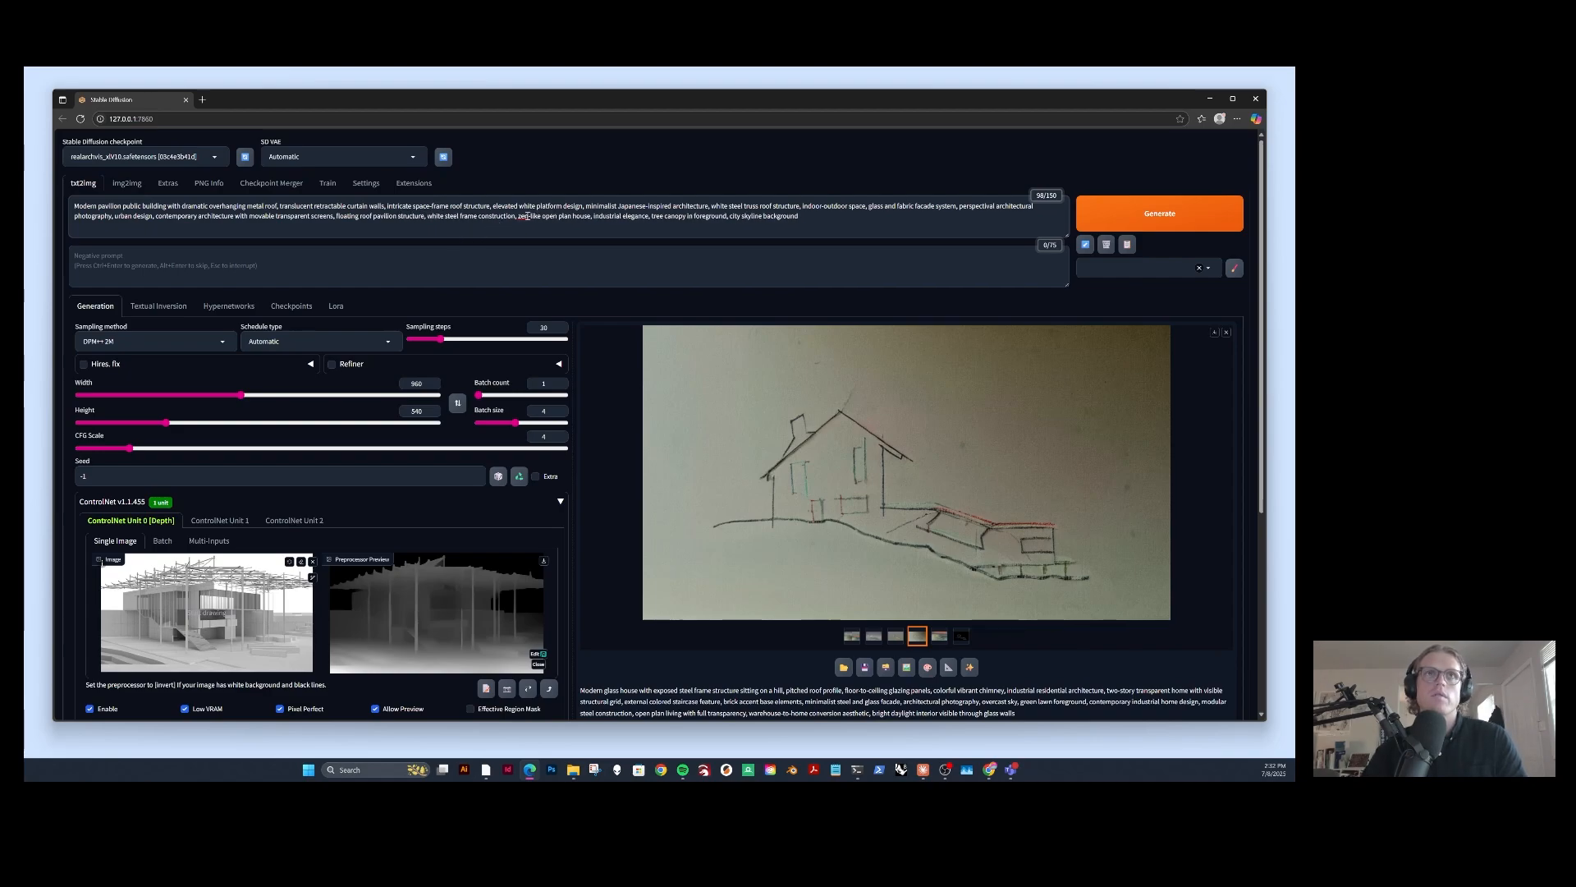
Delete the phrase "zen-like open plan house," before "industrial elegance" in the prompt.
left_click(527, 216)
left_click(592, 216)
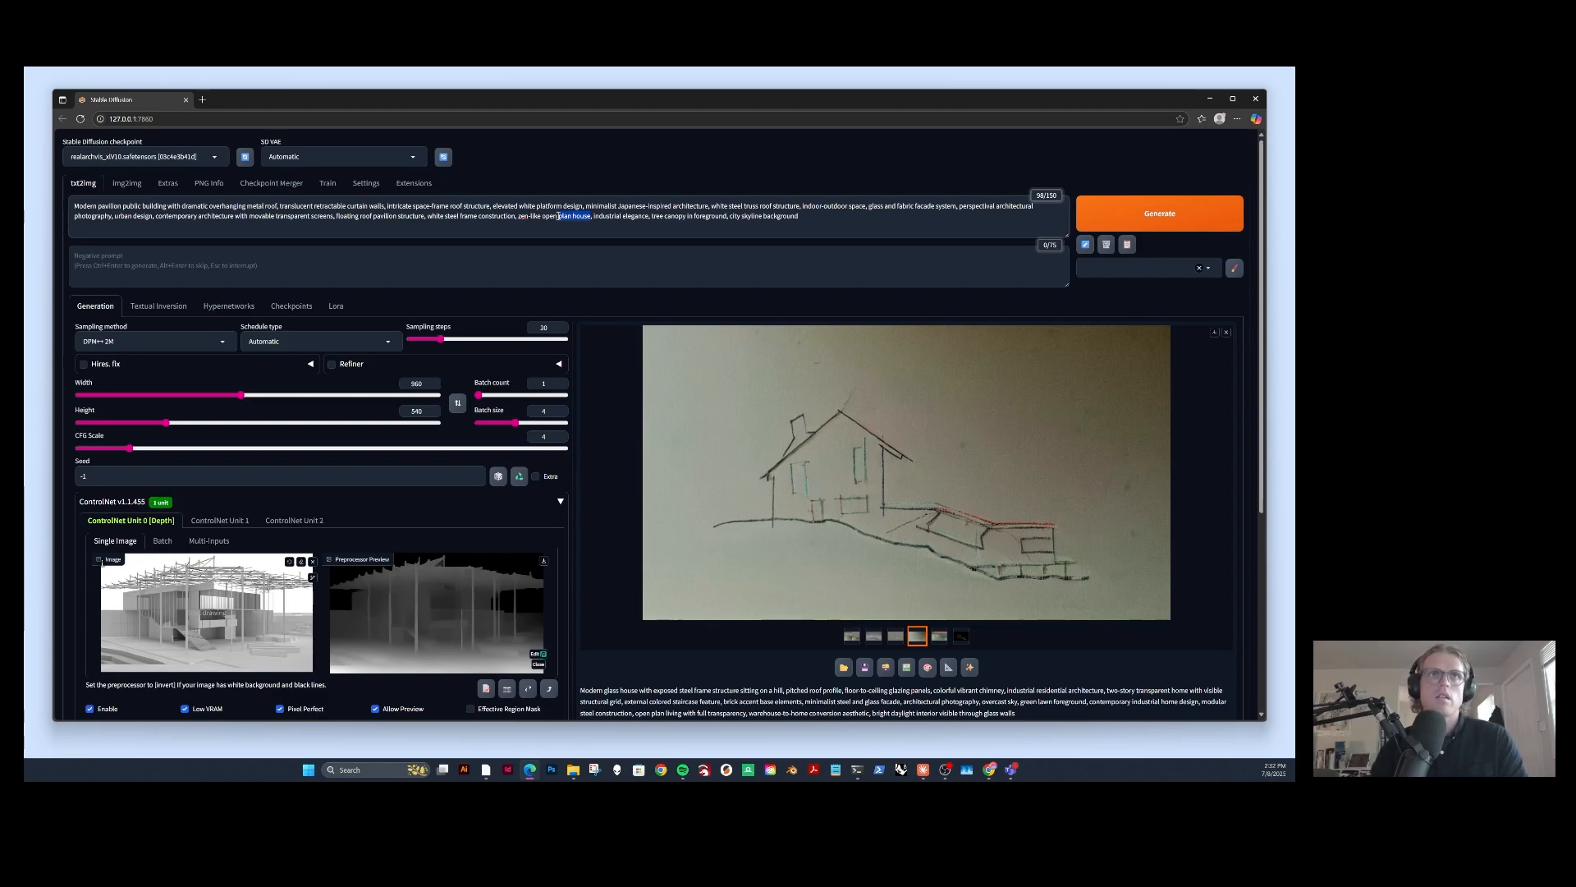
key("BackSpace")
key("BackSpace")
key("BackSpace")
key("BackSpace")
key("BackSpace")
key("BackSpace")
key("BackSpace")
key("BackSpace")
key("BackSpace")
key("BackSpace")
key("BackSpace")
key("BackSpace")
key("BackSpace")
key("BackSpace")
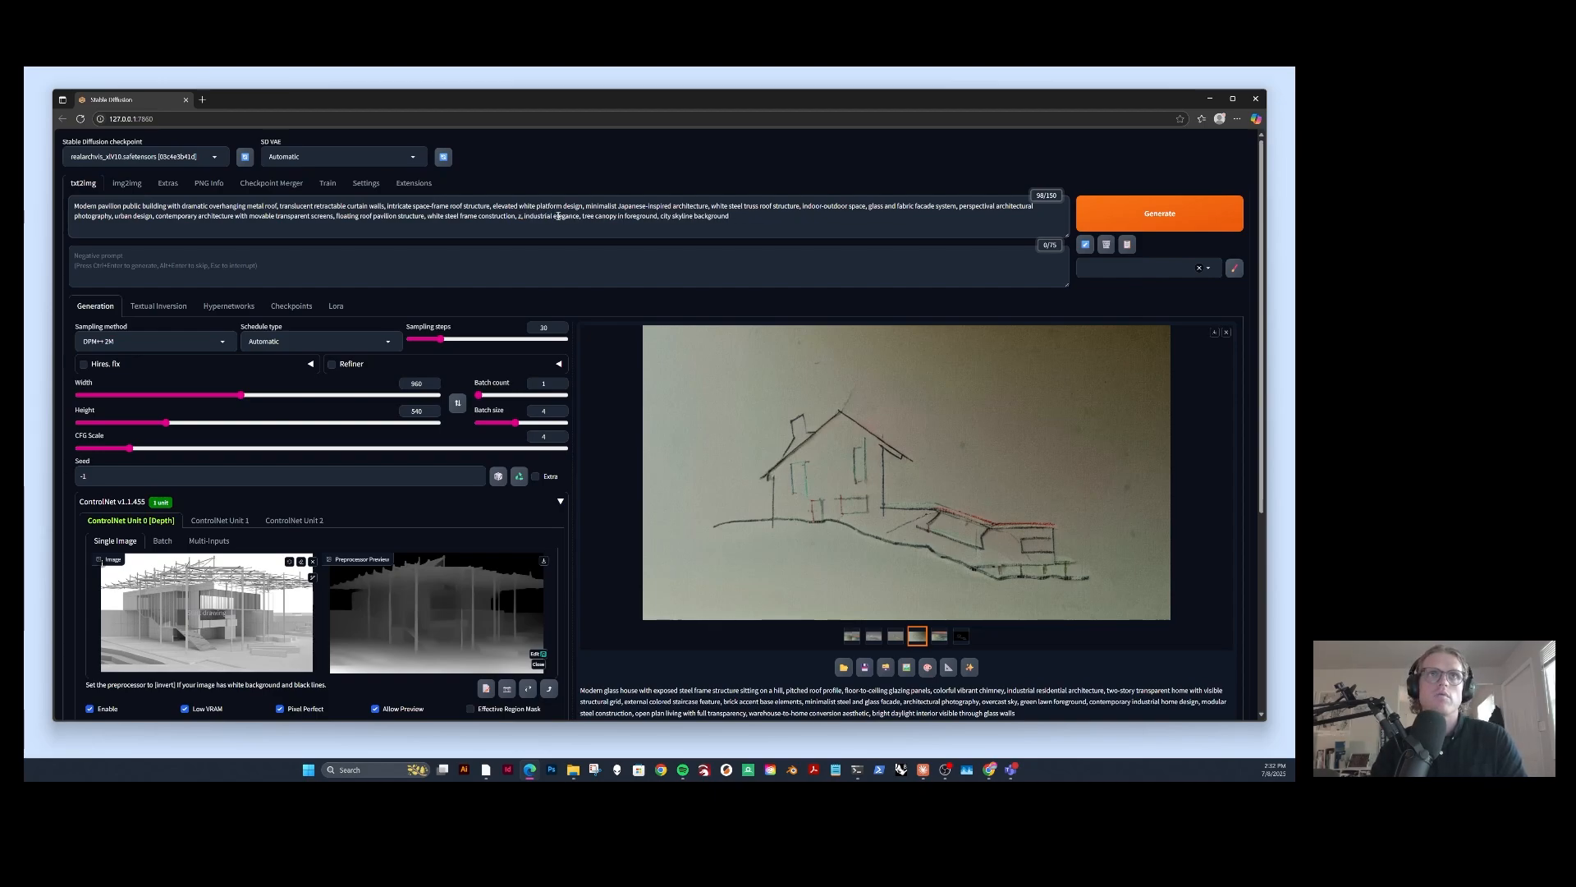
key("BackSpace")
key("BackSpace")
key("BackSpace")
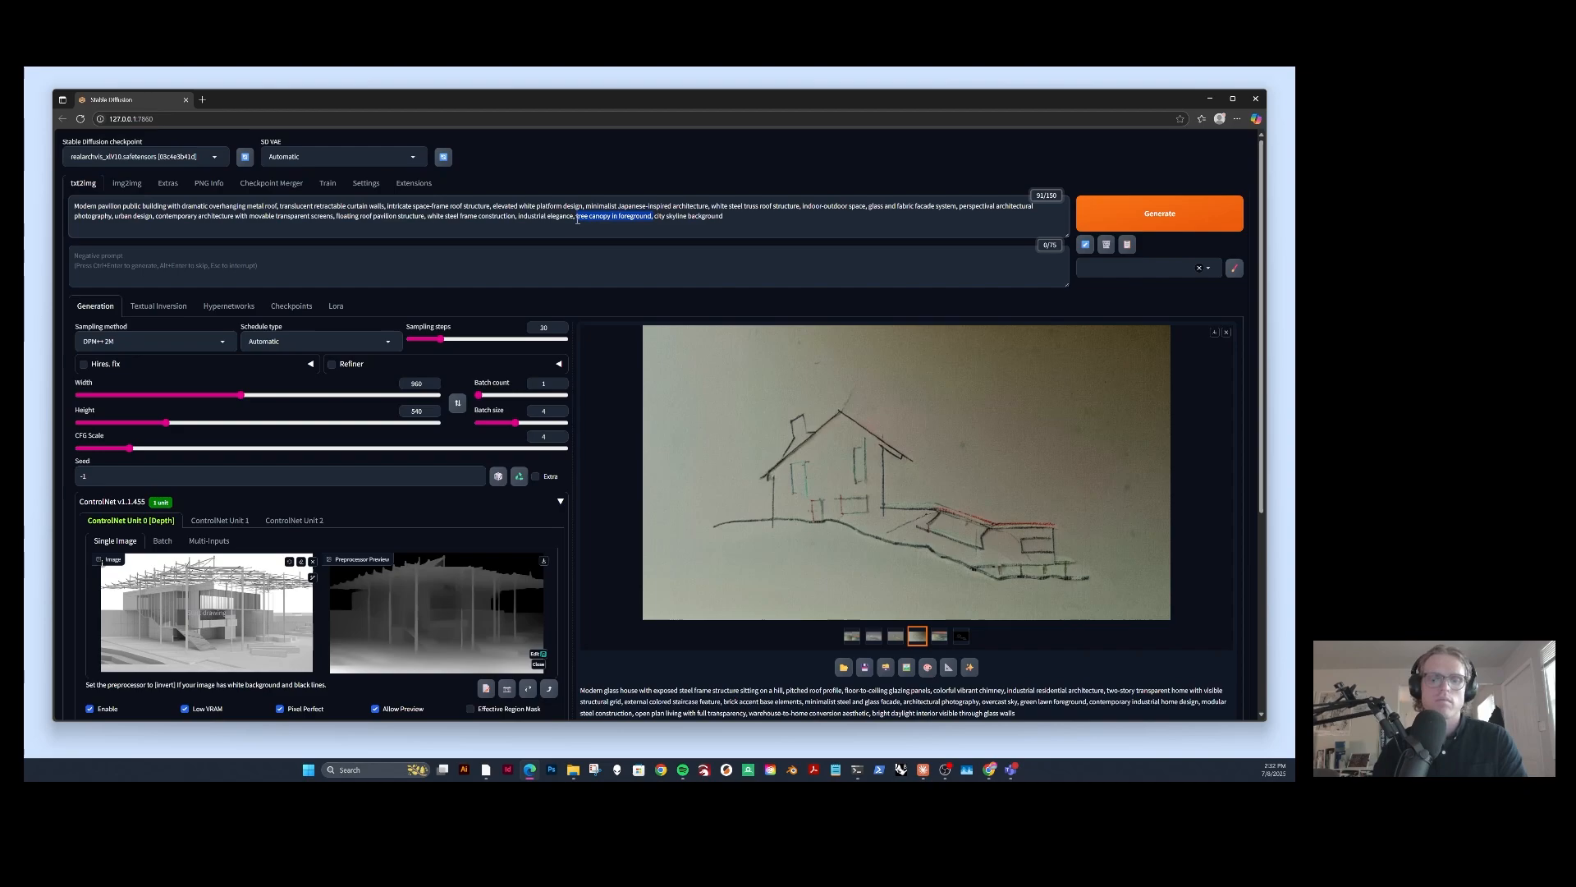
Replace "tree canopy in foreground," with "public plaza in foreground, retaining wall supporting back of building," in the prompt.
type("publi")
type("c plaza")
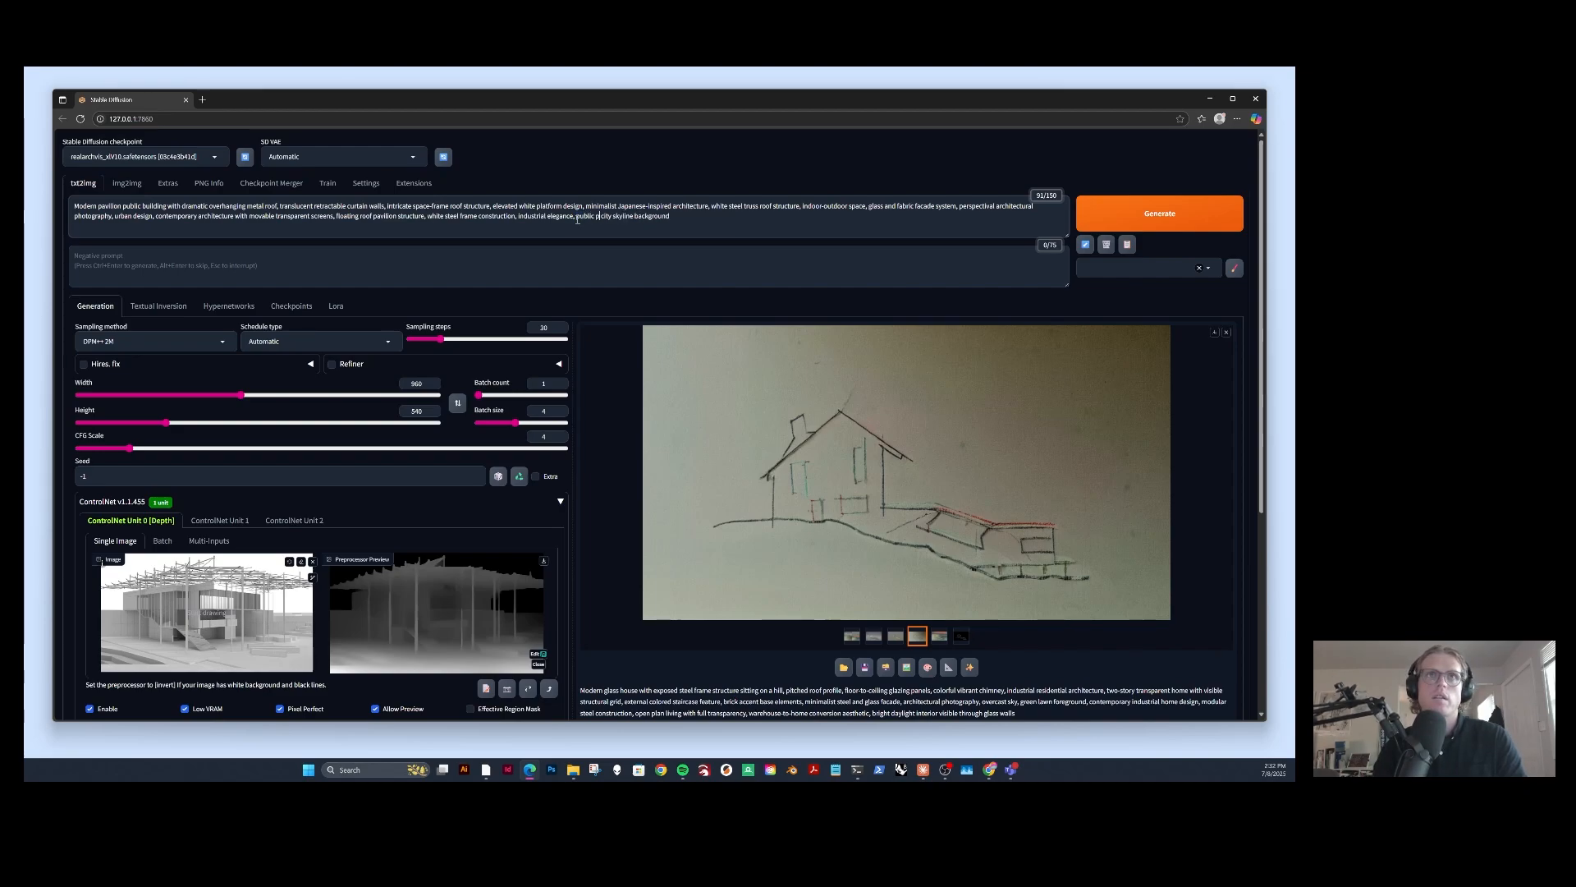
type(" in foreground, ")
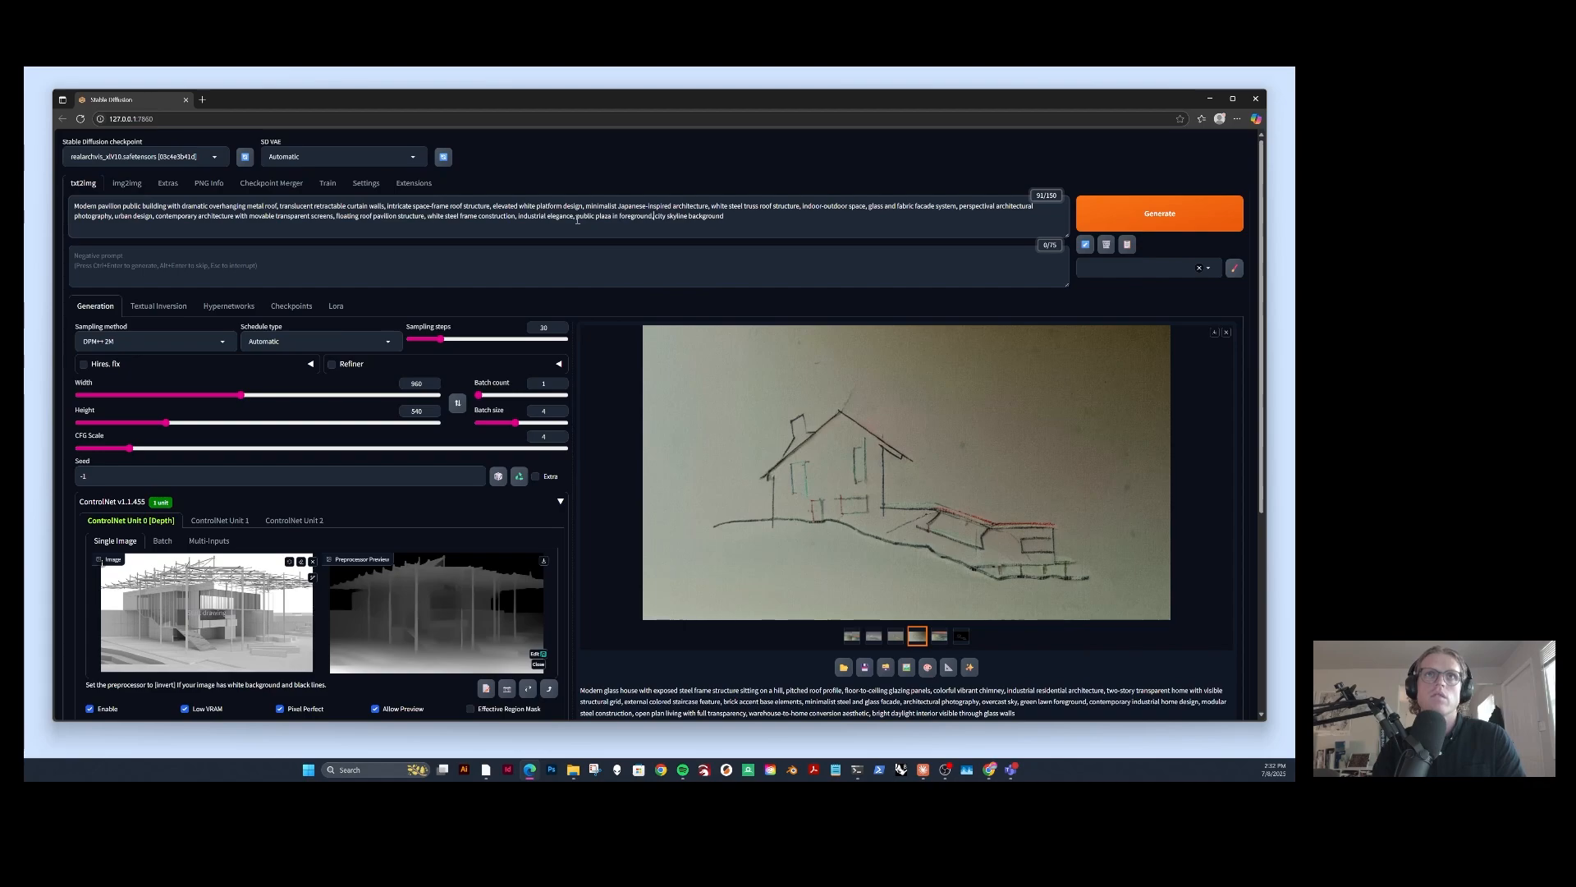
type("retaining wall supporting  ")
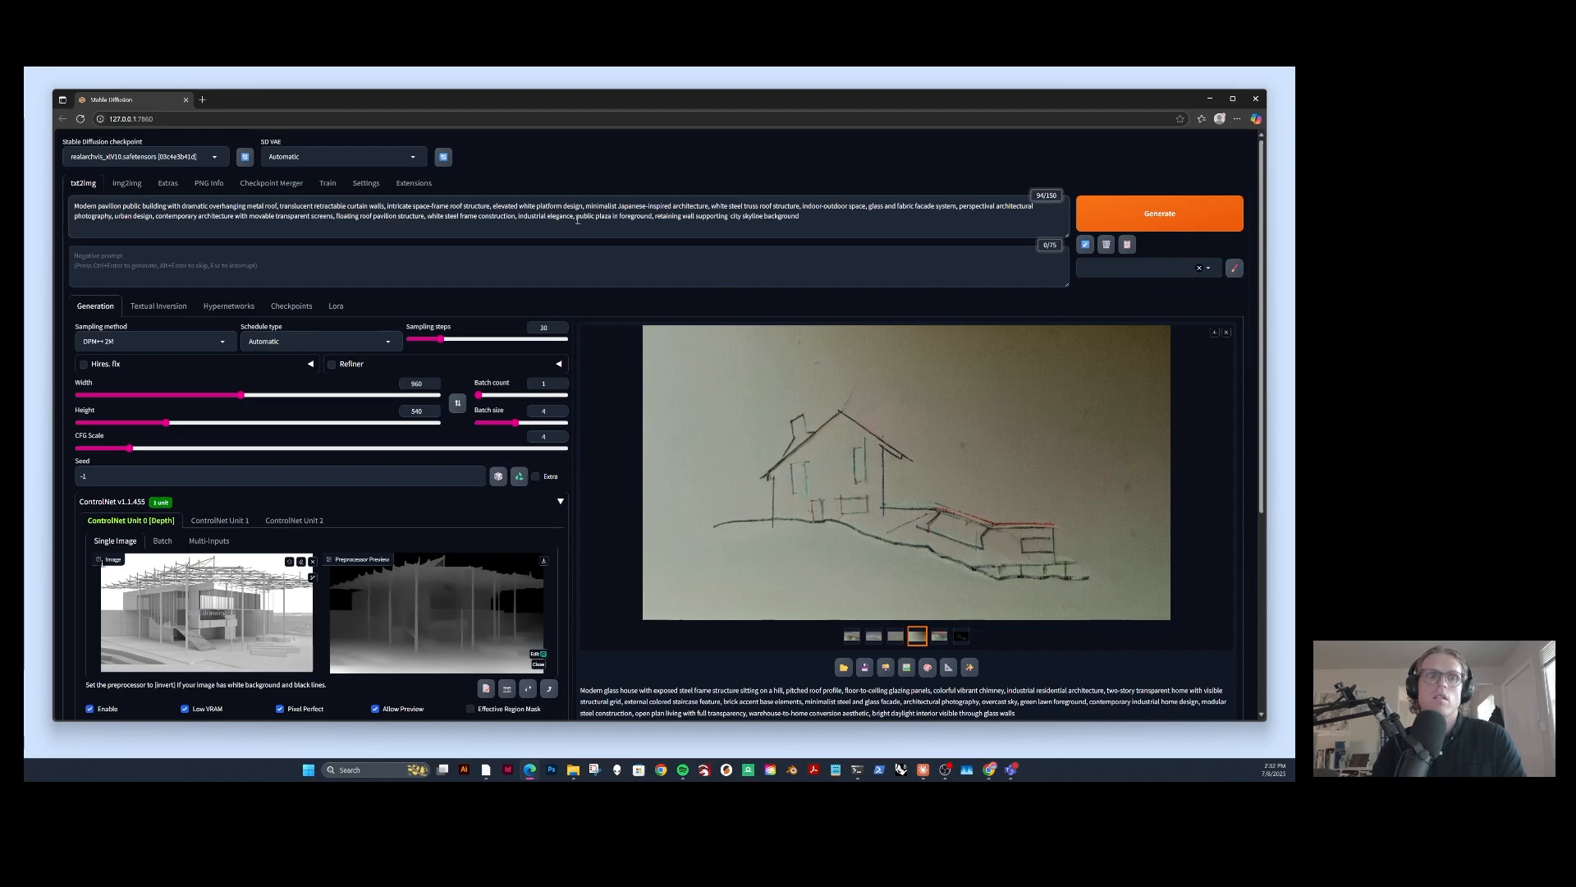
type("back of building,")
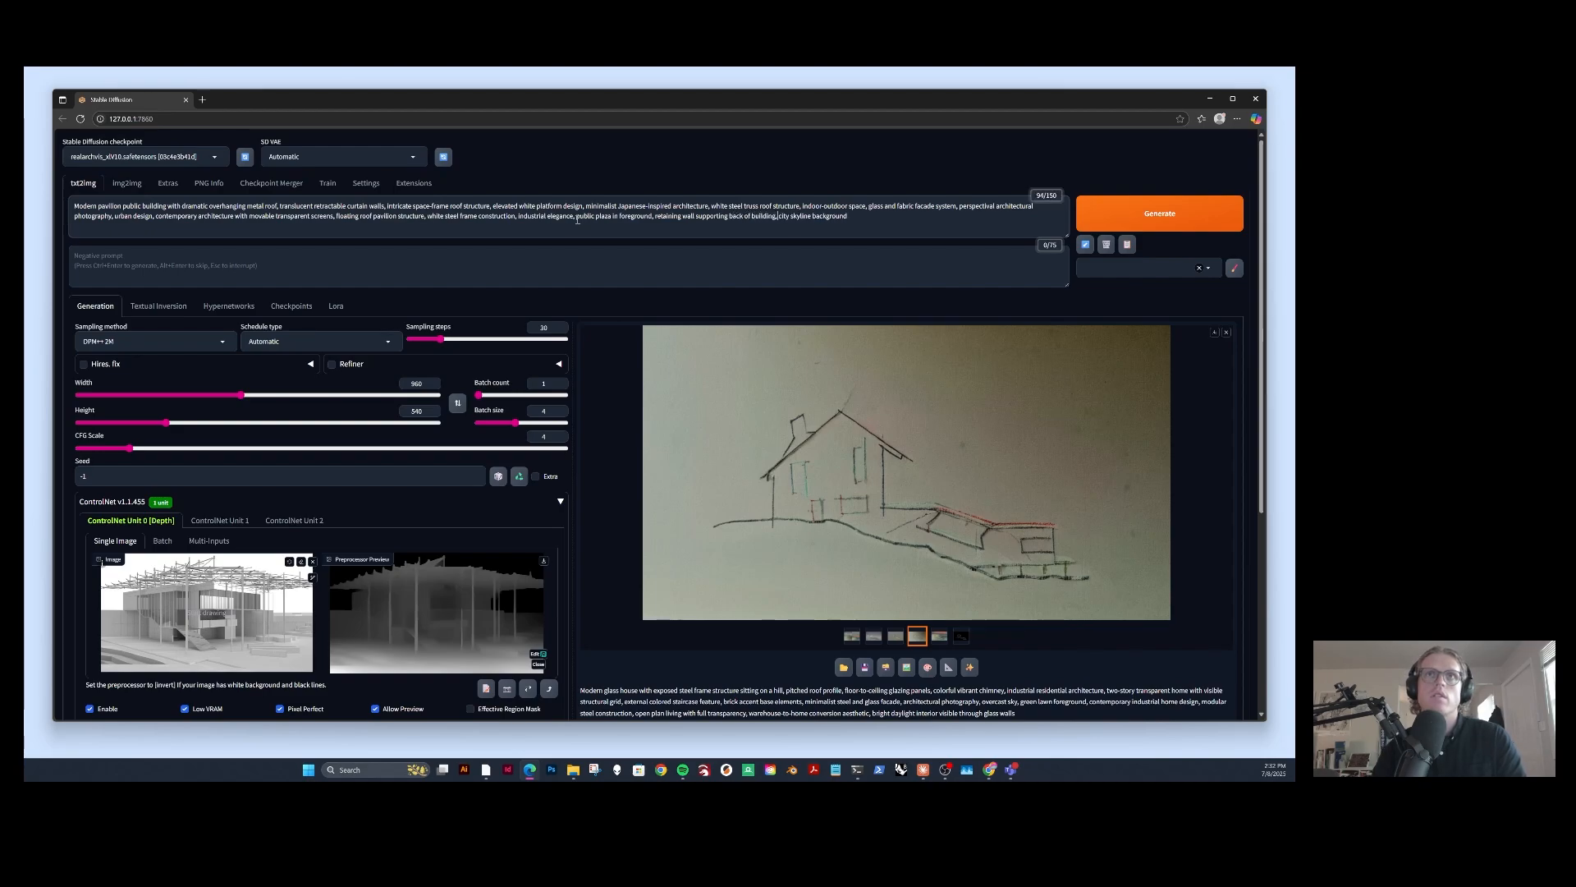
Review the ControlNet depth settings and try to generate the pavilion images with the control_depth-fp16 model.
scroll(332, 551, "down", 3)
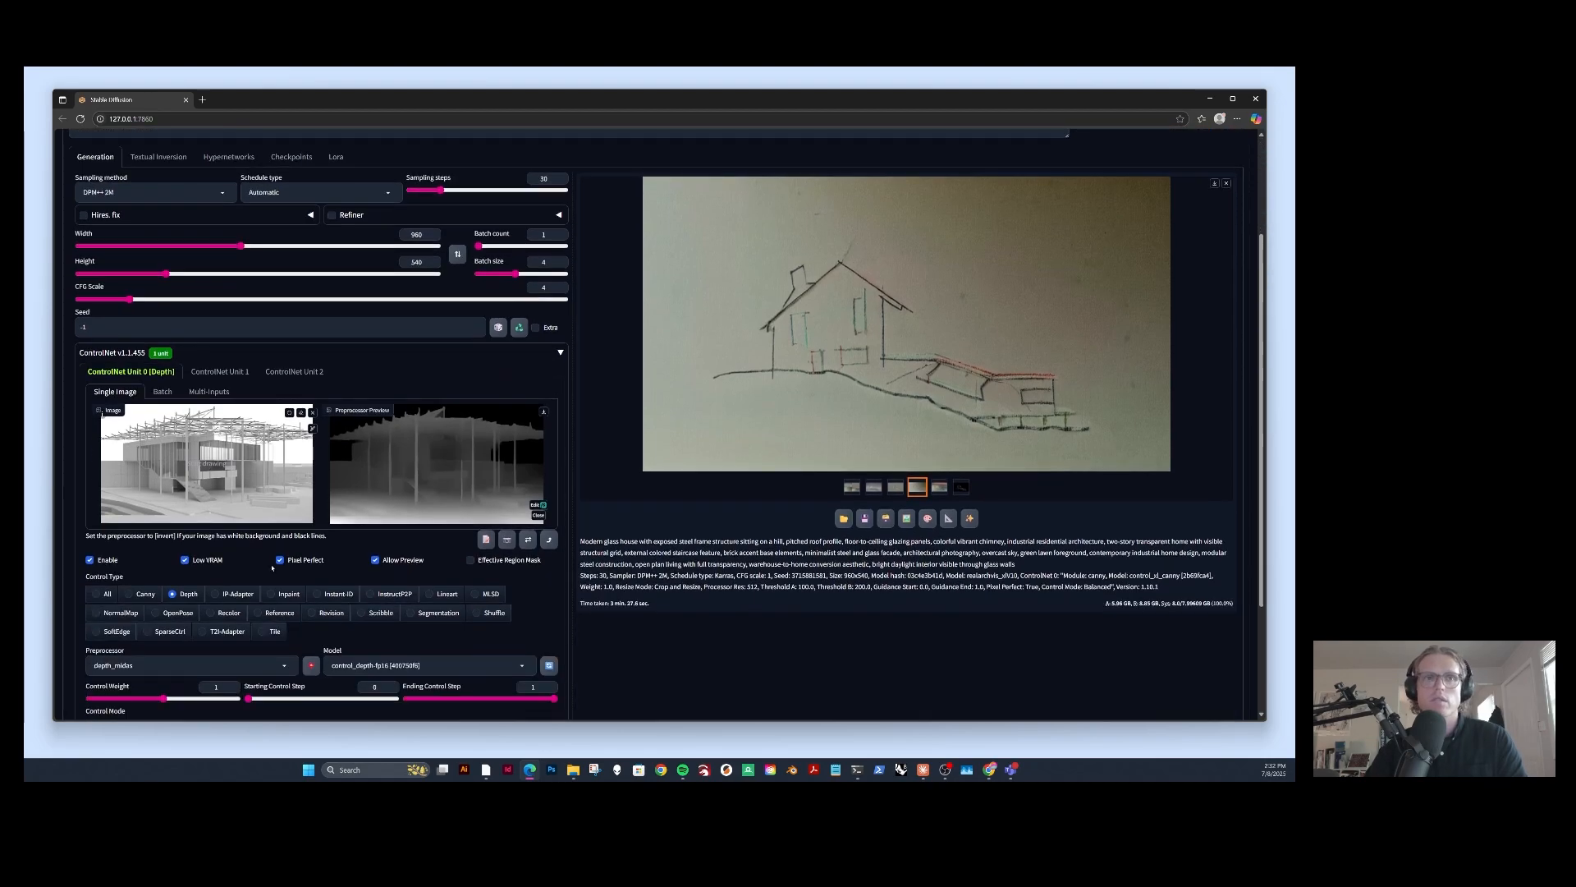
scroll(414, 591, "down", 3)
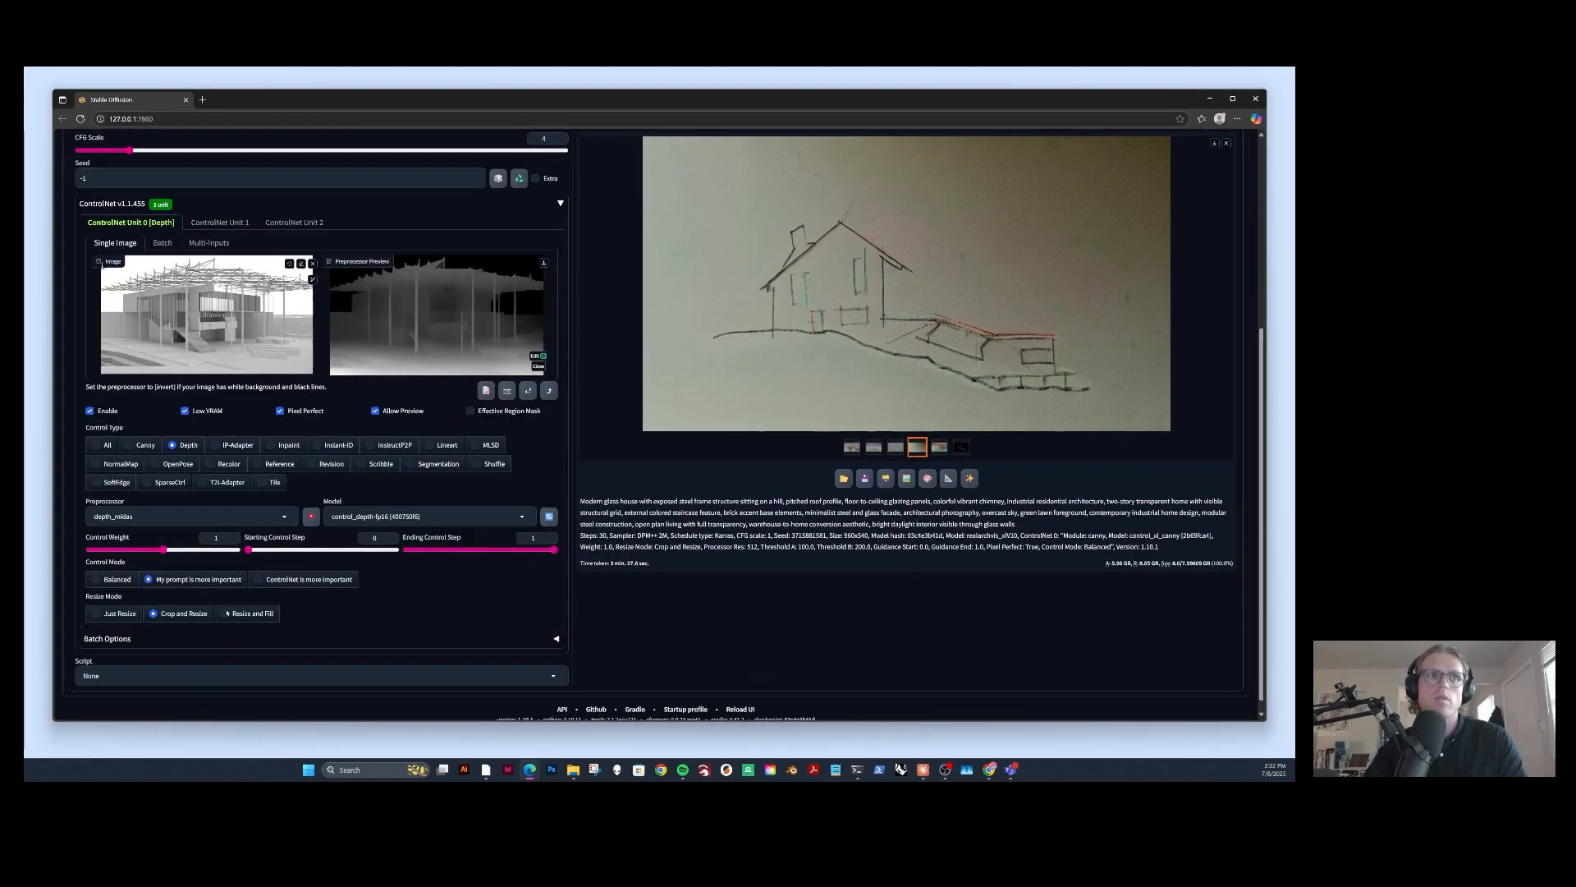
scroll(177, 563, "up", 6)
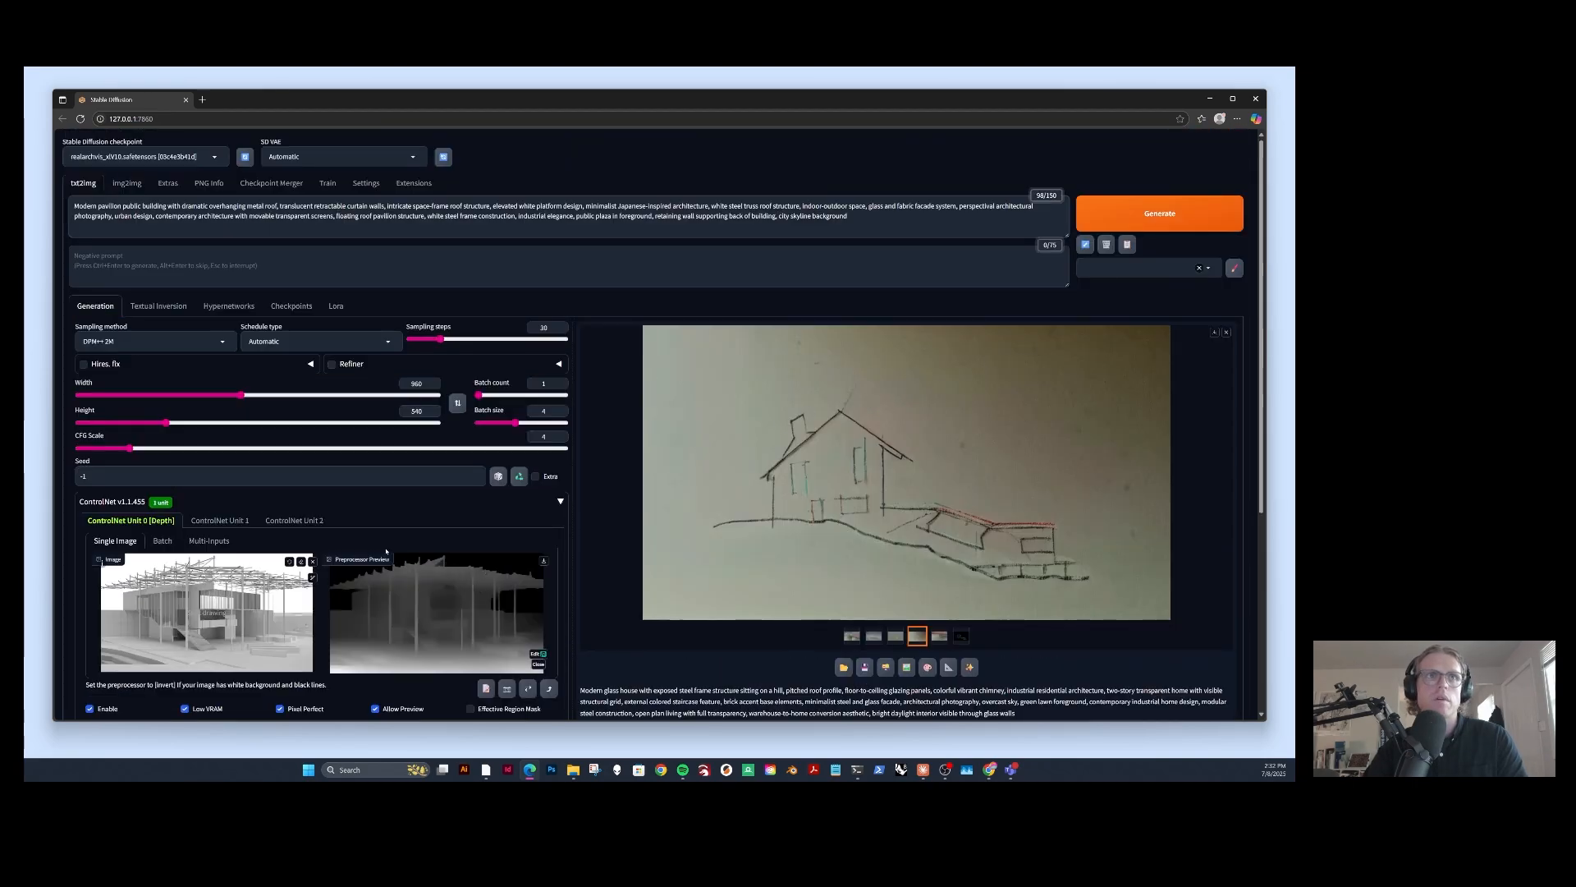
left_click(1146, 217)
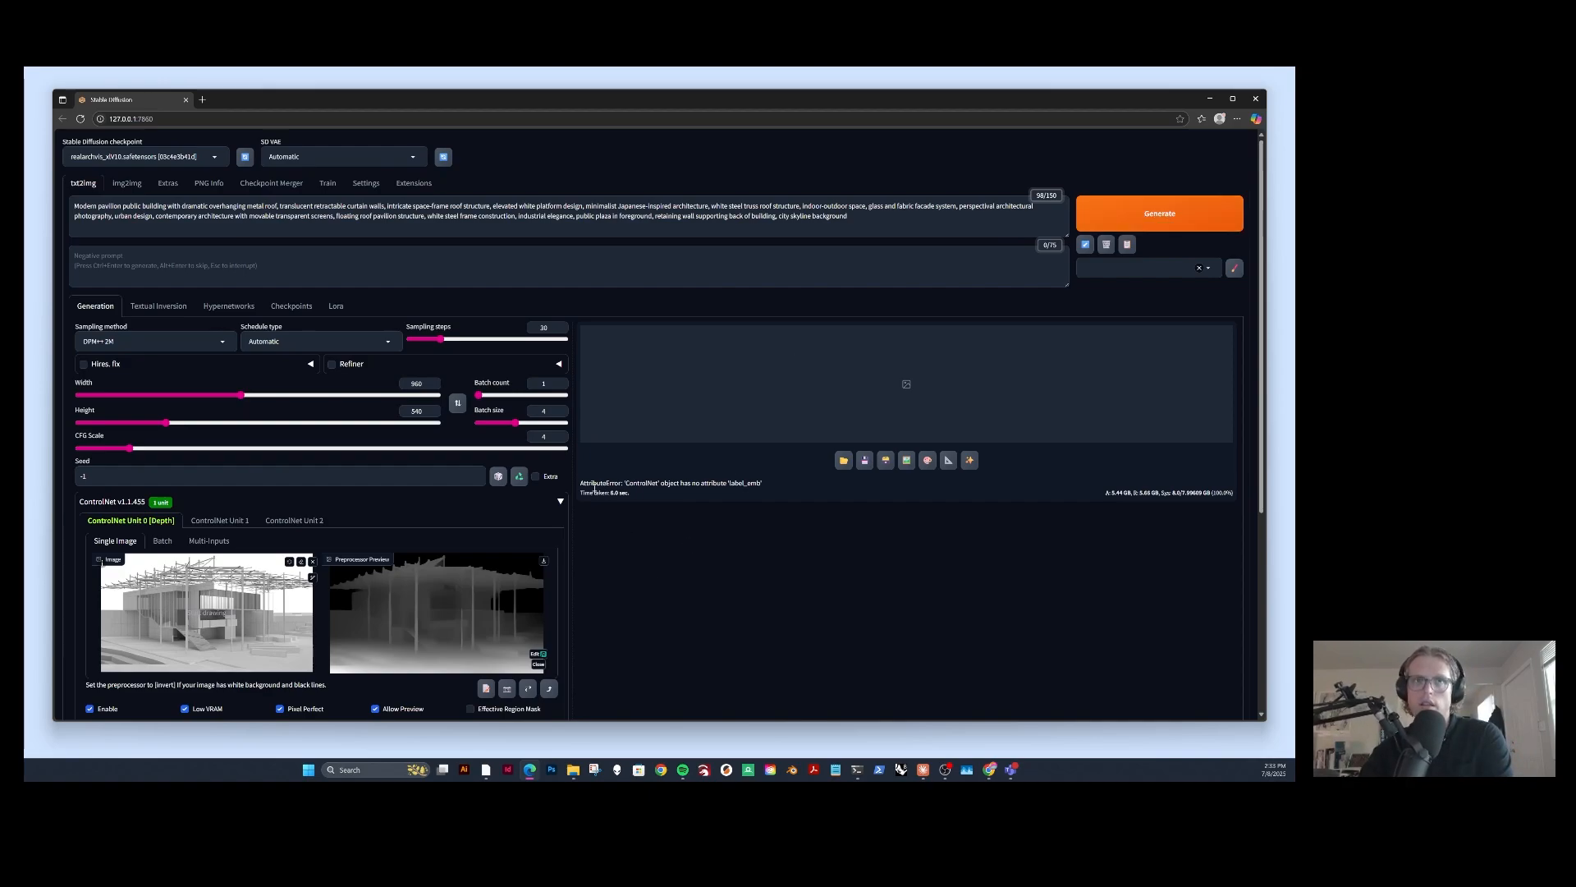
left_click_drag(595, 483, 724, 483)
left_click(693, 509)
Switch the ControlNet depth model to control_xl_depth and generate the batch of pavilion images.
scroll(662, 538, "down", 5)
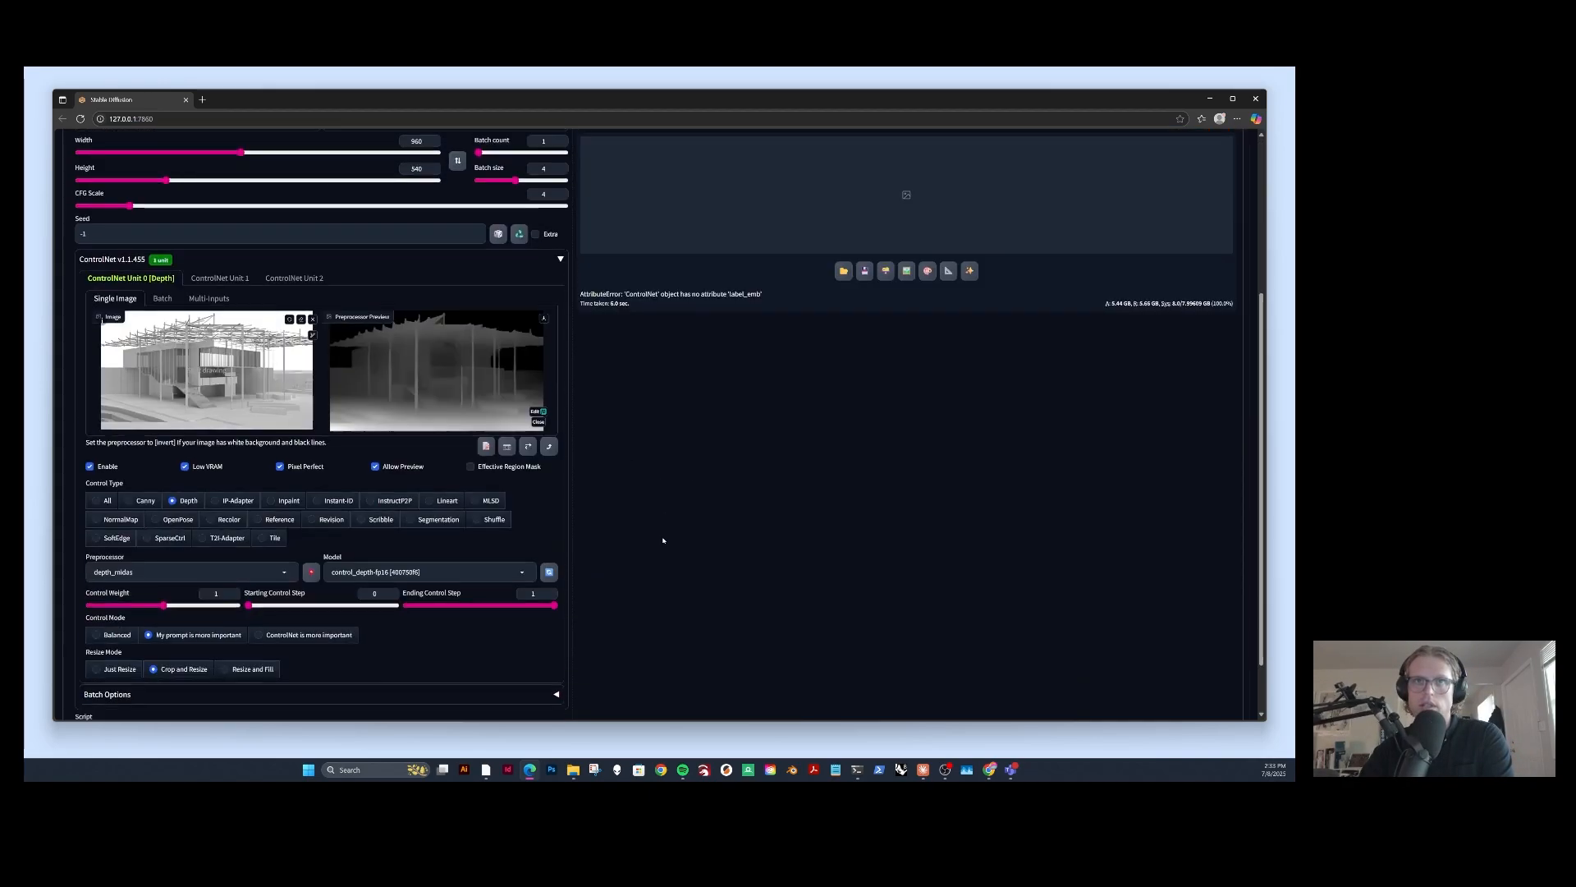
left_click(369, 566)
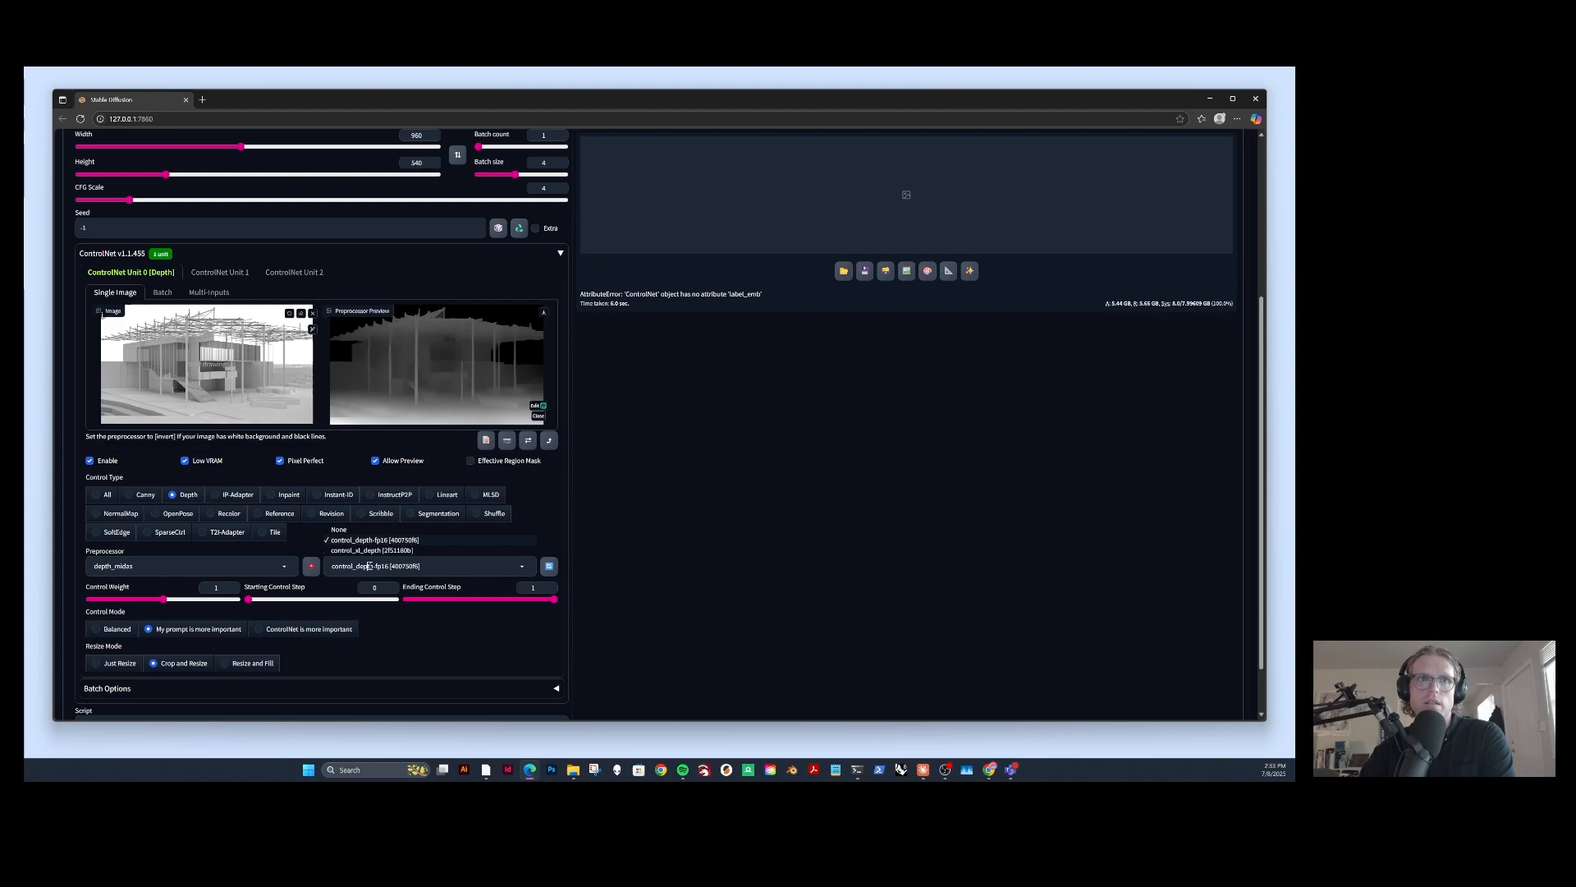
left_click(367, 550)
left_click(361, 566)
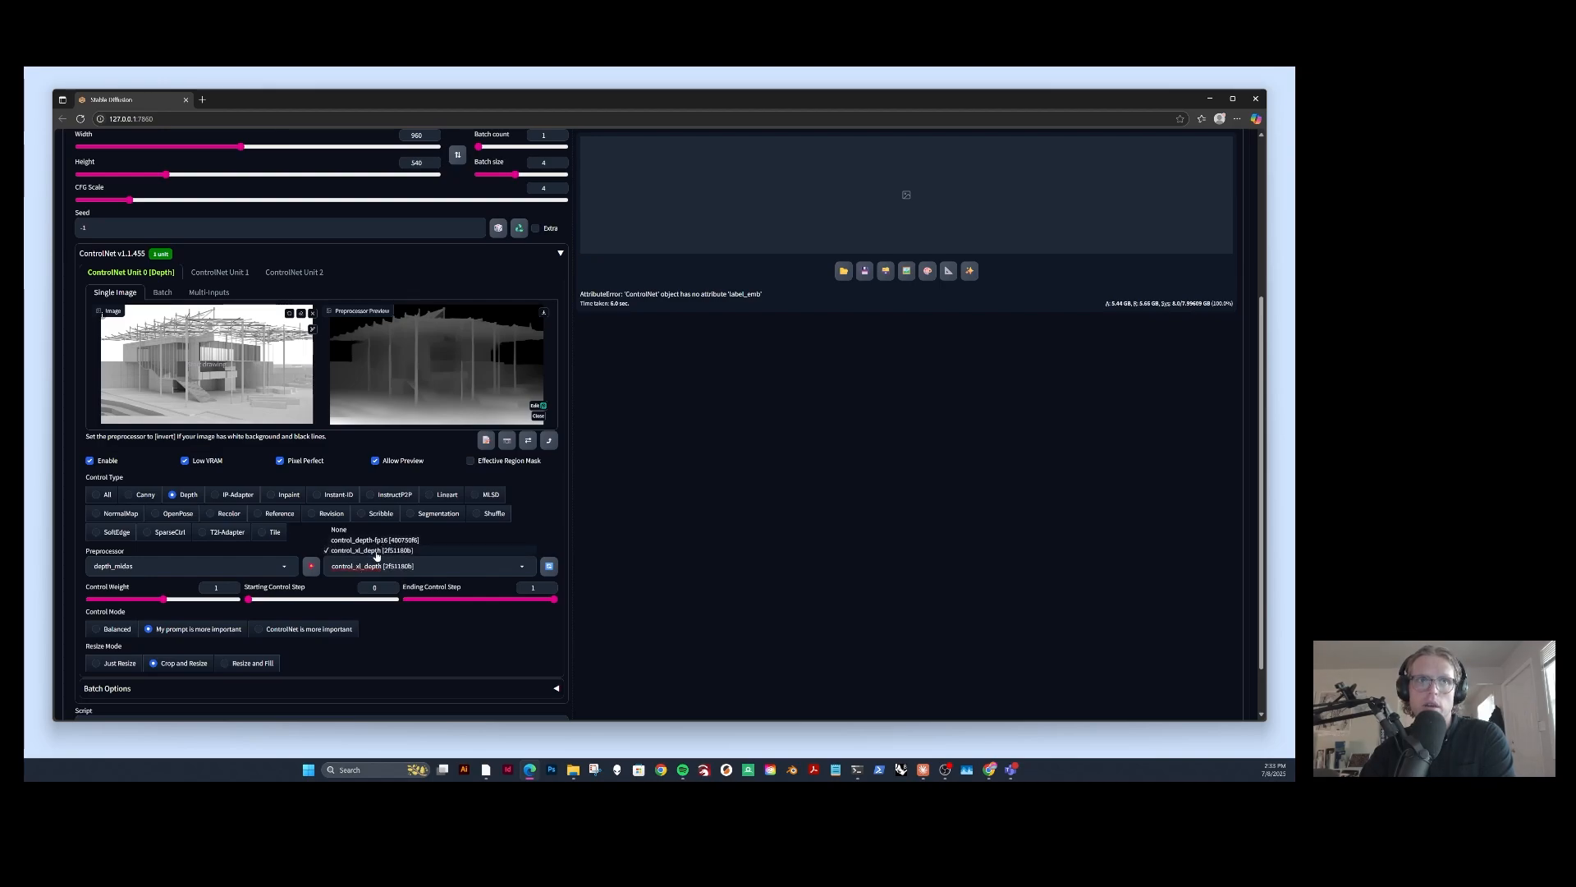
left_click(376, 555)
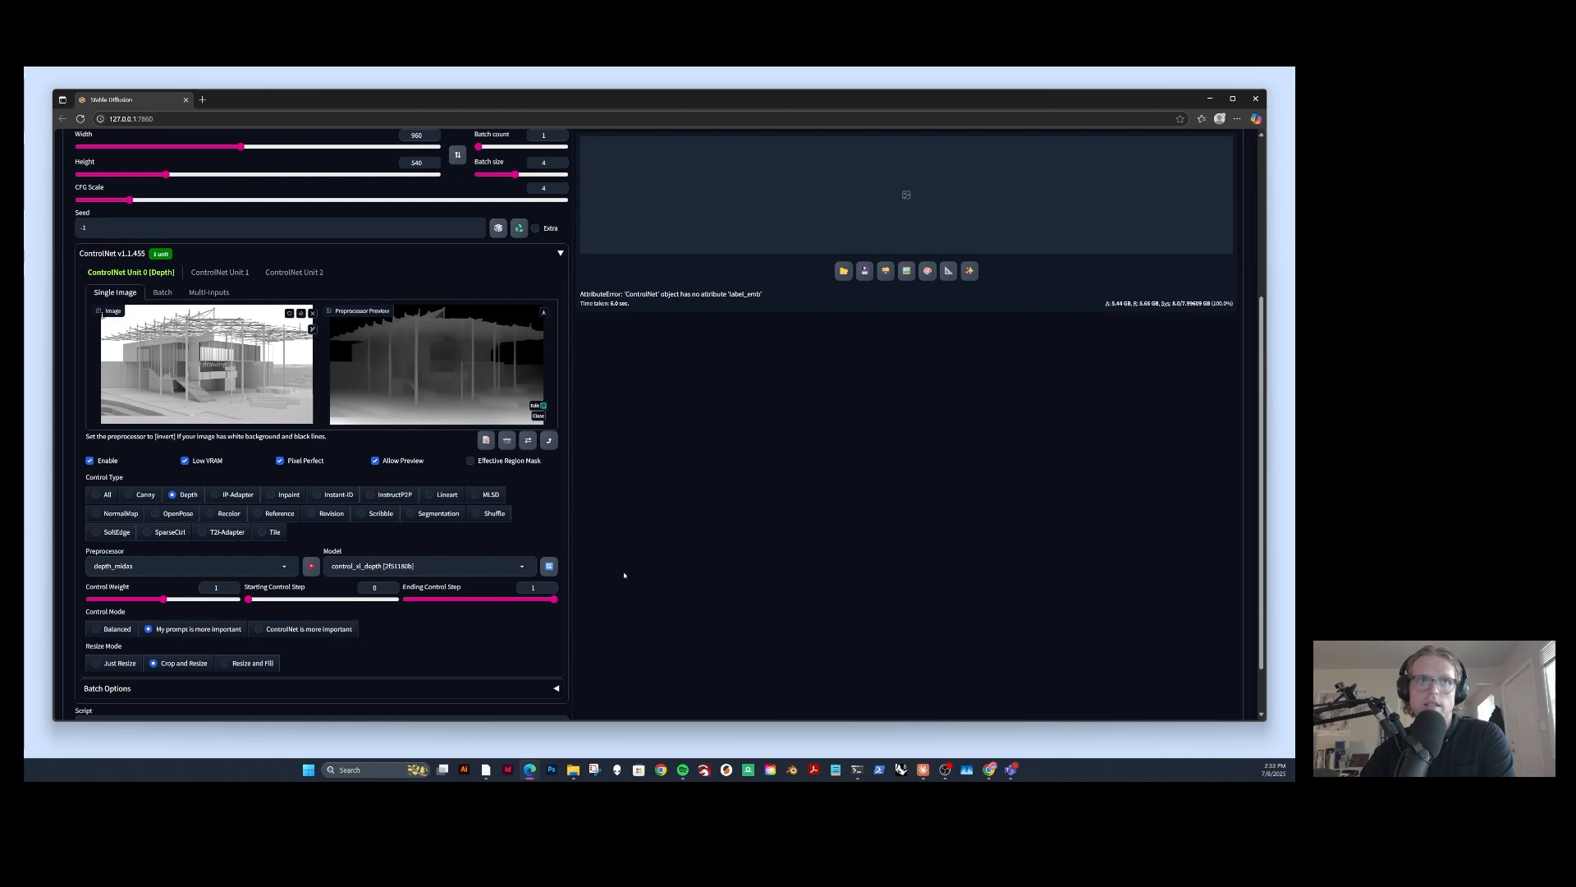
scroll(624, 575, "up", 3)
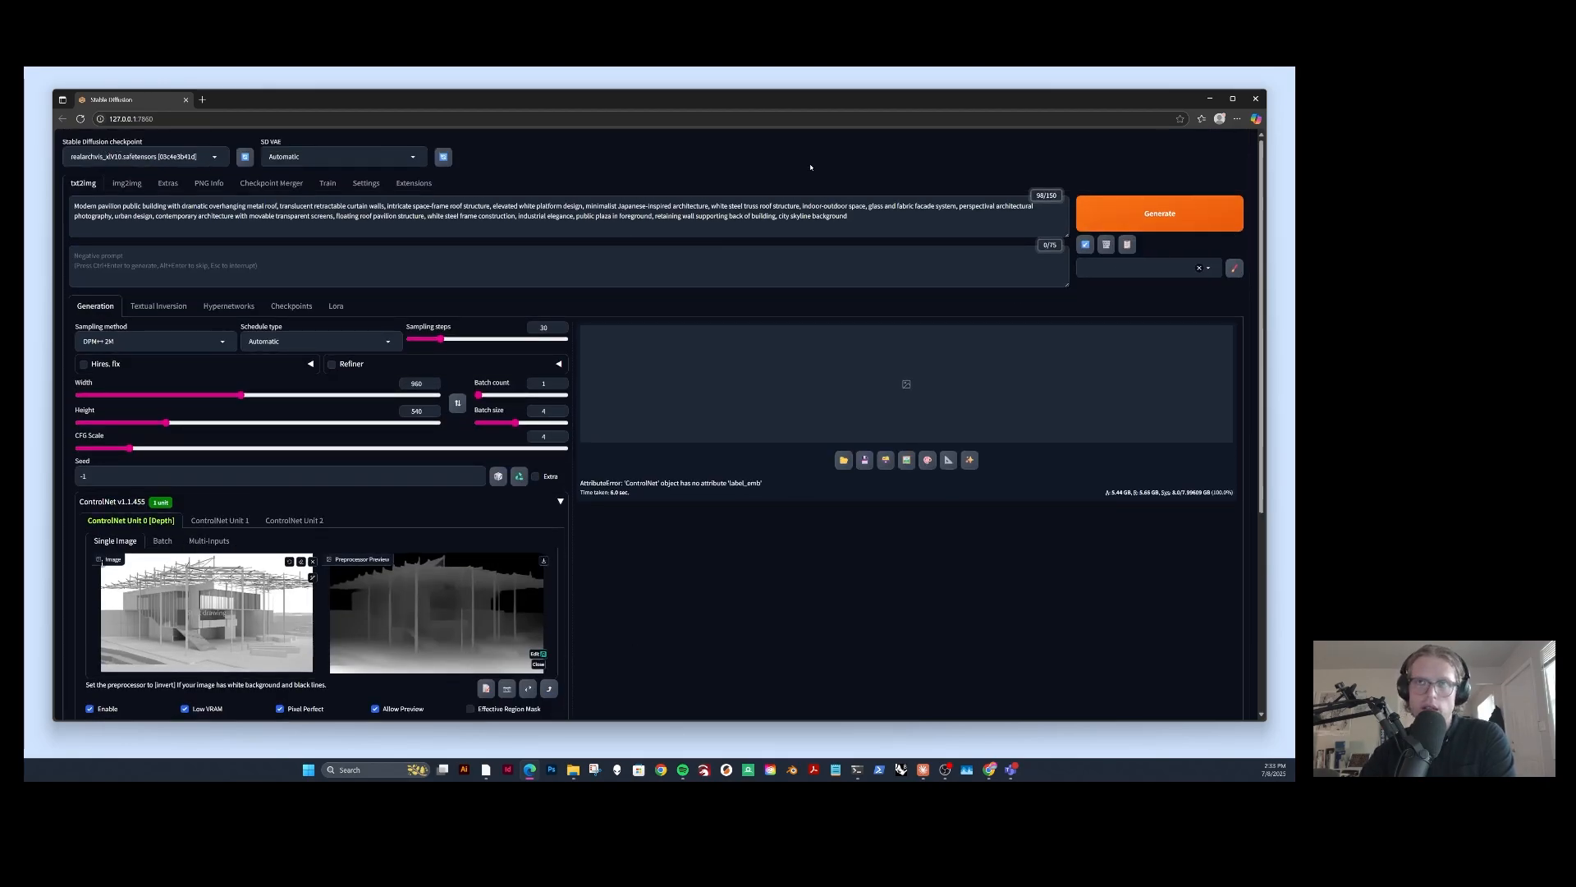
left_click(1160, 213)
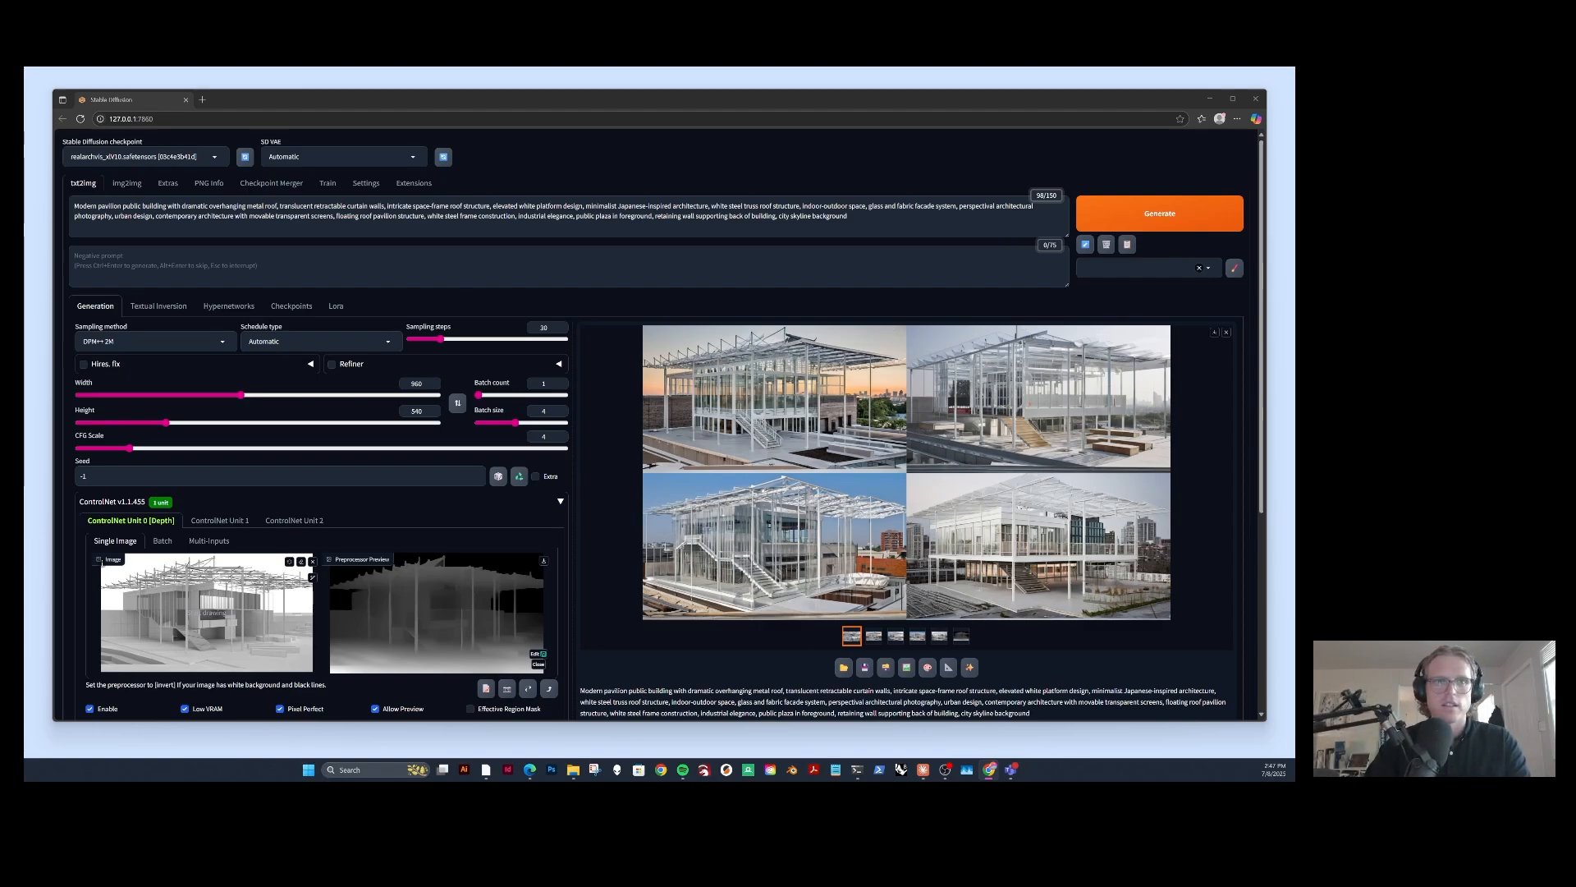
Compare the four generated pavilion renders individually, examining the structure, roof, stairs and surroundings of each.
left_click(873, 634)
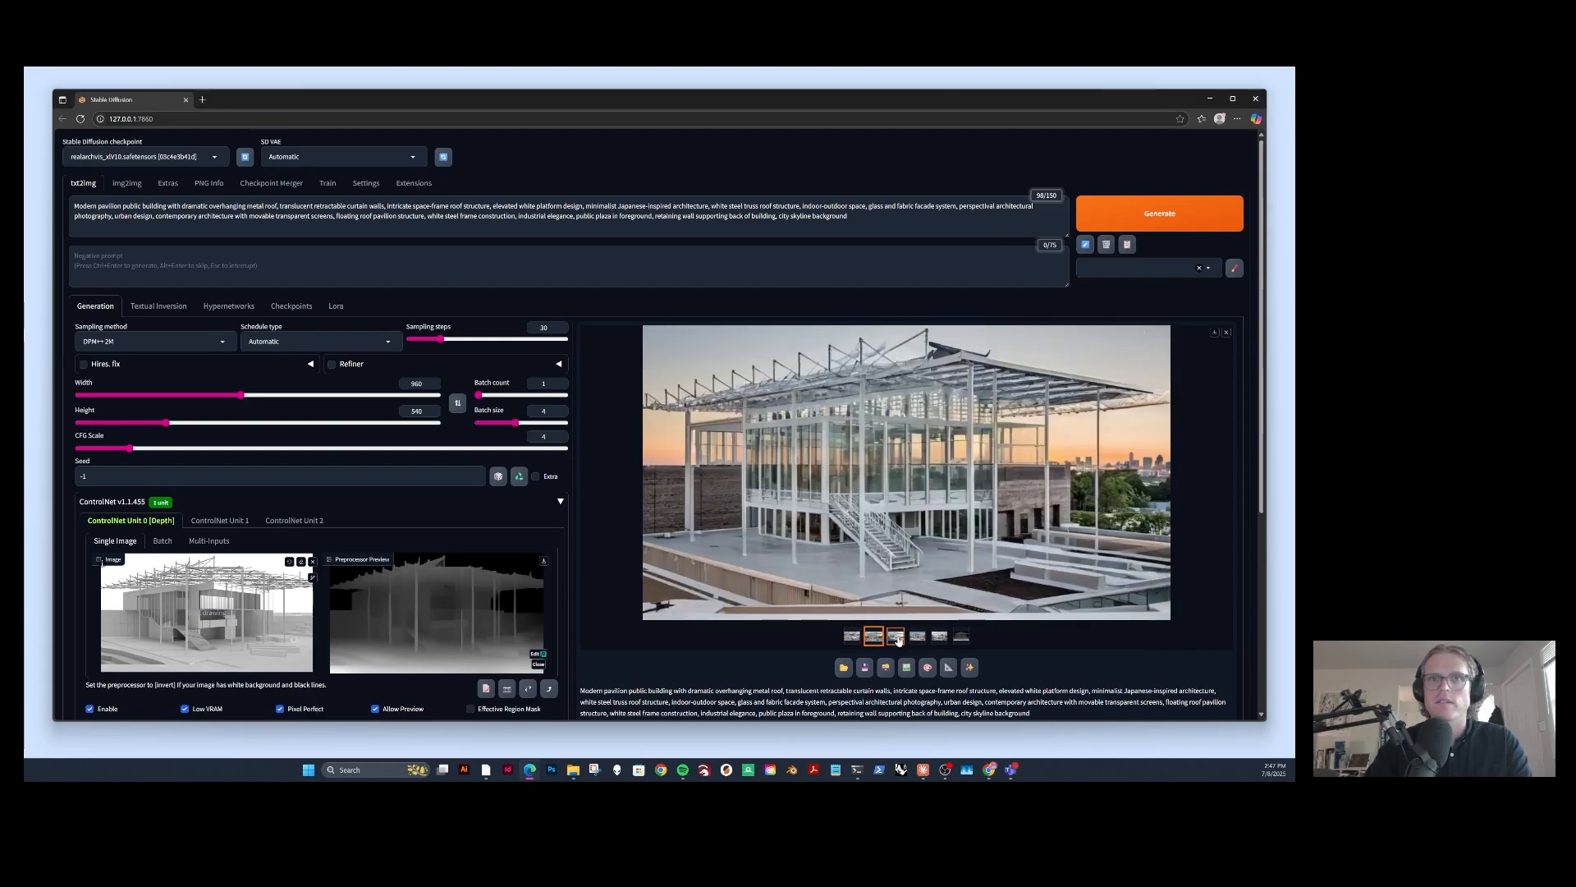
left_click(897, 637)
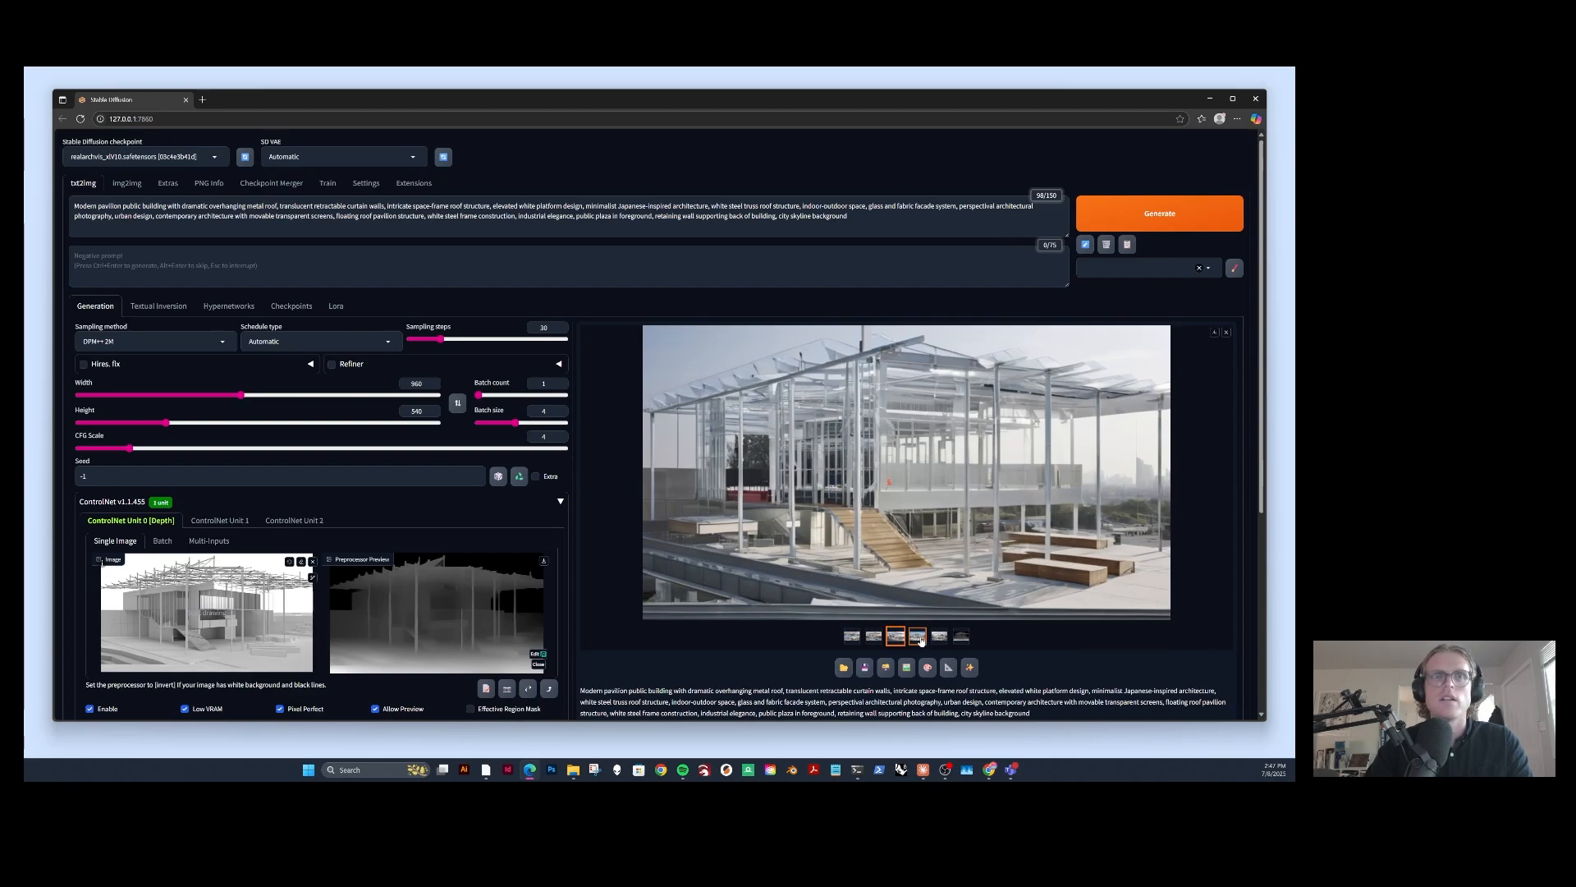
left_click(918, 637)
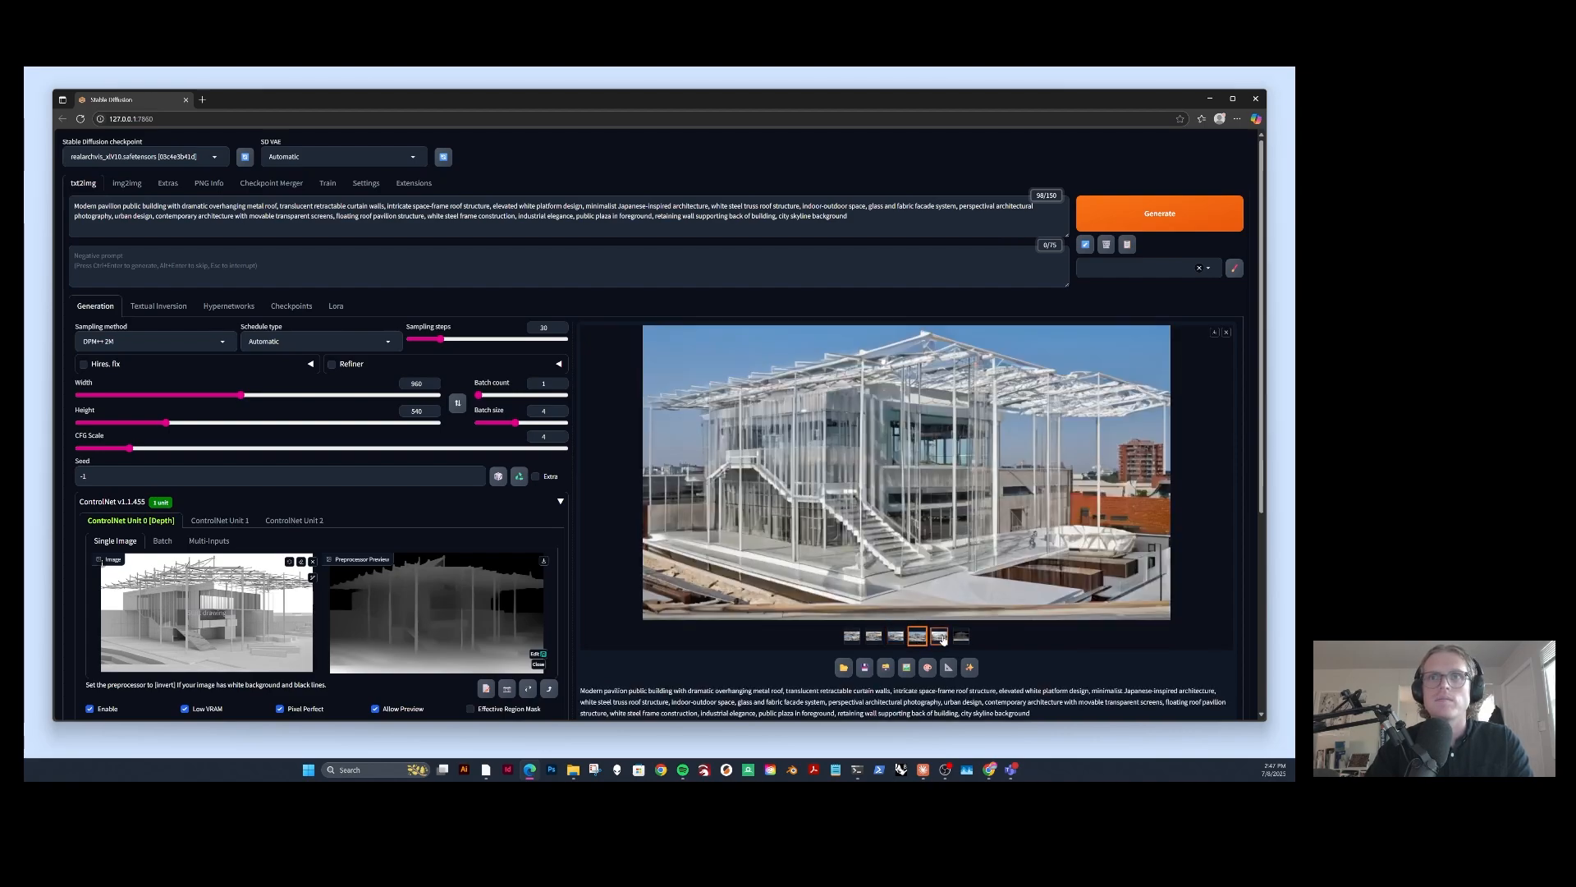
left_click(941, 638)
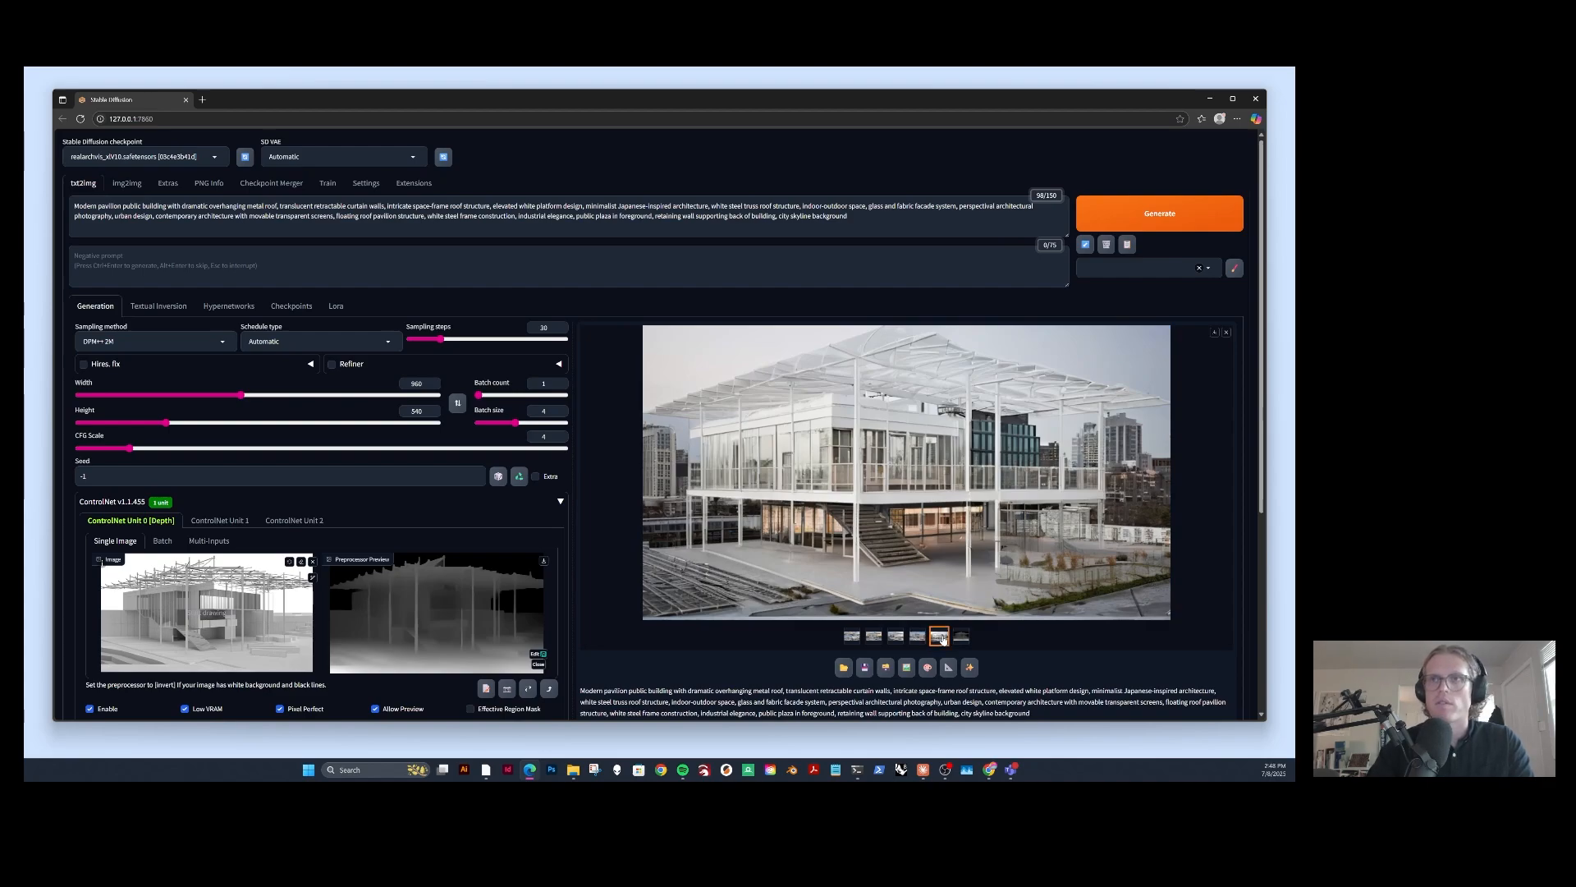
left_click(909, 639)
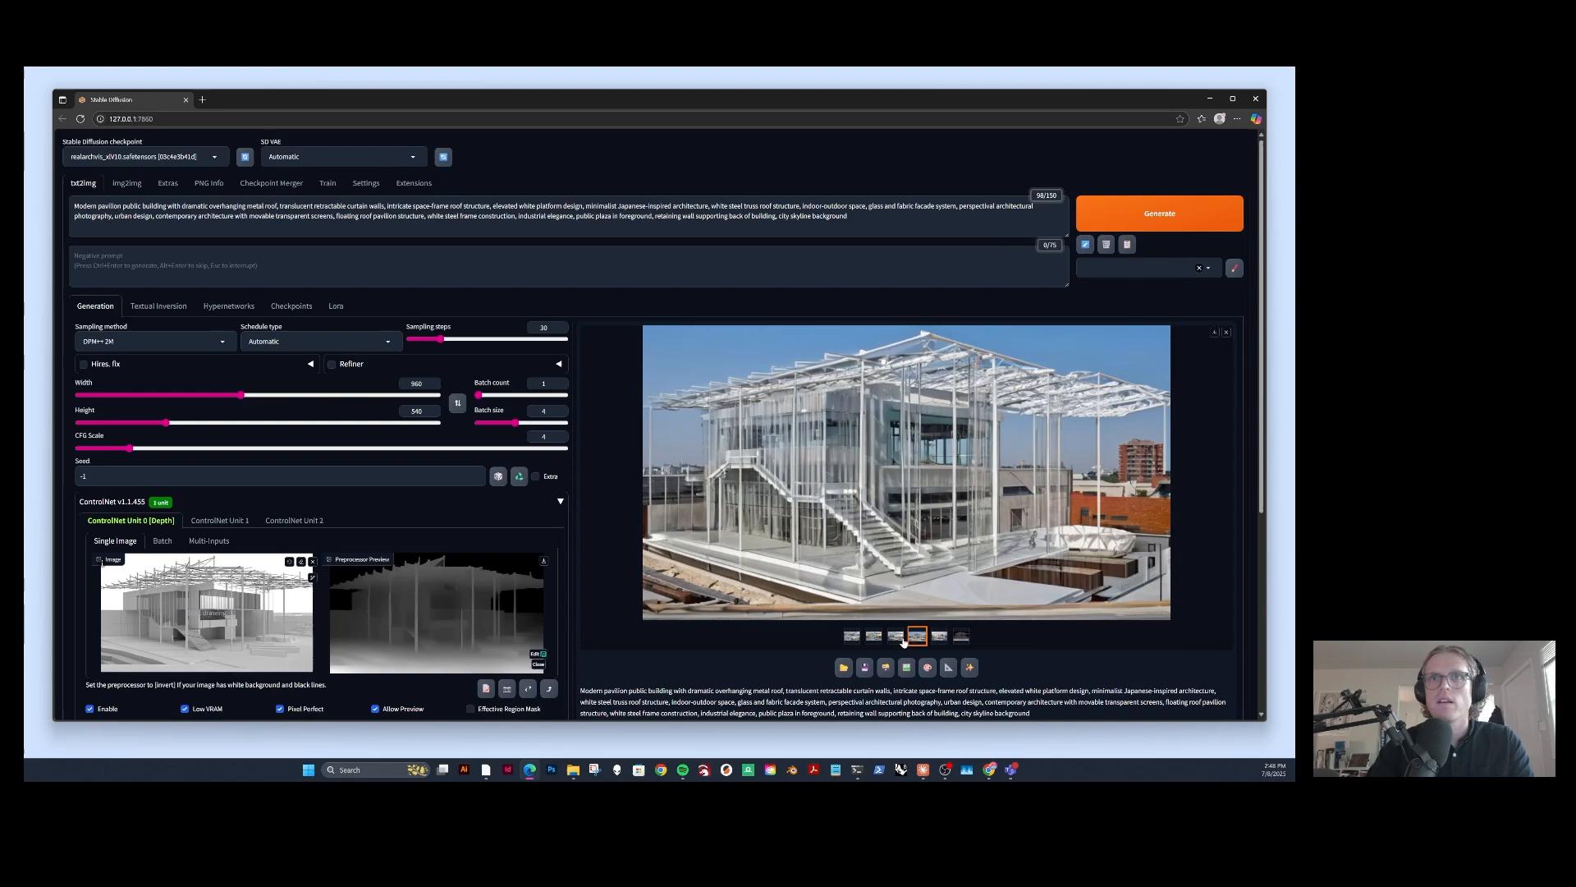
left_click(896, 639)
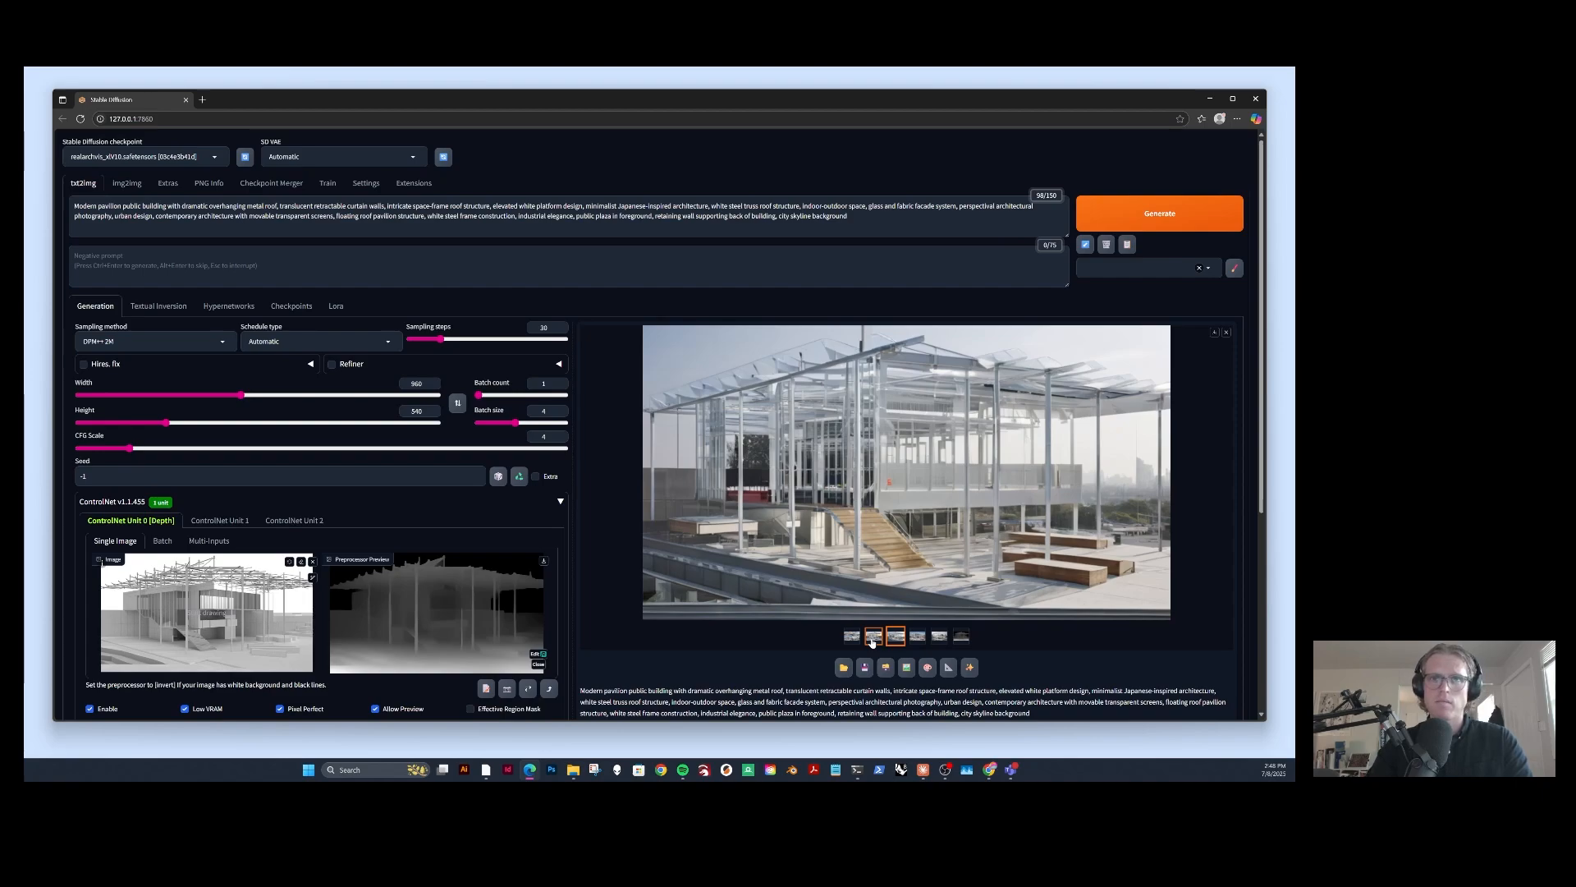
left_click(872, 639)
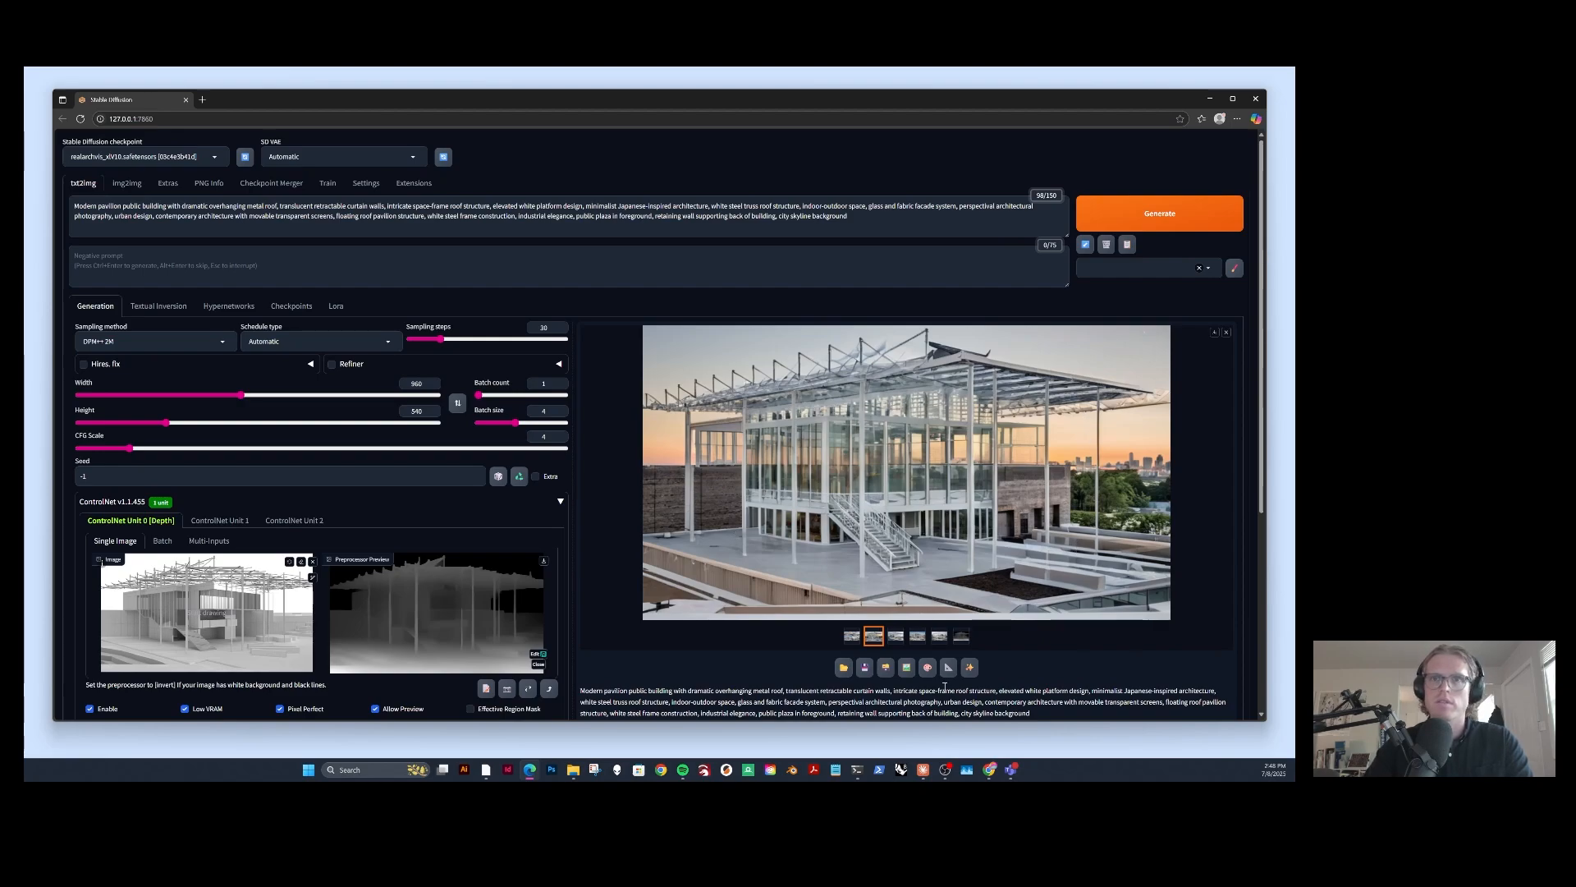
left_click(896, 636)
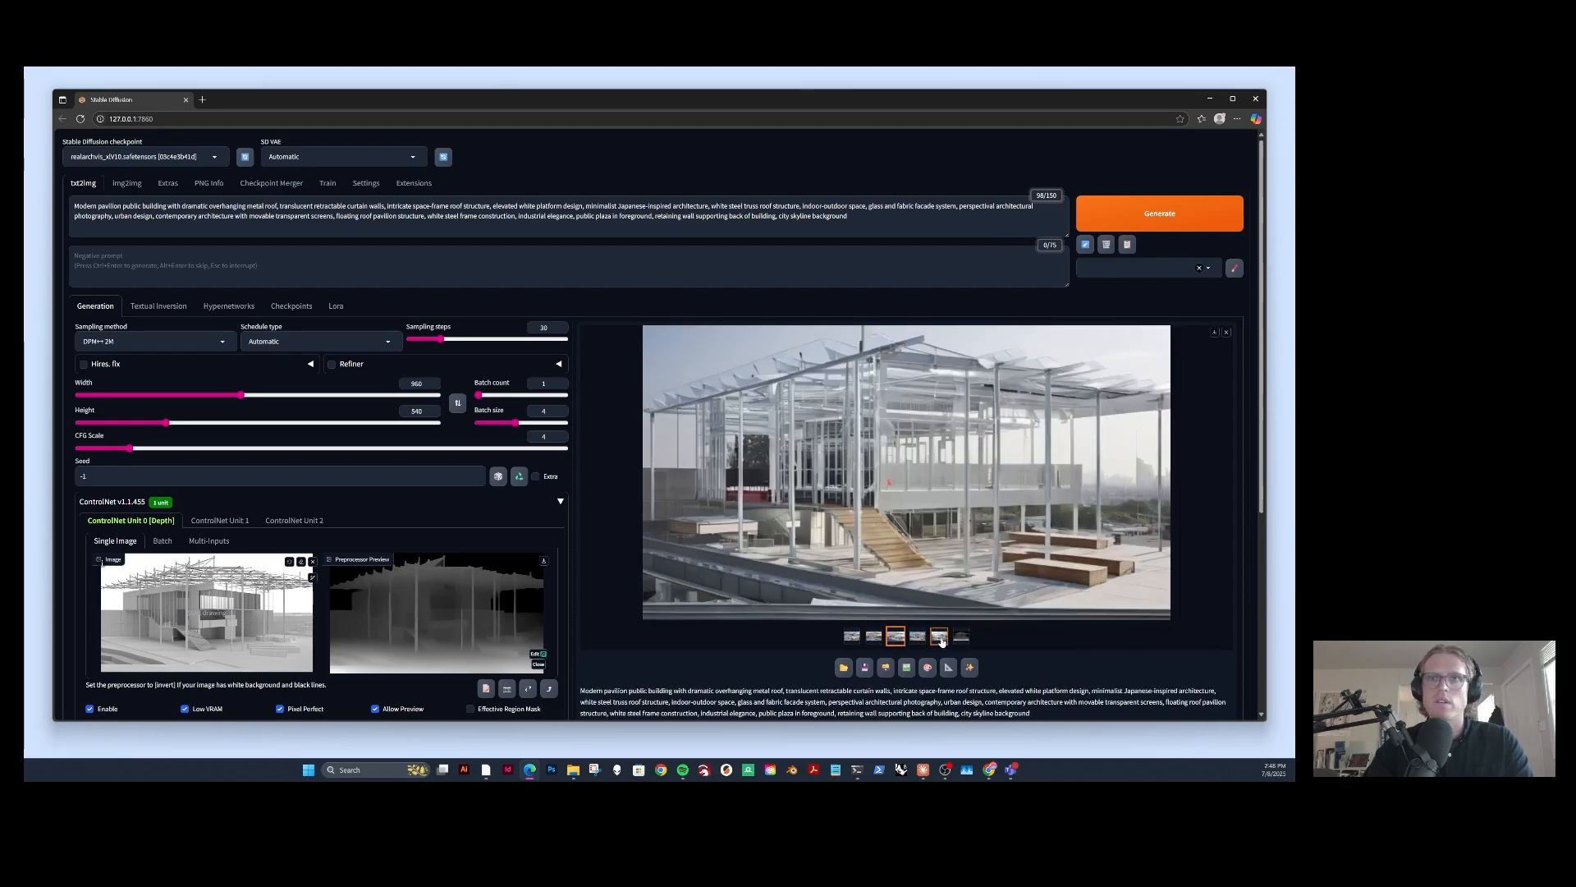
Compare the Depth-guided pavilion renders again, examining the roof, facade and surroundings before revising the prompt.
left_click(939, 637)
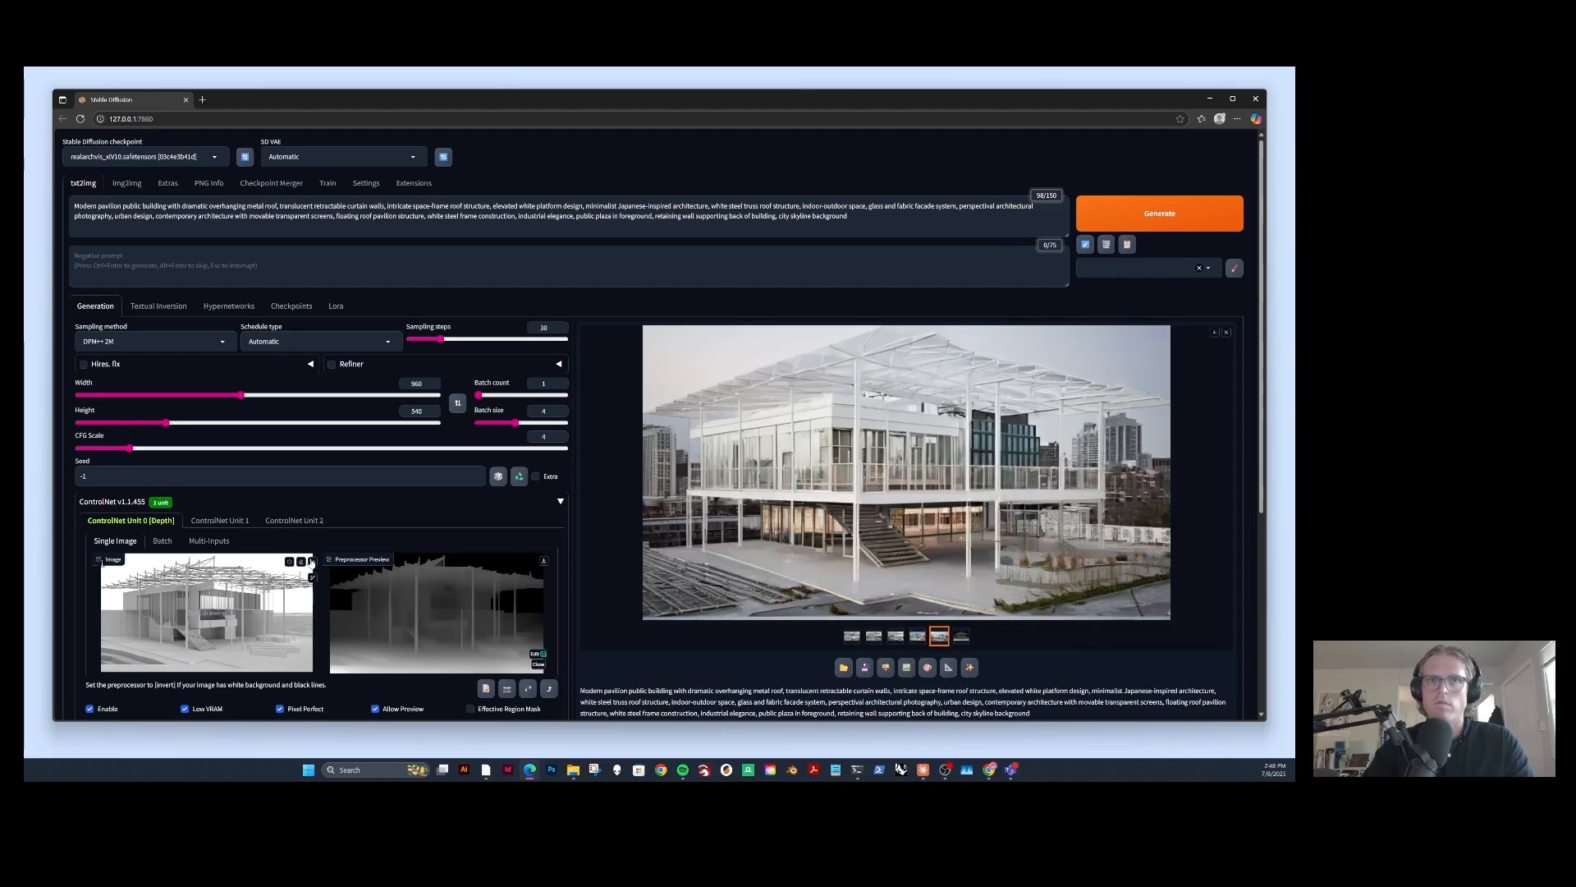
scroll(312, 562, "down", 3)
scroll(431, 619, "up", 2)
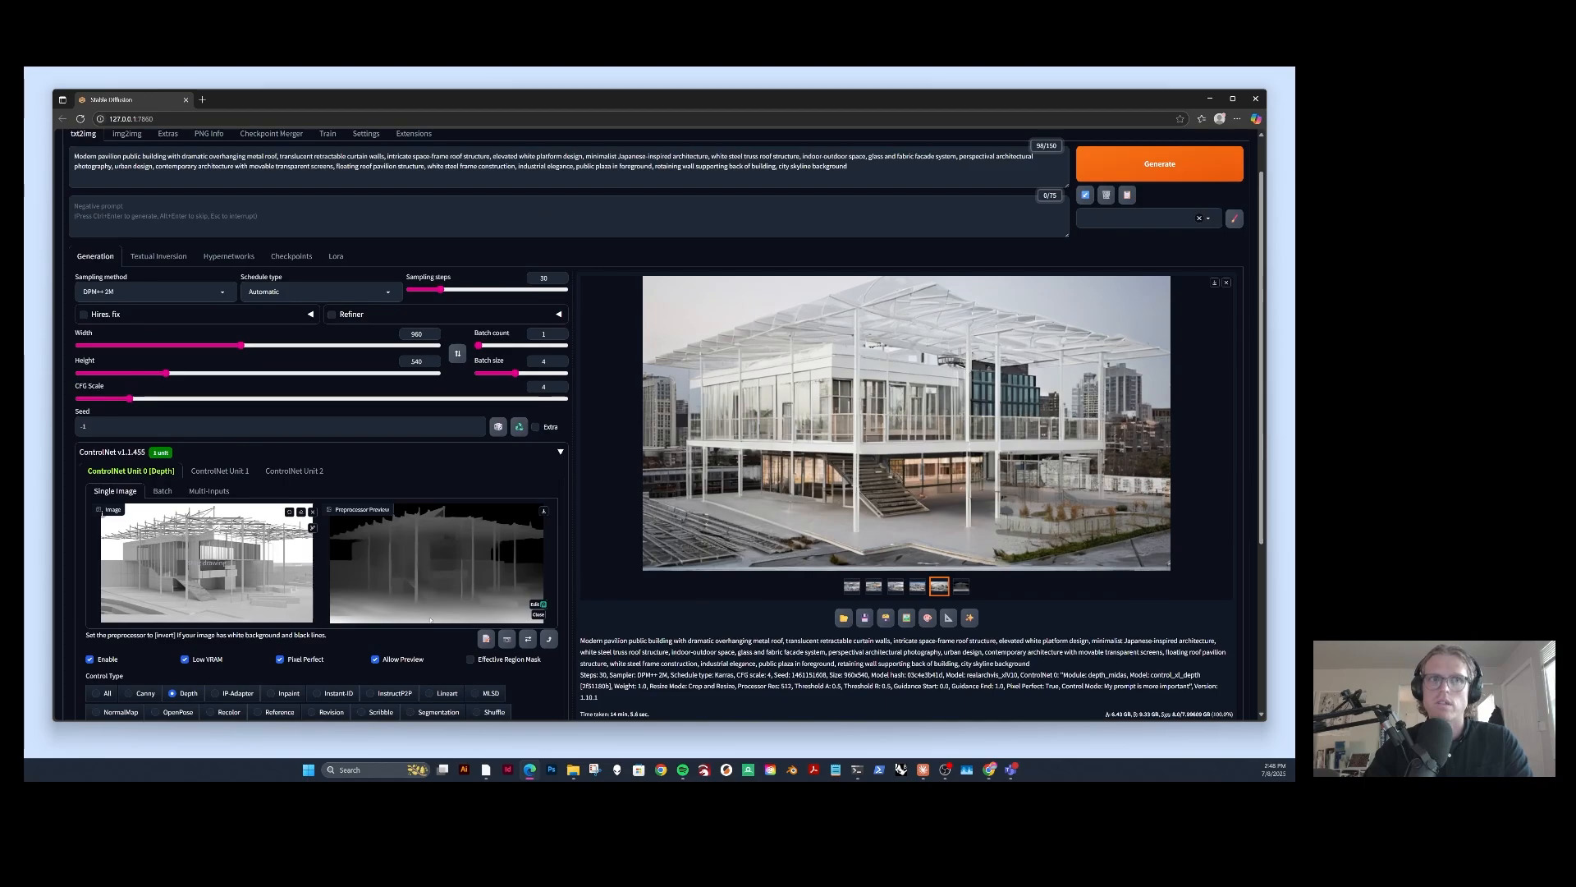
scroll(431, 619, "down", 1)
left_click(917, 536)
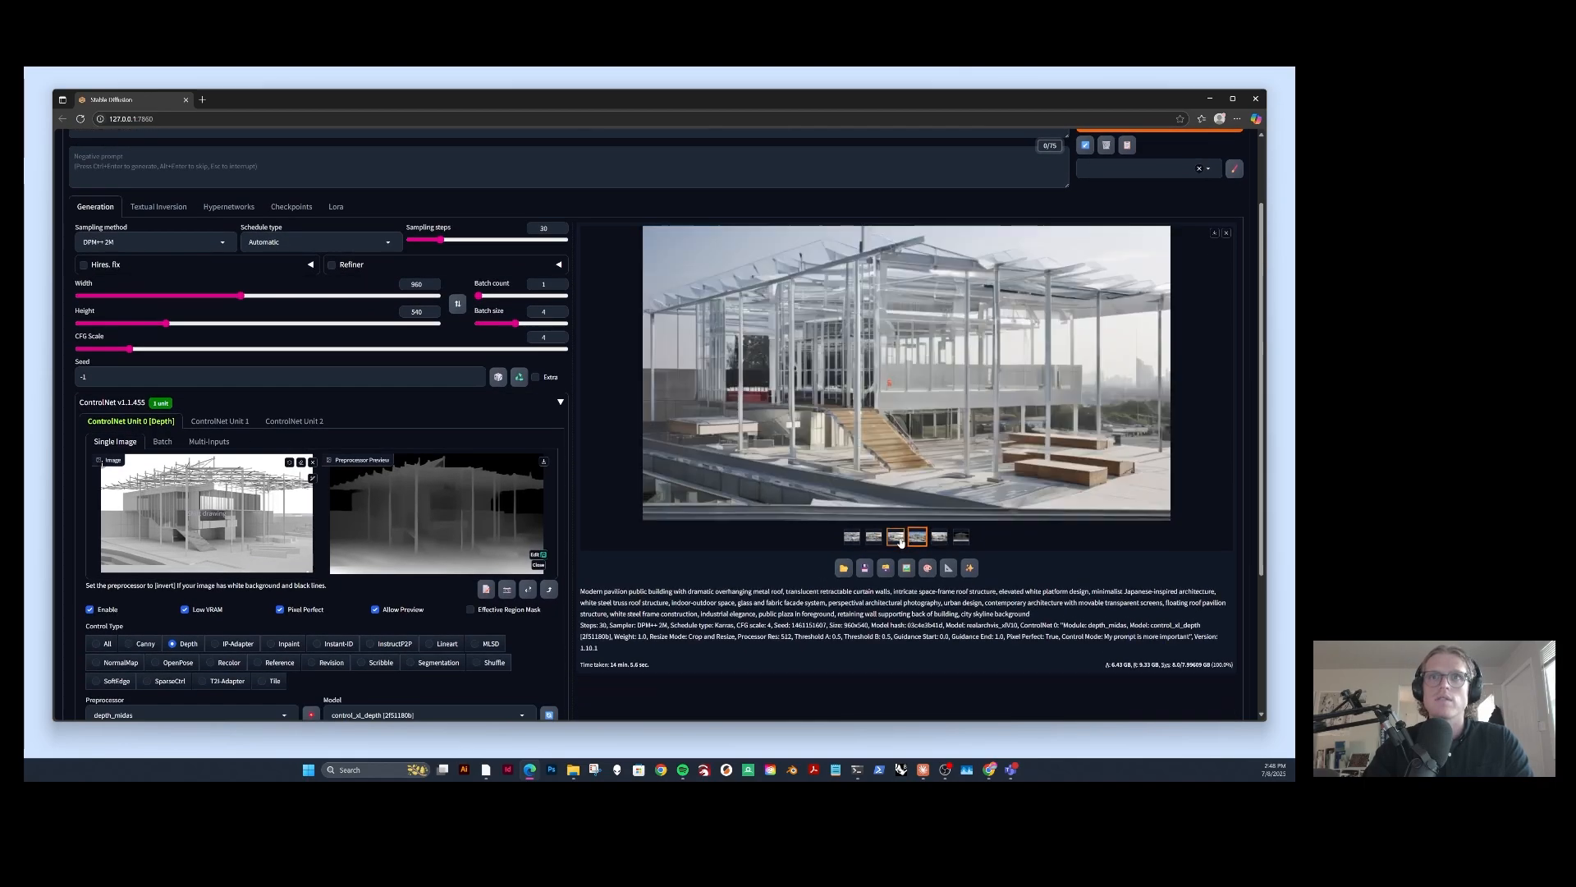
left_click(874, 536)
scroll(580, 490, "up", 2)
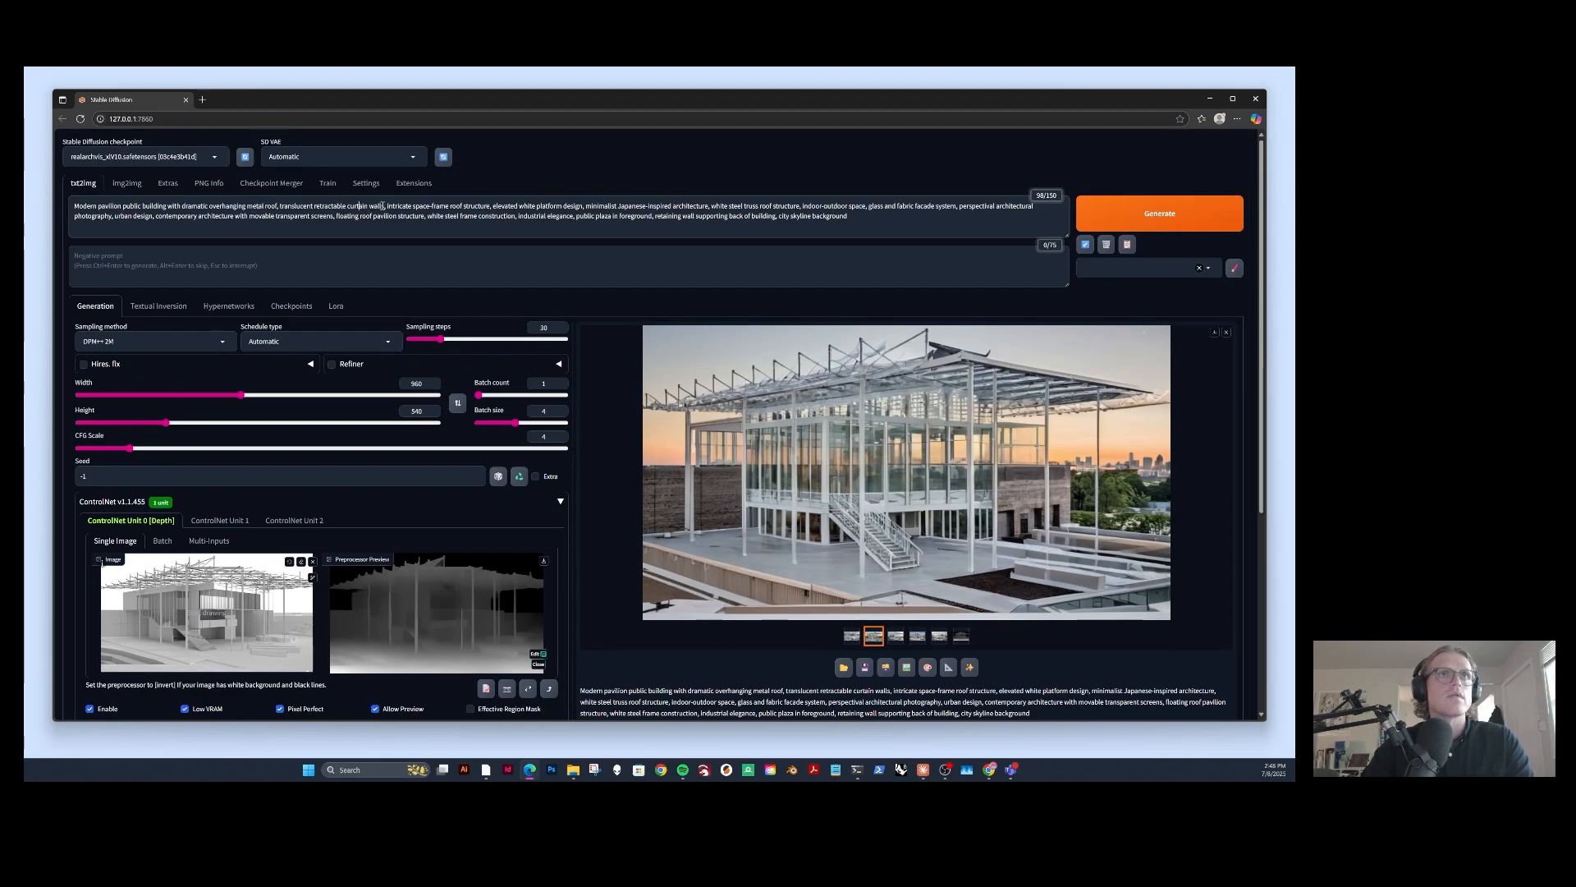
Replace "translucent retractable curtain walls" with "perforated metal walls" in the prompt.
left_click_drag(385, 205, 335, 206)
left_click(307, 206)
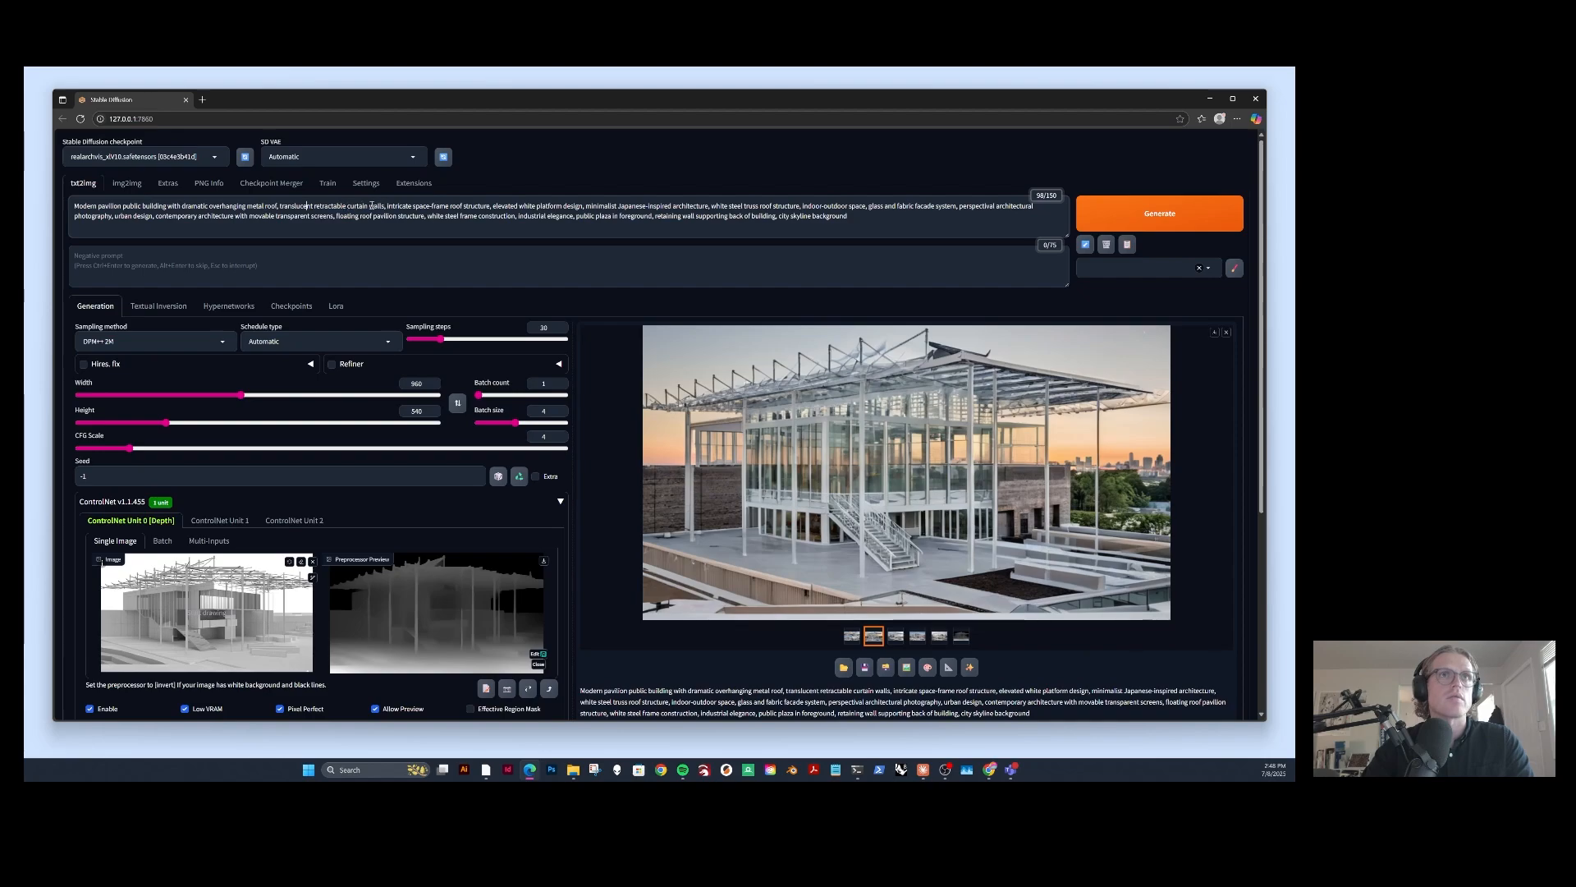
left_click_drag(369, 206, 281, 204)
type("perforat")
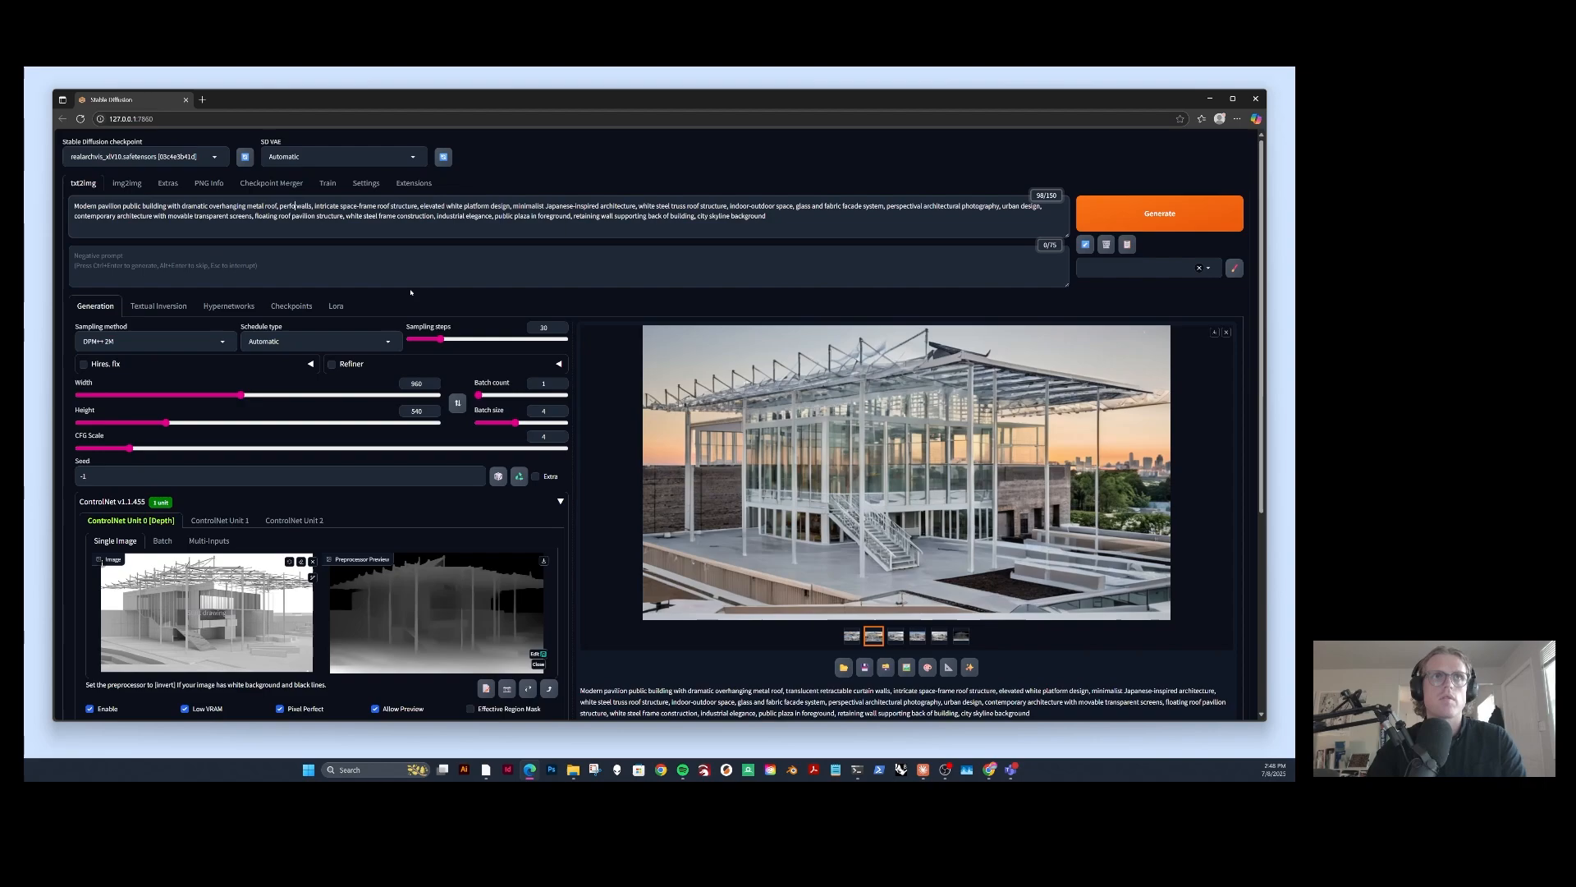
type("ed metal mesh")
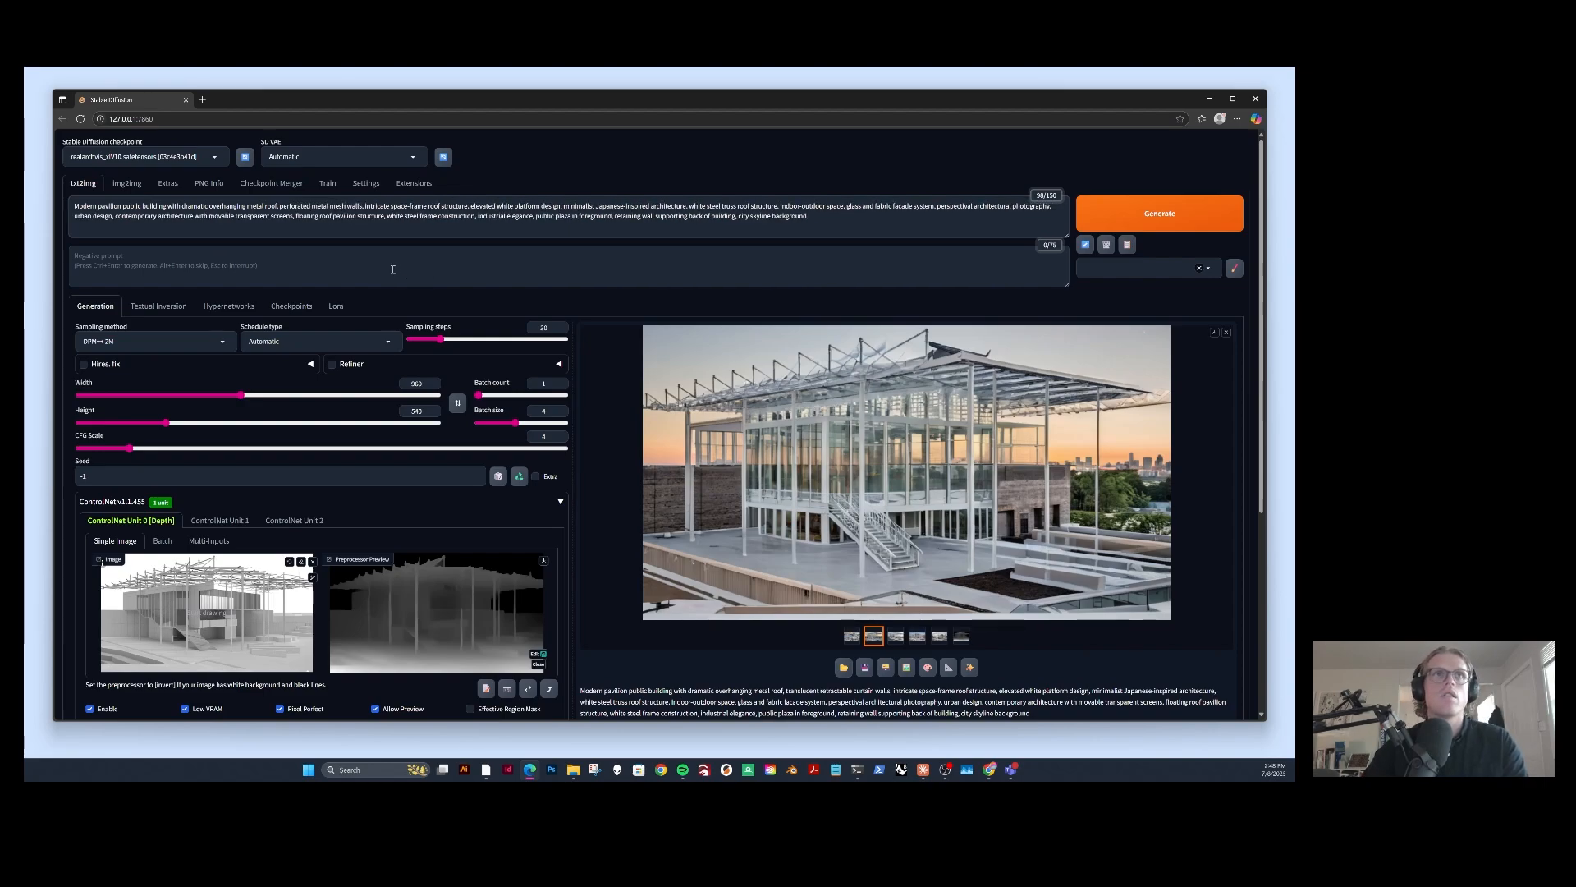
double_click(346, 206)
key("BackSpace")
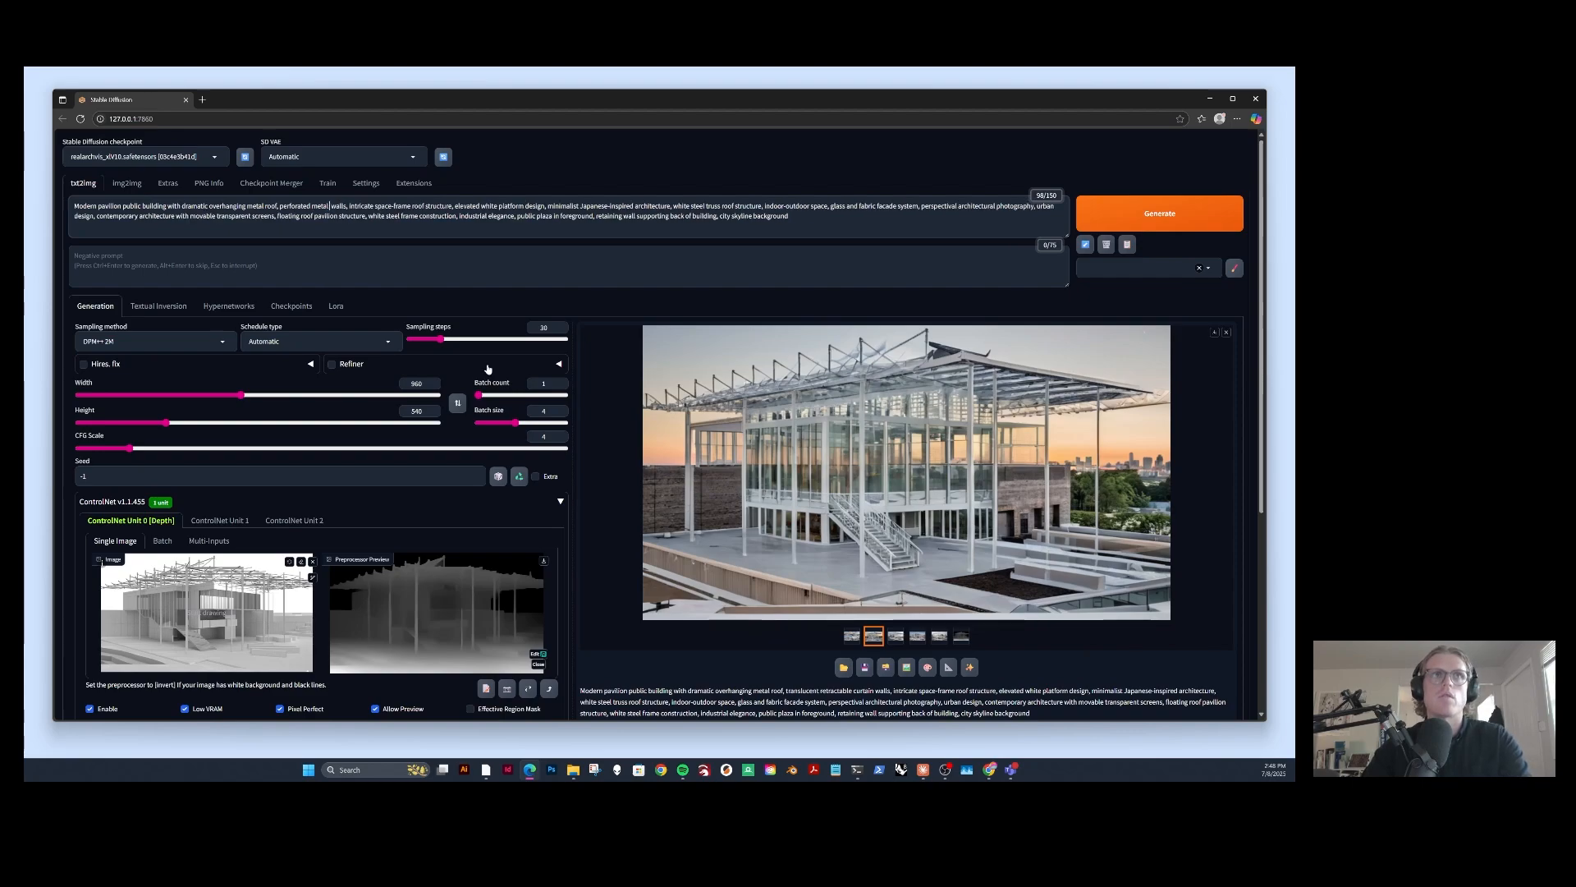
key("BackSpace")
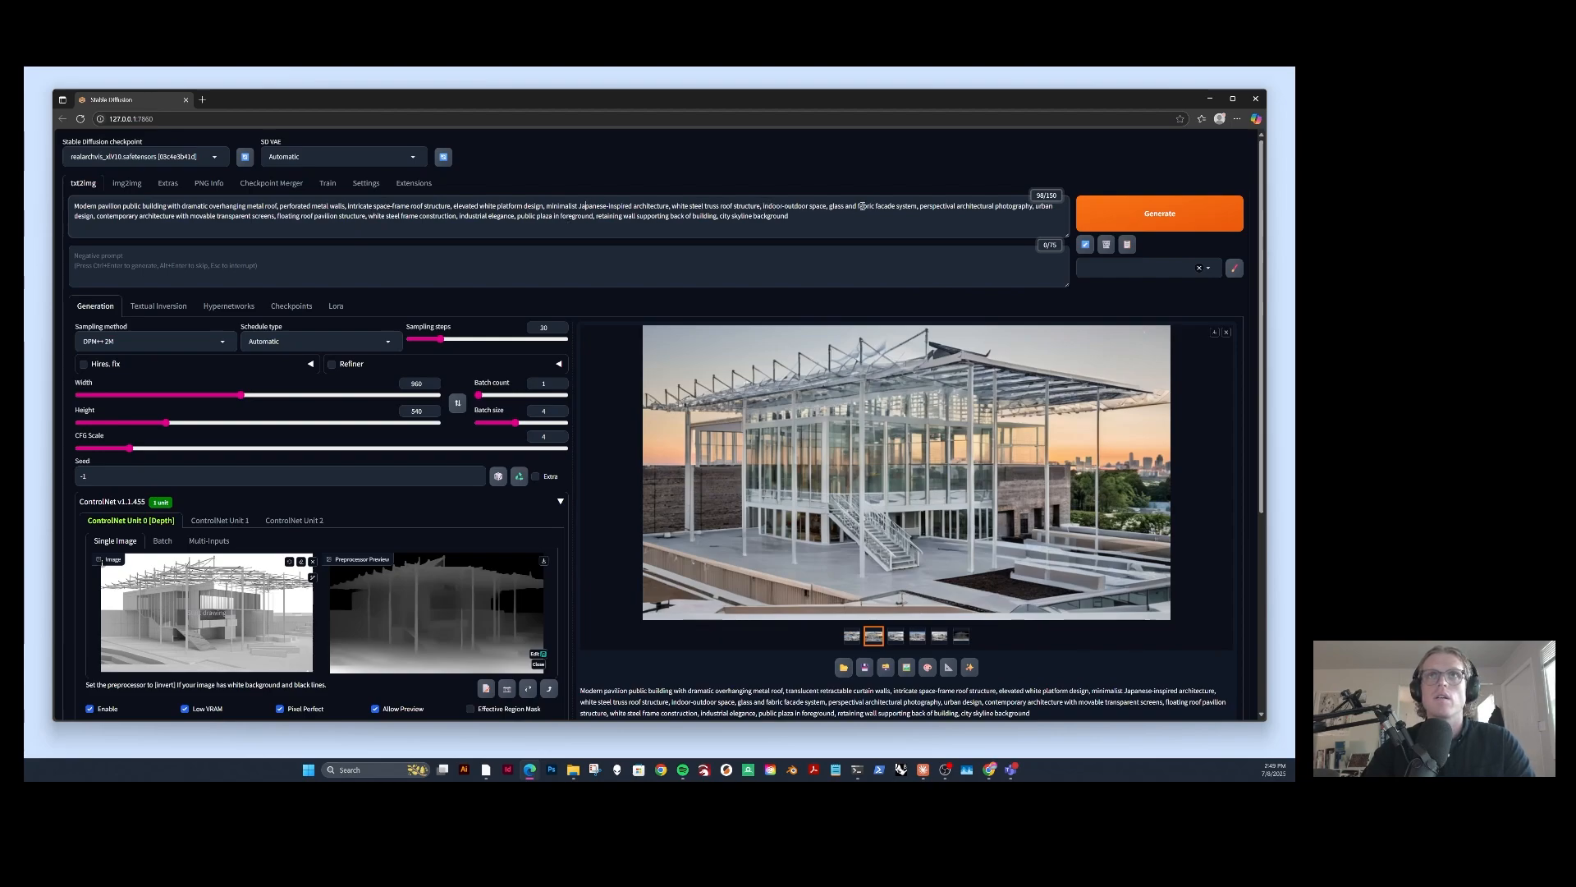
Replace "glass and fabric facade system" with "perforated metal facade system" in the prompt.
left_click_drag(917, 205, 829, 206)
key("BackSpace")
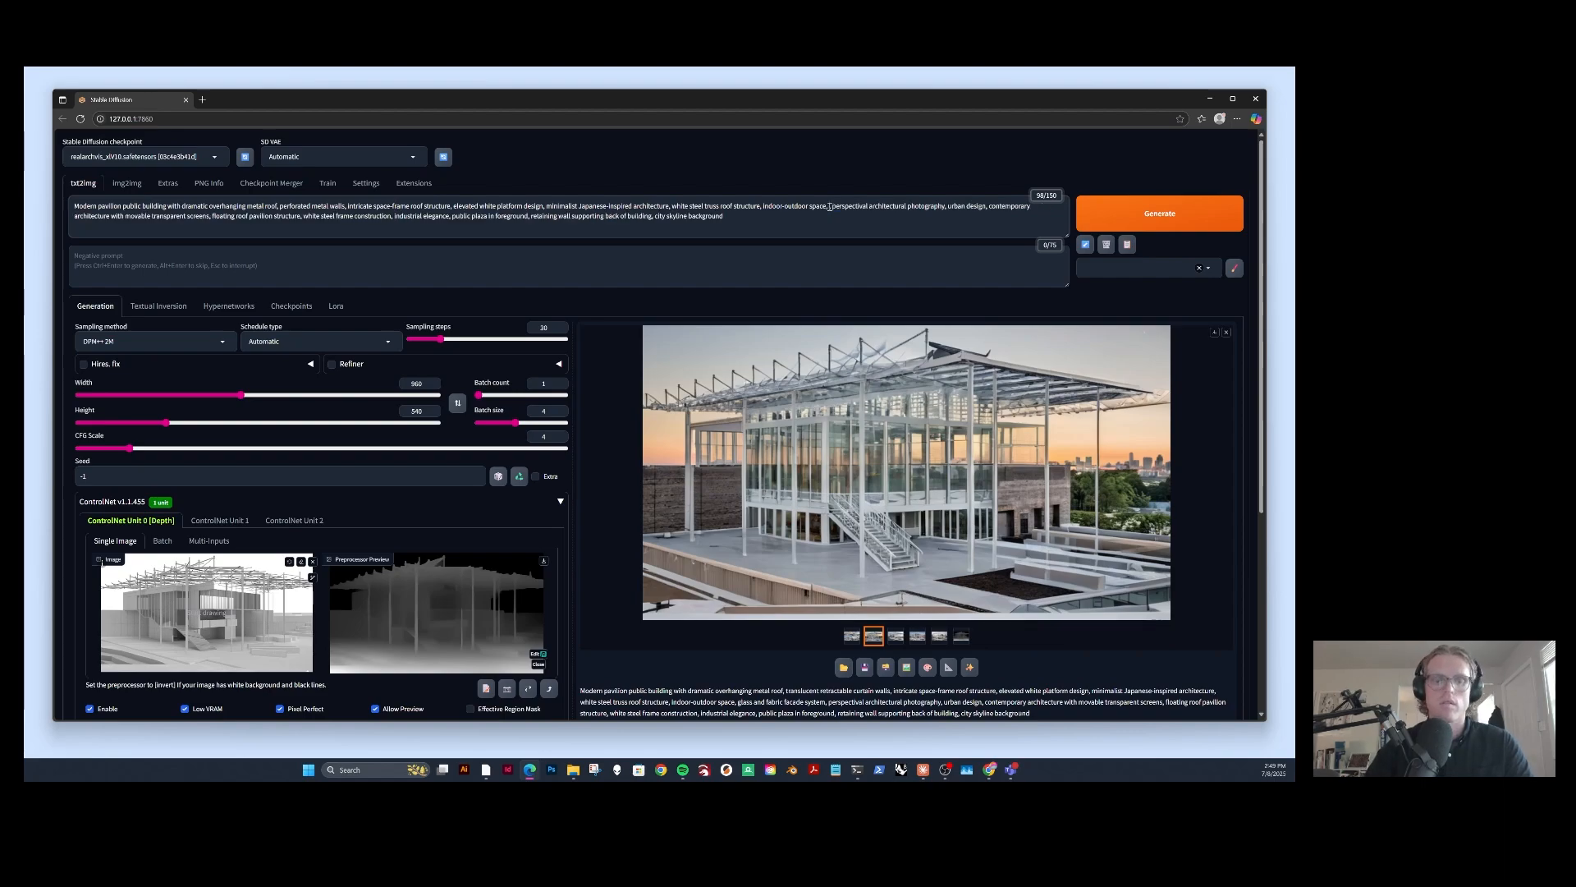
type("perforated,")
type(" metal facade s")
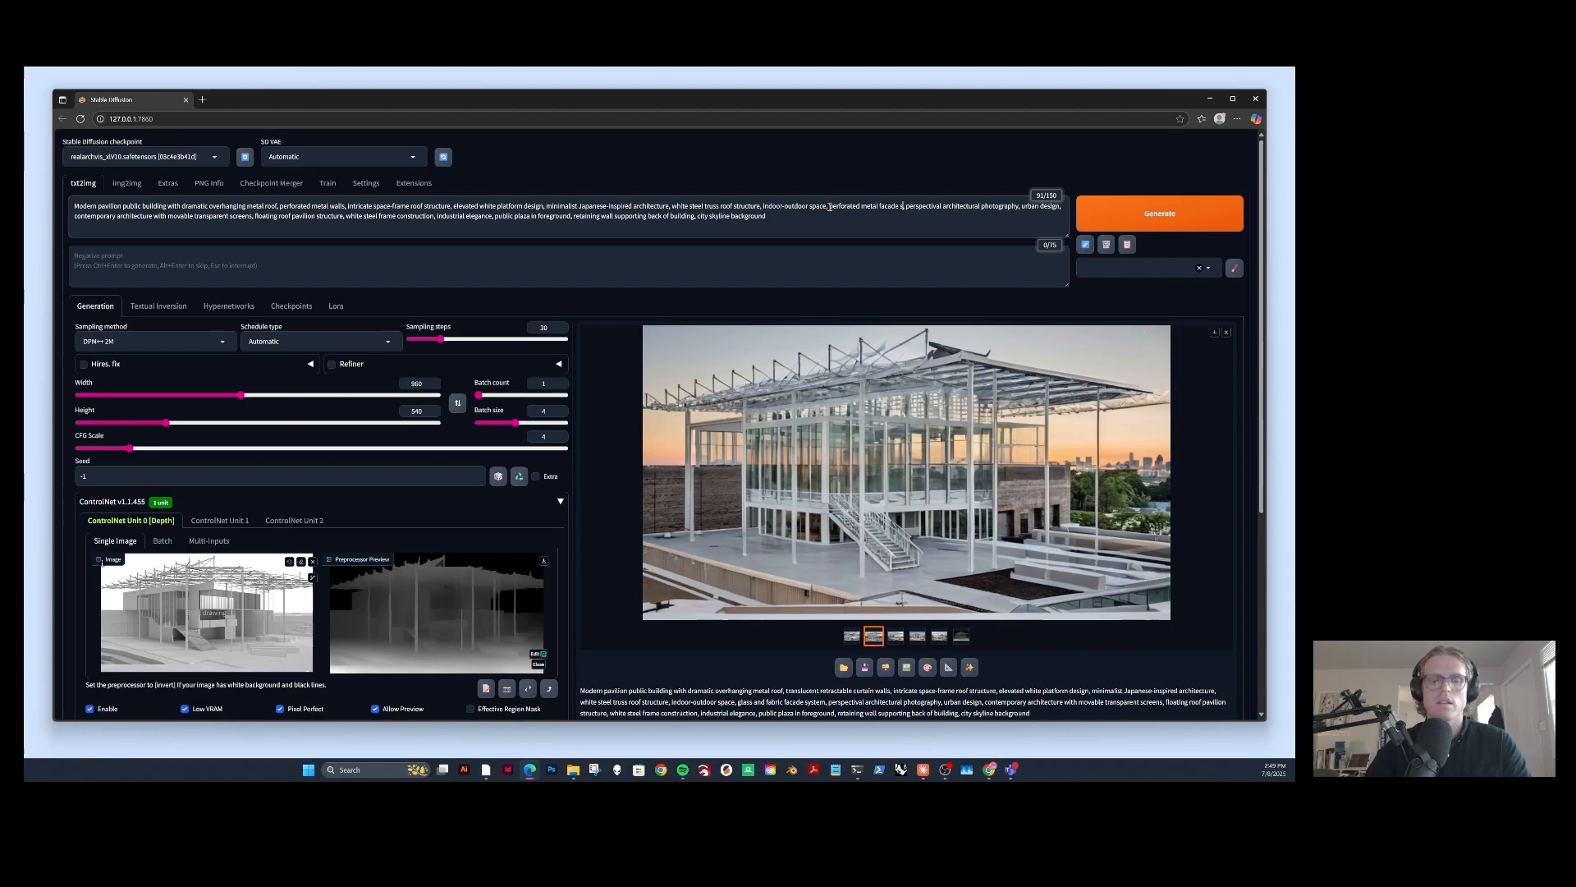
type("ystem")
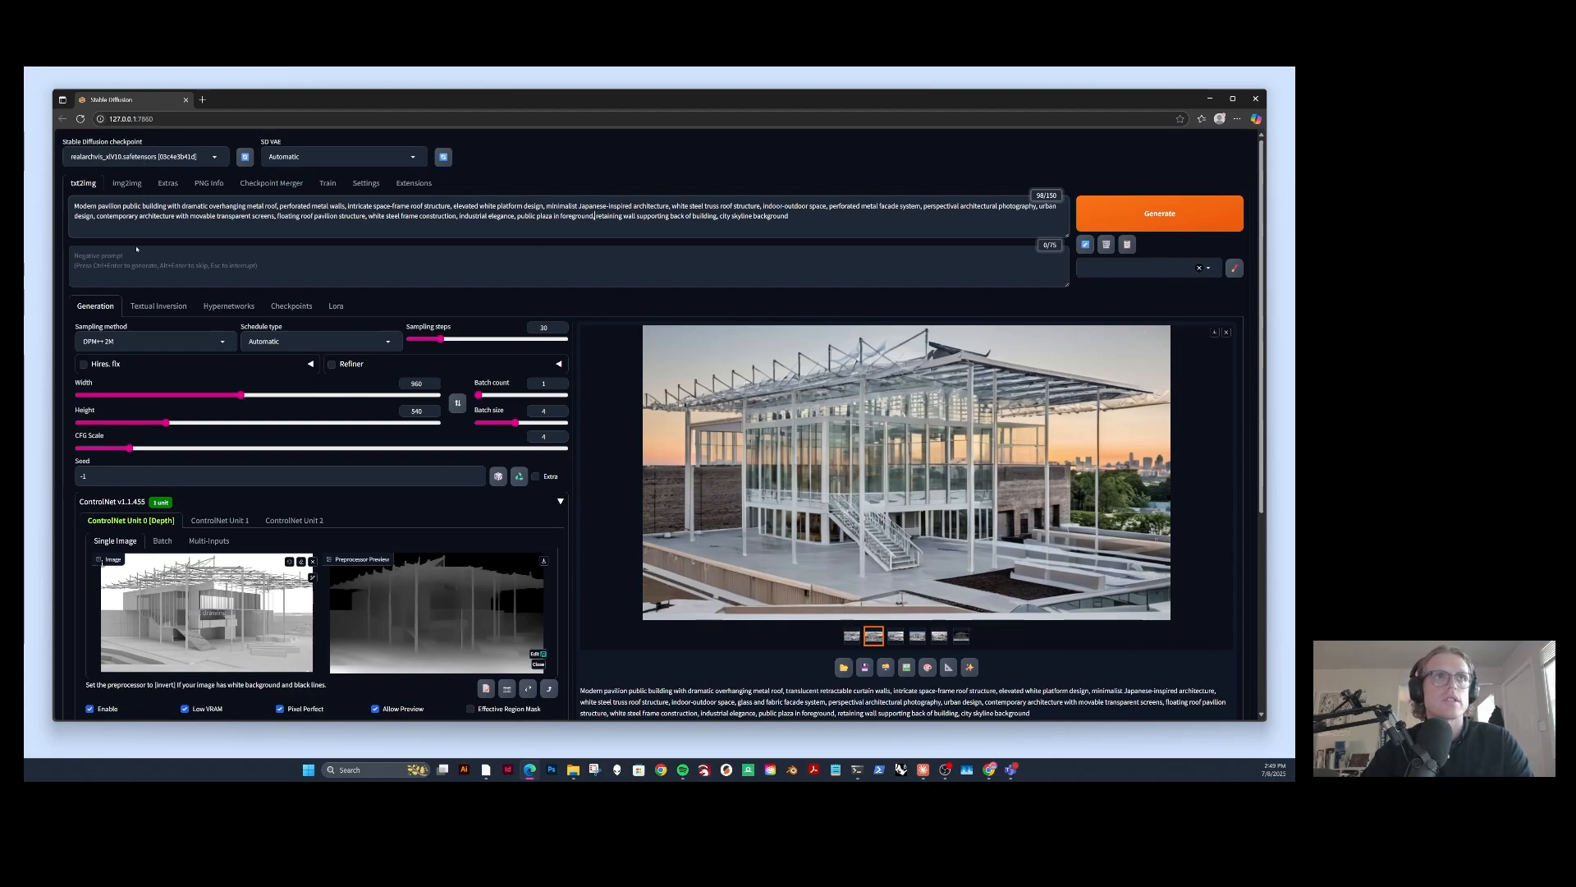
Enter "glass" as the negative prompt and switch the Stable Diffusion checkpoint to juggernautXL_ragnarokBy.
left_click(120, 268)
type("glass")
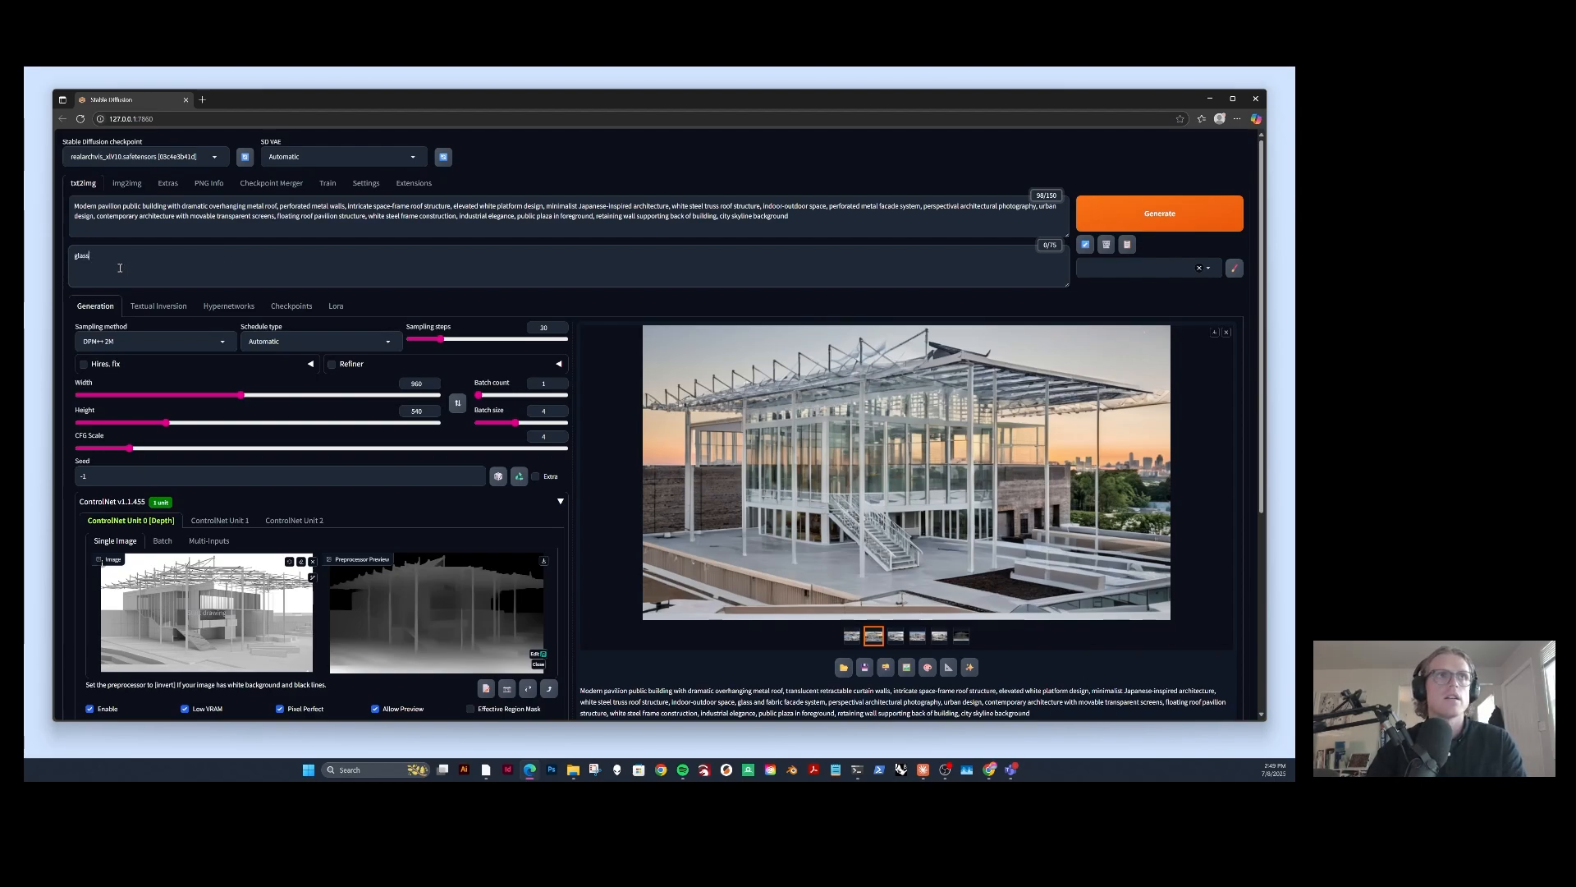
left_click(128, 156)
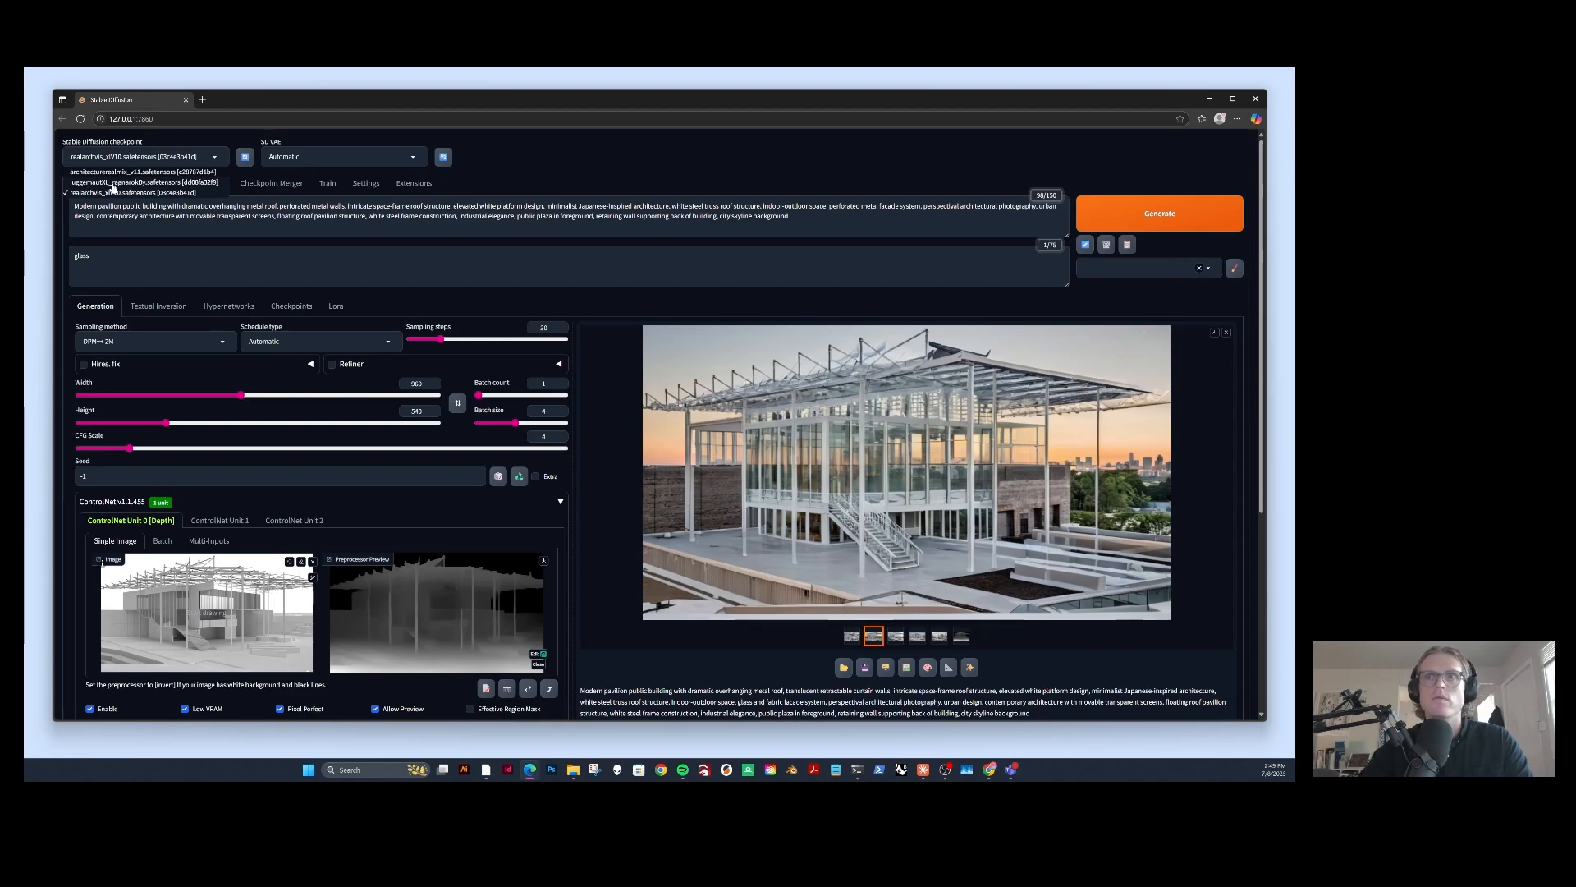
left_click(113, 183)
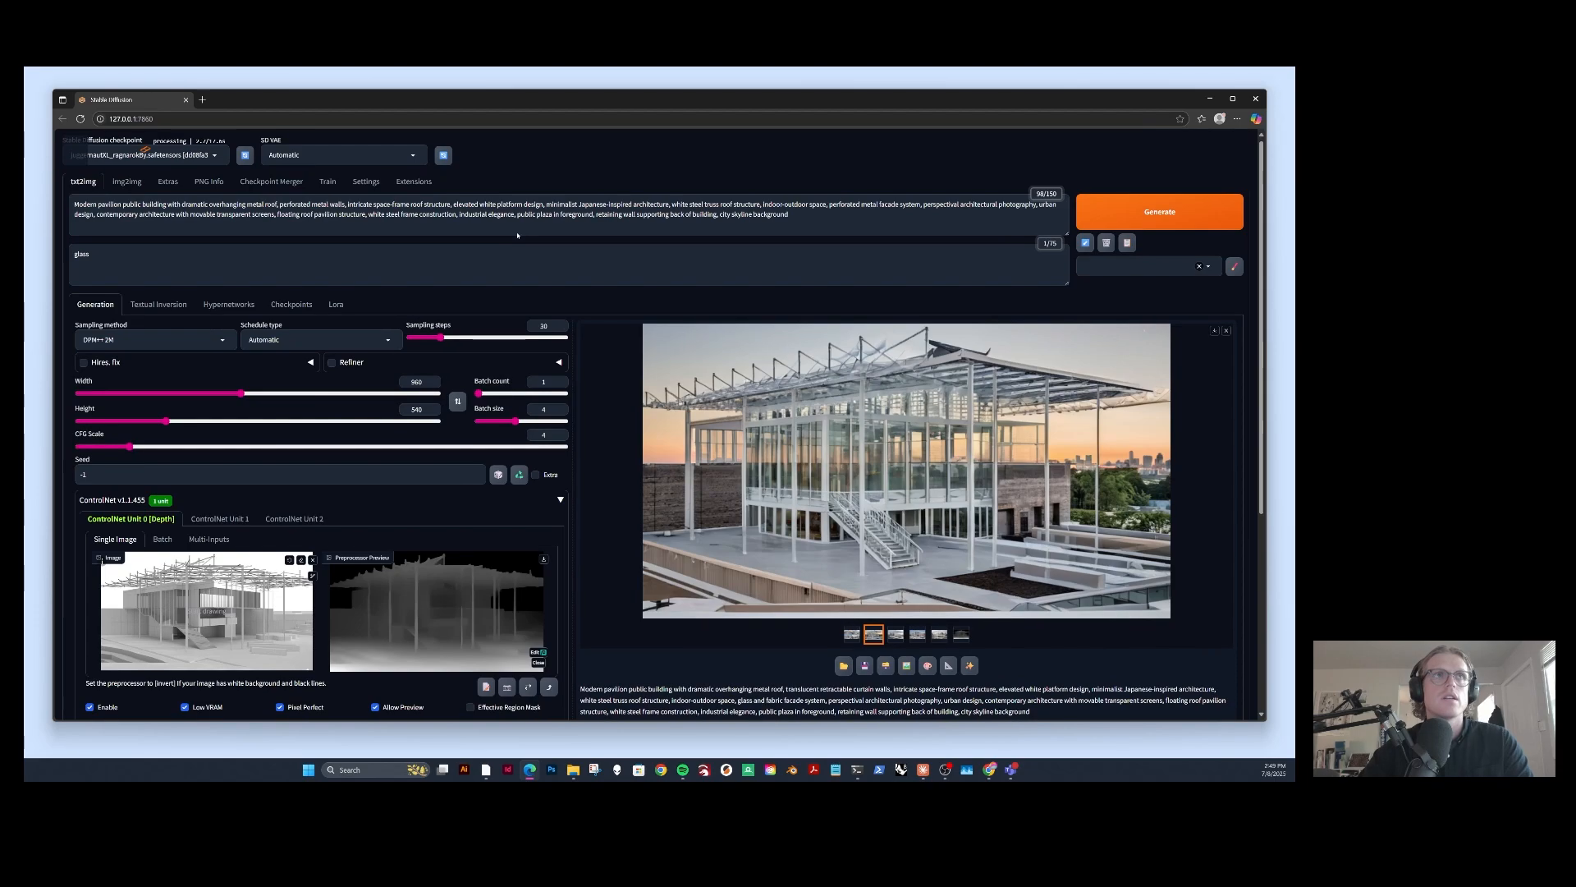
Set the ControlNet control type to Canny and run the canny preprocessor preview on the pavilion image.
scroll(517, 236, "down", 3)
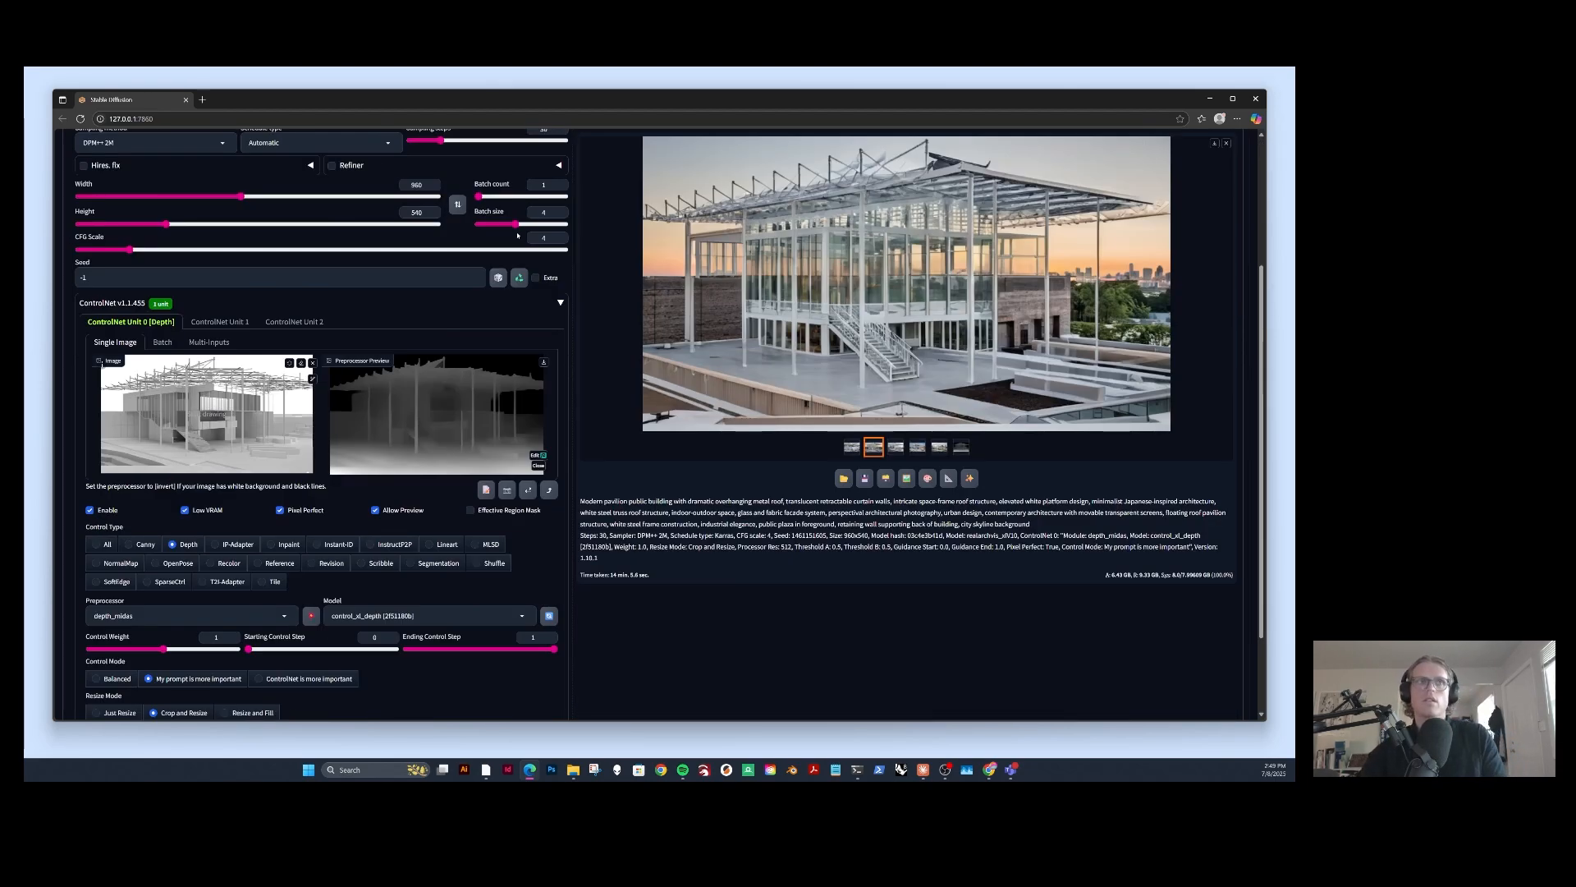
scroll(201, 551, "down", 2)
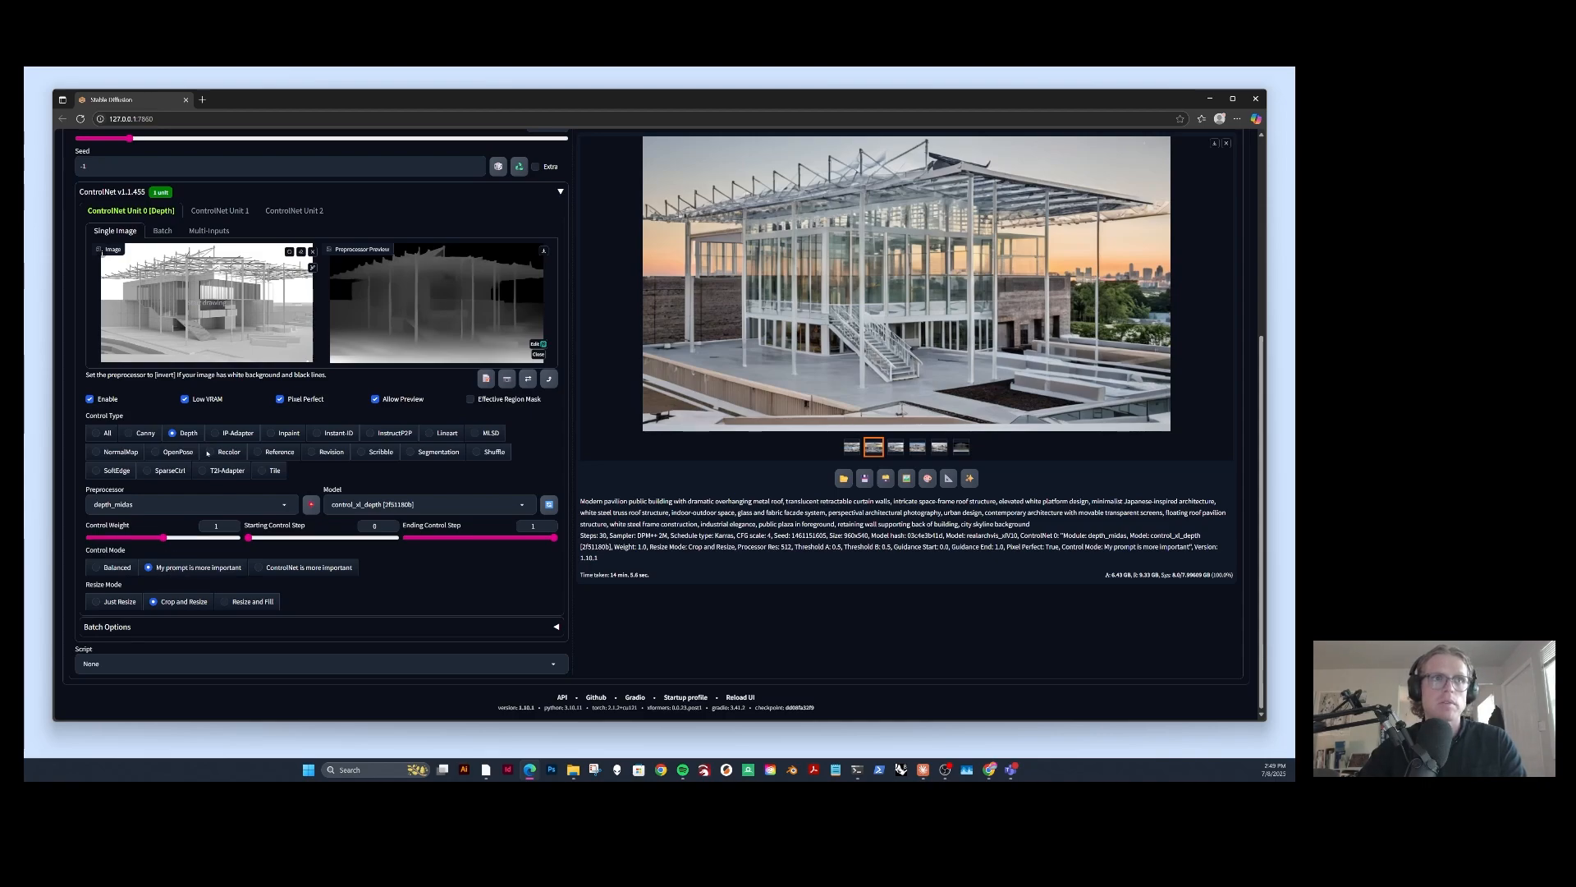
left_click(144, 433)
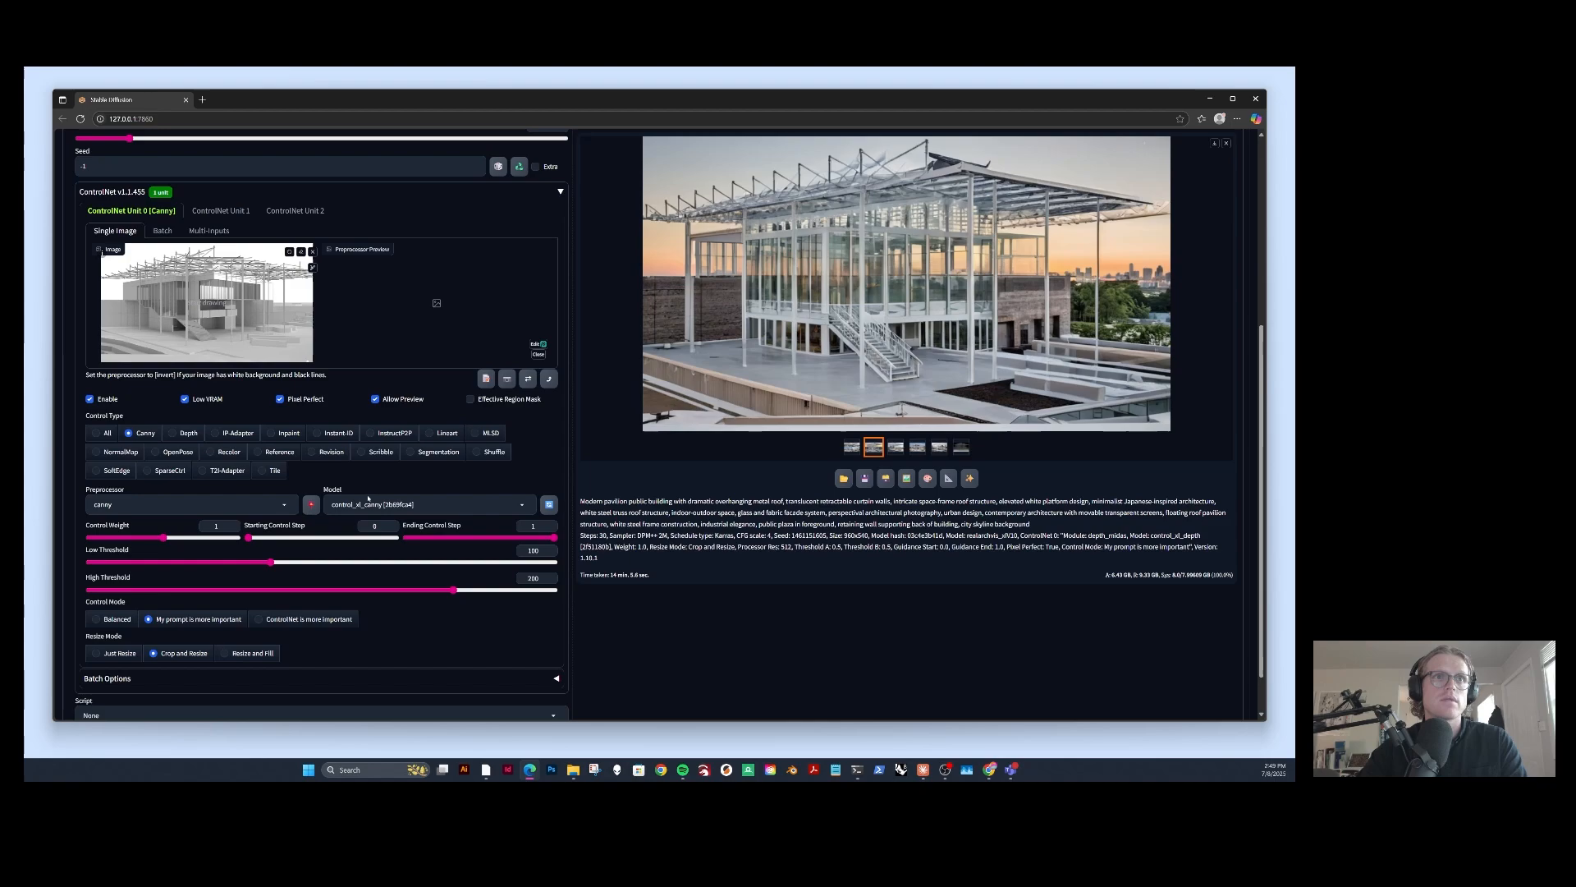
left_click(311, 504)
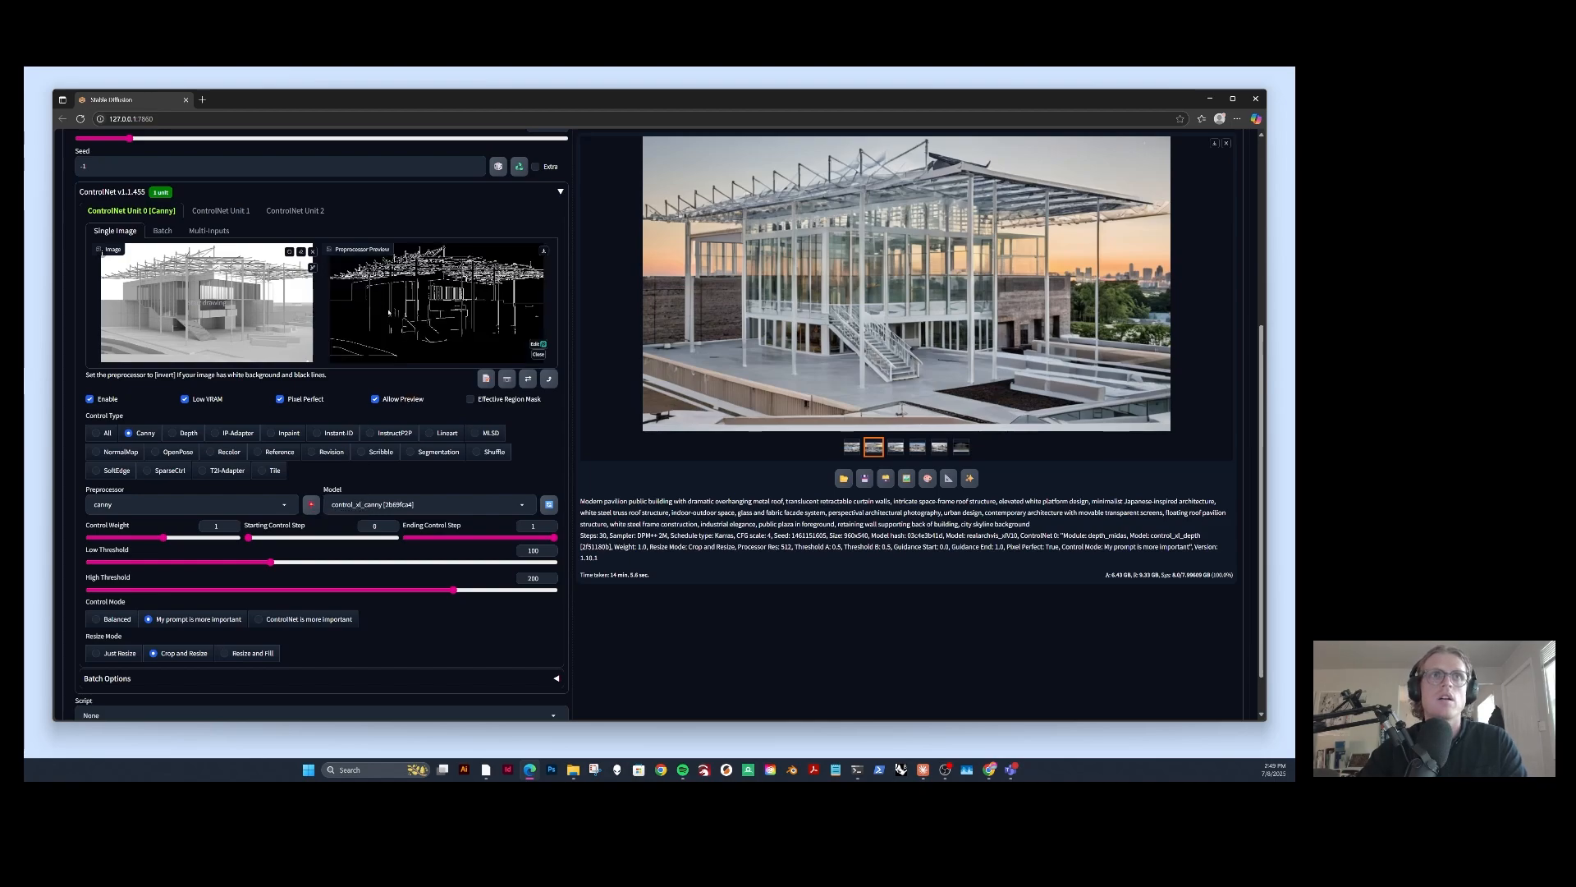
Generate a batch of four pavilion images from the revised prompts with the Canny ControlNet.
scroll(423, 410, "up", 4)
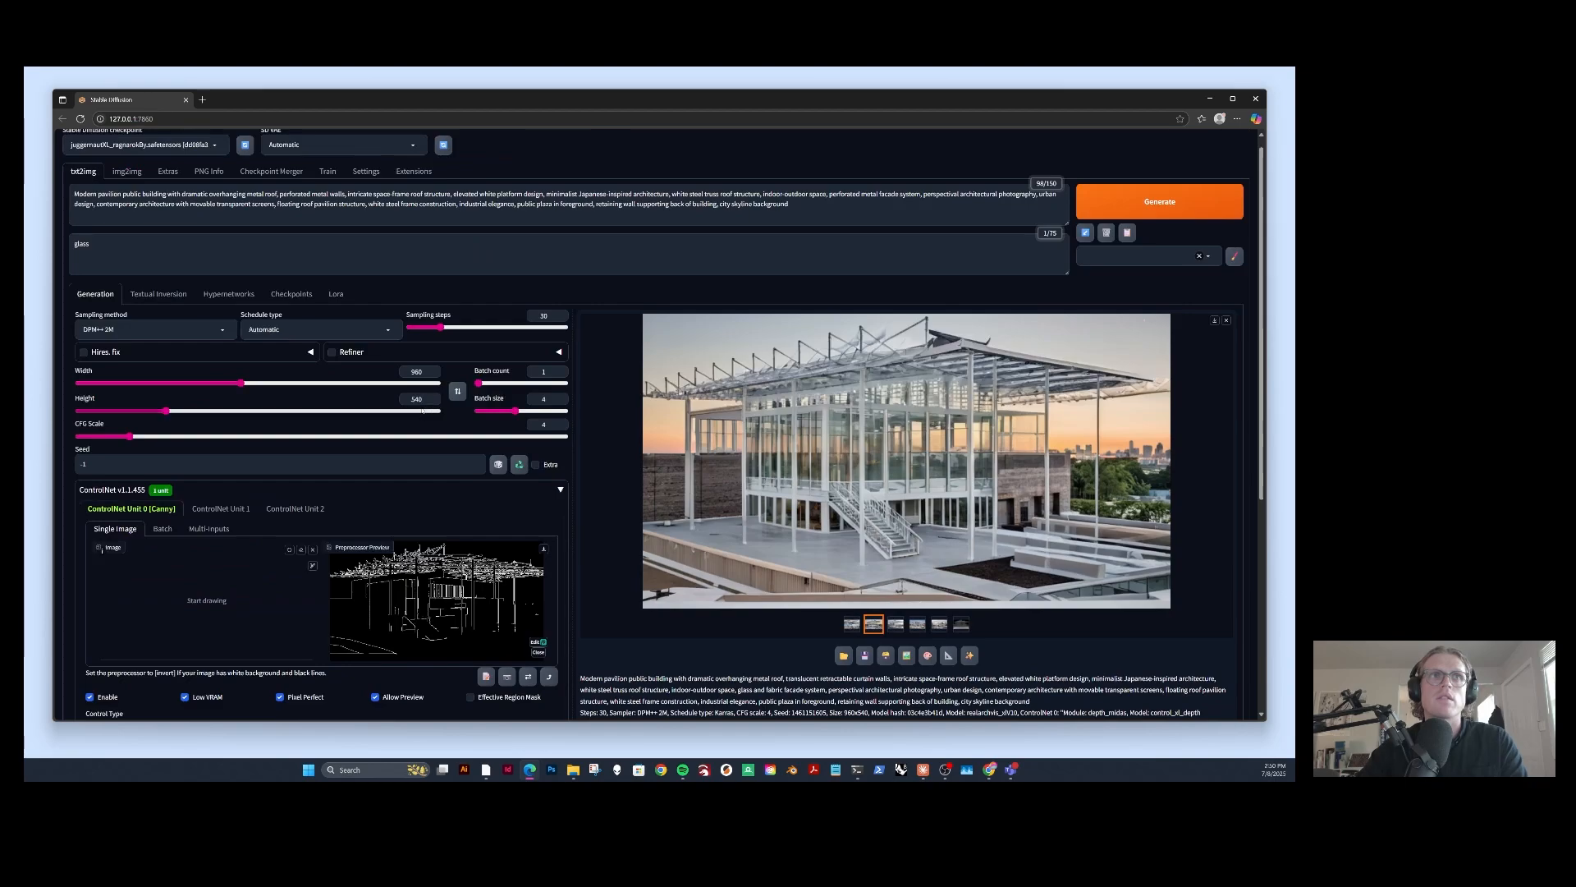
scroll(396, 574, "up", 1)
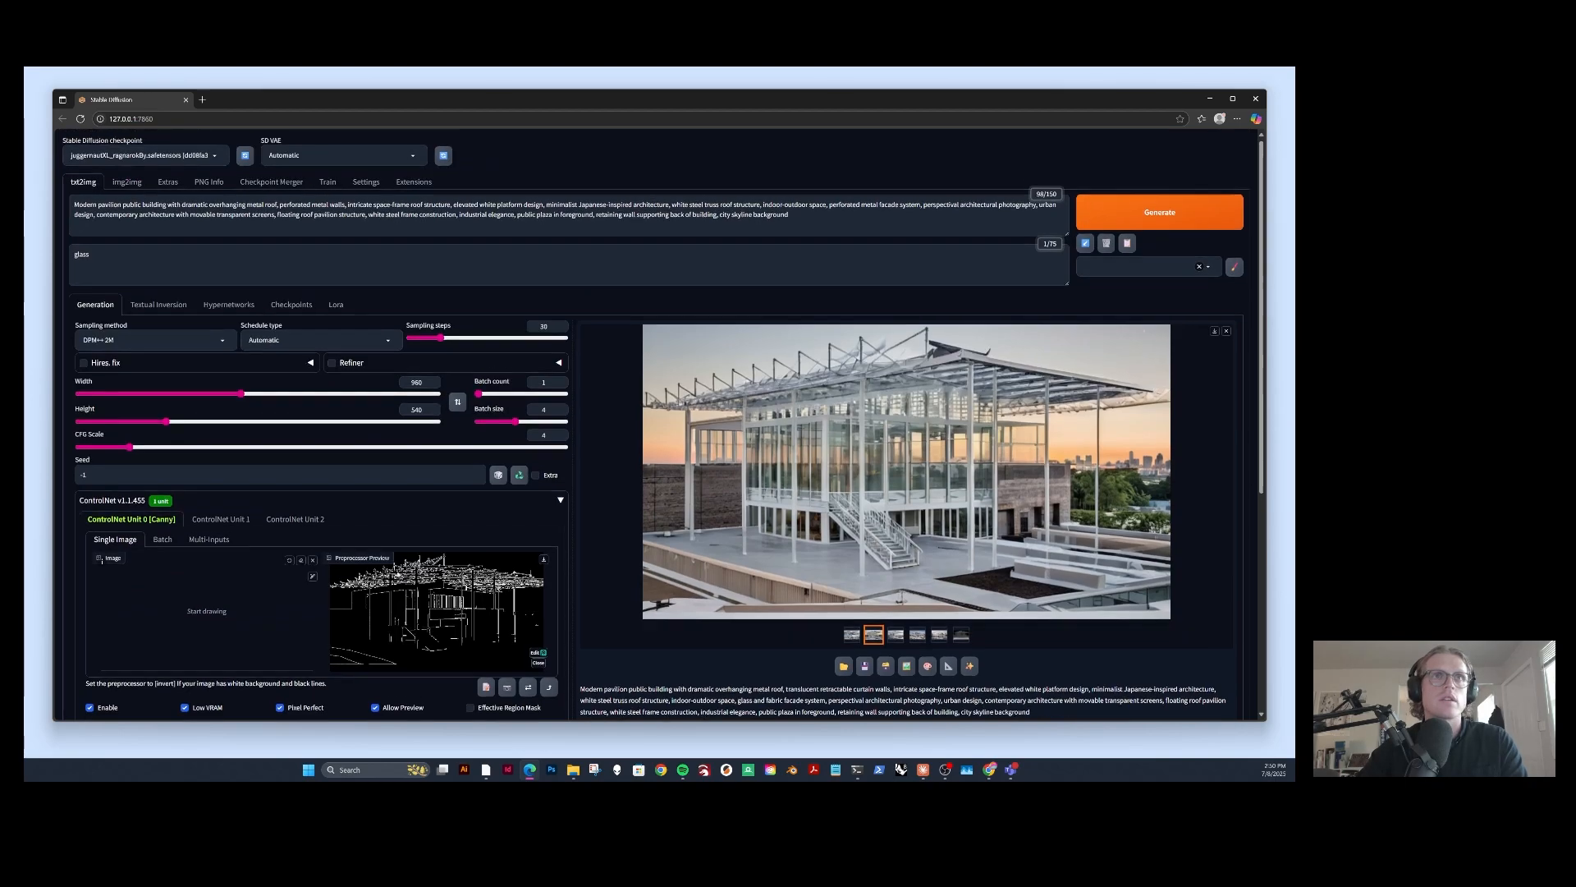
left_click(1146, 215)
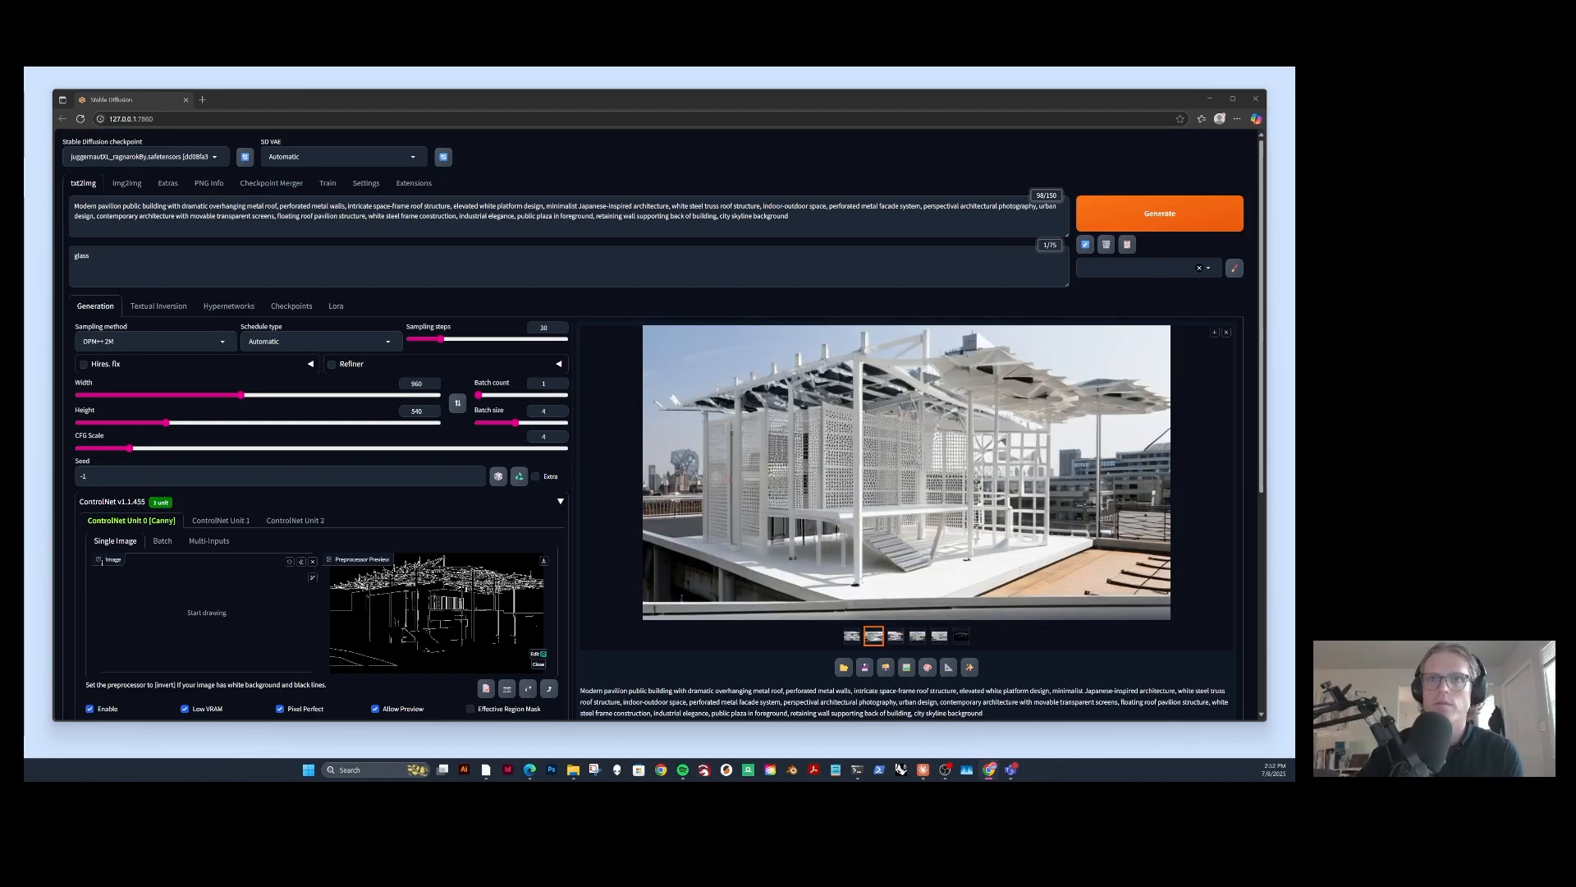
Compare the four Canny-guided renders individually, examining the perforated facade, roof structure, stairs and surroundings.
left_click(896, 637)
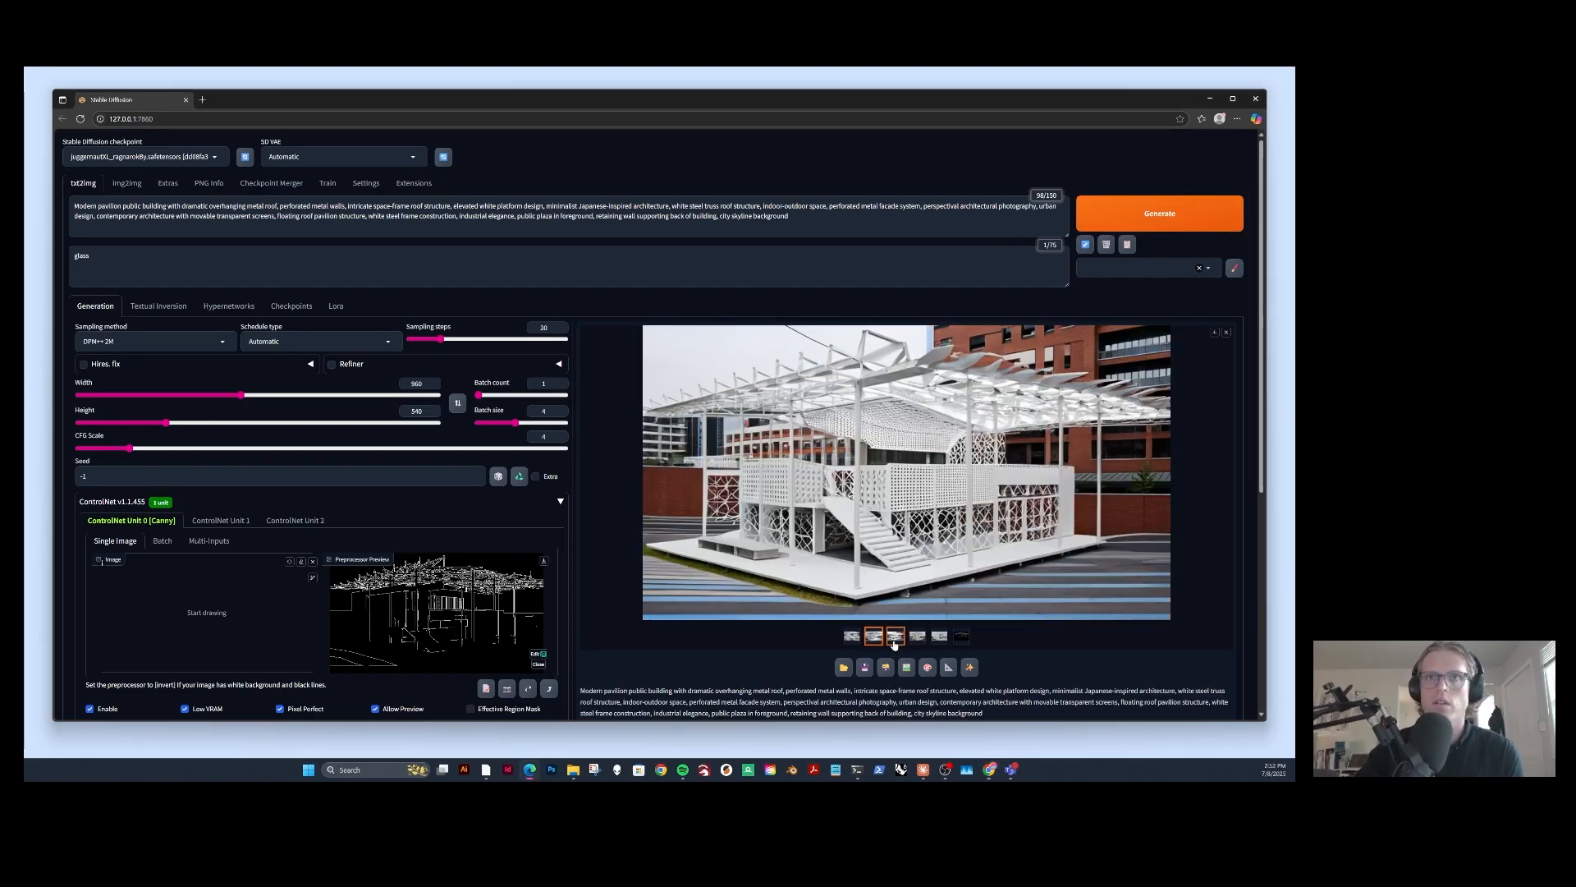
left_click(918, 642)
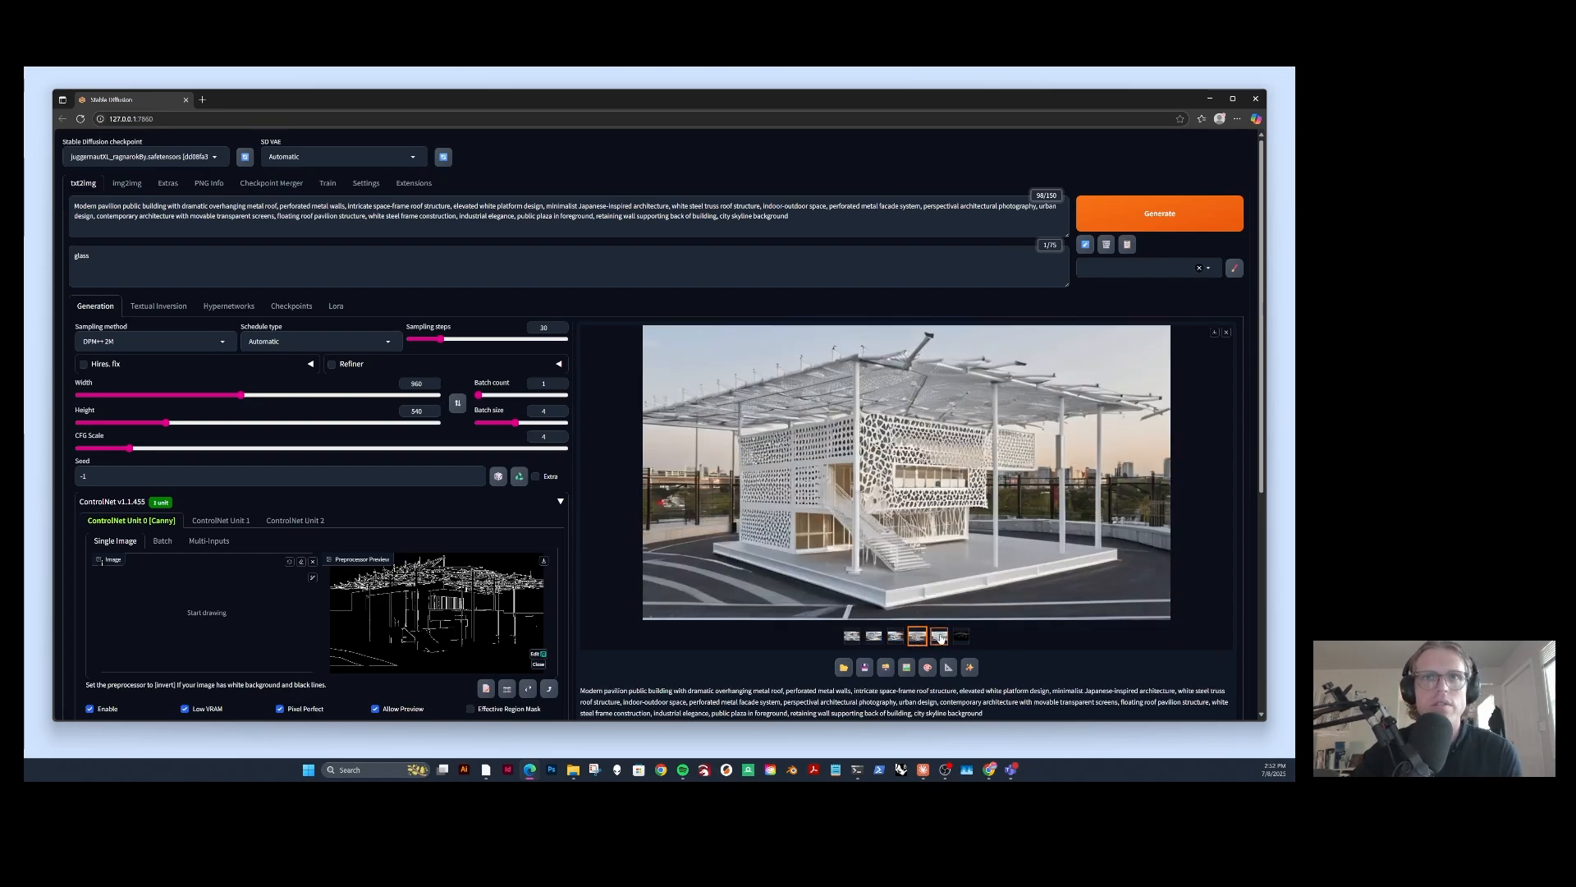
left_click(941, 639)
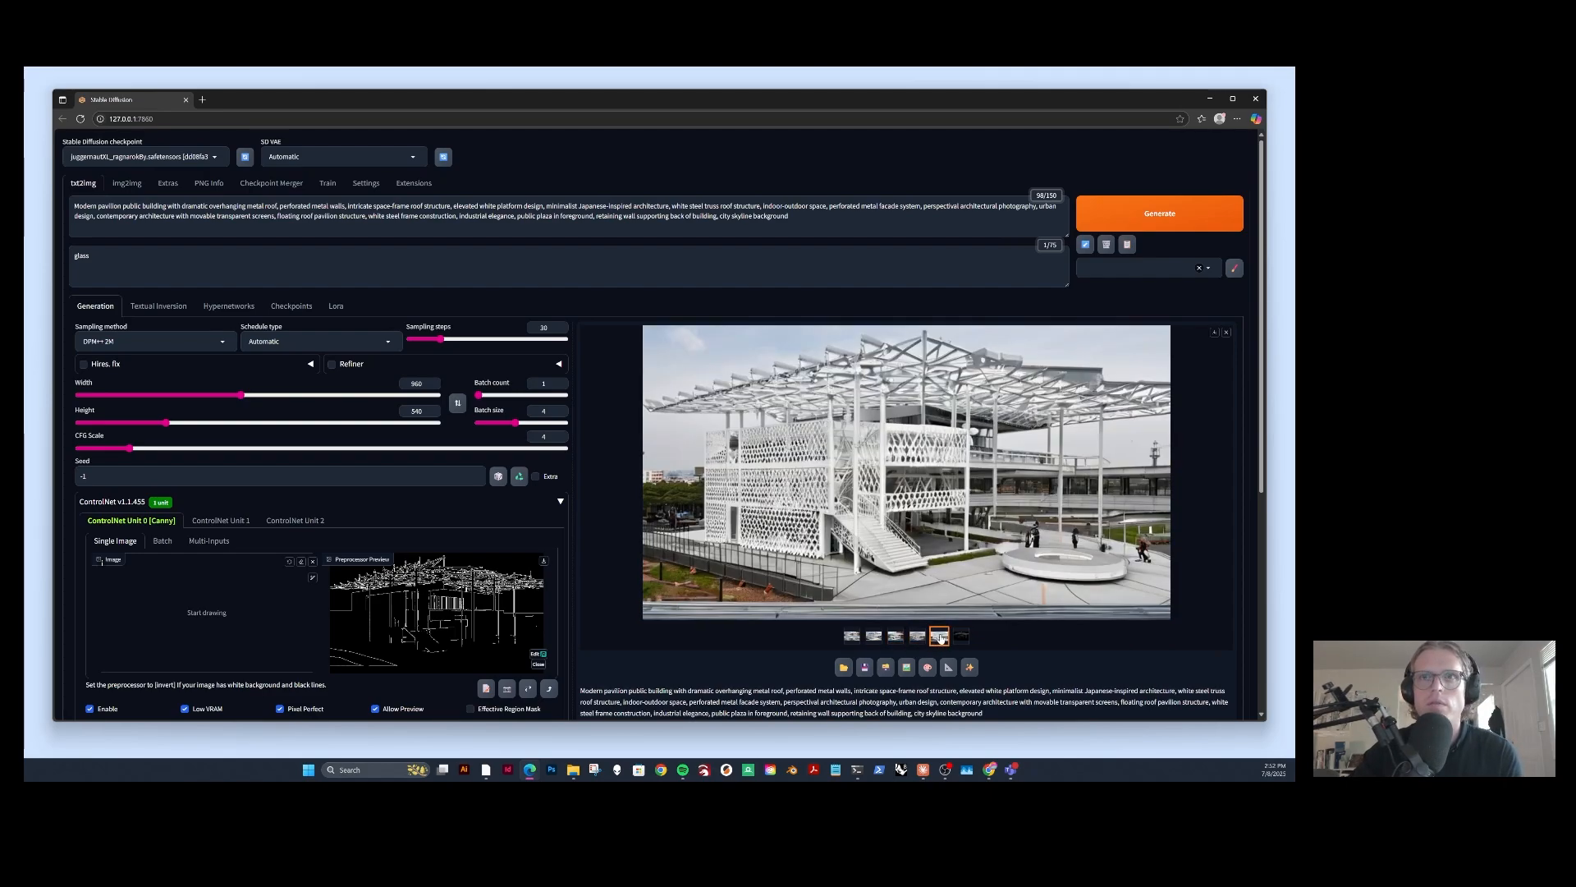
left_click(874, 638)
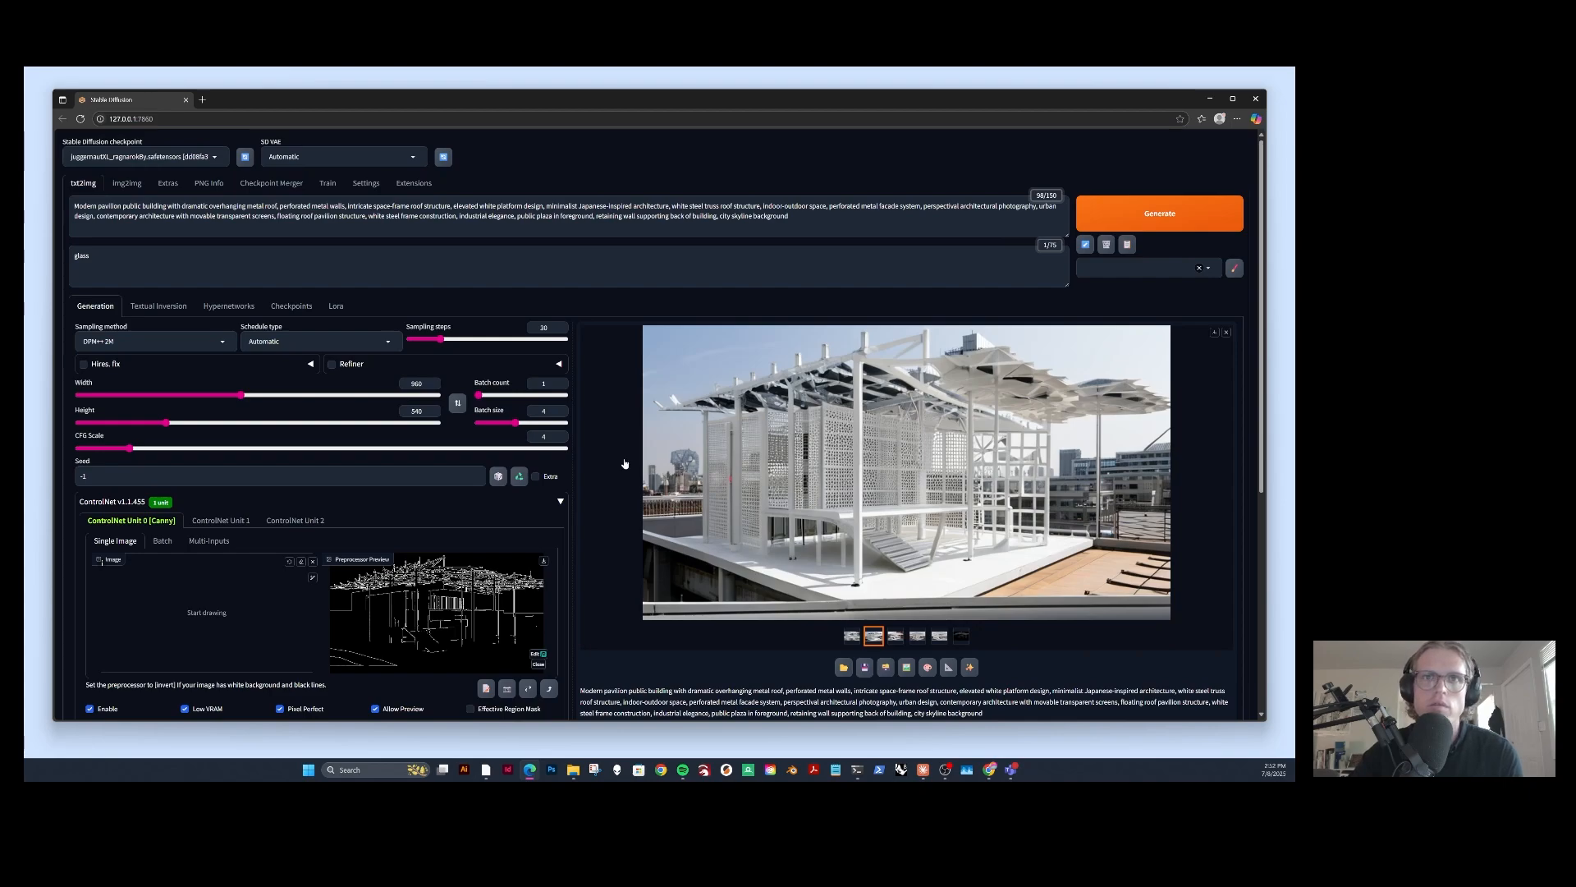
left_click(896, 637)
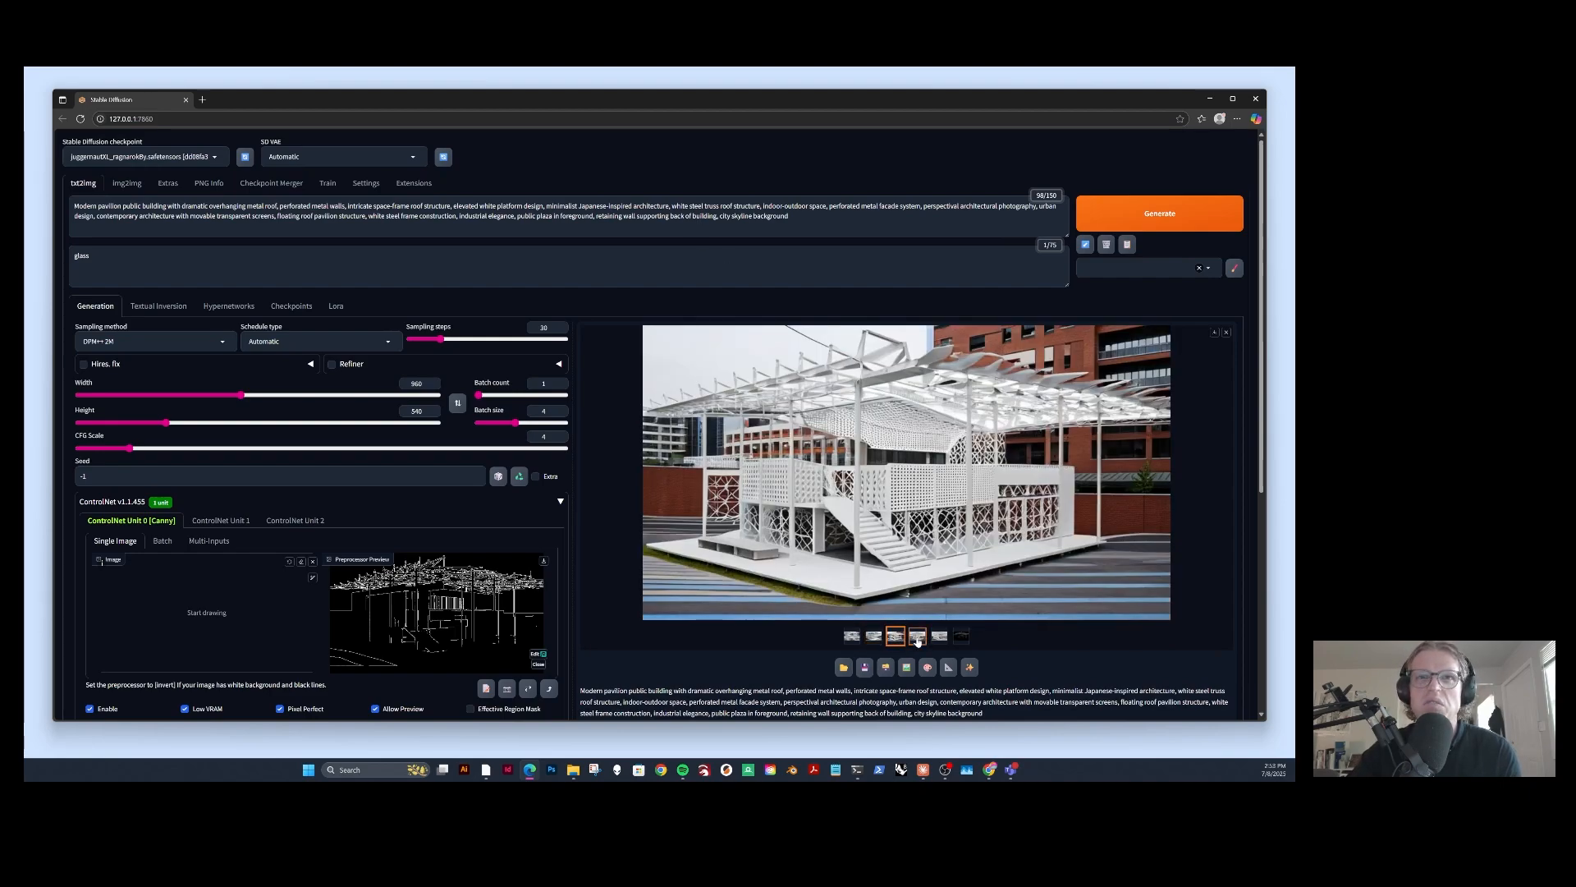
left_click(918, 639)
left_click(939, 639)
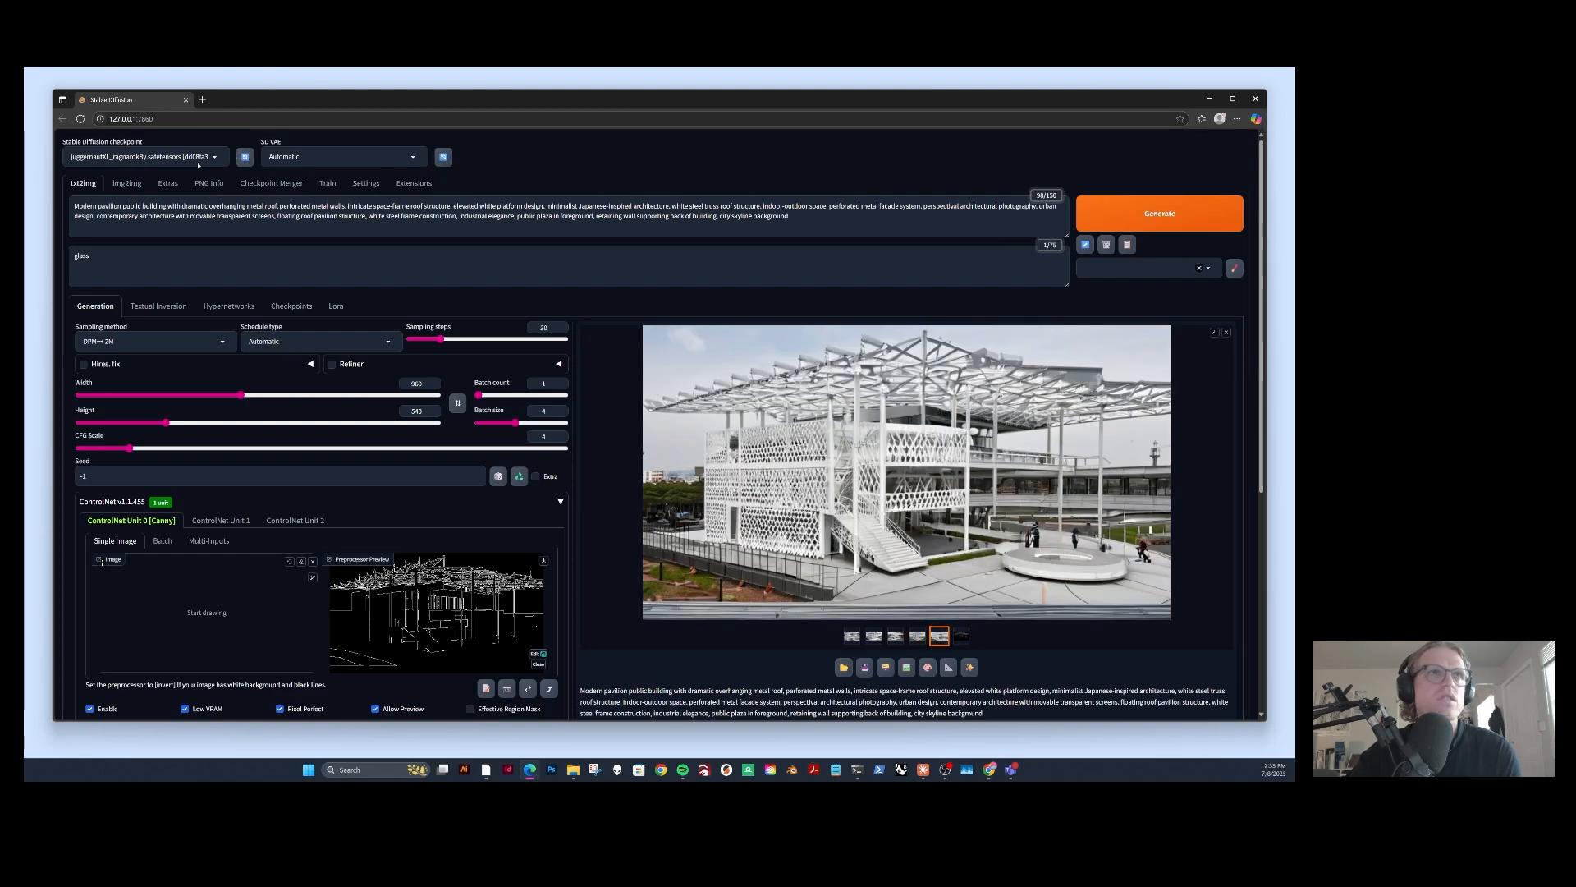
Switch the checkpoint to architecturerealmix_v11, start generating the pavilion images and interrupt the run.
left_click(198, 164)
left_click(140, 179)
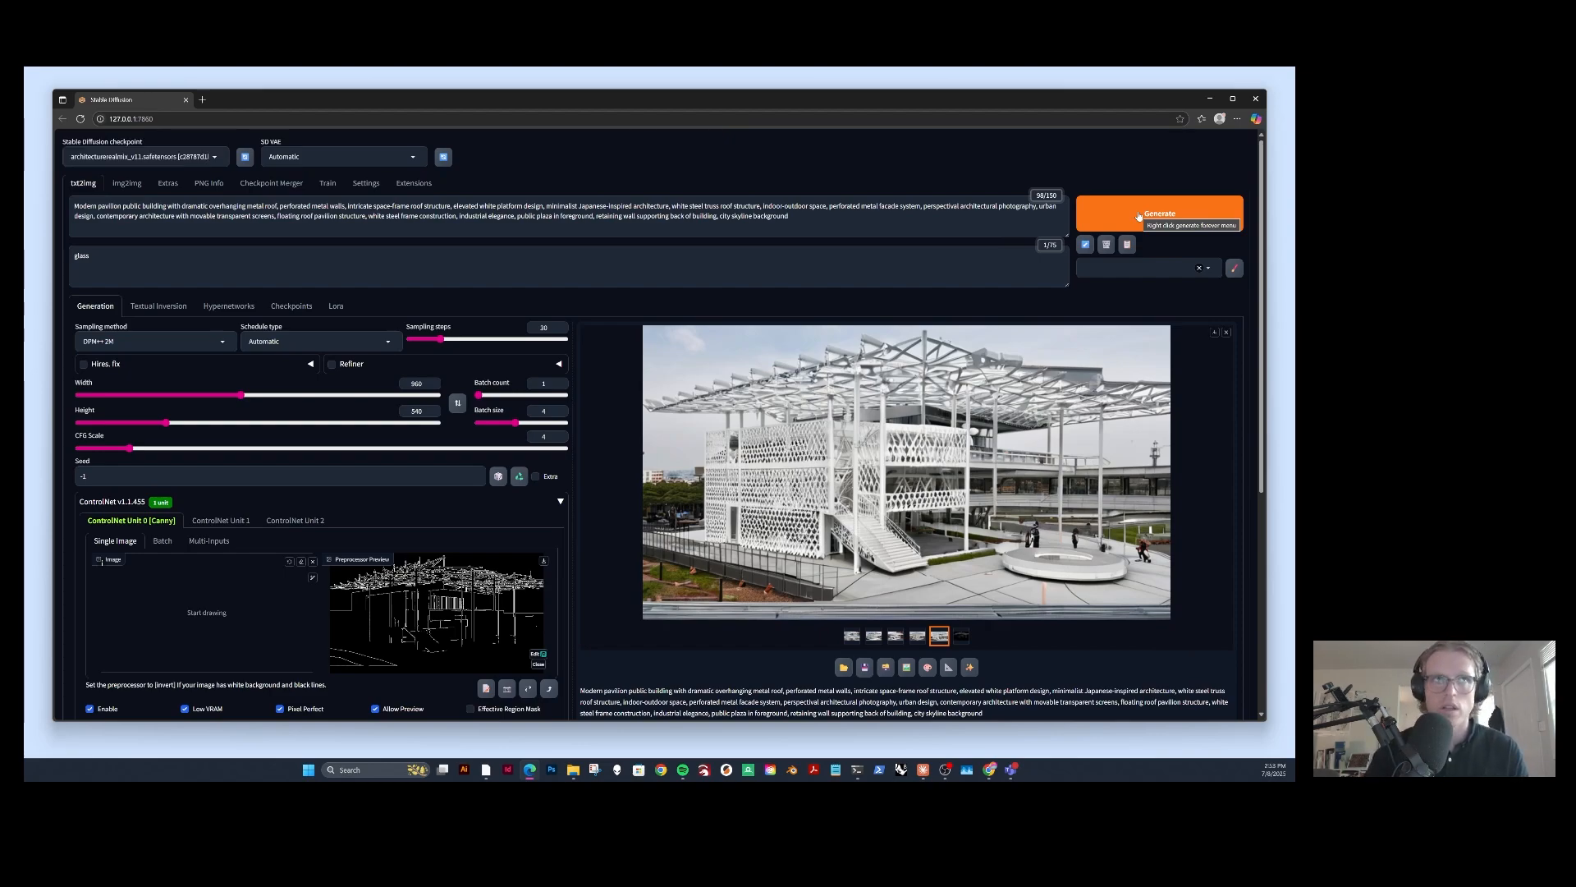
left_click(1138, 215)
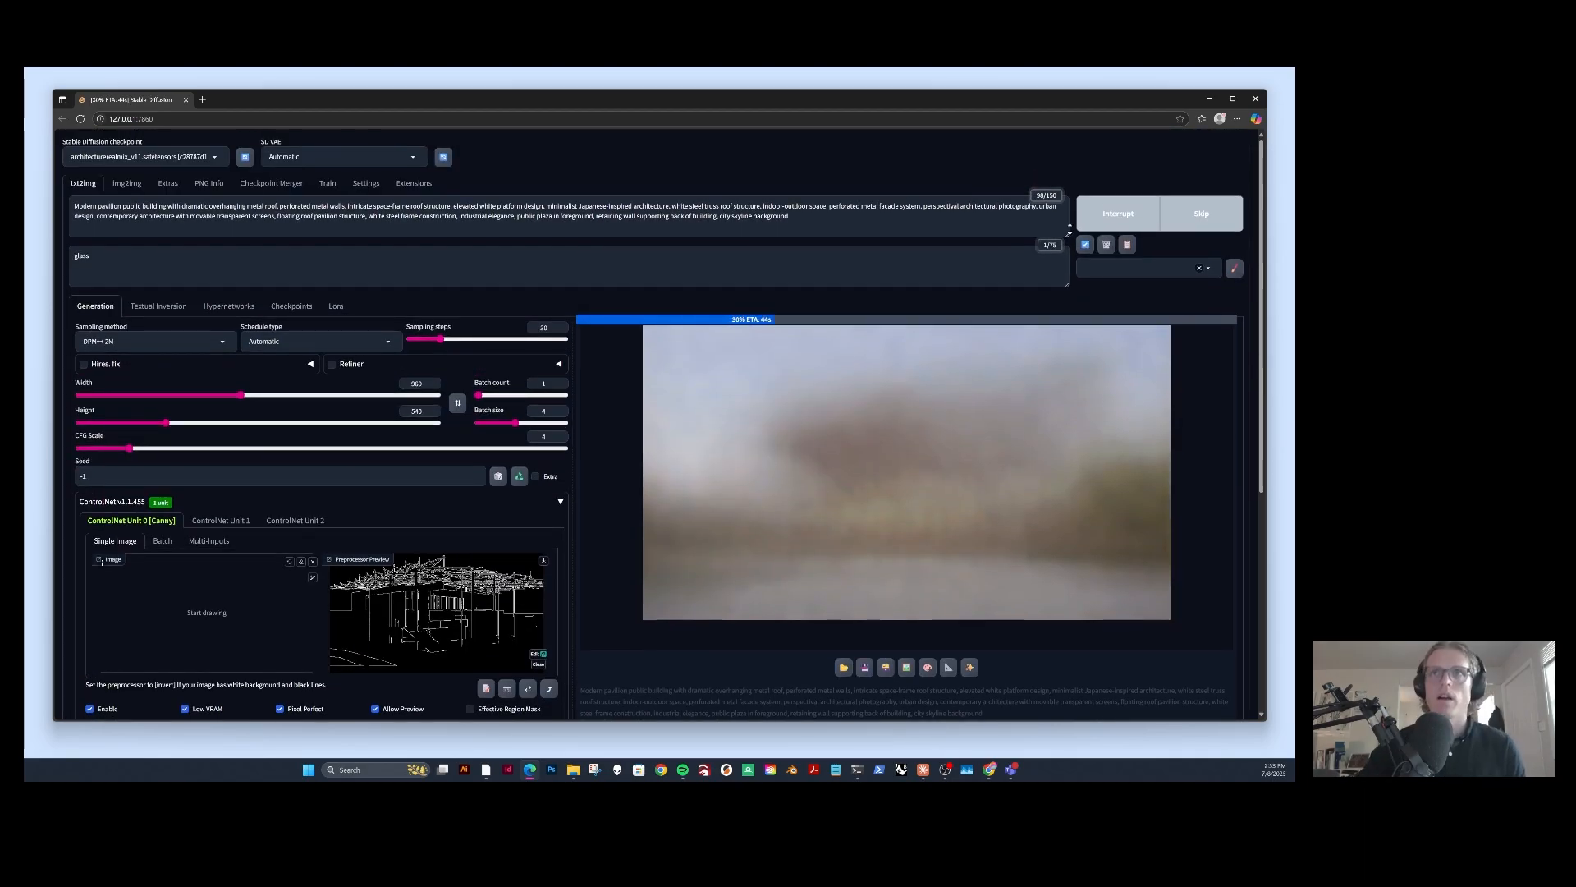
left_click(1115, 223)
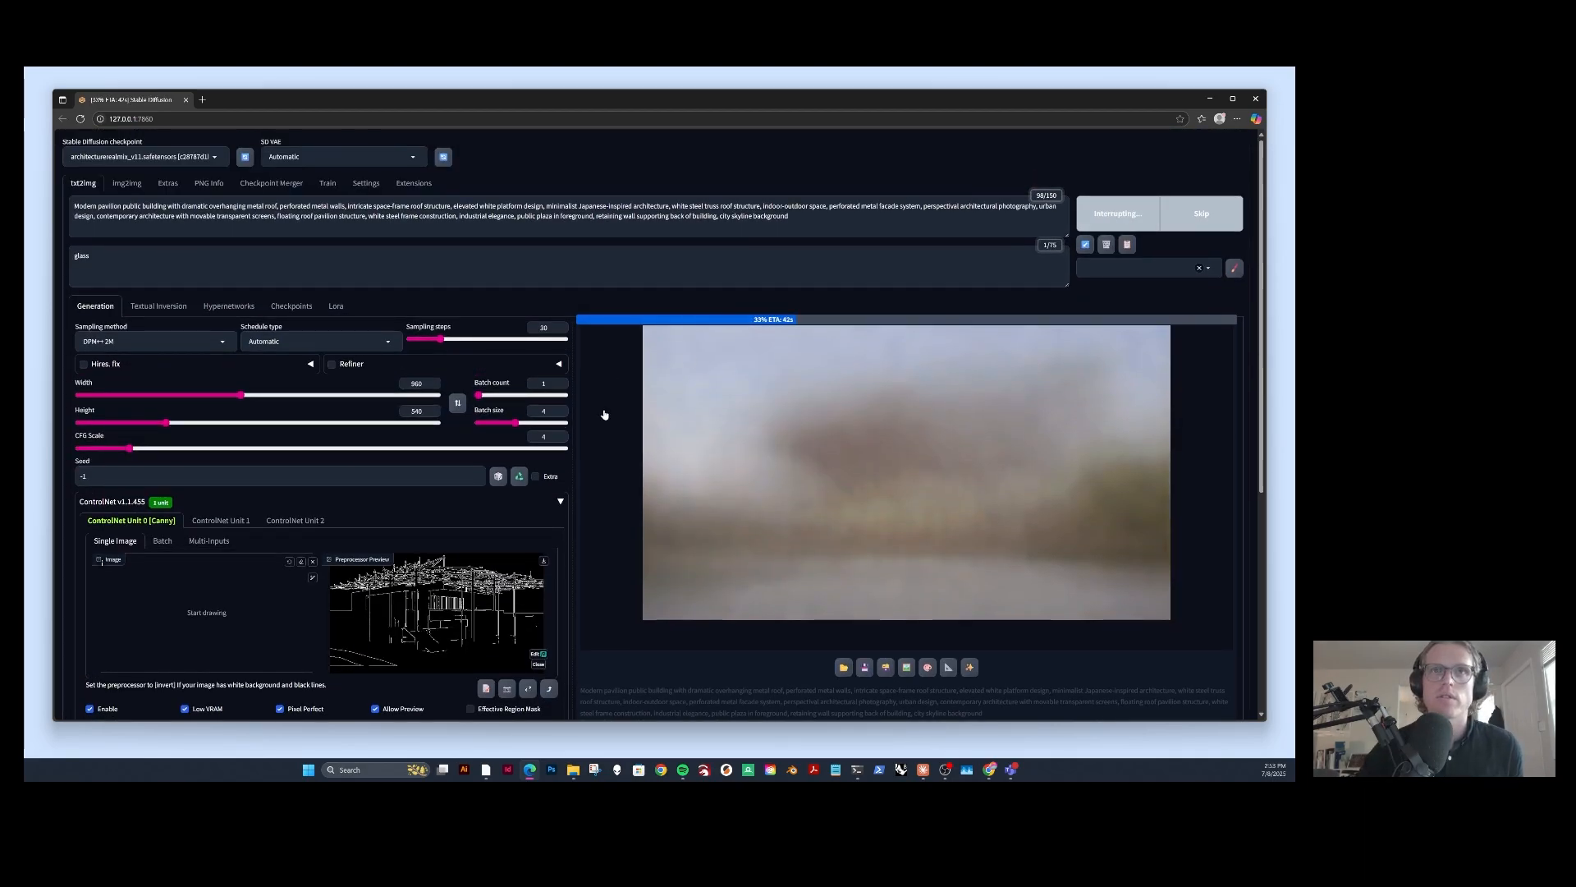
Switch the ControlNet model to control_v11p_sd15_canny and generate a new batch of four pavilion images.
scroll(606, 413, "down", 5)
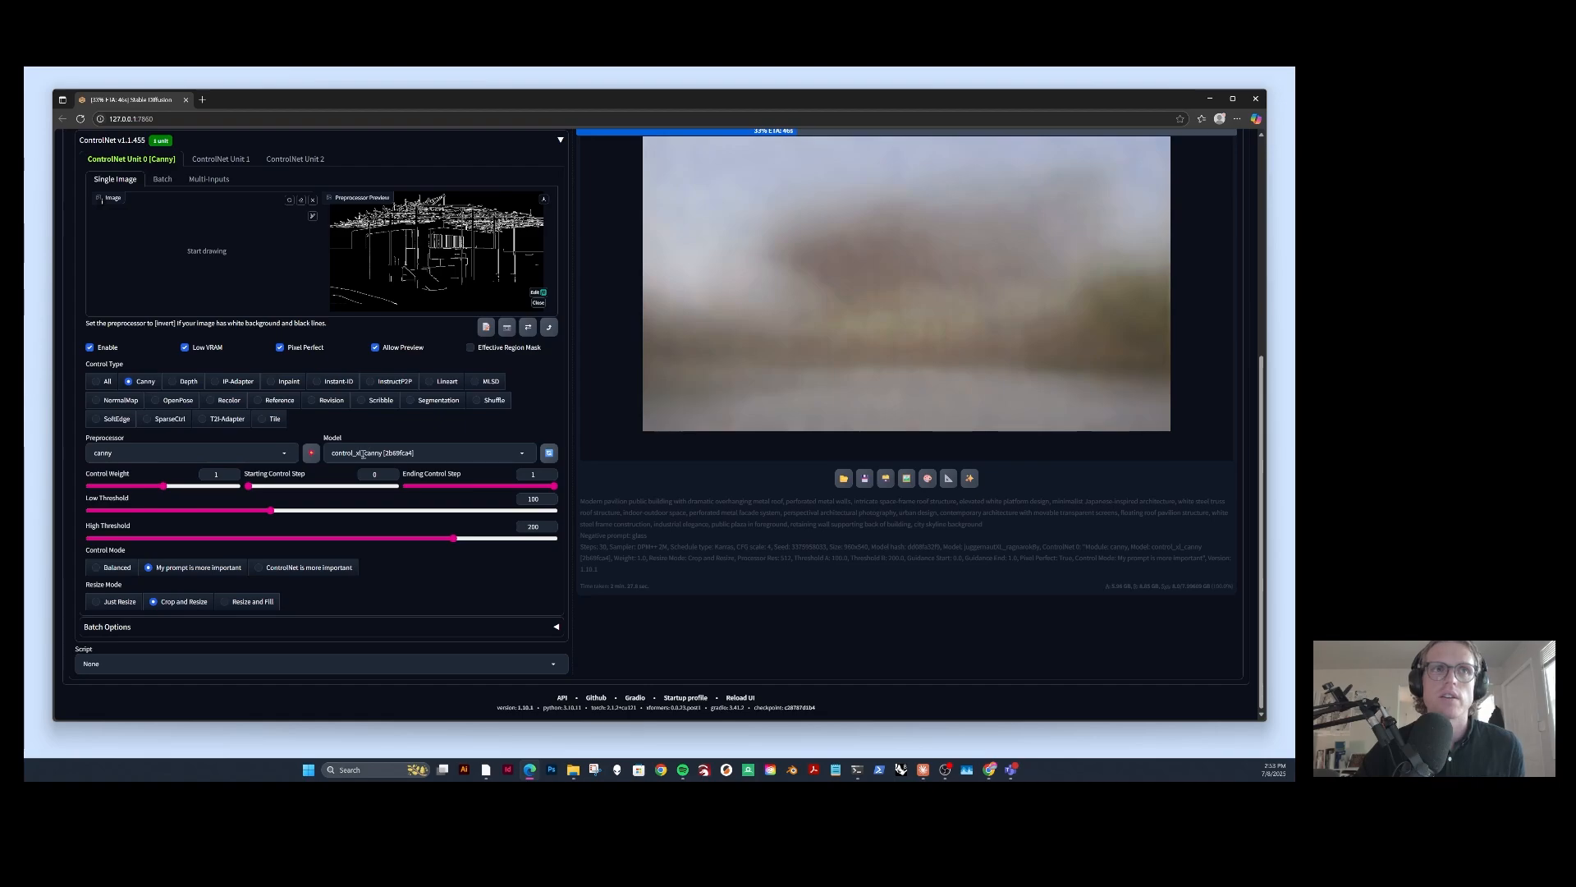
scroll(367, 452, "up", 3)
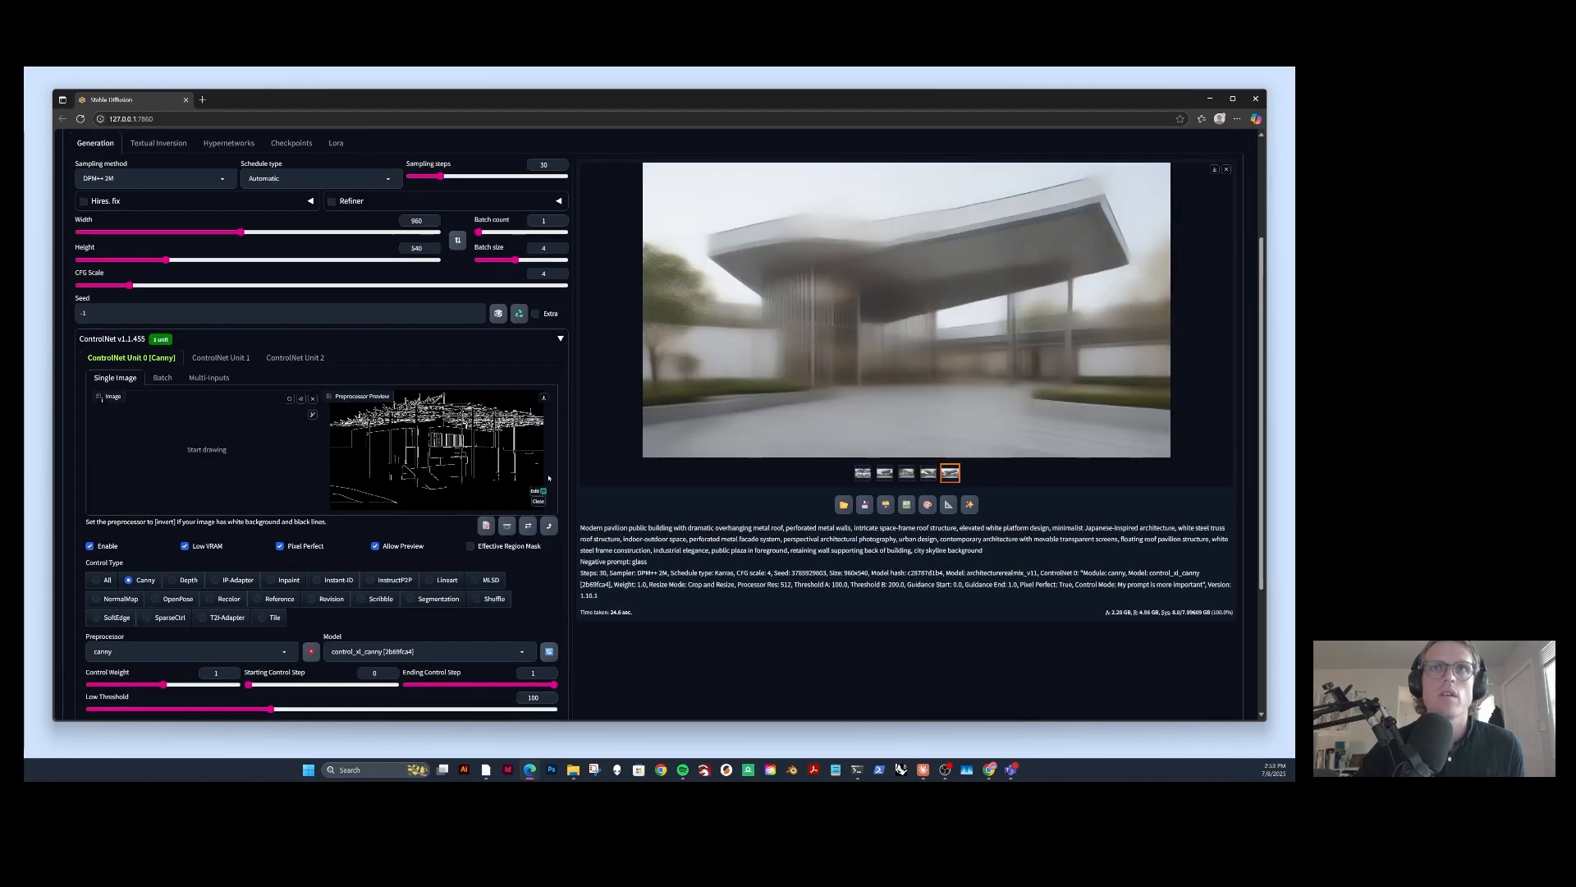
scroll(882, 312, "up", 2)
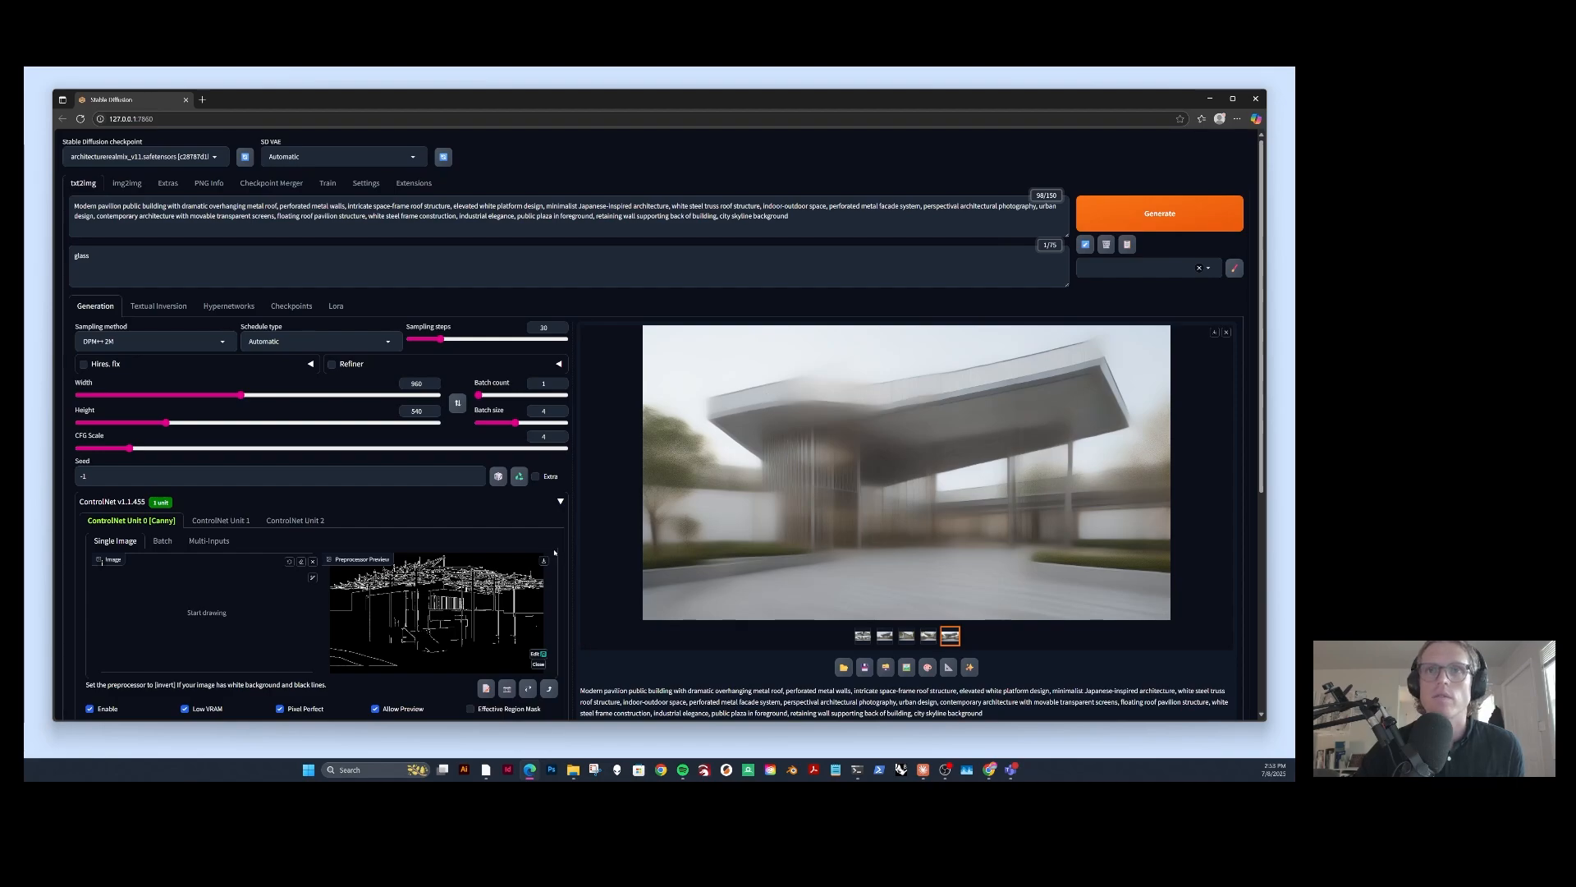
scroll(556, 556, "down", 4)
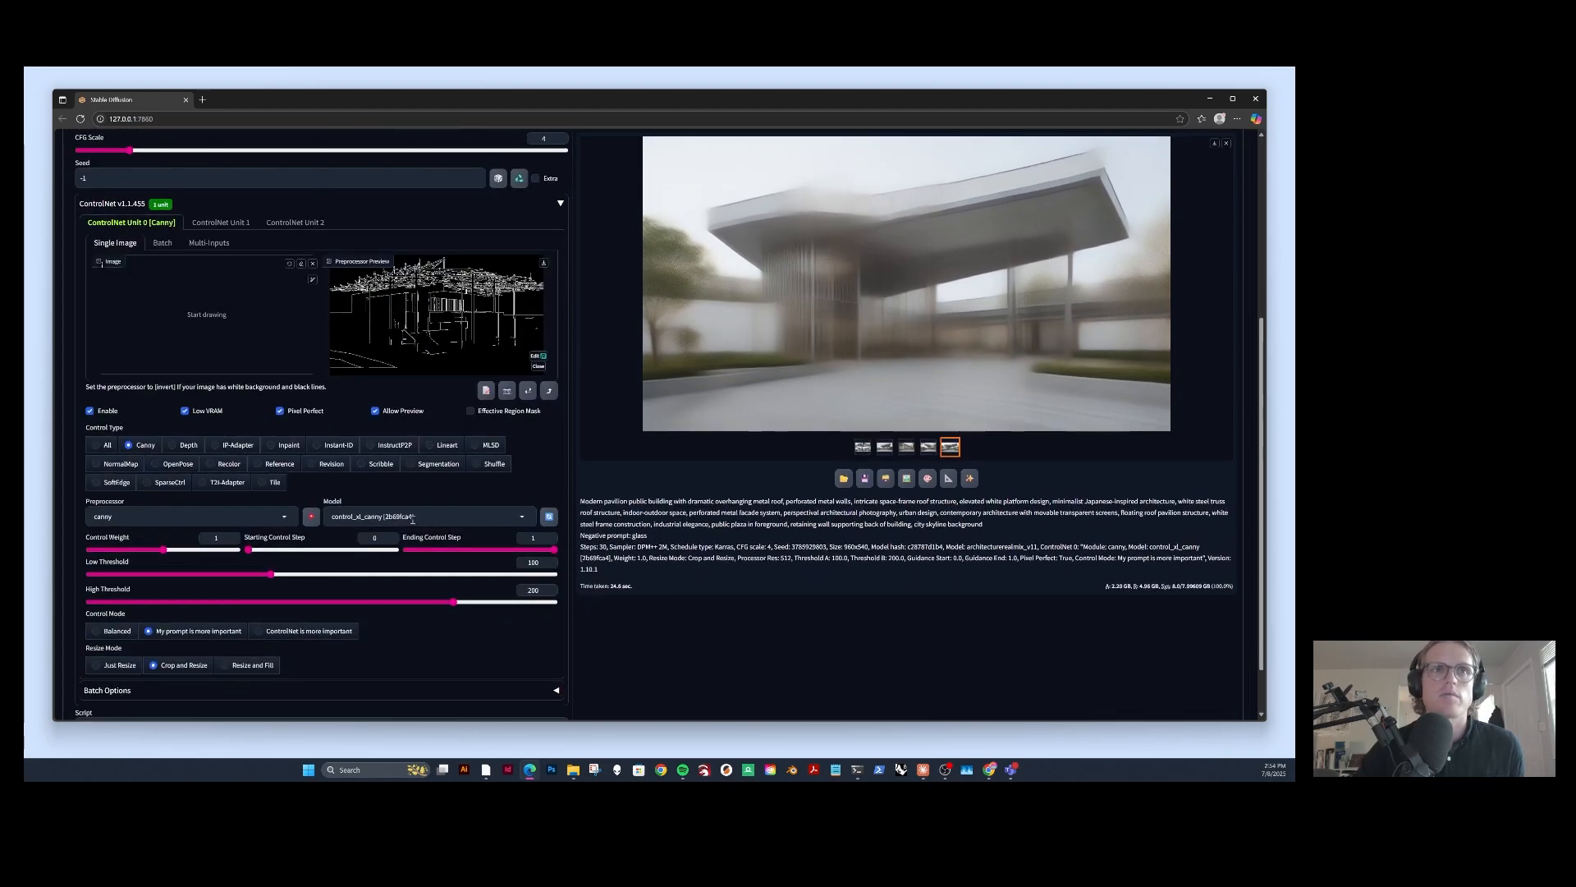
left_click(377, 517)
left_click(550, 516)
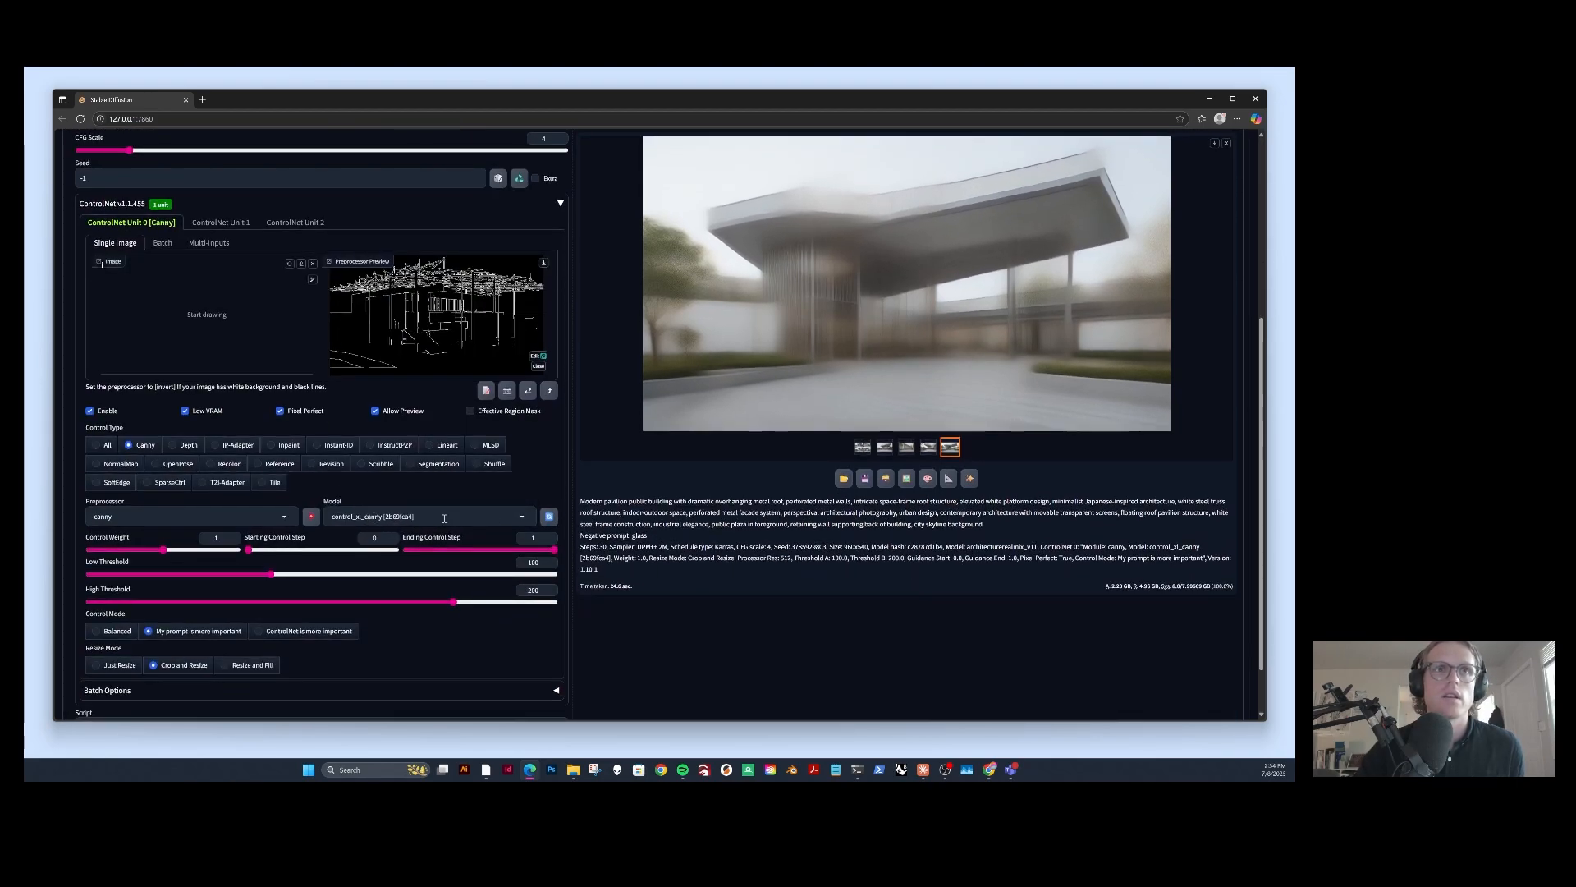
left_click(374, 517)
left_click(371, 479)
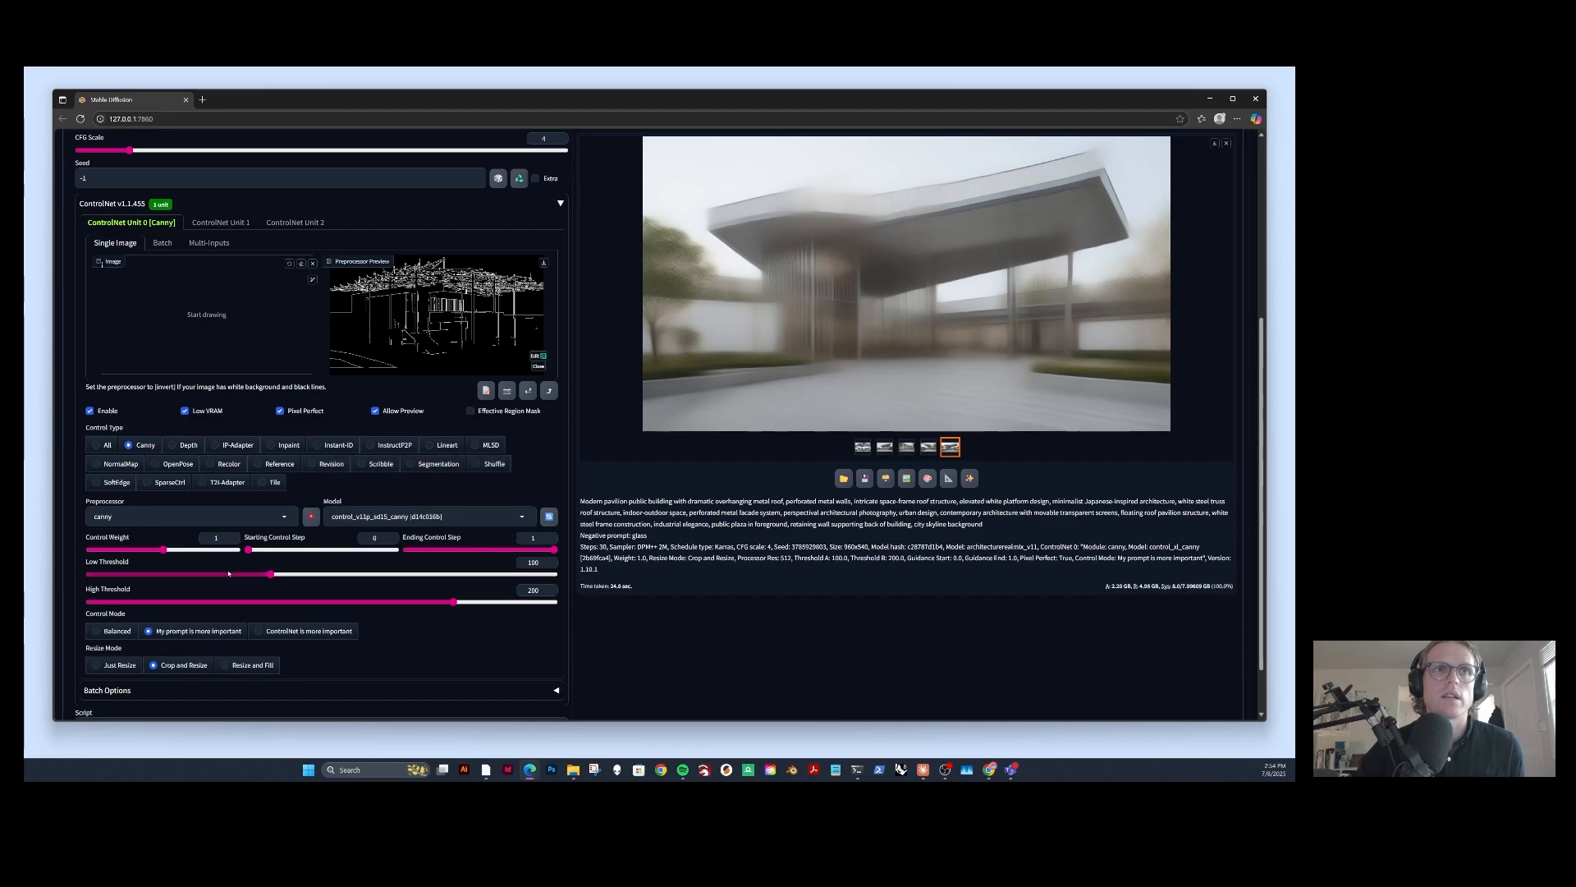
scroll(297, 495, "up", 4)
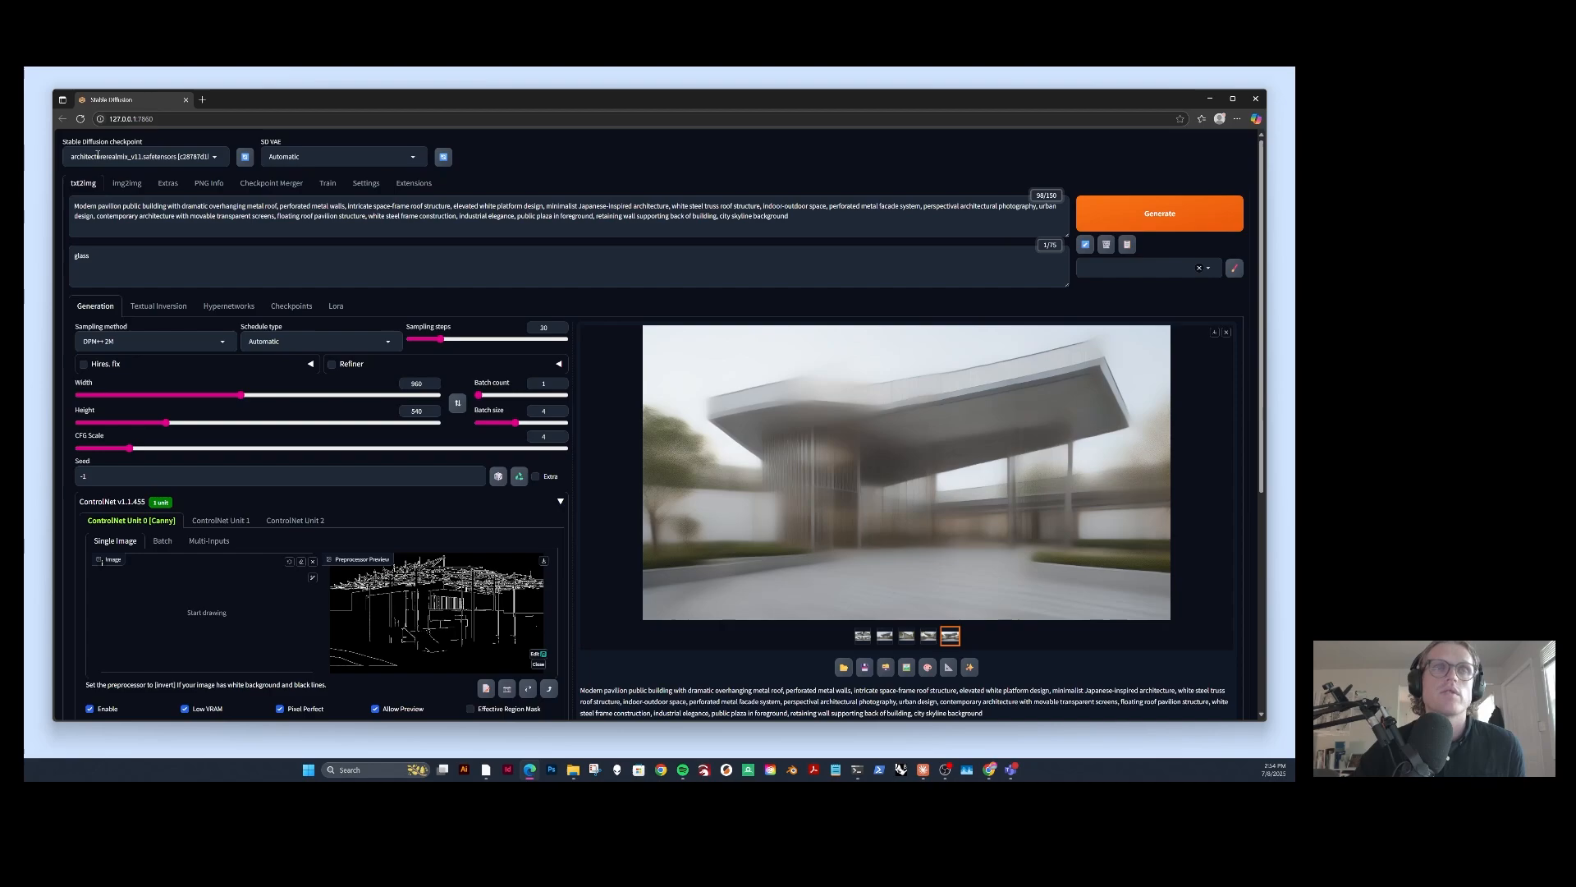
left_click(1166, 215)
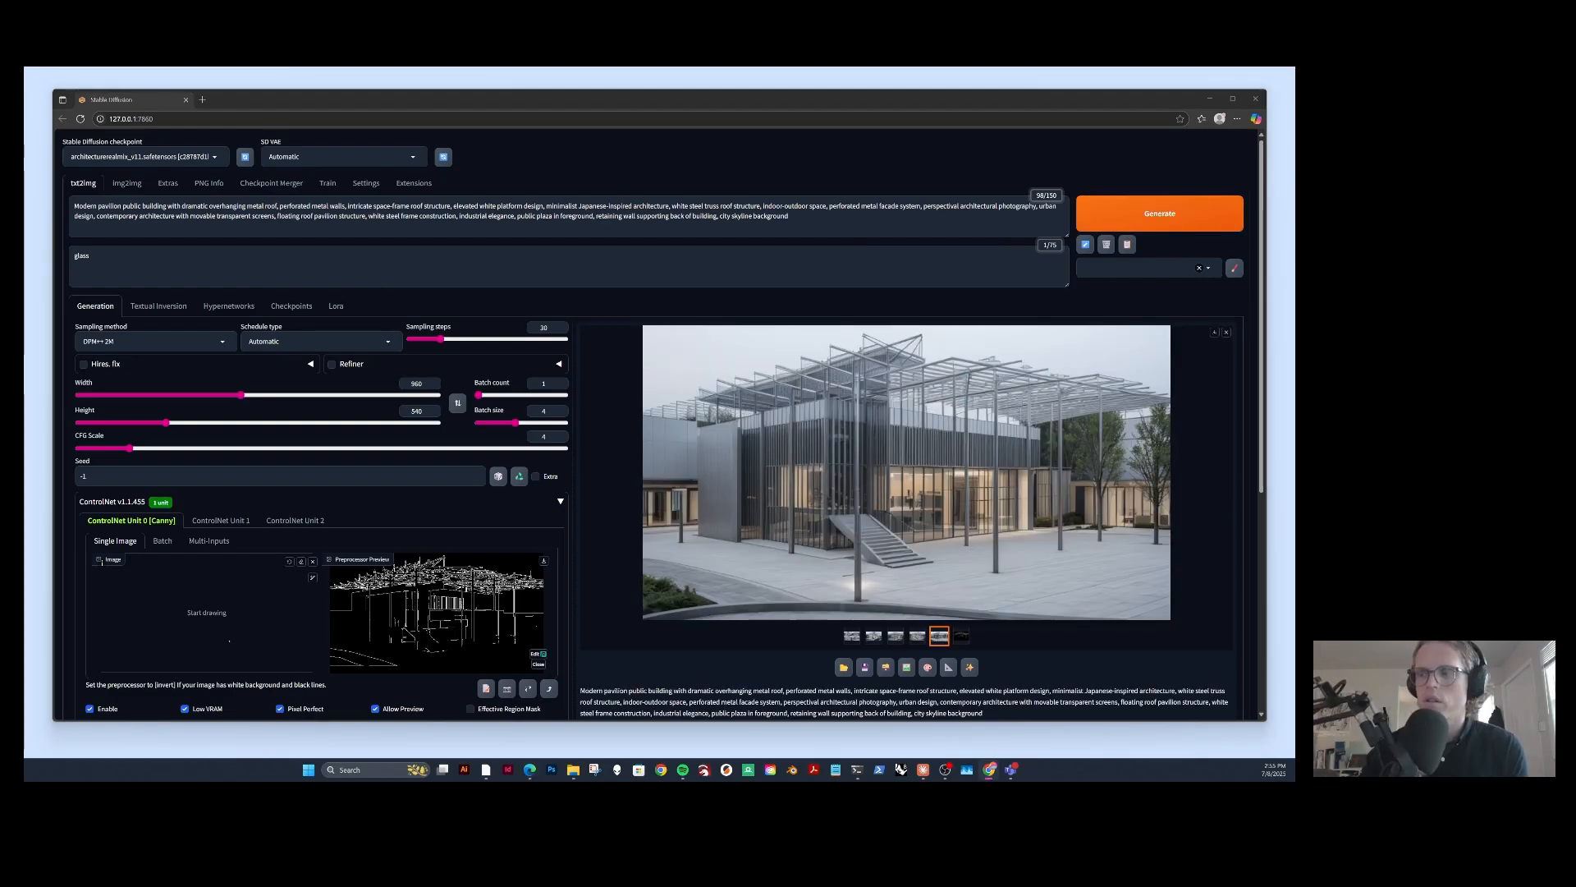
Compare the four new Canny-guided renders individually, examining the space-frame roof, facade, stairs and surroundings.
left_click(874, 637)
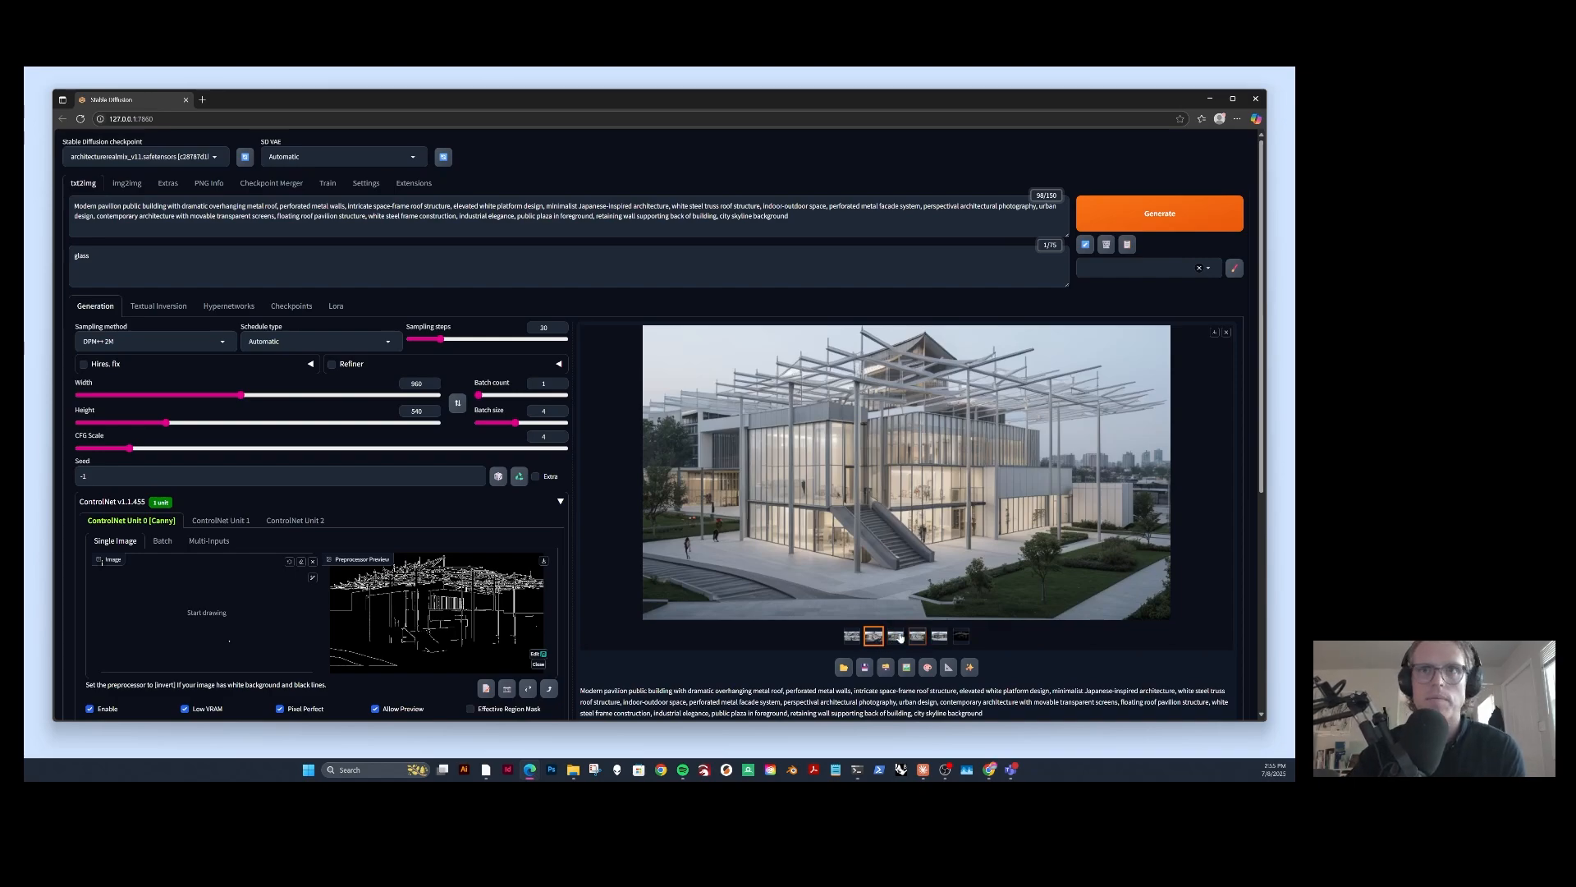
left_click(897, 638)
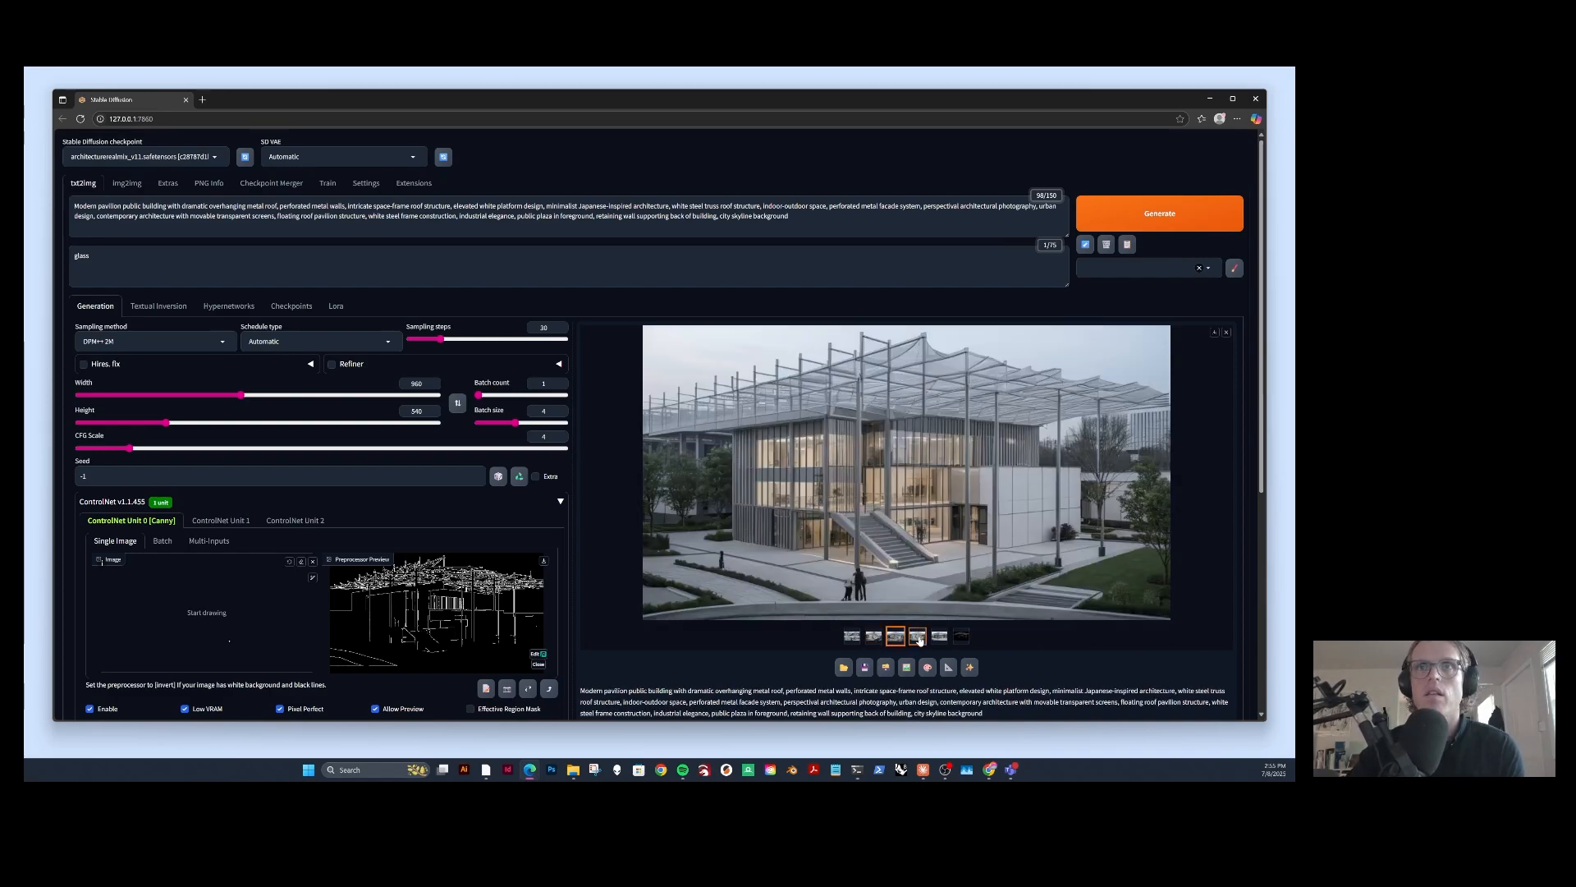
left_click(918, 639)
left_click(940, 638)
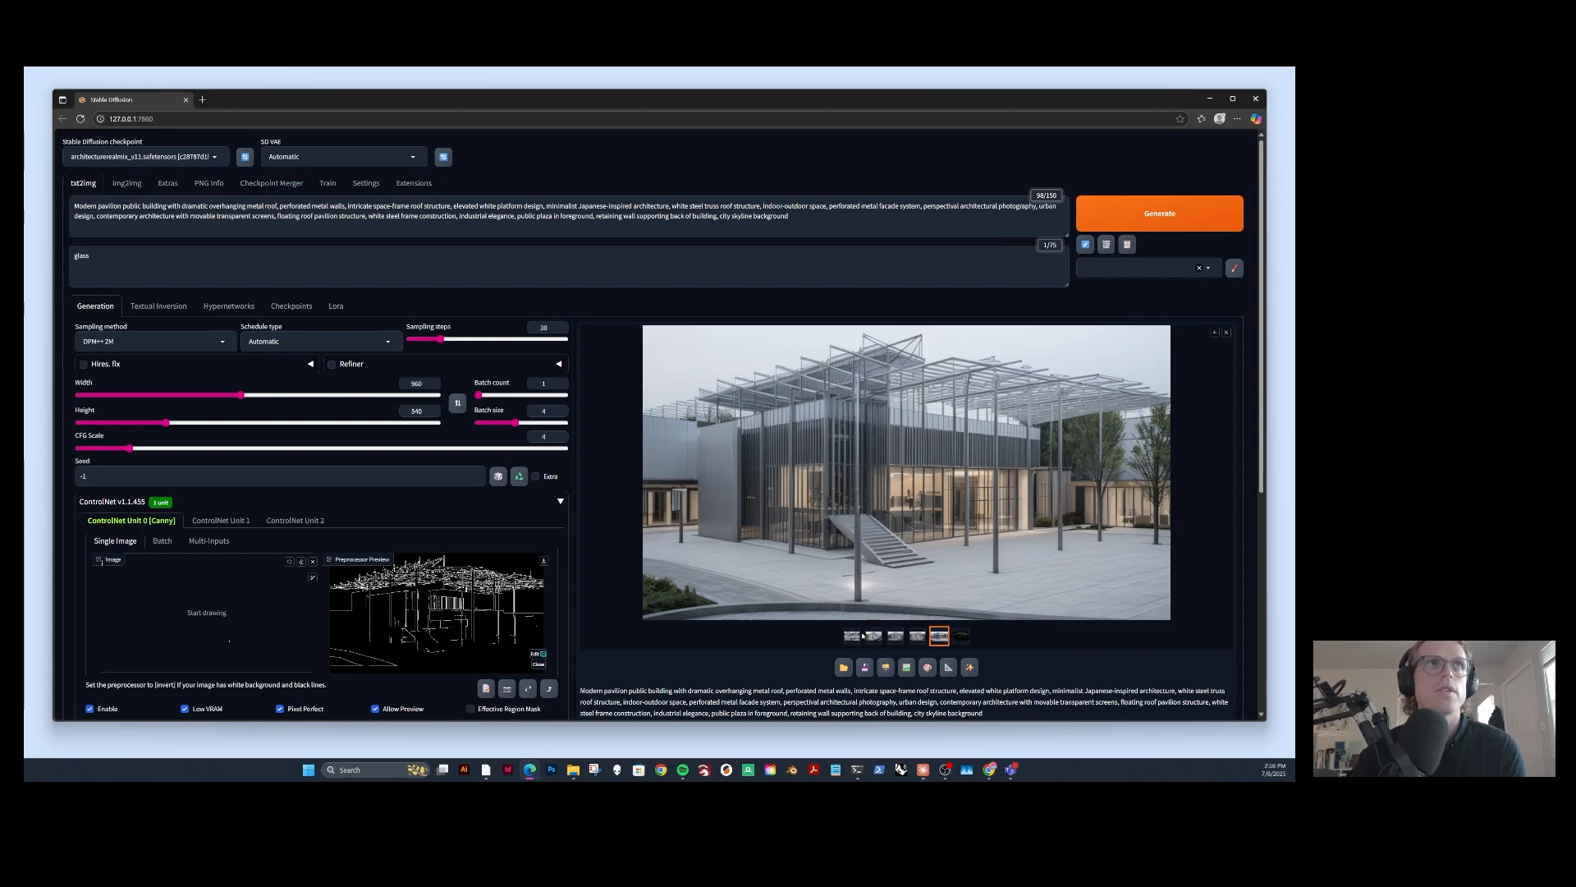
left_click(872, 638)
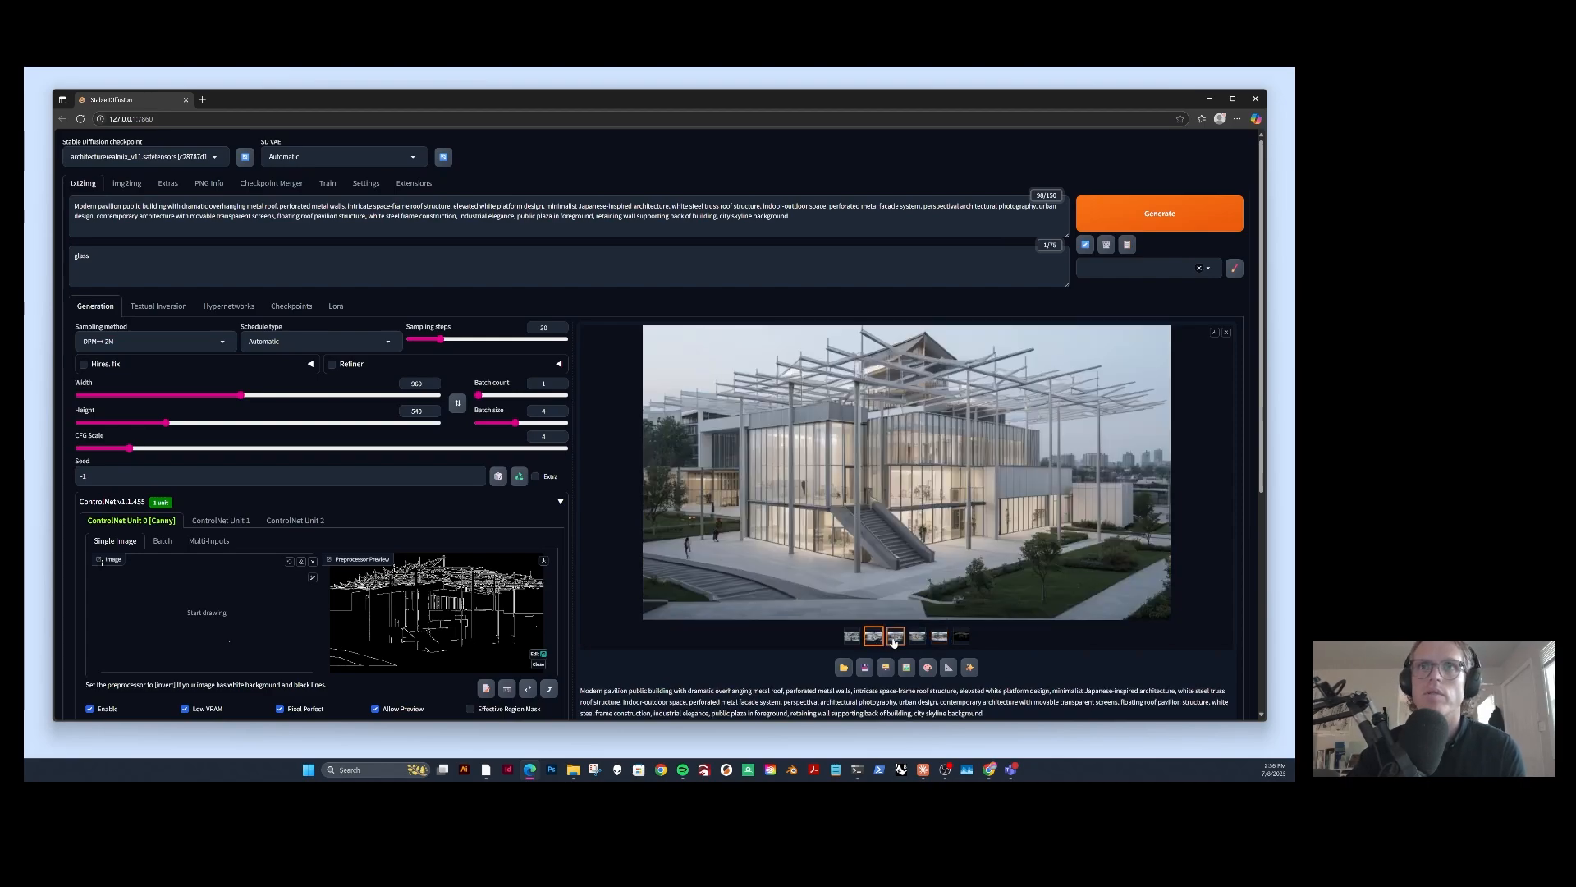
left_click(895, 639)
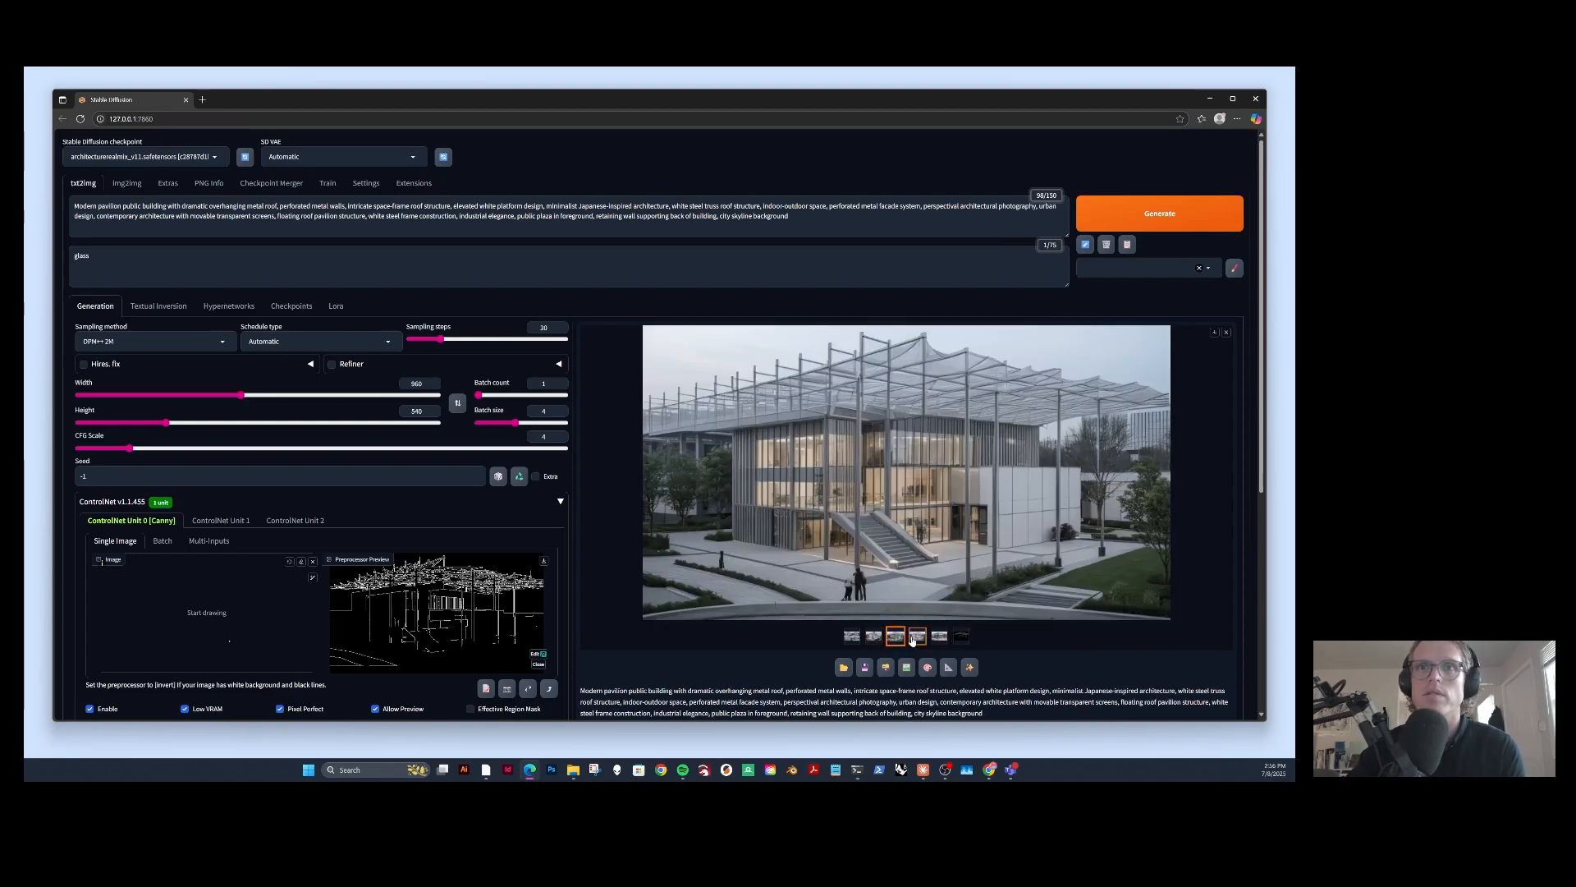
left_click(914, 639)
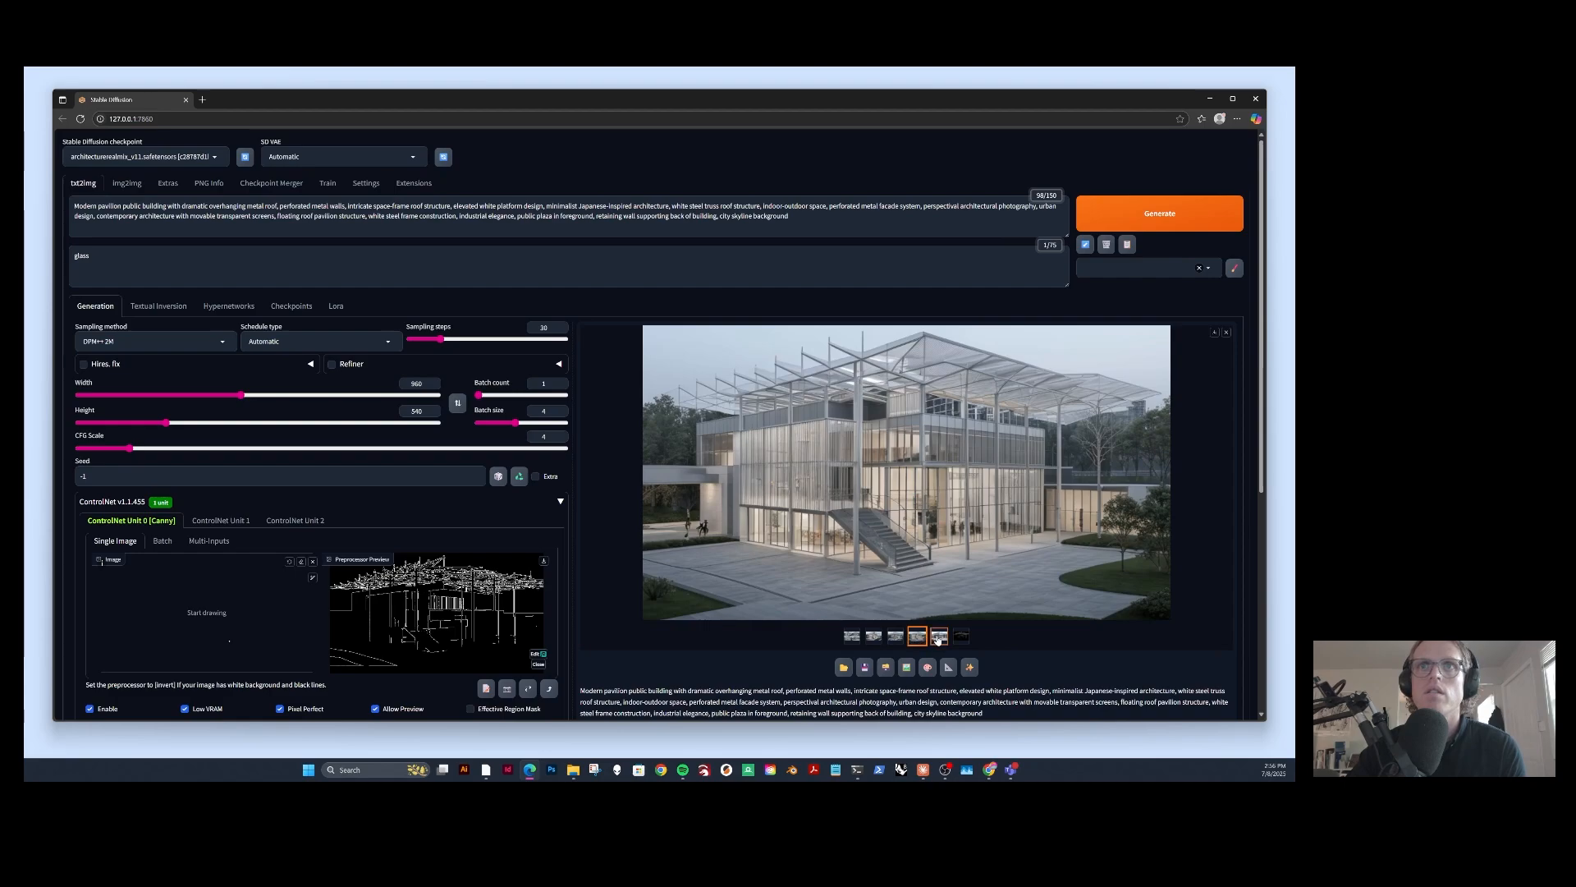
left_click(938, 638)
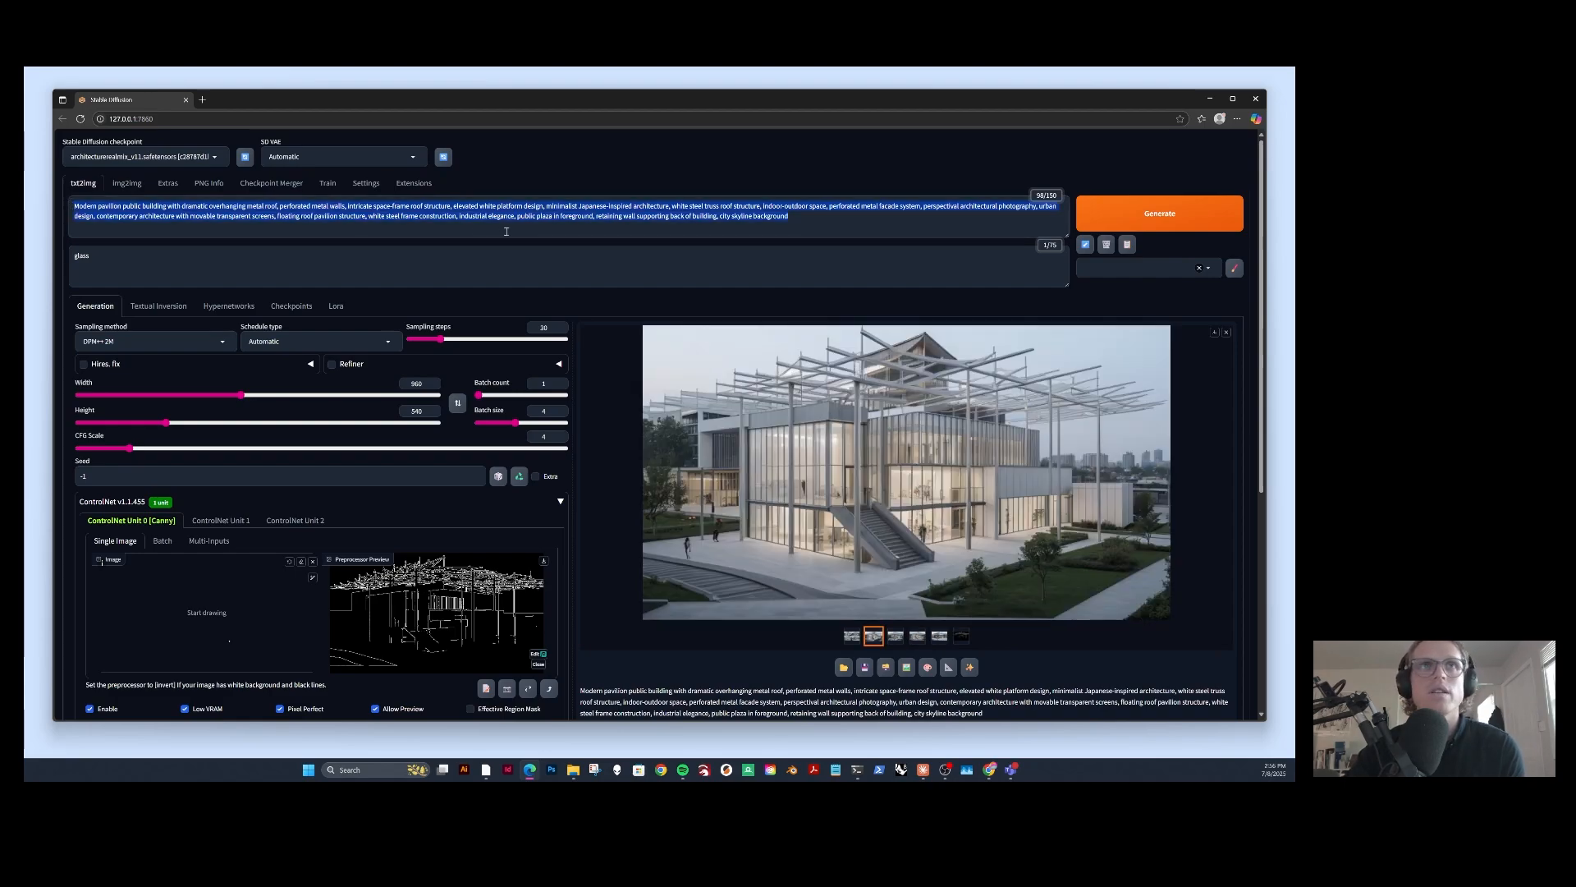
Review the positive prompt, the available checkpoints and the installed Lora models, and return to the generation settings.
left_click(506, 231)
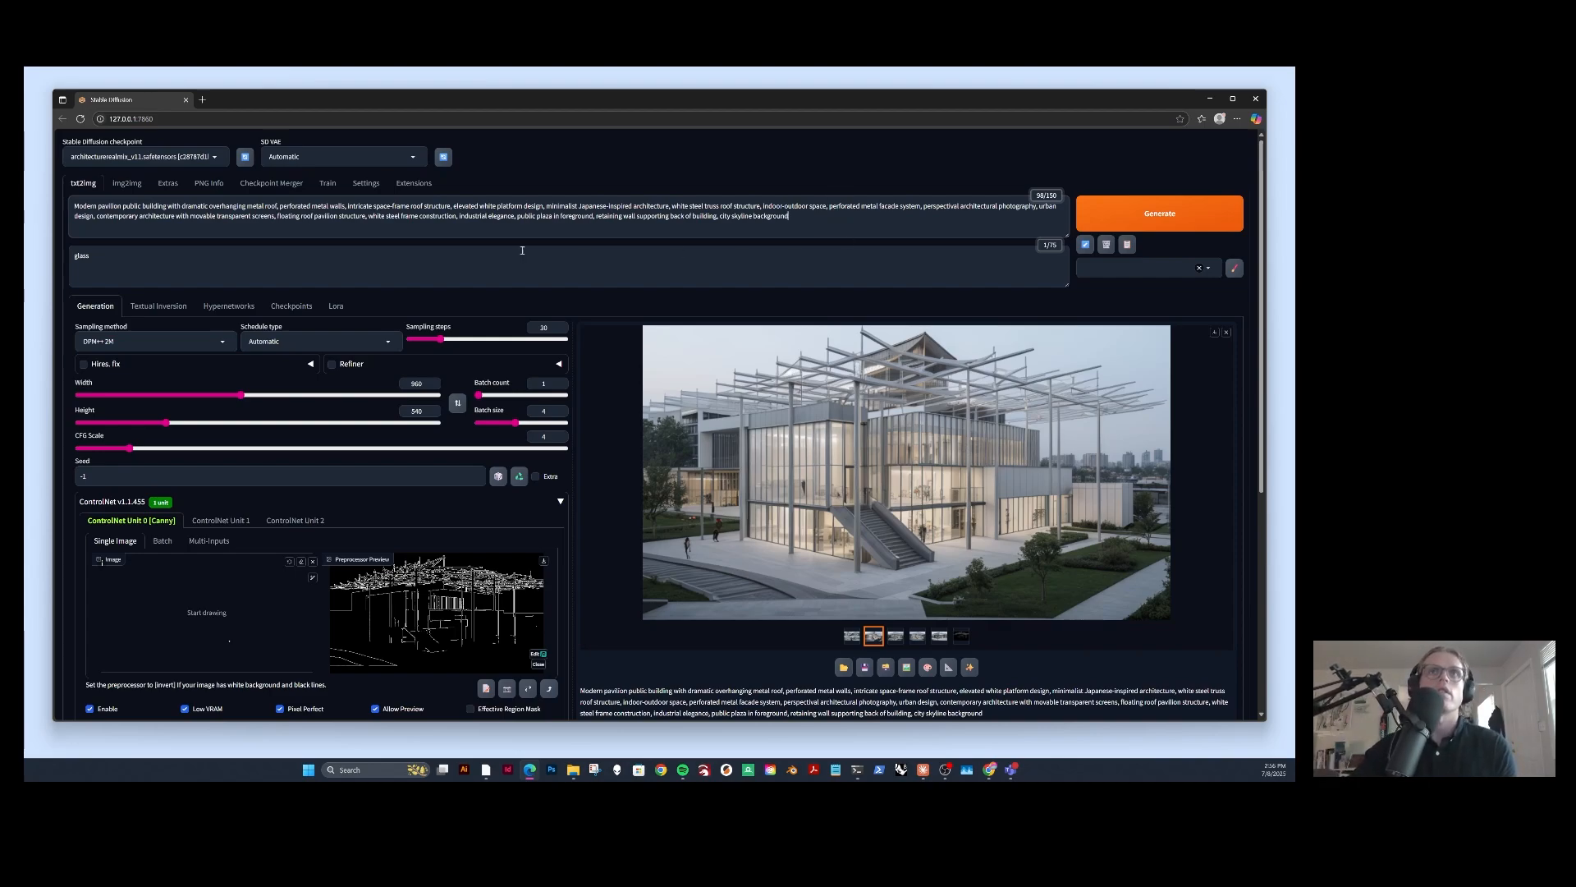
left_click(144, 155)
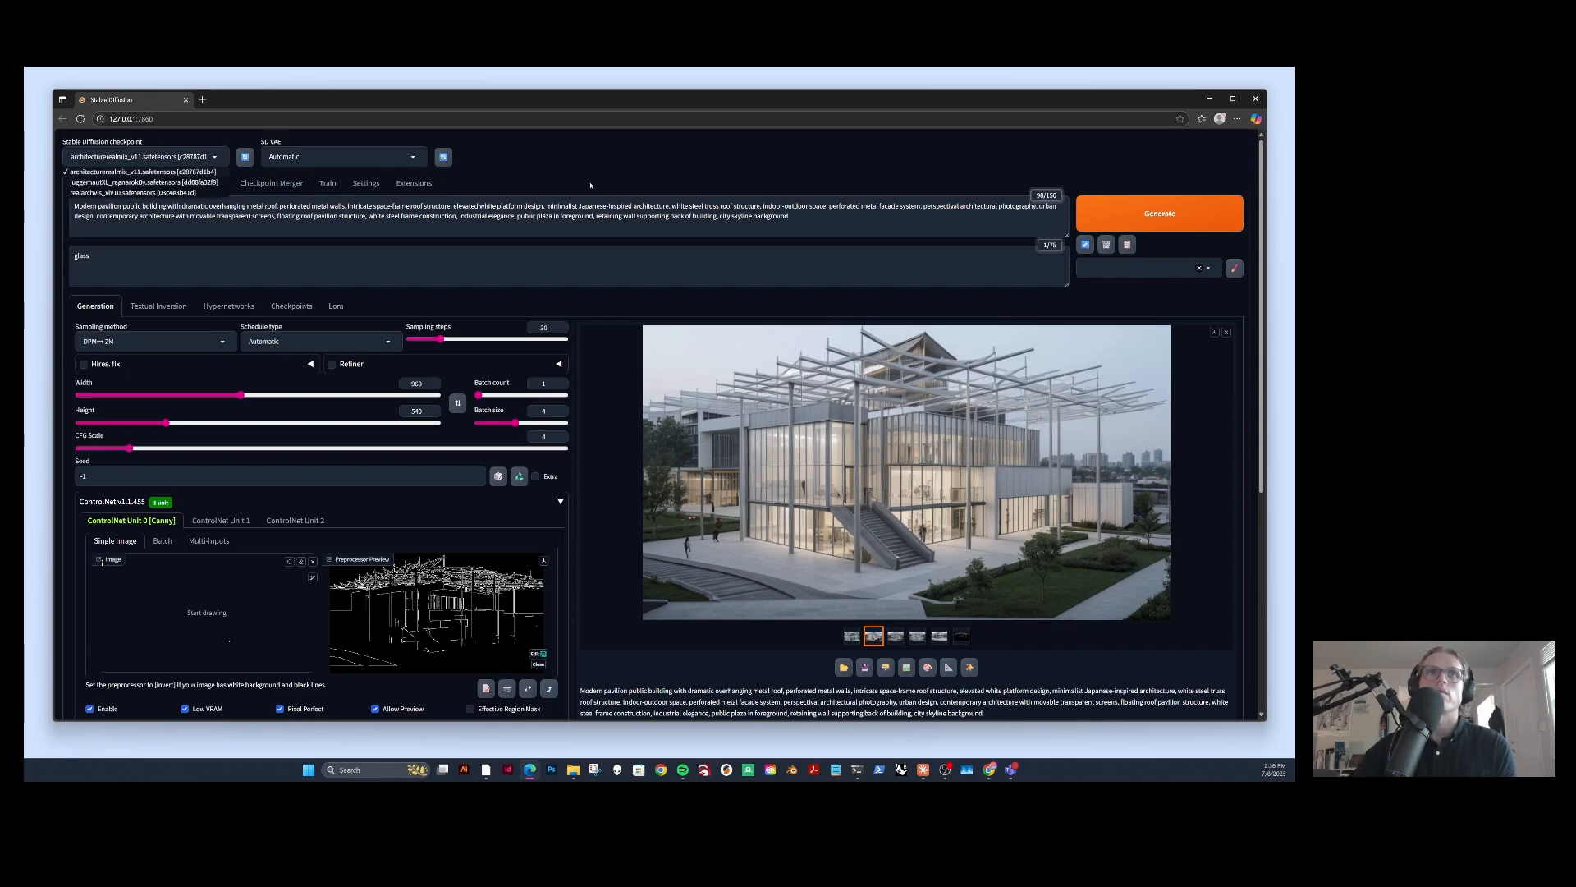
left_click(807, 217)
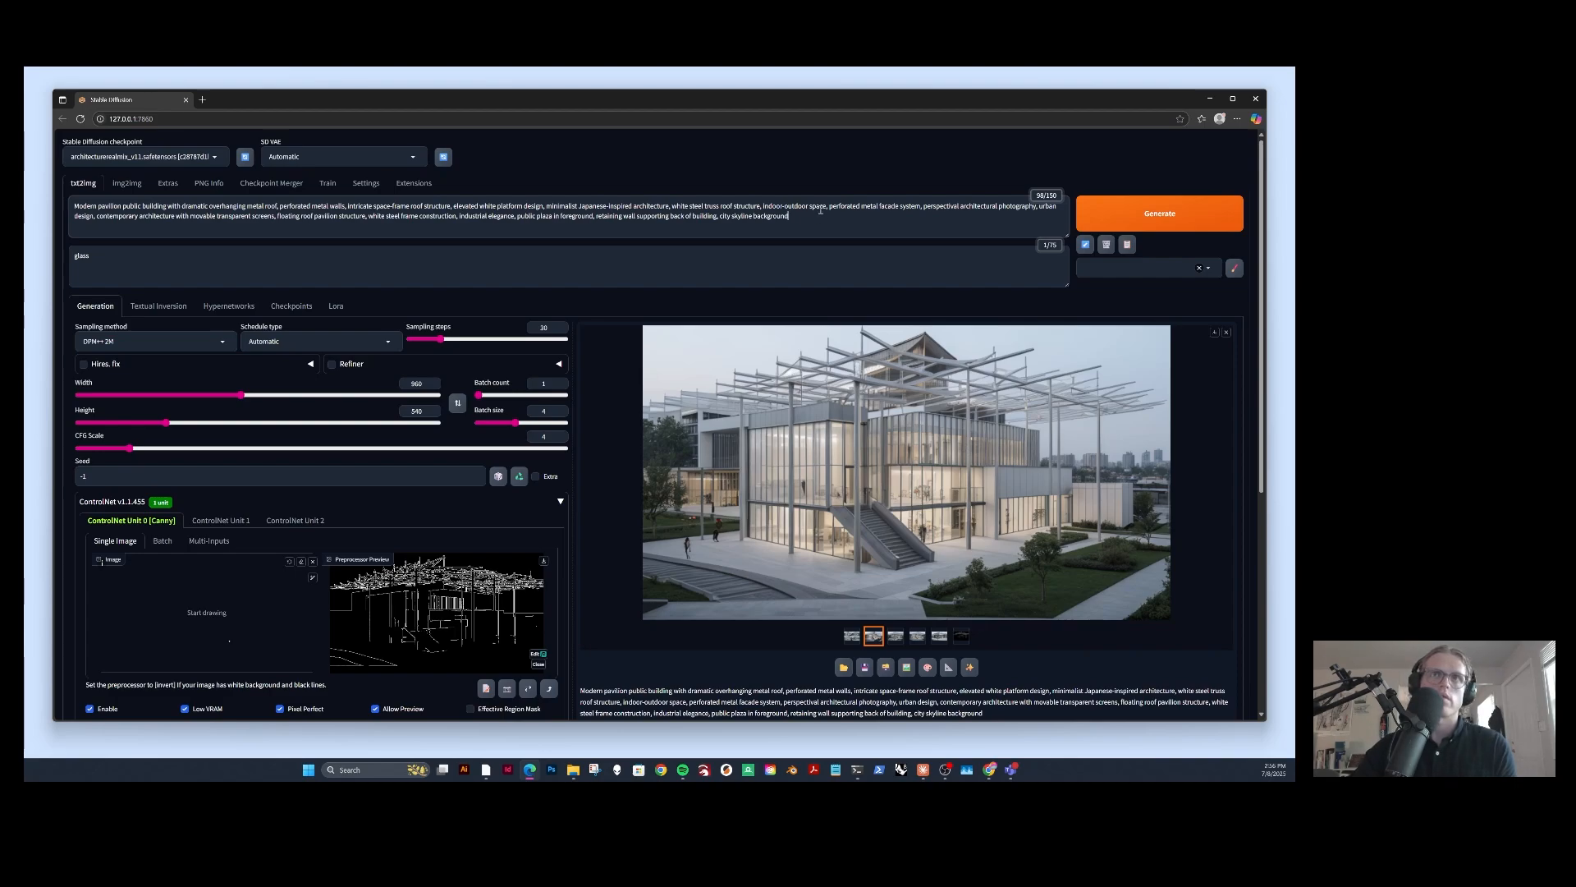
left_click(336, 305)
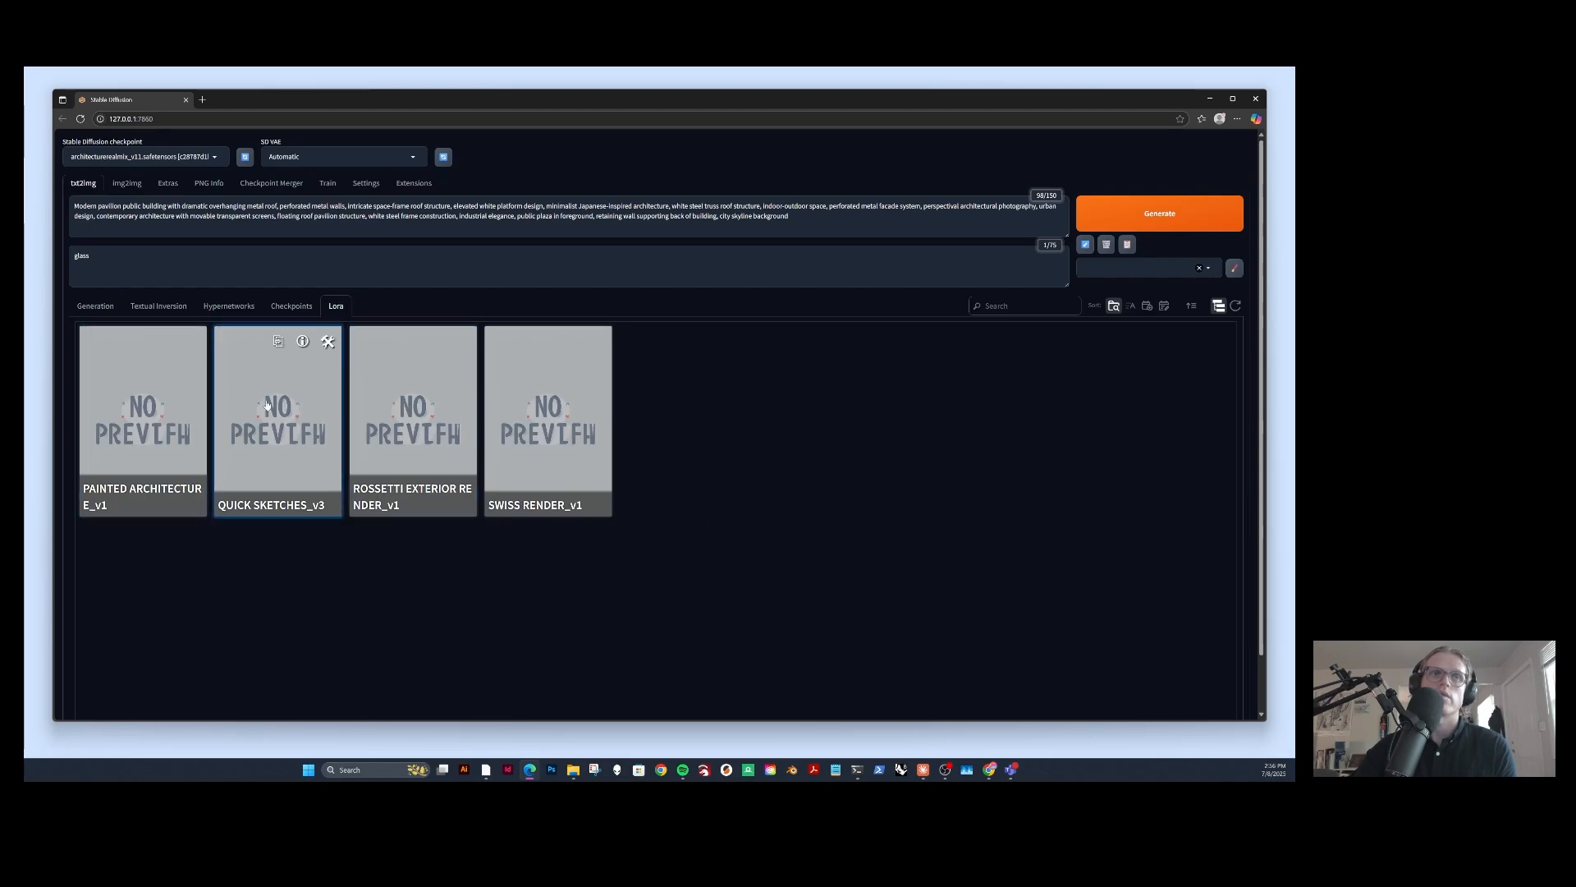
left_click(95, 308)
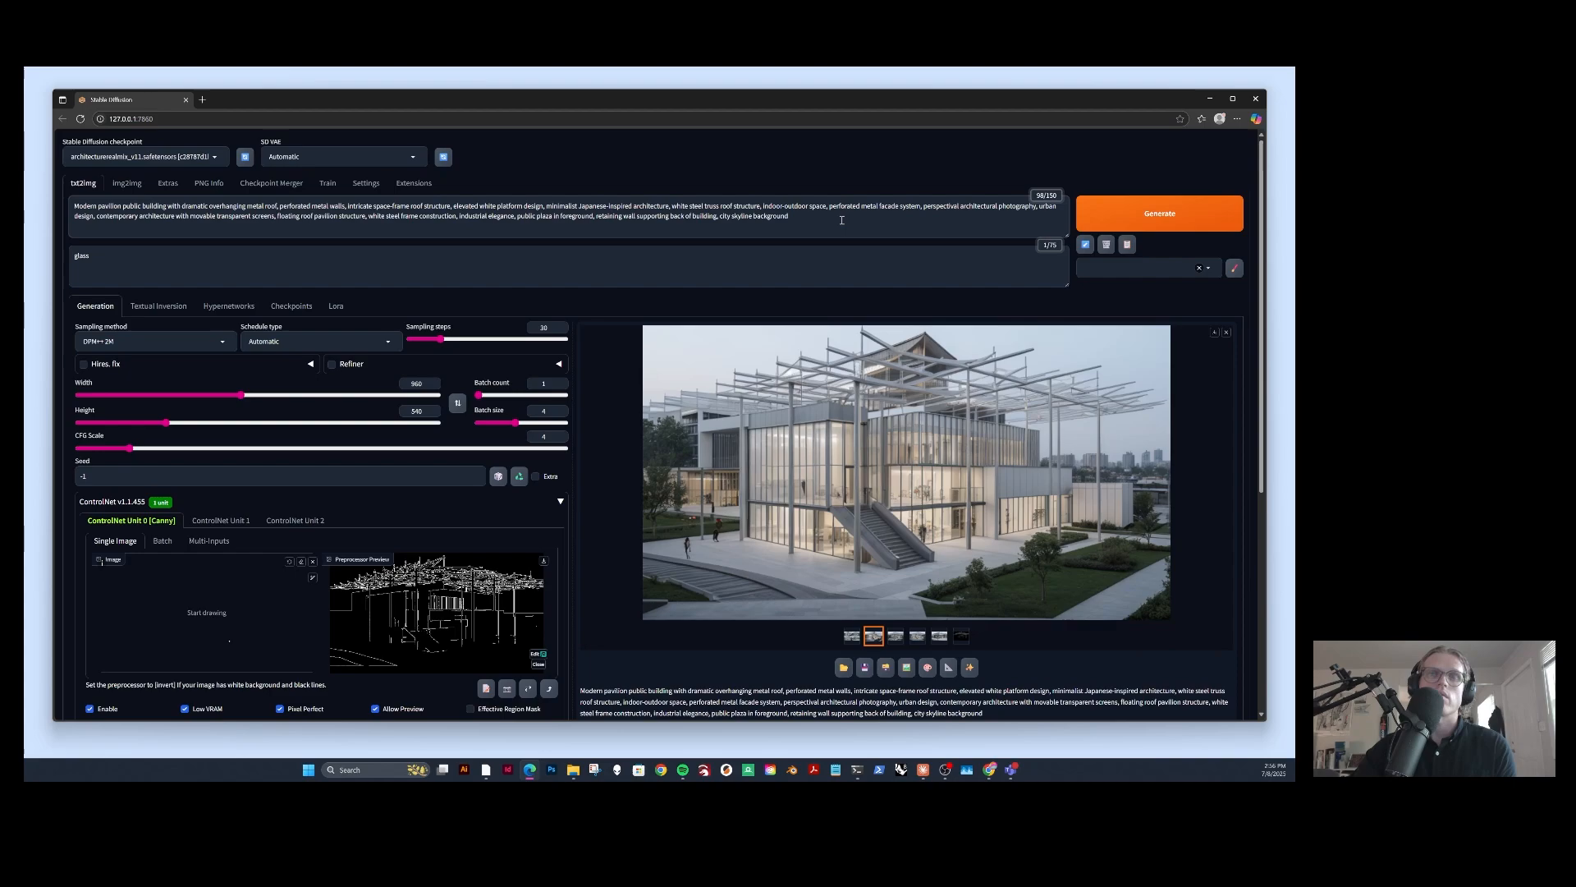
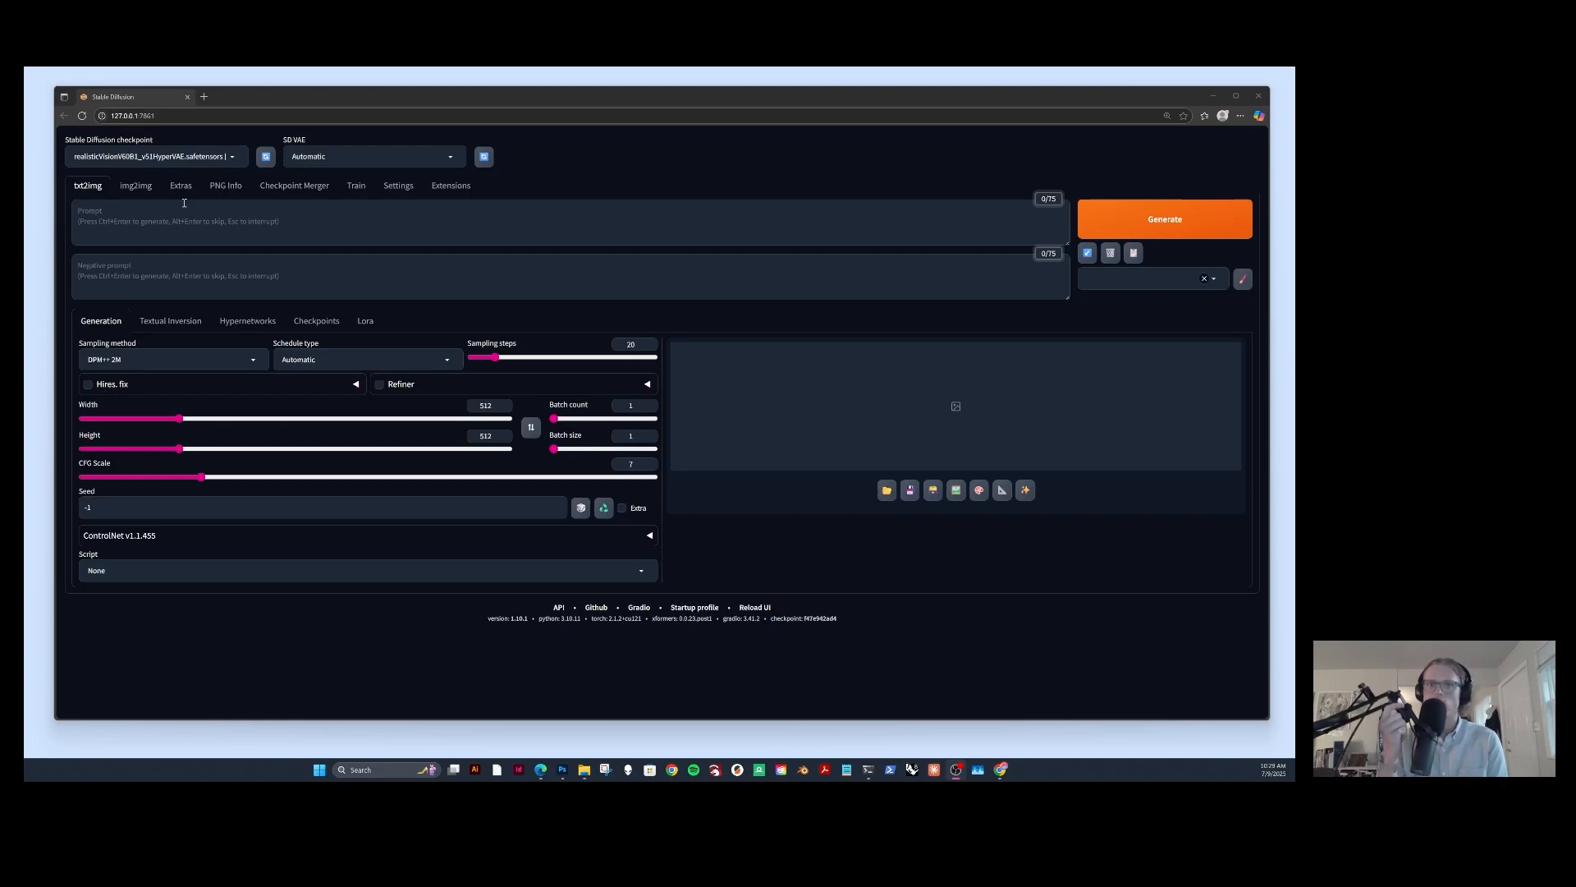
Expand the ControlNet section and look over the prompt, generation settings, image input and control type options.
left_click(146, 535)
scroll(197, 566, "down", 1)
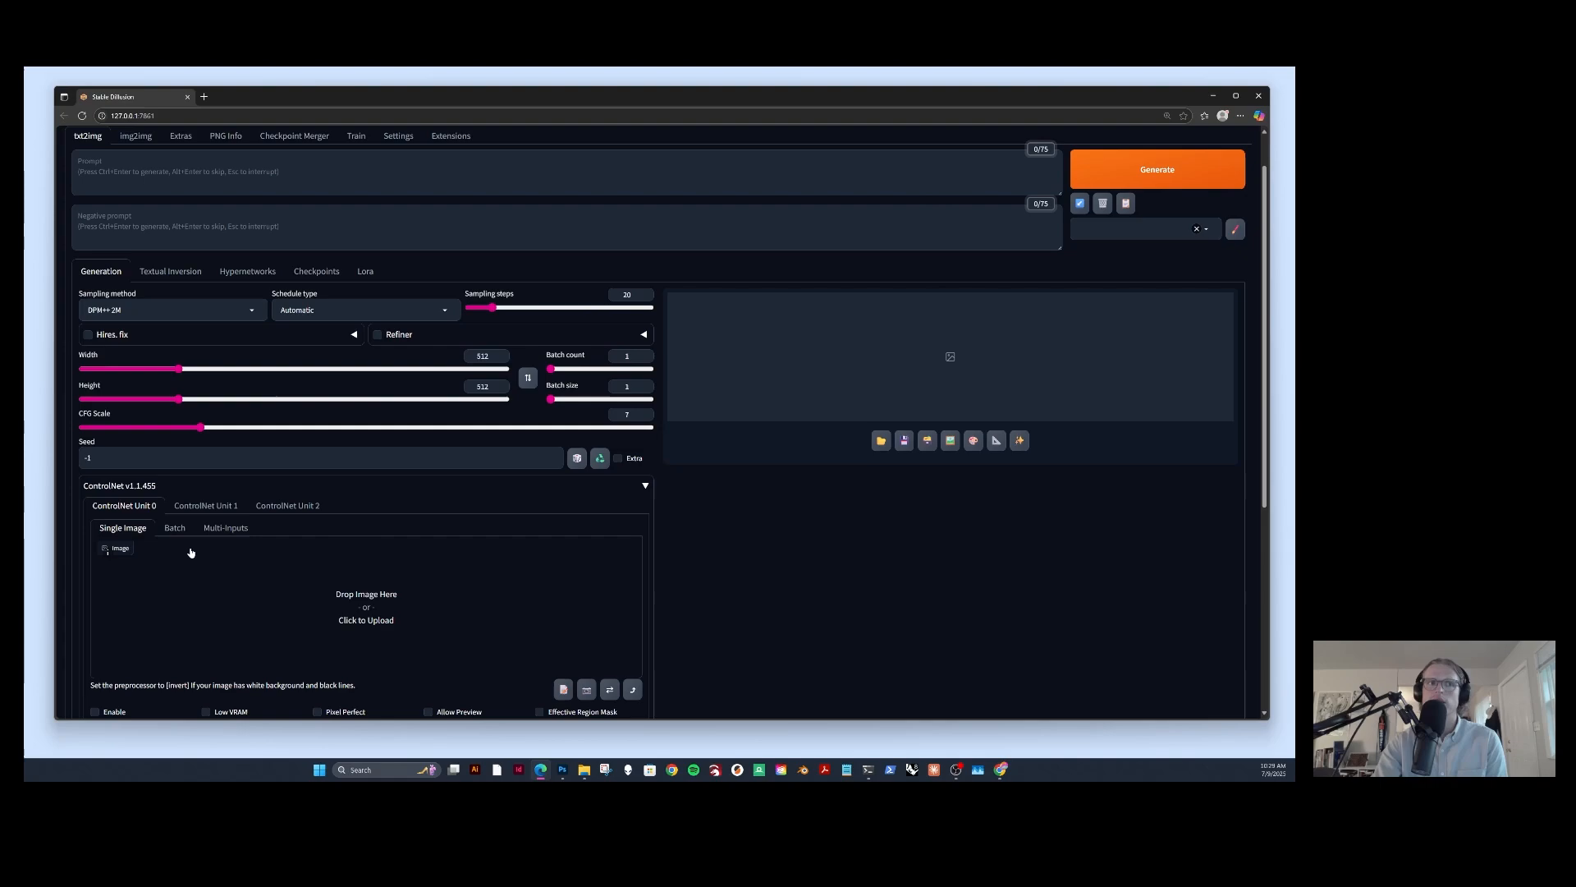
scroll(190, 552, "up", 1)
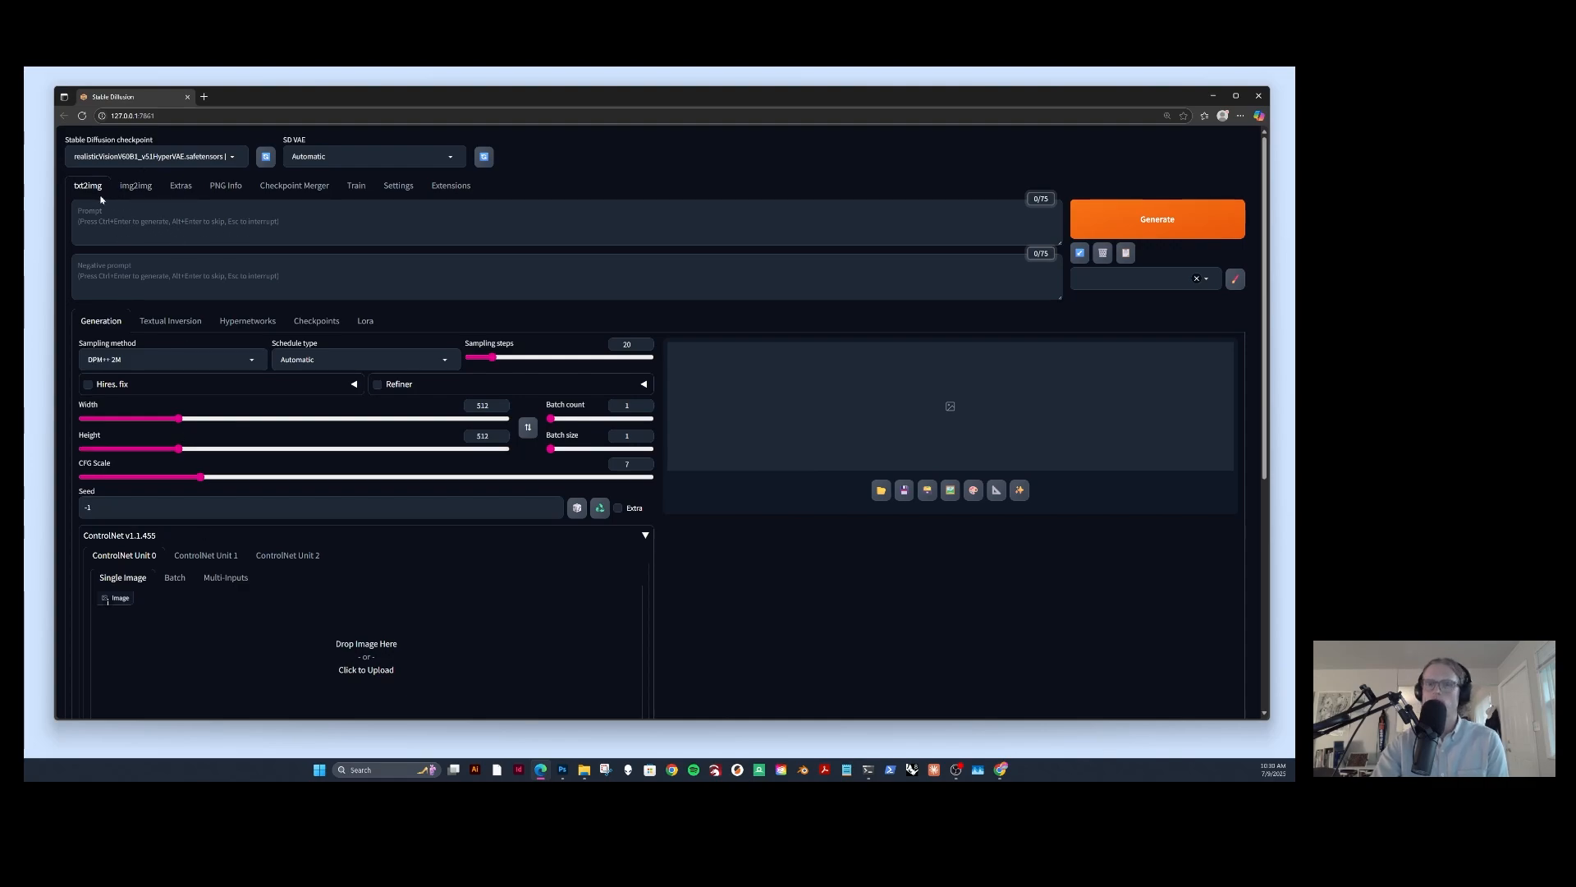
left_click(160, 216)
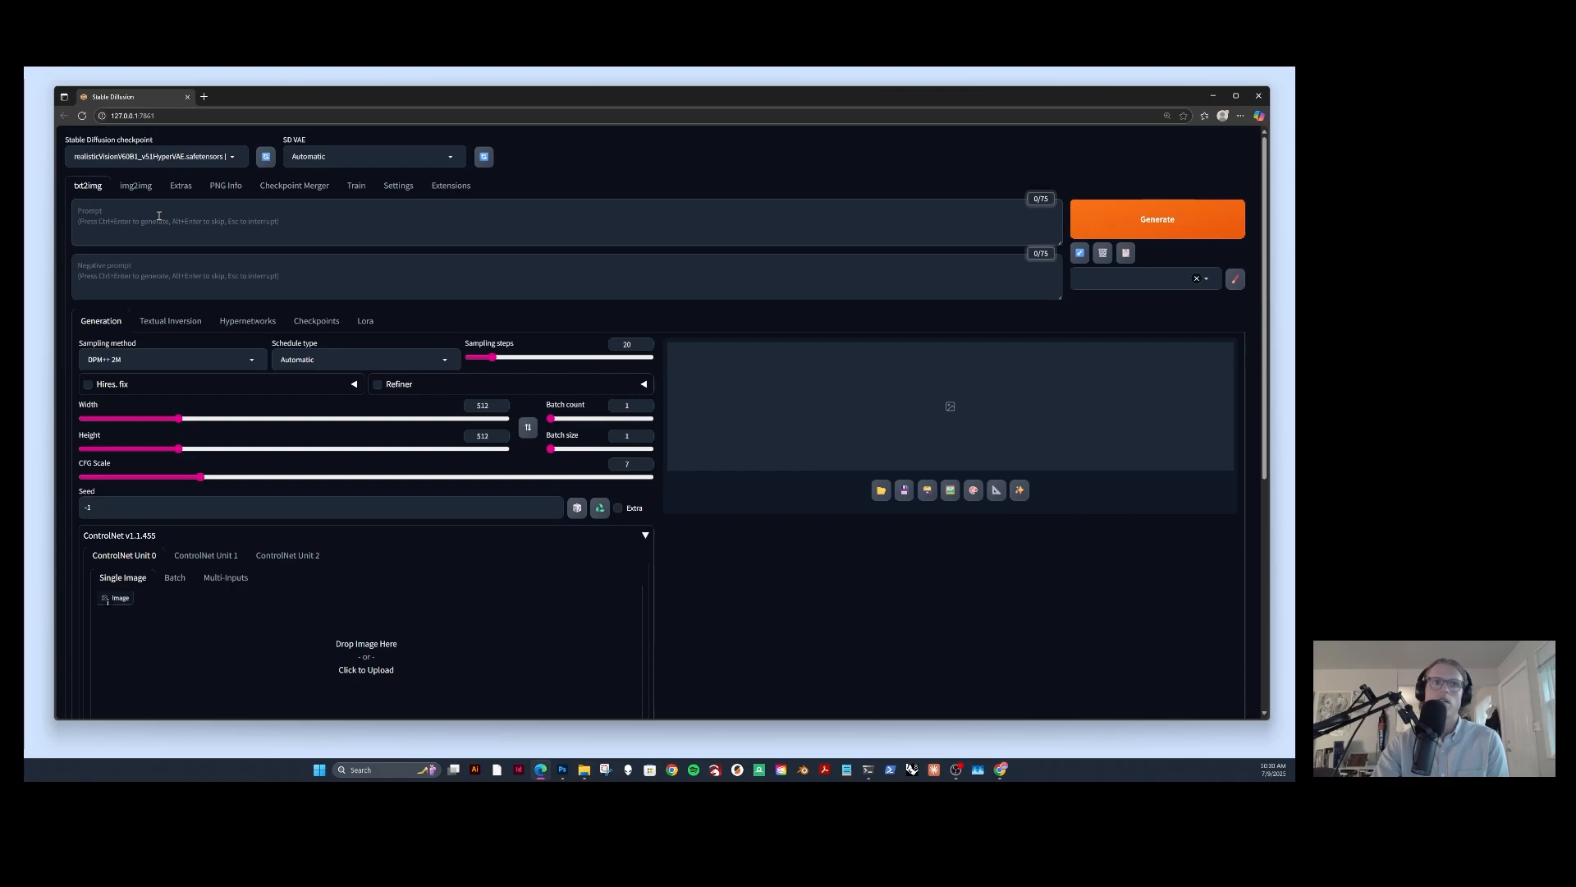
scroll(298, 285, "down", 3)
scroll(249, 388, "up", 3)
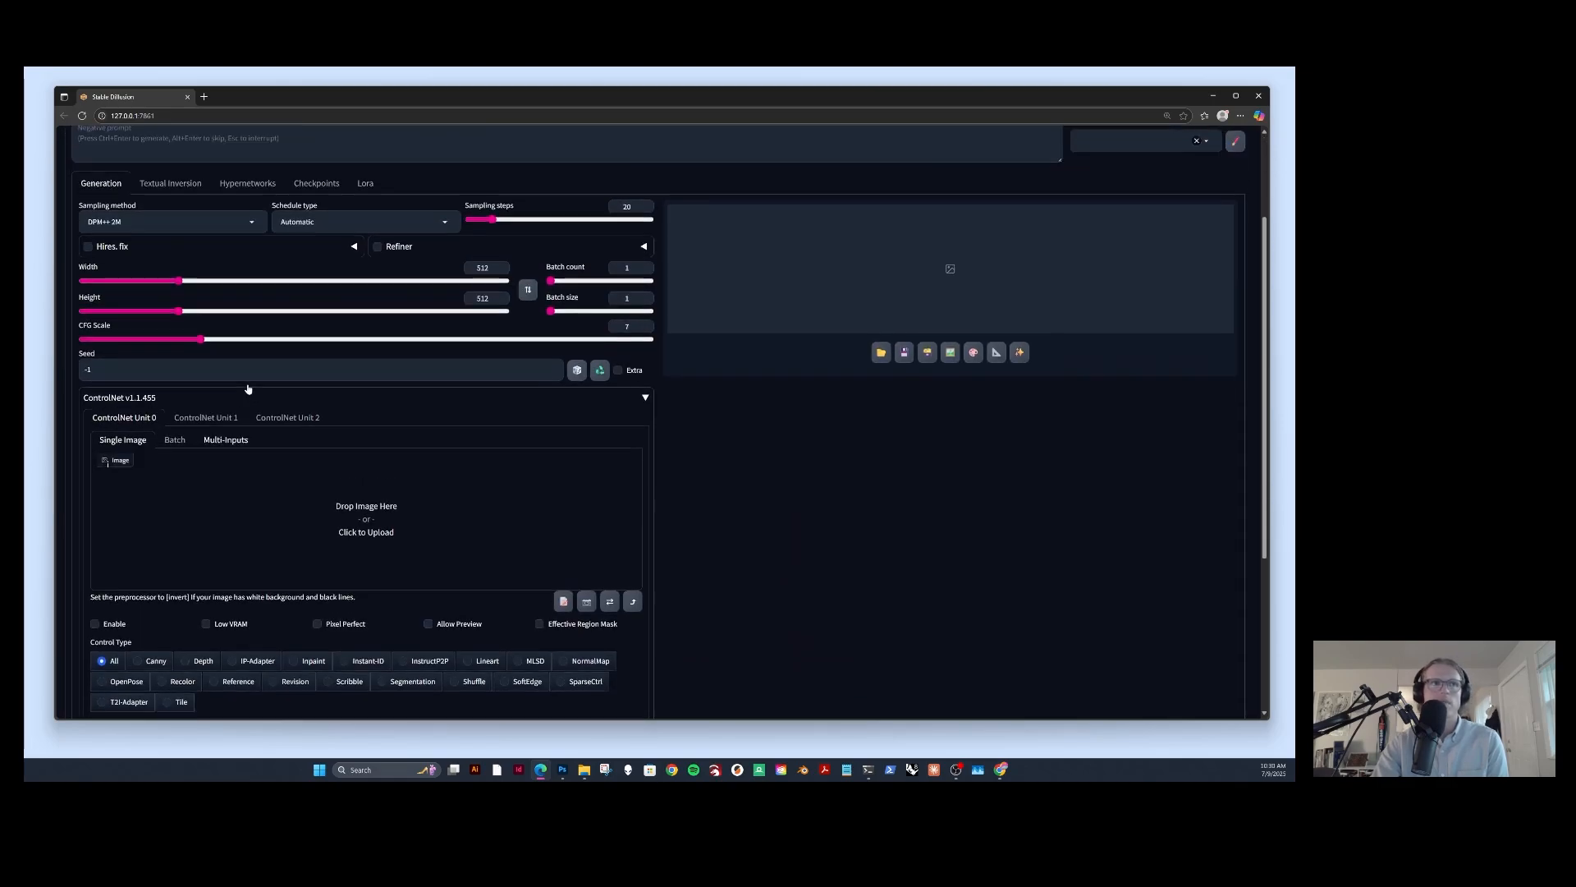
scroll(249, 388, "down", 3)
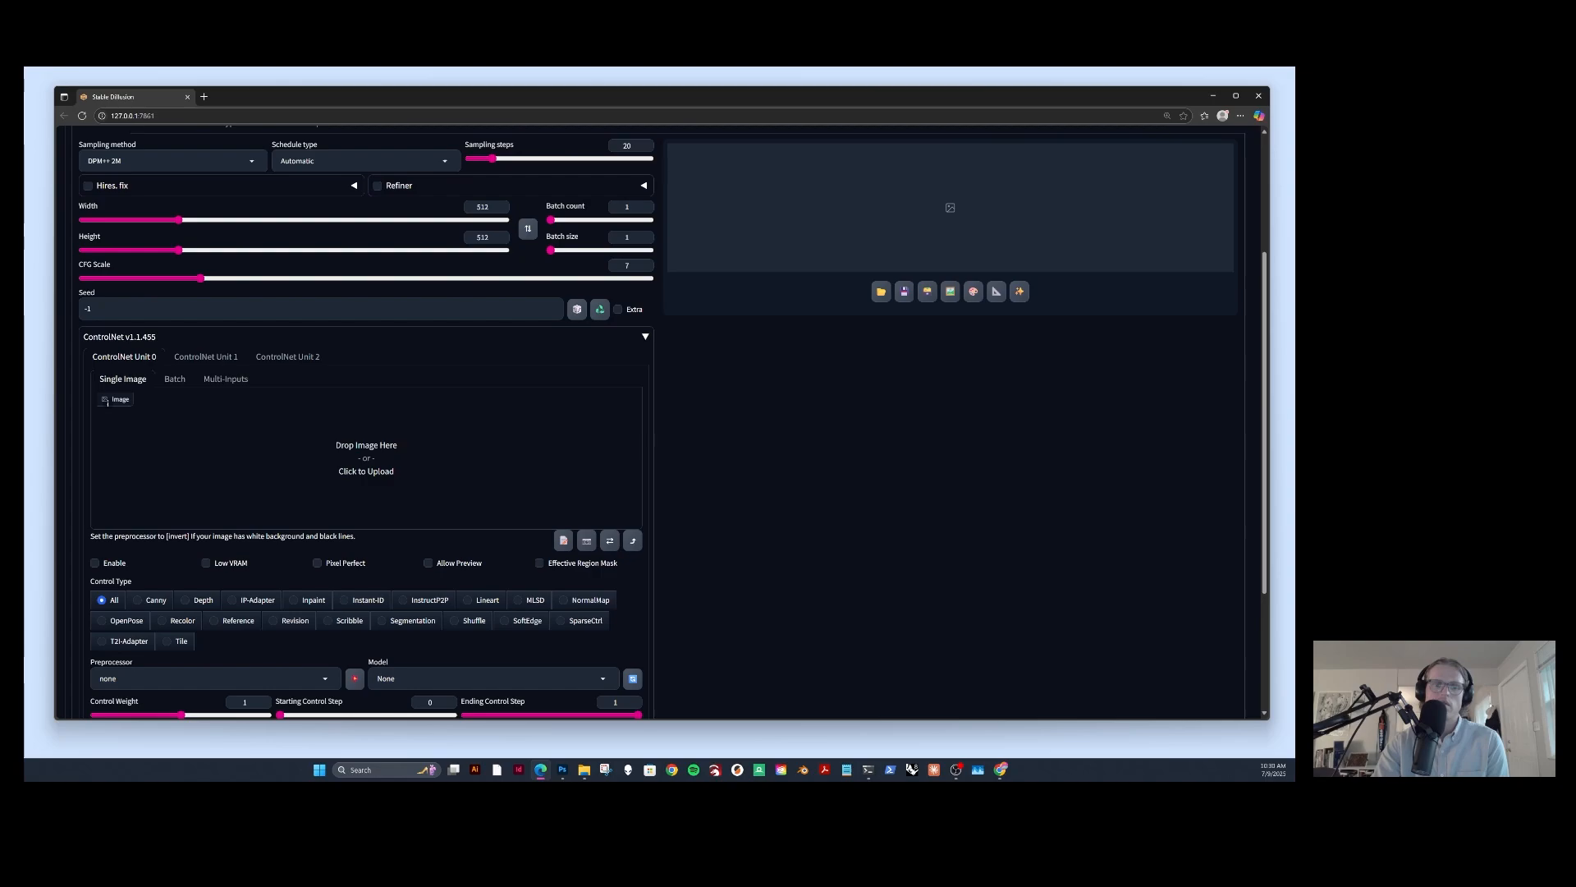
Switch to Photoshop's Landscape.psd and hide the outline layer and white colour fill in the Vessel group to examine the photo.
key("alt+Tab")
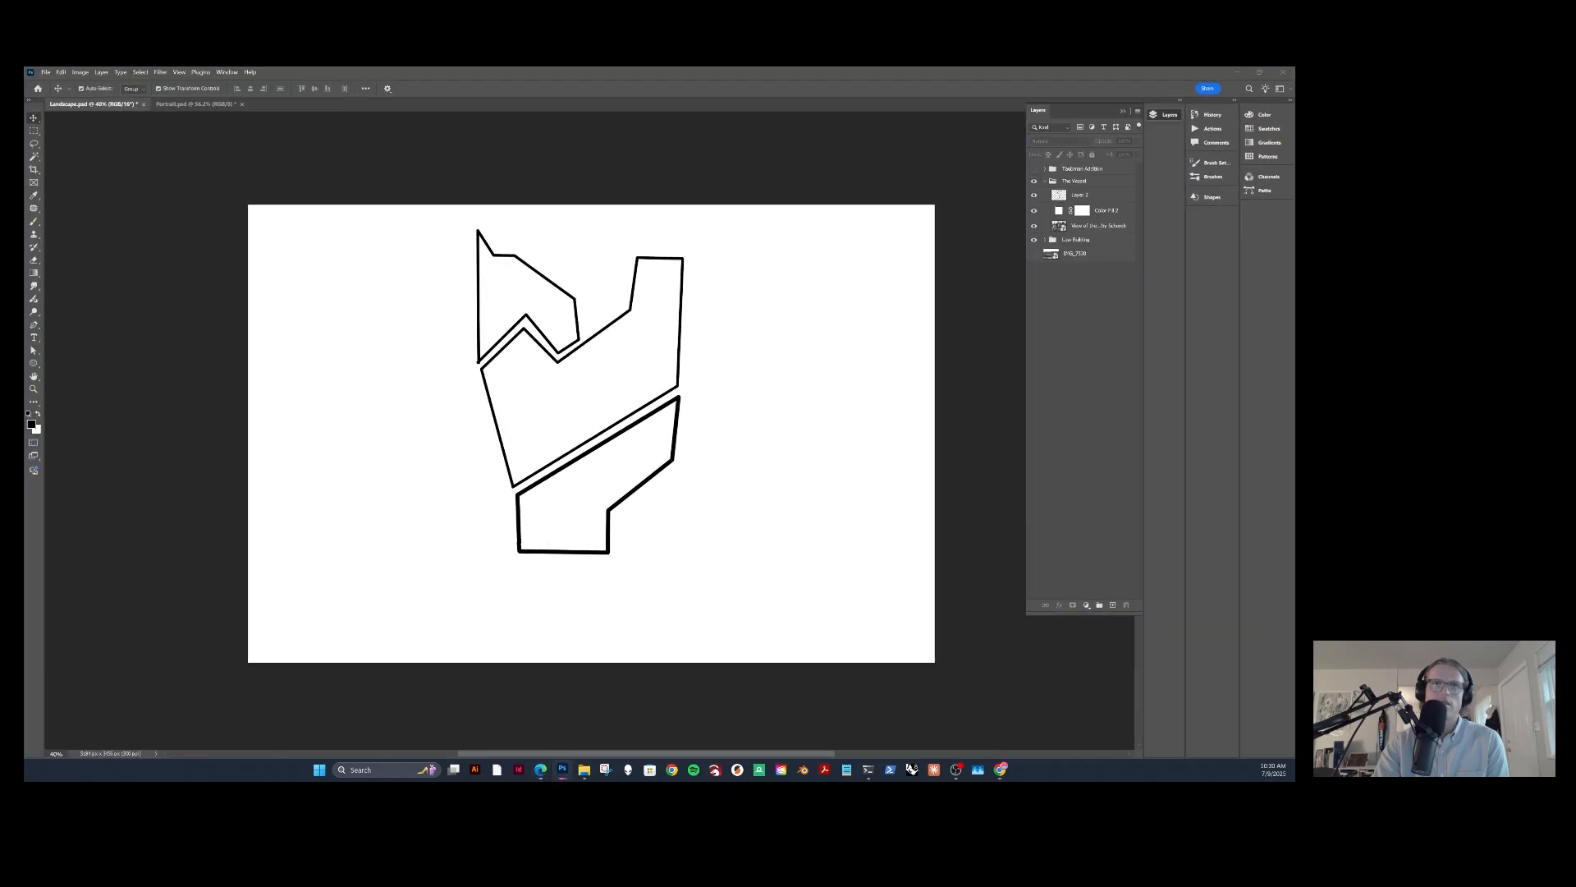
left_click(1034, 181)
left_click(1035, 182)
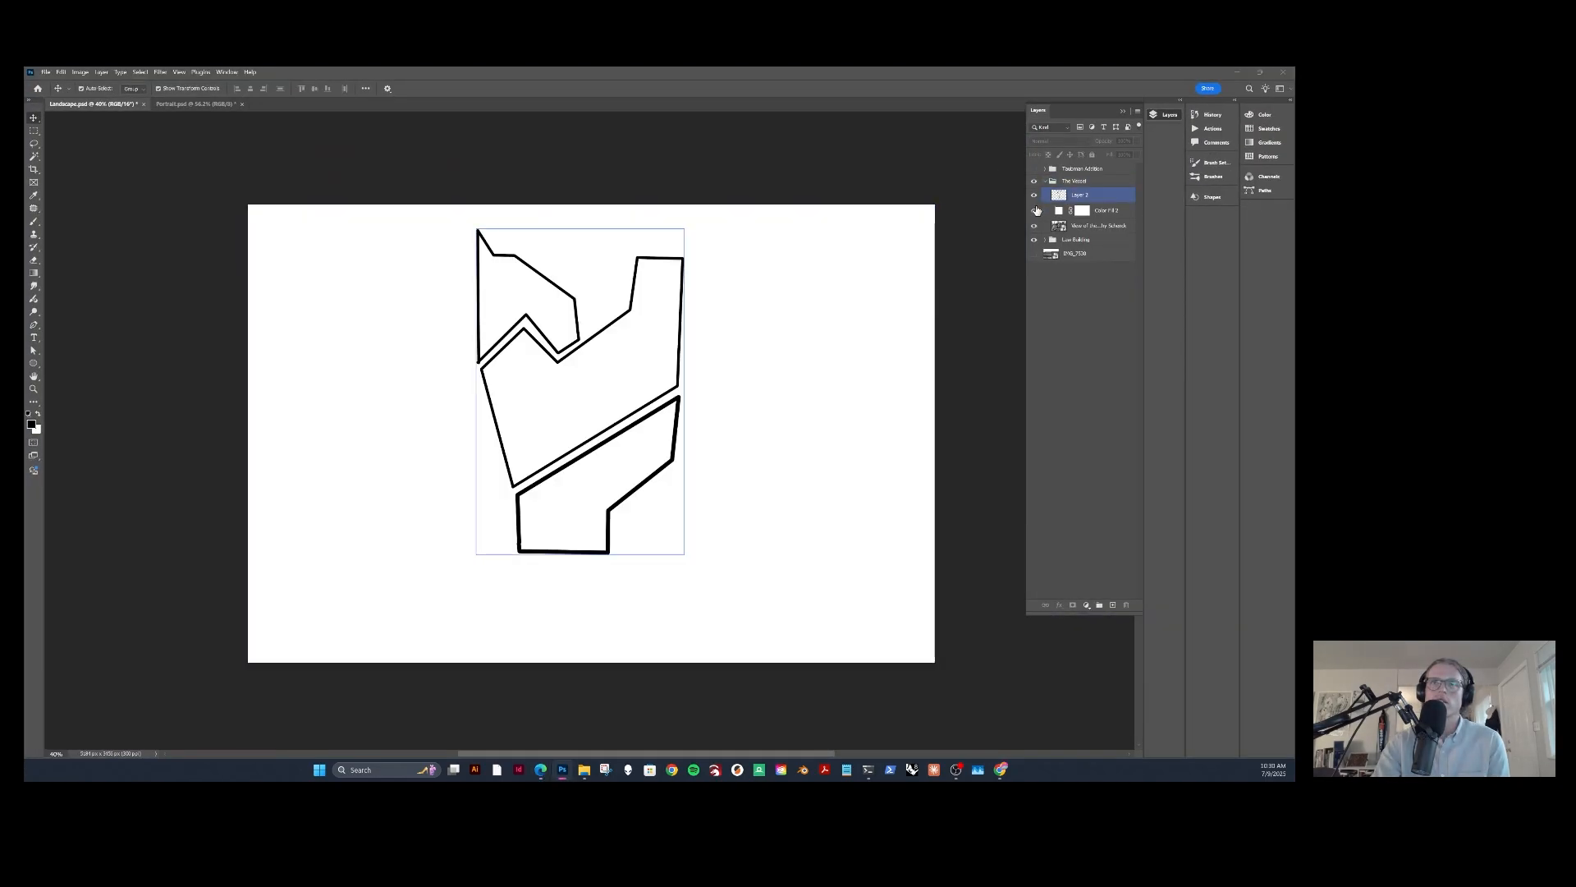
left_click(1034, 196)
left_click(1035, 211)
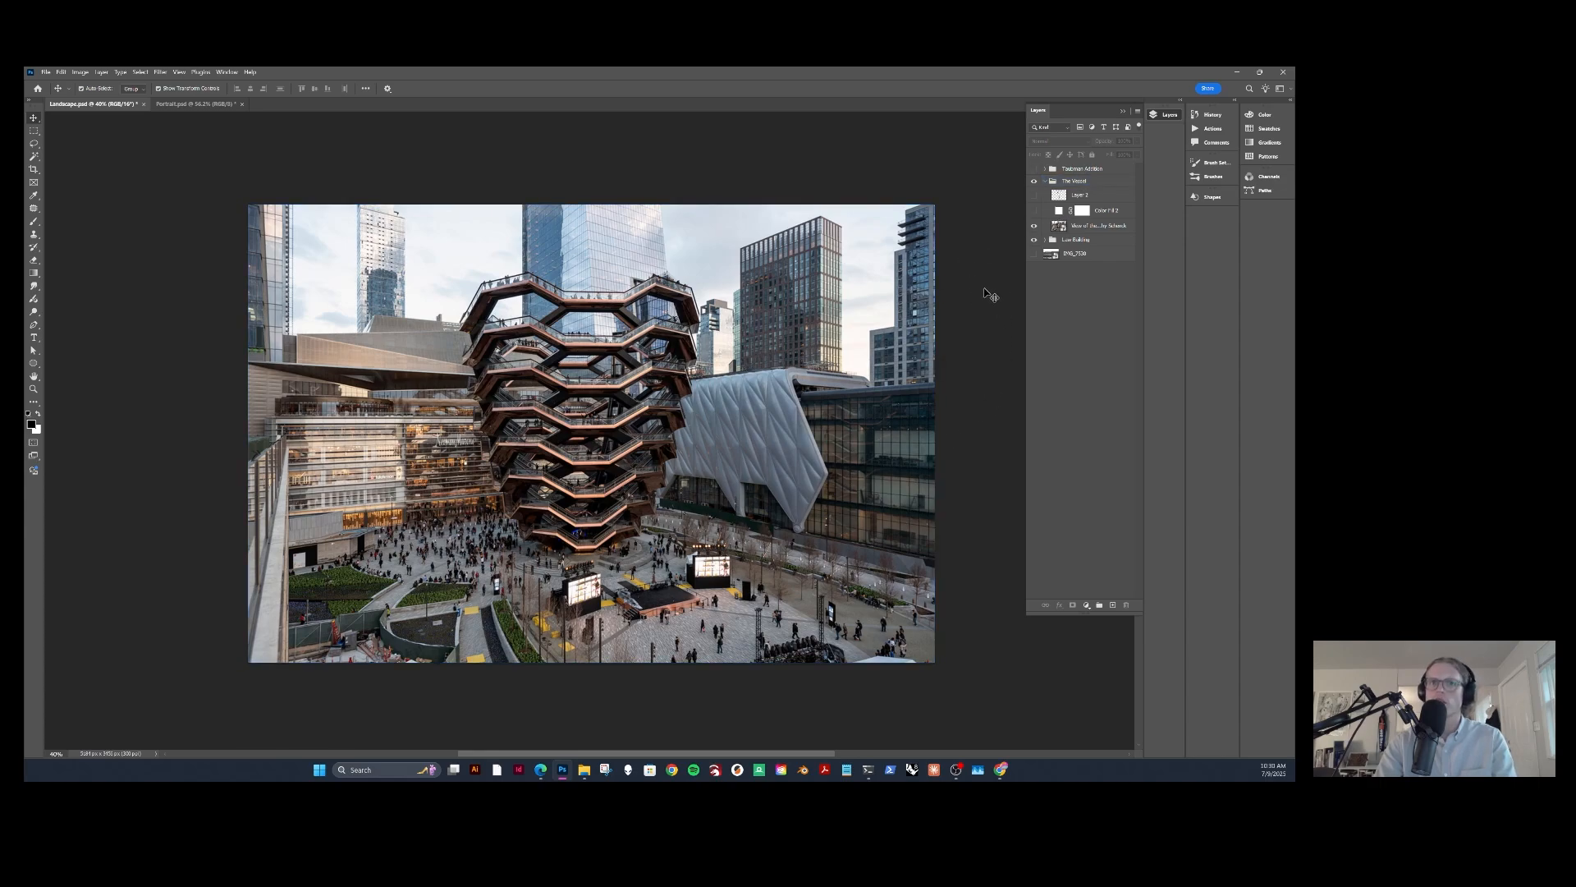
Show the white colour fill at reduced opacity and turn on the outline layer to compare the outlines with the Vessel photo.
left_click(1033, 211)
left_click(1104, 211)
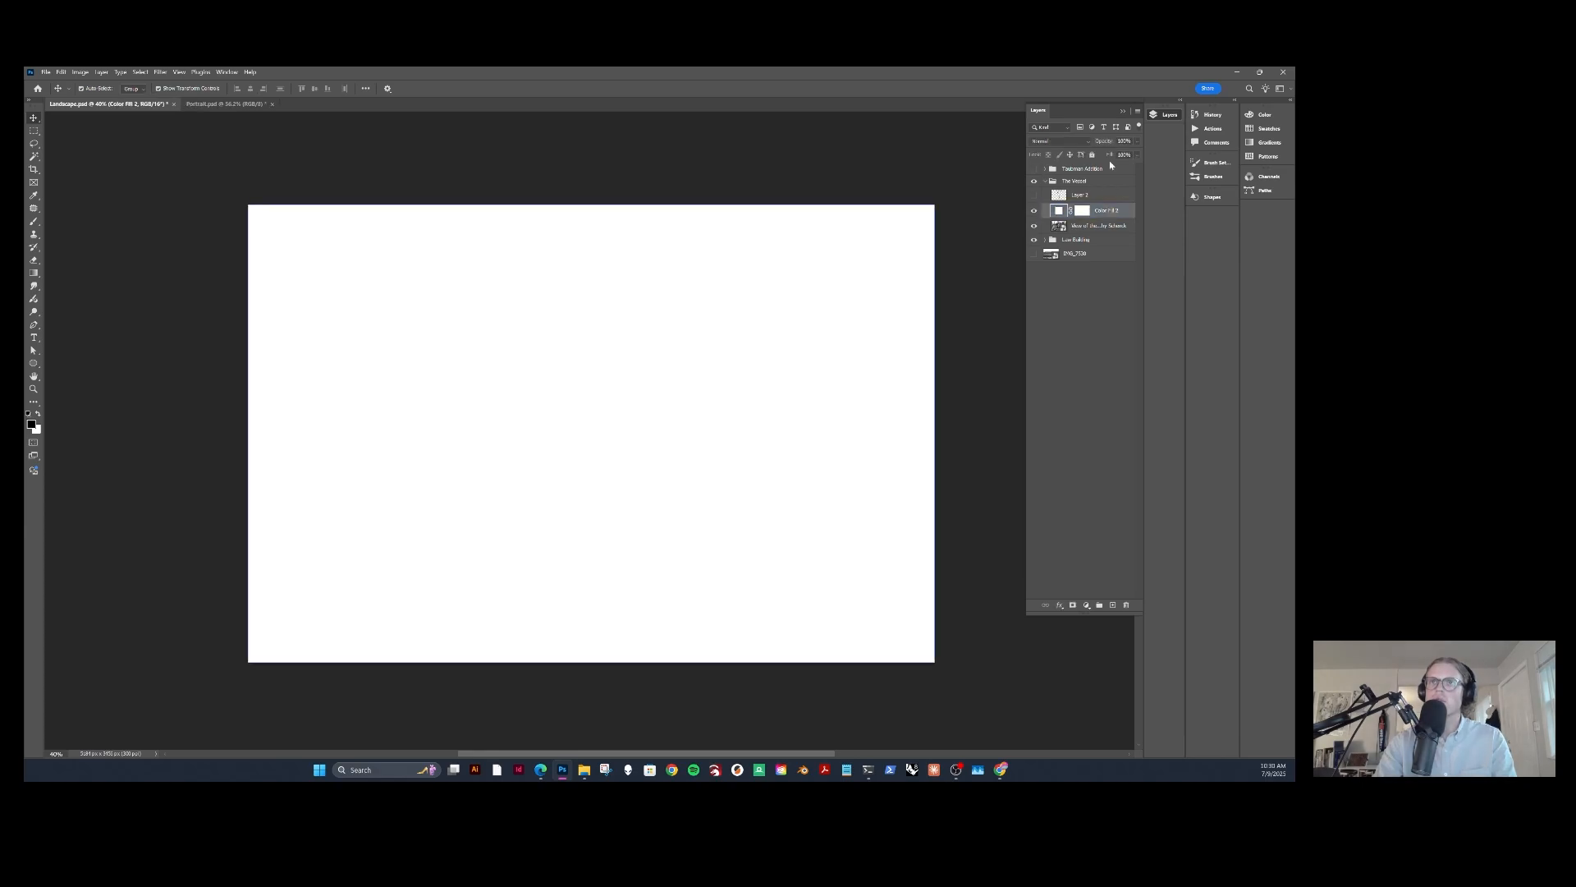
left_click_drag(1112, 143, 1100, 144)
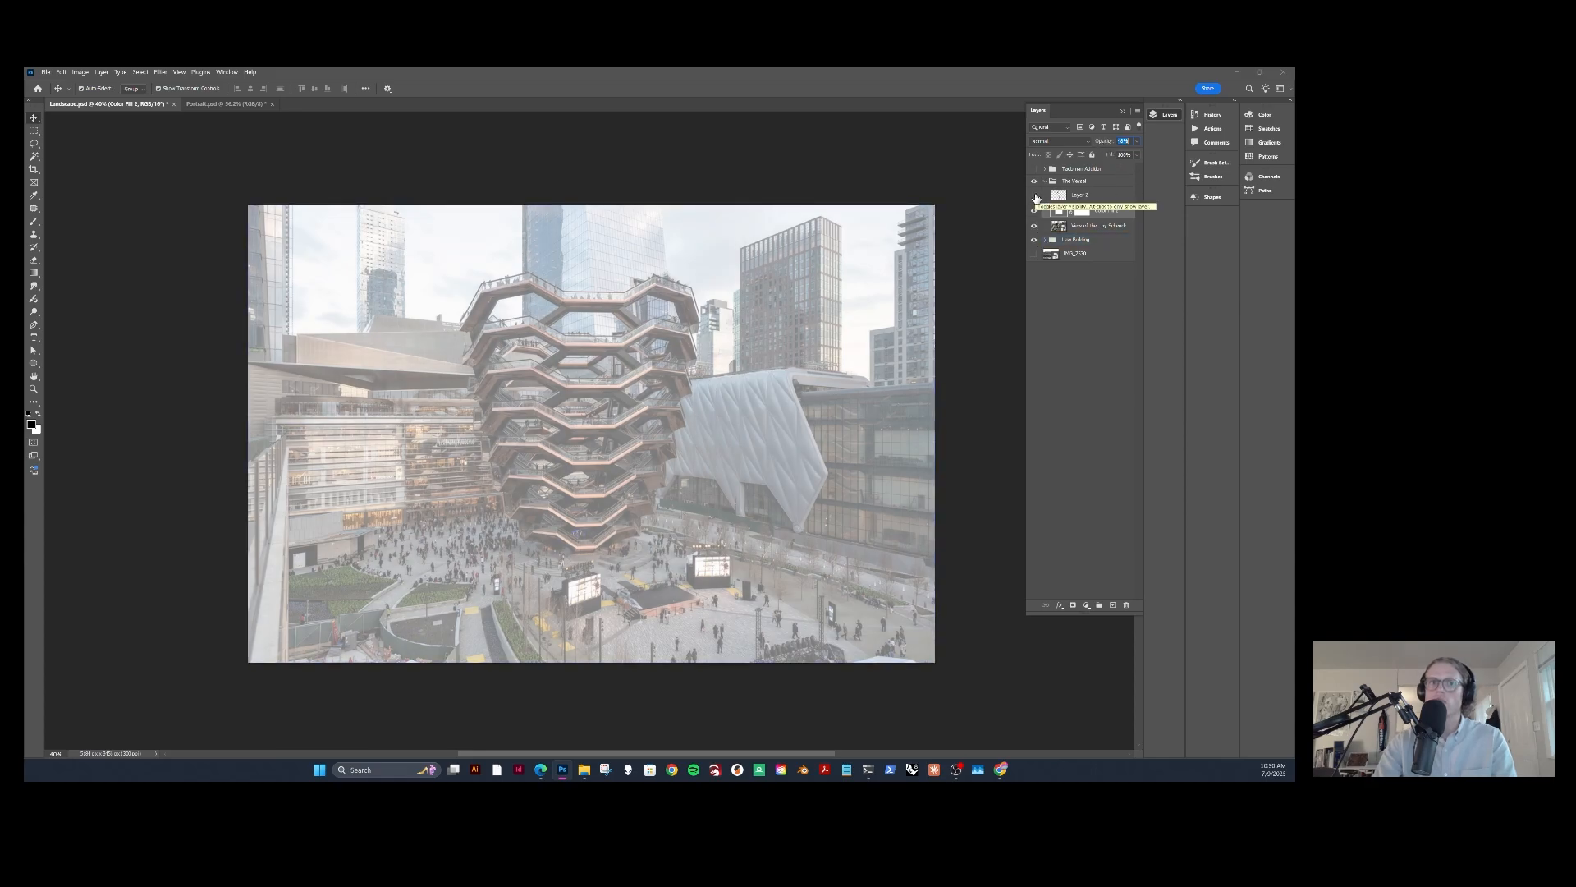
left_click(1036, 195)
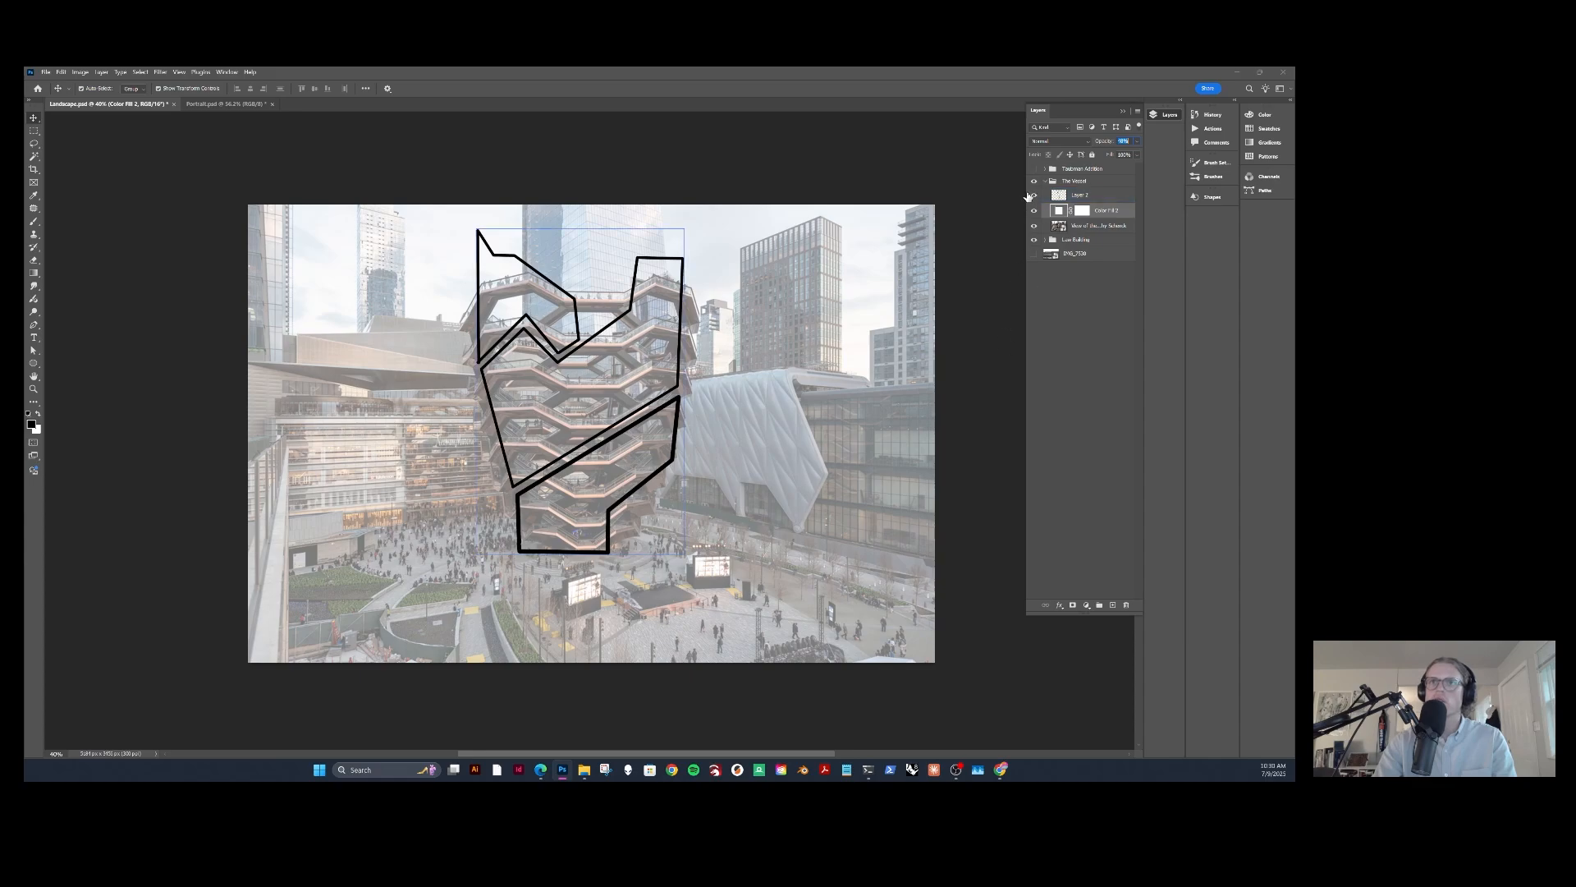
Select the white colour fill layer and set its opacity to 100% so only the outlines show.
left_click(650, 339)
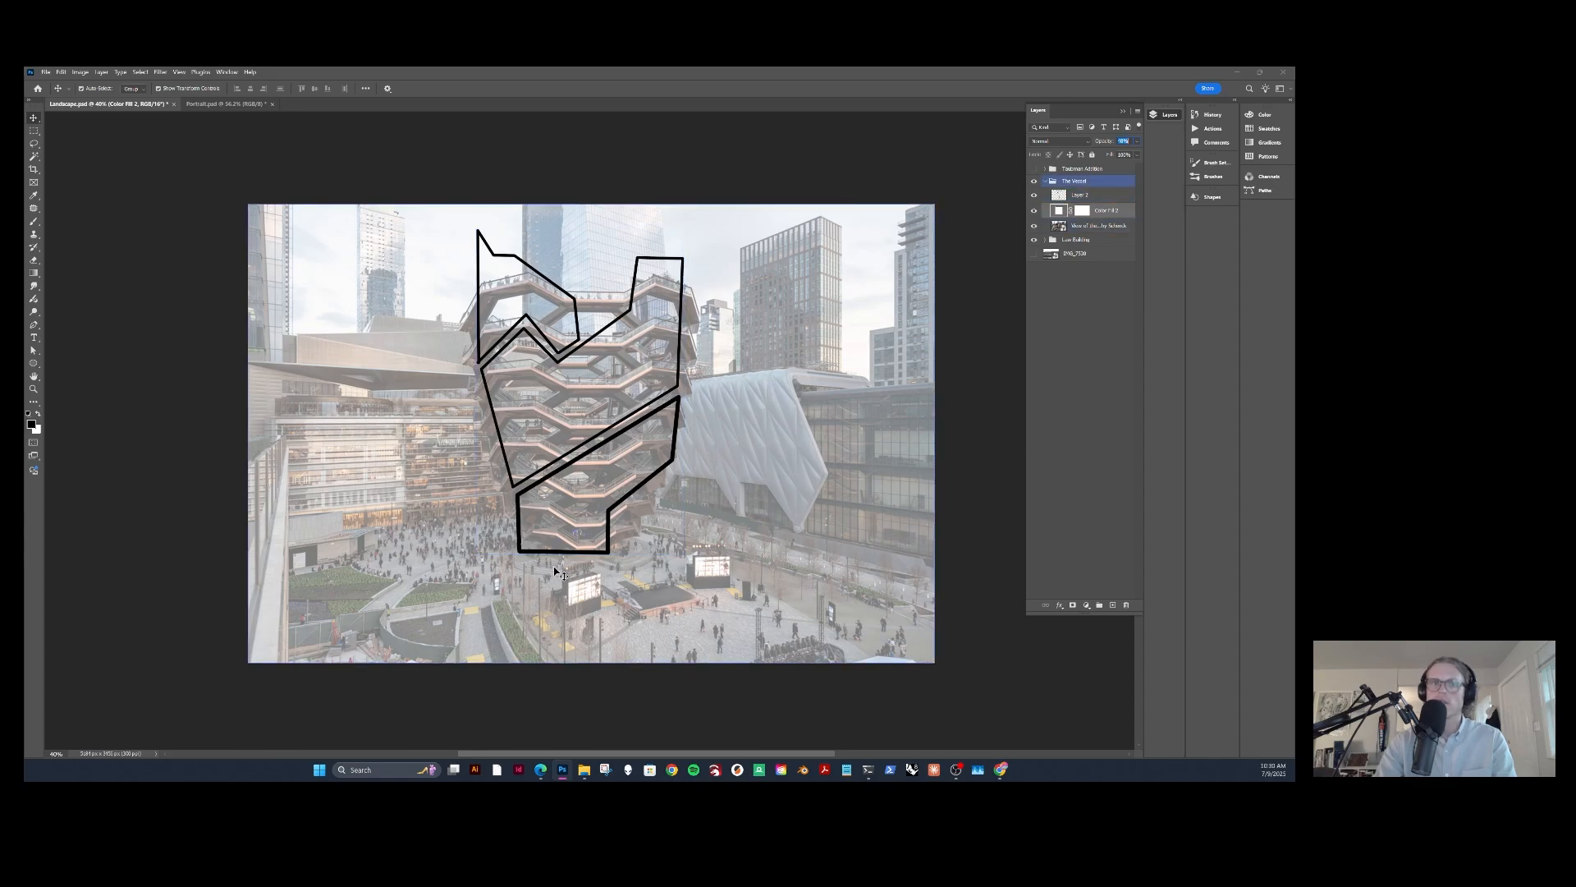
left_click(1115, 214)
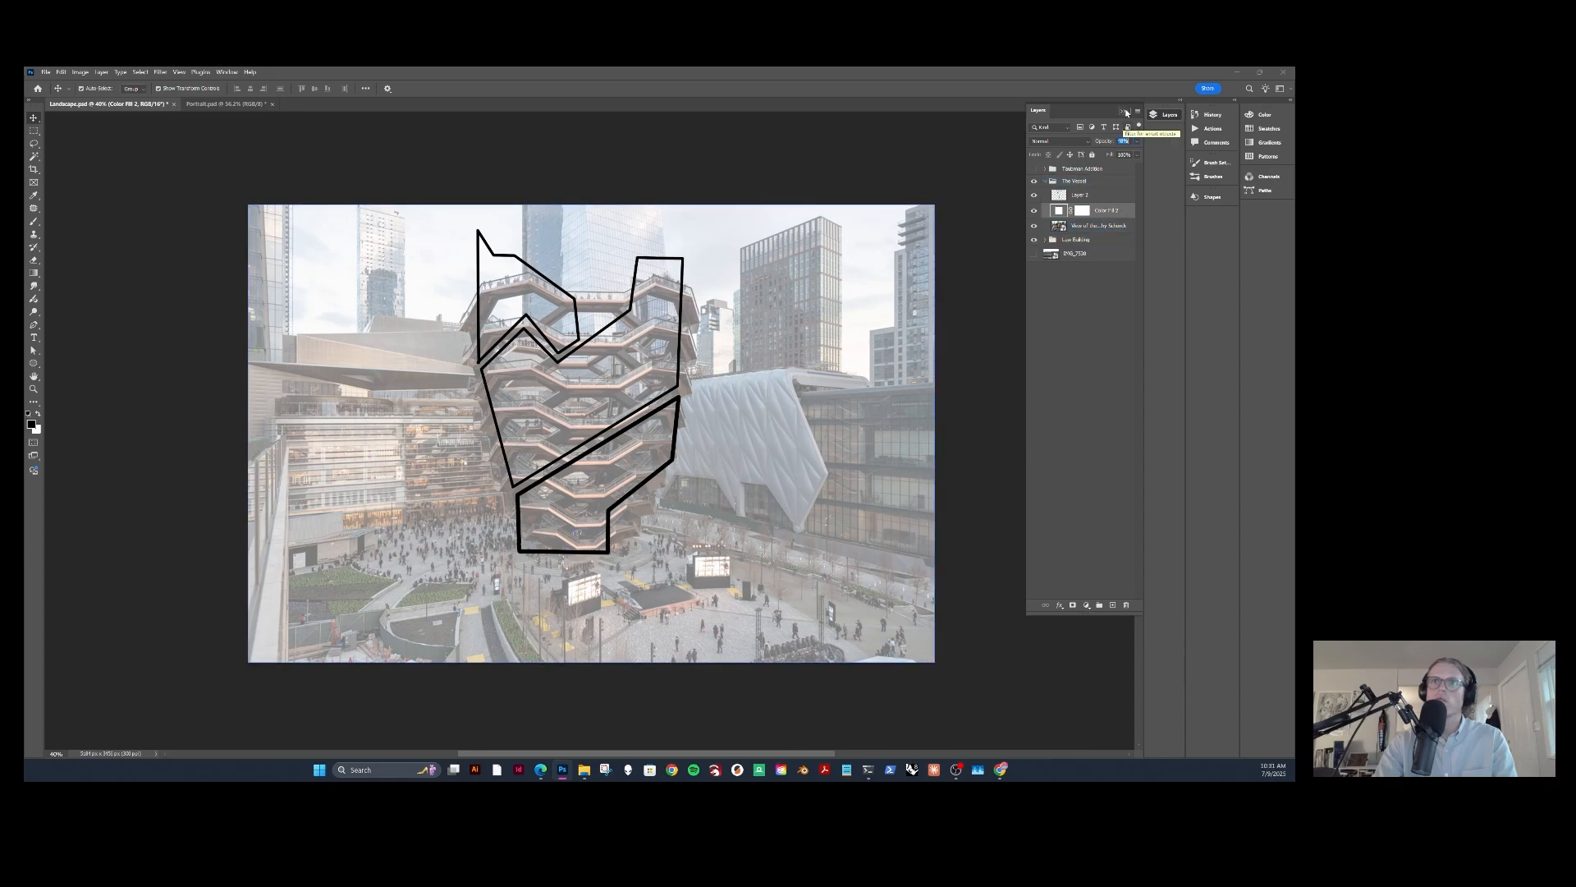
left_click_drag(1106, 142, 1229, 140)
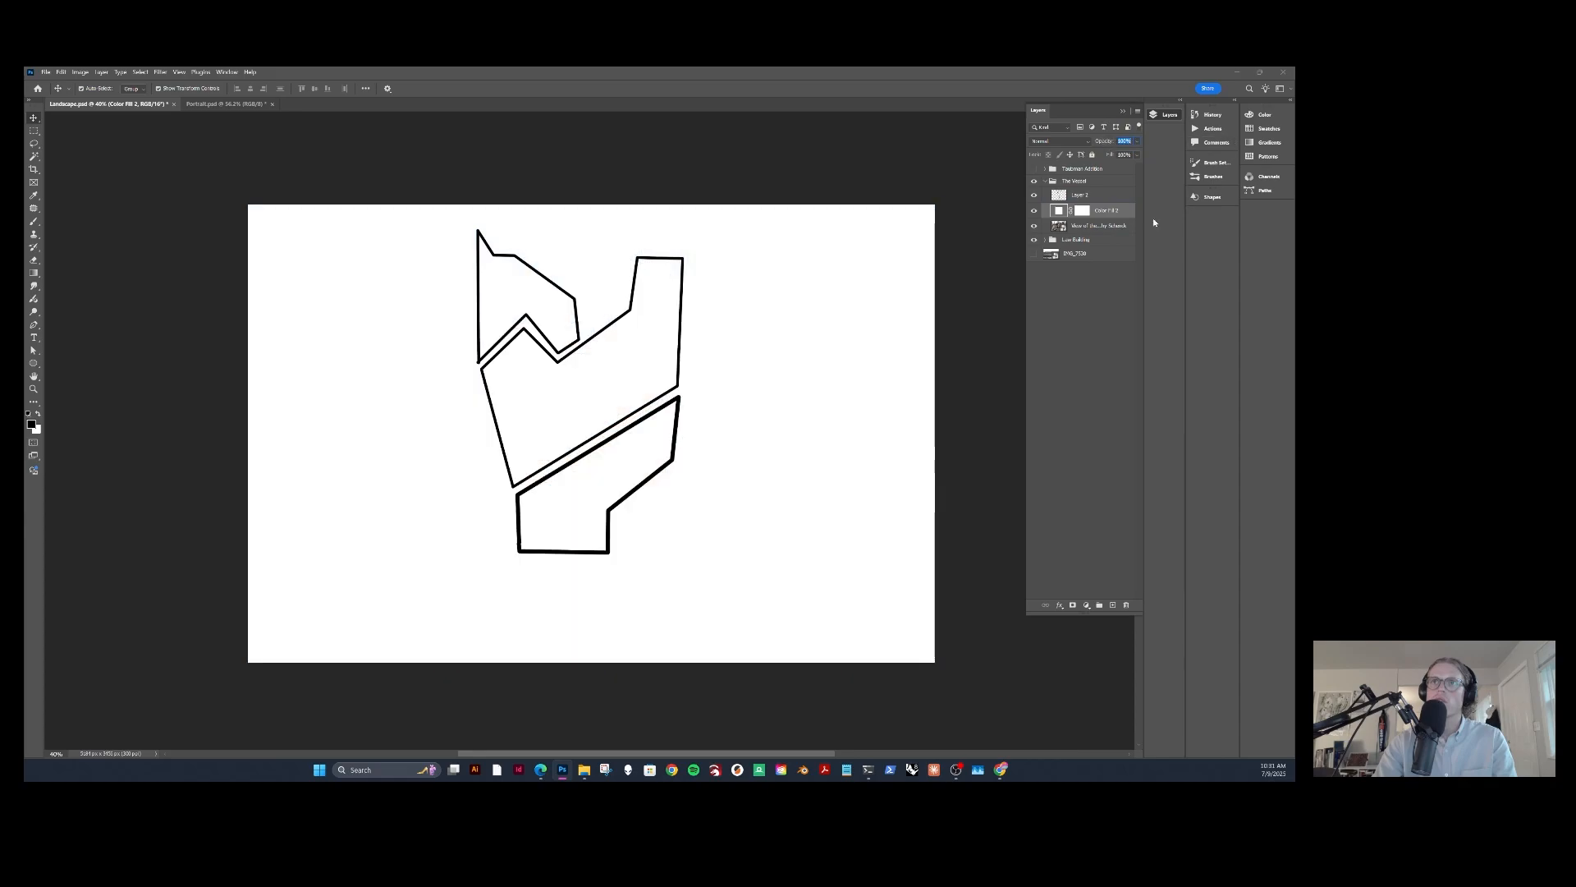
Switch from Photoshop back to the Stable Diffusion page and load the vessel photo from the Desktop into ControlNet Unit 0.
left_click(989, 331)
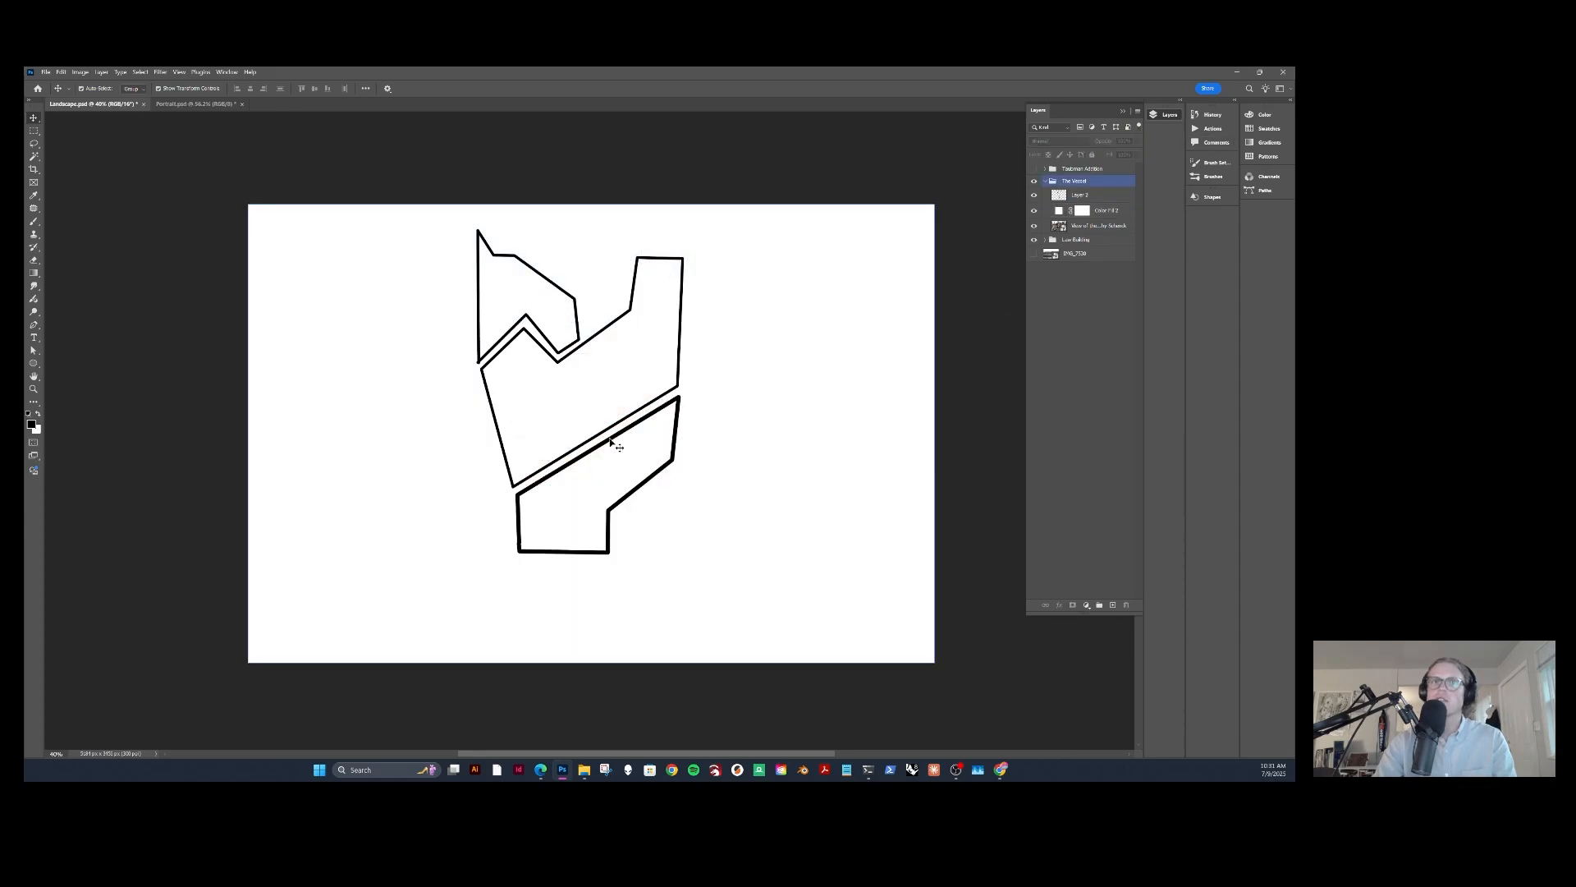
left_click(989, 329)
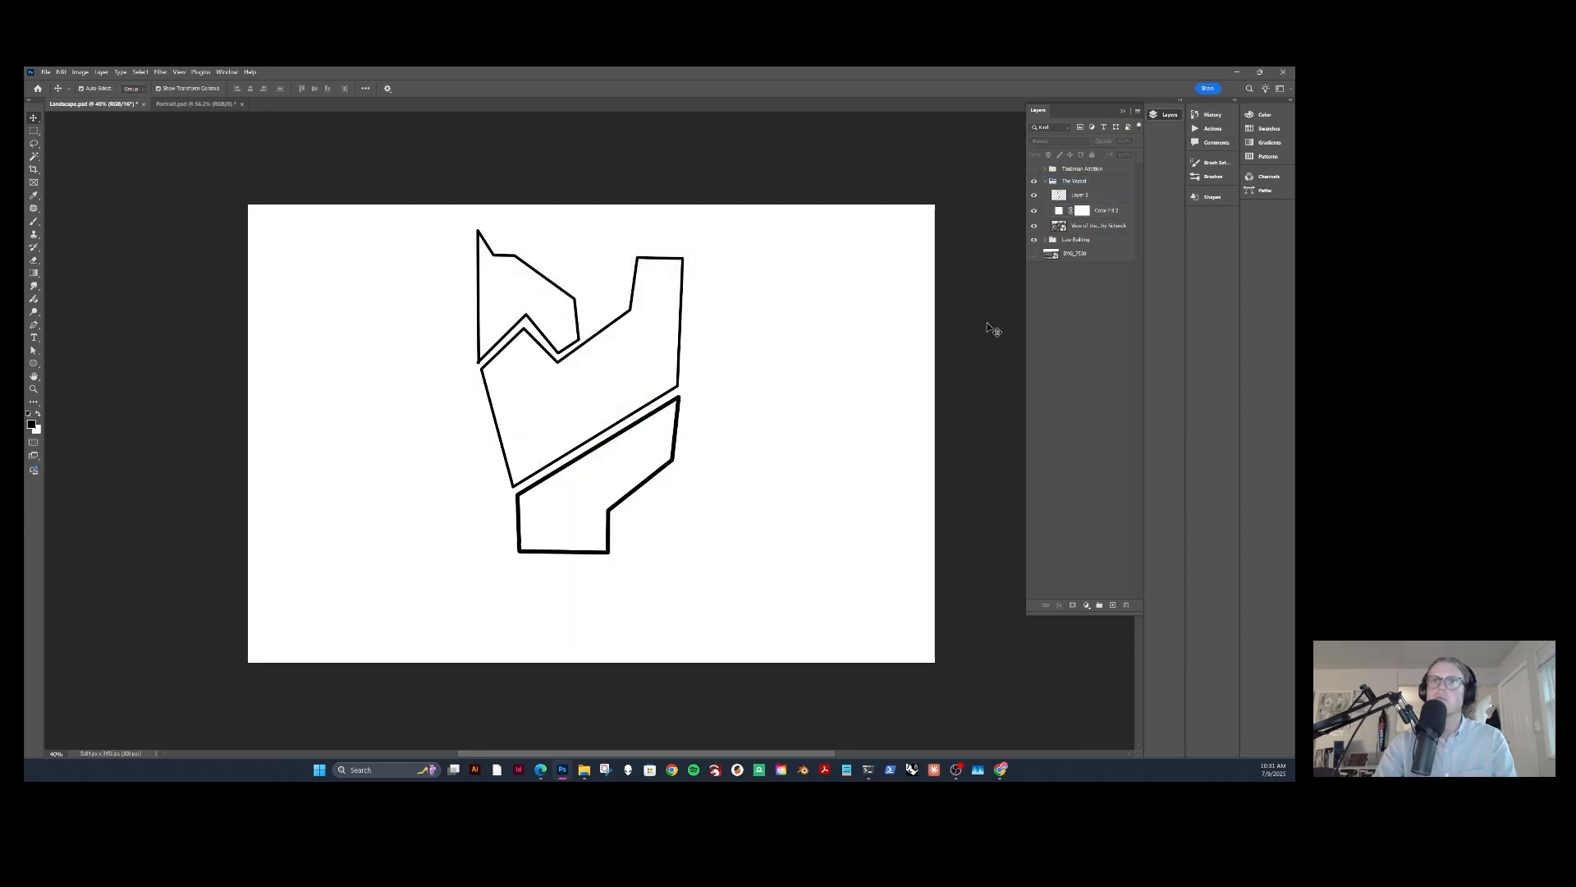
left_click(1239, 73)
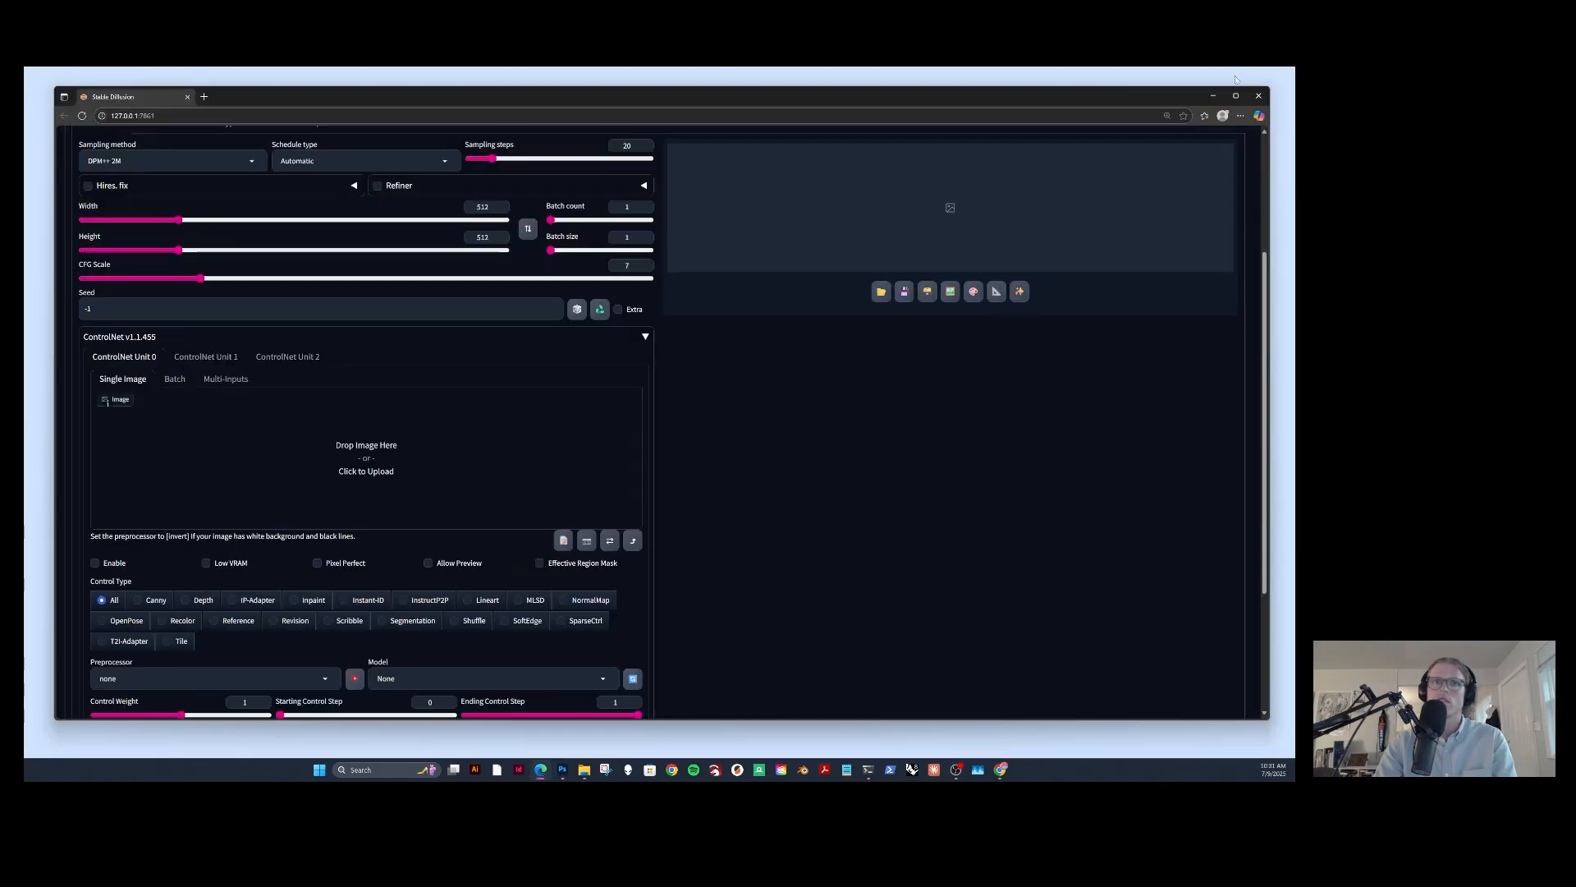
scroll(194, 433, "up", 1)
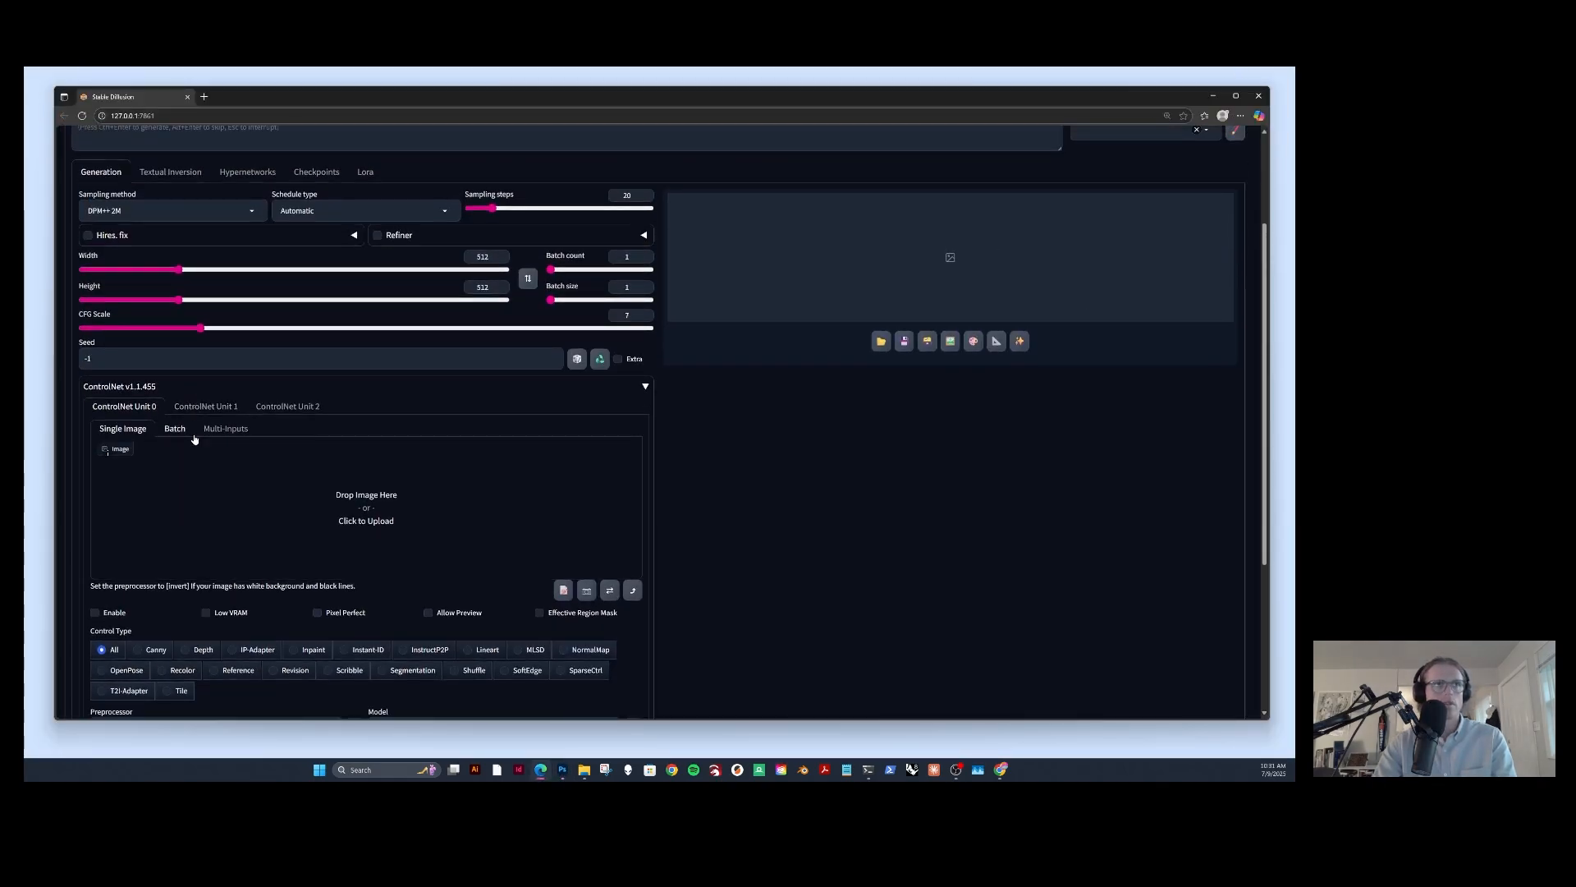
scroll(264, 426, "down", 2)
left_click(355, 389)
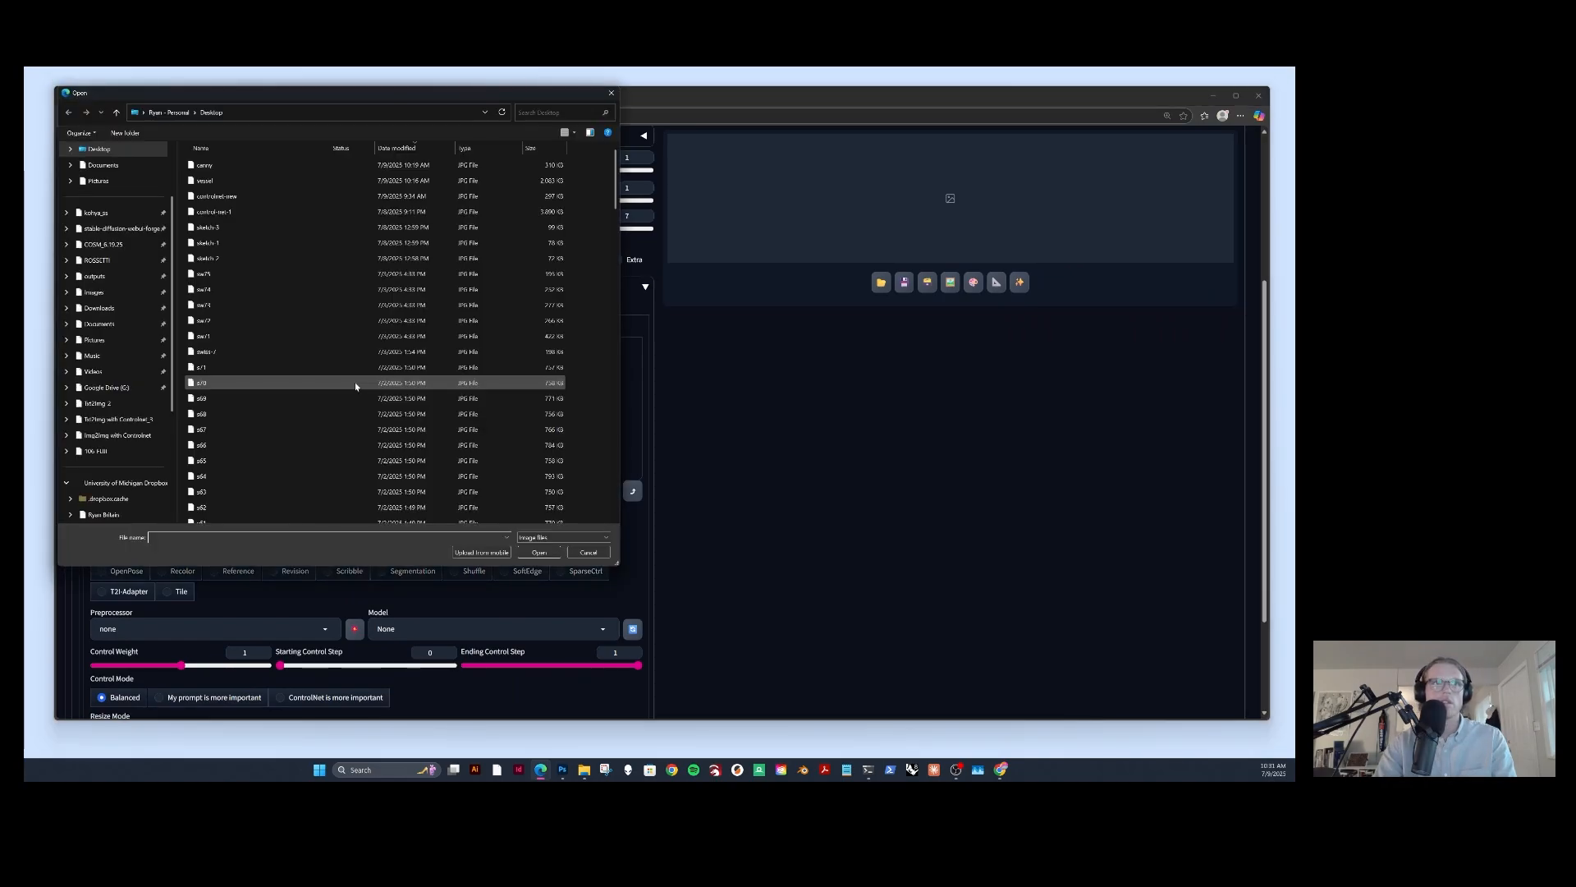
left_click(214, 181)
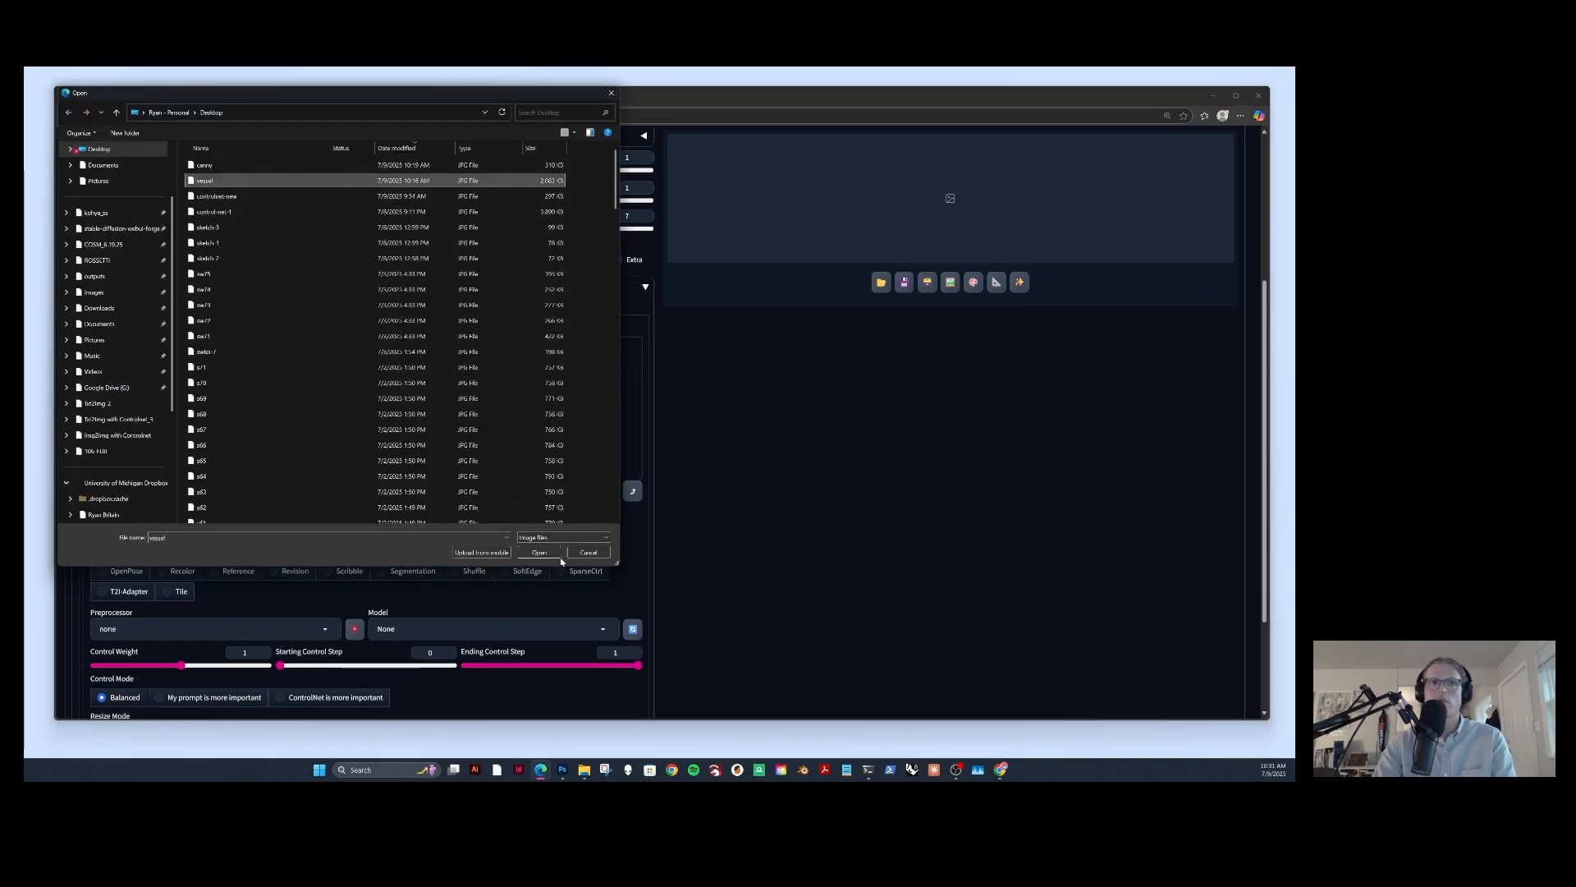
left_click(538, 552)
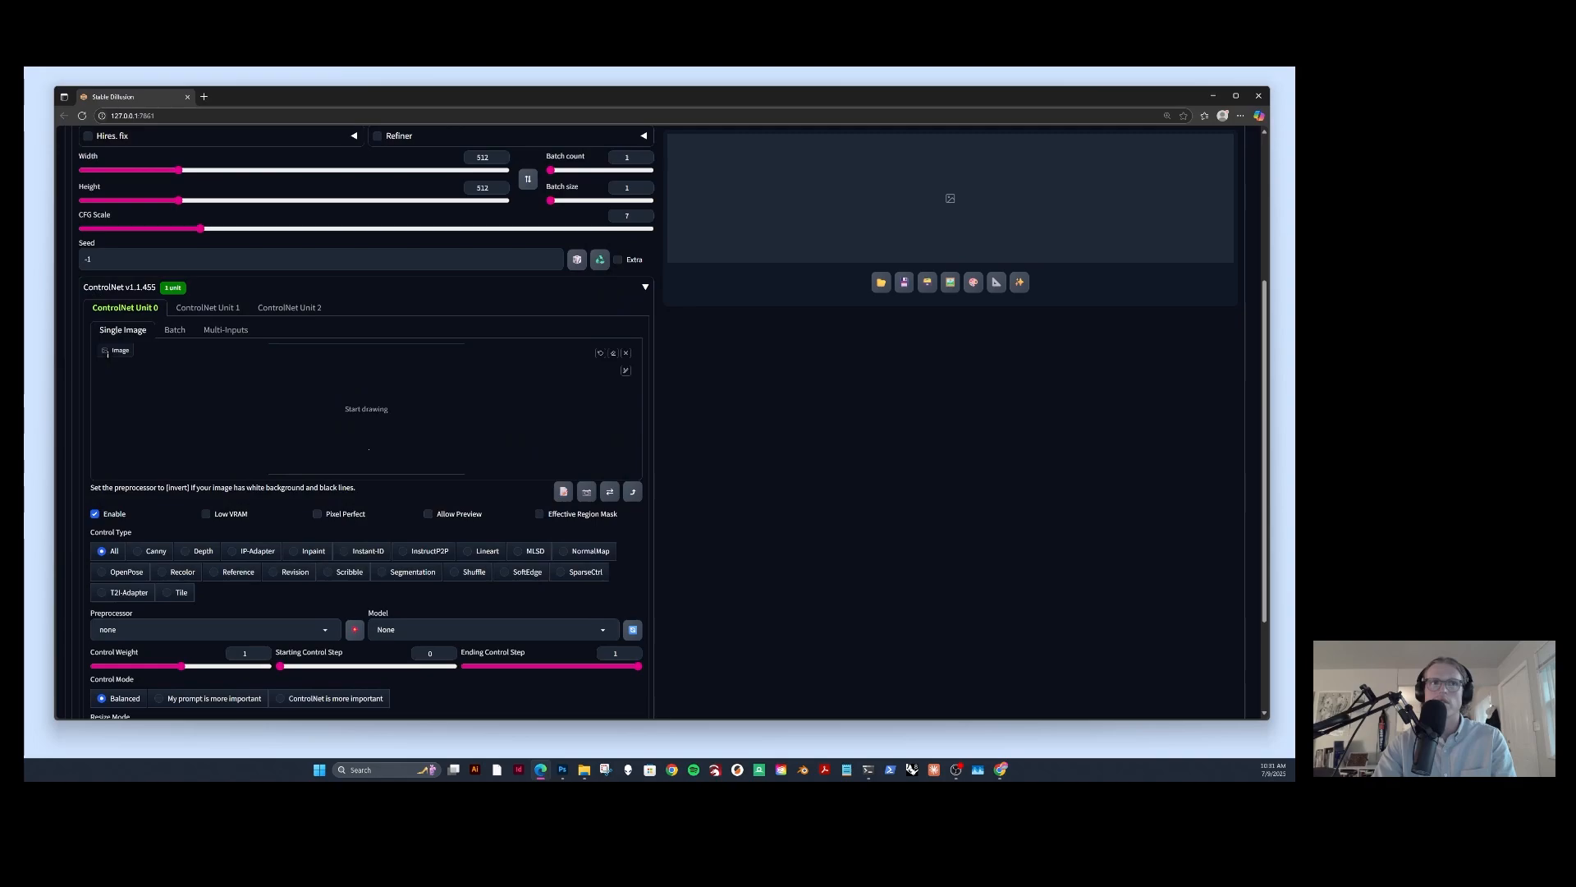
Enable Low VRAM, Pixel Perfect and Allow Preview for ControlNet Unit 0 and set its control type to Inpaint.
left_click(225, 516)
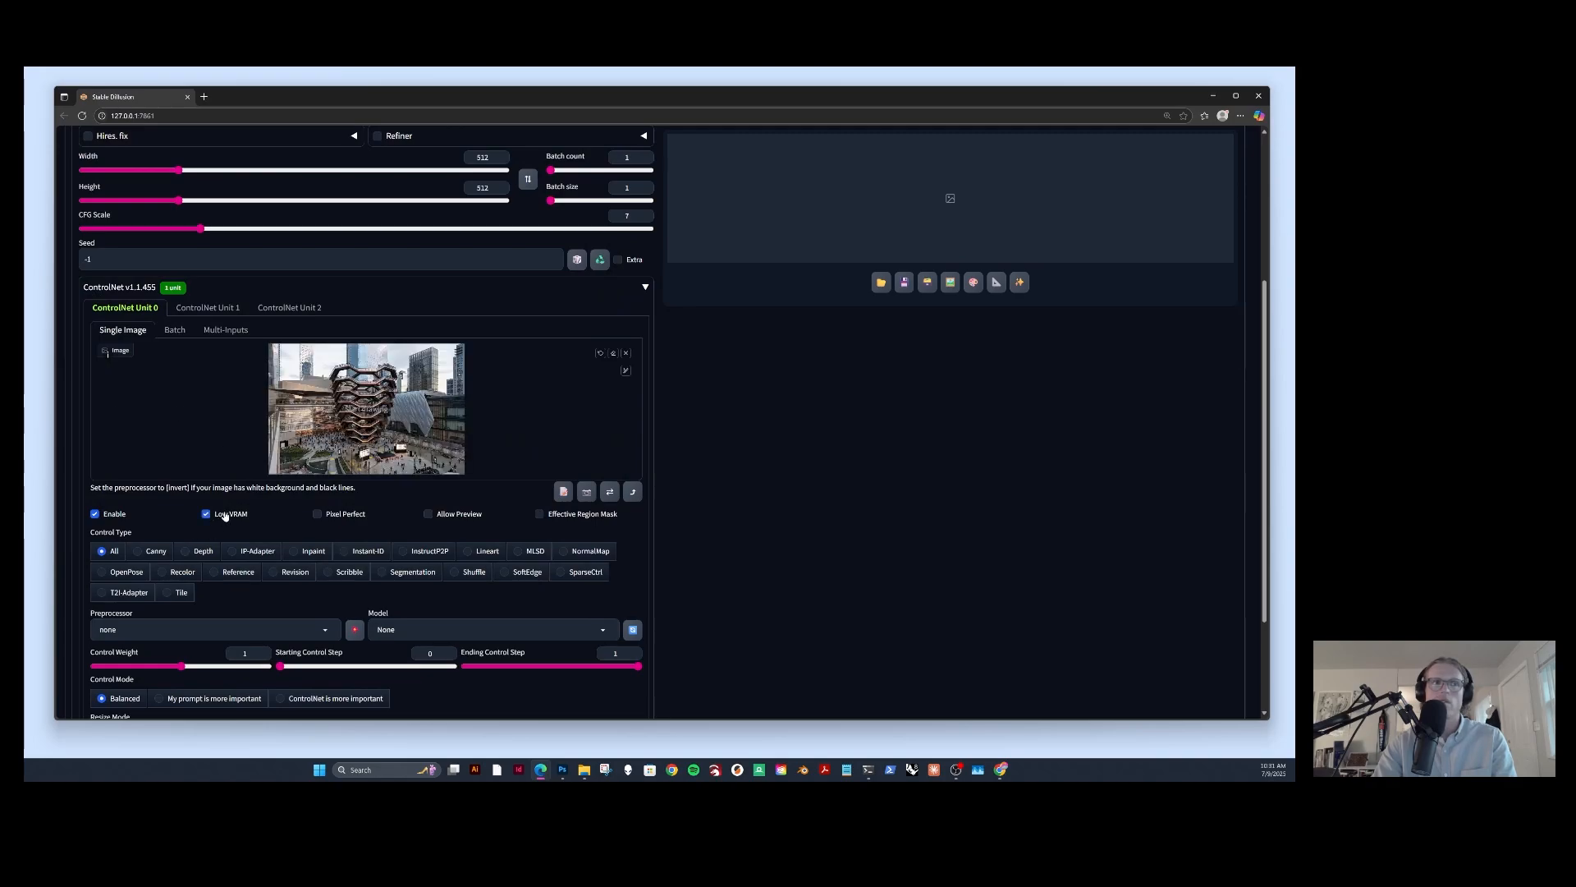
left_click(336, 515)
left_click(458, 515)
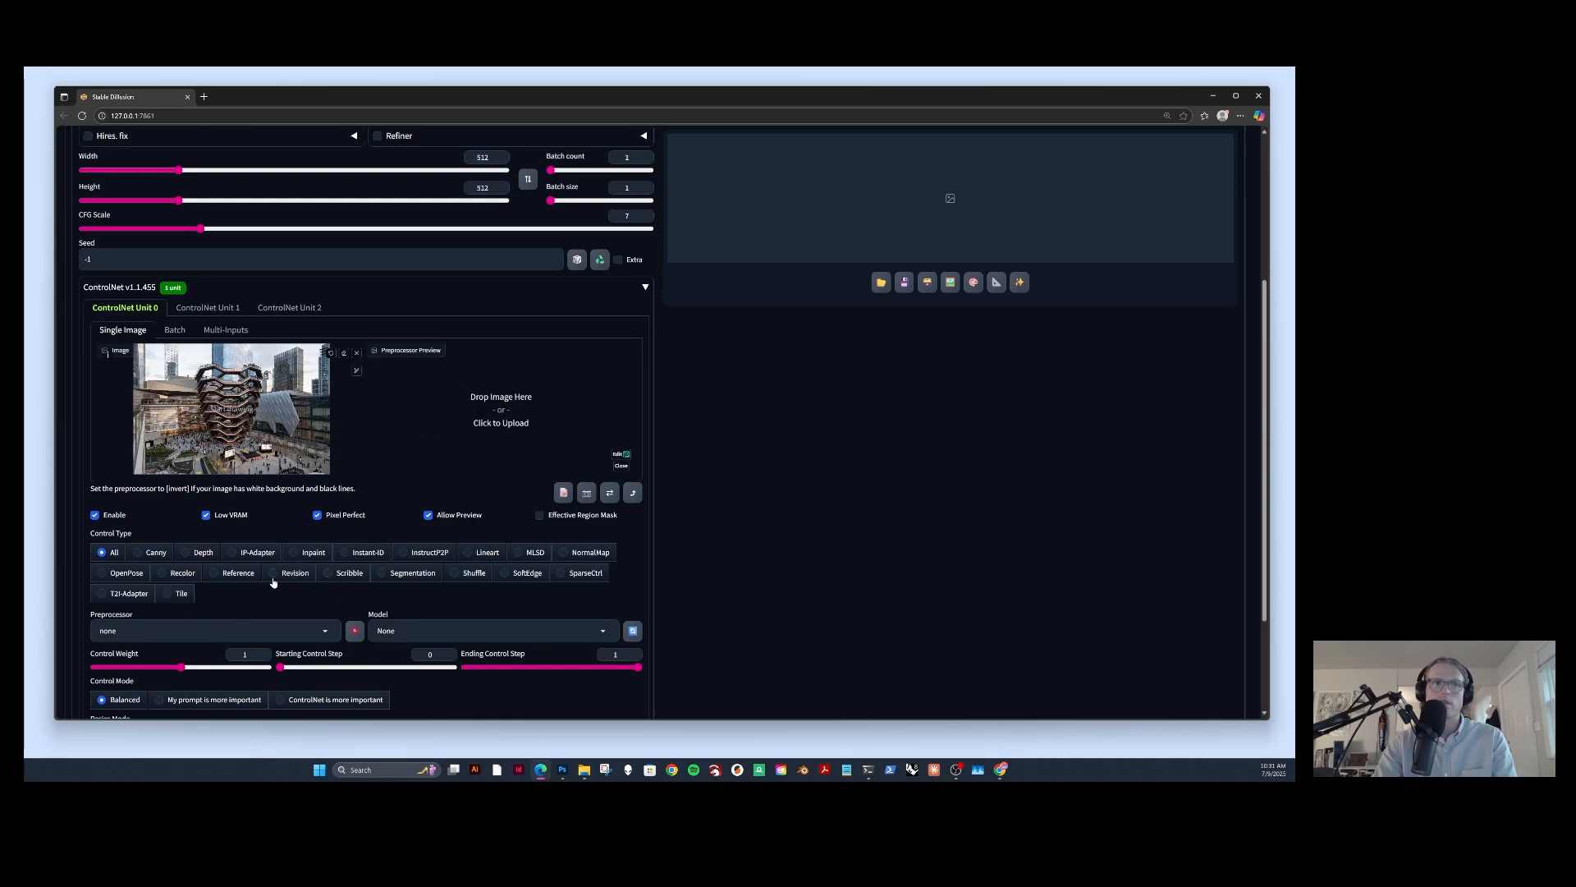
left_click(314, 553)
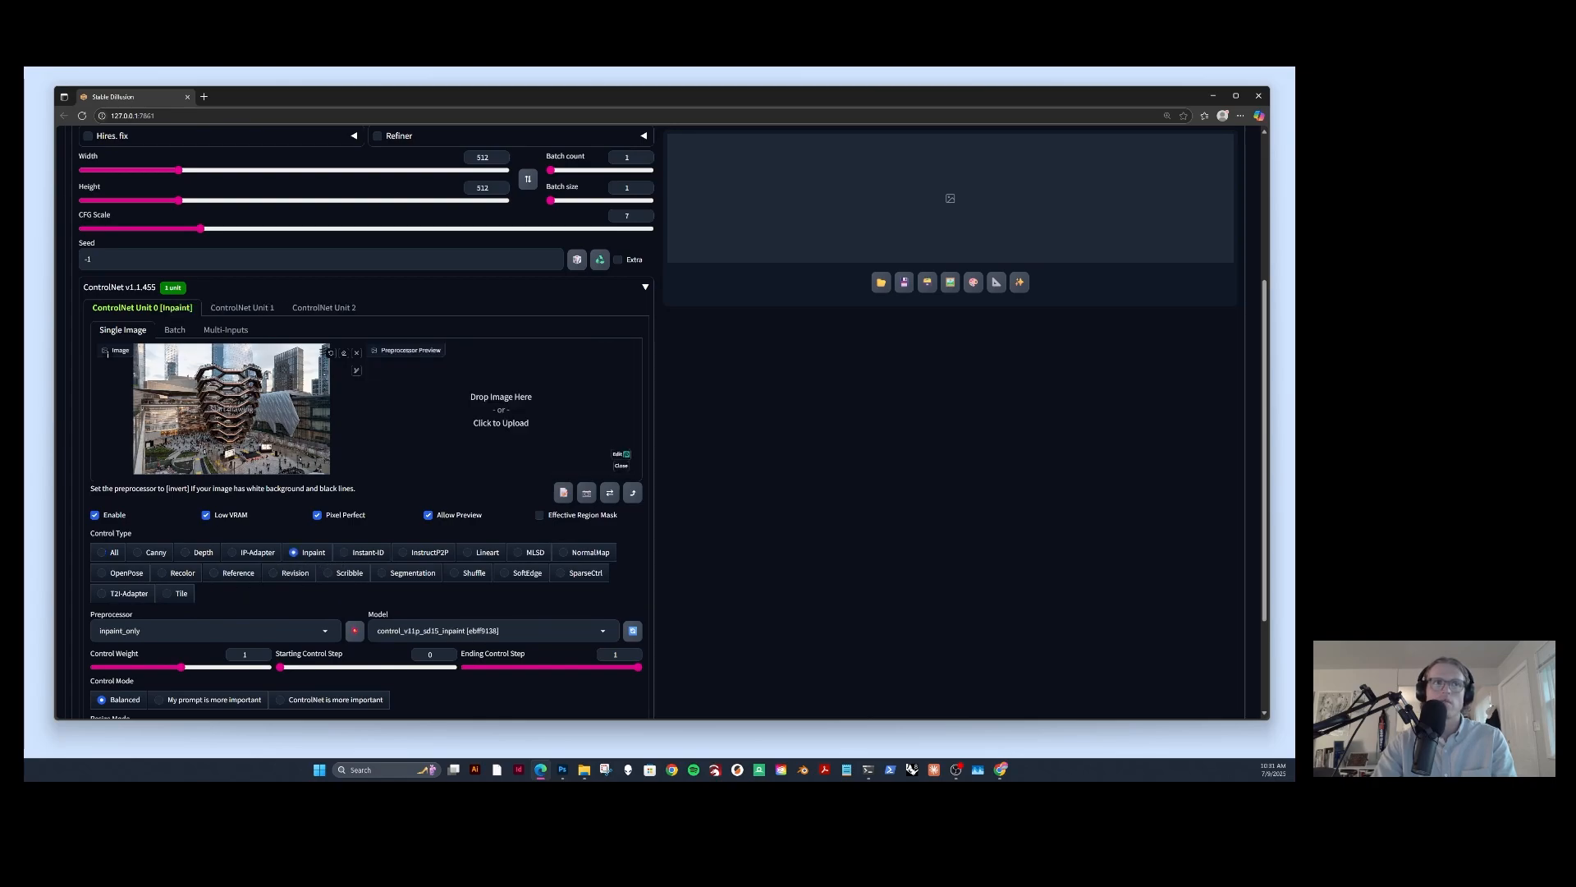
Enlarge the mask brush and paint an inpaint mask over the whole Vessel structure in the Unit 0 photo.
left_click(356, 371)
left_click_drag(298, 371, 302, 371)
left_click(308, 371)
mouse_move(200, 376)
left_mouse_down()
mouse_move(215, 438)
mouse_move(236, 441)
mouse_move(258, 372)
mouse_move(207, 367)
mouse_move(215, 435)
mouse_move(247, 386)
mouse_move(207, 378)
mouse_move(211, 414)
mouse_move(233, 420)
mouse_move(244, 399)
mouse_move(220, 385)
mouse_move(228, 415)
mouse_move(236, 397)
left_mouse_up()
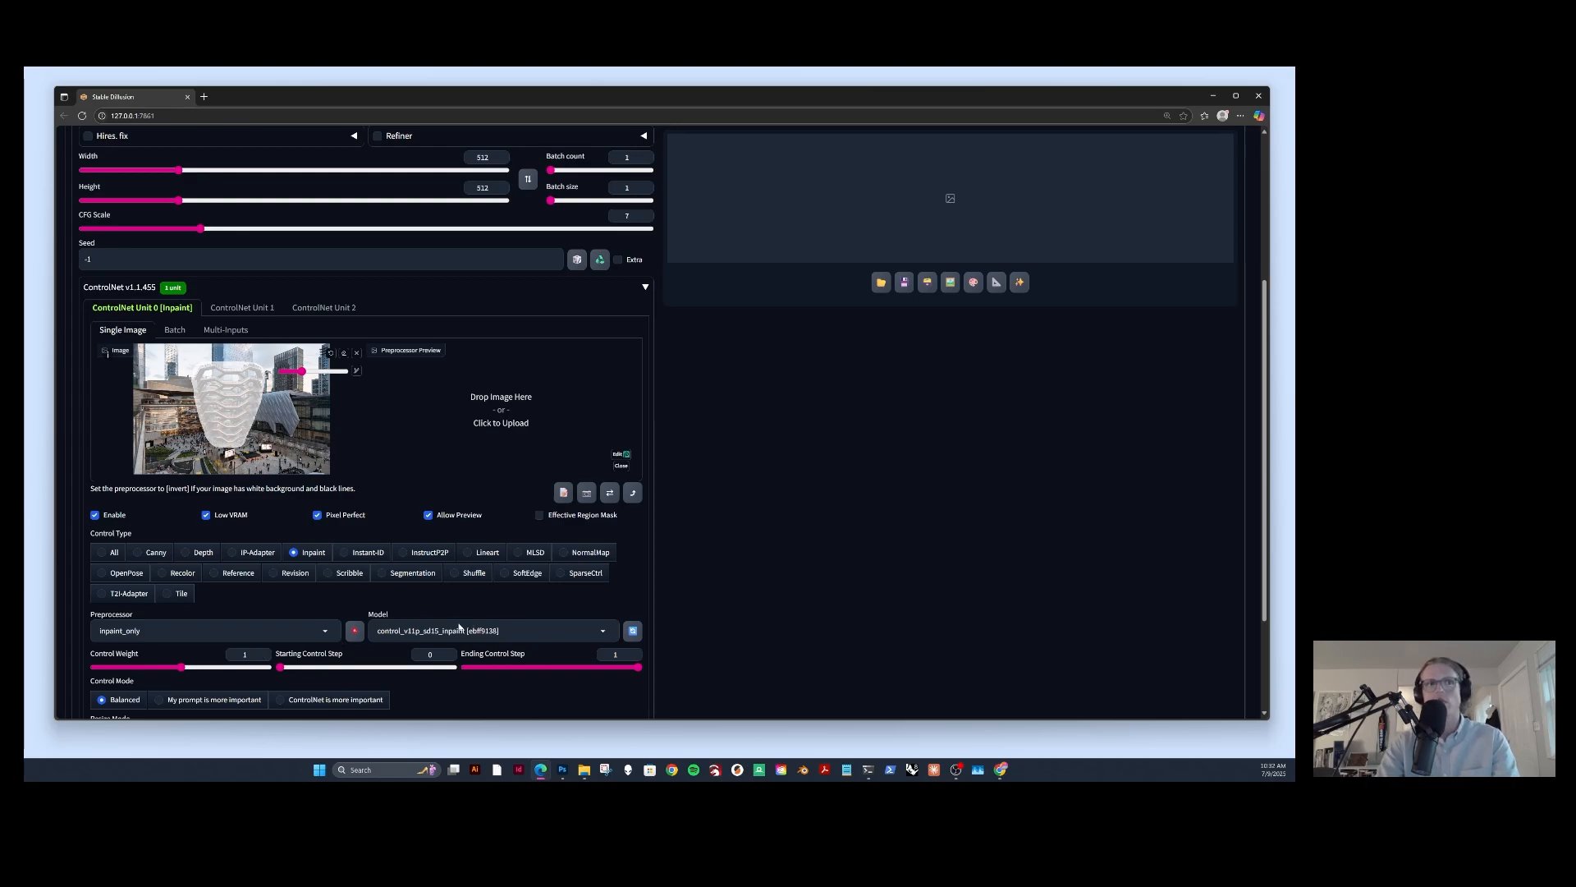
Keep the inpaint_only preprocessor with the control_v11p_sd15_inpaint model and generate the preprocessor preview of the masked photo.
scroll(470, 630, "down", 2)
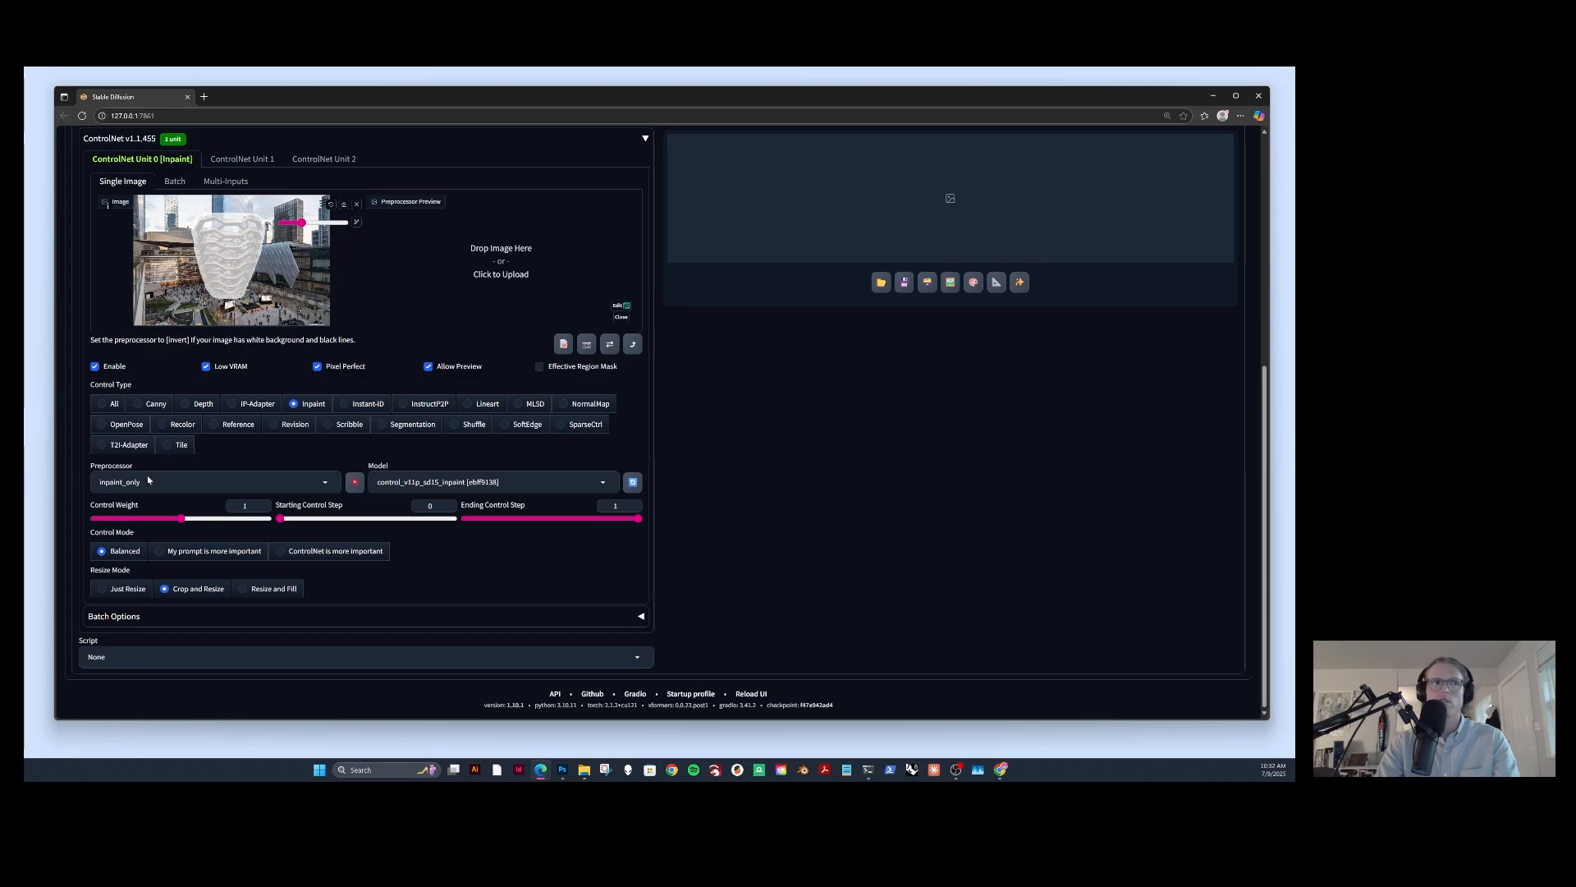
left_click(142, 411)
left_click(316, 405)
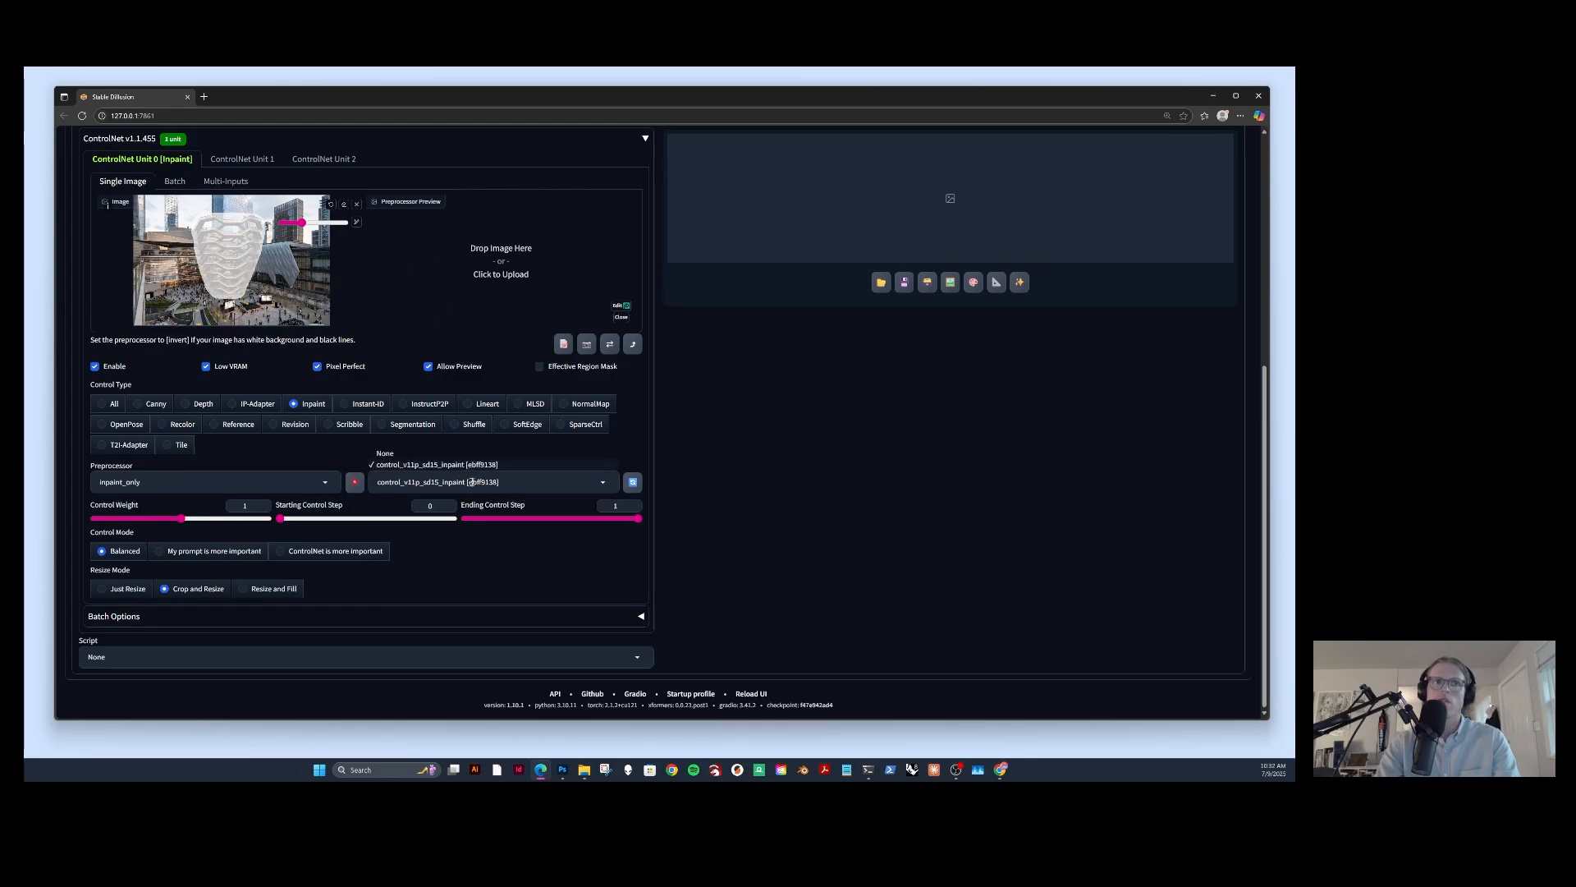
left_click(401, 483)
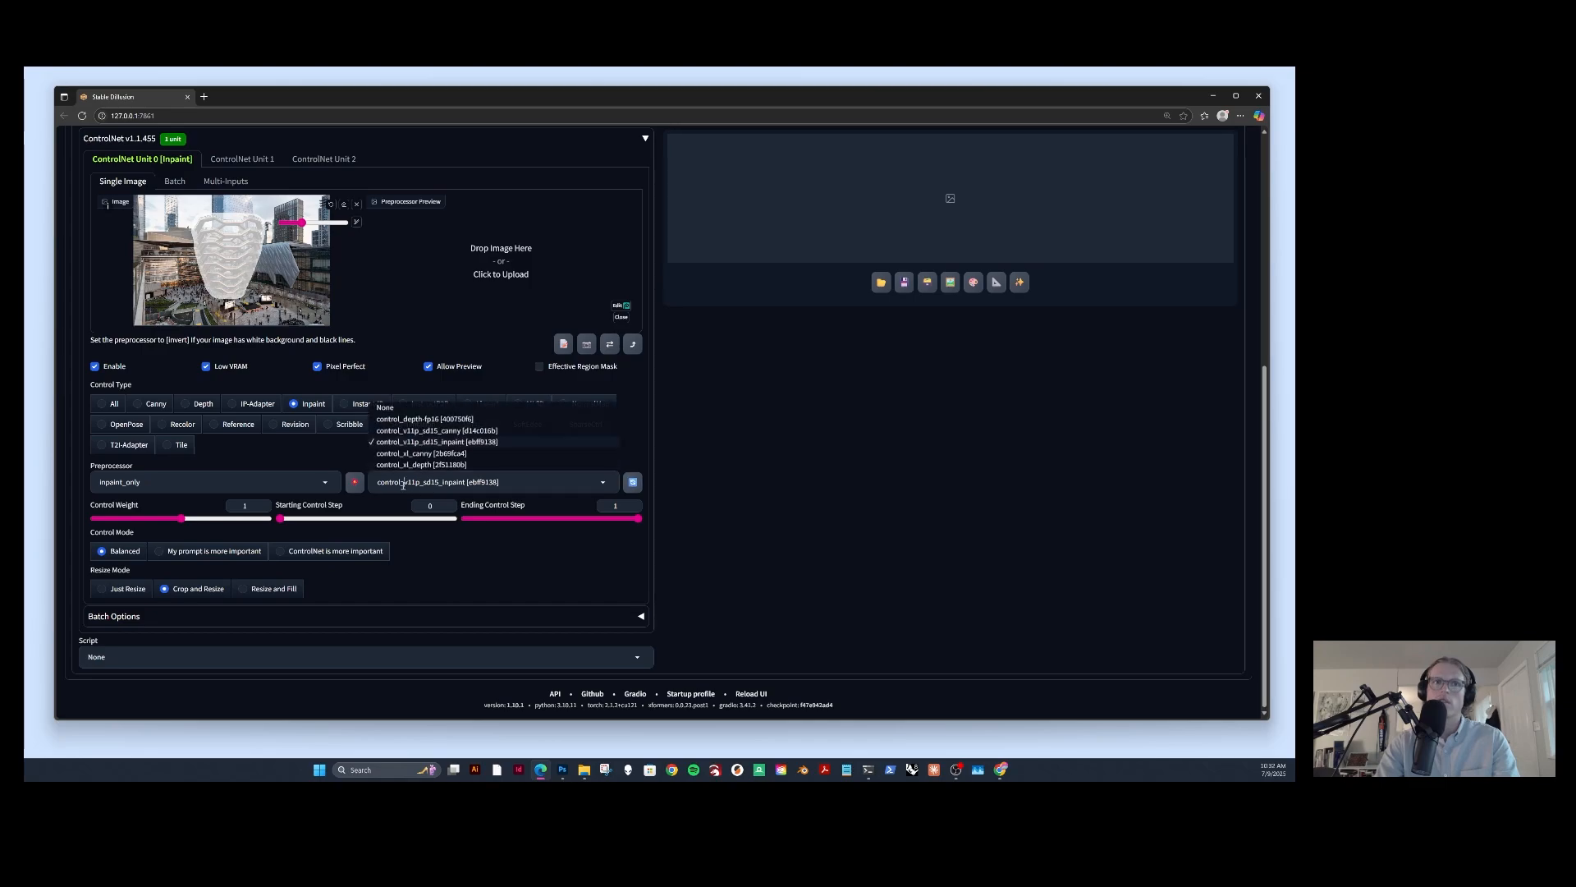
left_click(462, 444)
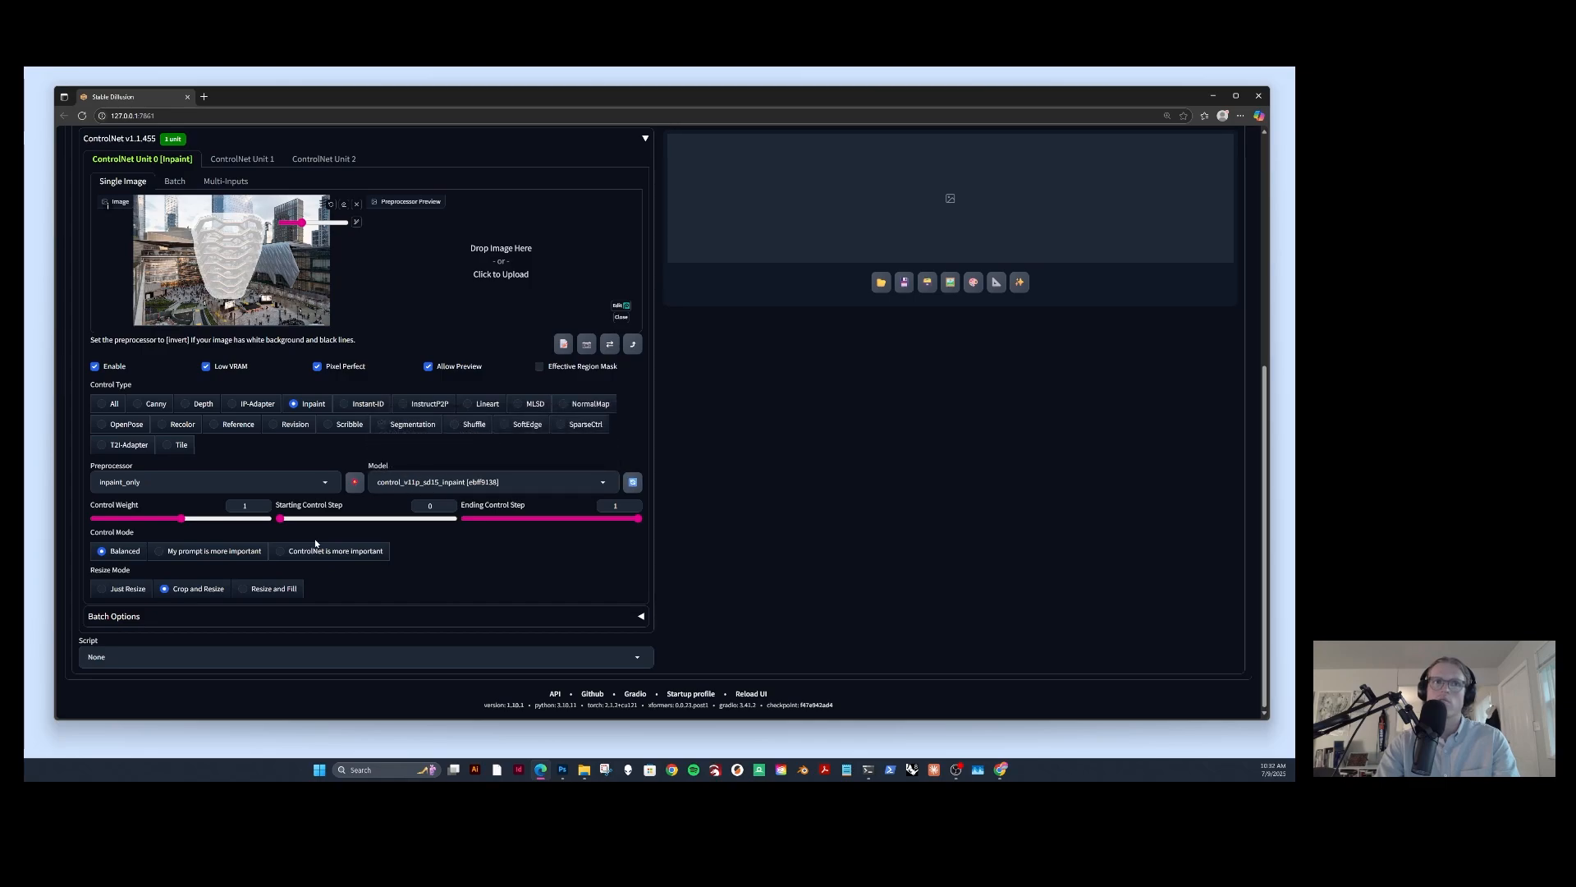
left_click(356, 486)
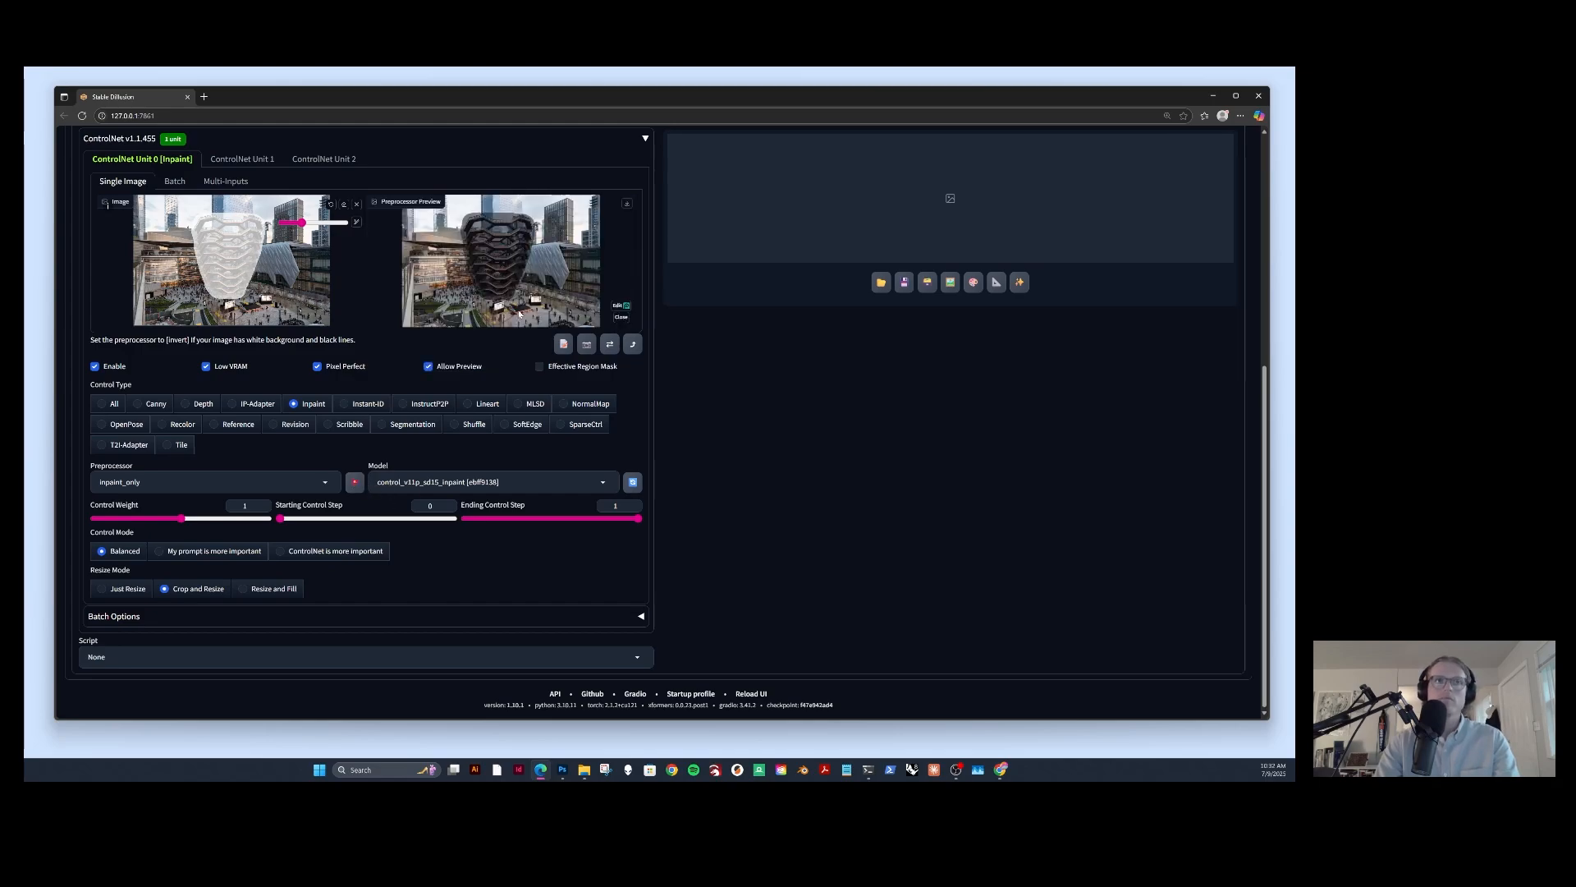
Load the canny outline drawing from the Desktop as the single image of ControlNet Unit 1.
scroll(384, 493, "up", 2)
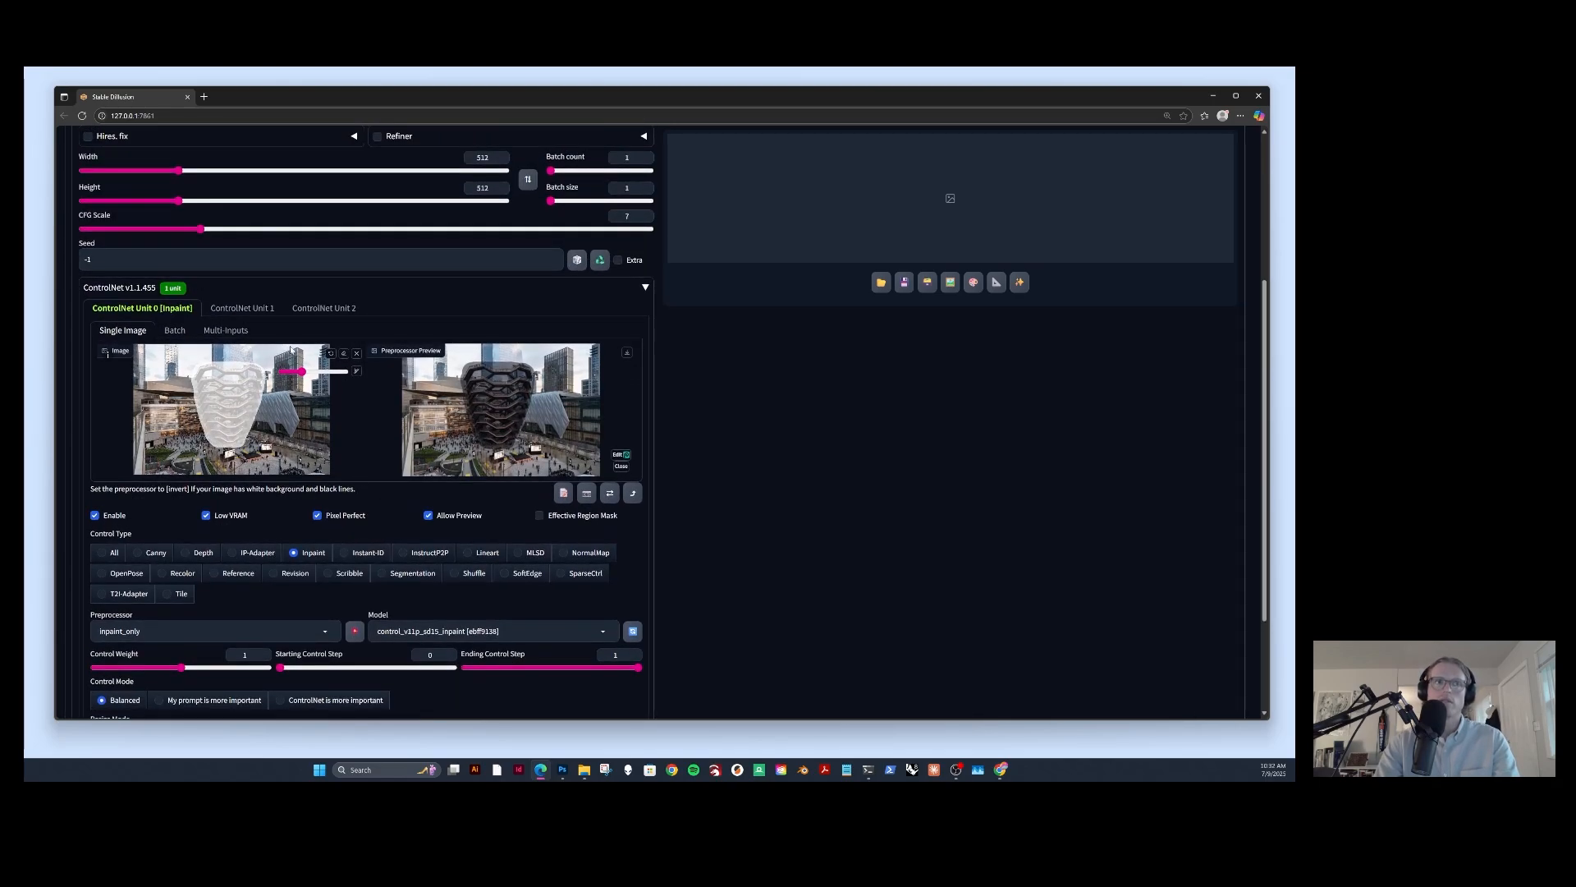
left_click(243, 309)
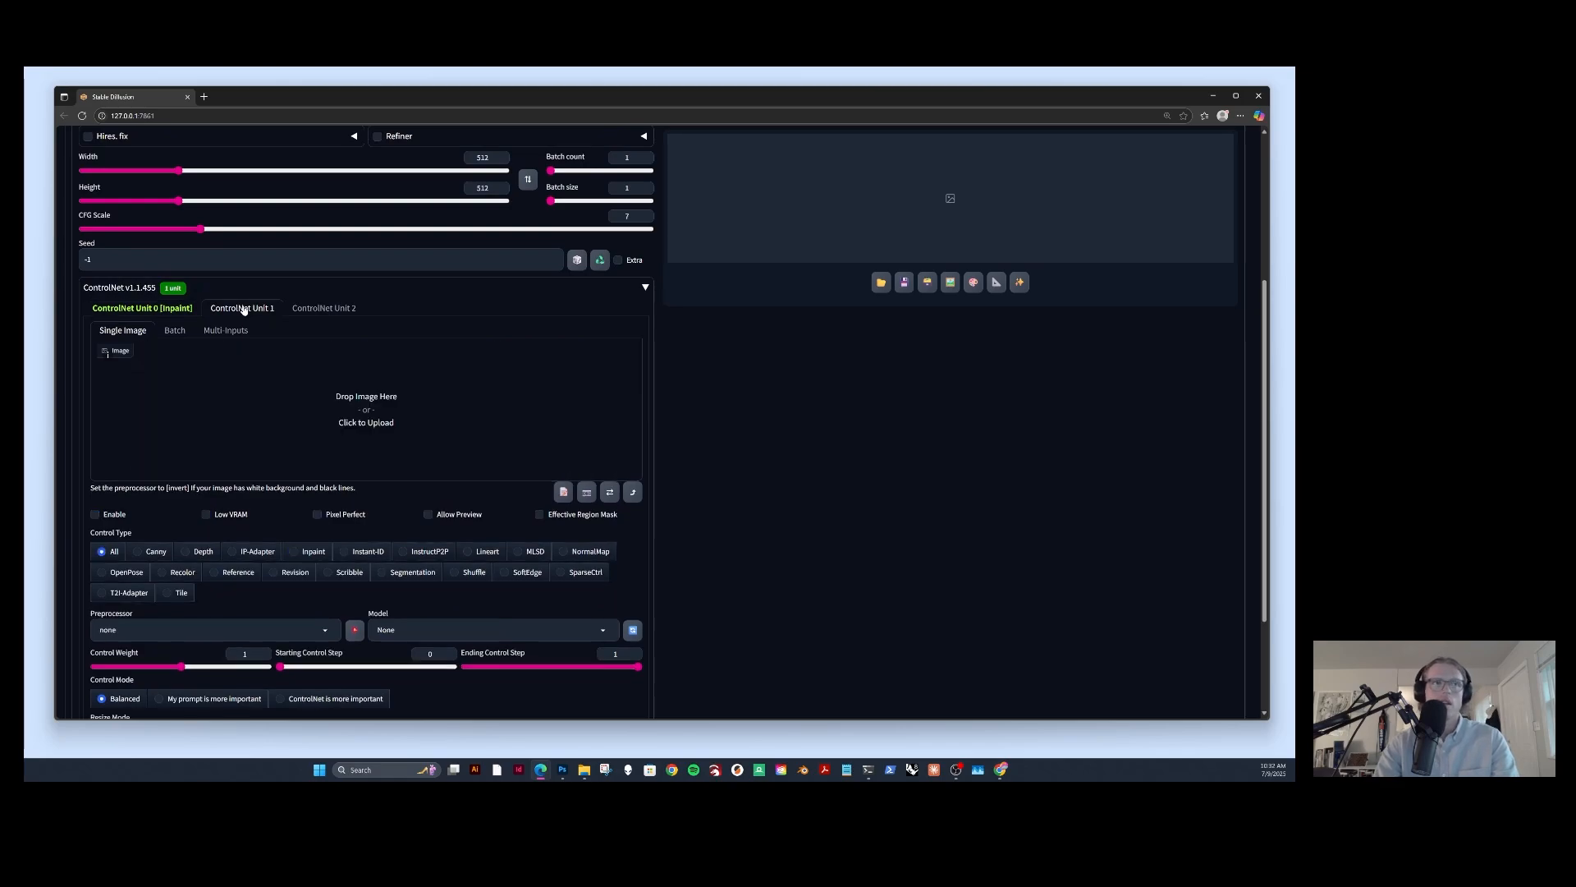
left_click(361, 403)
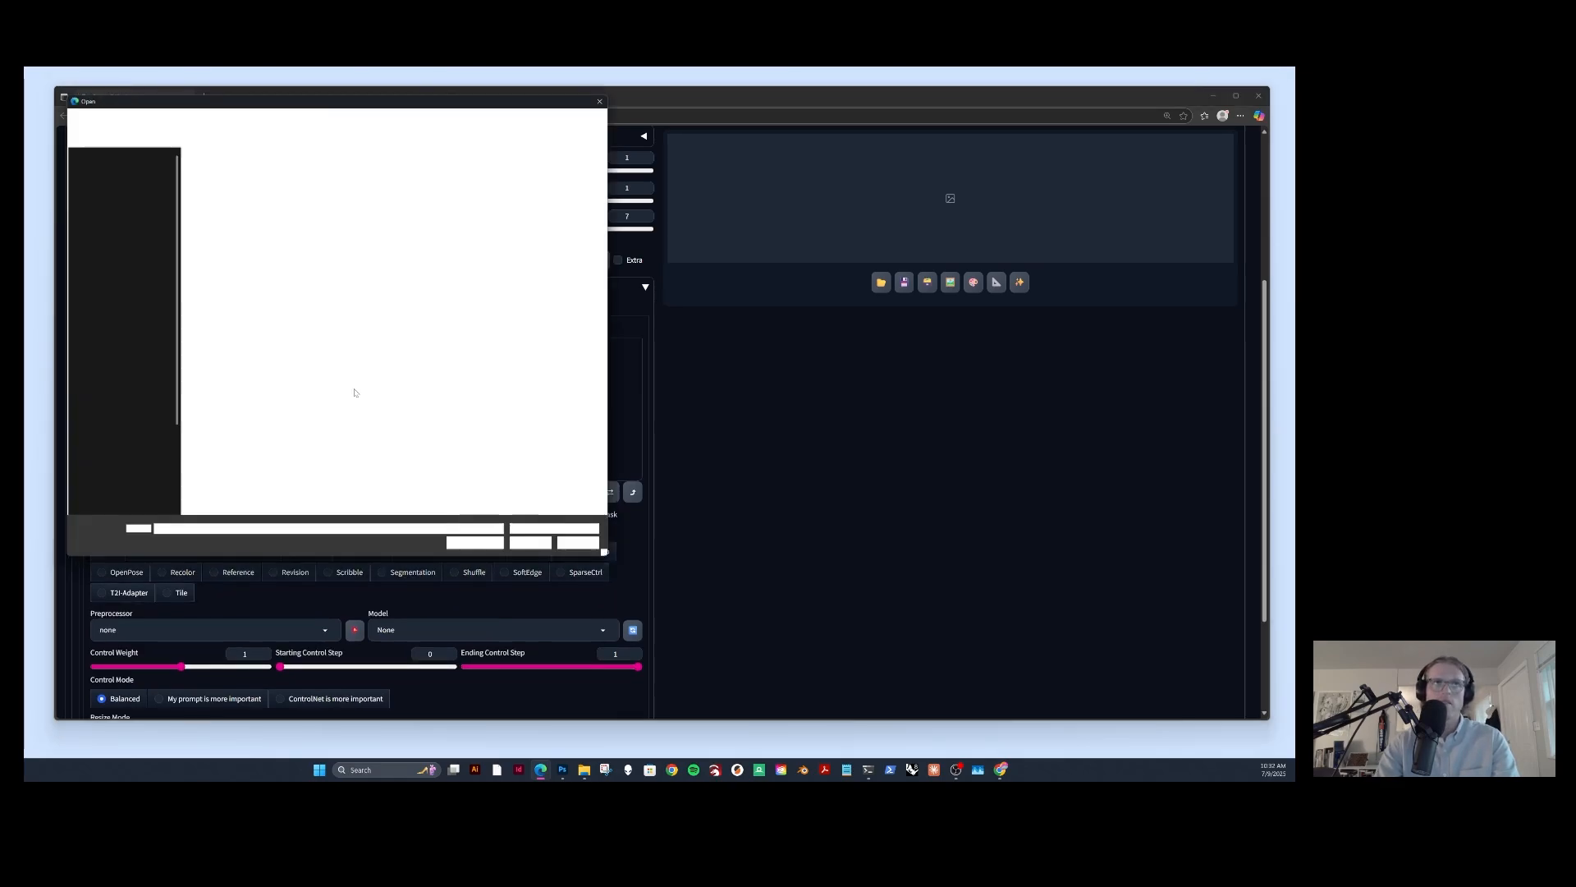
left_click(206, 181)
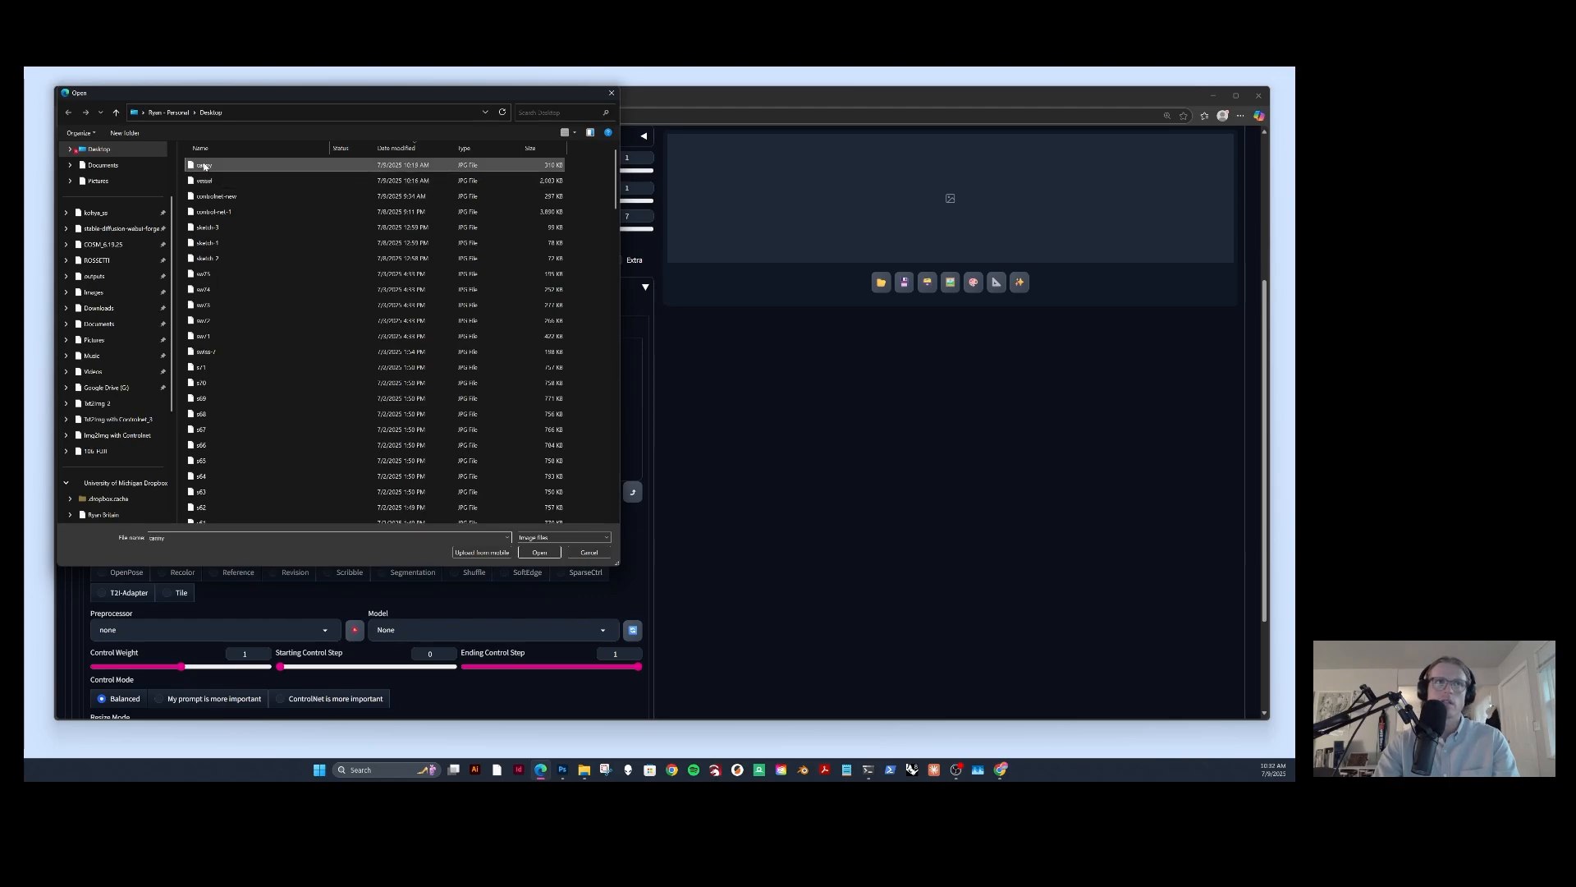
left_click(540, 551)
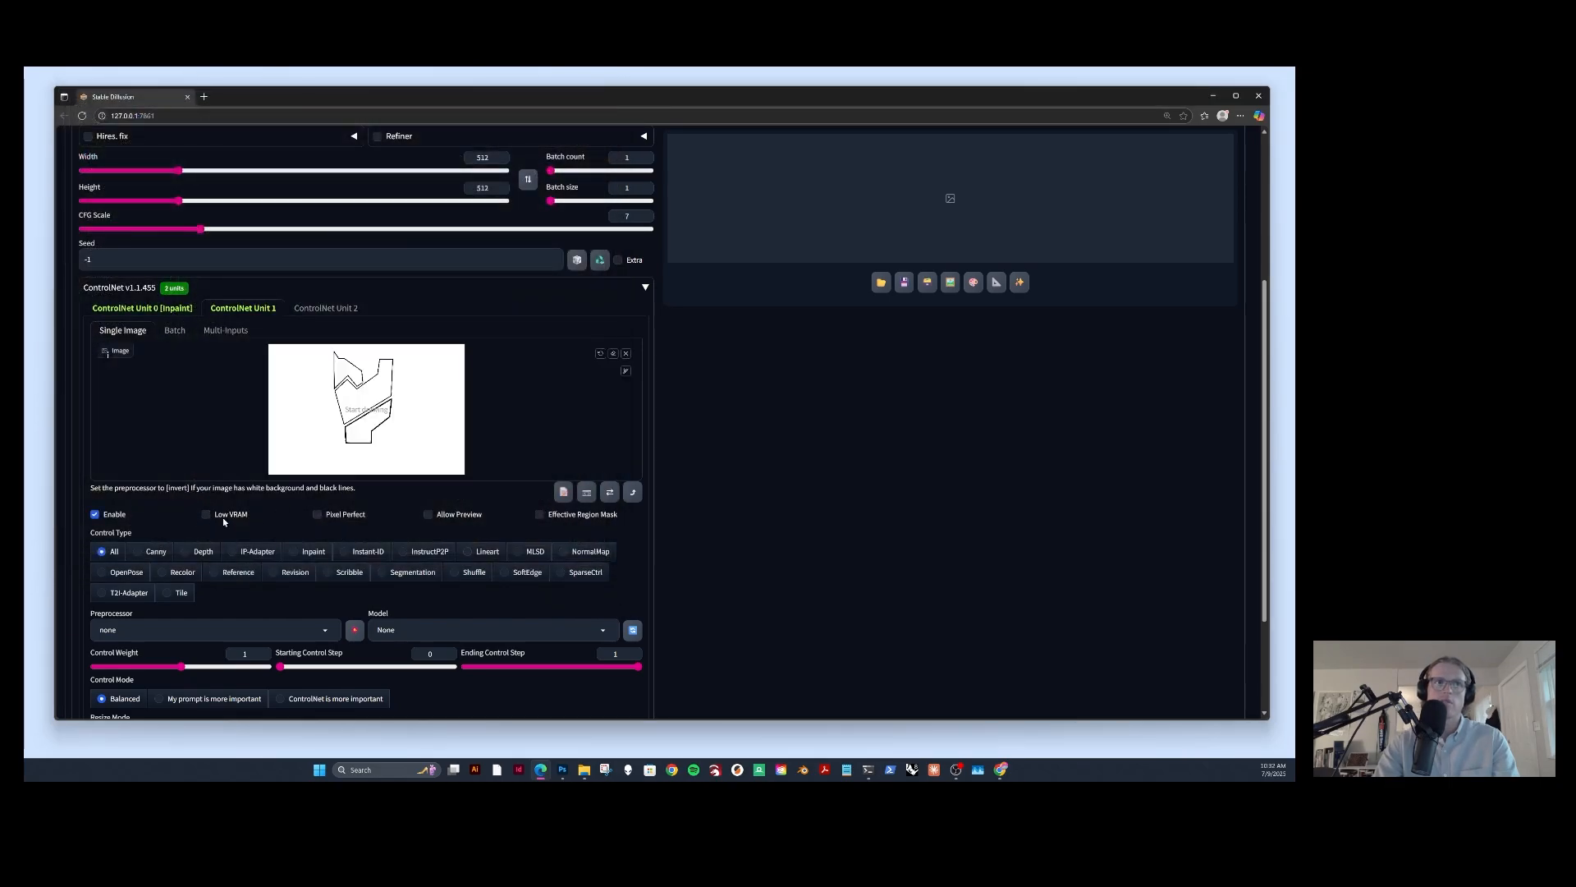
Enable Low VRAM, Pixel Perfect and Allow Preview for Unit 1, set its control type to Canny and generate the preprocessor preview.
left_click(206, 515)
left_click(317, 515)
left_click(428, 515)
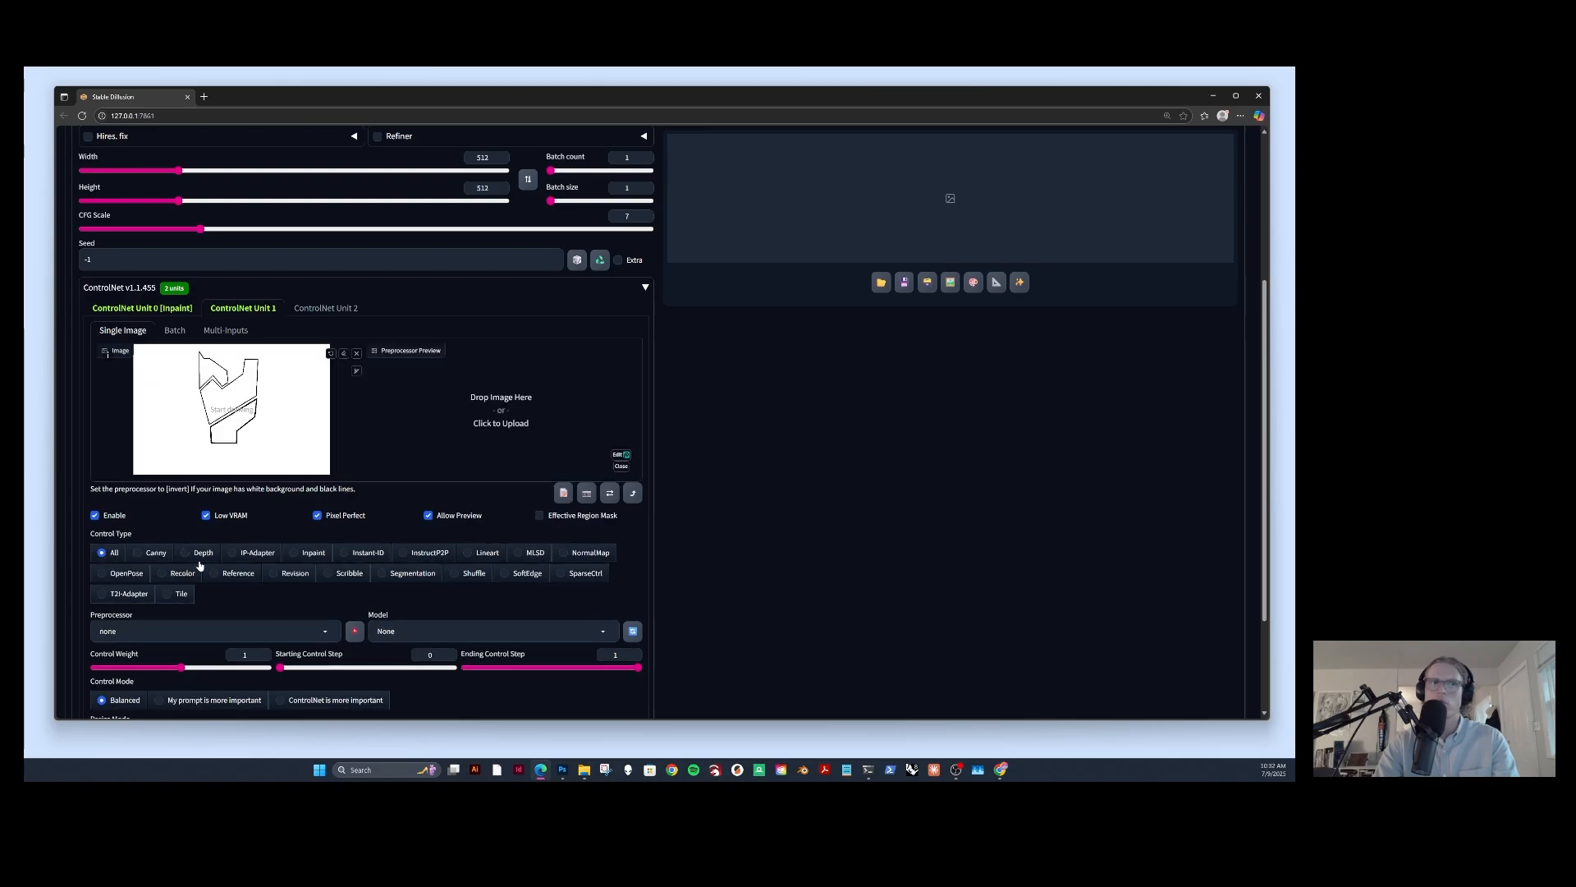
left_click(152, 557)
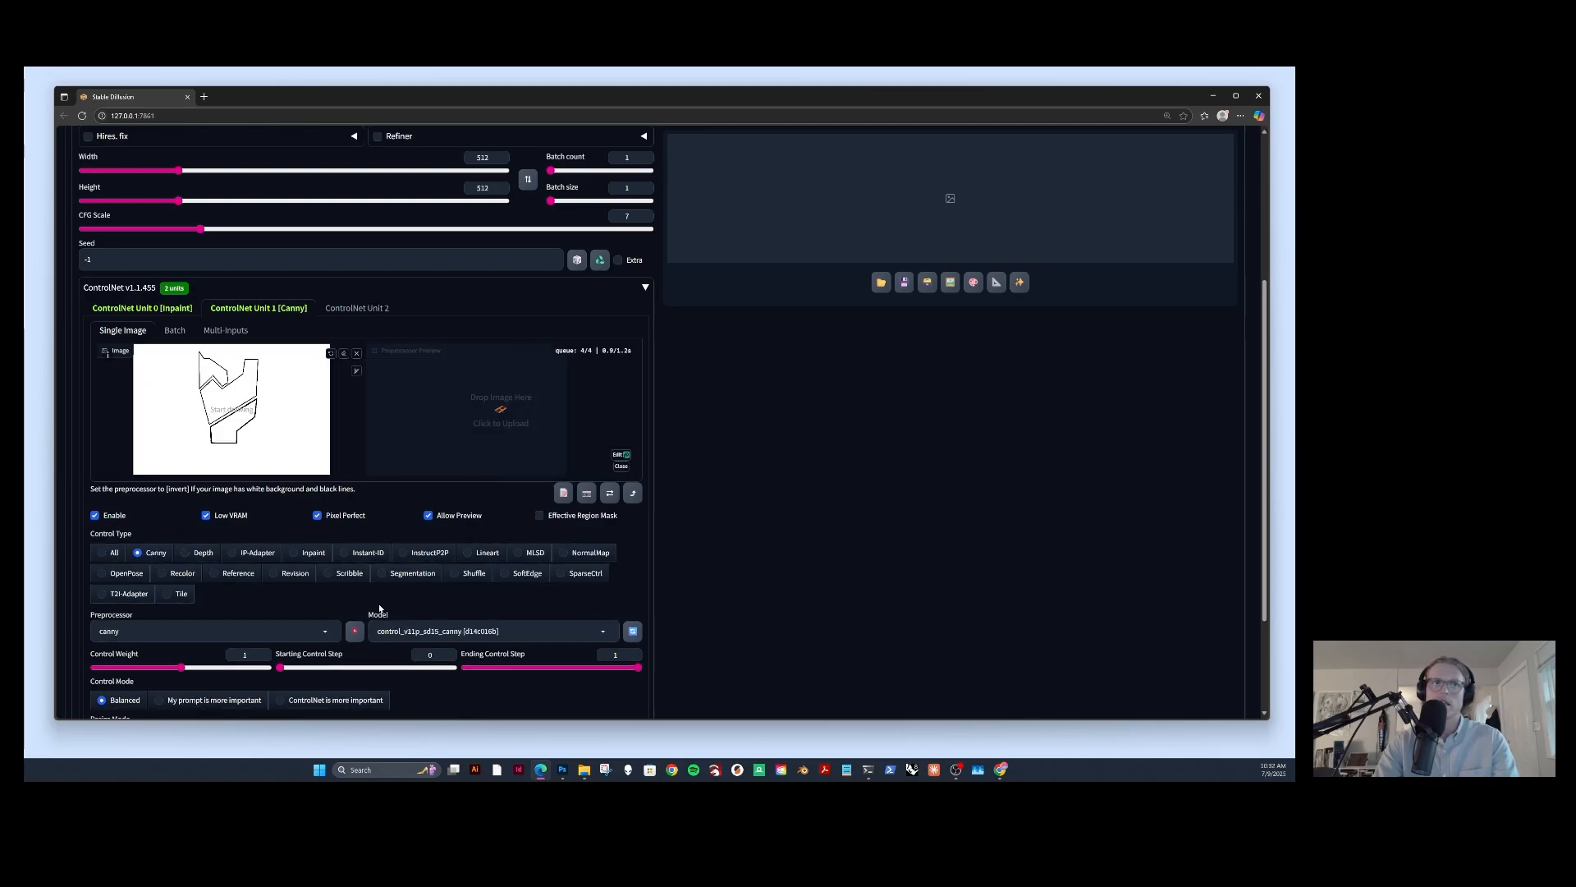
left_click(356, 631)
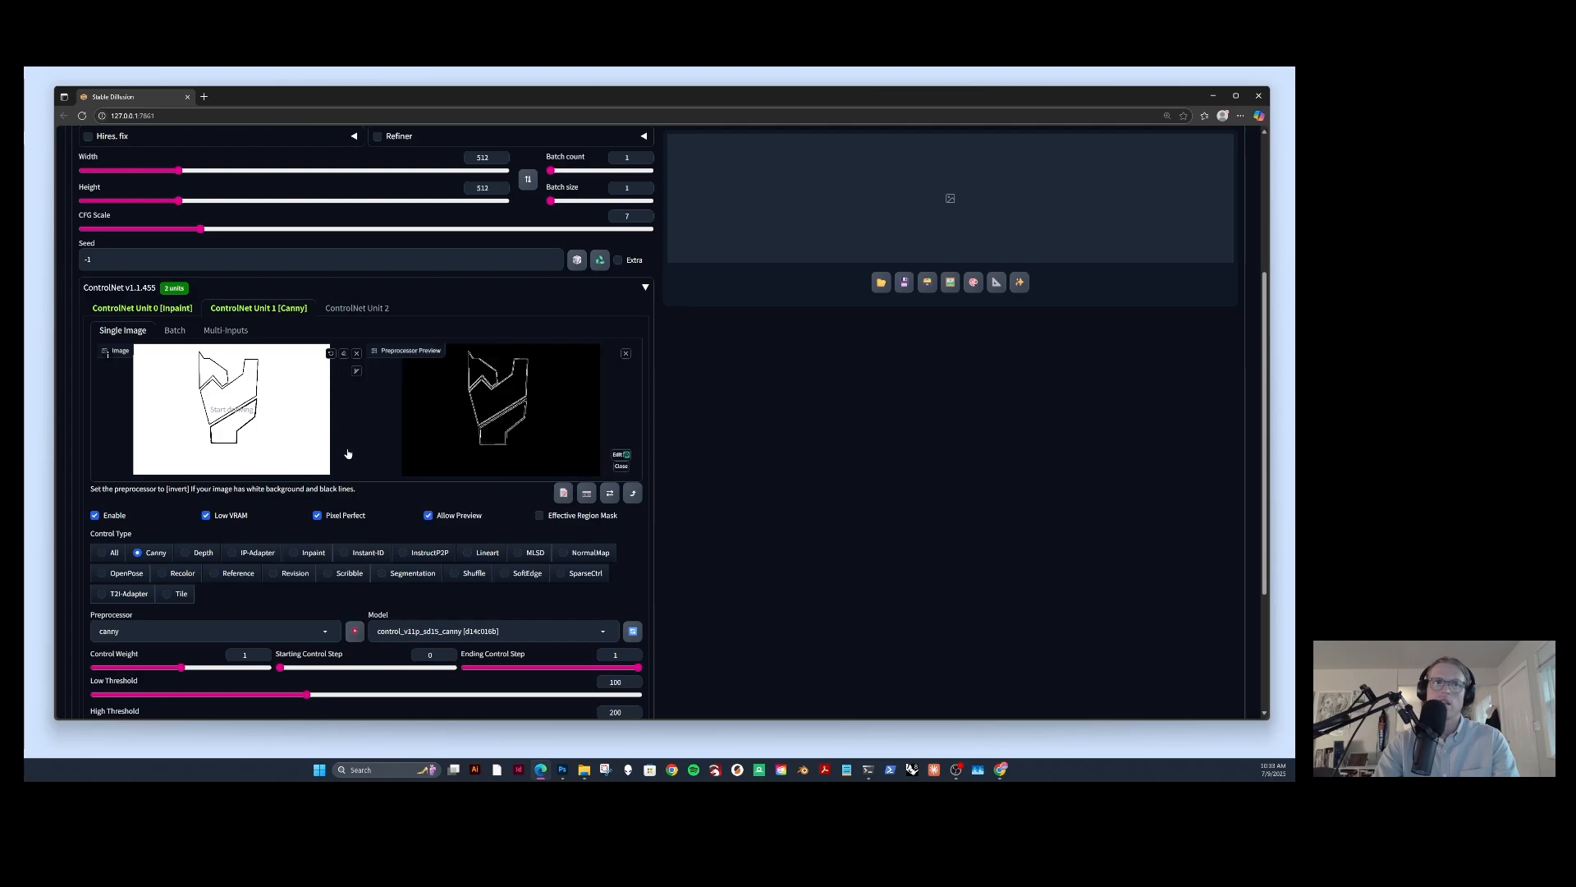
Keep the canny preprocessor for Unit 1 and set its control mode to My prompt is more important.
scroll(286, 595, "down", 2)
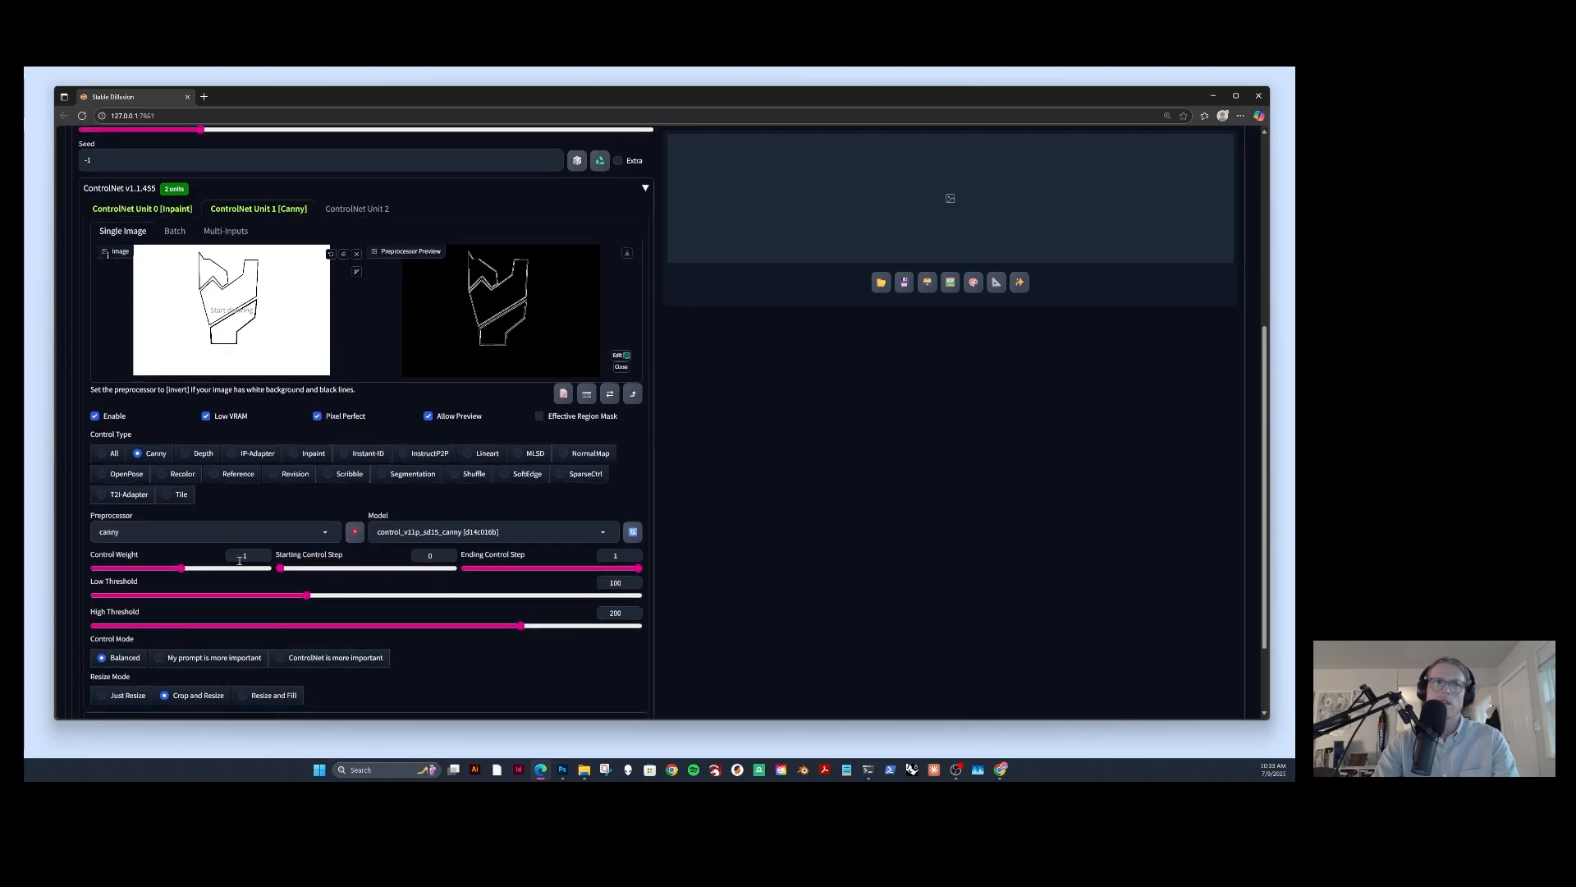
left_click(163, 537)
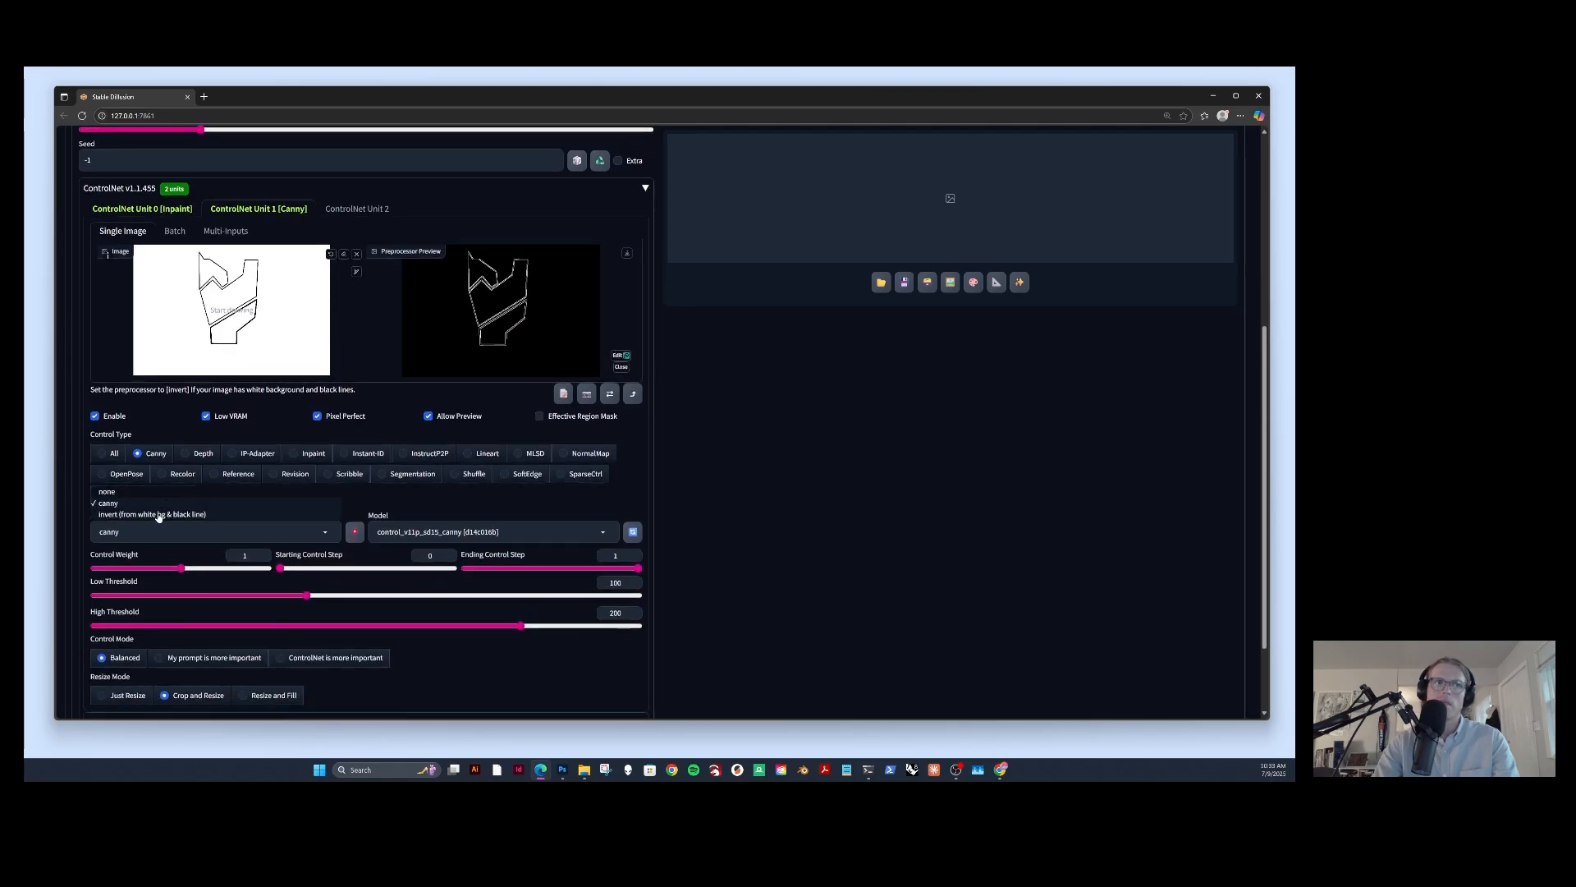
left_click(360, 503)
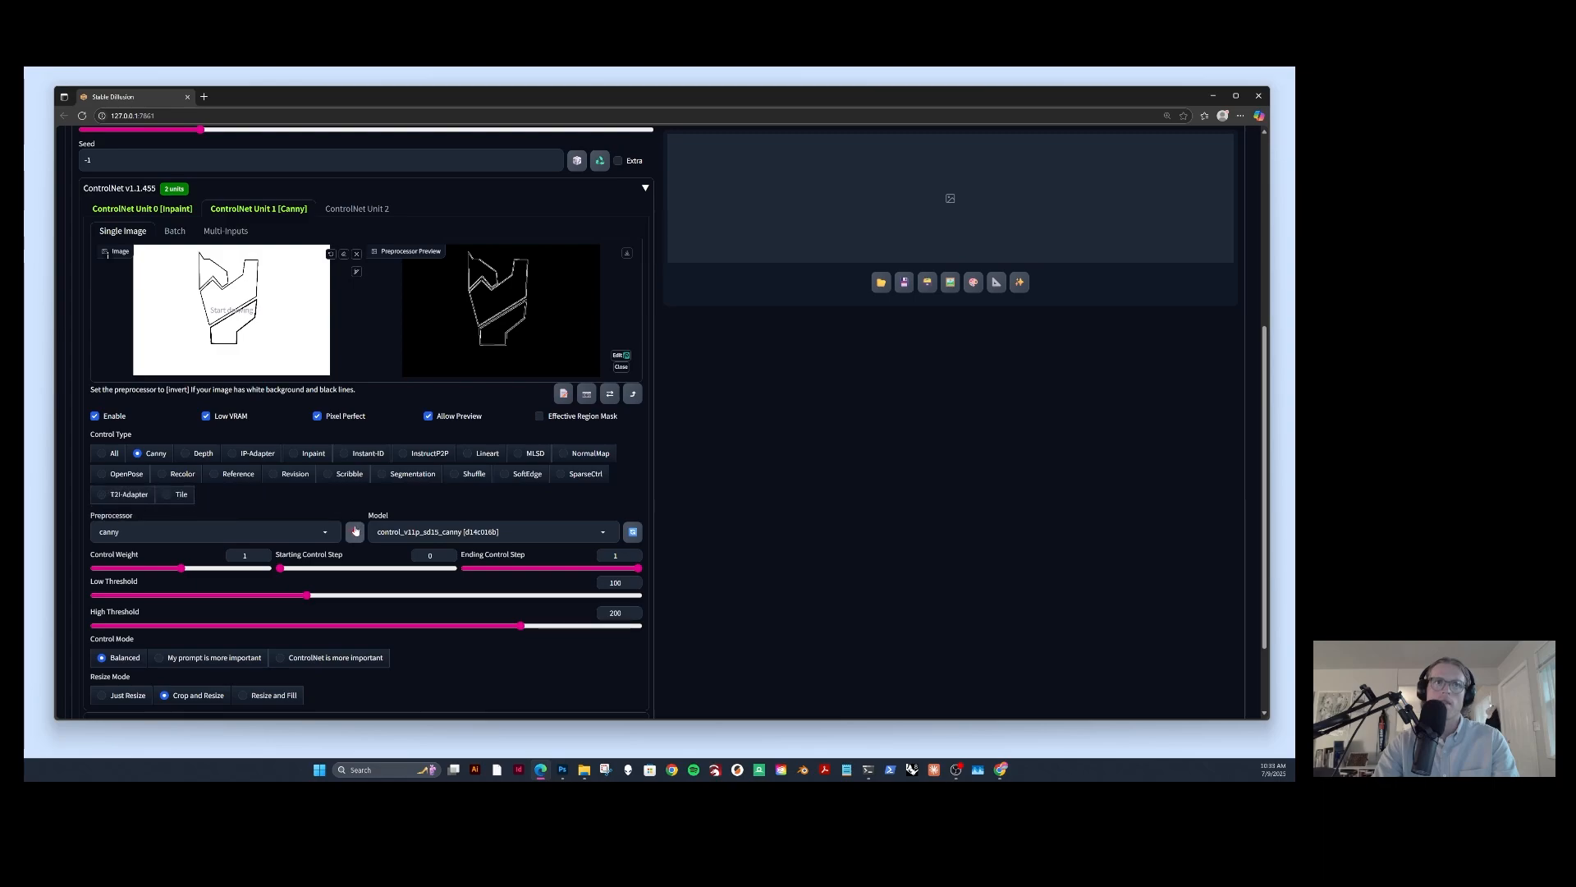
scroll(355, 531, "down", 3)
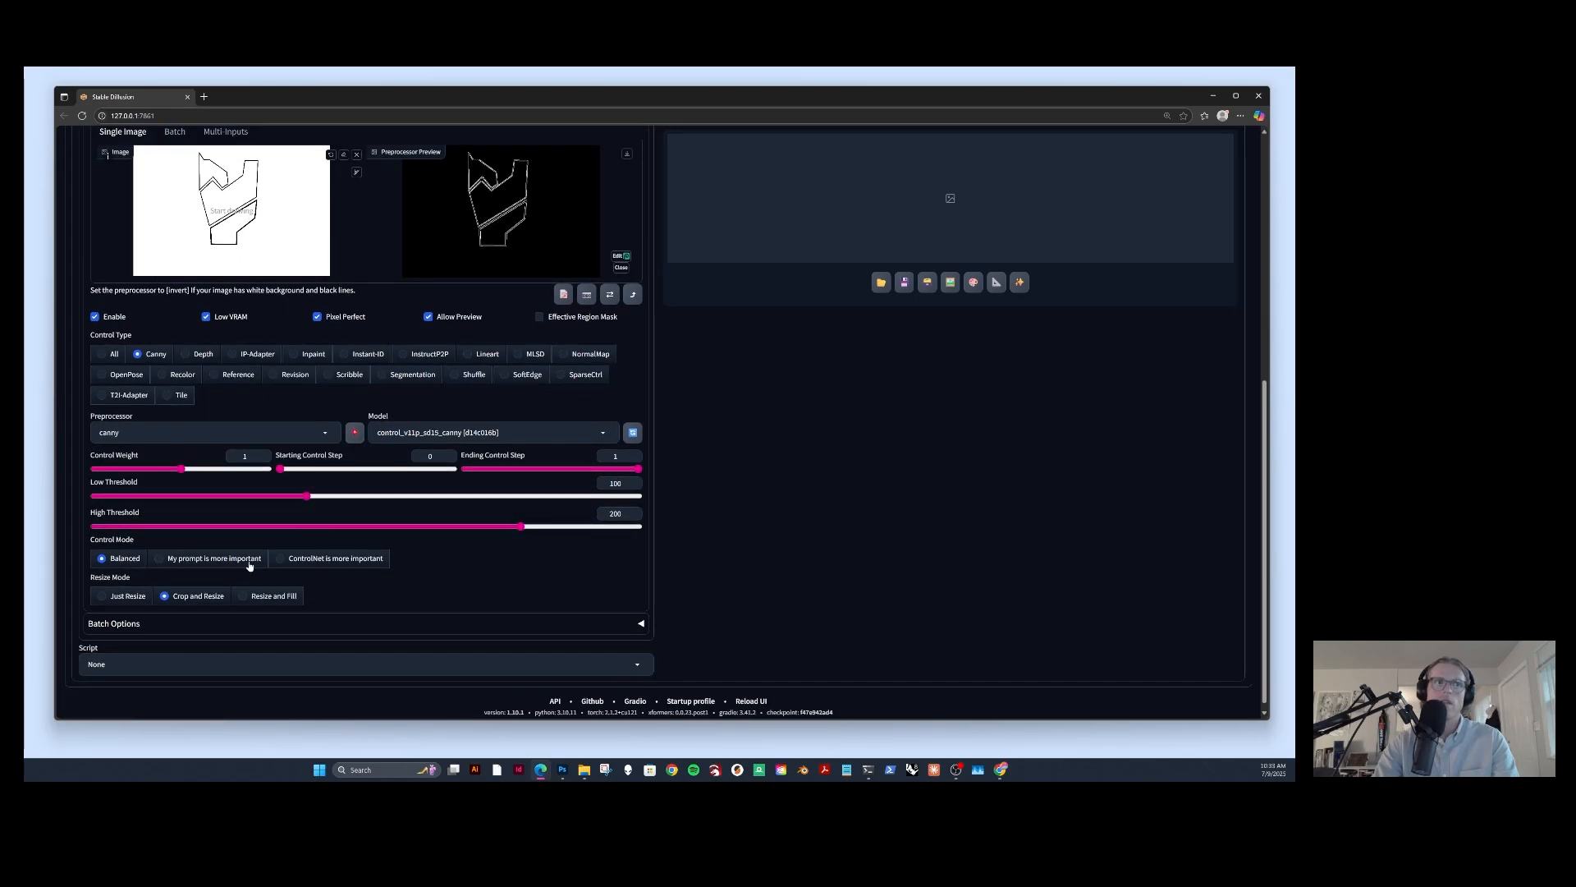
left_click(194, 560)
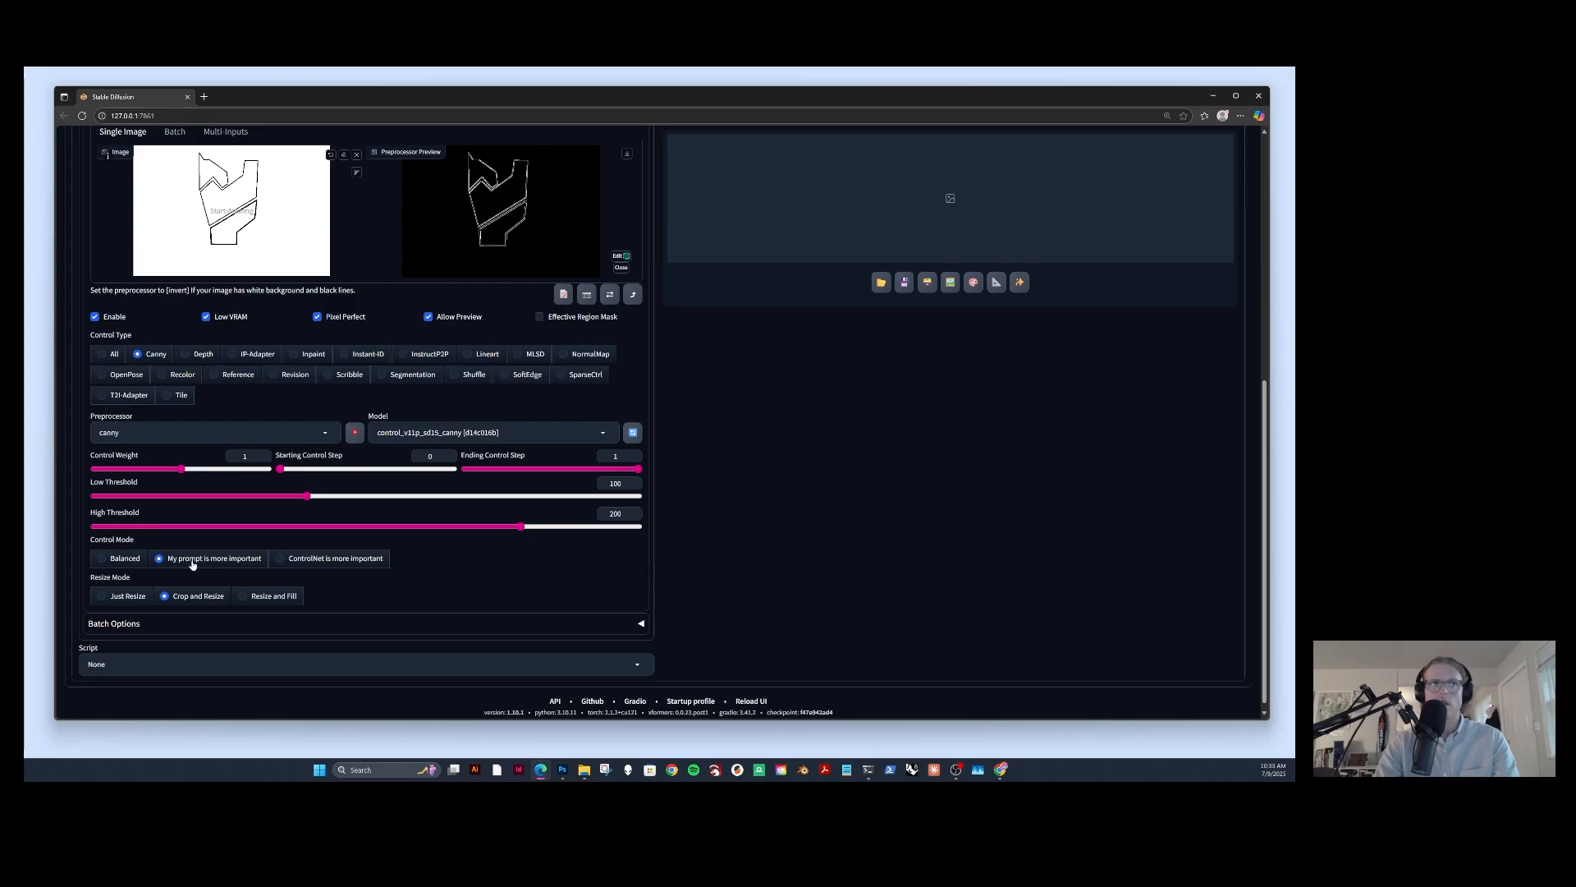
Set the output image size to a width of 960 and a height of 540.
scroll(193, 563, "up", 2)
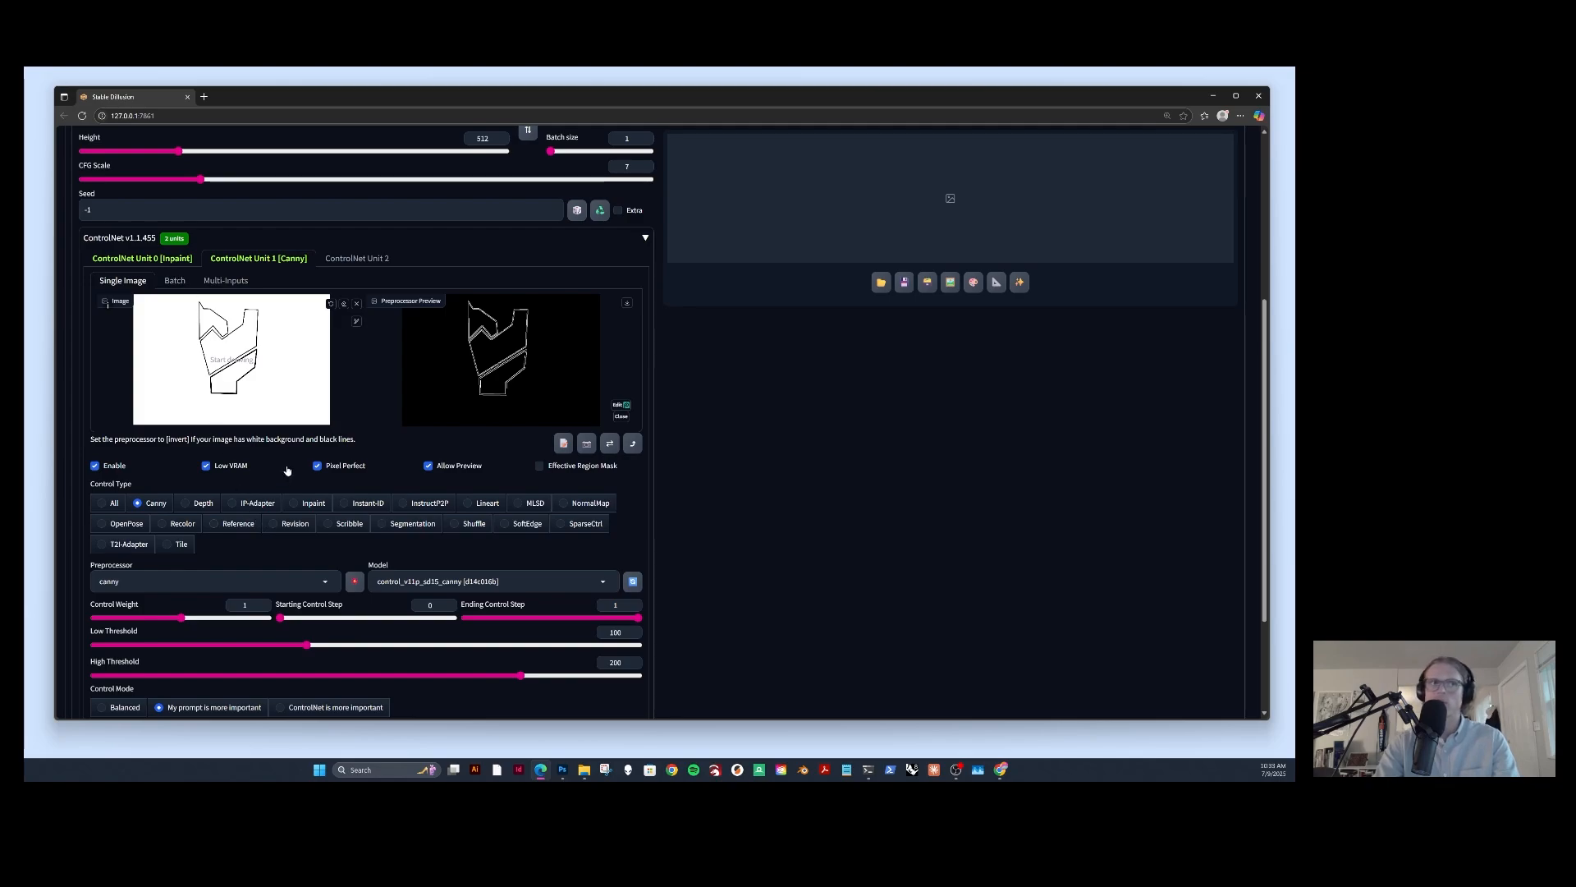
scroll(288, 473, "down", 3)
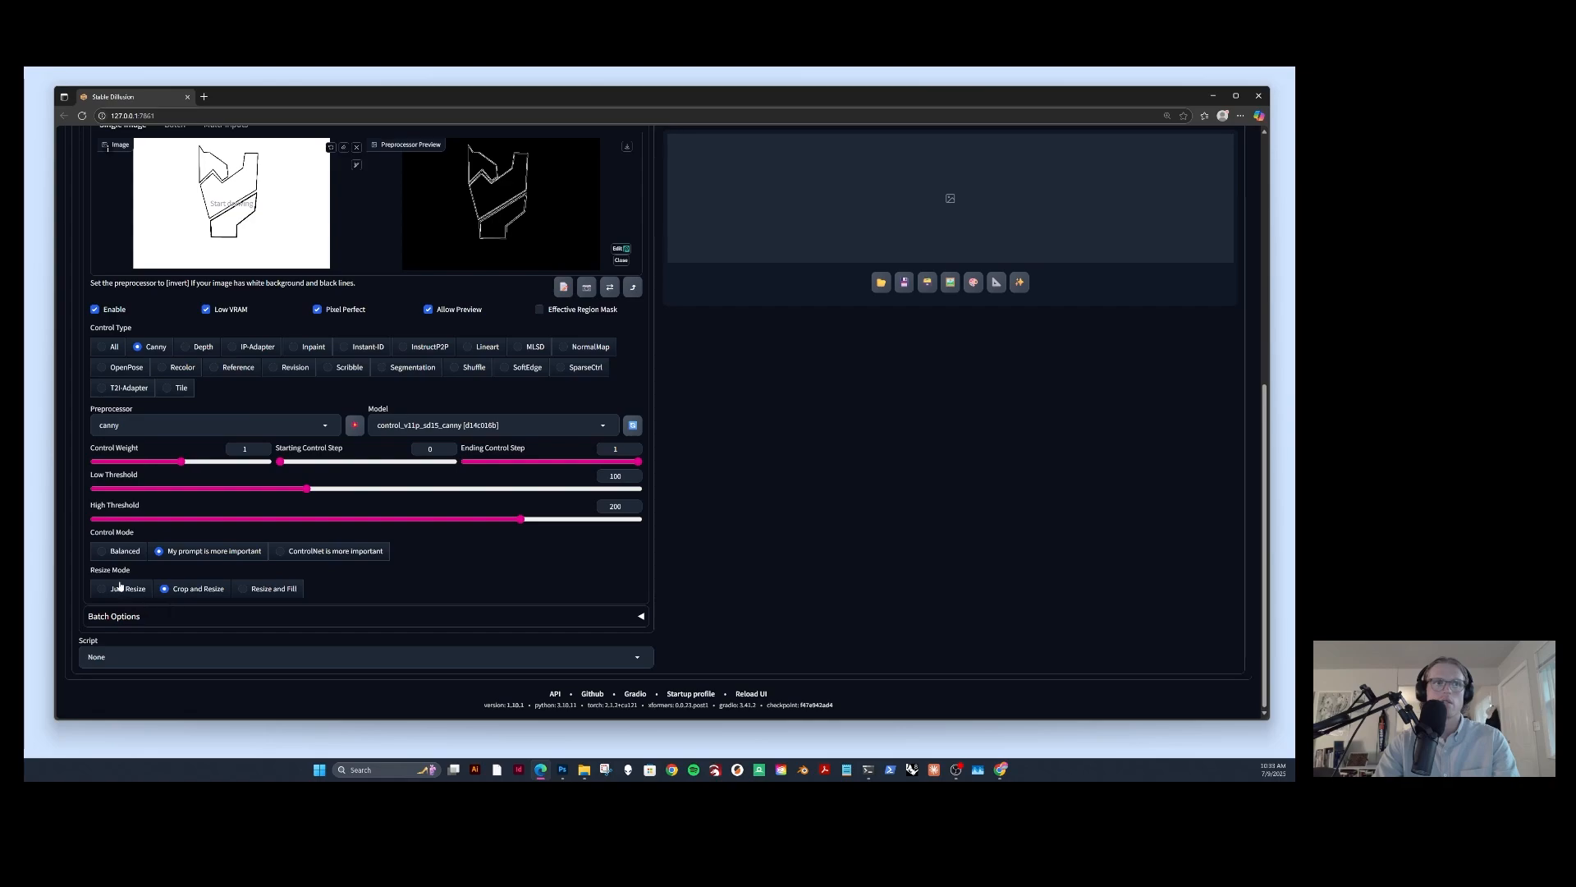
scroll(150, 587, "up", 5)
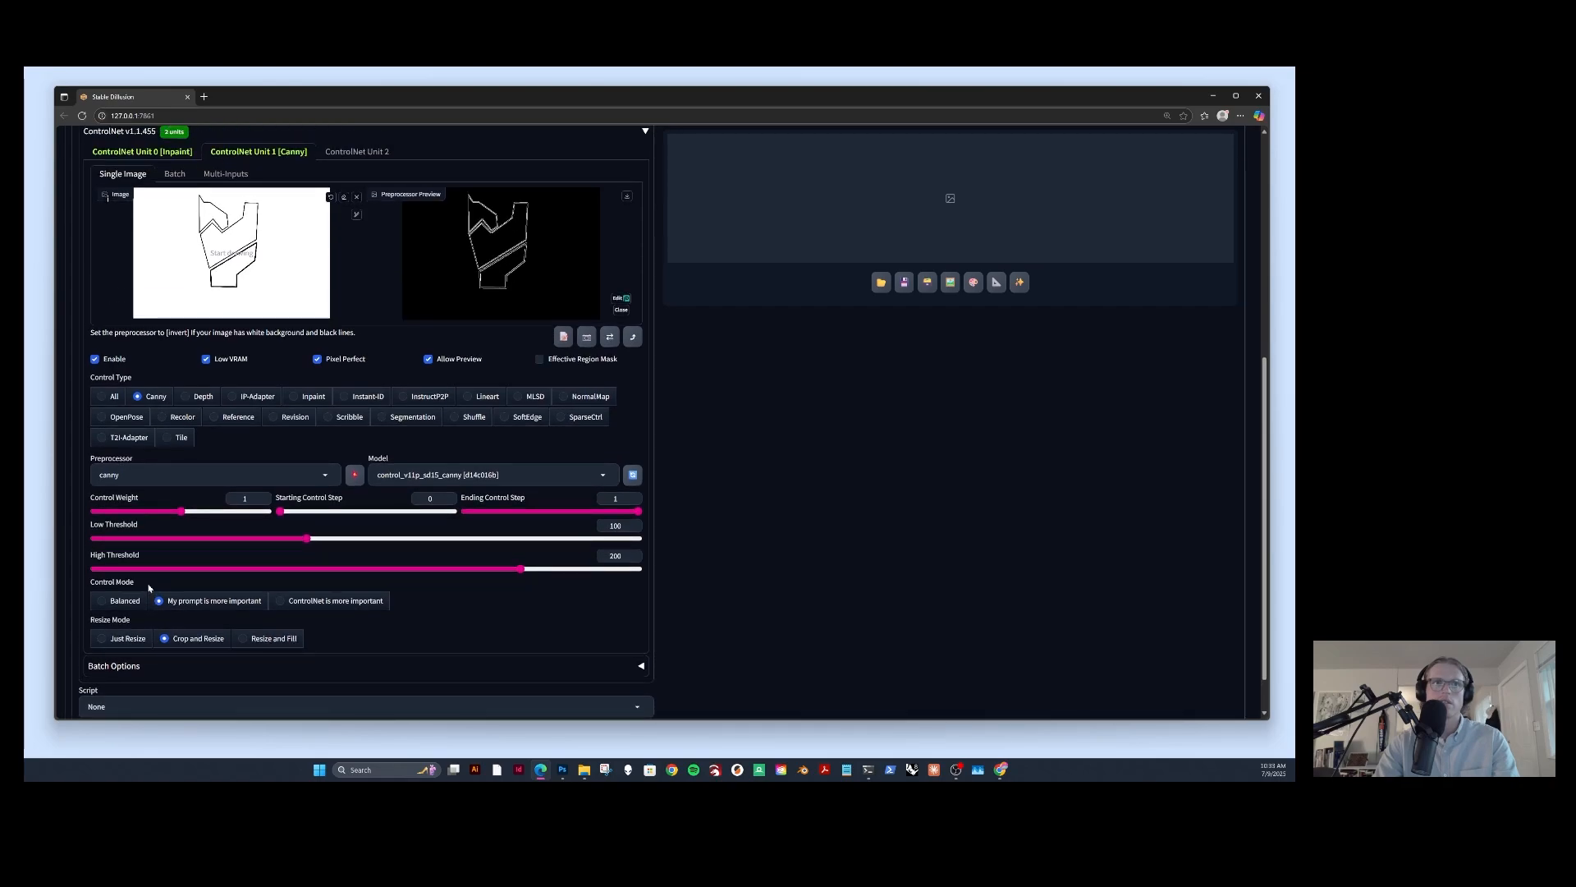
scroll(149, 585, "up", 3)
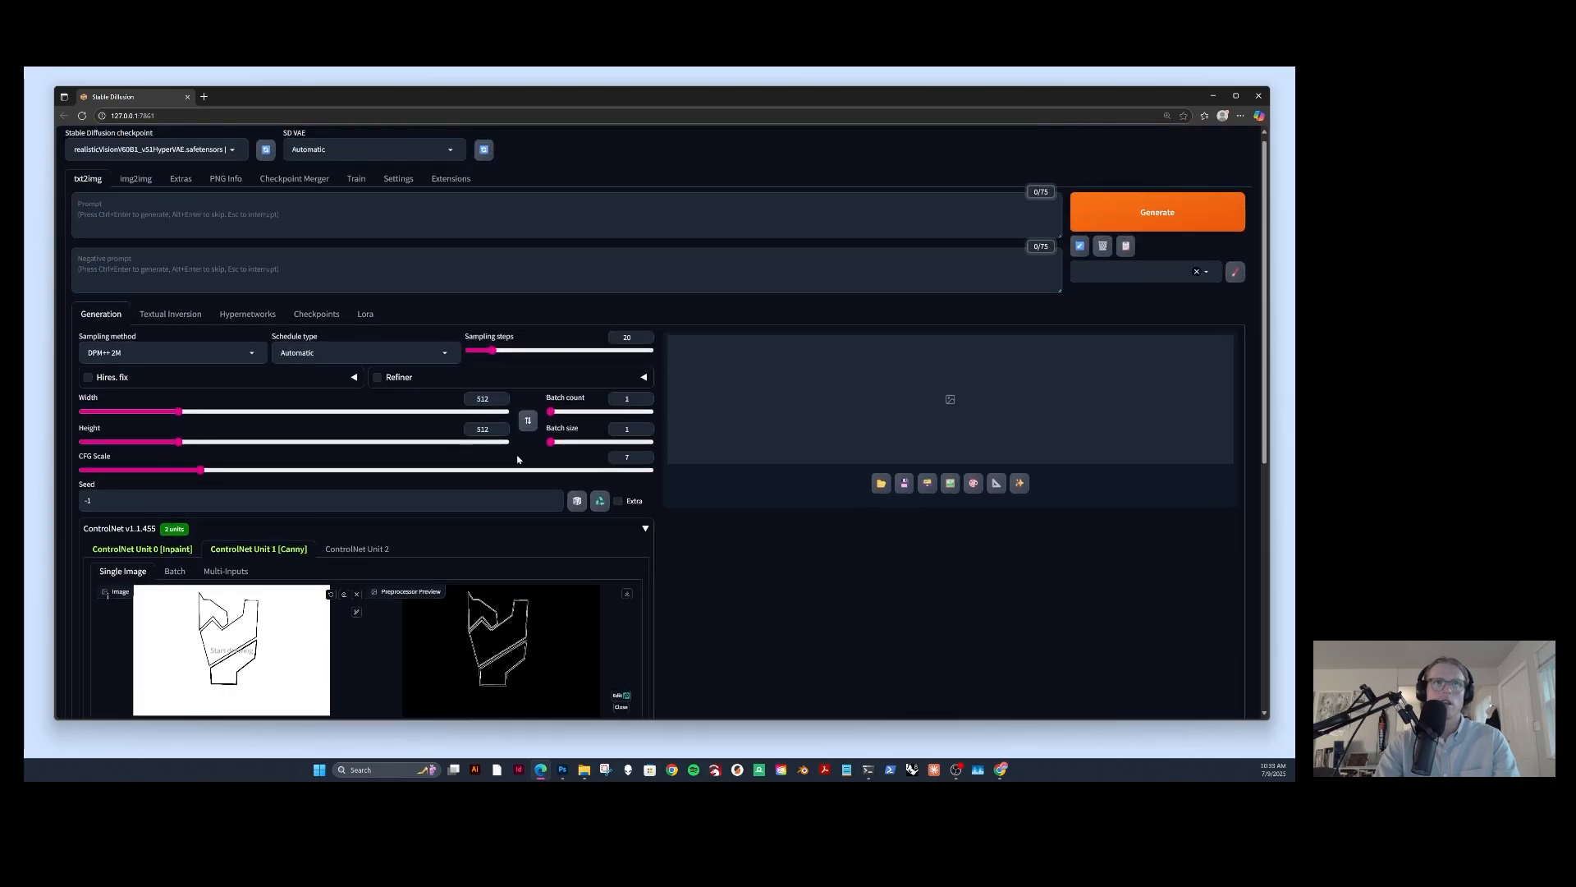
left_click_drag(489, 400, 448, 398)
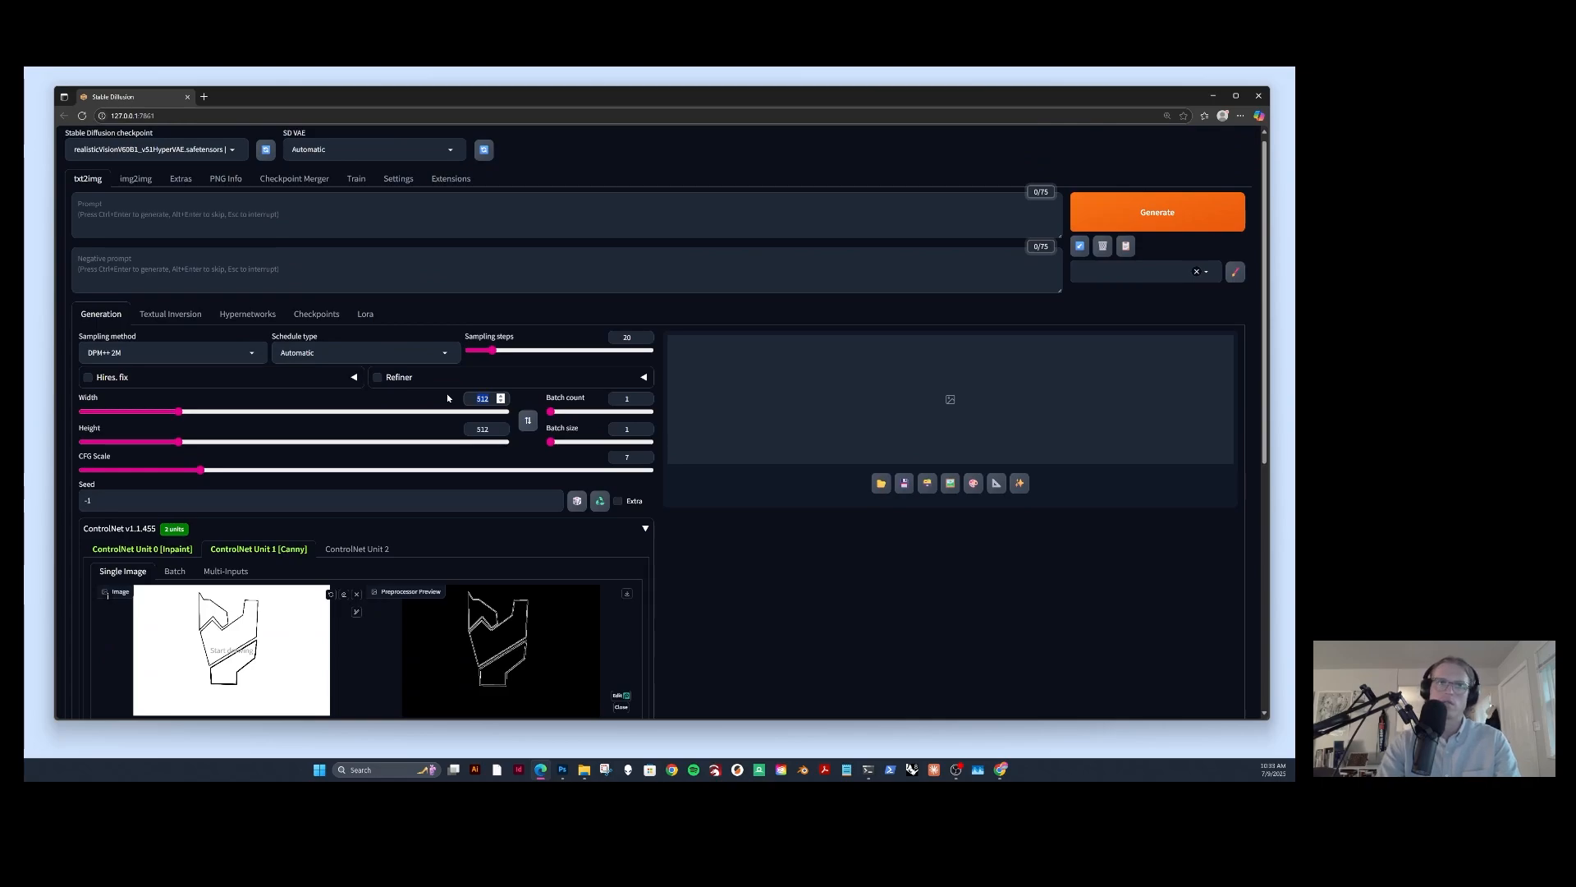
type("96")
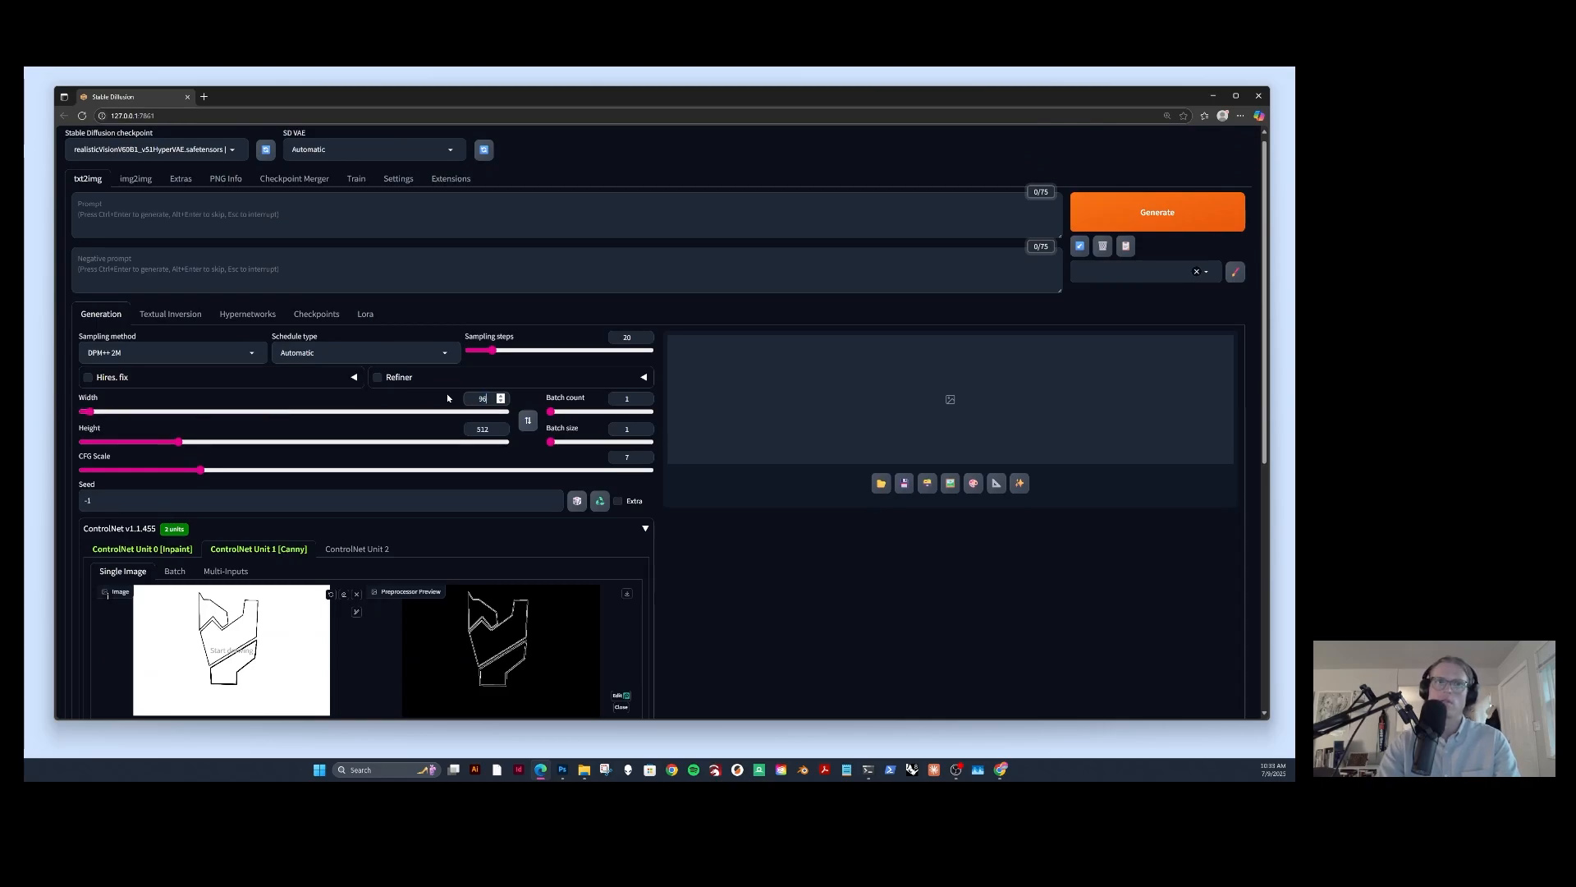
type("0")
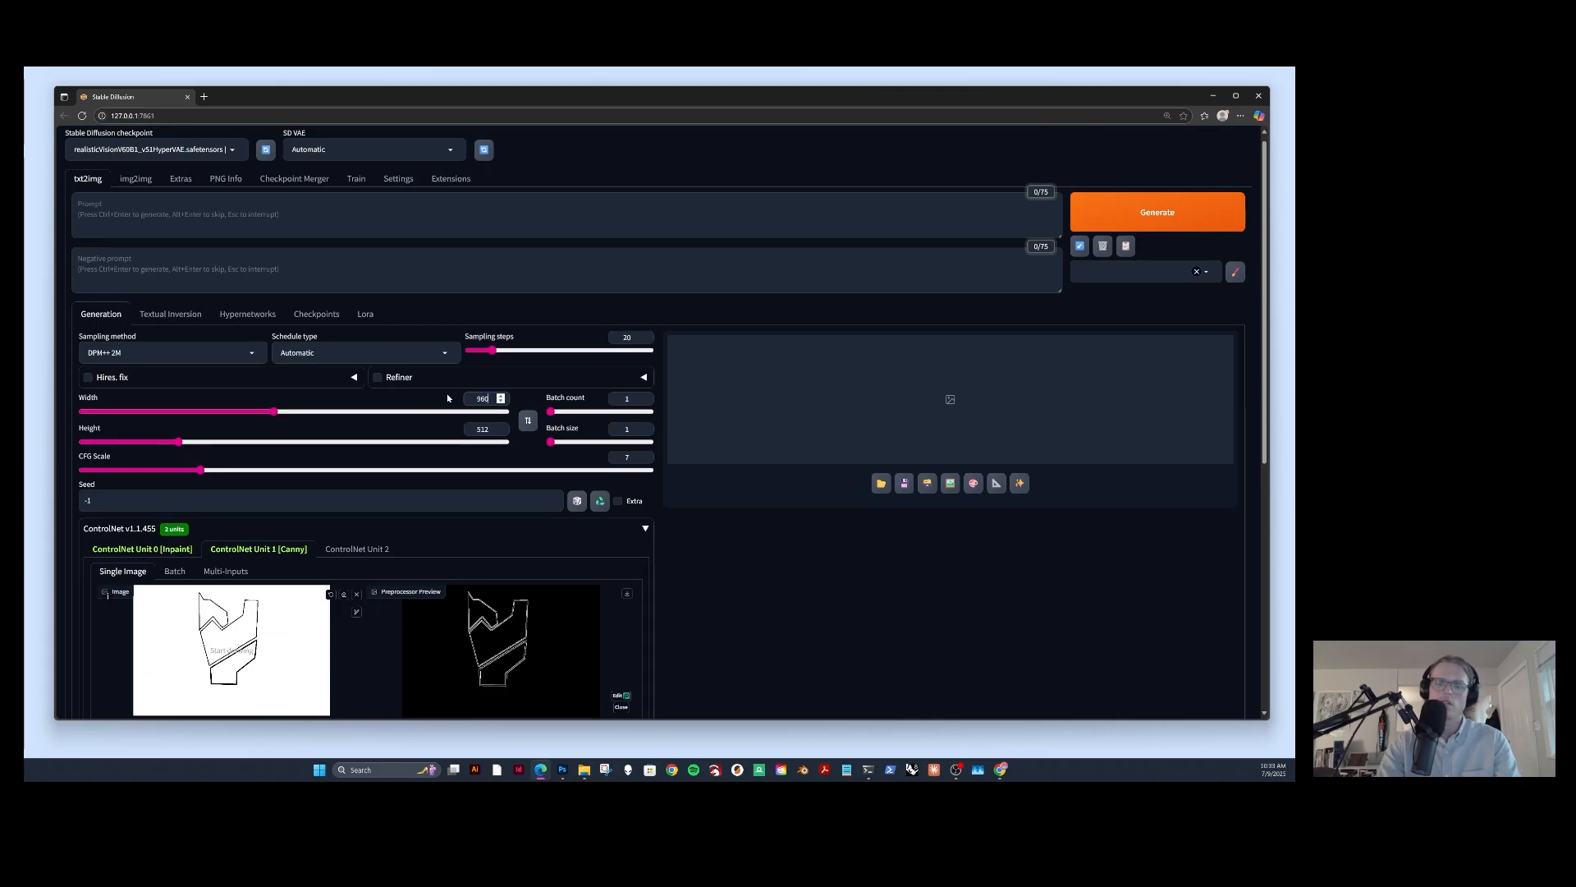
key("Tab")
type("540")
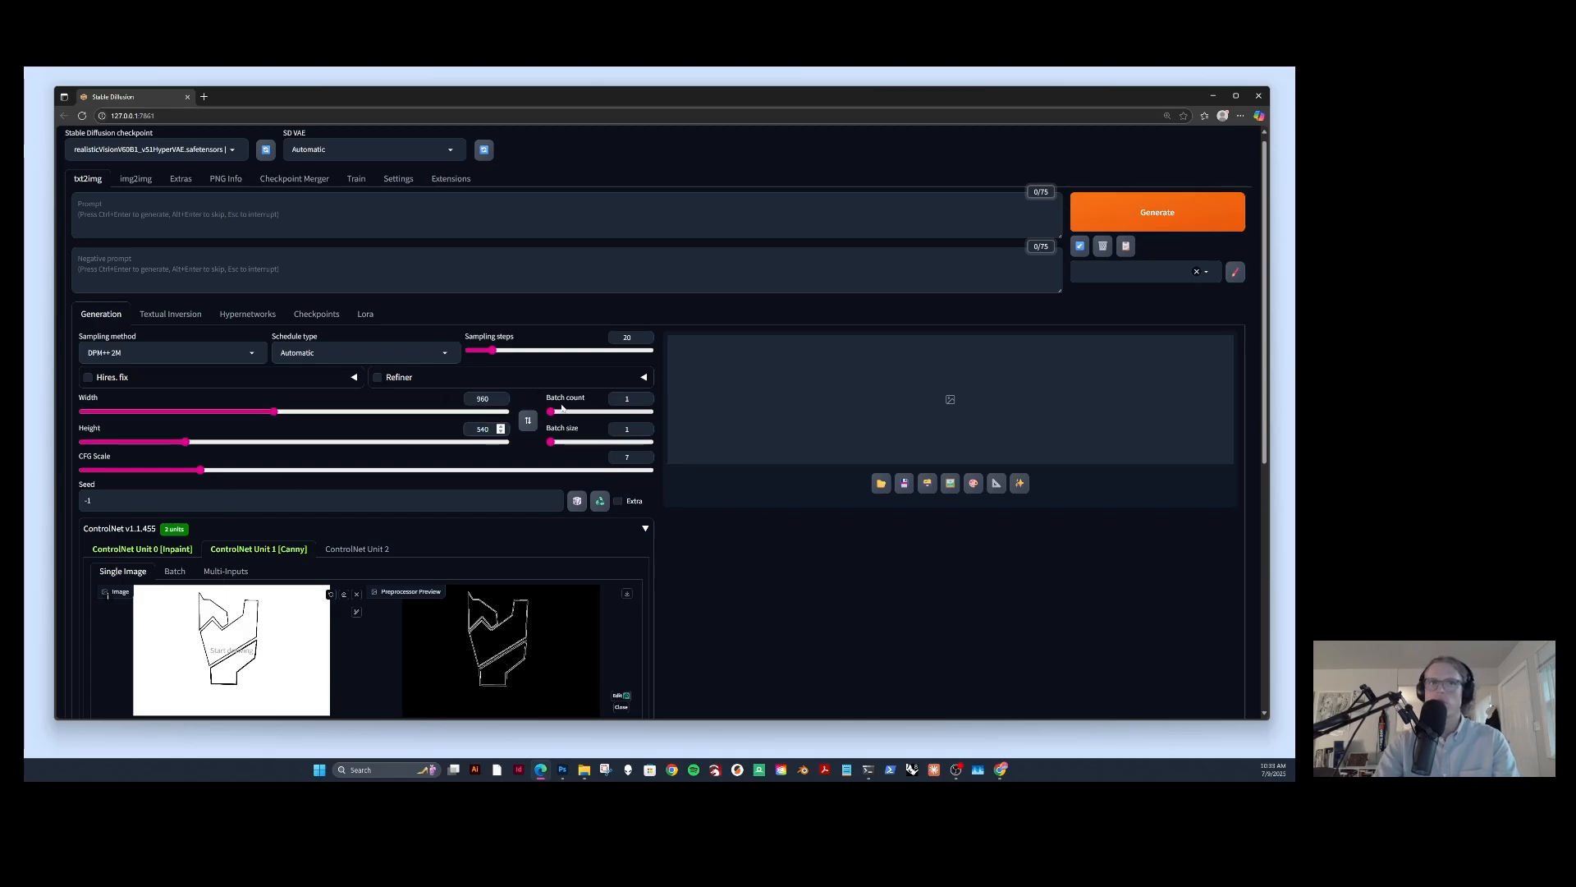
Set the batch size to 6 and lower the CFG scale to 4.
left_click(646, 426)
left_click(646, 426)
left_click(646, 426)
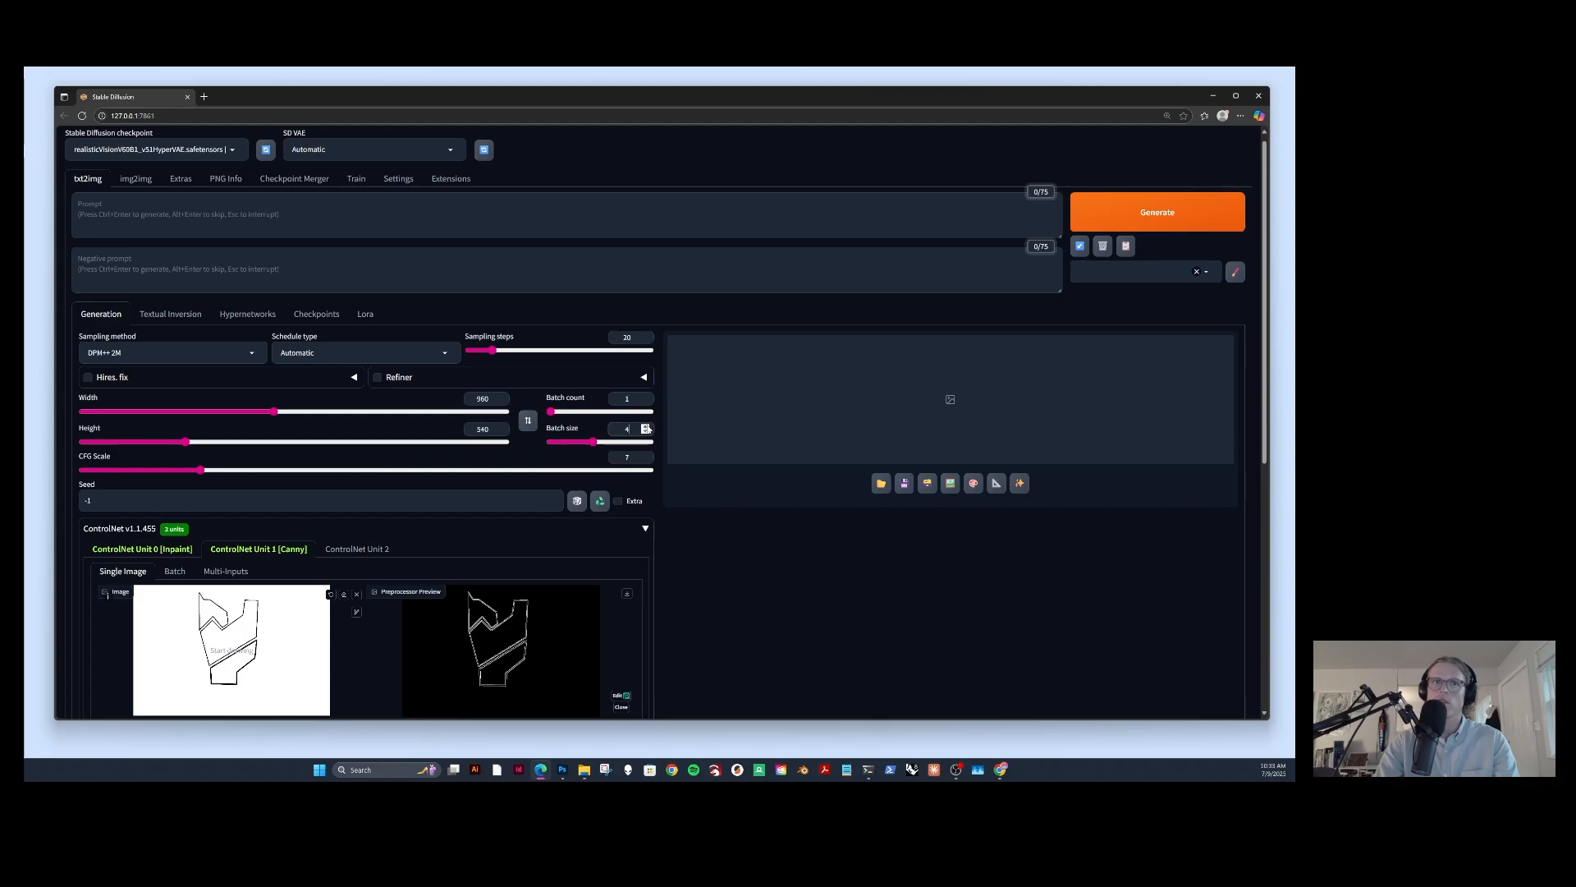
left_click(646, 426)
left_click(646, 426)
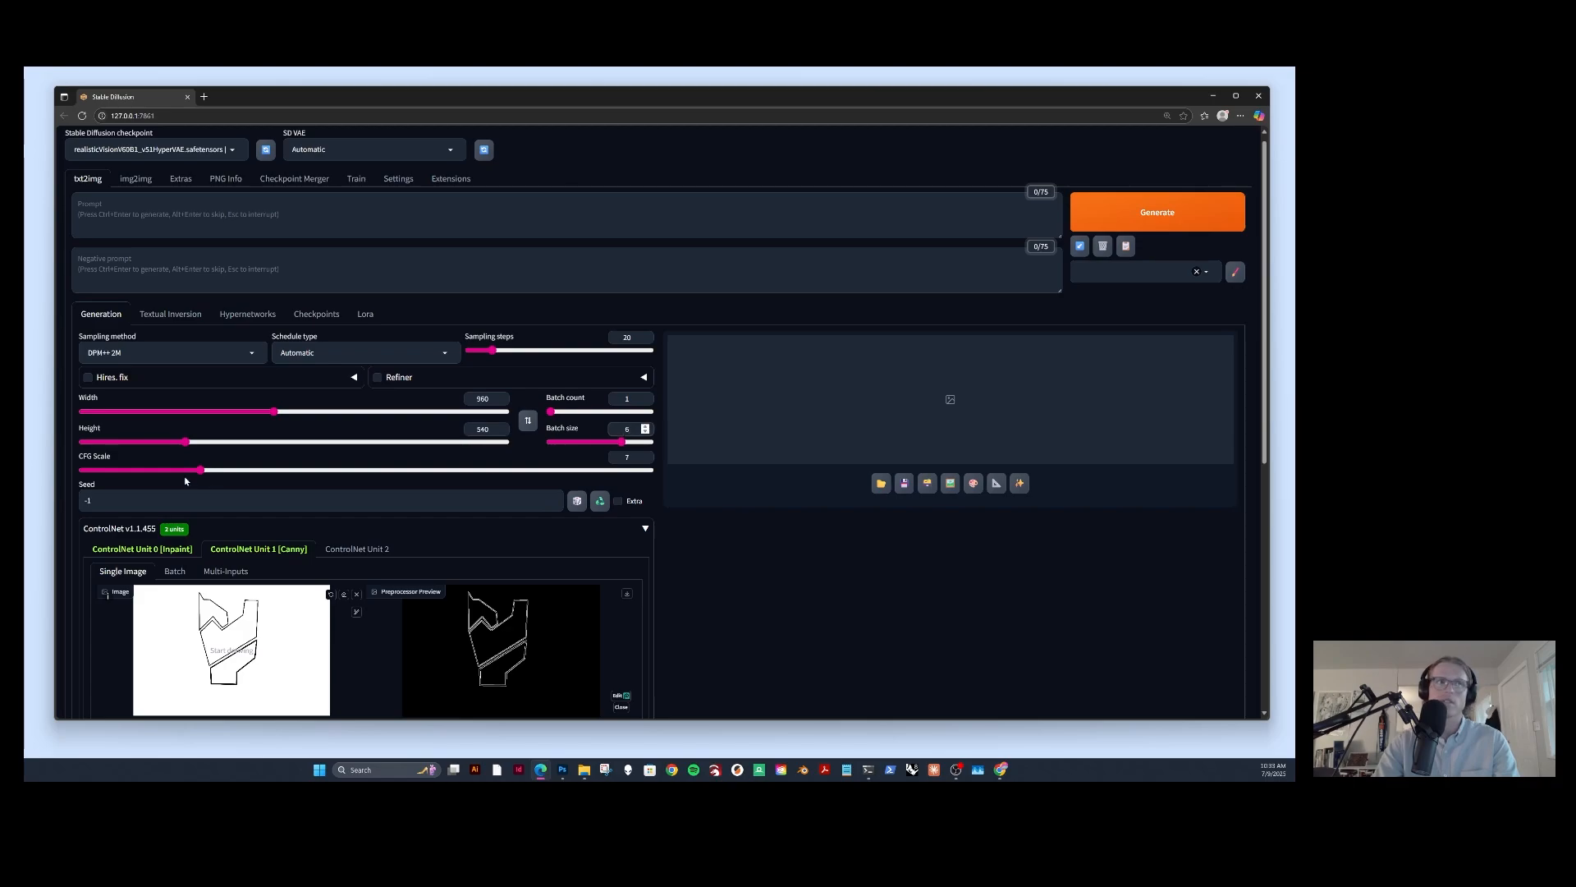
left_click_drag(202, 470, 142, 471)
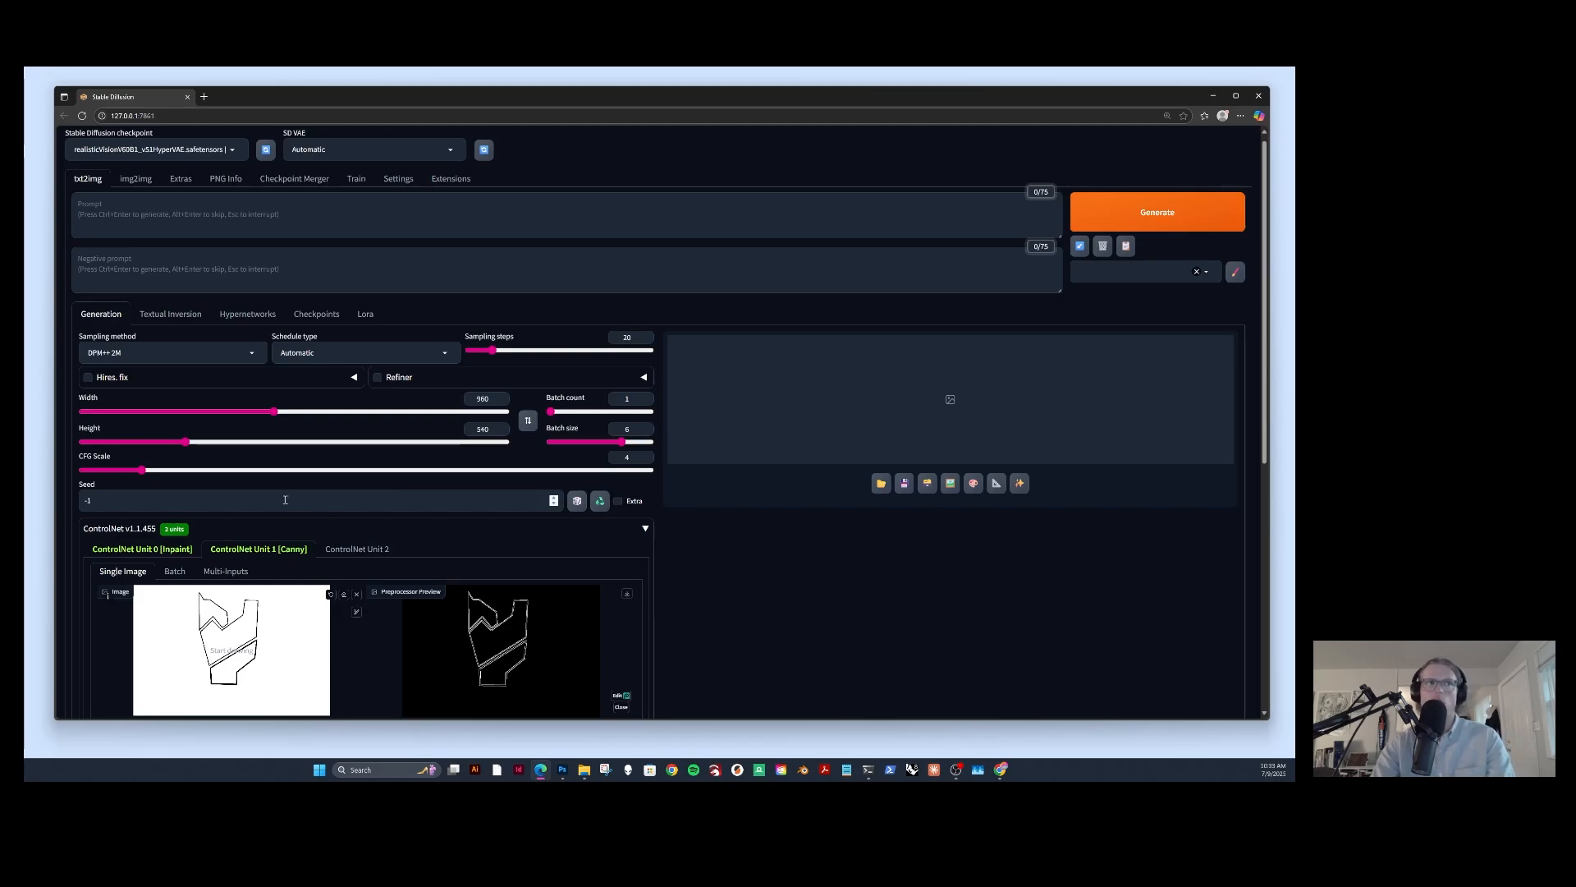
Set the schedule type to Karras and the sampling steps to 30.
left_click(314, 350)
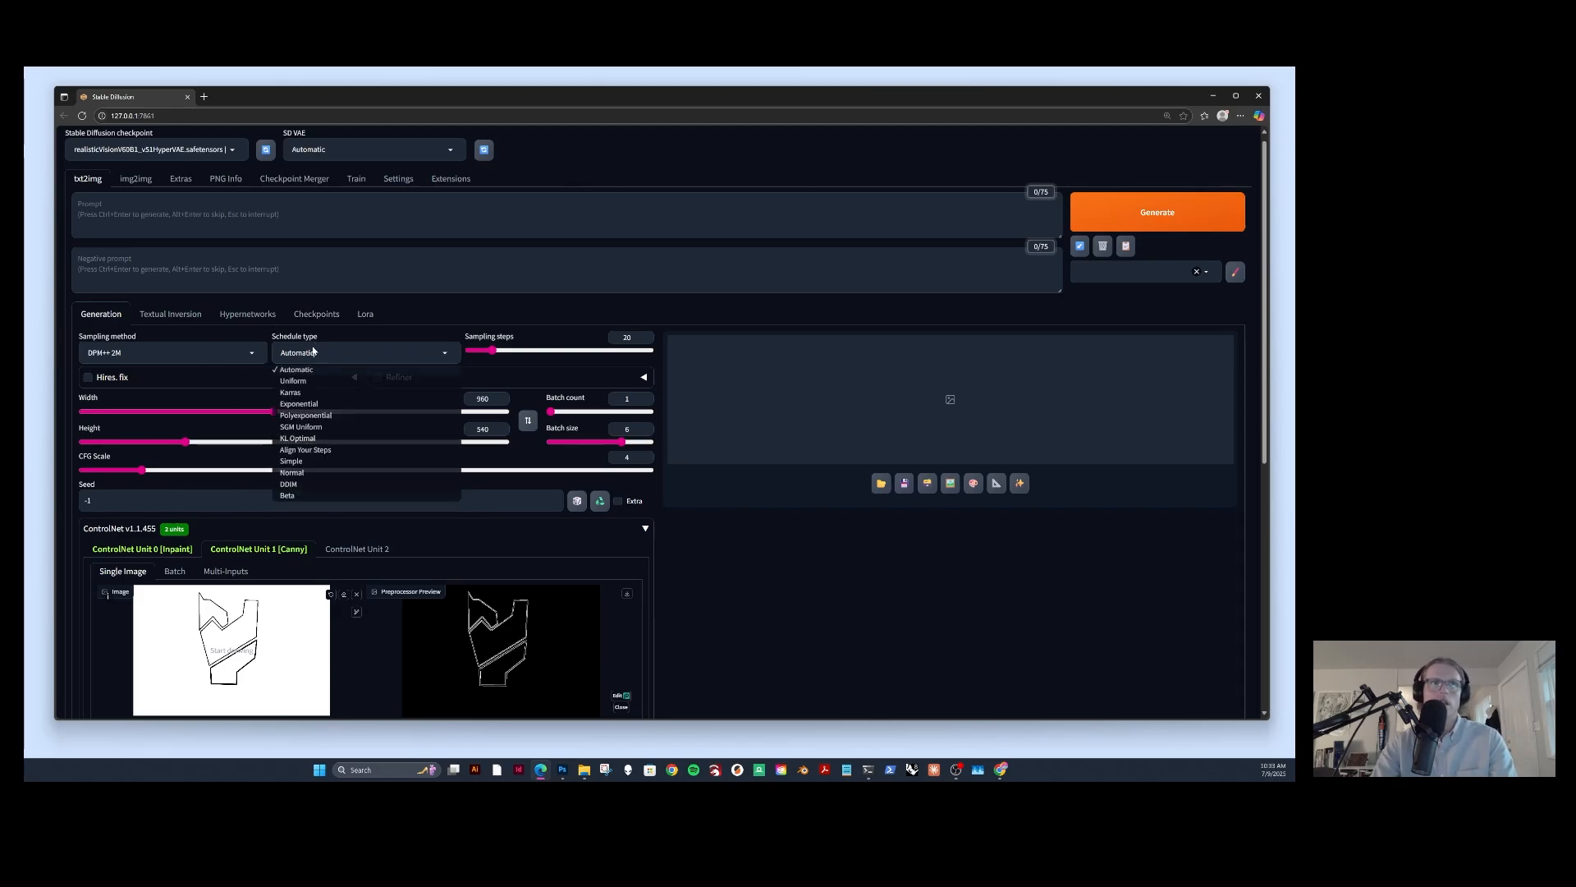
left_click(298, 394)
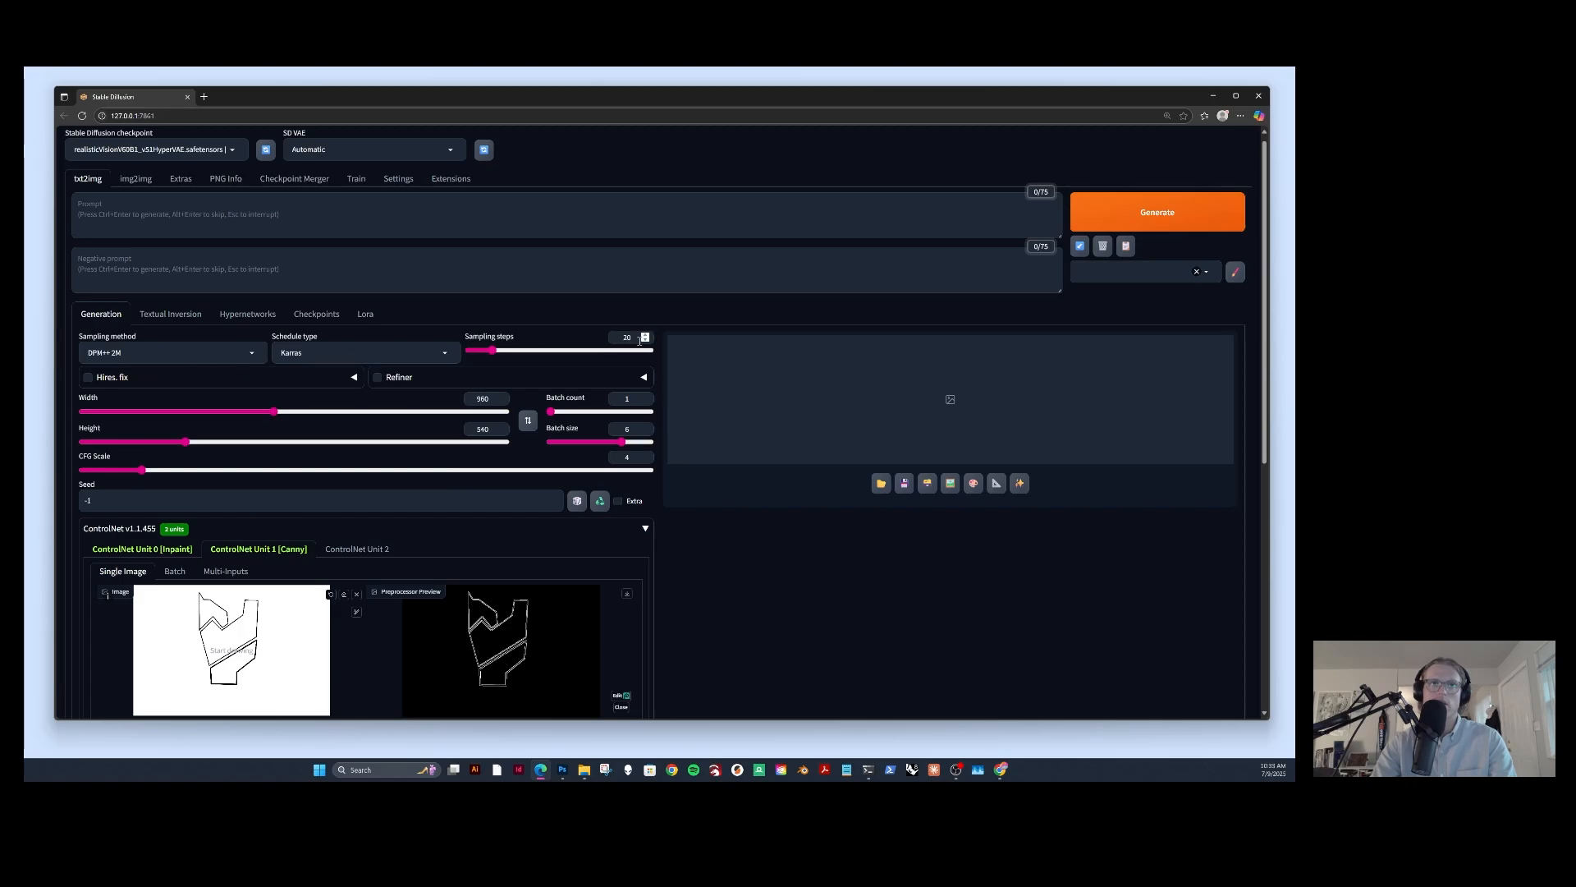
left_click_drag(636, 338, 592, 337)
type("30")
Begin the prompt with "RAW photo, exterior architecture," and show ControlNet Unit 0 with the masked photo.
left_click(218, 209)
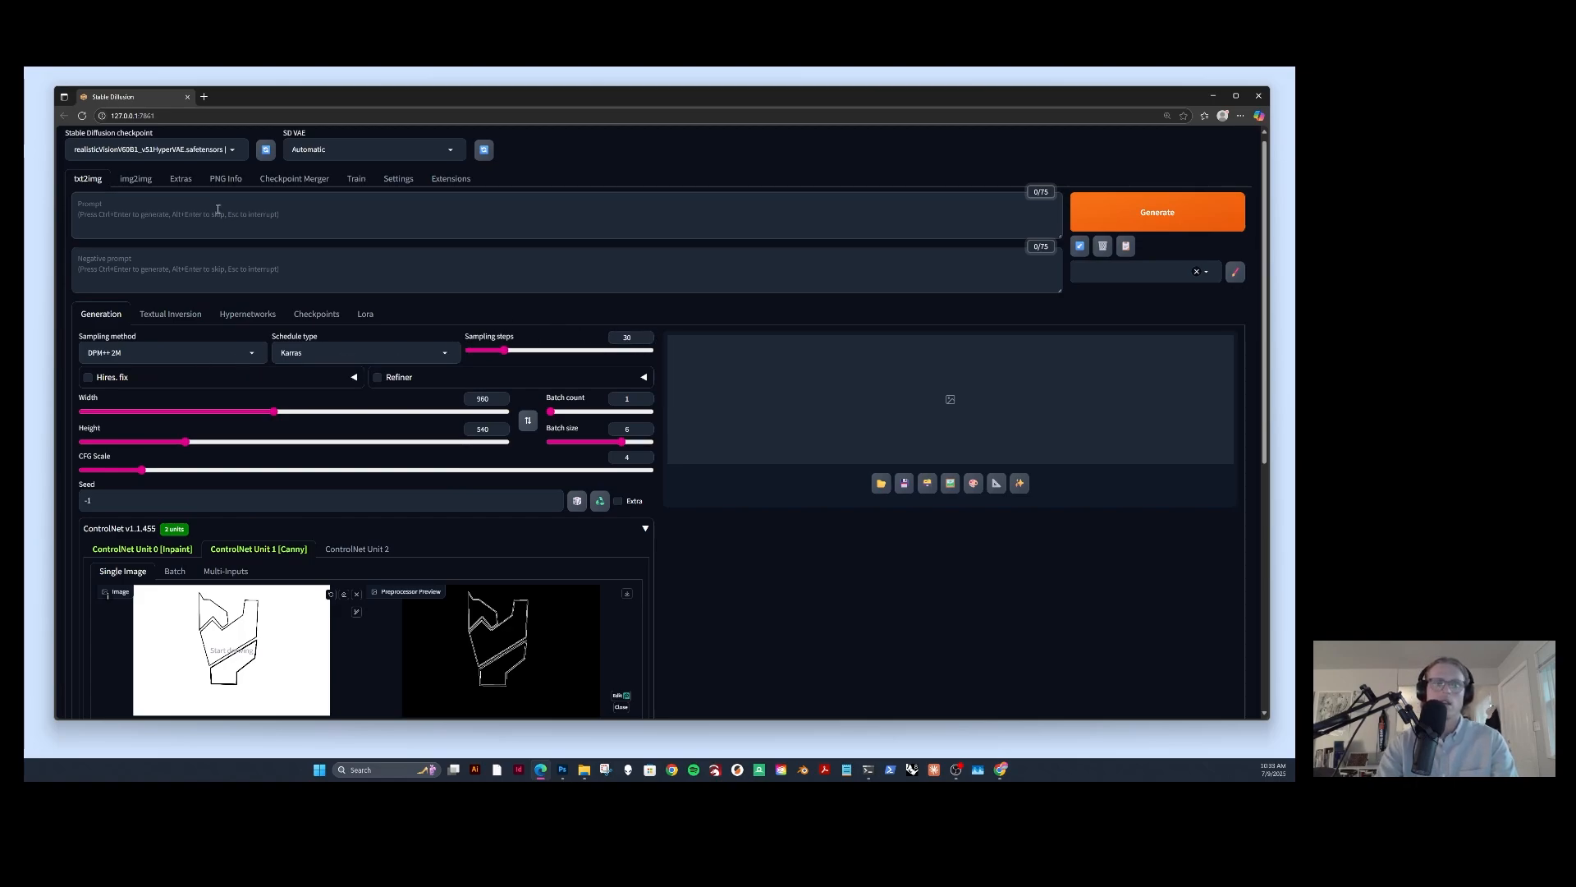
type("RAW")
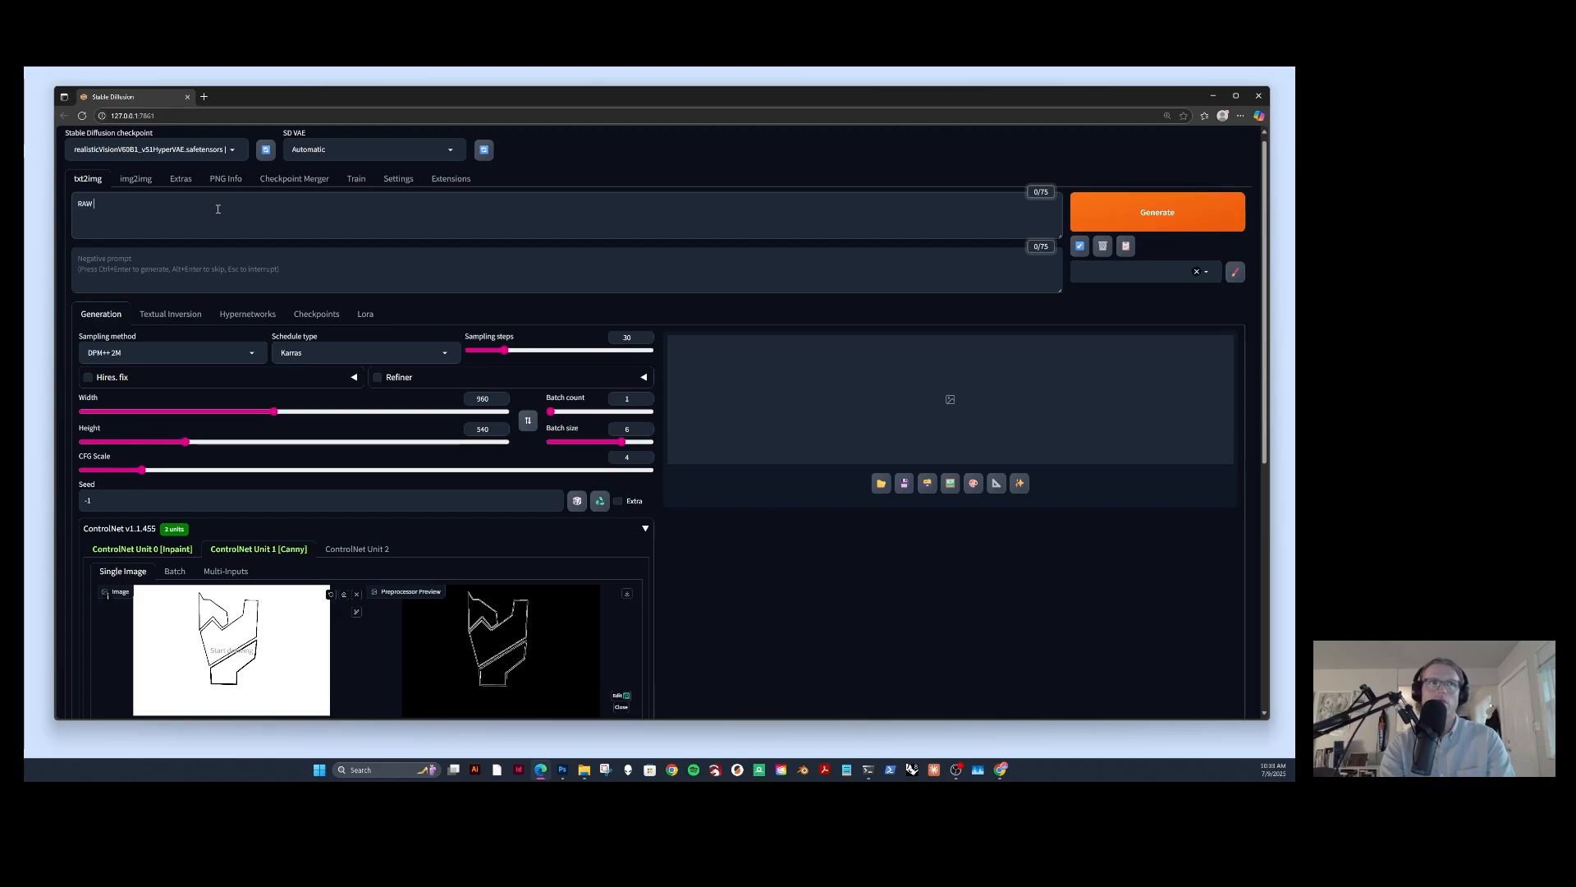
type(" photo, exterior arc")
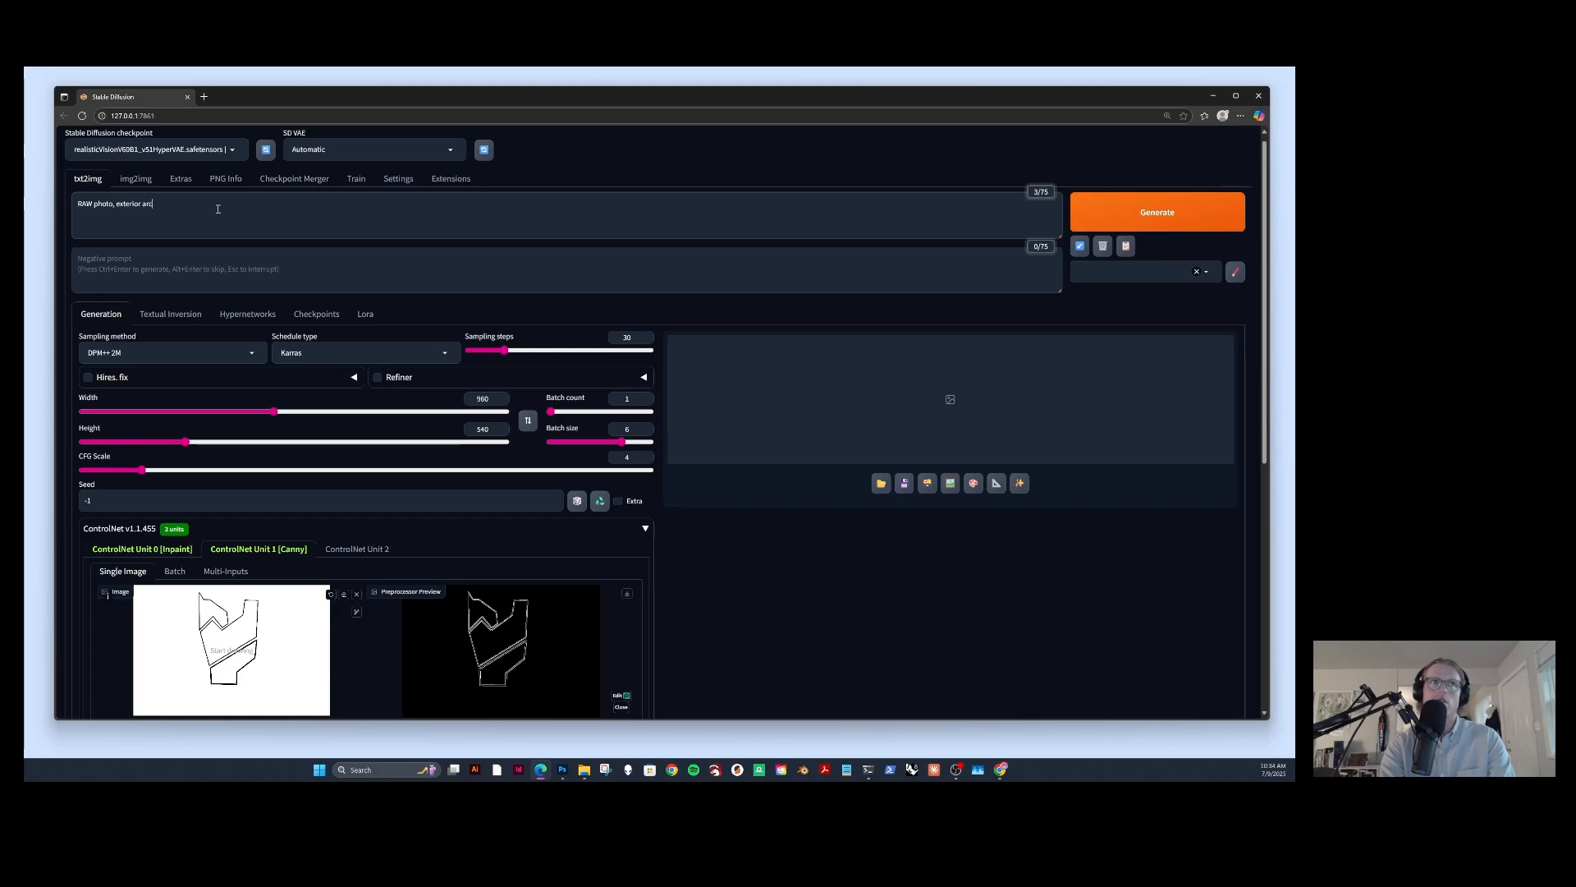
type("hitecture,")
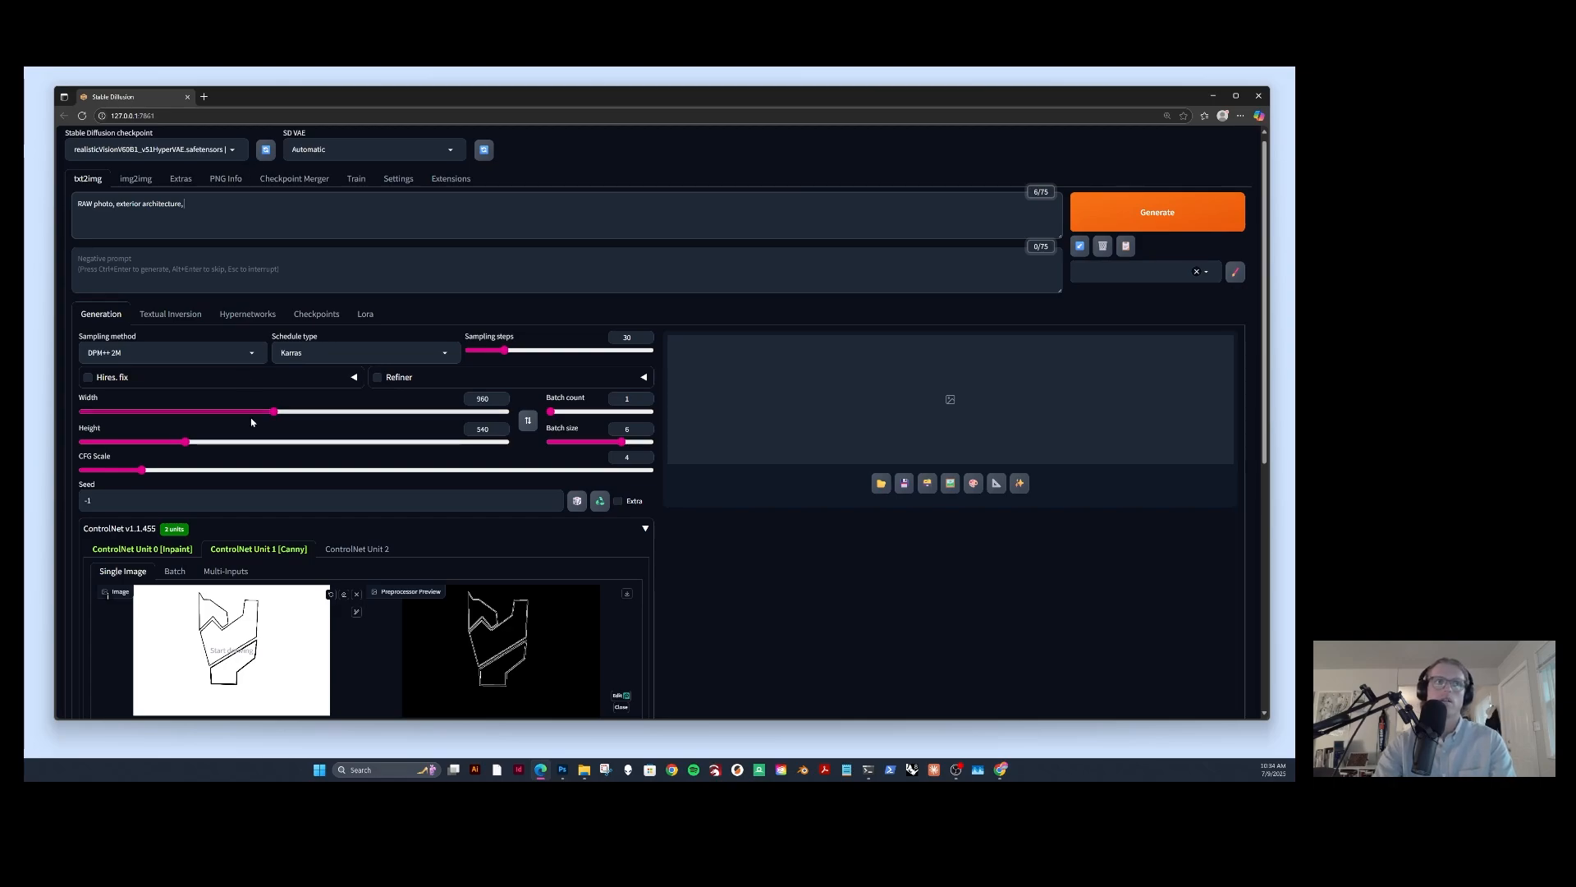
scroll(168, 493, "down", 1)
left_click(168, 500)
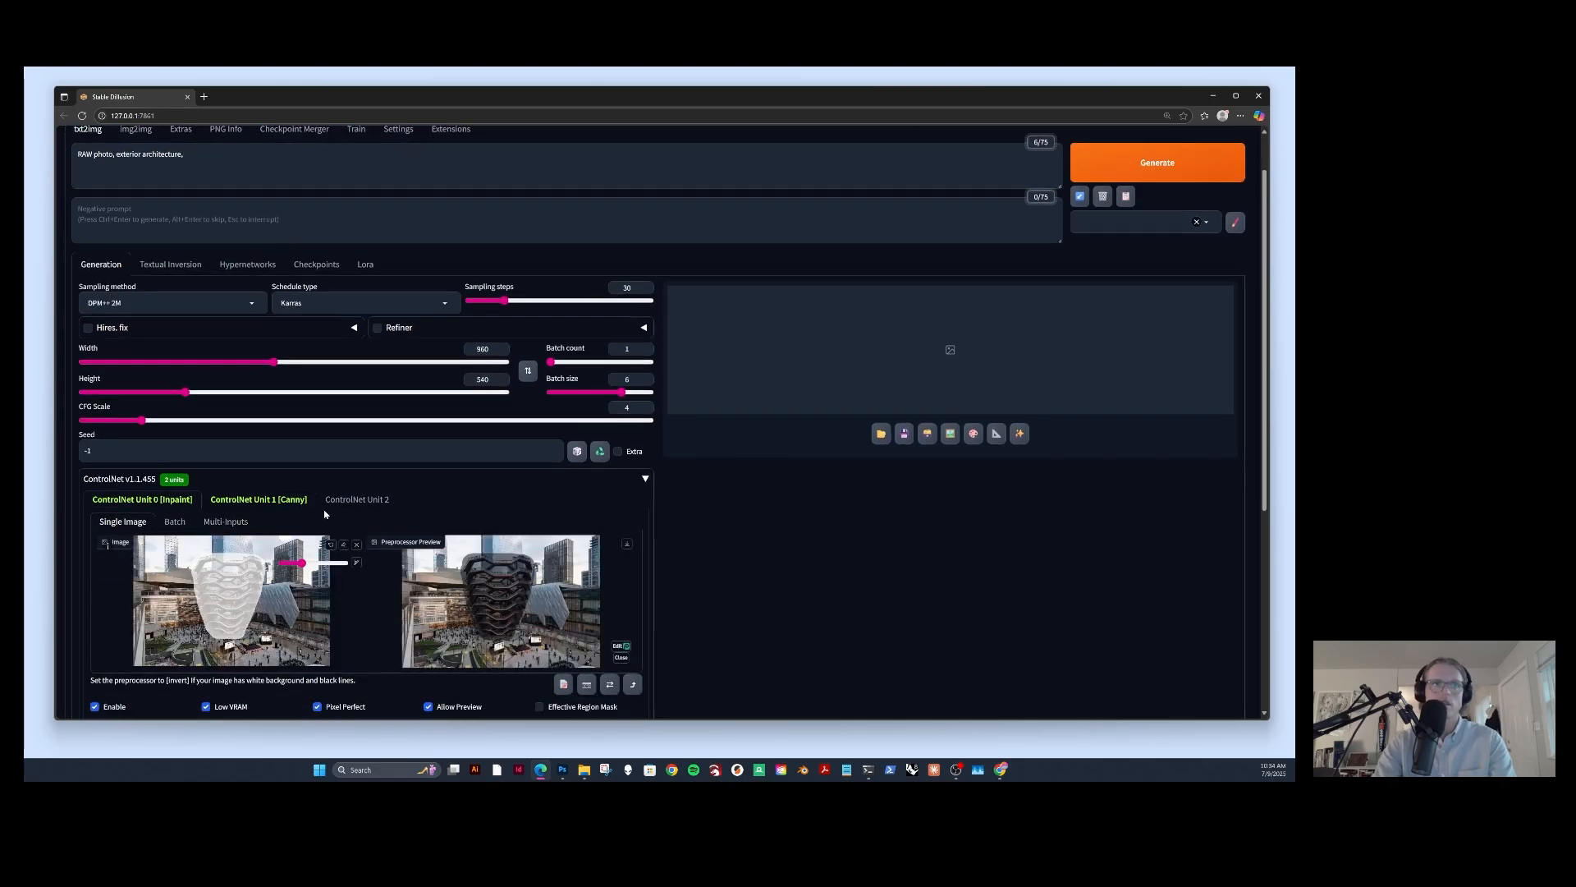
scroll(247, 517, "down", 2)
scroll(261, 519, "up", 3)
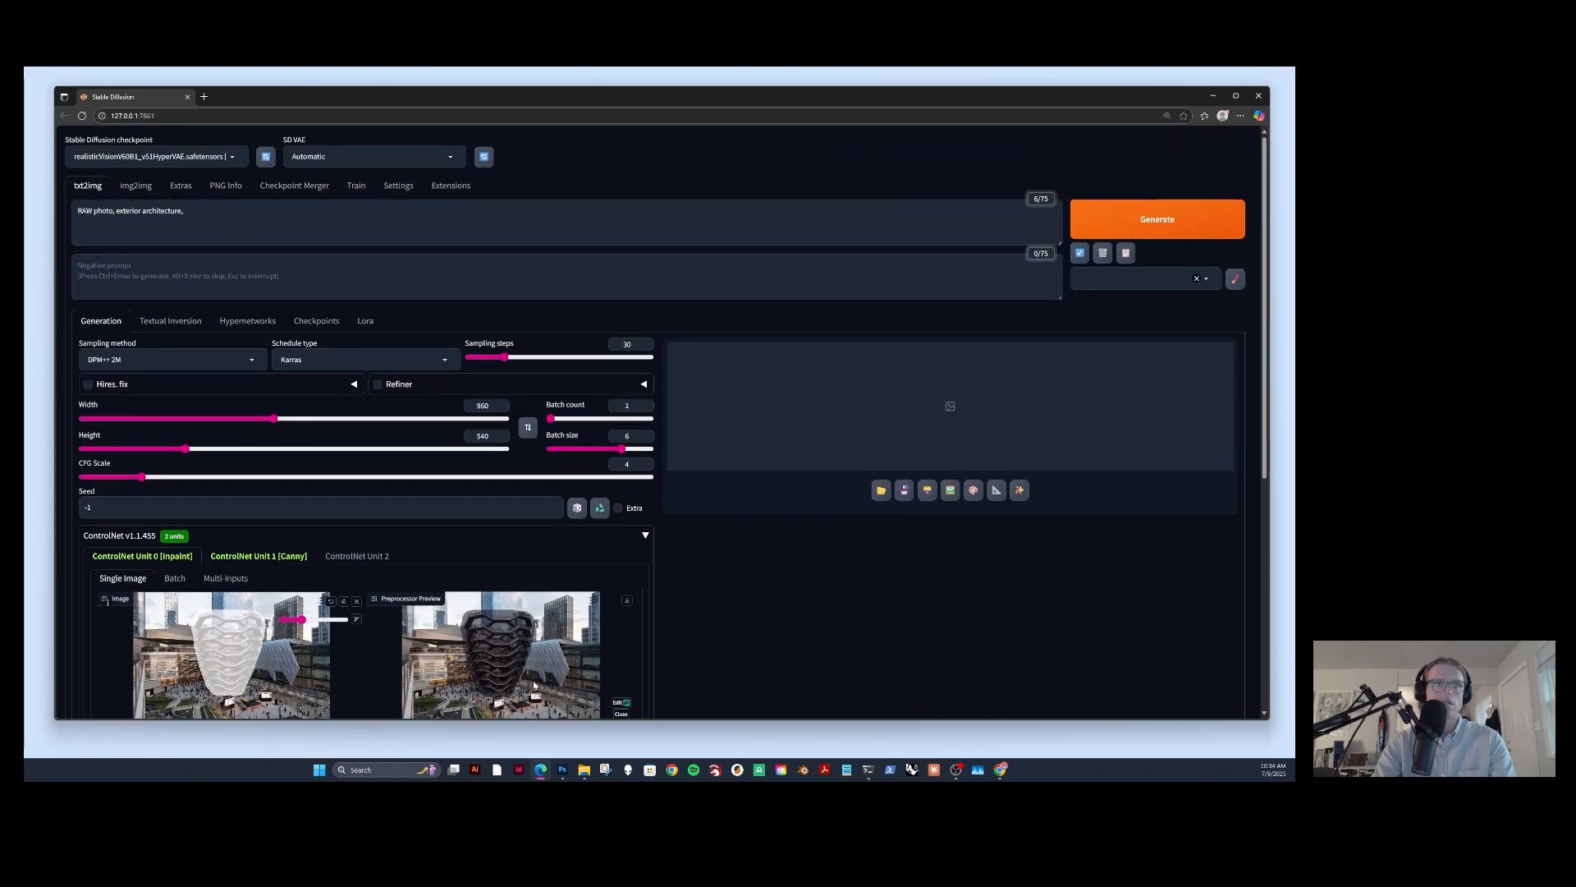
Extend the prompt with "white and silver inflatable architecture, repetitive angular inflated geometries, geometric pillow facade, many diagonal structural lines crossing facade,".
left_click(234, 222)
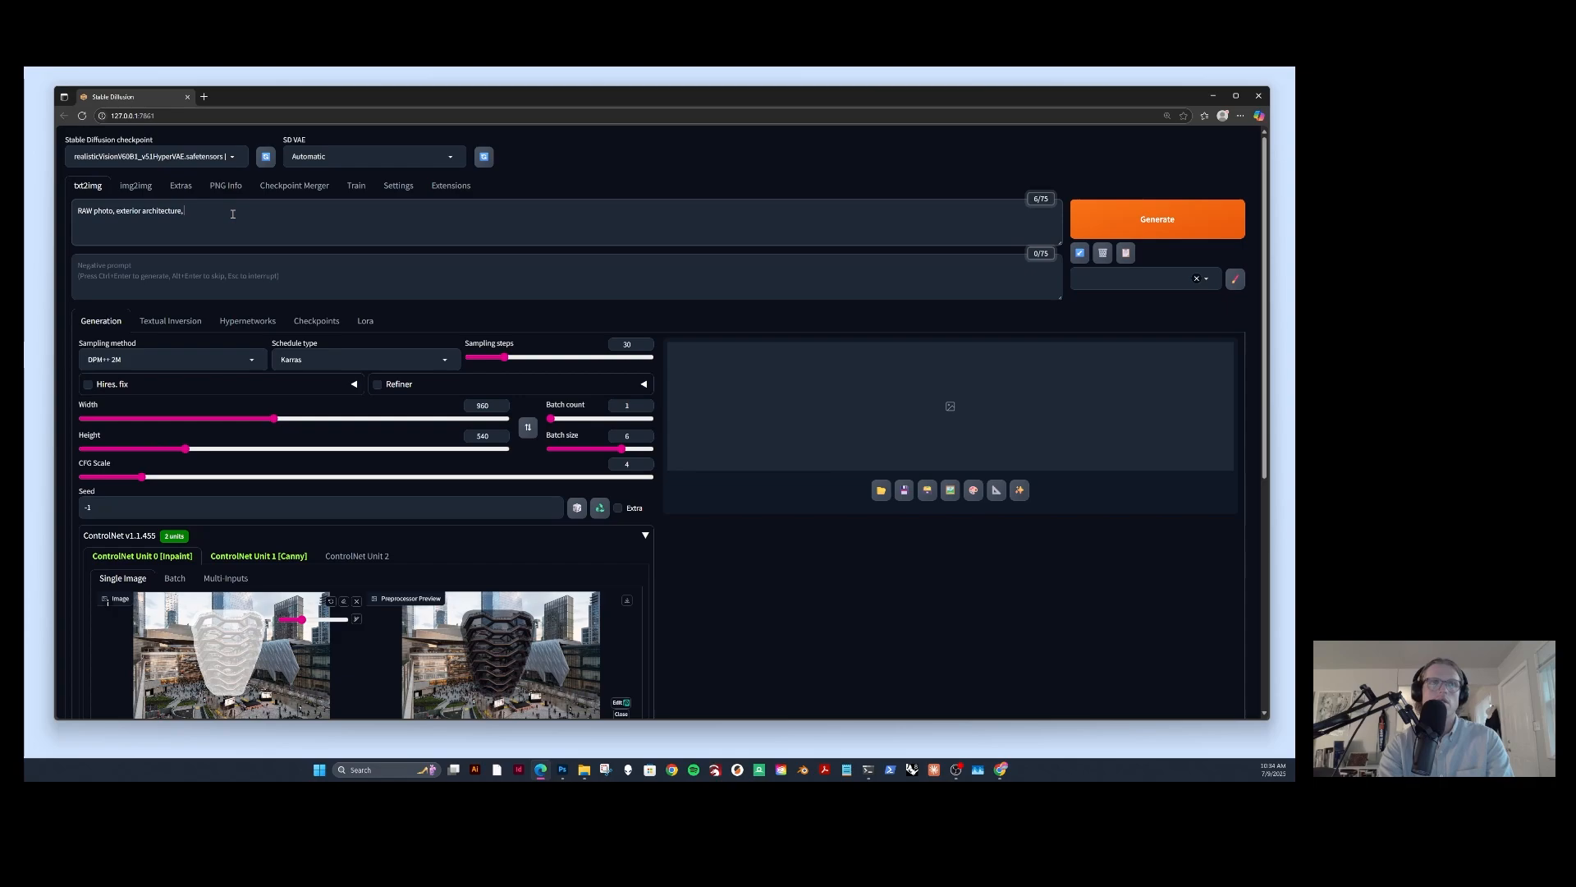
type("e and silver inflatable architecture, geomtitive angular inflated geometri")
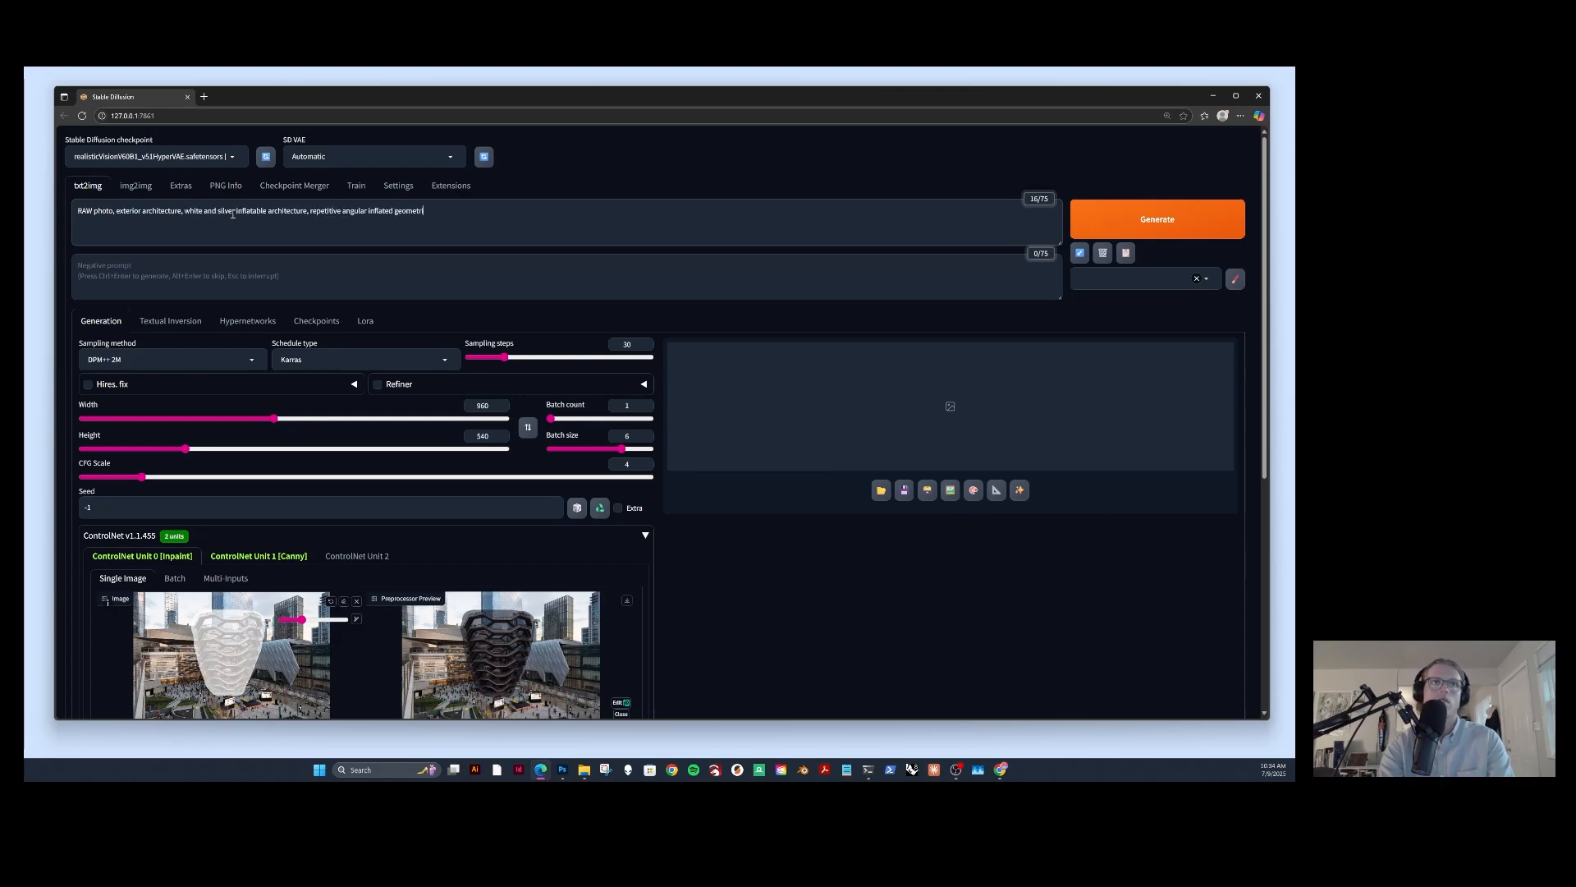
type("es, geometric pillow facade, diagonal structural lines crossing facade,")
left_click(513, 212)
type("many")
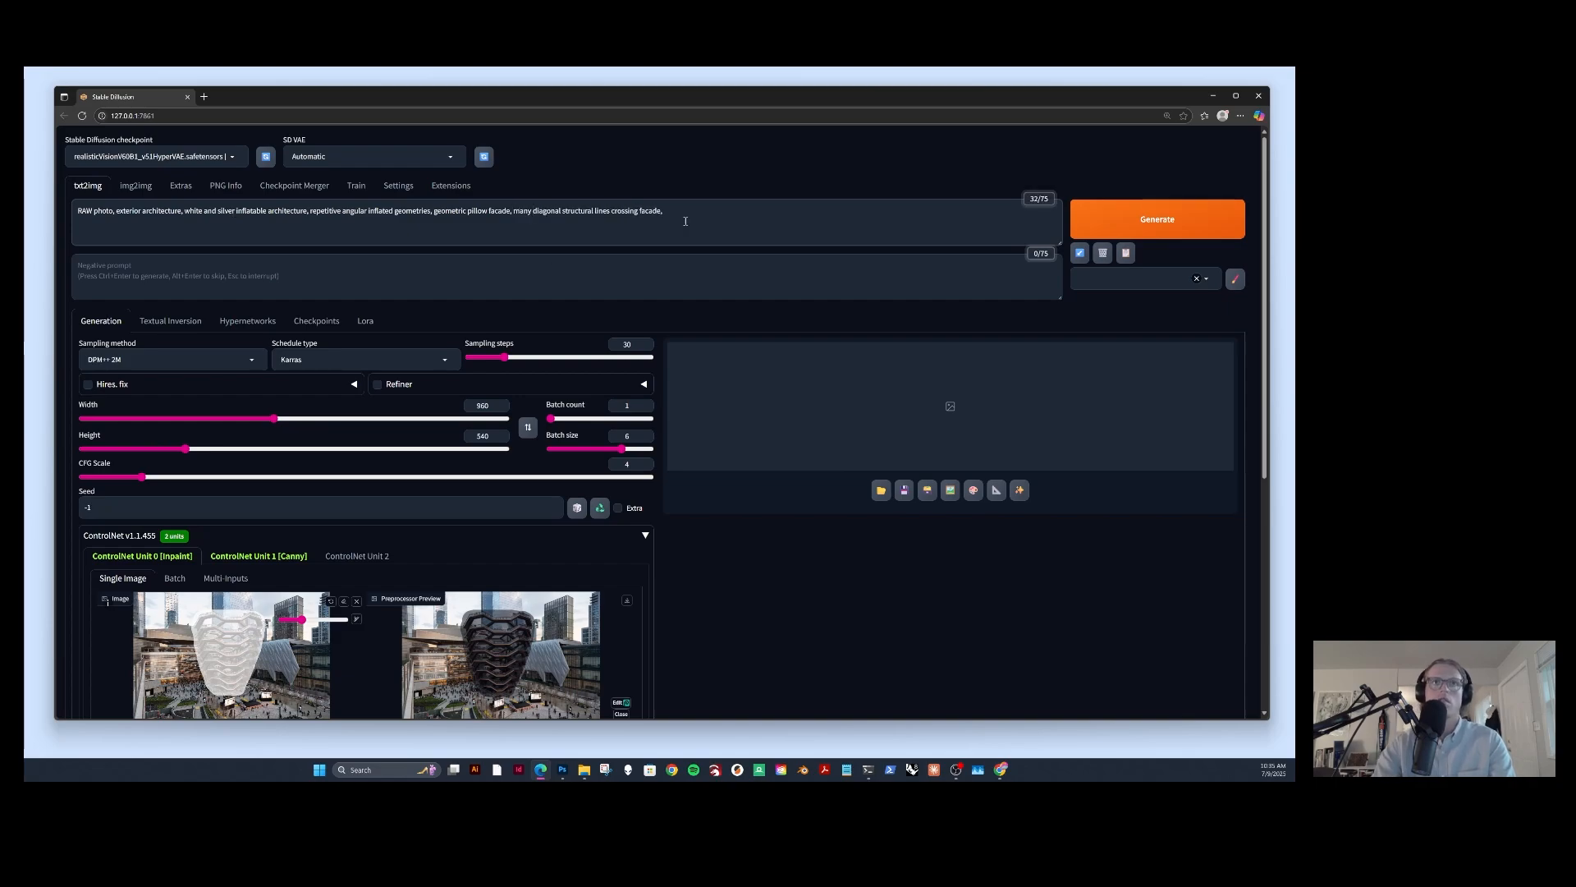
Finish the prompt with "radiant interior shining through glass entryways, balcony overlooks, uhd, realistic, high definition, 8k".
left_click(727, 212)
type("radiant interior shining through glass entryways, balcony overlooks,")
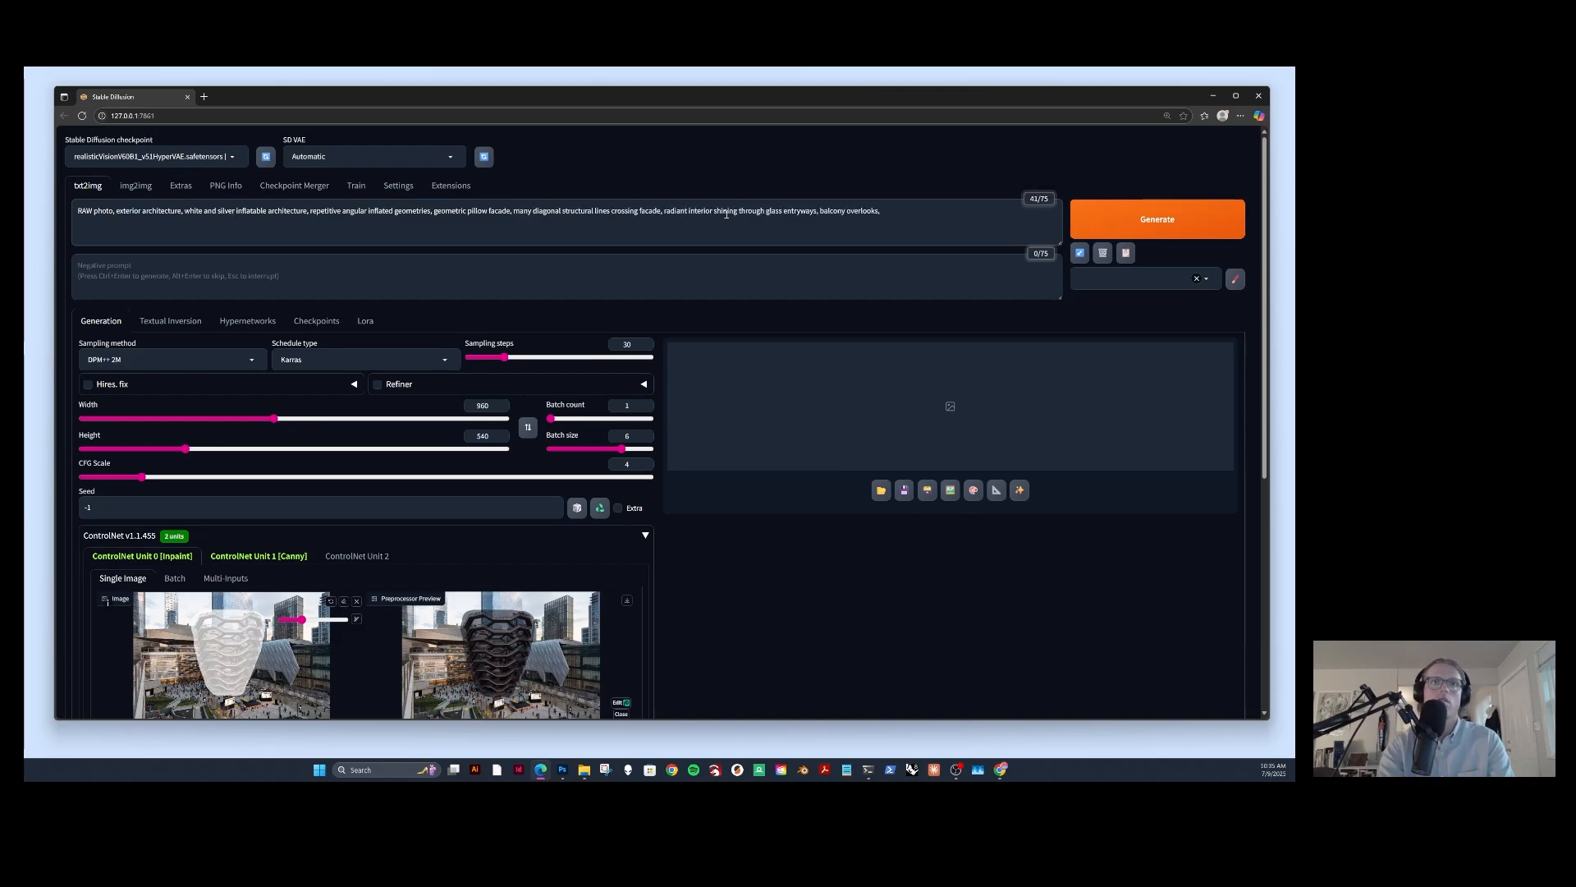
type(" uhd, realistic, high definition, 8k")
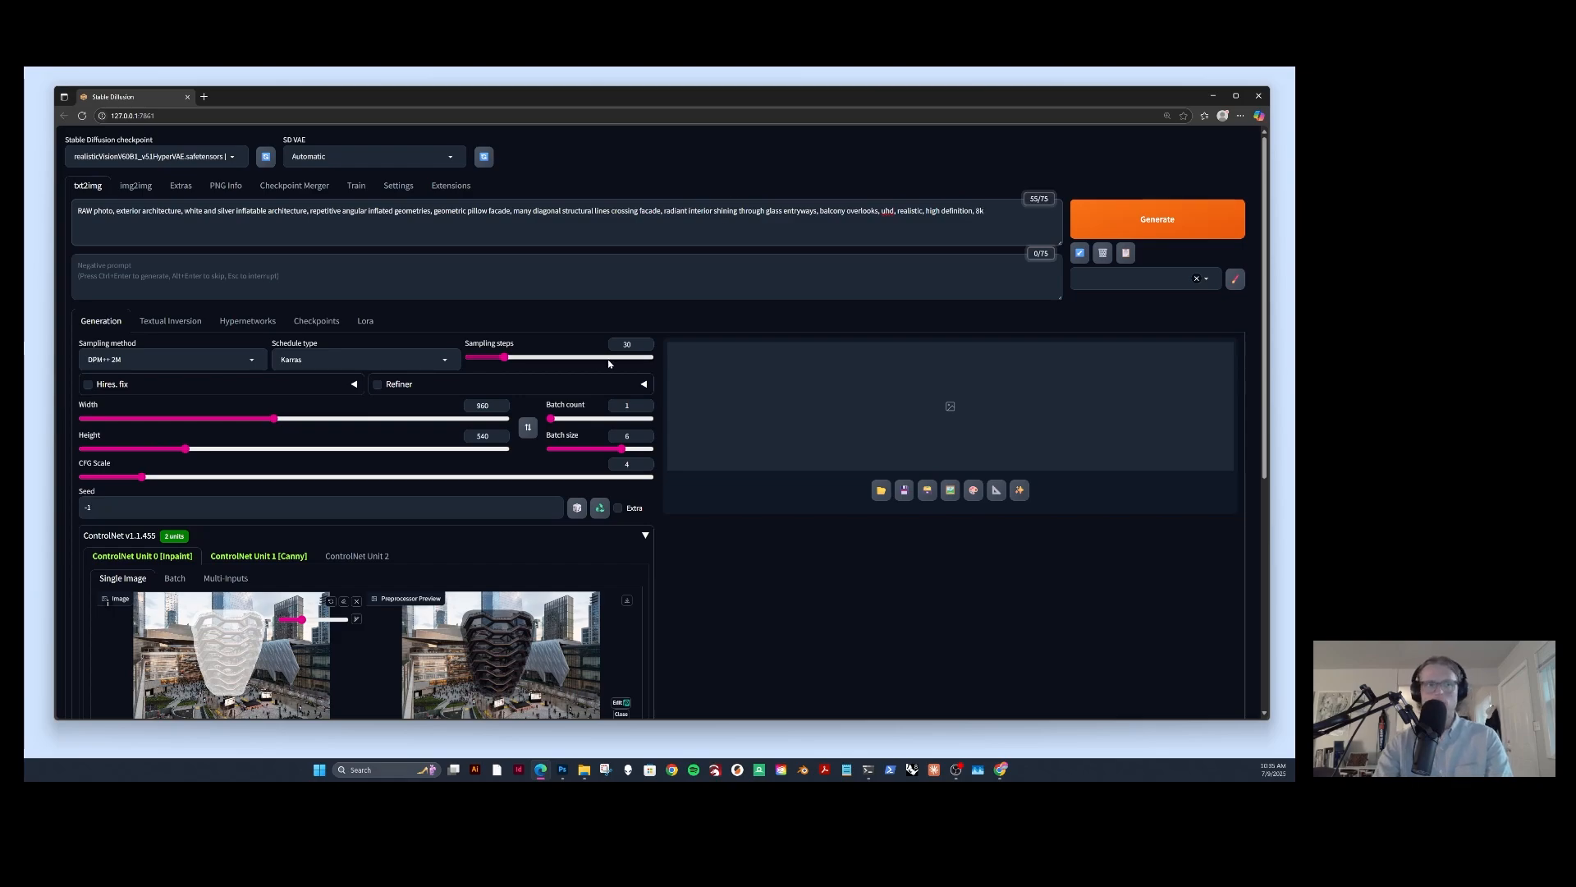
Check the control modes of ControlNet Units 0 and 1, and generate the batch of images.
scroll(422, 236, "down", 2)
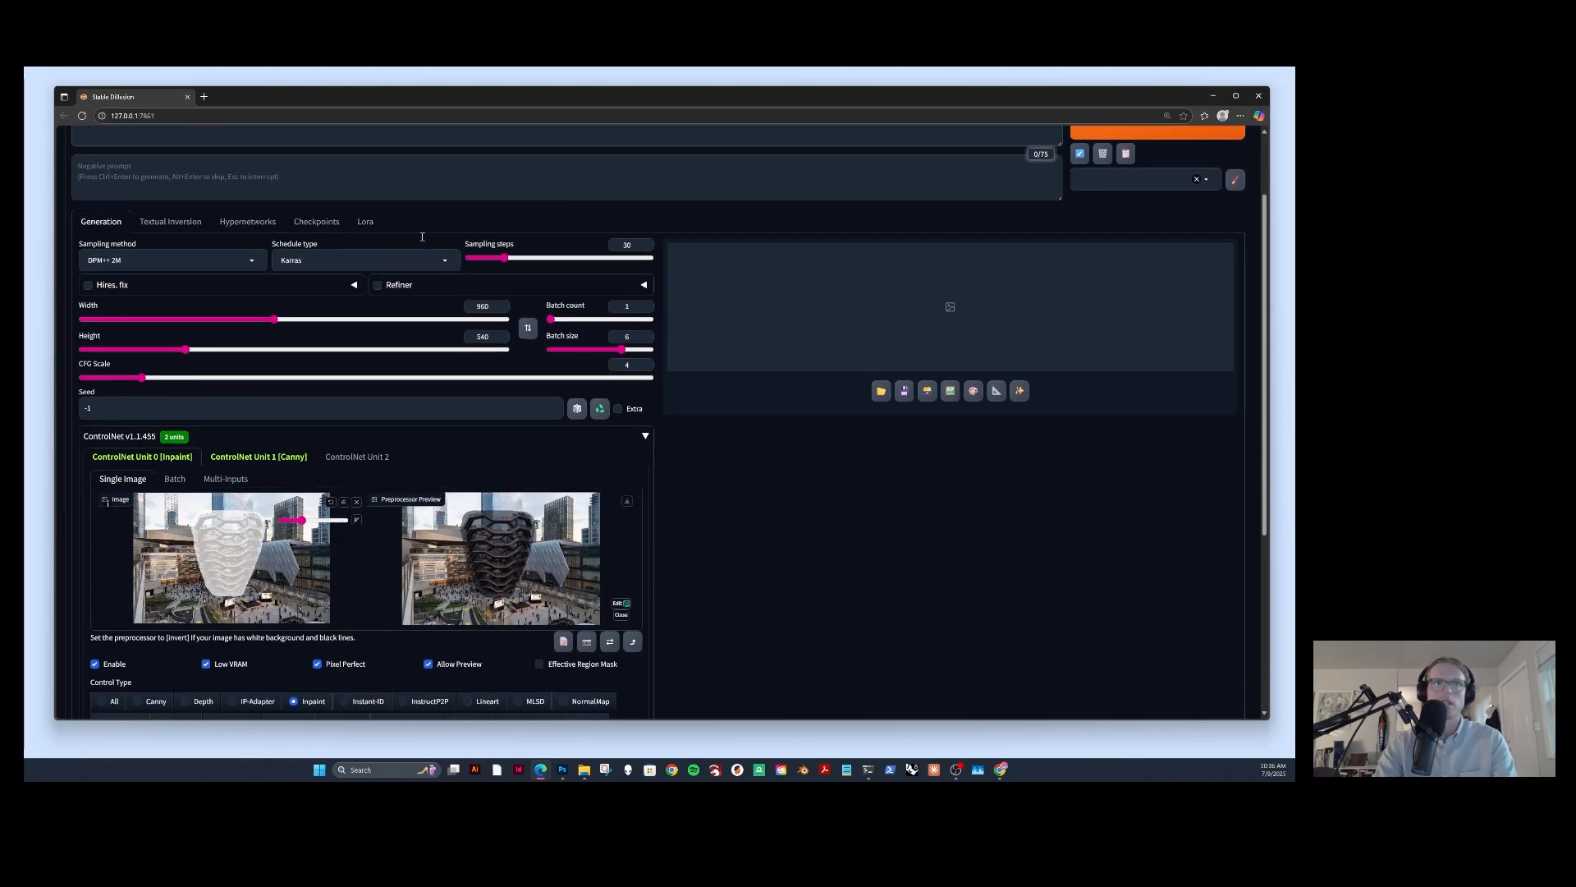
scroll(679, 419, "down", 3)
scroll(682, 419, "down", 2)
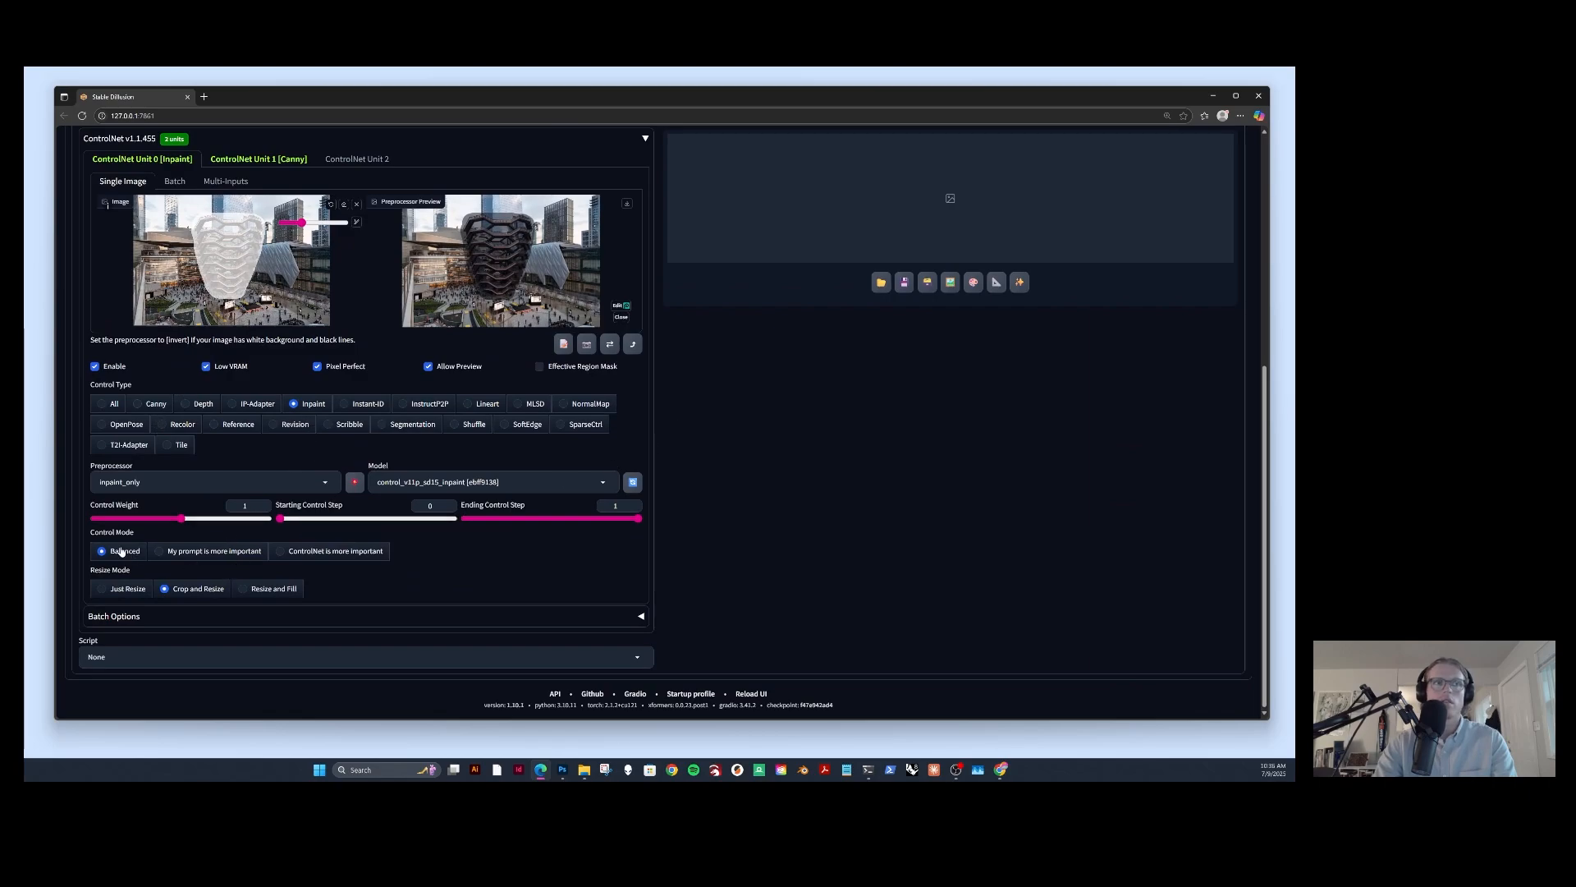
scroll(180, 325, "up", 1)
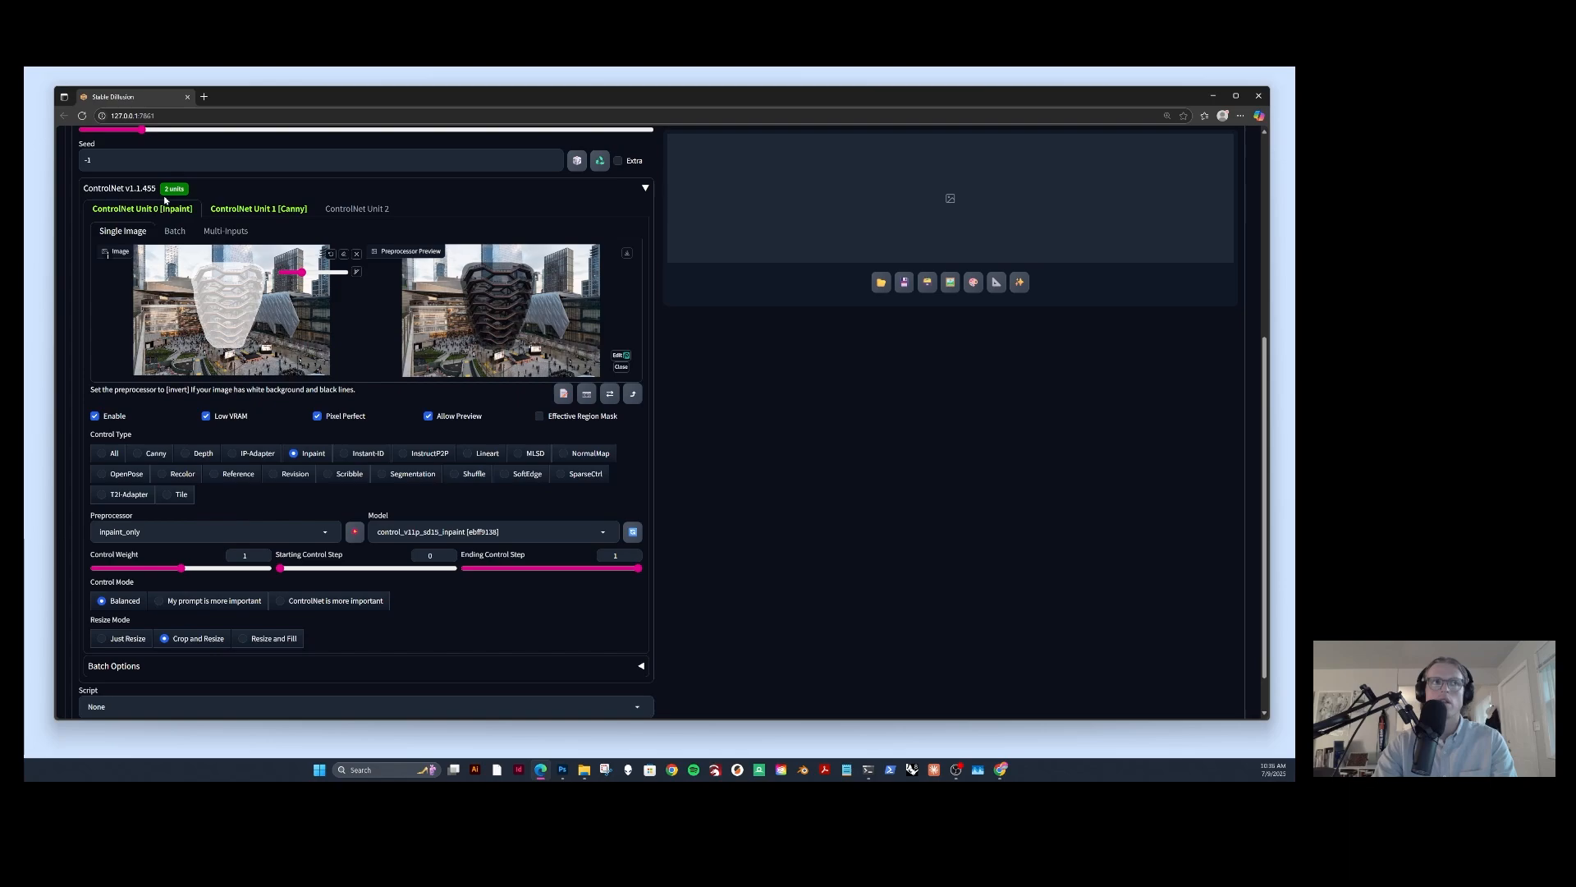
left_click(257, 211)
scroll(180, 565, "down", 2)
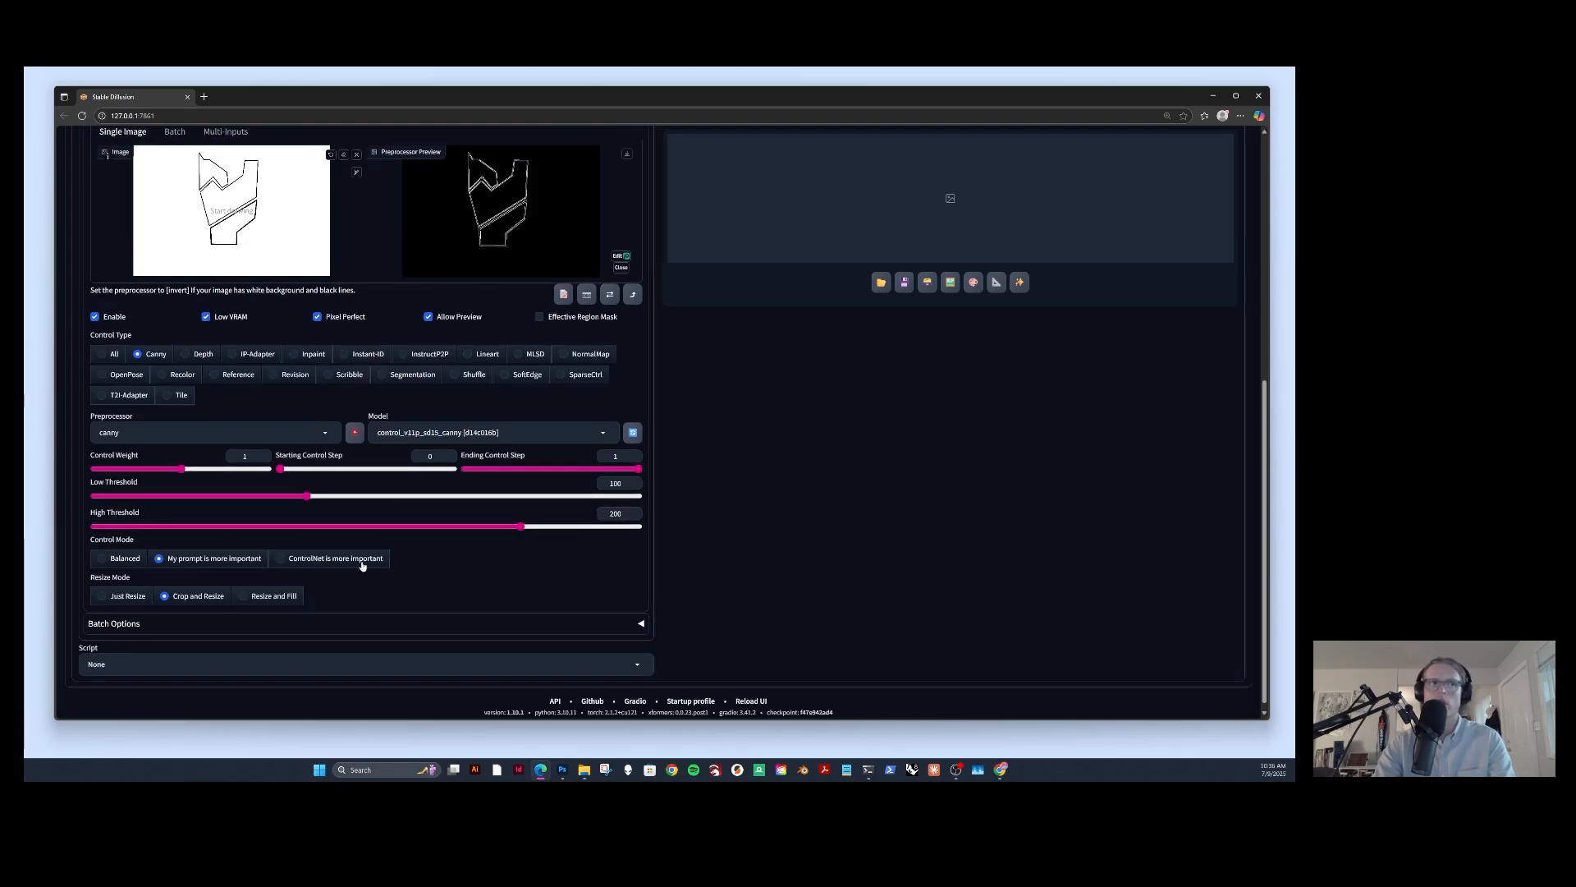
scroll(201, 549, "up", 1)
scroll(201, 548, "up", 8)
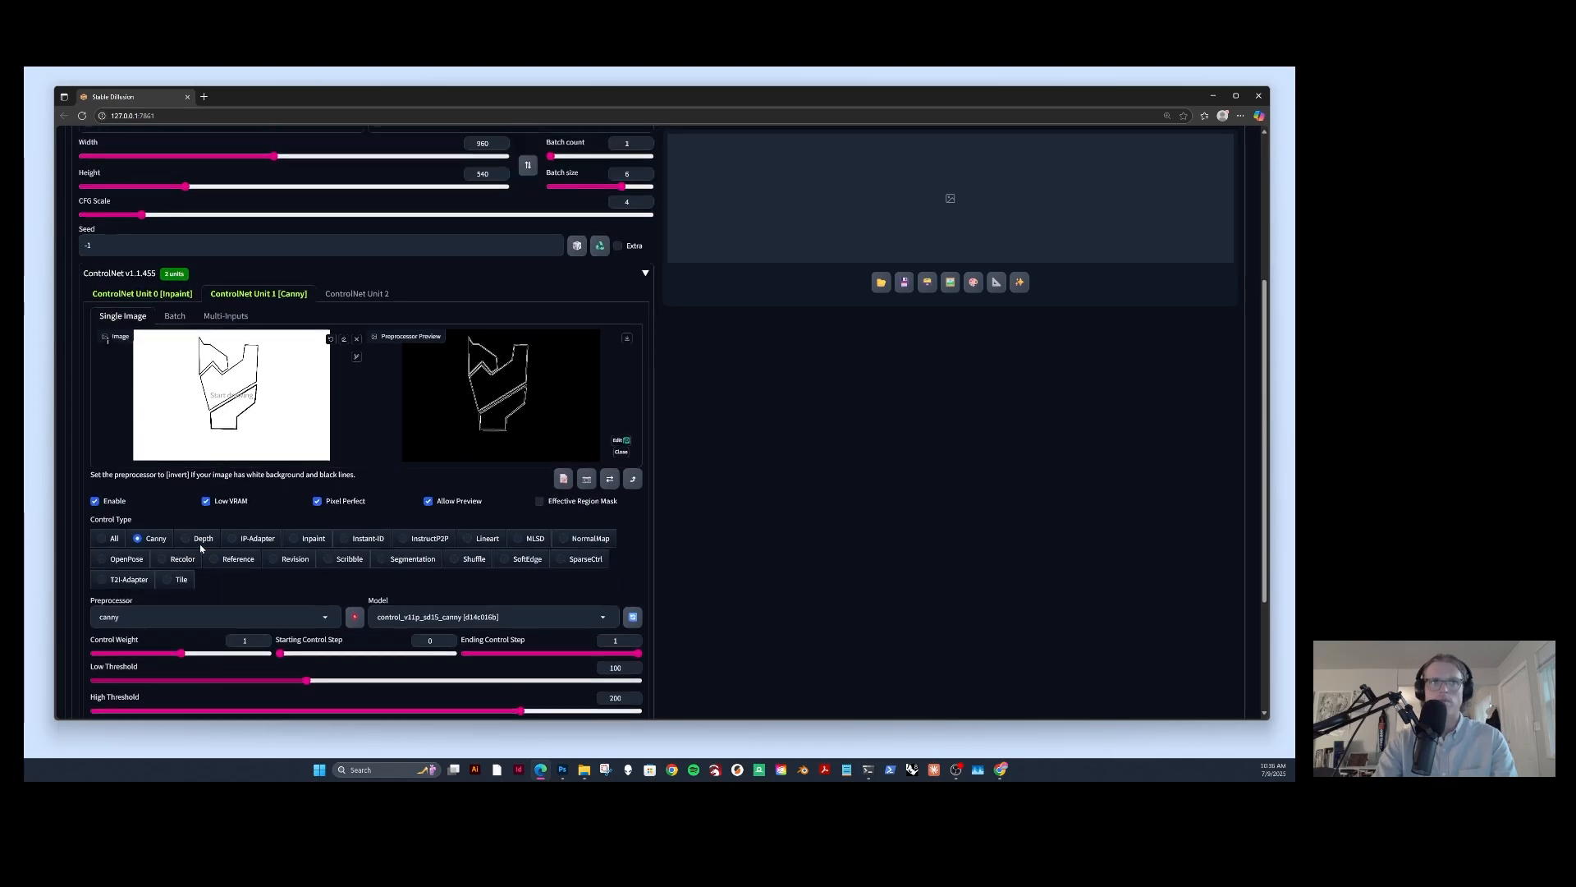
left_click(1132, 232)
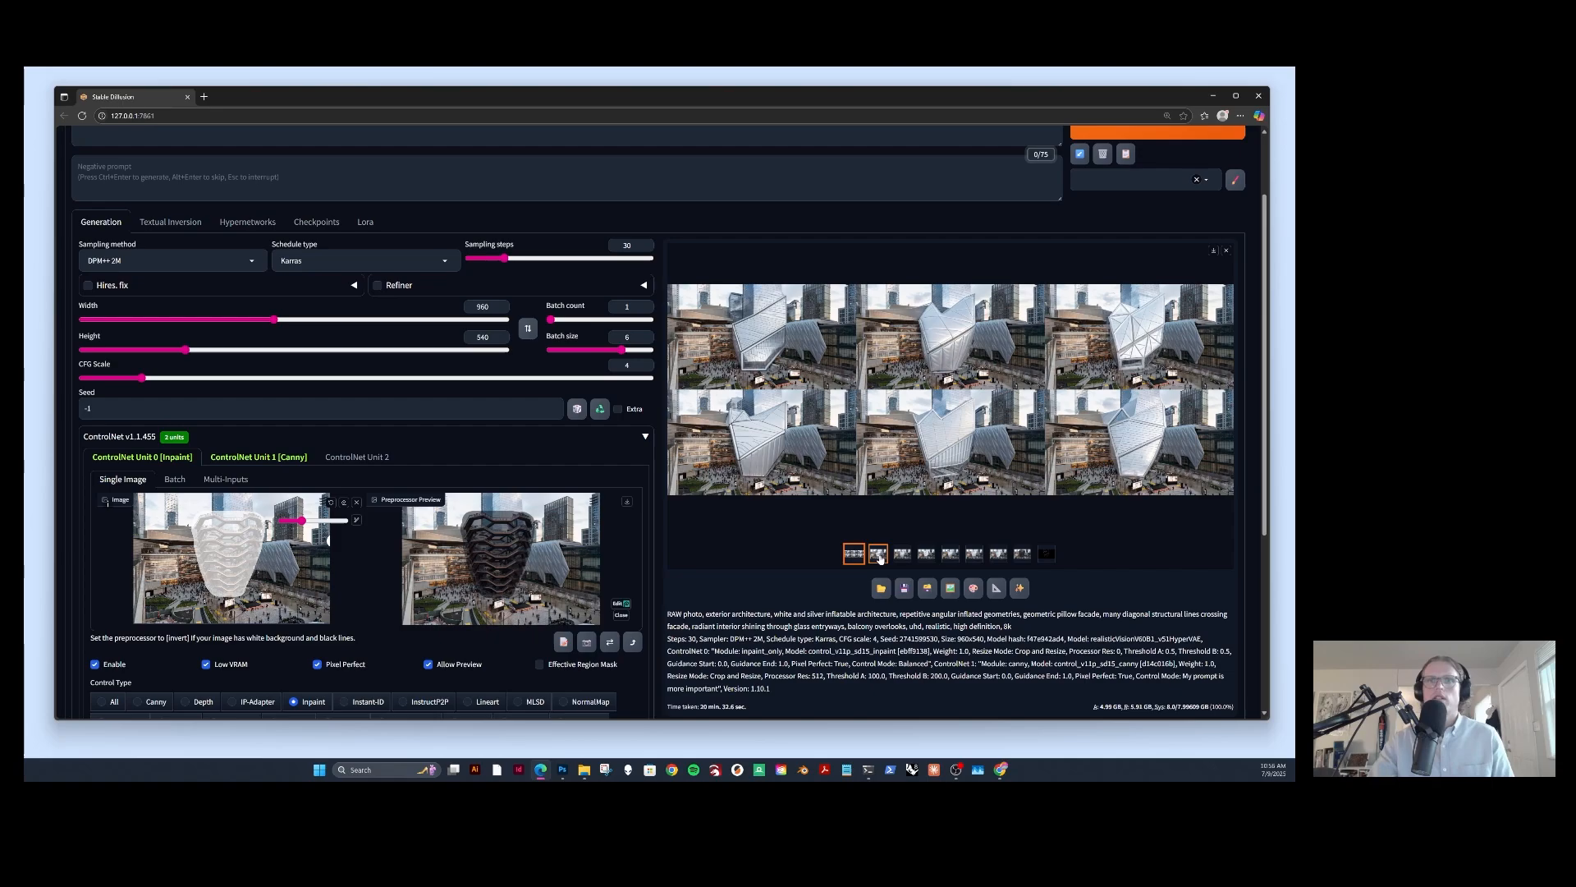
Examine the generated renders one by one at full preview size, comparing the replacement structure in each.
left_click(880, 556)
left_click(907, 559)
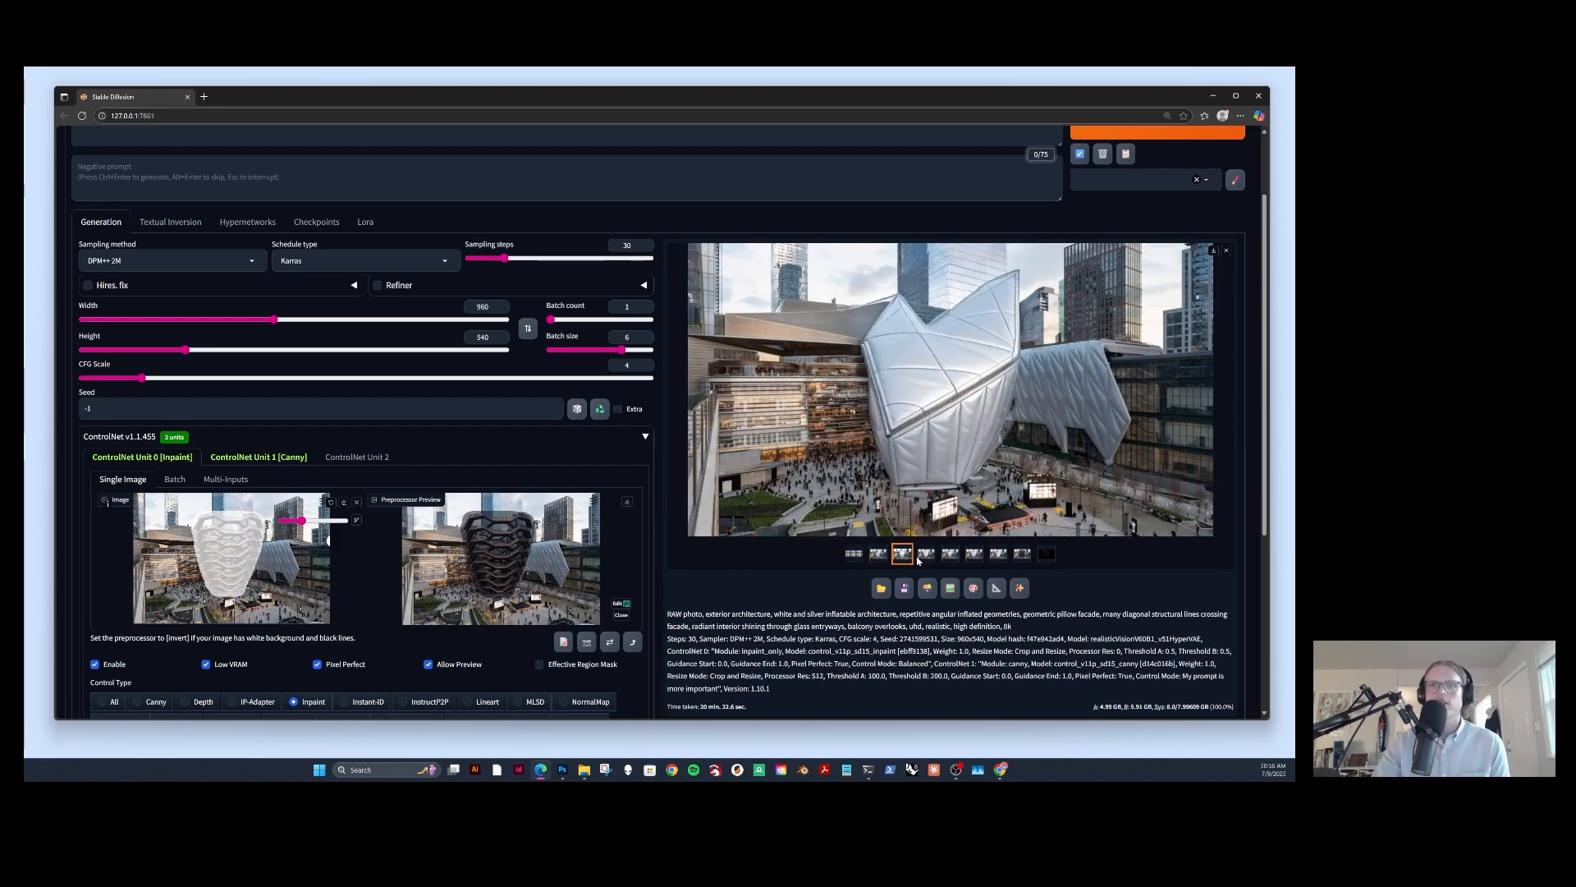
left_click(926, 556)
left_click(949, 557)
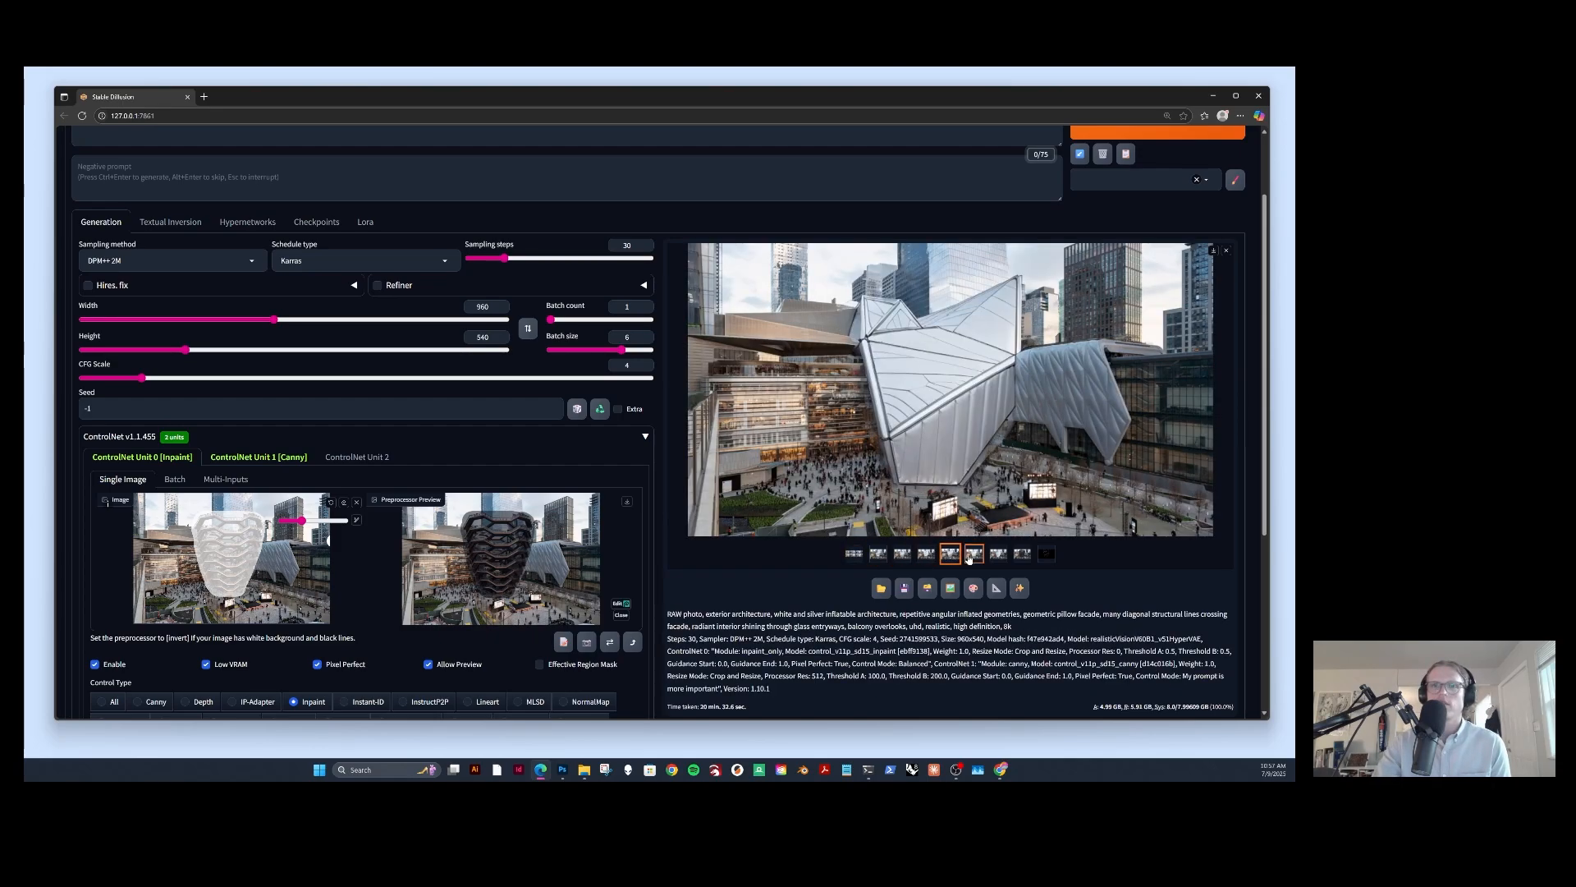
left_click(973, 556)
left_click(1002, 557)
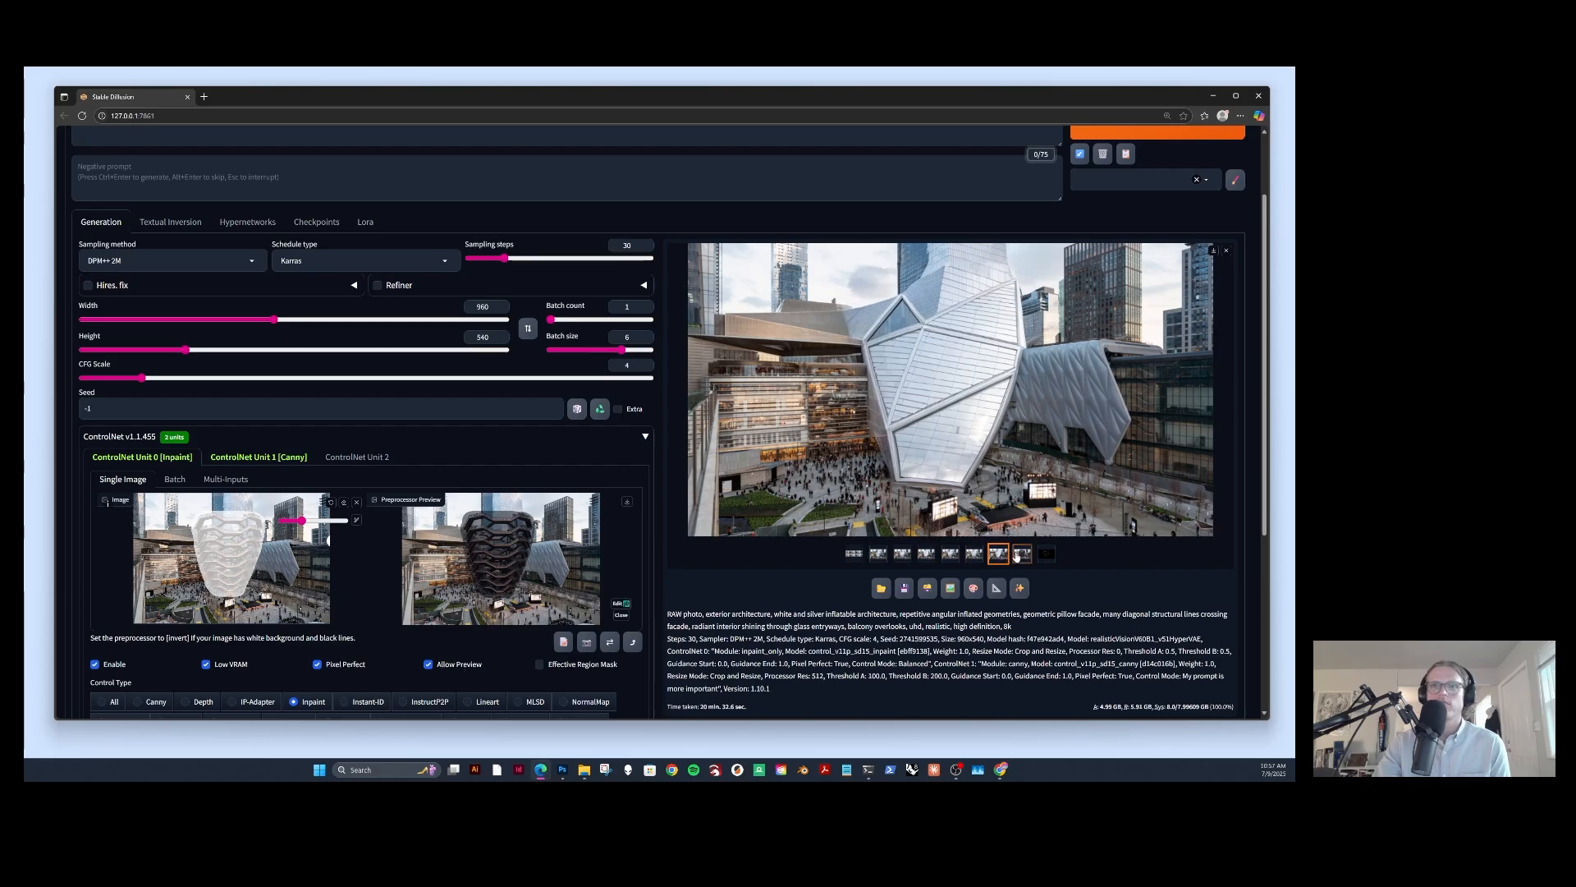
left_click(1023, 556)
left_click(1000, 558)
left_click(974, 555)
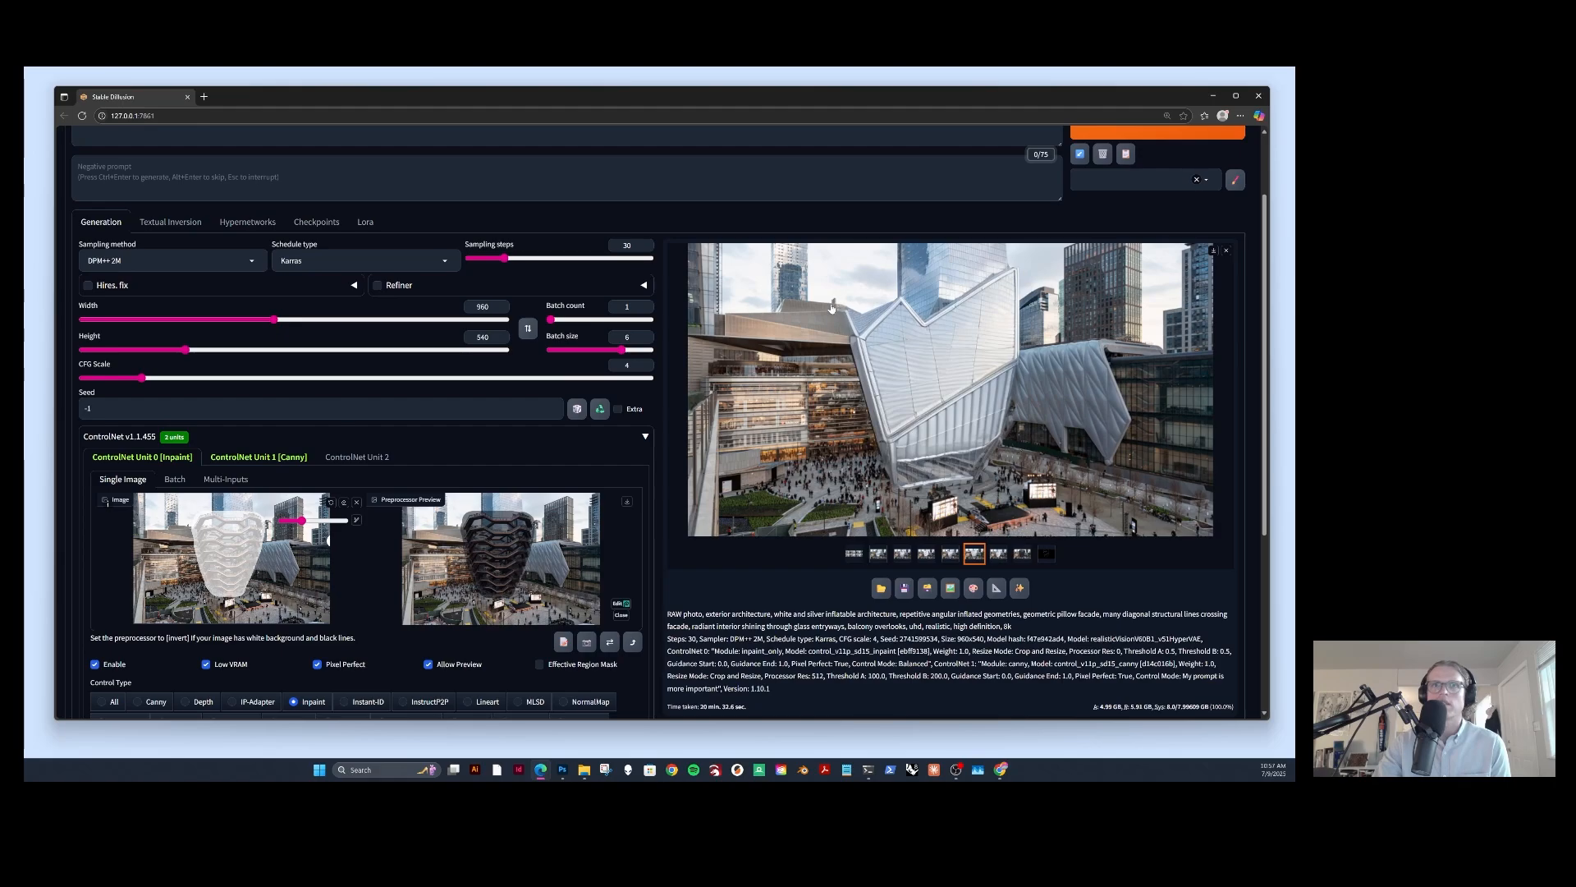
left_click(950, 557)
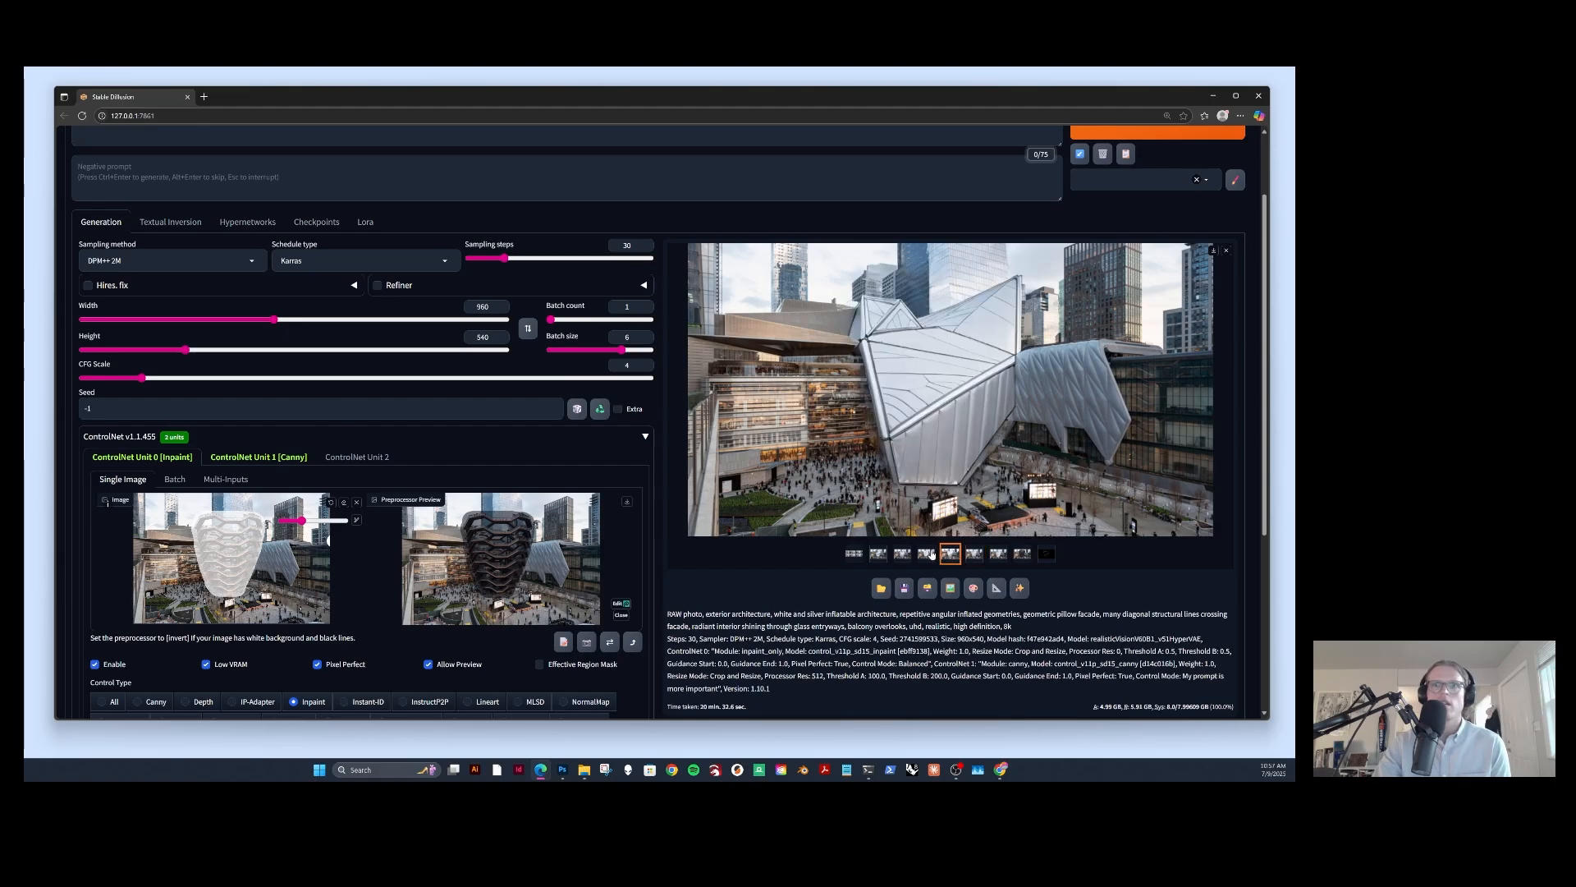
Compare the first few generated renders again at full preview size, moving back and forth between their replacement structures.
left_click(922, 556)
left_click(902, 556)
left_click(925, 556)
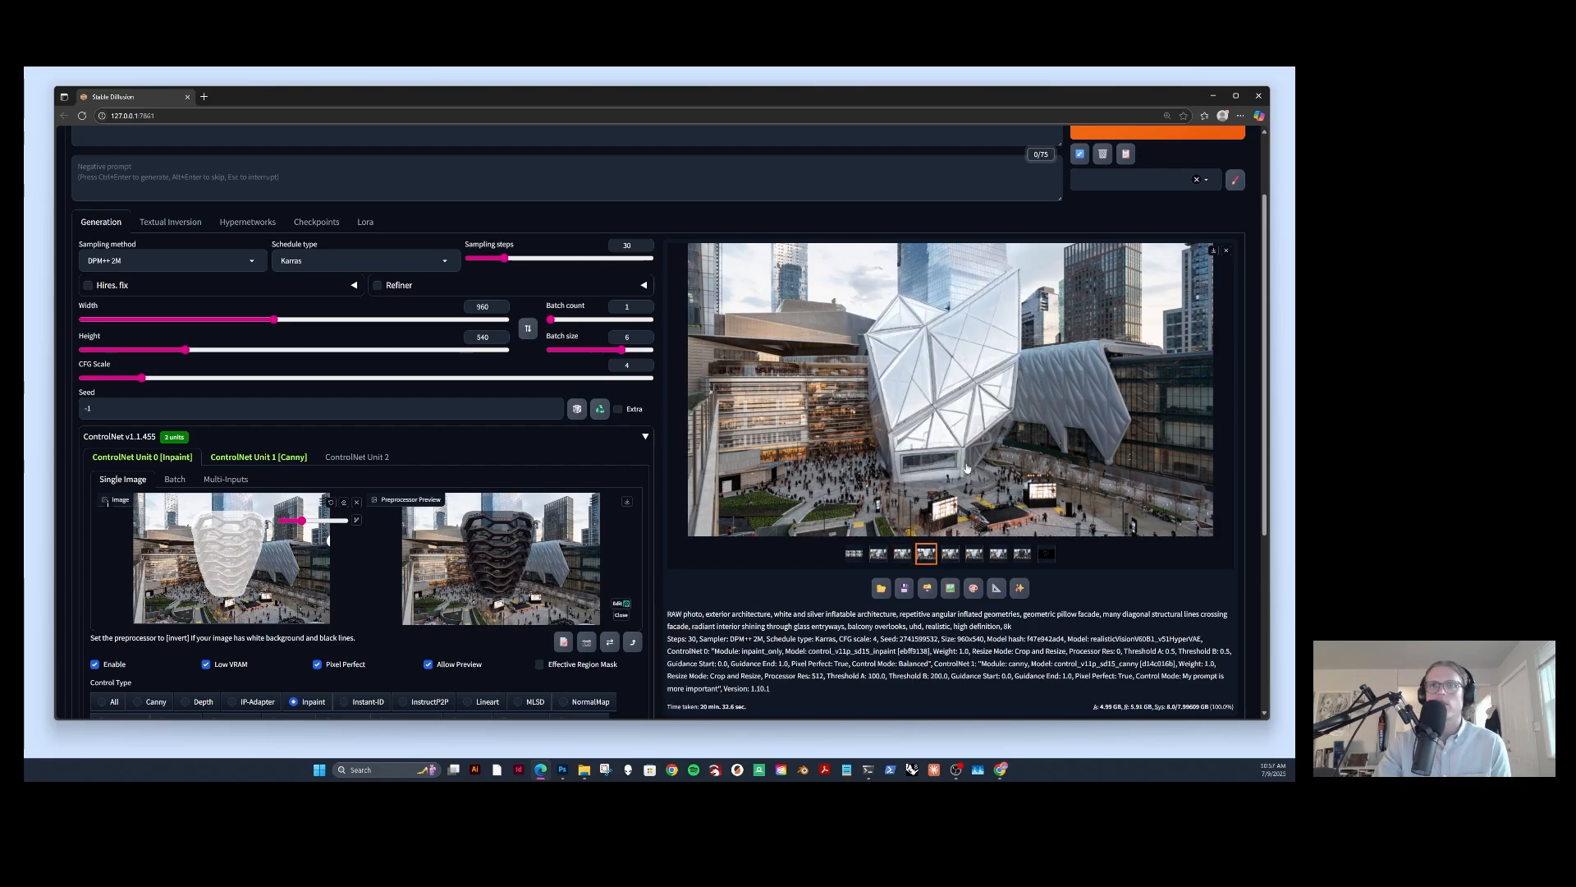
left_click(902, 556)
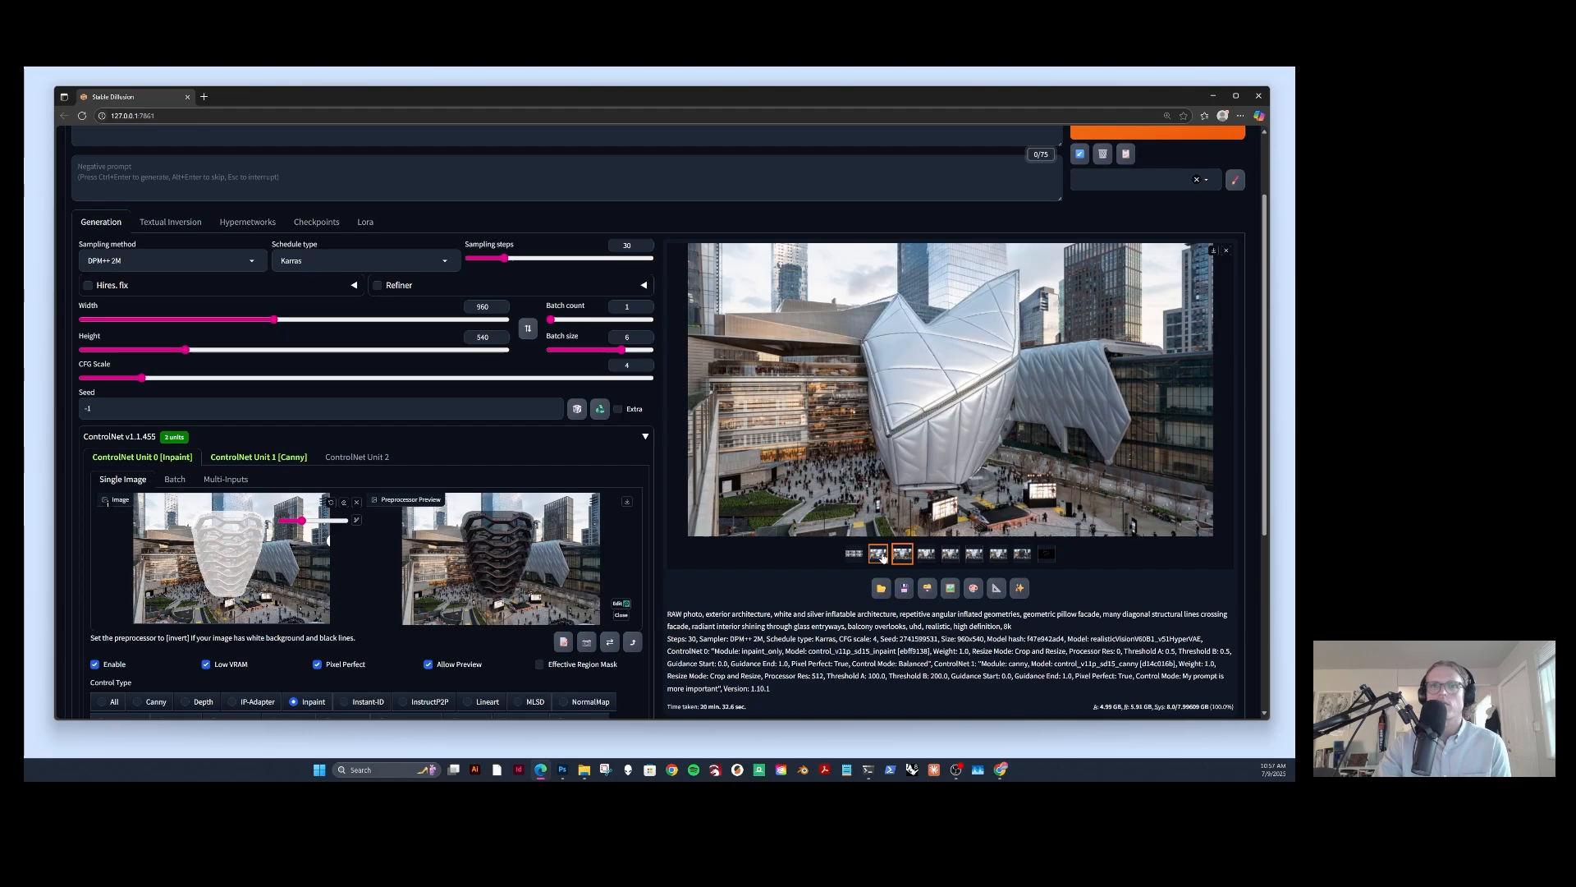
left_click(882, 558)
left_click(902, 557)
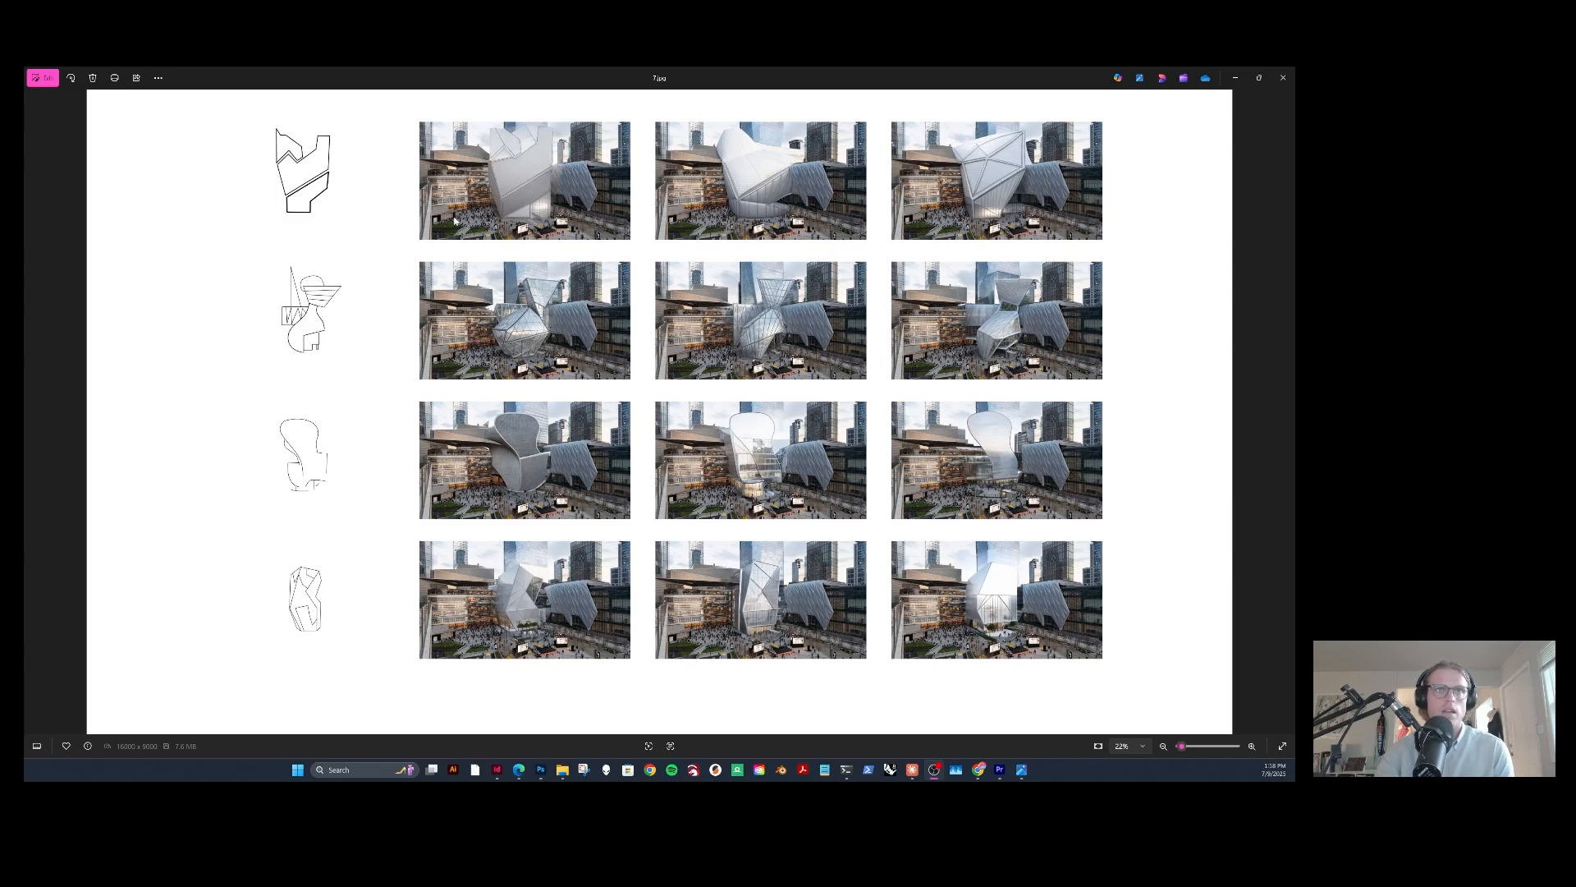
In the Photos viewer, examine the sketch-to-render comparison sheet up close, going from the second row of renders through the fourth.
scroll(676, 288, "up", 5)
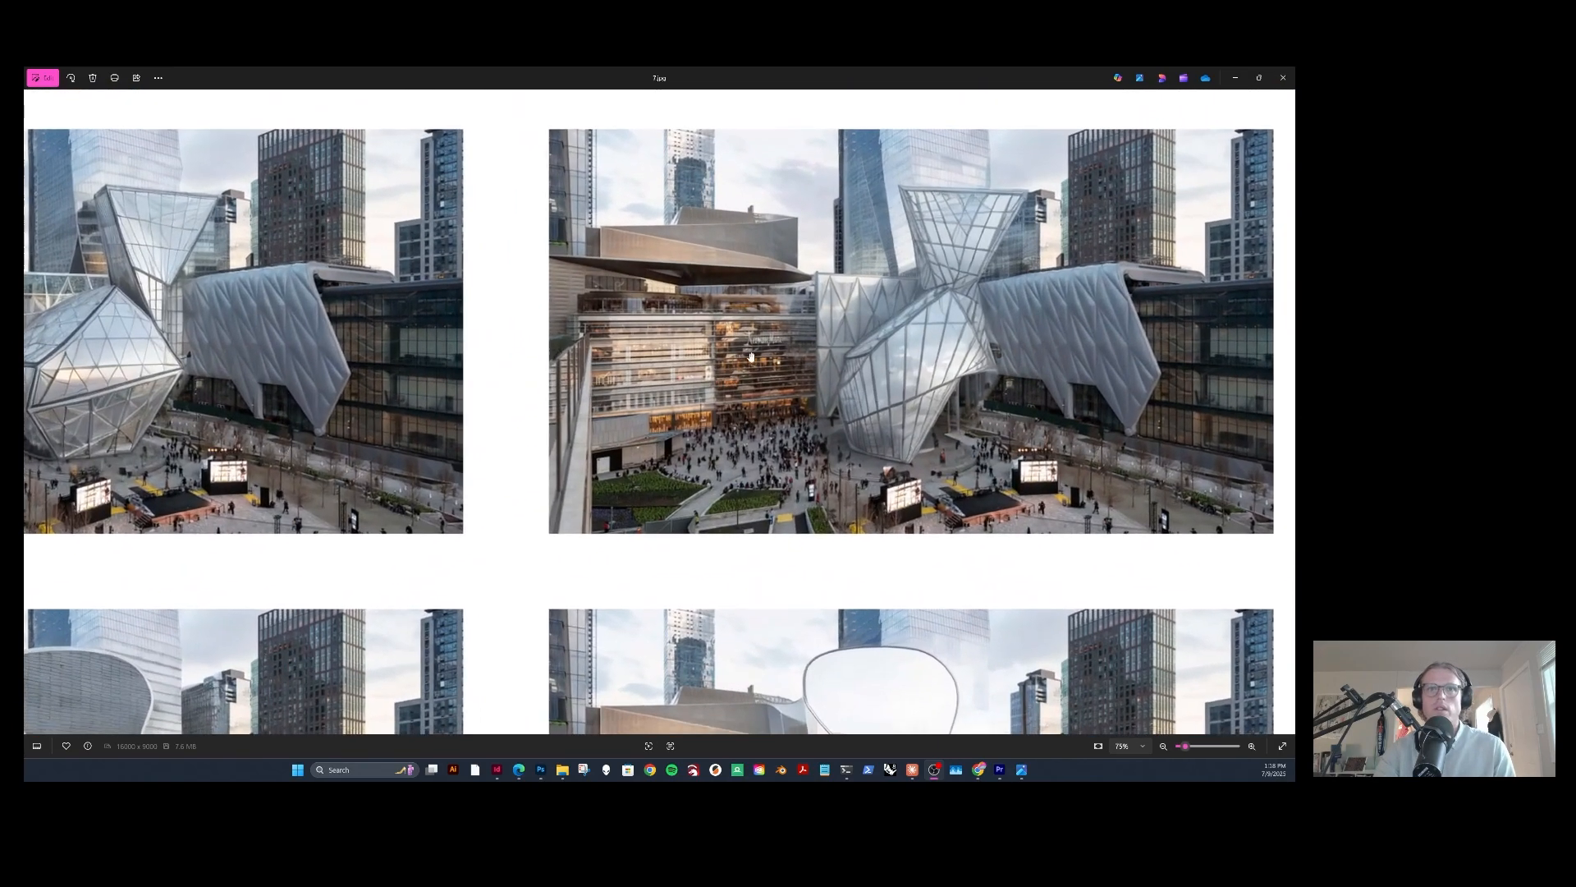
scroll(823, 412, "down", 2)
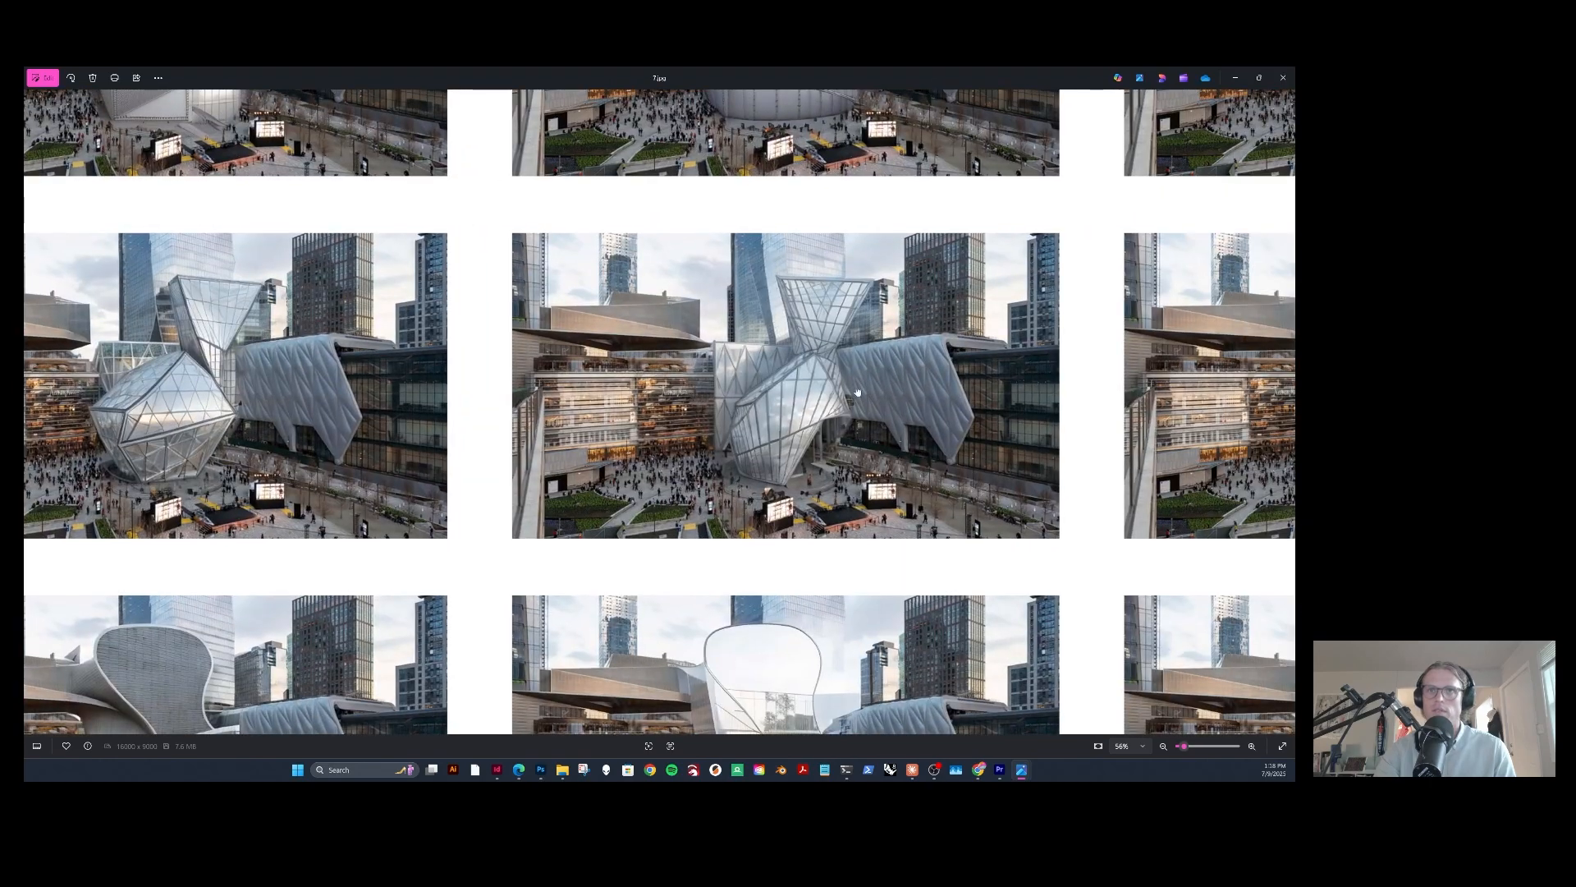
left_click_drag(956, 396, 811, 391)
left_click_drag(1113, 529, 915, 354)
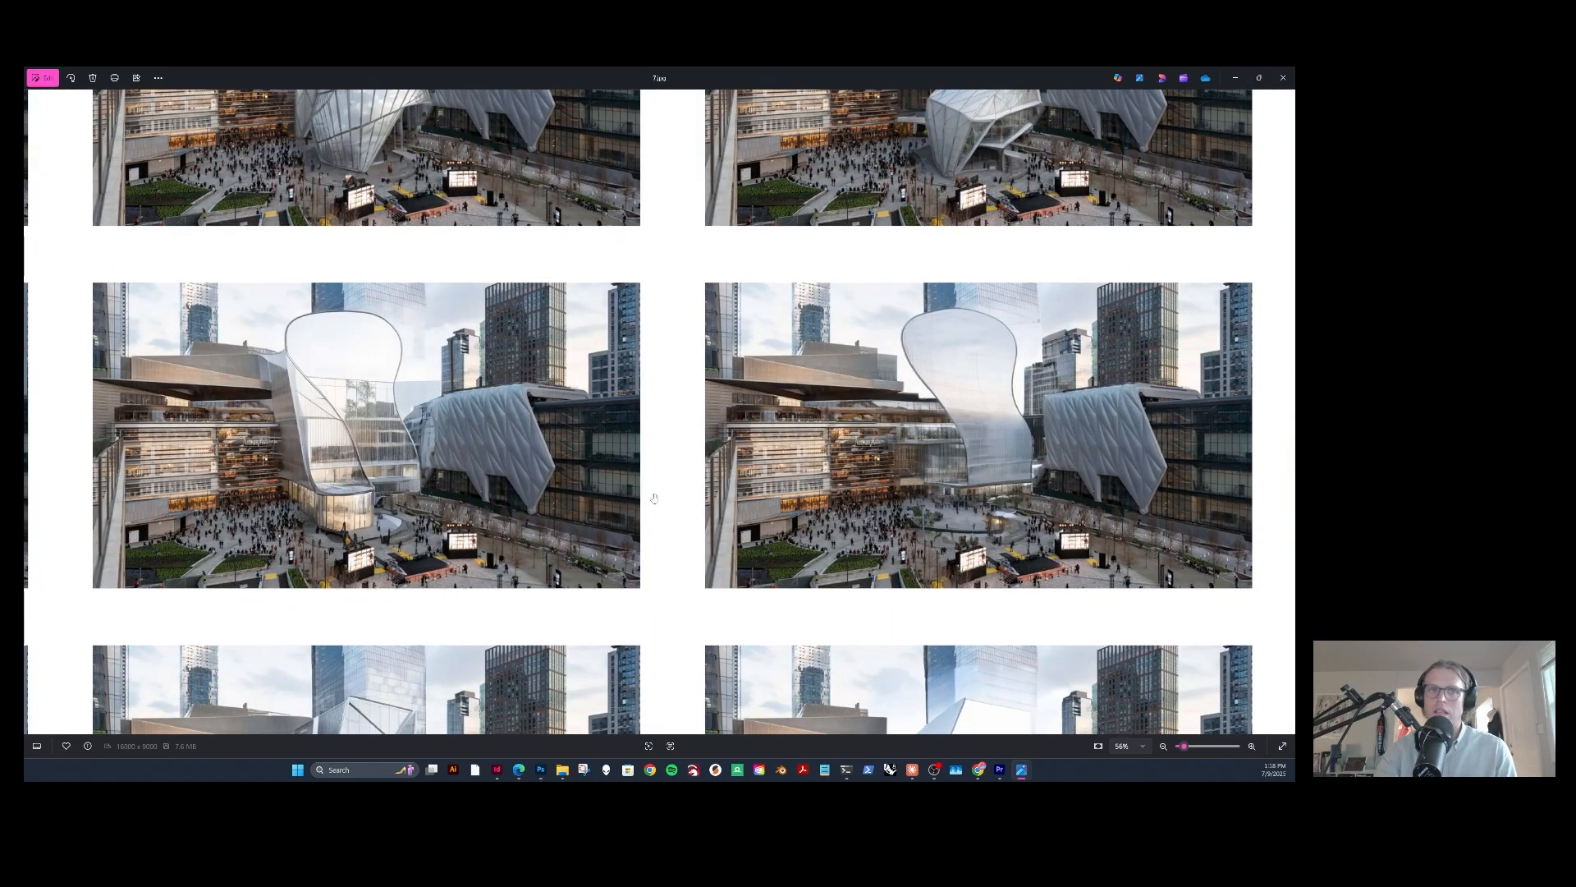
left_click_drag(524, 496, 997, 475)
left_click_drag(507, 453, 650, 424)
left_click_drag(693, 609, 658, 376)
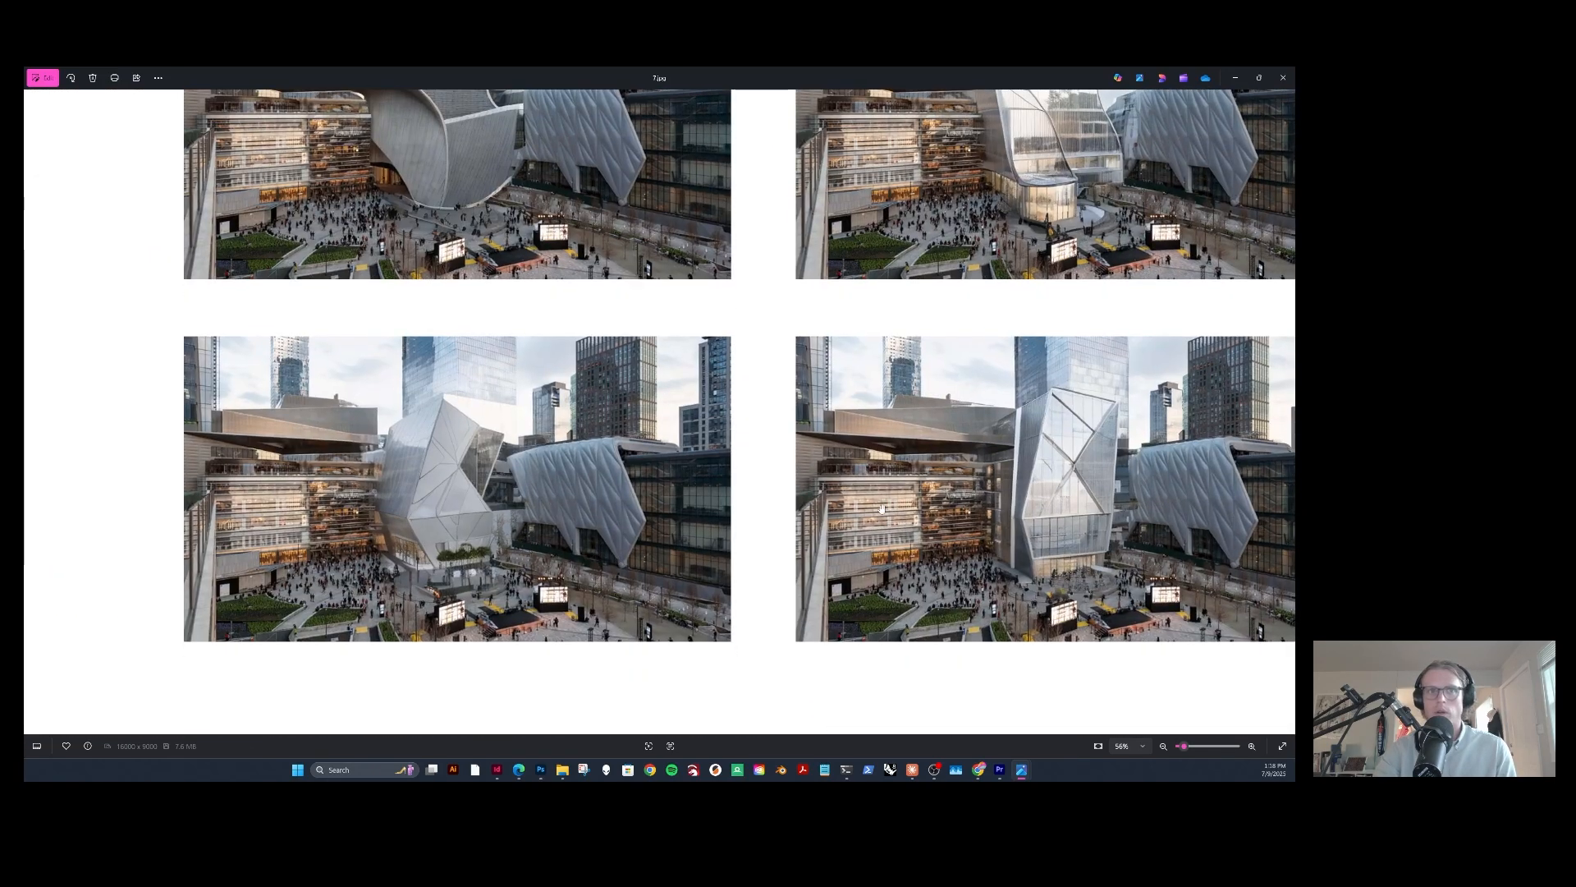
left_click_drag(903, 506, 662, 491)
left_click_drag(952, 484, 750, 511)
left_click_drag(909, 501, 683, 505)
left_click_drag(967, 502, 820, 503)
Review the third- and fourth-row renders again, and compare all renders with their source sketches across the whole sheet.
left_click_drag(711, 503, 791, 630)
left_click_drag(869, 294, 859, 332)
left_click_drag(611, 355, 840, 366)
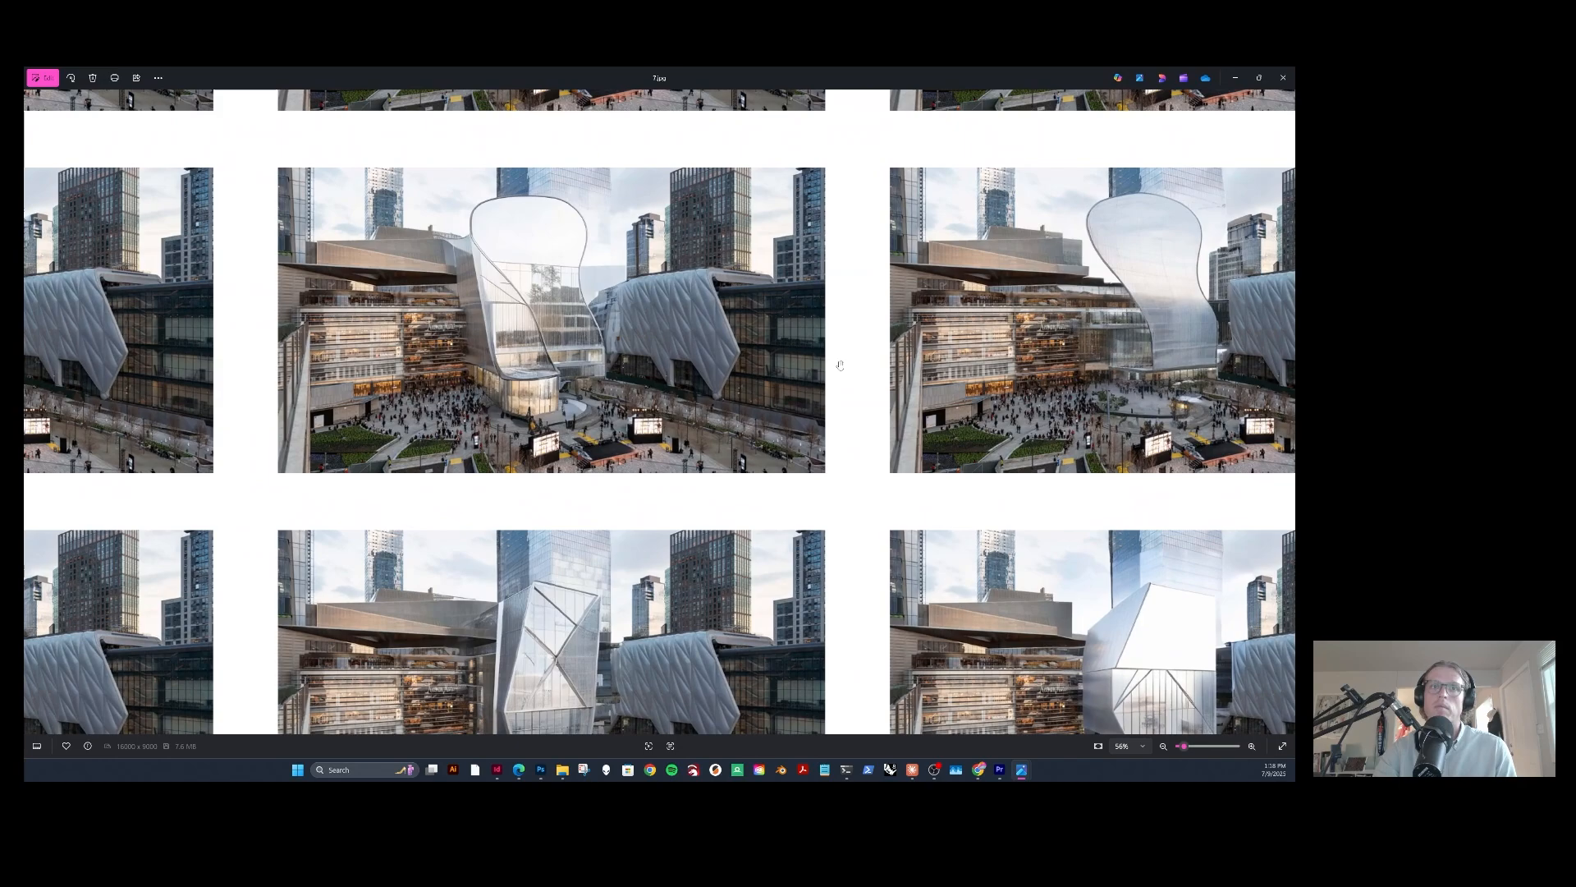
left_click_drag(226, 477, 757, 328)
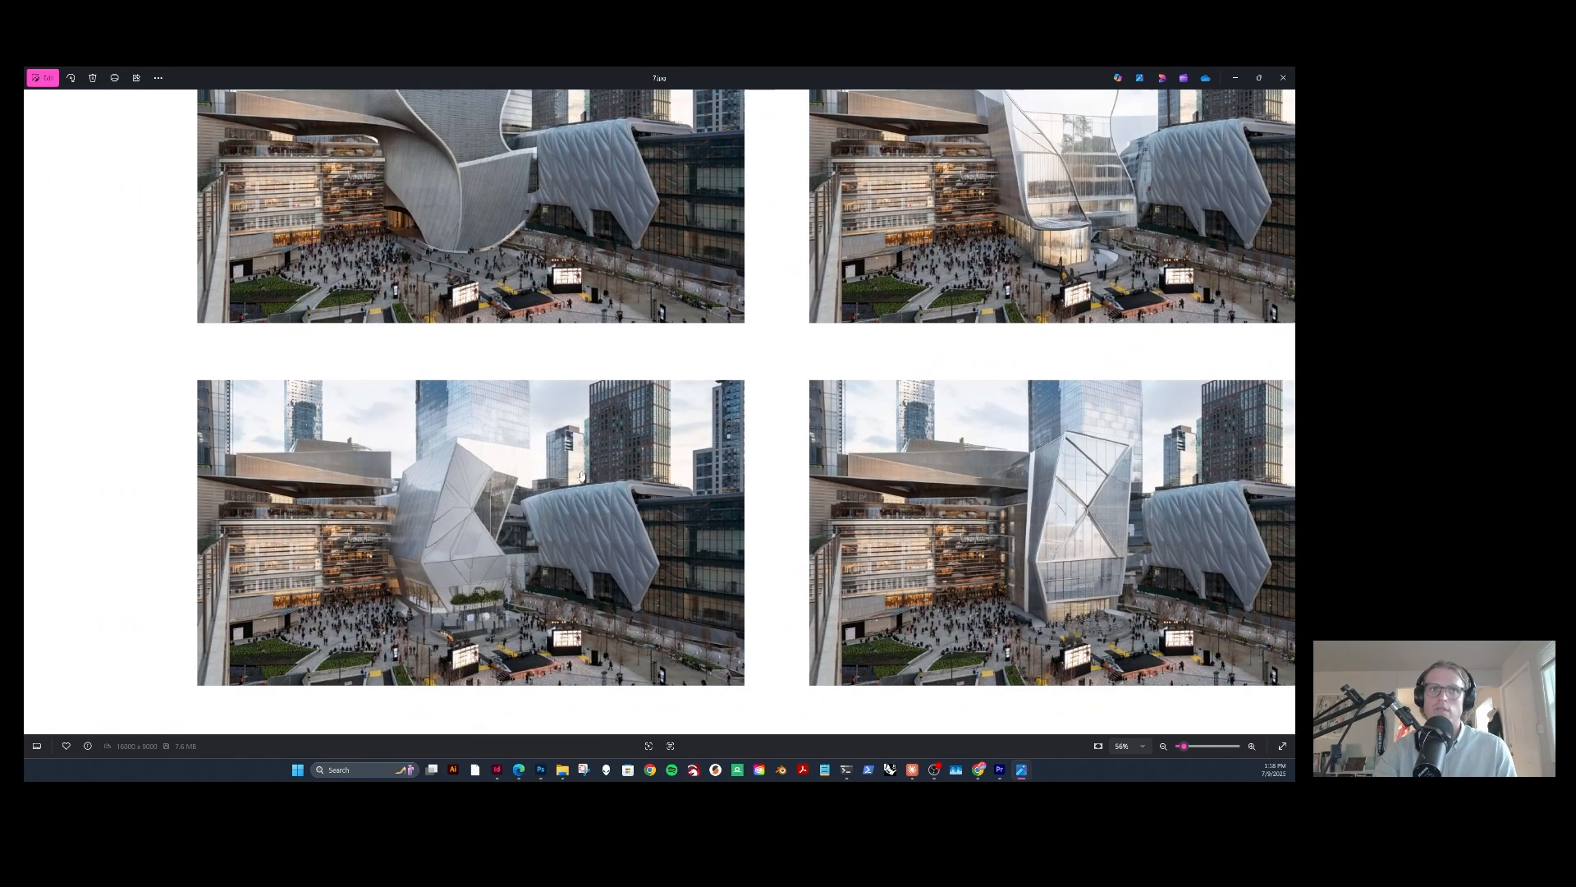
left_click_drag(519, 475, 550, 546)
left_click_drag(553, 276, 527, 496)
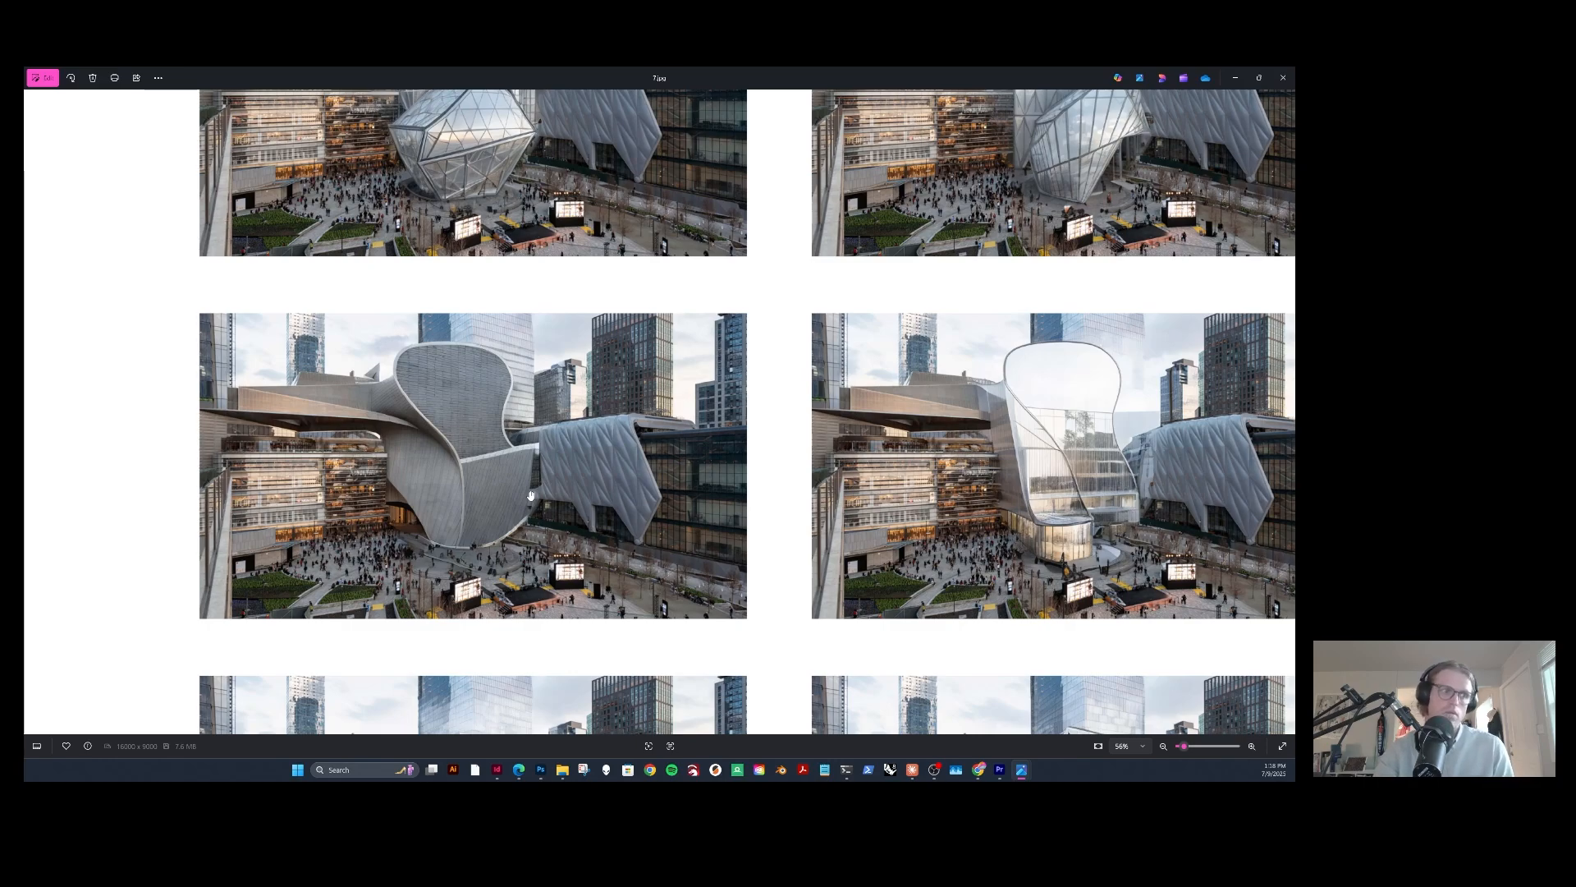
scroll(513, 491, "down", 5)
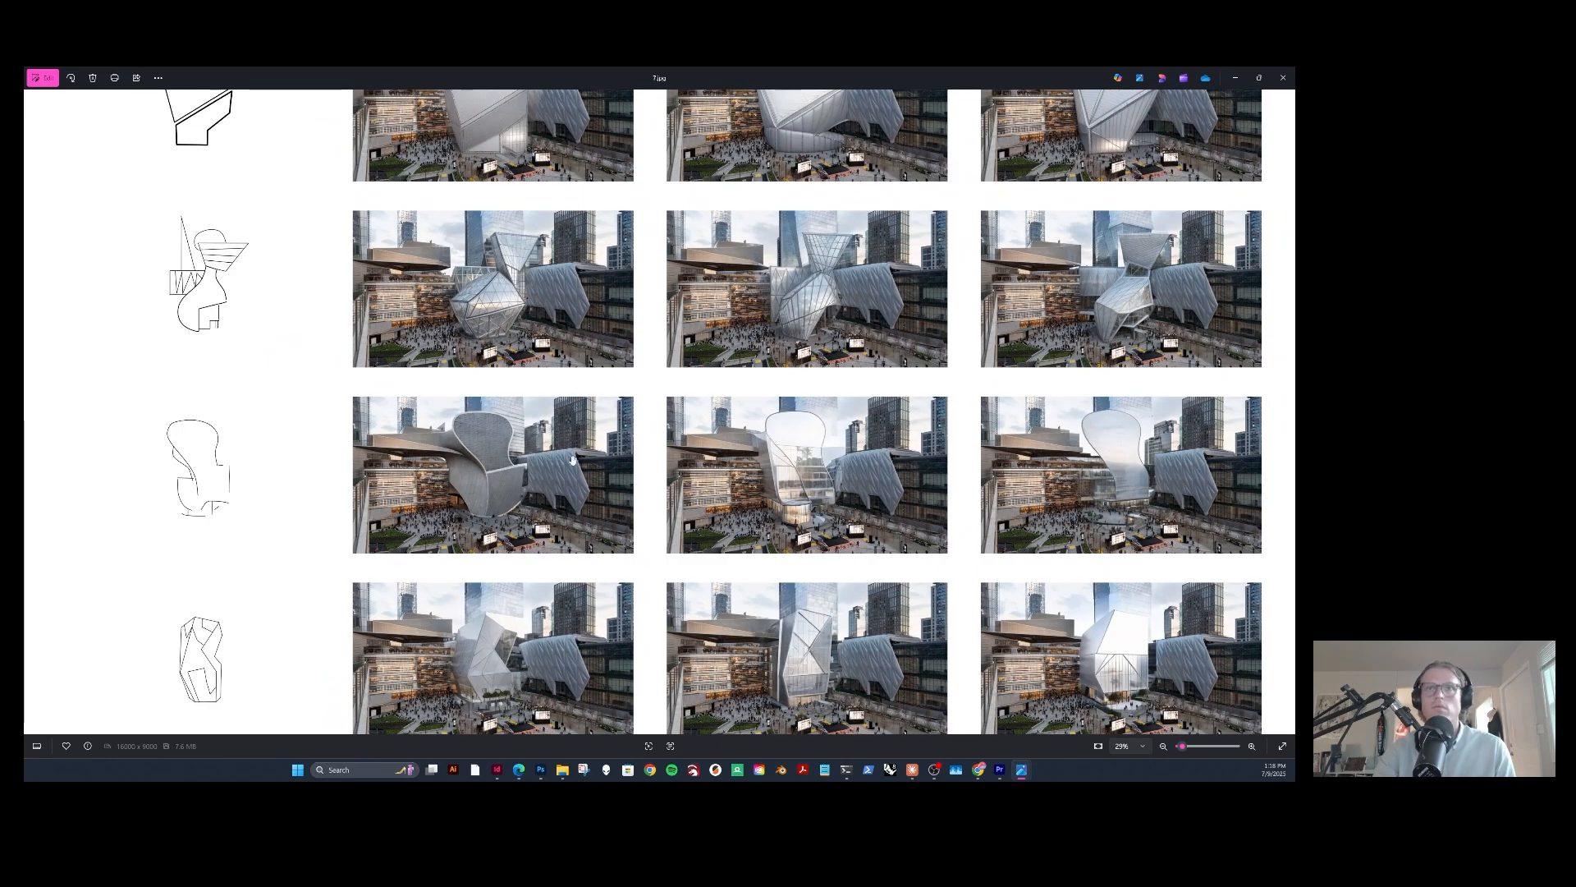
left_click_drag(810, 201, 768, 309)
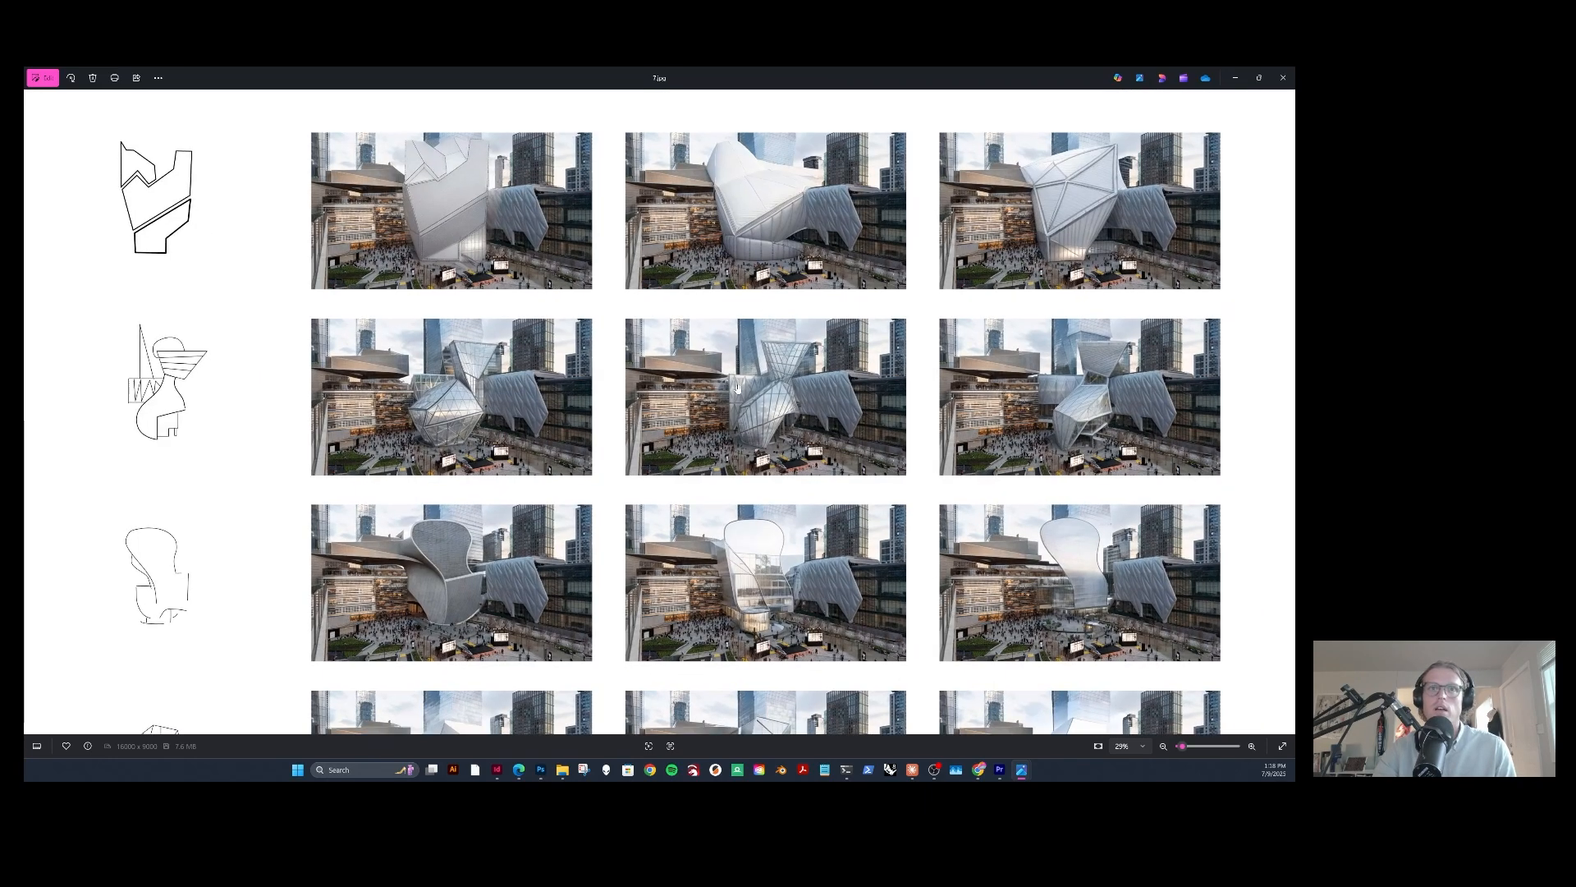
scroll(737, 387, "down", 2)
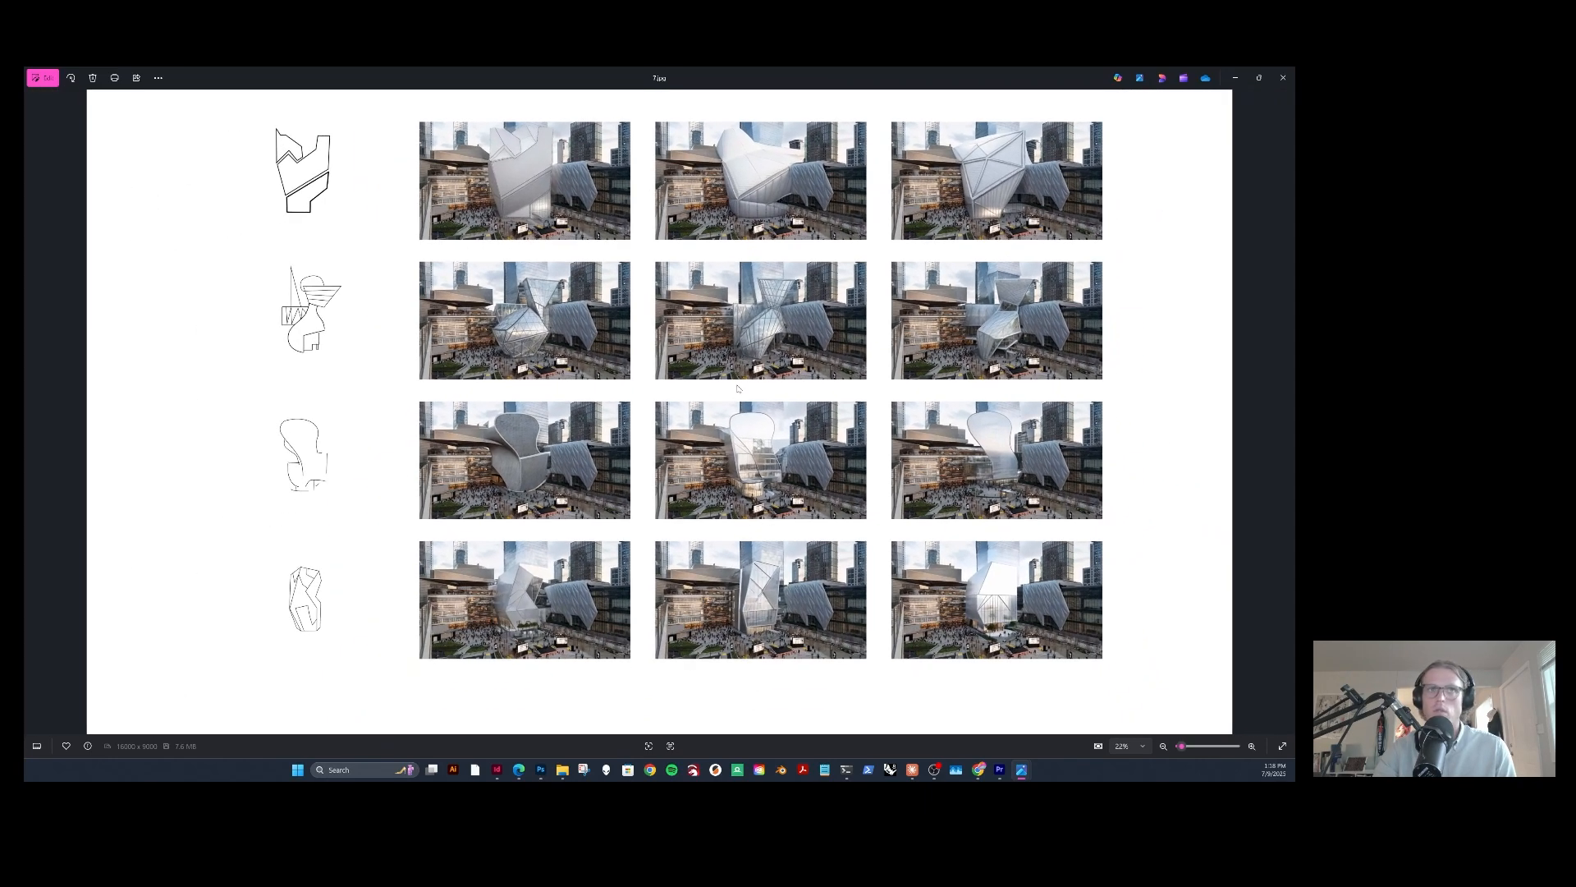